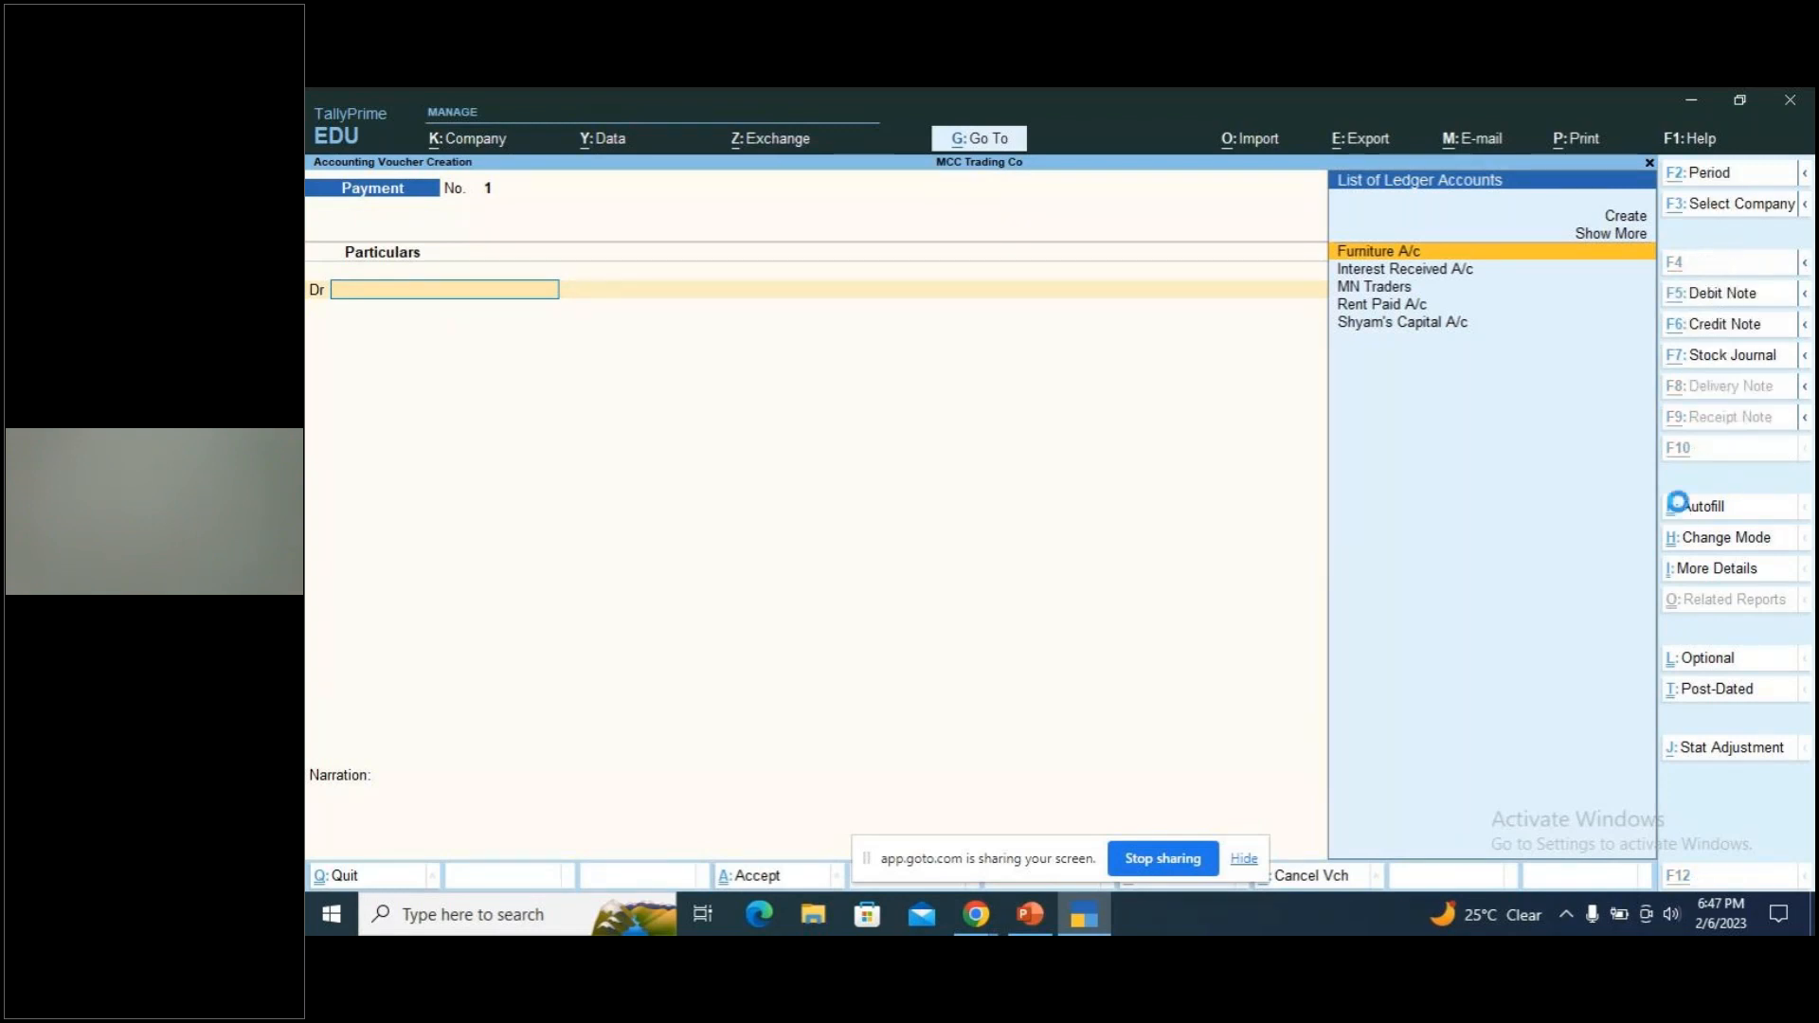
Create a BC Traders ledger from the payment voucher, grouped under Sundry Creditors with balances maintained bill-by-bill
{"action": "key", "text": "alt+c"}
{"action": "type", "text": "BC"}
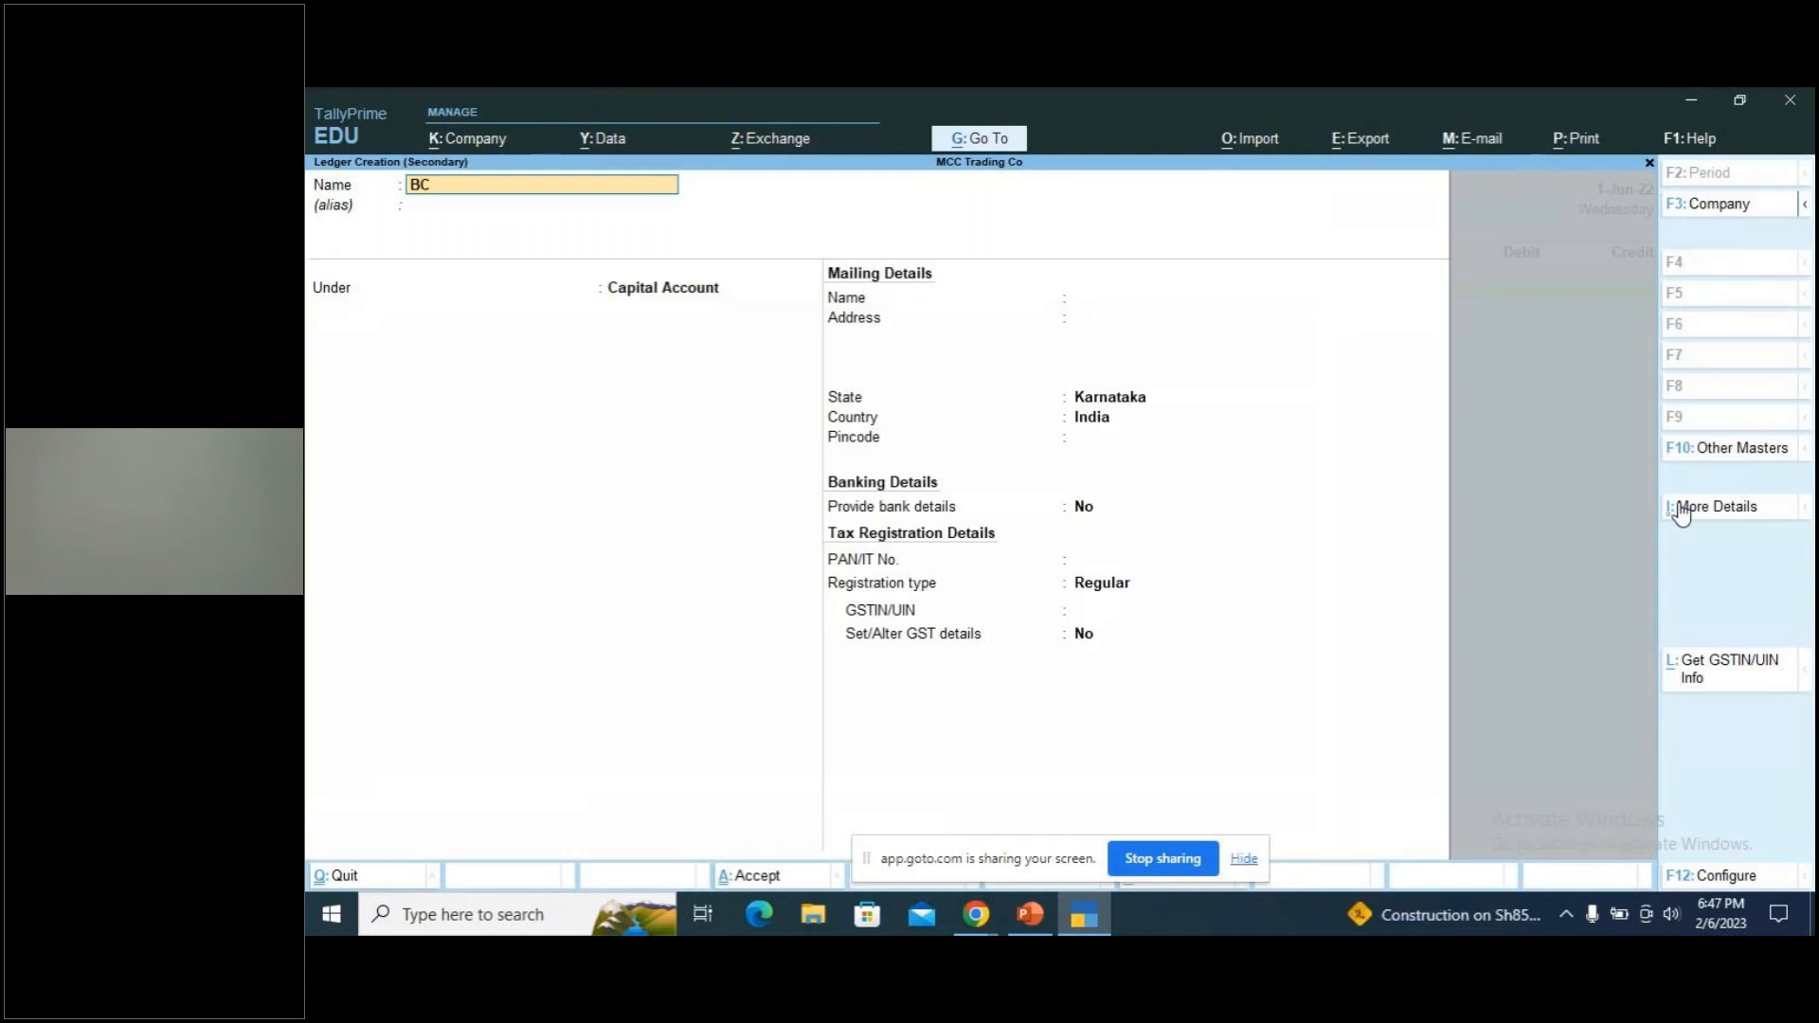
{"action": "type", "text": " Traders"}
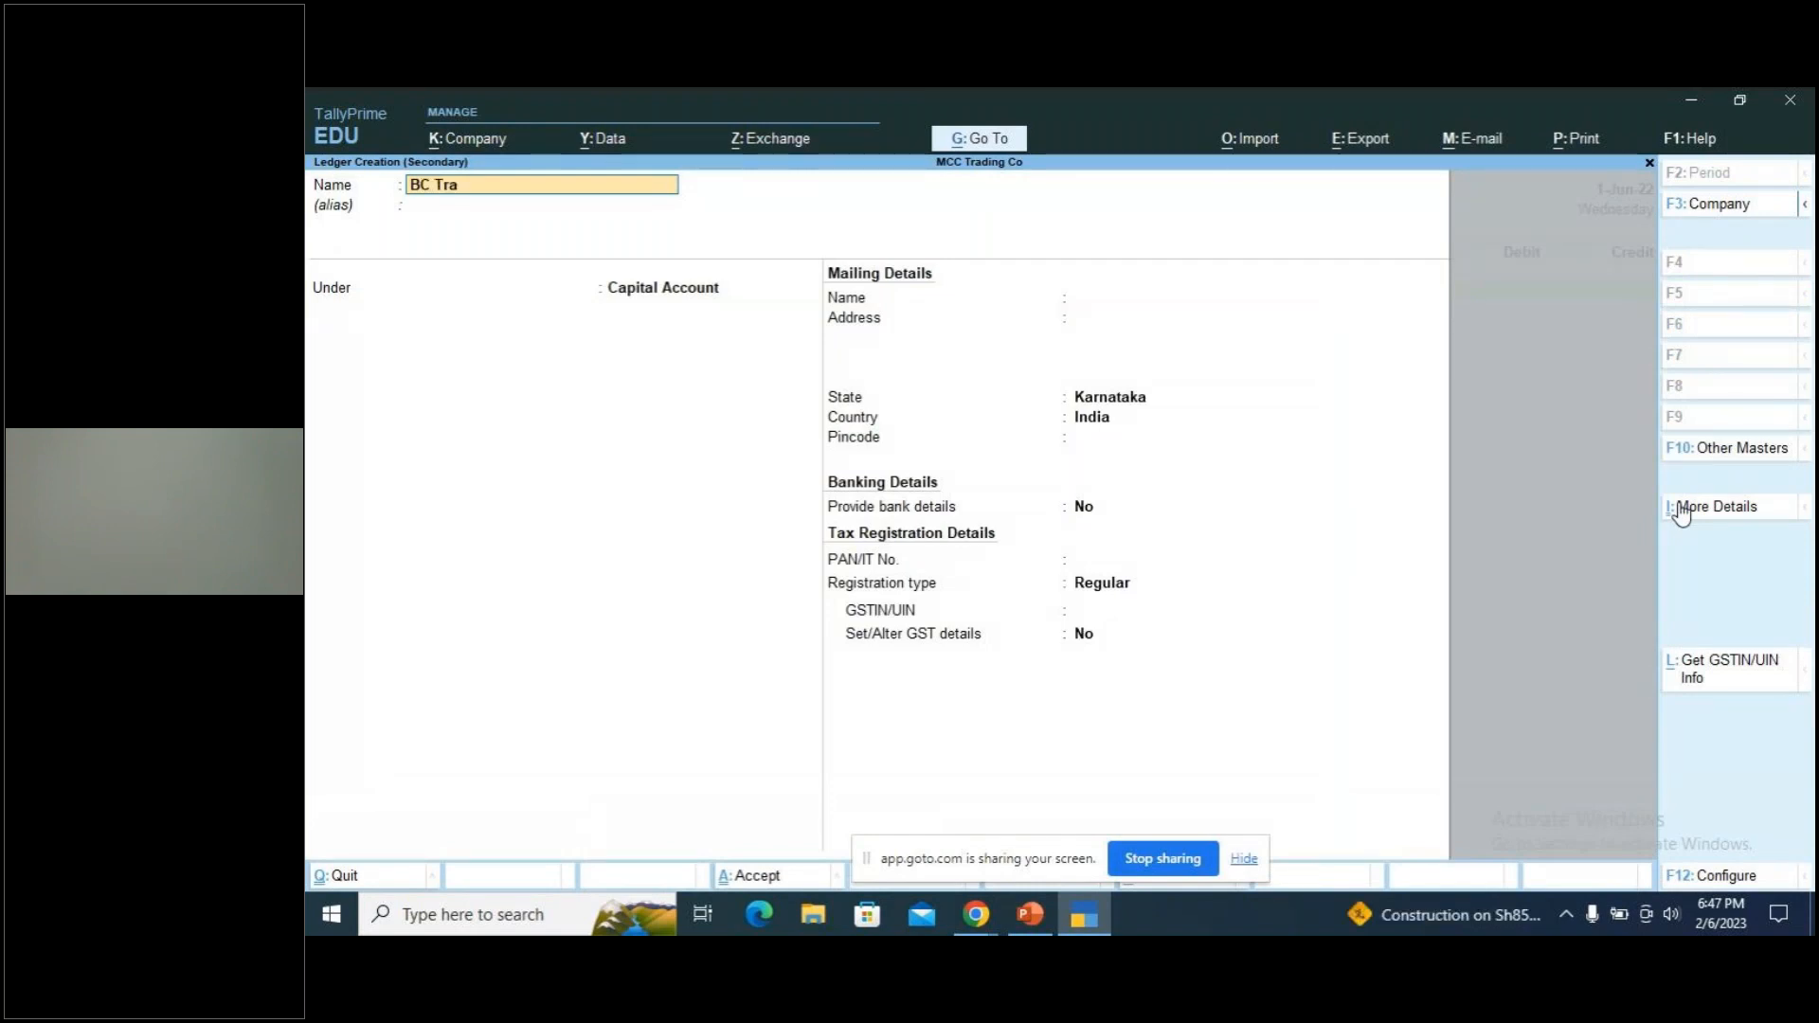
{"action": "key", "text": "Return"}
{"action": "key", "text": "Return"}
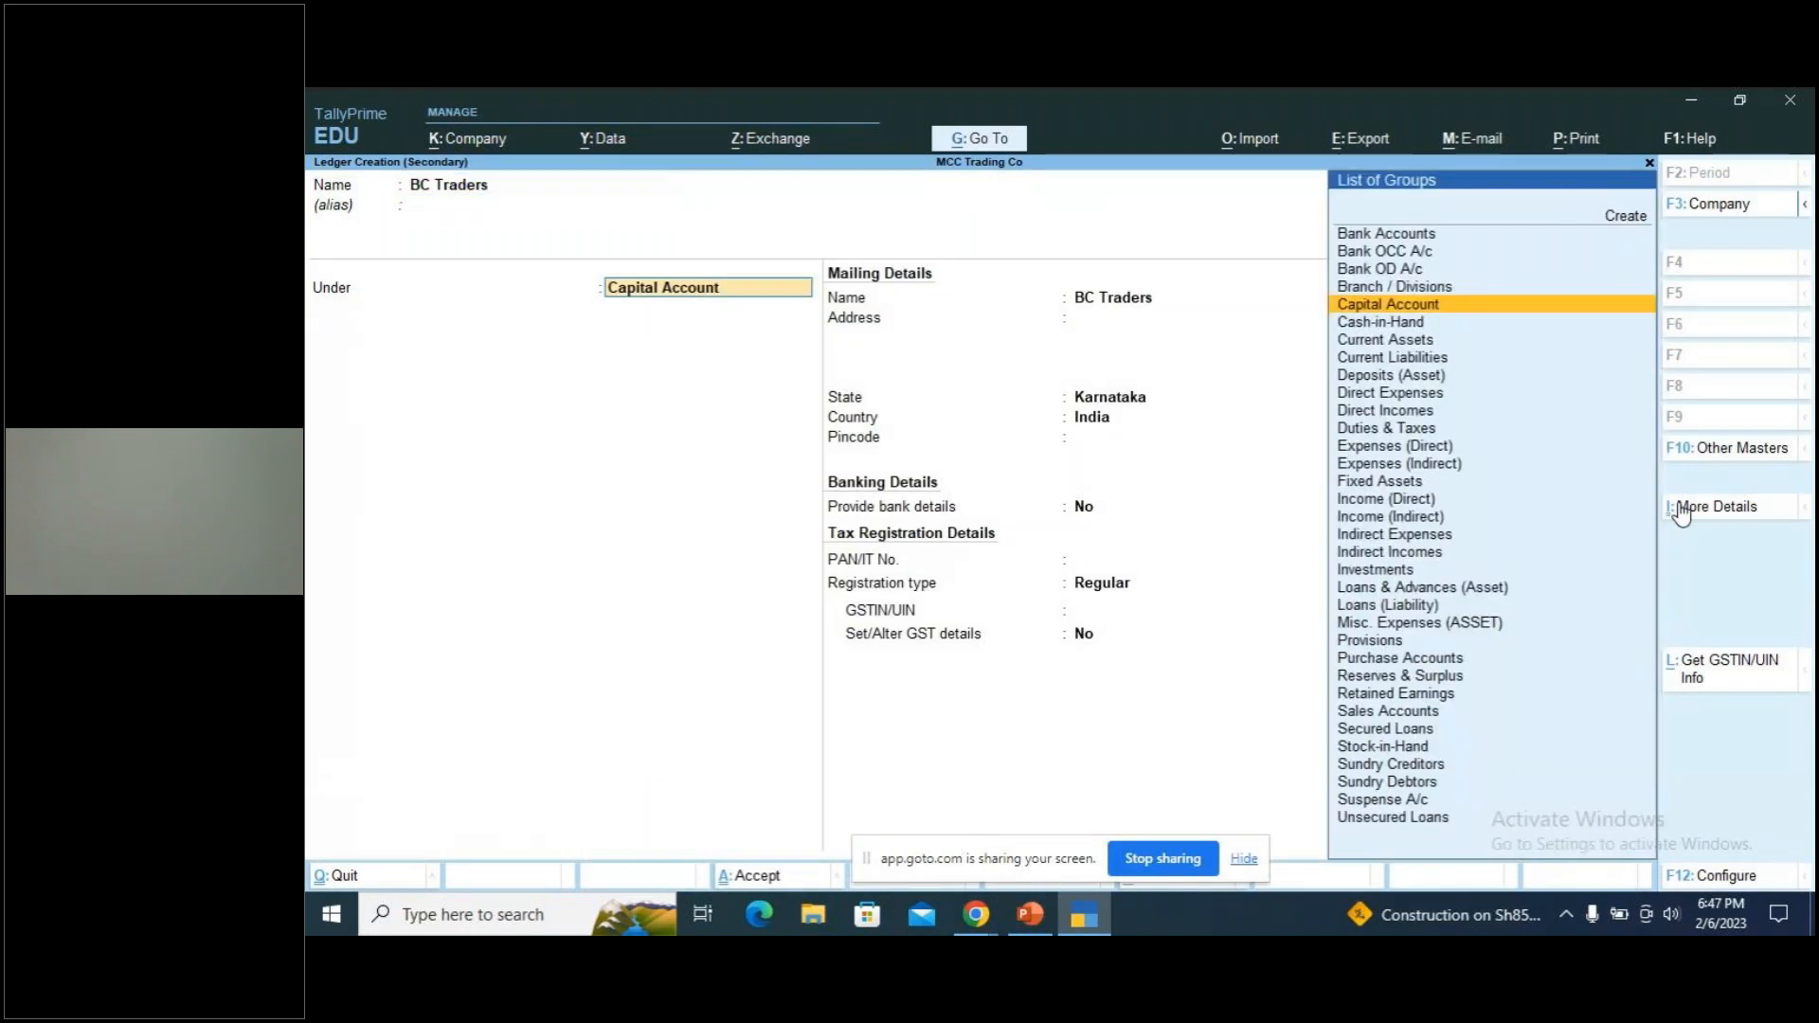
{"action": "type", "text": "S"}
{"action": "key", "text": "Down"}
{"action": "key", "text": "Down"}
{"action": "key", "text": "Down"}
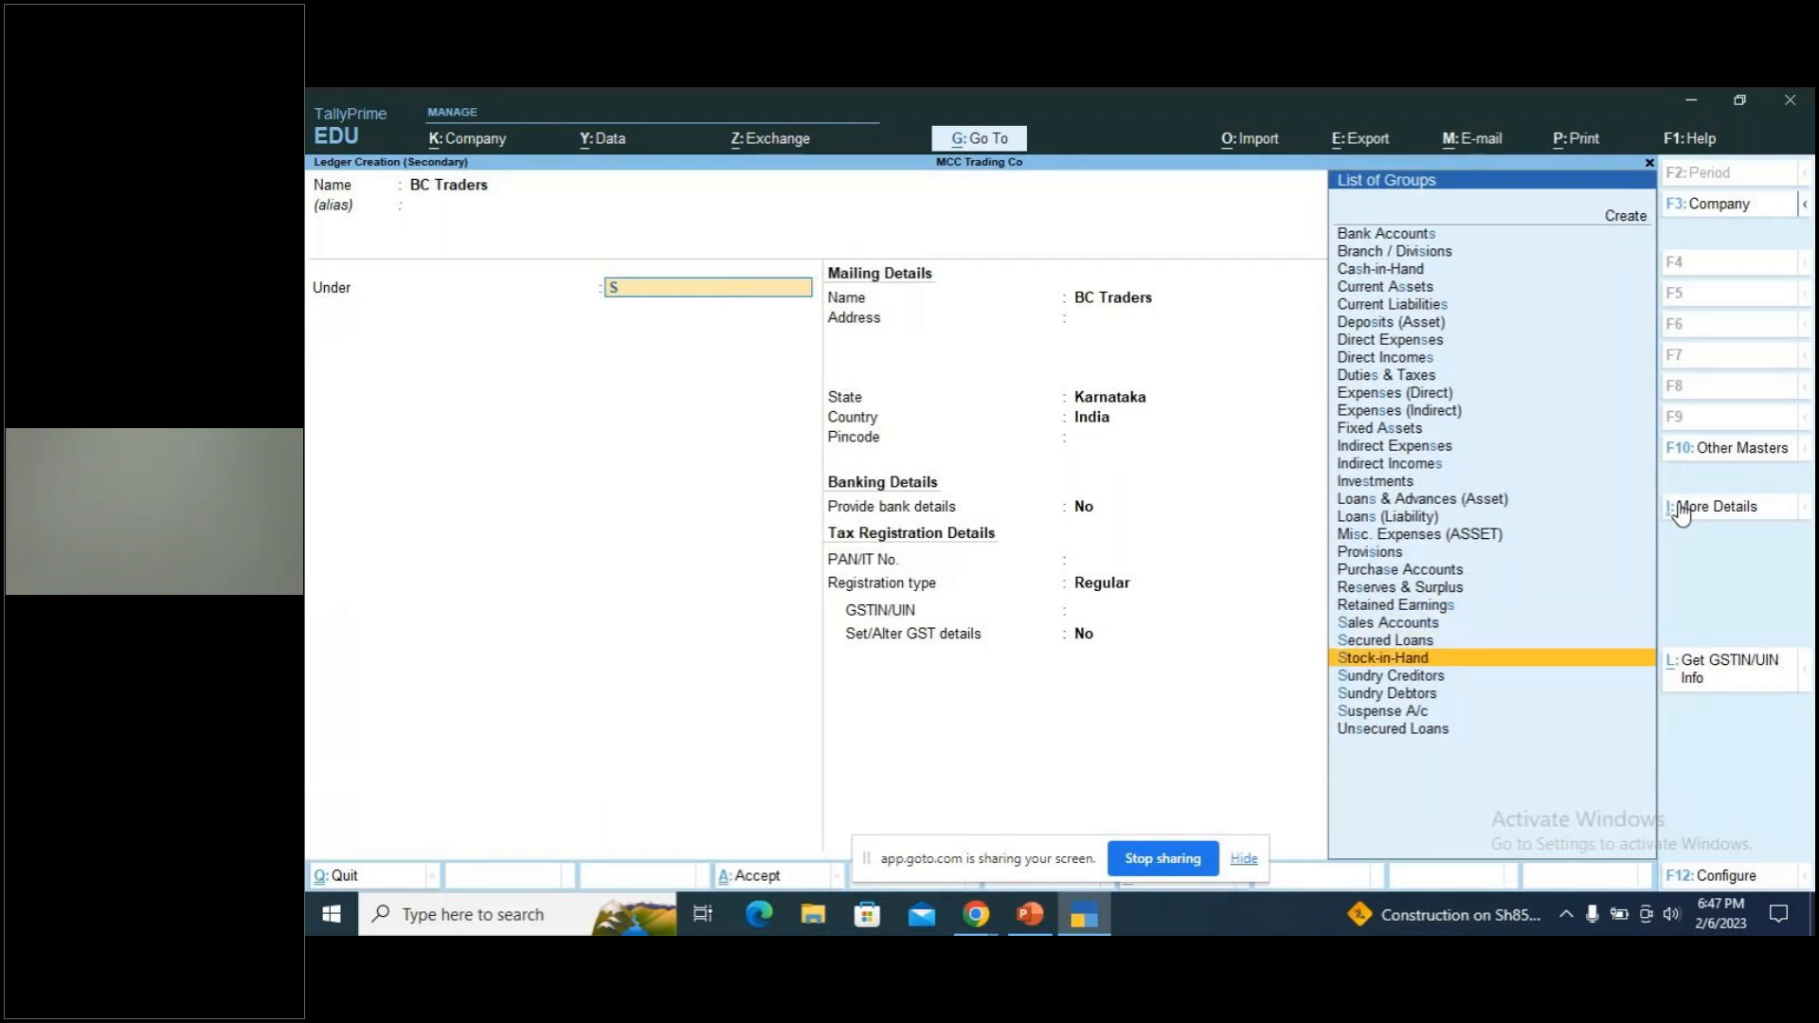
{"action": "key", "text": "Return"}
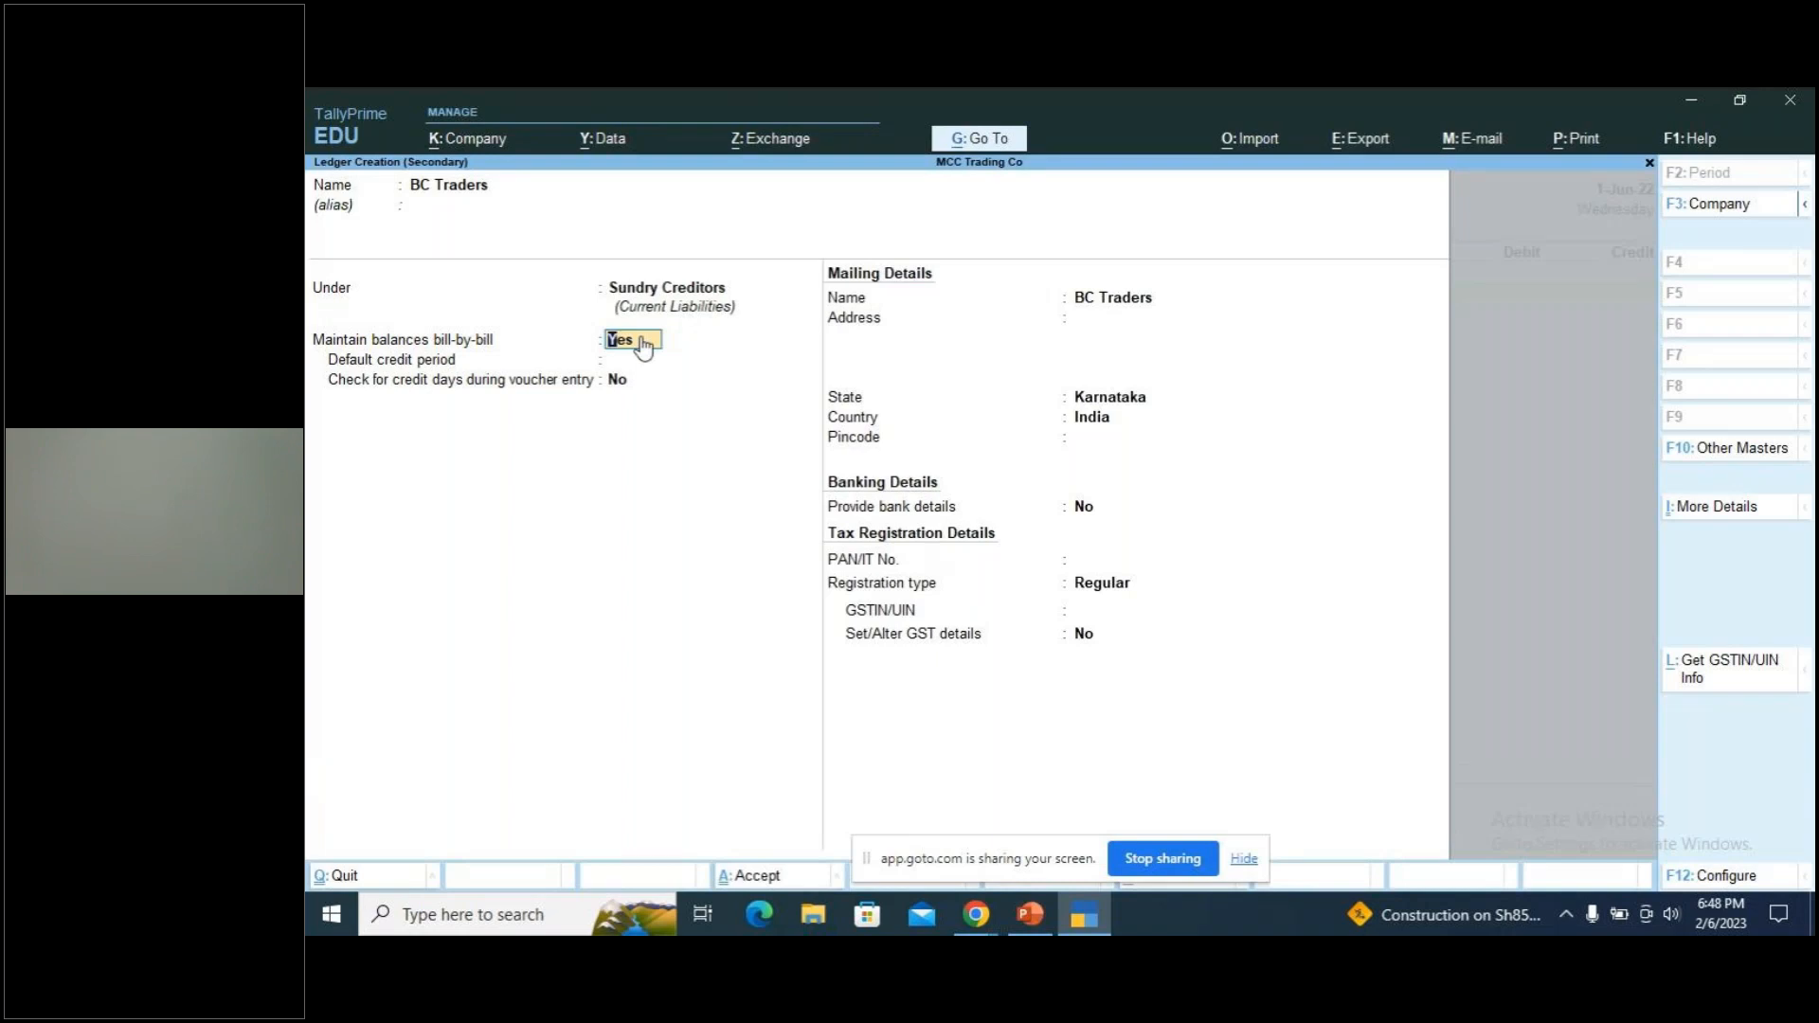
{"action": "key", "text": "Return"}
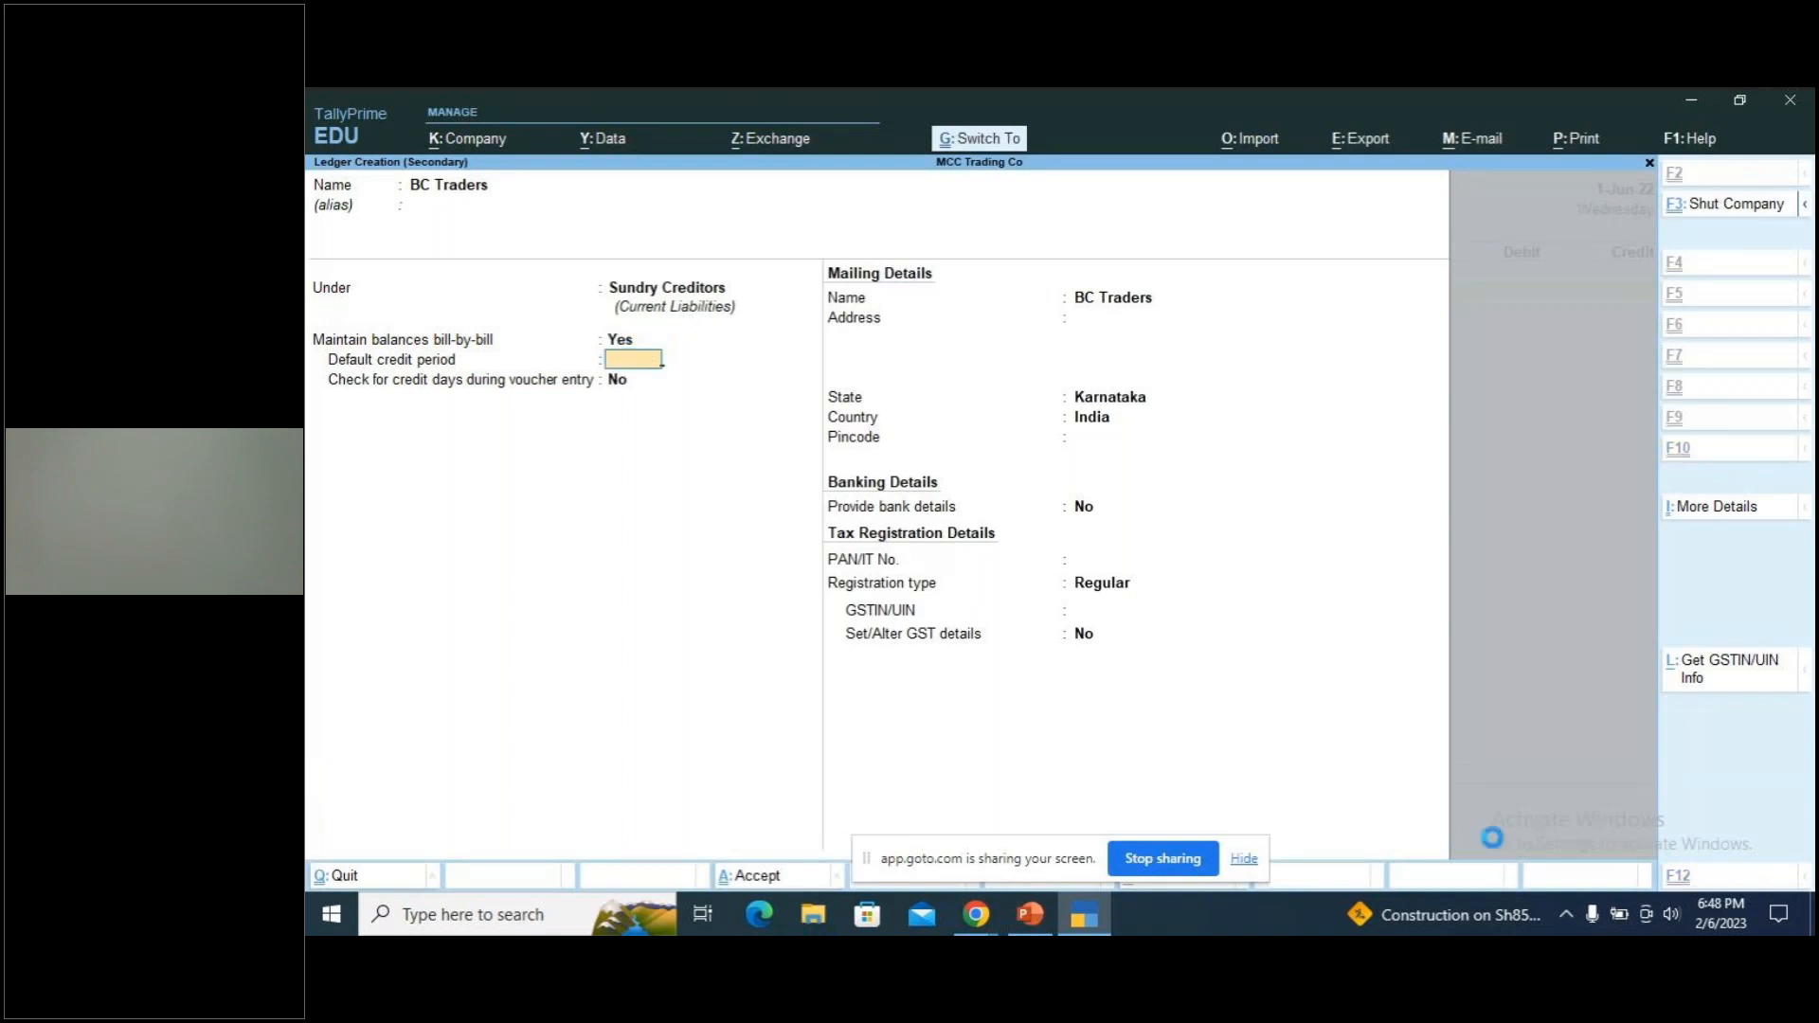
{"action": "key", "text": "ctrl+a"}
Debit BC Traders with bill-wise details set to an Advance reference named Adv 1 for 2,000
{"action": "key", "text": "Return"}
{"action": "key", "text": "Up"}
{"action": "key", "text": "Up"}
{"action": "key", "text": "Up"}
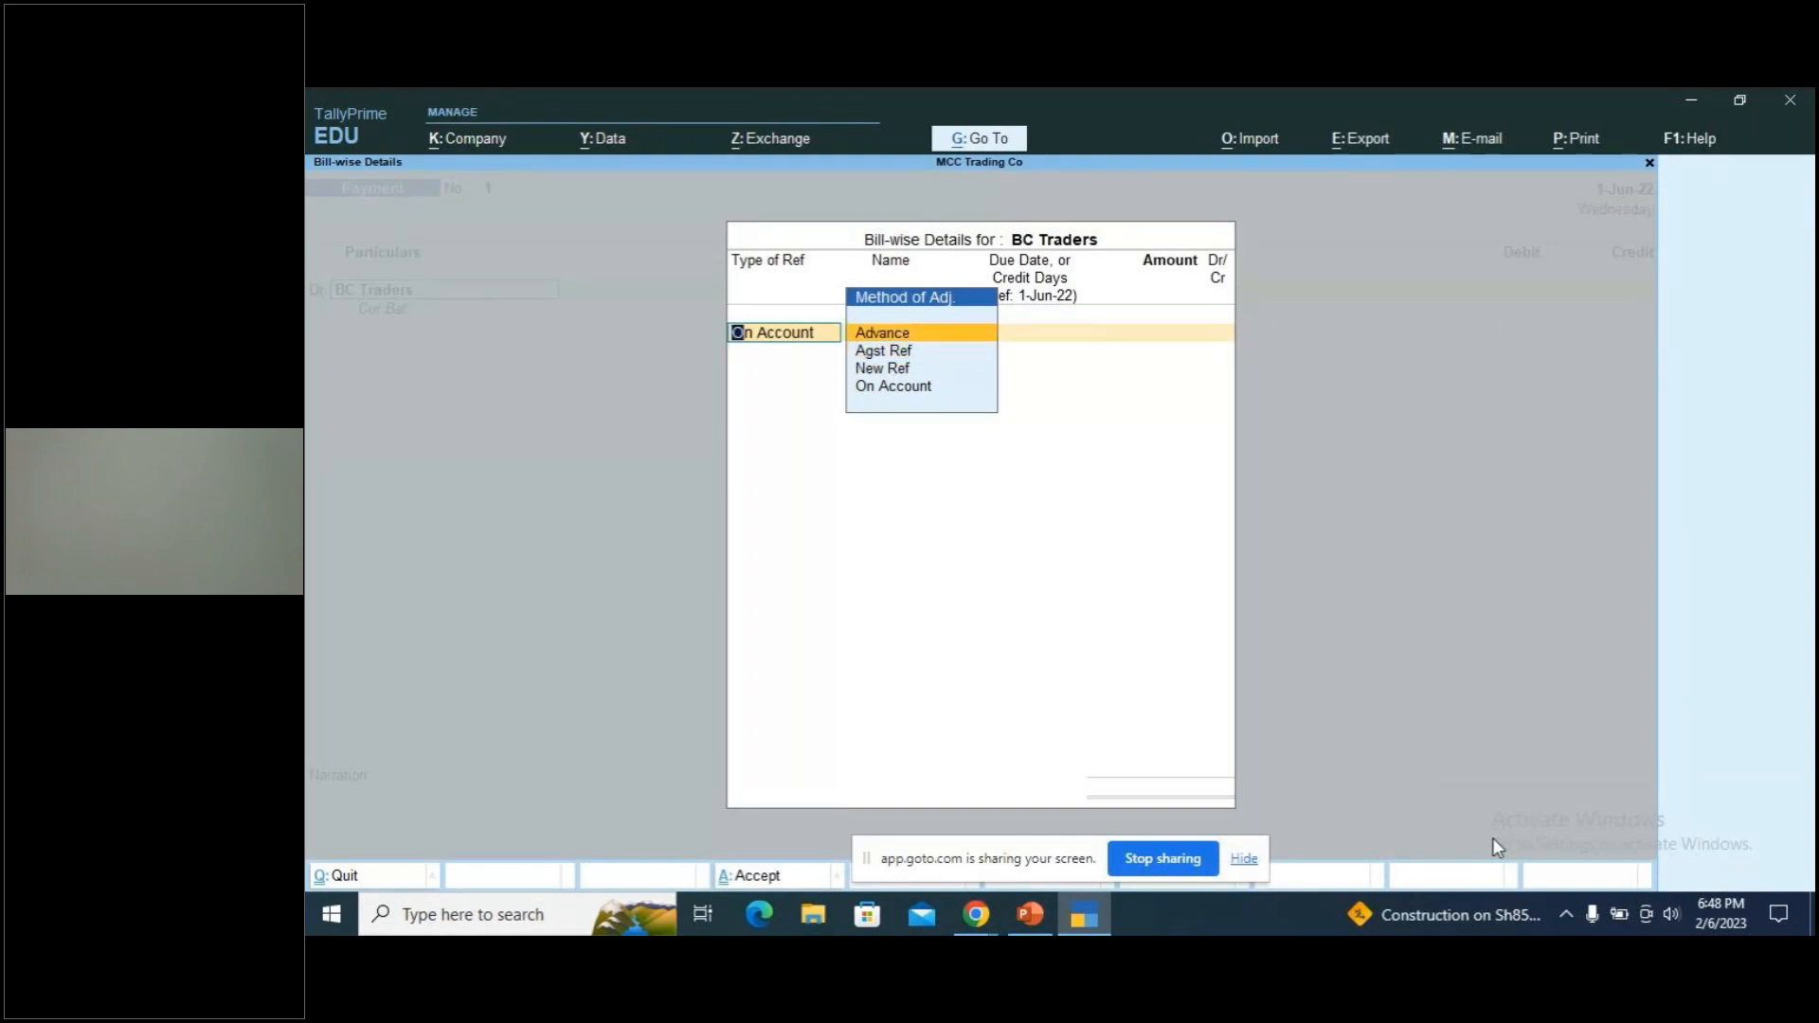
{"action": "key", "text": "Return"}
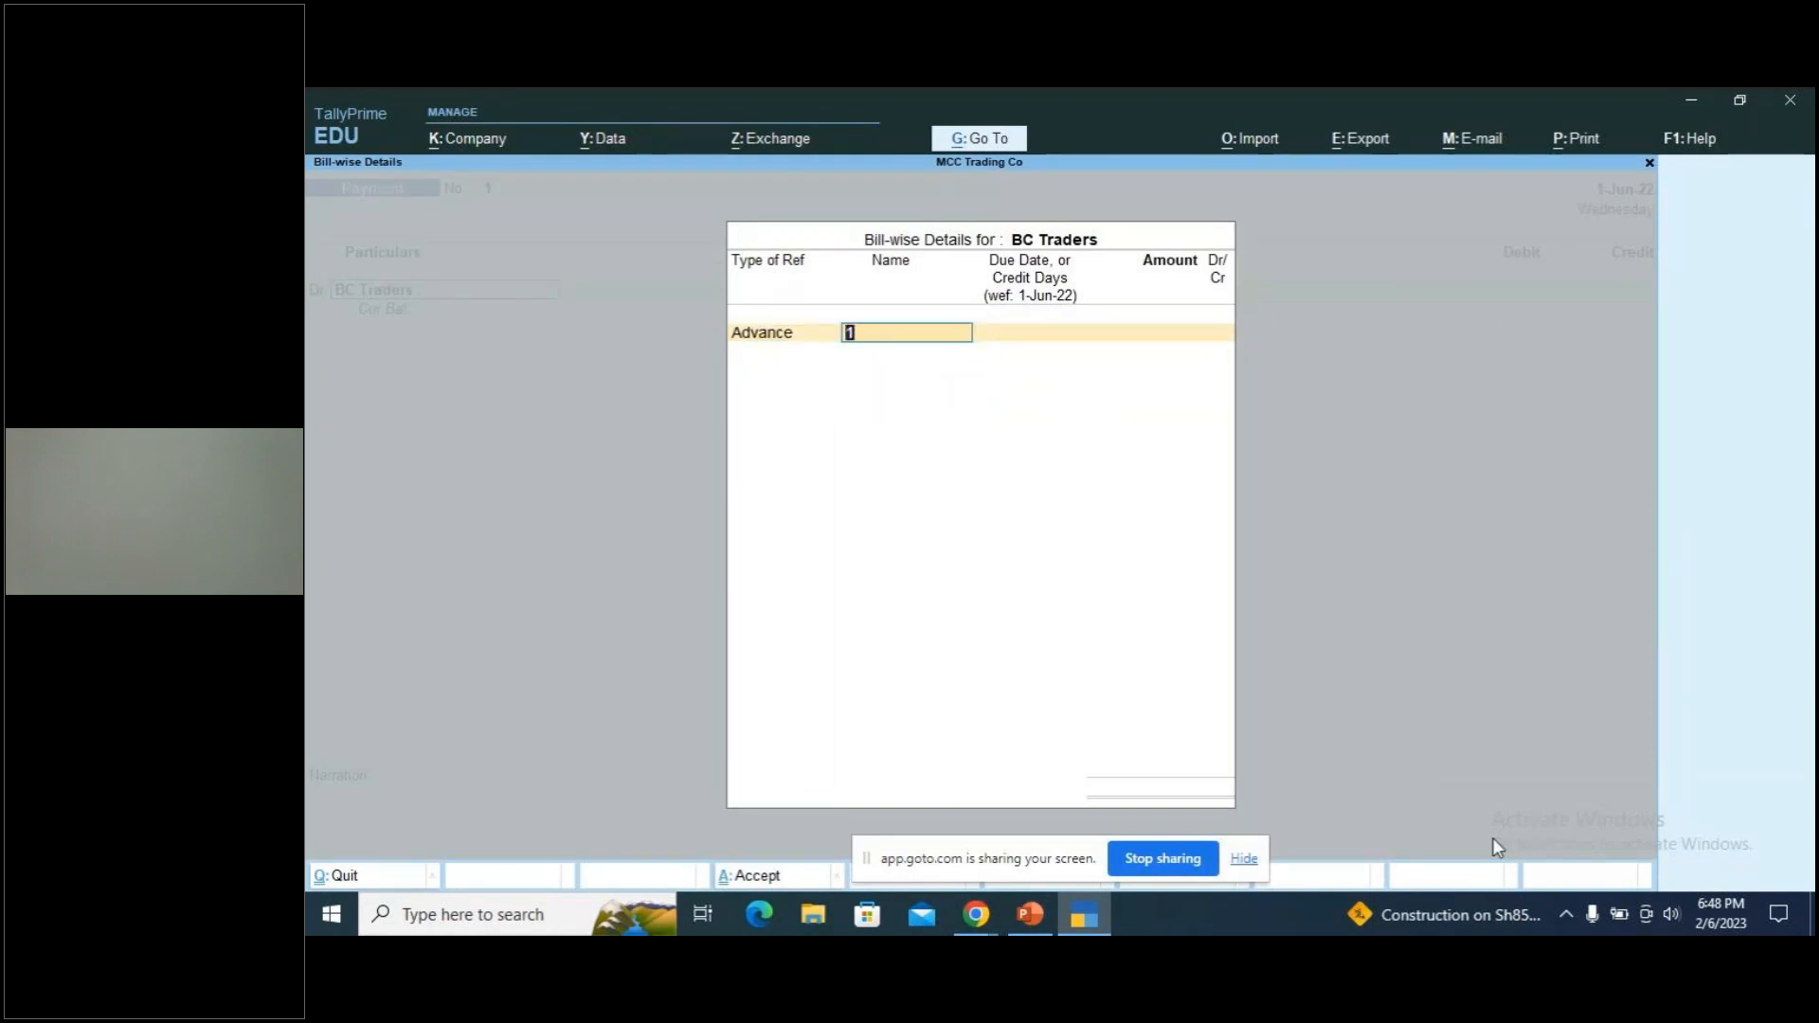
{"action": "type", "text": "Adv 1"}
{"action": "key", "text": "Return"}
{"action": "key", "text": "Return"}
{"action": "type", "text": "2000"}
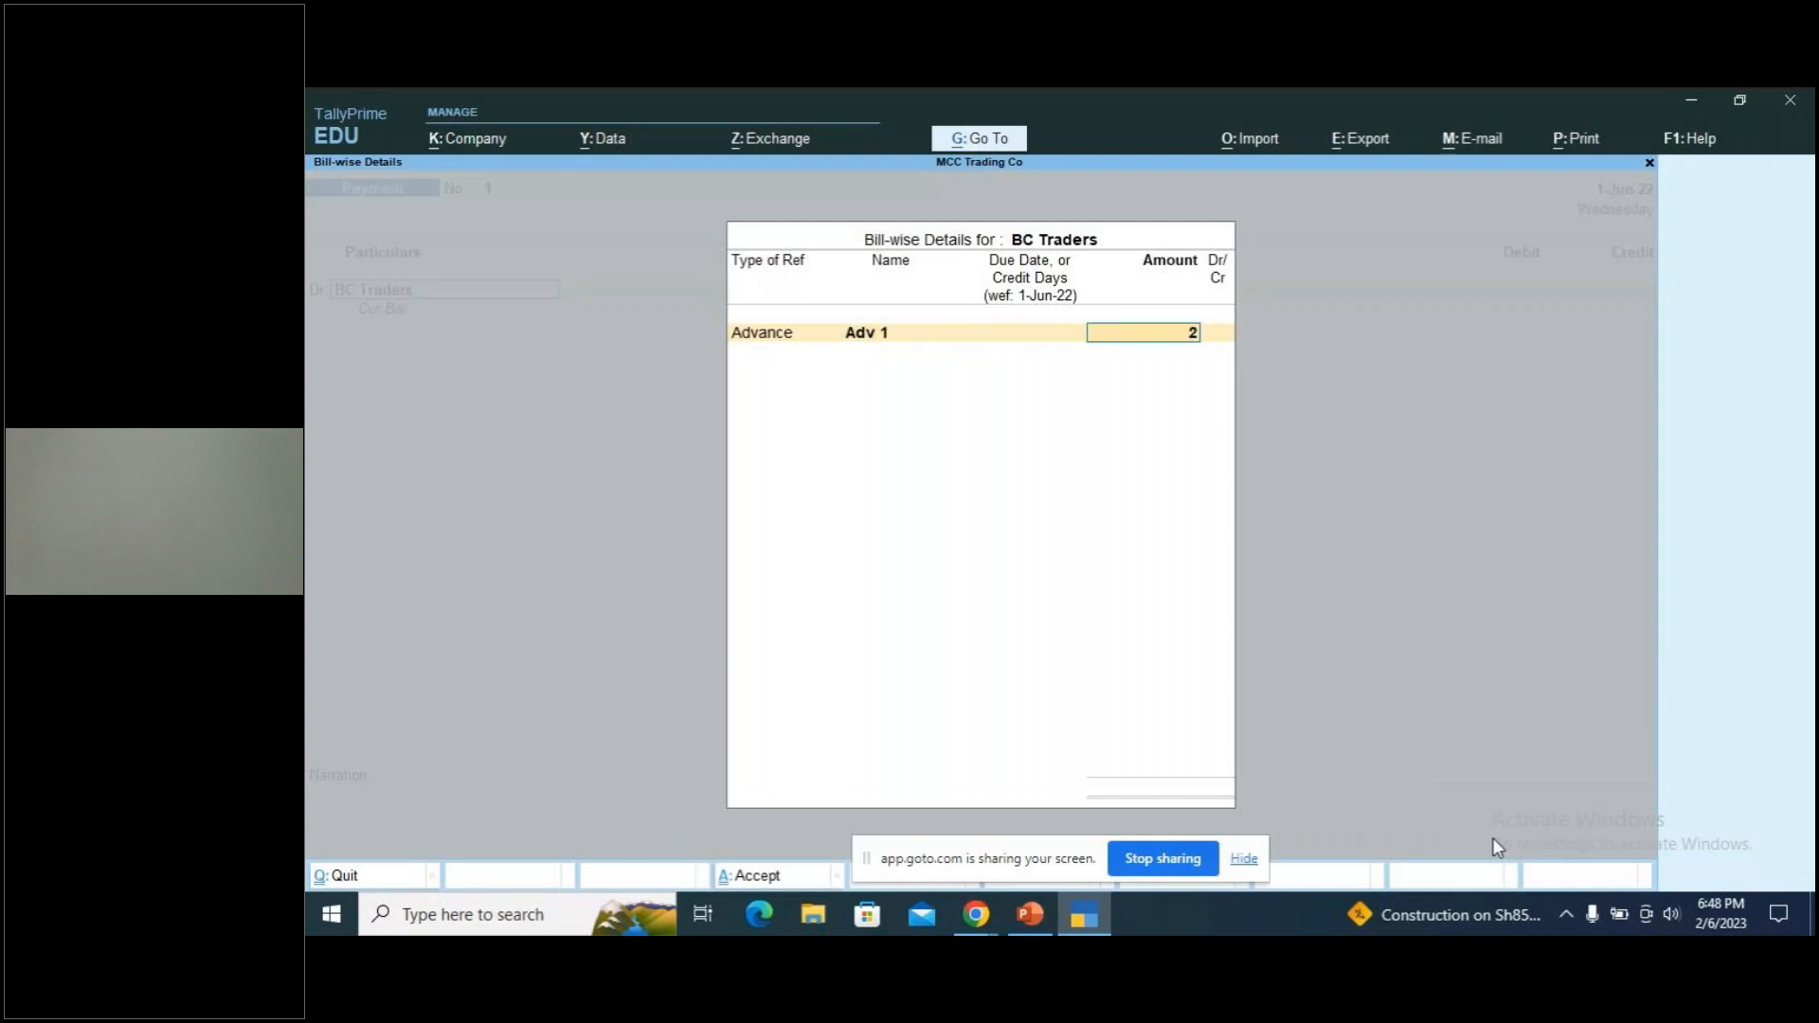
{"action": "key", "text": "Return"}
{"action": "key", "text": "Return"}
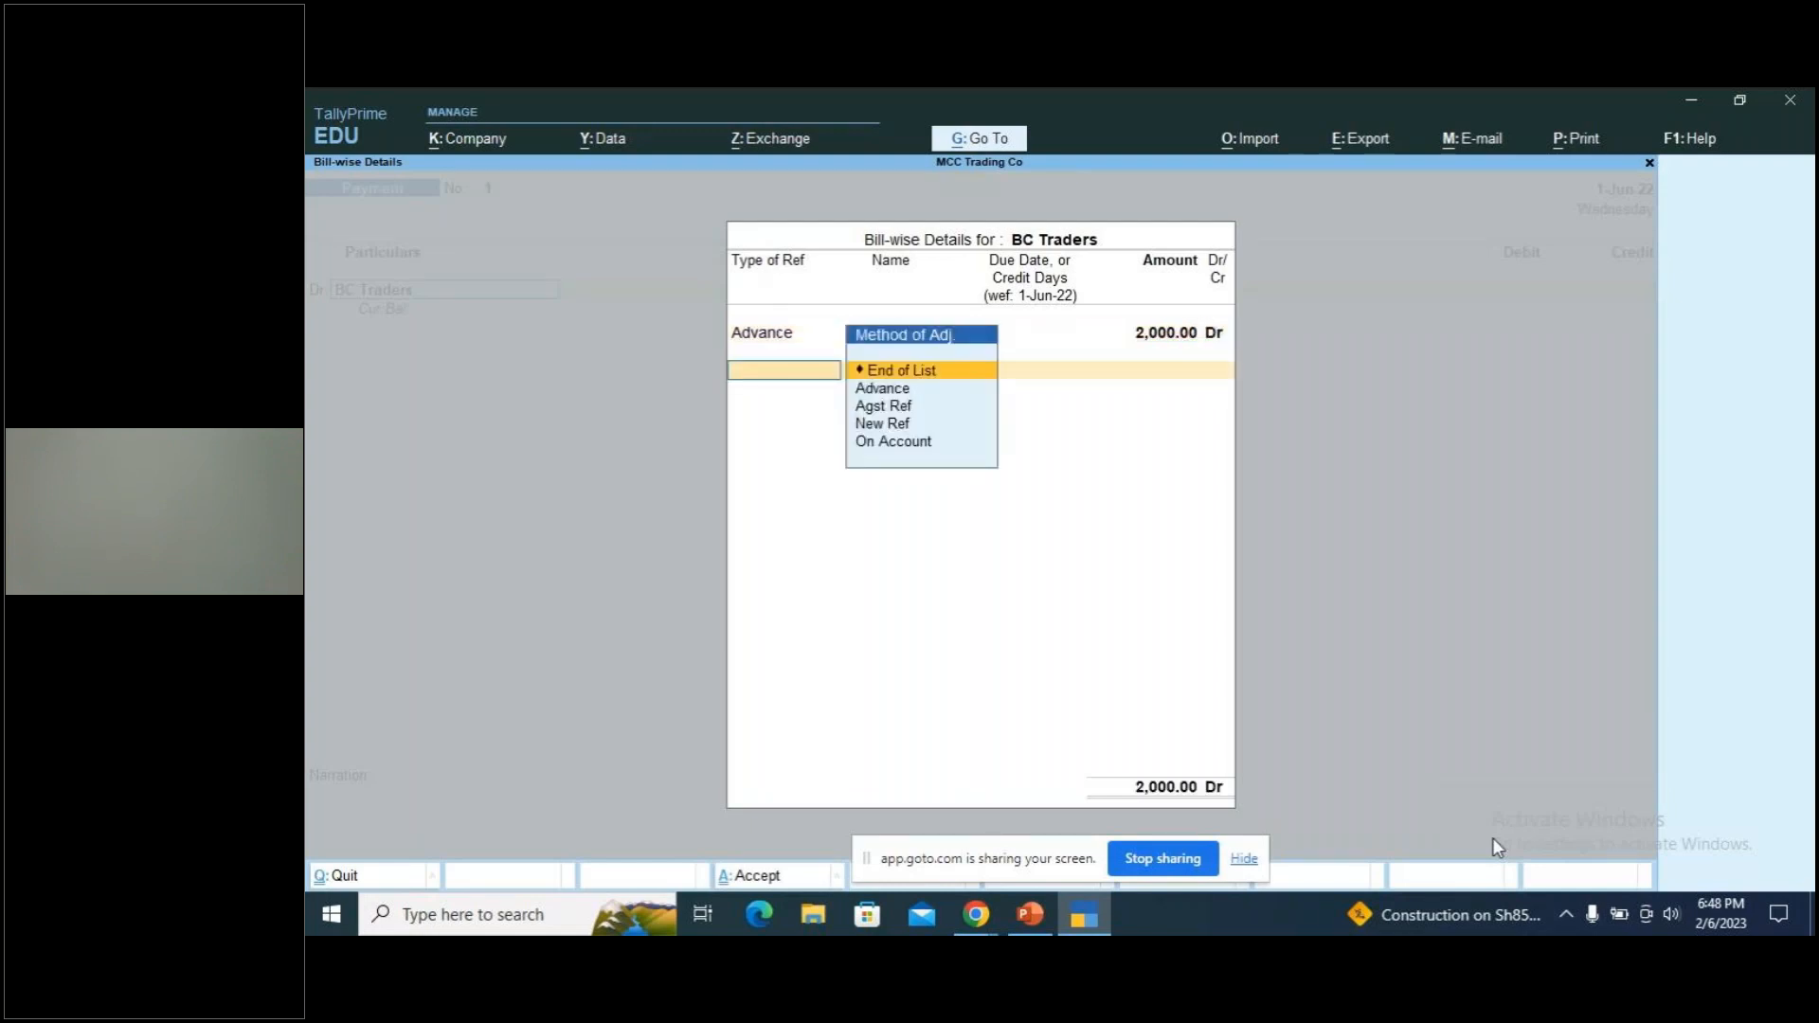
{"action": "key", "text": "Return"}
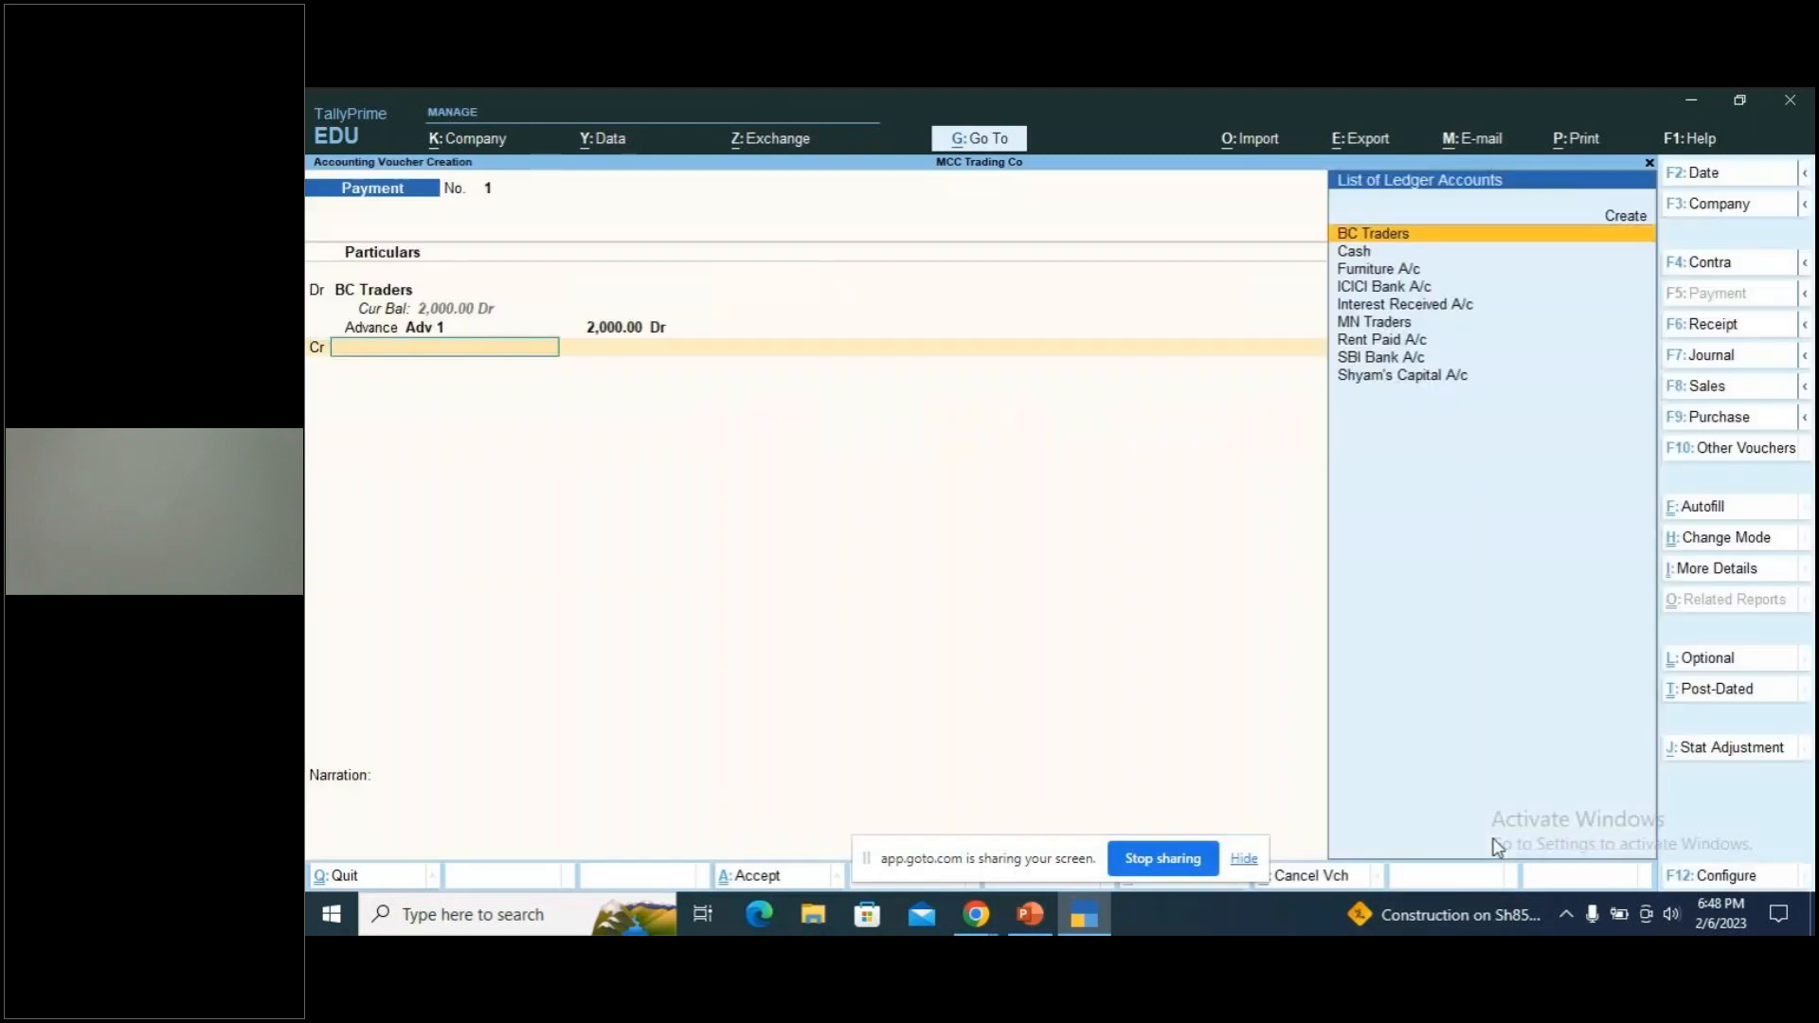
Credit Cash with 2,000 and enter the narration "being cash paid as advance to BC traders"
{"action": "key", "text": "Down"}
{"action": "key", "text": "Return"}
{"action": "key", "text": "Return"}
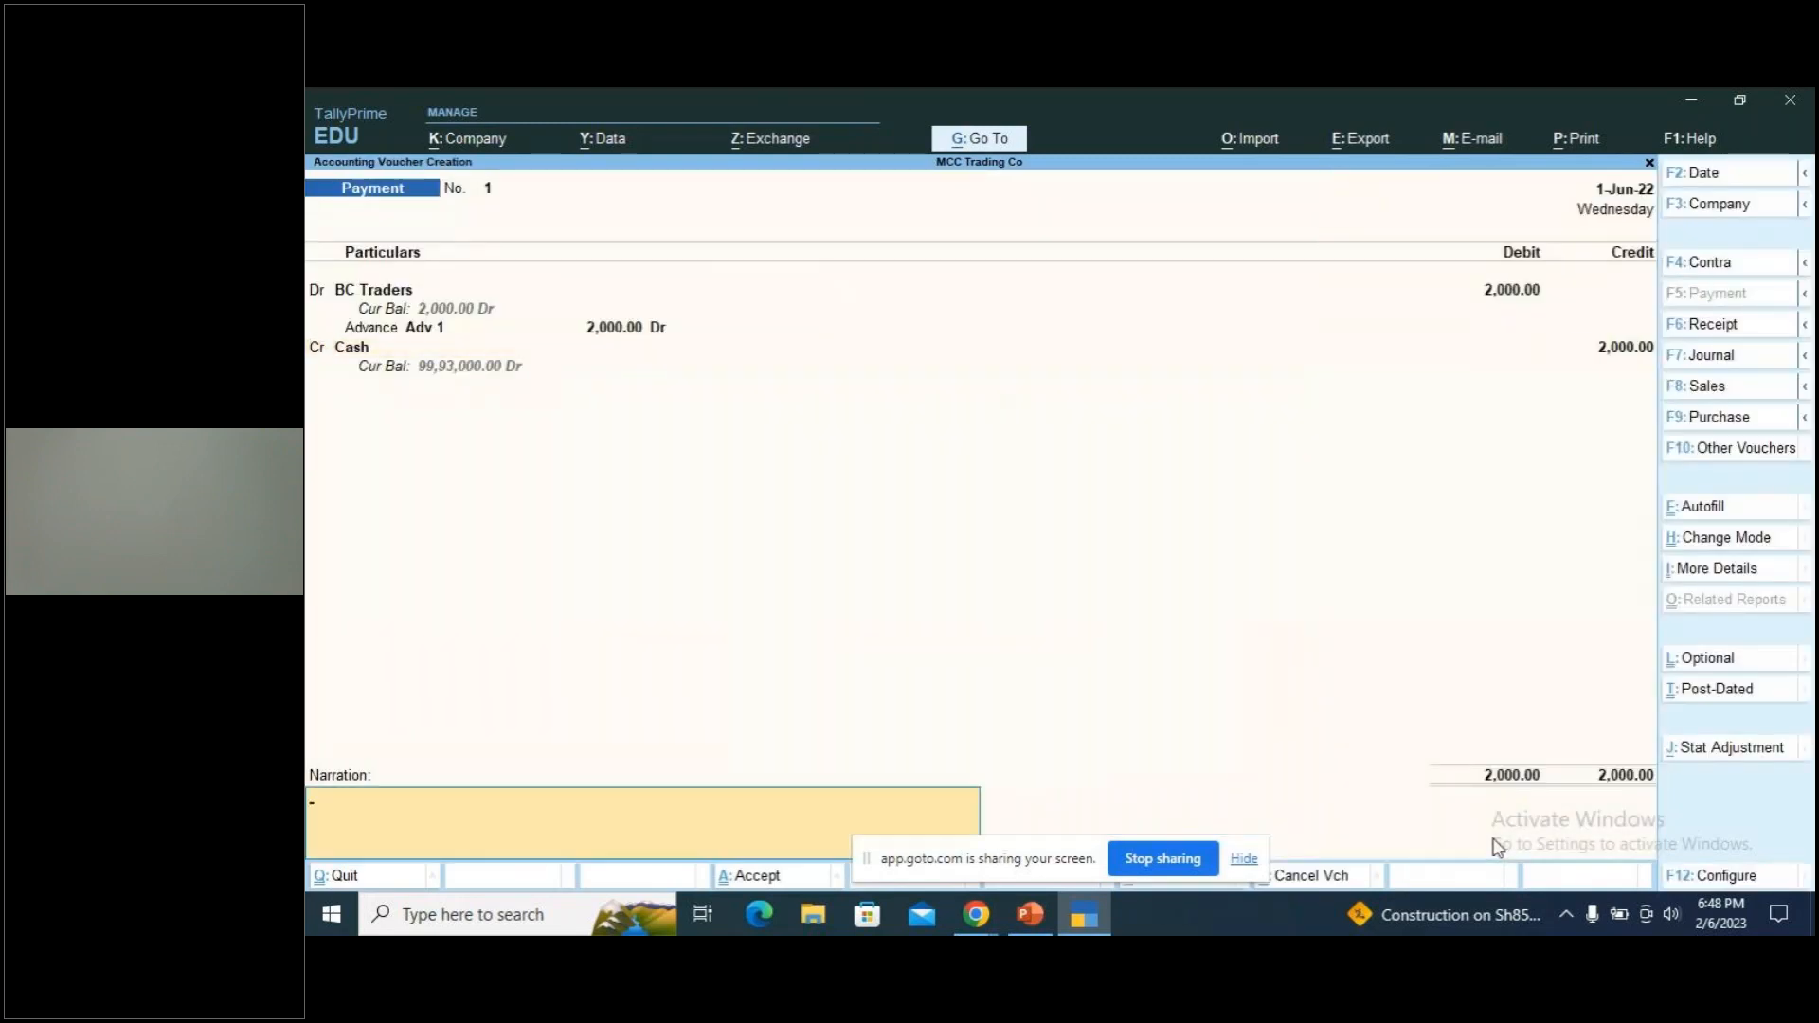
{"action": "type", "text": "being cash paid as adva"}
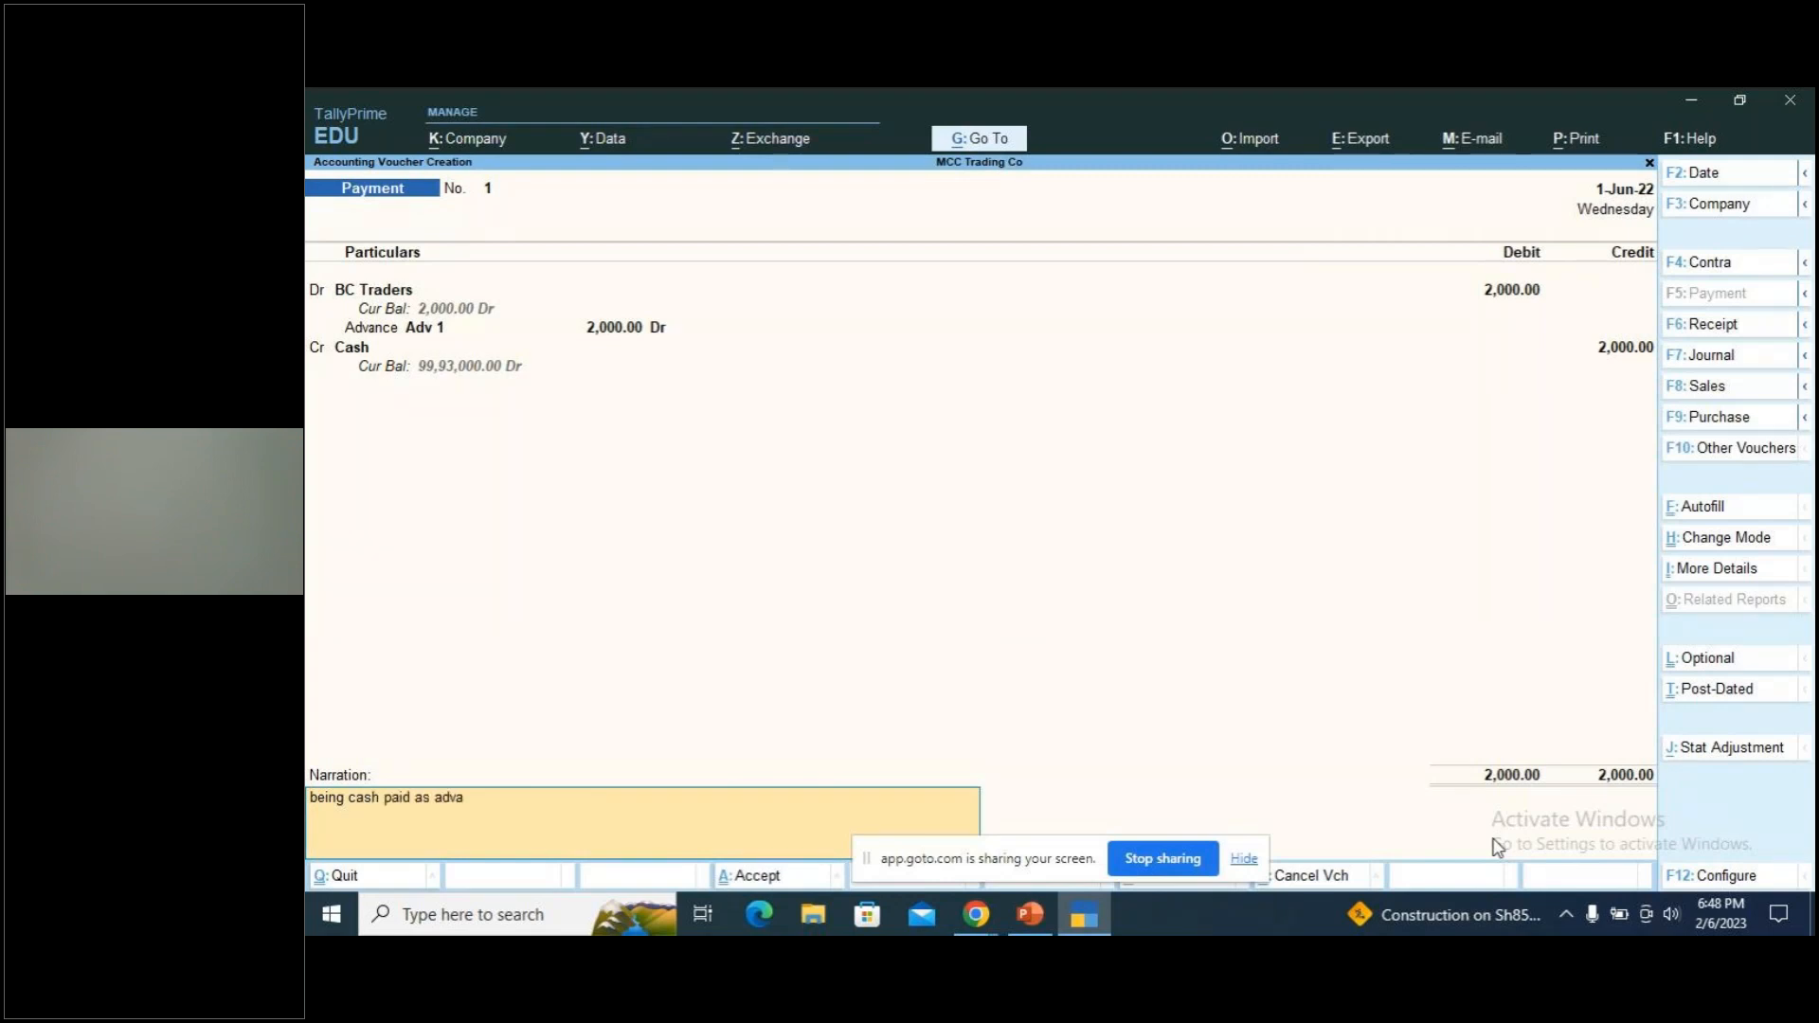
{"action": "type", "text": "nce to BC traders"}
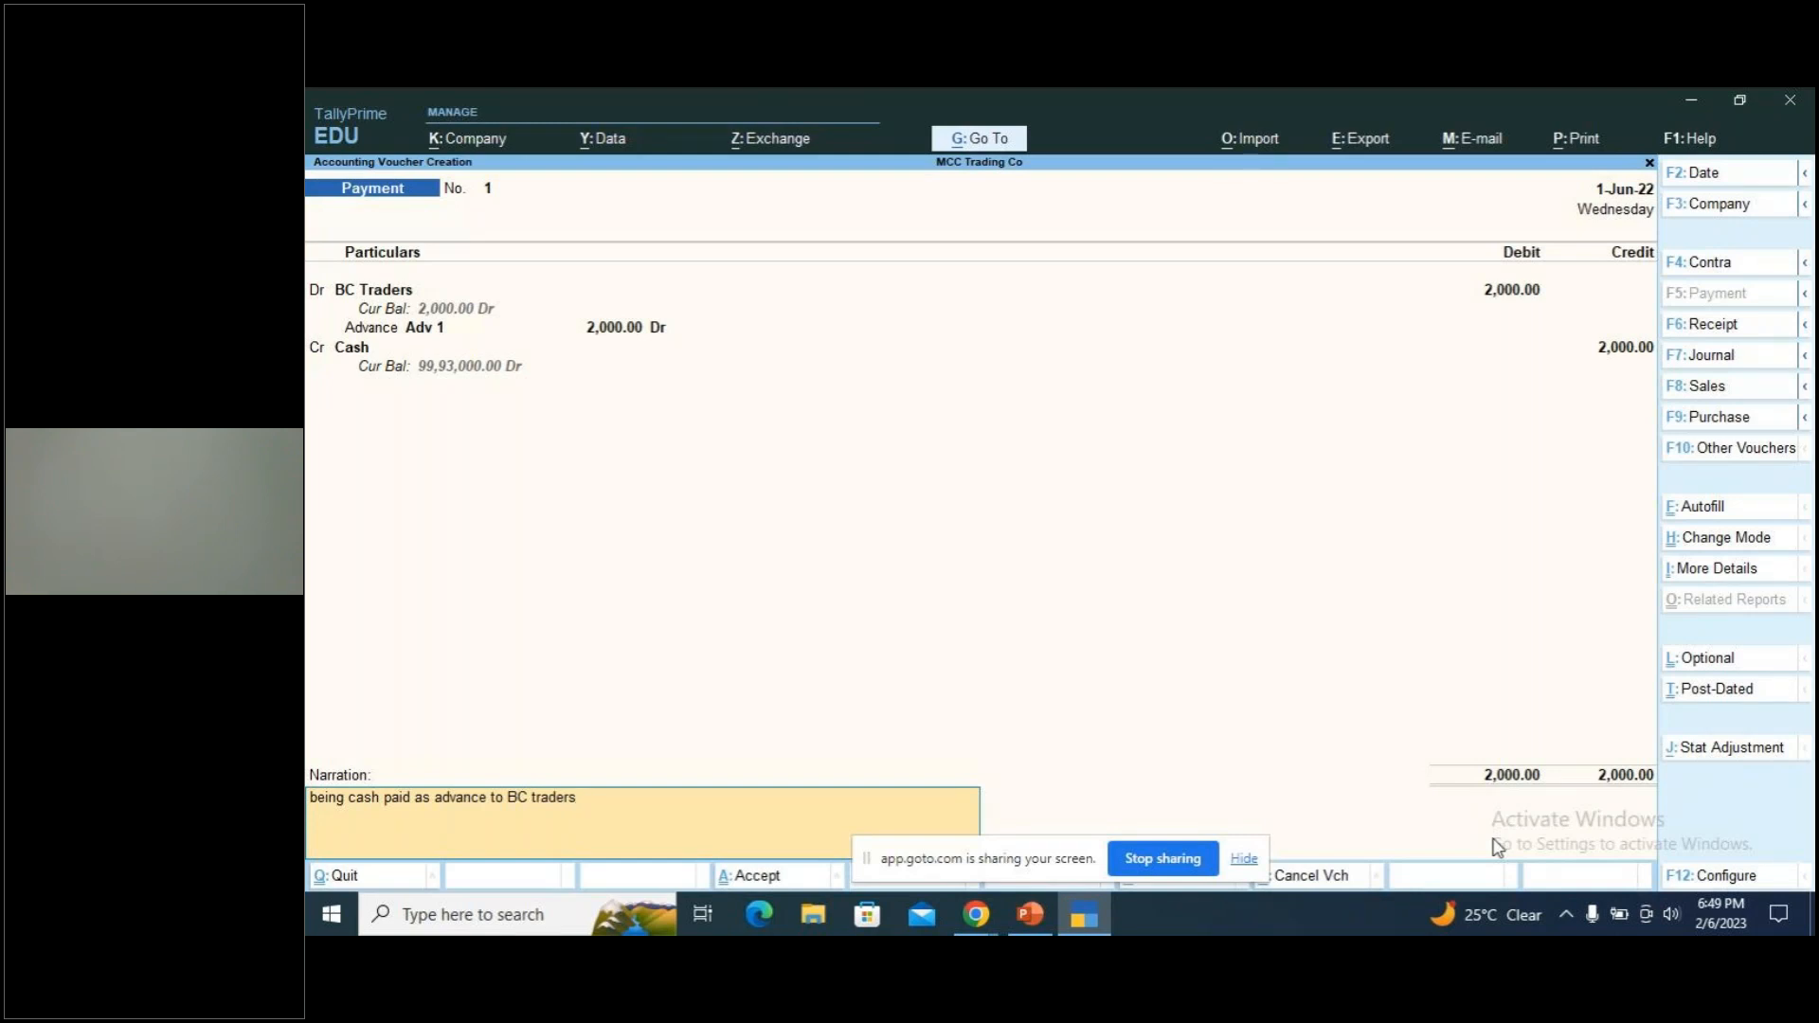
Switch to the PowerPoint presentation and review the slides on bill types, payment vouchers and the BC Traders advance exercise
{"action": "key", "text": "alt+Tab"}
{"action": "key", "text": "alt+Tab"}
{"action": "key", "text": "alt+Tab"}
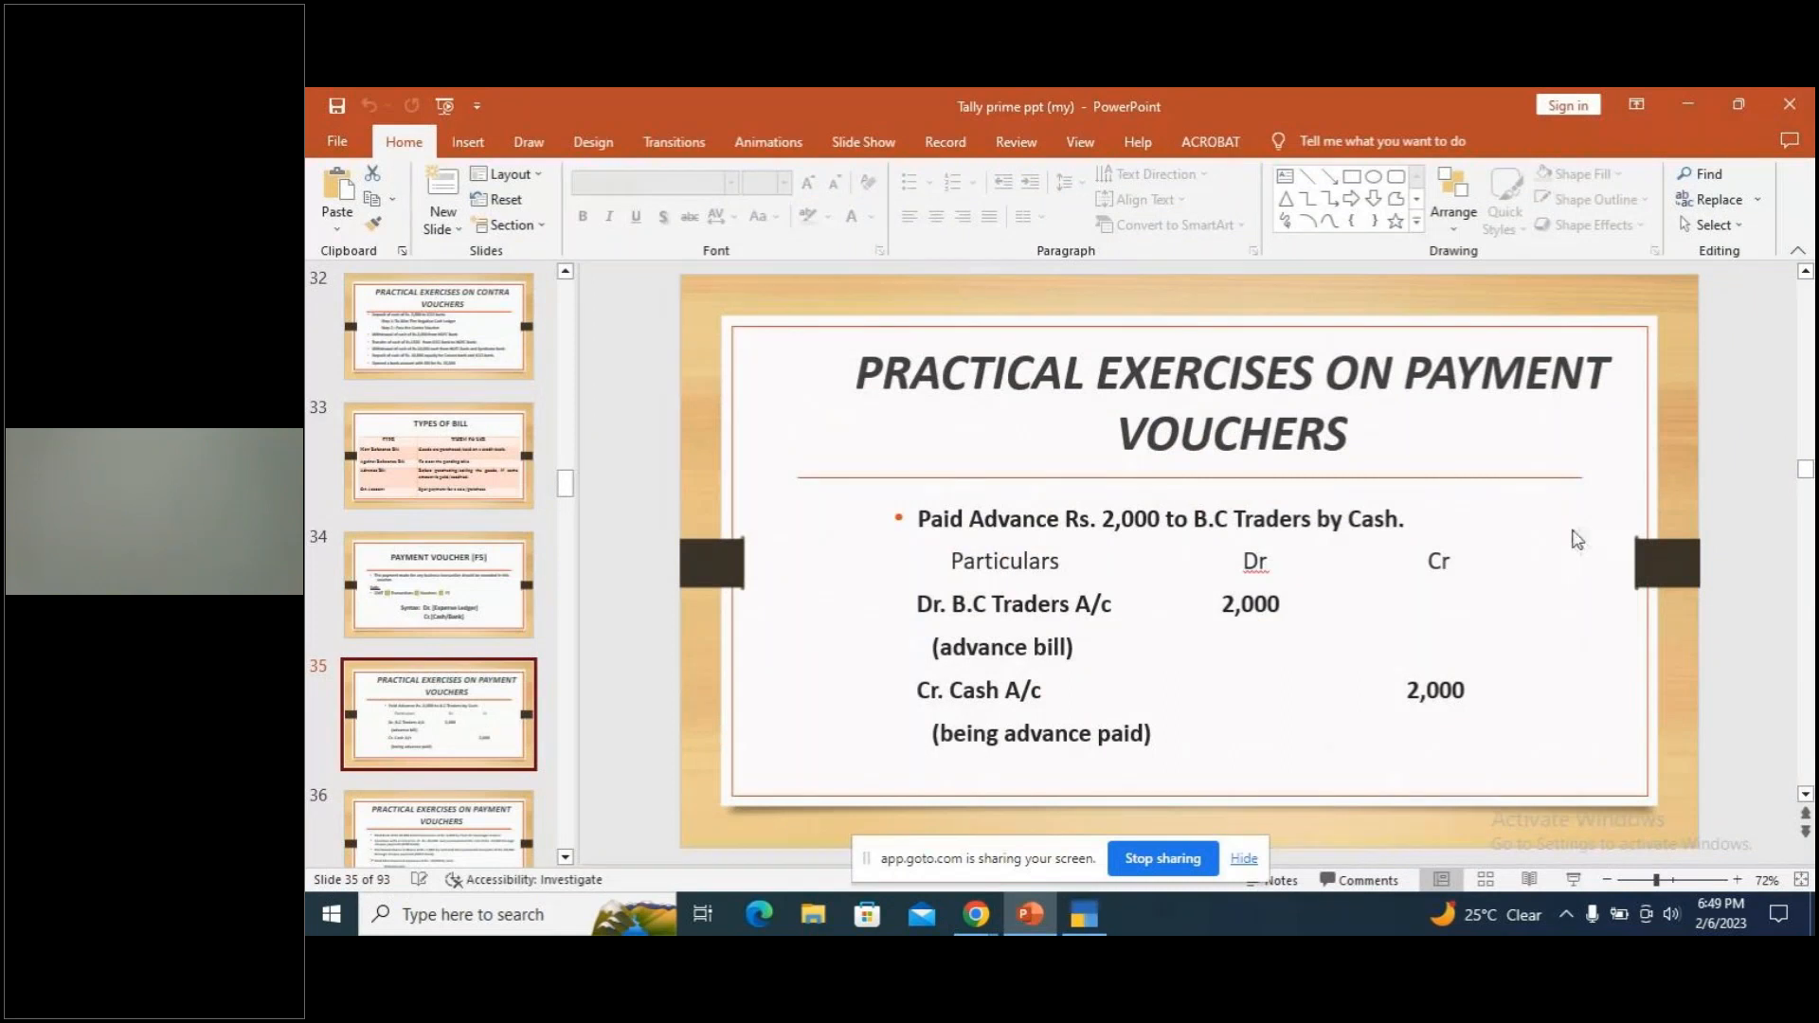
{"action": "scroll", "coordinate": [1578, 540], "scroll_direction": "up", "scroll_amount": 1}
{"action": "scroll", "coordinate": [1578, 540], "scroll_direction": "up", "scroll_amount": 1}
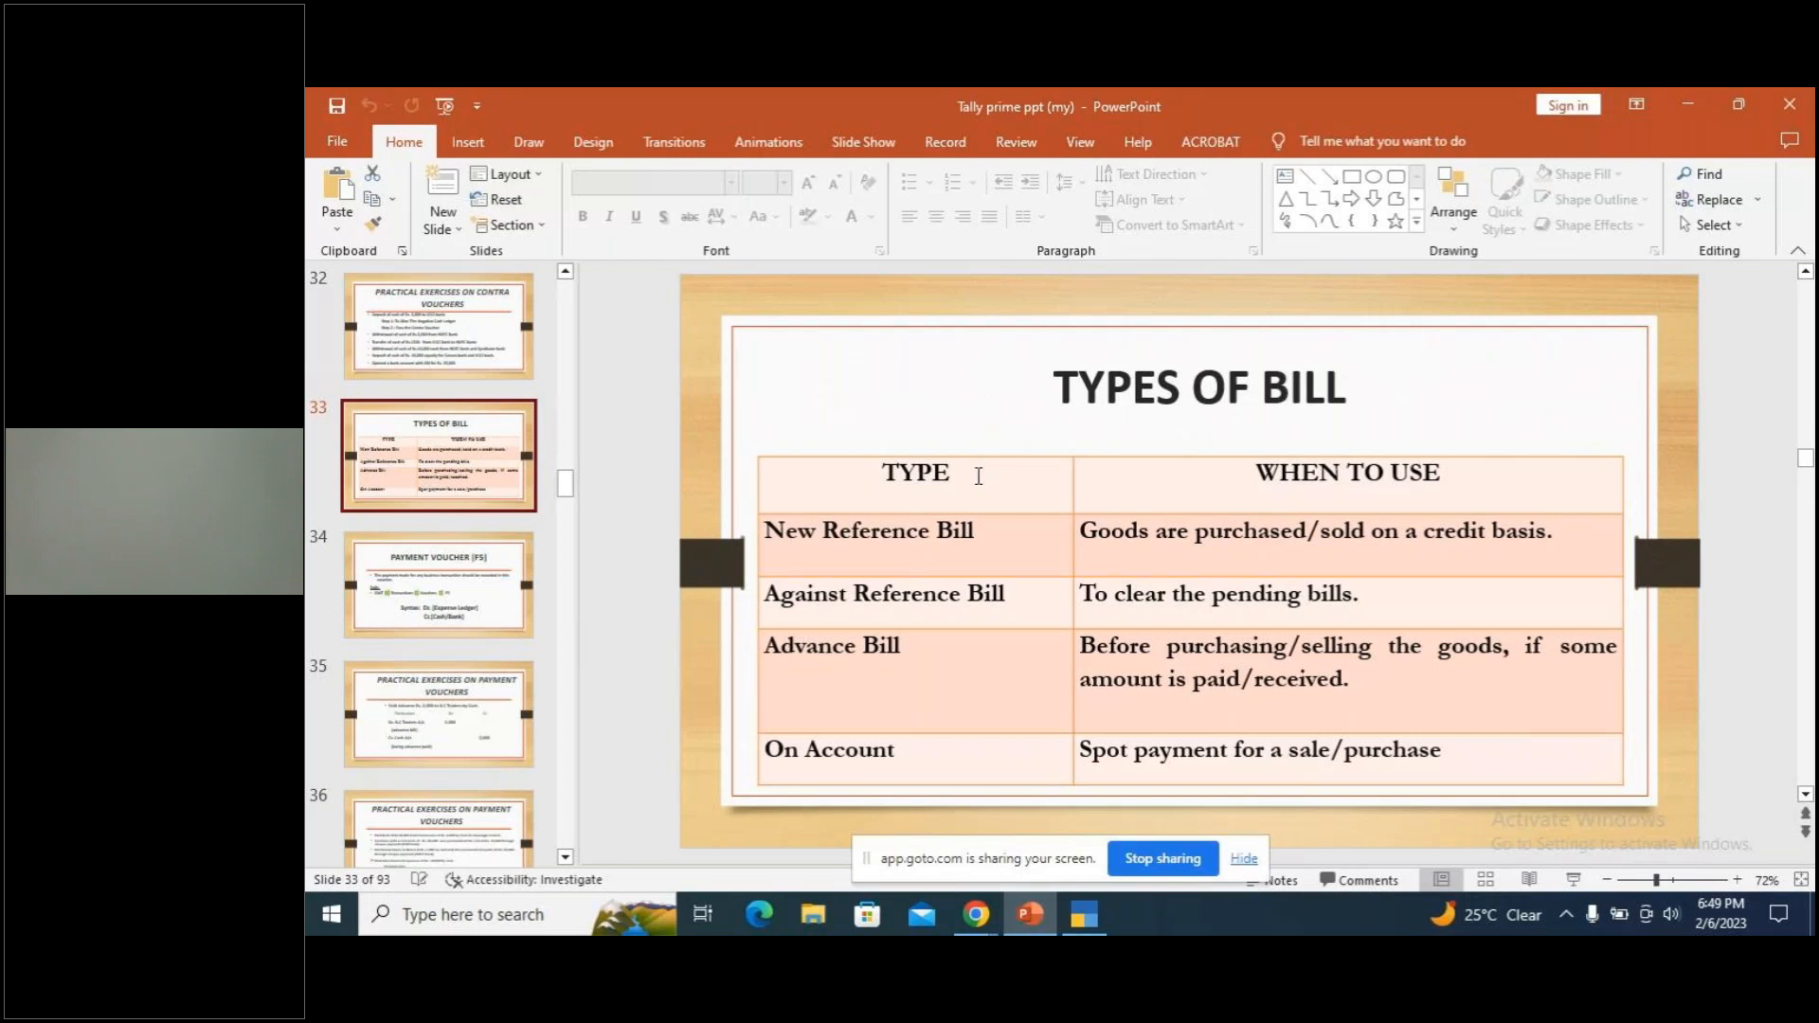
{"action": "scroll", "coordinate": [1314, 634], "scroll_direction": "down", "scroll_amount": 1}
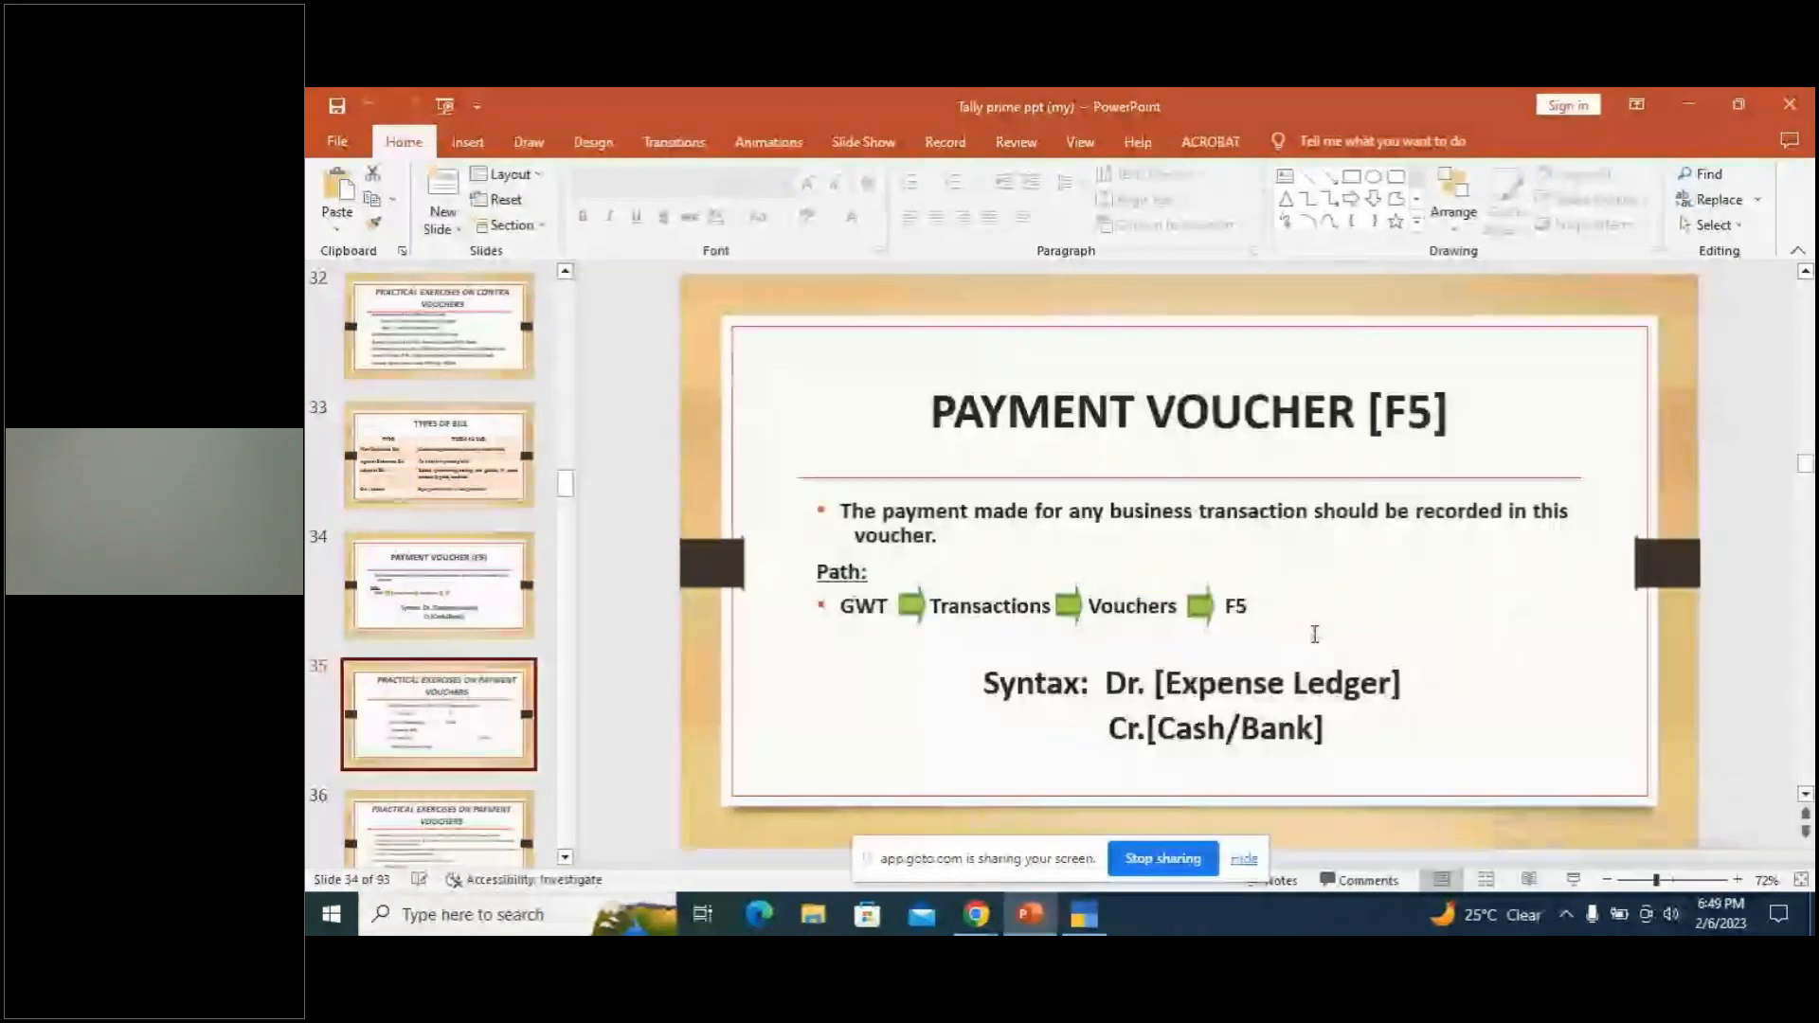
{"action": "scroll", "coordinate": [1314, 634], "scroll_direction": "down", "scroll_amount": 1}
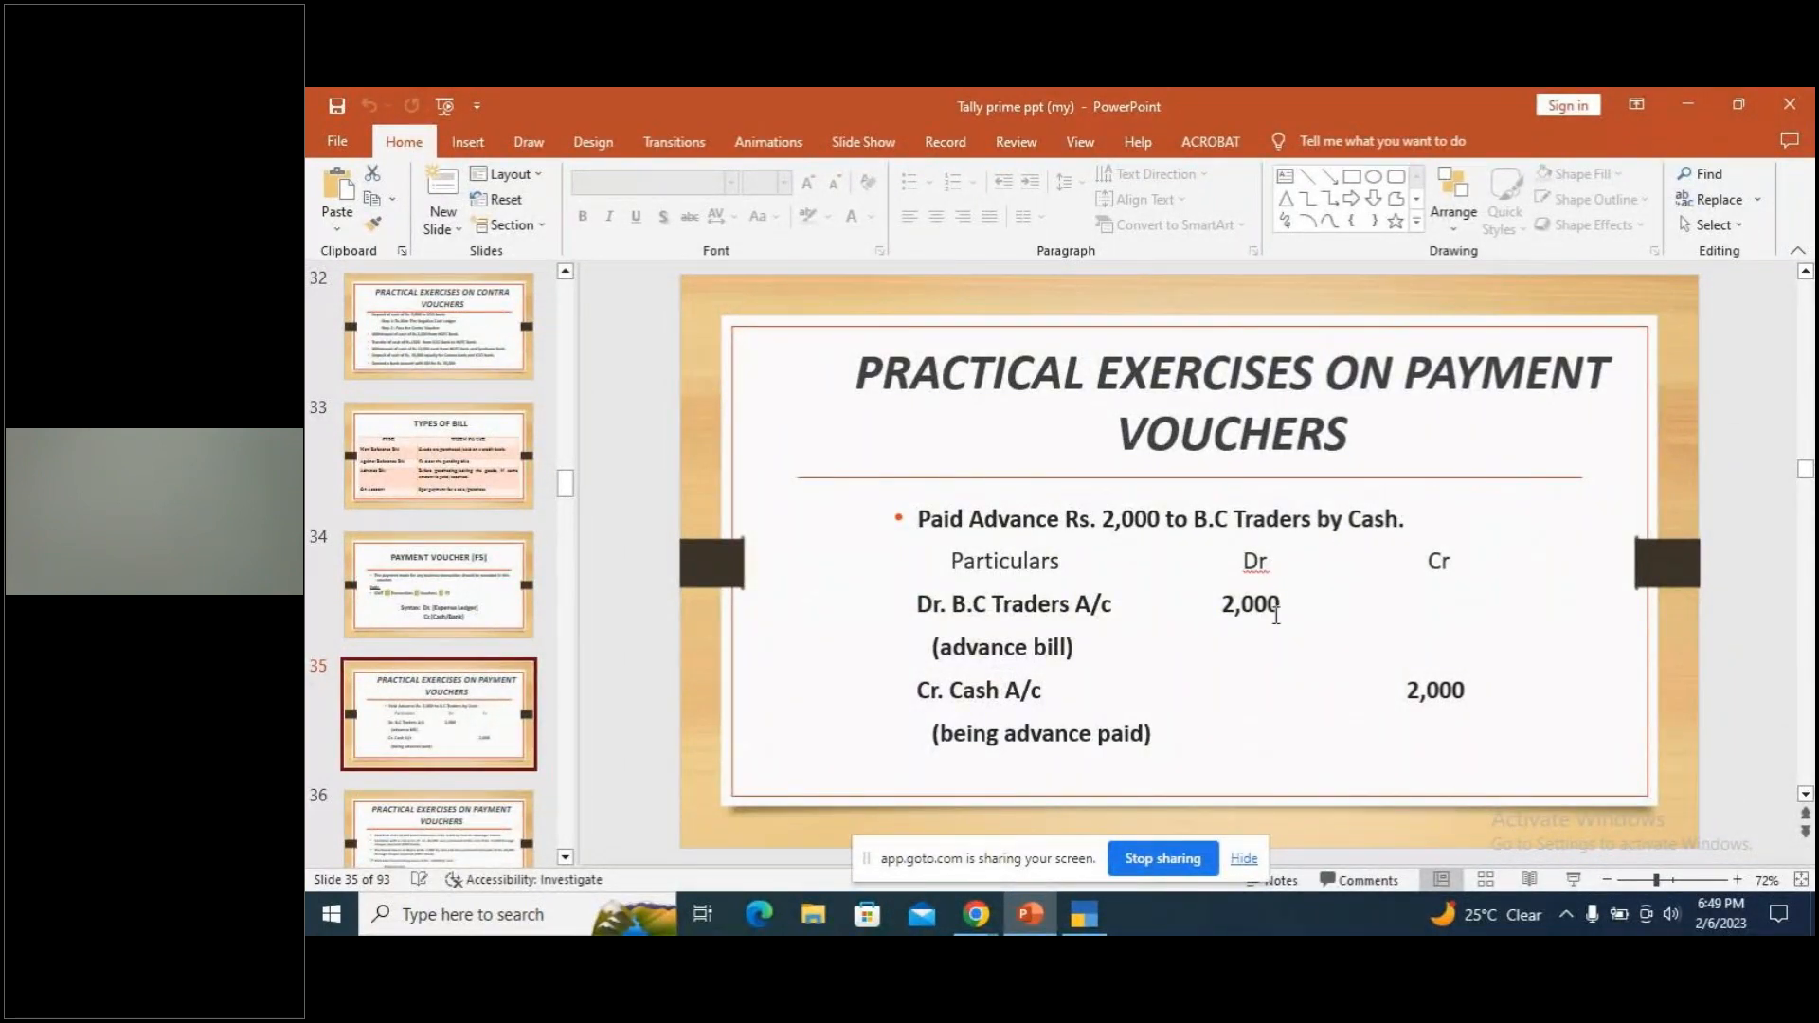
Switch back to TallyPrime and discard the unsaved payment voucher
{"action": "key", "text": "alt+Tab"}
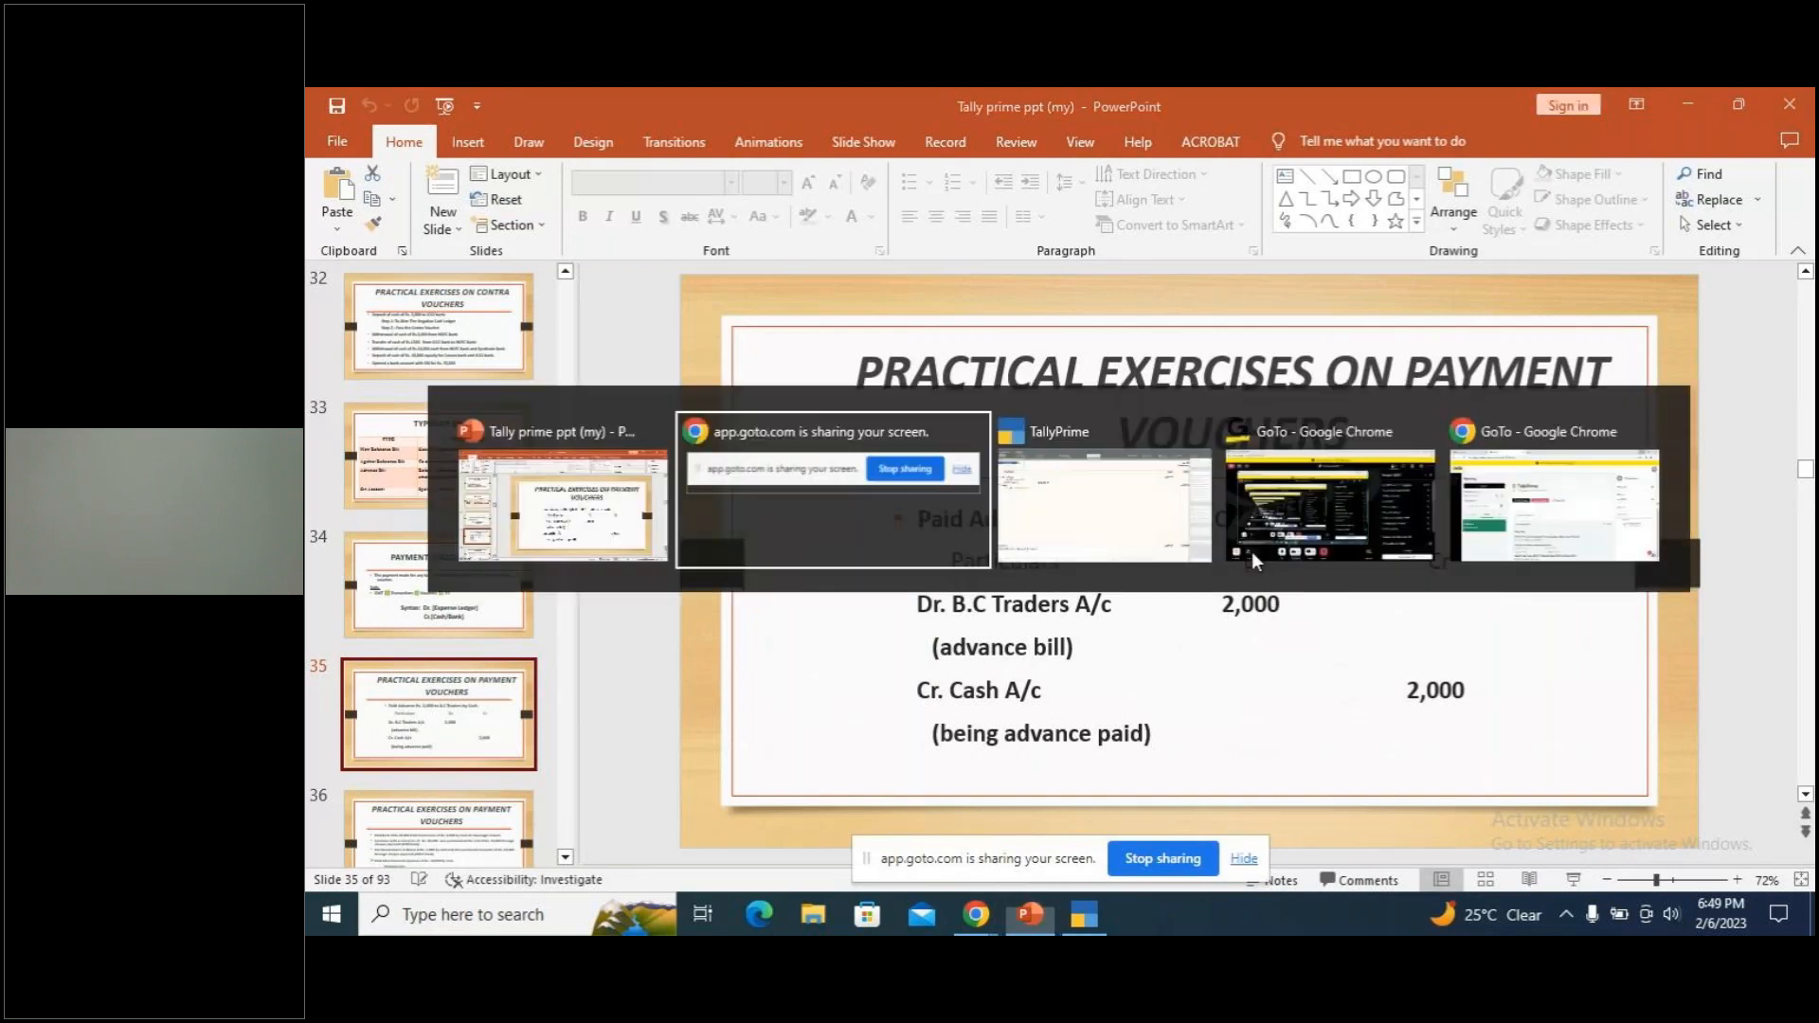
{"action": "key", "text": "alt+Tab"}
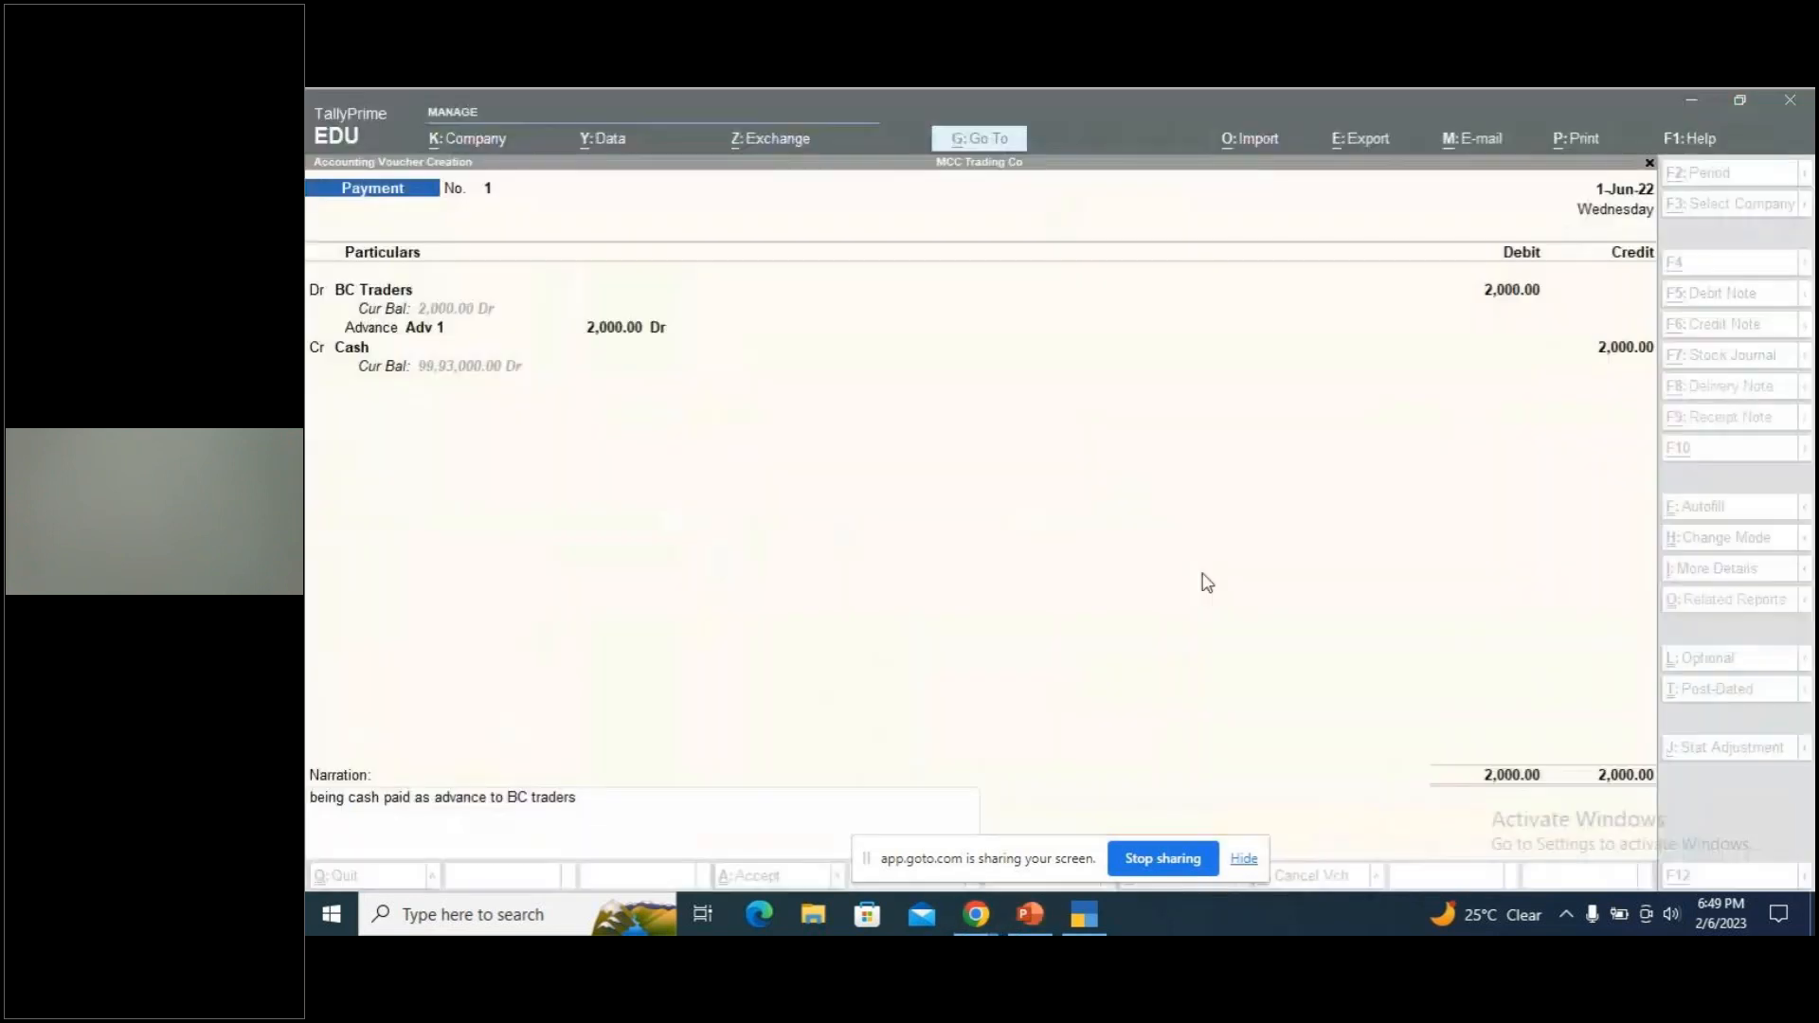
{"action": "key", "text": "Escape"}
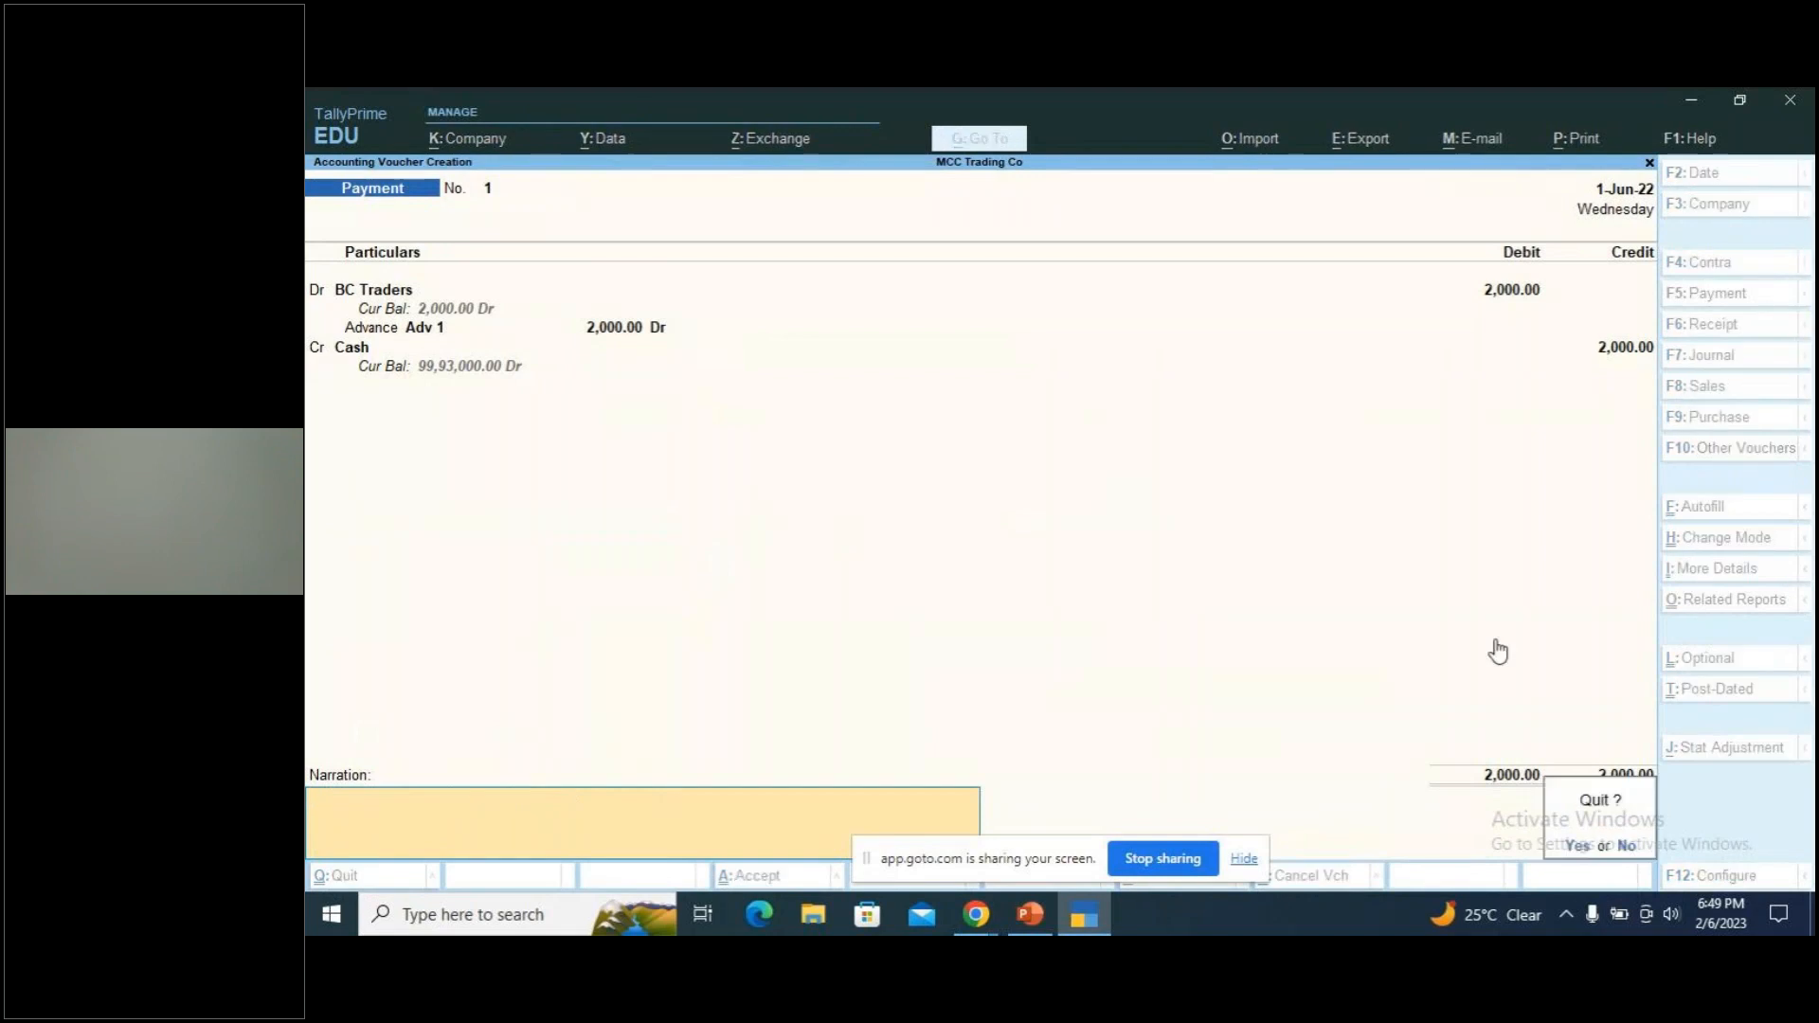
{"action": "key", "text": "y"}
{"action": "key", "text": "Return"}
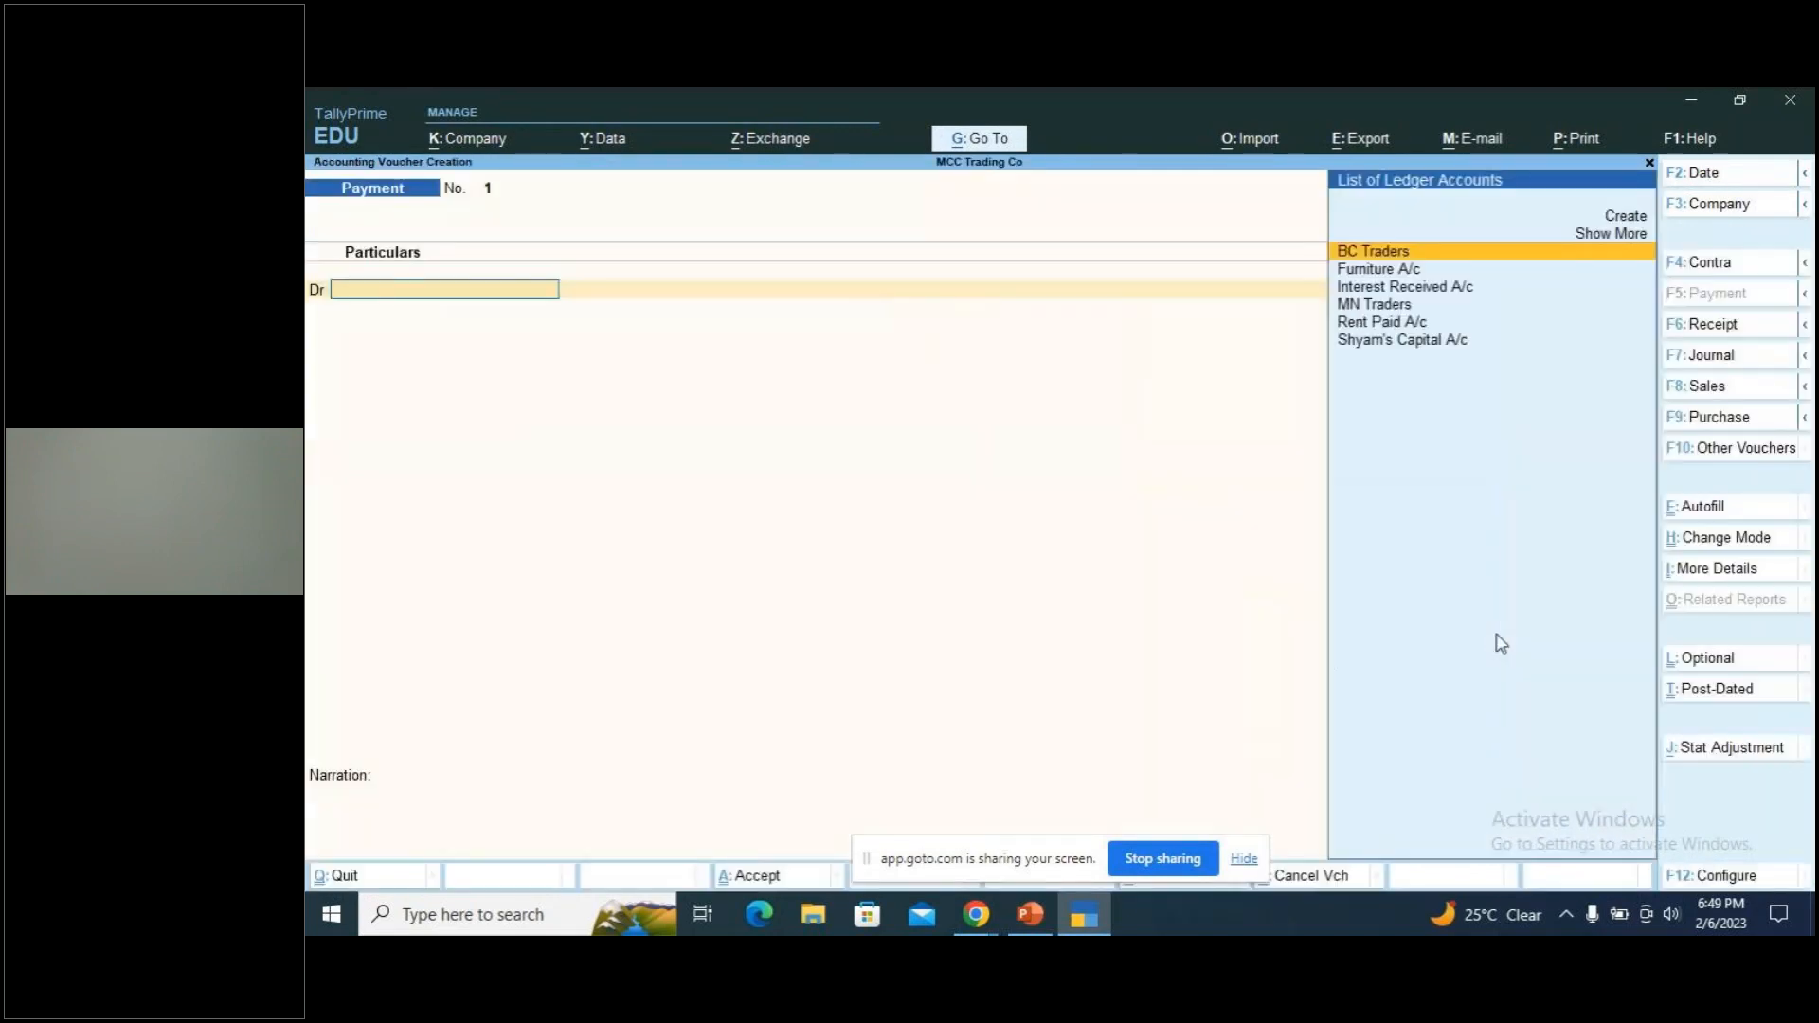
Set the payment voucher's date to 1-May-22 and choose BC Traders as the debit ledger, leaving its bill-wise details
{"action": "key", "text": "F2"}
{"action": "type", "text": "1."}
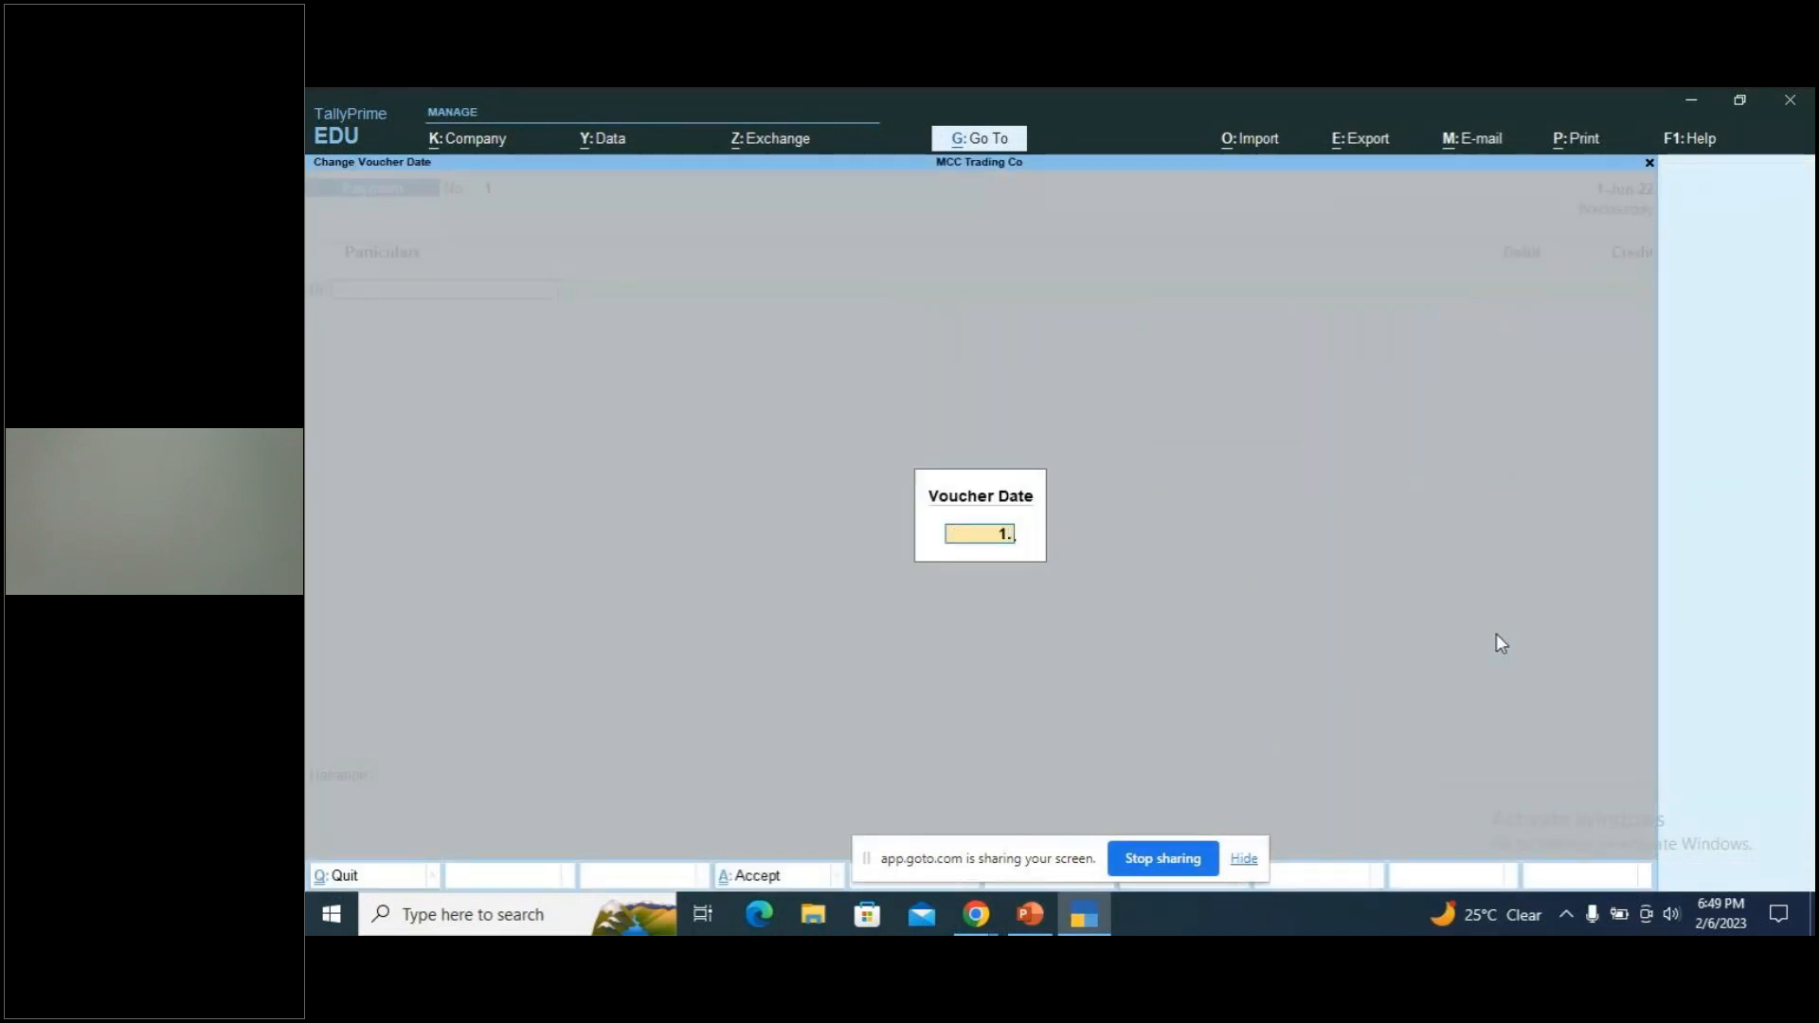
{"action": "type", "text": "5"}
{"action": "key", "text": "Return"}
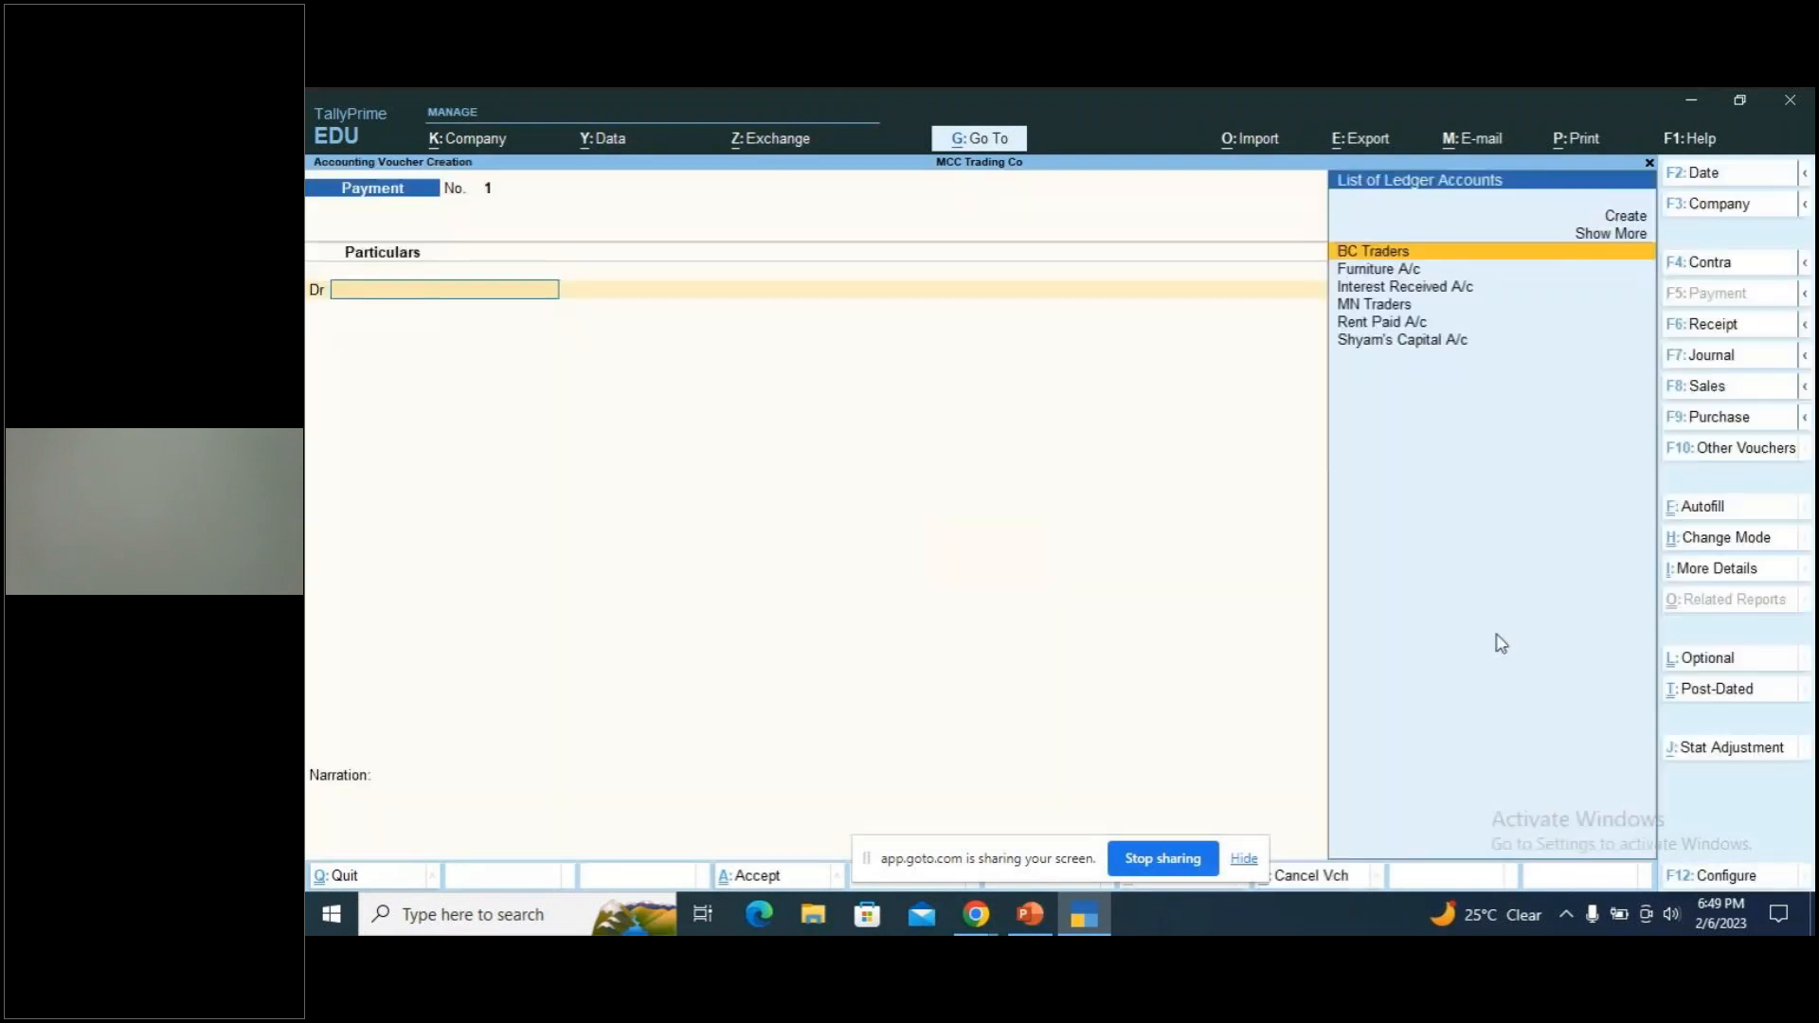
{"action": "key", "text": "Return"}
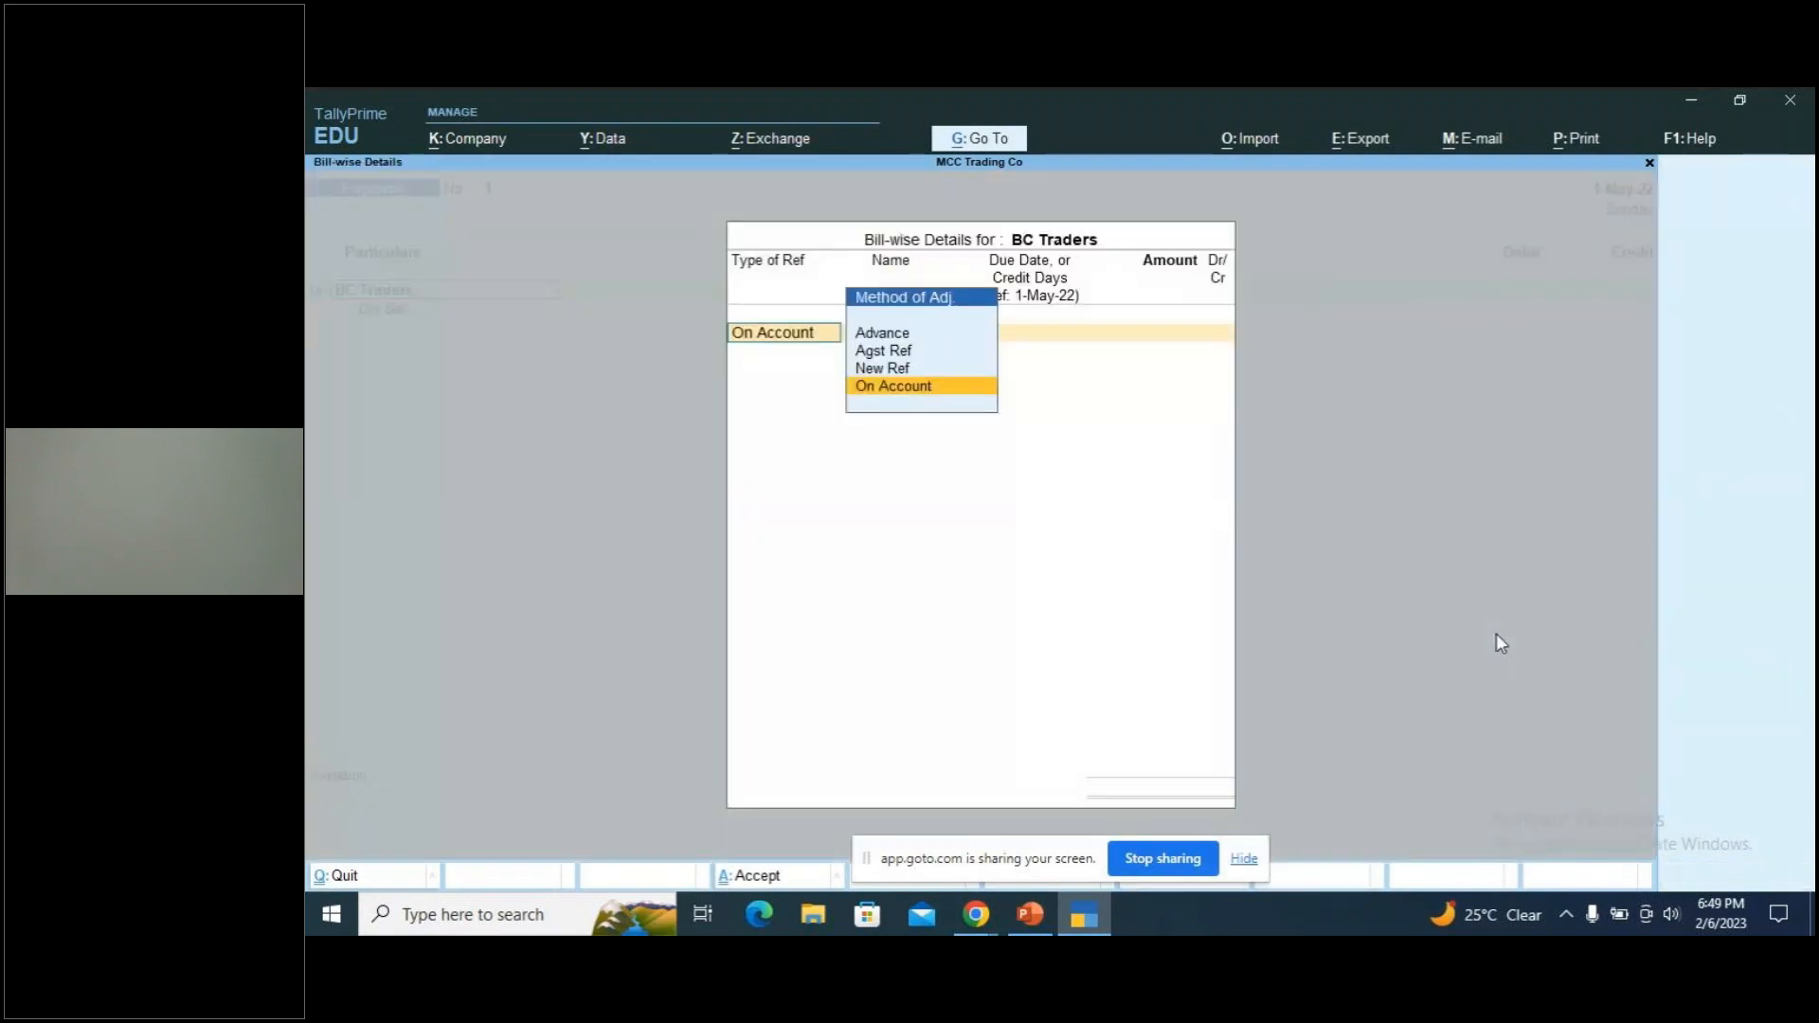
{"action": "key", "text": "Escape"}
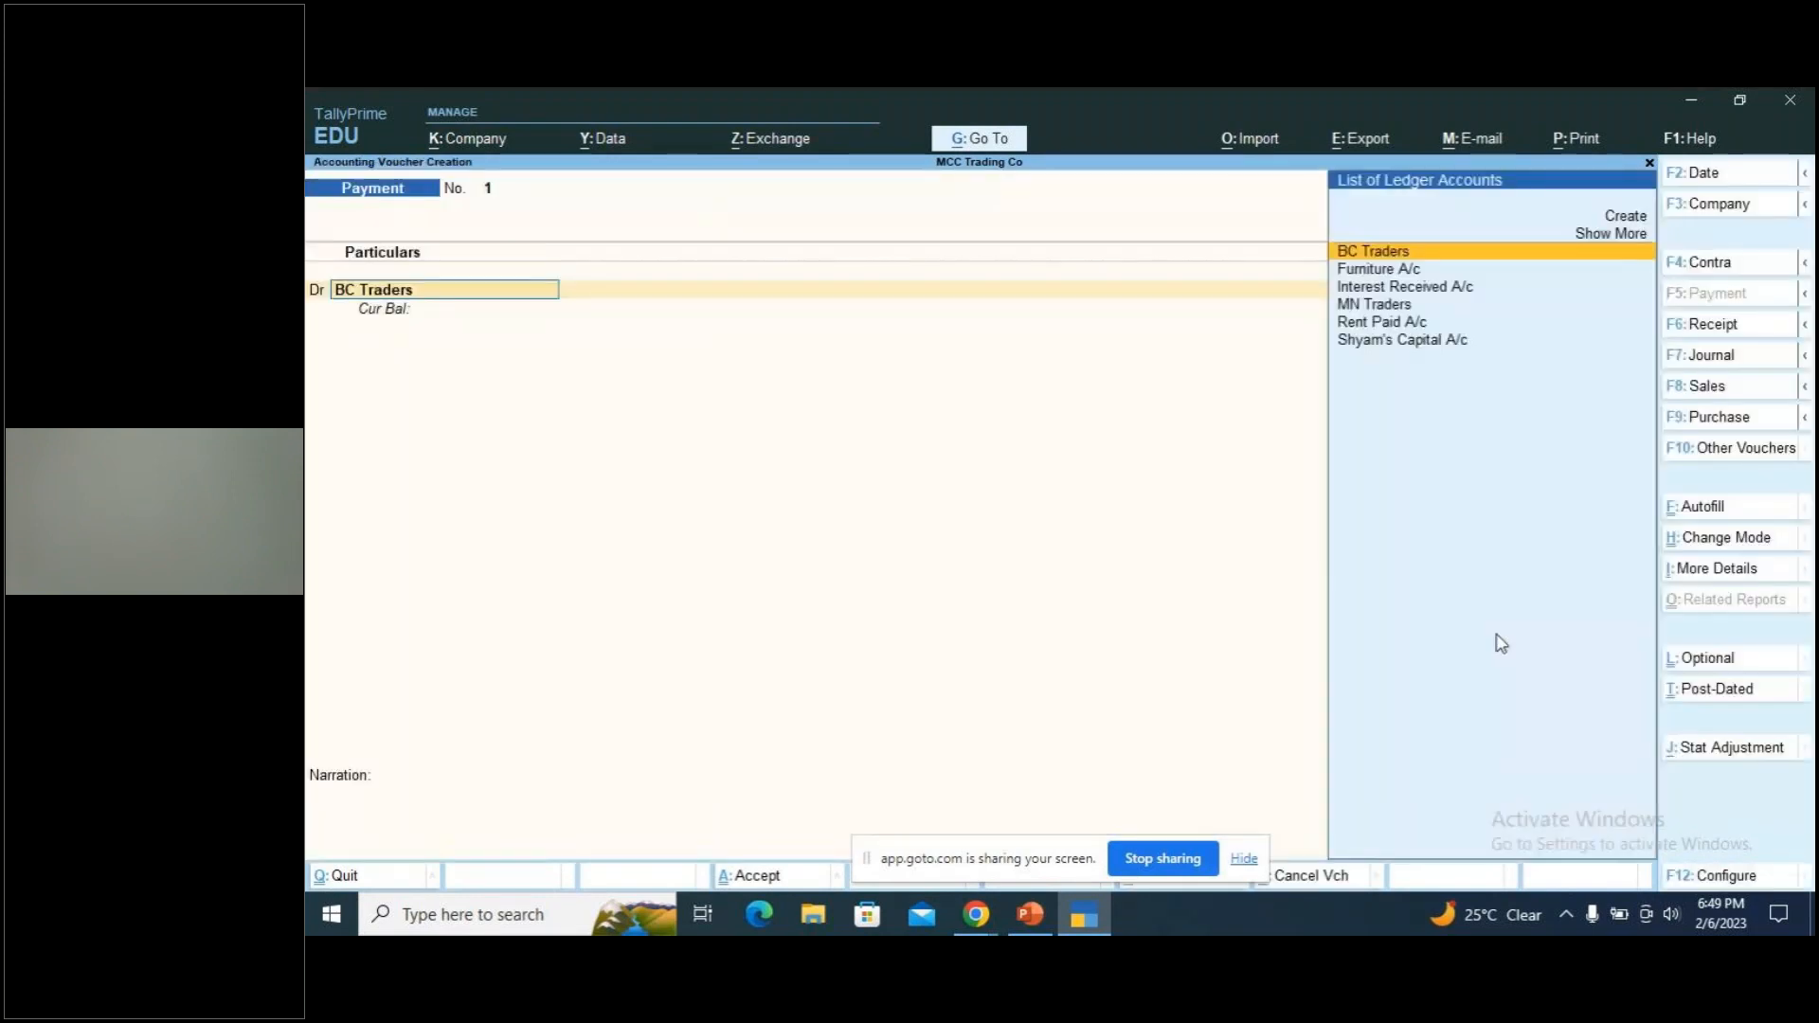
Open the BC Traders ledger for alteration and review its group and bill-by-bill setting
{"action": "key", "text": "ctrl"}
{"action": "key", "text": "ctrl+Return"}
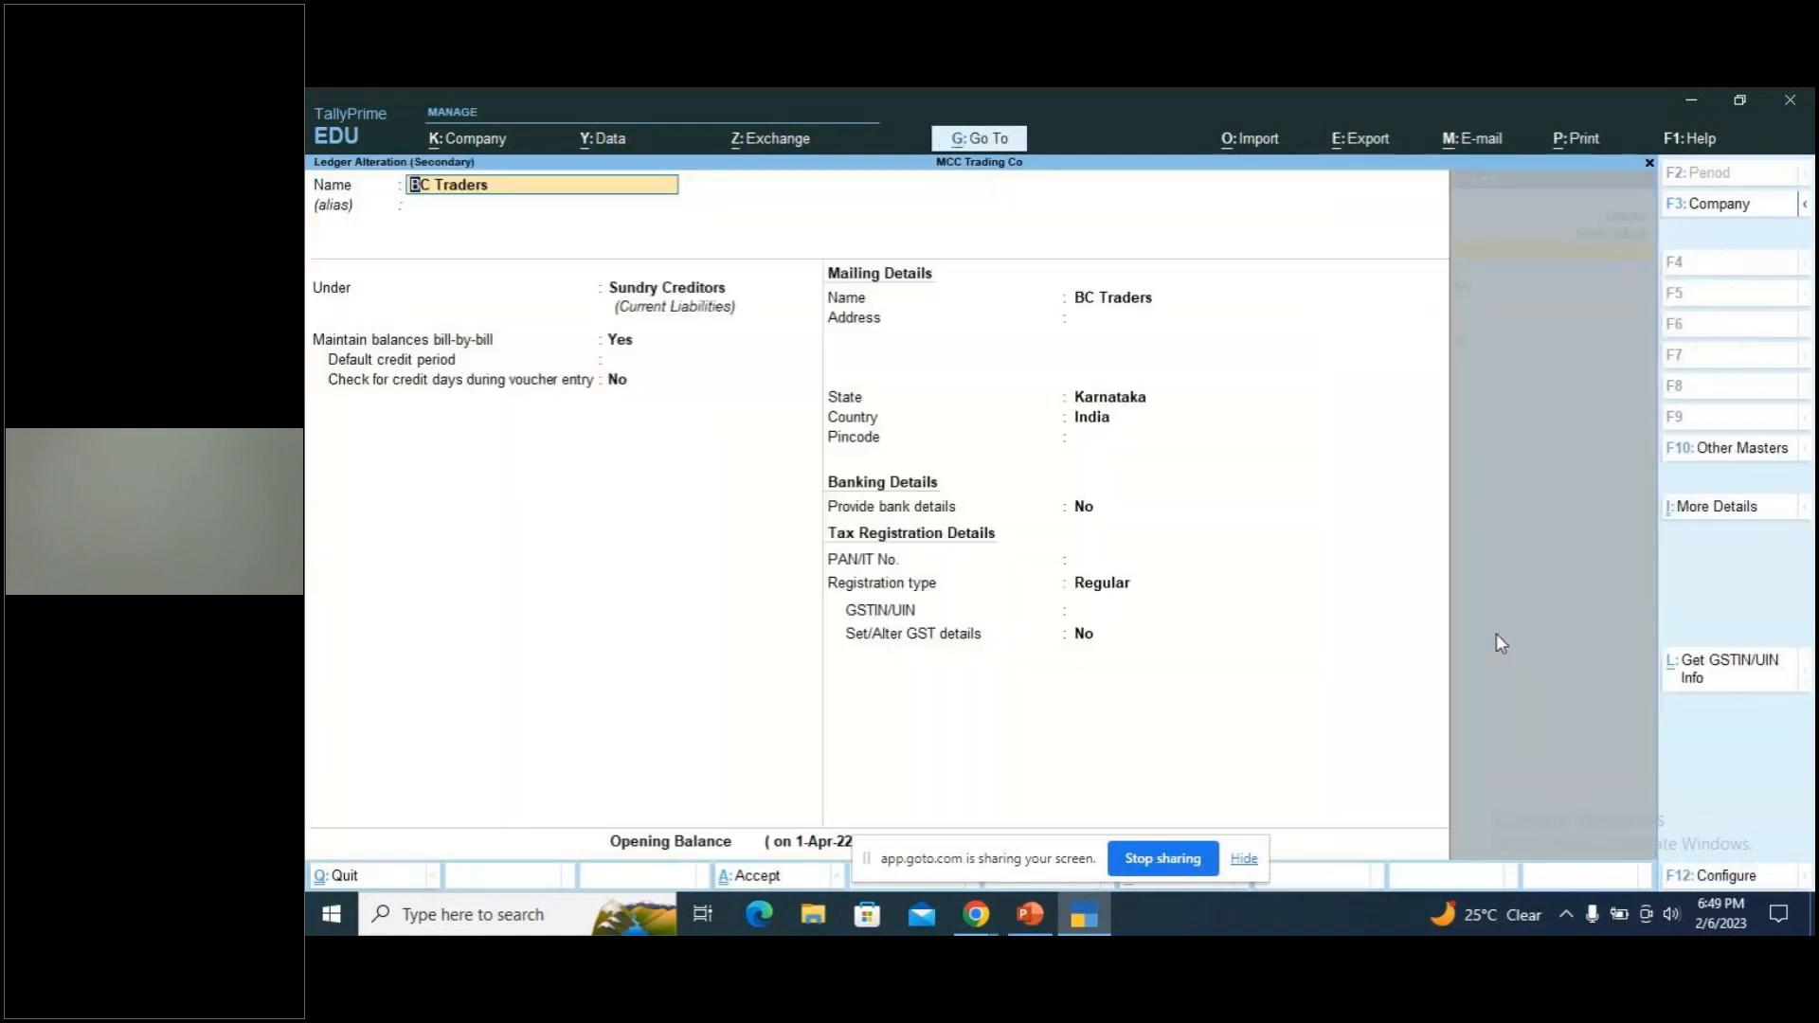
{"action": "key", "text": "Return"}
{"action": "key", "text": "Return"}
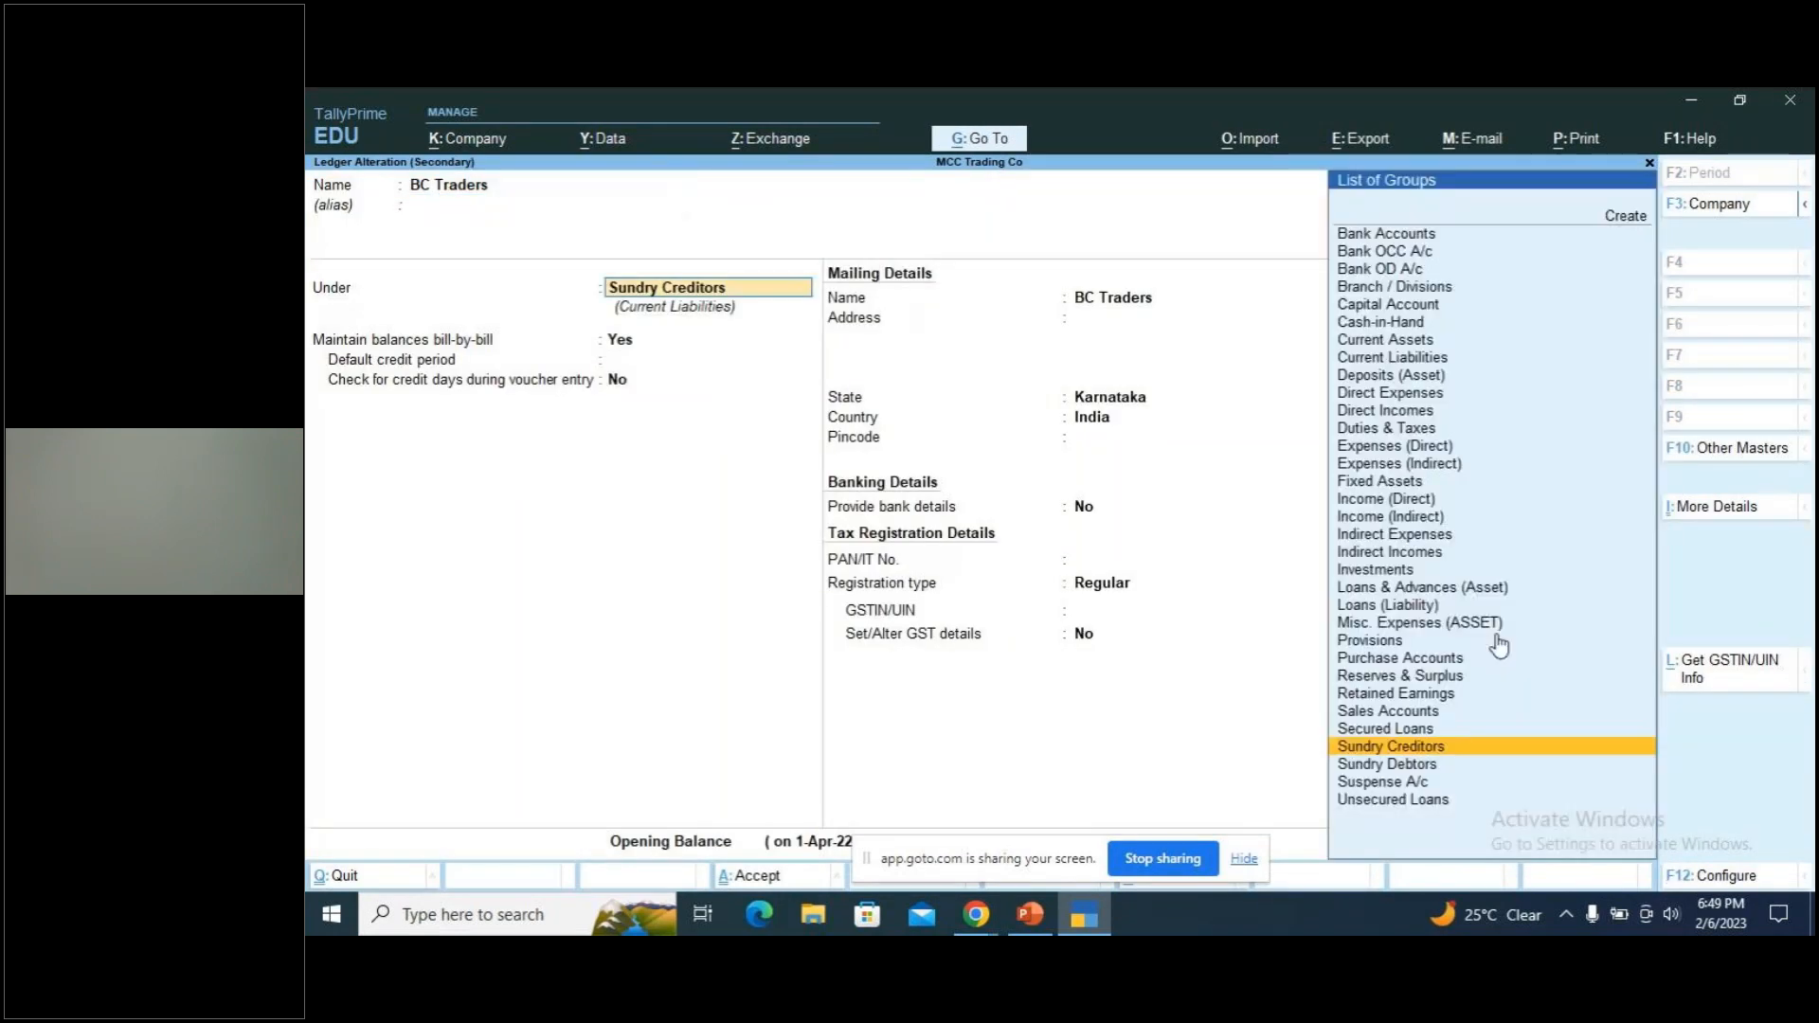
{"action": "key", "text": "Return"}
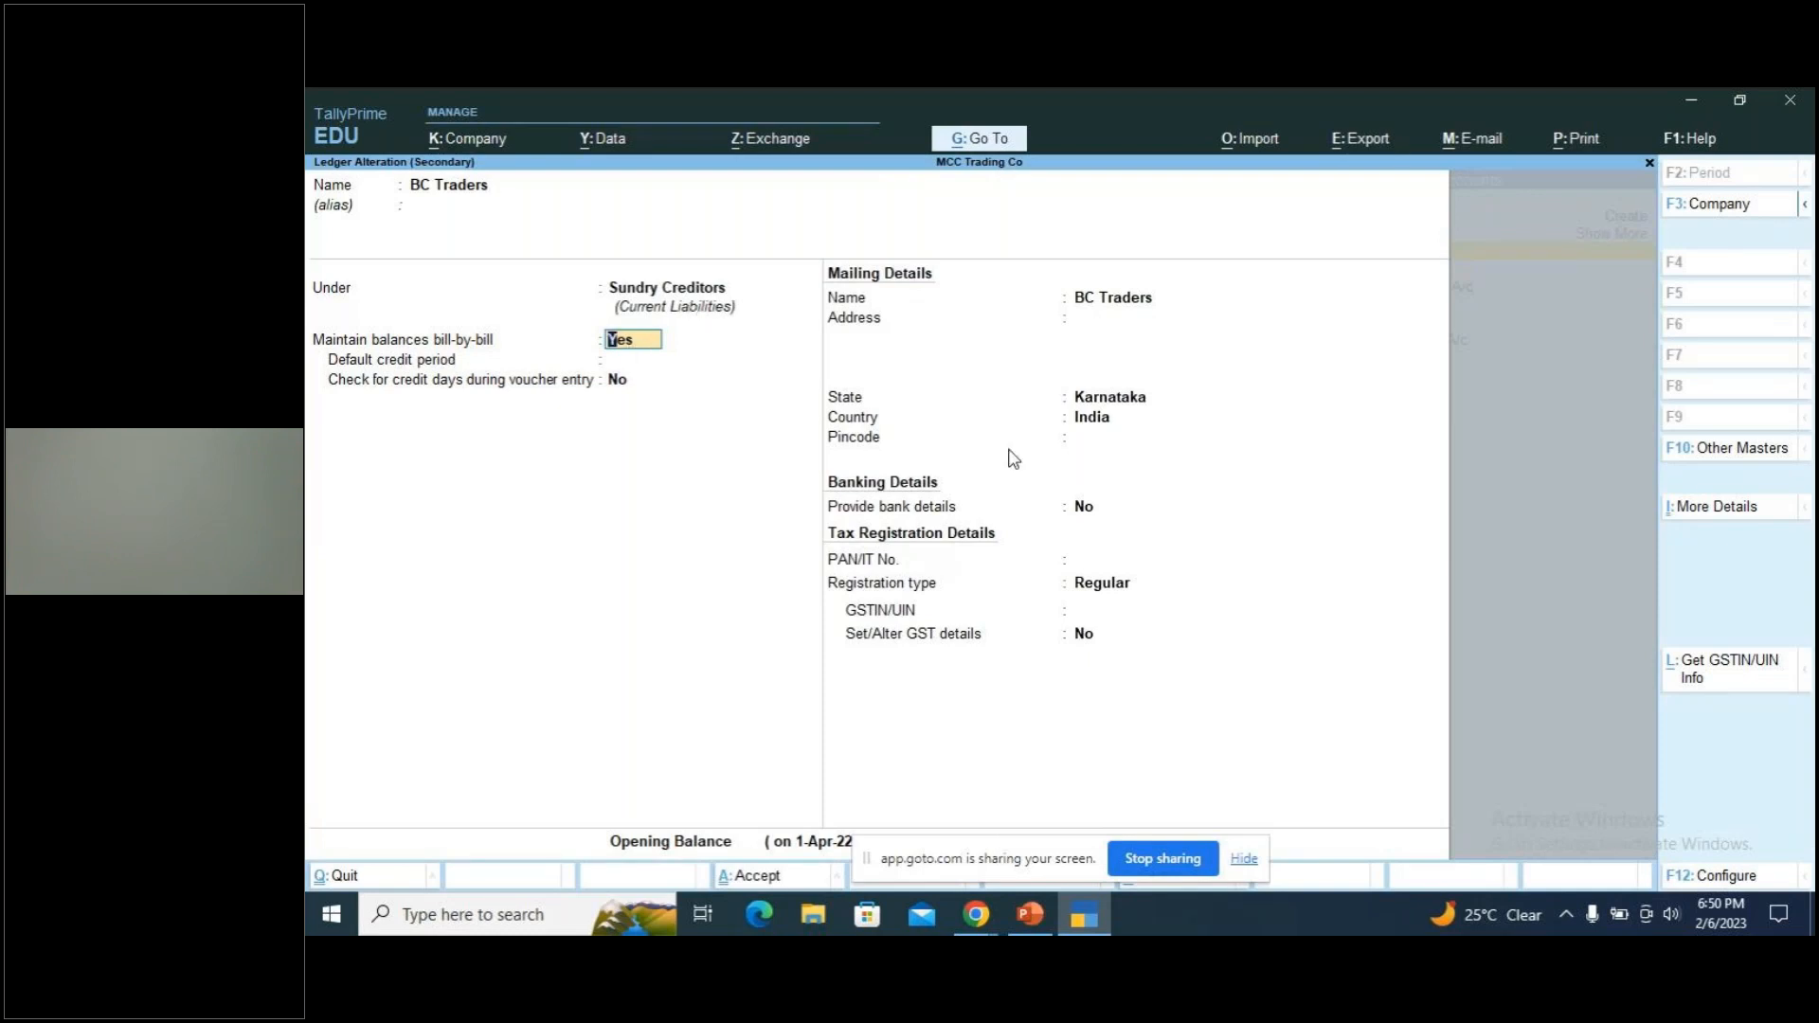
{"action": "key", "text": "Return"}
{"action": "key", "text": "ctrl+a"}
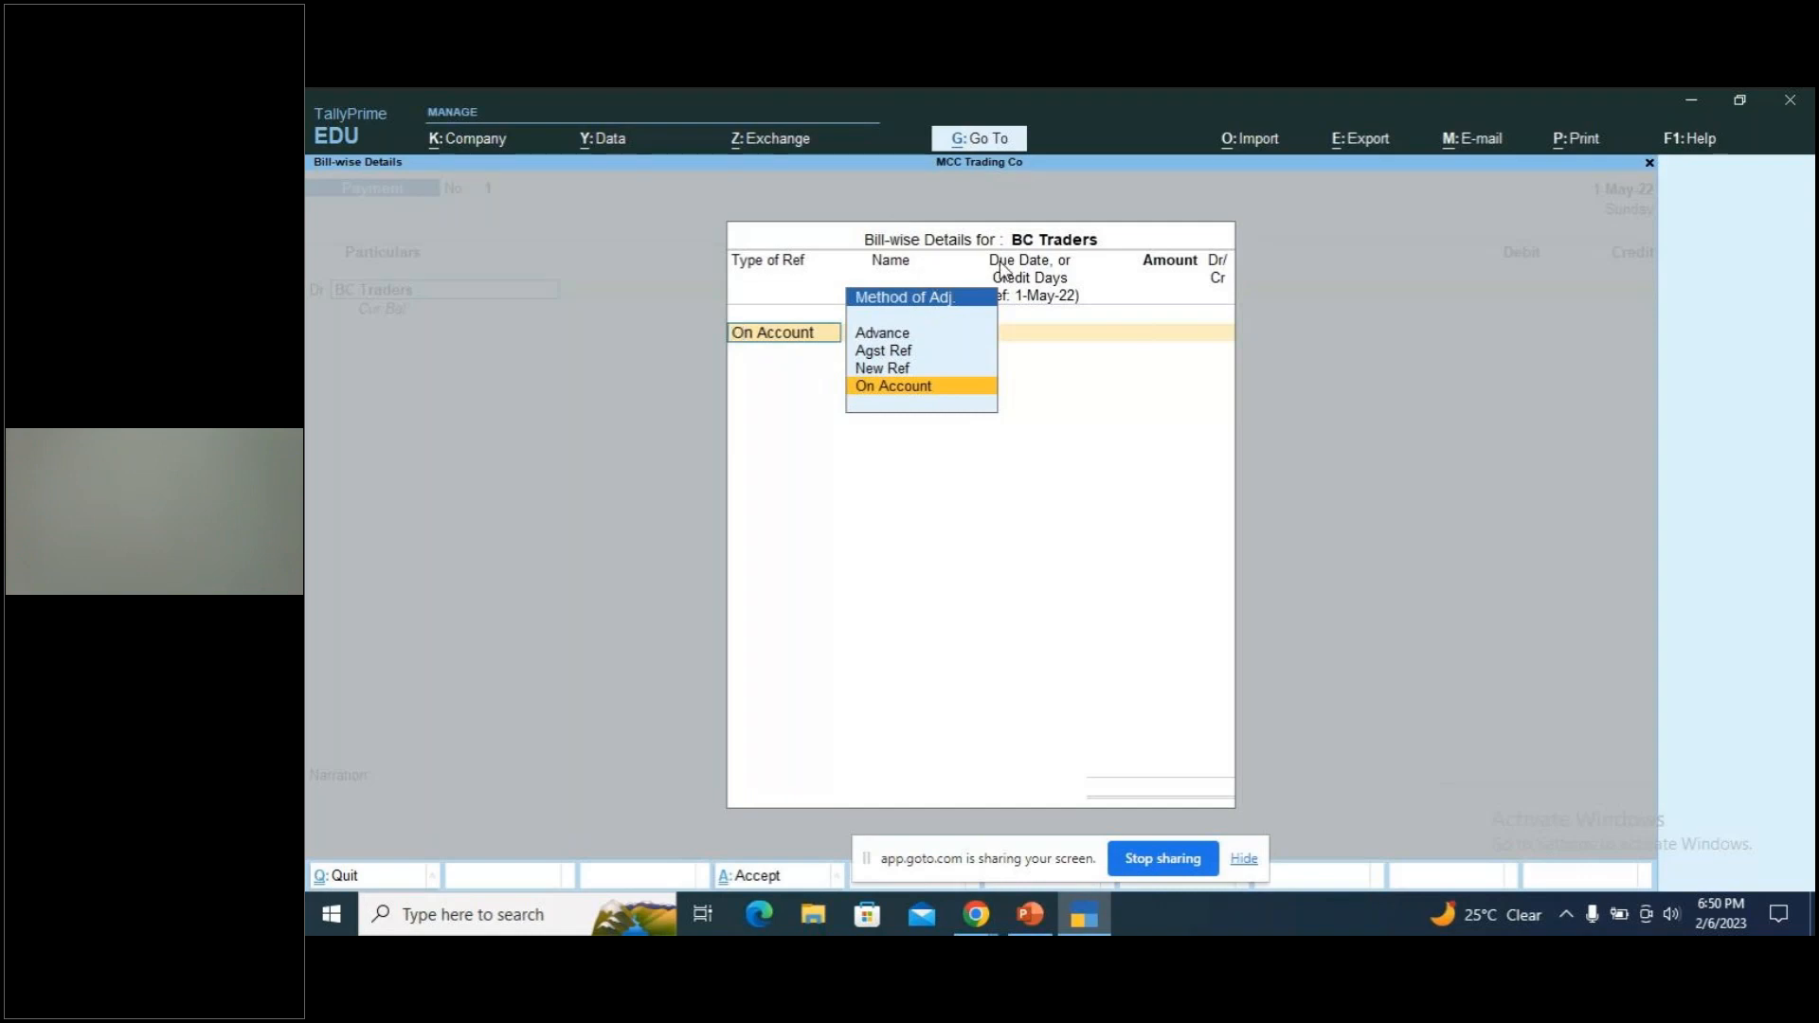
{"action": "key", "text": "Escape"}
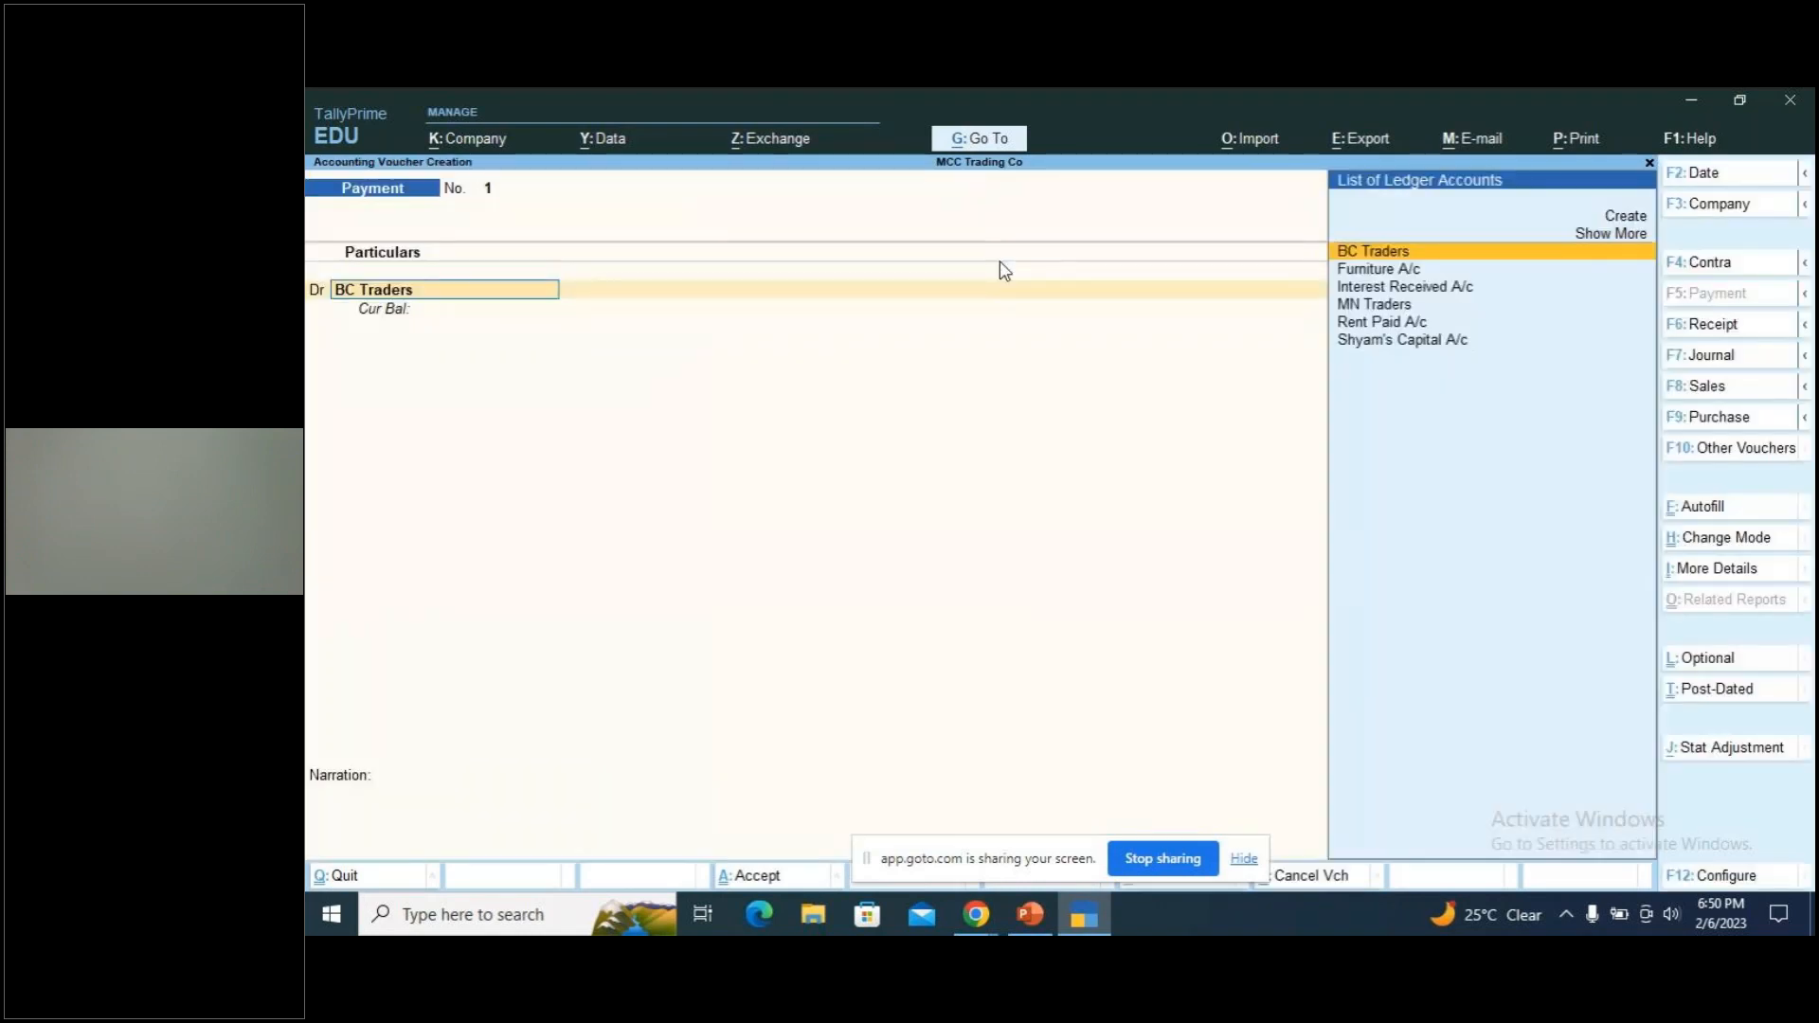
Alter the BC Traders ledger so that Maintain balances bill-by-bill is No, and save it
{"action": "key", "text": "ctrl+Return"}
{"action": "key", "text": "Return"}
{"action": "key", "text": "Return"}
{"action": "key", "text": "Return"}
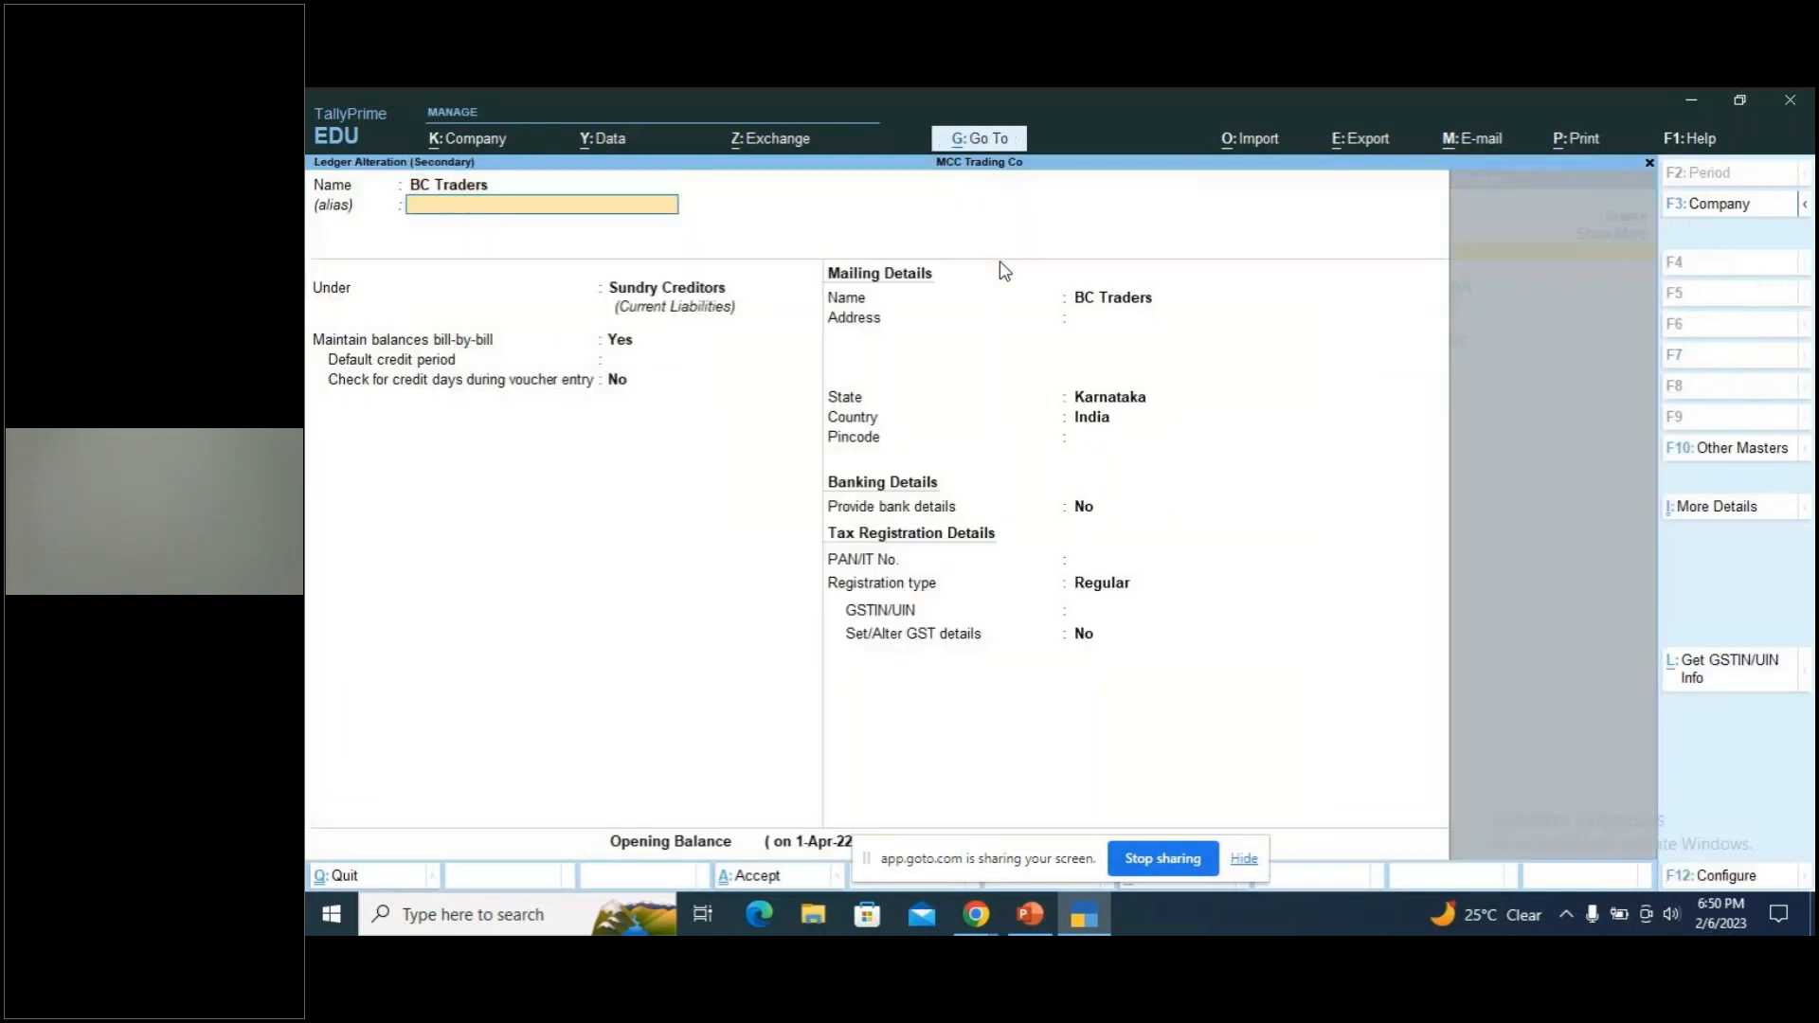
{"action": "type", "text": "n"}
{"action": "key", "text": "Return"}
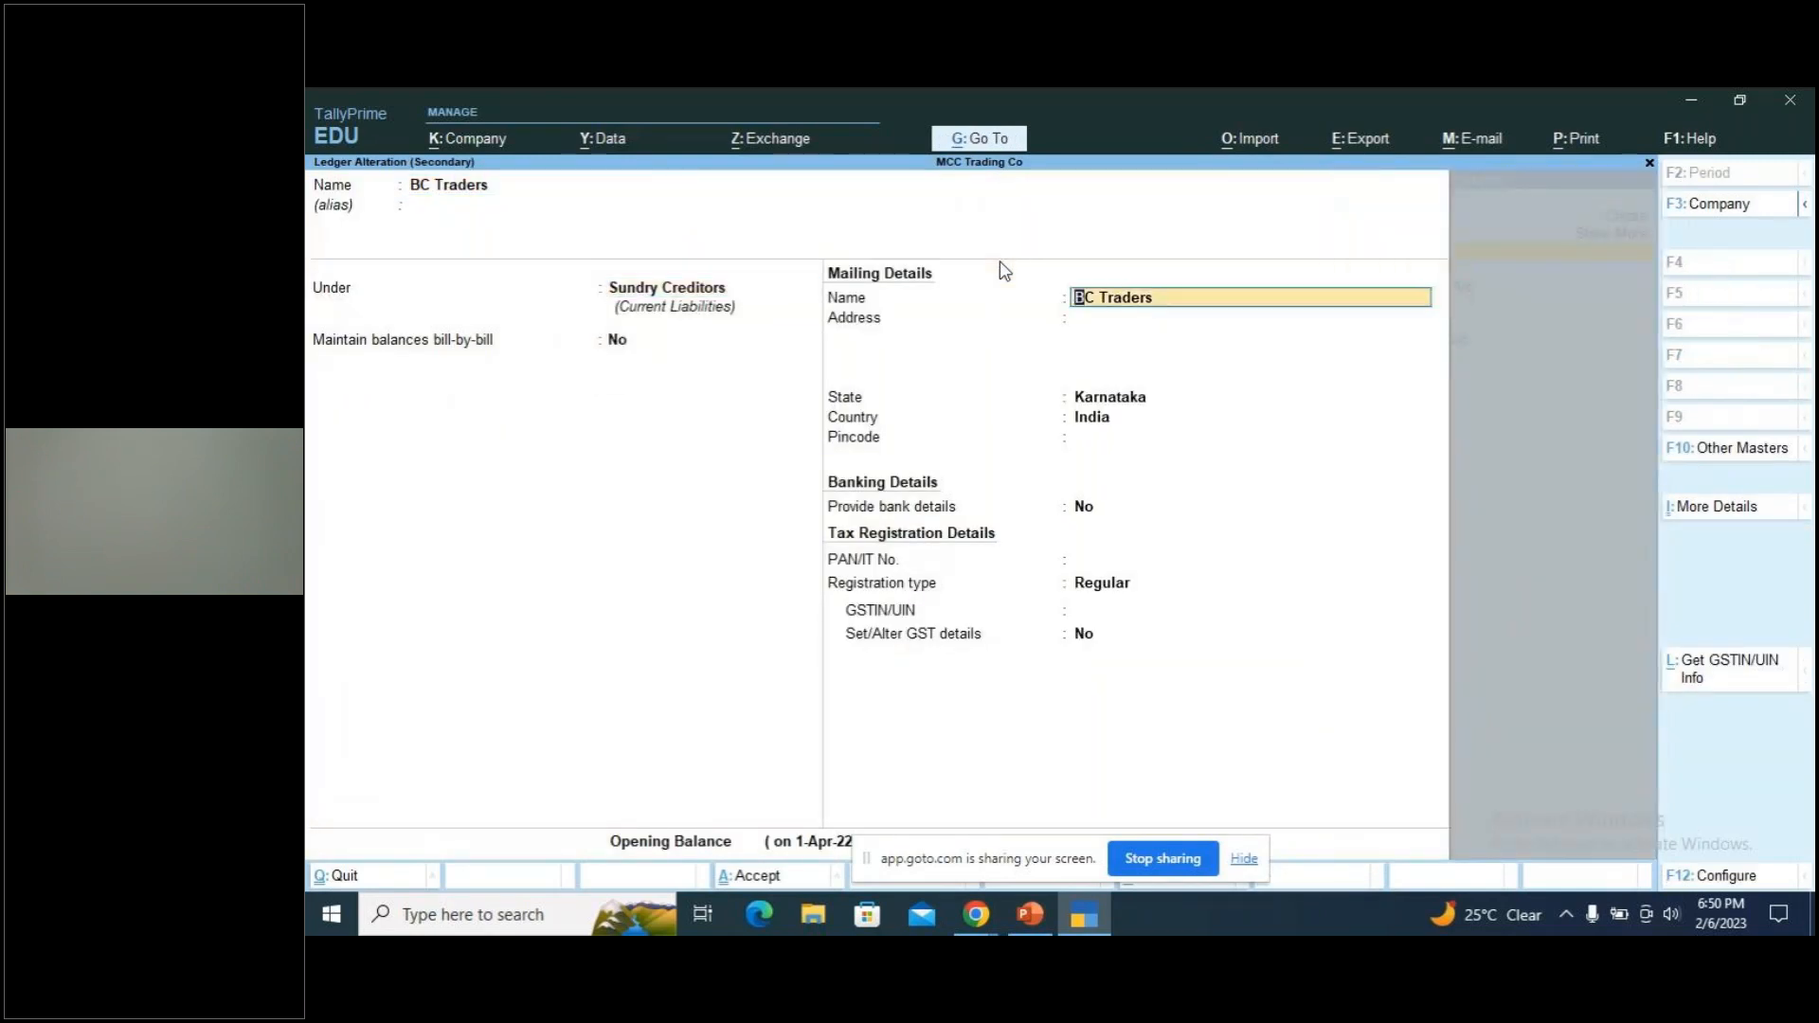
{"action": "key", "text": "ctrl+a"}
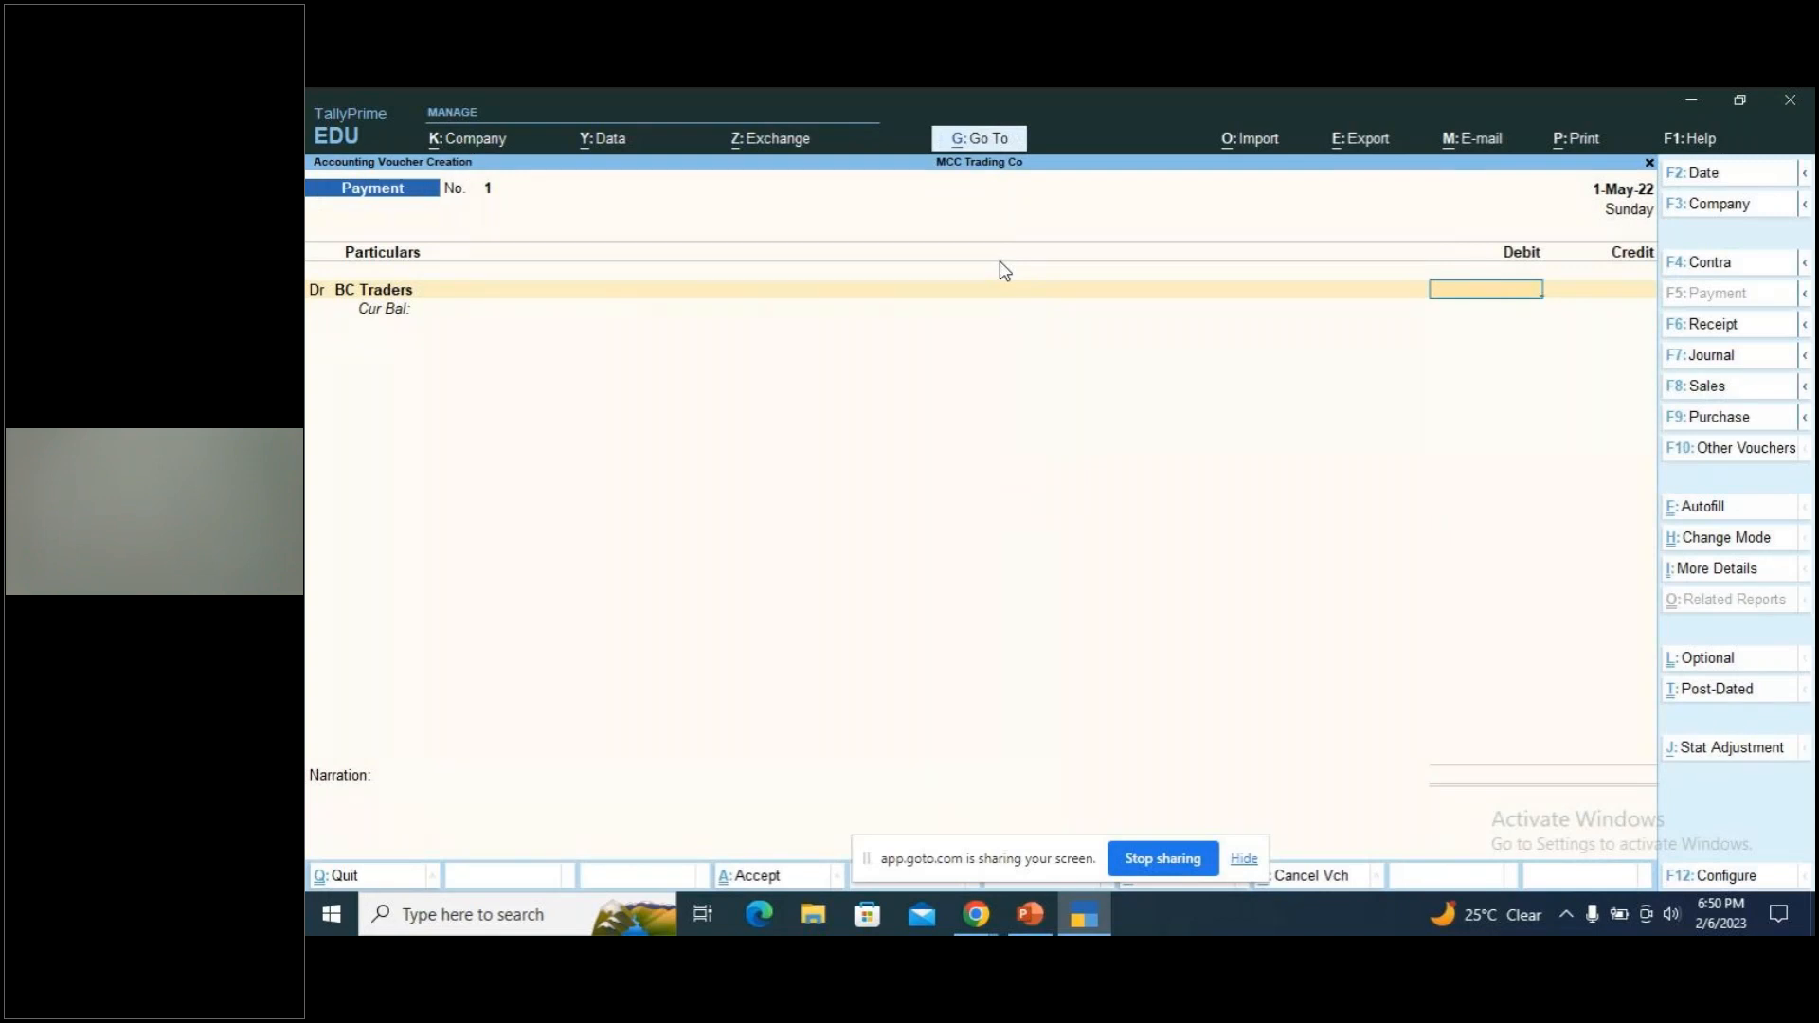
Enter a 2,000 debit for BC Traders and alter its ledger so that Maintain balances bill-by-bill is Yes
{"action": "type", "text": "2000"}
{"action": "key", "text": "Return"}
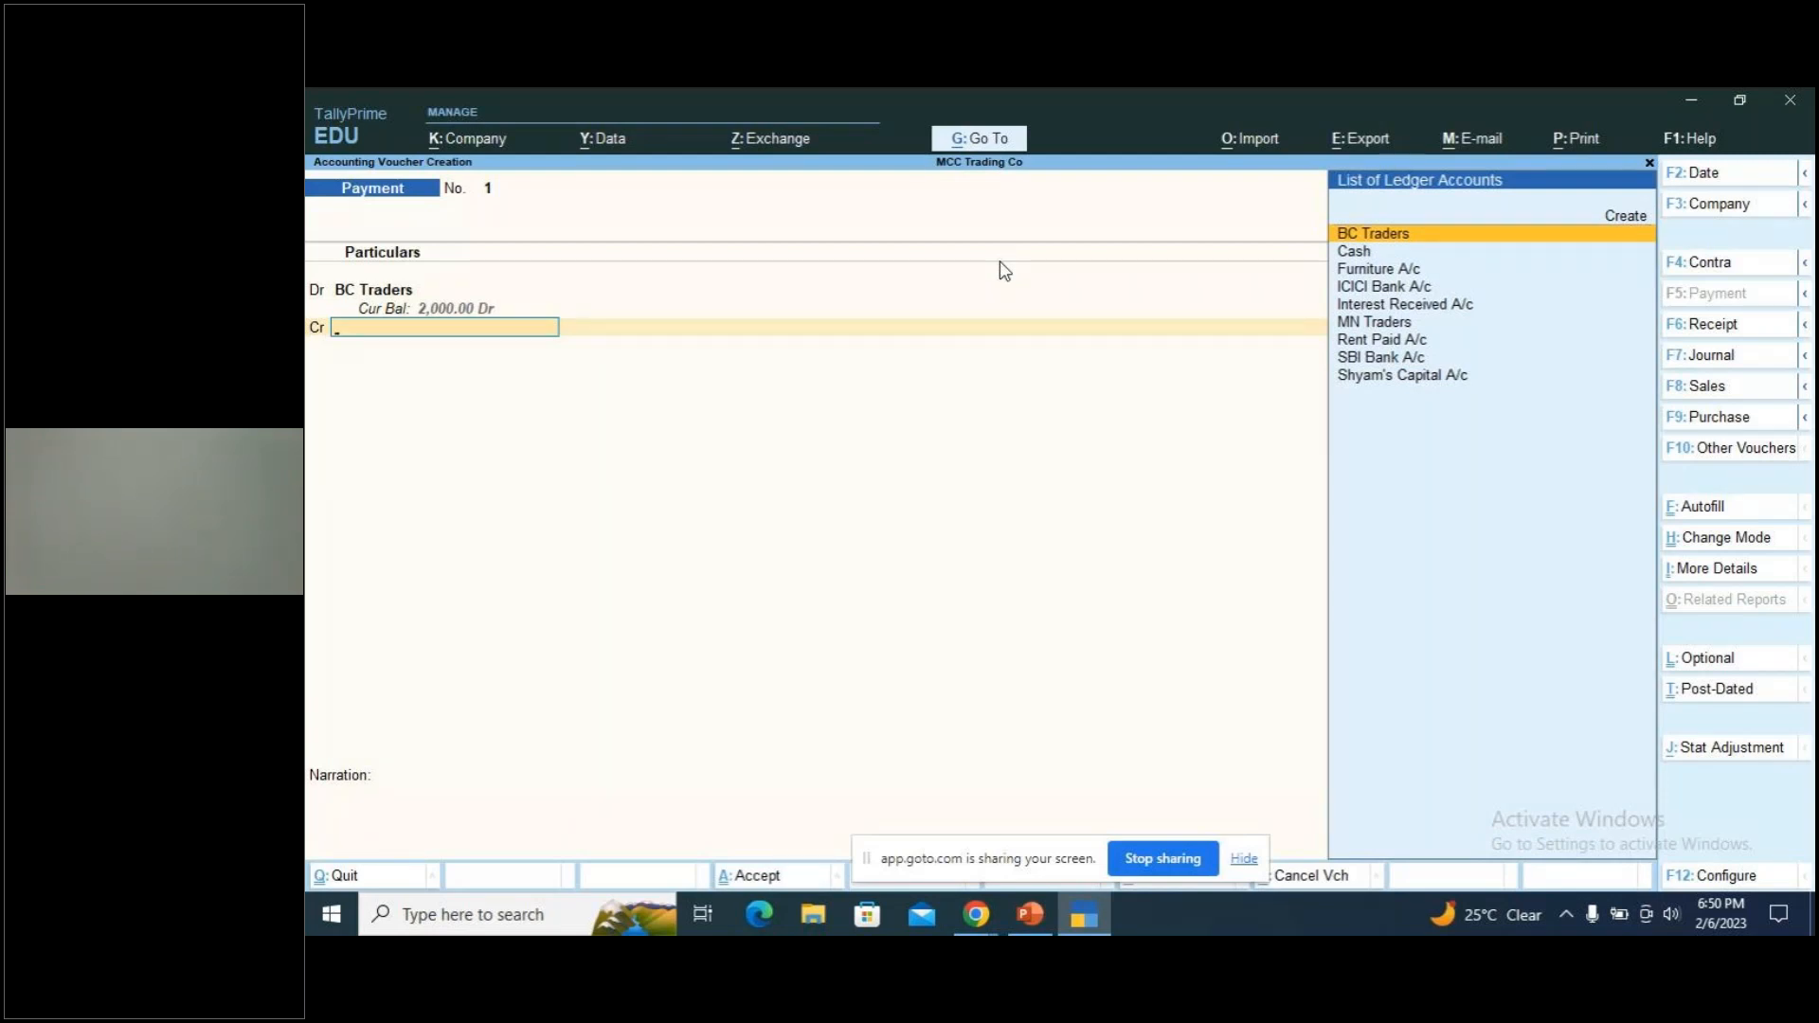
{"action": "key", "text": "BackSpace"}
{"action": "key", "text": "BackSpace"}
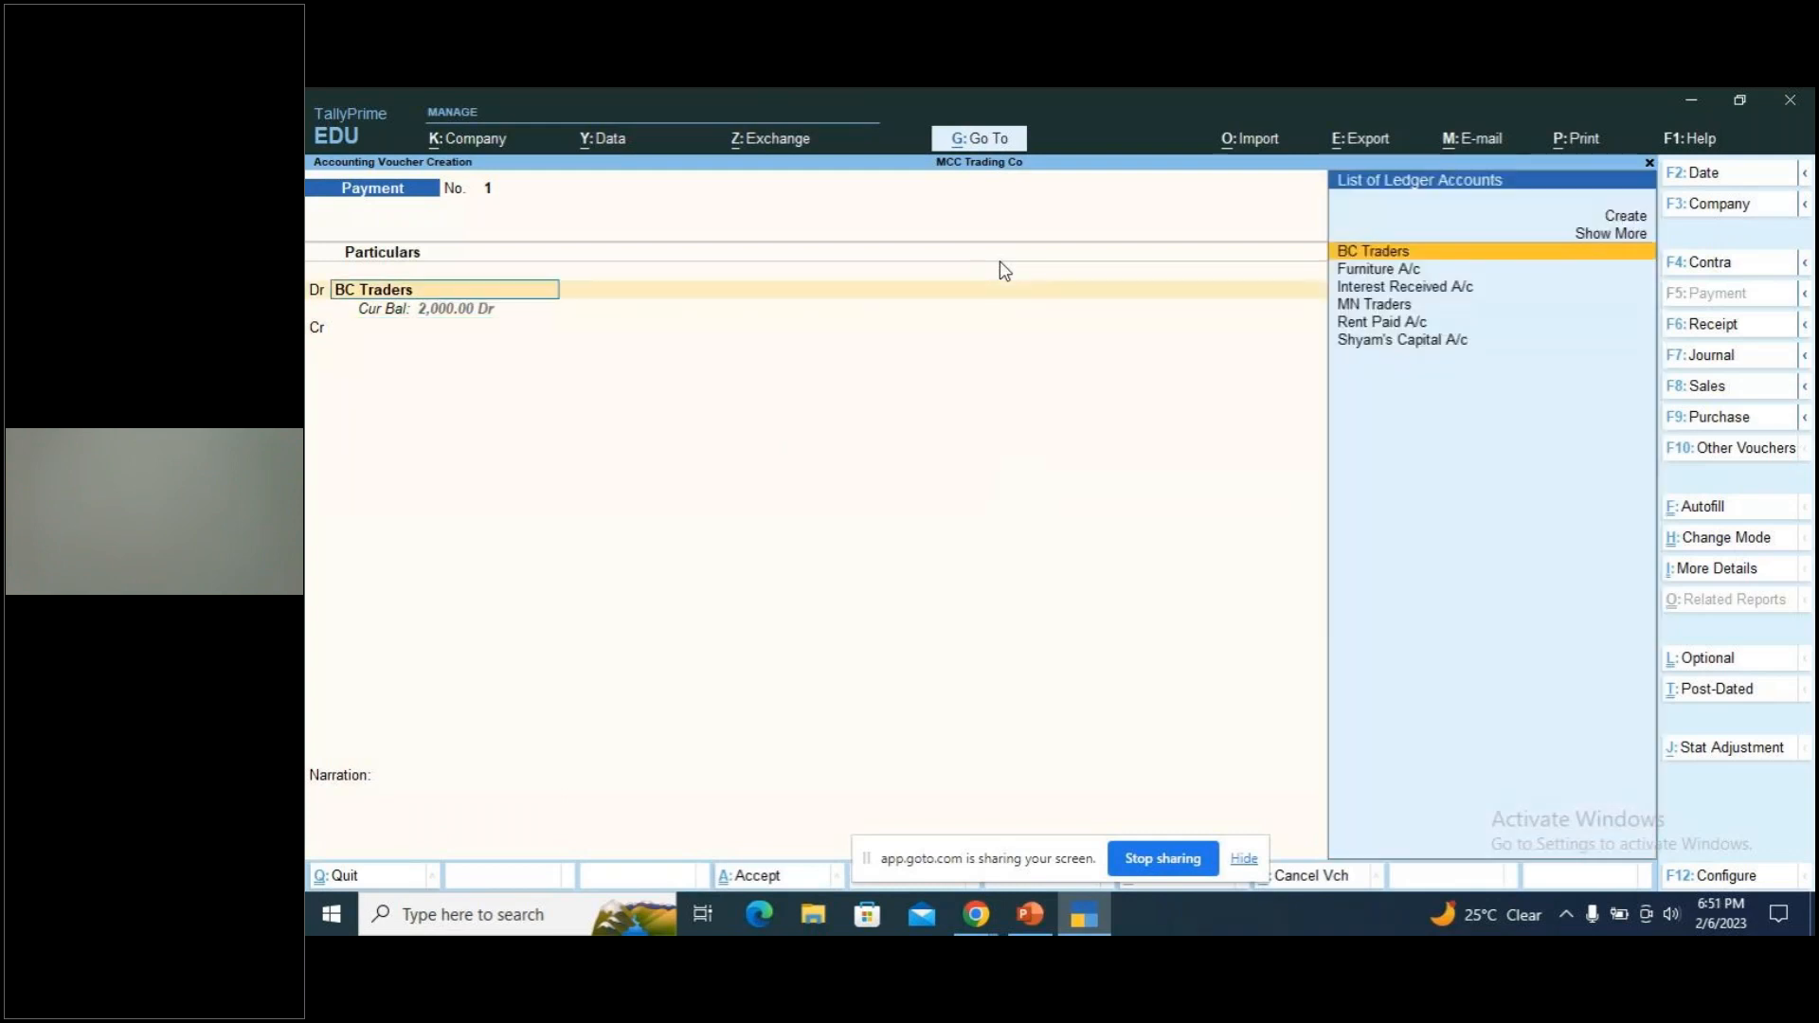
{"action": "key", "text": "ctrl"}
{"action": "key", "text": "ctrl+Return"}
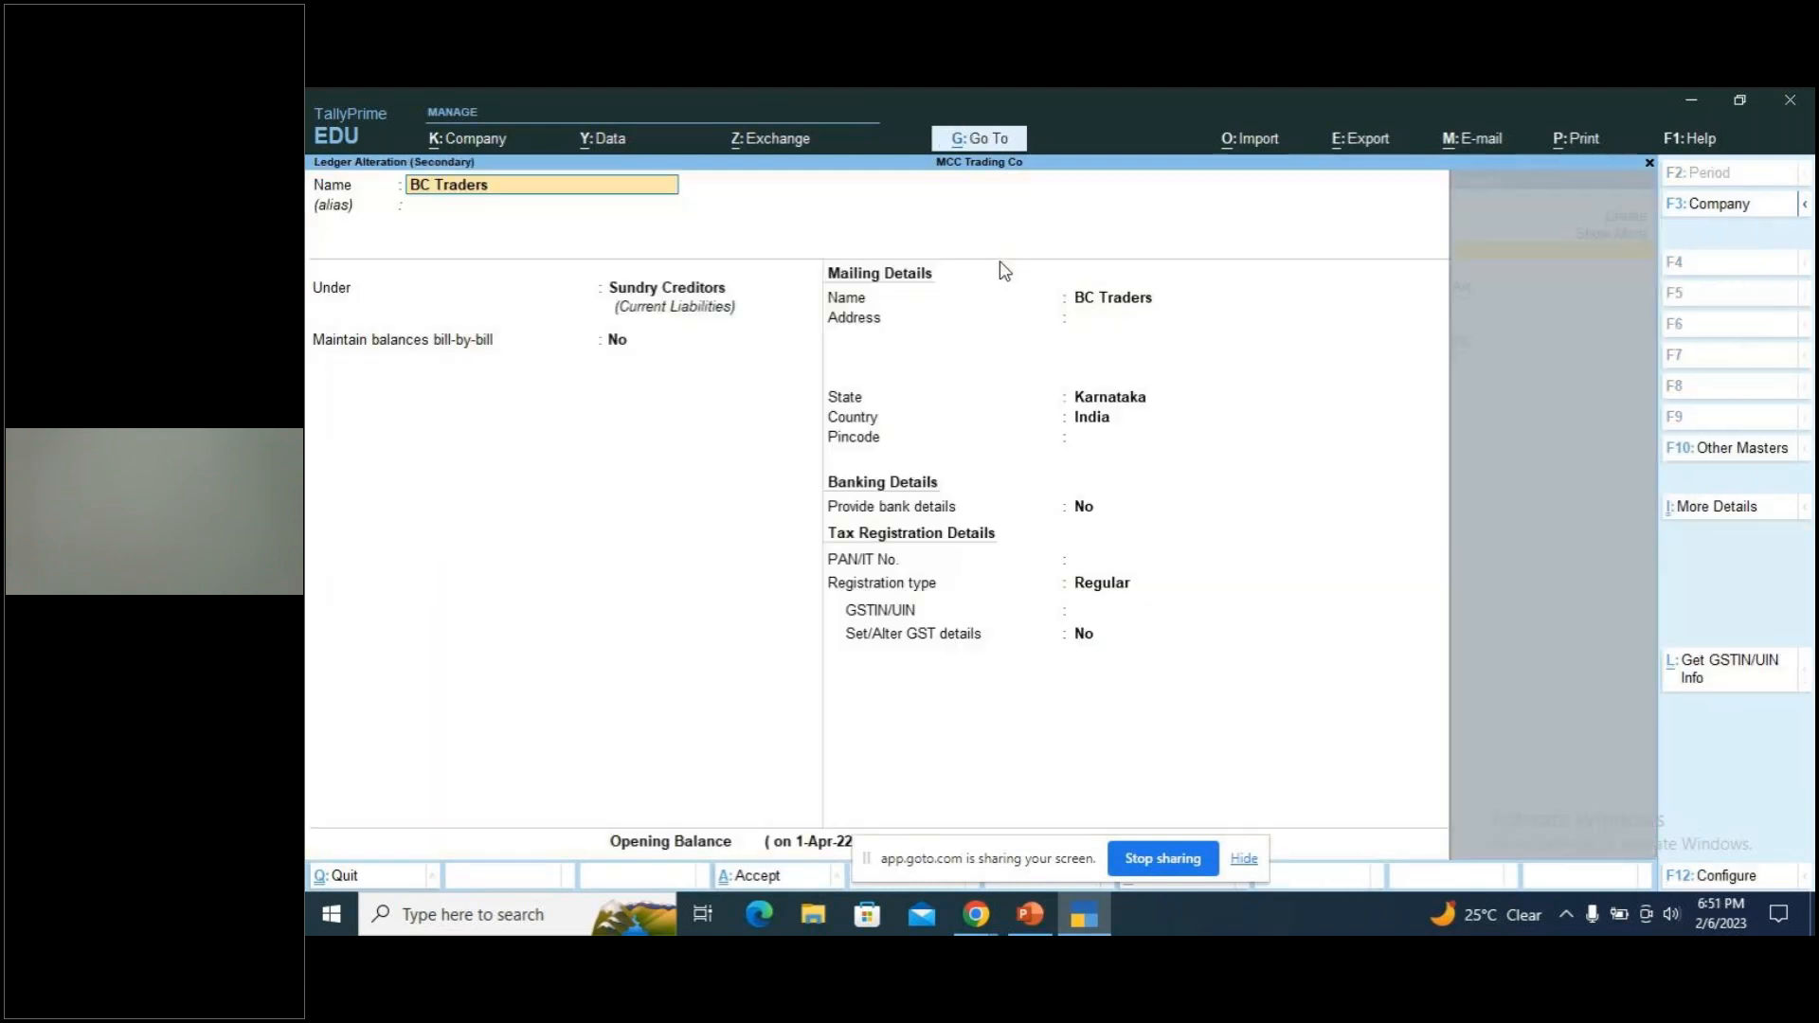
{"action": "key", "text": "Return"}
{"action": "key", "text": "Return"}
{"action": "key", "text": "Return"}
{"action": "type", "text": "y"}
{"action": "key", "text": "Return"}
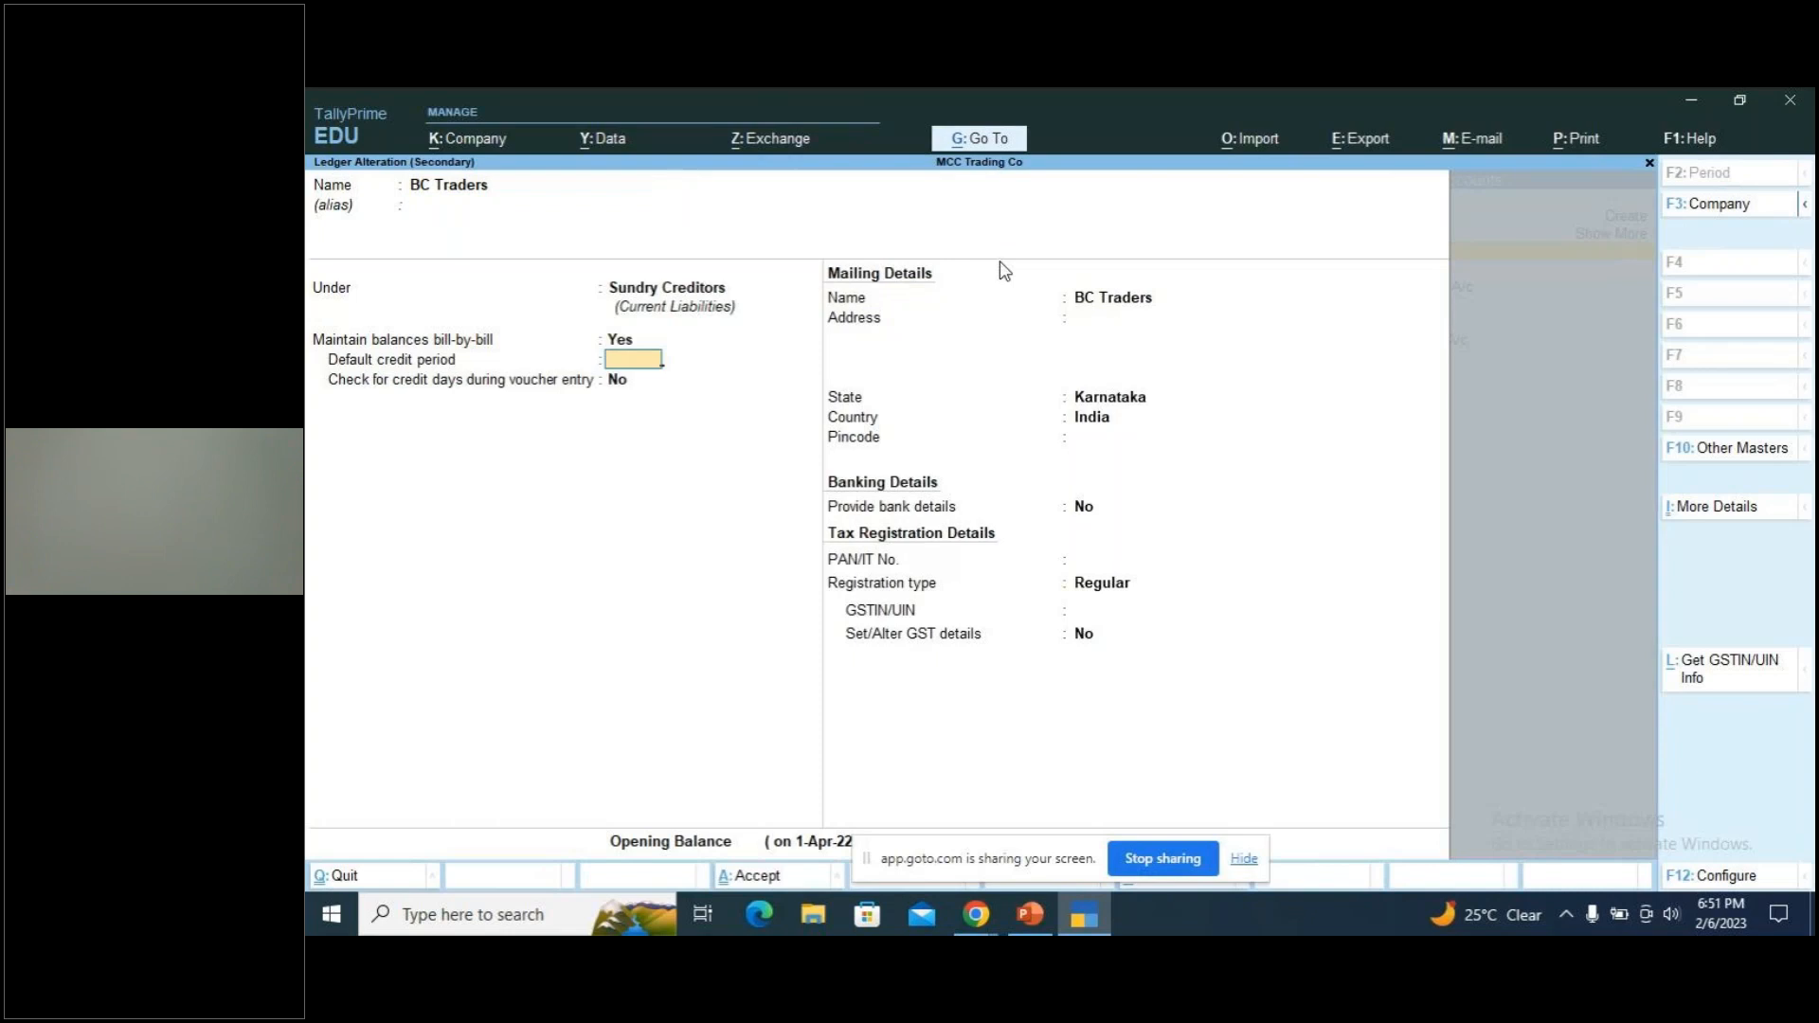
{"action": "key", "text": "ctrl+a"}
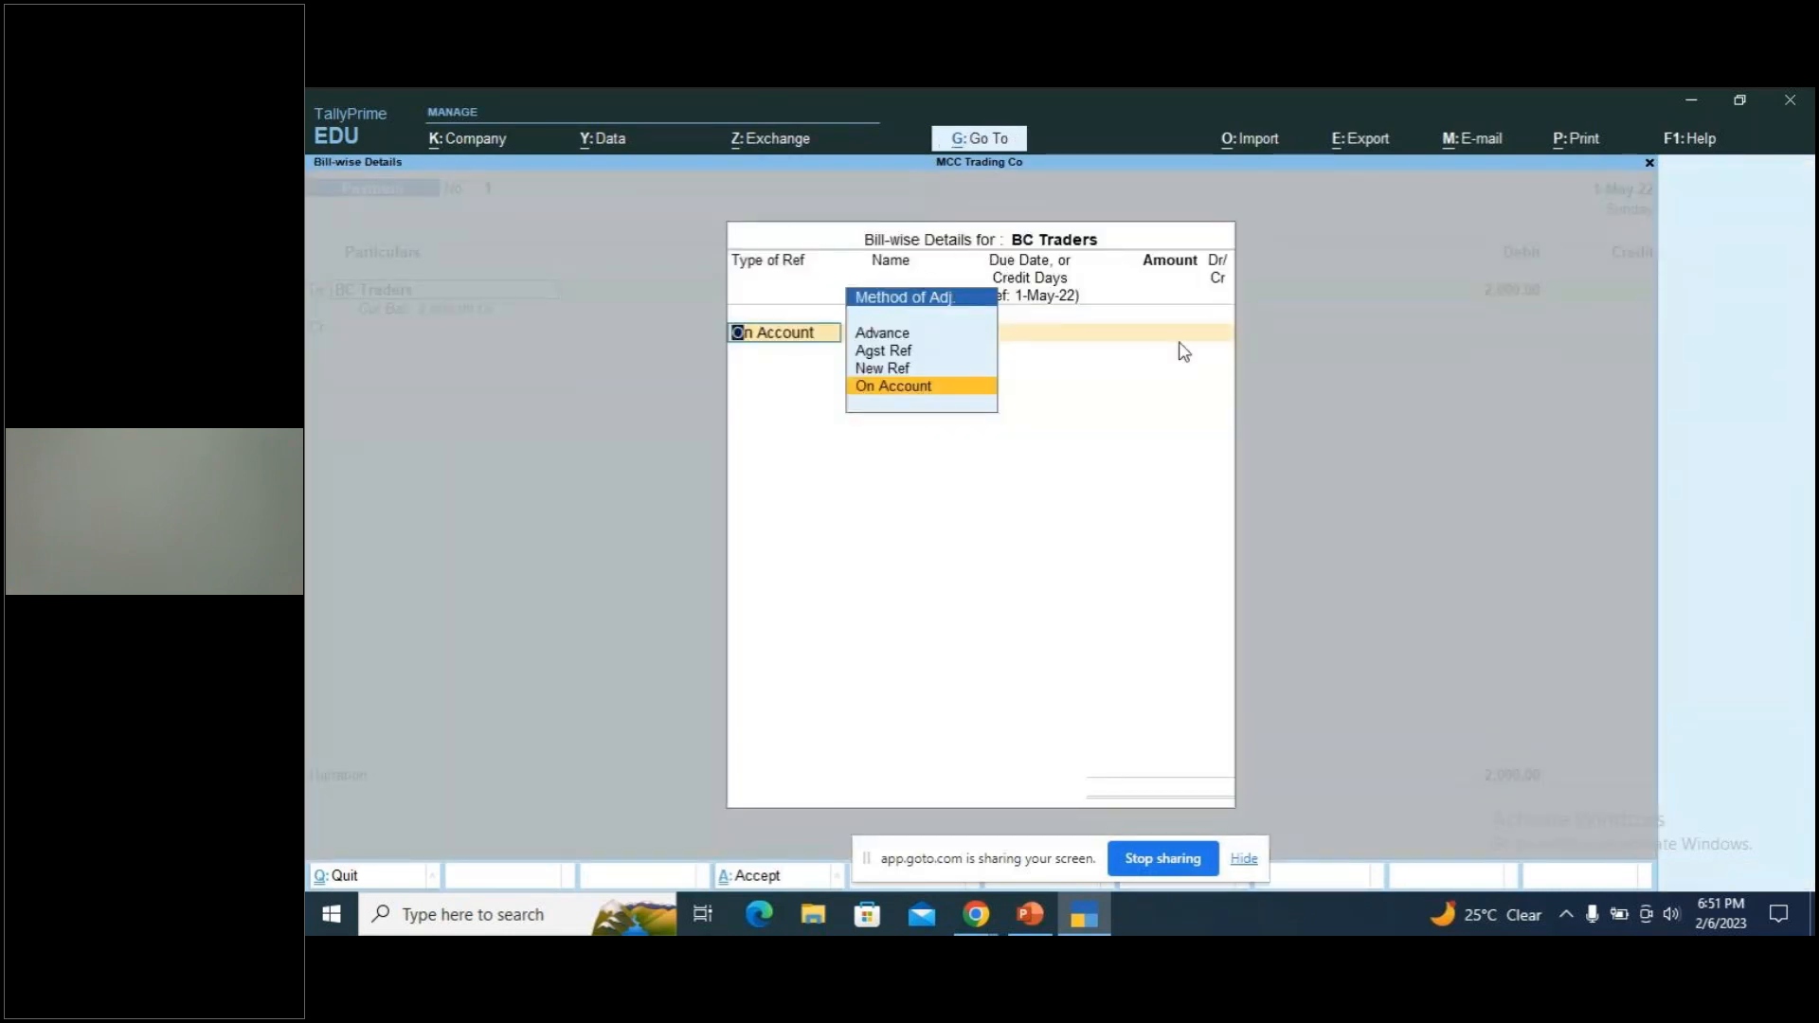
Fill in the bill-wise details for BC Traders with an Advance reference named Adv 1 for 2,000
{"action": "key", "text": "Up"}
{"action": "key", "text": "Up"}
{"action": "key", "text": "Up"}
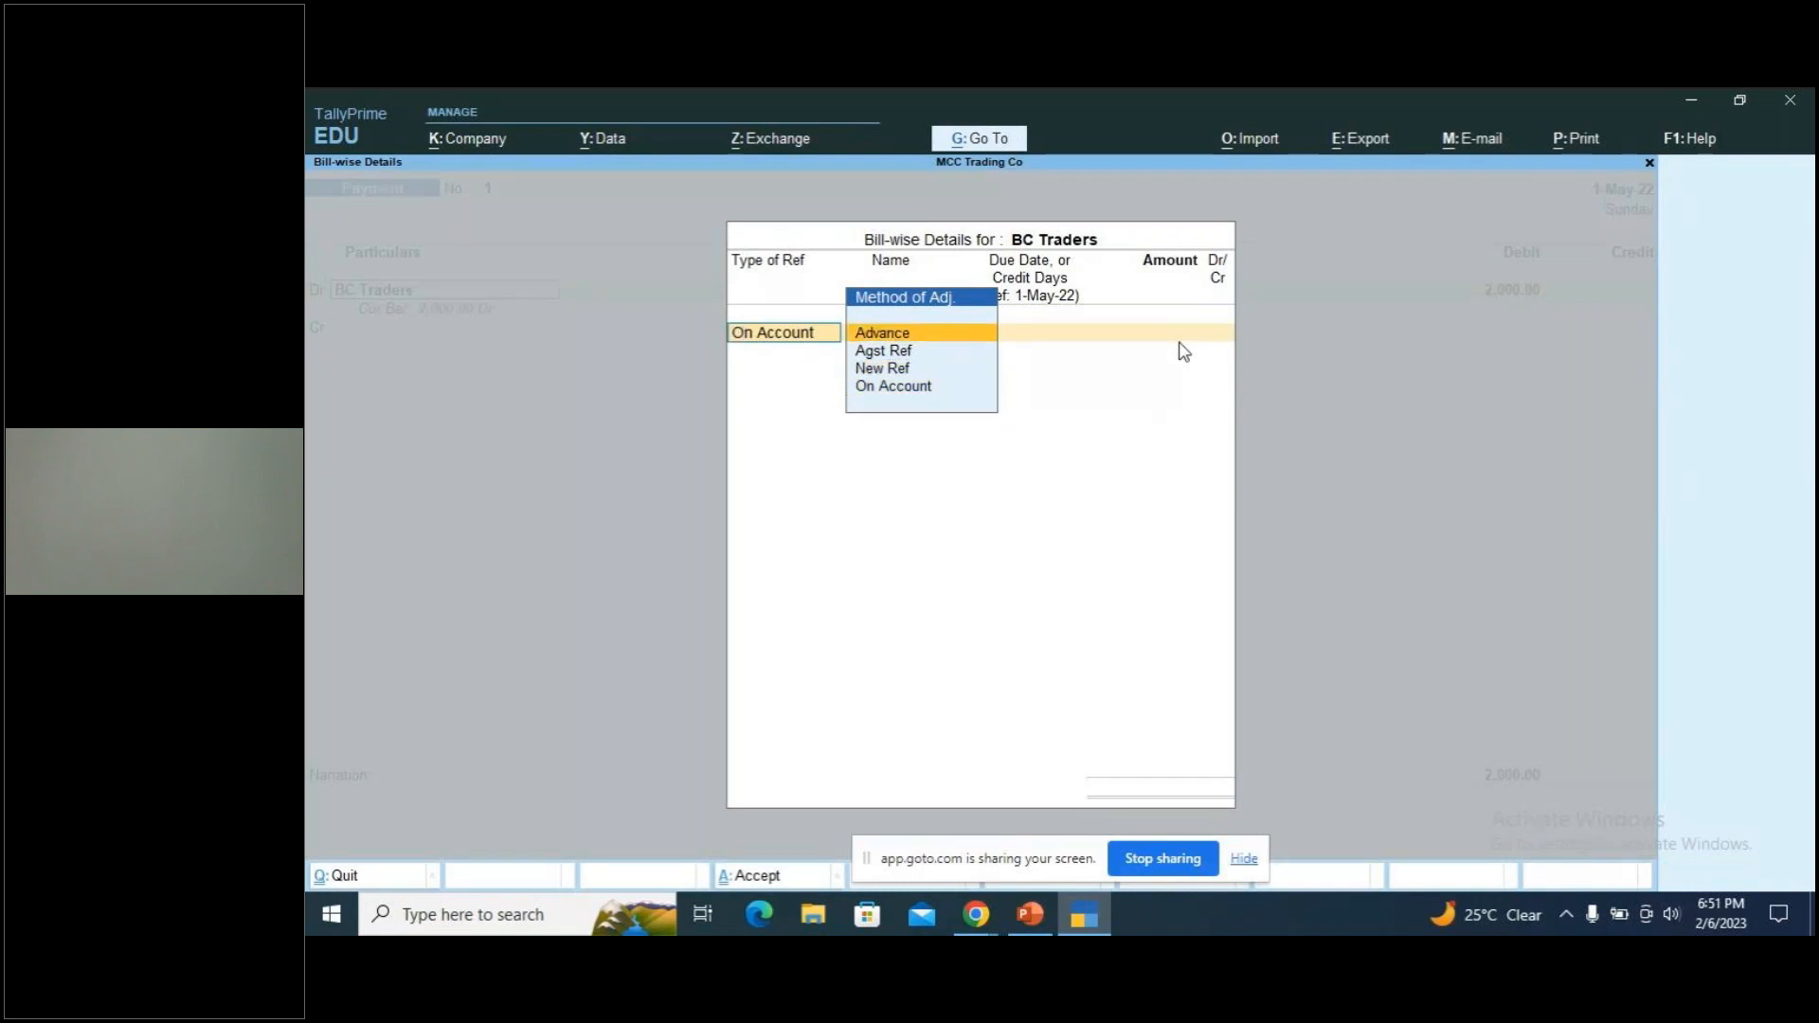
{"action": "key", "text": "Return"}
{"action": "type", "text": "Adv 1"}
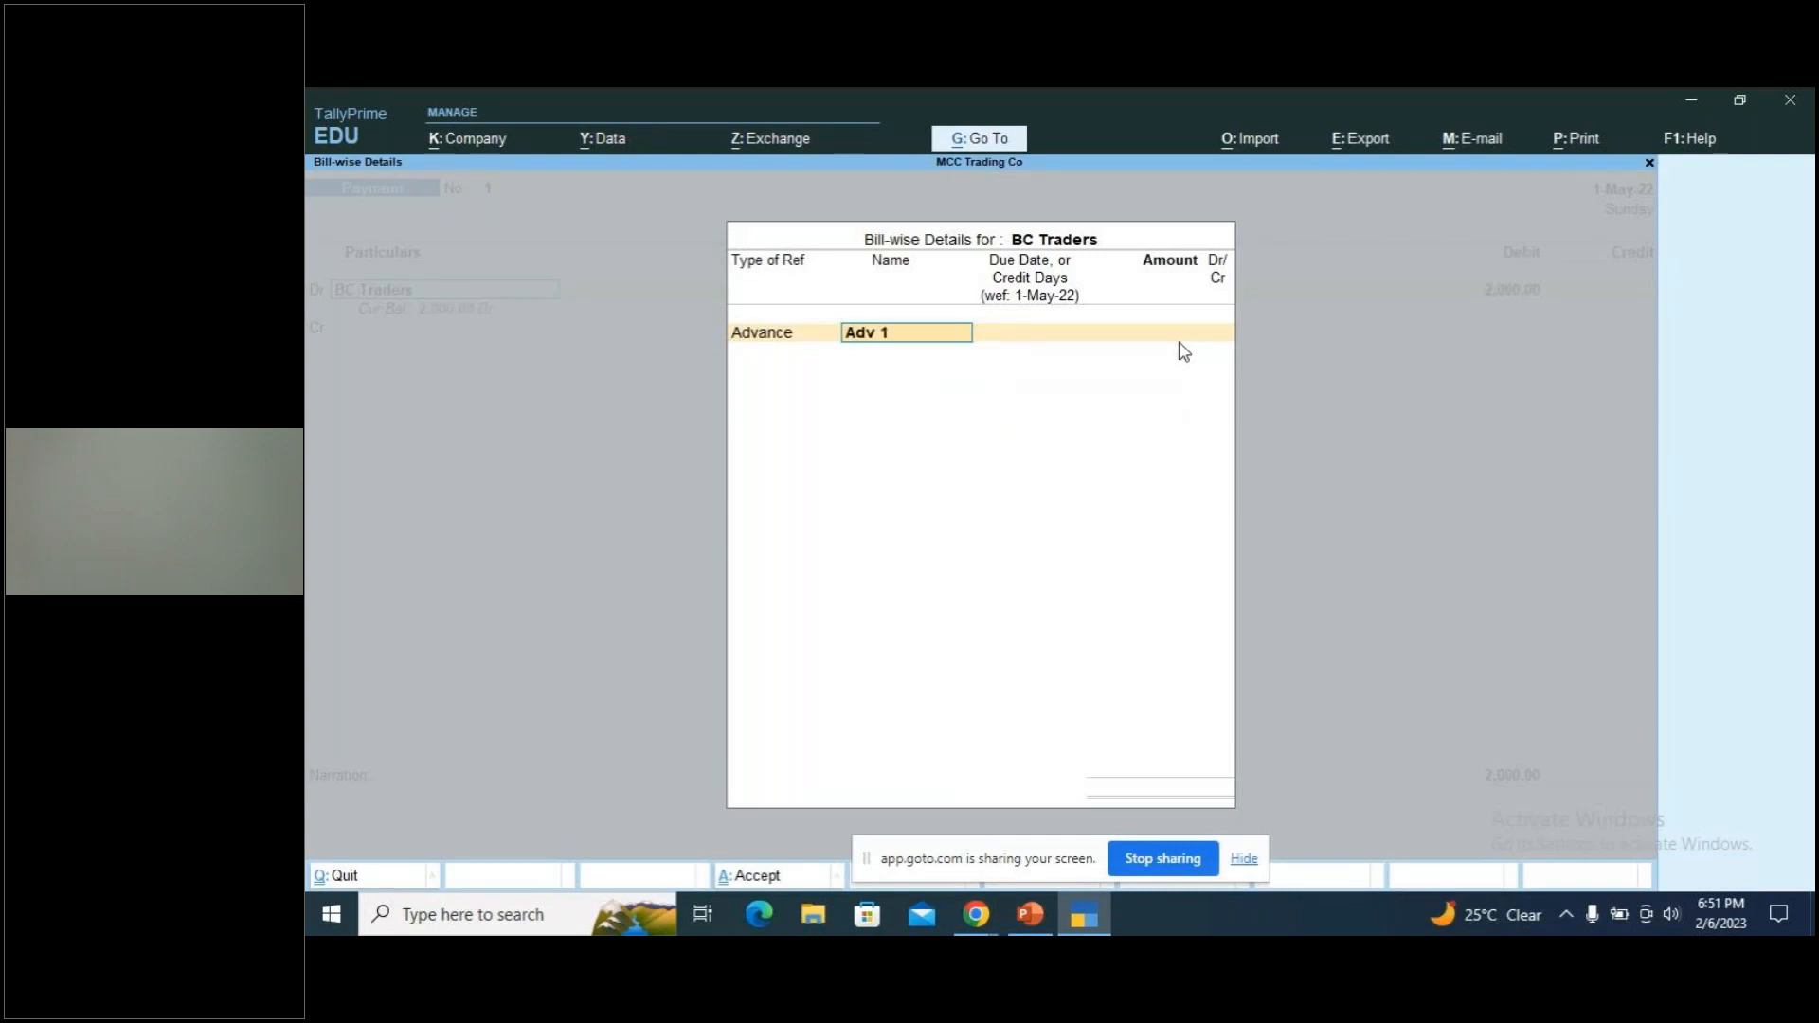
{"action": "key", "text": "Return"}
{"action": "key", "text": "Return"}
{"action": "type", "text": "2,00"}
{"action": "type", "text": "000"}
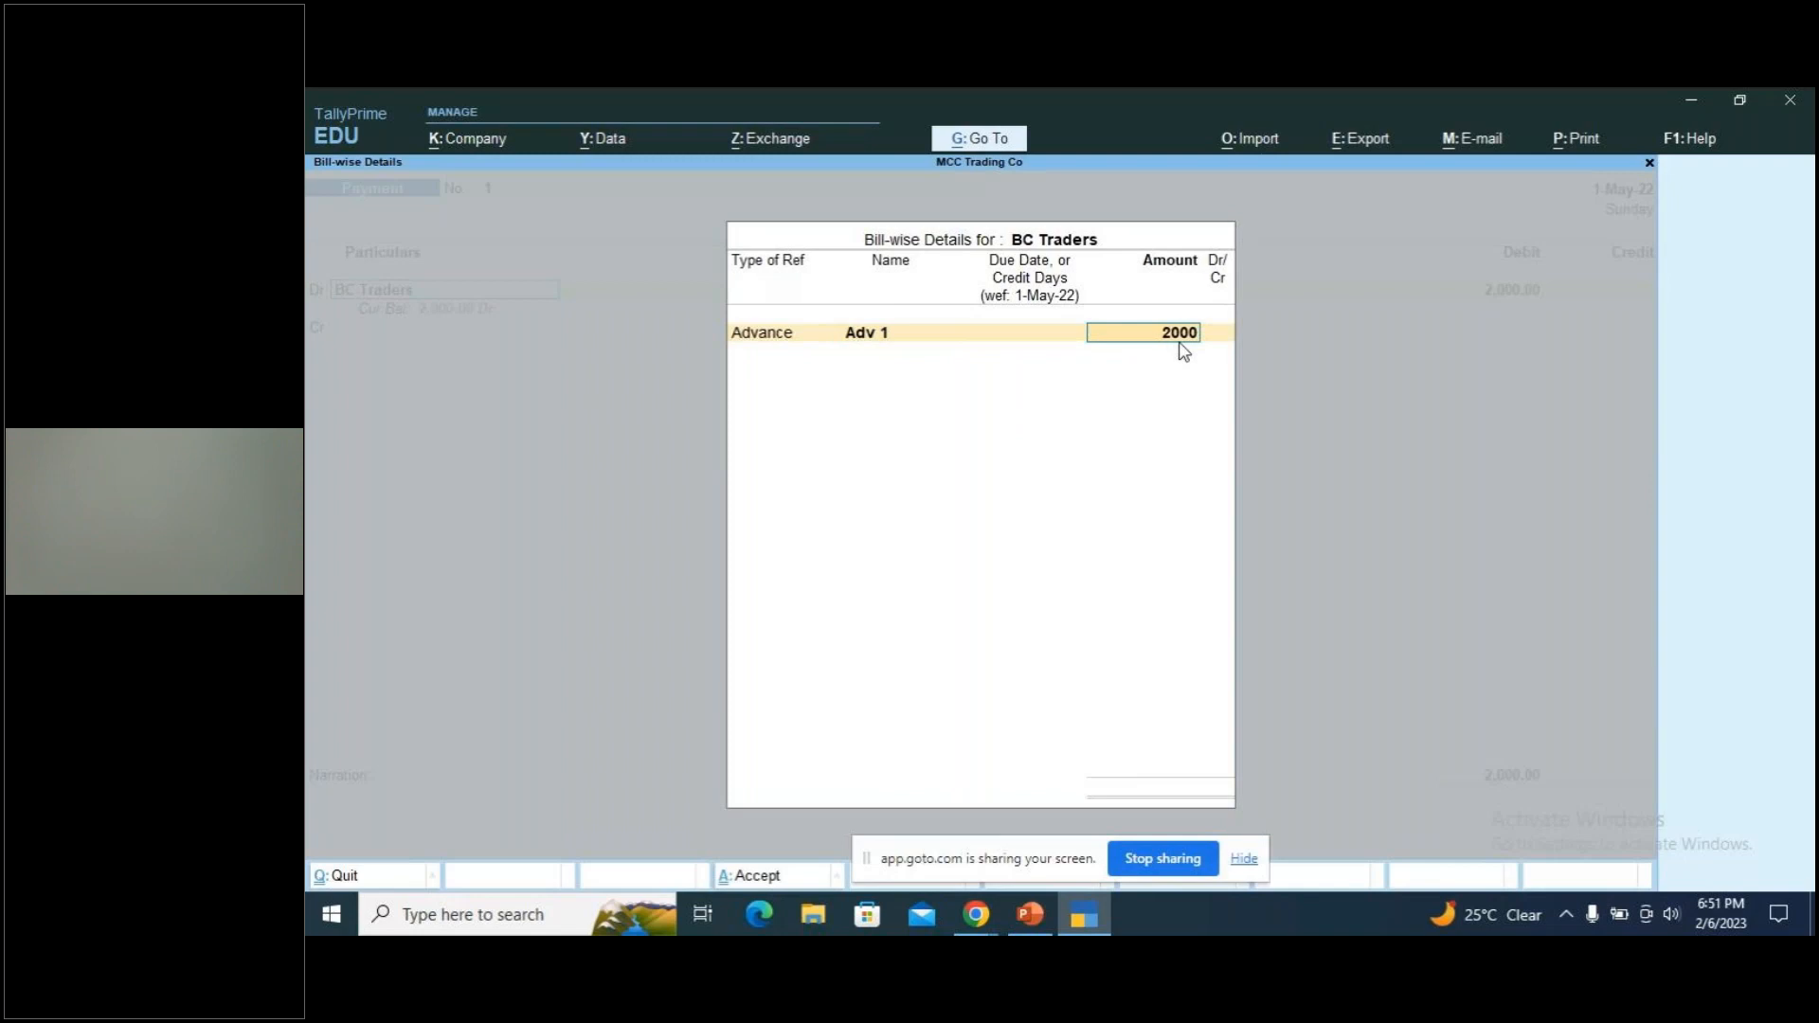
{"action": "key", "text": "Return"}
{"action": "key", "text": "Return"}
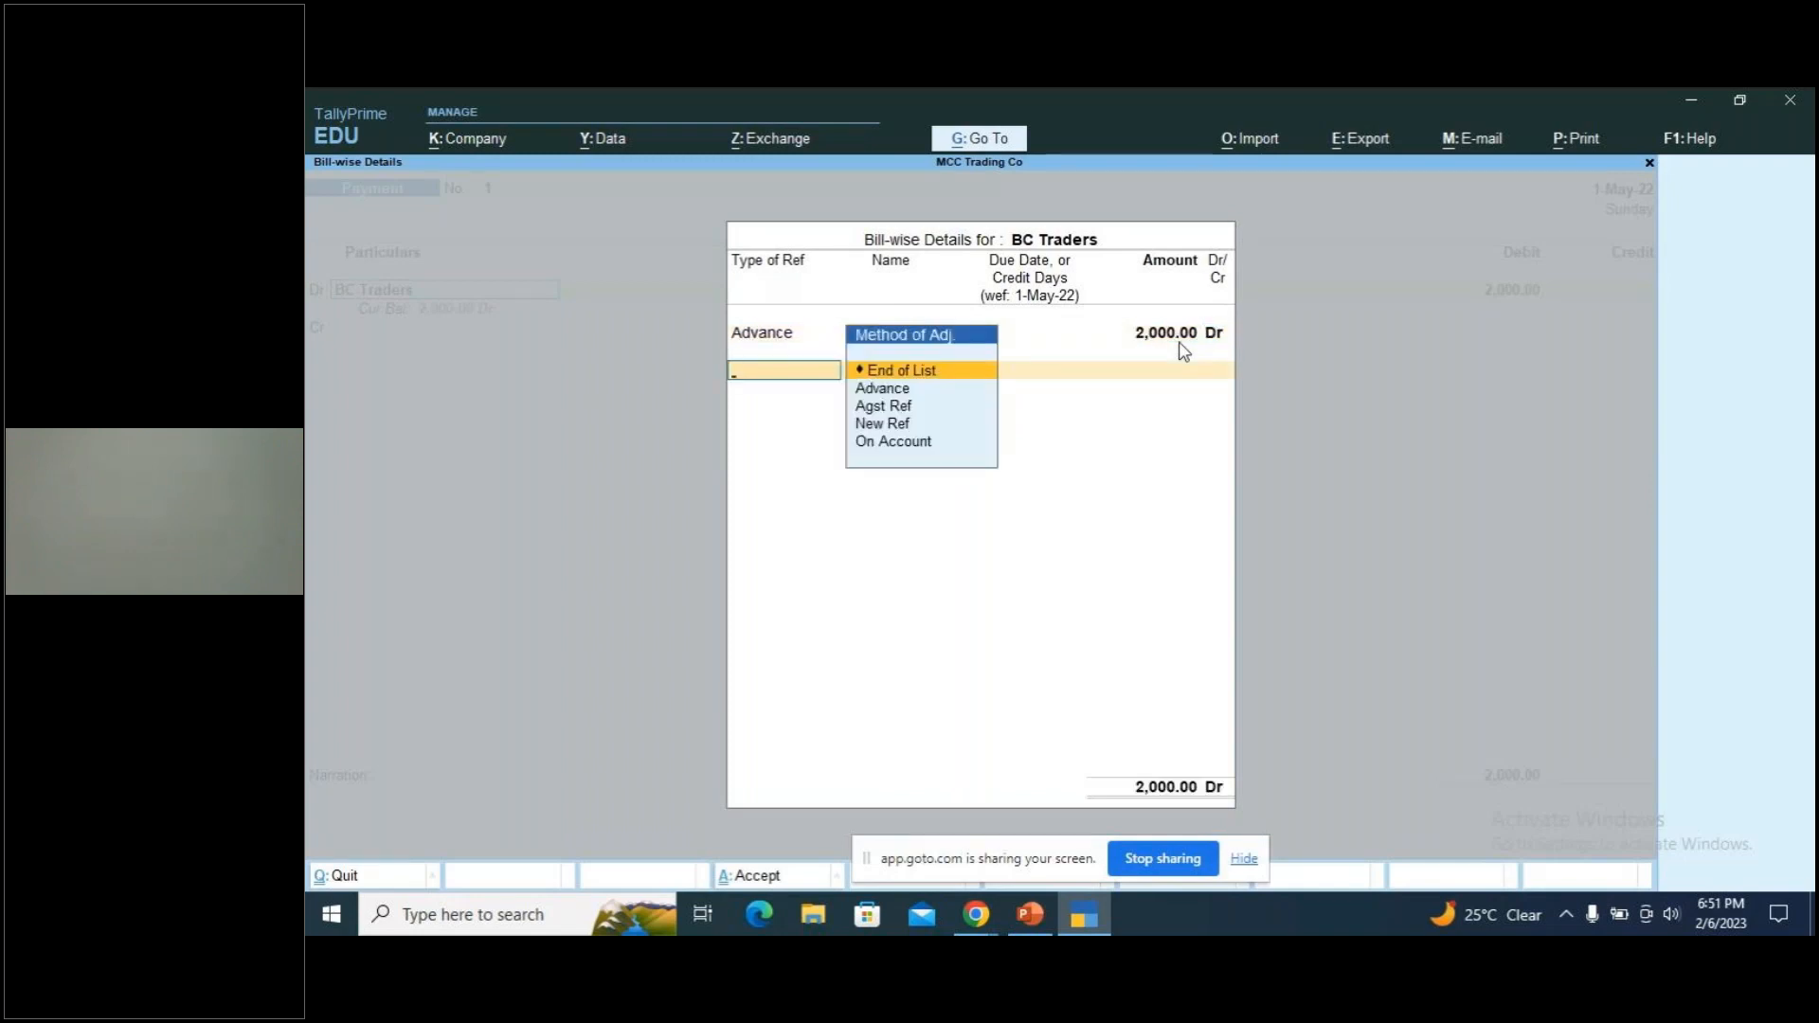
{"action": "key", "text": "Return"}
Credit the Cash ledger with 2,000 in the payment voucher
{"action": "key", "text": "Down"}
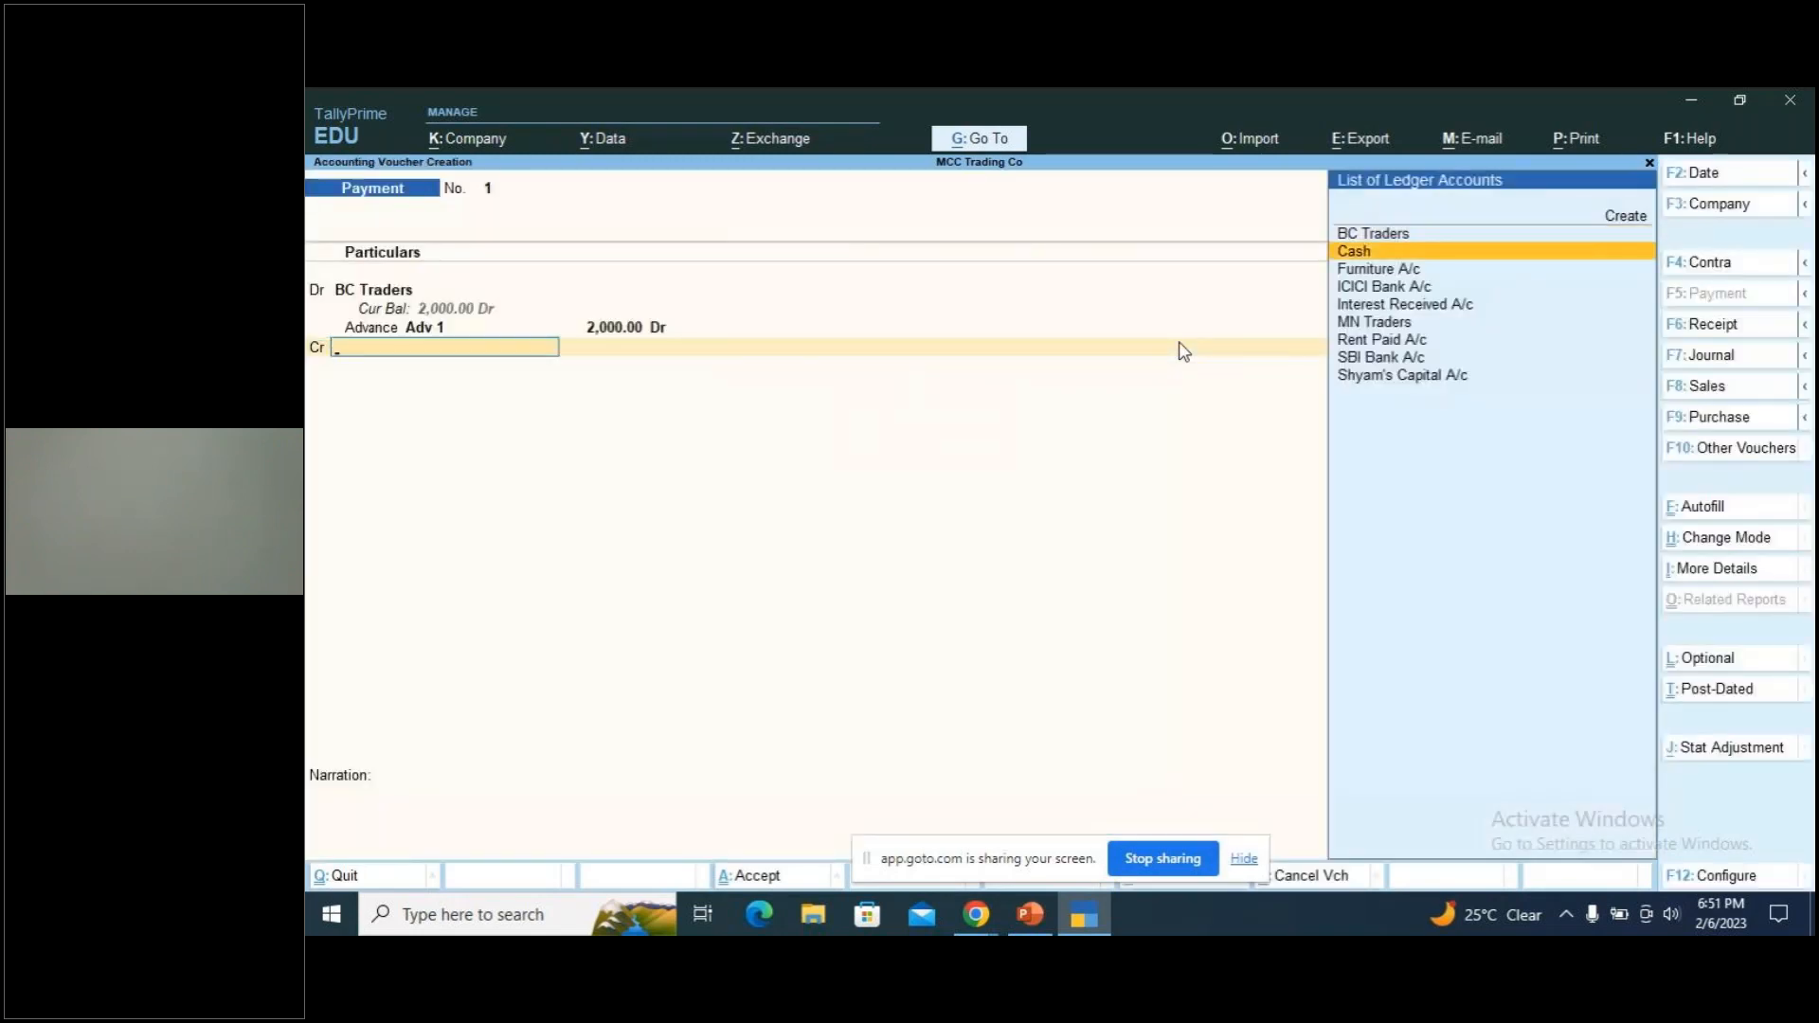
{"action": "key", "text": "Return"}
{"action": "key", "text": "Return"}
Enter the narration "being cash paid as advance to BC traders" and save the payment voucher
{"action": "type", "text": "b"}
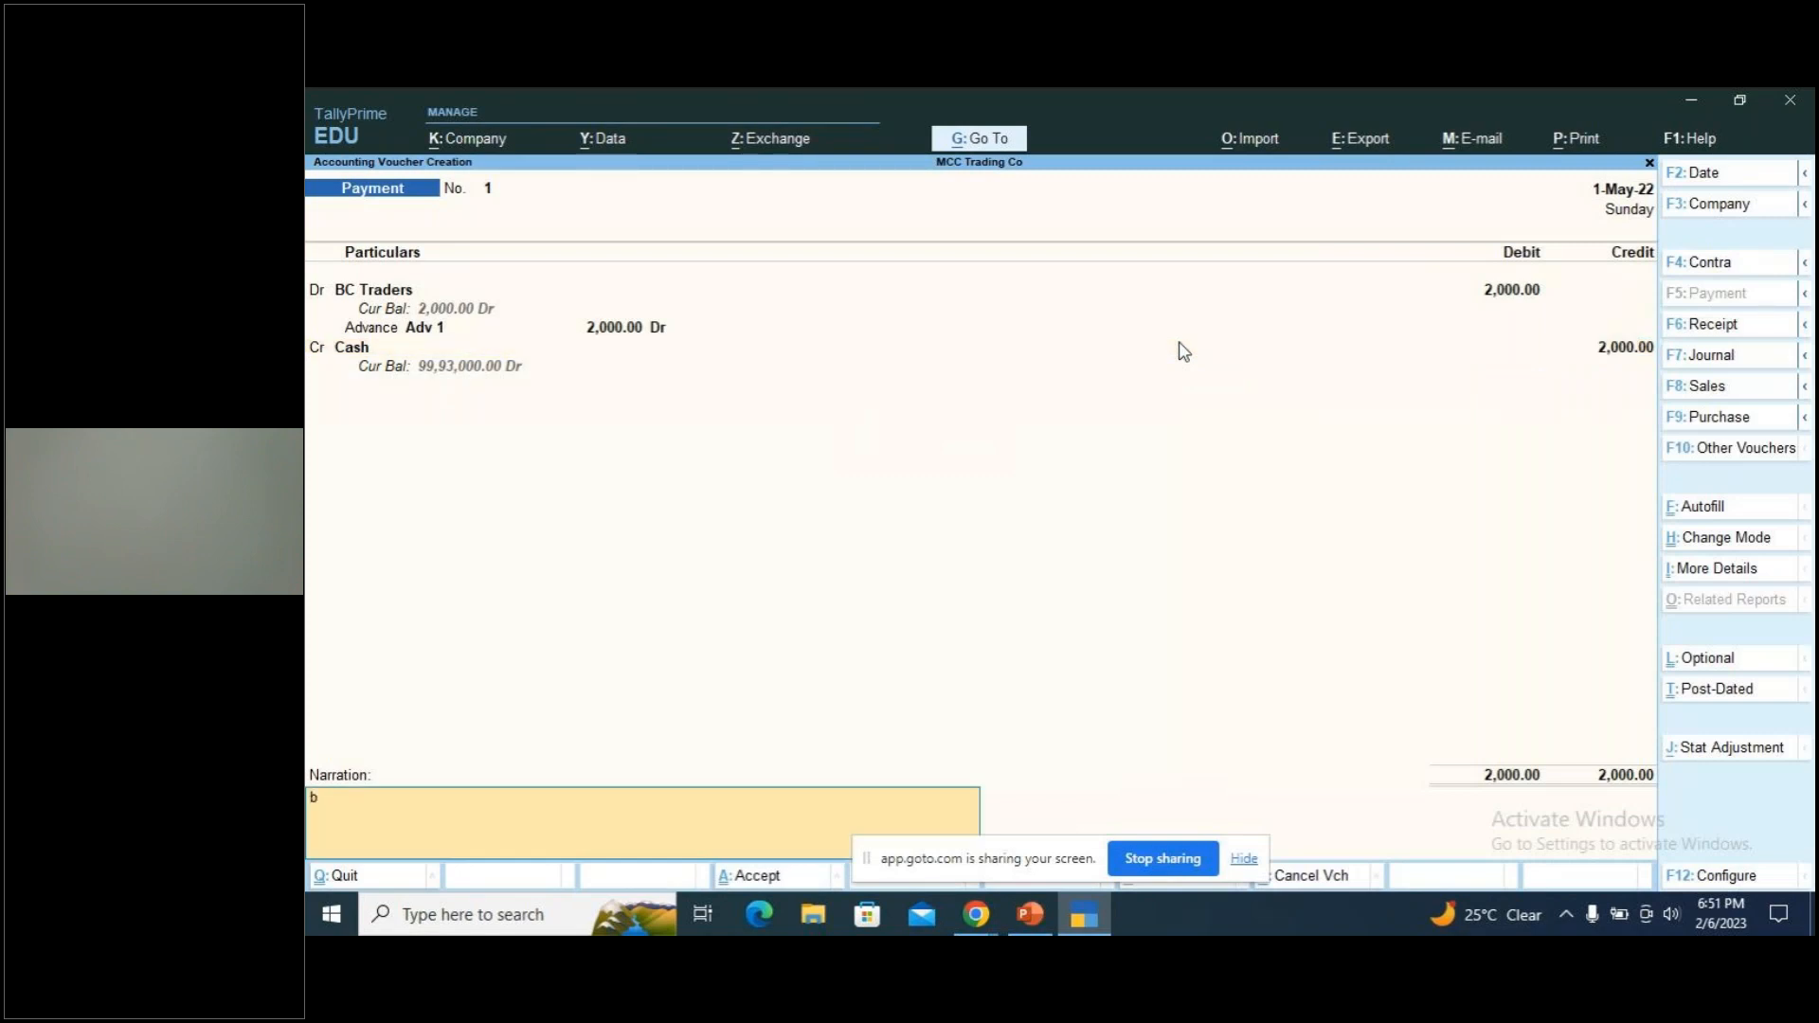
{"action": "type", "text": "eing cash paid as advance t"}
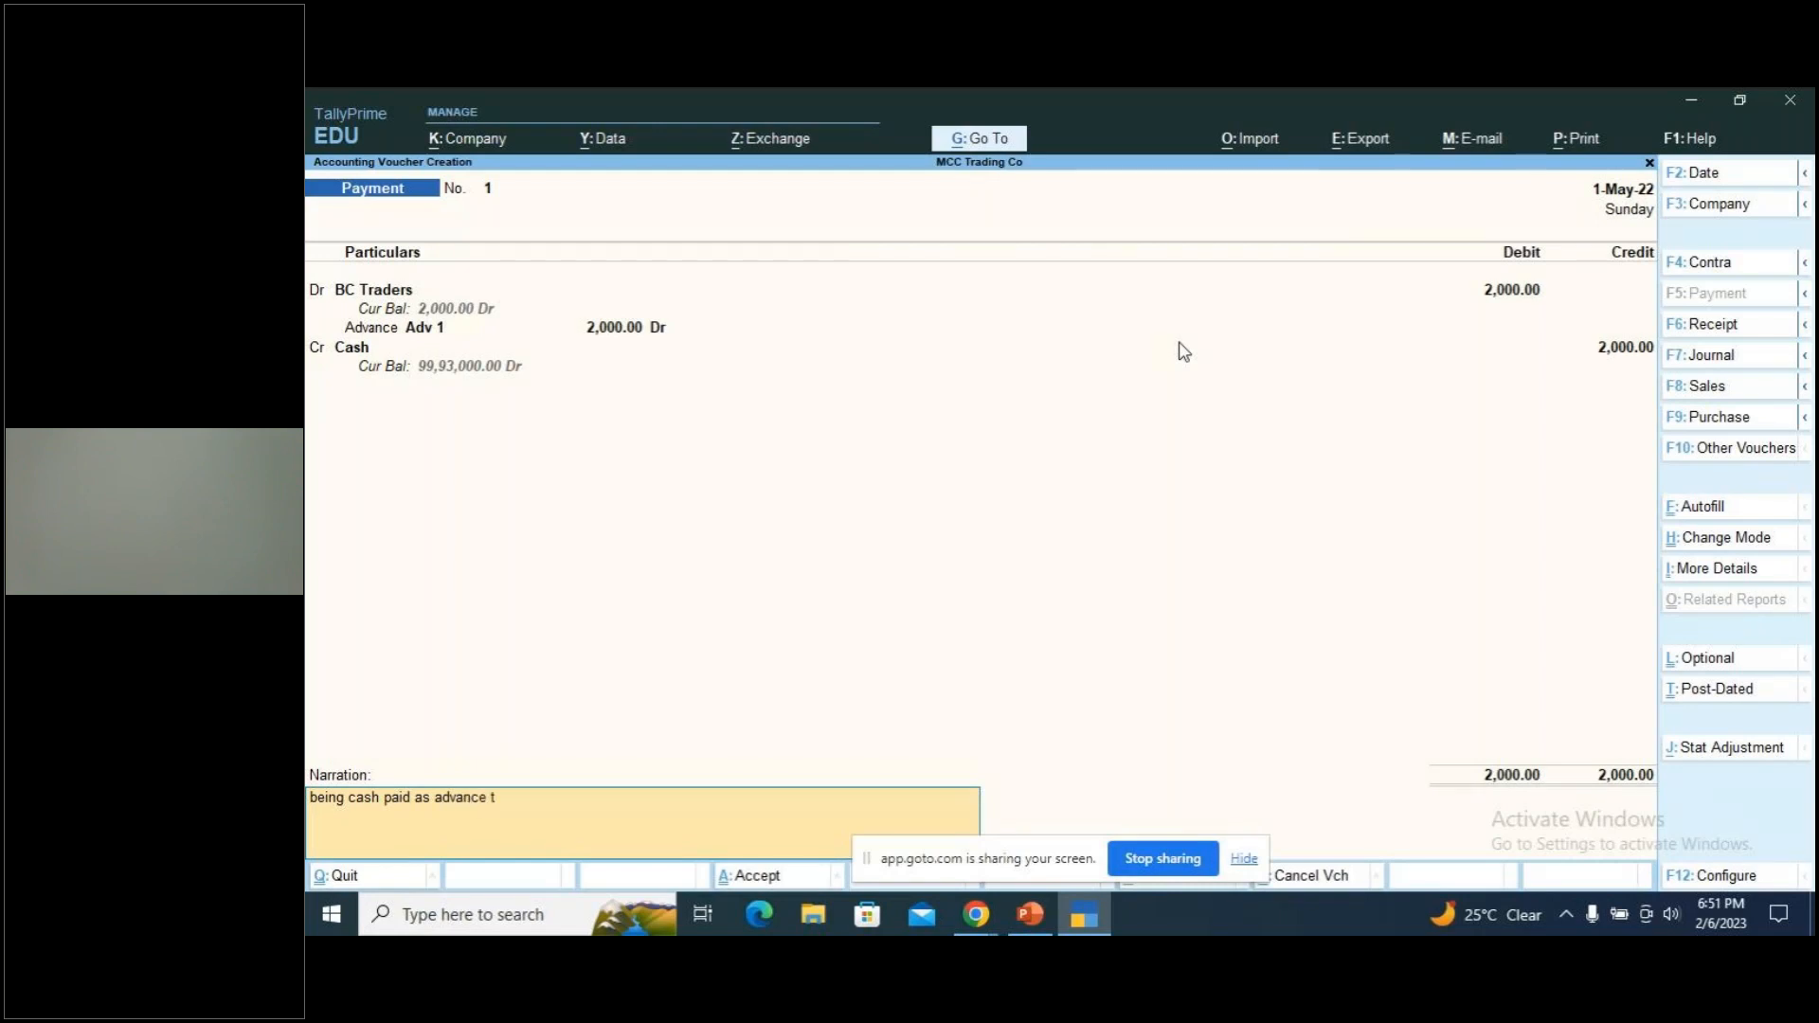
{"action": "type", "text": "o BC traders"}
{"action": "key", "text": "Return"}
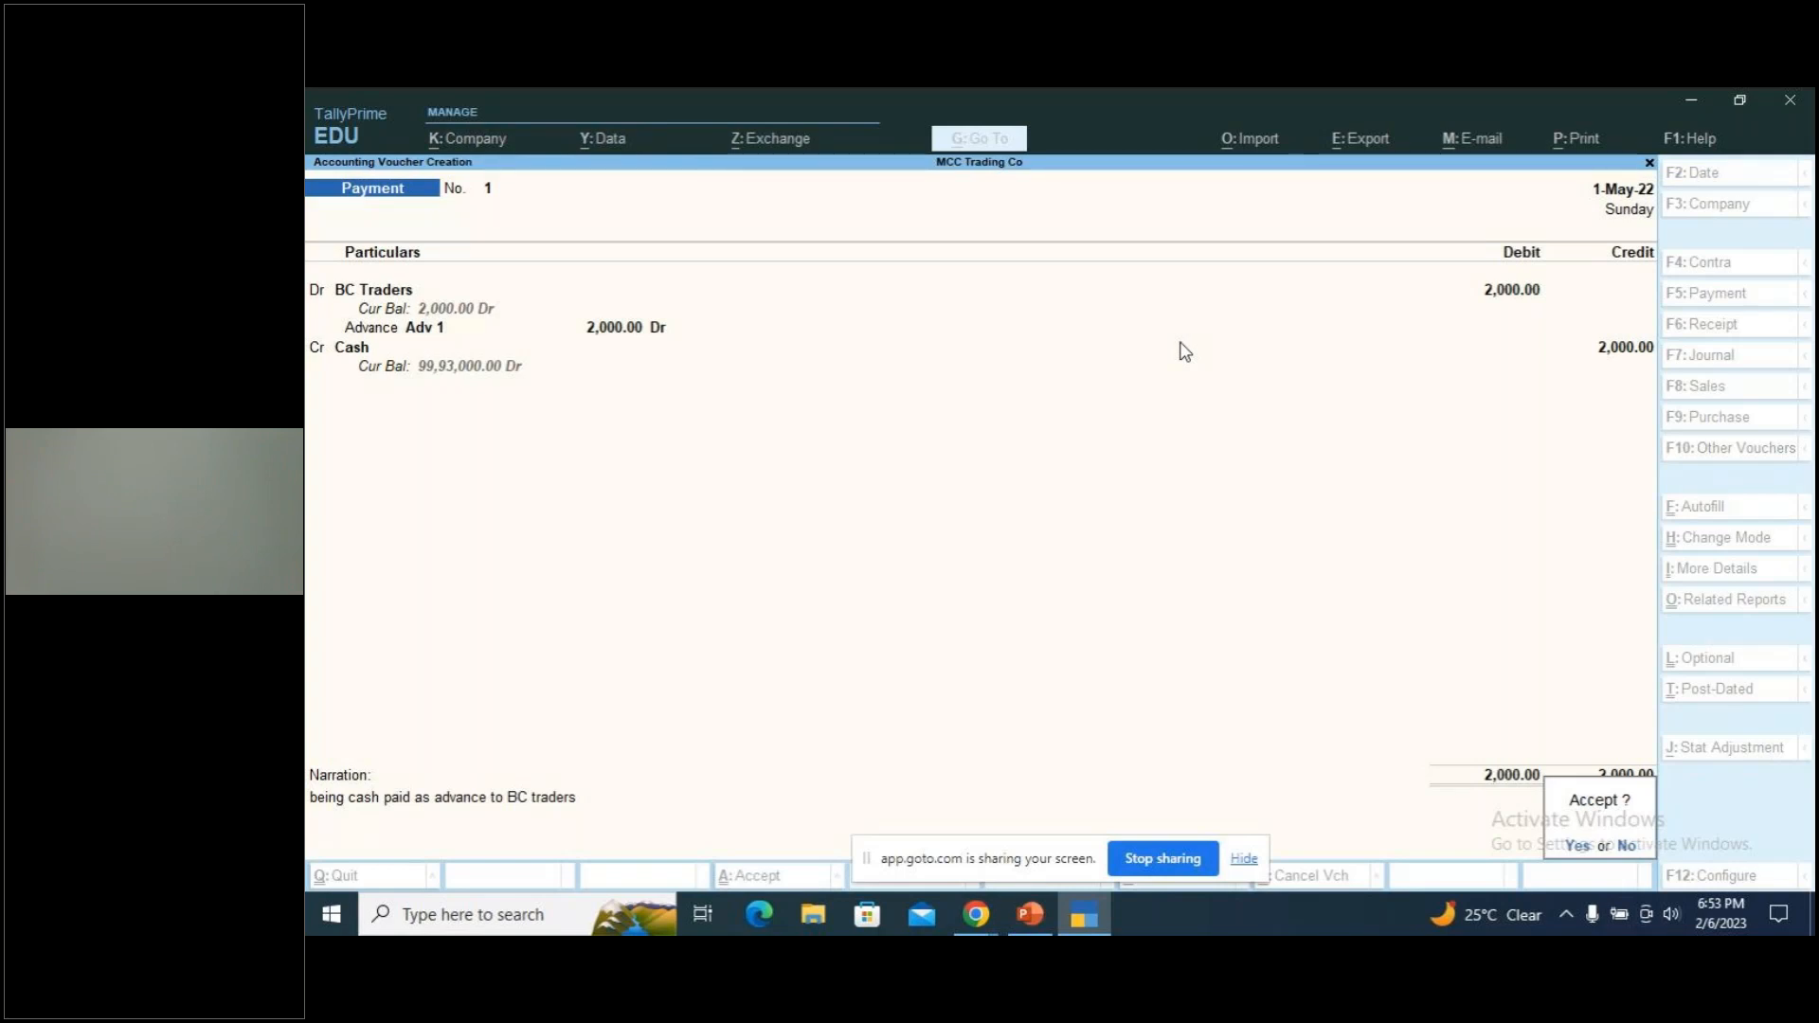
{"action": "key", "text": "y"}
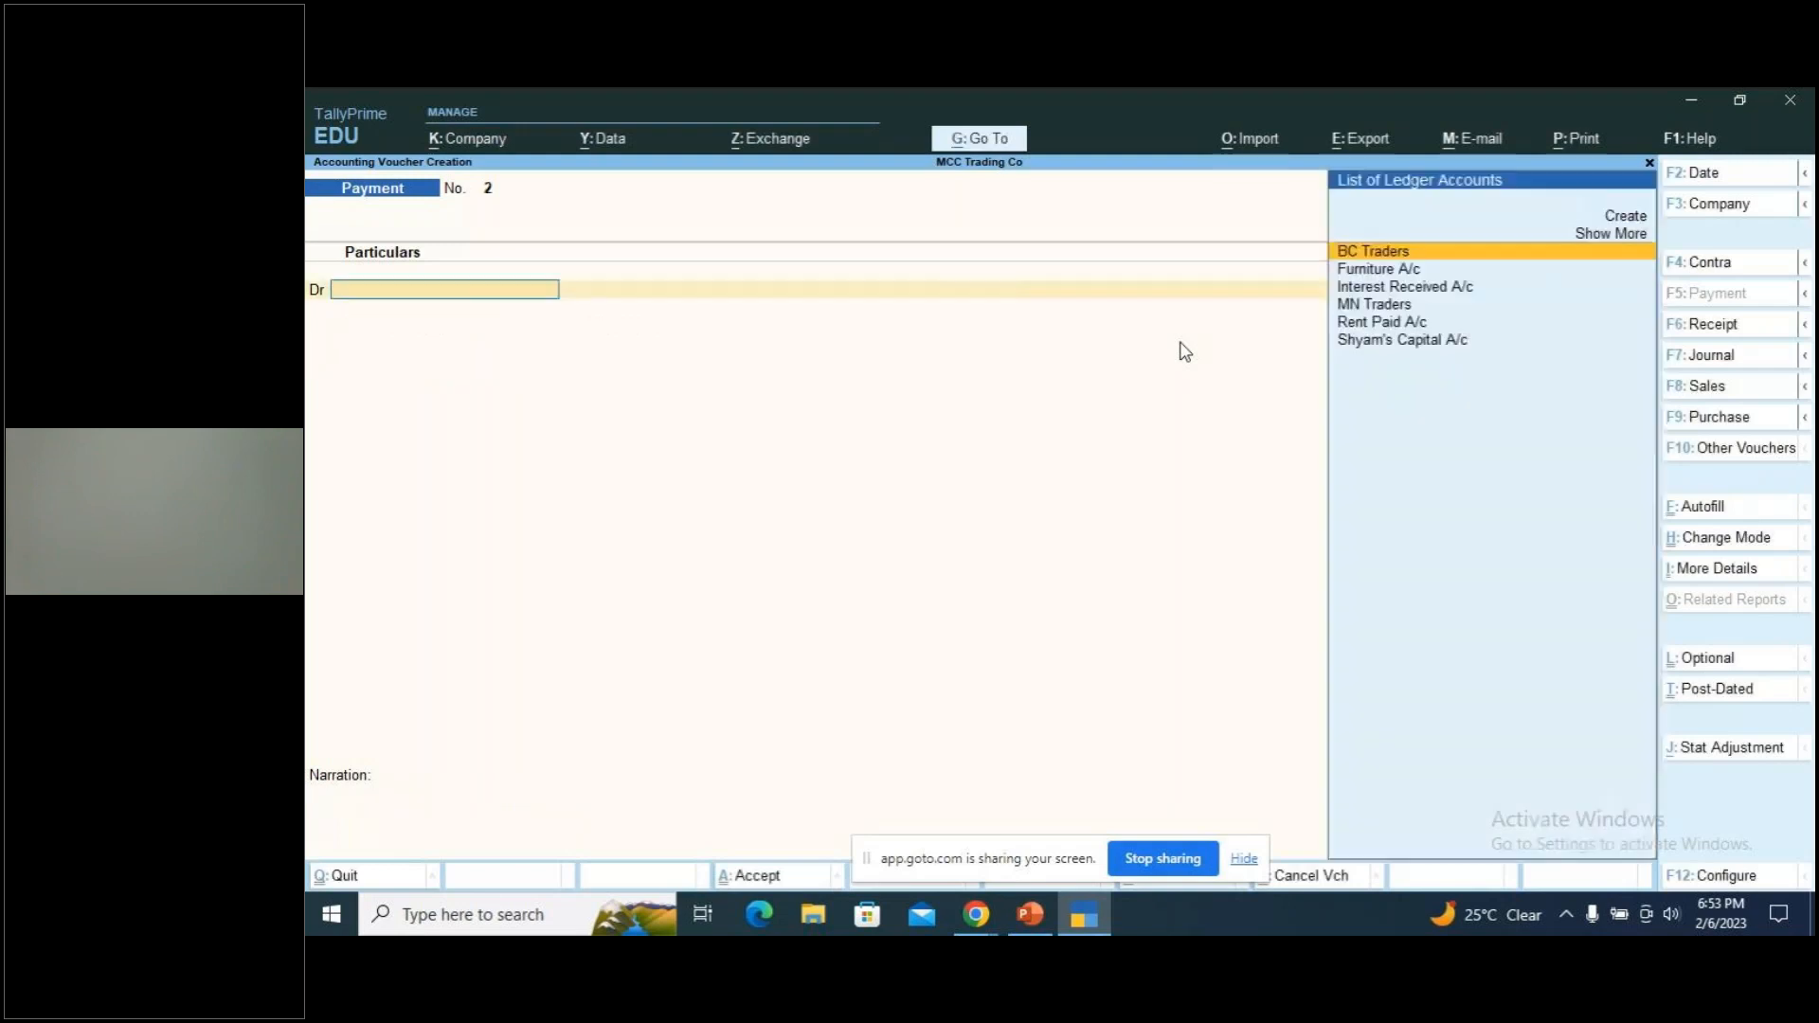
Switch to the PowerPoint presentation and go to slide 36 to read the next payment voucher exercises
{"action": "left_click", "coordinate": [1031, 914]}
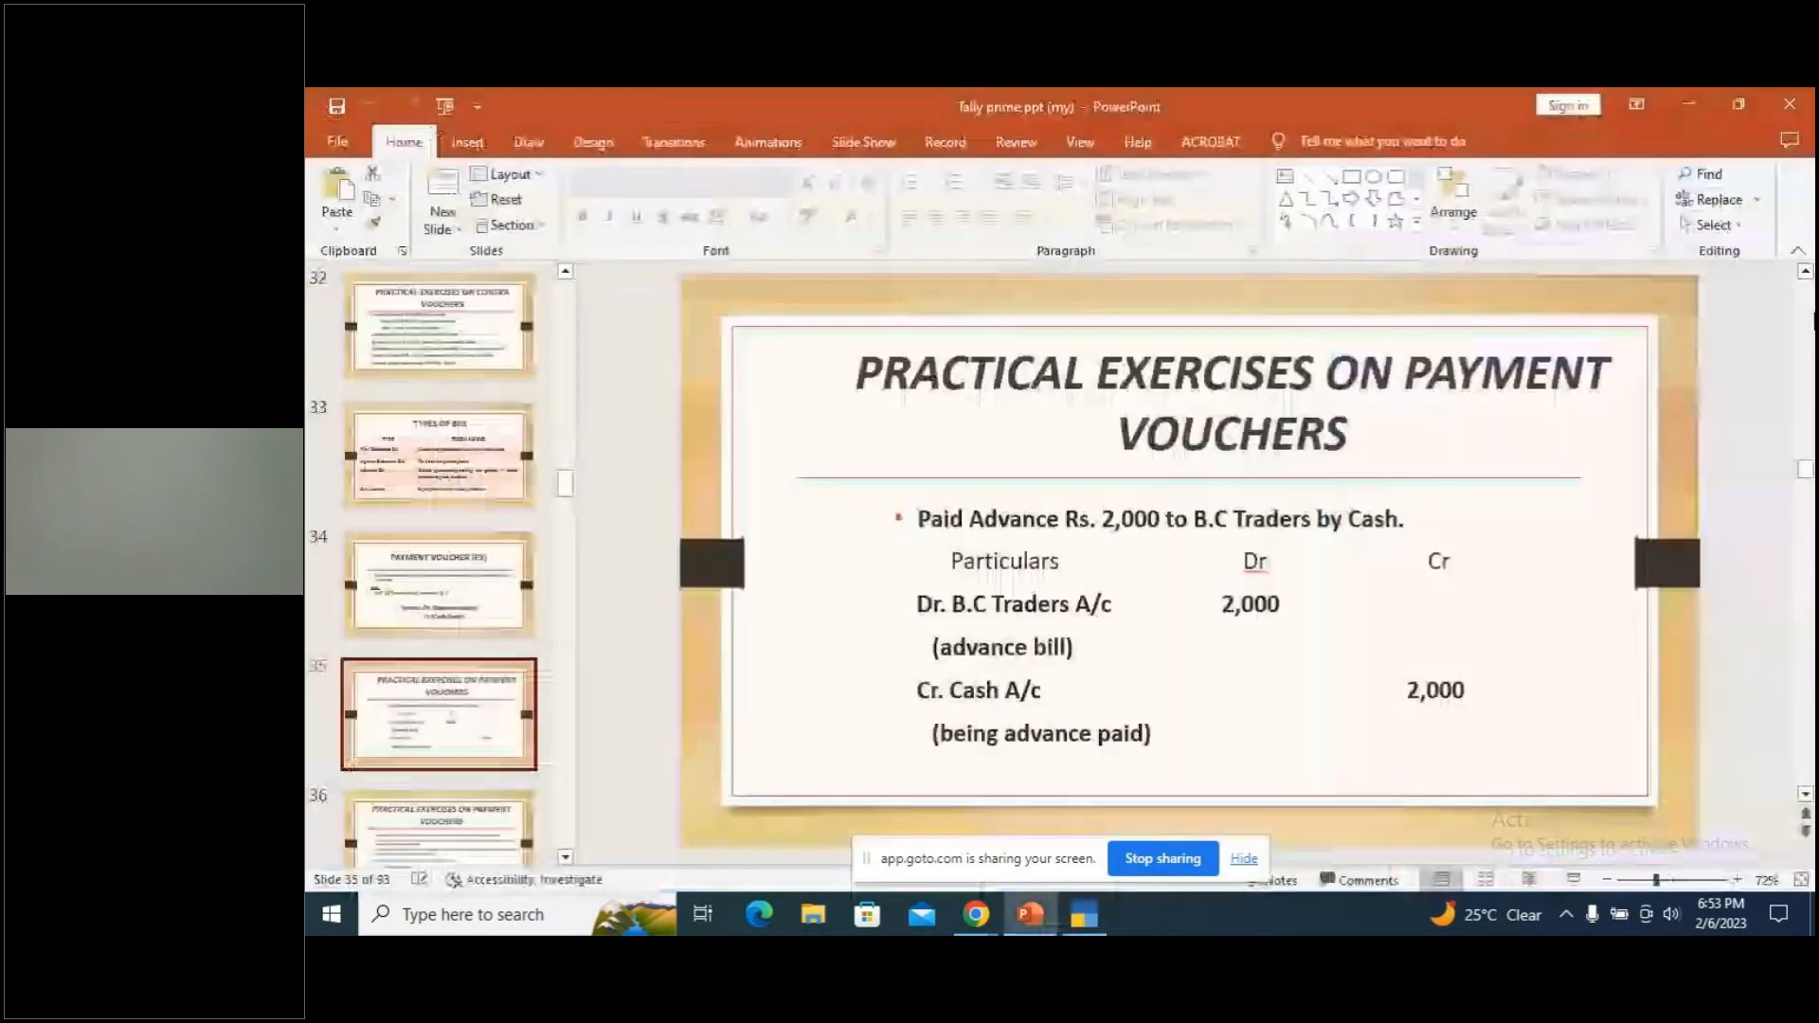
{"action": "key", "text": "Down"}
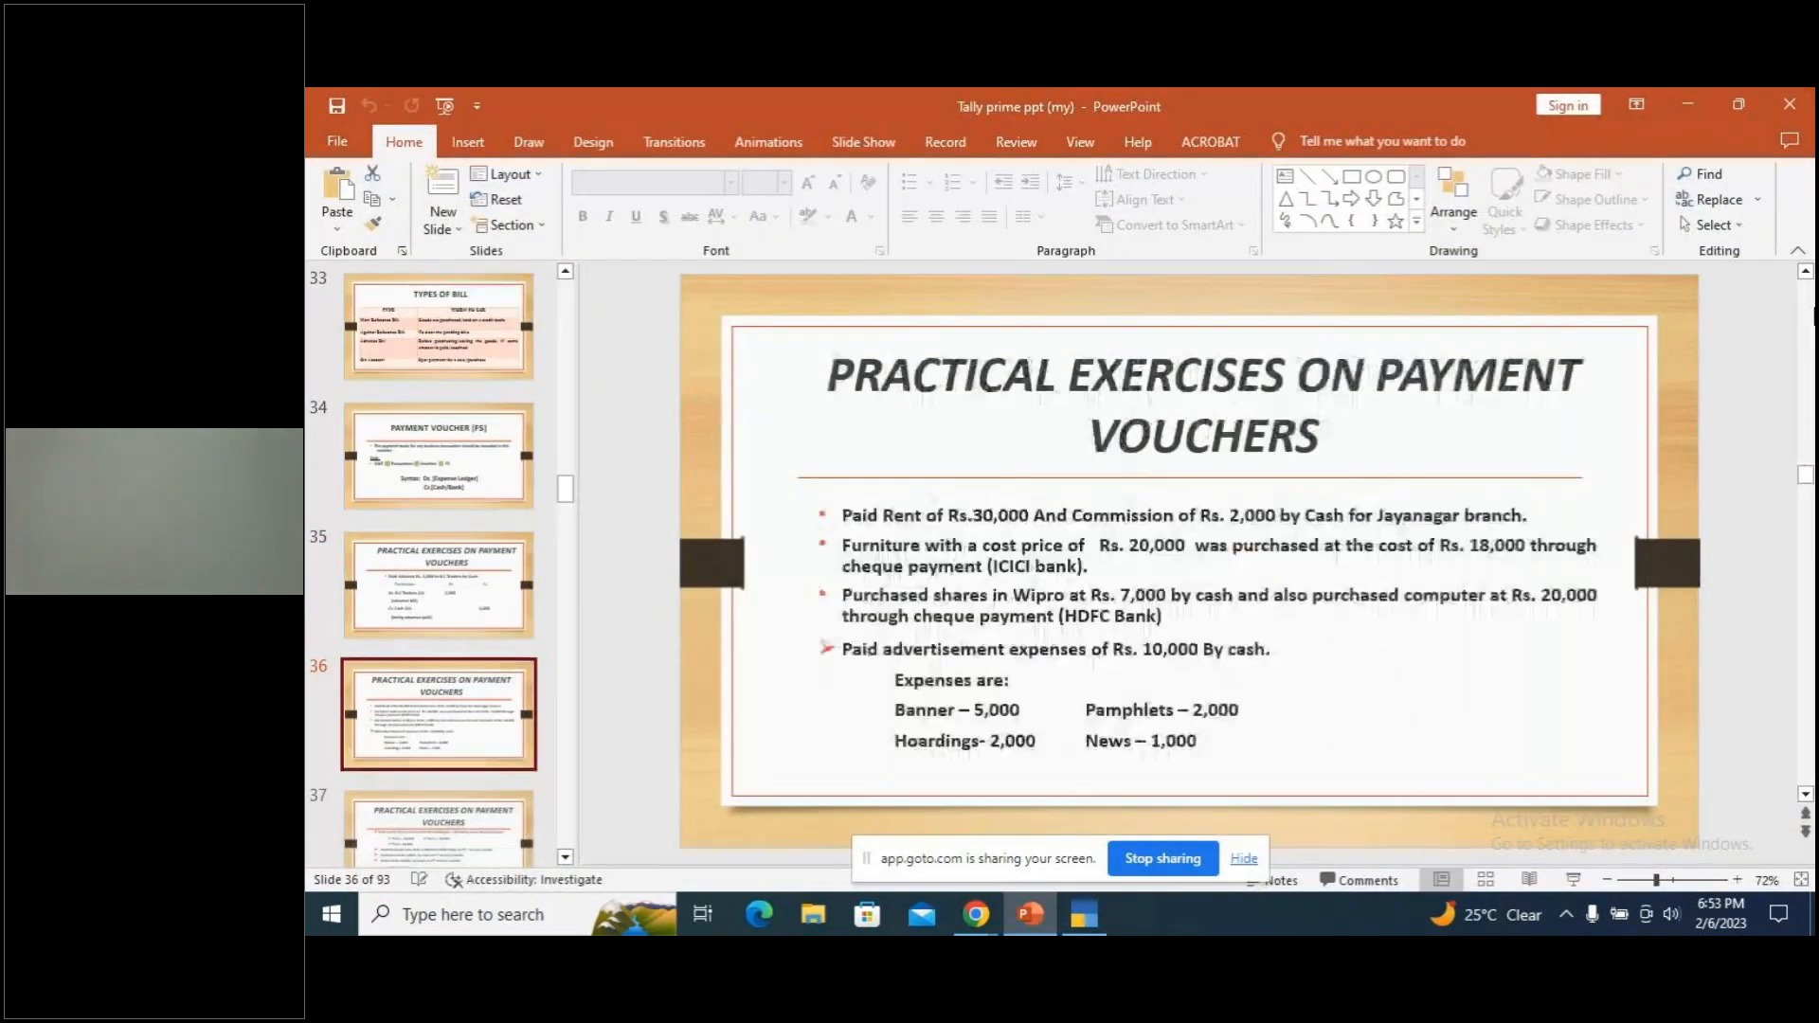
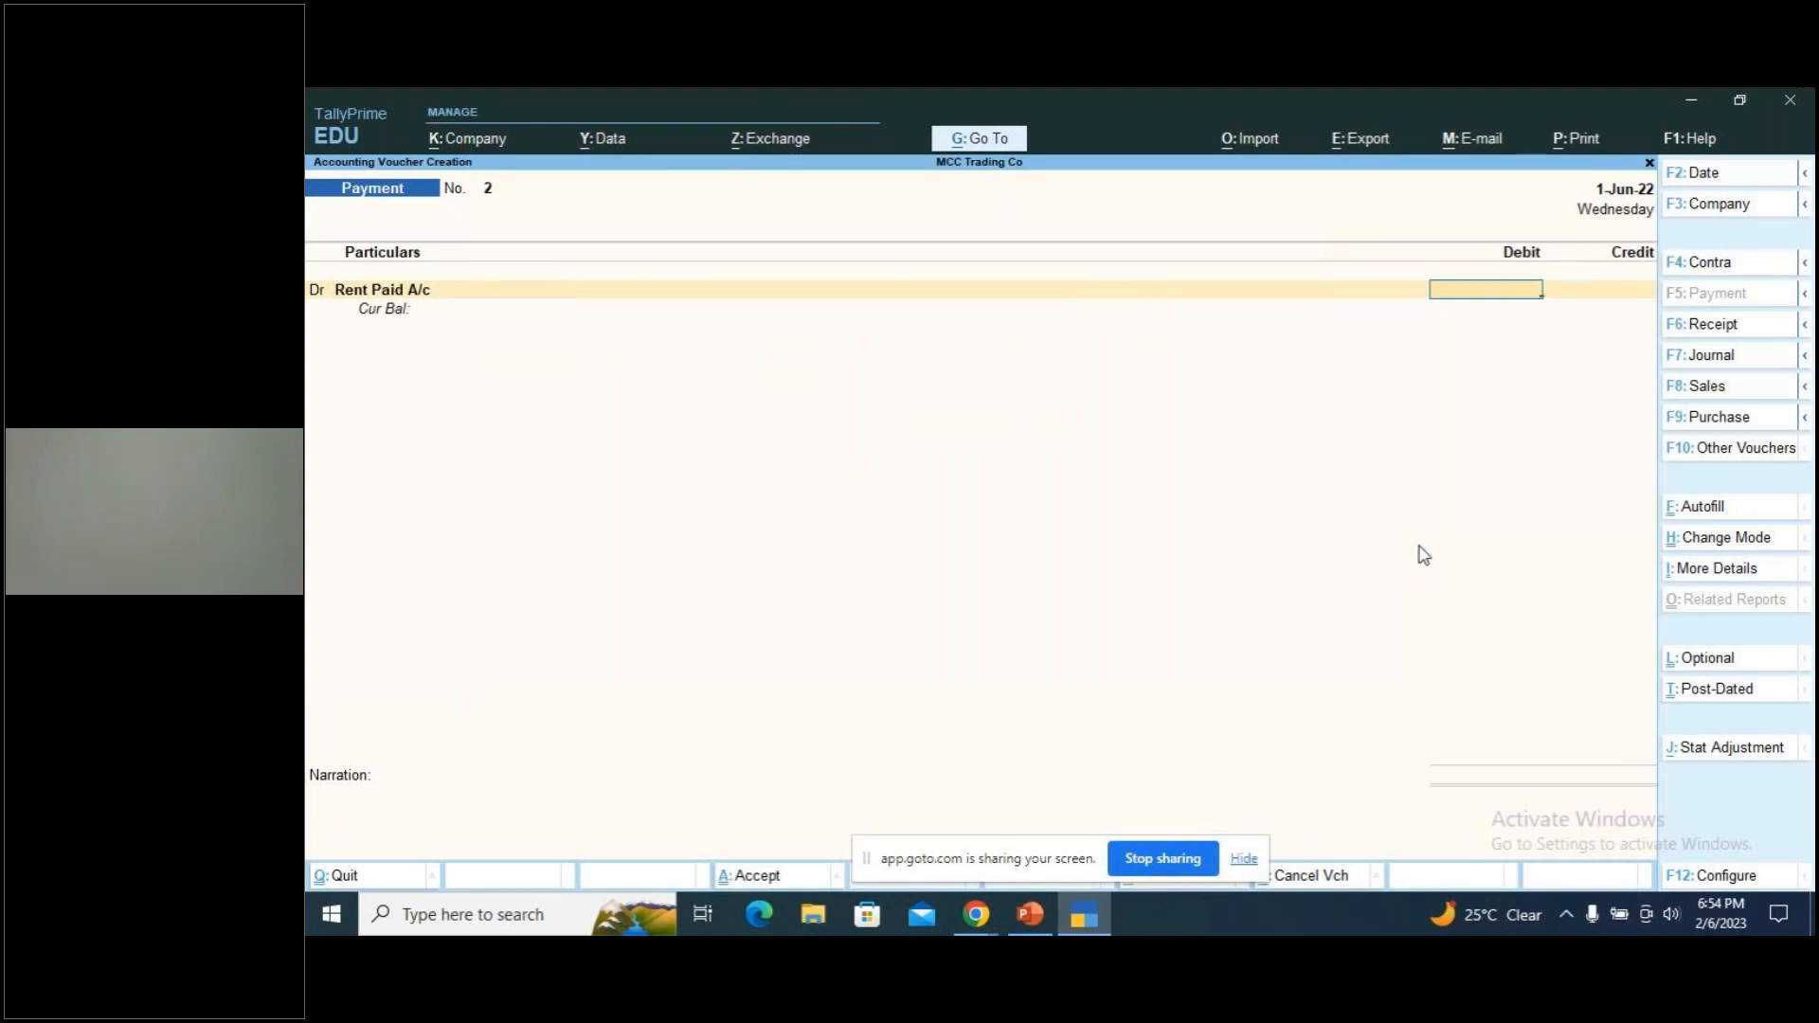
Check the exercise in PowerPoint, return to TallyPrime and enter a 30,000 debit for Rent Paid A/c
{"action": "key", "text": "alt+Tab"}
{"action": "key", "text": "alt+Tab"}
{"action": "type", "text": "30,000"}
{"action": "key", "text": "Return"}
Create a cost category named Bangalore from the cost allocations of Rent Paid A/c
{"action": "key", "text": "Down"}
{"action": "key", "text": "Down"}
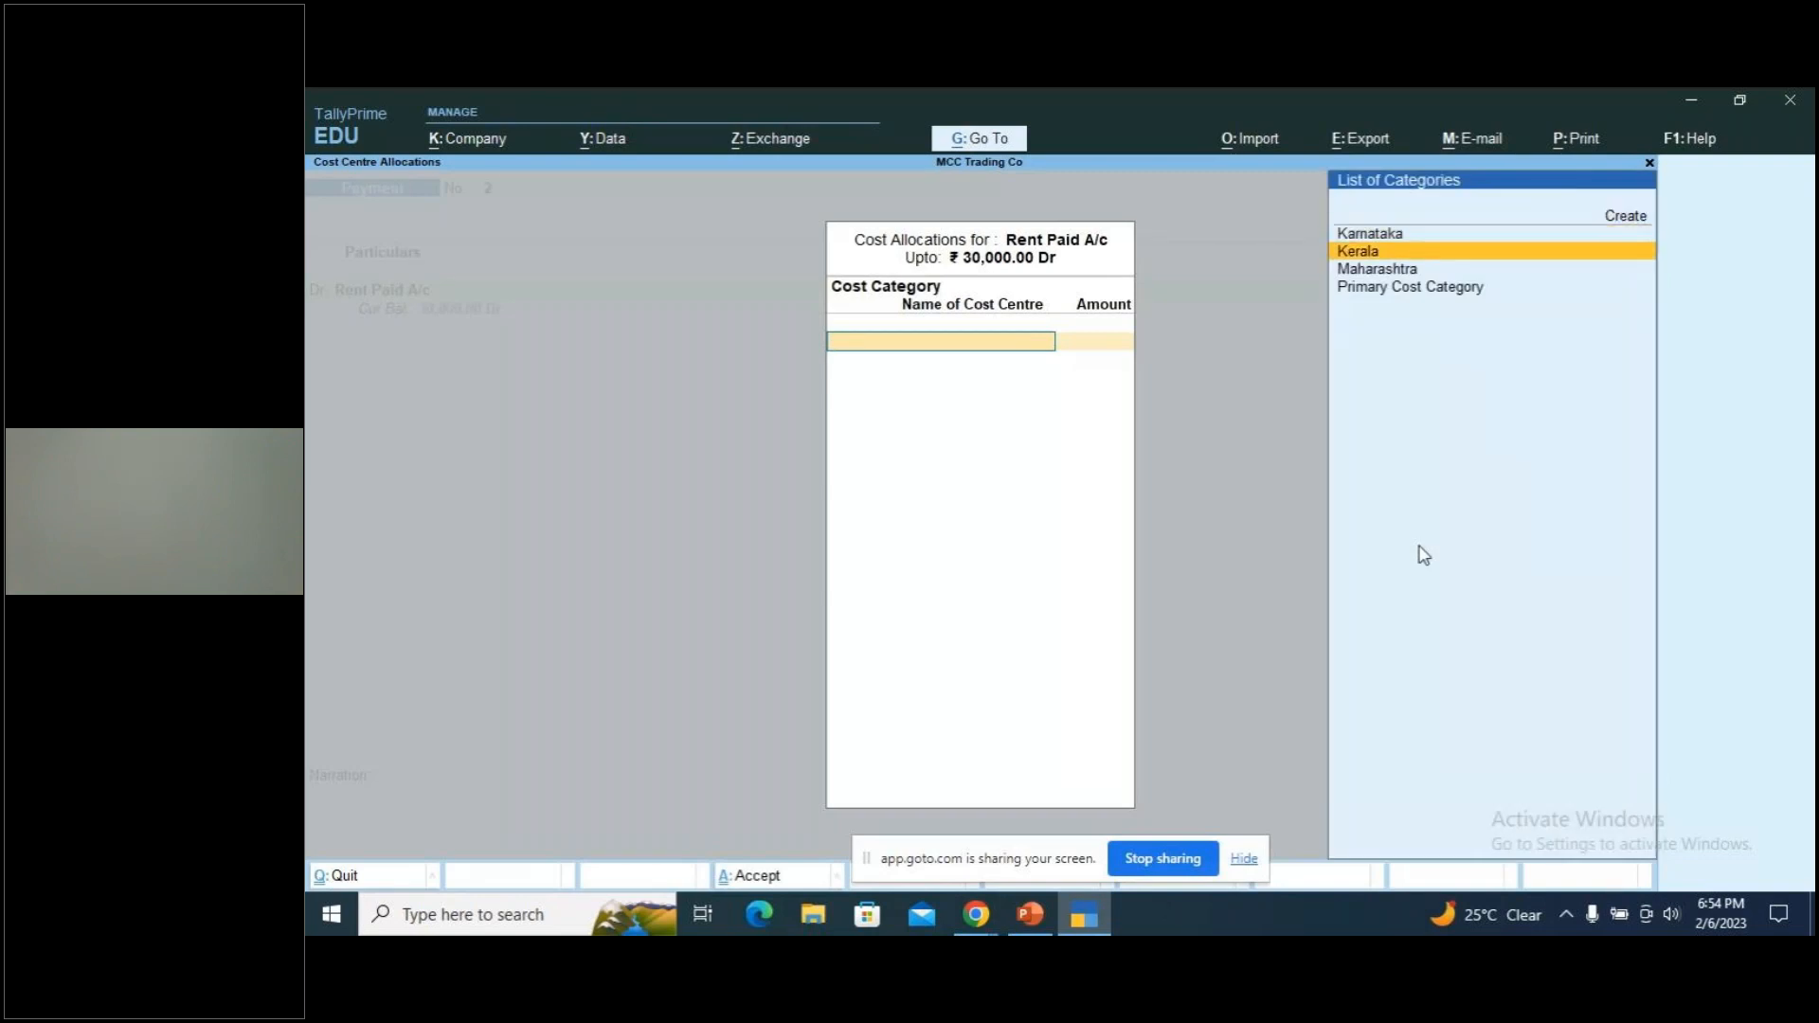
{"action": "key", "text": "Up"}
{"action": "key", "text": "Up"}
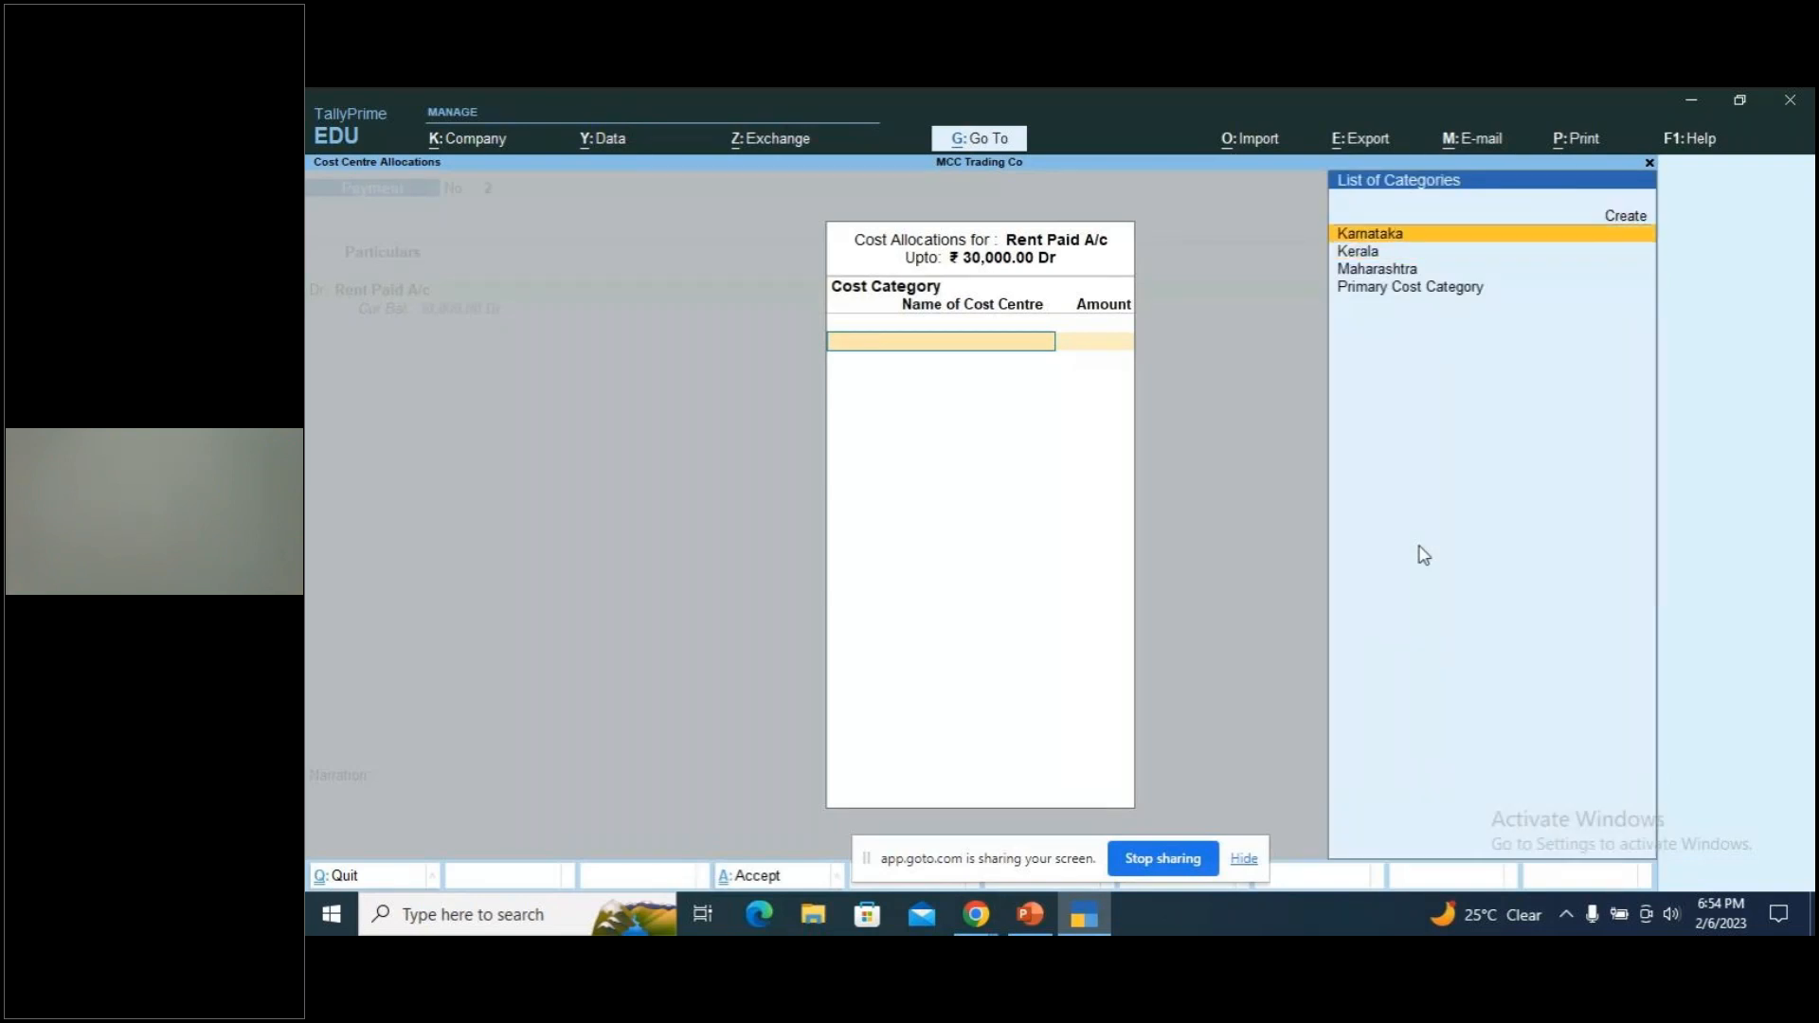
{"action": "key", "text": "Return"}
{"action": "type", "text": "Bangalore"}
{"action": "key", "text": "Return"}
{"action": "key", "text": "Return"}
{"action": "key", "text": "Return"}
{"action": "key", "text": "Return"}
{"action": "key", "text": "Return"}
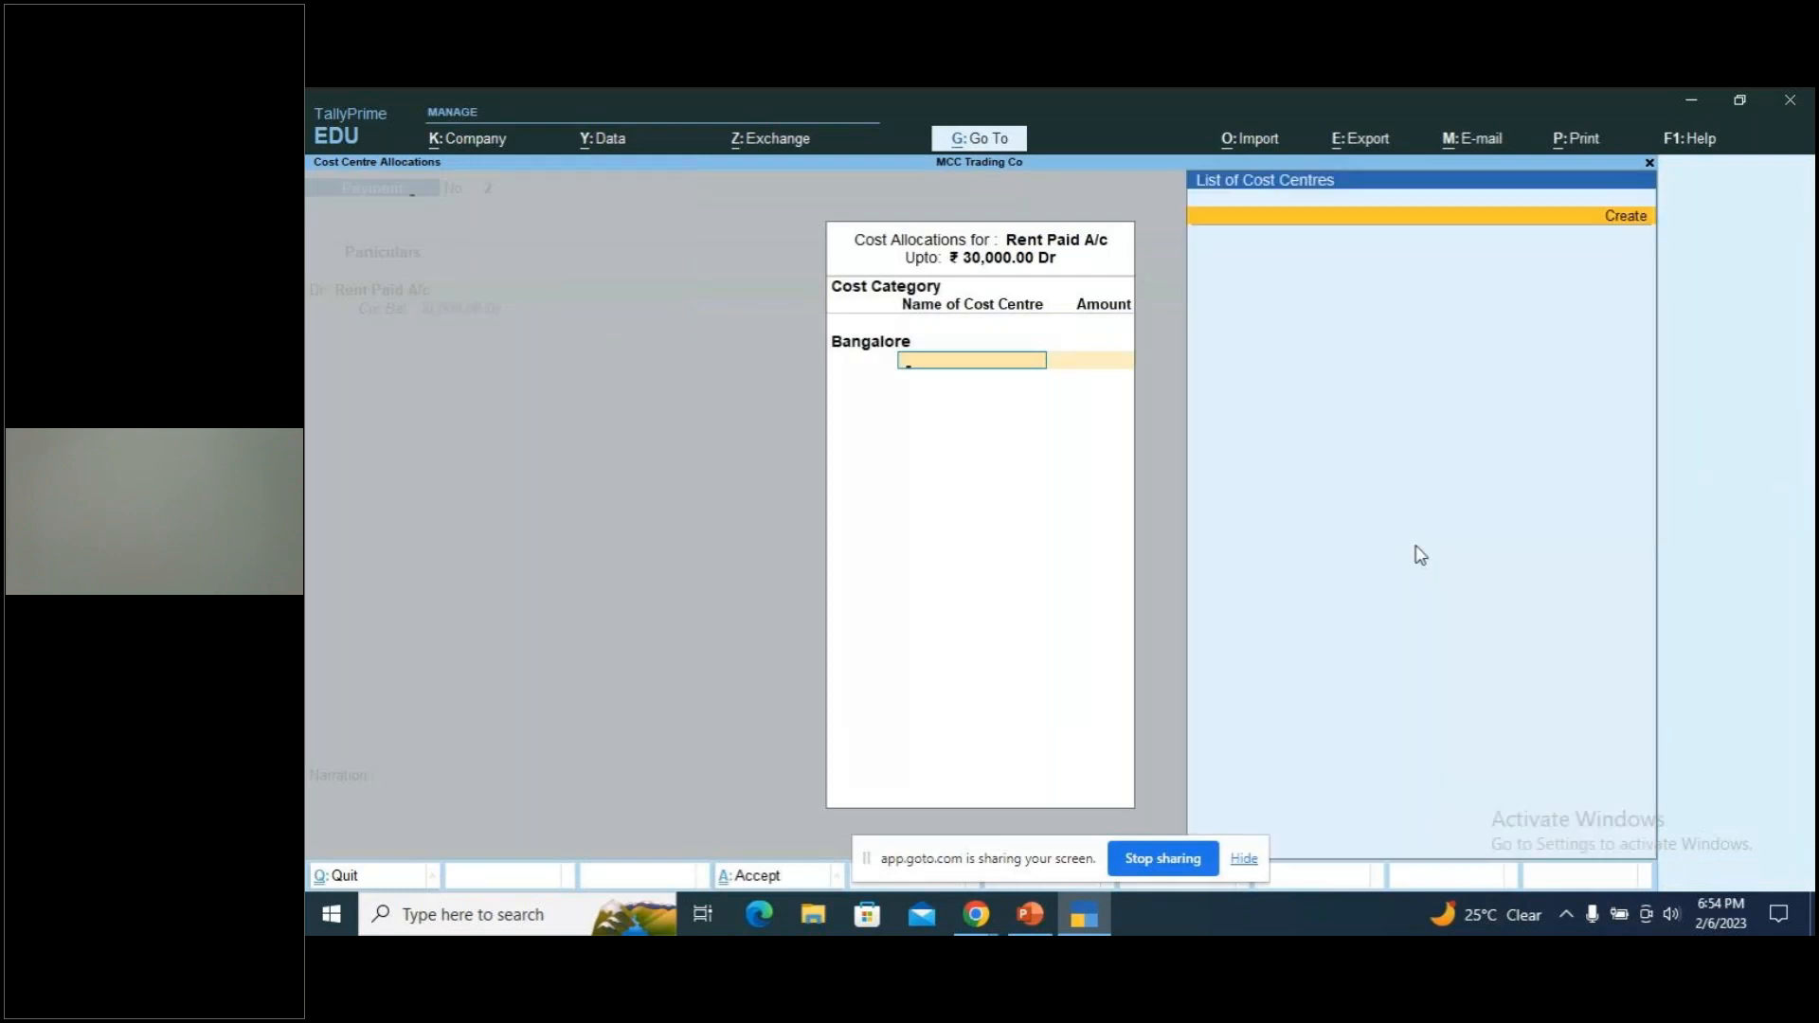
Create a cost centre named JP Nagar under the Bangalore category and allocate the 30,000 rent to it
{"action": "key", "text": "Return"}
{"action": "key", "text": "Down"}
{"action": "key", "text": "Down"}
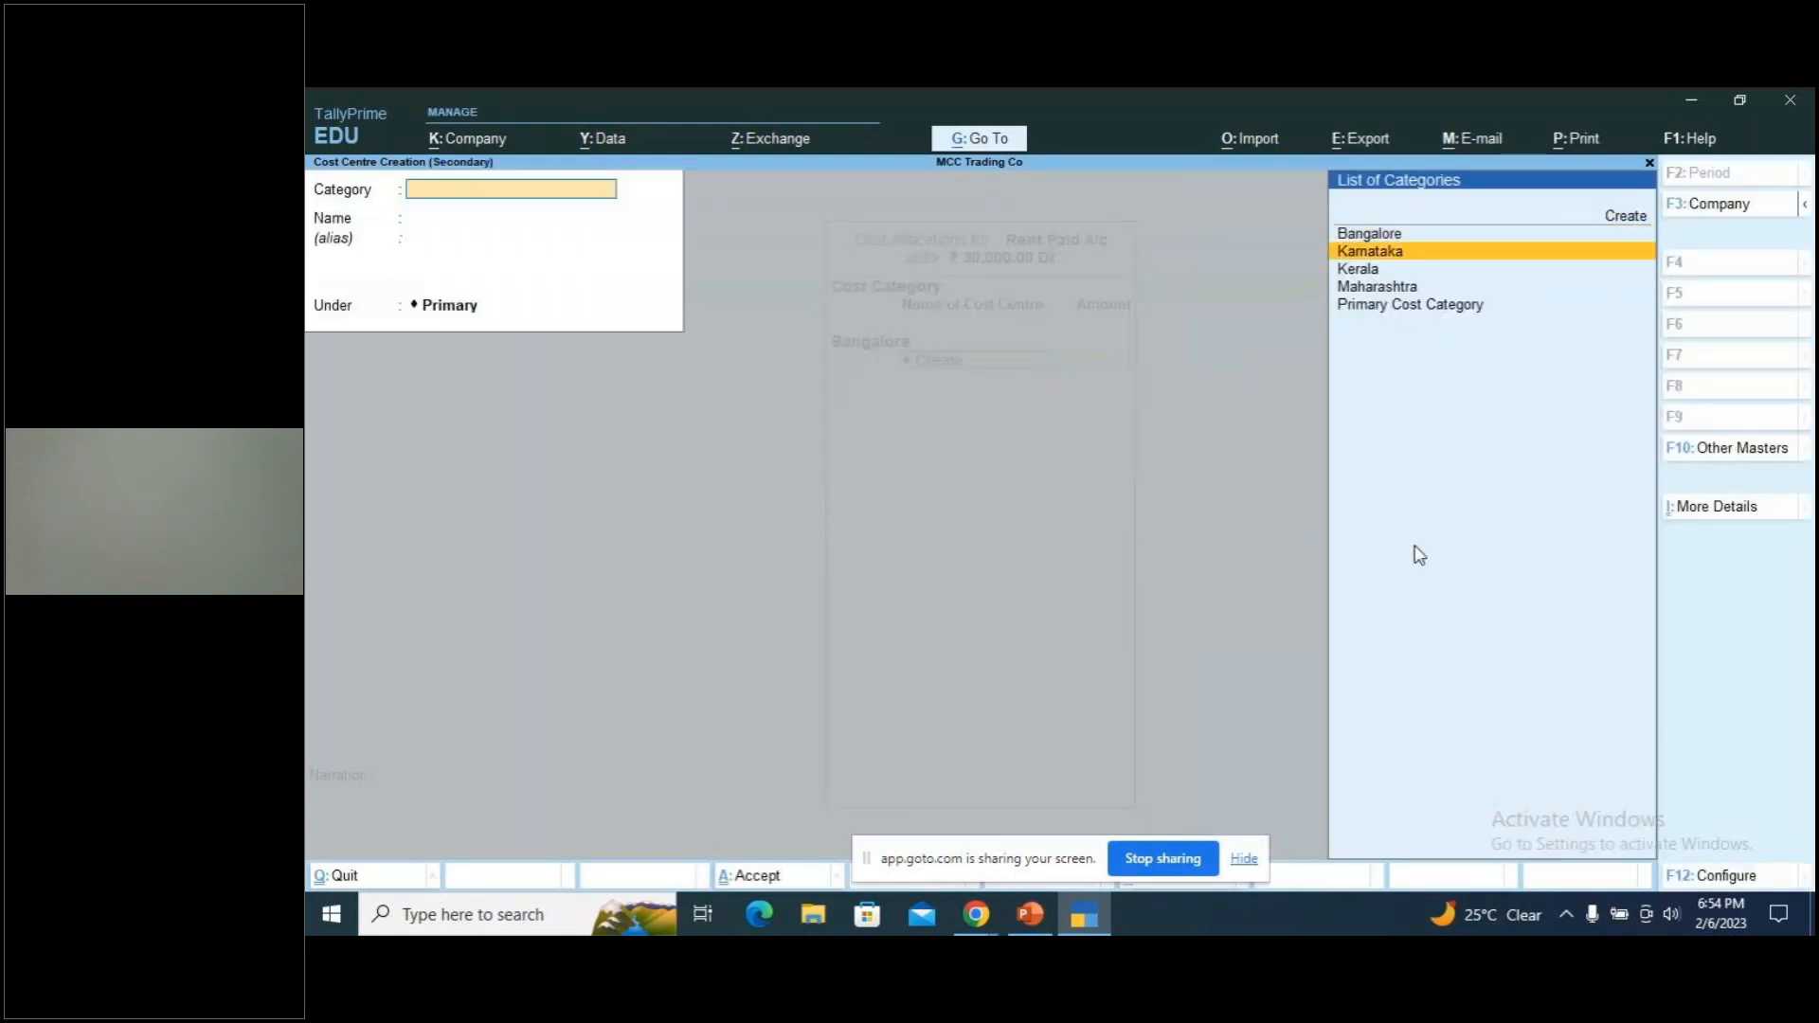
{"action": "key", "text": "Up"}
{"action": "key", "text": "Return"}
{"action": "type", "text": "JP Nagar"}
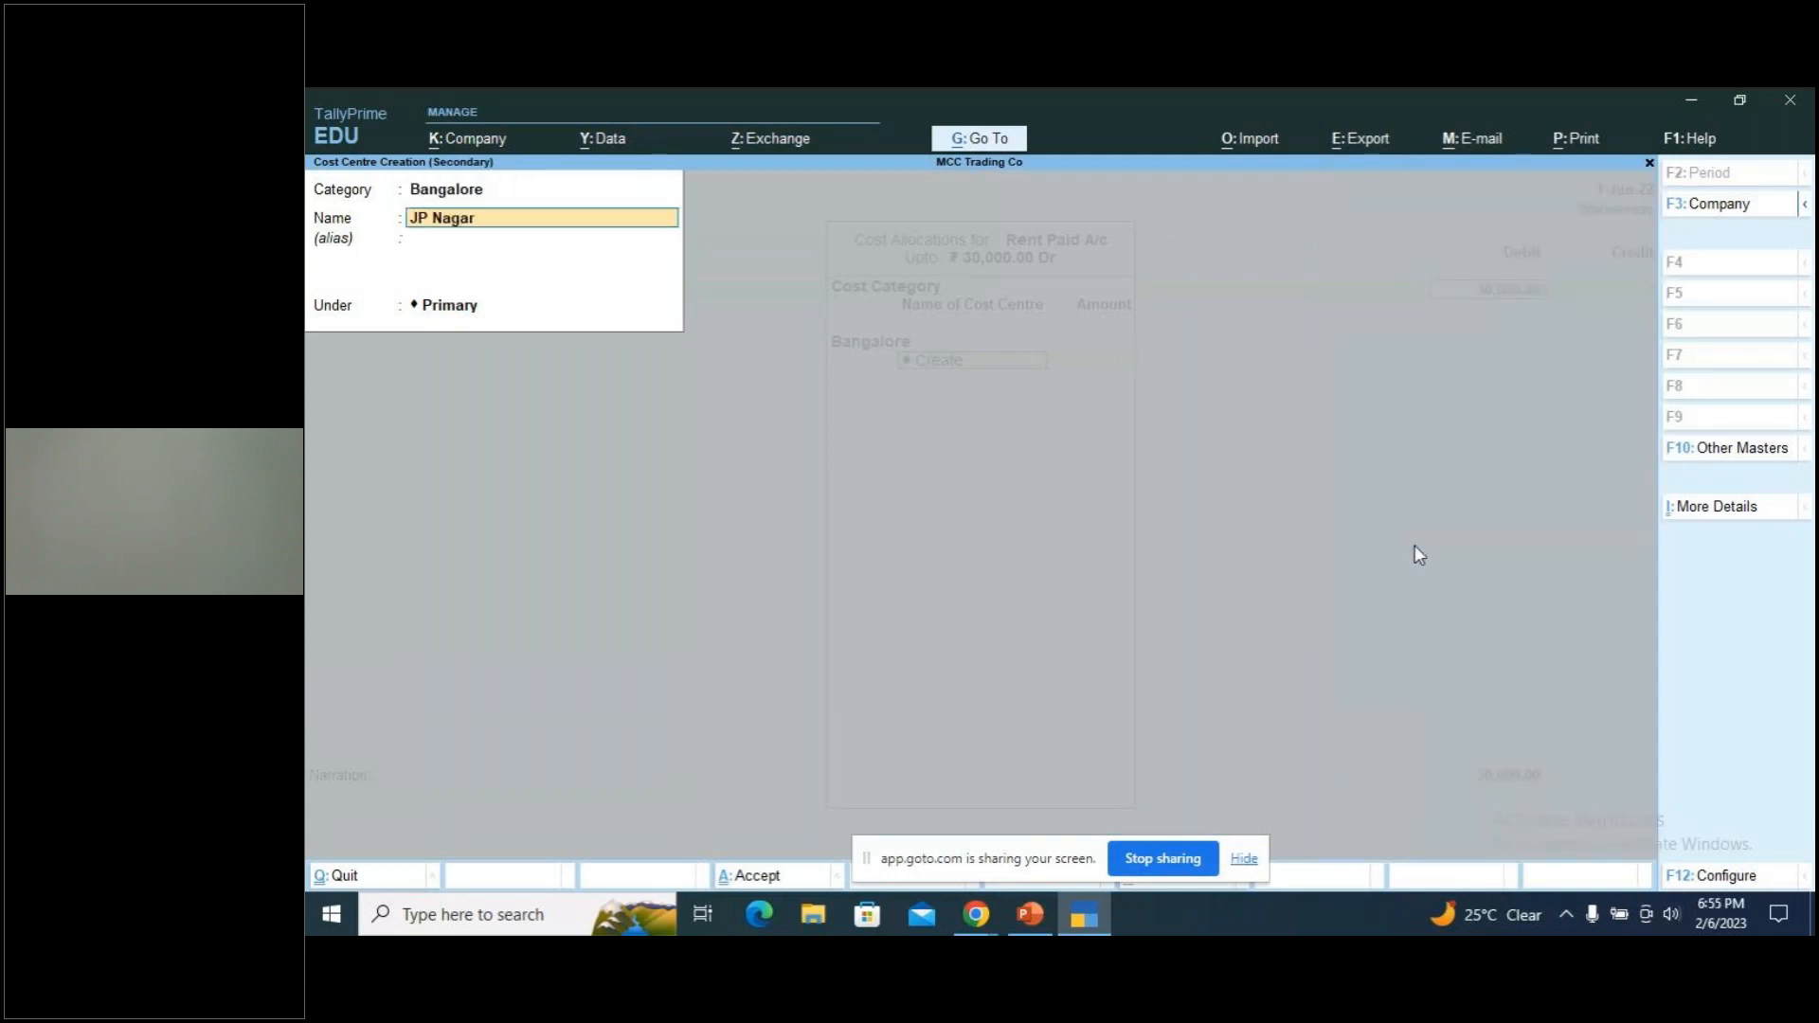
{"action": "key", "text": "Return"}
{"action": "key", "text": "Return"}
{"action": "key", "text": "Return"}
{"action": "key", "text": "Return"}
{"action": "key", "text": "Return"}
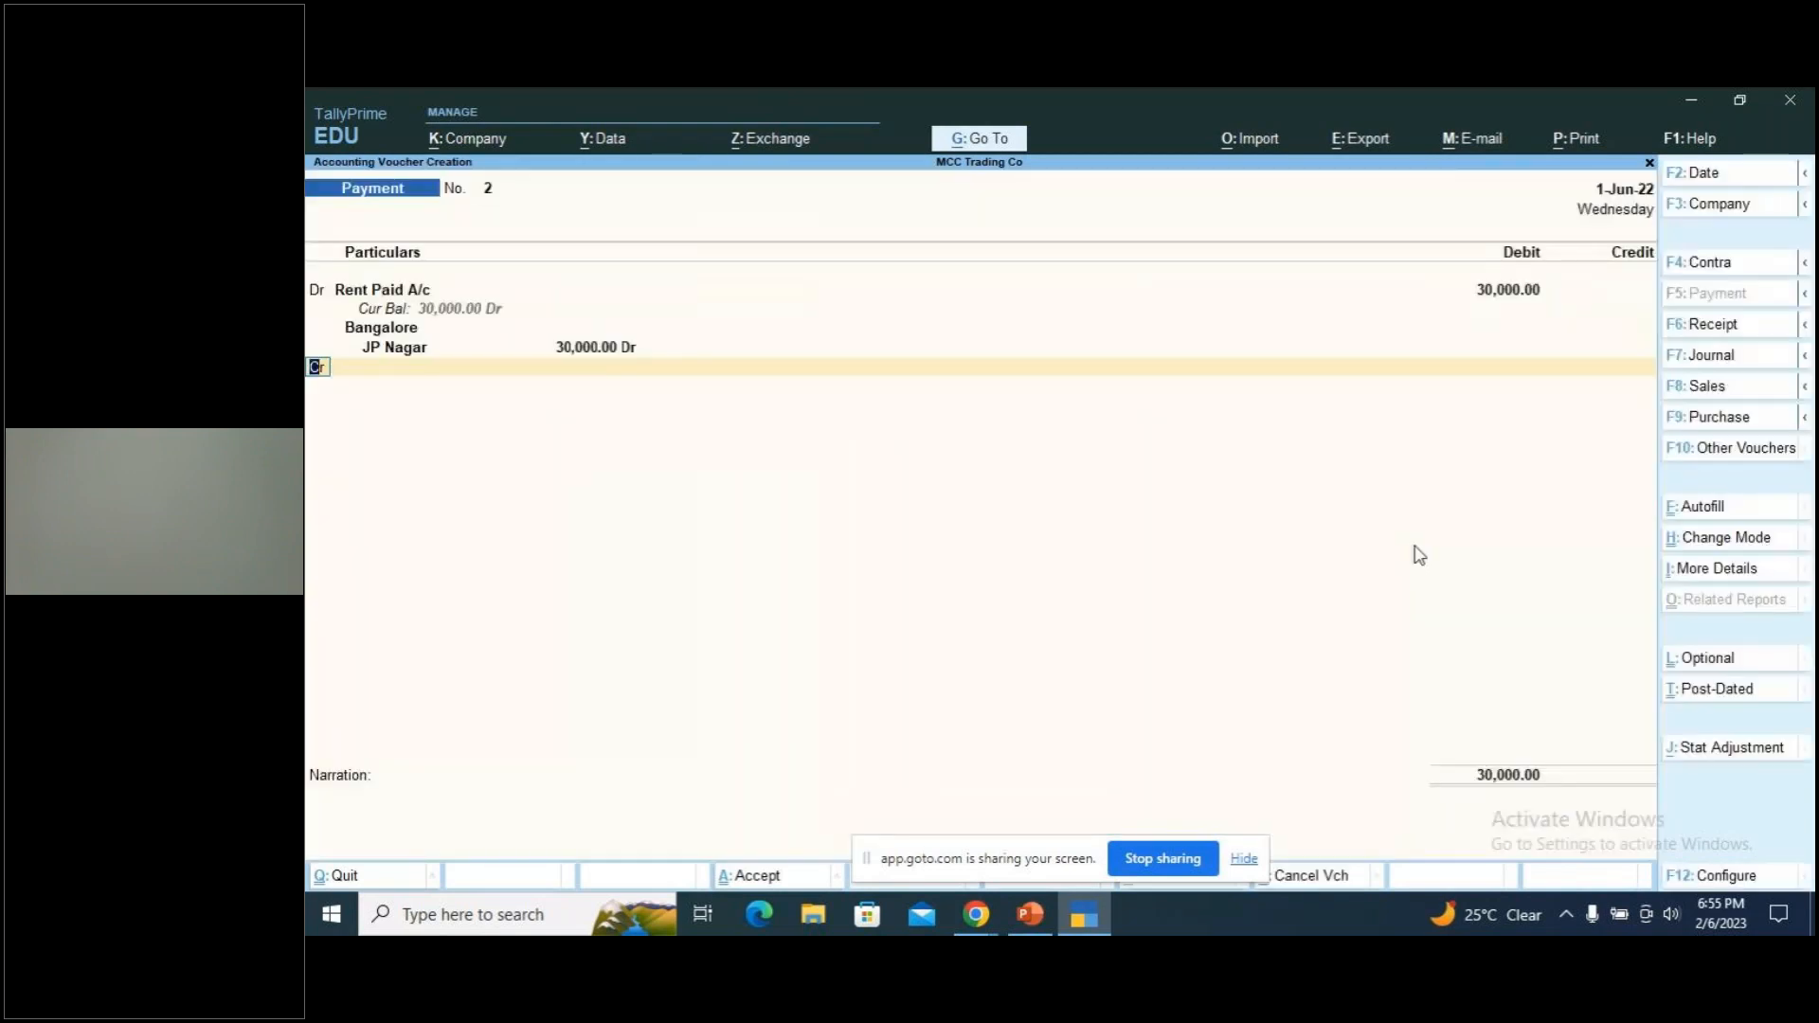
Add a second debit line and create the ledger Commission Paid A/c for it under Indirect Expenses
{"action": "type", "text": "d"}
{"action": "key", "text": "Return"}
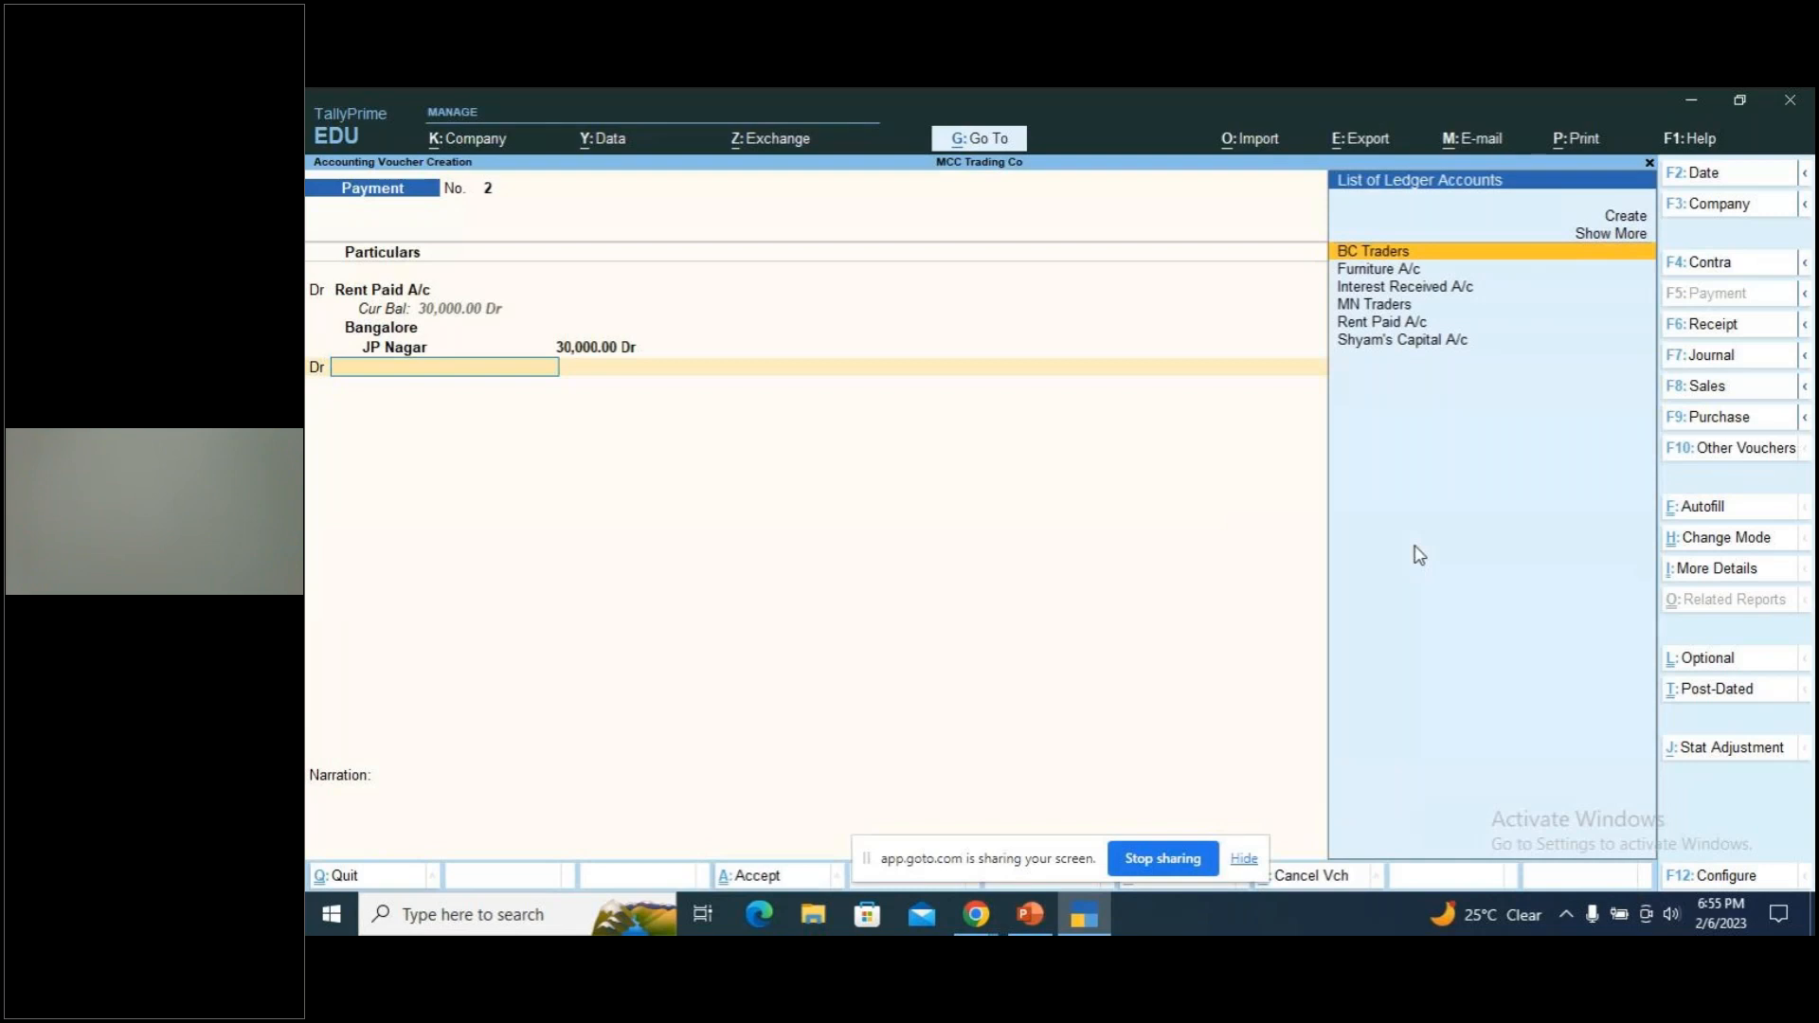
{"action": "key", "text": "alt"}
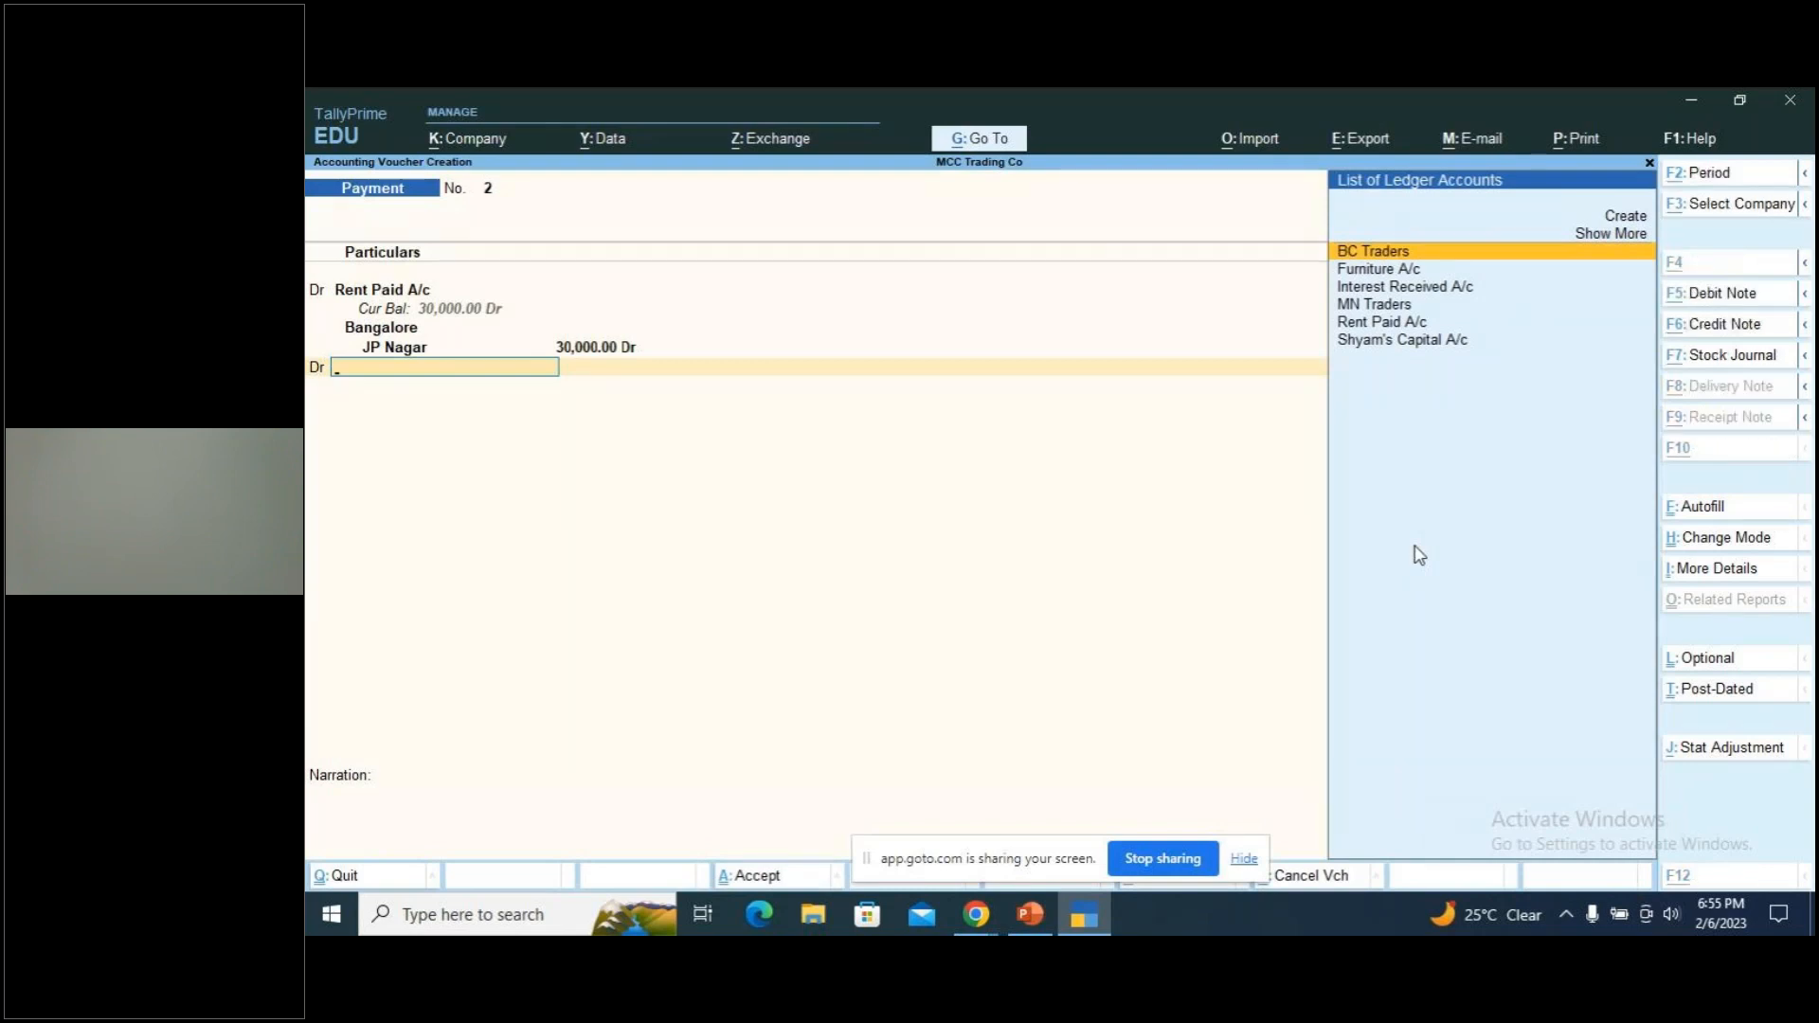
{"action": "key", "text": "alt+c"}
{"action": "type", "text": "Commiss"}
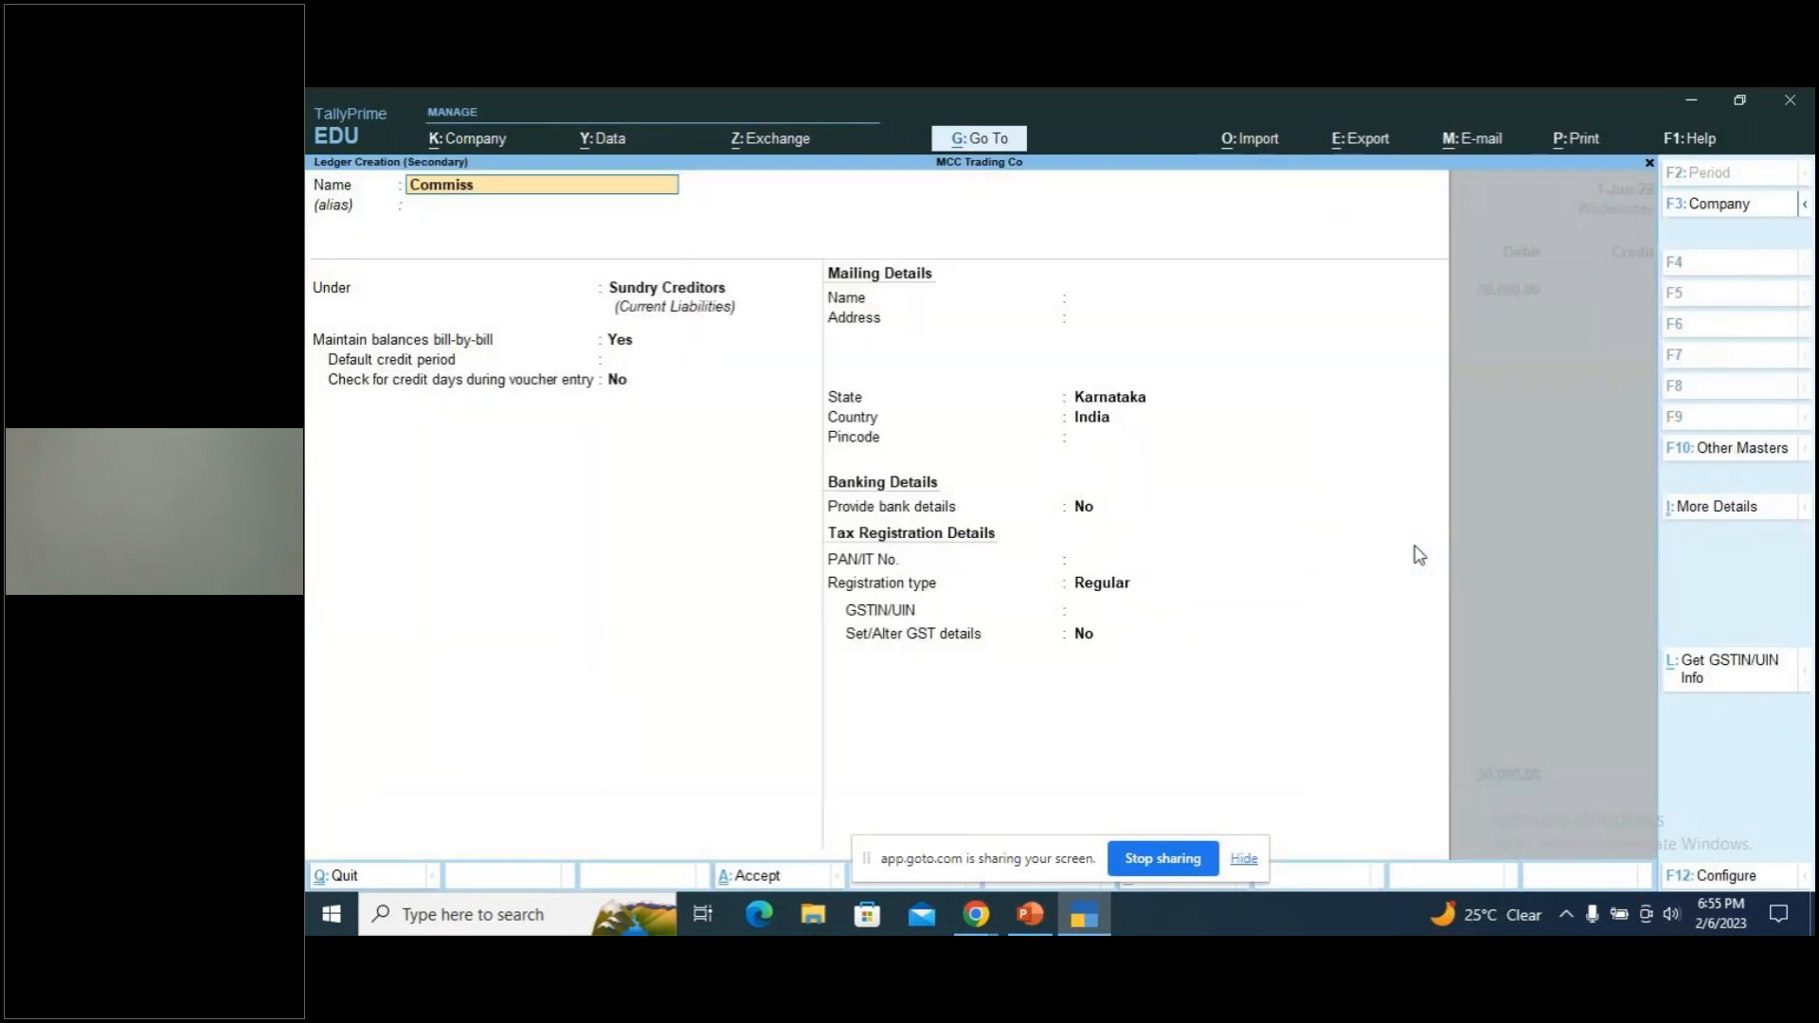
{"action": "type", "text": "ion Paid a/c"}
{"action": "key", "text": "Return"}
{"action": "key", "text": "Return"}
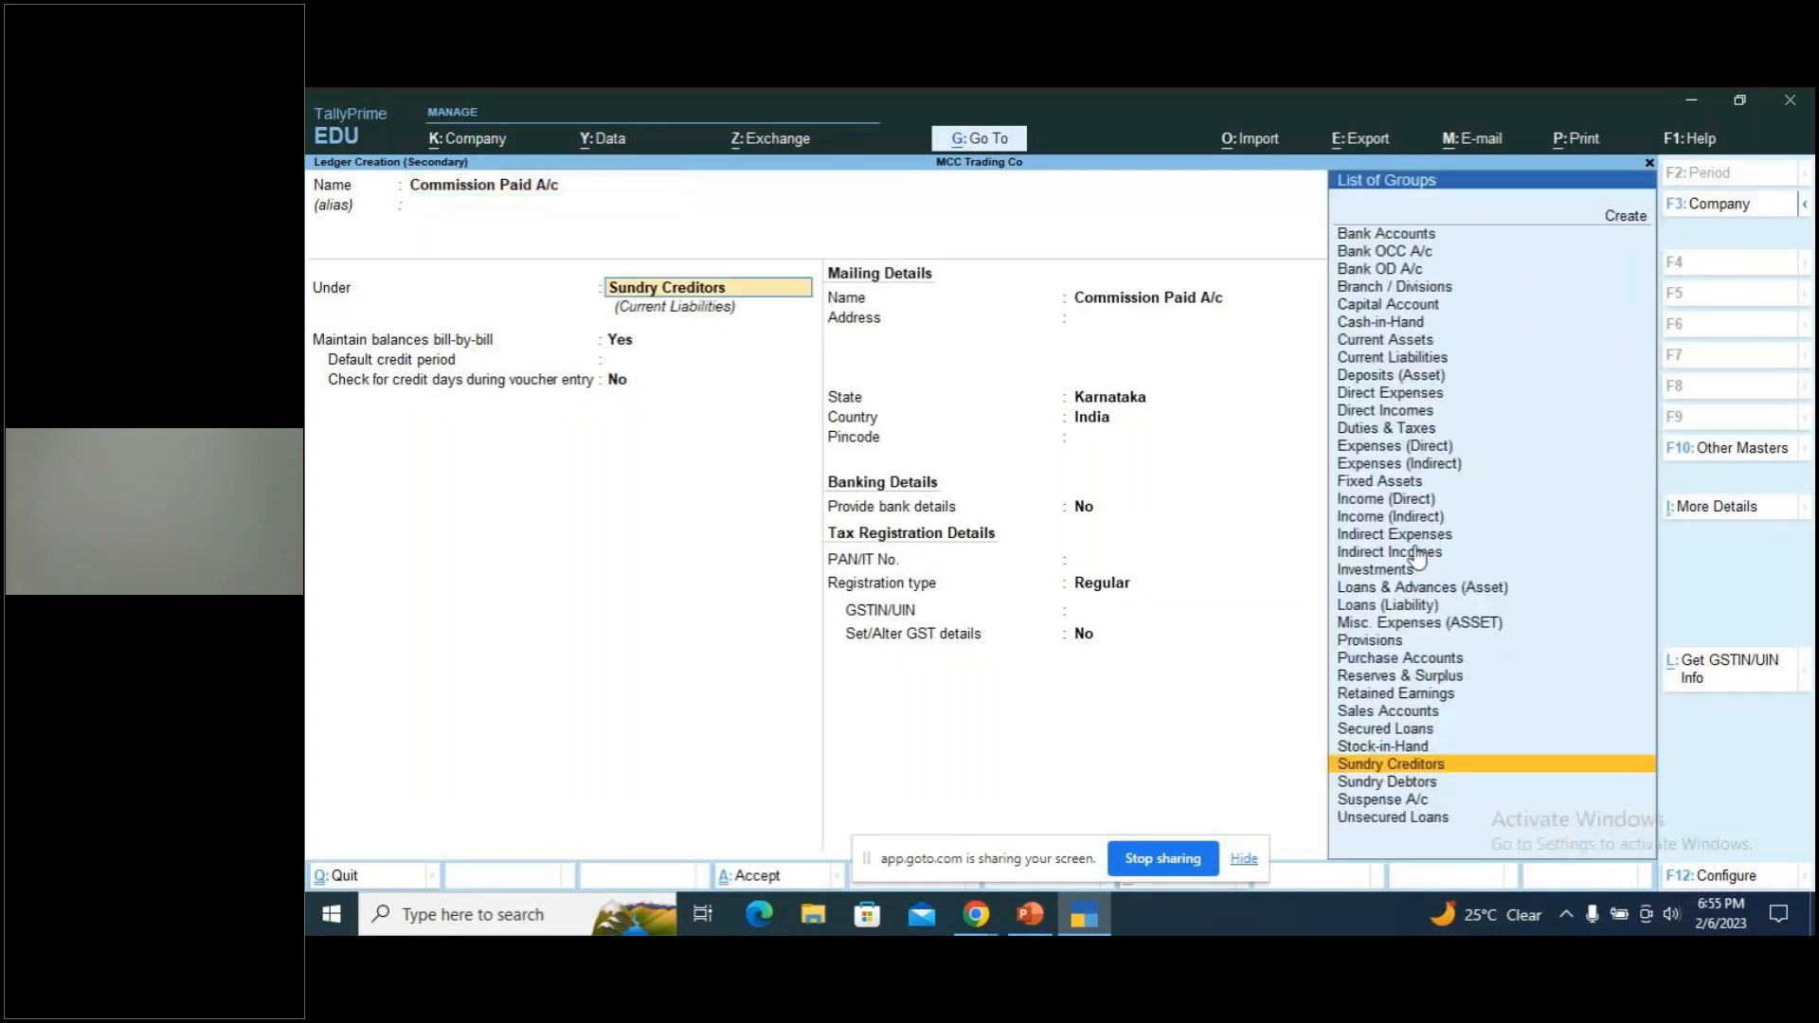
{"action": "type", "text": "Ind"}
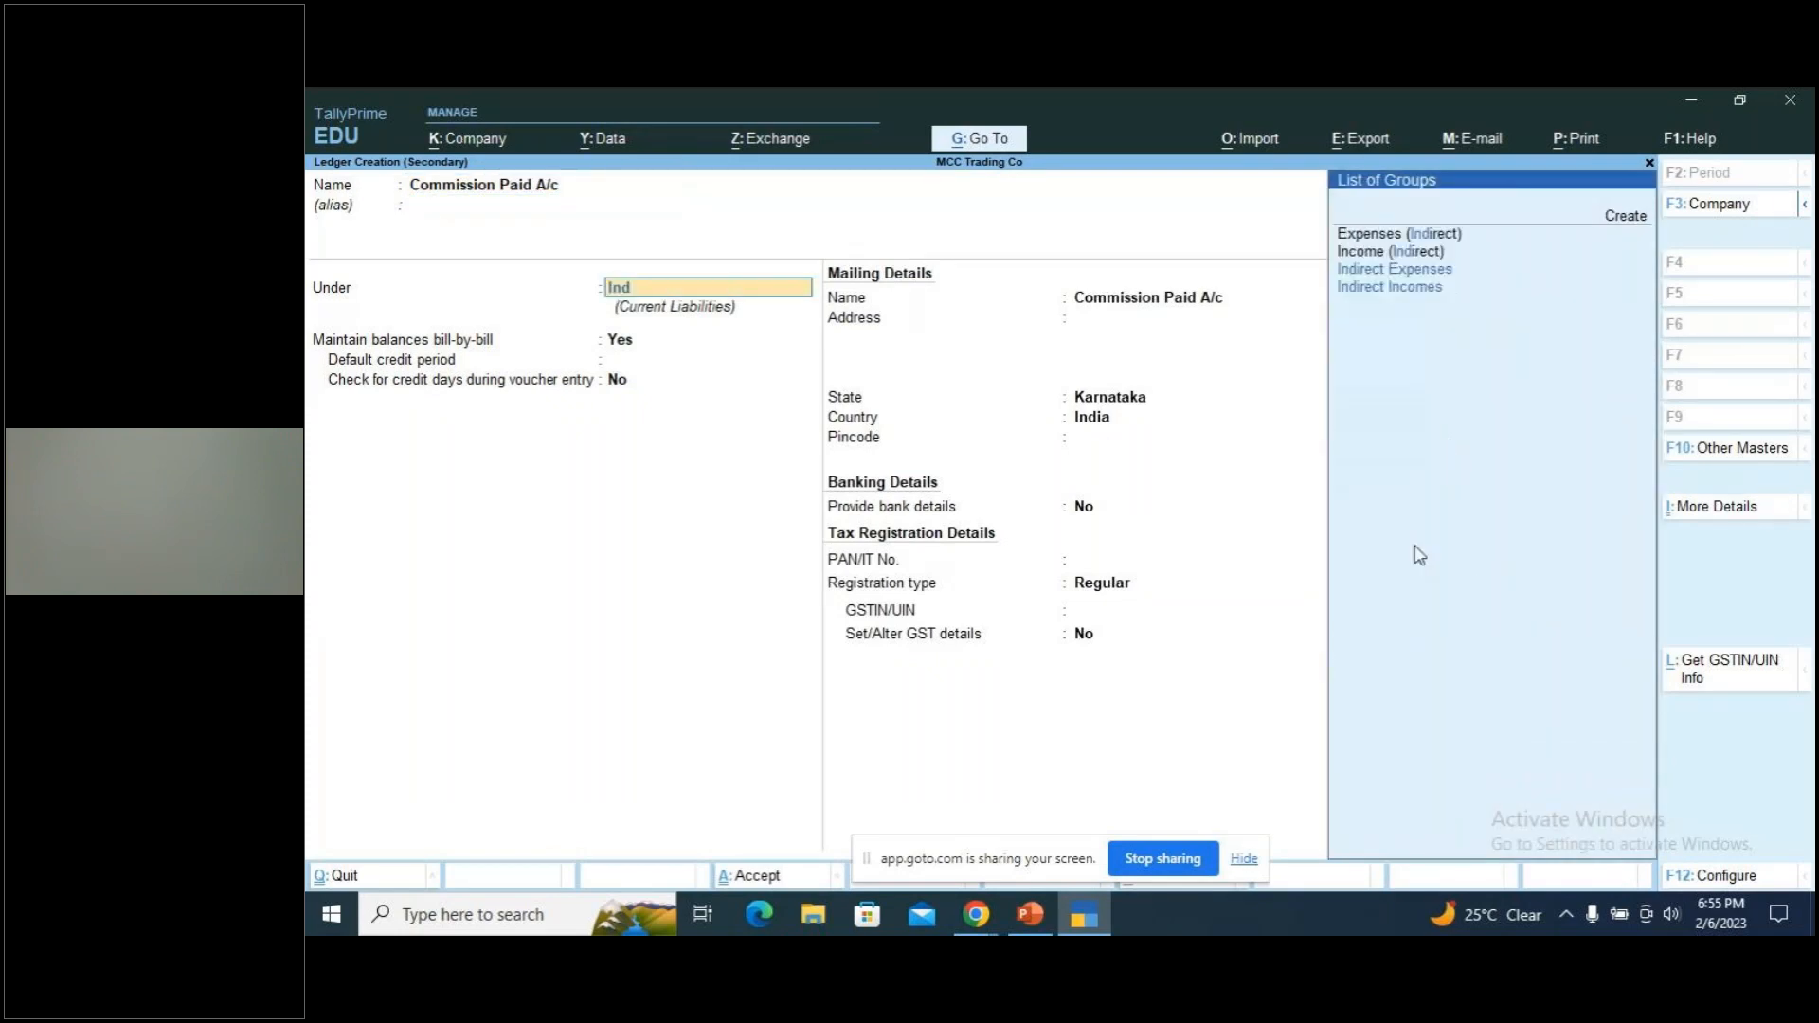
{"action": "key", "text": "Return"}
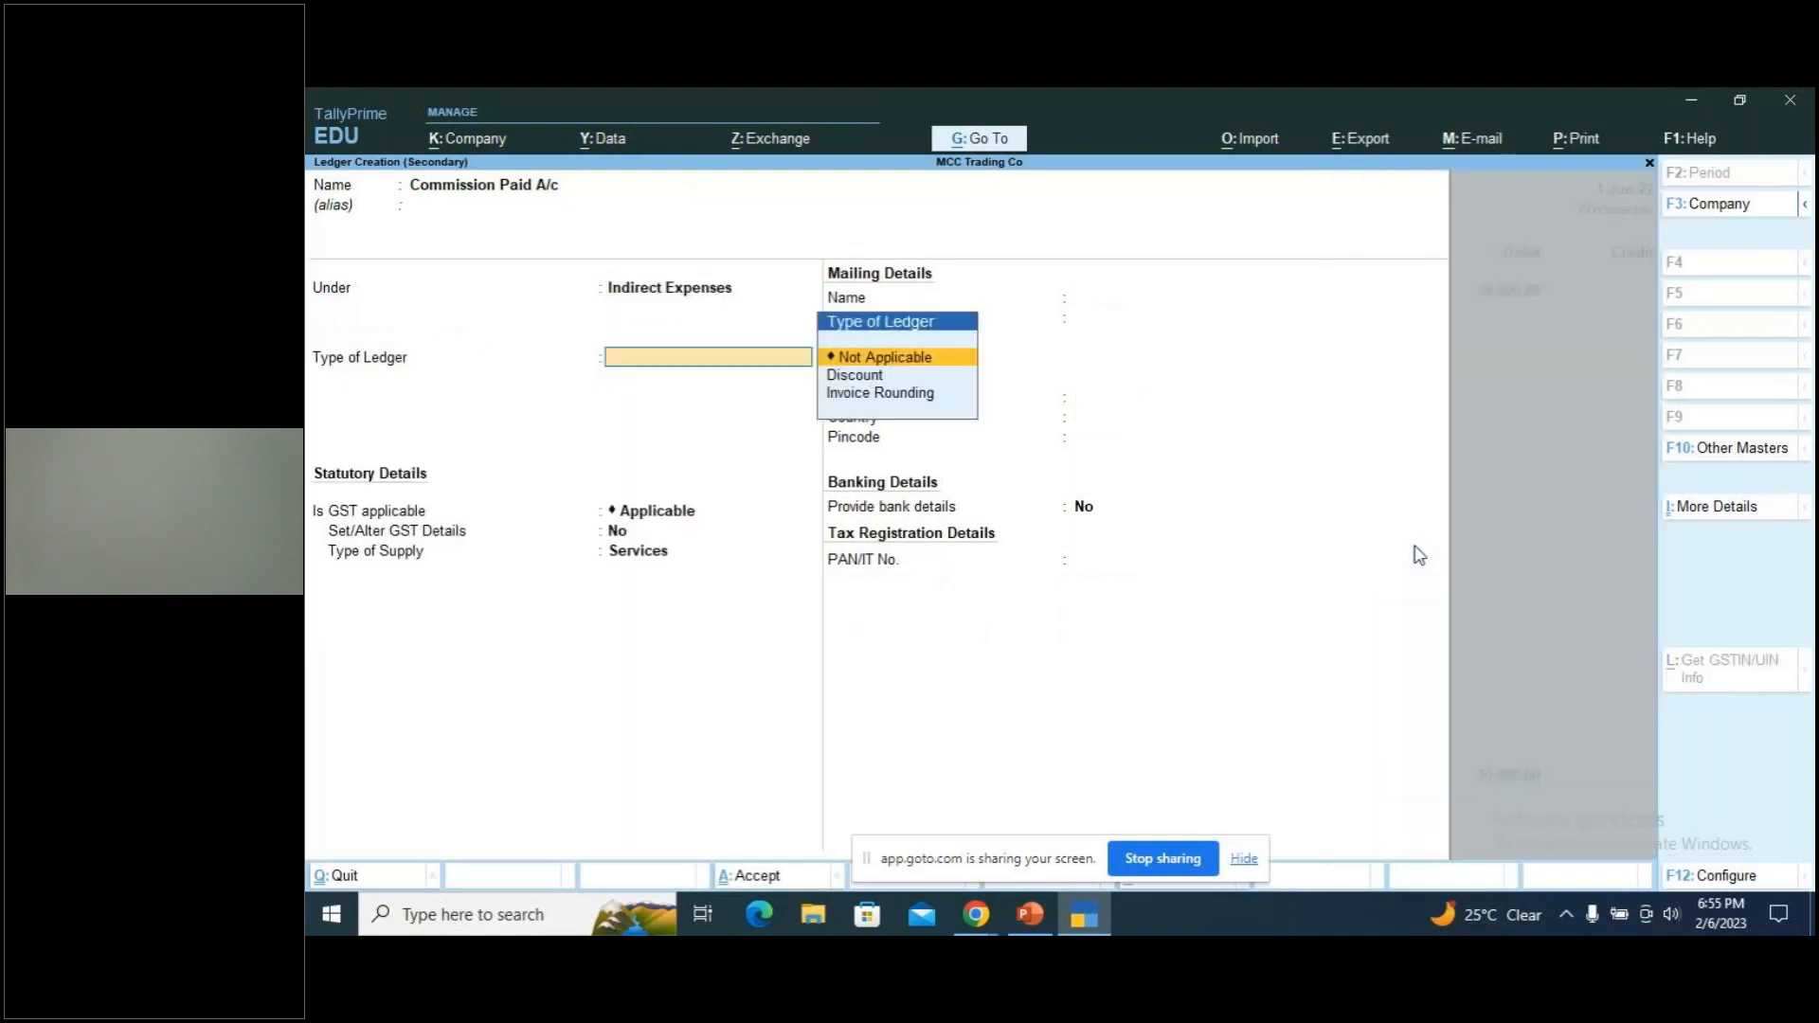
{"action": "key", "text": "ctrl+a"}
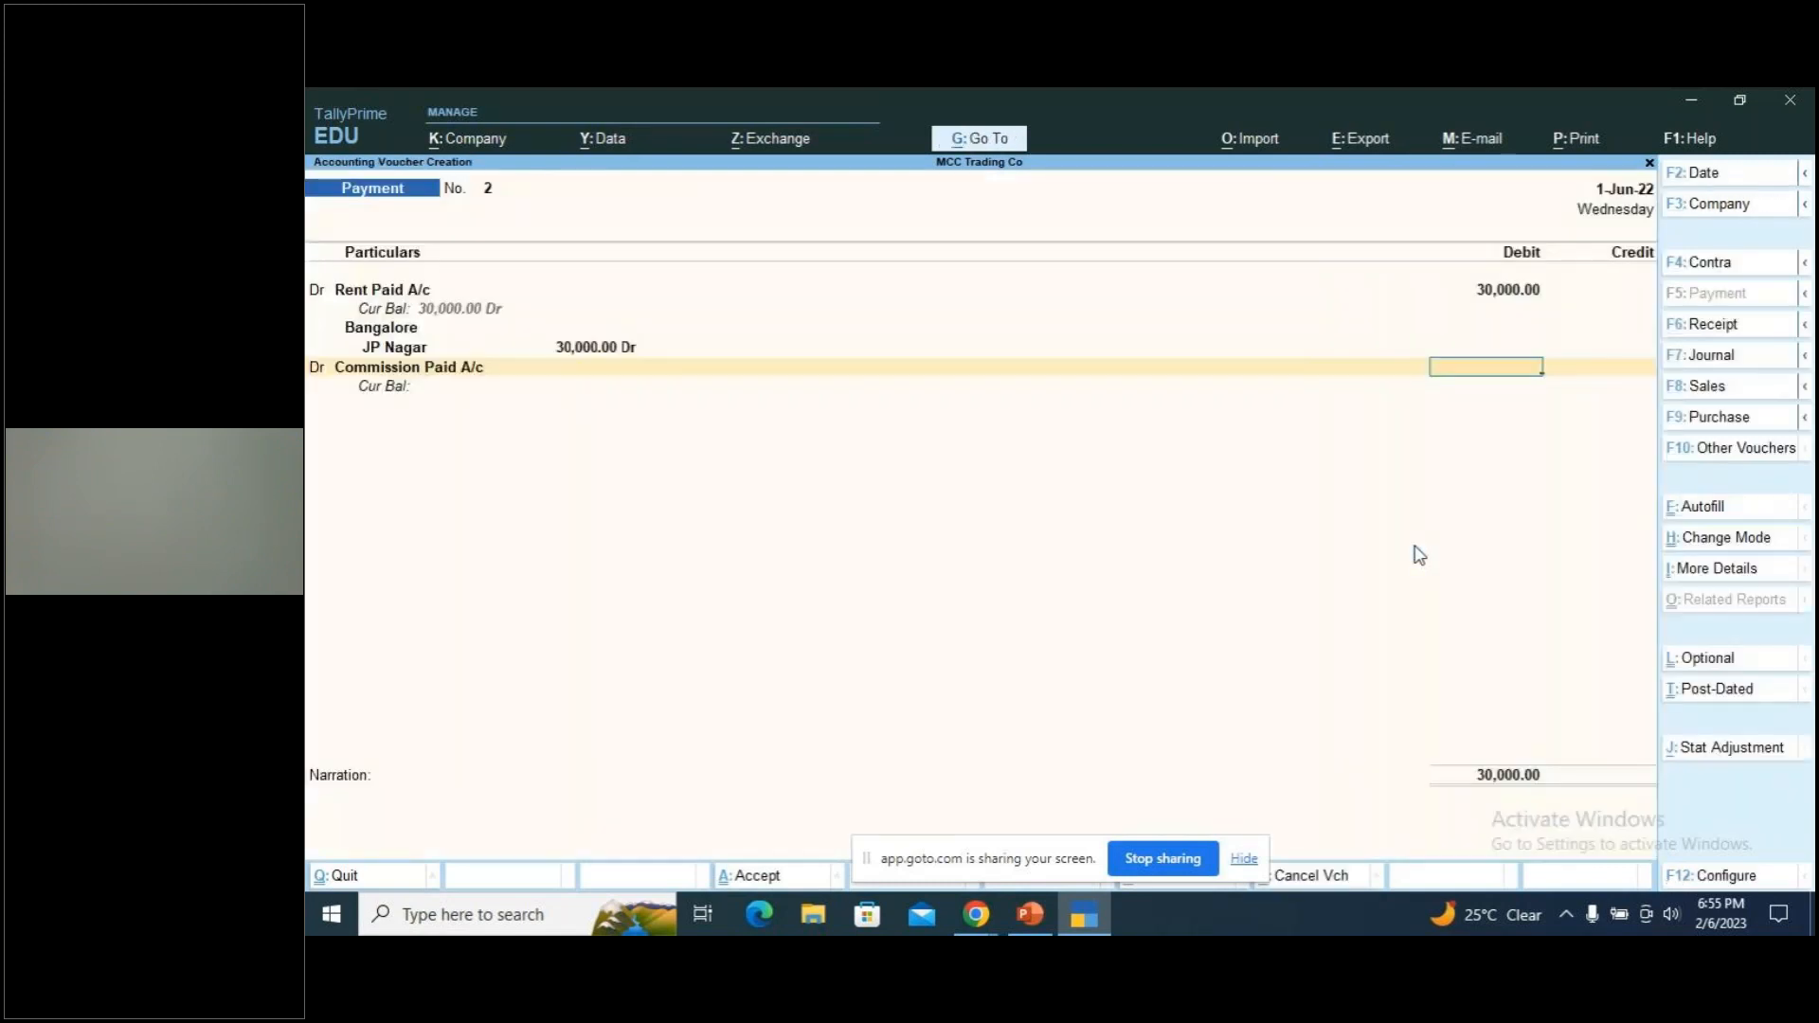
Check the commission exercise in PowerPoint, return to TallyPrime and enter a 2,000 debit for Commission Paid A/c
{"action": "key", "text": "alt+Tab"}
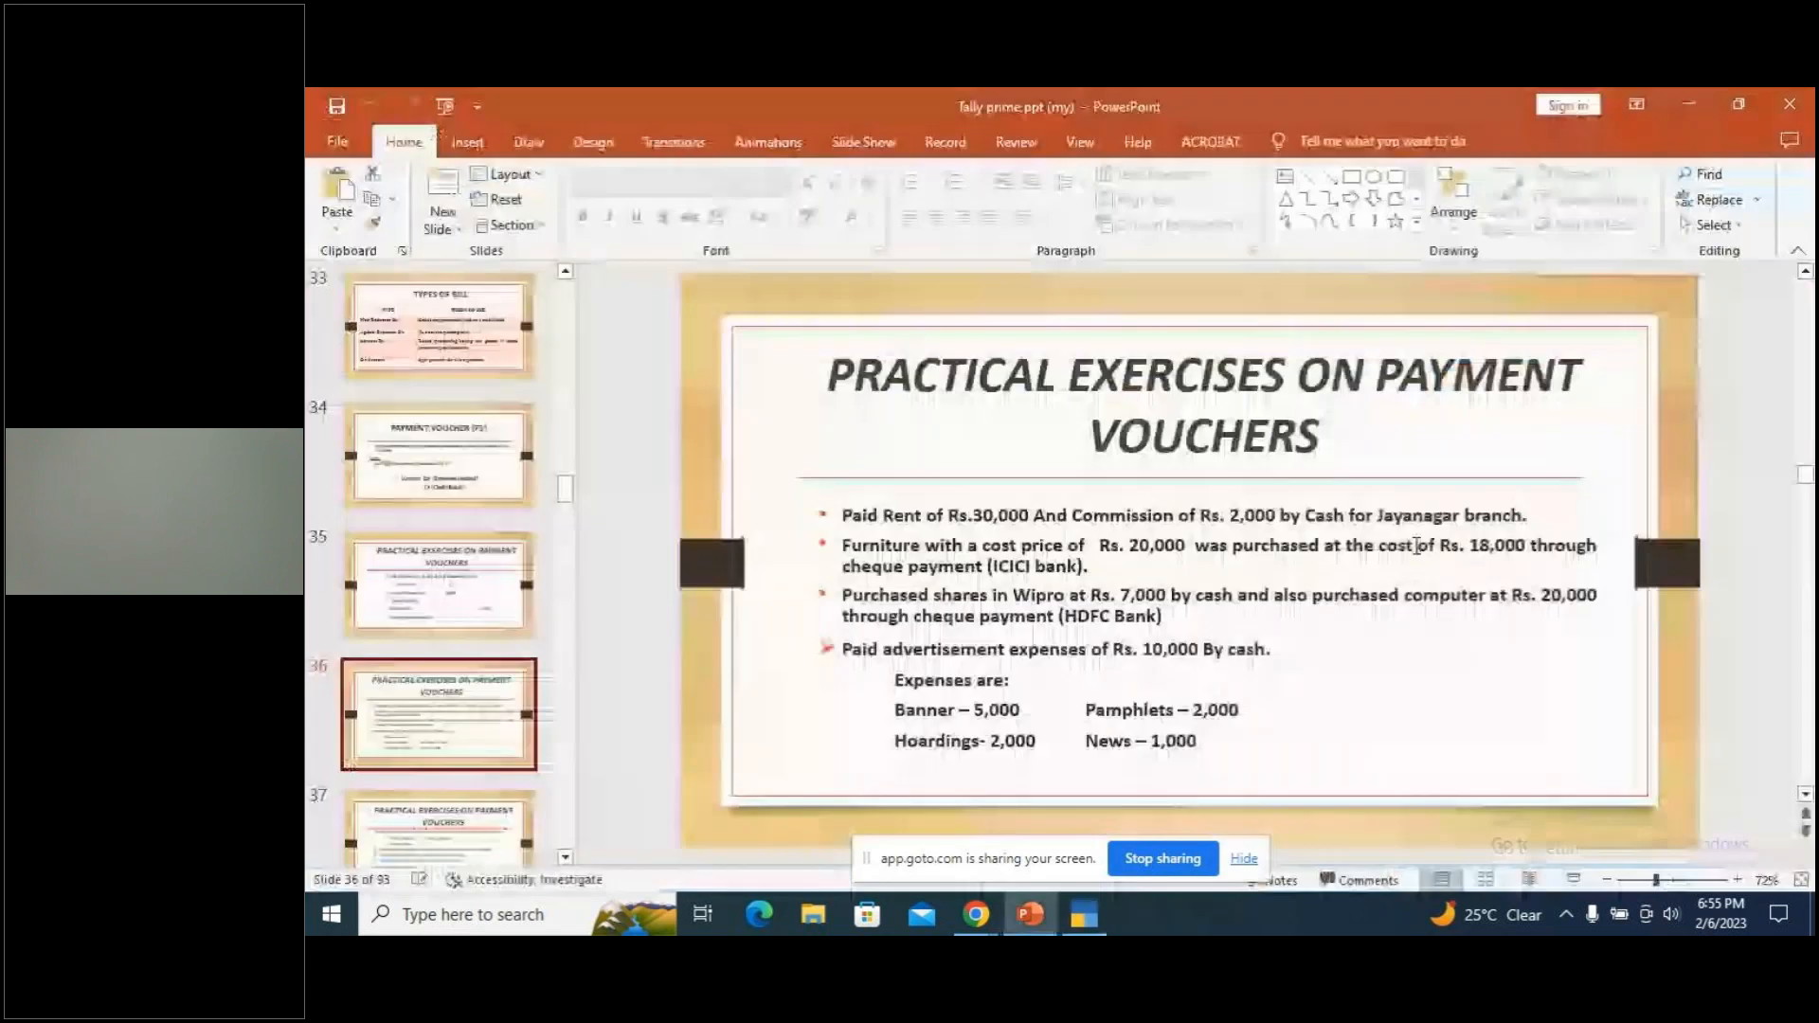
{"action": "key", "text": "alt+Tab"}
{"action": "type", "text": "2000"}
{"action": "key", "text": "Return"}
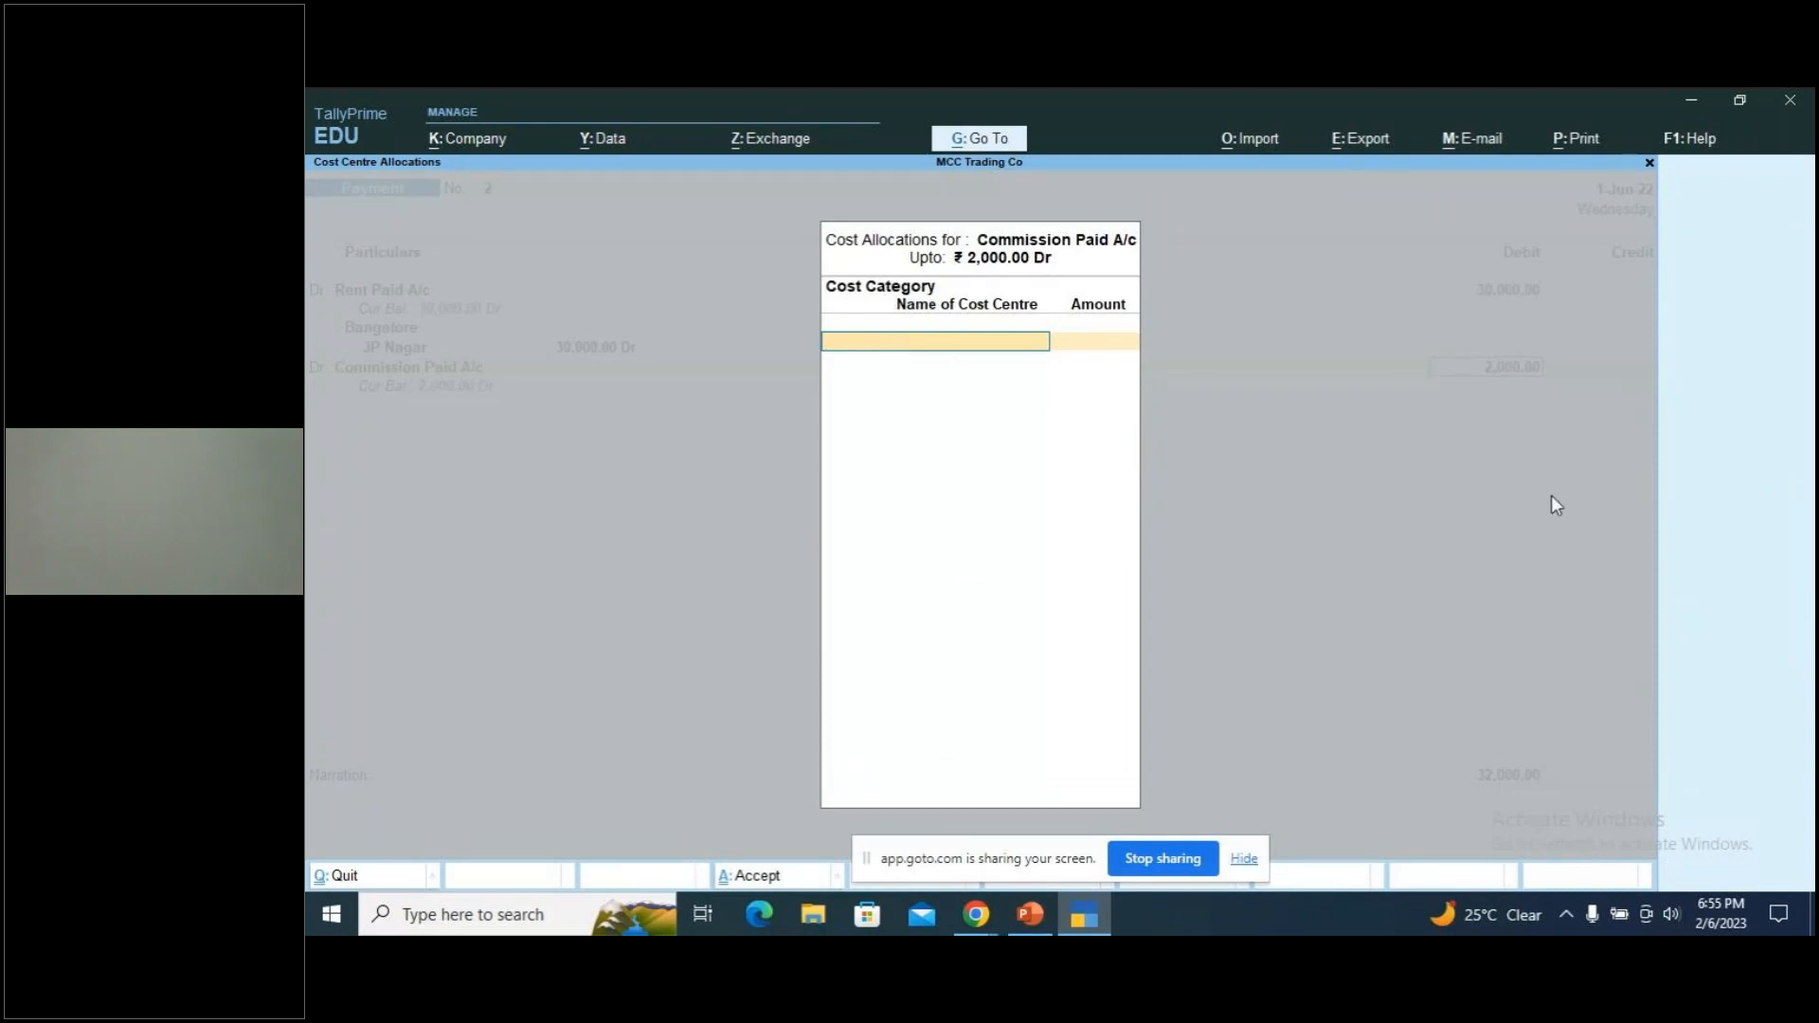
Leave the cost allocation and alter the Commission Paid A/c ledger so that cost centres are not applicable
{"action": "key", "text": "Escape"}
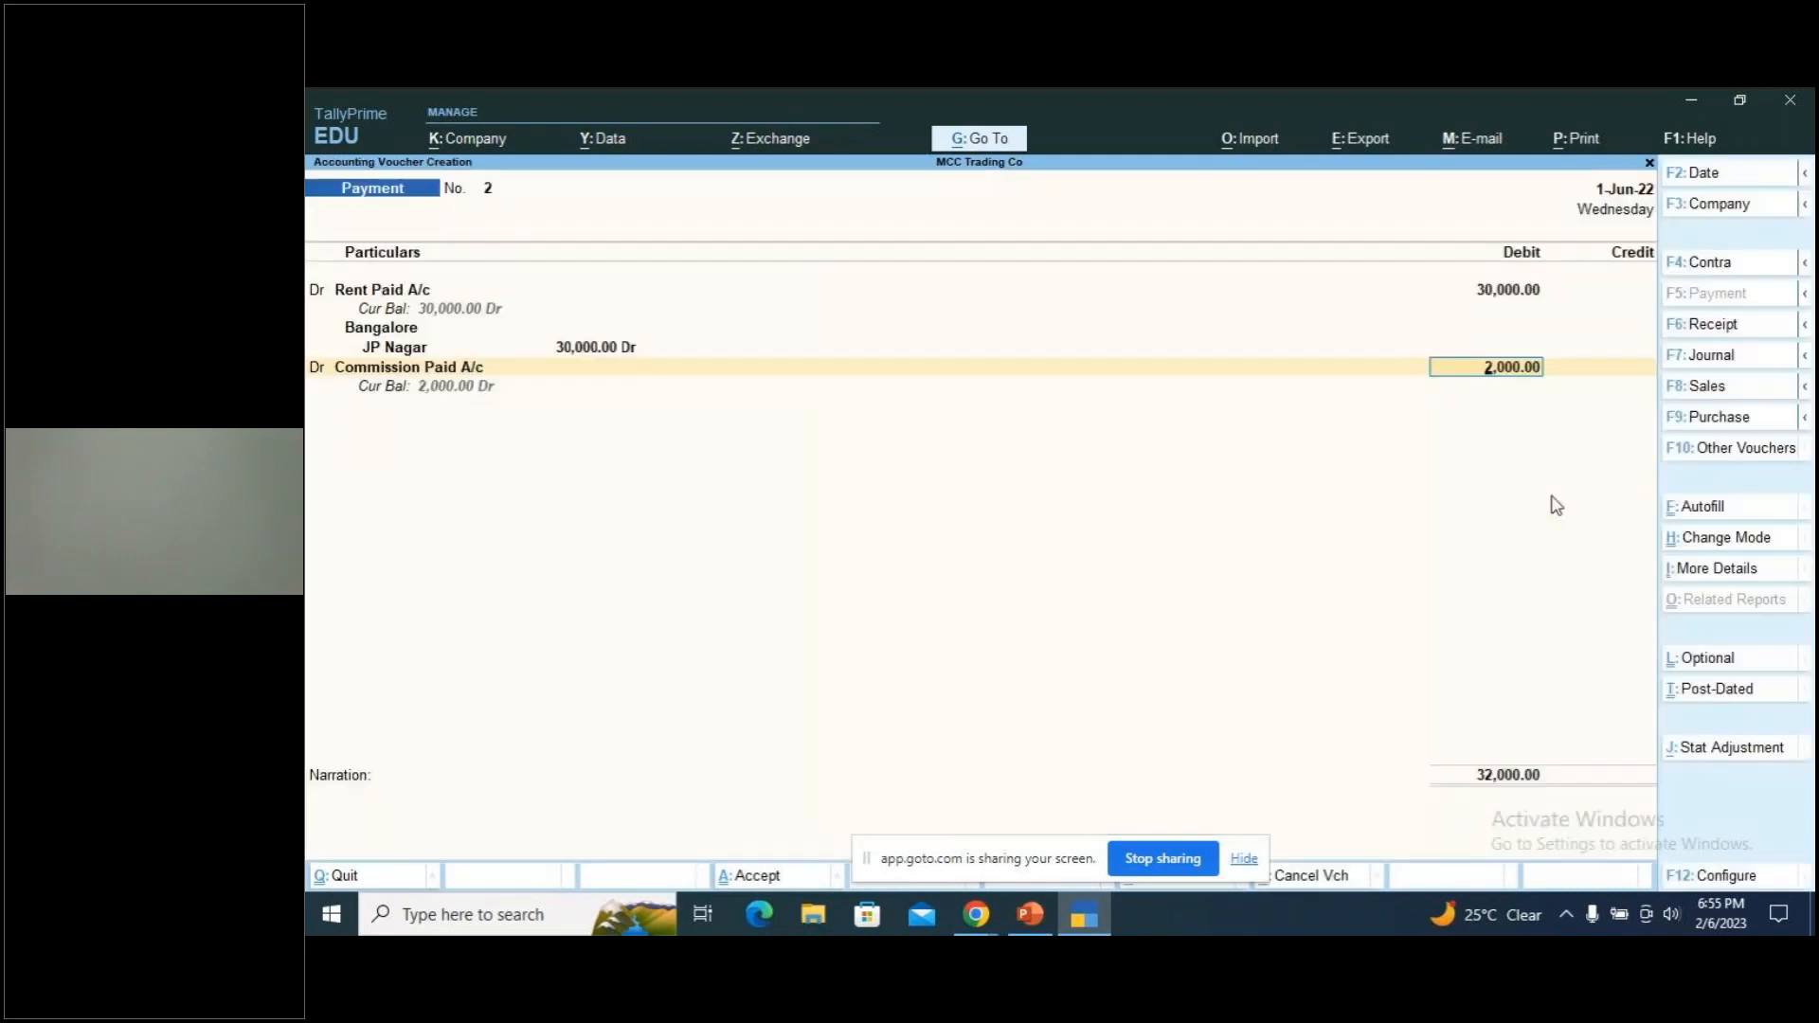
{"action": "key", "text": "BackSpace"}
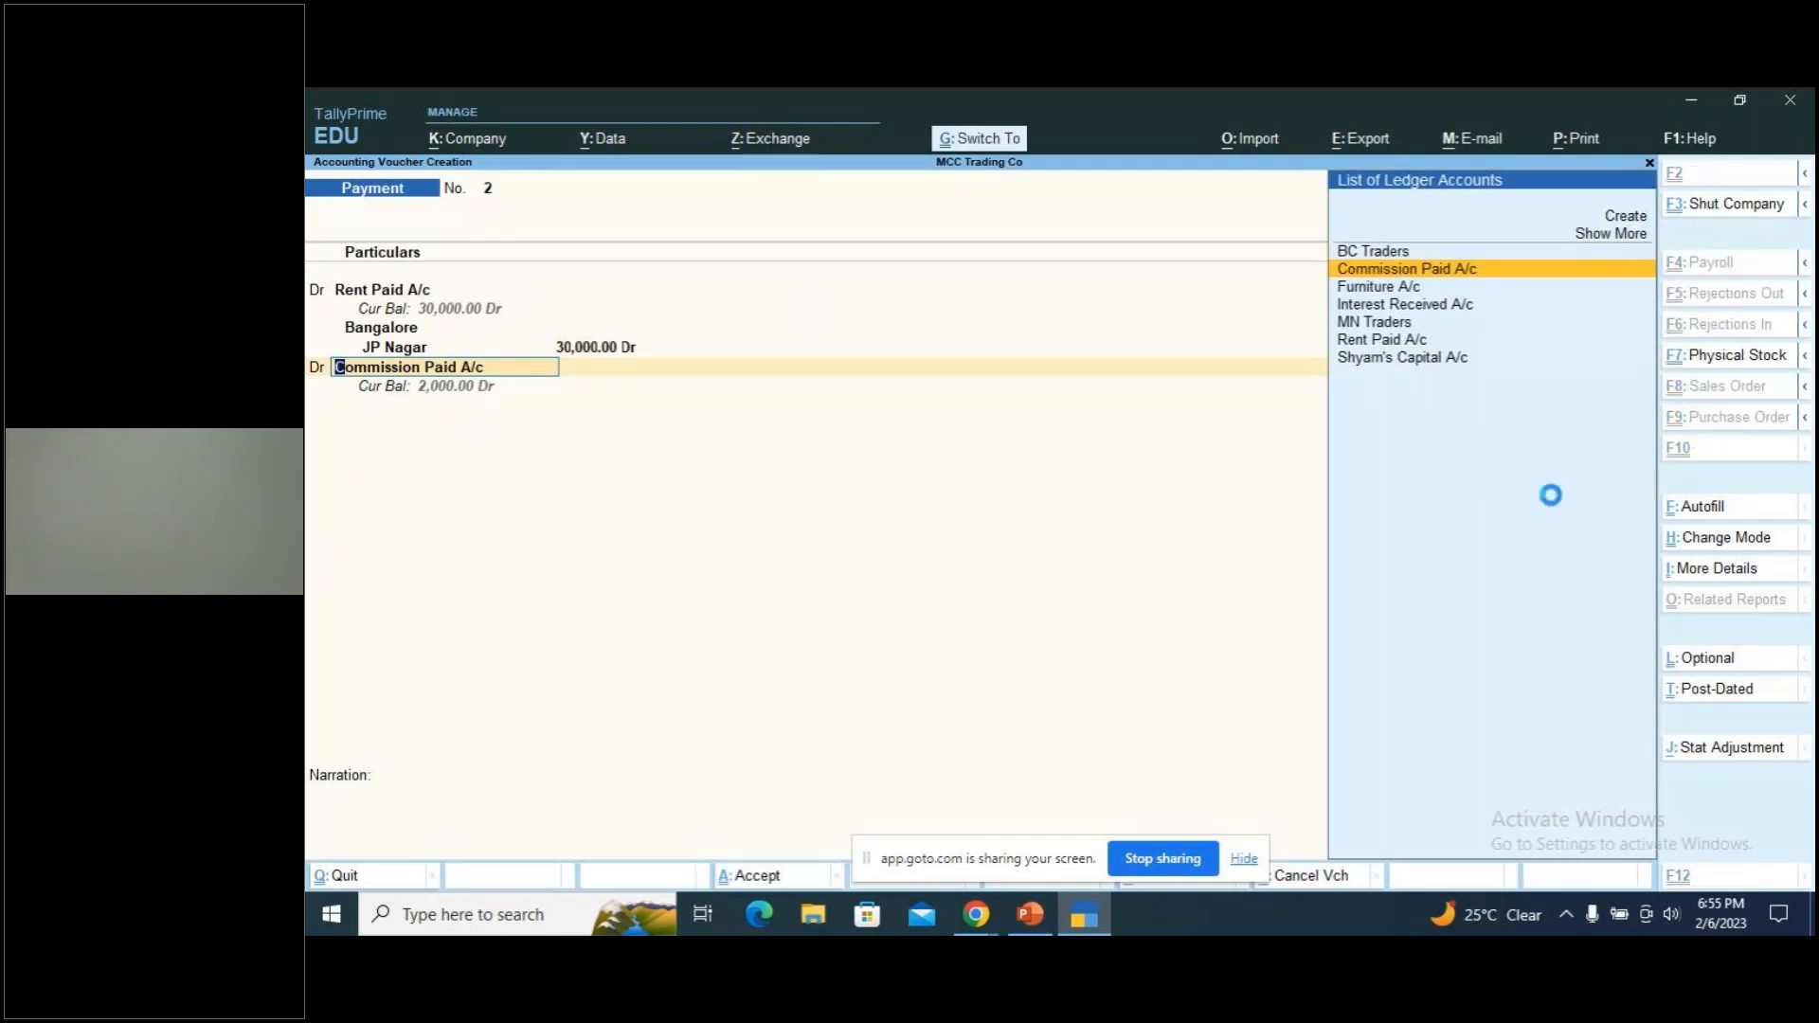
{"action": "key", "text": "ctrl+Return"}
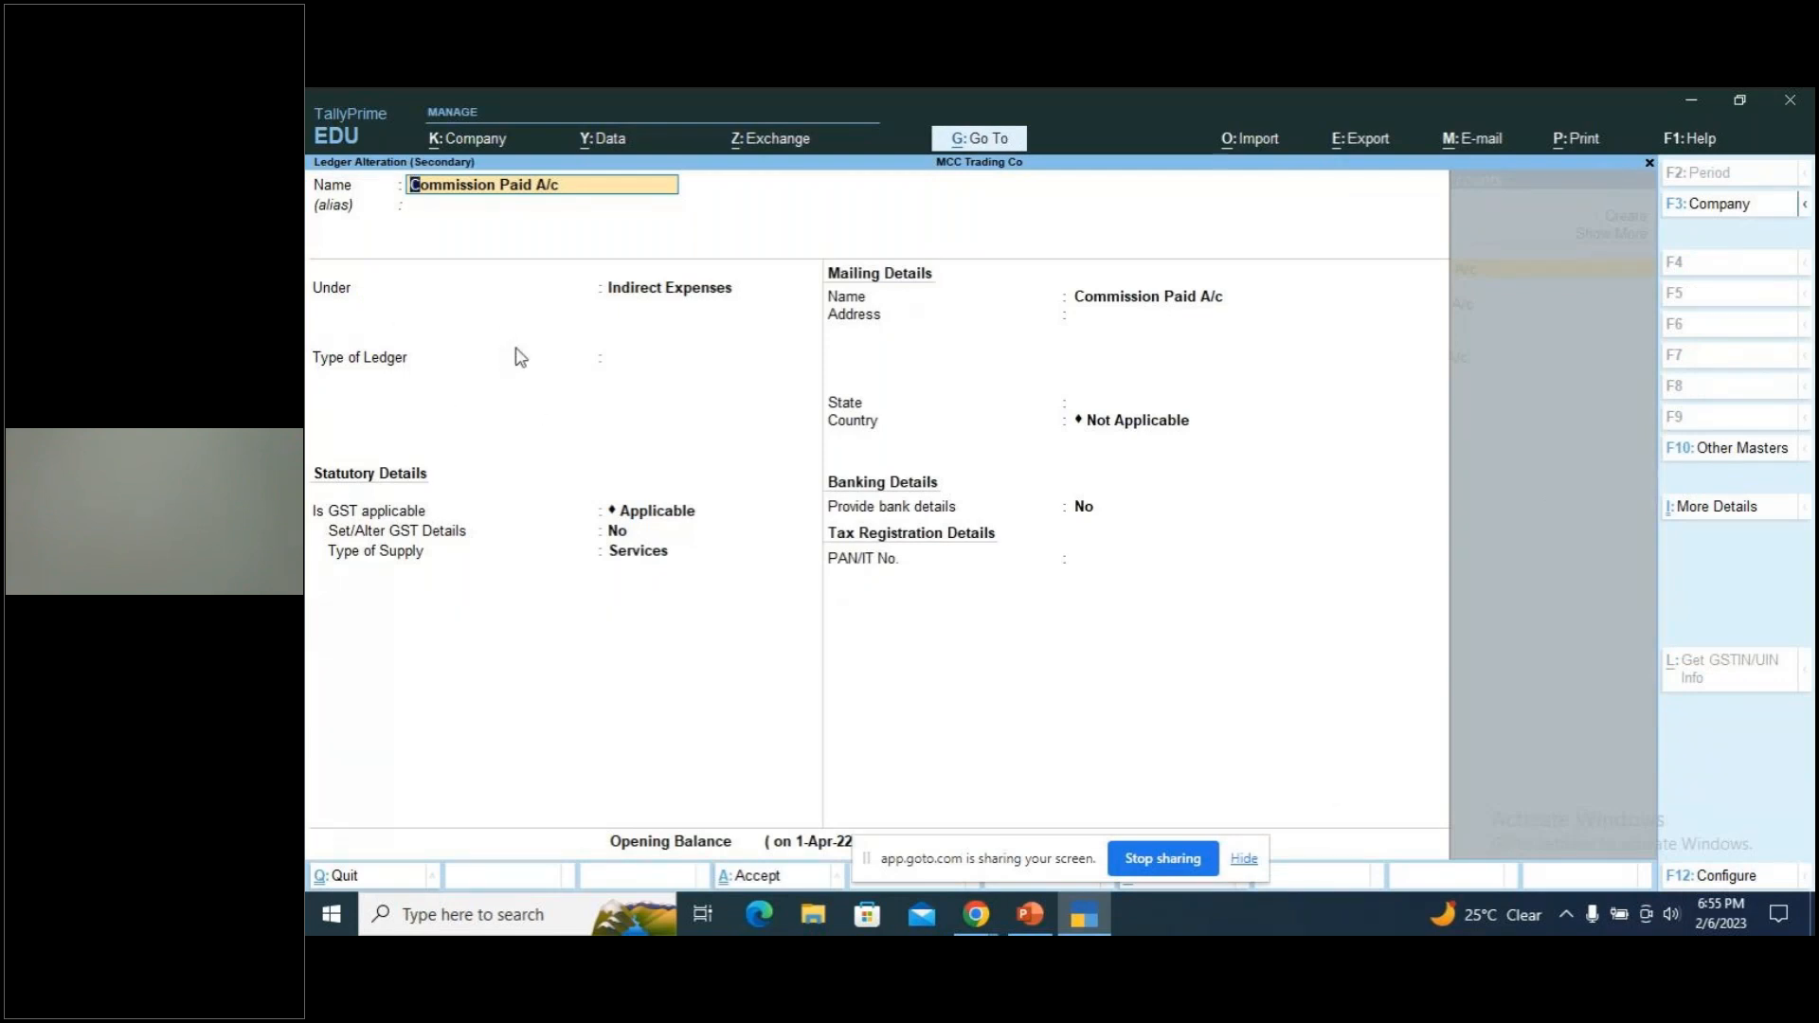
{"action": "key", "text": "ctrl+i"}
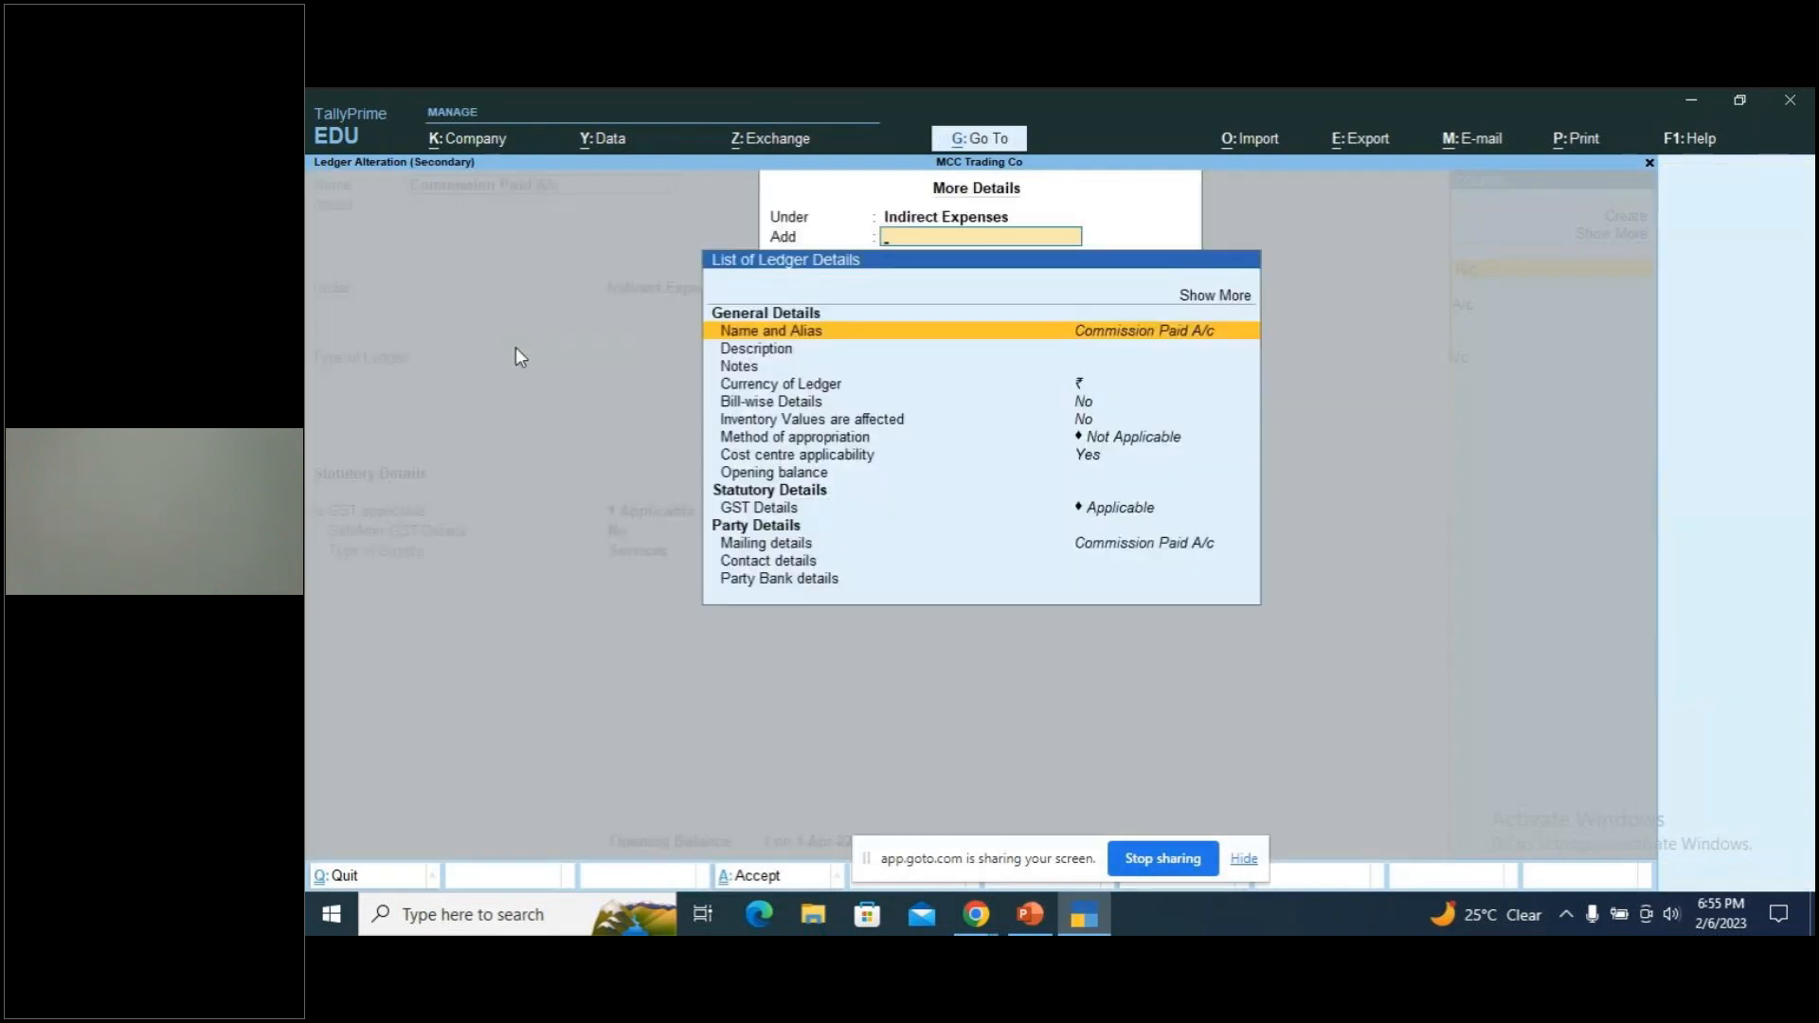
{"action": "key", "text": "Down"}
{"action": "key", "text": "Down"}
{"action": "key", "text": "Down"}
{"action": "key", "text": "Down"}
{"action": "key", "text": "Down"}
{"action": "key", "text": "Down"}
{"action": "key", "text": "Down"}
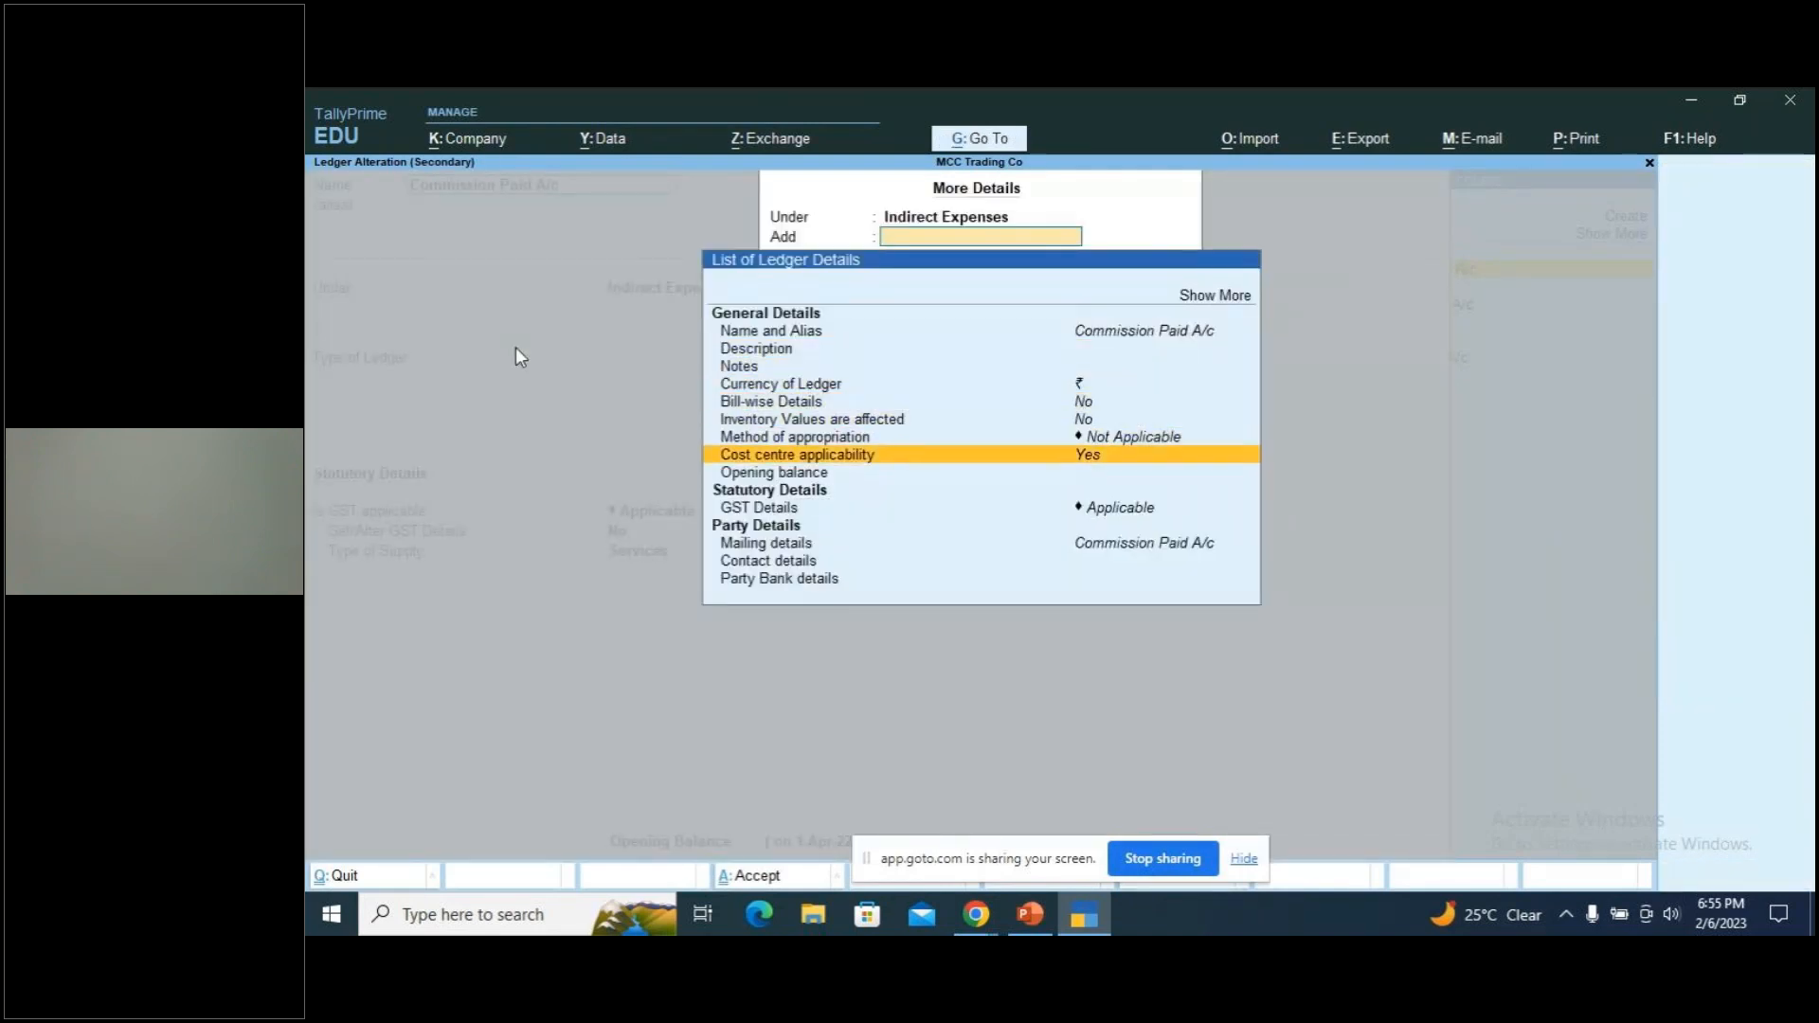
{"action": "key", "text": "Return"}
{"action": "type", "text": "n"}
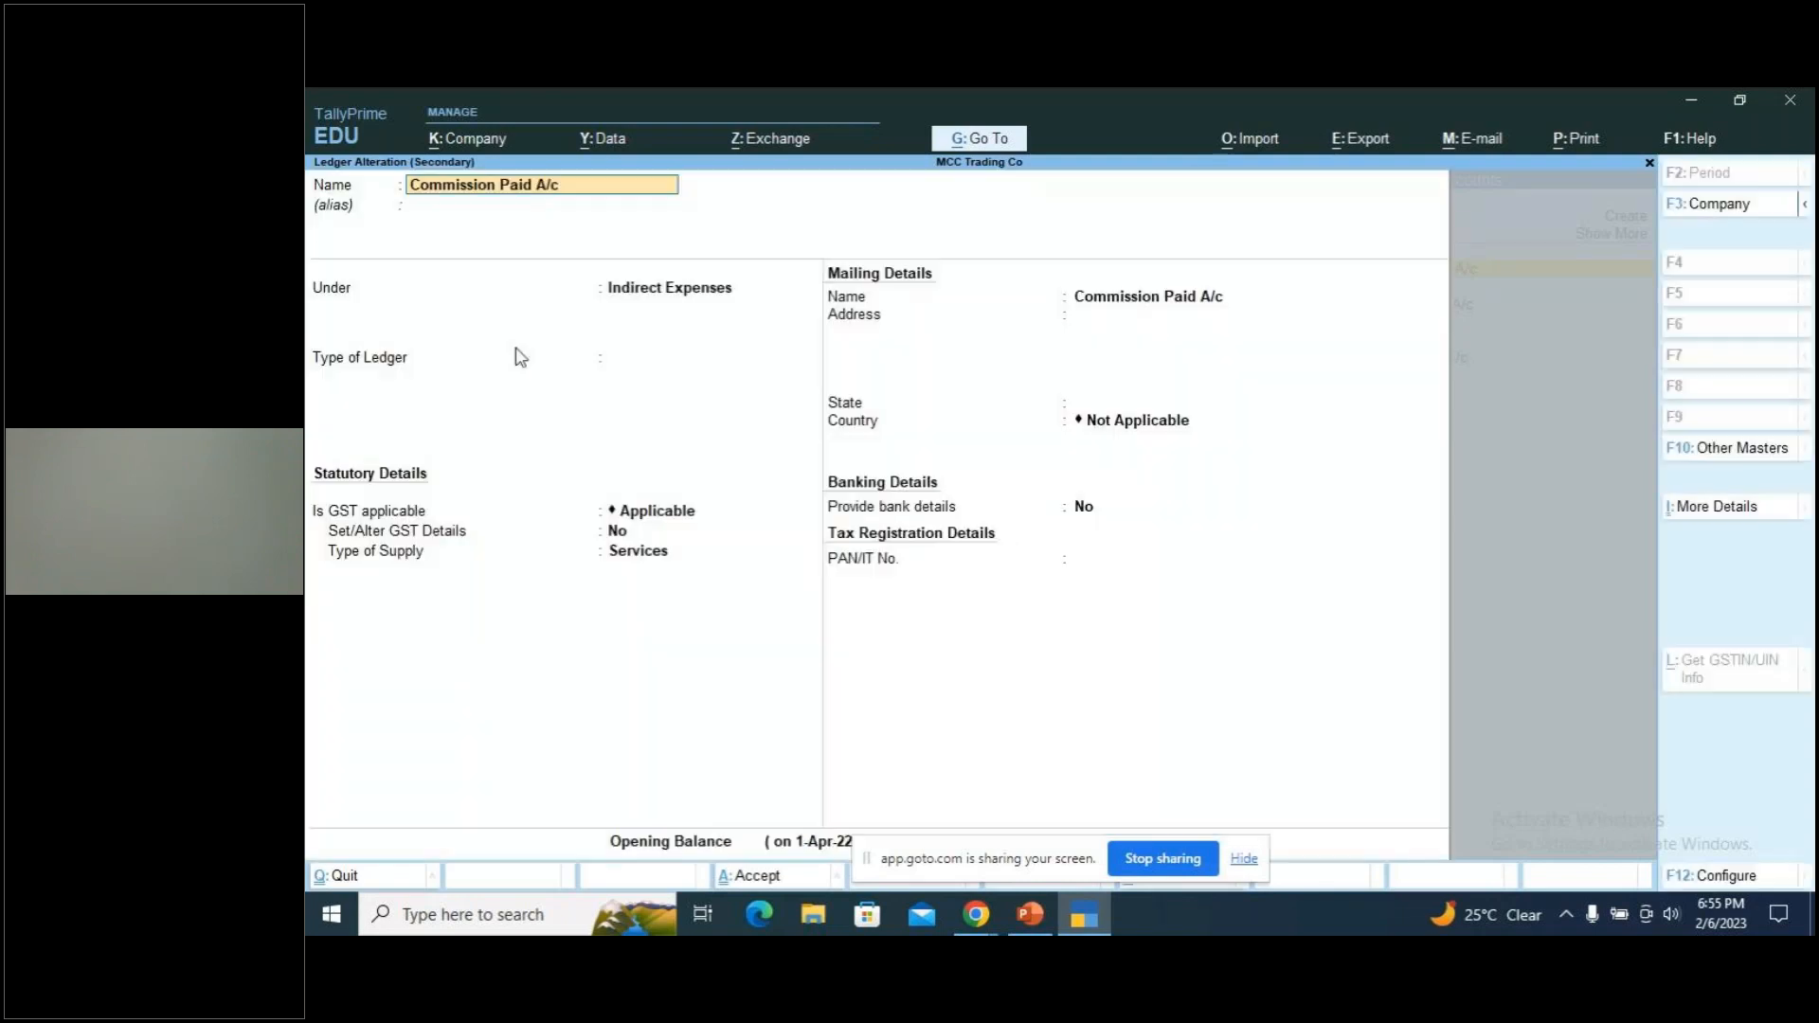
{"action": "key", "text": "ctrl+a"}
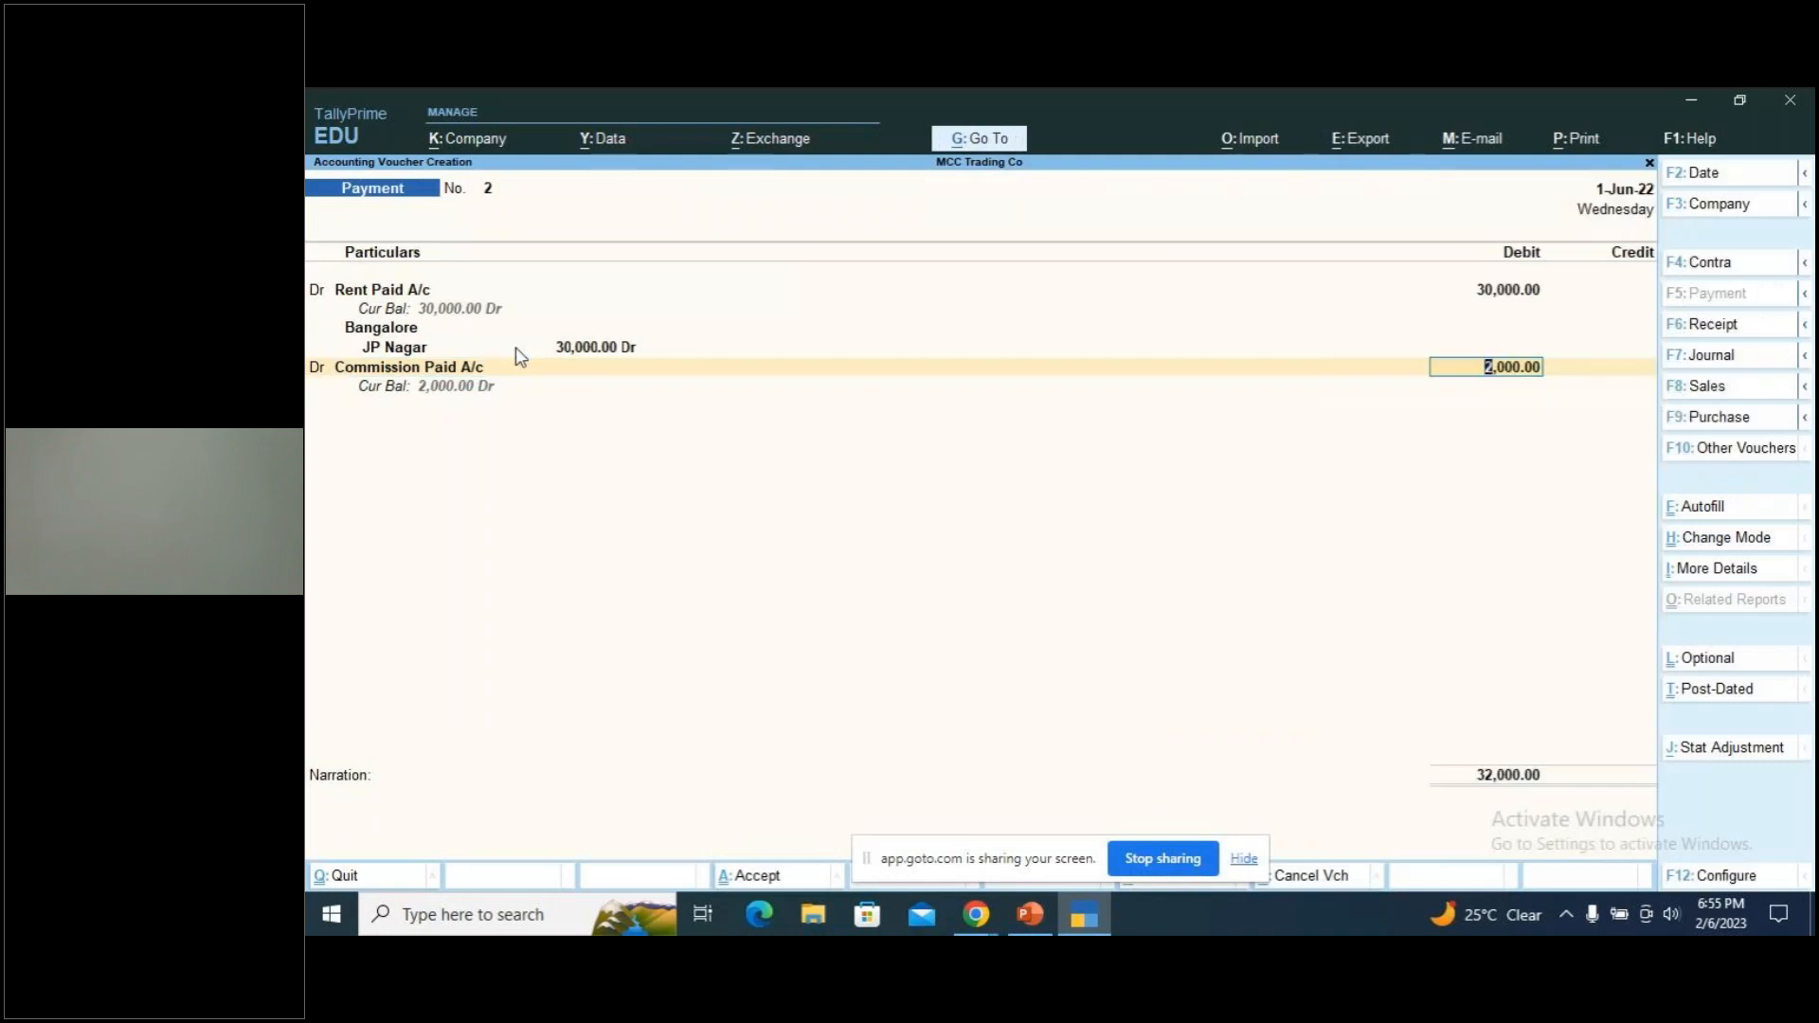
Accept the 2,000 commission debit and add a credit line for Cash with 32,000
{"action": "key", "text": "Return"}
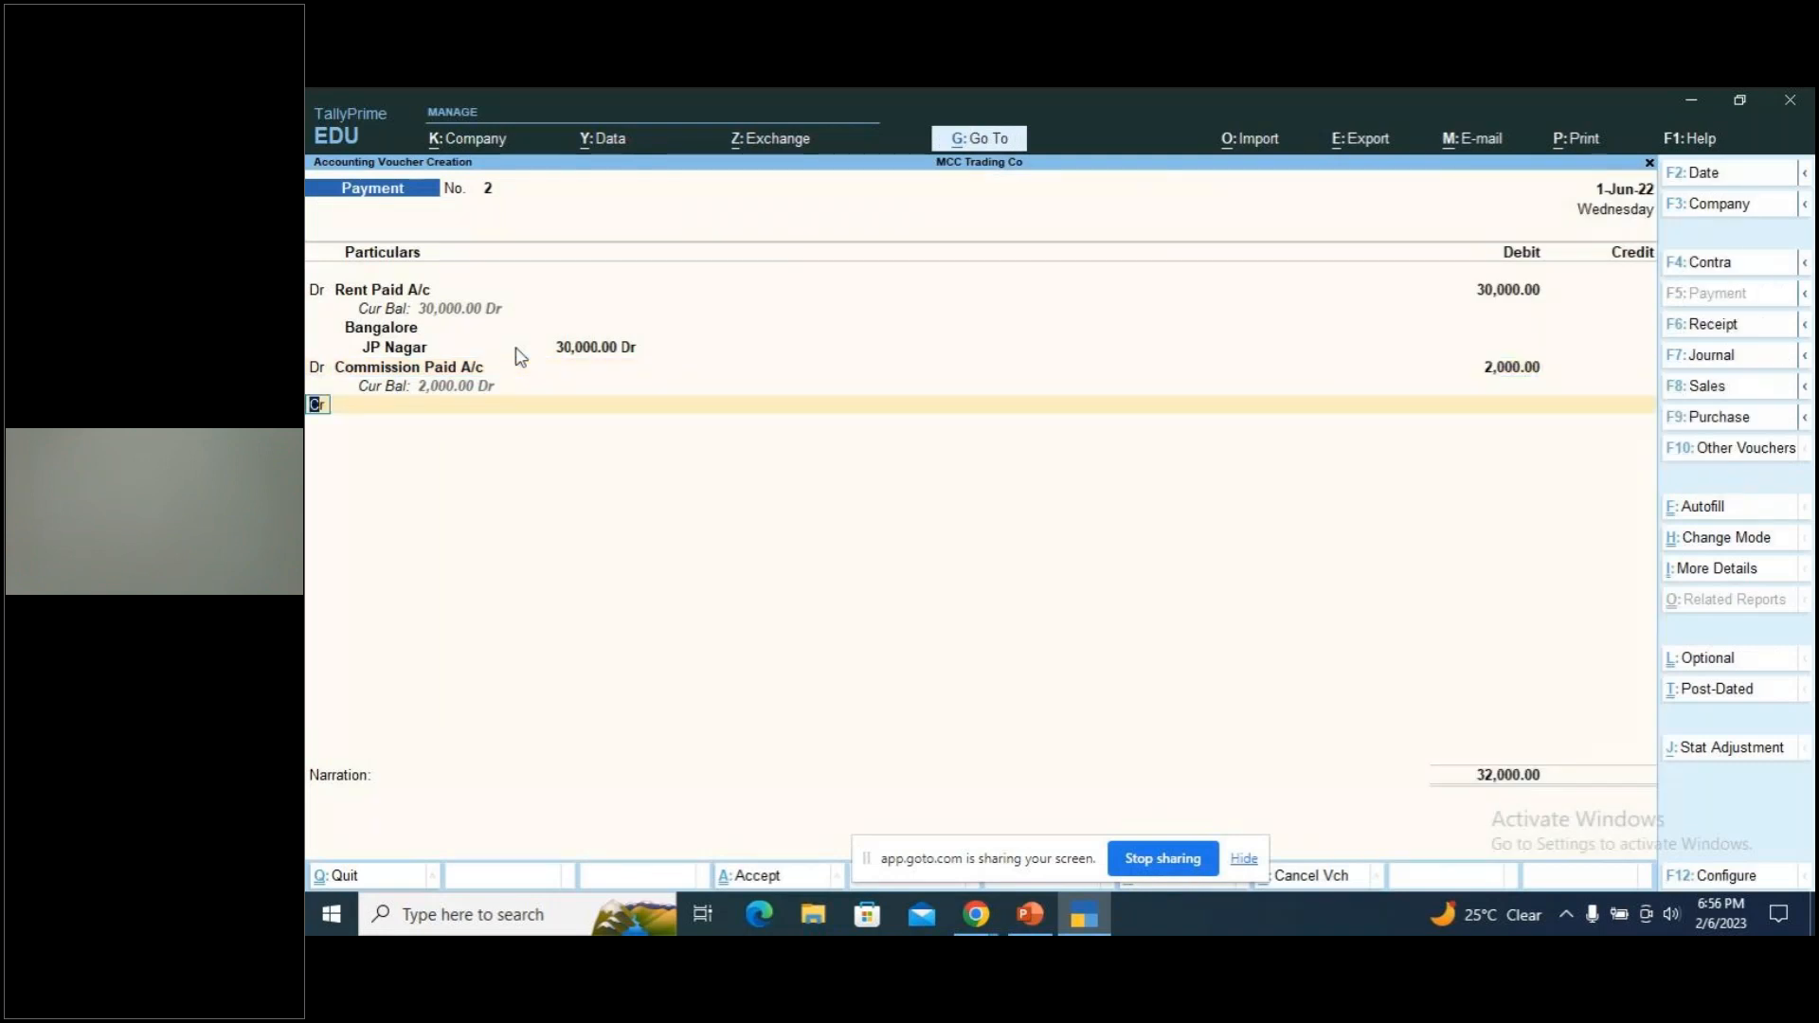
{"action": "key", "text": "Down"}
{"action": "key", "text": "Down"}
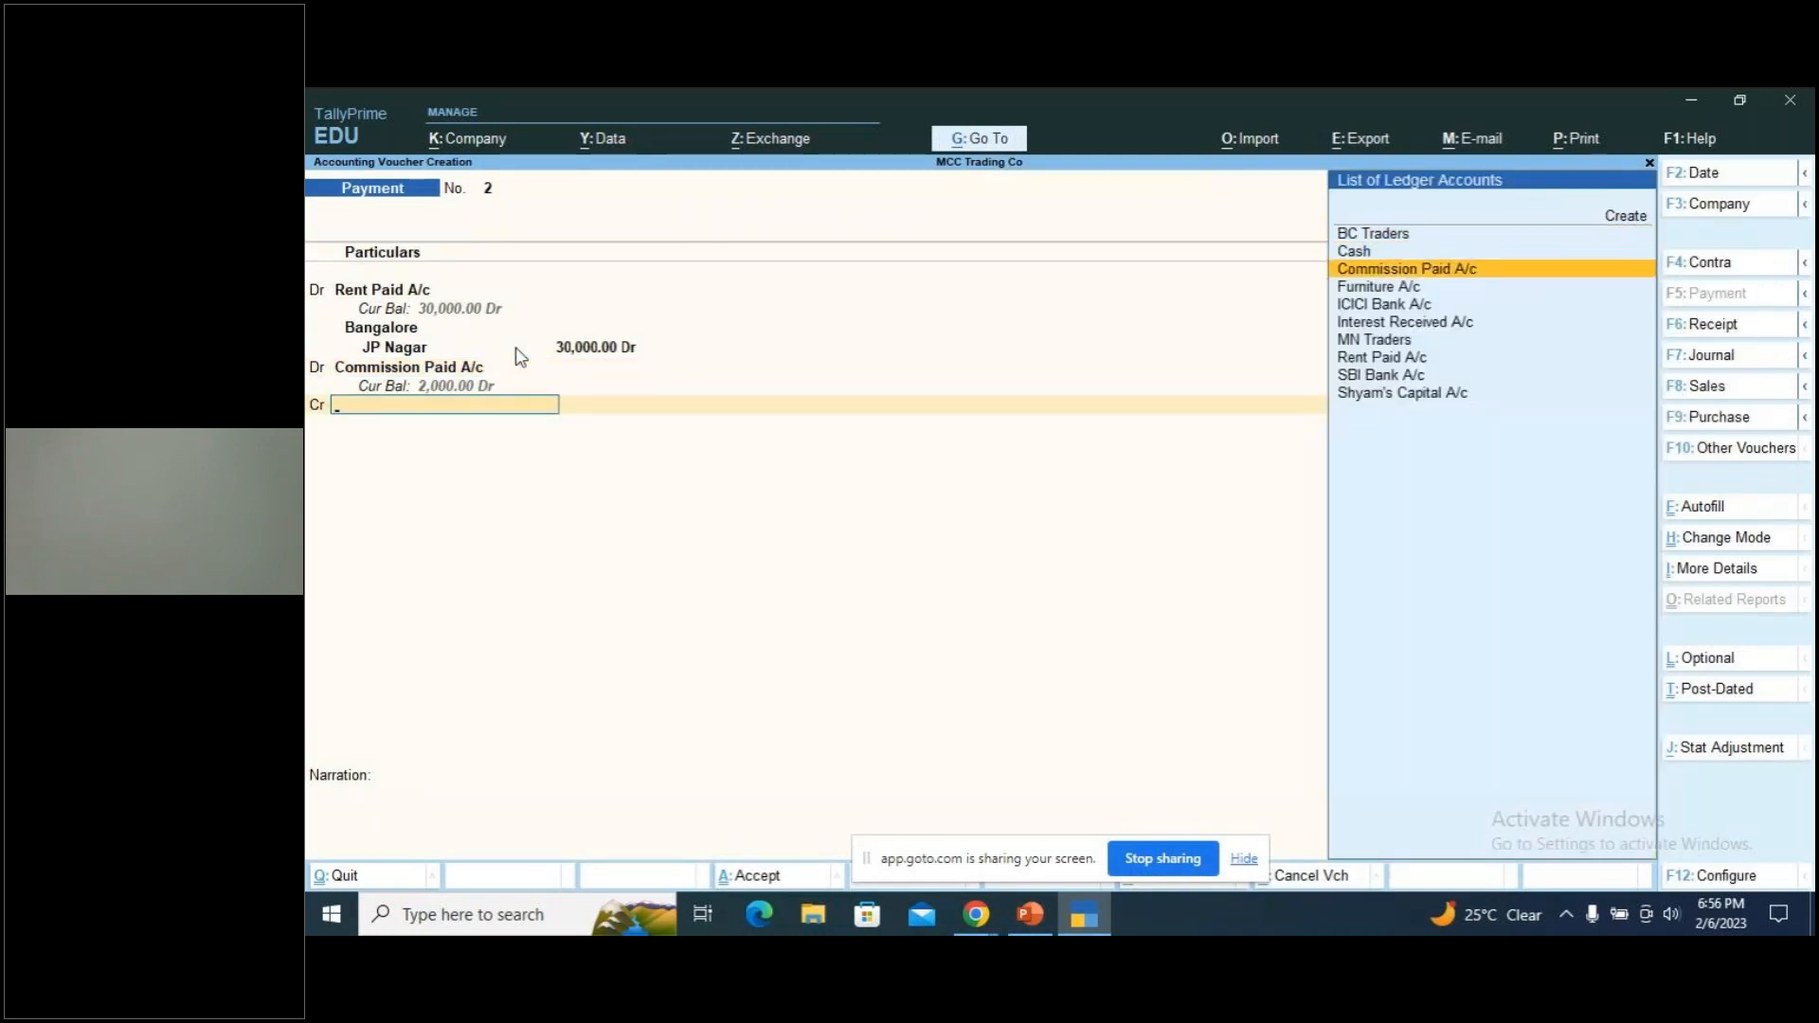
{"action": "key", "text": "Up"}
{"action": "key", "text": "Return"}
{"action": "key", "text": "Return"}
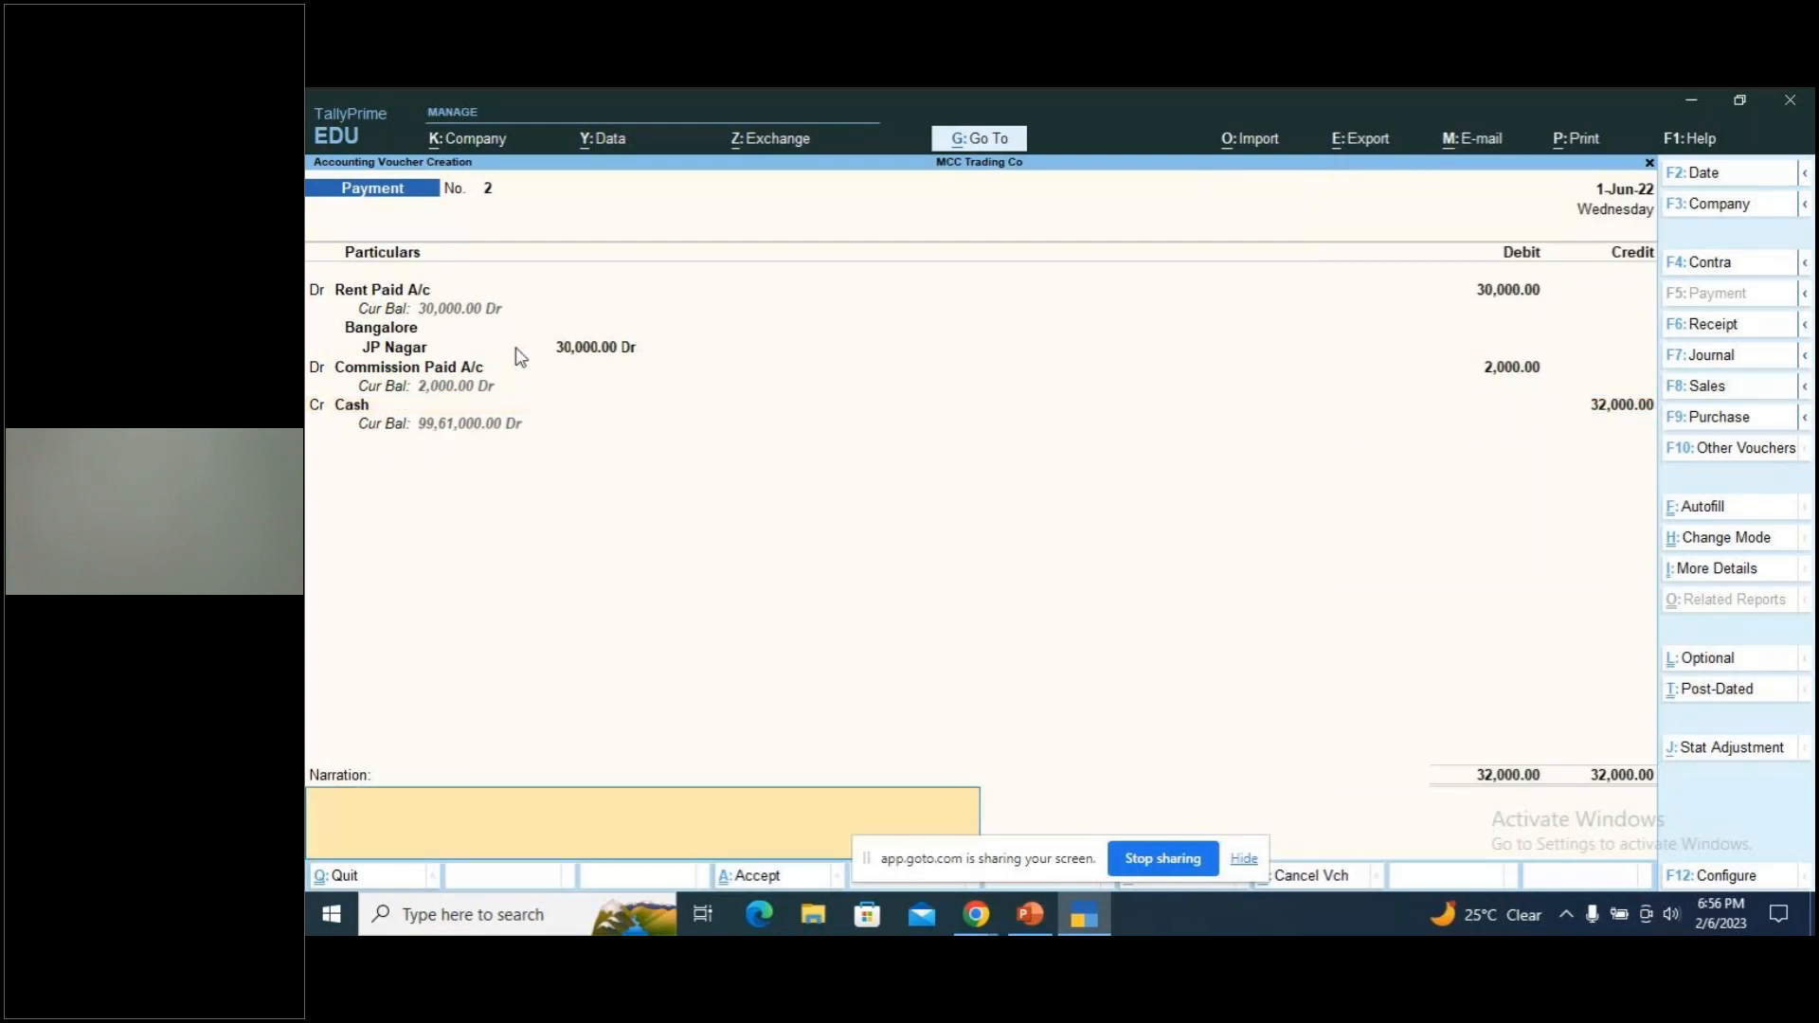
Enter the narration "being rent and commission paid by cash", save the voucher and switch to PowerPoint for the next exercise
{"action": "type", "text": "being rent and commission"}
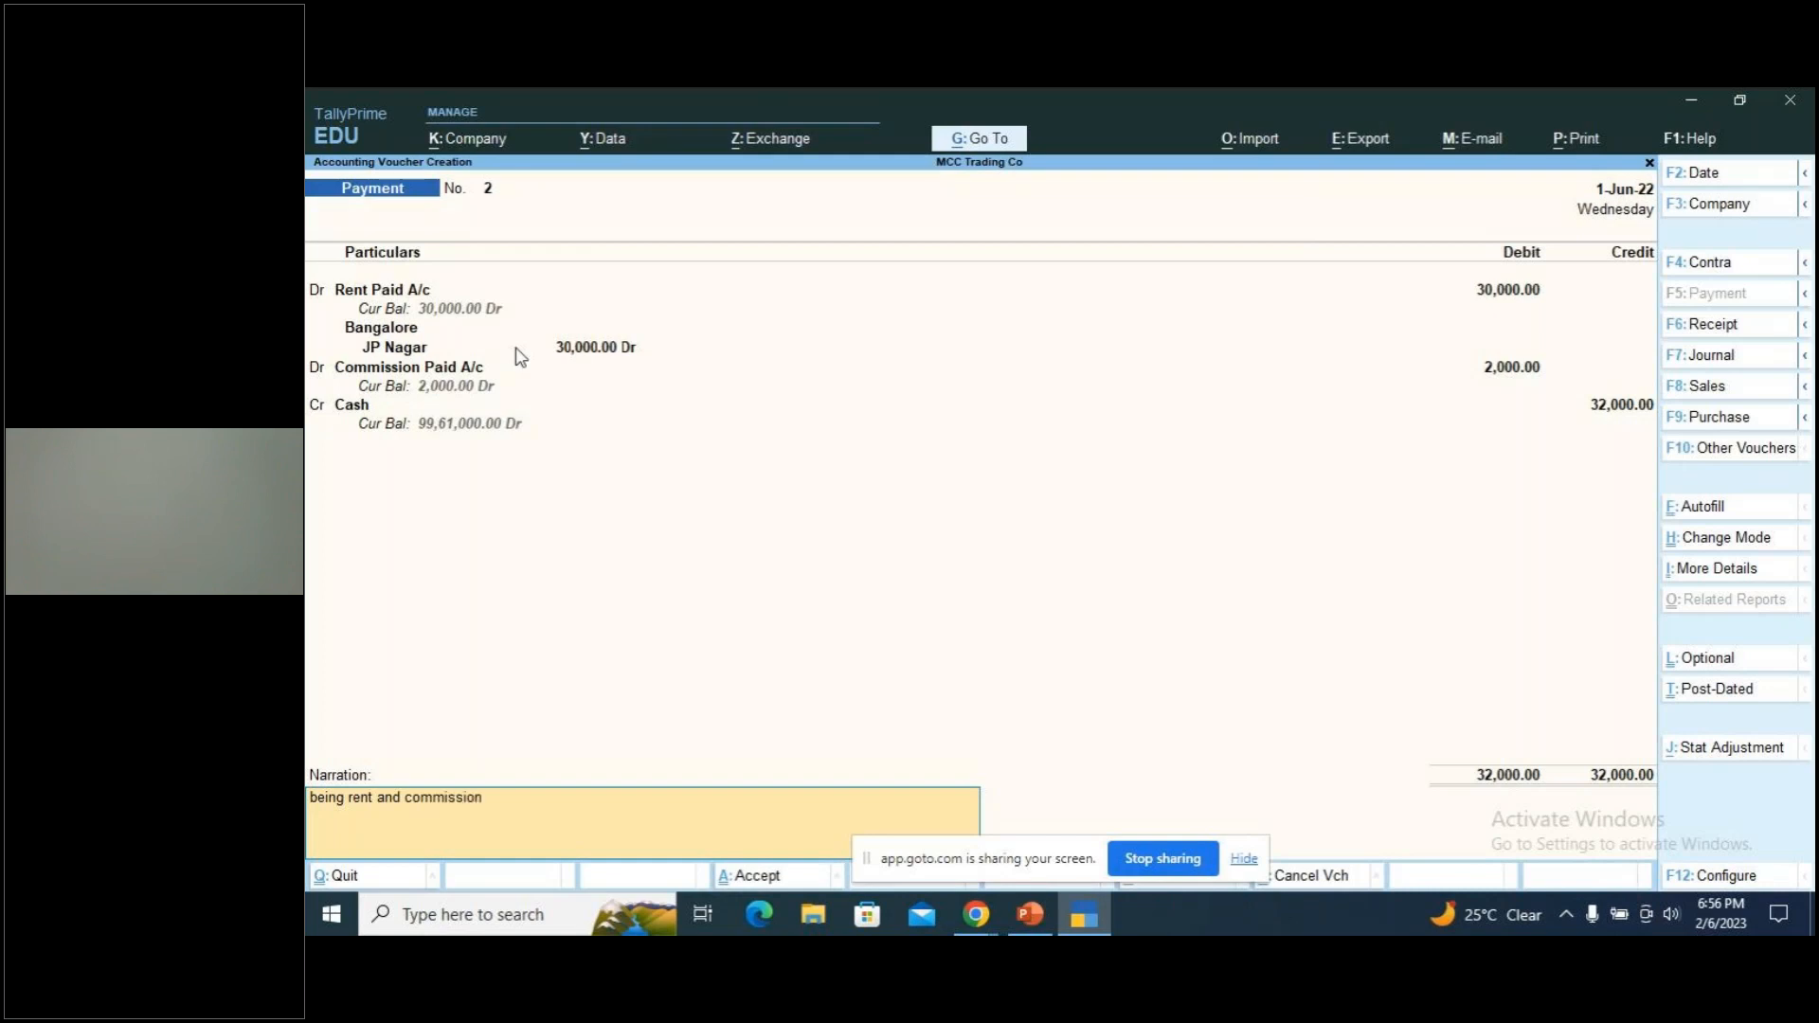
{"action": "type", "text": " paid by cash"}
{"action": "key", "text": "Return"}
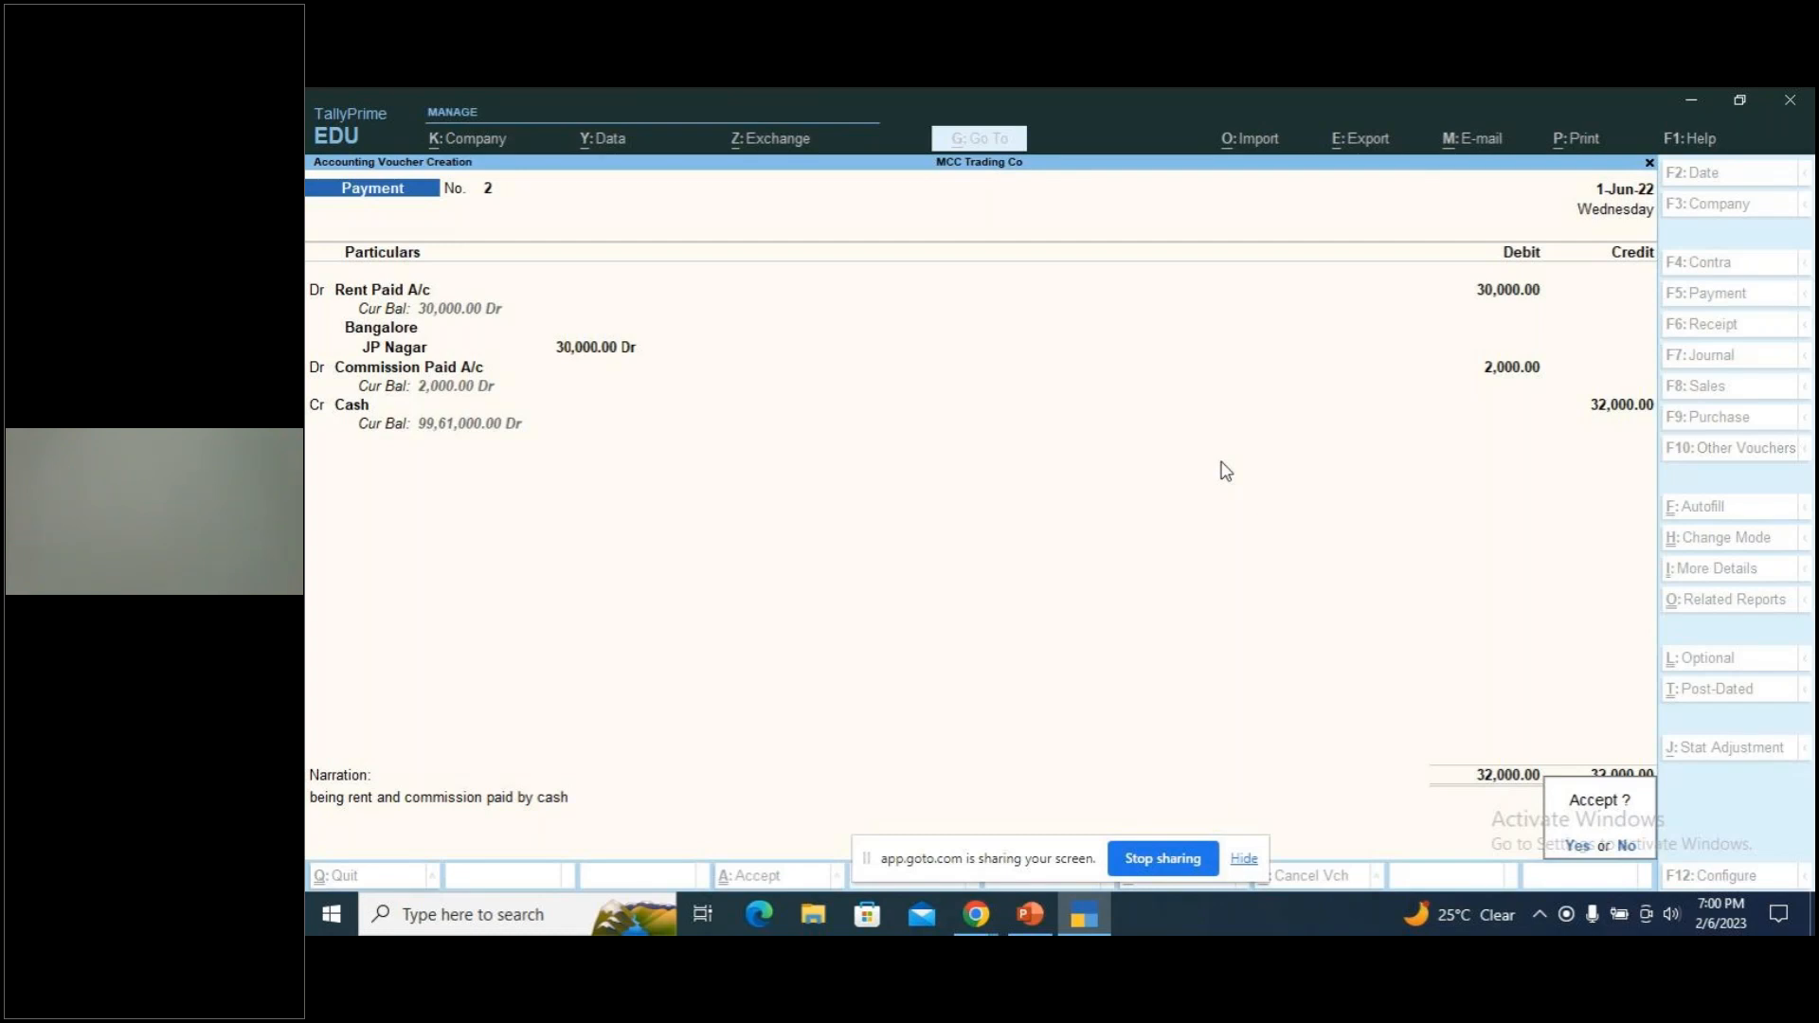
{"action": "key", "text": "Return"}
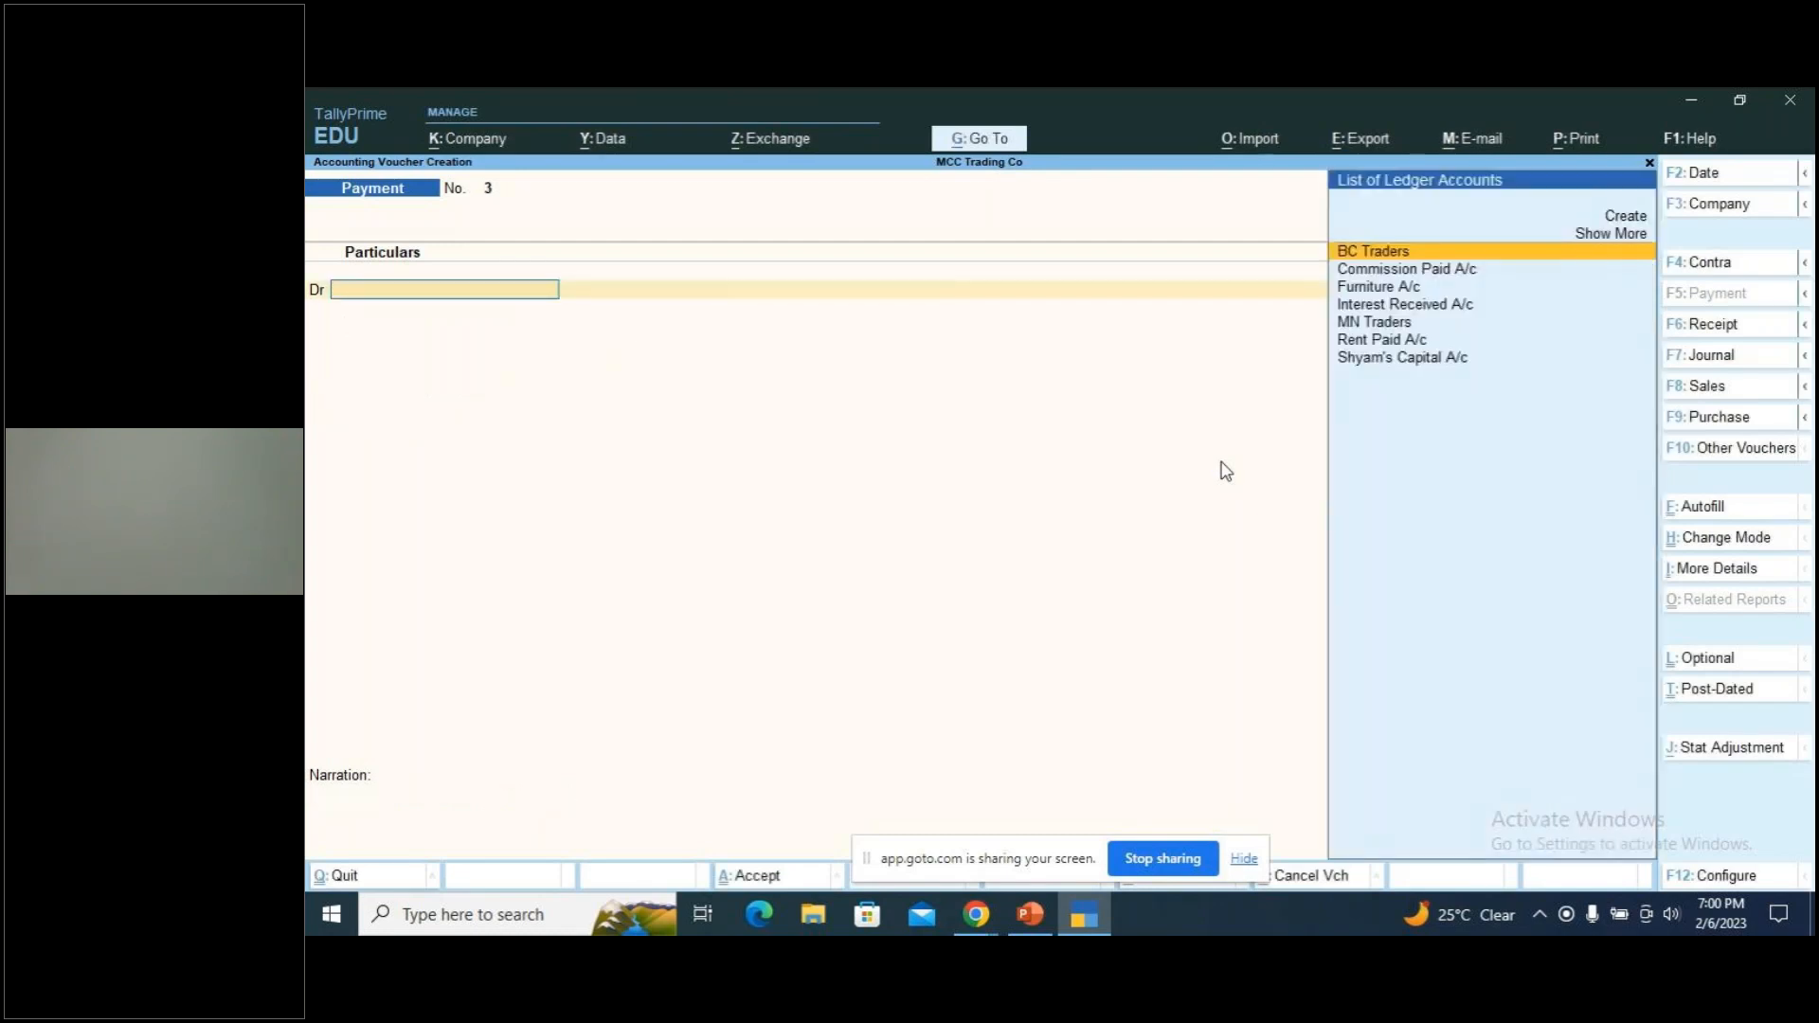
{"action": "key", "text": "alt+Tab"}
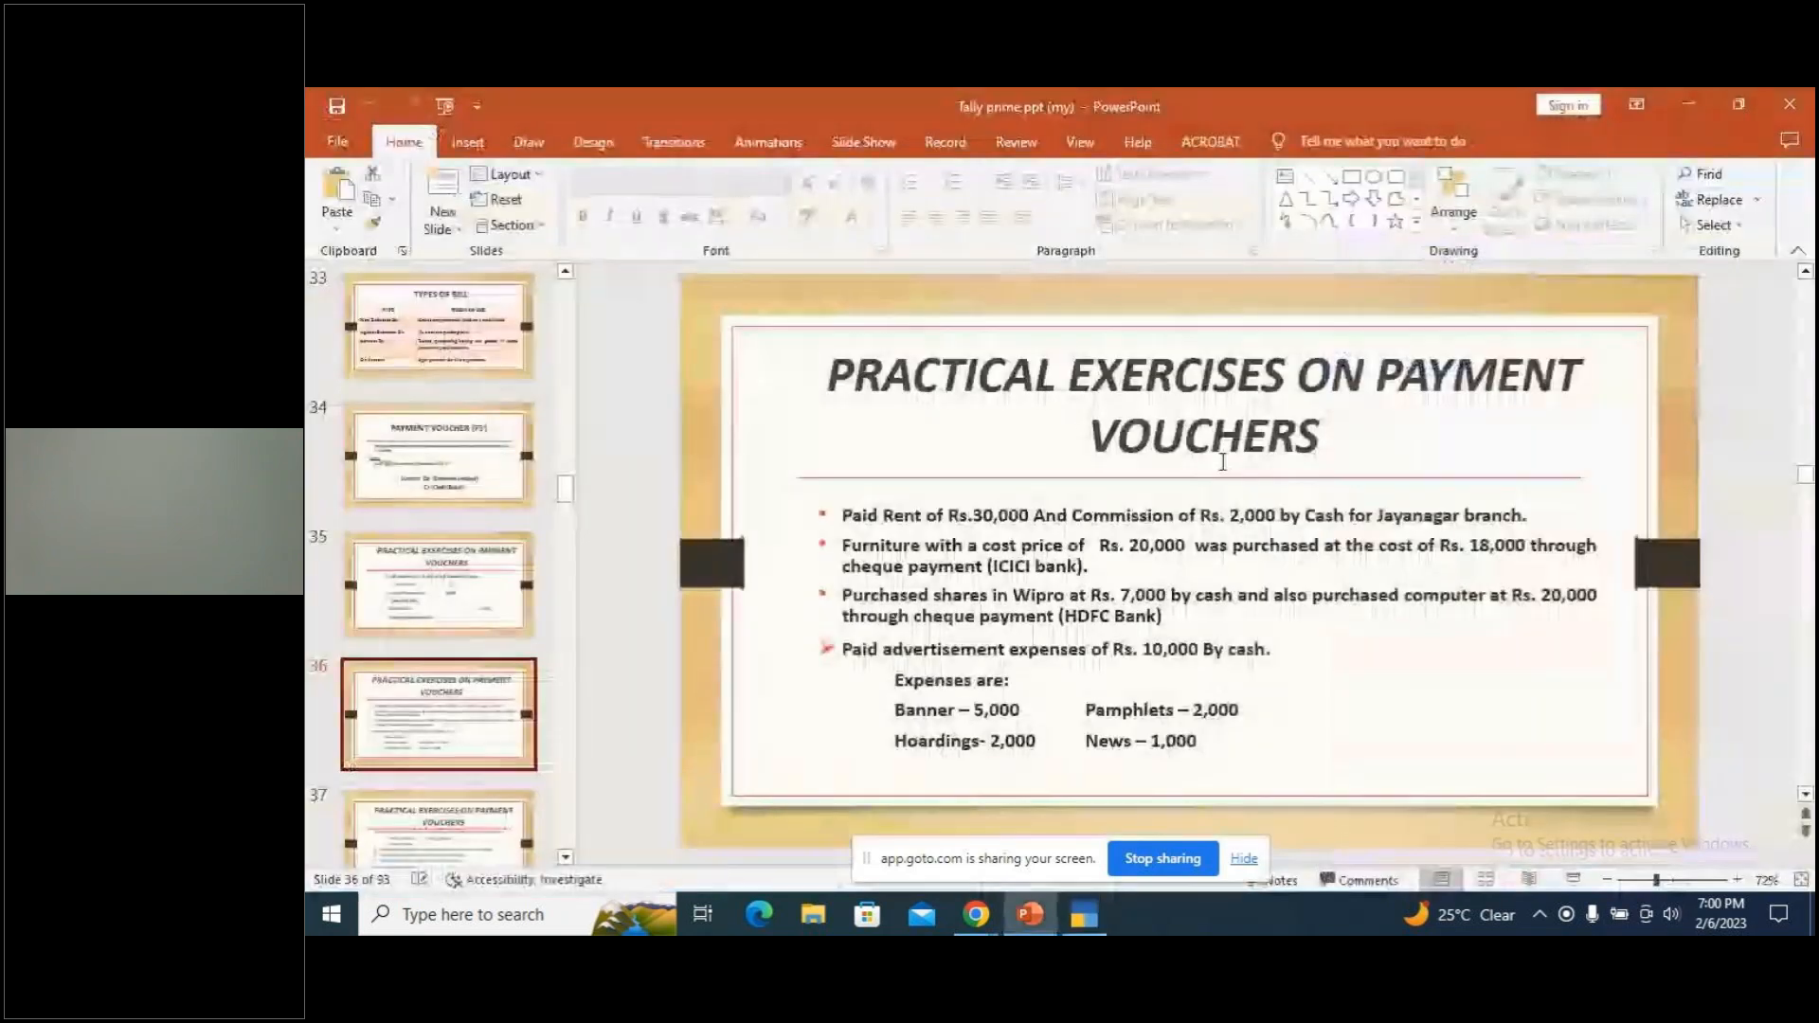
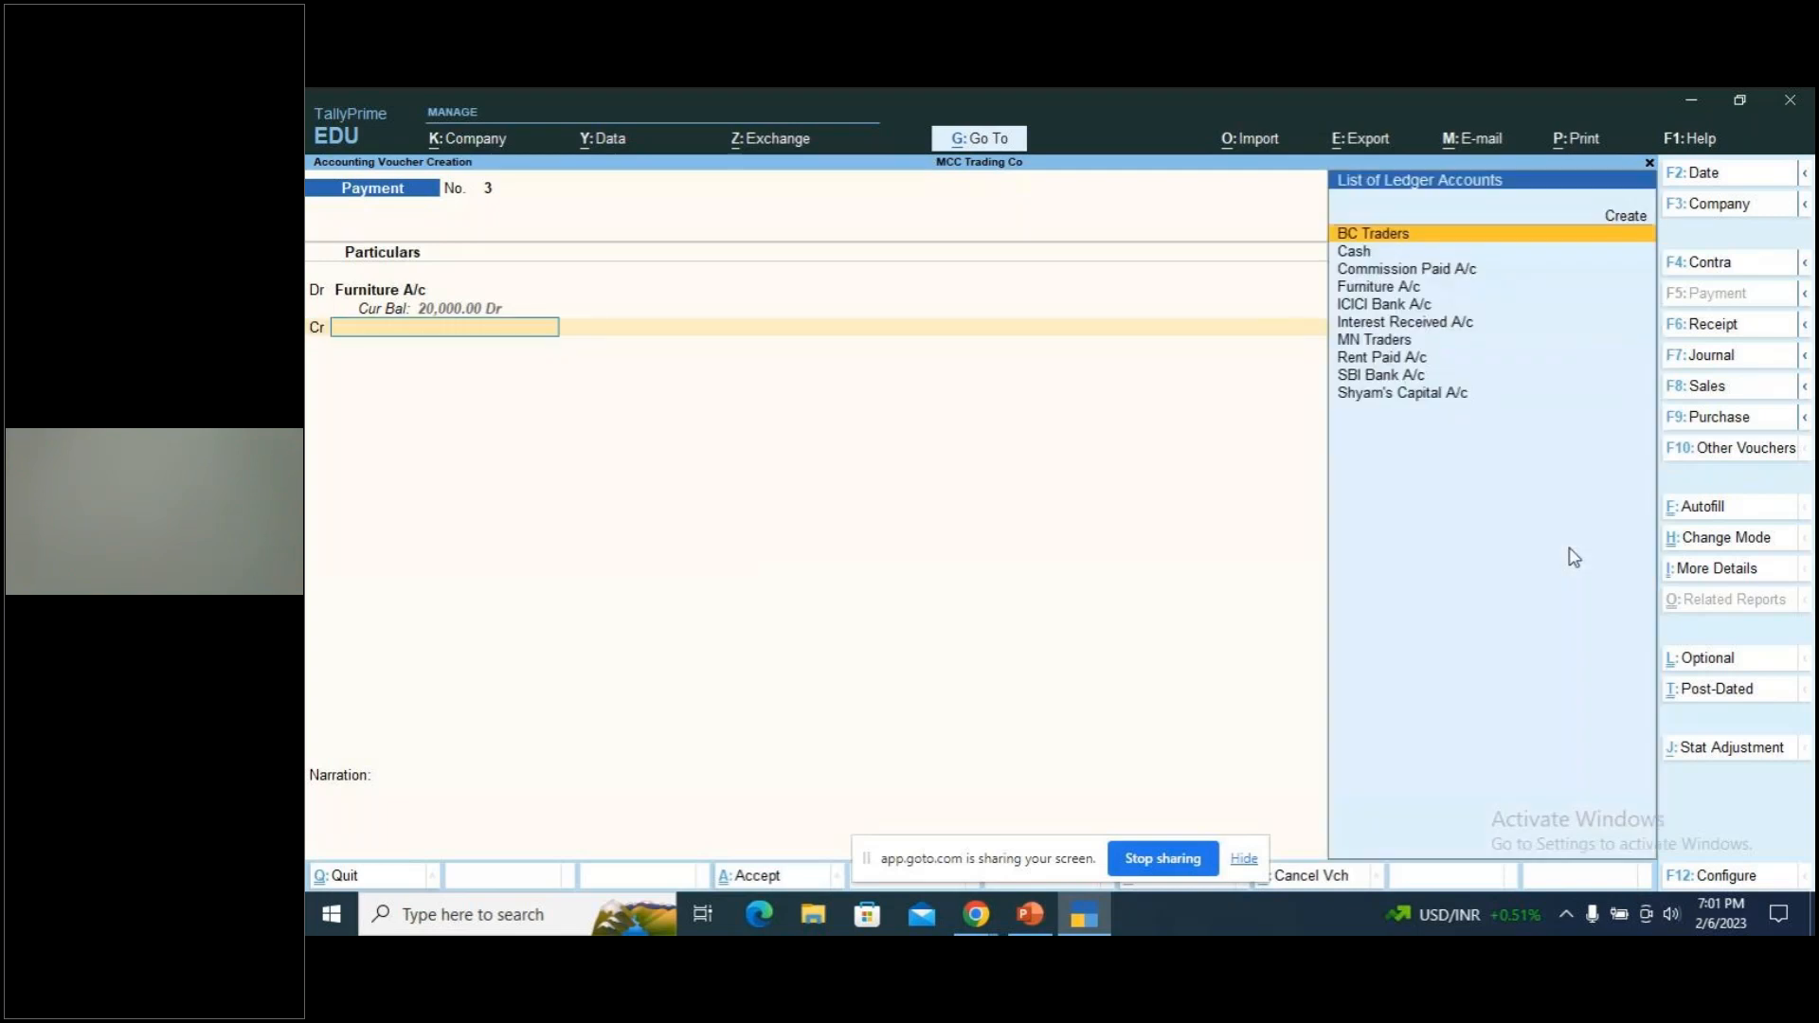
Create the ledger Discount Received A/c under Indirect Incomes for the credit line below Furniture A/c
{"action": "key", "text": "alt"}
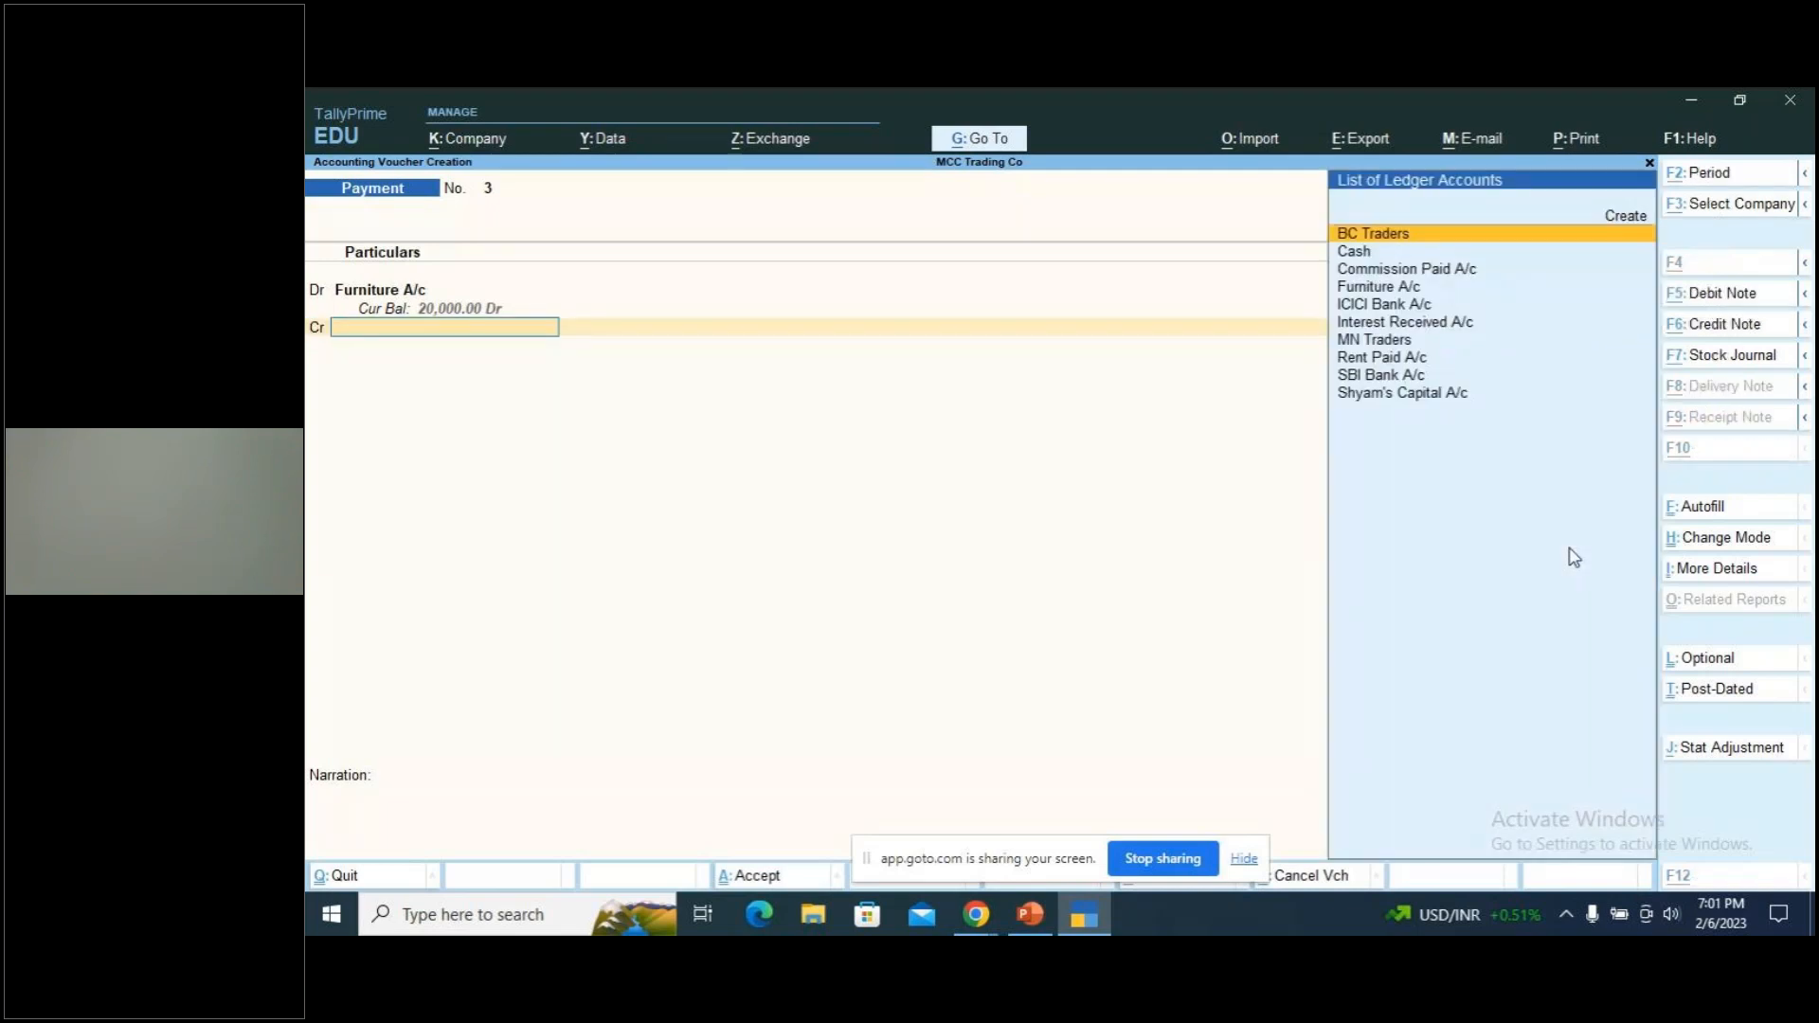
{"action": "key", "text": "alt+c"}
{"action": "type", "text": "Dis"}
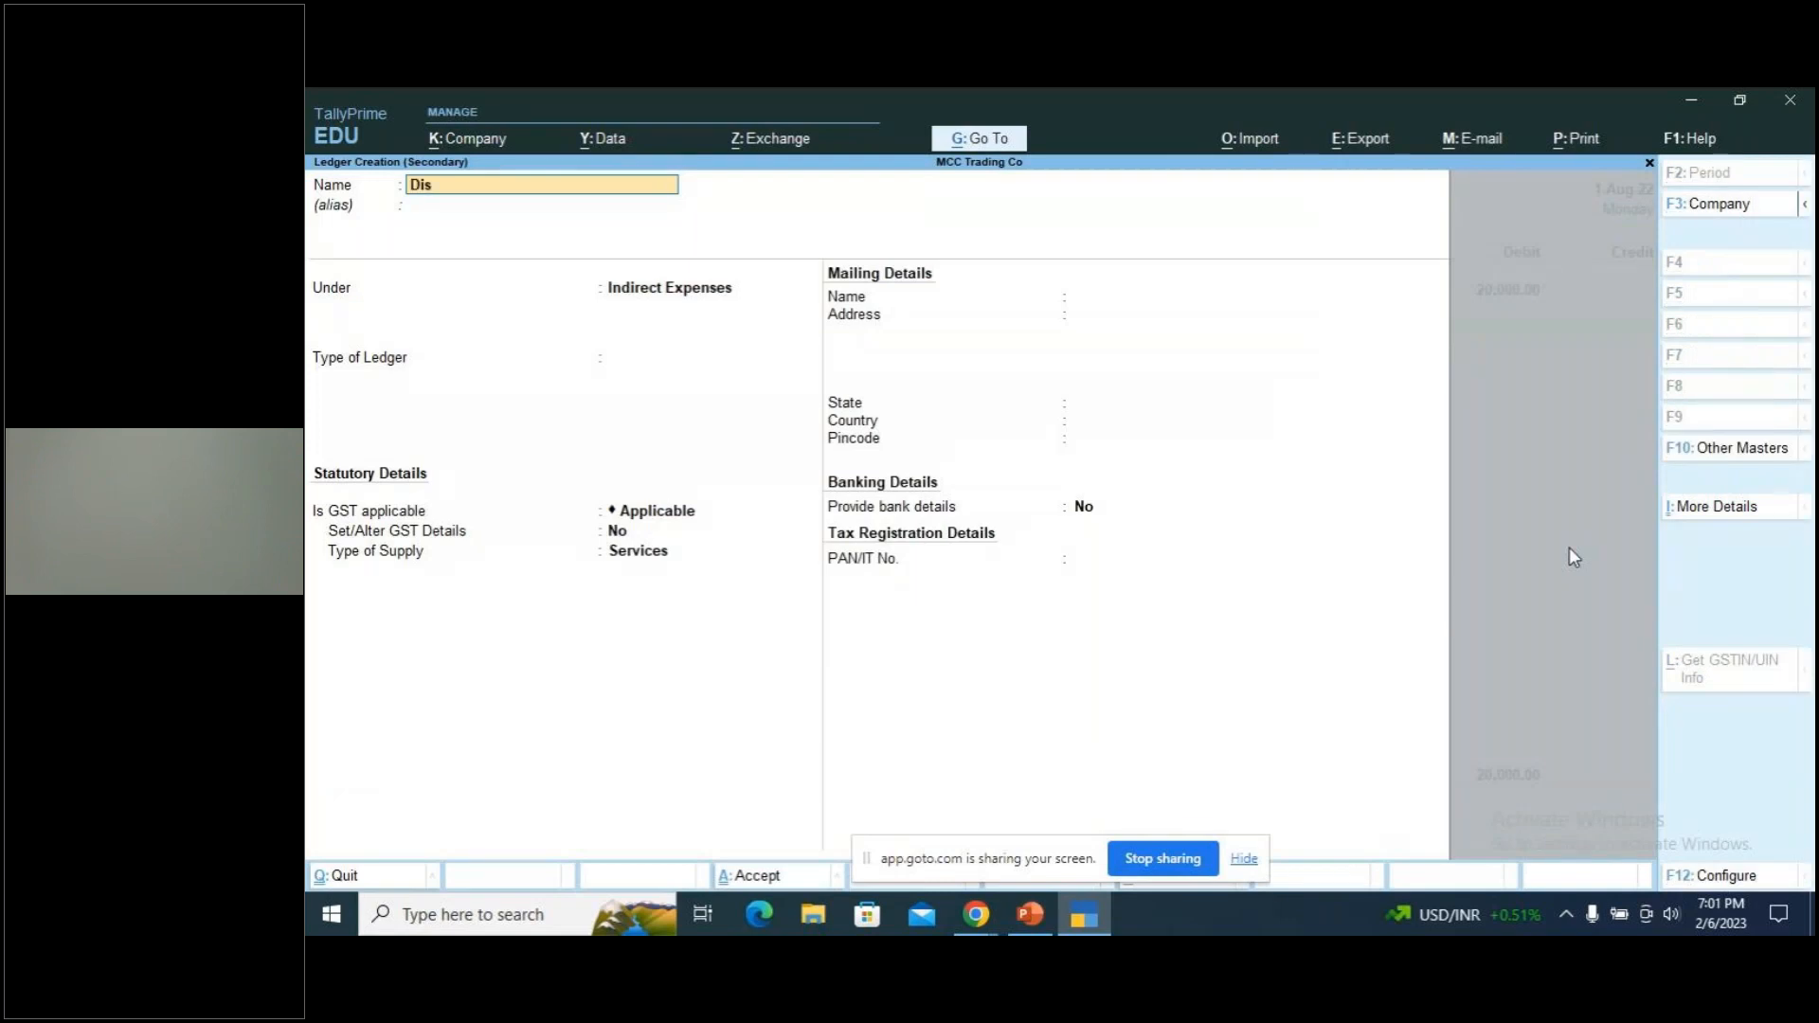
{"action": "type", "text": "count Received a/c"}
{"action": "key", "text": "Return"}
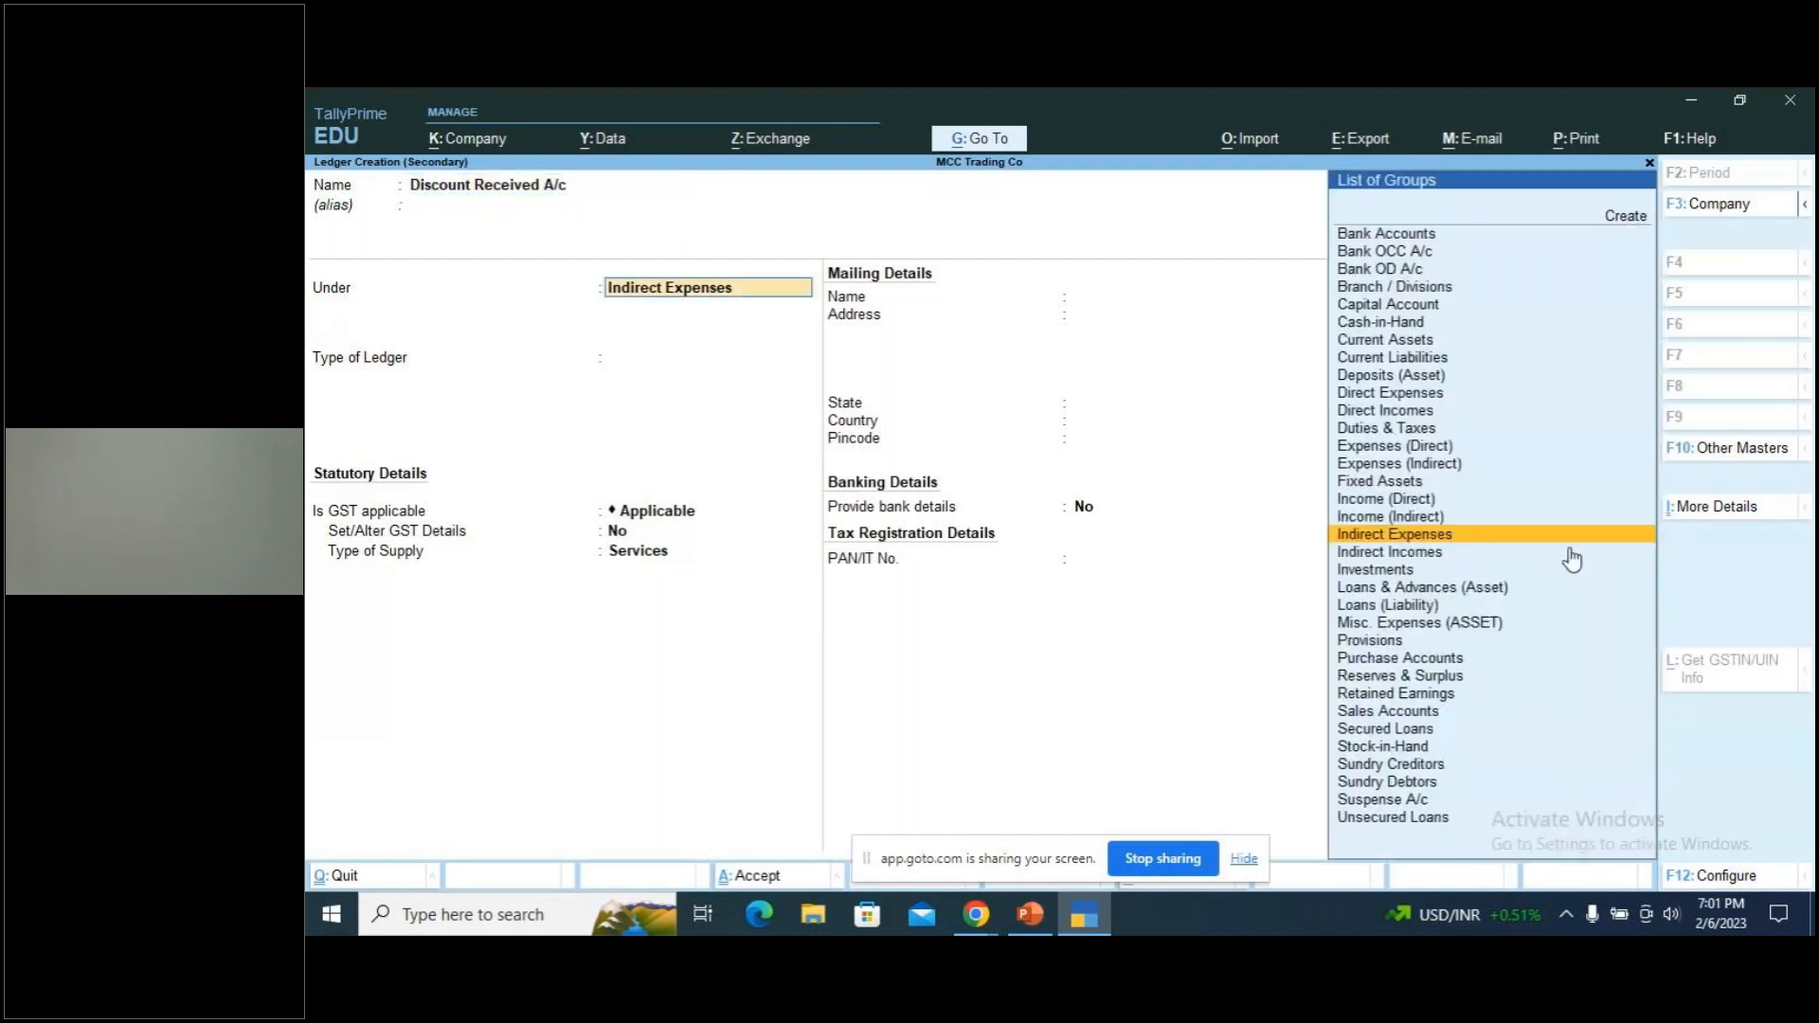
{"action": "type", "text": "Ind"}
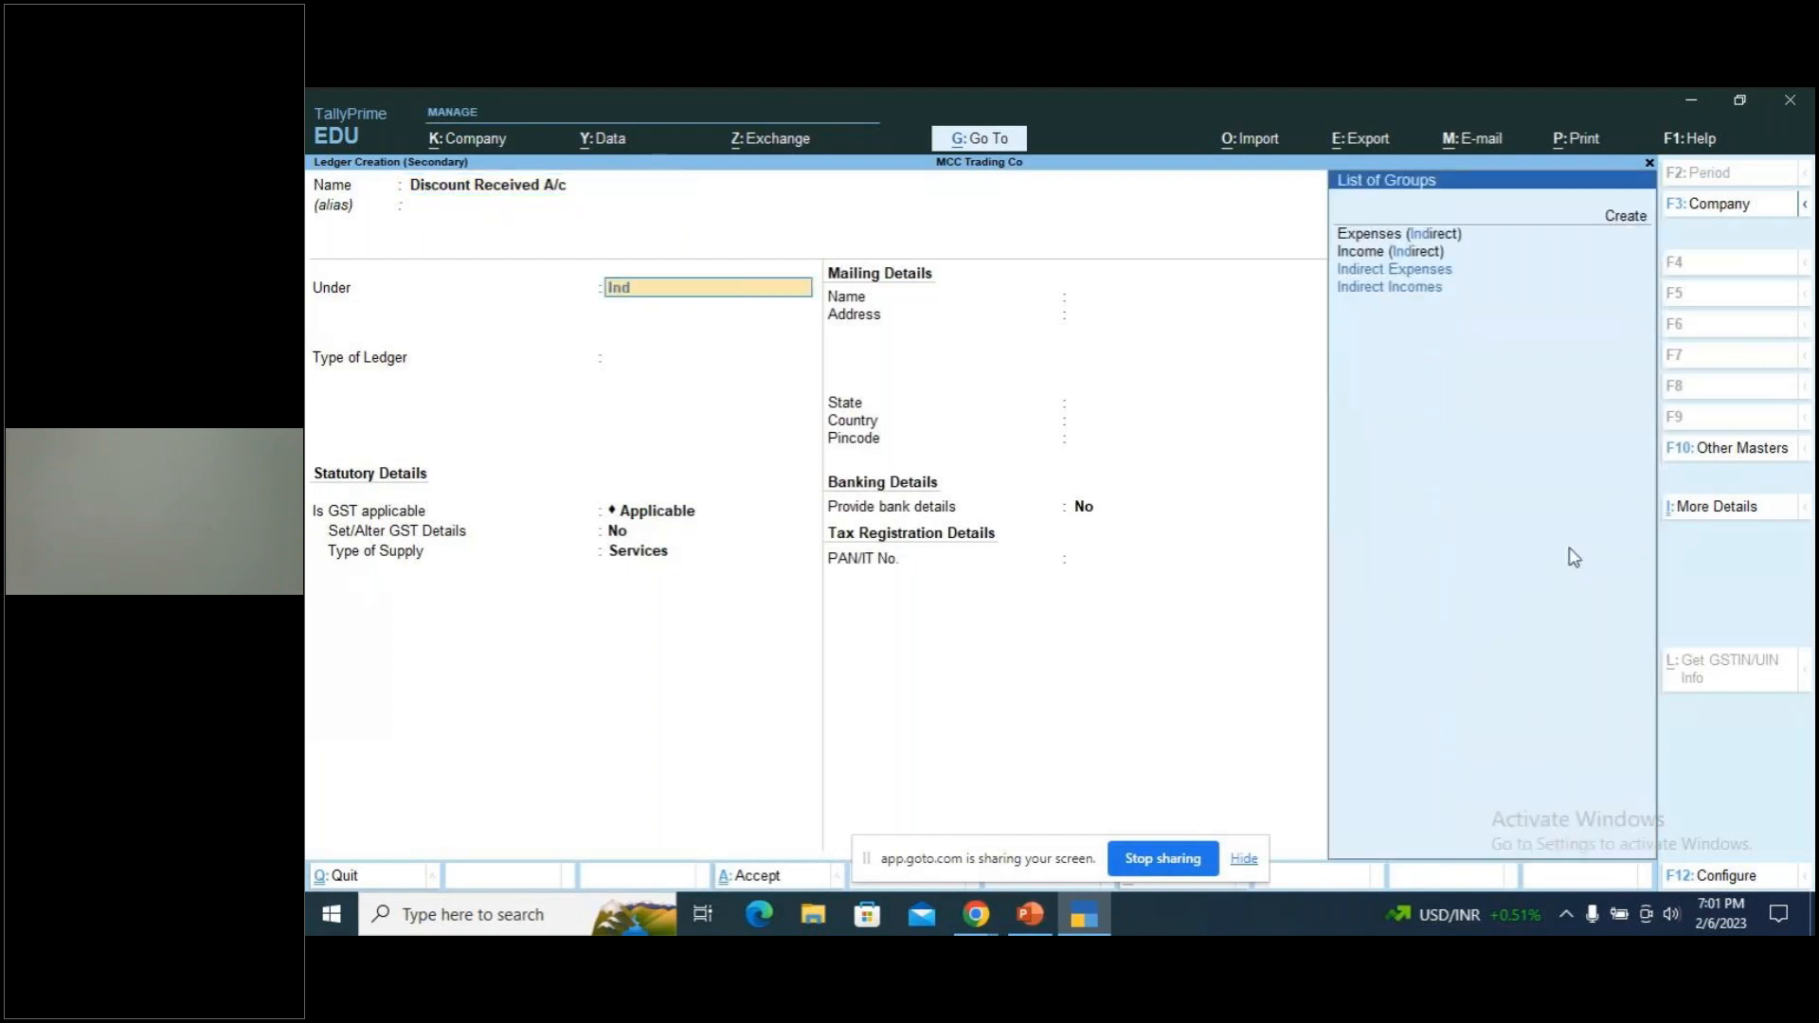
{"action": "key", "text": "Down"}
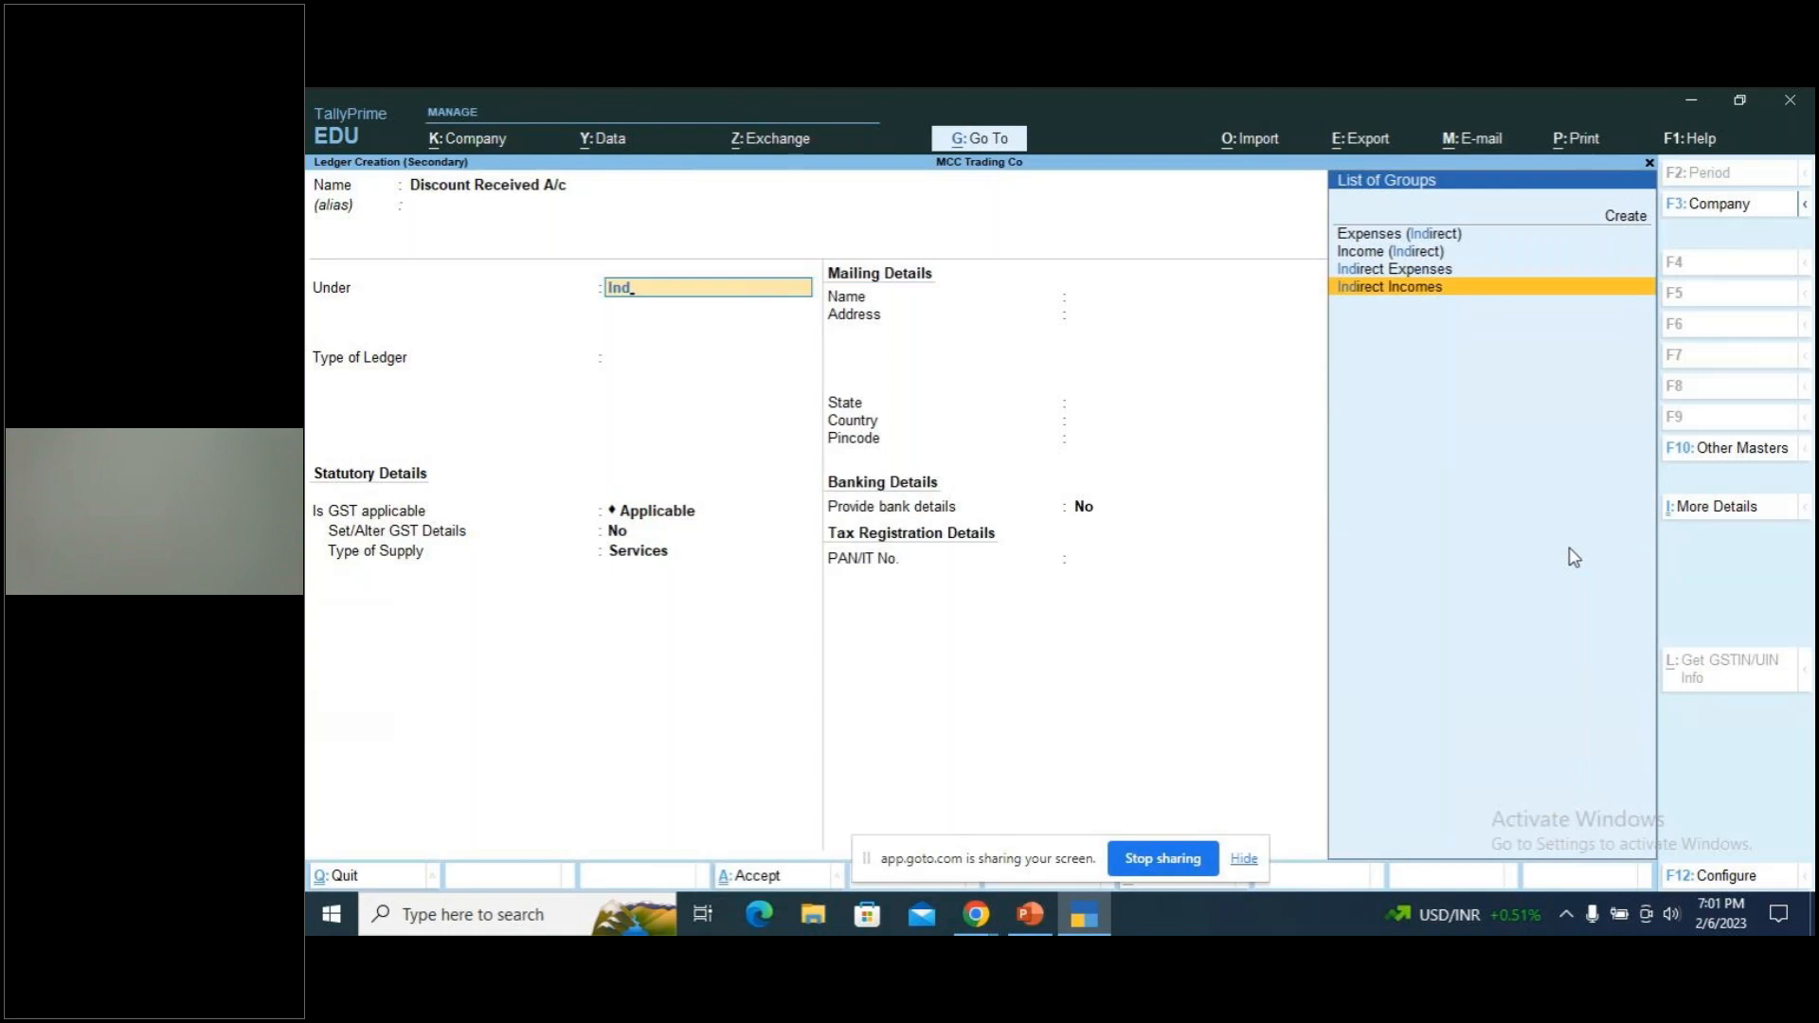
{"action": "key", "text": "Return"}
{"action": "key", "text": "ctrl+a"}
{"action": "key", "text": "Return"}
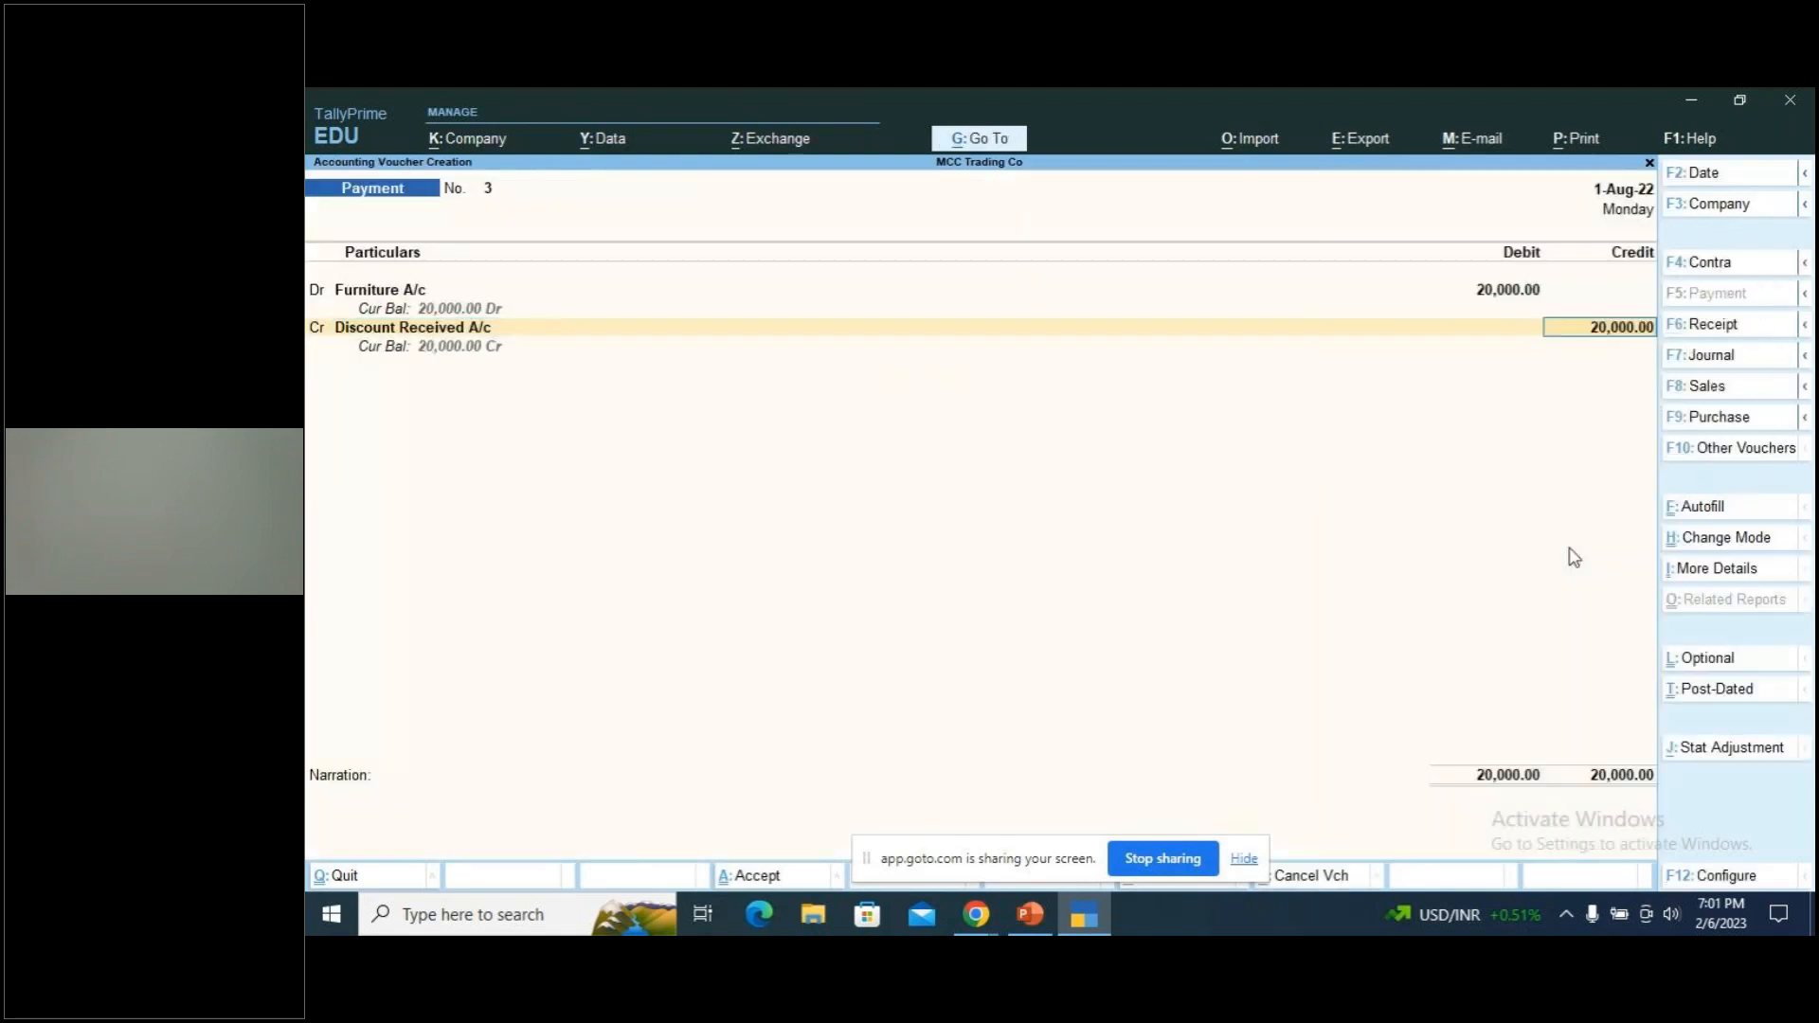
Try to credit Discount Received A/c with 2,000 and leave its cost allocation
{"action": "key", "text": "BackSpace"}
{"action": "type", "text": "2000"}
{"action": "key", "text": "Return"}
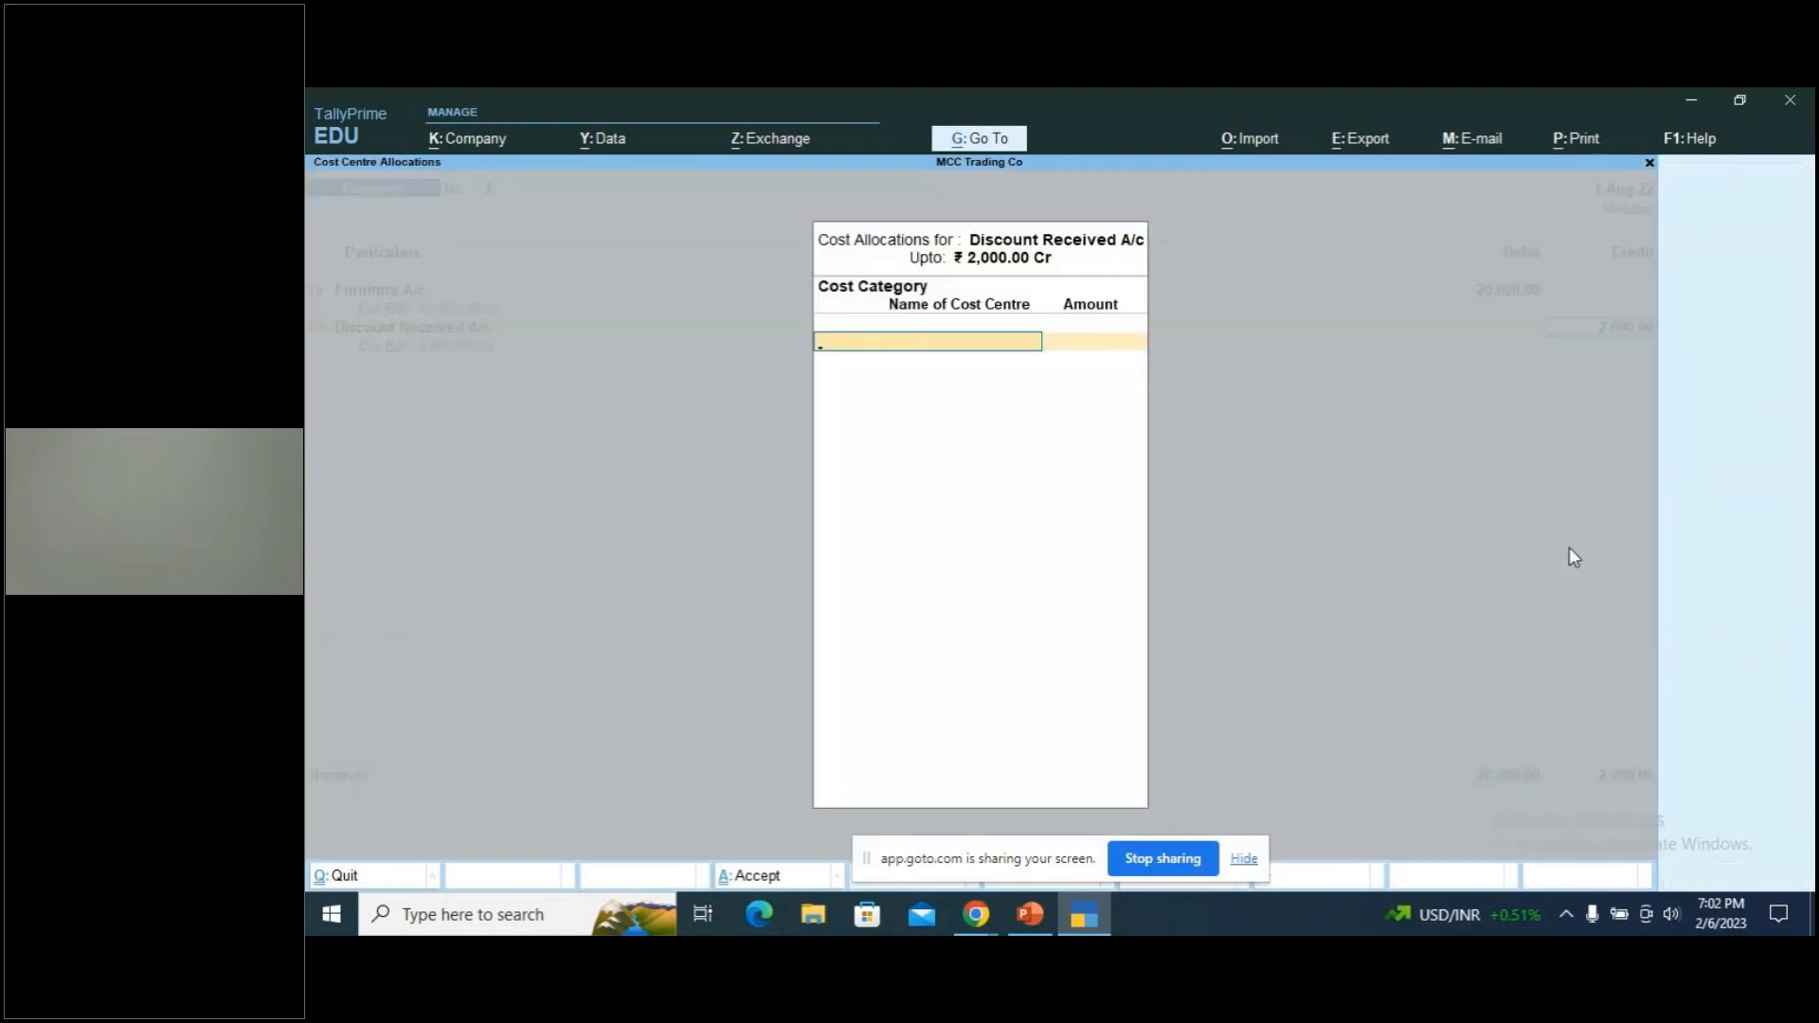
{"action": "key", "text": "Escape"}
Alter the Discount Received A/c ledger so that cost centres are not applicable and save it
{"action": "key", "text": "BackSpace"}
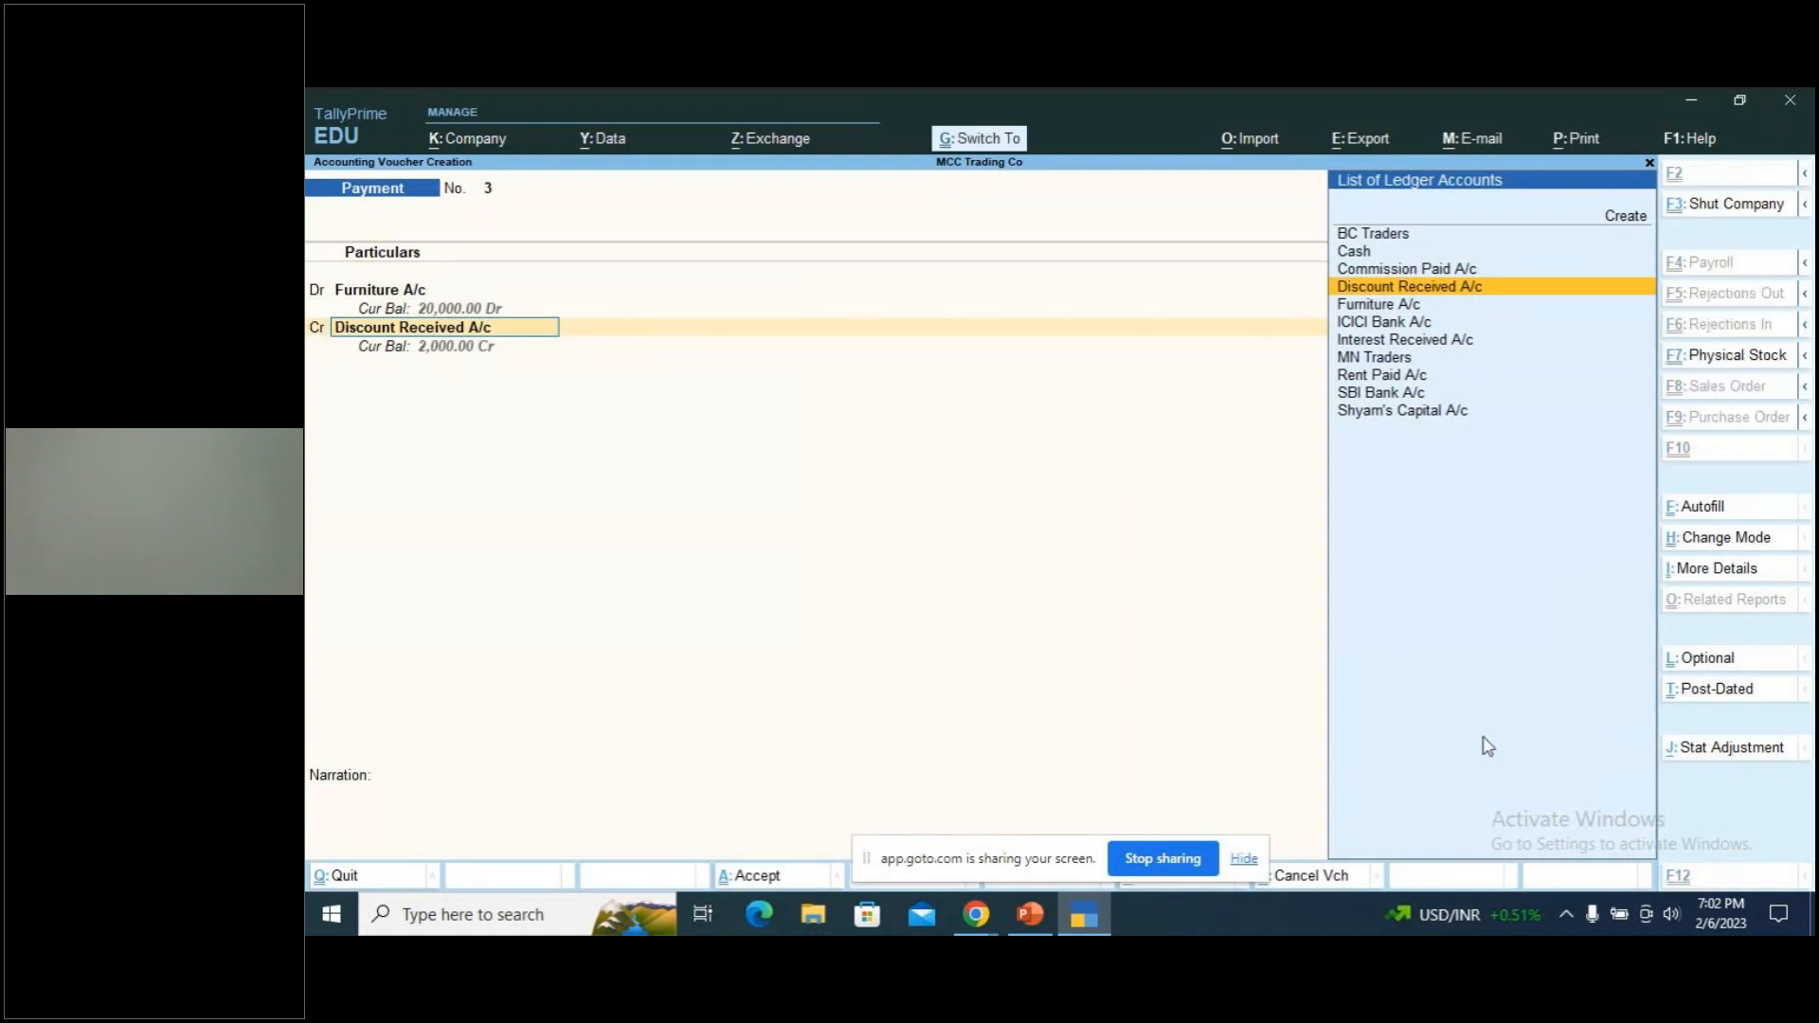
{"action": "key", "text": "ctrl"}
{"action": "key", "text": "ctrl+Return"}
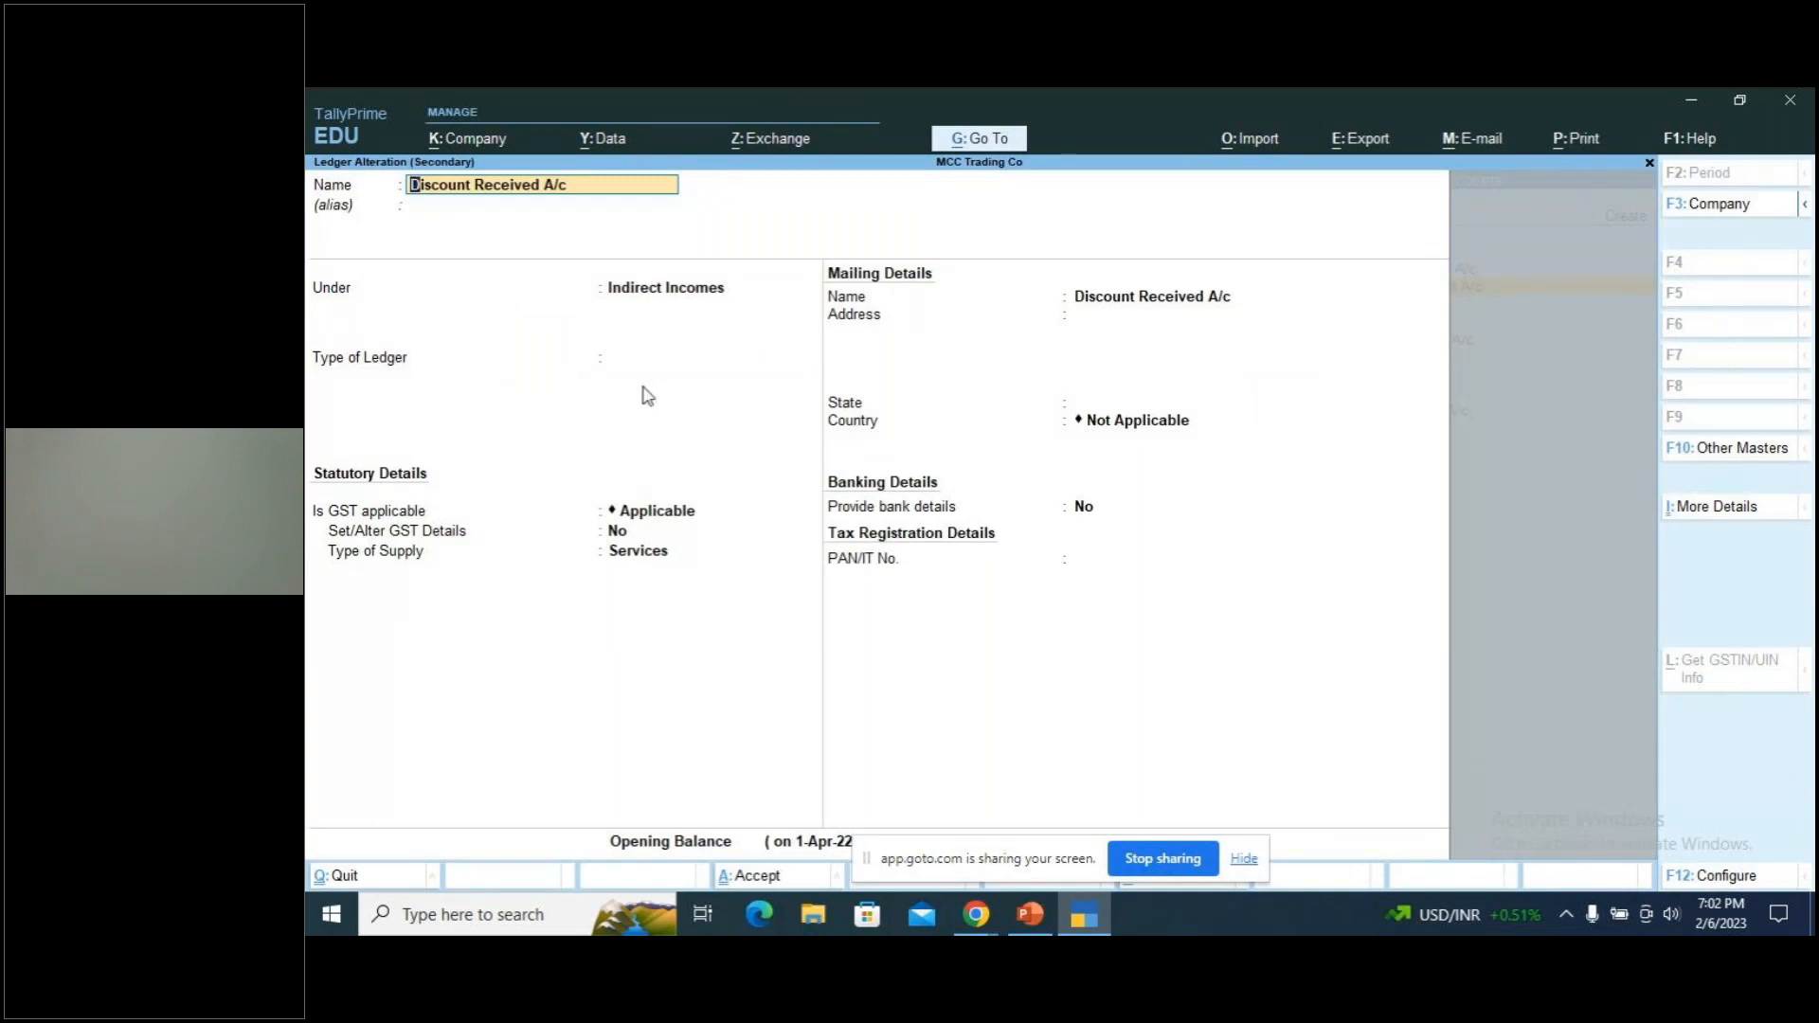
{"action": "key", "text": "ctrl"}
{"action": "key", "text": "ctrl+i"}
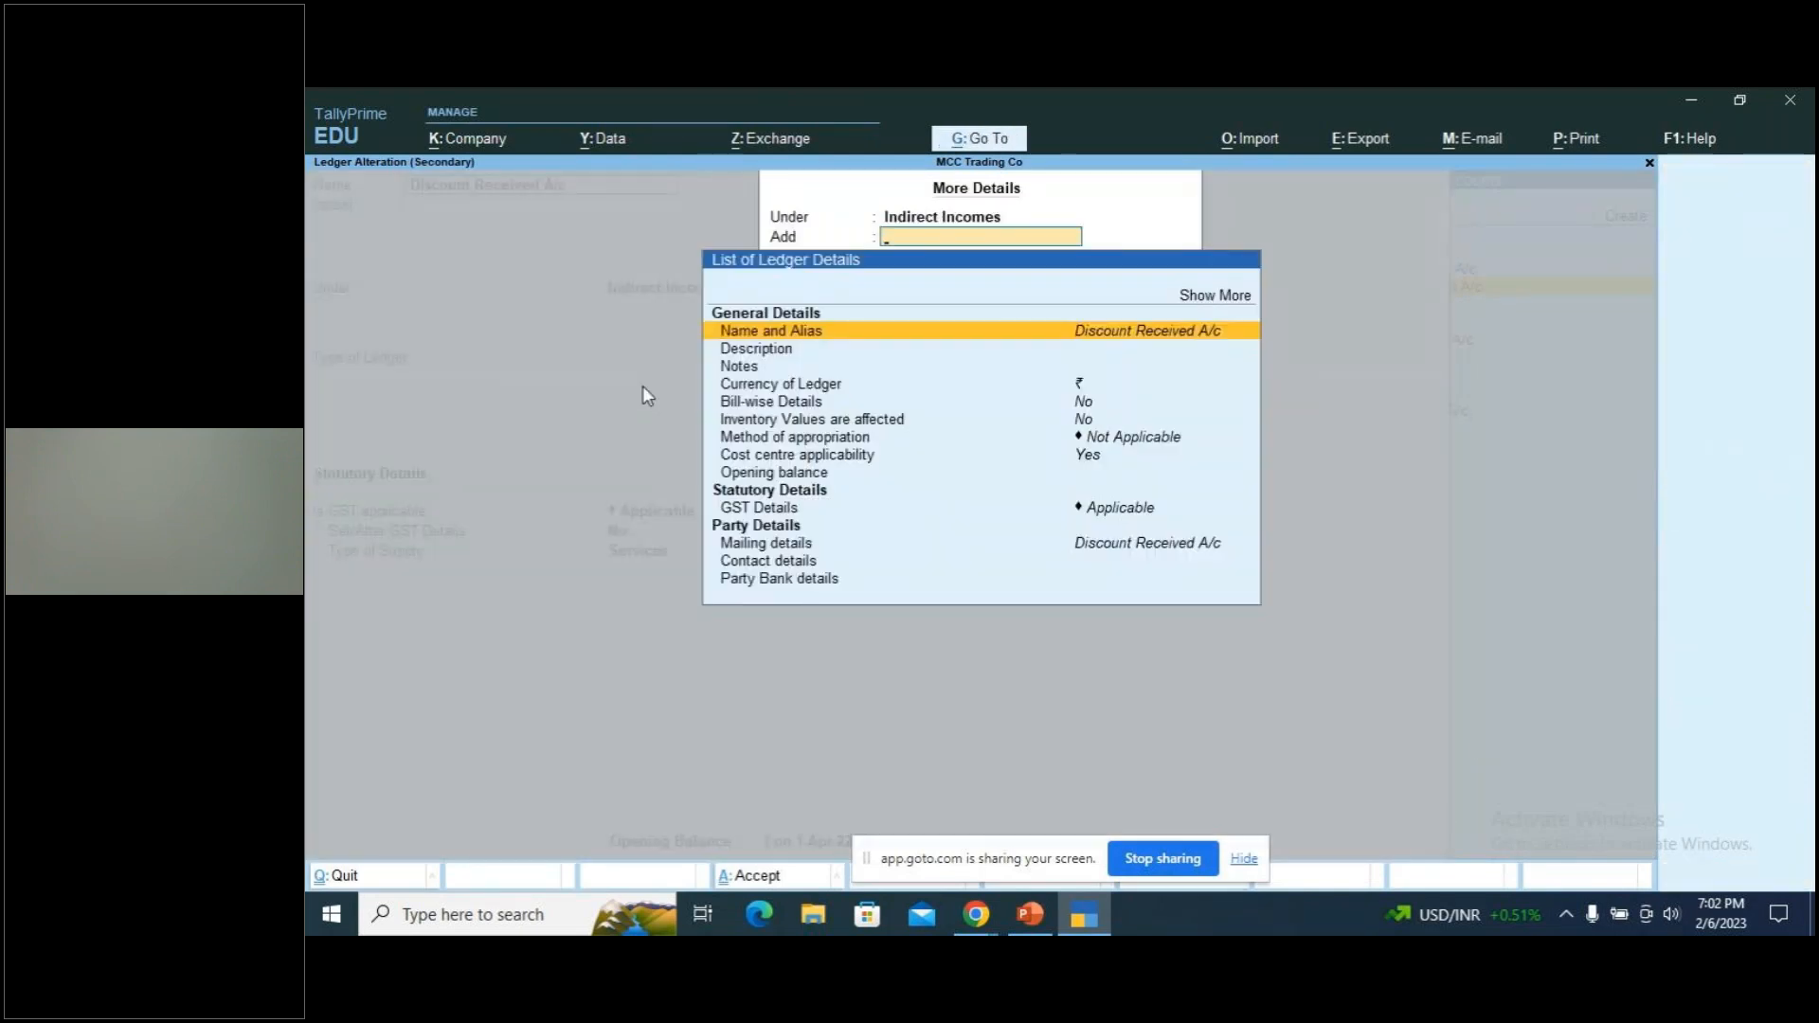
{"action": "key", "text": "Down"}
{"action": "key", "text": "Down"}
{"action": "key", "text": "Down"}
{"action": "key", "text": "Down"}
{"action": "key", "text": "Down"}
{"action": "key", "text": "Down"}
{"action": "key", "text": "Down"}
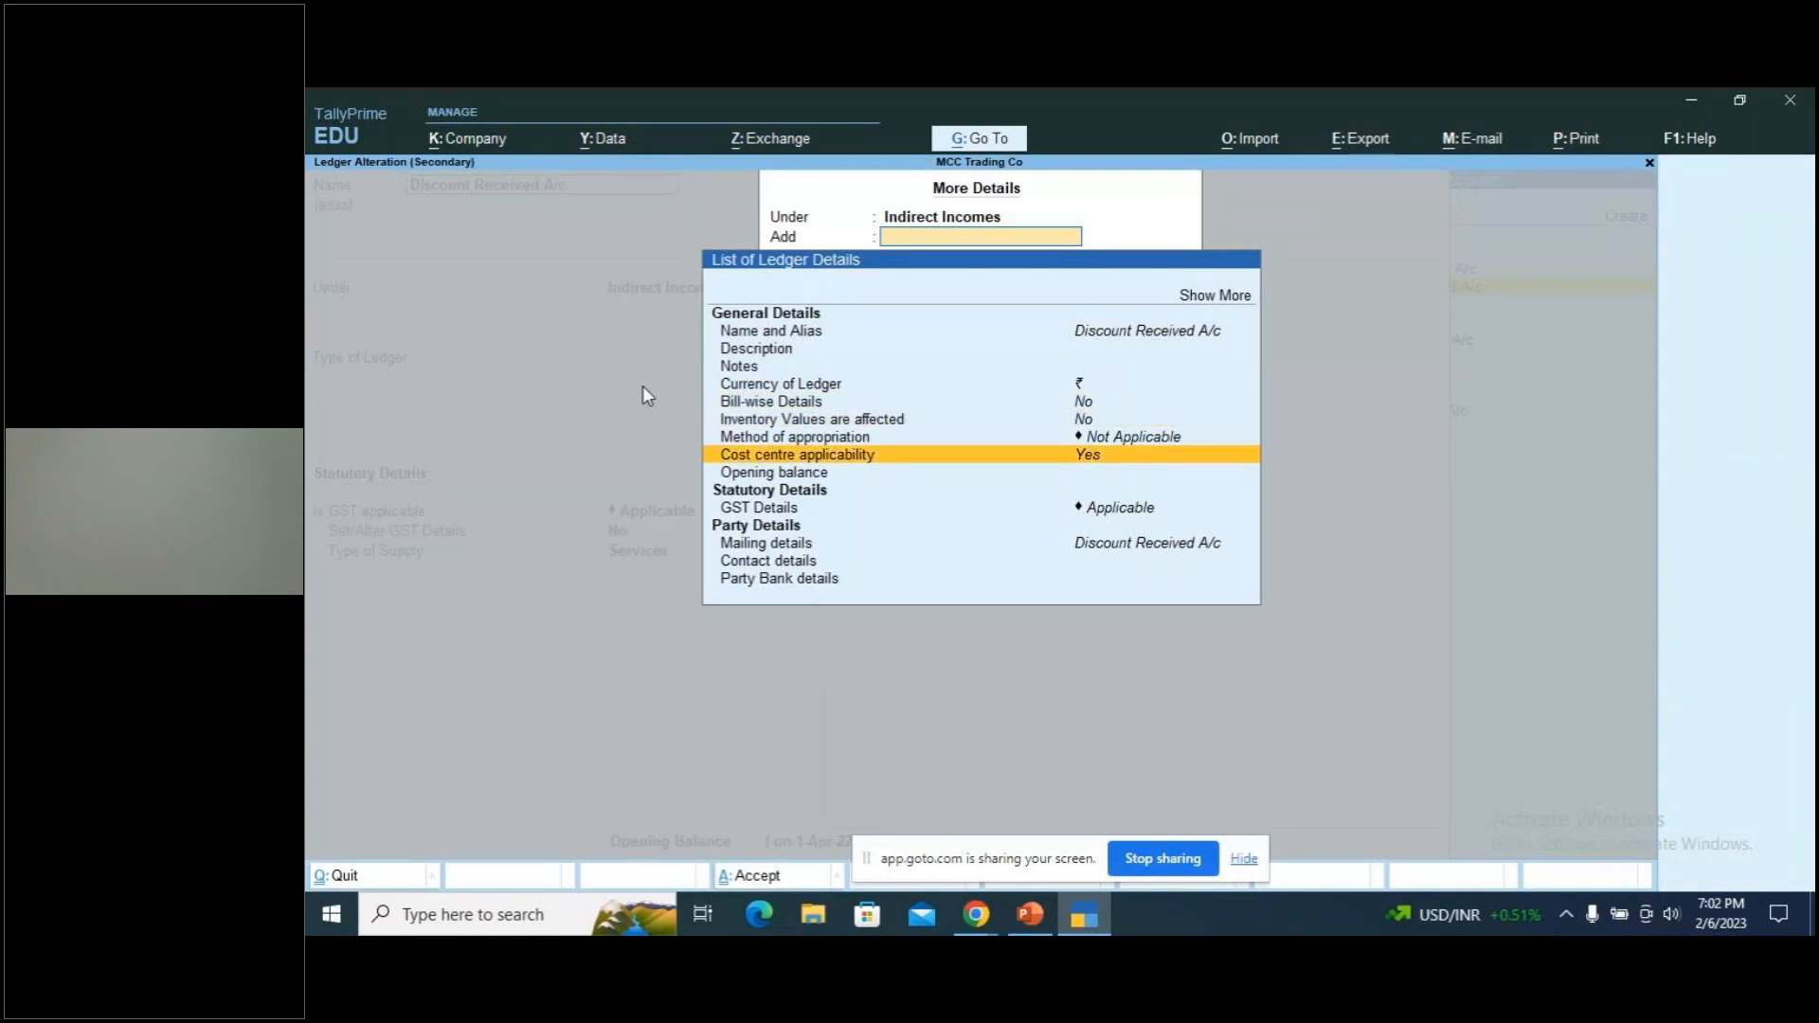
{"action": "key", "text": "Return"}
{"action": "type", "text": "no"}
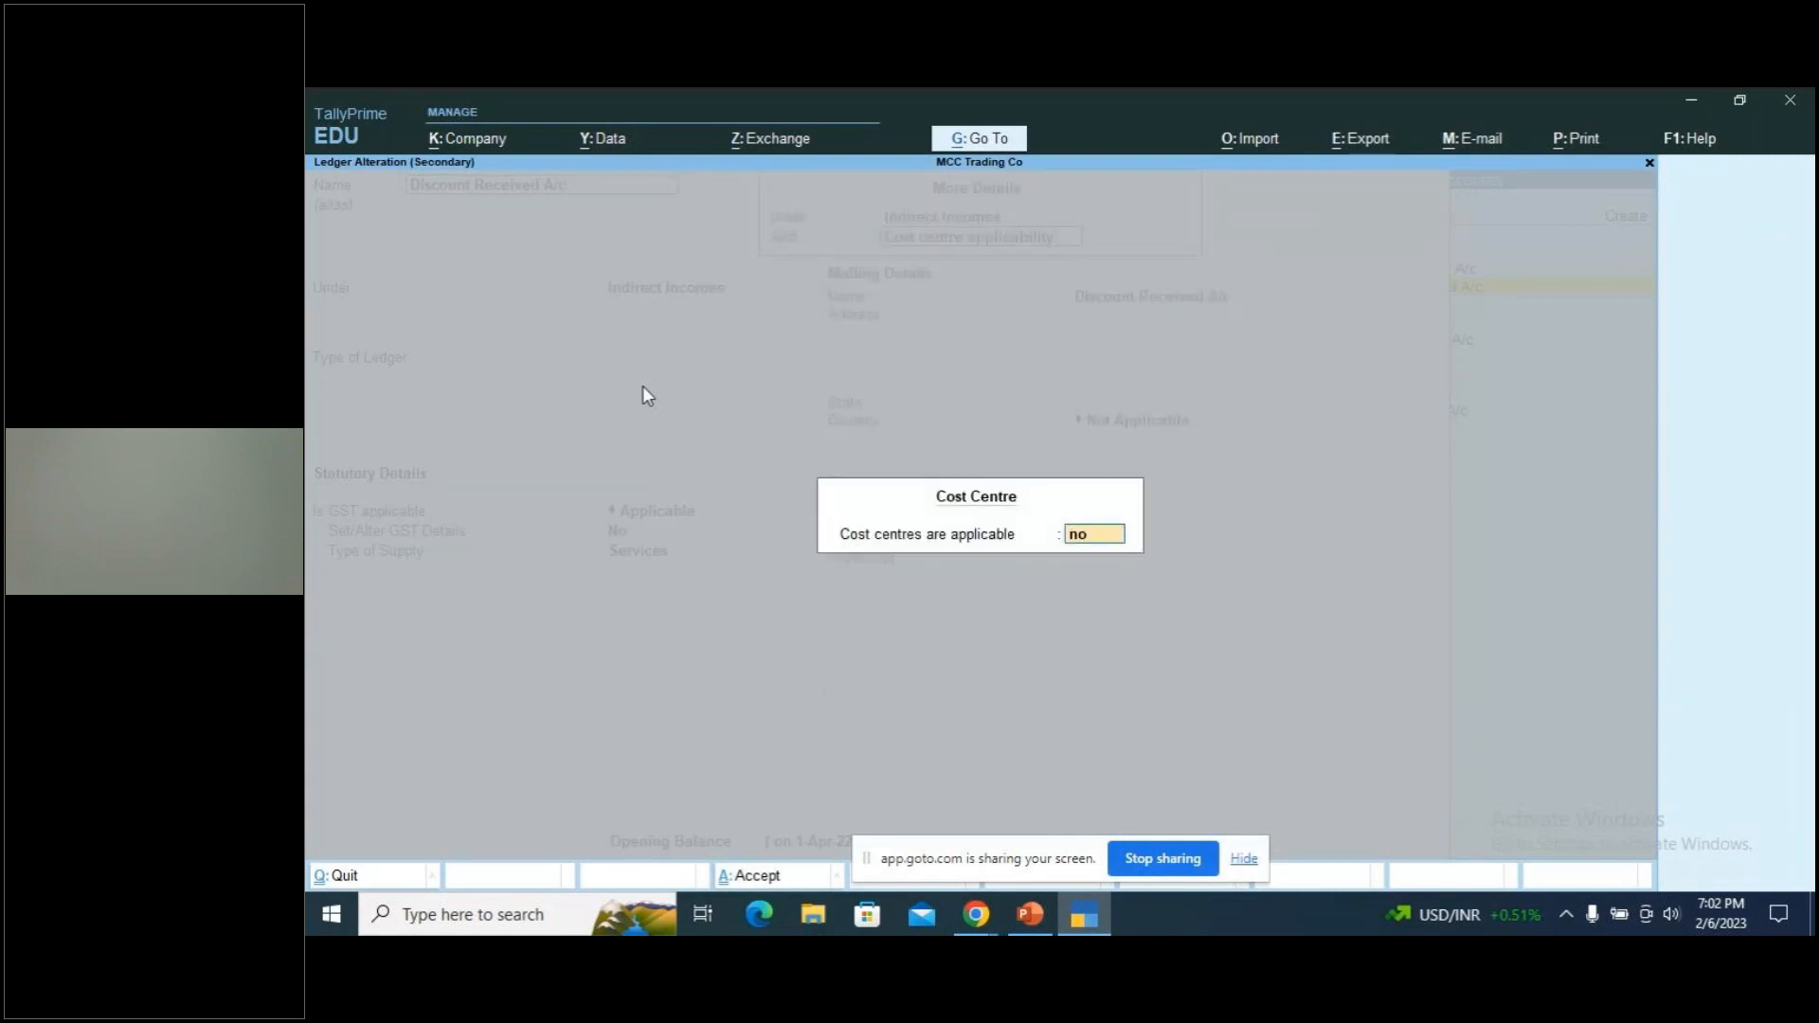
{"action": "key", "text": "Return"}
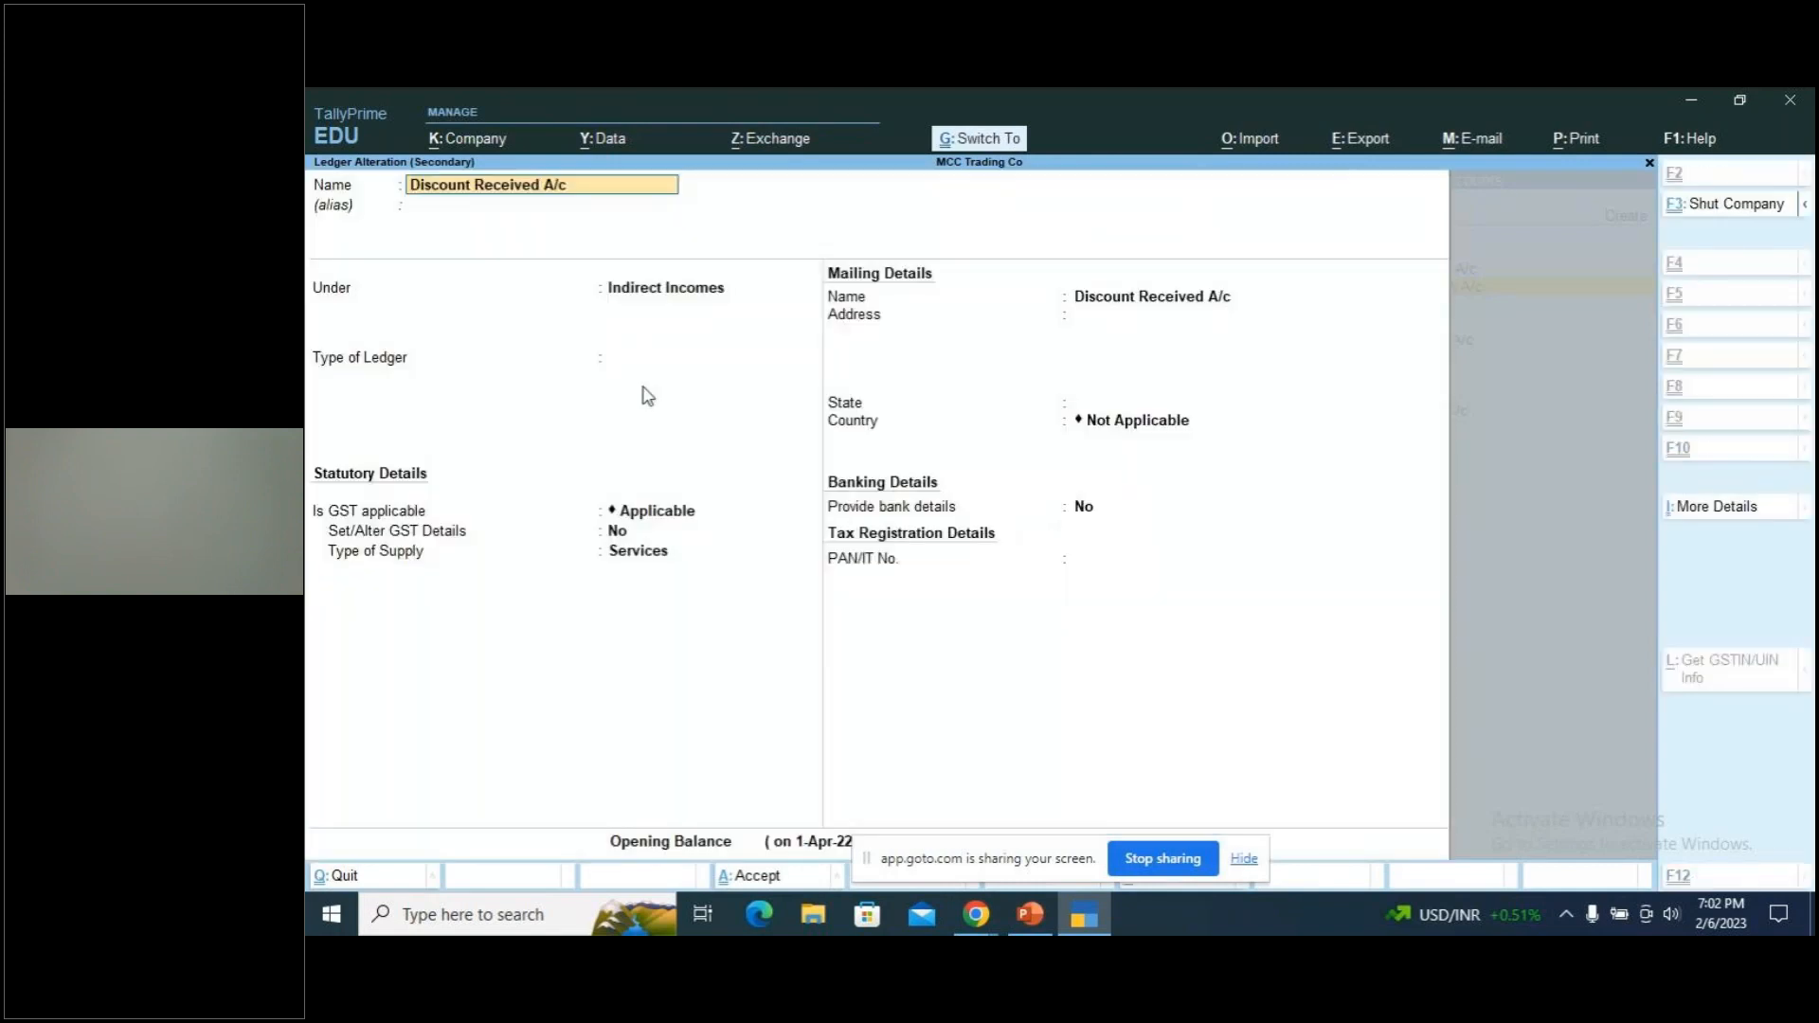
{"action": "key", "text": "ctrl+a"}
Set the Discount Received A/c credit to 2,000 and add another credit line
{"action": "type", "text": "2000"}
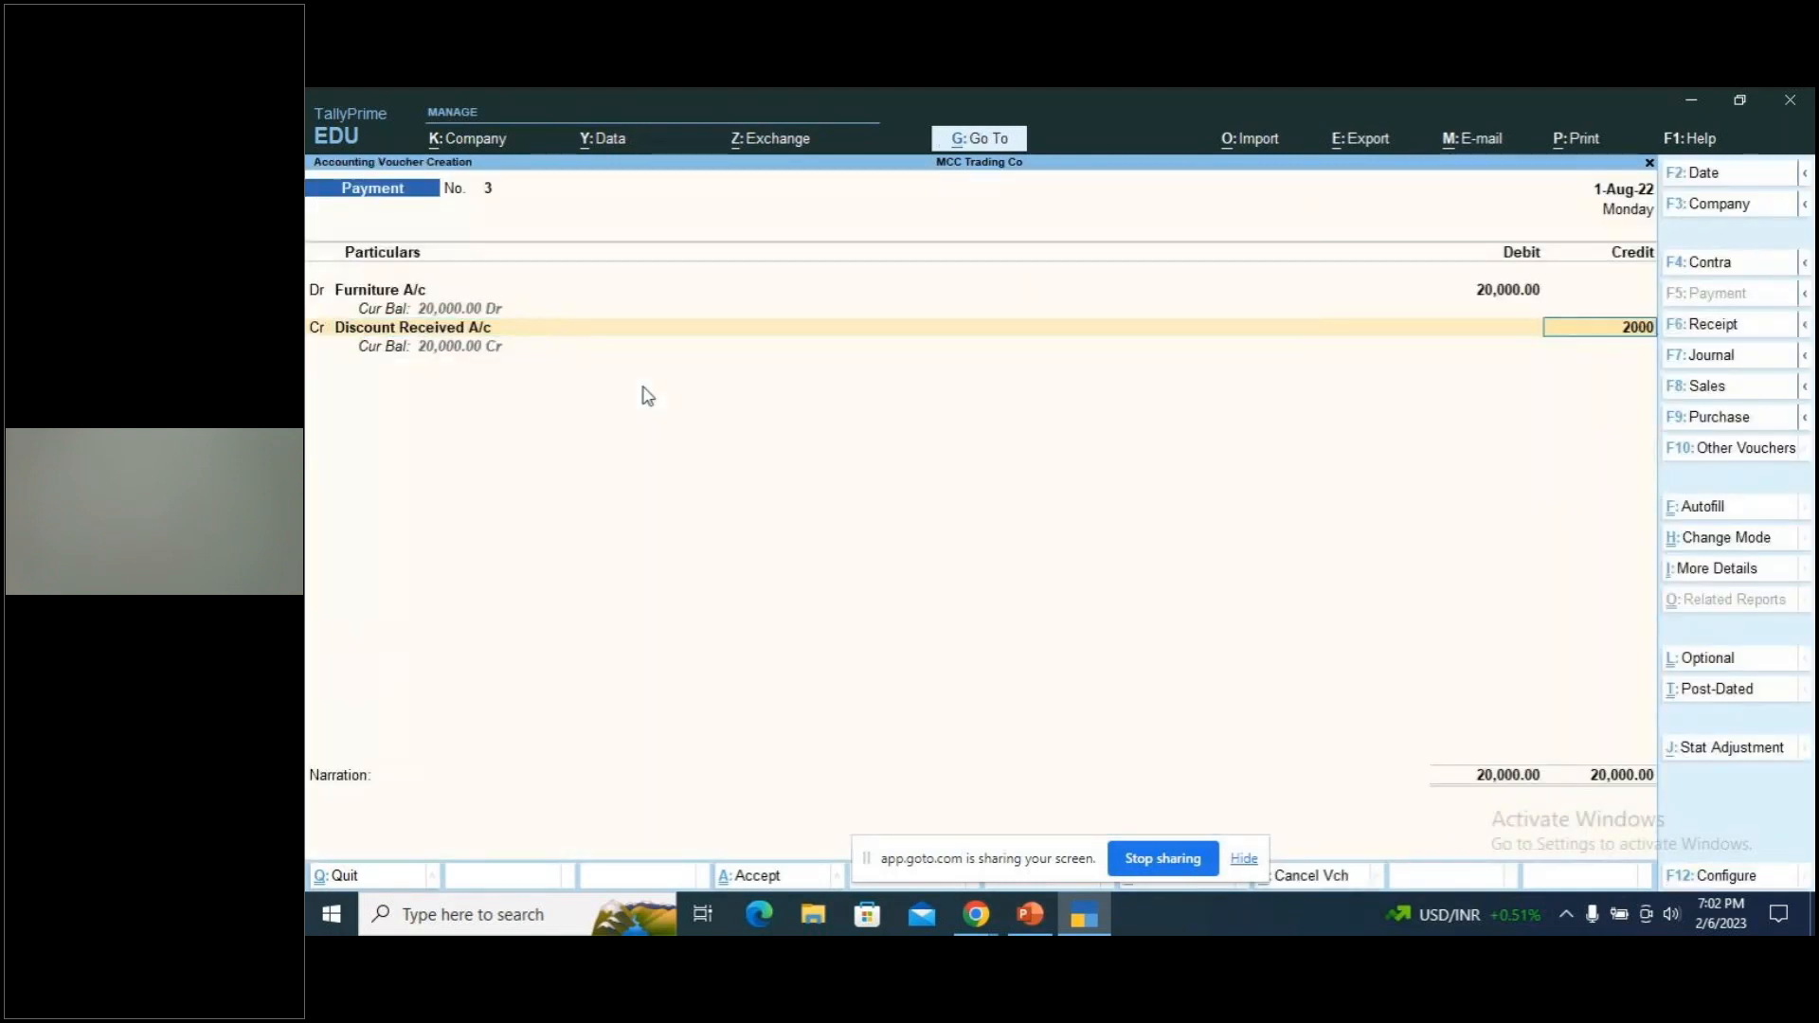
{"action": "key", "text": "Return"}
{"action": "key", "text": "Return"}
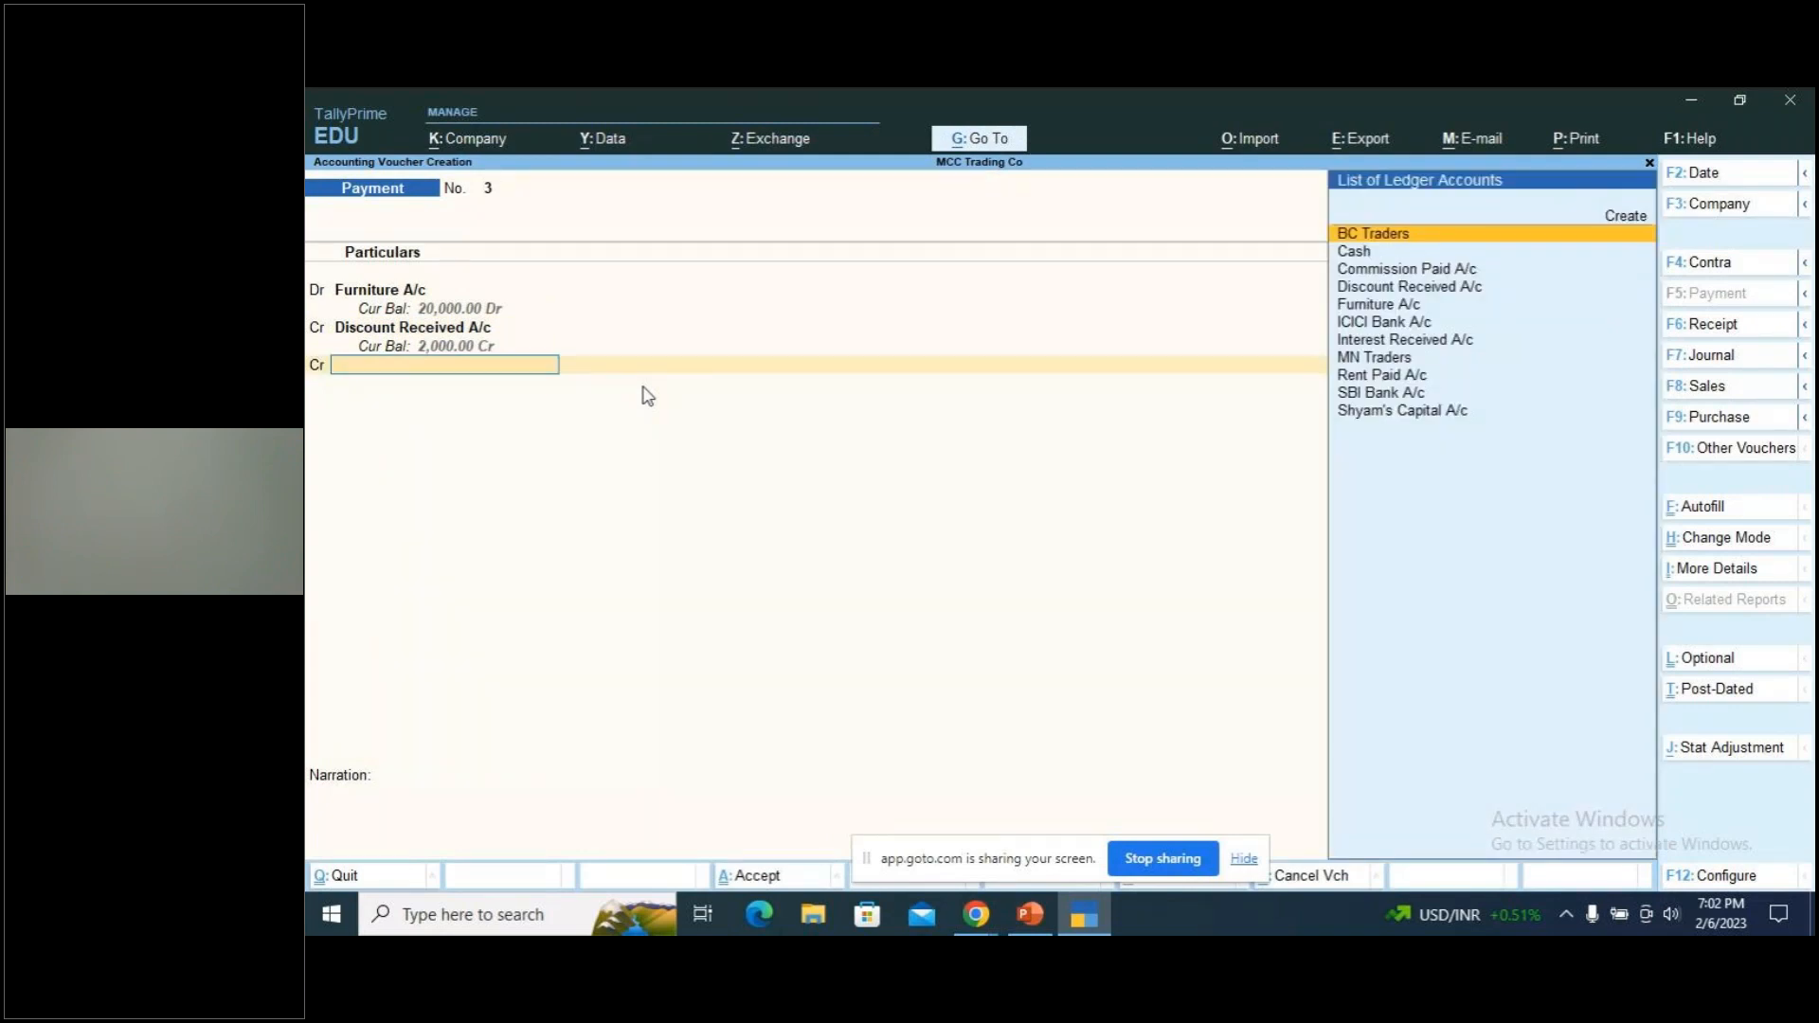
Check the furniture exercise in PowerPoint, return to TallyPrime and credit ICICI Bank A/c with 18,000
{"action": "key", "text": "alt+Tab"}
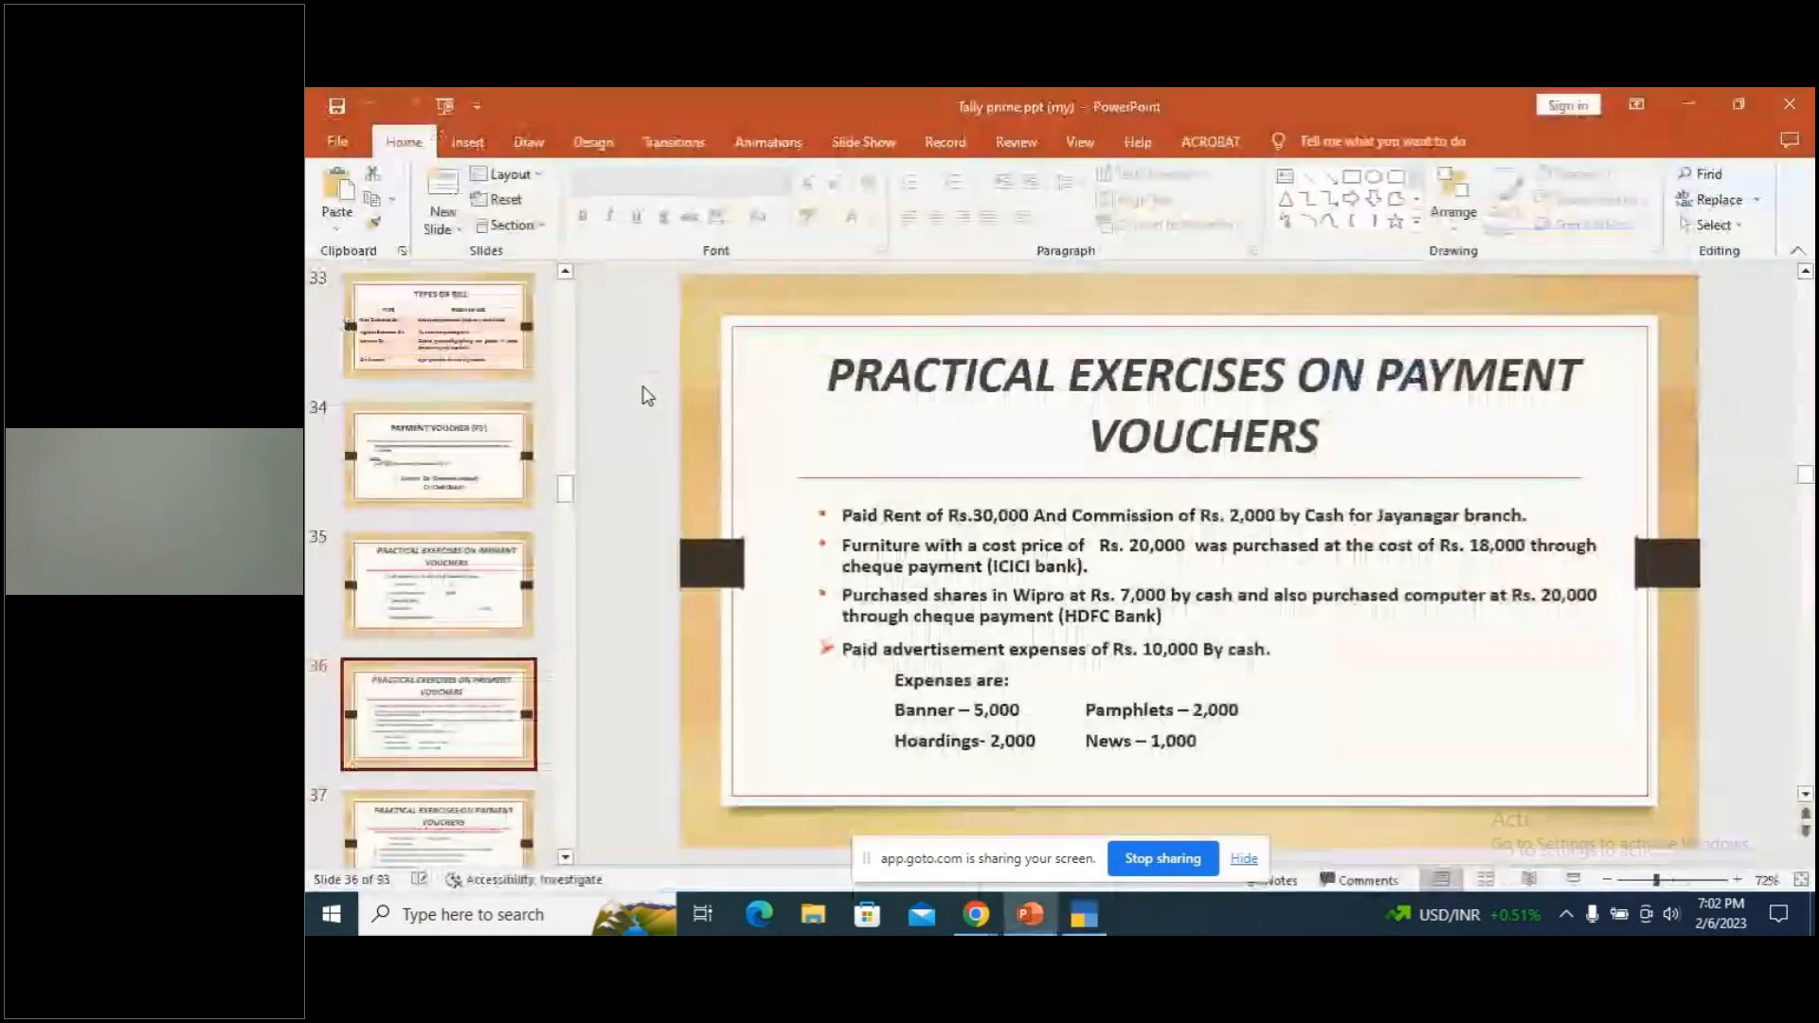
{"action": "key", "text": "alt+Tab"}
{"action": "key", "text": "Down"}
{"action": "key", "text": "Down"}
{"action": "key", "text": "Down"}
{"action": "key", "text": "Down"}
{"action": "key", "text": "Down"}
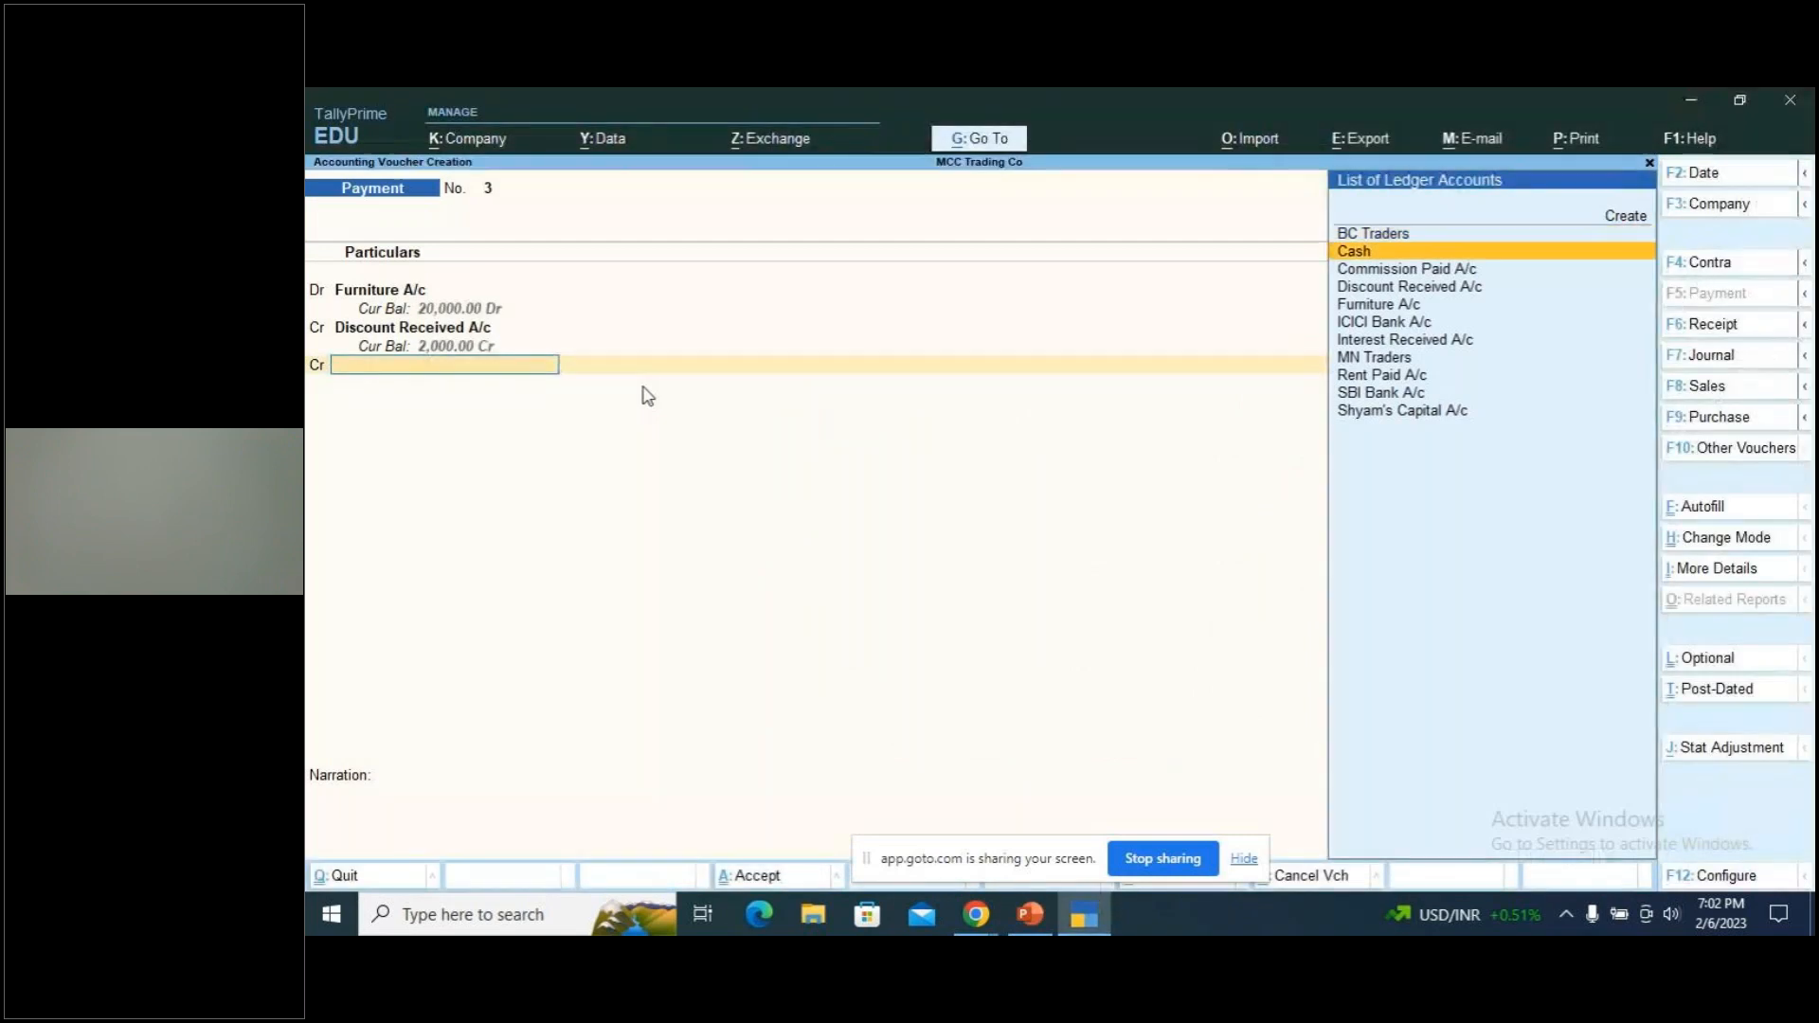
{"action": "key", "text": "Return"}
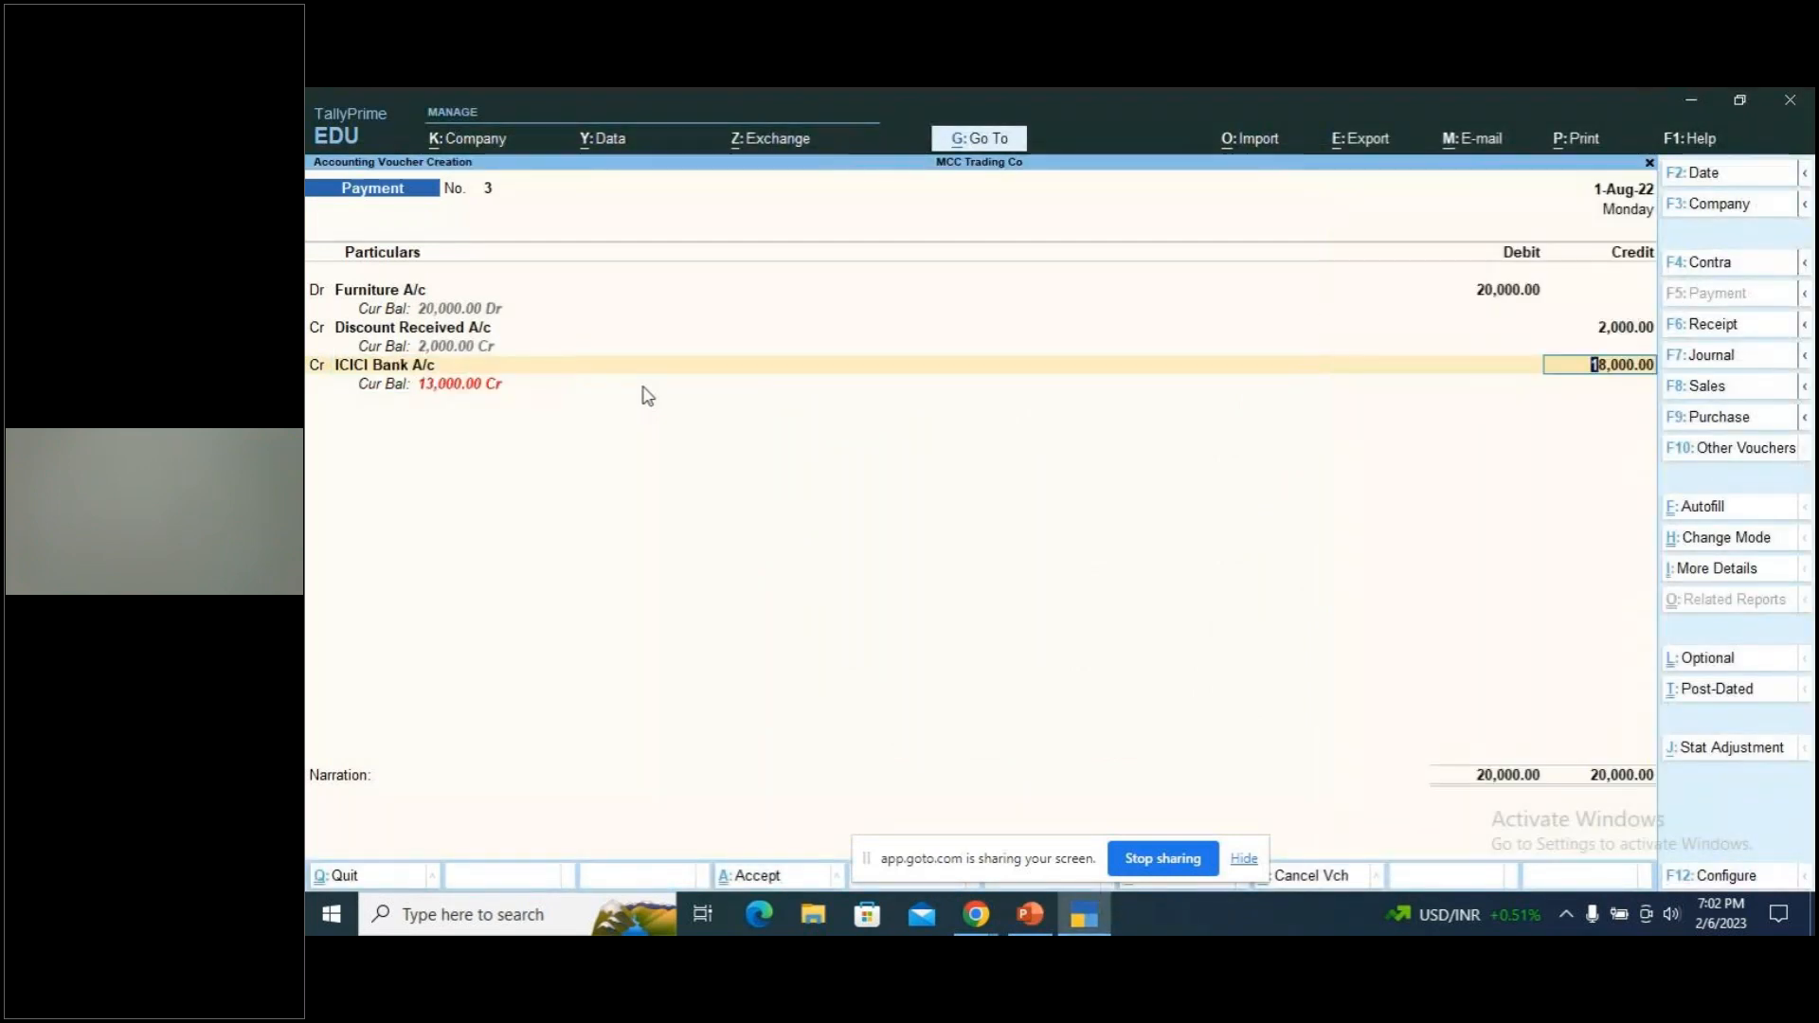
Open the ICICI Bank A/c ledger for alteration from the voucher and set its bank name to Not Applicable, keeping the Bank Accounts group
{"action": "key", "text": "BackSpace"}
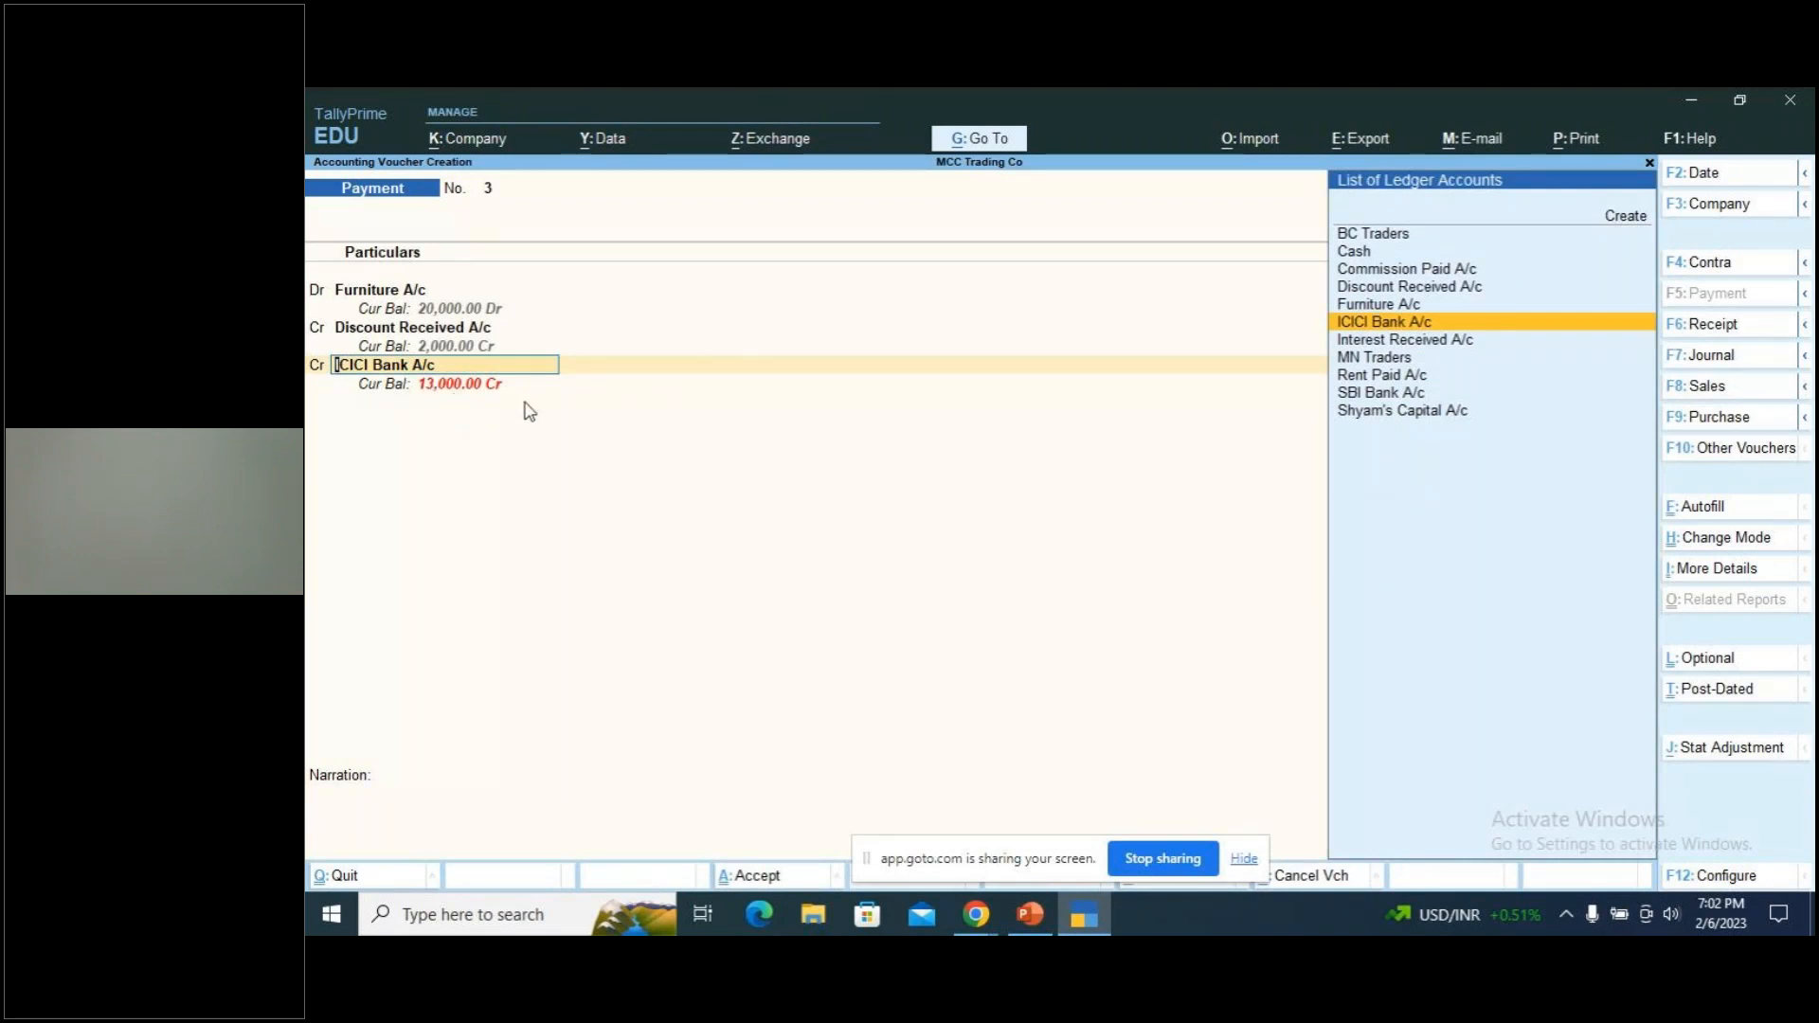
{"action": "key", "text": "ctrl+Return"}
{"action": "key", "text": "Return"}
{"action": "key", "text": "Return"}
{"action": "key", "text": "Return"}
{"action": "key", "text": "Return"}
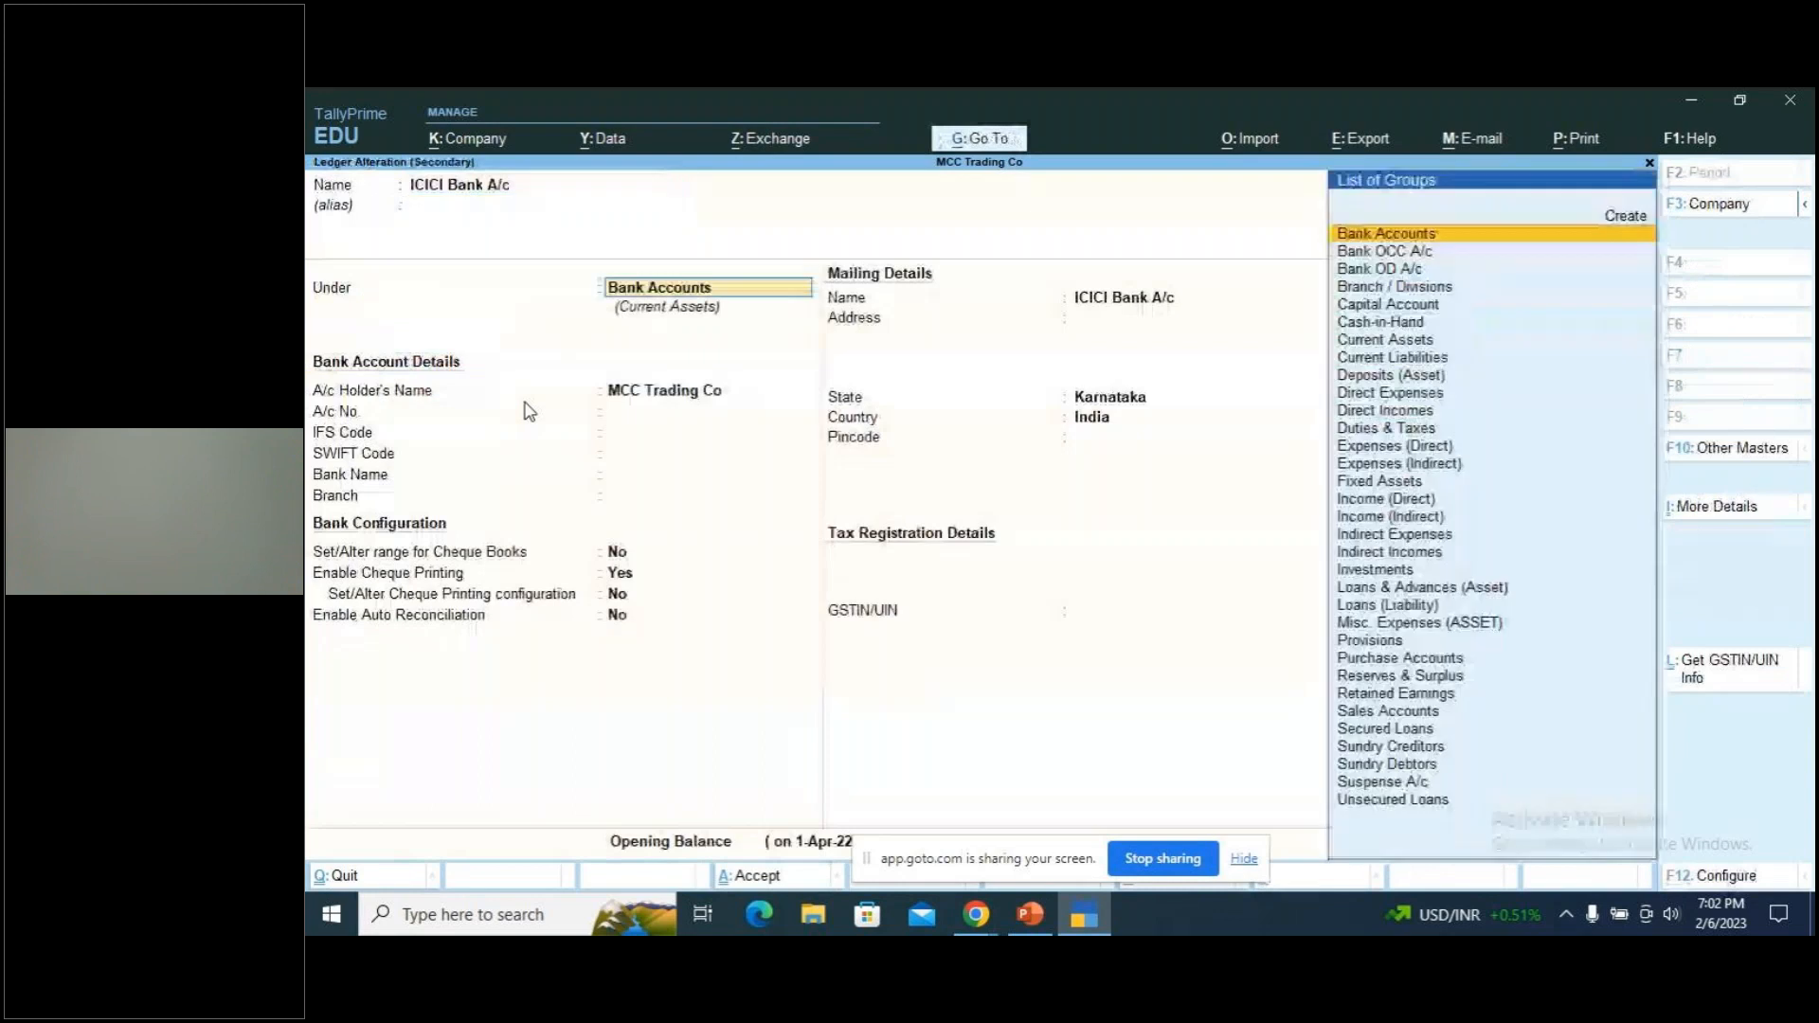
{"action": "key", "text": "Return"}
{"action": "key", "text": "Return"}
{"action": "key", "text": "Return"}
{"action": "key", "text": "Return"}
{"action": "key", "text": "Return"}
{"action": "key", "text": "Return"}
{"action": "key", "text": "Return"}
{"action": "key", "text": "Return"}
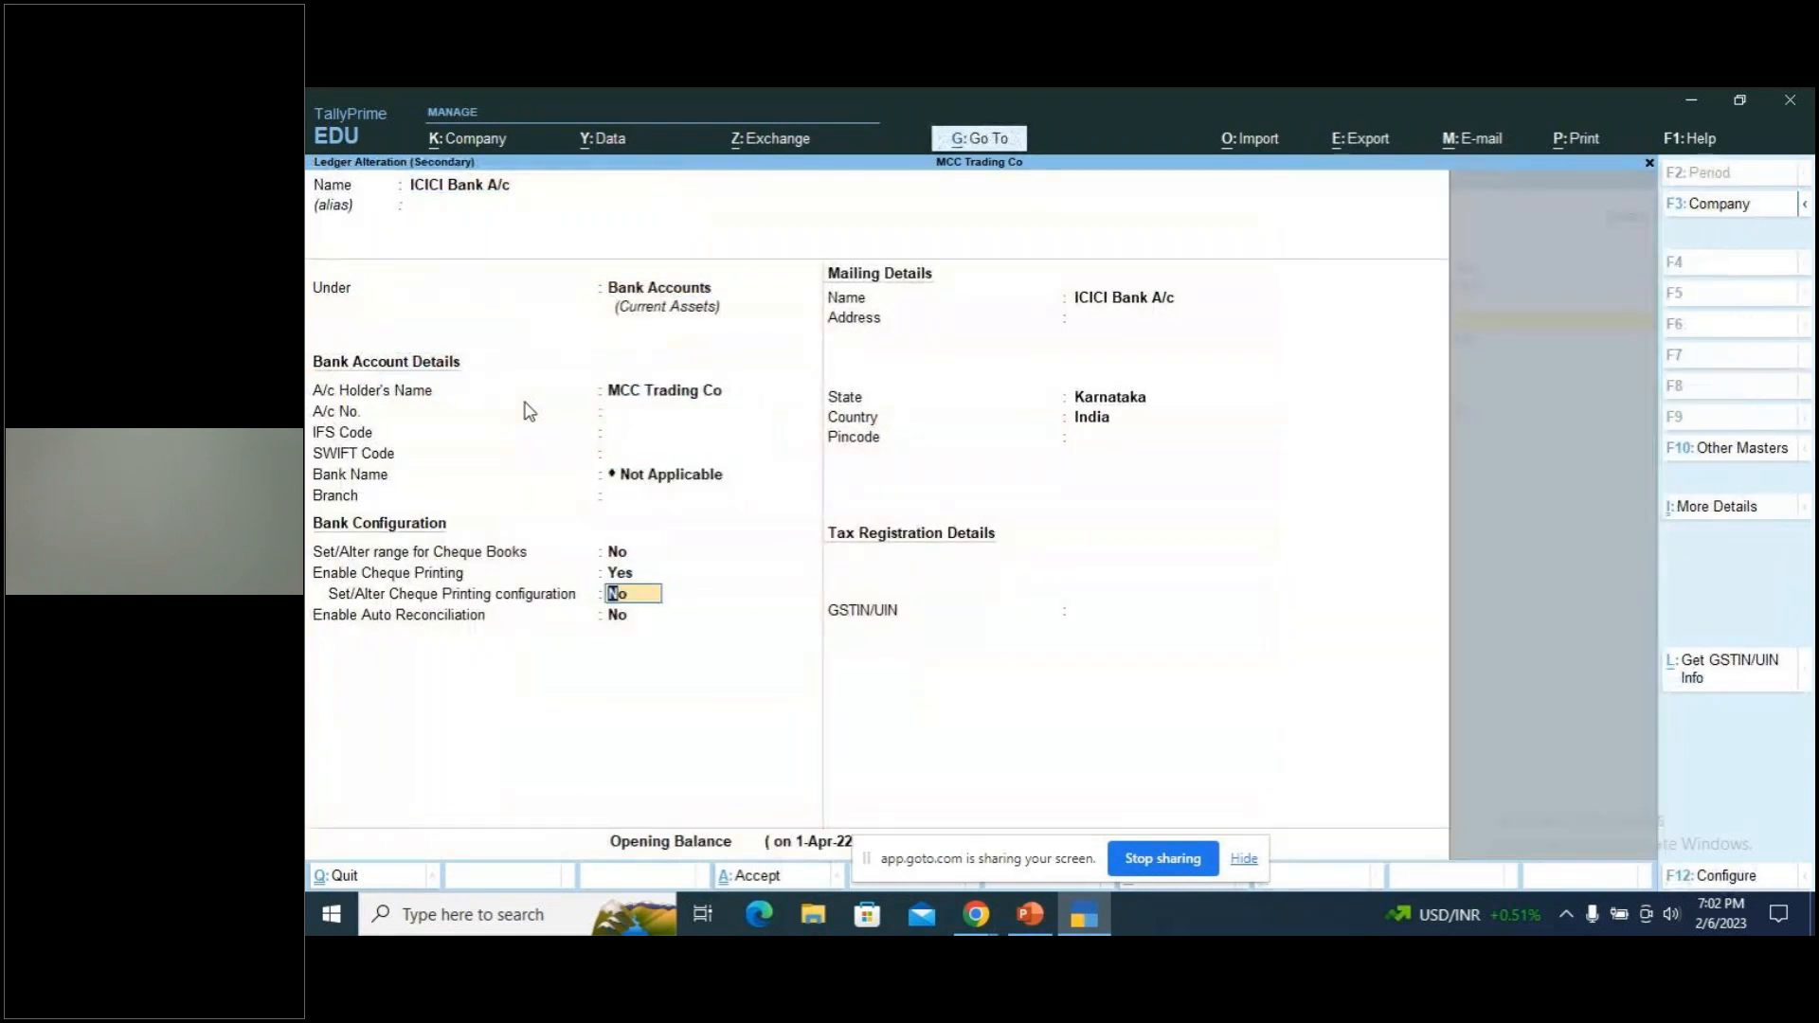
Enter an opening balance for the ICICI Bank A/c ledger, save it and return to the payment voucher
{"action": "key", "text": "Return"}
{"action": "key", "text": "Return"}
{"action": "key", "text": "Return"}
{"action": "key", "text": "Return"}
{"action": "key", "text": "Return"}
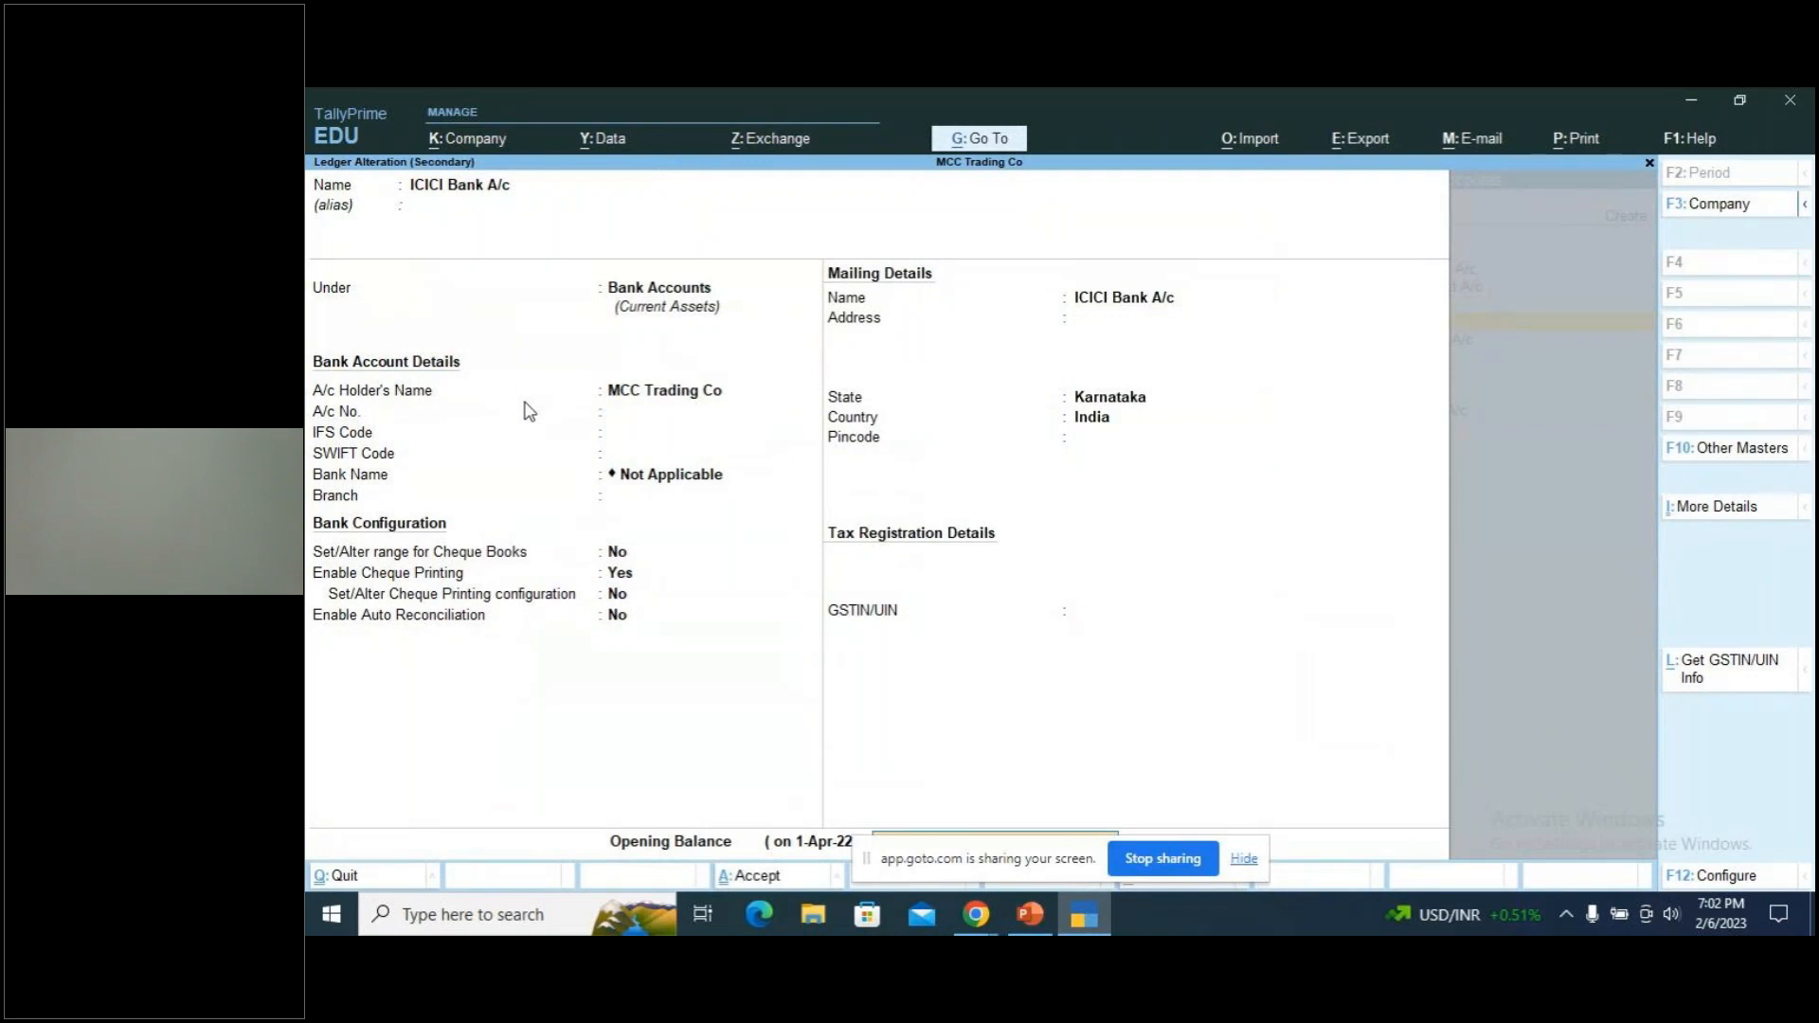
{"action": "key", "text": "Return"}
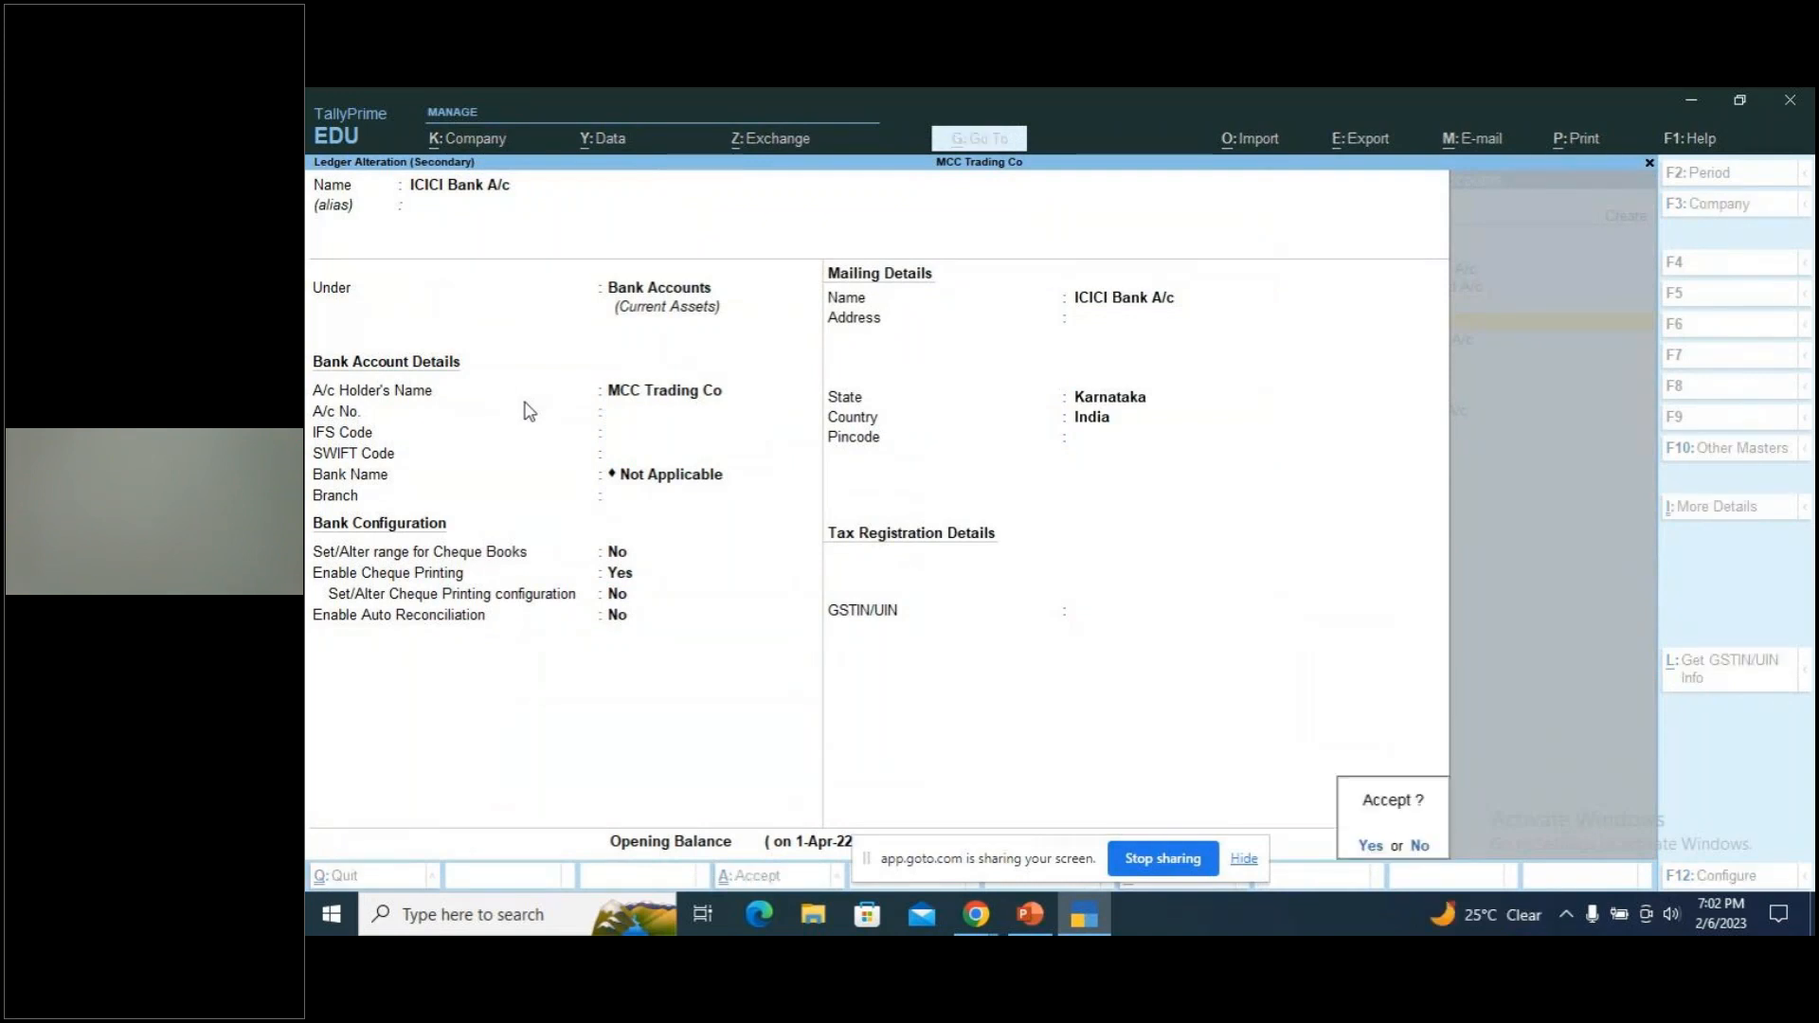
{"action": "key", "text": "Return"}
{"action": "key", "text": "Return"}
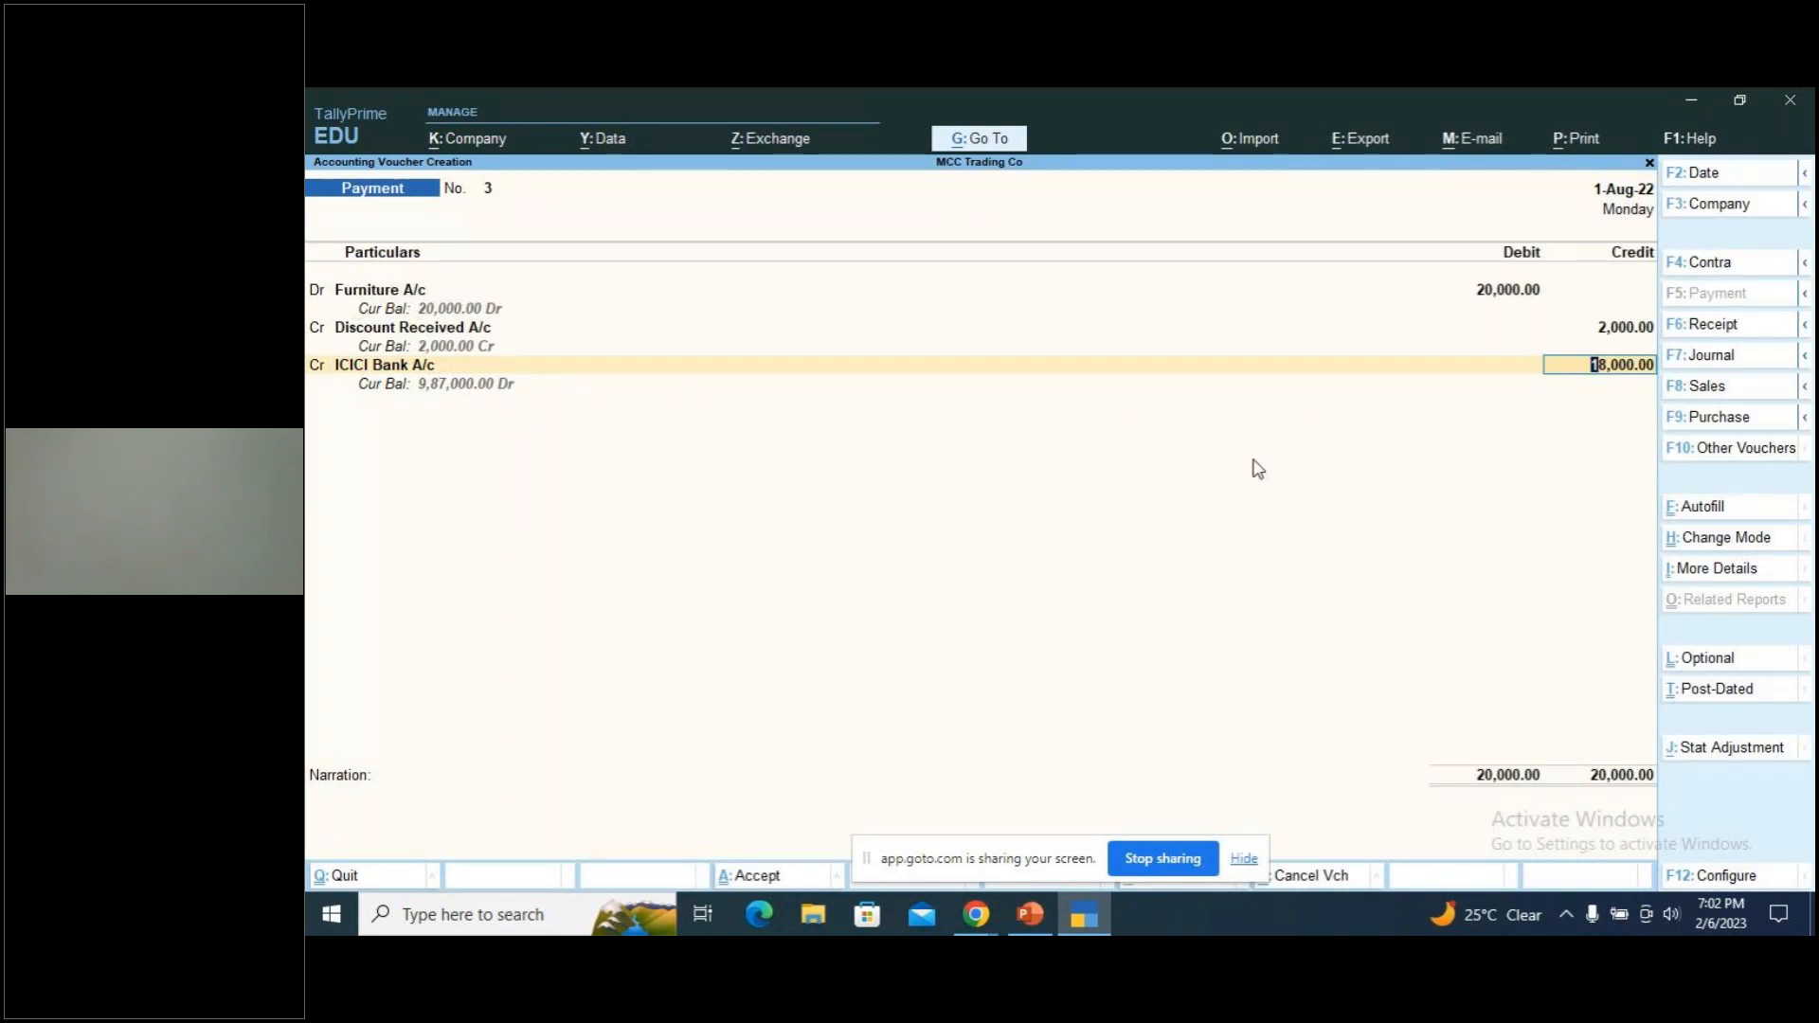
Allocate the 18,000 from ICICI Bank A/c as a cheque with instrument number 784512, dated 1-Aug-22 and cheque range Not Applicable
{"action": "key", "text": "Return"}
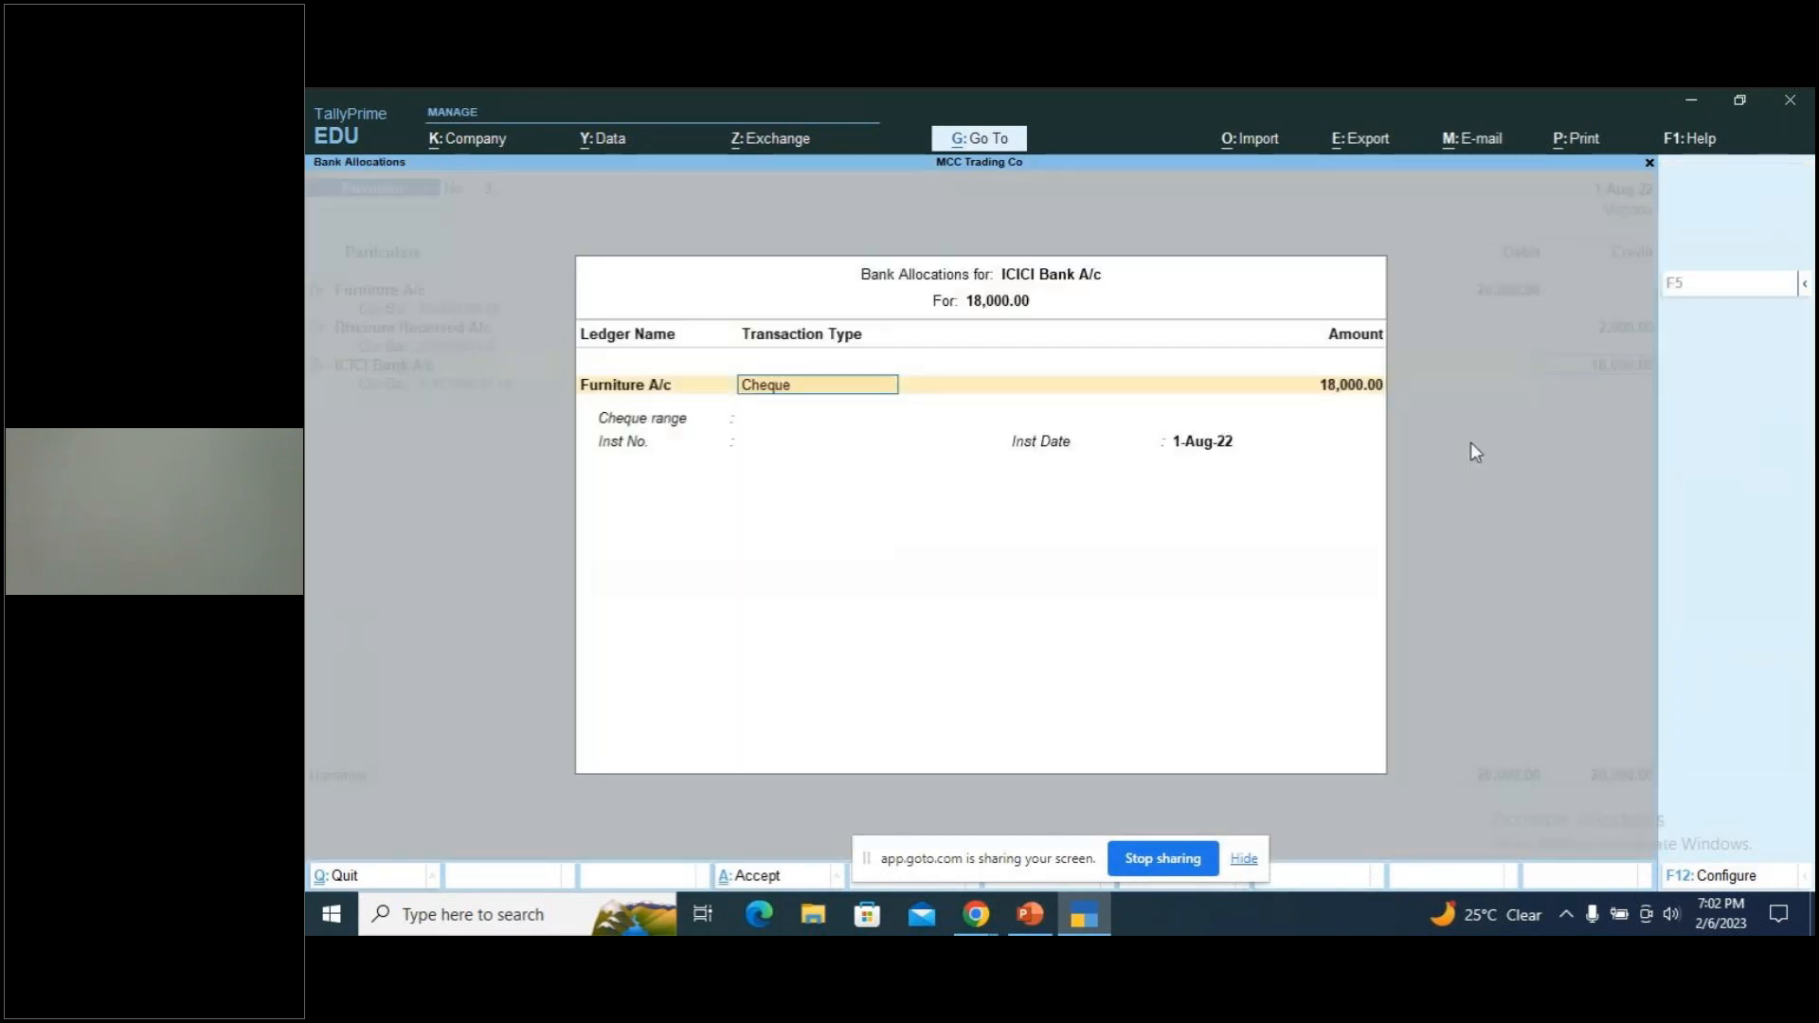
{"action": "key", "text": "Return"}
{"action": "key", "text": "Return"}
{"action": "type", "text": "784512"}
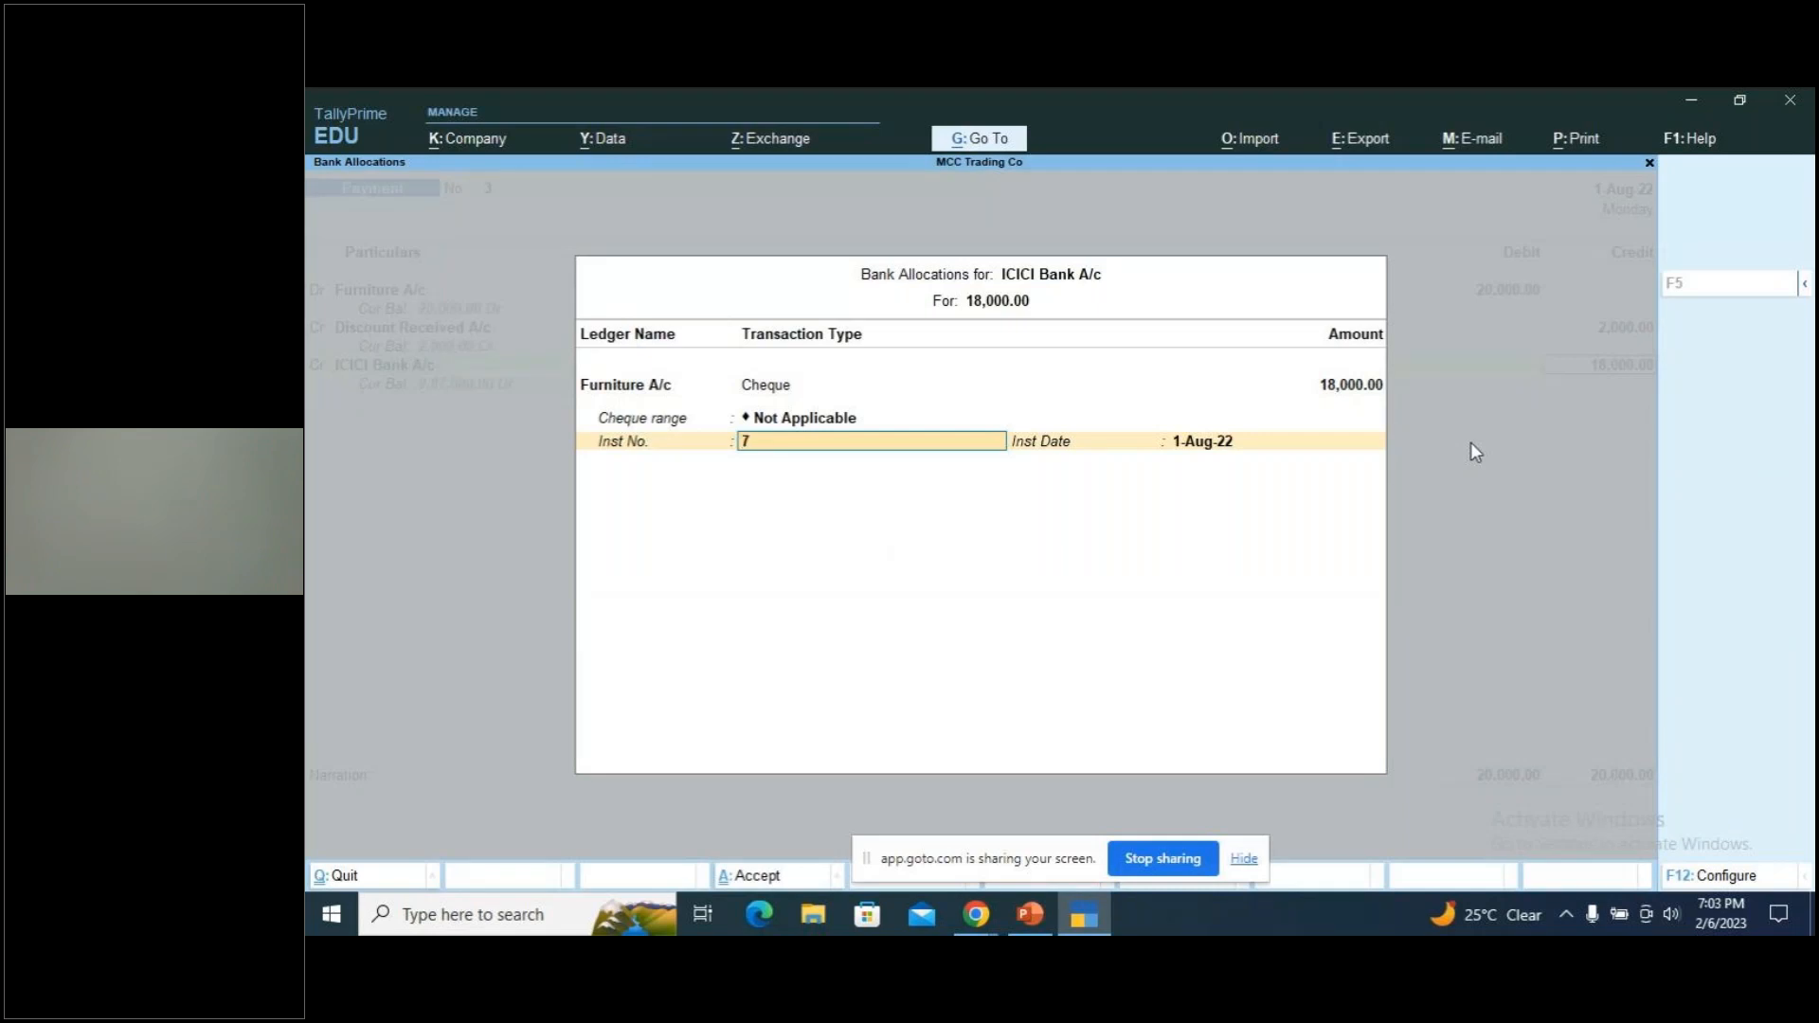
{"action": "key", "text": "Return"}
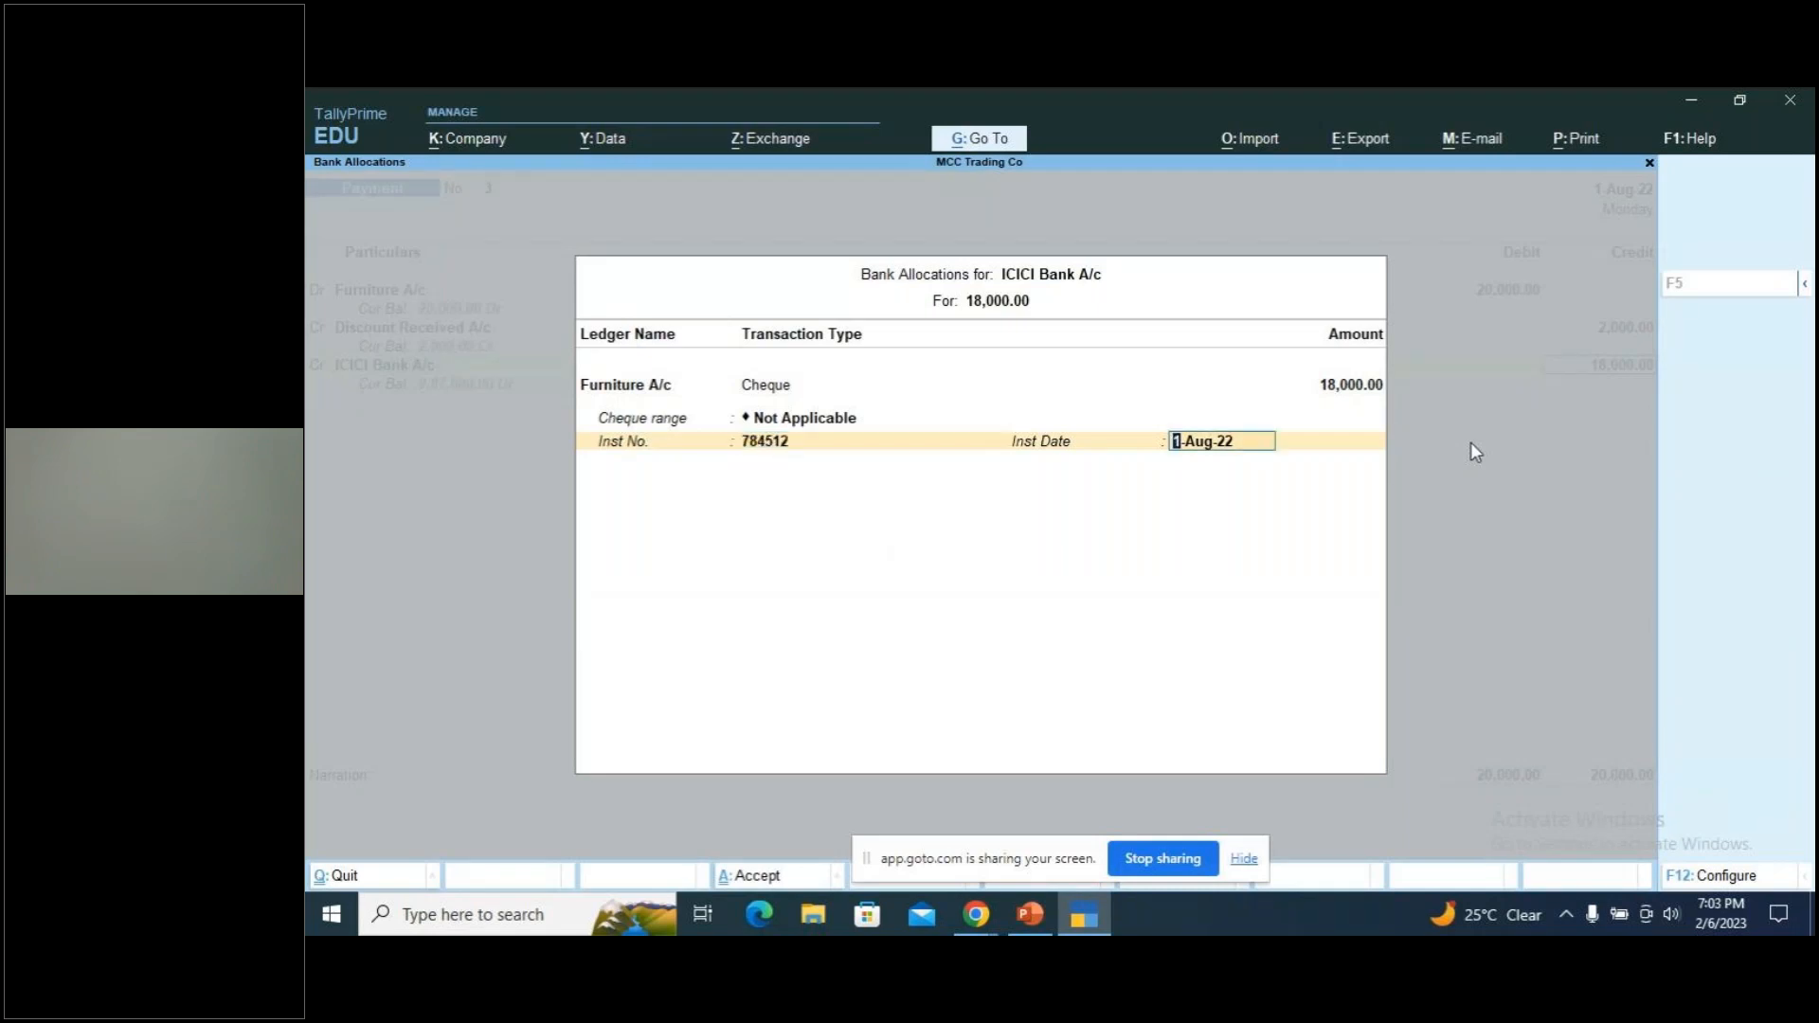
{"action": "key", "text": "Return"}
Add the narration "being furniture purchased at a discount rate" and save the furniture payment voucher
{"action": "type", "text": "b"}
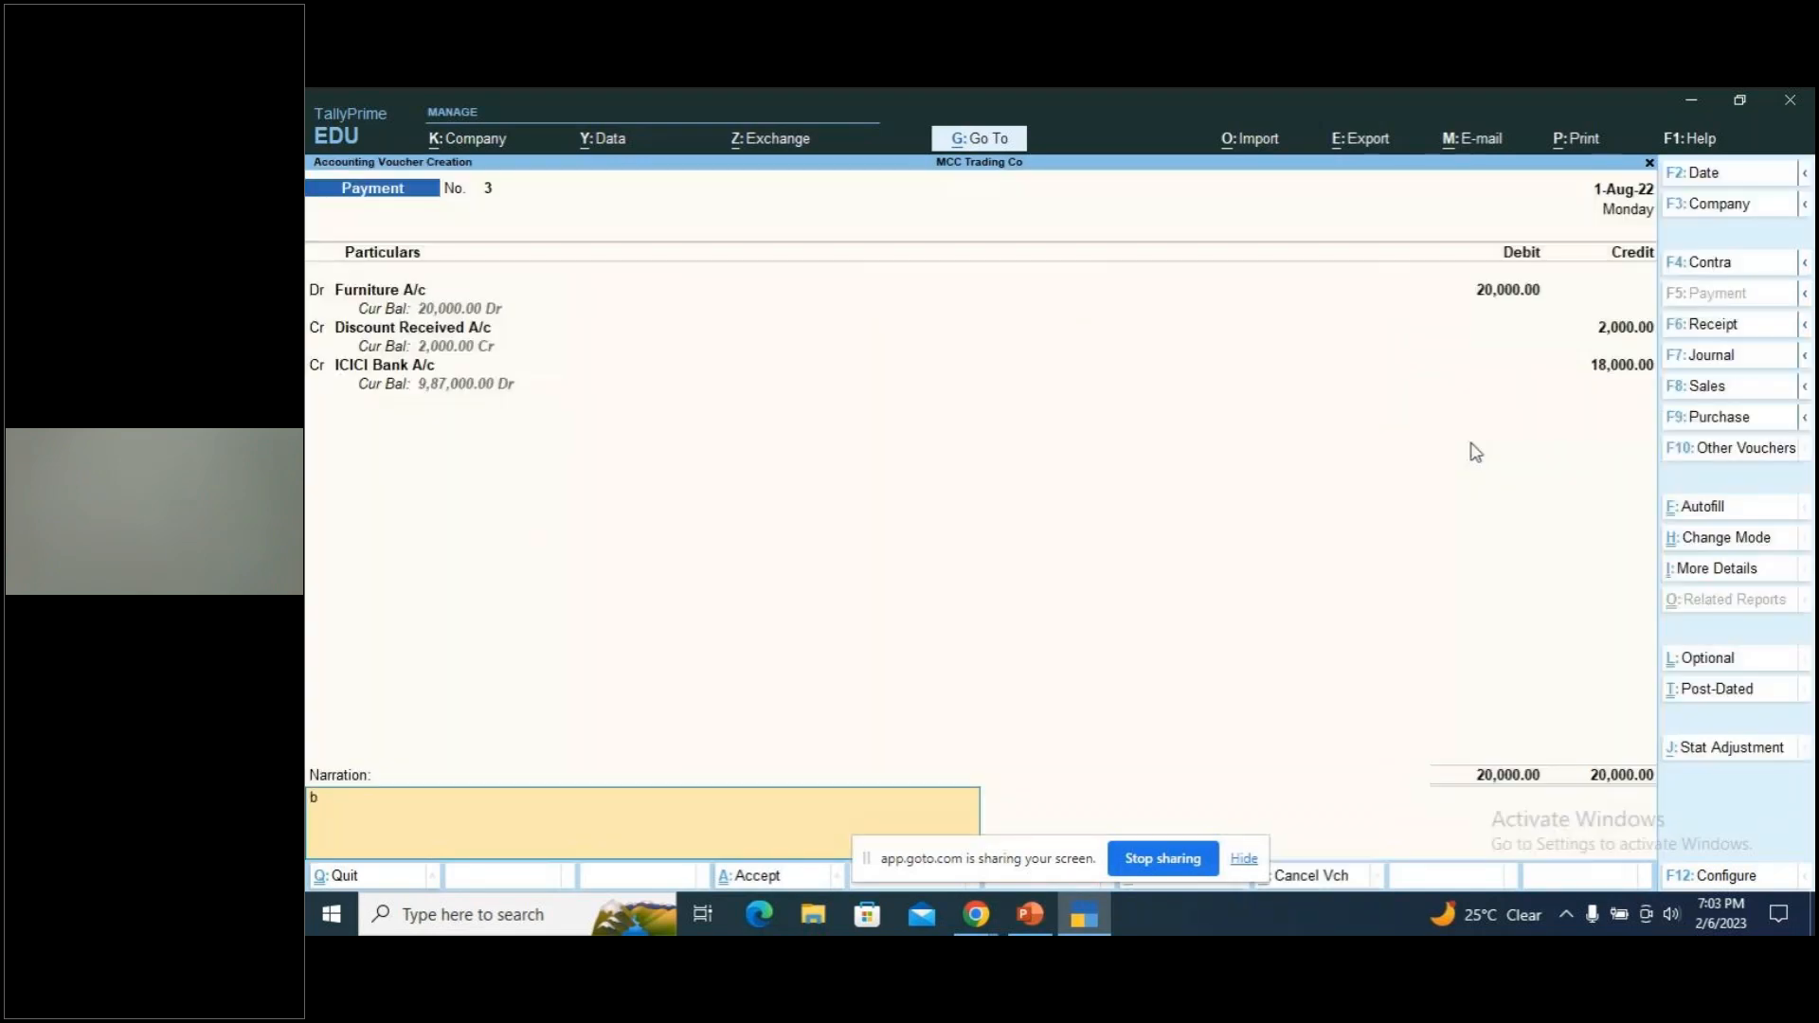
{"action": "type", "text": "eing furniture purchased at"}
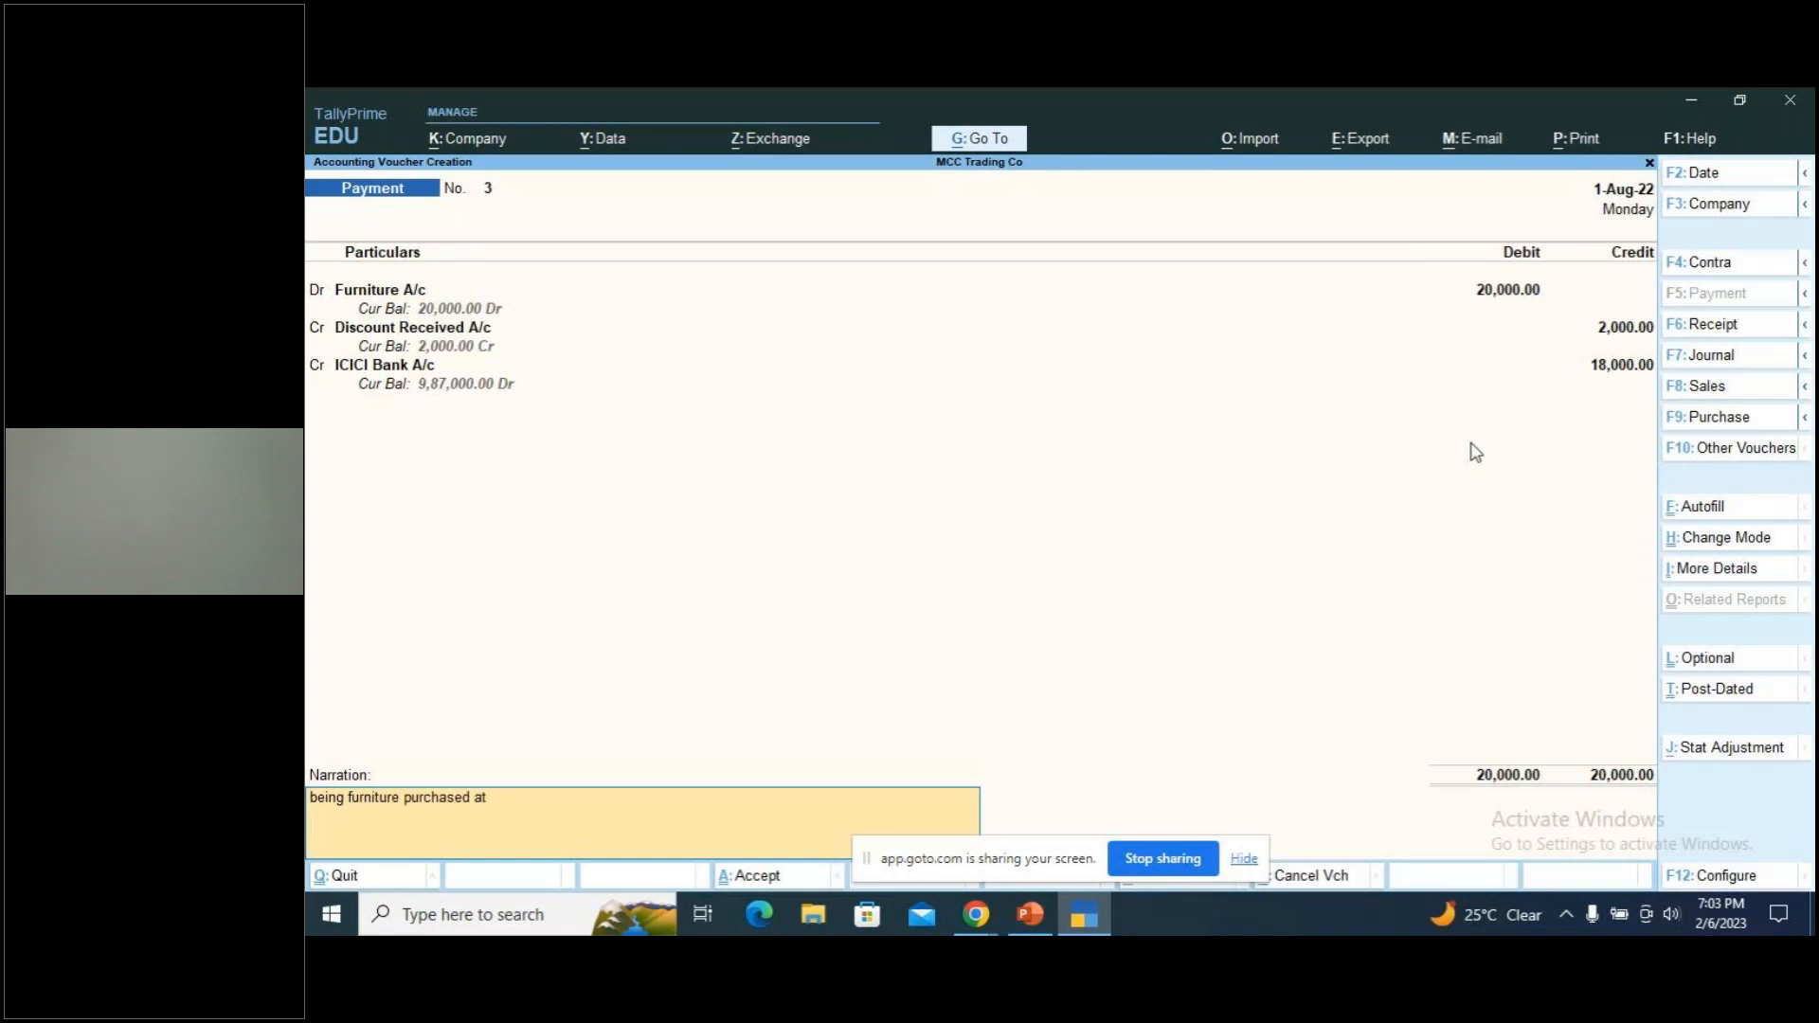
{"action": "type", "text": " a discount rate"}
{"action": "key", "text": "Return"}
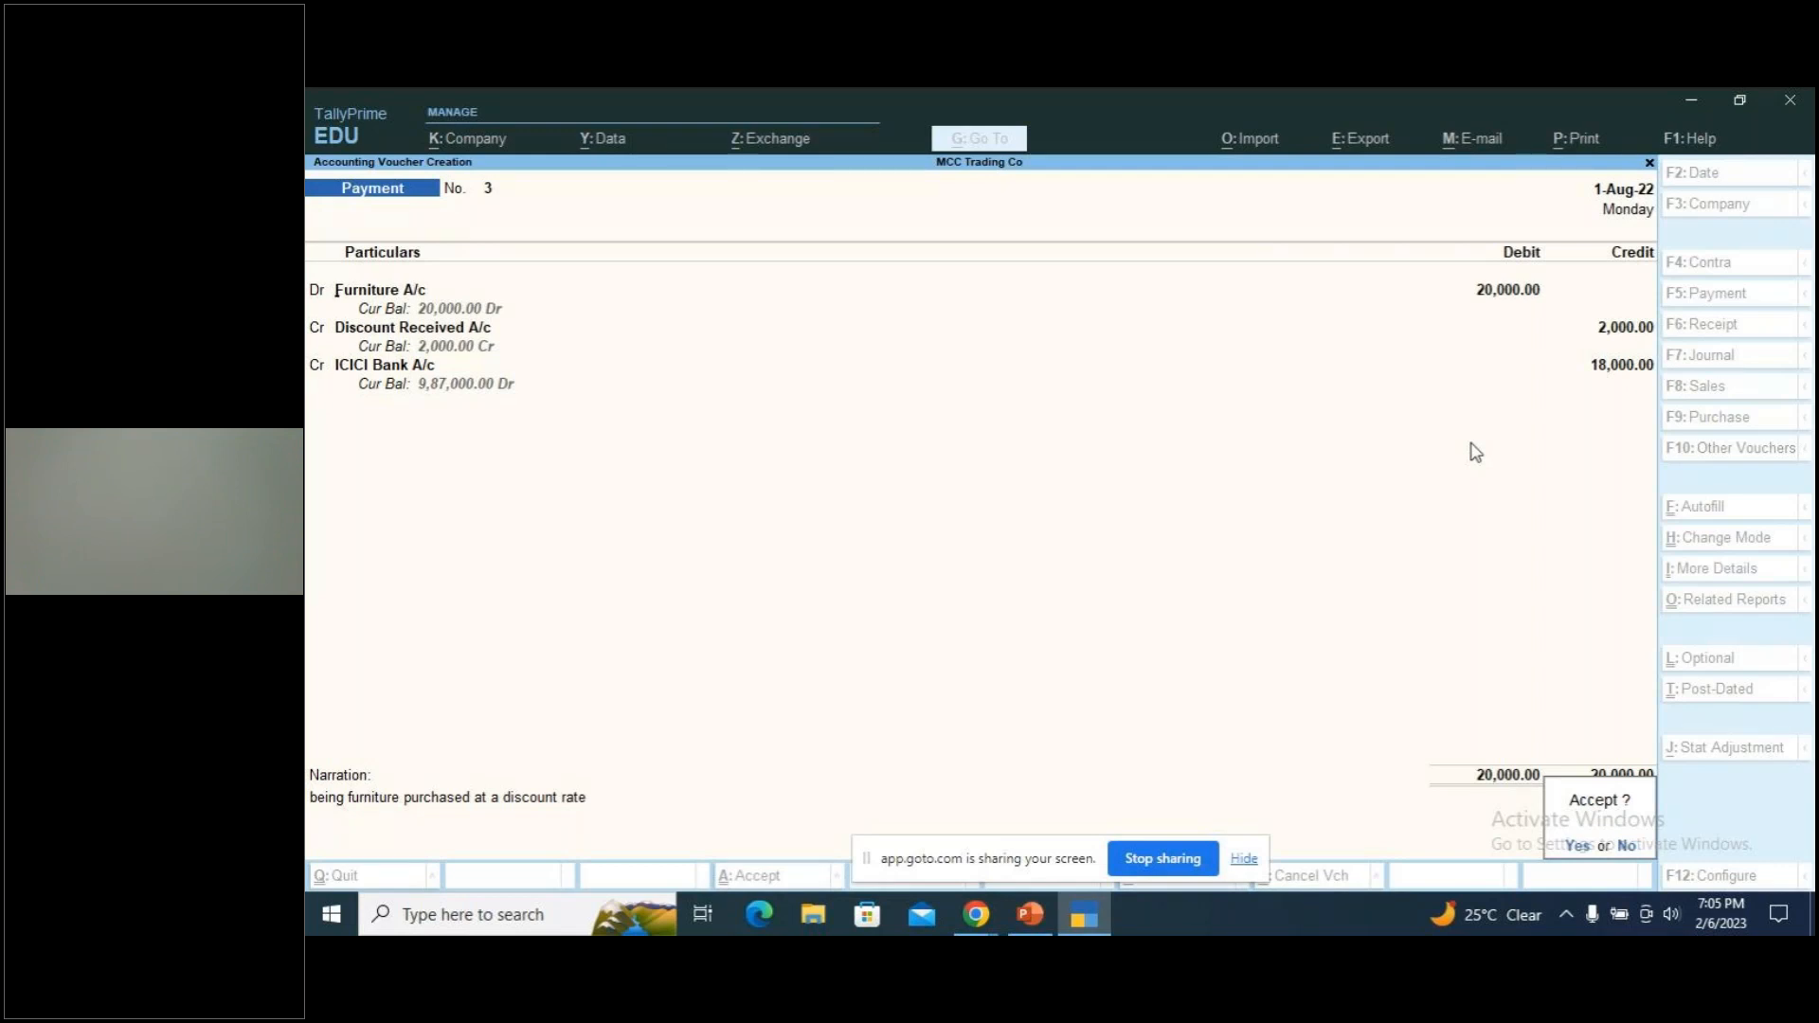
{"action": "key", "text": "Return"}
Check the advertisement expenses exercise in PowerPoint, return to TallyPrime and leave voucher entry for the Gateway of Tally
{"action": "key", "text": "alt+Tab"}
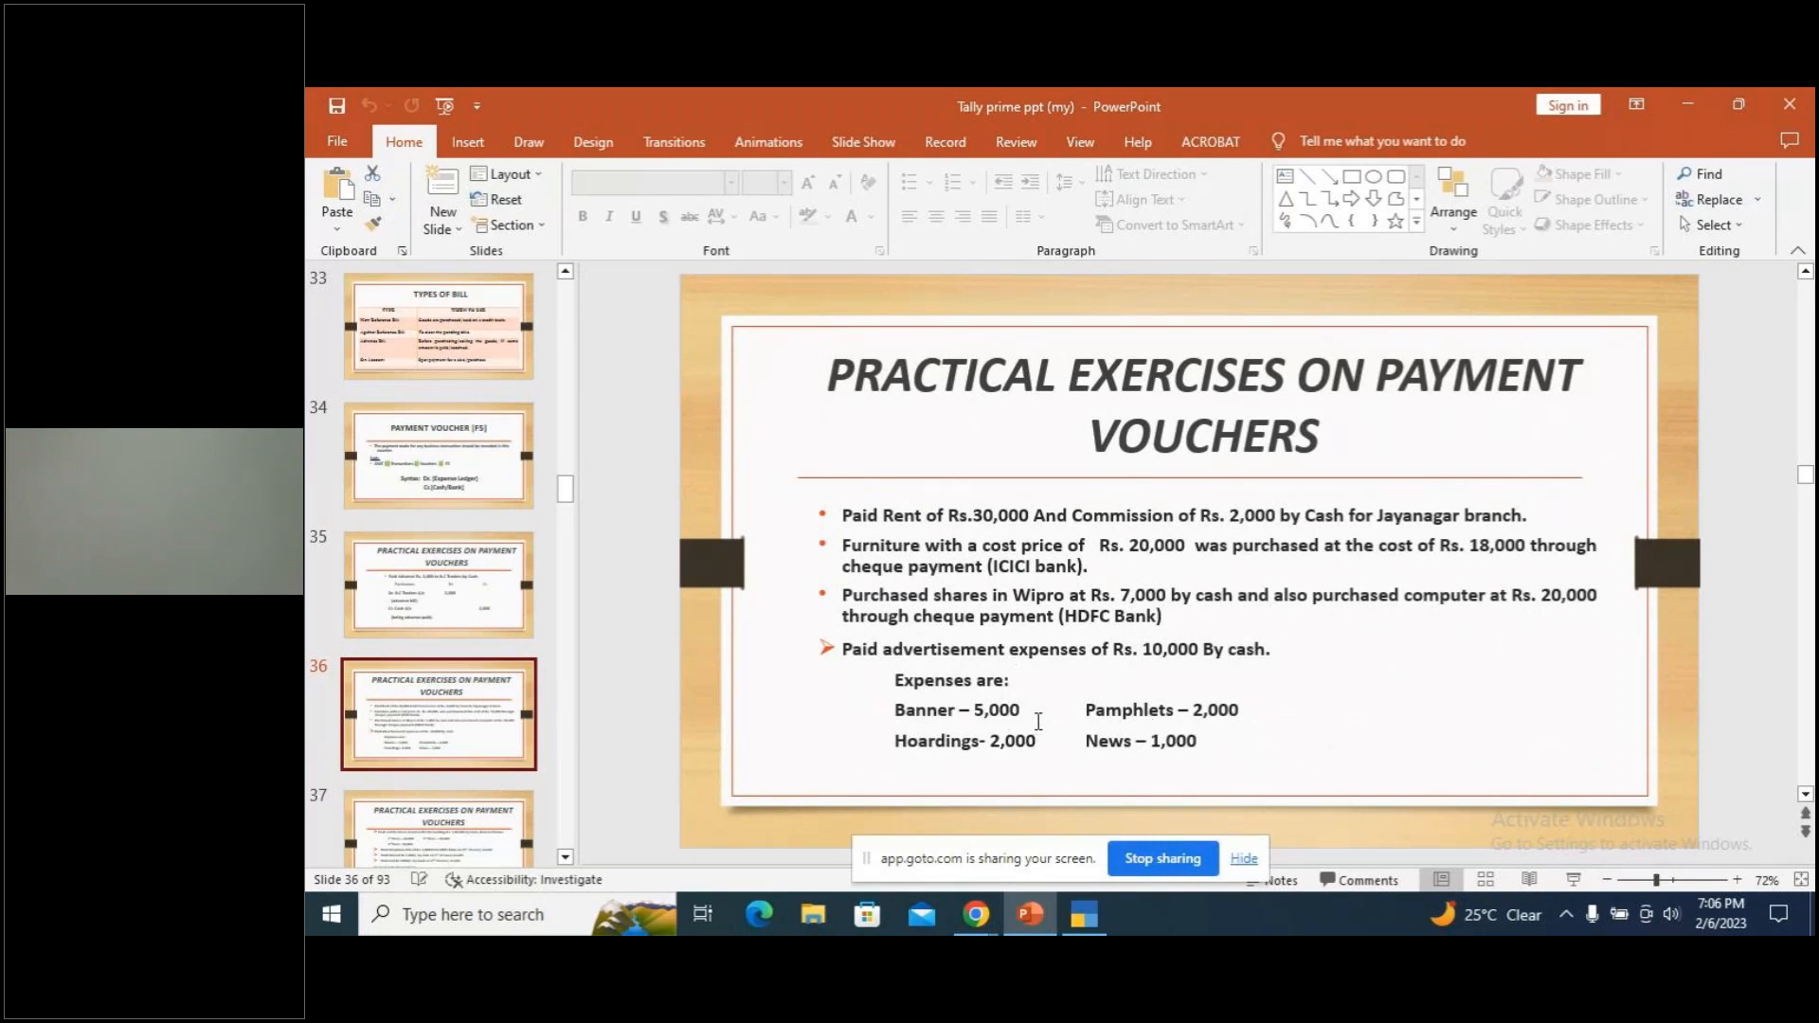
{"action": "key", "text": "alt+Tab"}
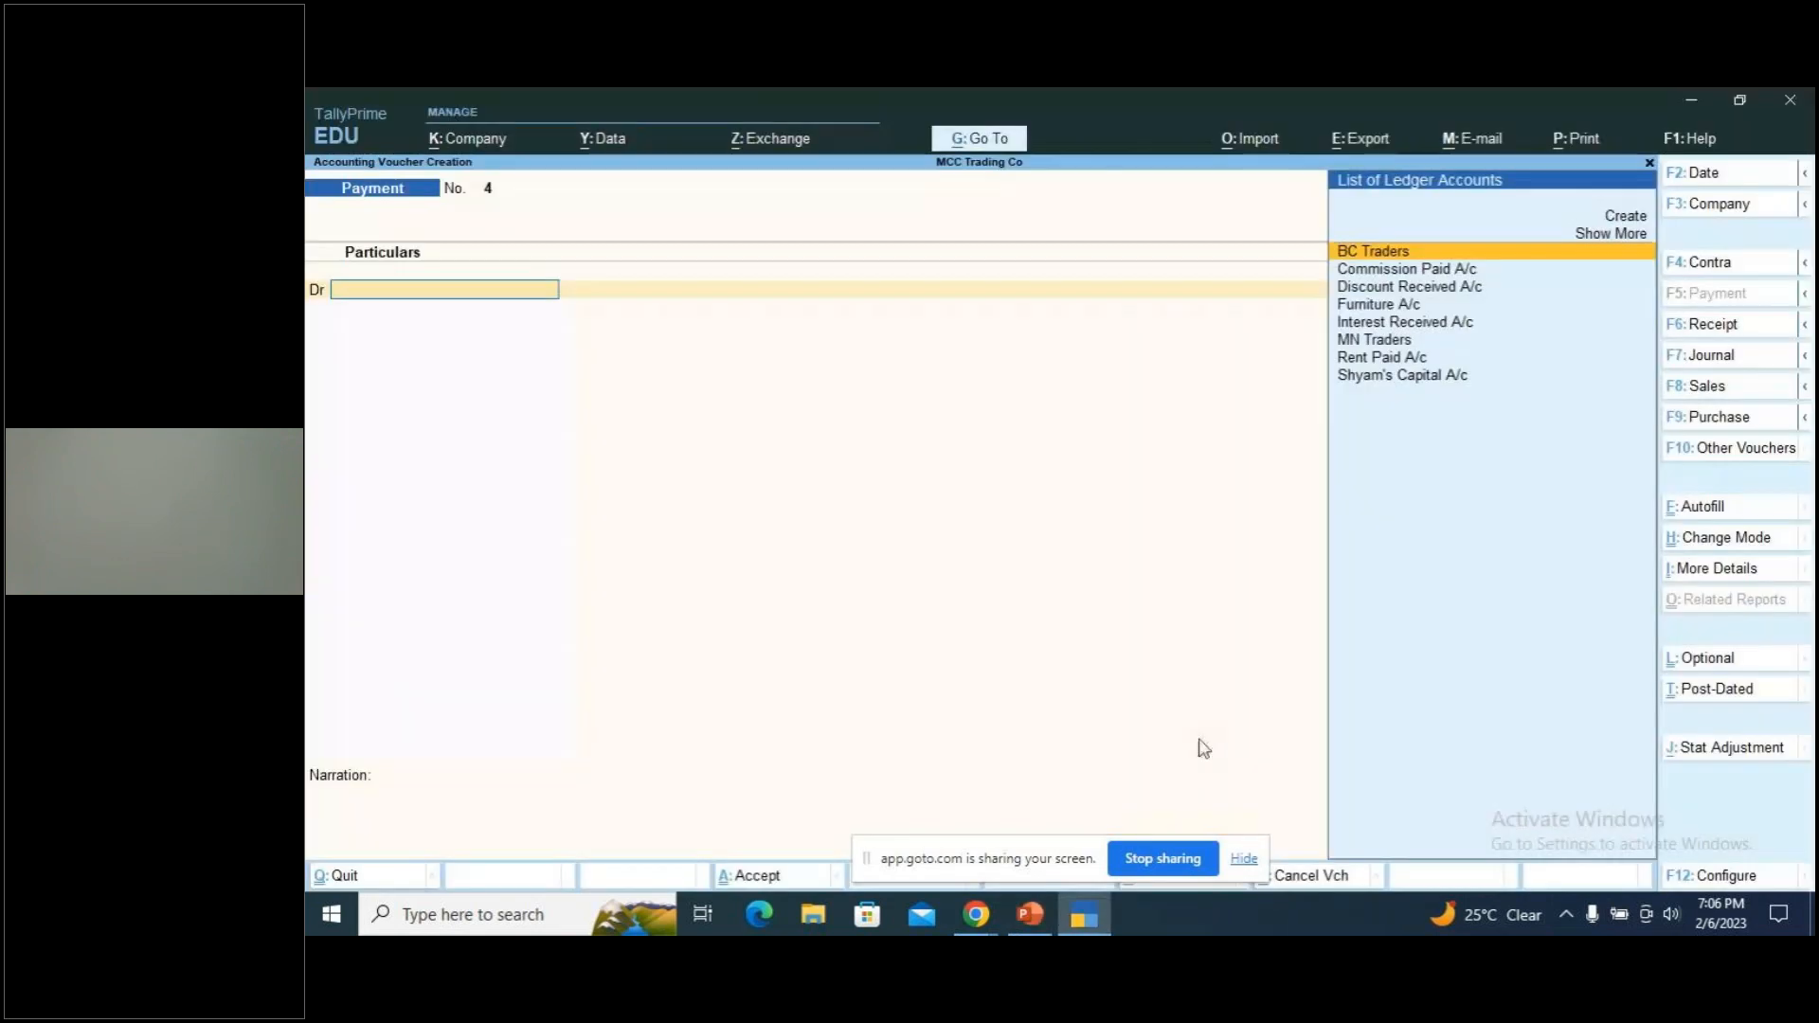
{"action": "key", "text": "Escape"}
{"action": "key", "text": "Return"}
{"action": "key", "text": "Escape"}
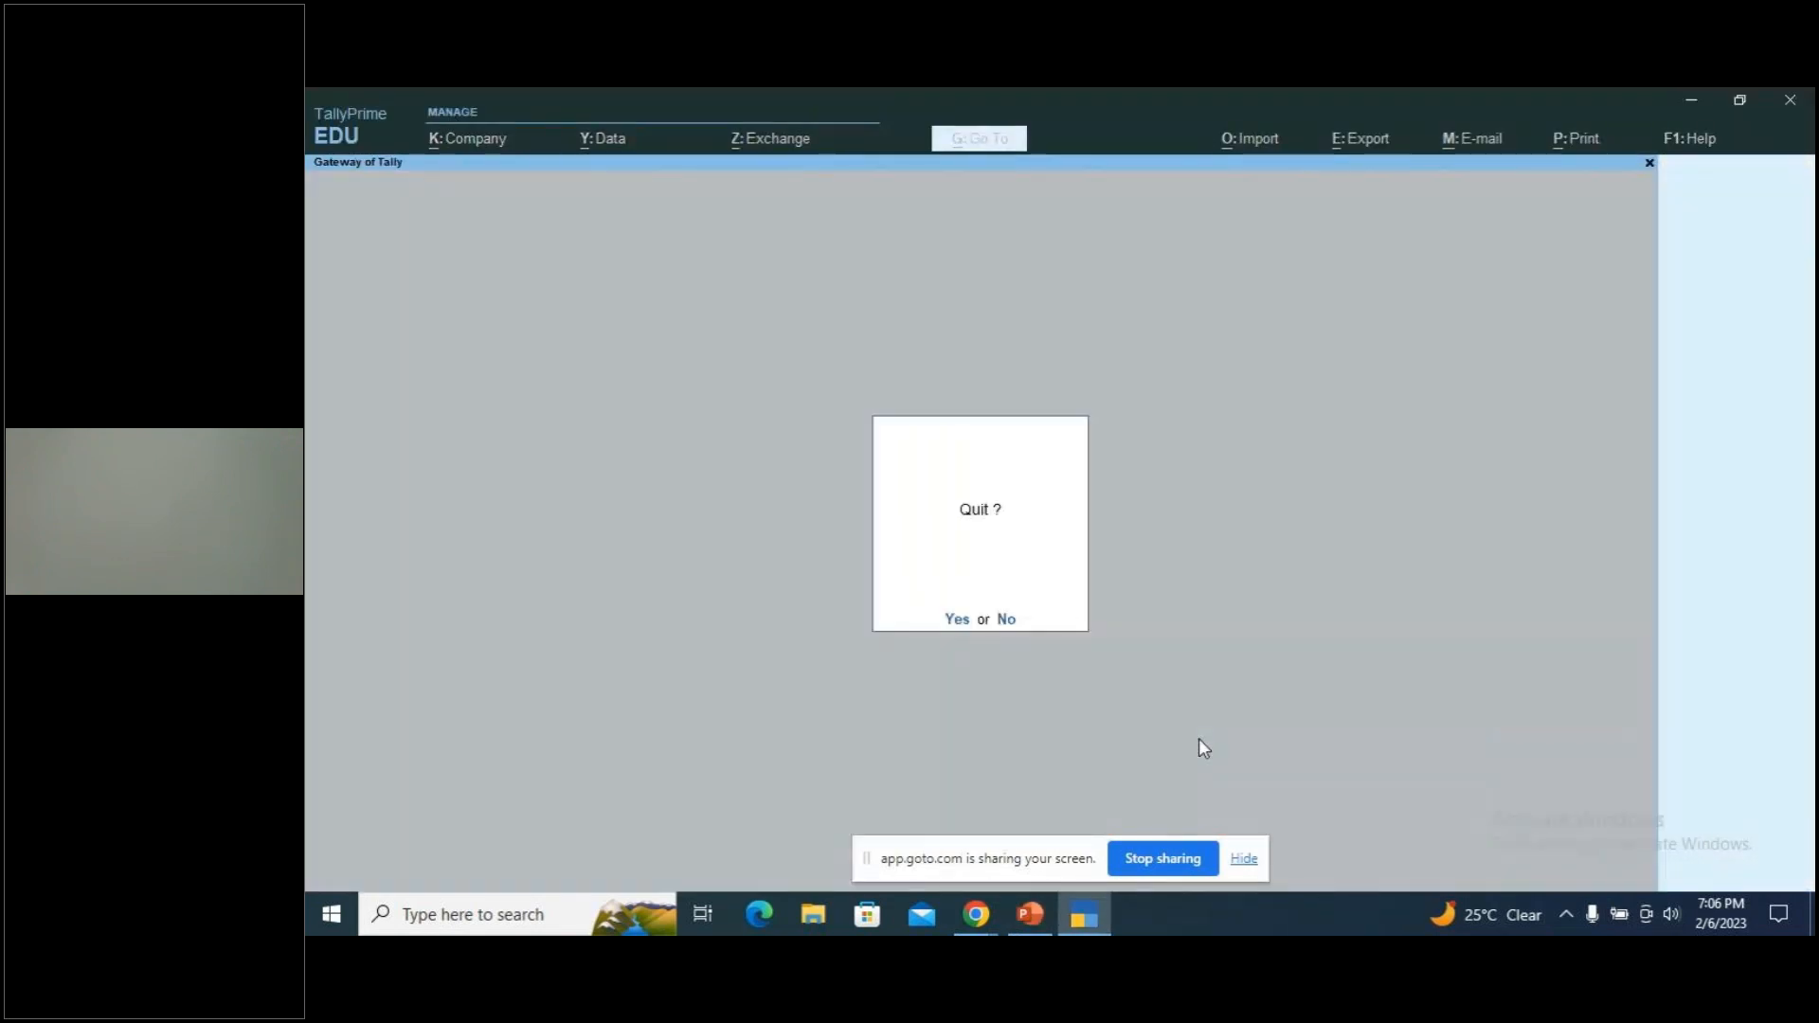
{"action": "key", "text": "n"}
Create a cost category named Advertisement that allocates revenue items but not non-revenue items
{"action": "key", "text": "Return"}
{"action": "key", "text": "Down"}
{"action": "key", "text": "Down"}
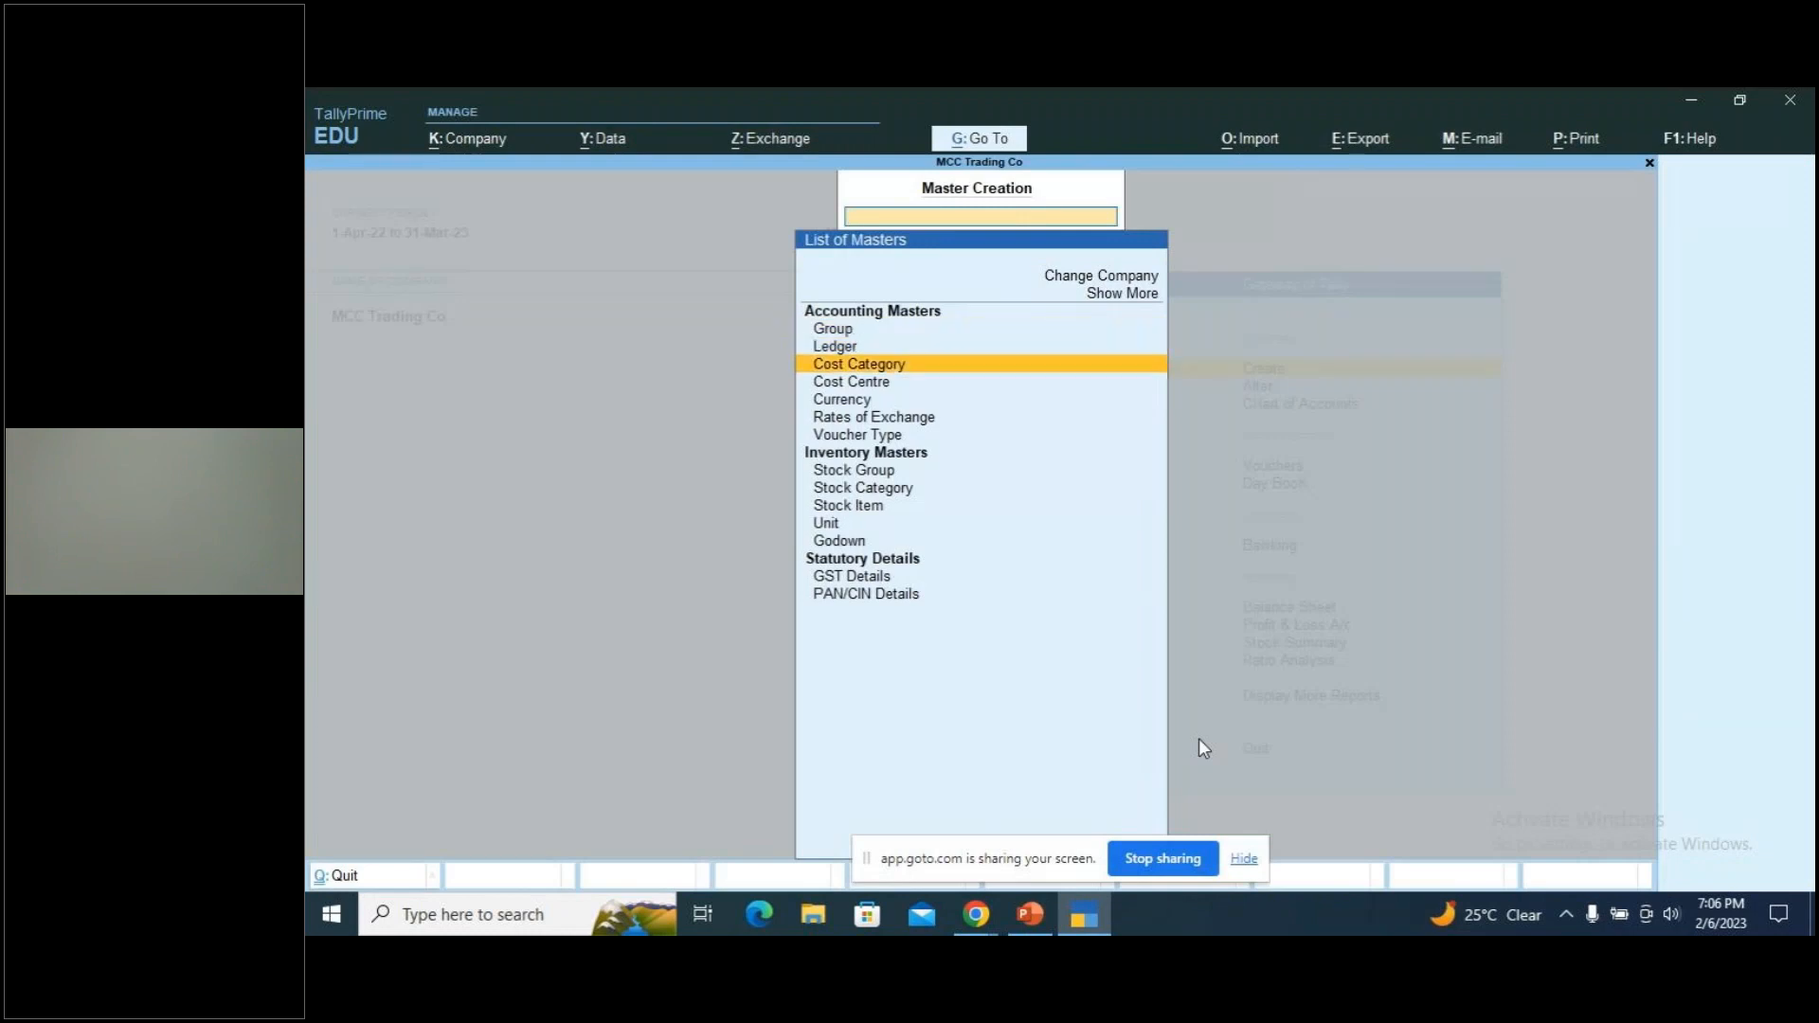
{"action": "key", "text": "Down"}
{"action": "key", "text": "Up"}
{"action": "key", "text": "Return"}
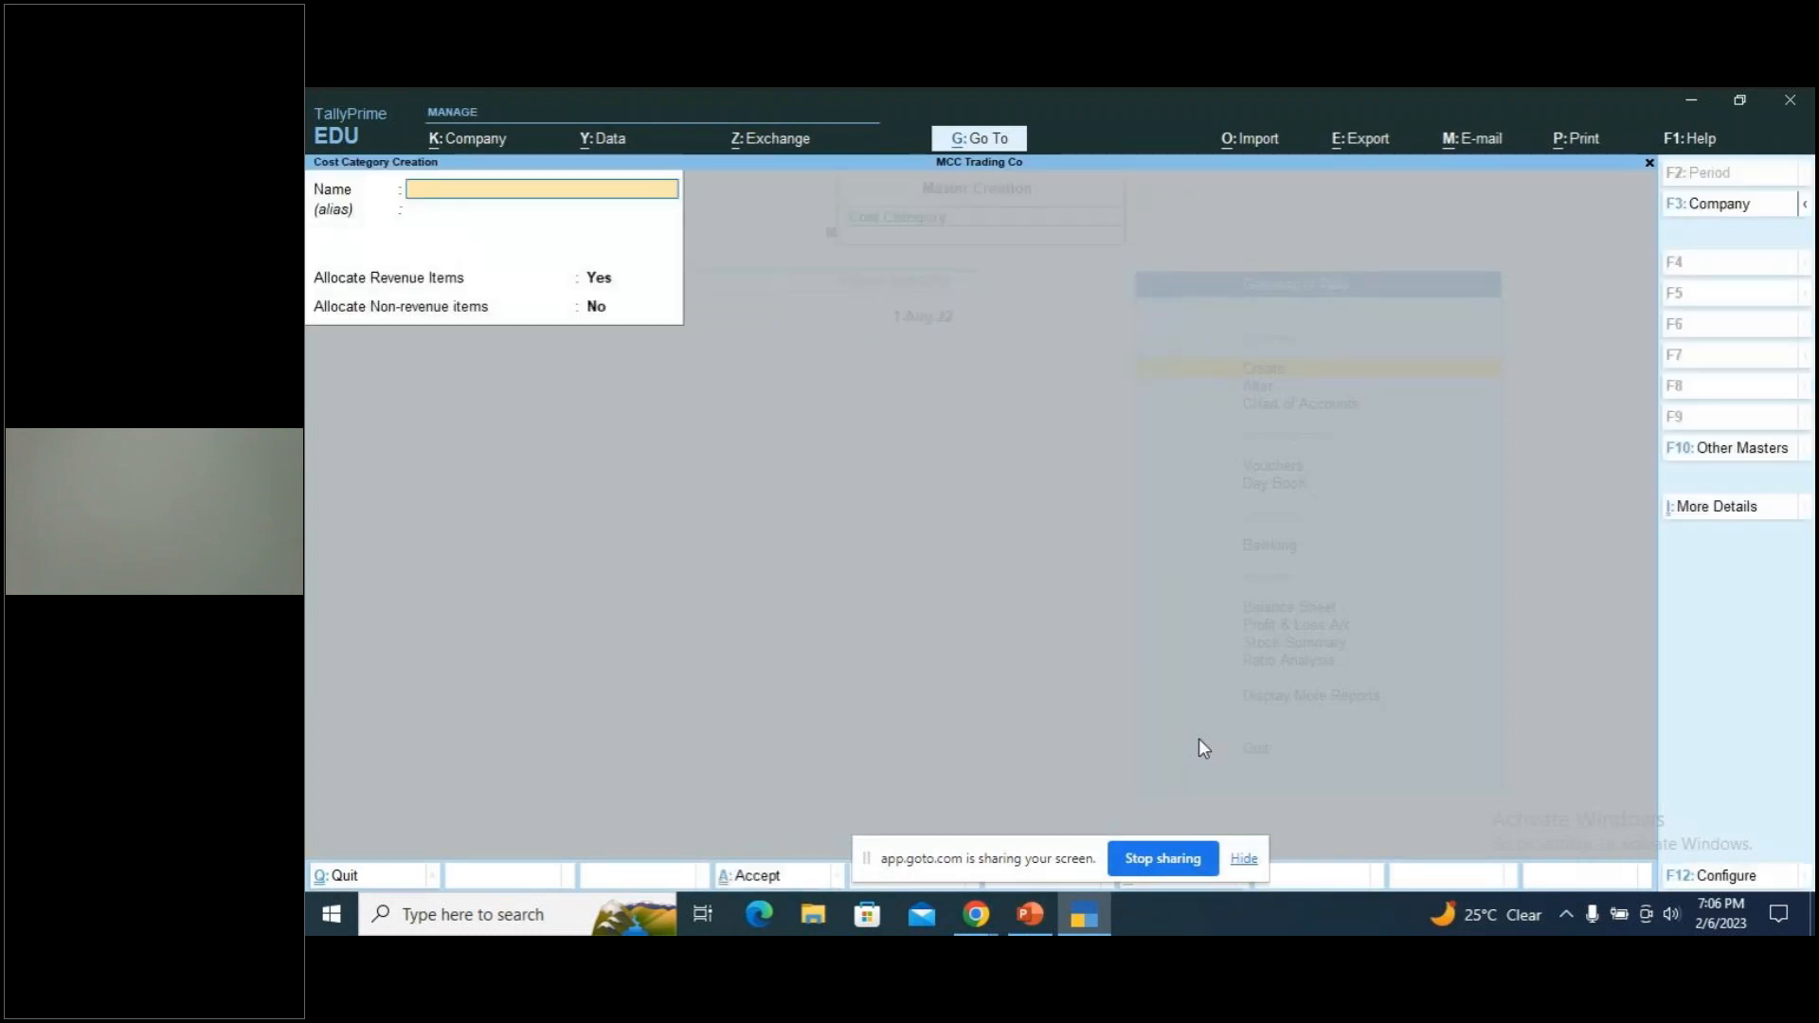
{"action": "type", "text": "Advertisement"}
{"action": "key", "text": "Return"}
{"action": "key", "text": "Return"}
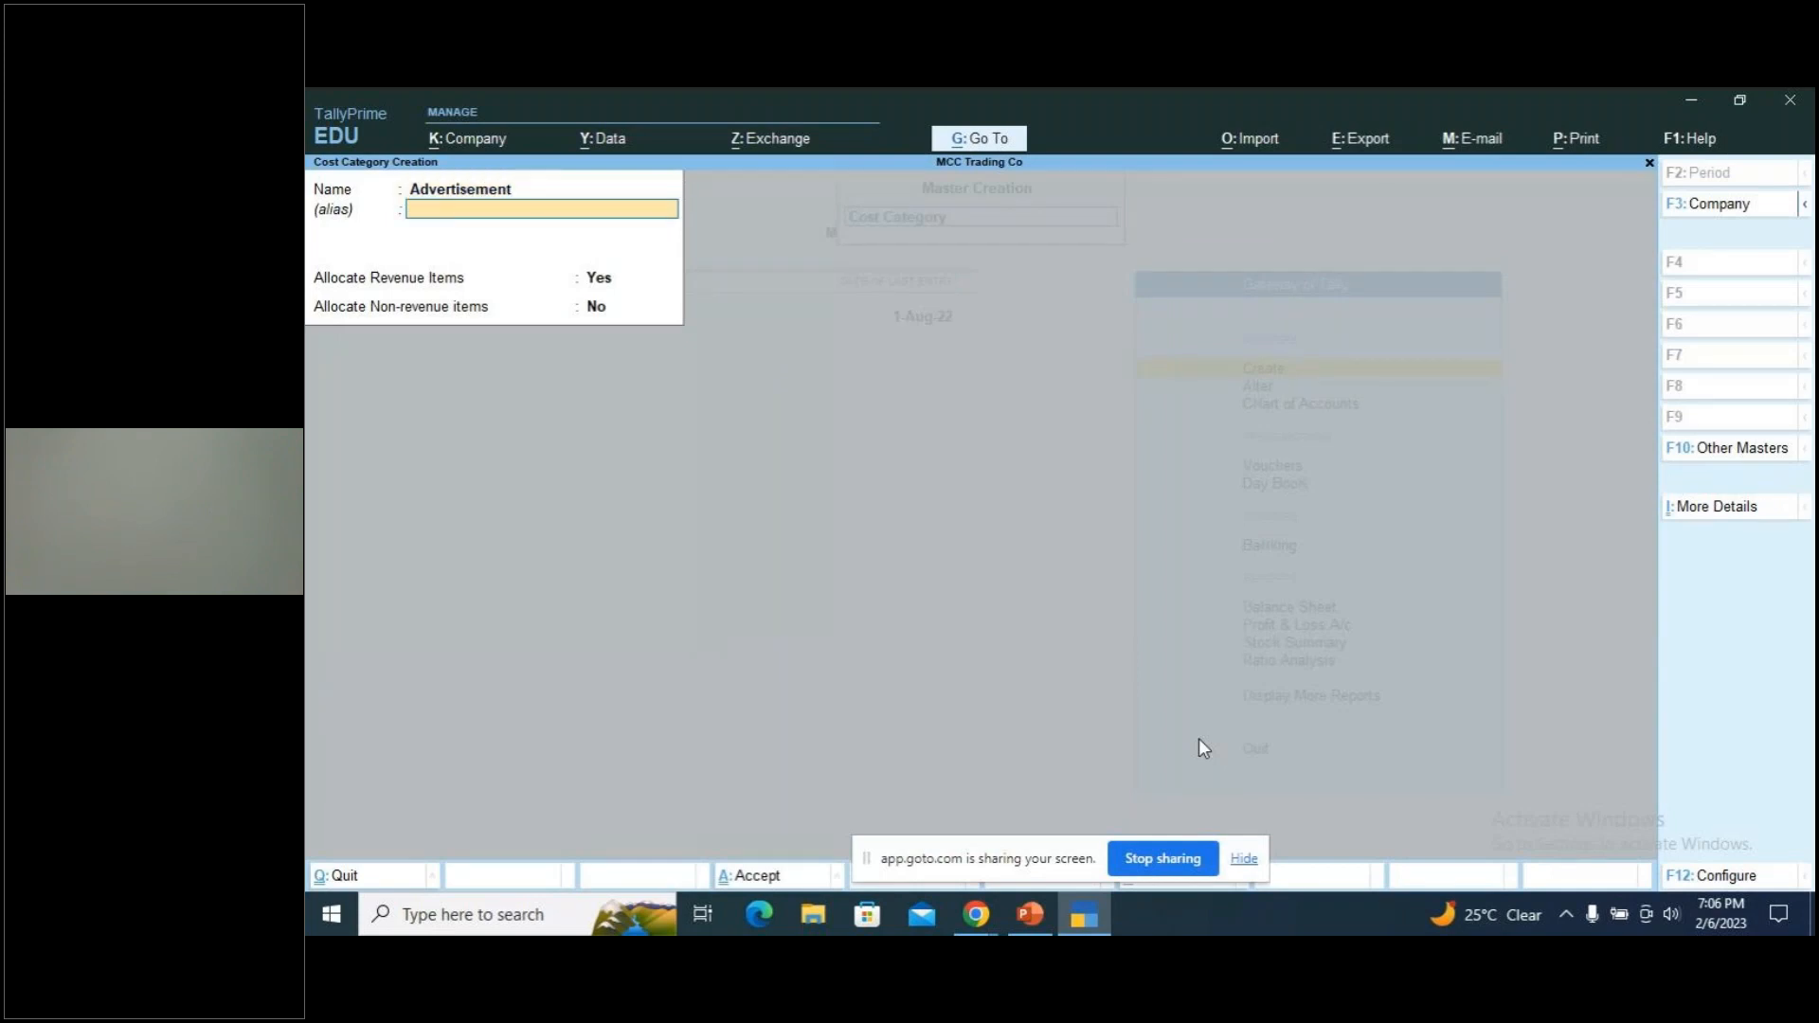
{"action": "key", "text": "Return"}
{"action": "key", "text": "Return"}
{"action": "key", "text": "Return"}
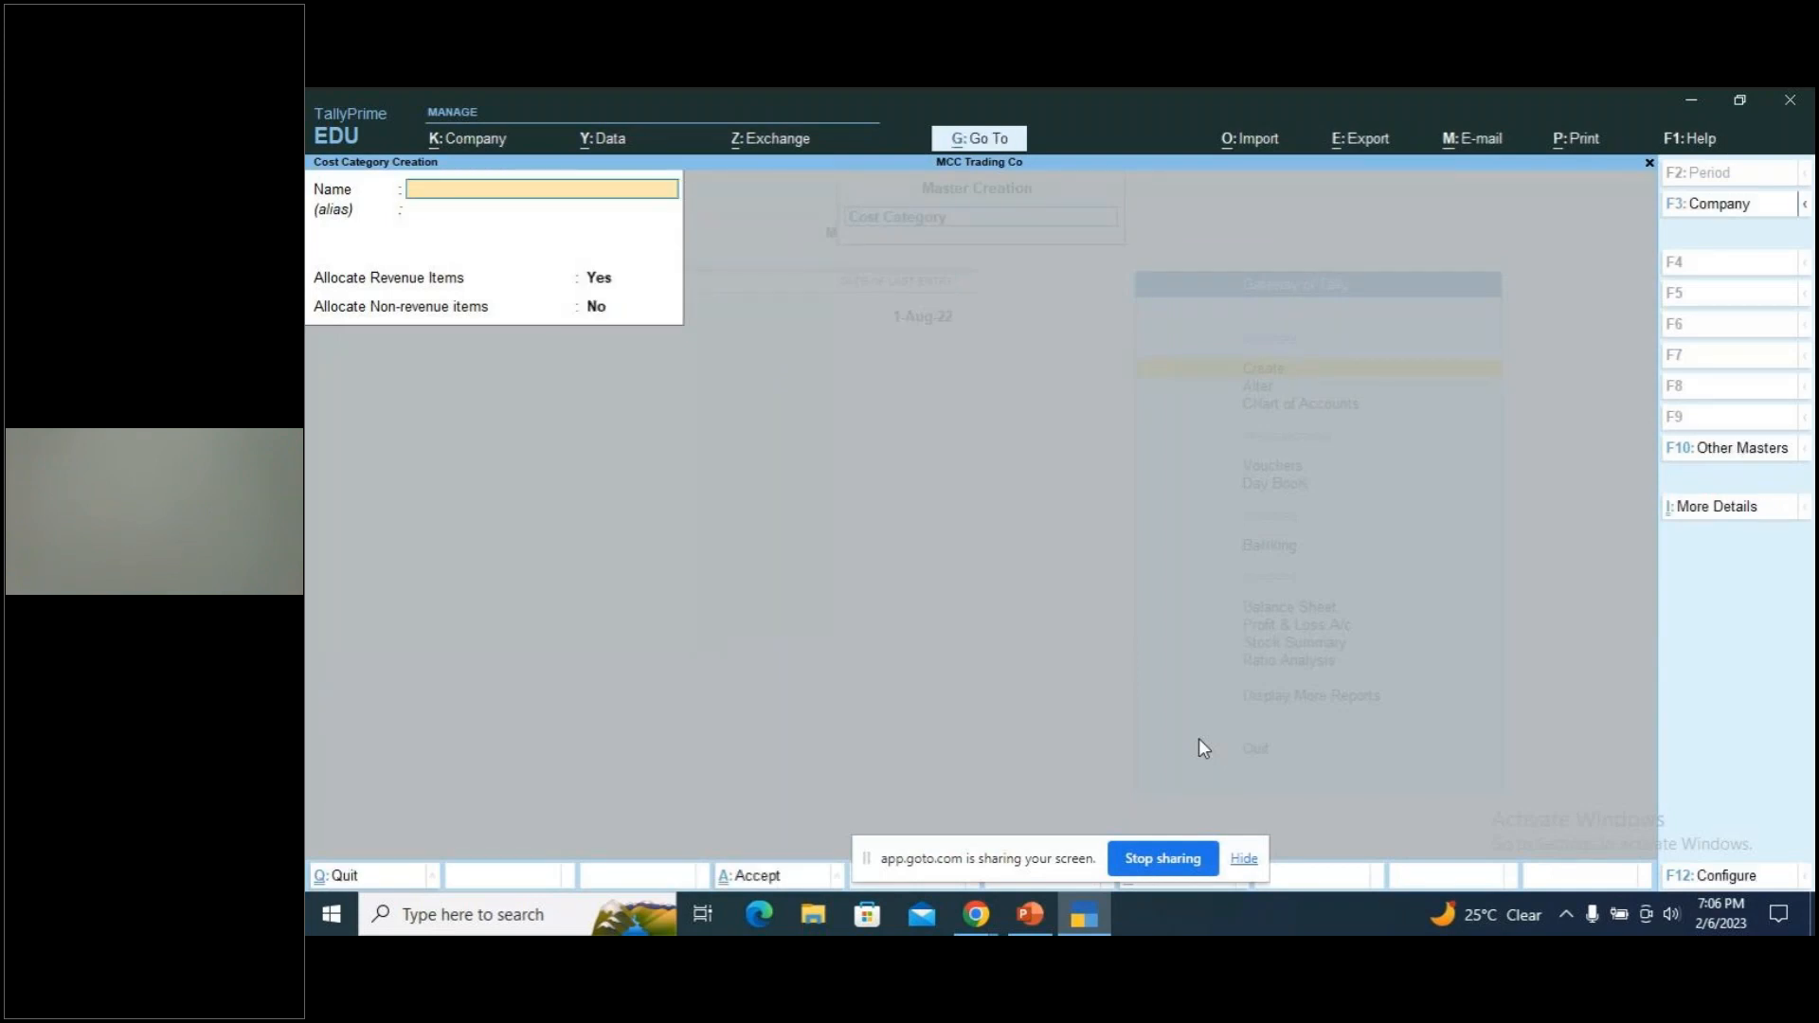
Create a cost centre named Banner in the Advertisement category under Primary
{"action": "key", "text": "Escape"}
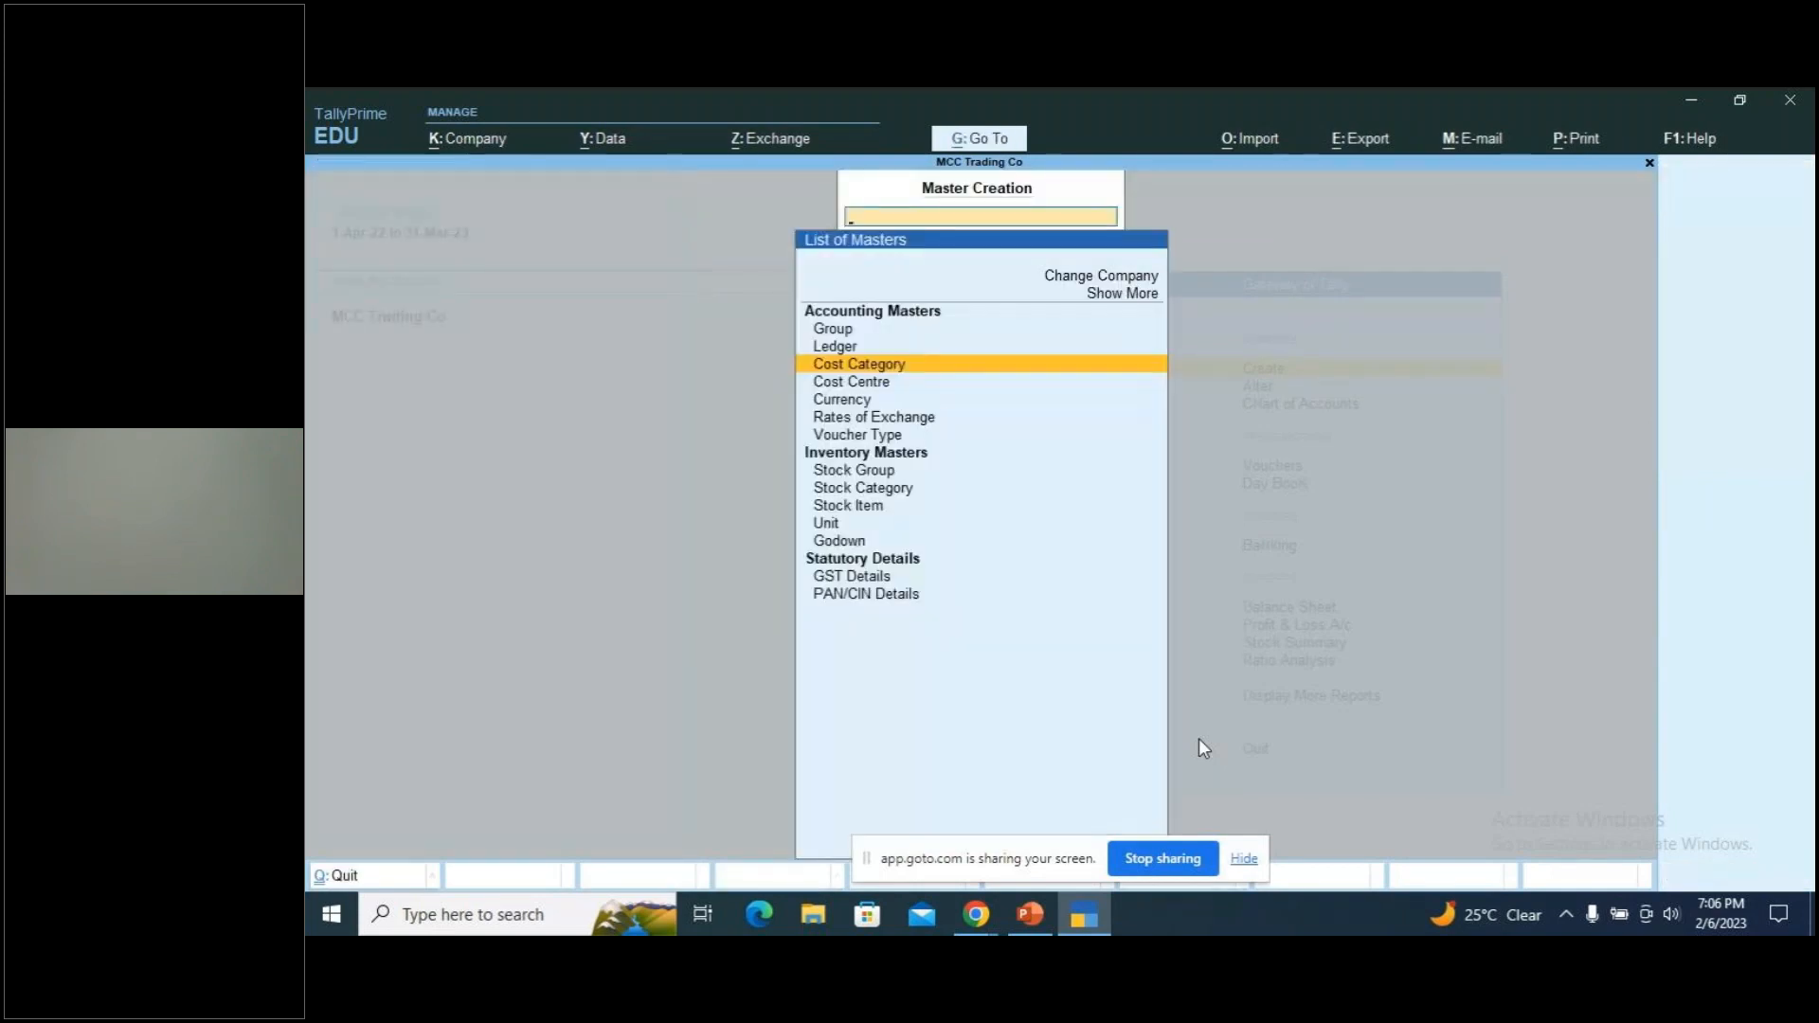
{"action": "key", "text": "Down"}
{"action": "key", "text": "Return"}
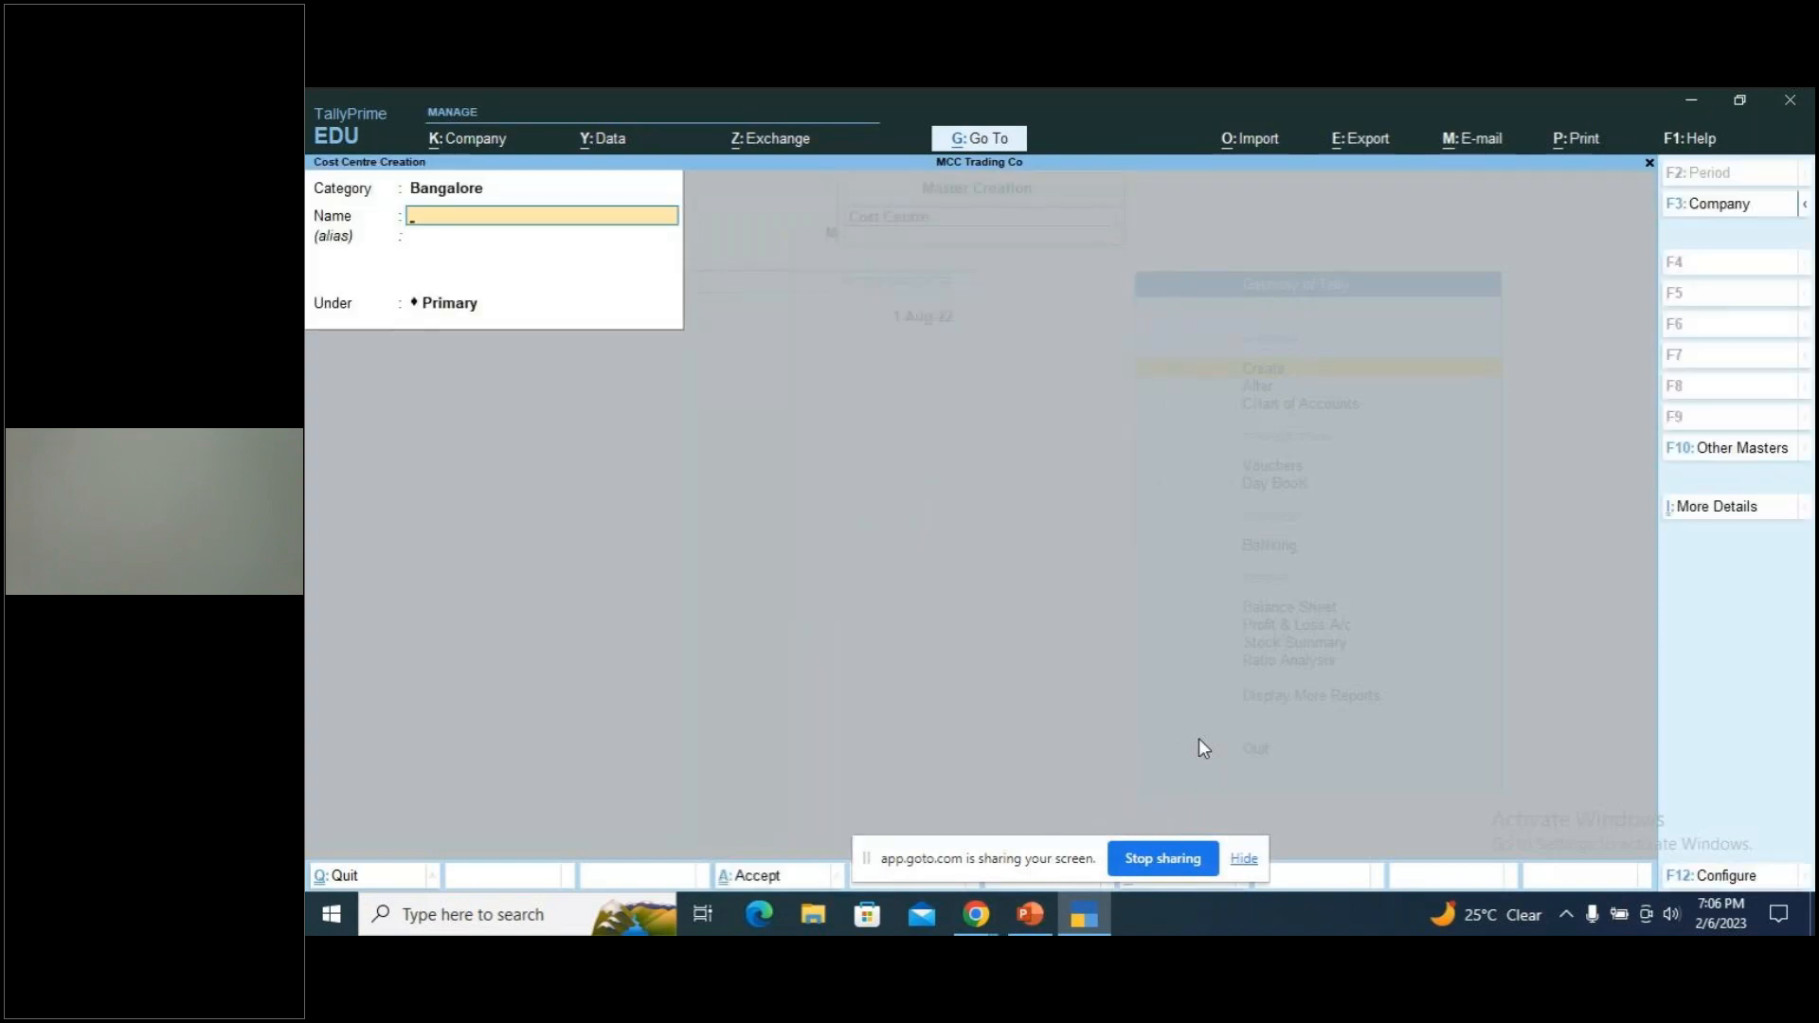
{"action": "key", "text": "BackSpace"}
{"action": "key", "text": "space"}
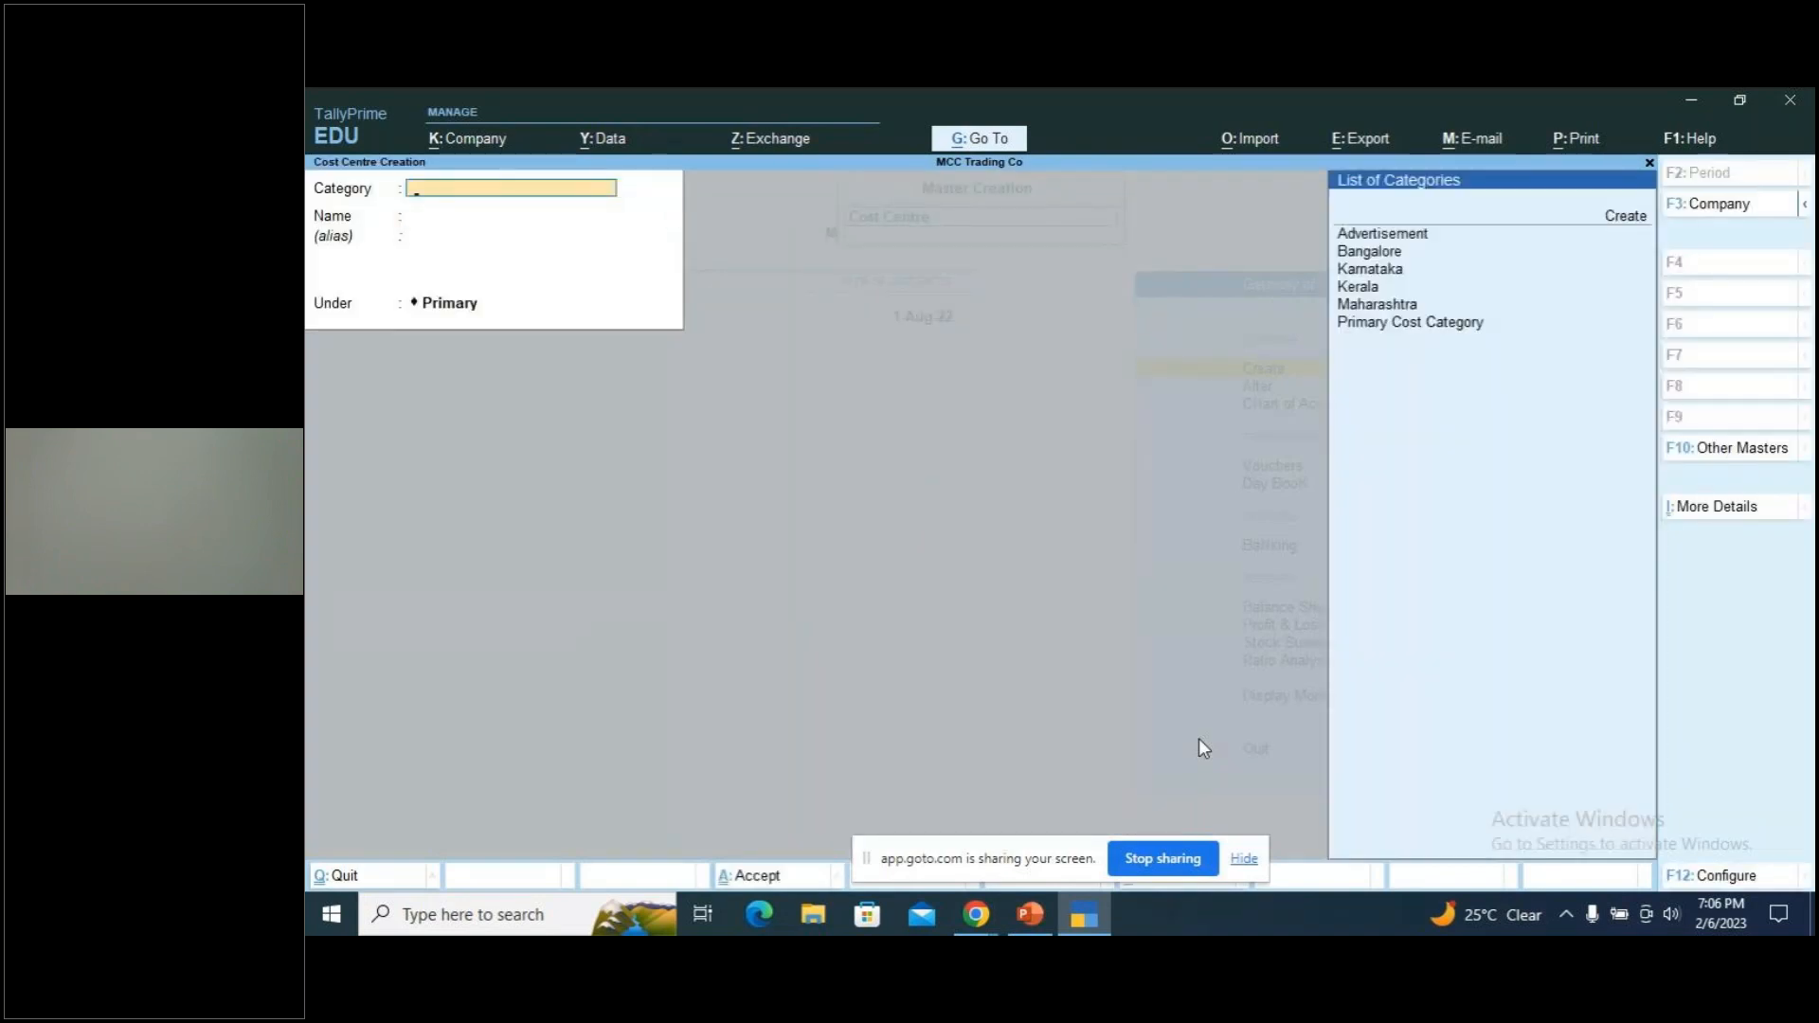
{"action": "key", "text": "Down"}
{"action": "key", "text": "Return"}
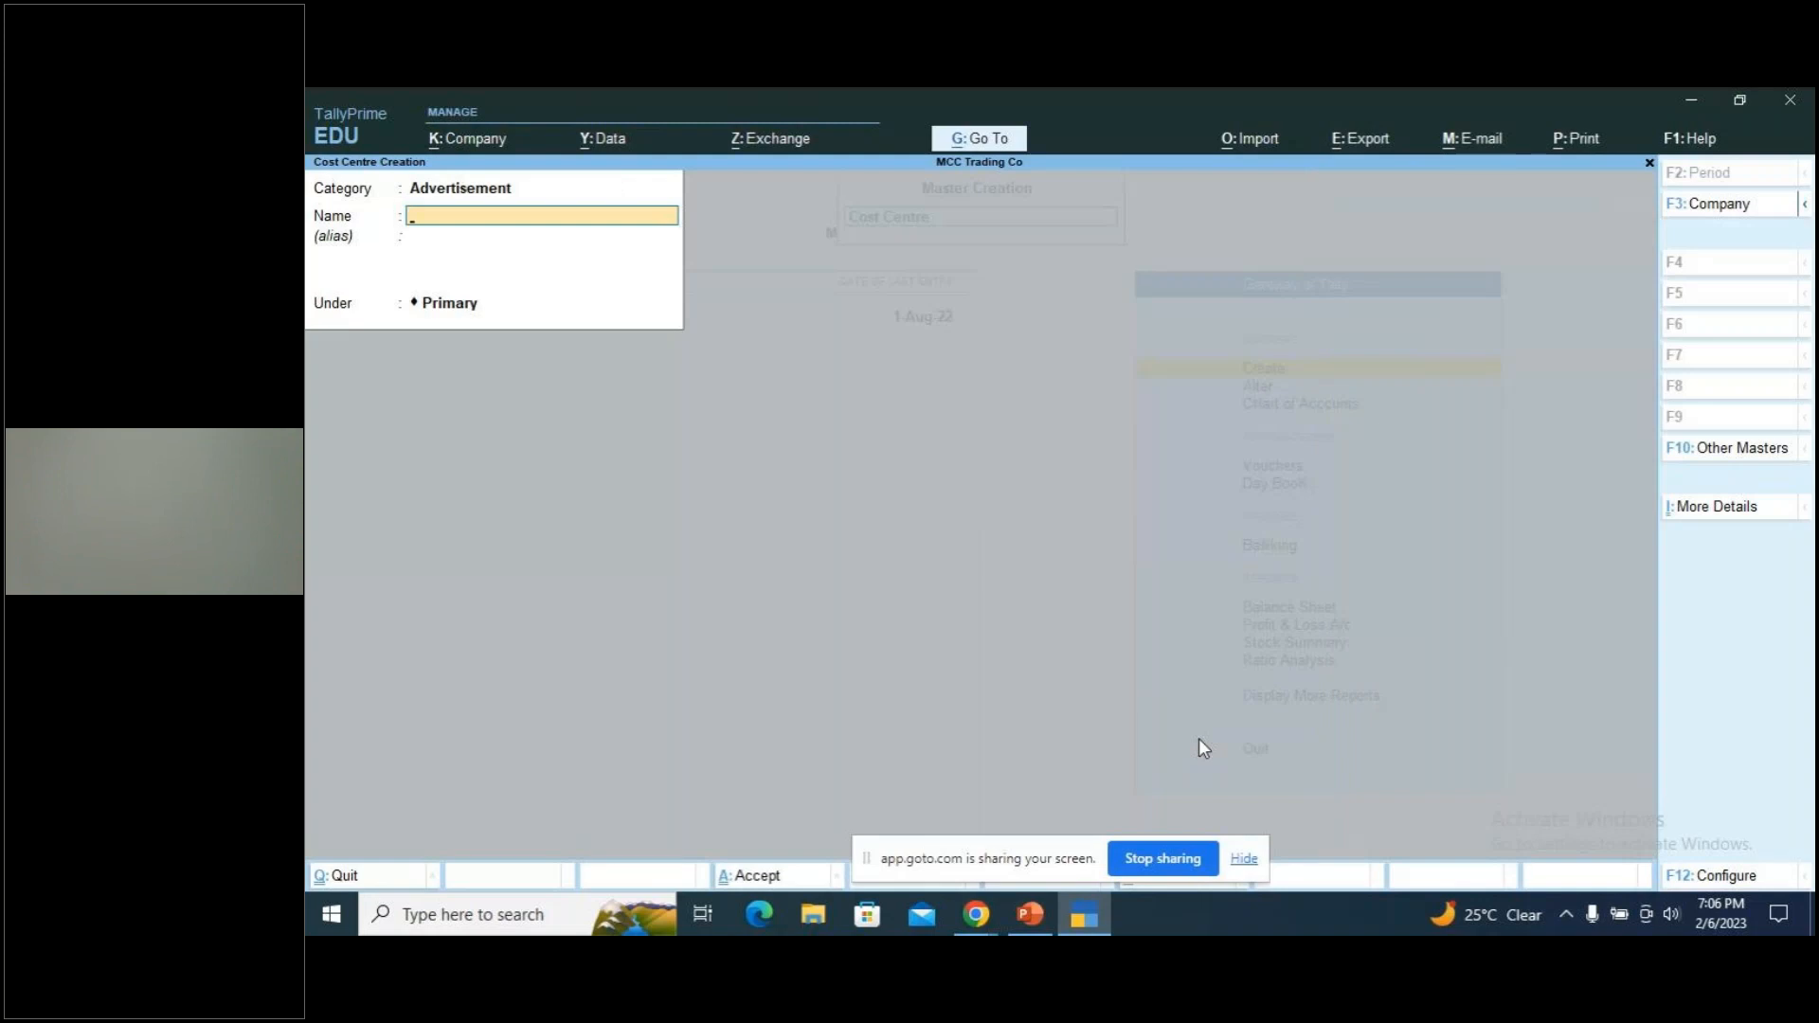
{"action": "type", "text": "Banner"}
{"action": "key", "text": "Return"}
{"action": "key", "text": "Return"}
{"action": "key", "text": "Return"}
Create a cost centre named Hoardings in the Advertisement category under Primary
{"action": "type", "text": "H"}
{"action": "key", "text": "BackSpace"}
{"action": "type", "text": "oardings"}
{"action": "key", "text": "Return"}
{"action": "key", "text": "Return"}
{"action": "key", "text": "Return"}
{"action": "key", "text": "Return"}
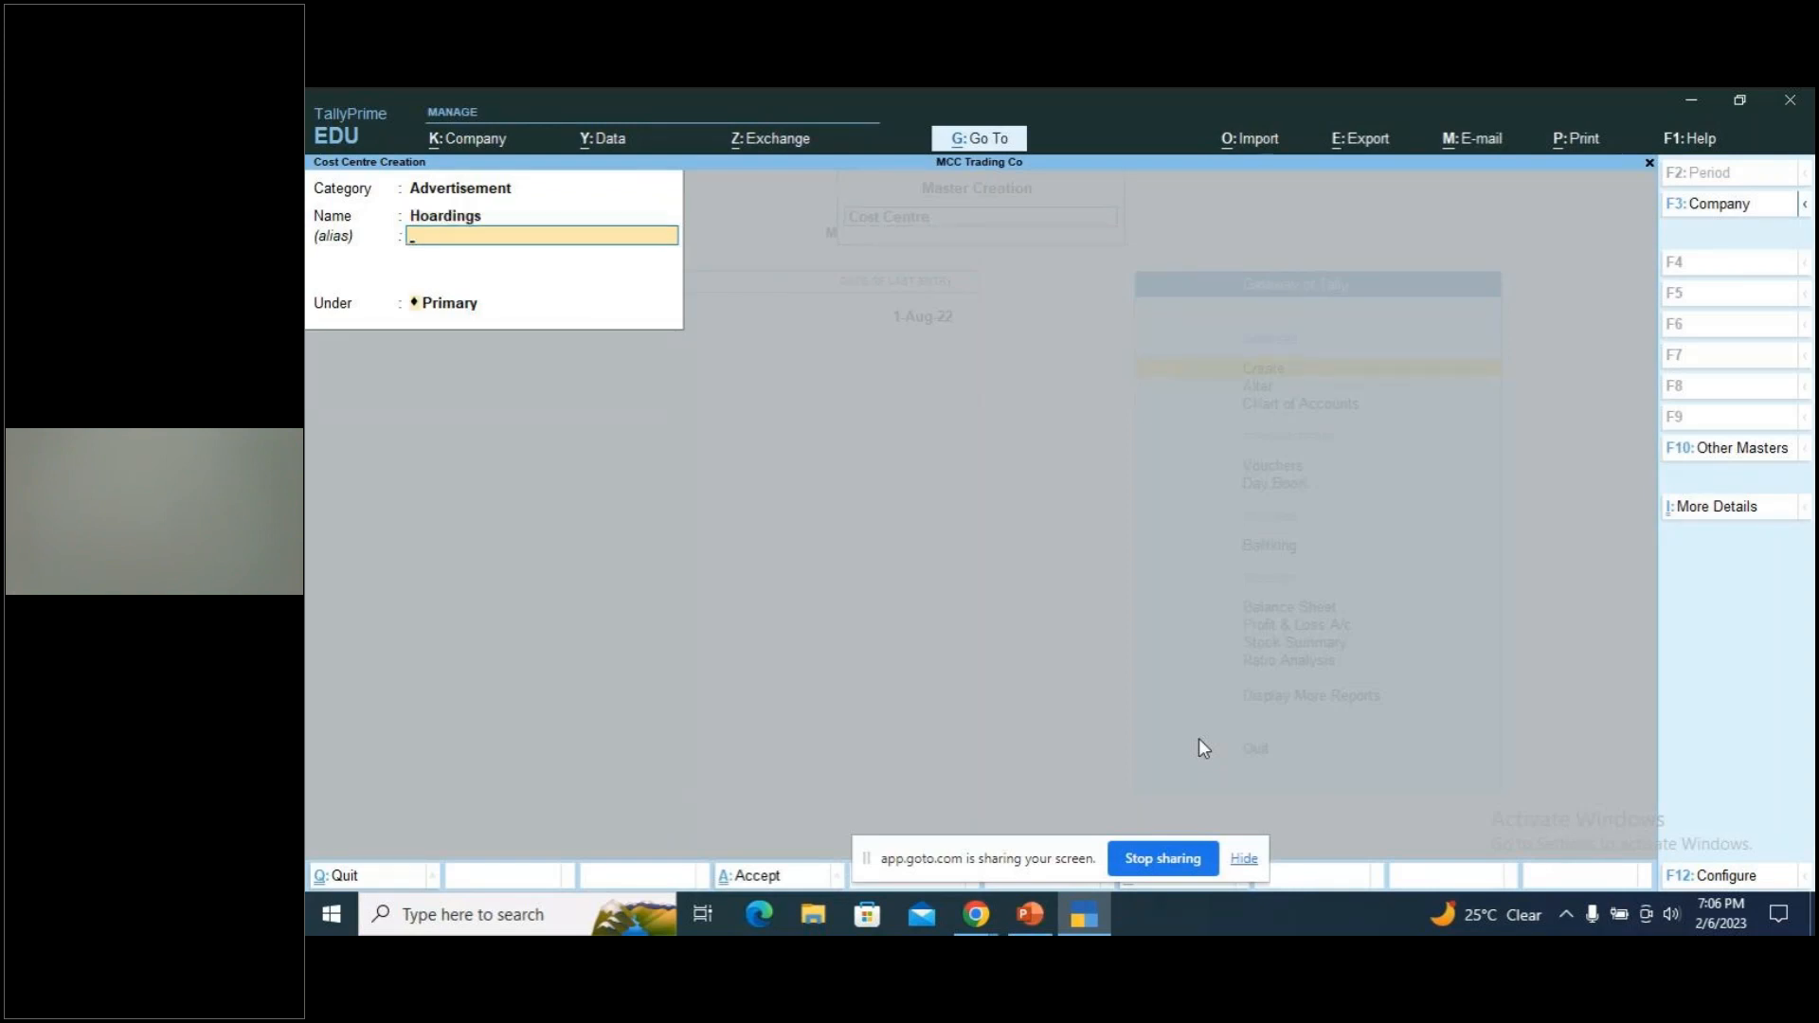
Create a cost centre named Pamphlet in the Advertisement category under Primary
{"action": "type", "text": "Pam"}
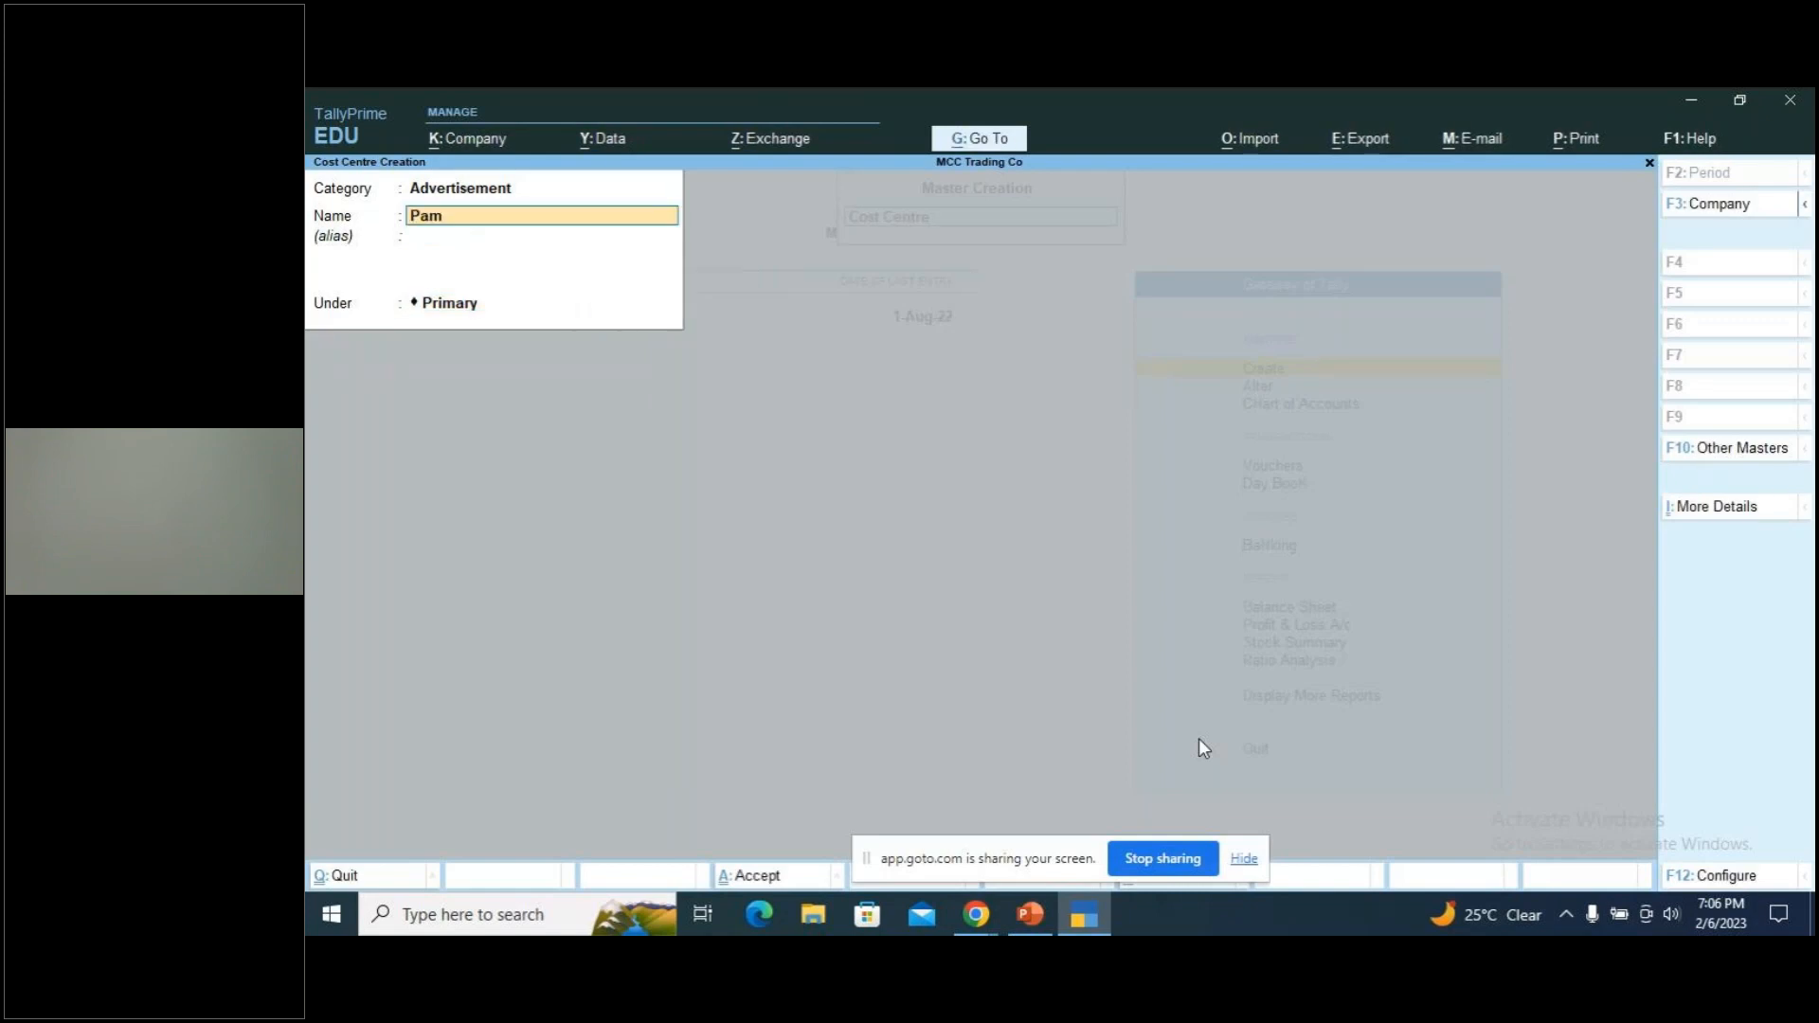
{"action": "type", "text": "phlet"}
{"action": "key", "text": "Return"}
{"action": "key", "text": "Return"}
{"action": "key", "text": "Return"}
{"action": "key", "text": "Return"}
Create a cost centre named News in the Advertisement category under Primary
{"action": "type", "text": "News"}
{"action": "key", "text": "Return"}
{"action": "key", "text": "Return"}
{"action": "key", "text": "Return"}
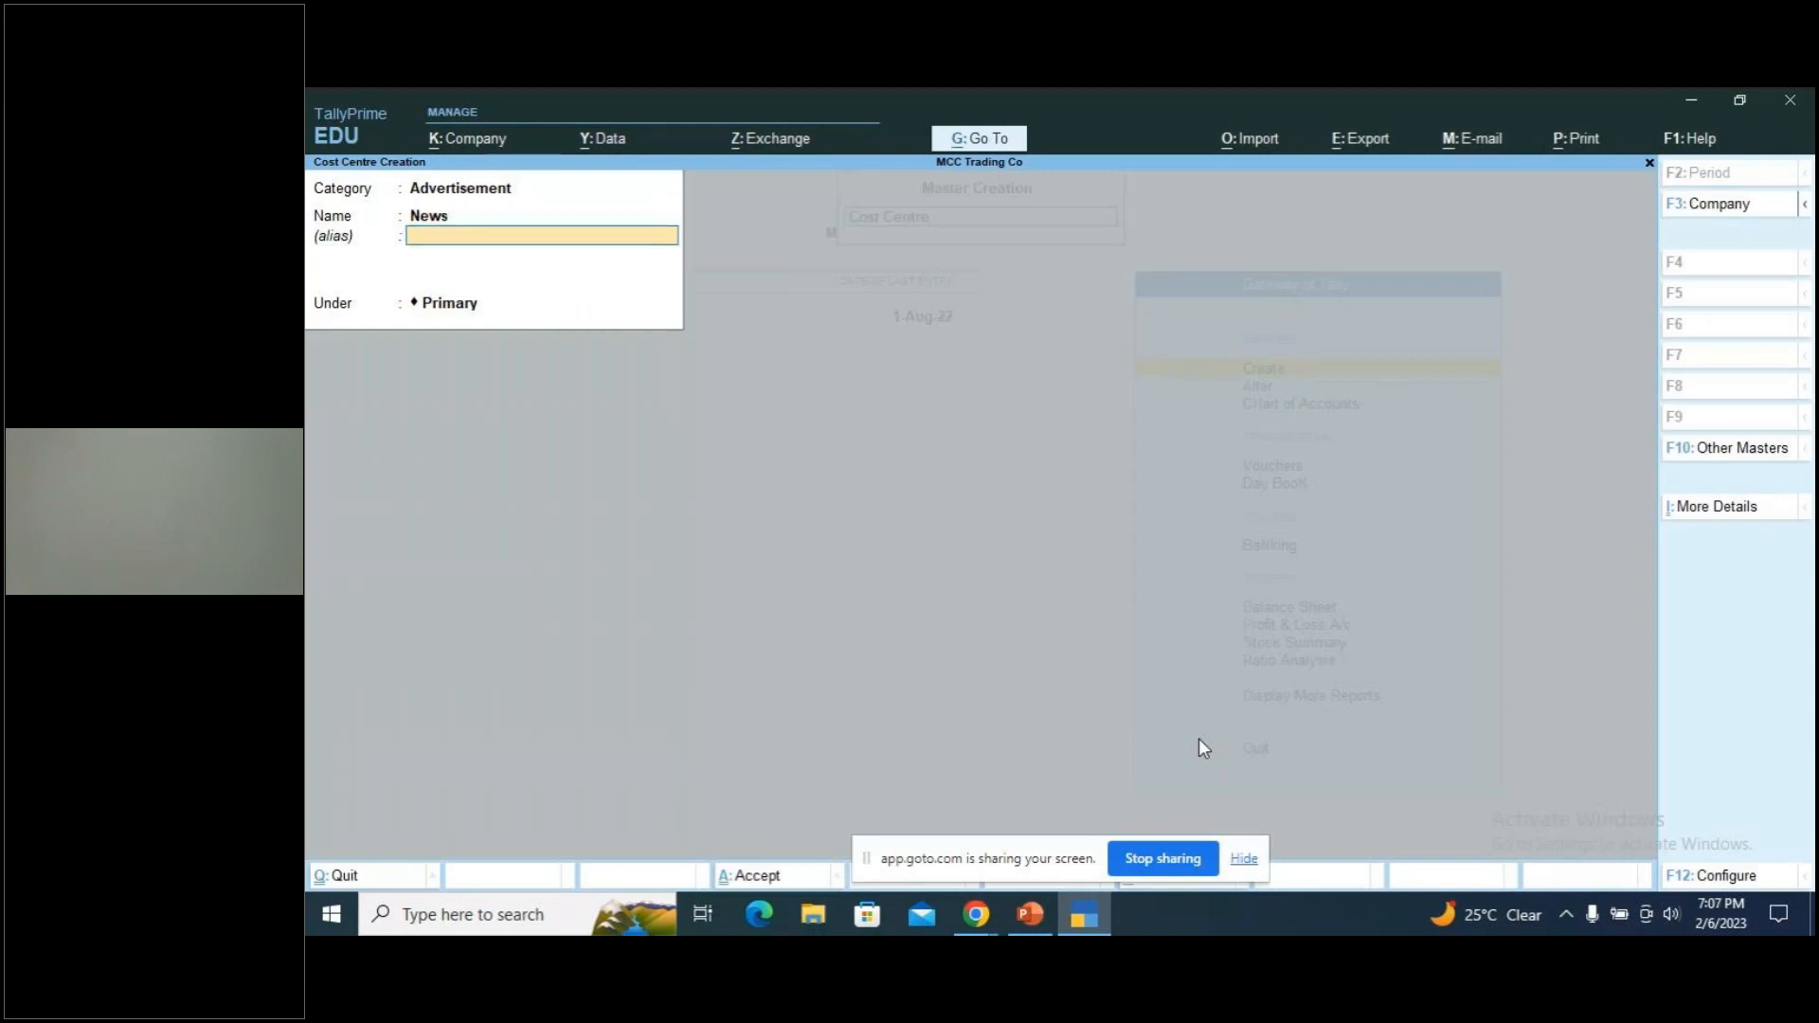
{"action": "key", "text": "Return"}
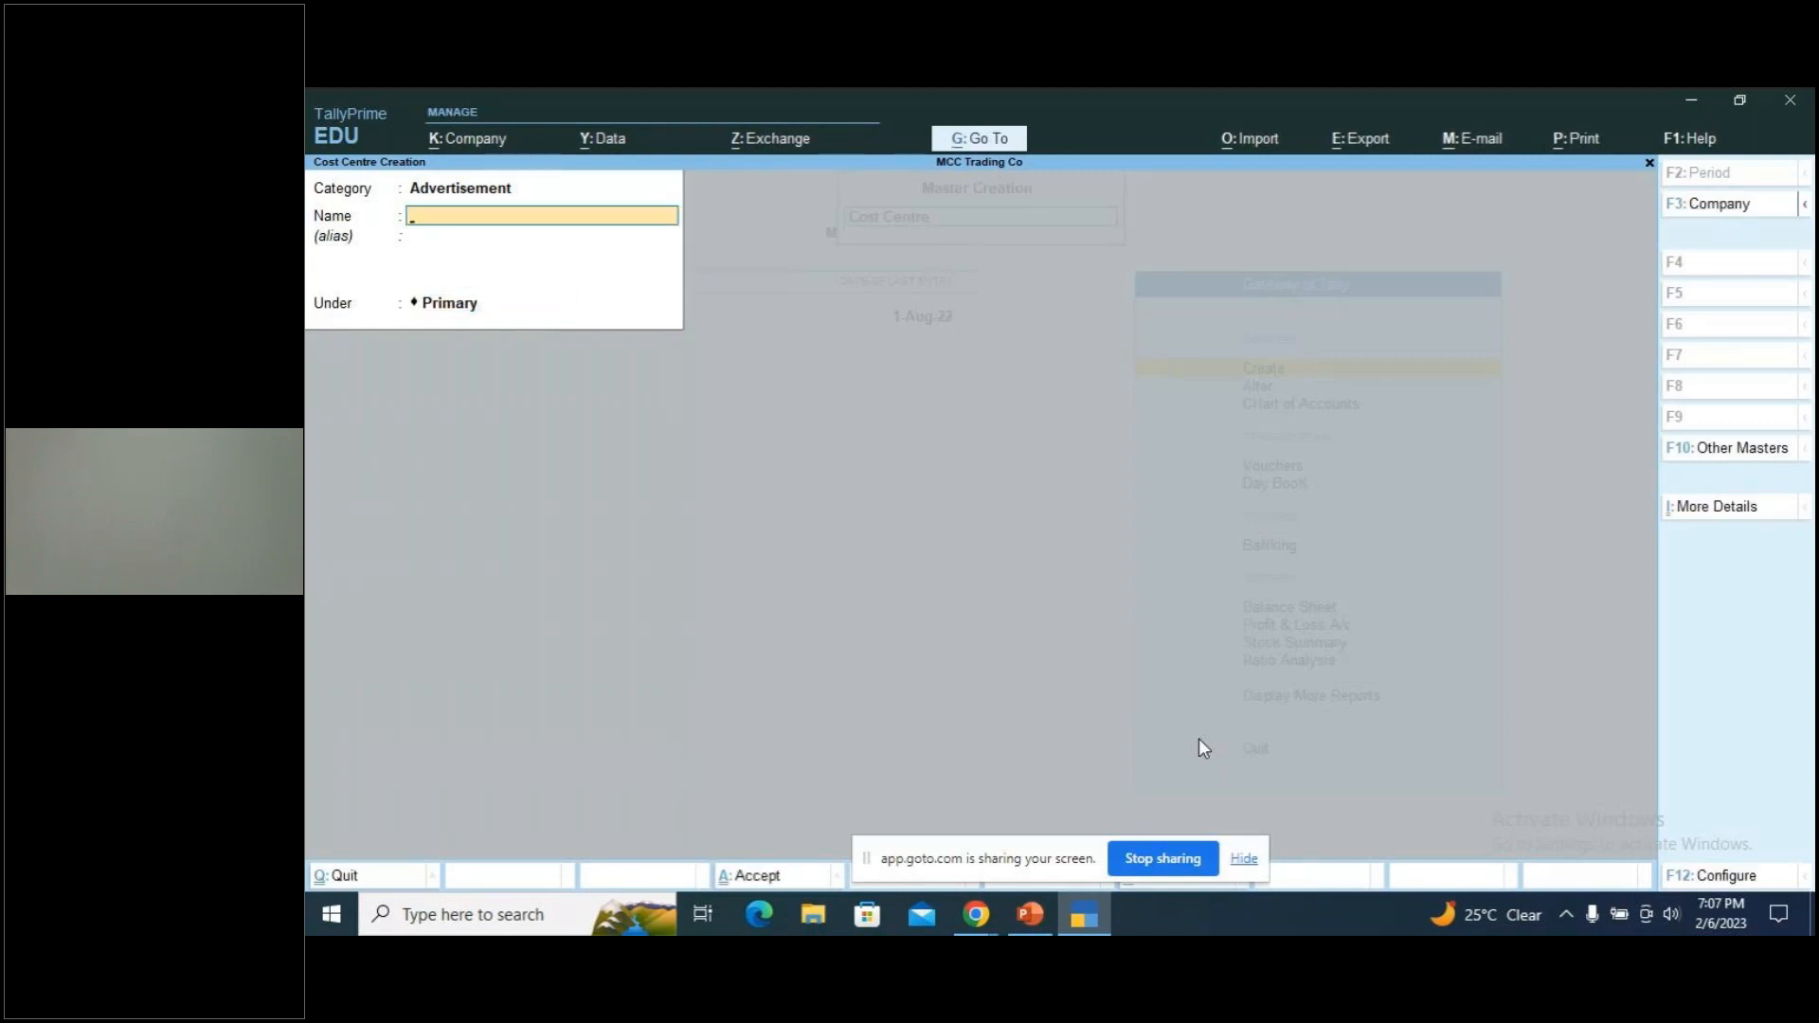
Leave cost centre creation, start a new payment voucher and set its date to 1 July 2022
{"action": "key", "text": "Escape"}
{"action": "key", "text": "Escape"}
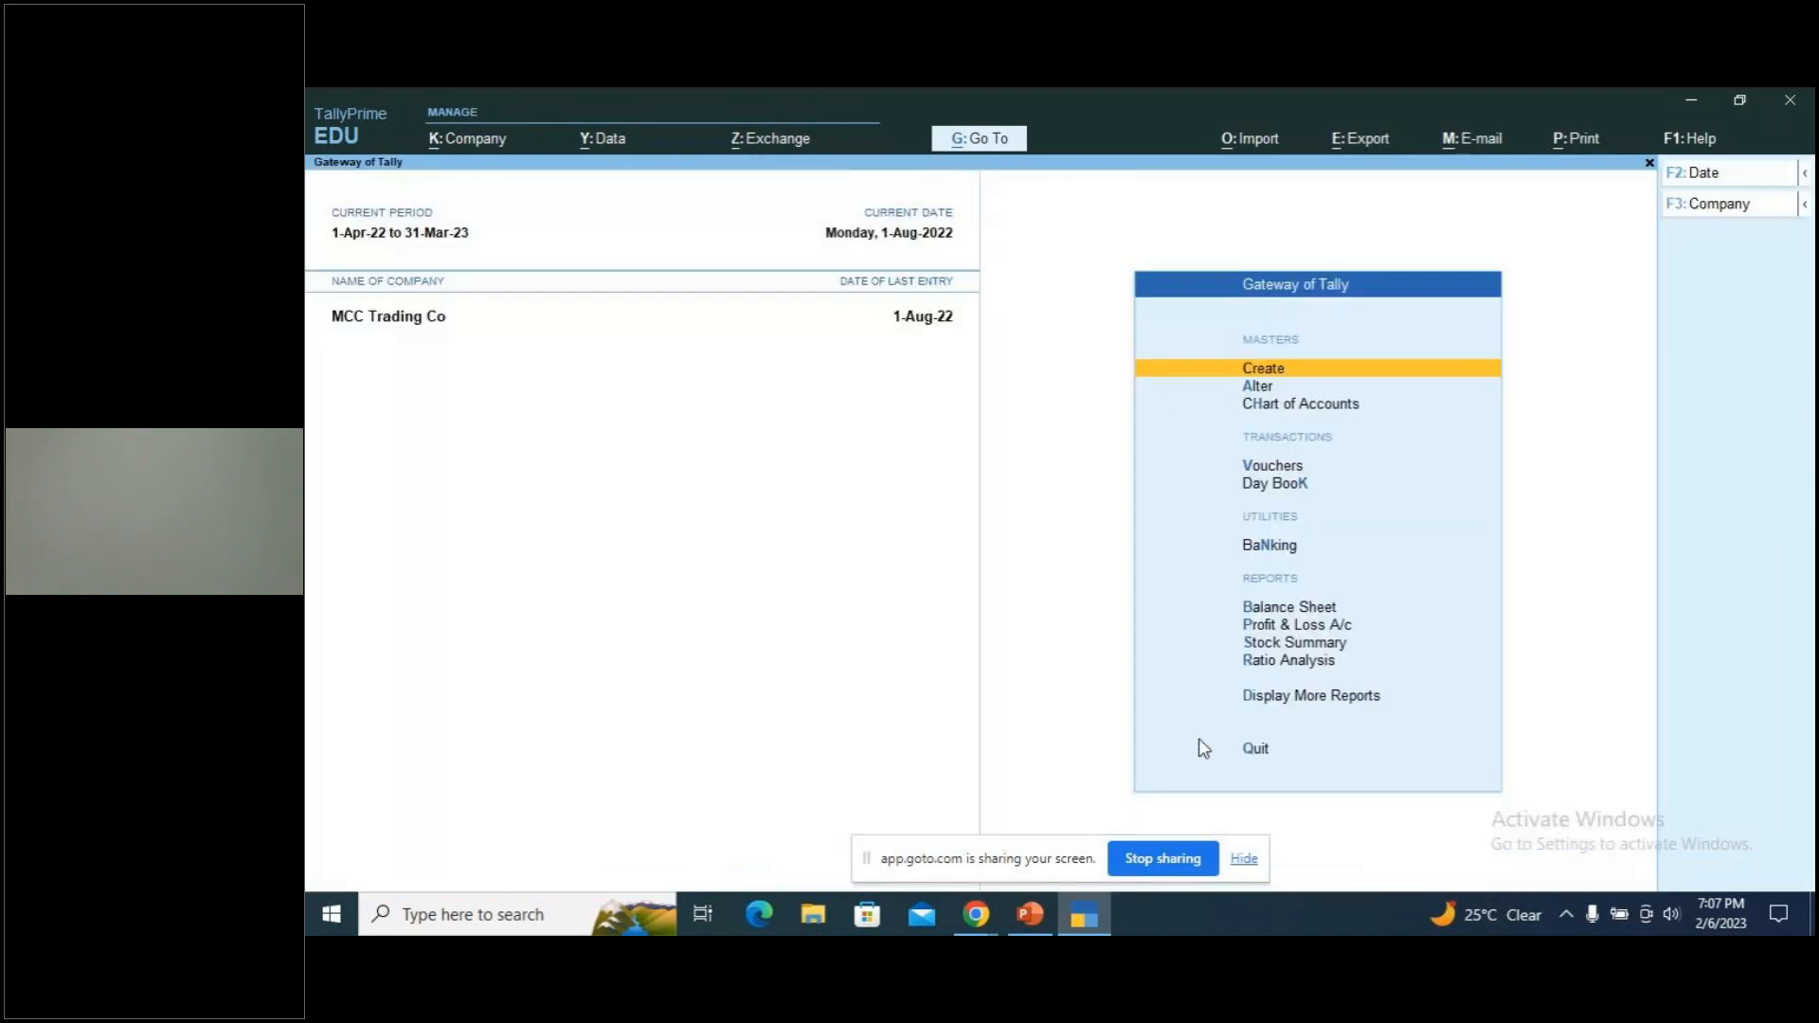
{"action": "key", "text": "Down"}
{"action": "key", "text": "Down"}
{"action": "key", "text": "Down"}
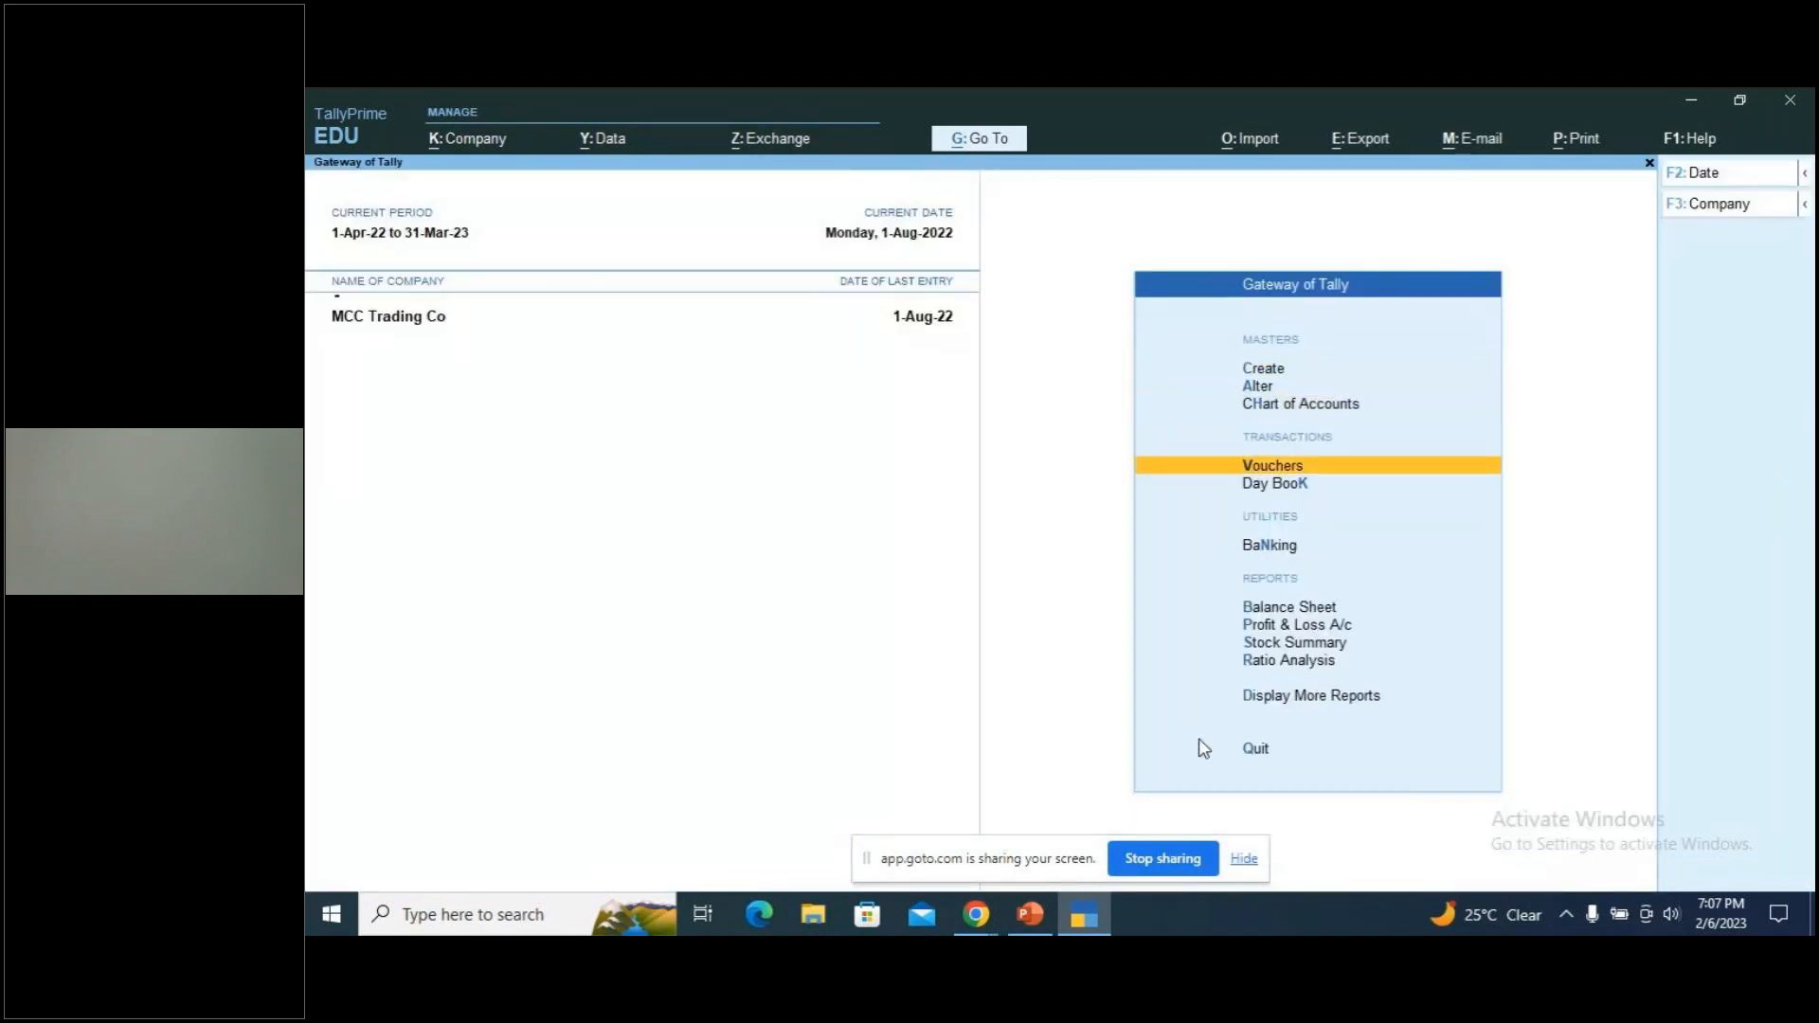
{"action": "key", "text": "Return"}
{"action": "key", "text": "F2"}
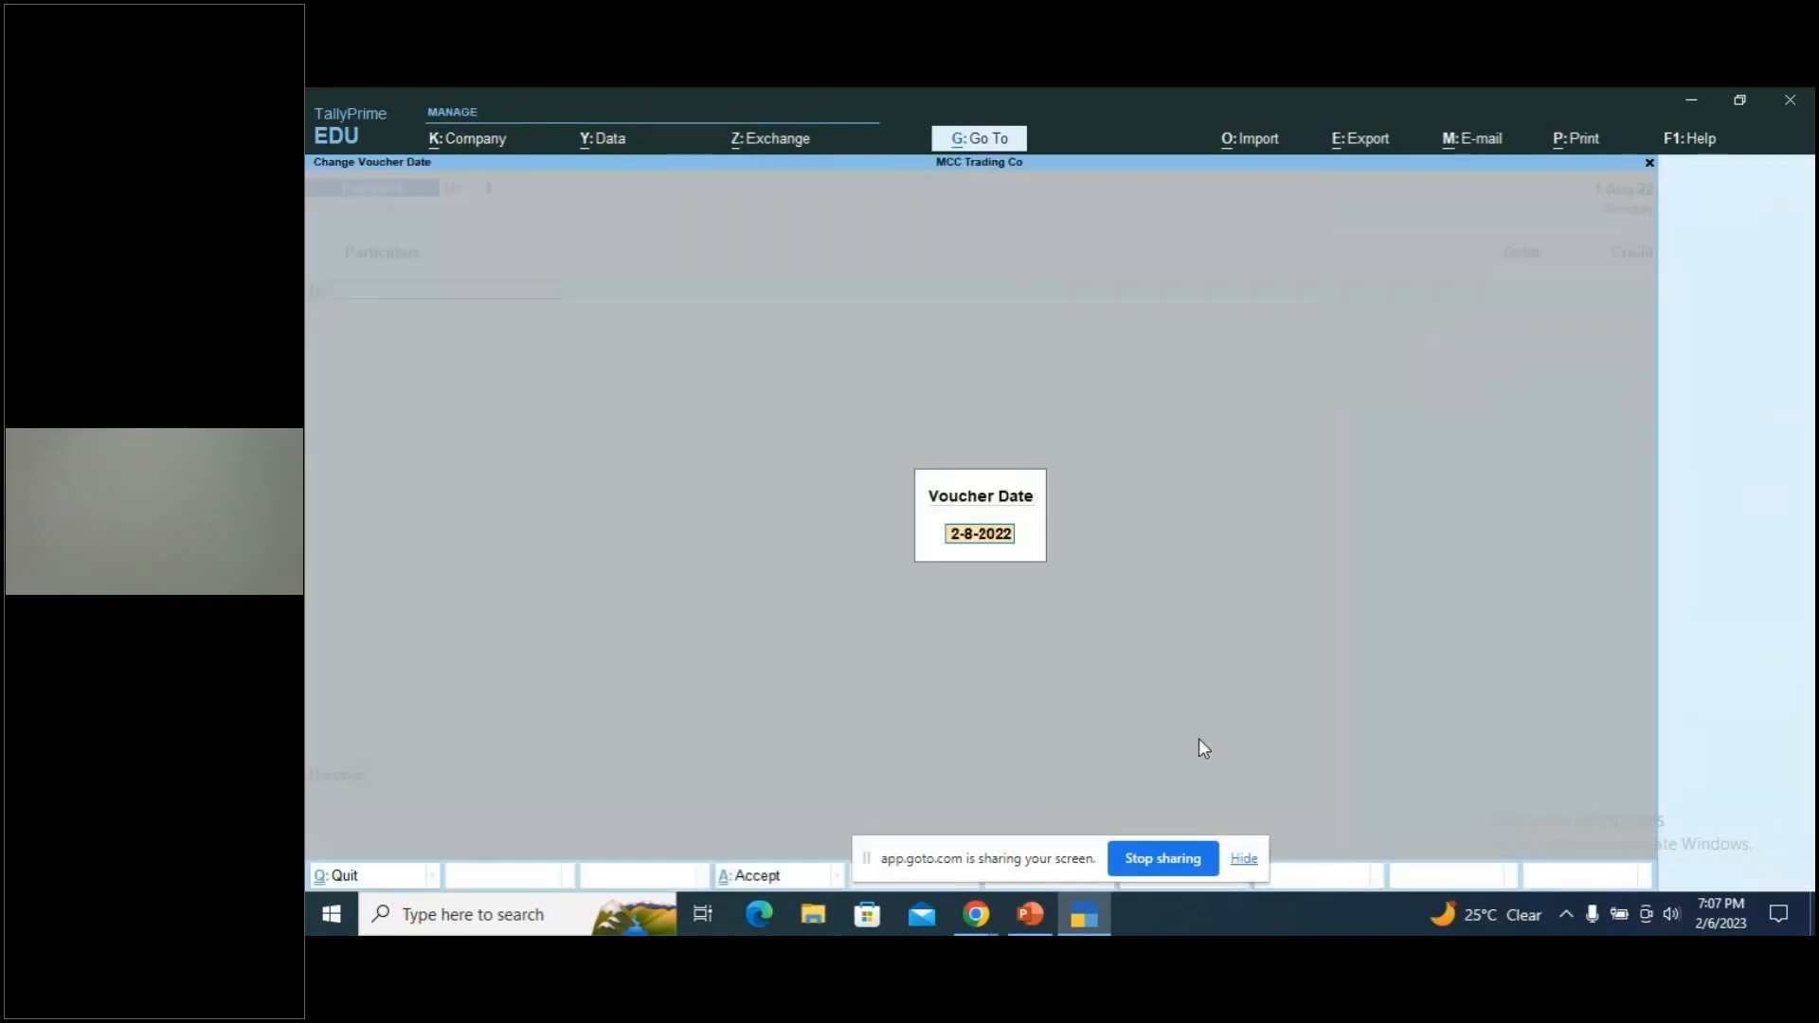
{"action": "type", "text": "1.7"}
{"action": "key", "text": "Return"}
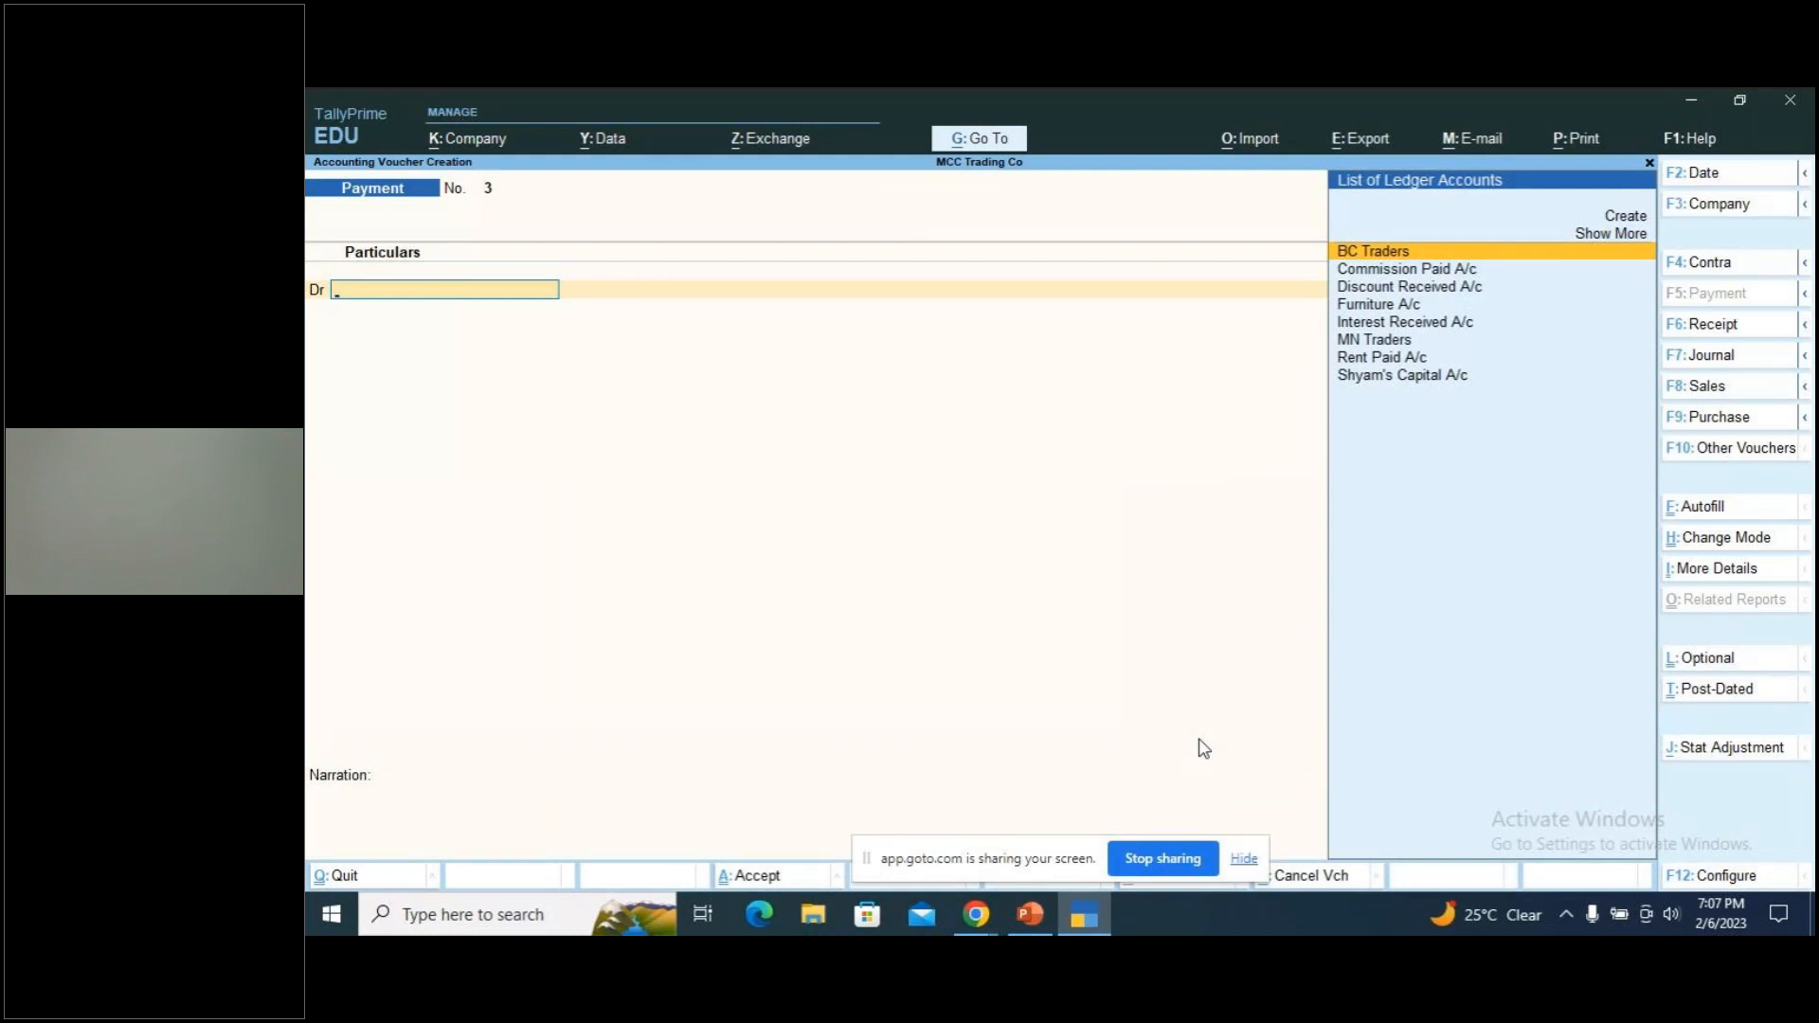
Create an Advertisement Expenses A/c ledger under Indirect Expenses from the payment voucher's debit line
{"action": "key", "text": "alt+c"}
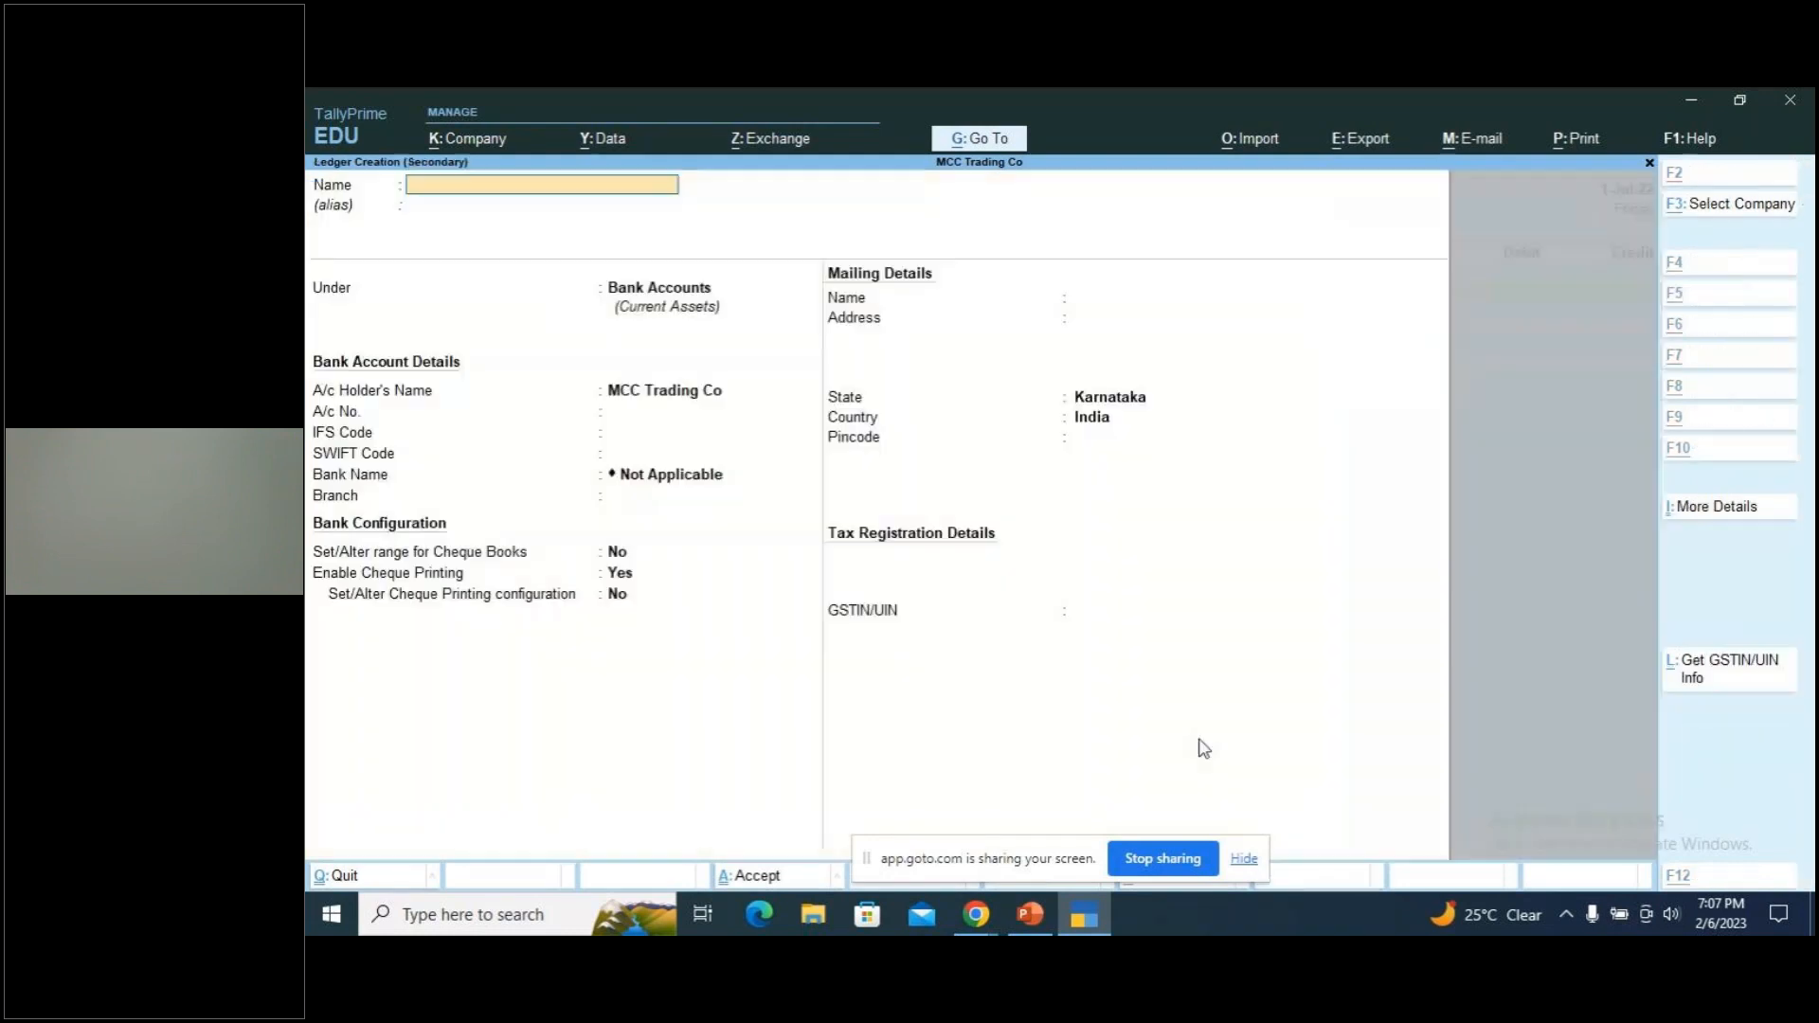
{"action": "type", "text": "Adve"}
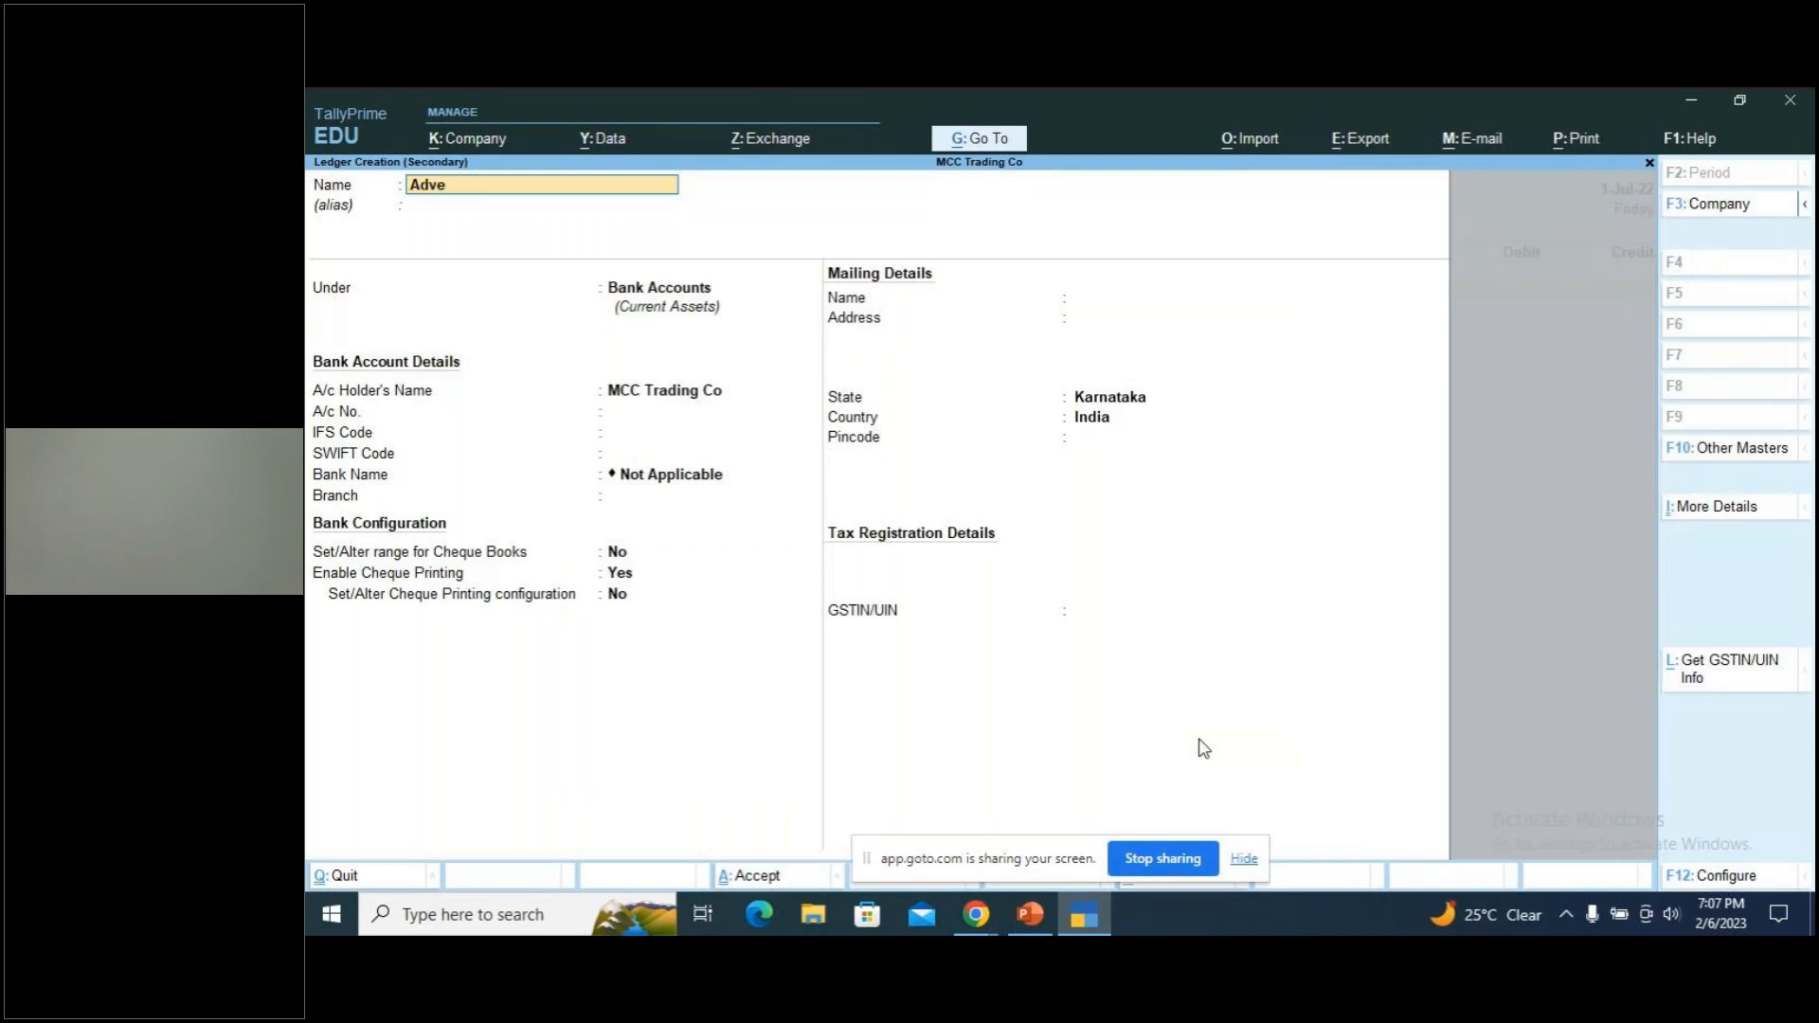
{"action": "type", "text": "rtisement Expenses A/c"}
{"action": "key", "text": "Return"}
{"action": "key", "text": "Return"}
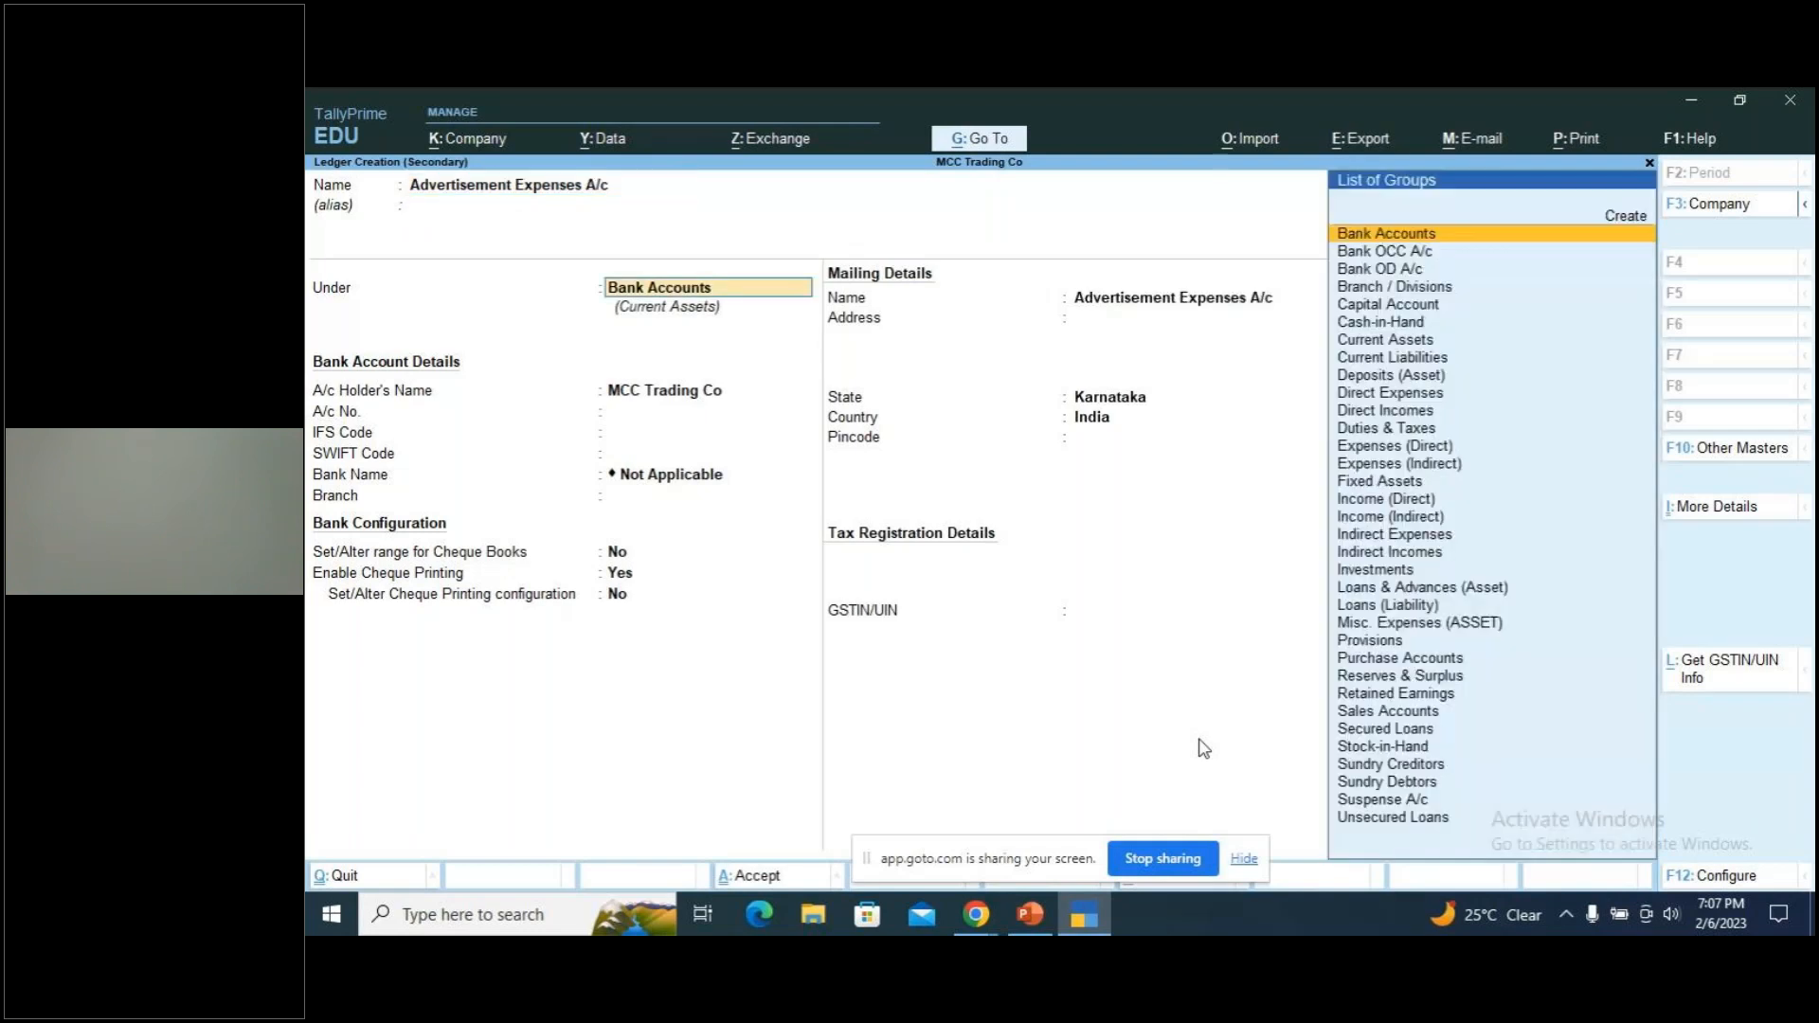
{"action": "type", "text": "Ind"}
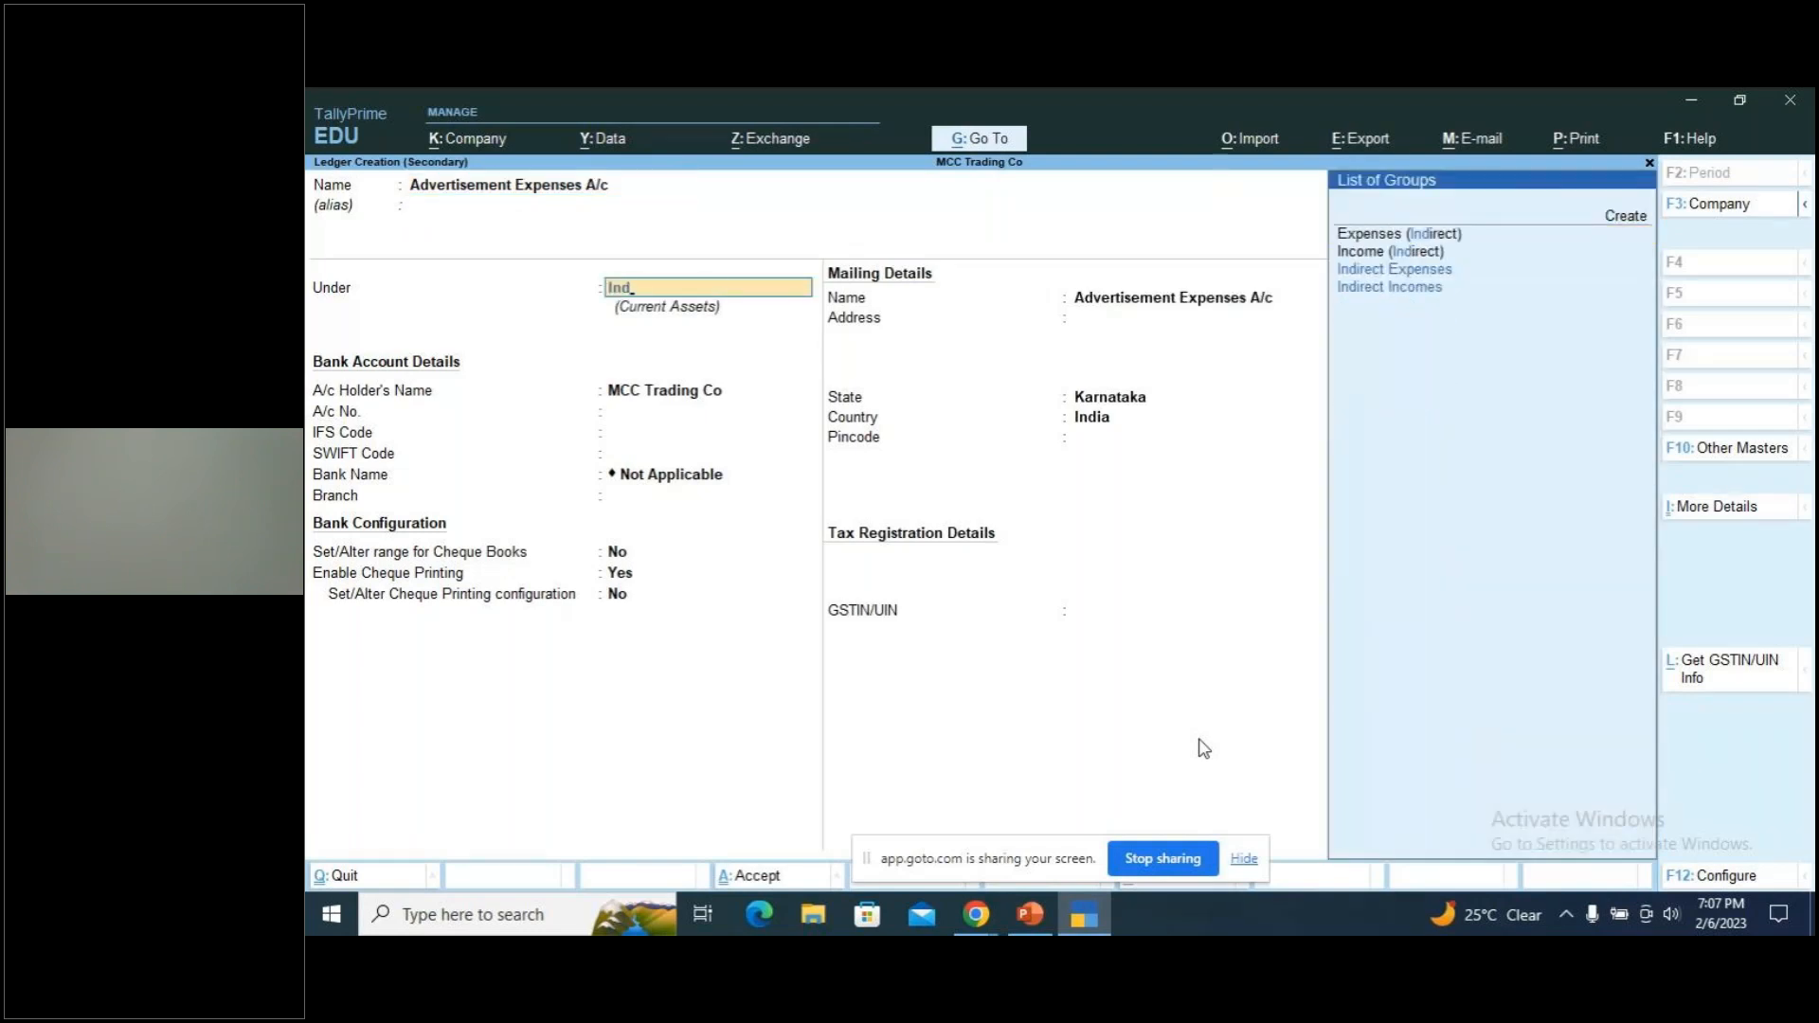
{"action": "key", "text": "Down"}
{"action": "key", "text": "Down"}
{"action": "key", "text": "Return"}
{"action": "key", "text": "ctrl+a"}
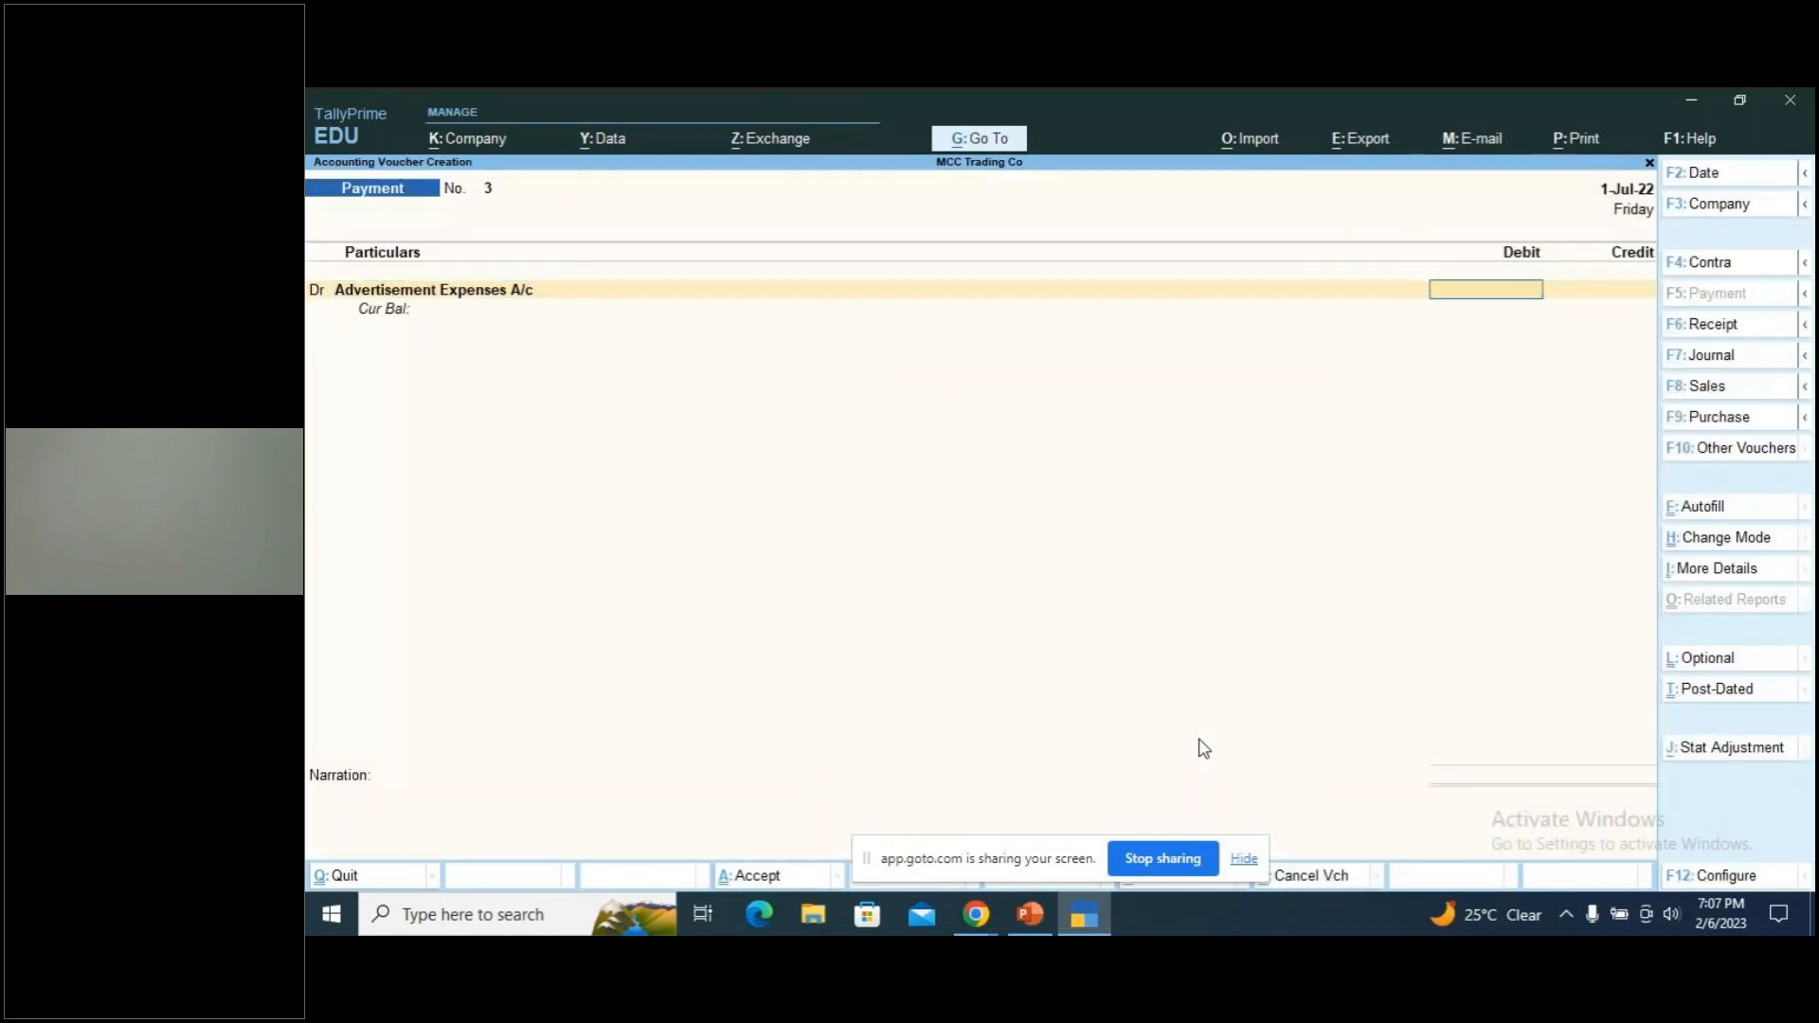
Check the payment exercise and debit Advertisement Expenses A/c with 10,000
{"action": "key", "text": "alt+Tab"}
{"action": "key", "text": "alt+Tab"}
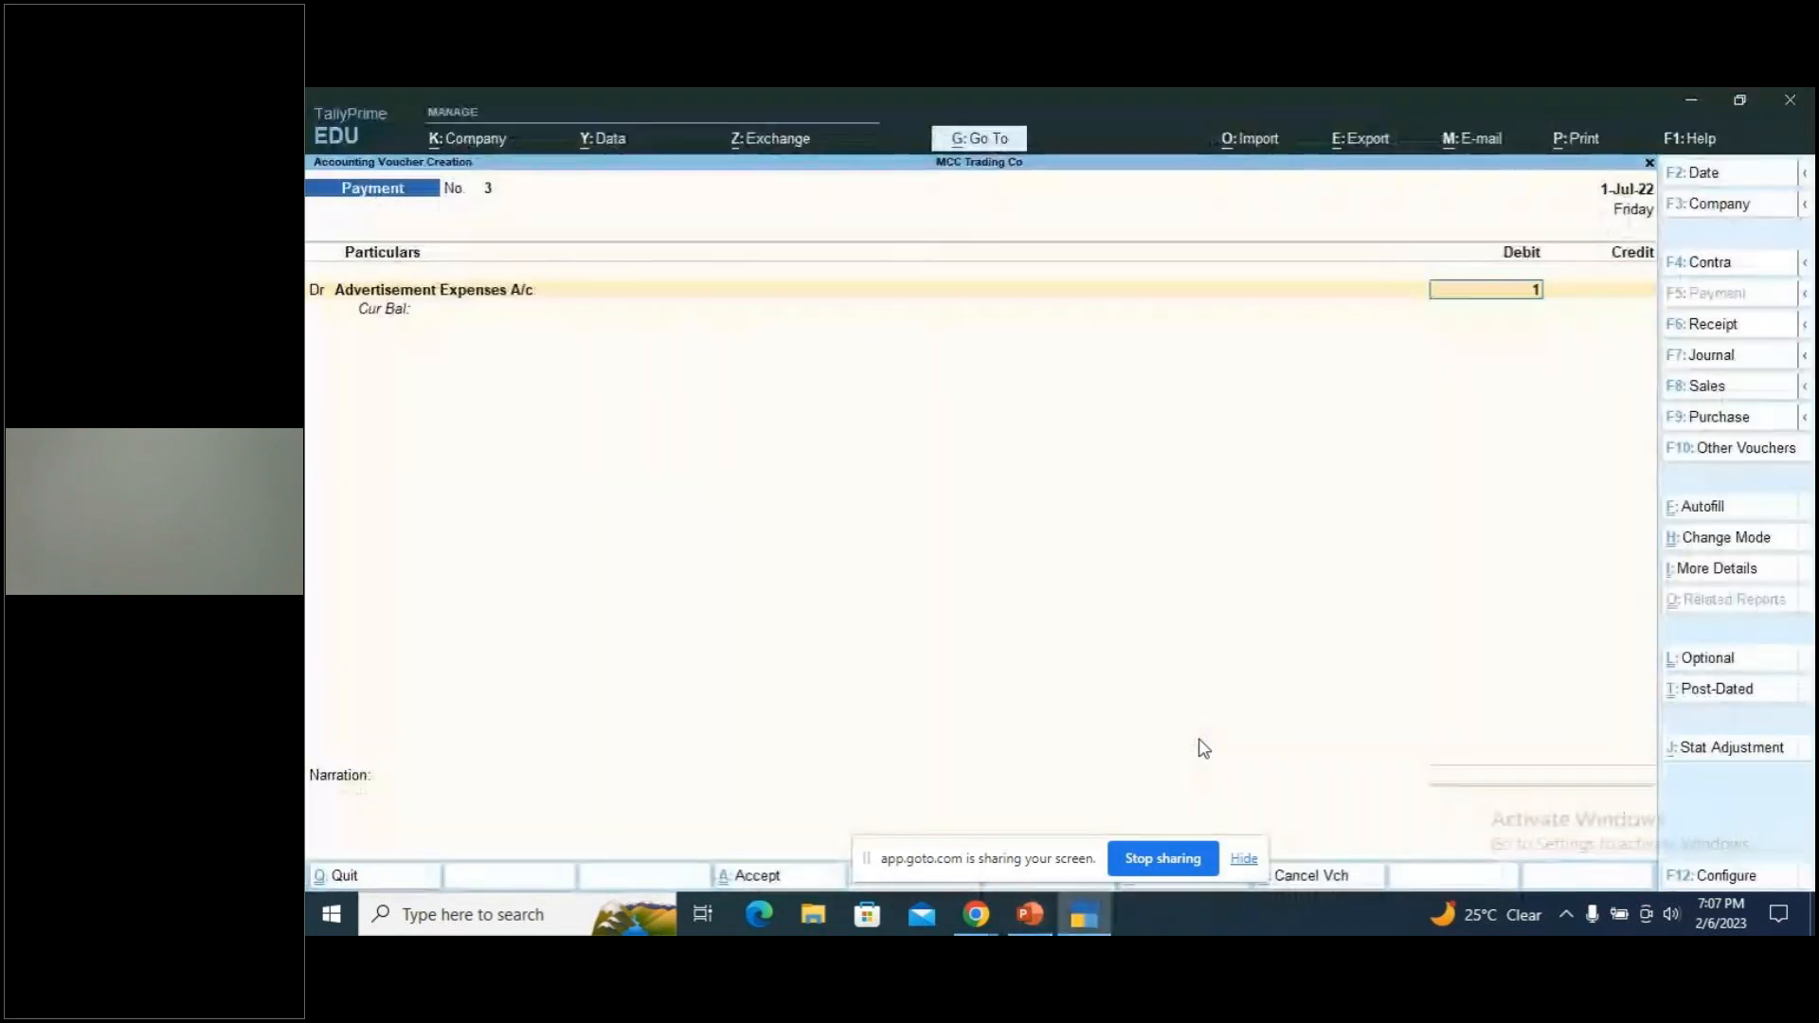
{"action": "type", "text": "10000"}
{"action": "key", "text": "Return"}
Alter the Advertisement Expenses A/c ledger from the voucher so that cost centres are applicable, and save it
{"action": "key", "text": "BackSpace"}
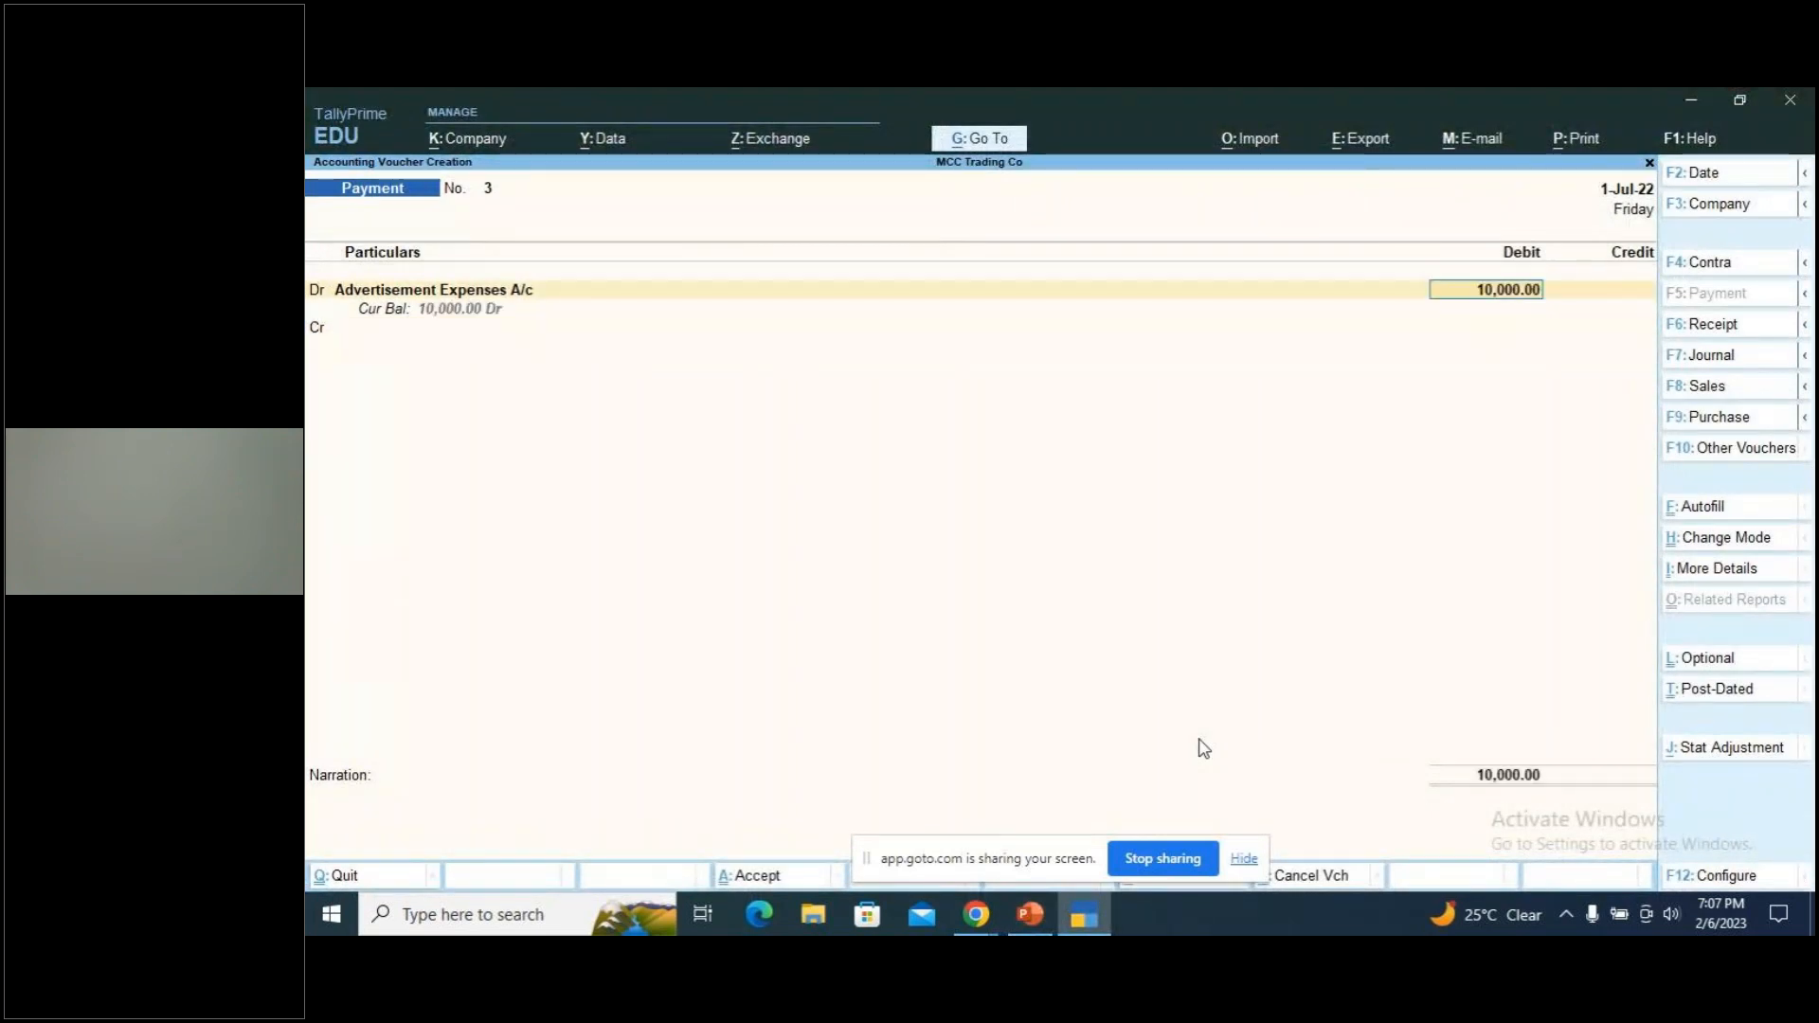
{"action": "key", "text": "BackSpace"}
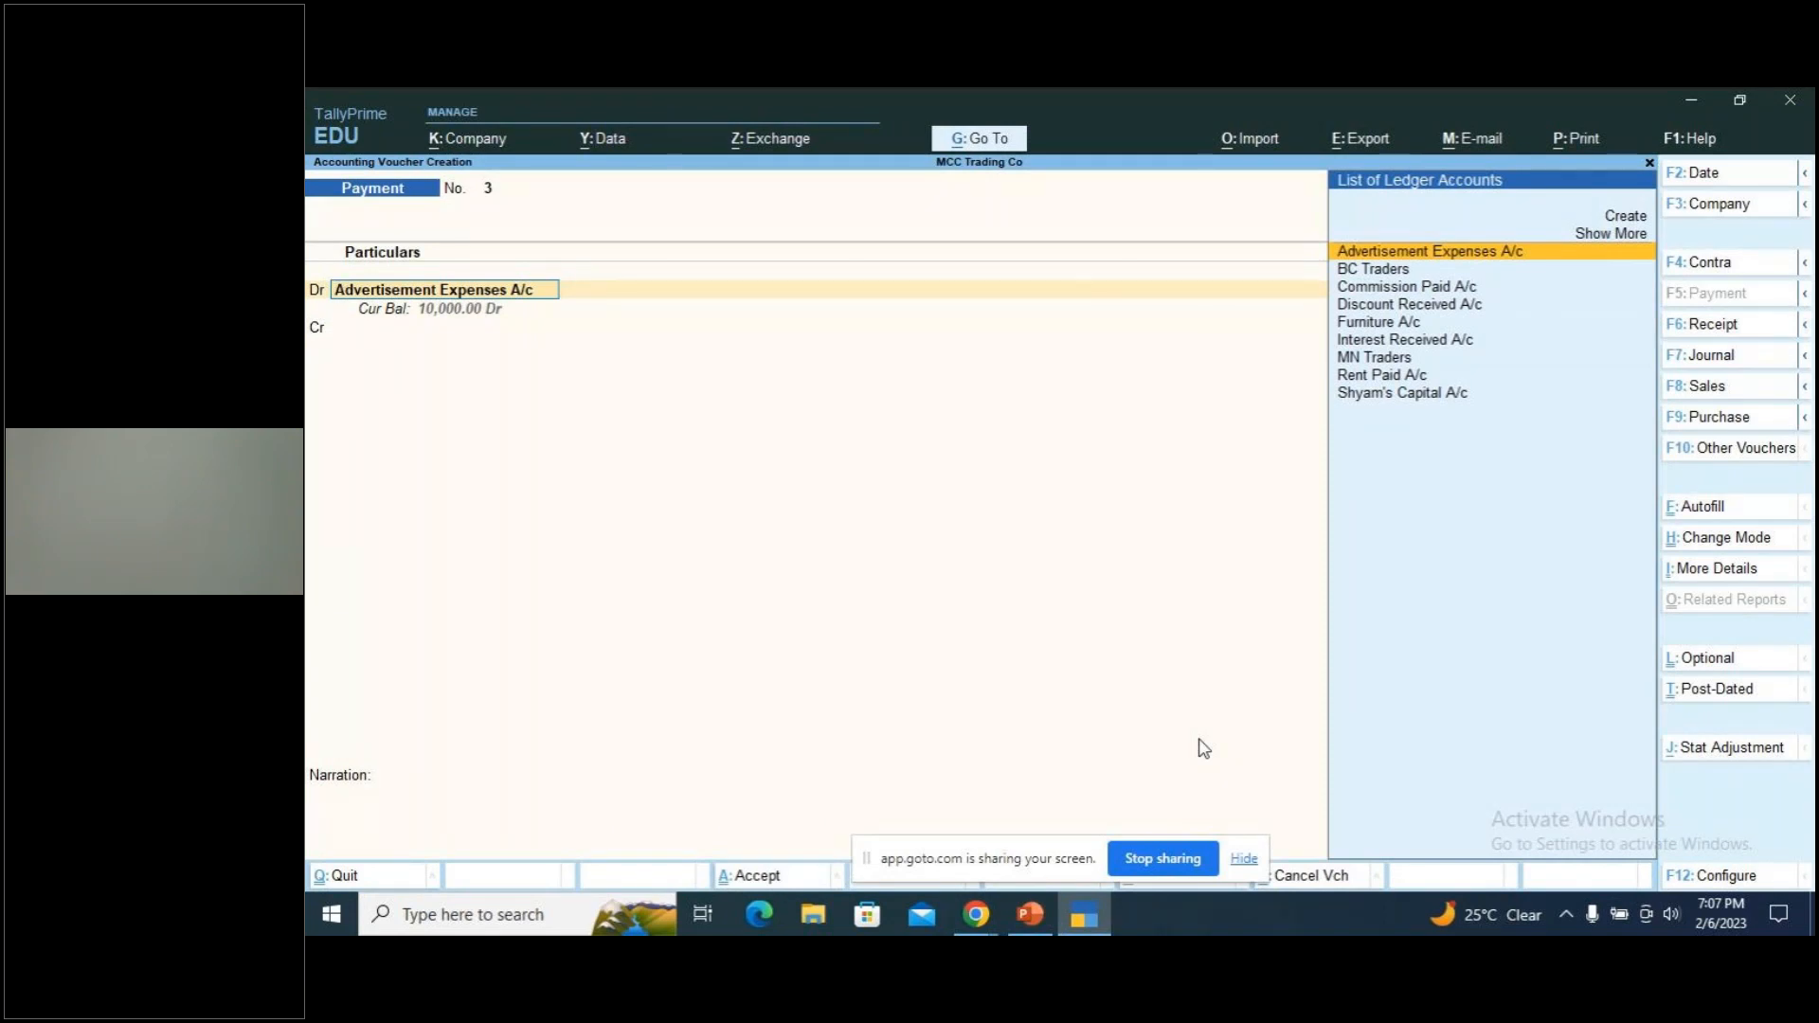
{"action": "key", "text": "ctrl+Return"}
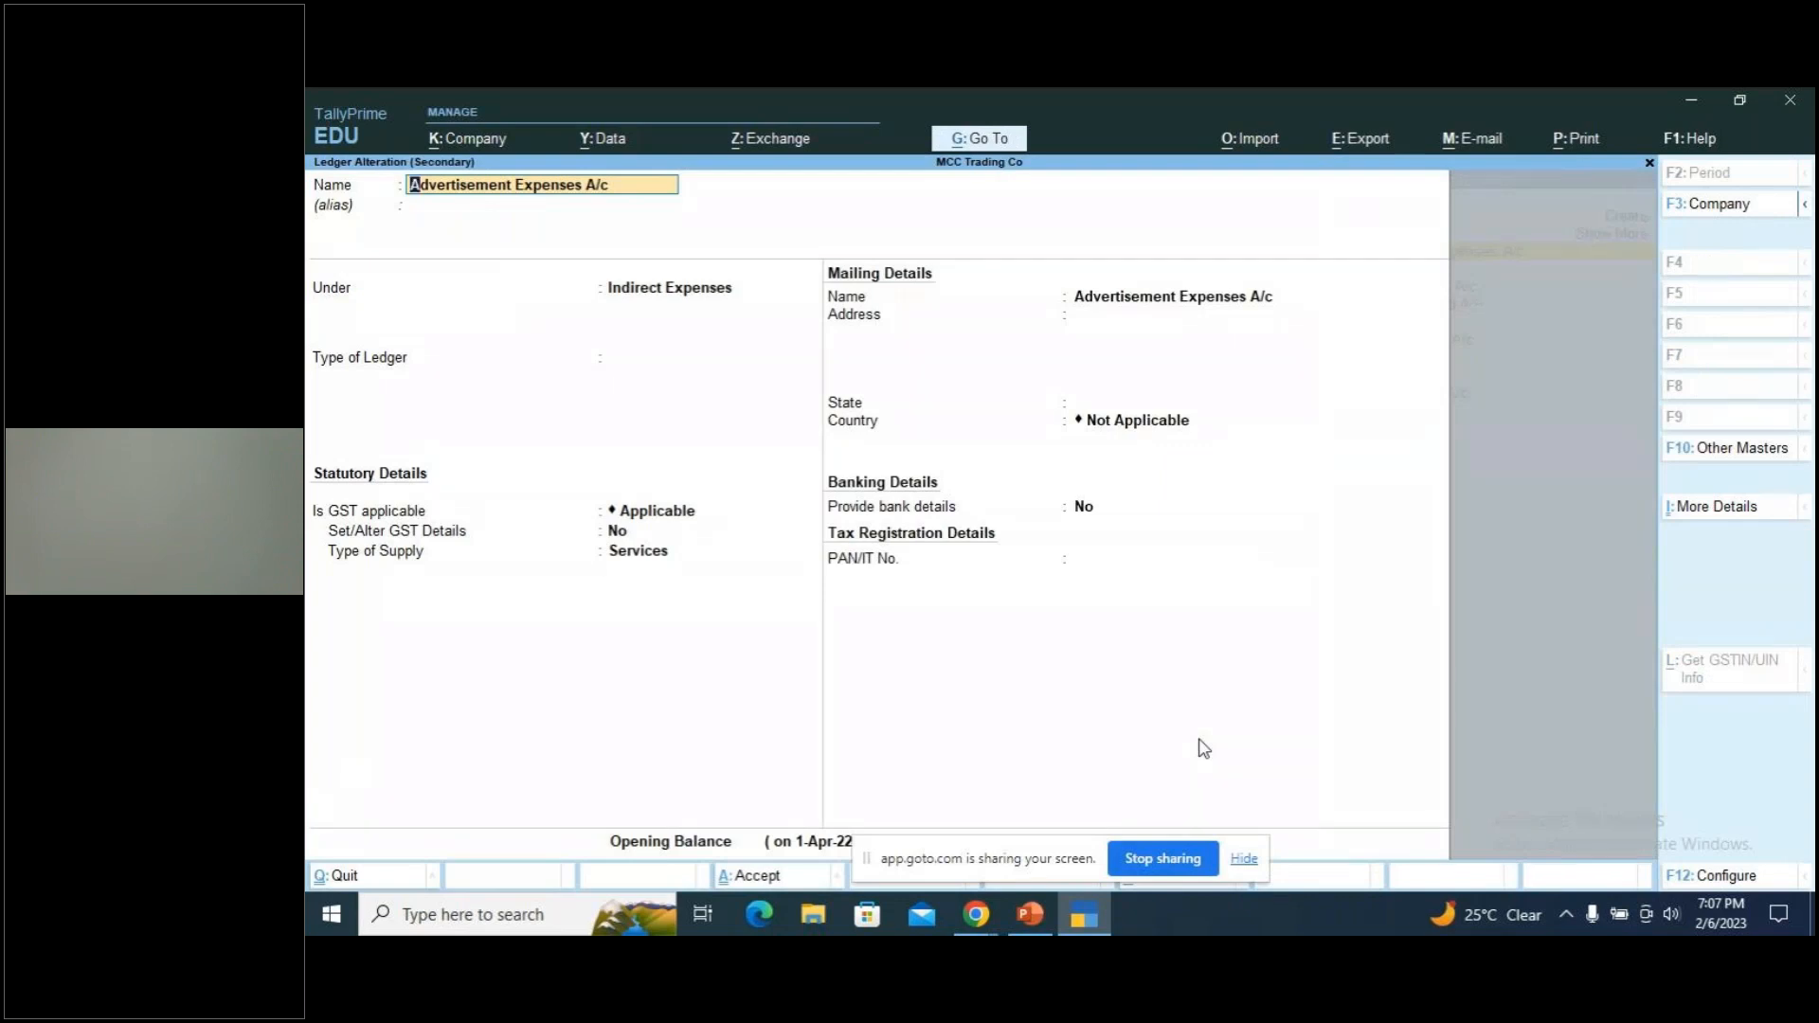
{"action": "key", "text": "ctrl"}
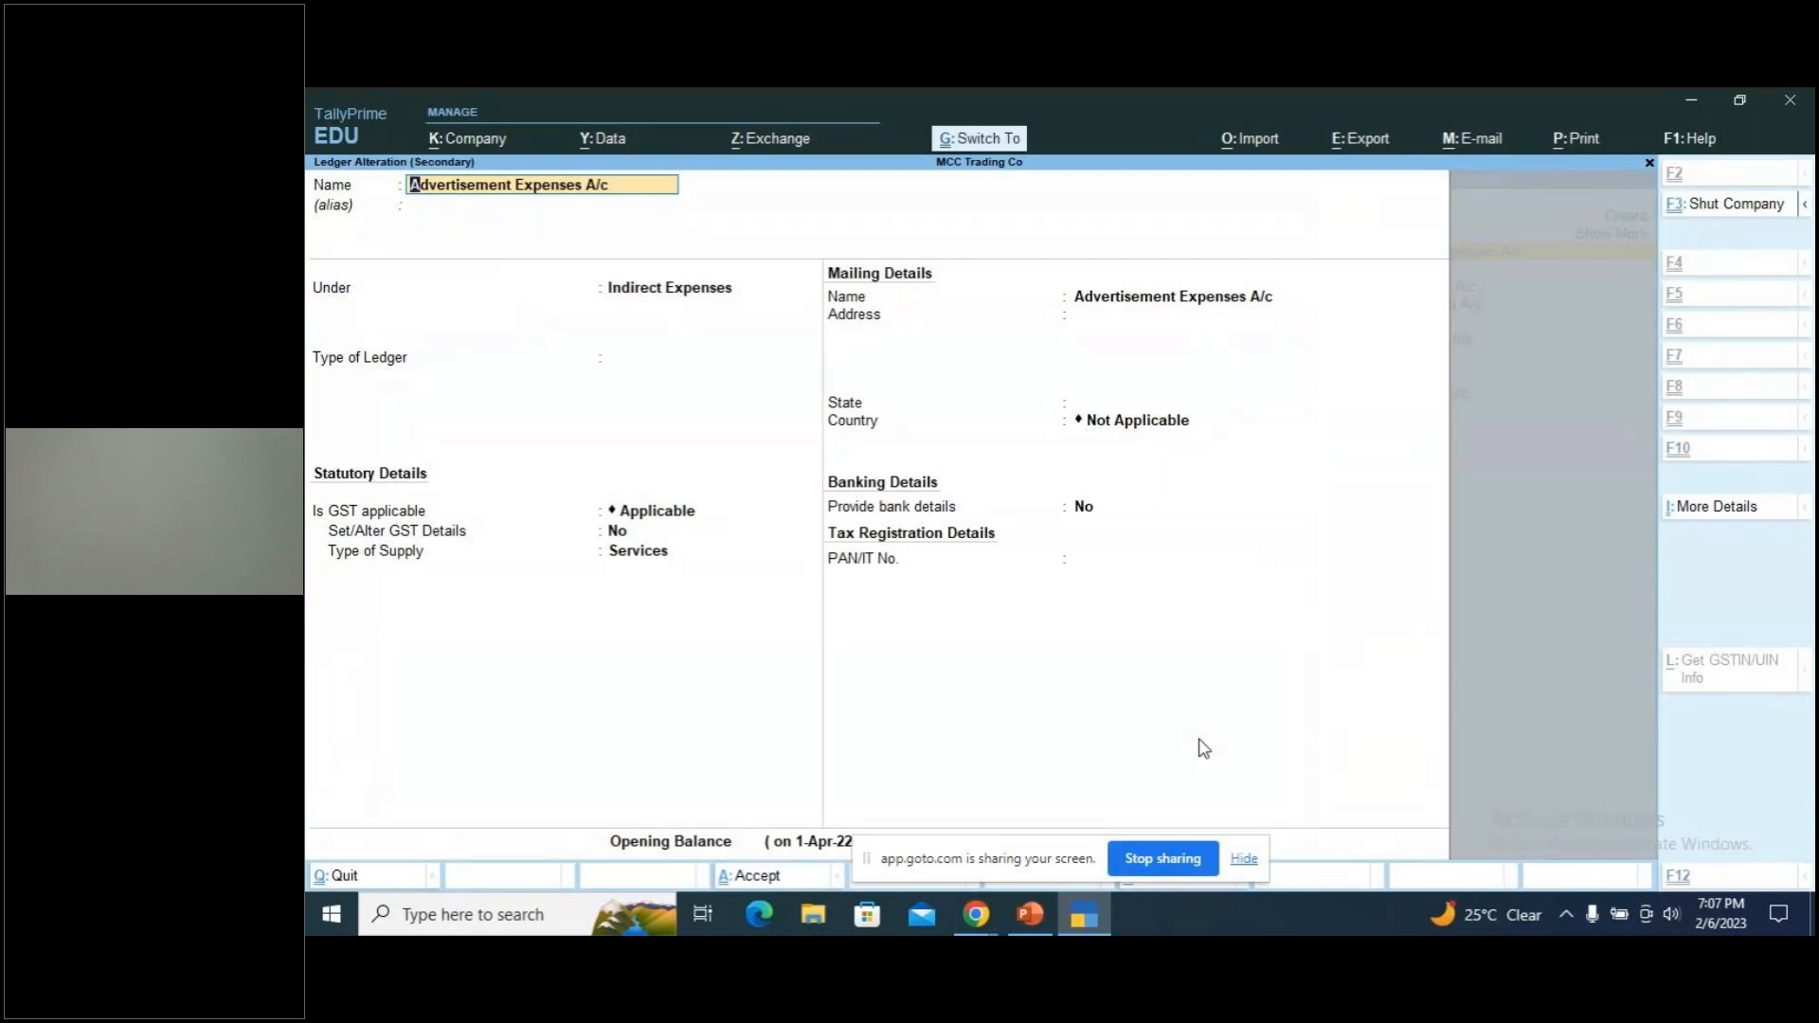
{"action": "key", "text": "ctrl+i"}
{"action": "key", "text": "Down"}
{"action": "key", "text": "Down"}
{"action": "key", "text": "Down"}
{"action": "key", "text": "Down"}
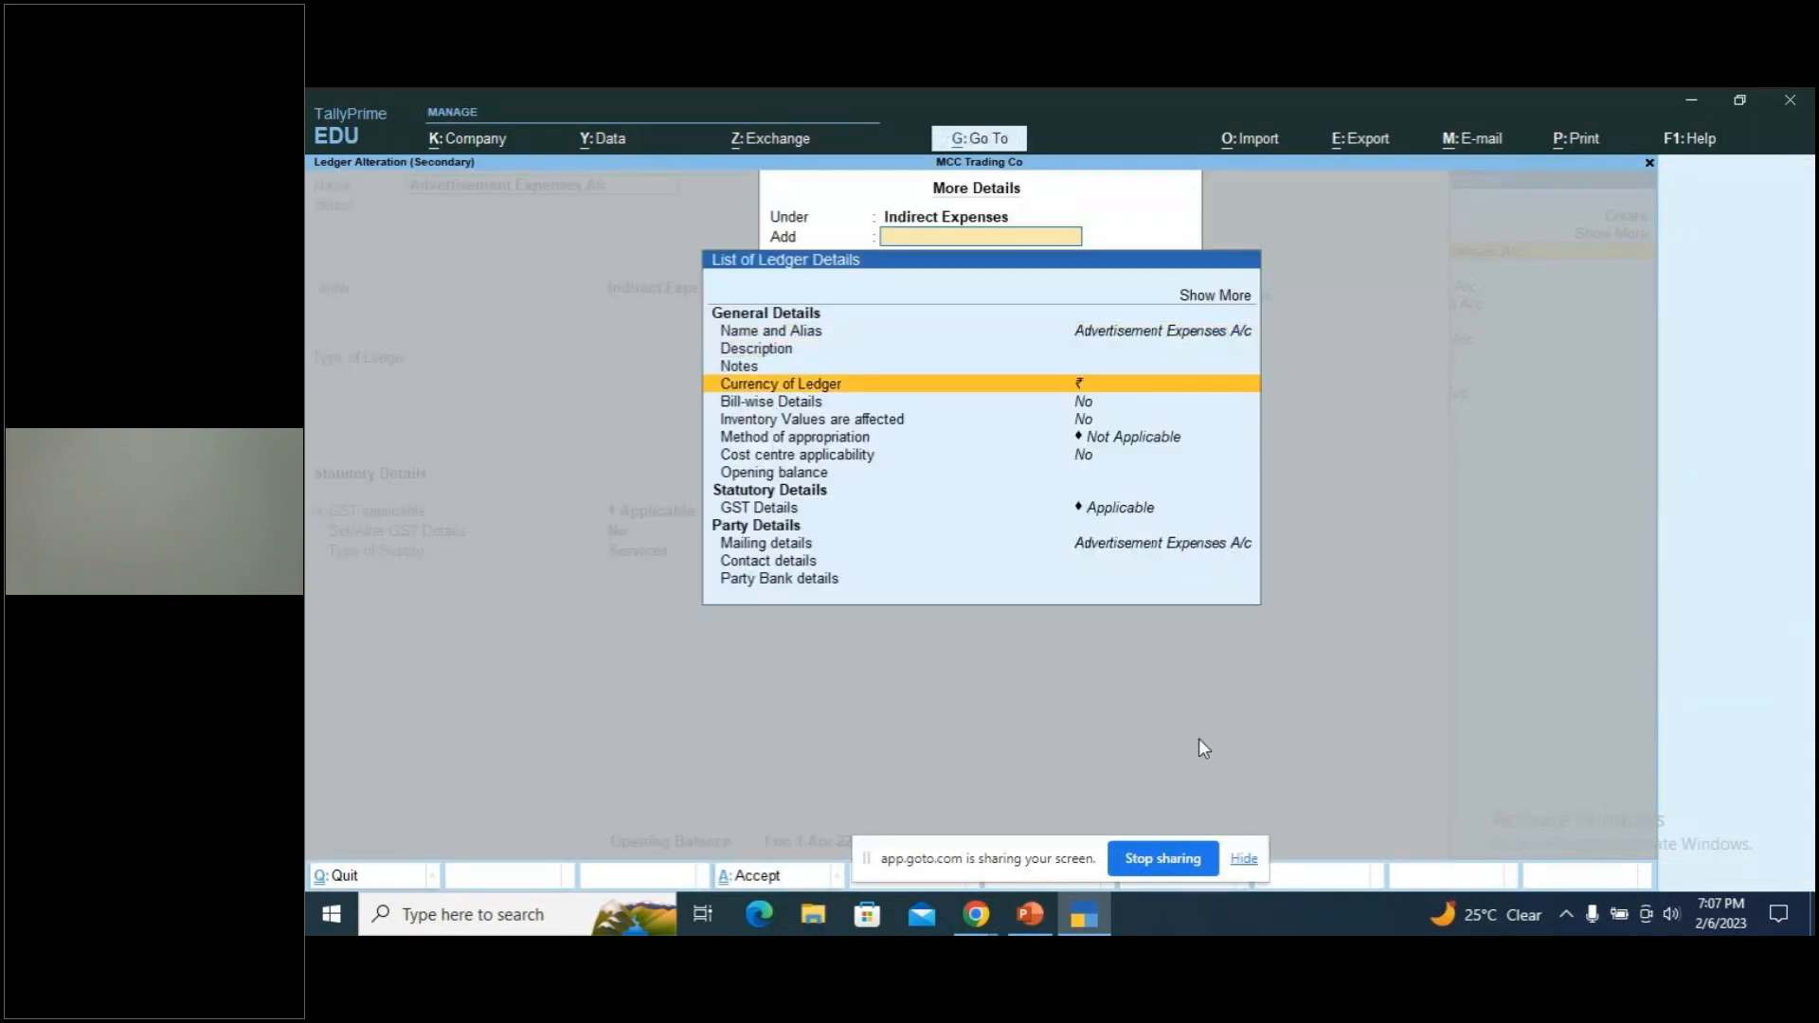
{"action": "key", "text": "Return"}
{"action": "type", "text": "y"}
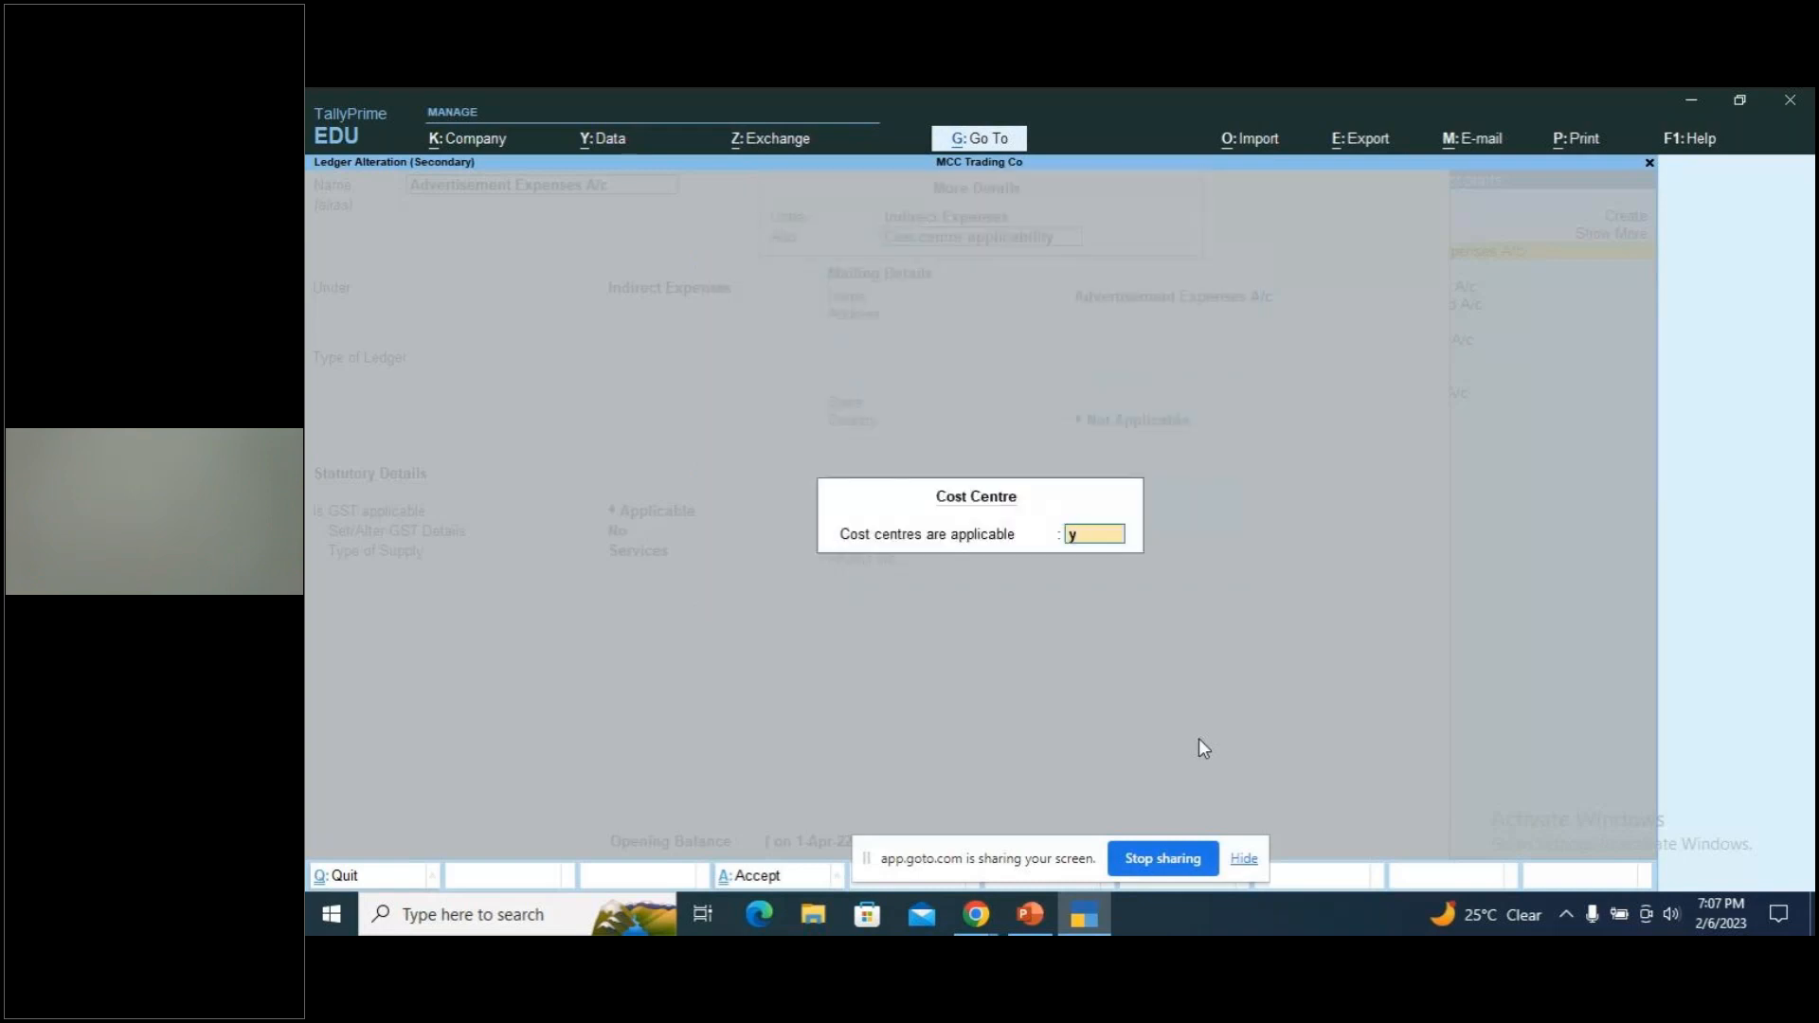
{"action": "key", "text": "Return"}
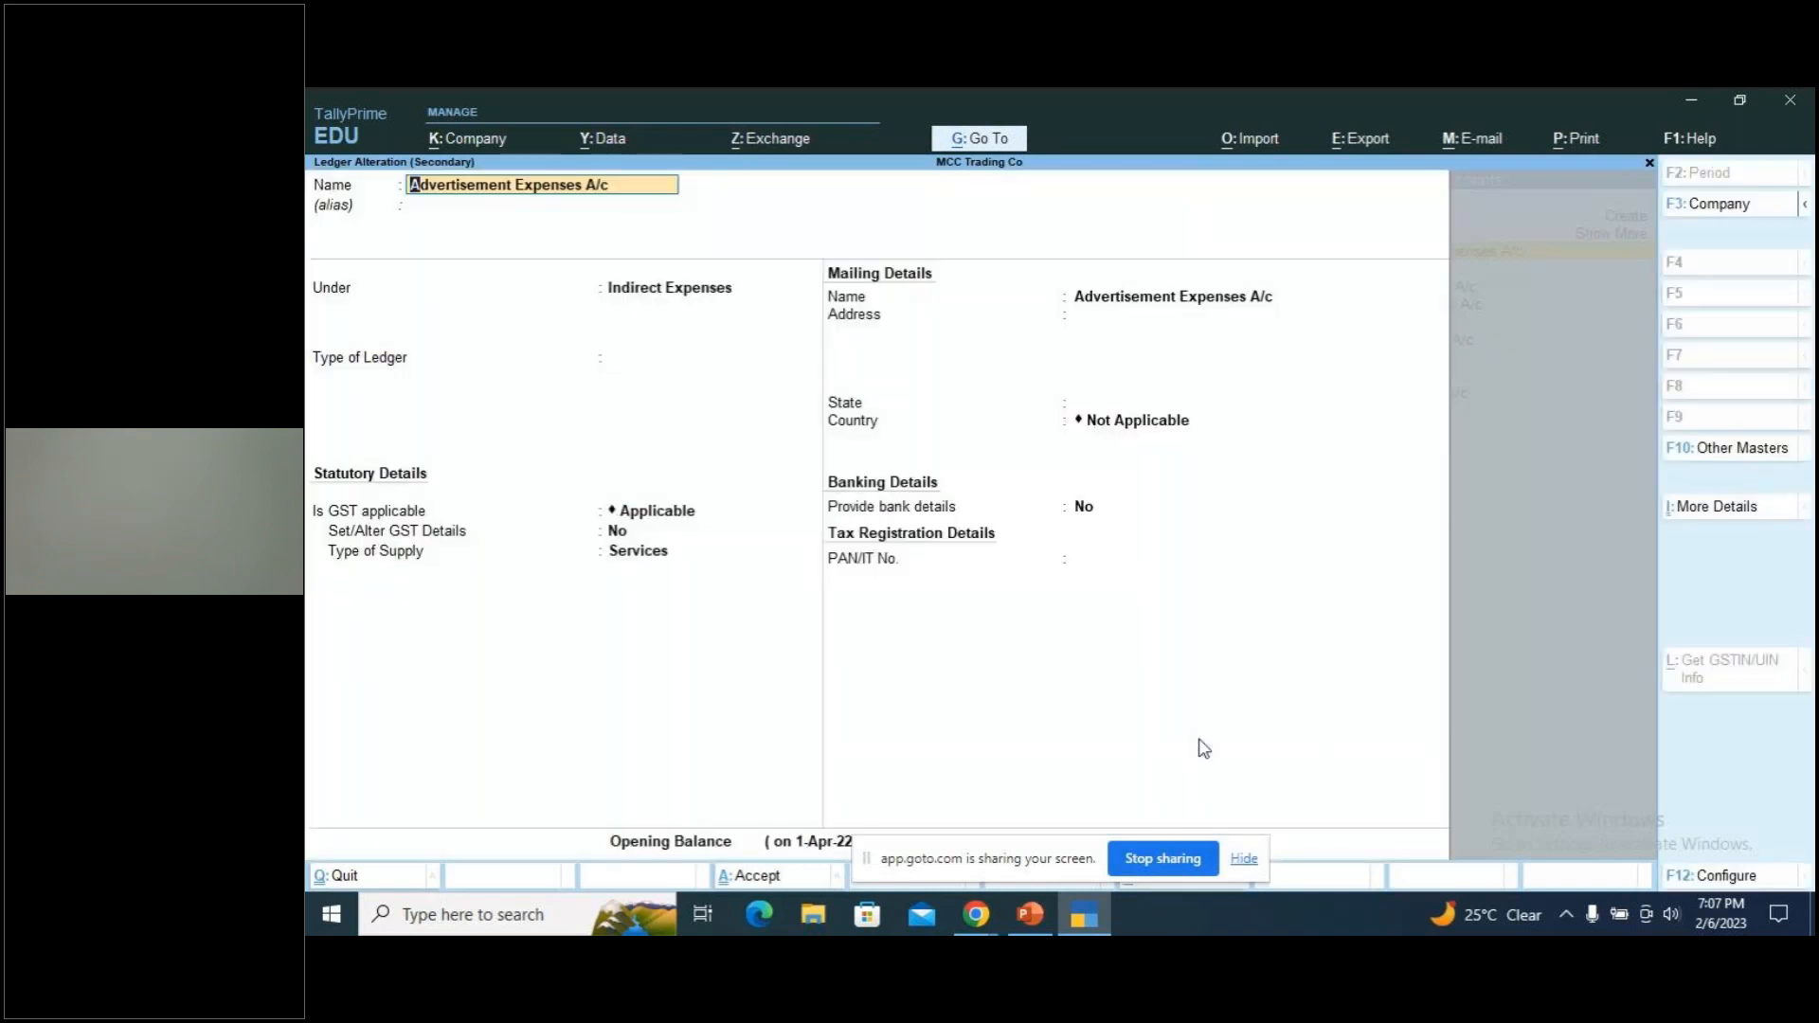
{"action": "key", "text": "ctrl"}
{"action": "key", "text": "ctrl+a"}
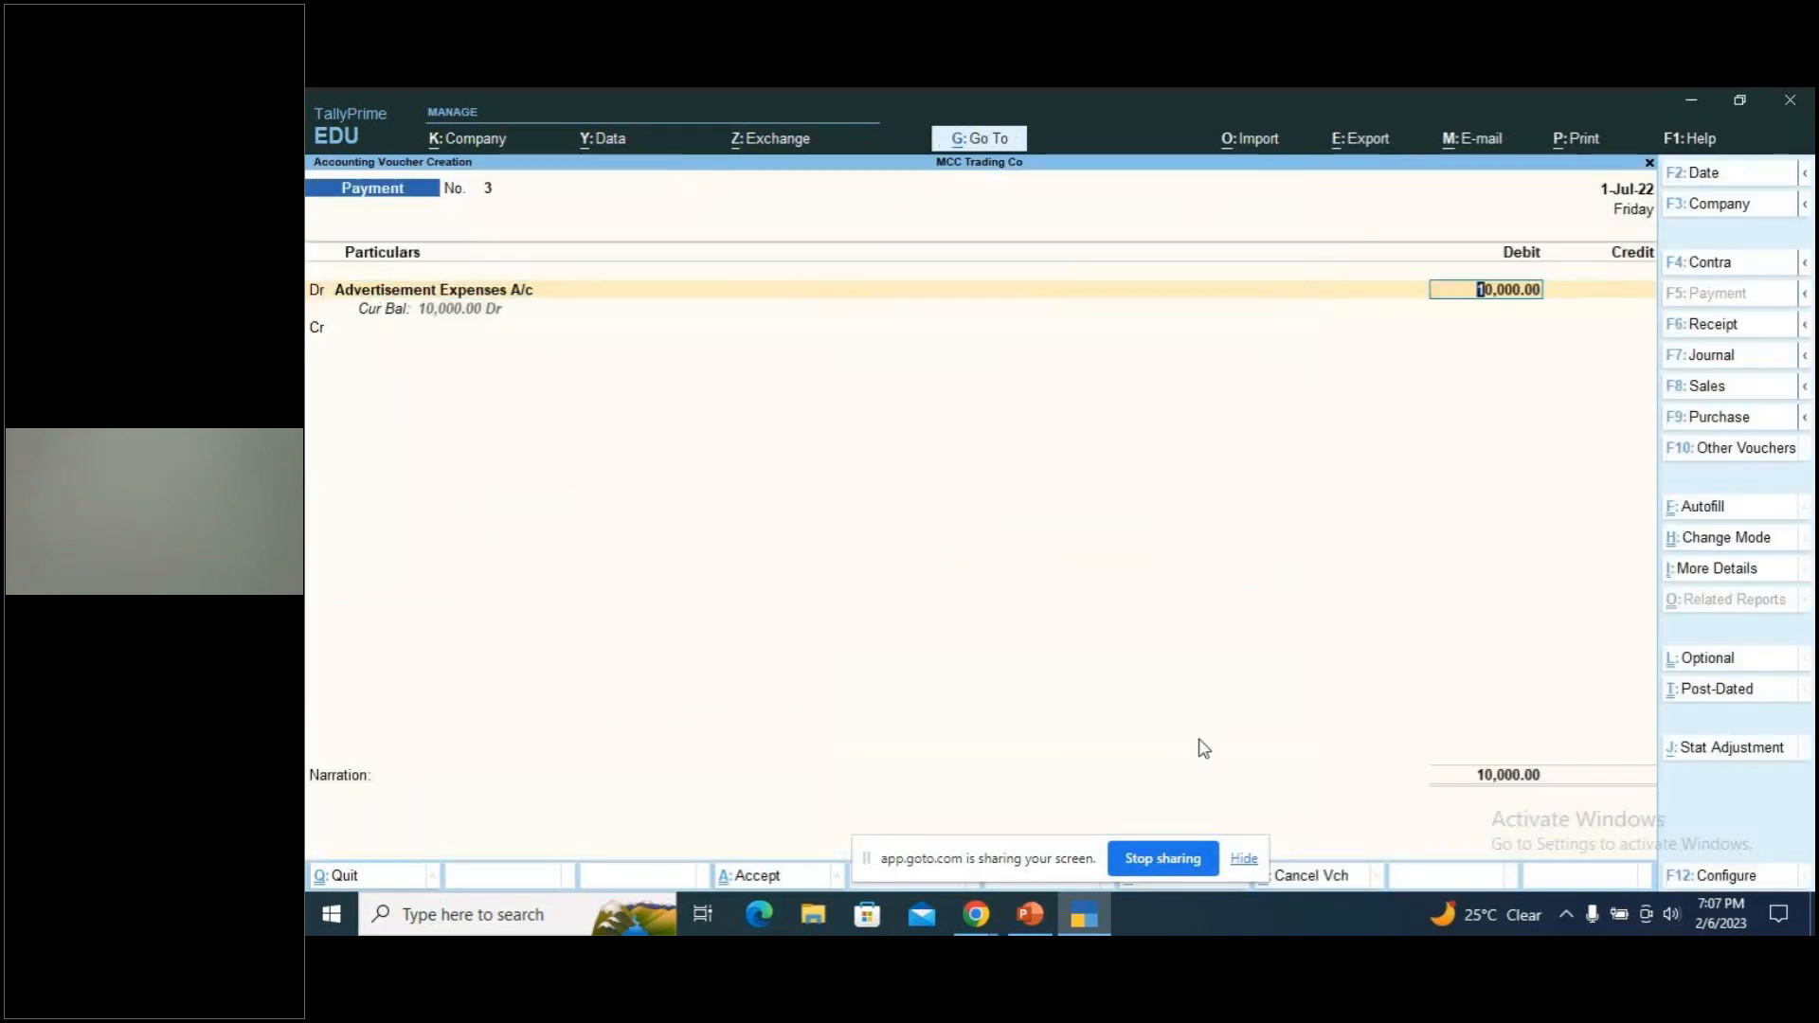
Open the cost allocation for the advertisement debit and allocate 5,000 to Banner in the Advertisement category
{"action": "key", "text": "Return"}
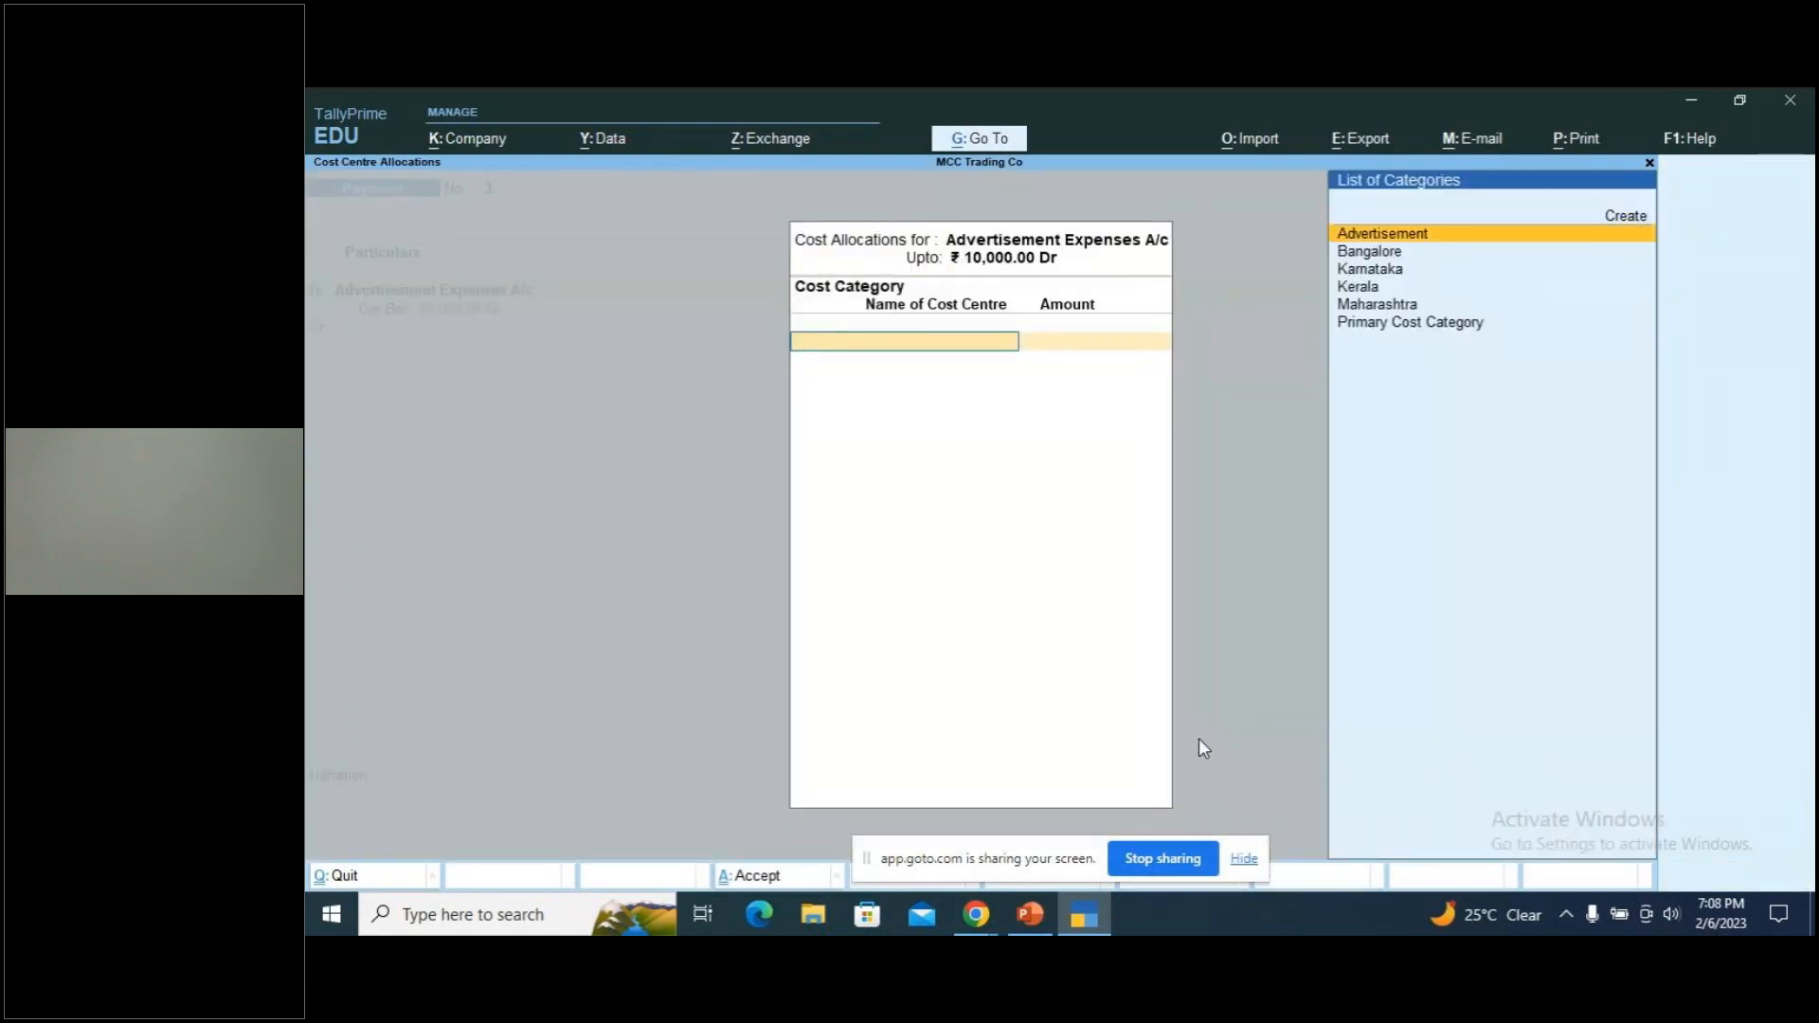
{"action": "key", "text": "Return"}
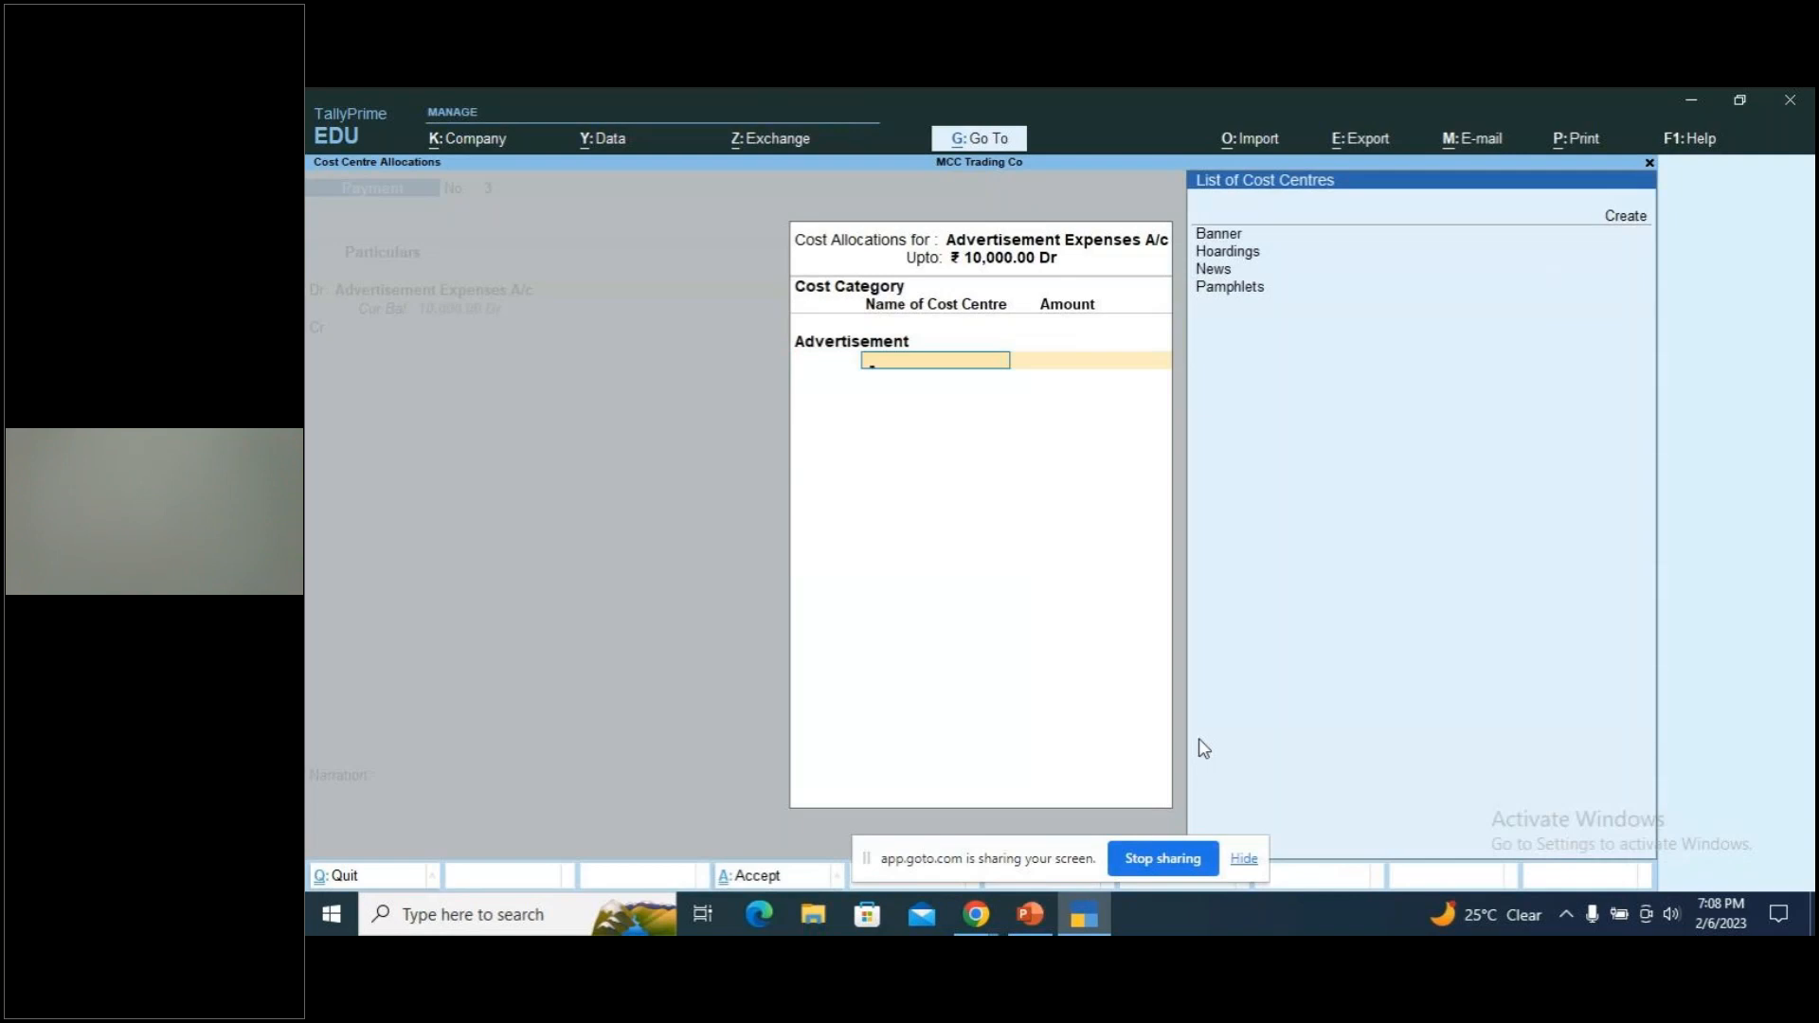
{"action": "key", "text": "Return"}
{"action": "key", "text": "alt+Tab"}
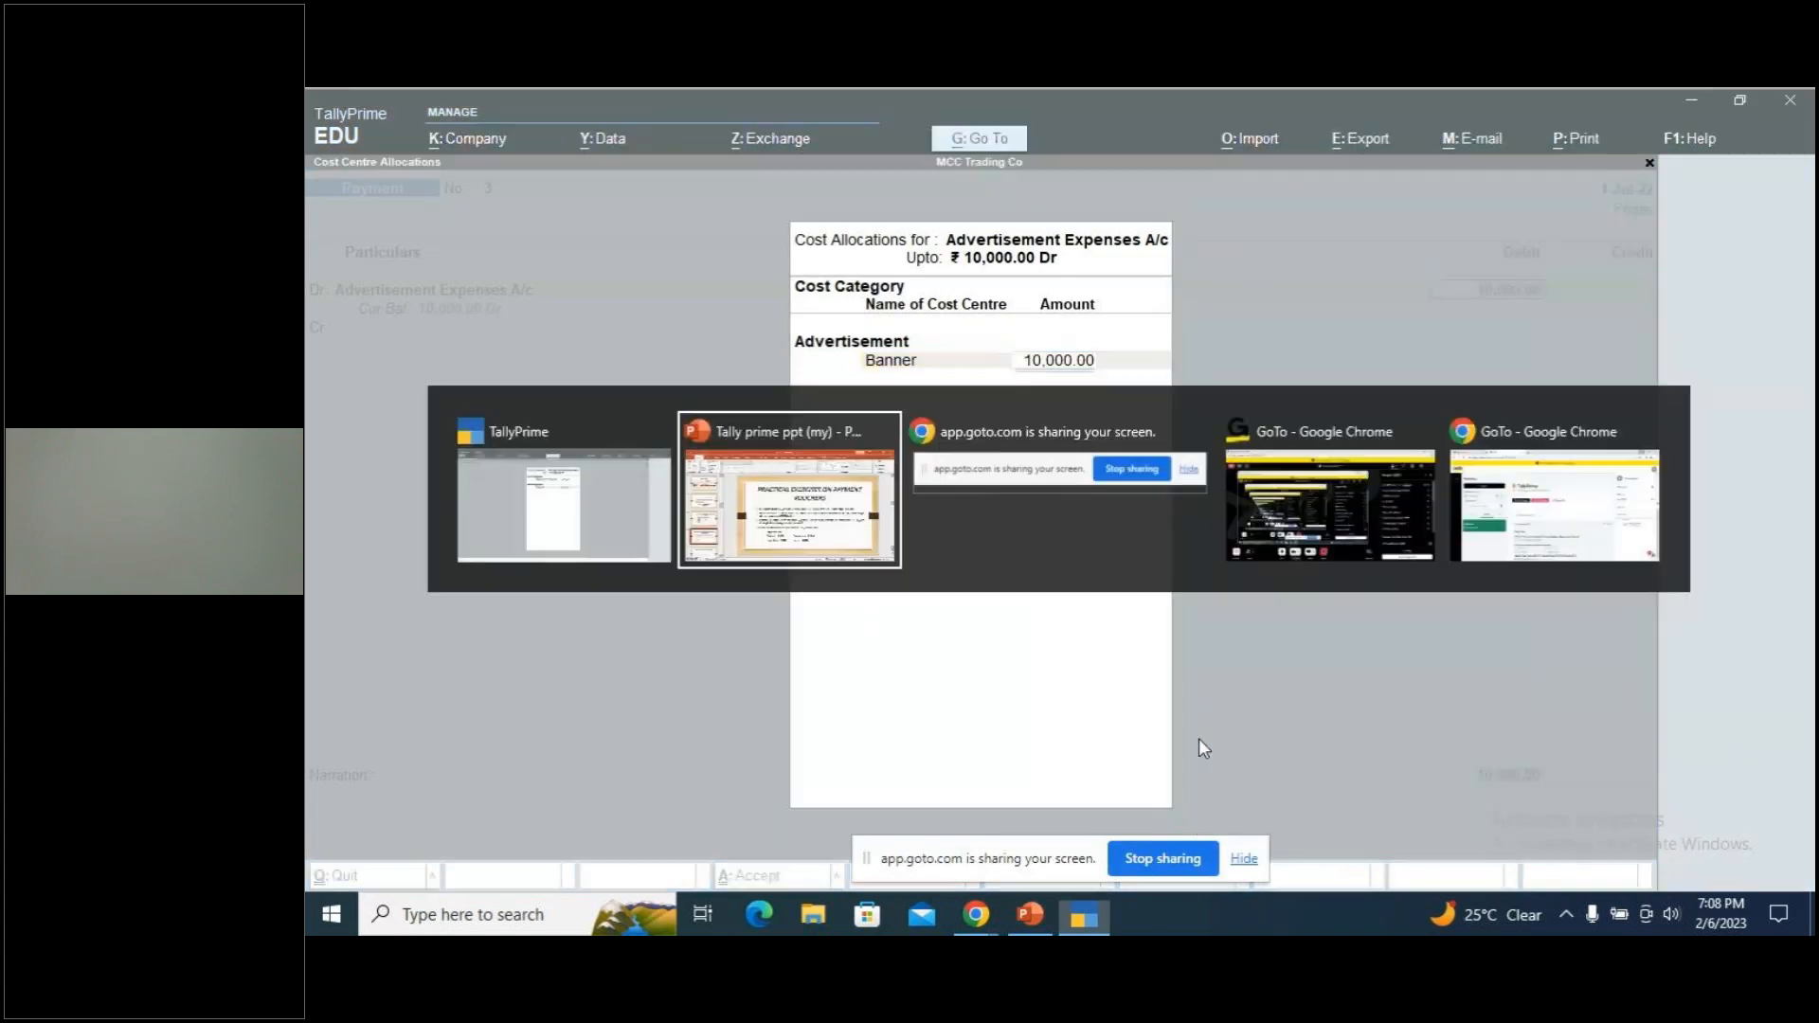
{"action": "key", "text": "alt+Tab"}
{"action": "type", "text": "5,0"}
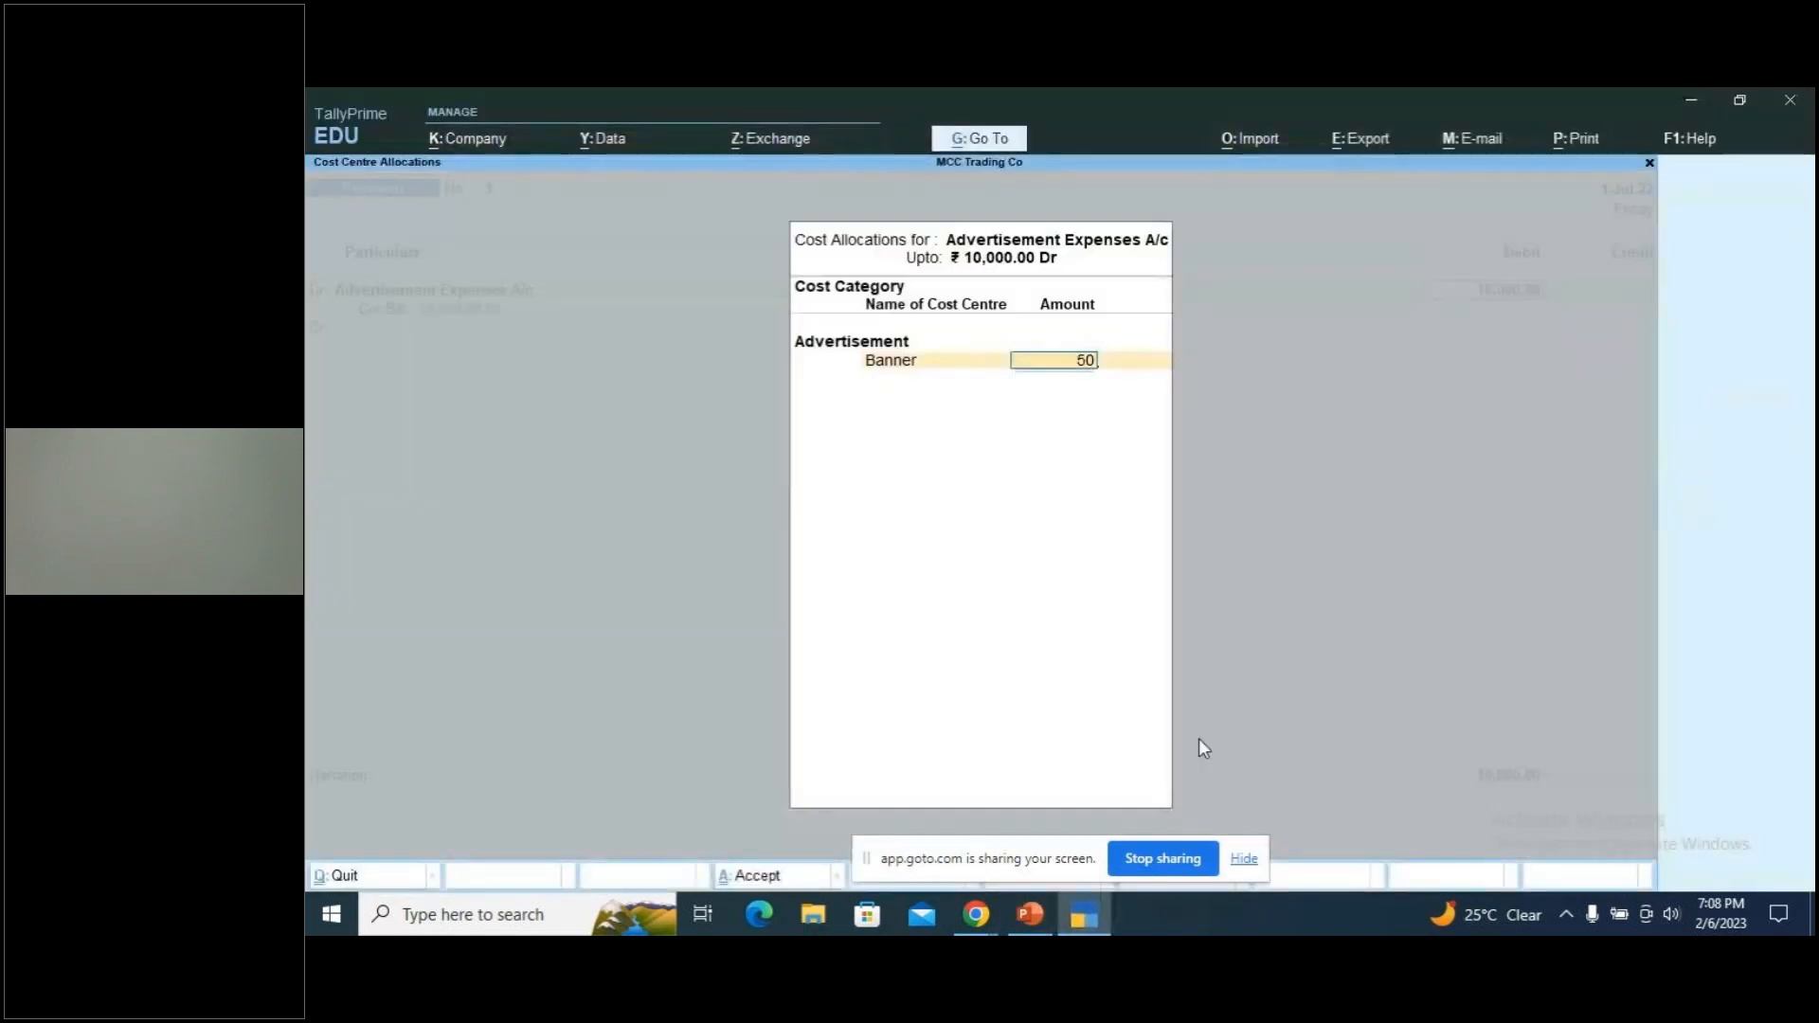
{"action": "type", "text": "00"}
{"action": "key", "text": "Return"}
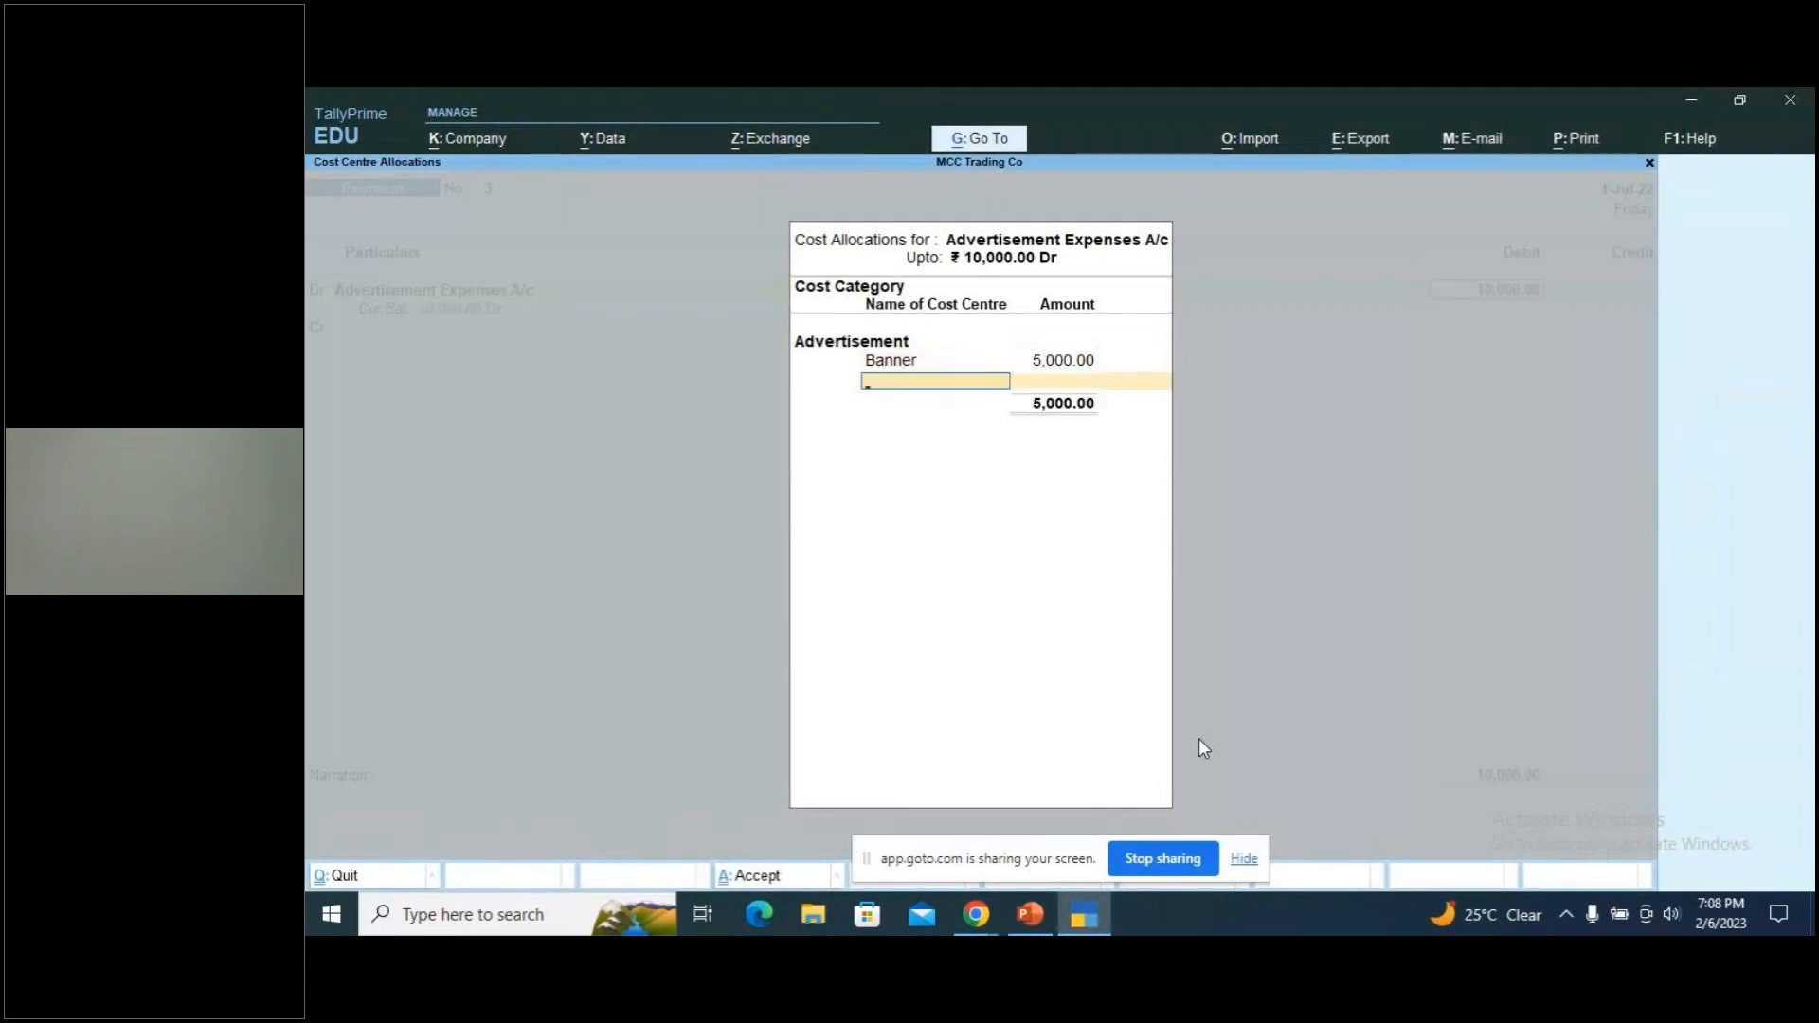
Allocate 2,000 of the advertisement expenses to the Pamphlets cost centre
{"action": "key", "text": "Down"}
{"action": "key", "text": "Down"}
{"action": "key", "text": "Down"}
{"action": "key", "text": "Down"}
{"action": "key", "text": "Return"}
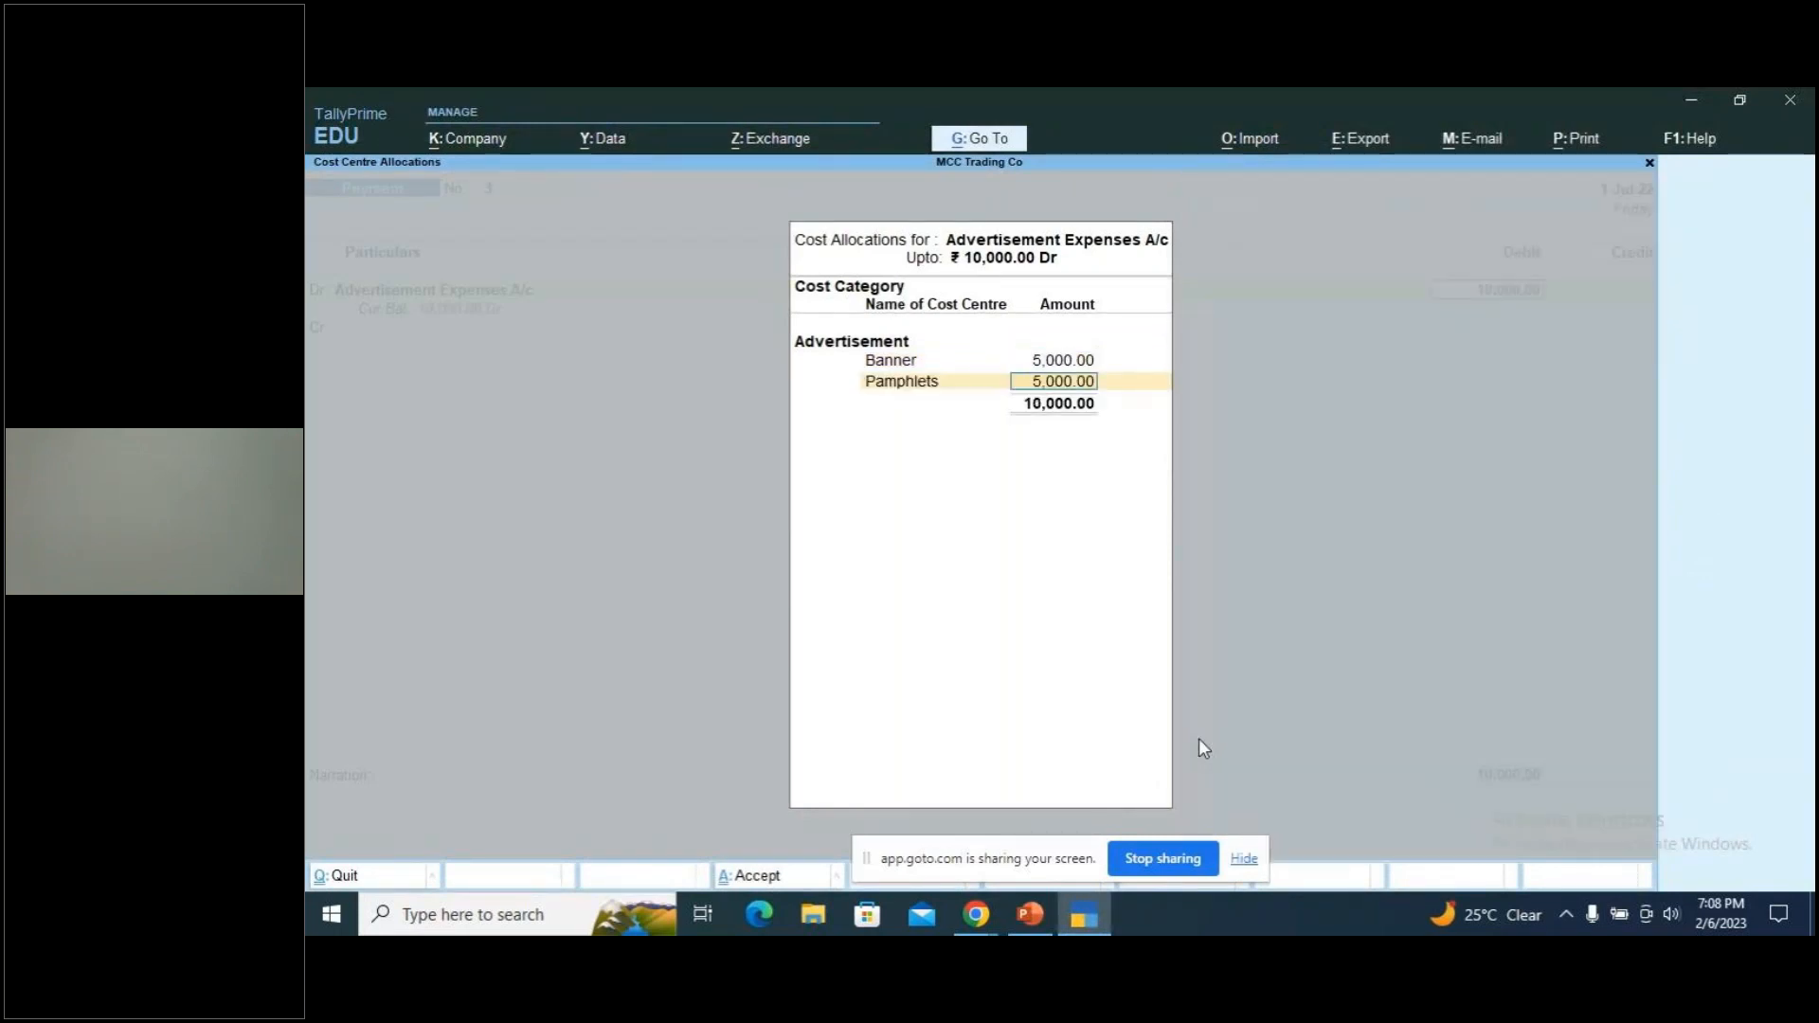
{"action": "type", "text": "2000"}
{"action": "key", "text": "Return"}
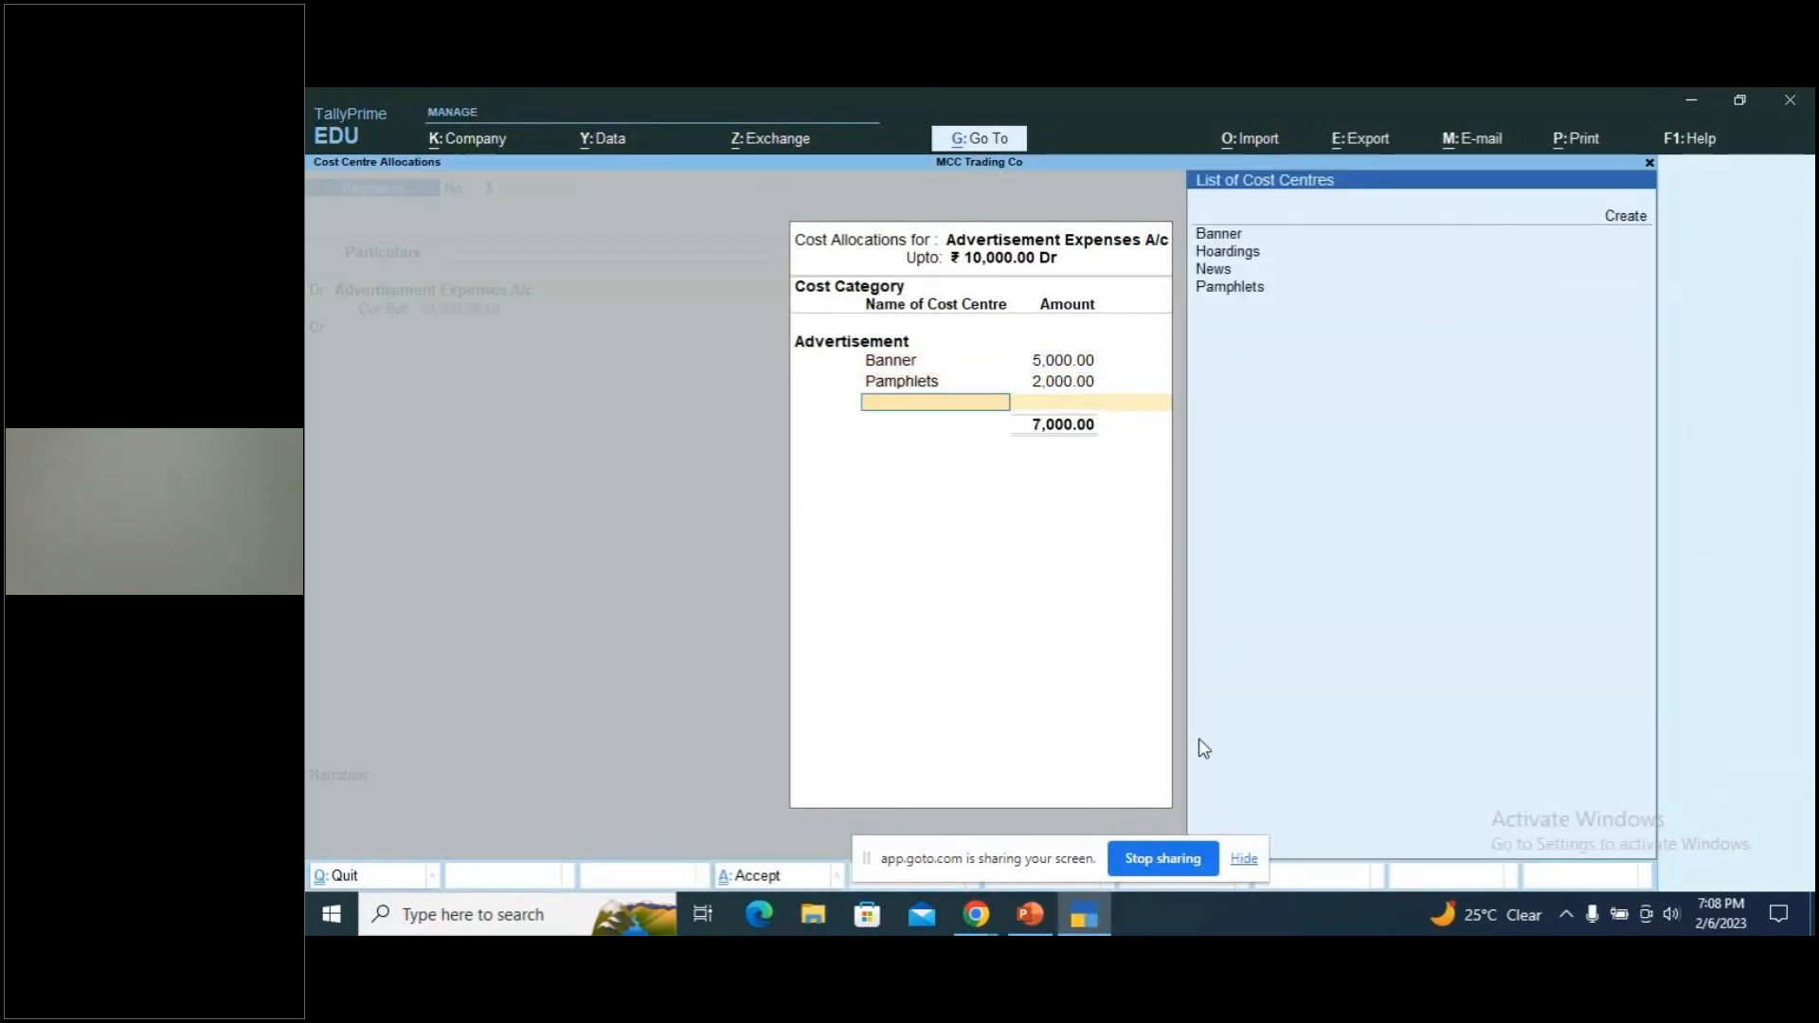
Allocate 2,000 of the advertisement expenses to the Hoardings cost centre
{"action": "key", "text": "Down"}
{"action": "key", "text": "Down"}
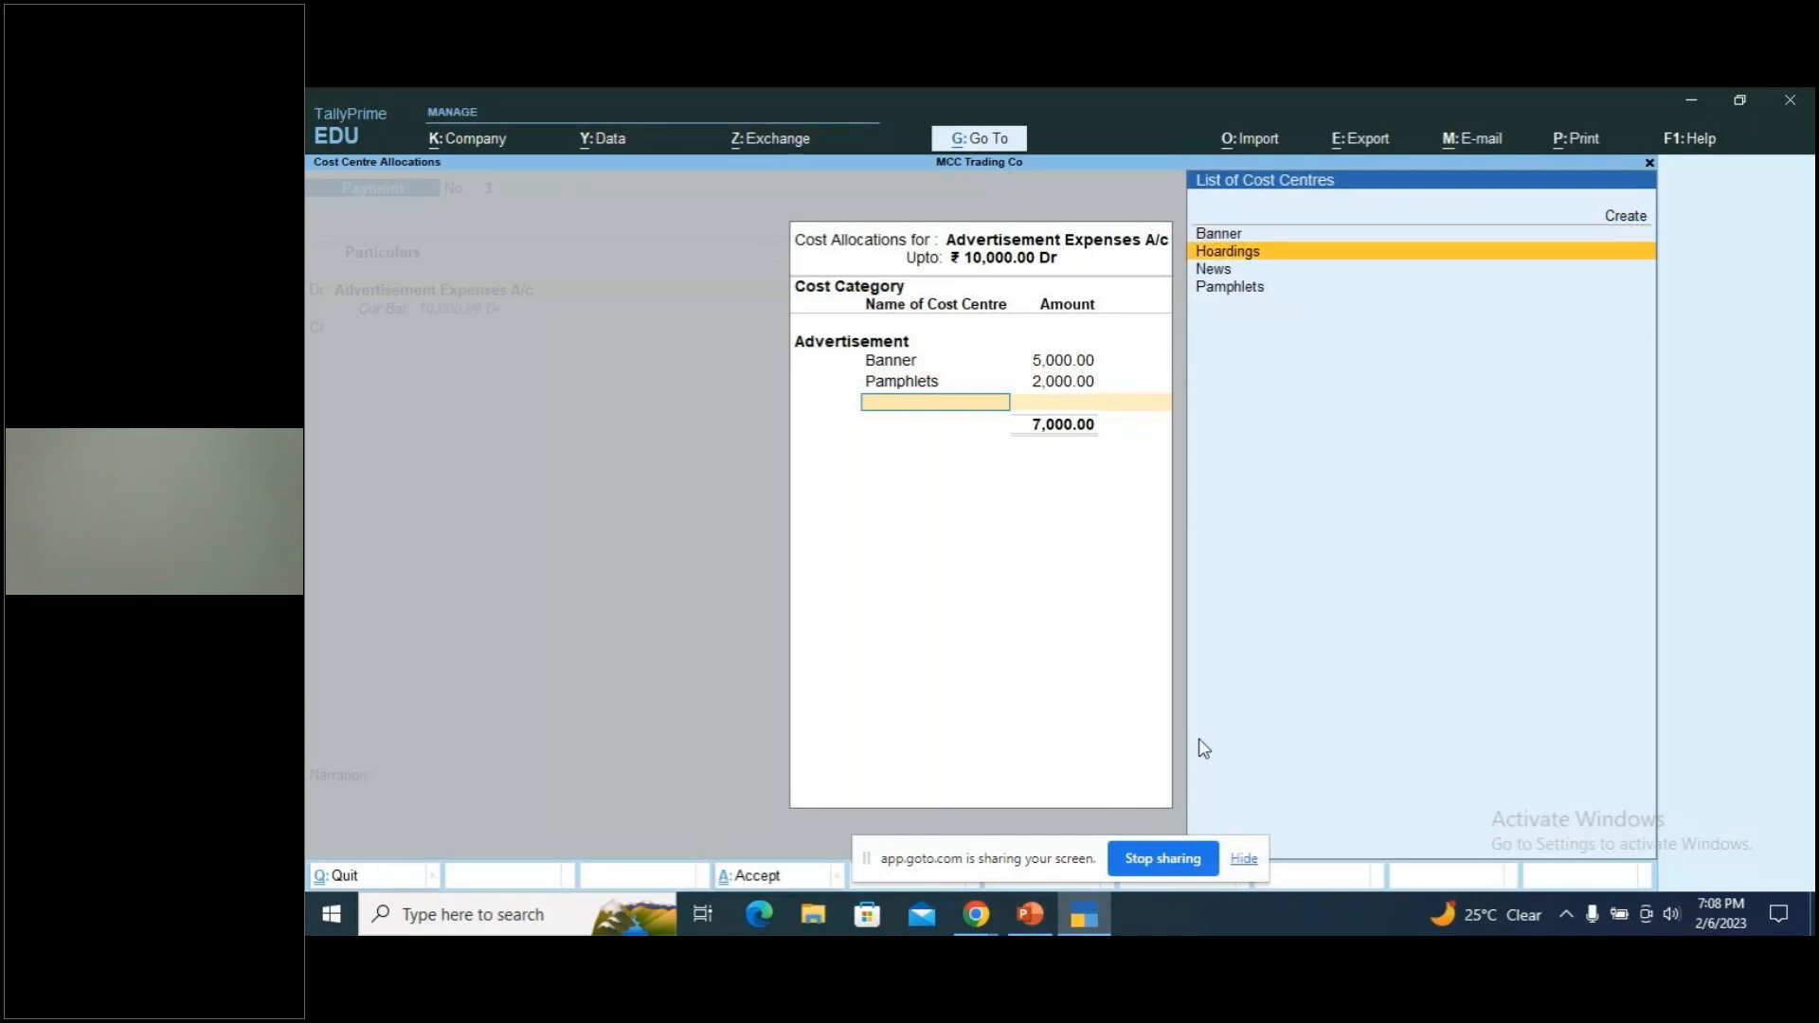
{"action": "key", "text": "Return"}
{"action": "type", "text": "2,000"}
{"action": "key", "text": "Return"}
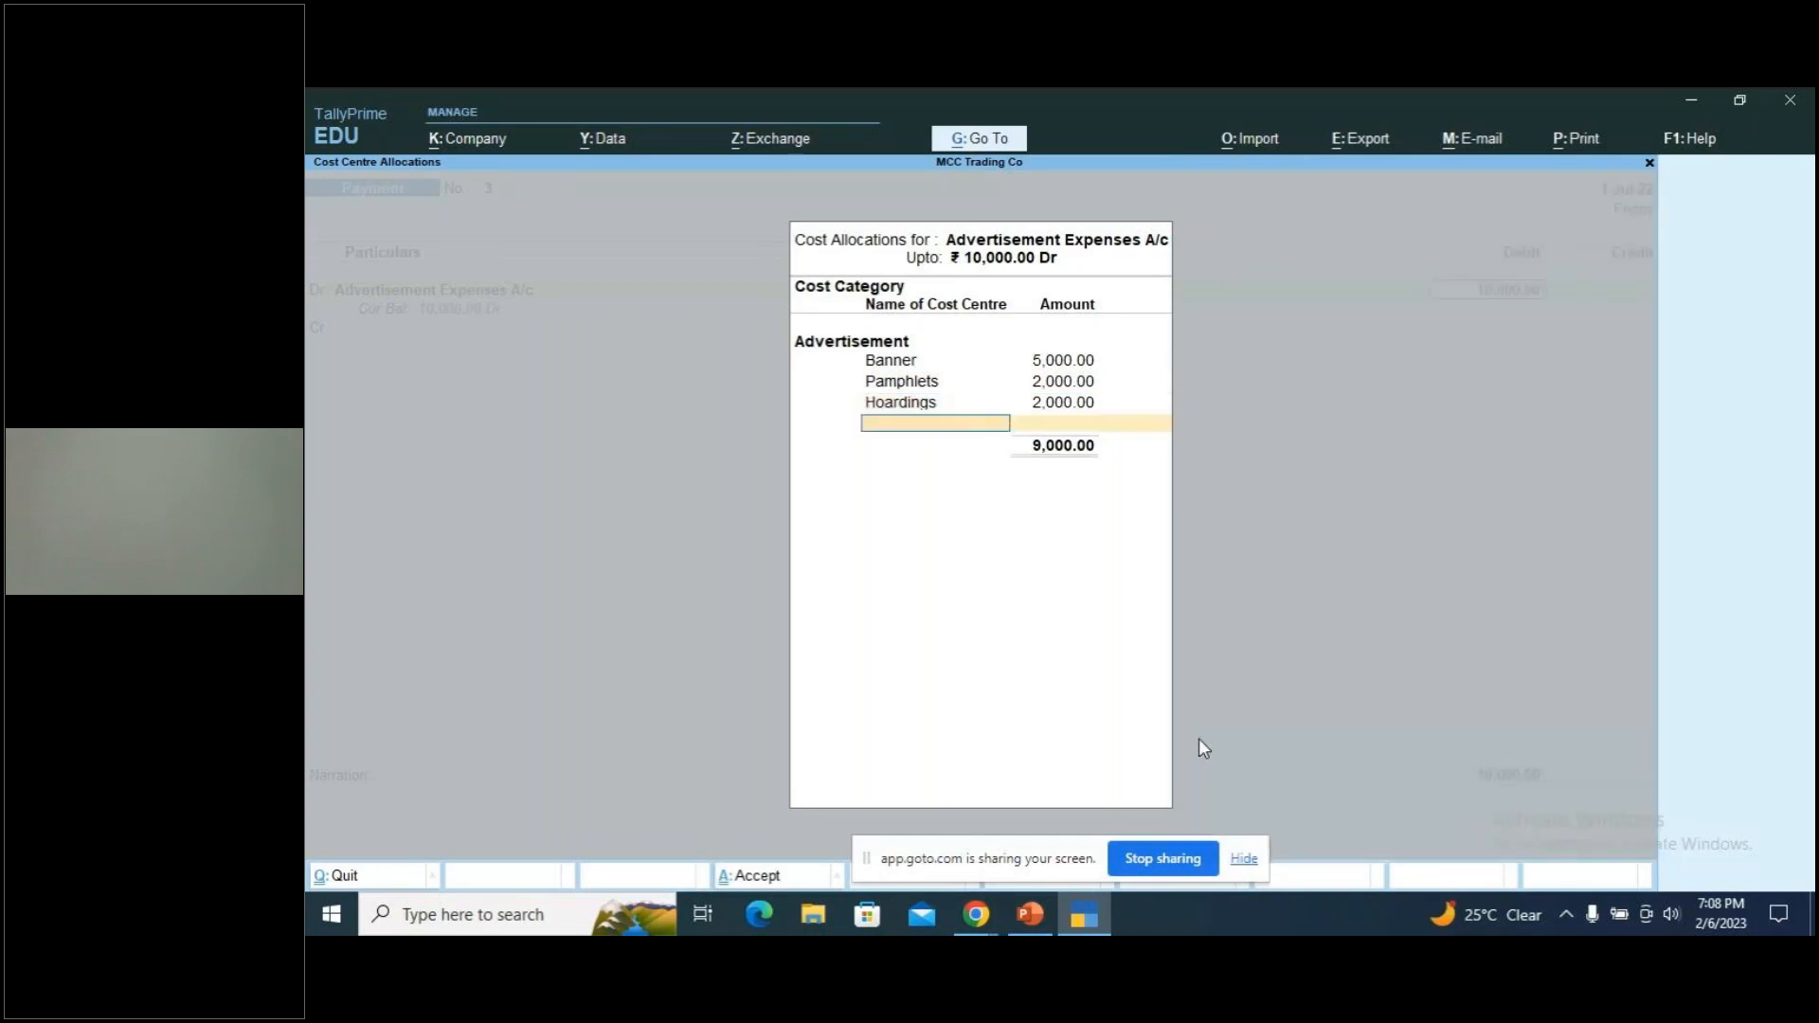
Allocate the remaining 1,000 to the News cost centre and finish the cost allocations
{"action": "key", "text": "Down"}
{"action": "key", "text": "Down"}
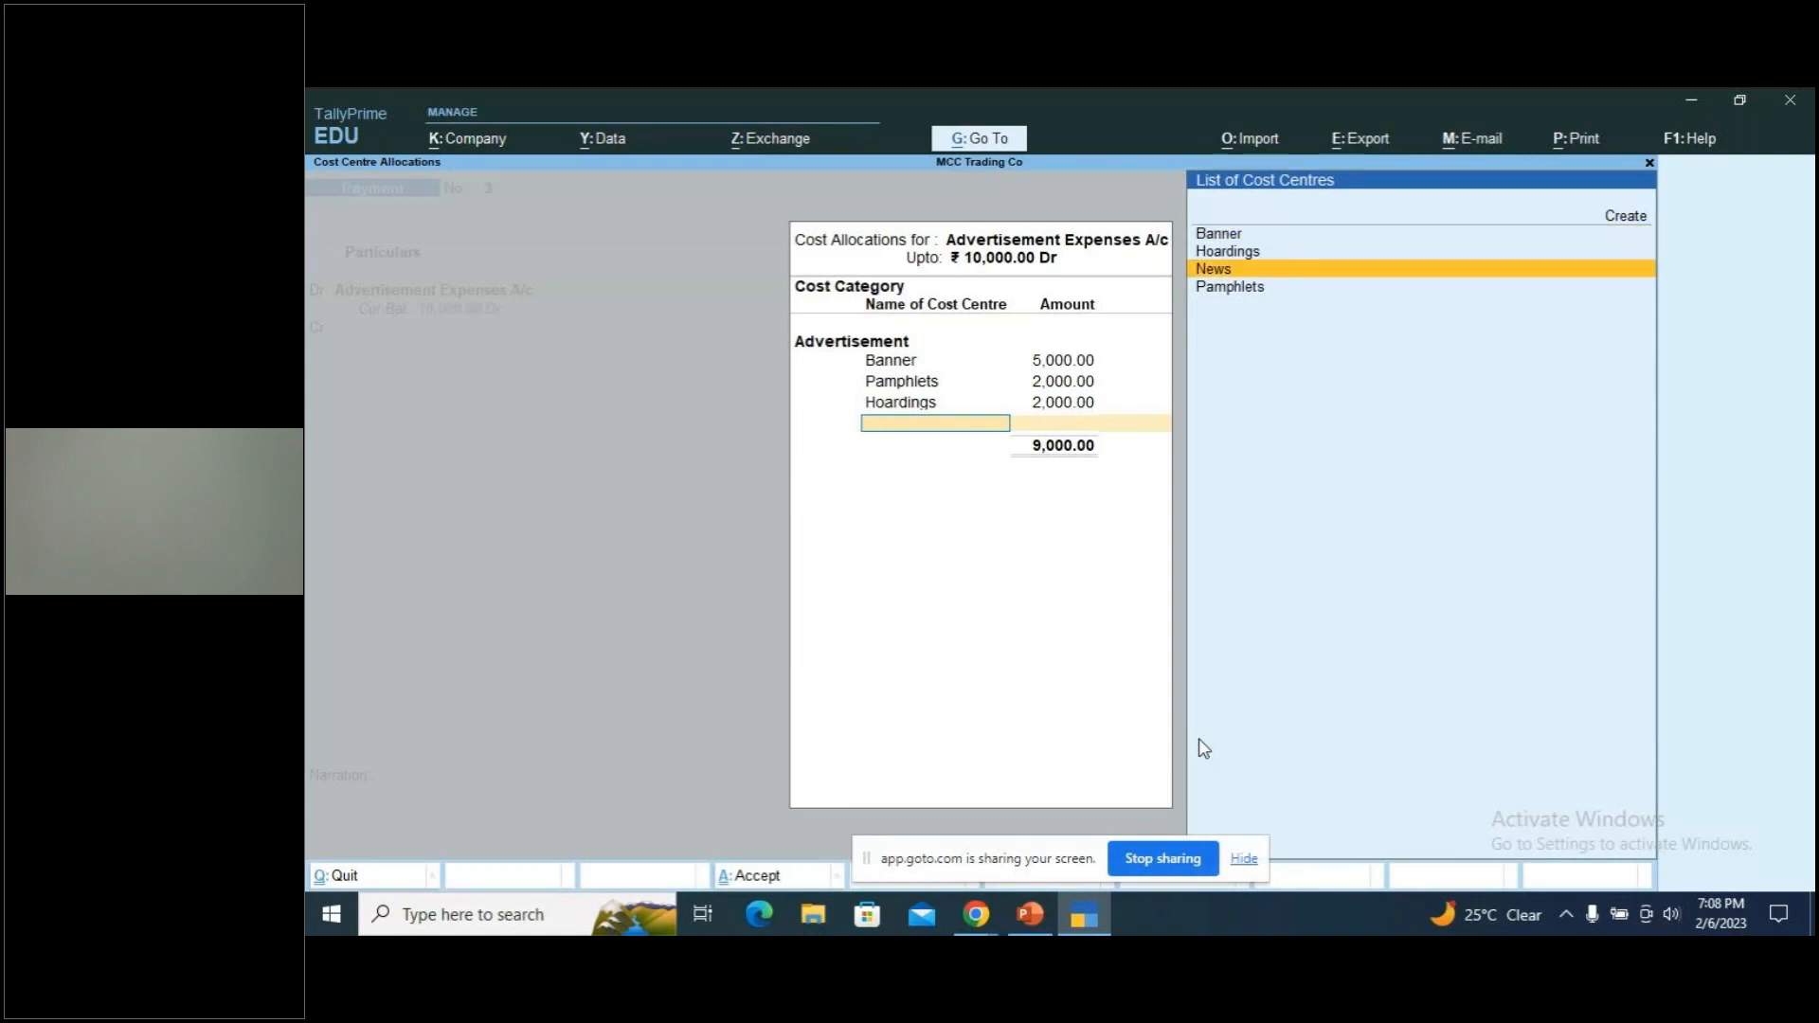
{"action": "key", "text": "Return"}
{"action": "key", "text": "Return"}
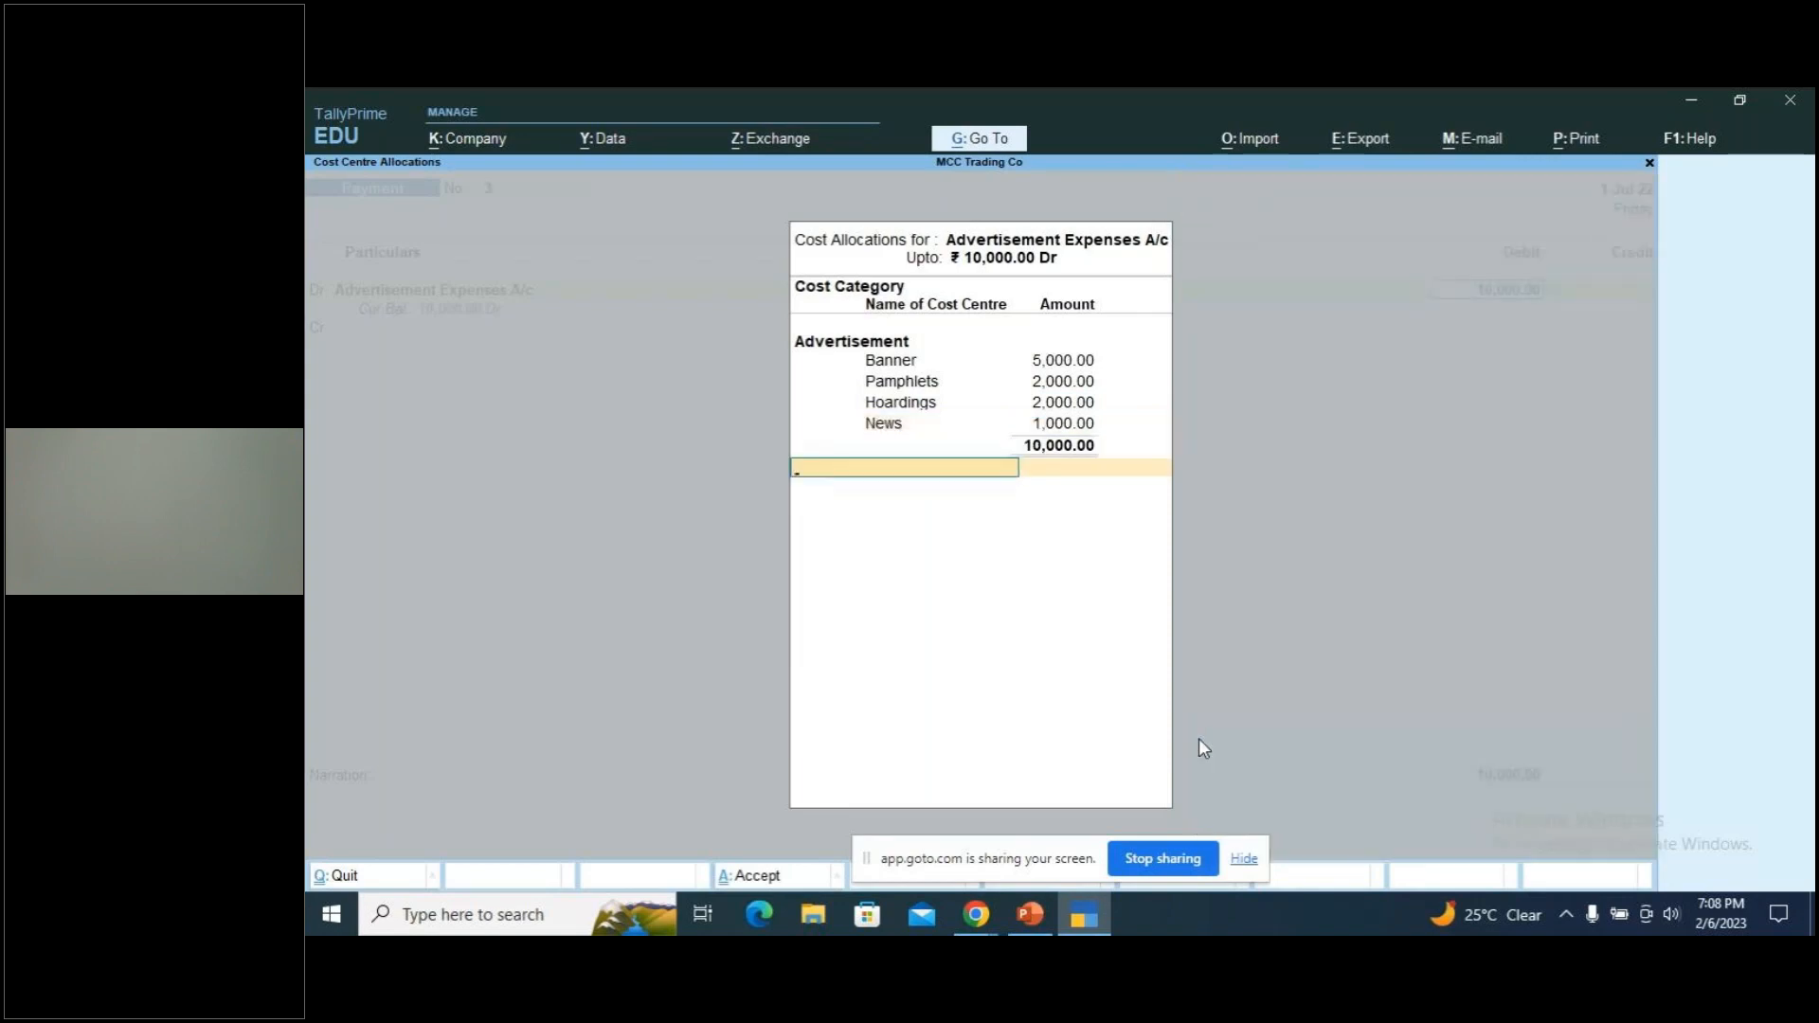
{"action": "key", "text": "Return"}
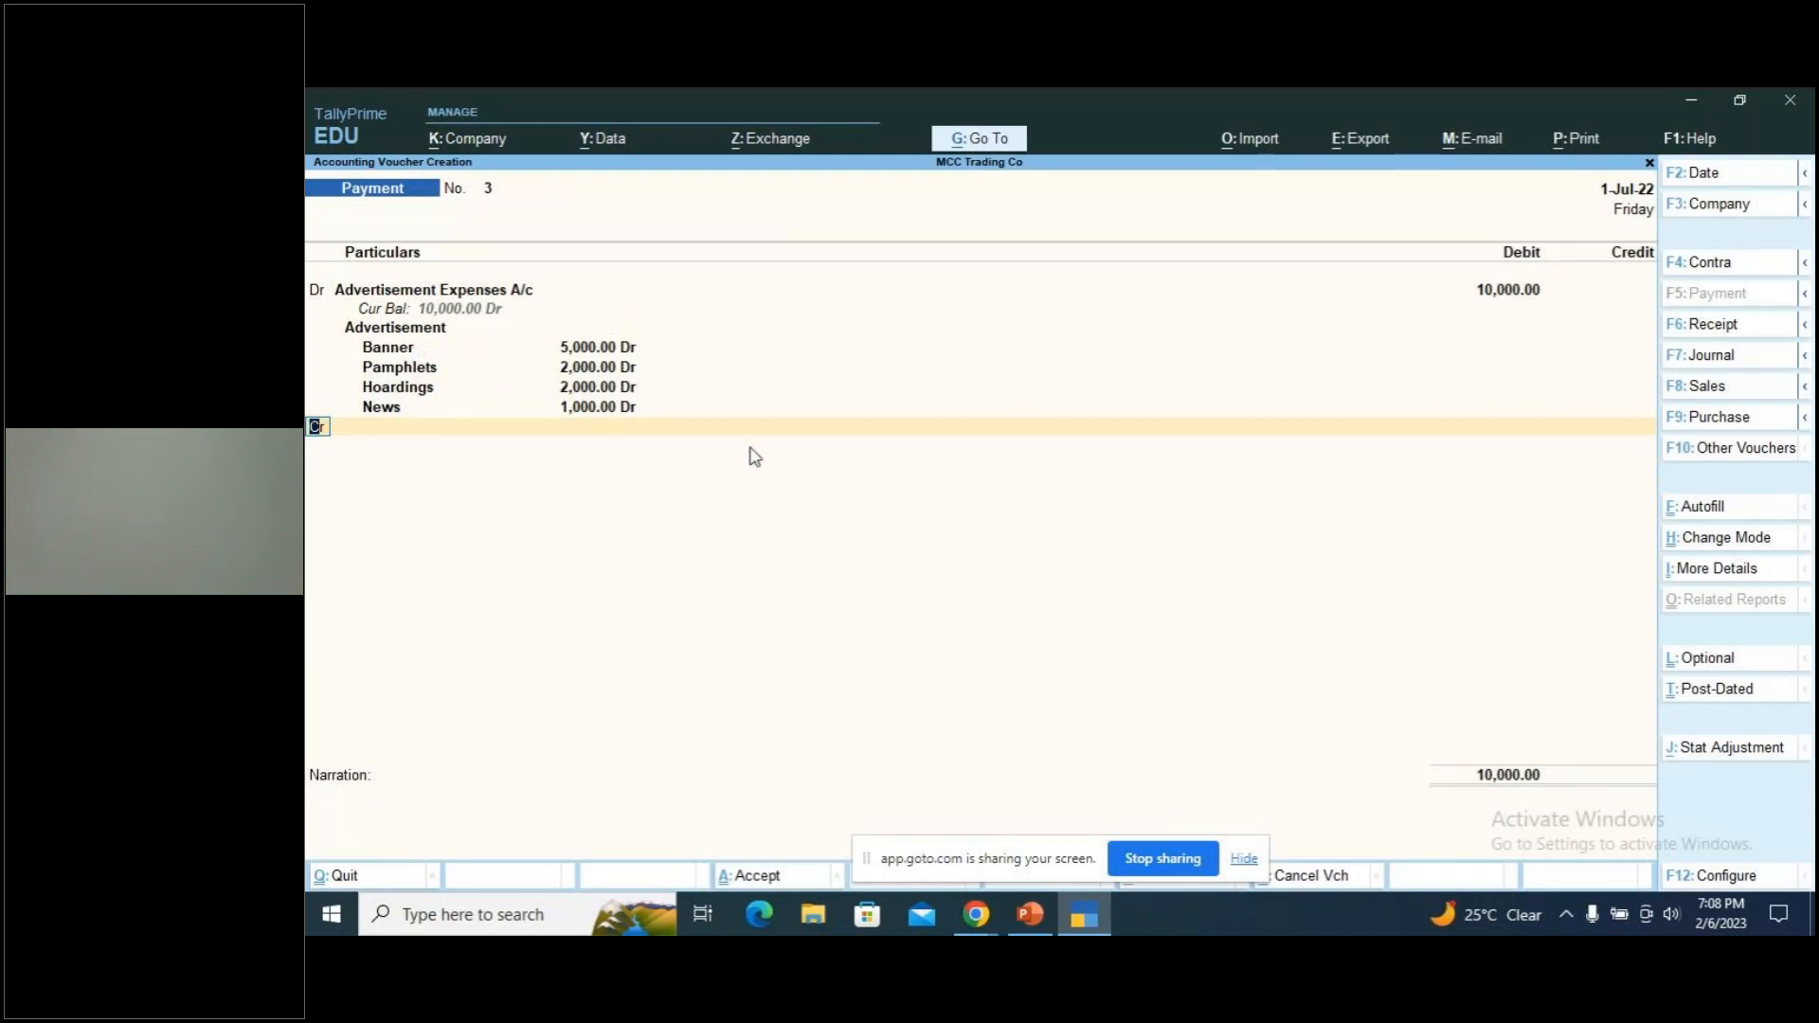
Credit Cash with 10,000 in the advertisement payment voucher
{"action": "key", "text": "Return"}
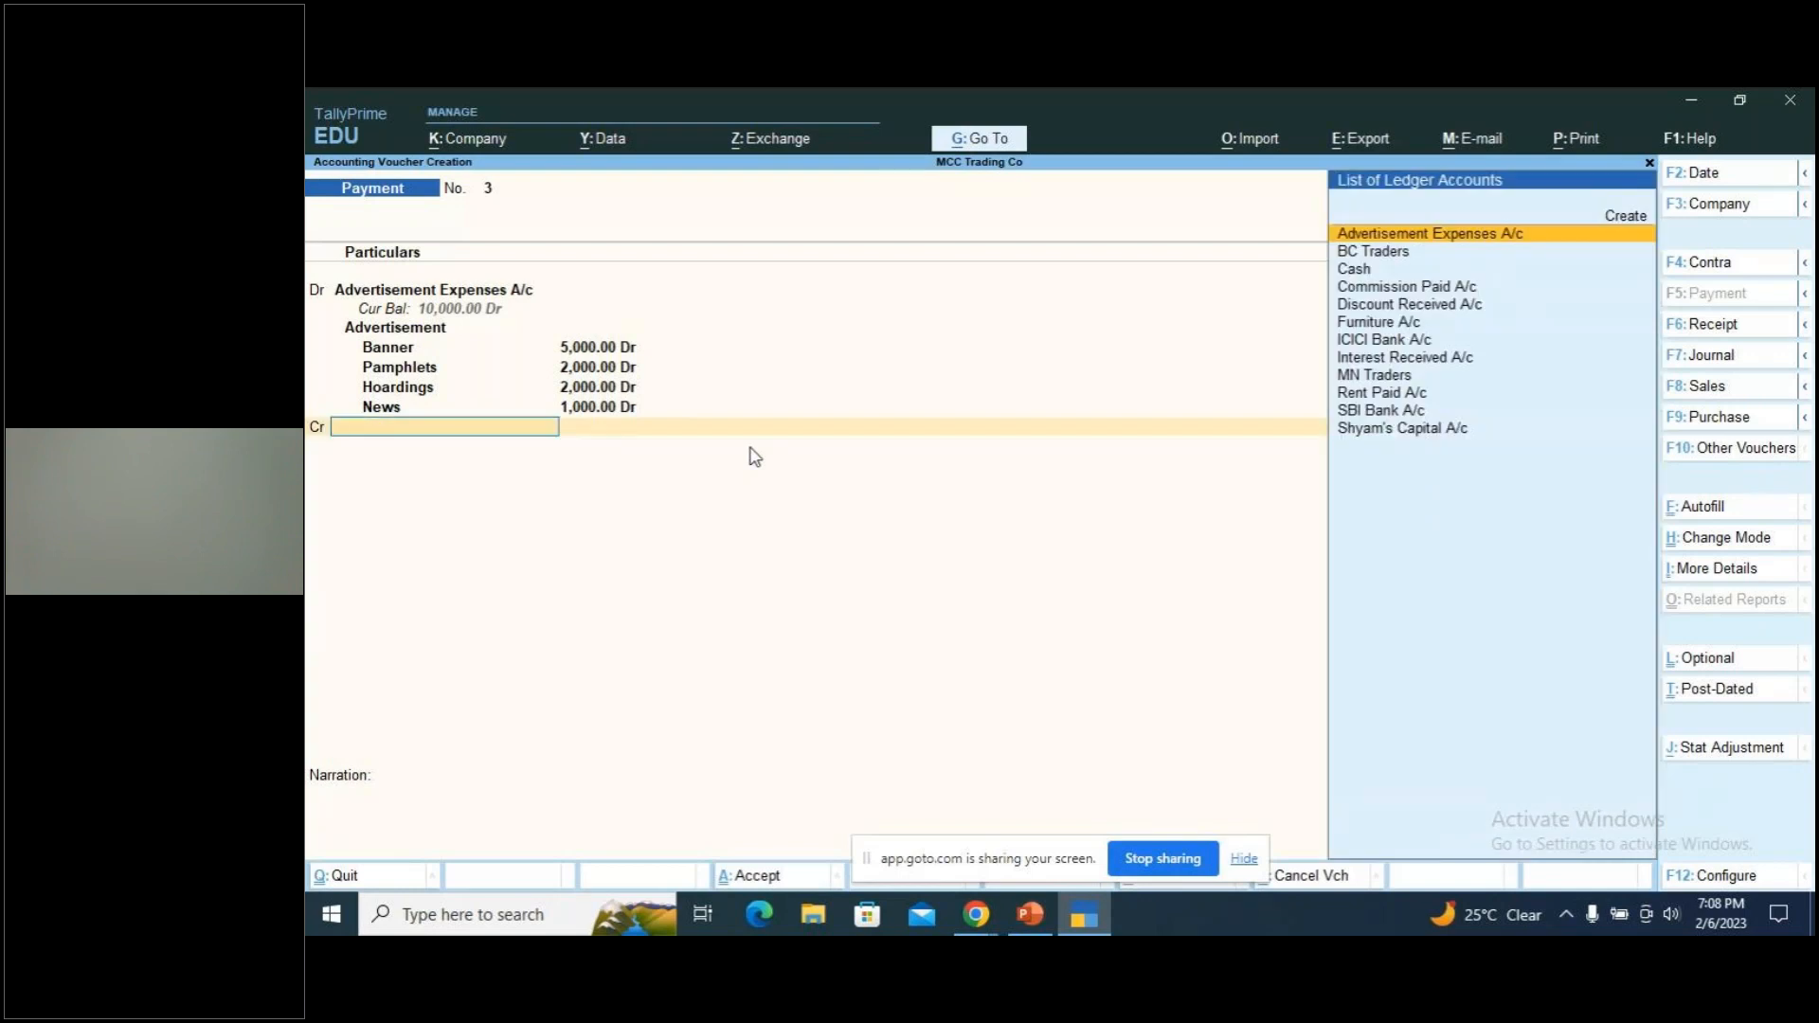
{"action": "key", "text": "Down"}
{"action": "key", "text": "Down"}
{"action": "key", "text": "Return"}
{"action": "key", "text": "Return"}
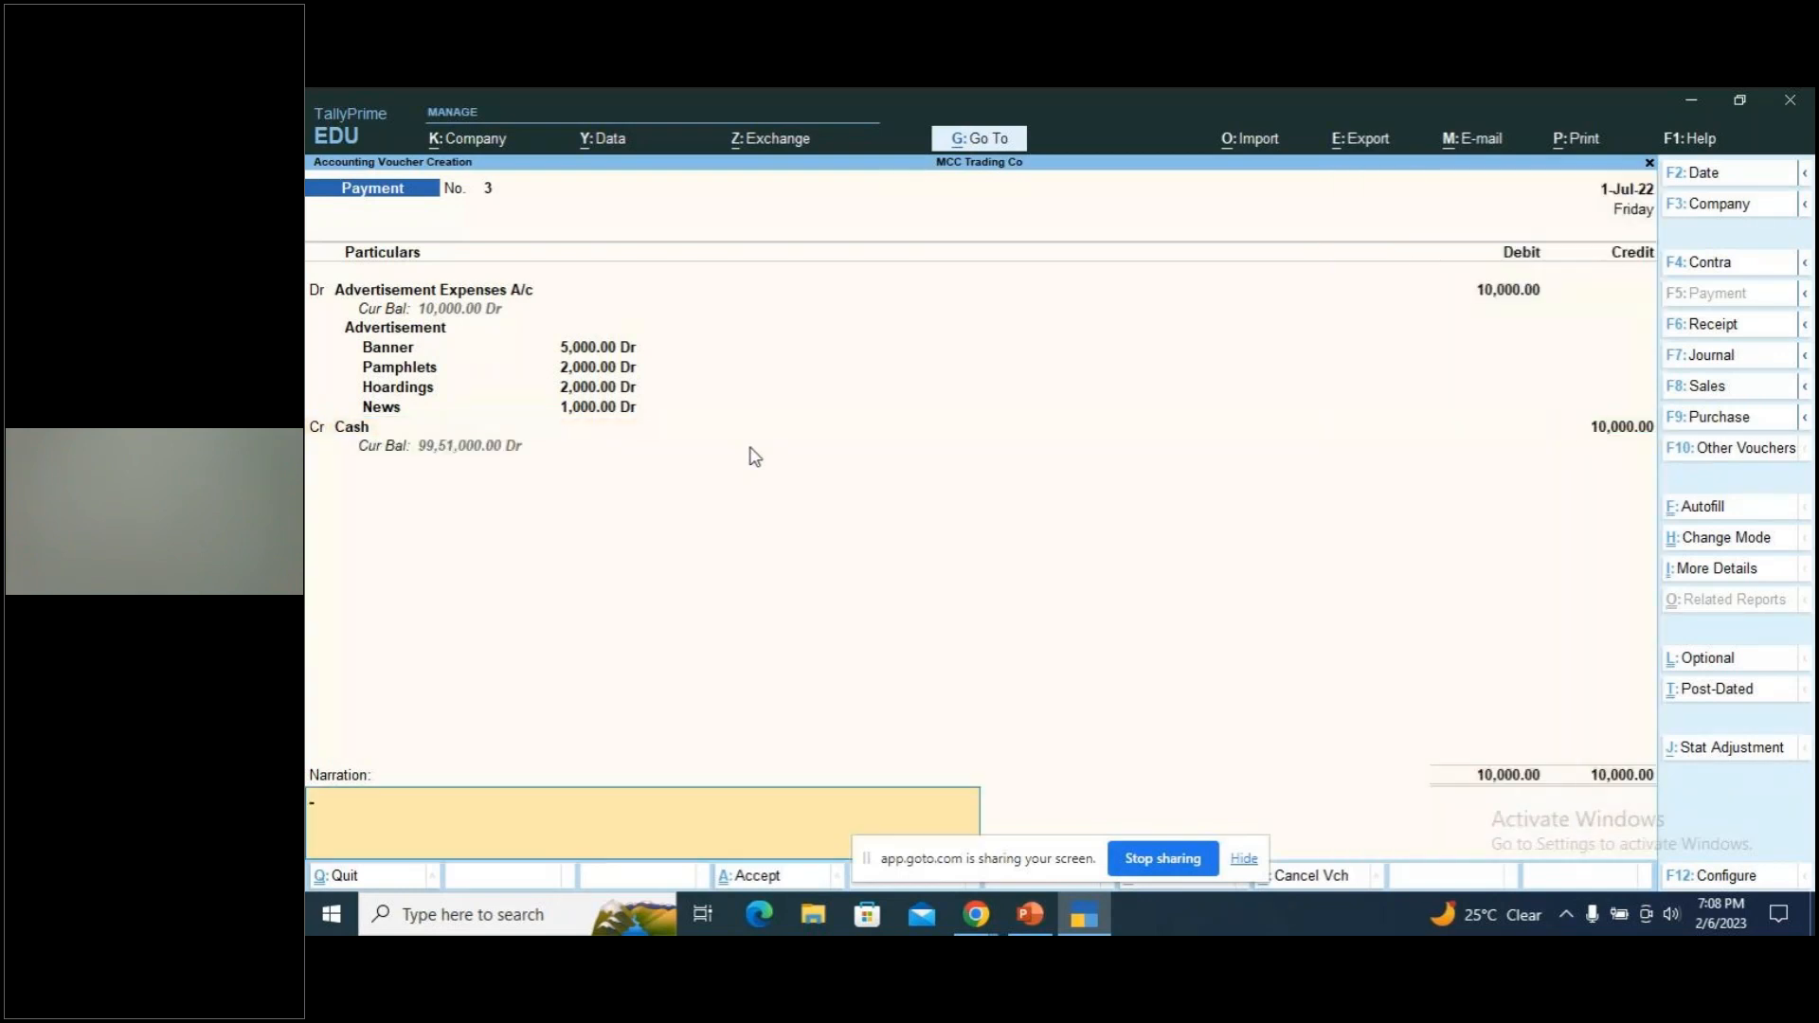
Enter the narration "being cash paid towards advertisement expenses" for the payment voucher
{"action": "type", "text": "being cash paid towards"}
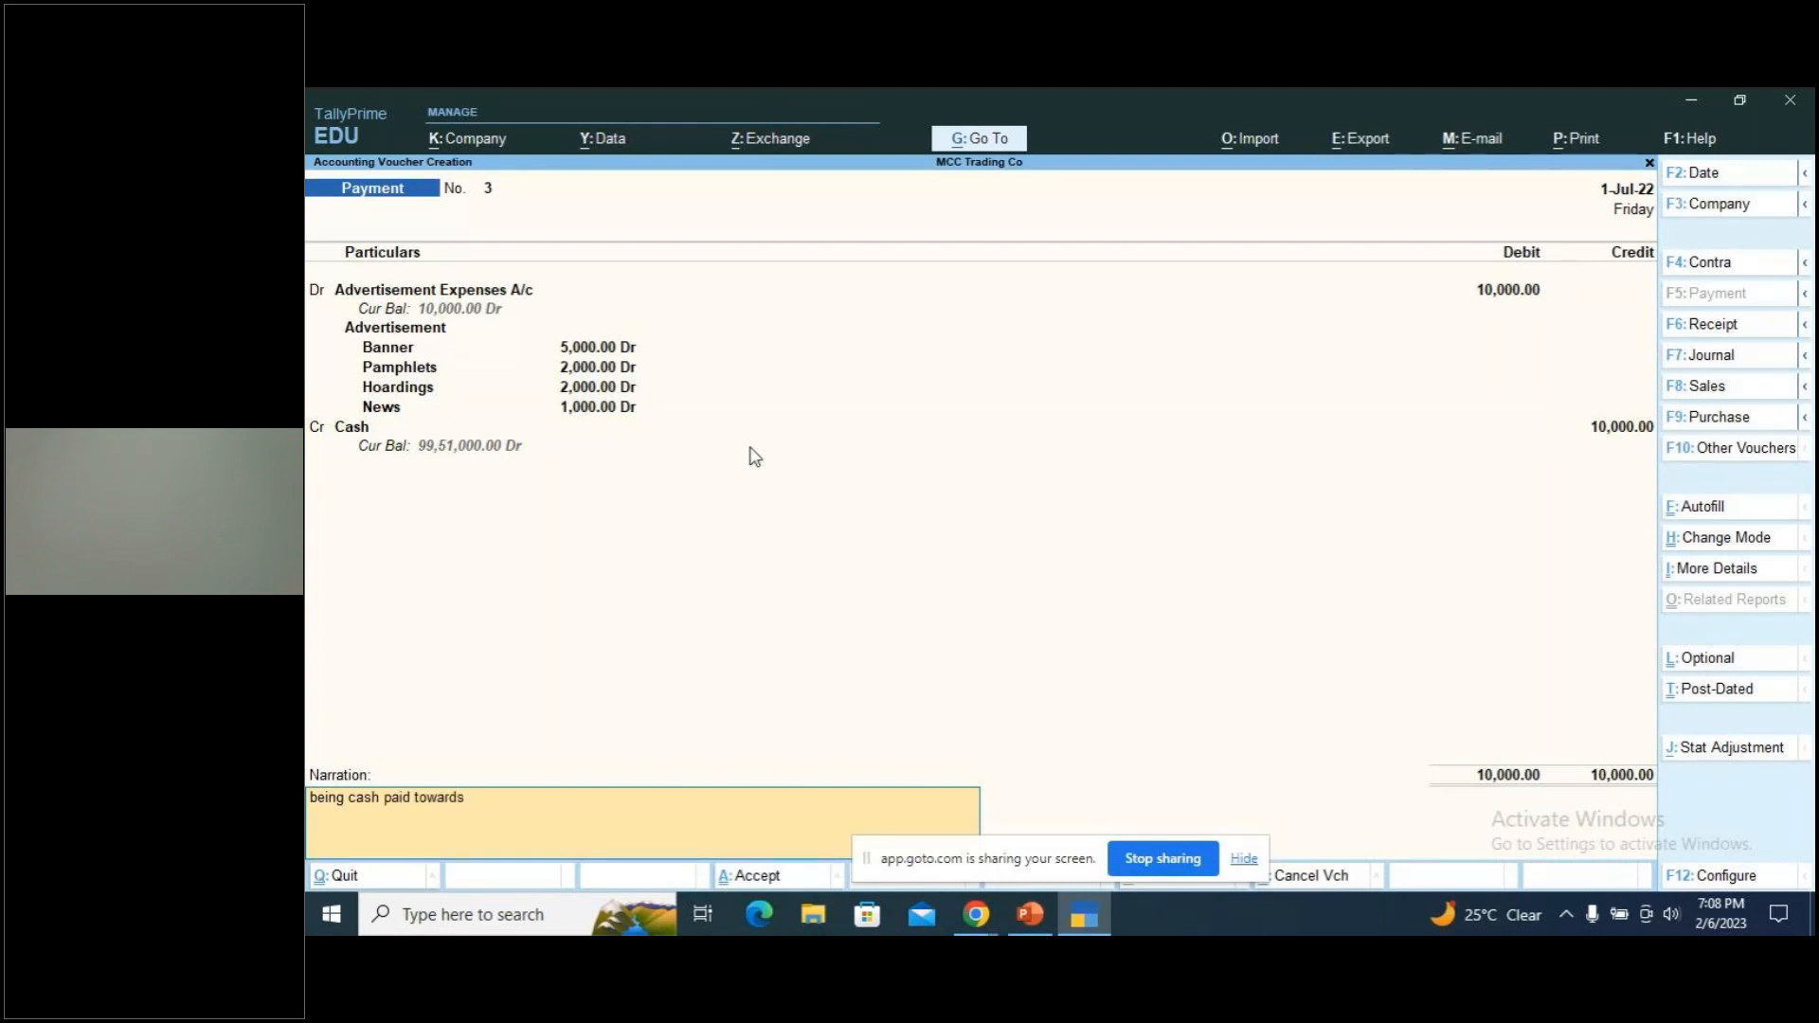
{"action": "type", "text": " advertisement expenses"}
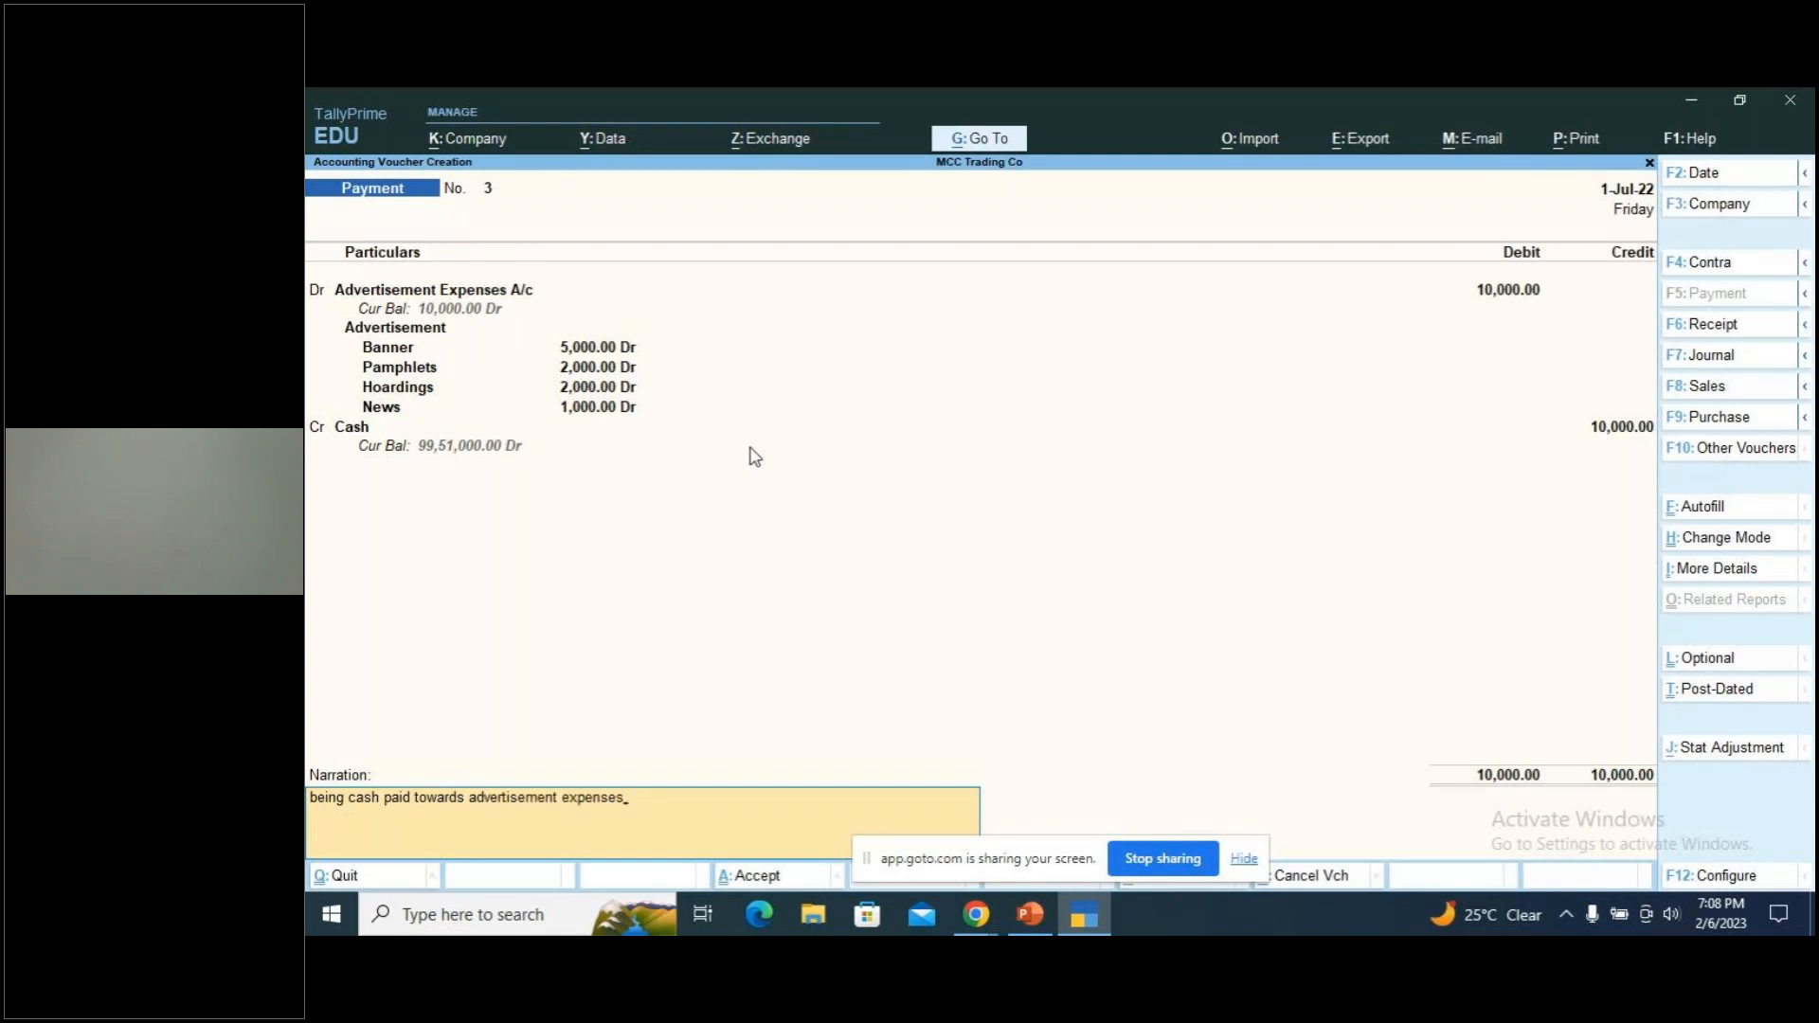
{"action": "key", "text": "Return"}
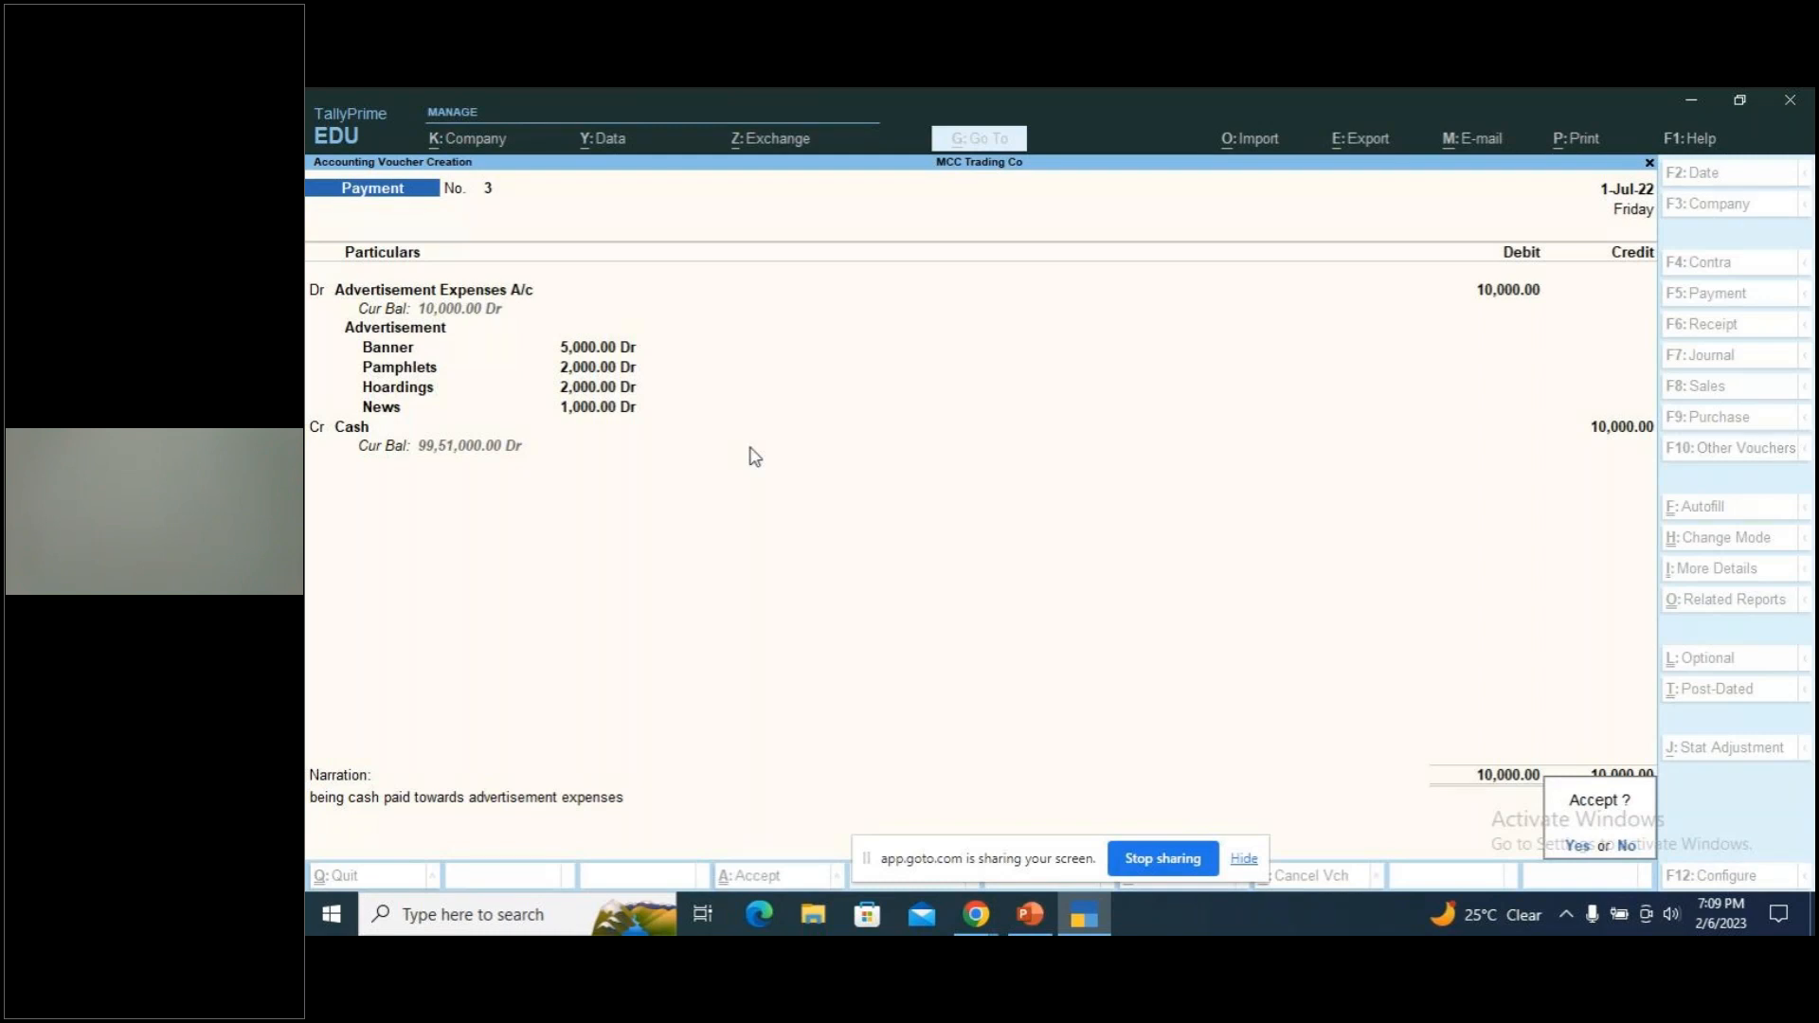
Check the payment exercise slide in PowerPoint, return to TallyPrime and leave voucher entry for the Gateway of Tally
{"action": "key", "text": "alt+Tab"}
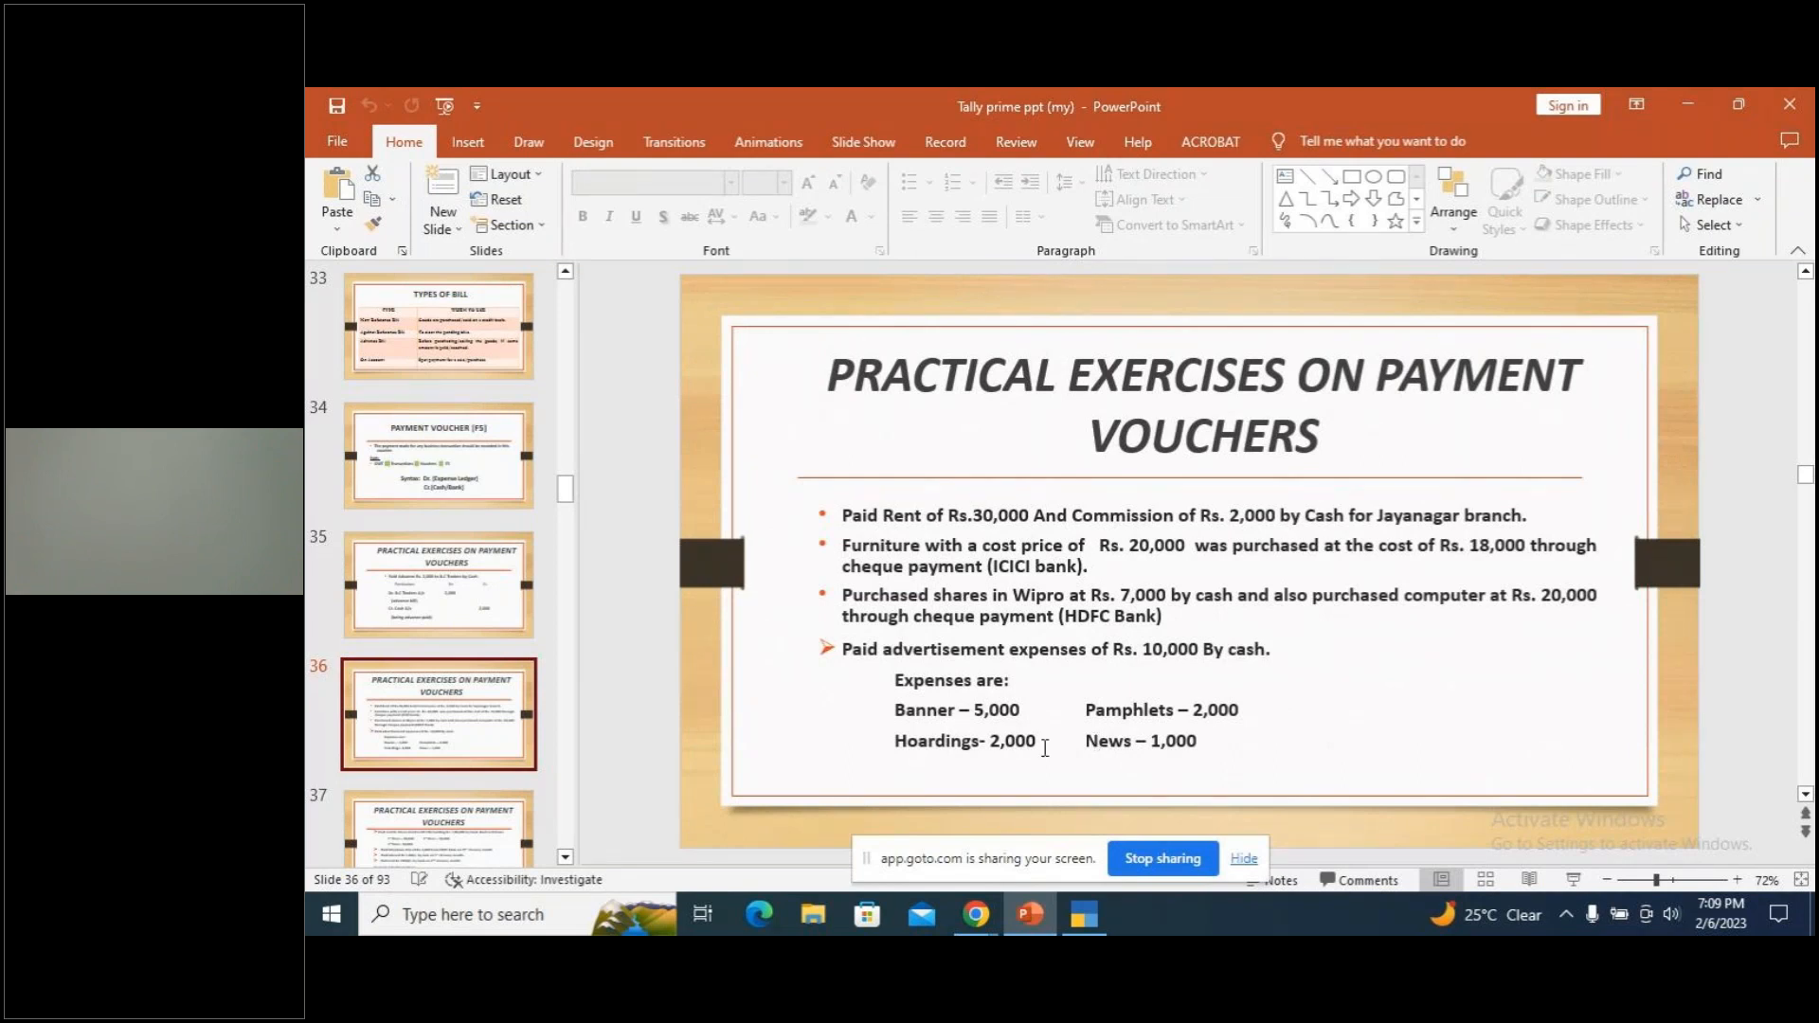
{"action": "key", "text": "alt+Tab"}
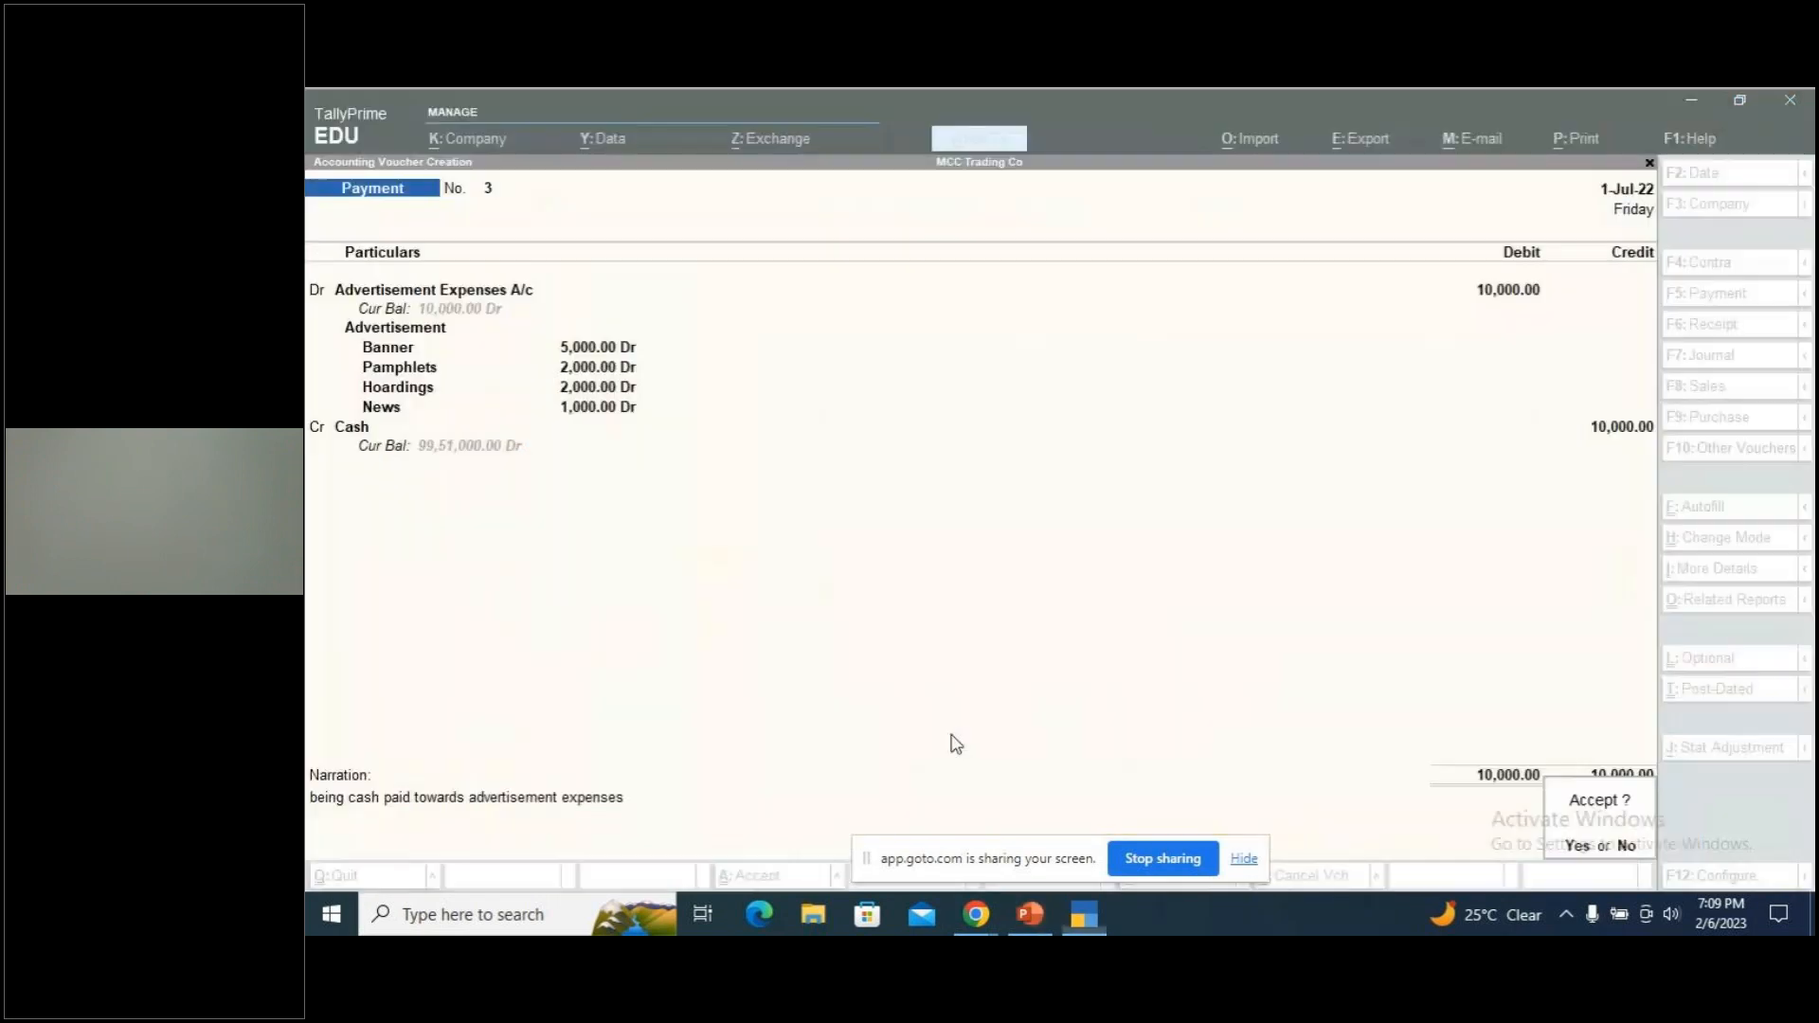
{"action": "key", "text": "Escape"}
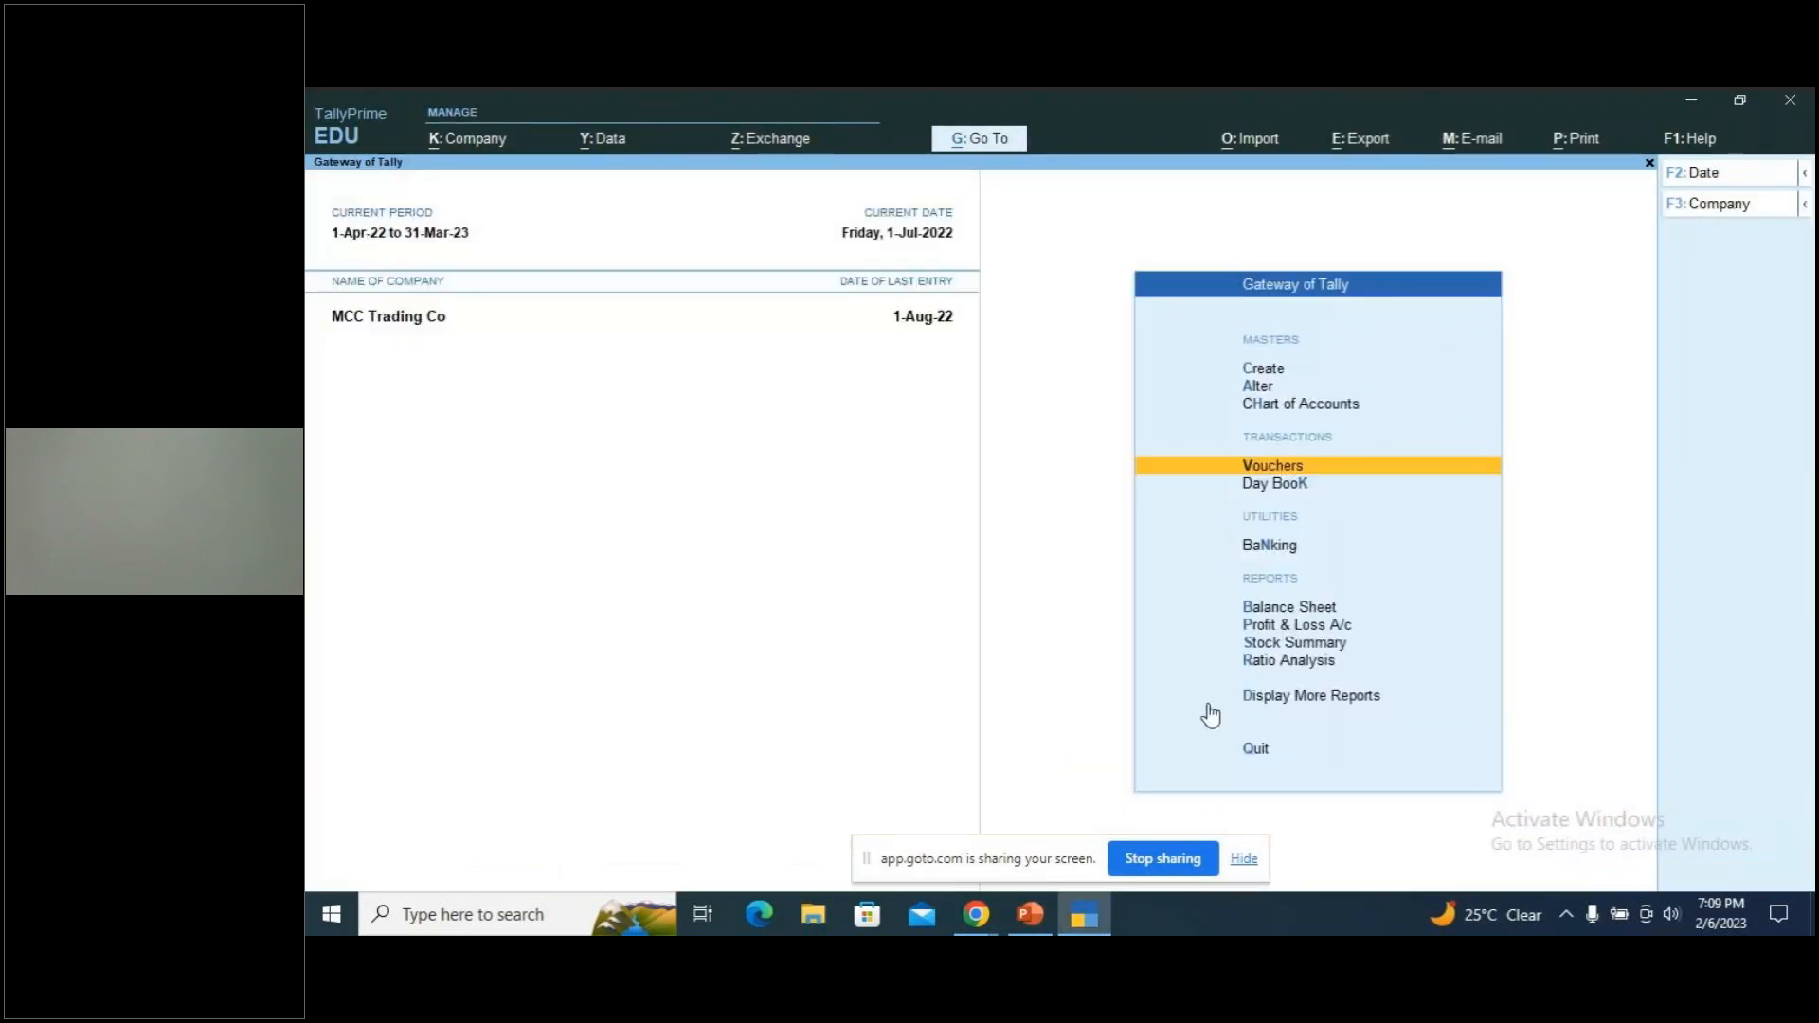
Open the Advertisement cost category in master alteration, then go back to the list of masters
{"action": "key", "text": "Up"}
{"action": "key", "text": "Up"}
{"action": "key", "text": "Return"}
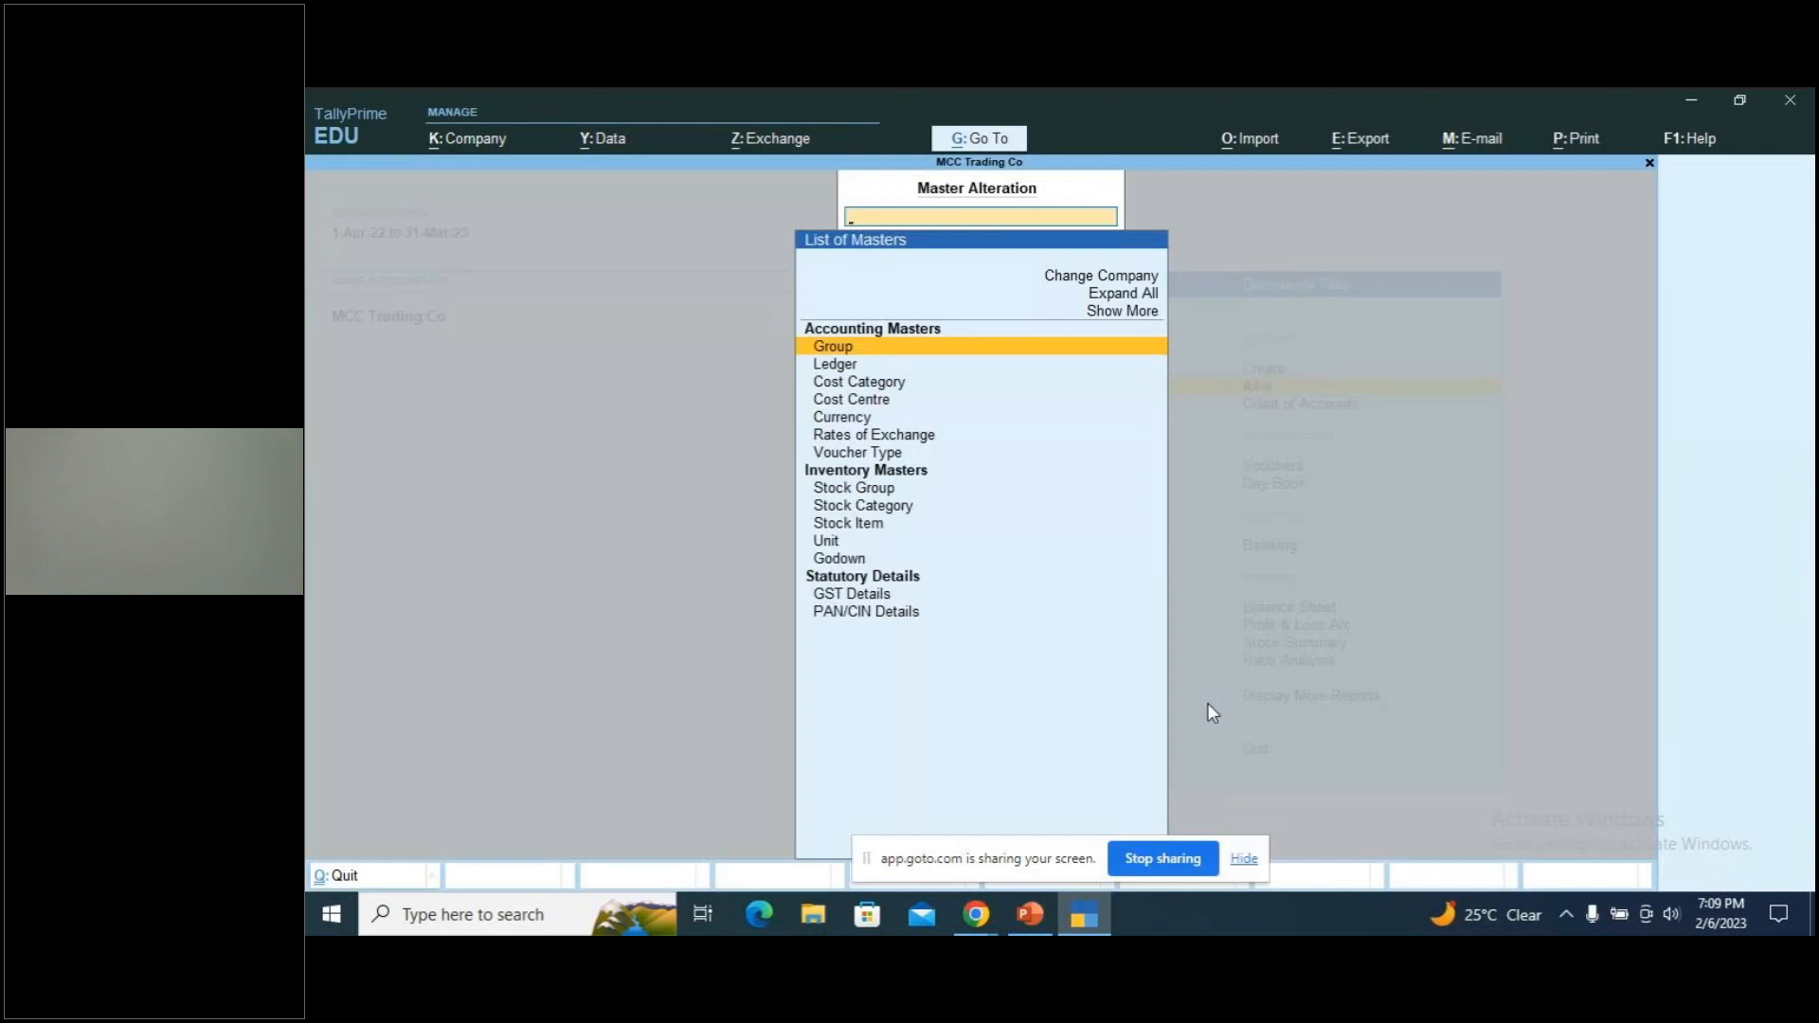
{"action": "key", "text": "Down"}
{"action": "key", "text": "Down"}
{"action": "key", "text": "Return"}
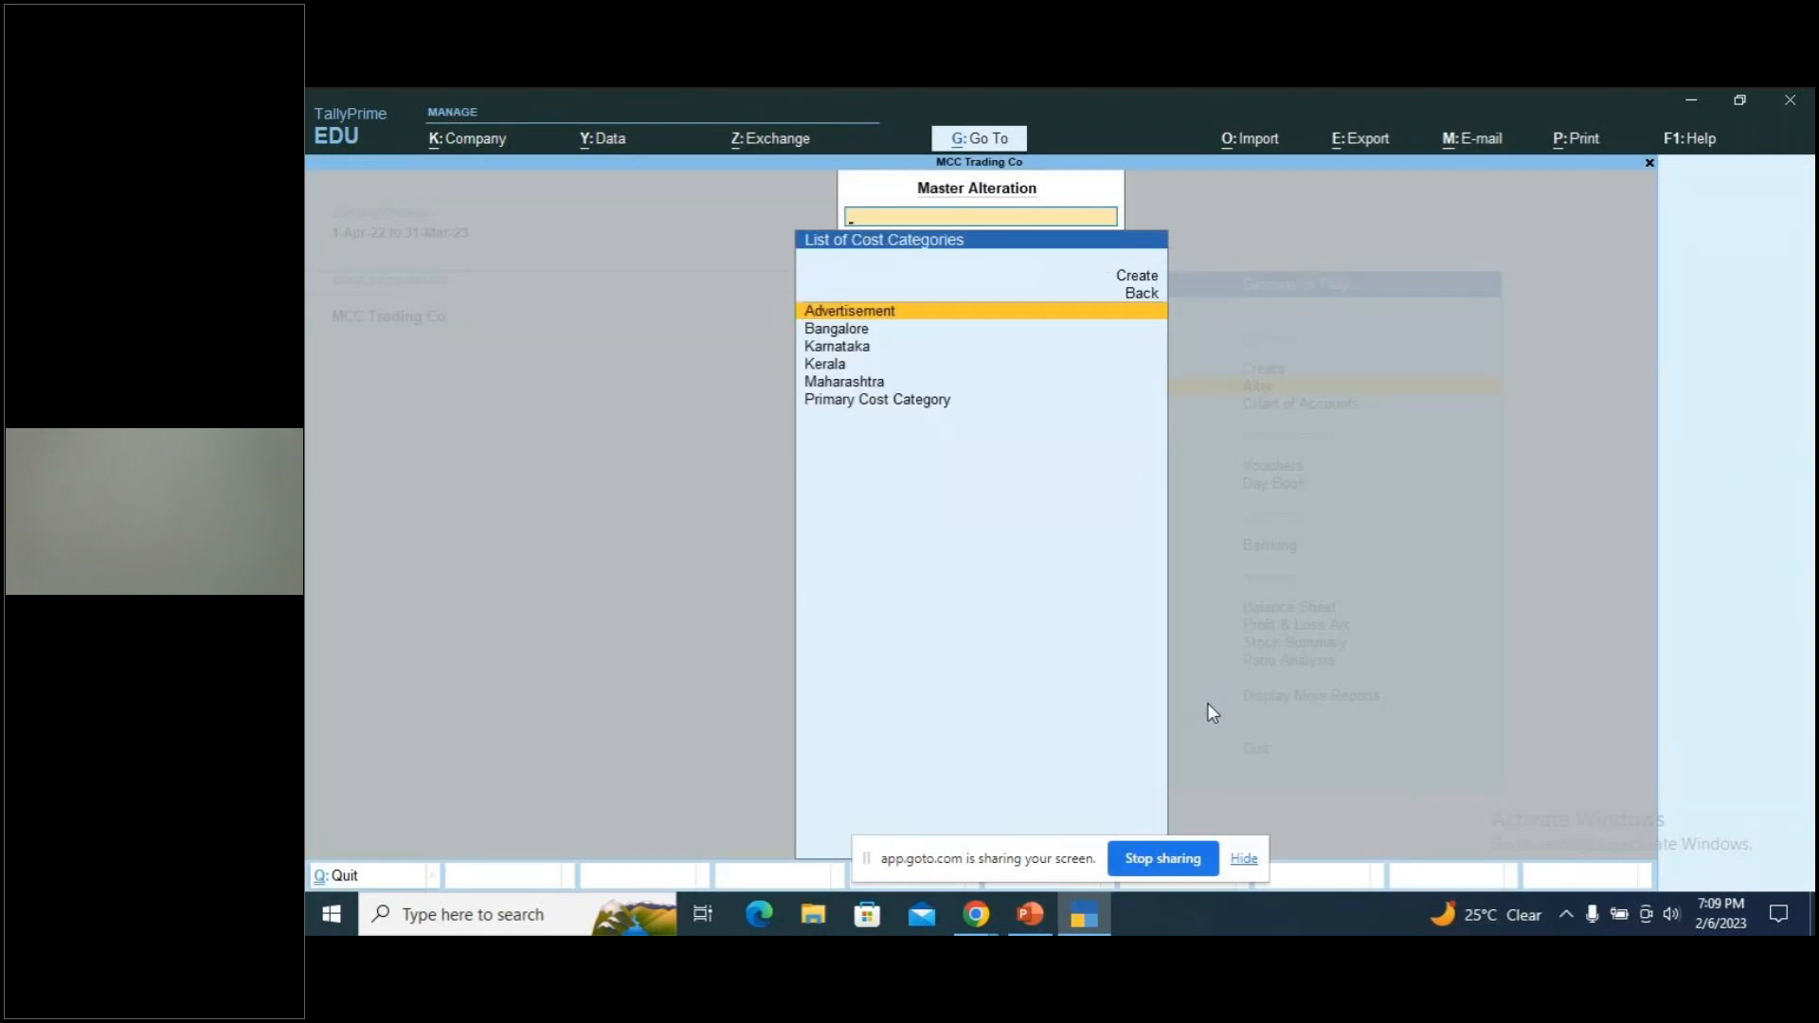
{"action": "key", "text": "Return"}
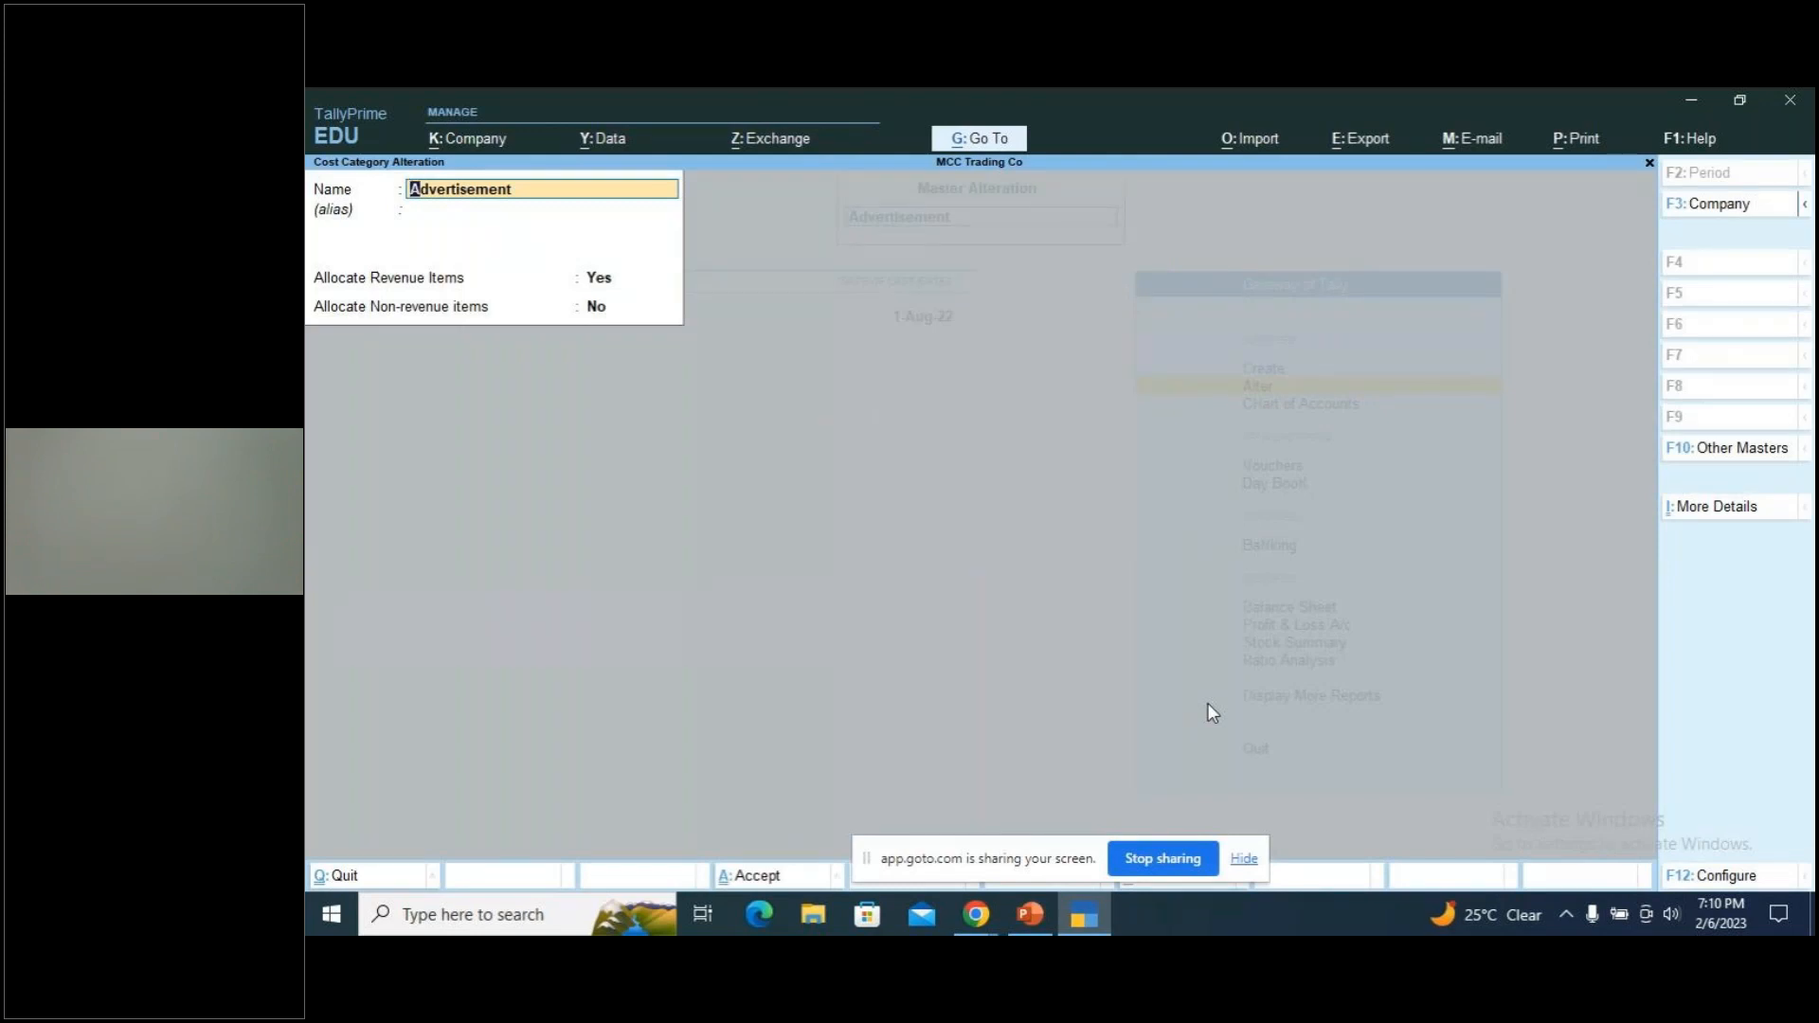
{"action": "key", "text": "BackSpace"}
{"action": "key", "text": "Escape"}
{"action": "key", "text": "Escape"}
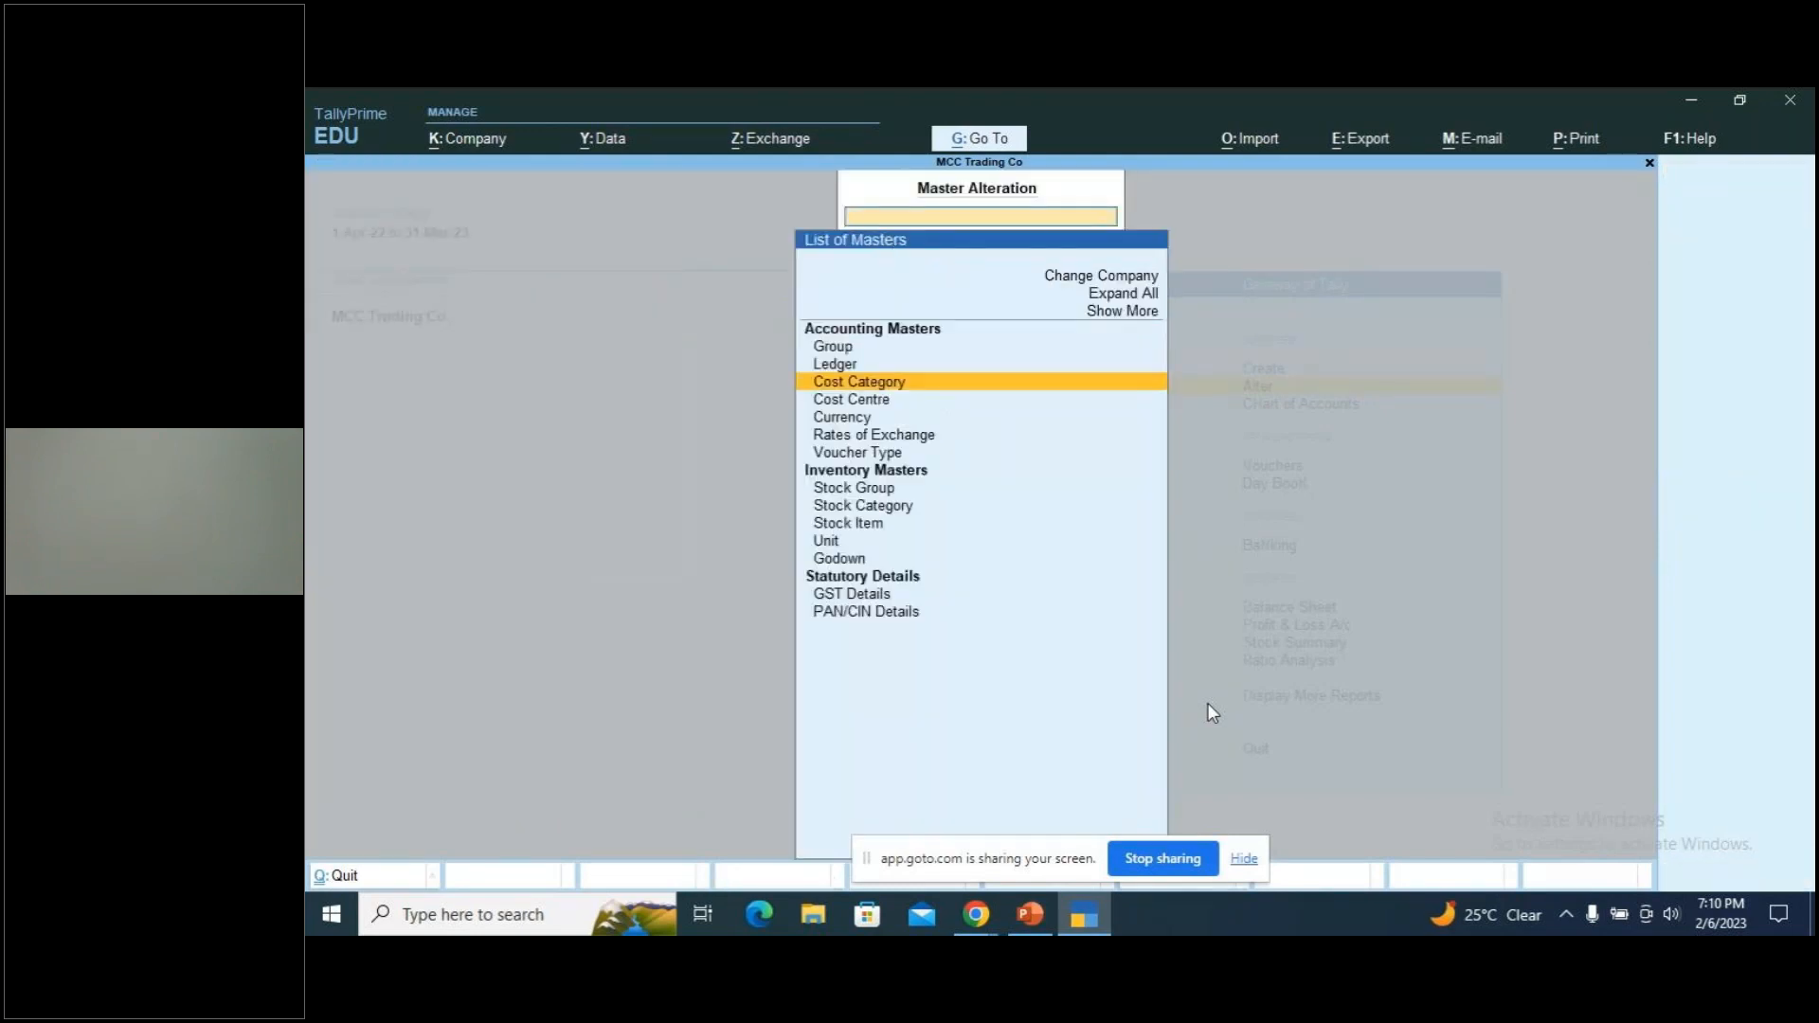
View the cost centres available for alteration, then return to the Gateway of Tally
{"action": "key", "text": "Down"}
{"action": "key", "text": "Return"}
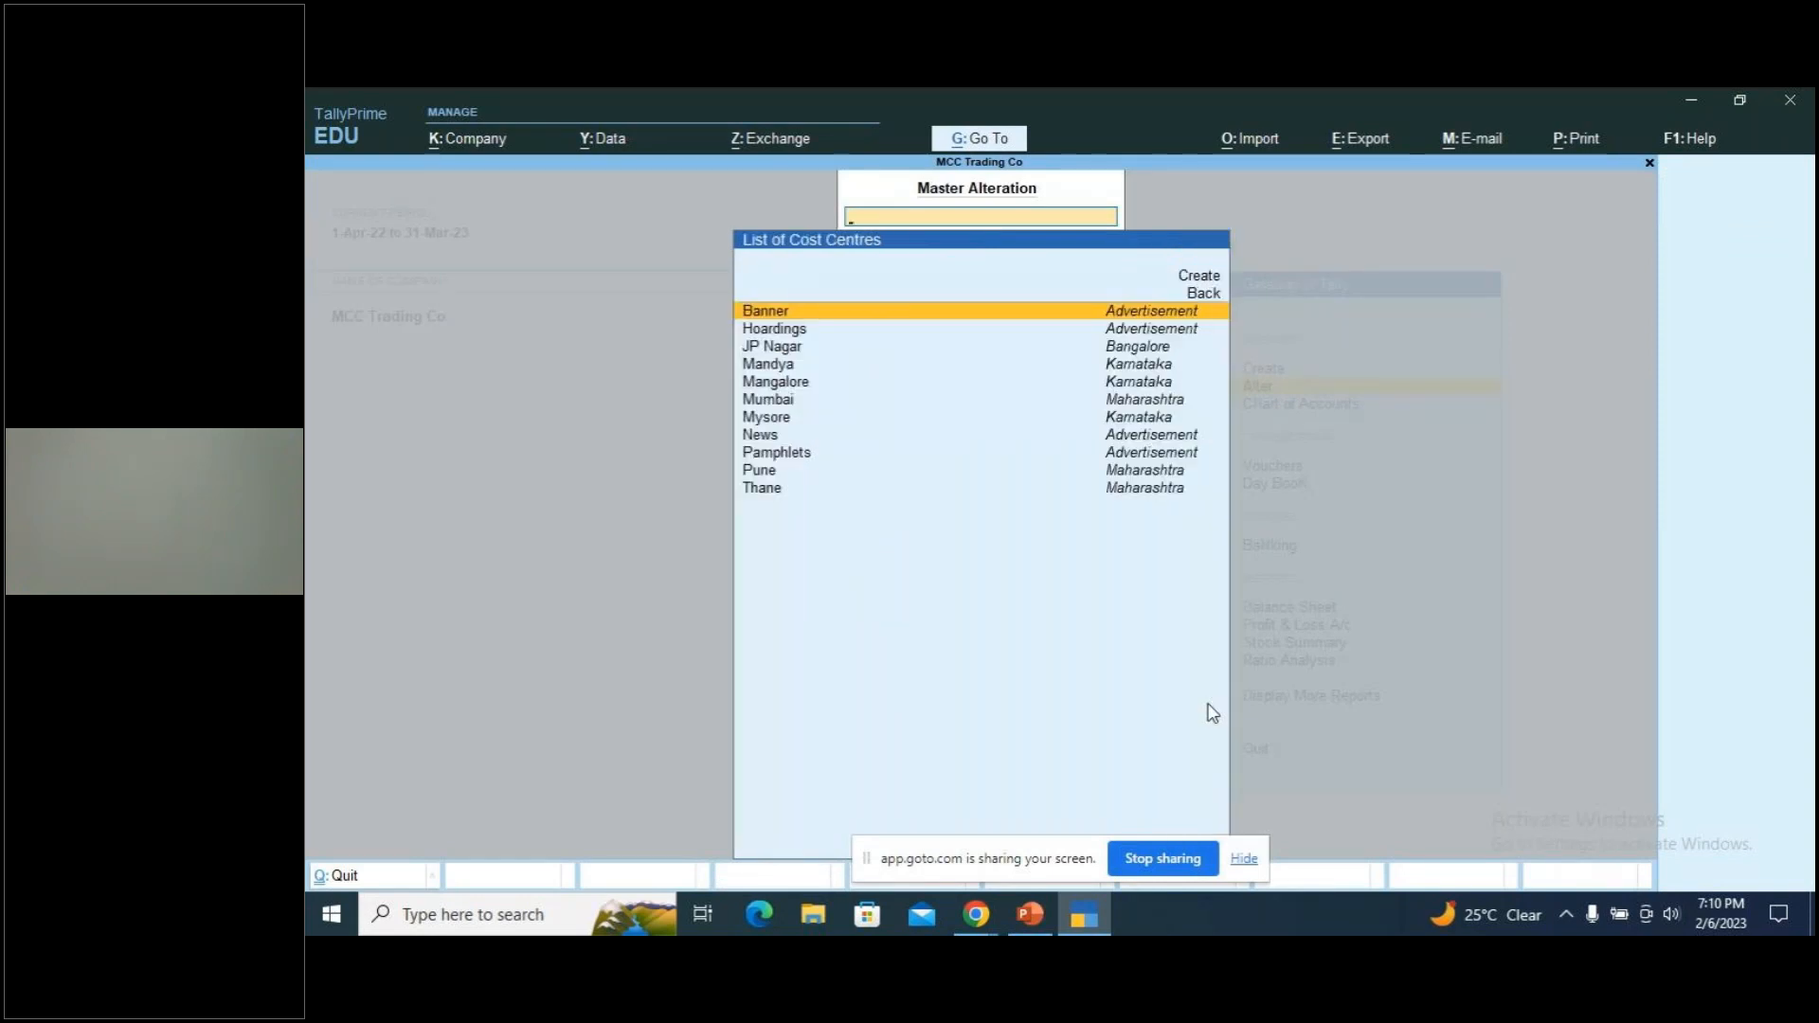
{"action": "key", "text": "Escape"}
{"action": "key", "text": "Escape"}
Examine the cost centres grouped under the Advertisement category in the Chart of Accounts, then return to the Gateway of Tally
{"action": "key", "text": "Return"}
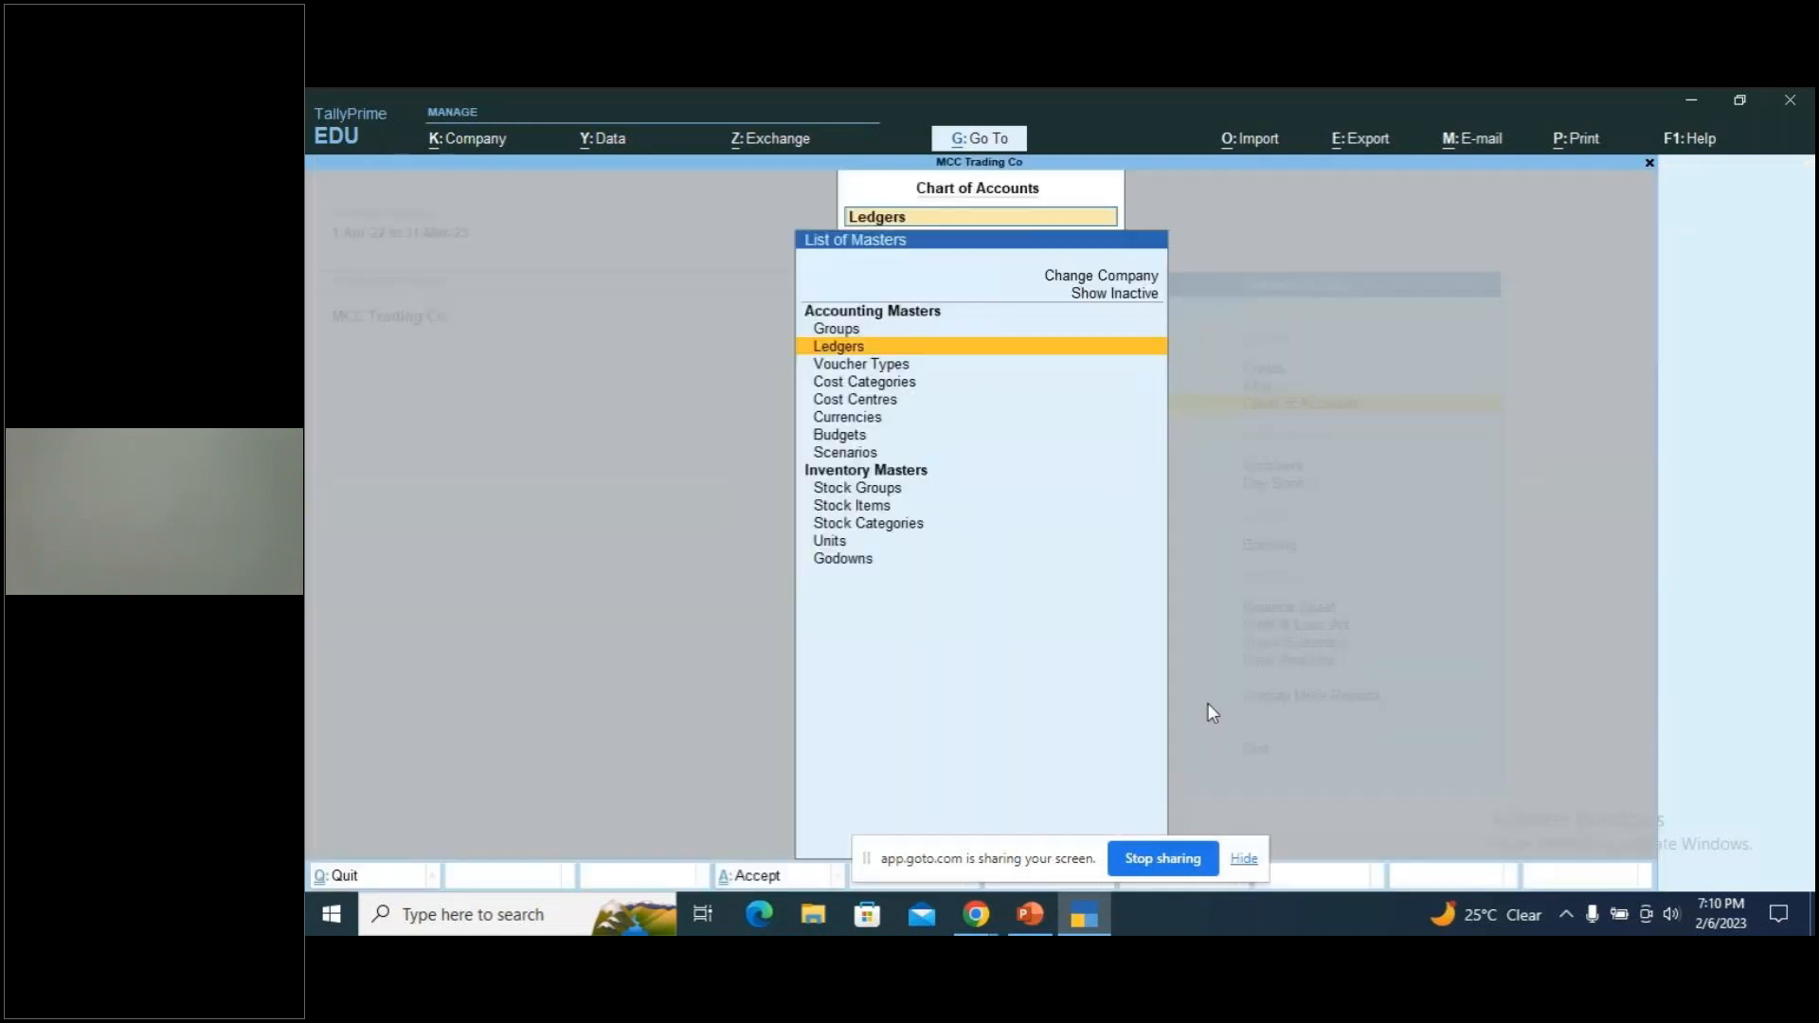
{"action": "key", "text": "Down"}
{"action": "key", "text": "Down"}
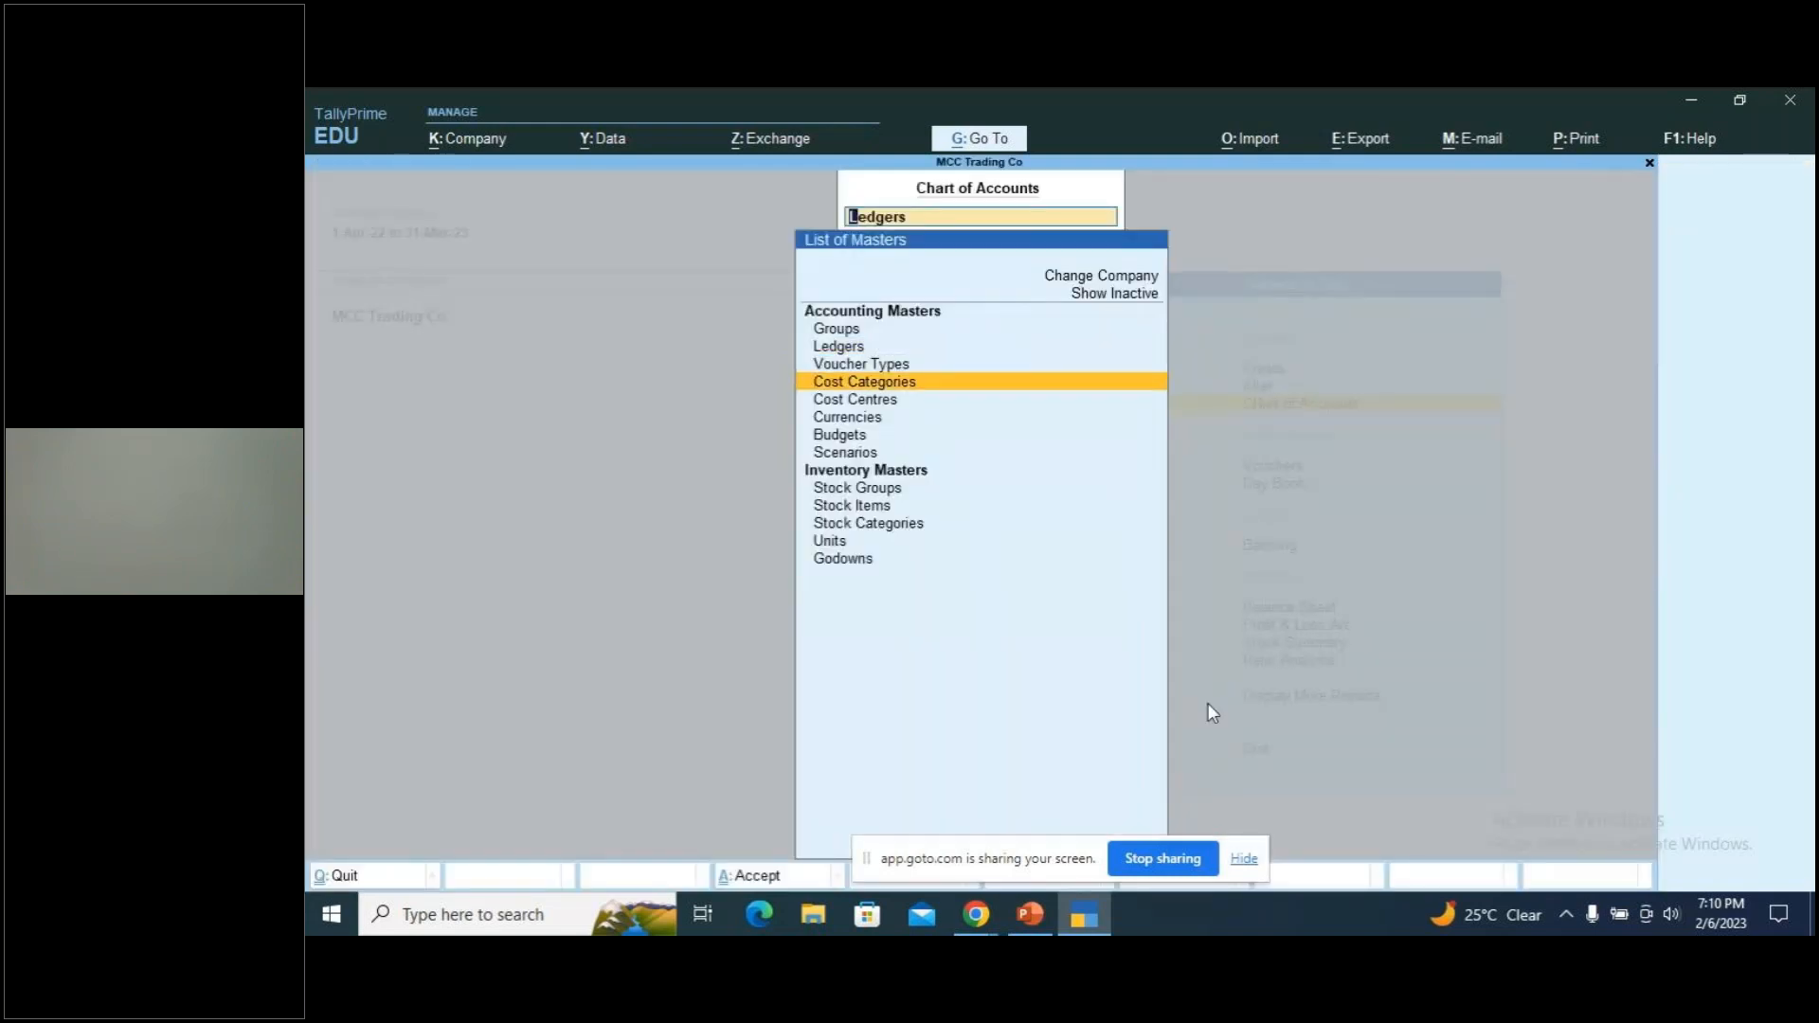
{"action": "key", "text": "Down"}
{"action": "key", "text": "Return"}
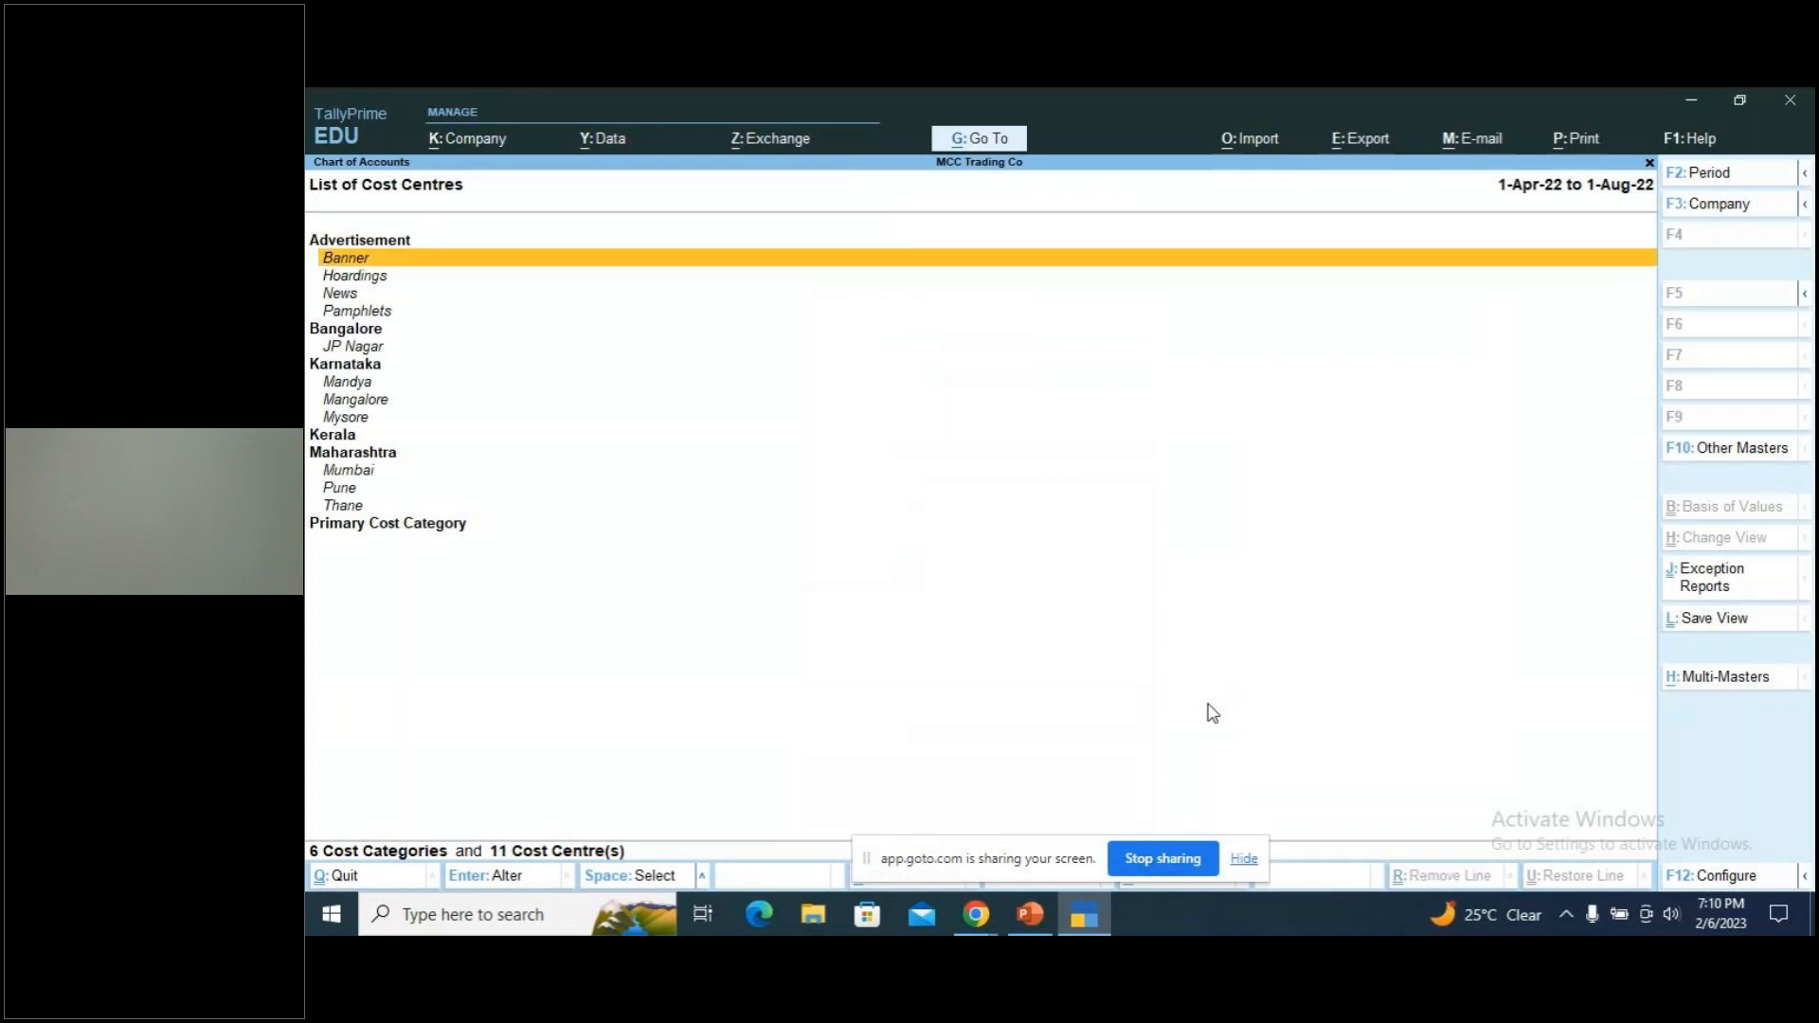
{"action": "key", "text": "Down"}
{"action": "key", "text": "Down"}
{"action": "key", "text": "Down"}
{"action": "key", "text": "Up"}
{"action": "key", "text": "Up"}
{"action": "key", "text": "Up"}
{"action": "key", "text": "Down"}
{"action": "key", "text": "Down"}
{"action": "key", "text": "Down"}
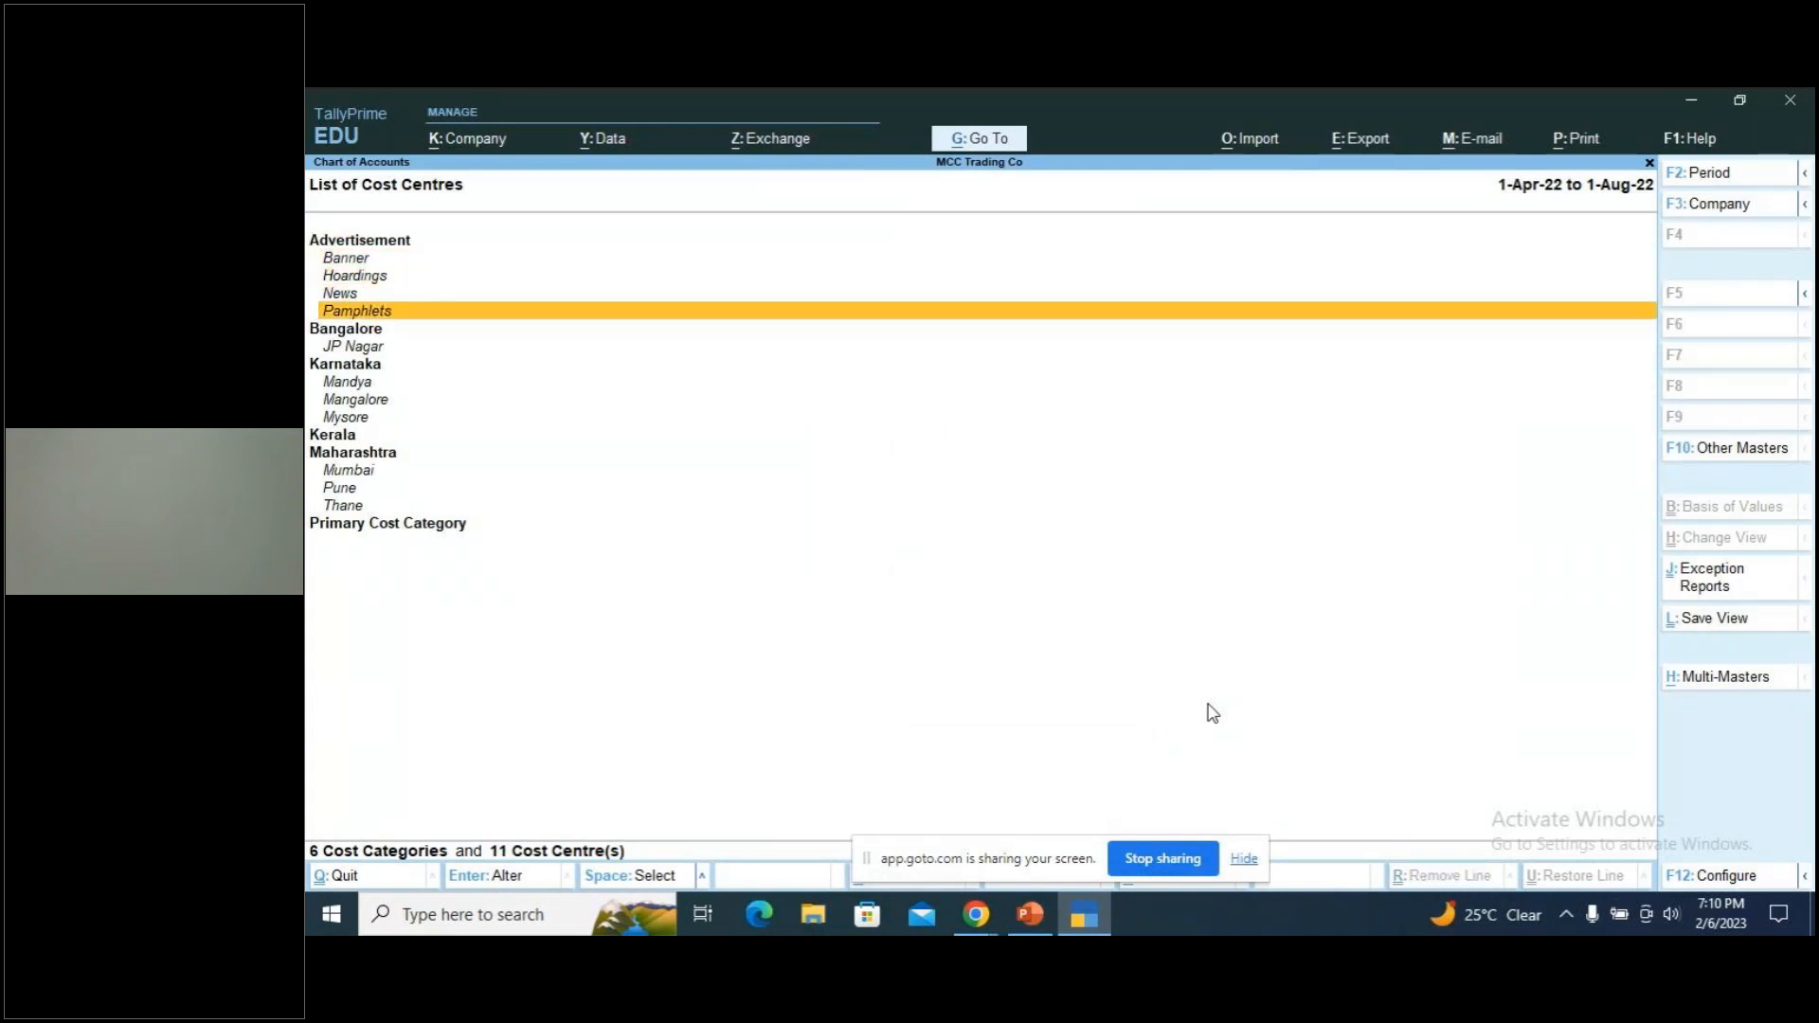
{"action": "key", "text": "Escape"}
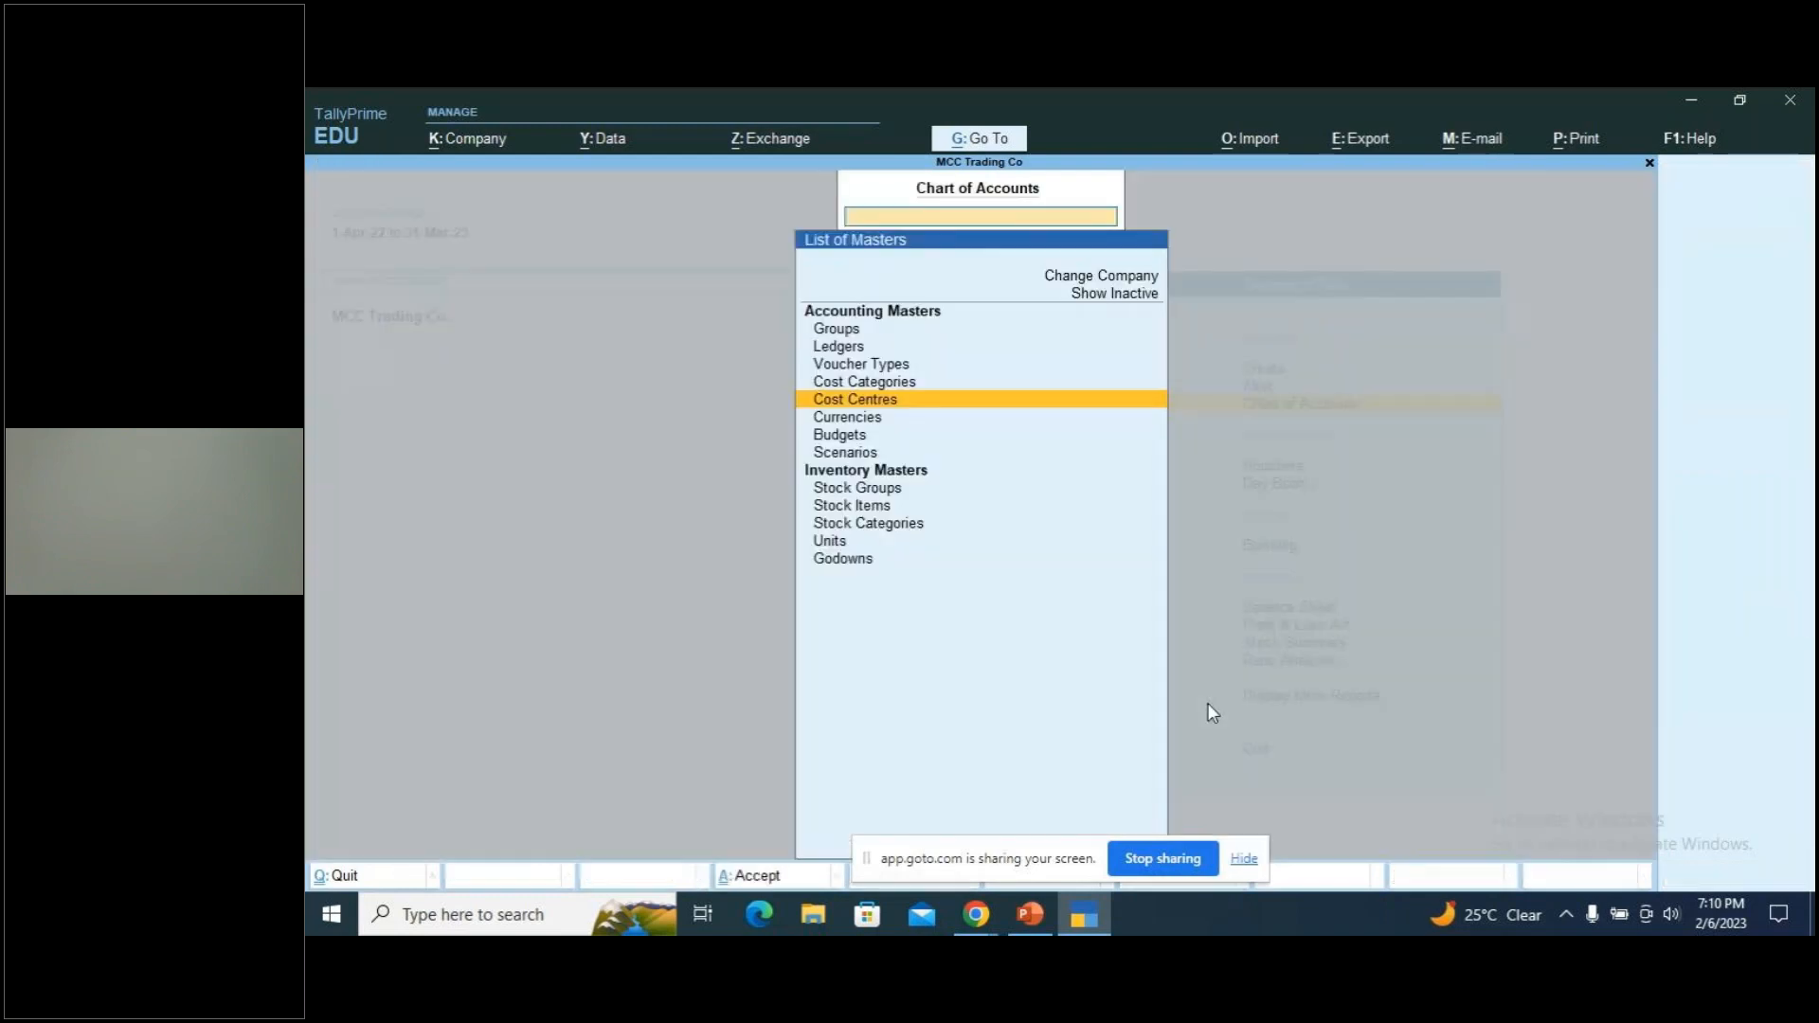
{"action": "key", "text": "Escape"}
Start a new payment voucher and set its date to 2-7-2022
{"action": "key", "text": "Down"}
{"action": "key", "text": "Down"}
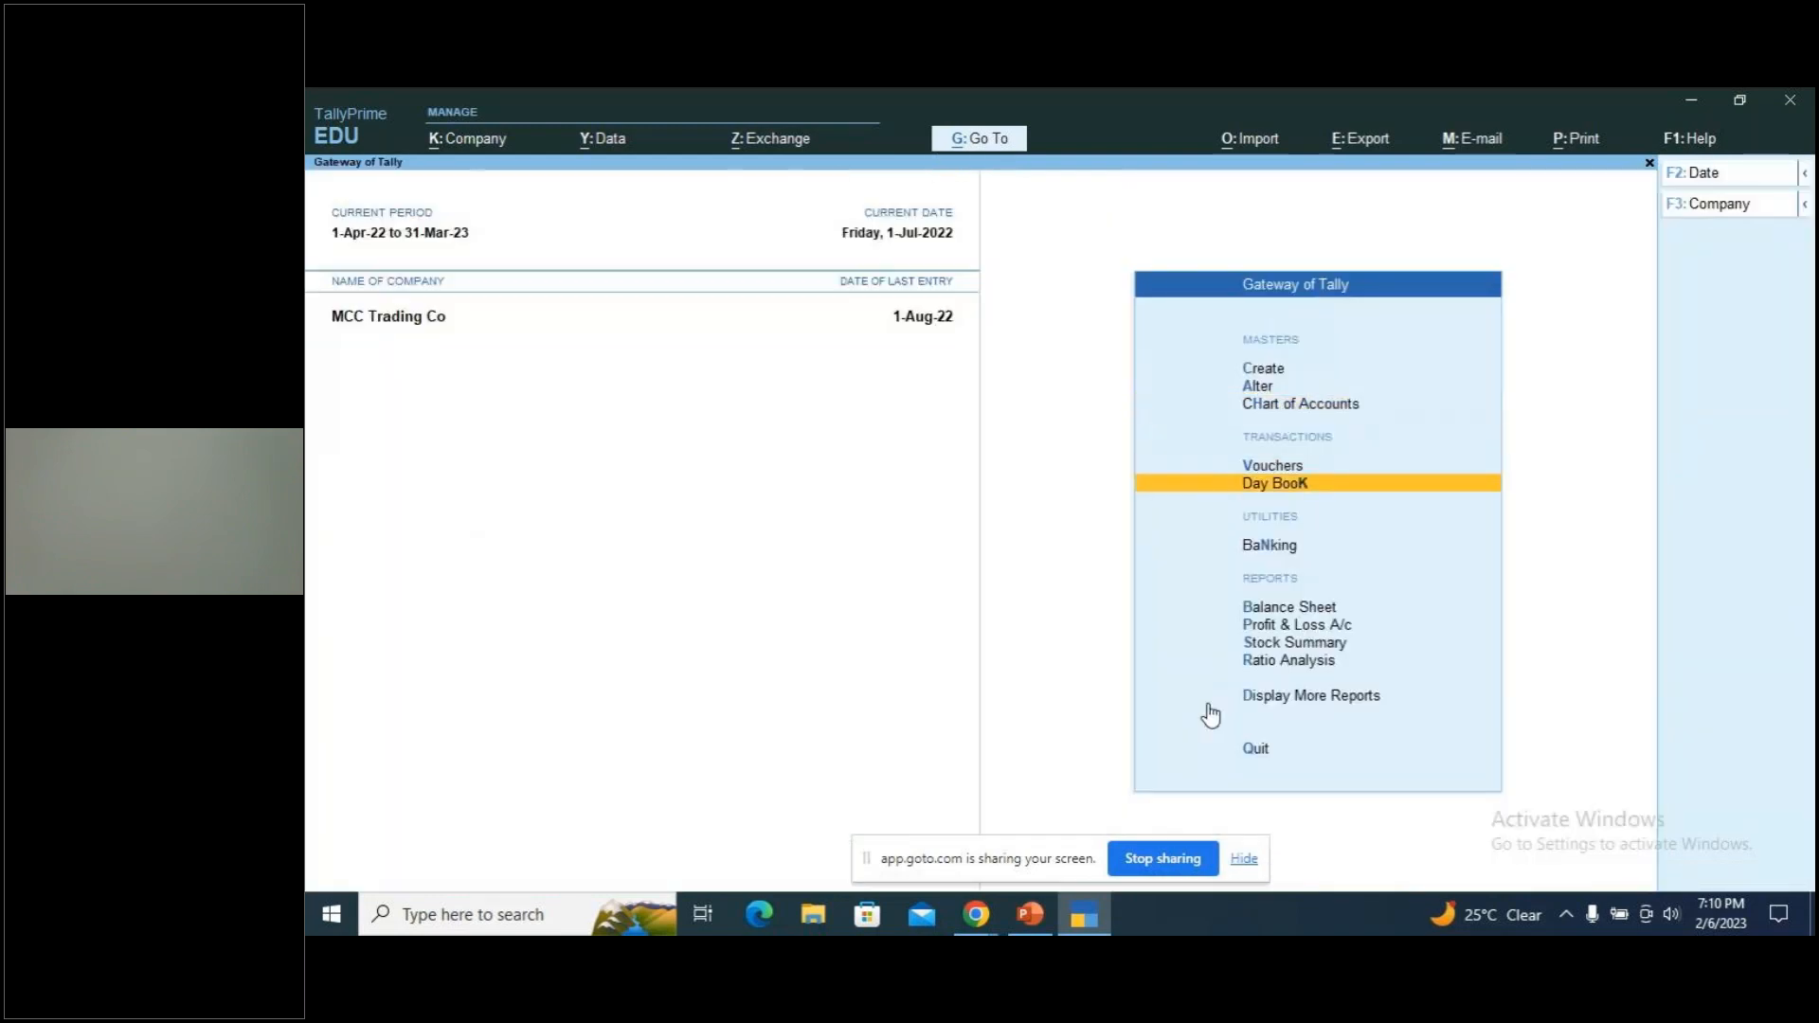
{"action": "key", "text": "Return"}
{"action": "key", "text": "Escape"}
{"action": "key", "text": "Up"}
{"action": "key", "text": "Return"}
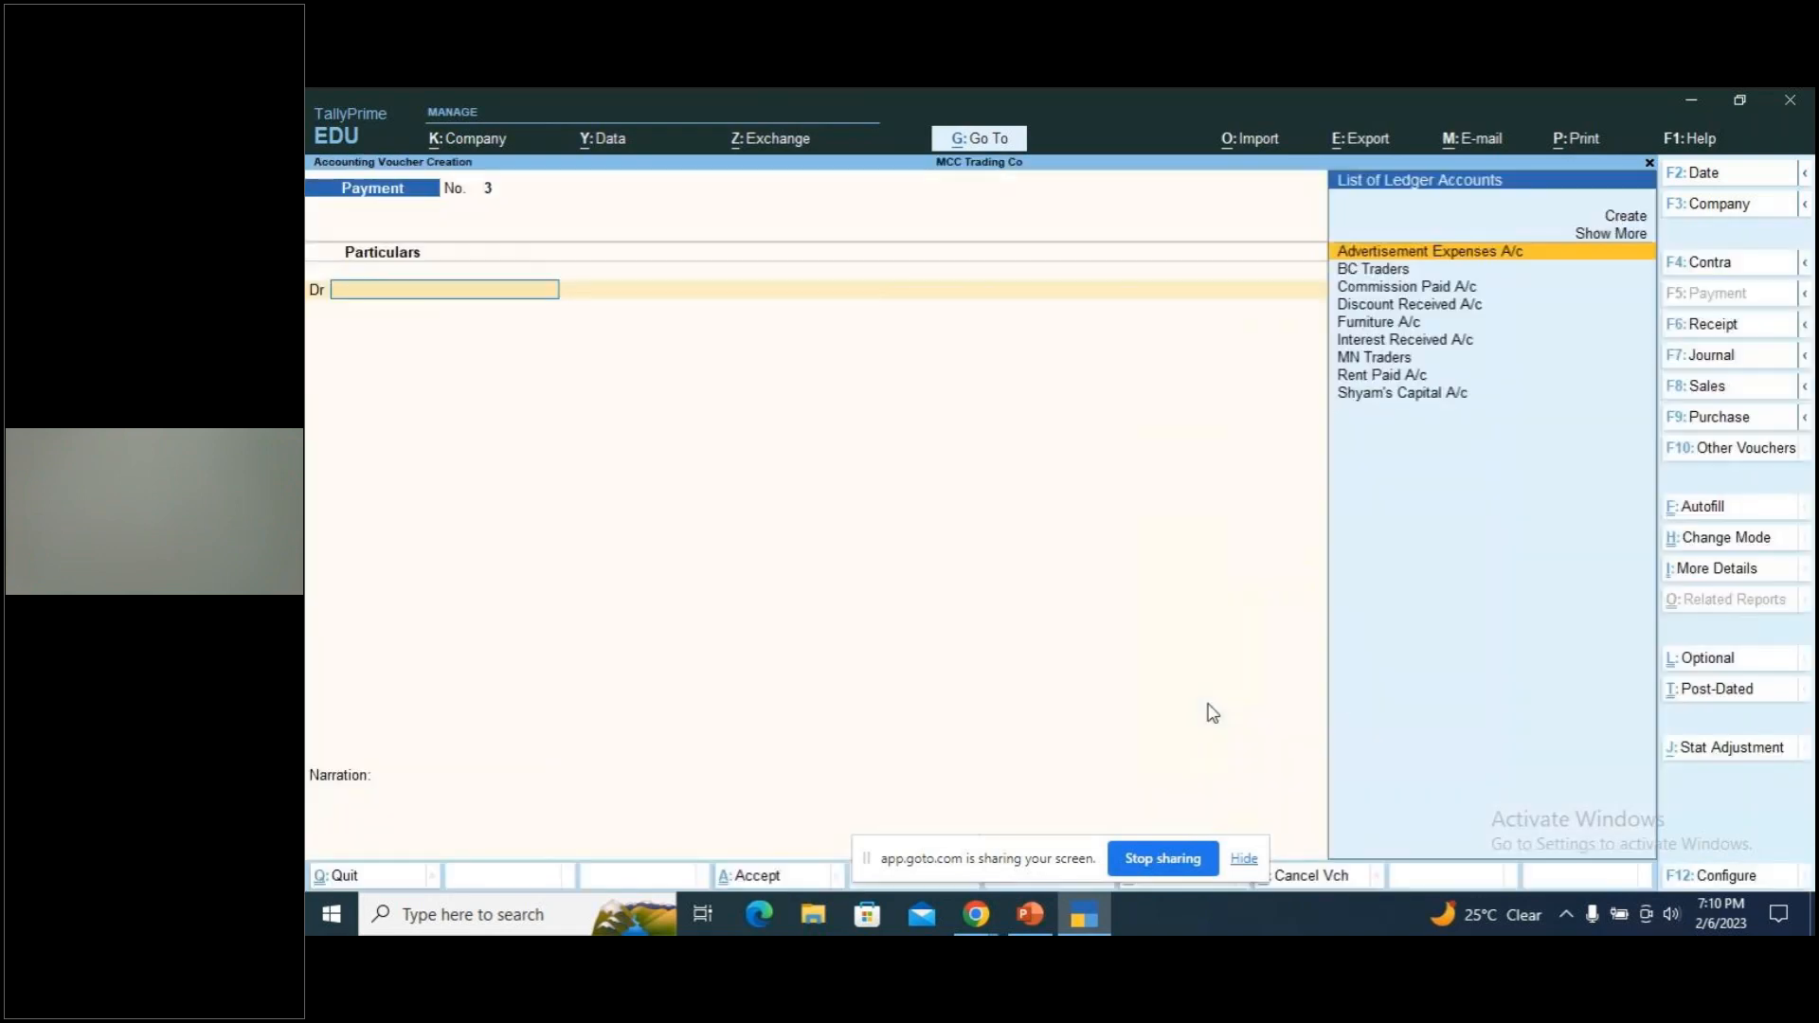
{"action": "key", "text": "F2"}
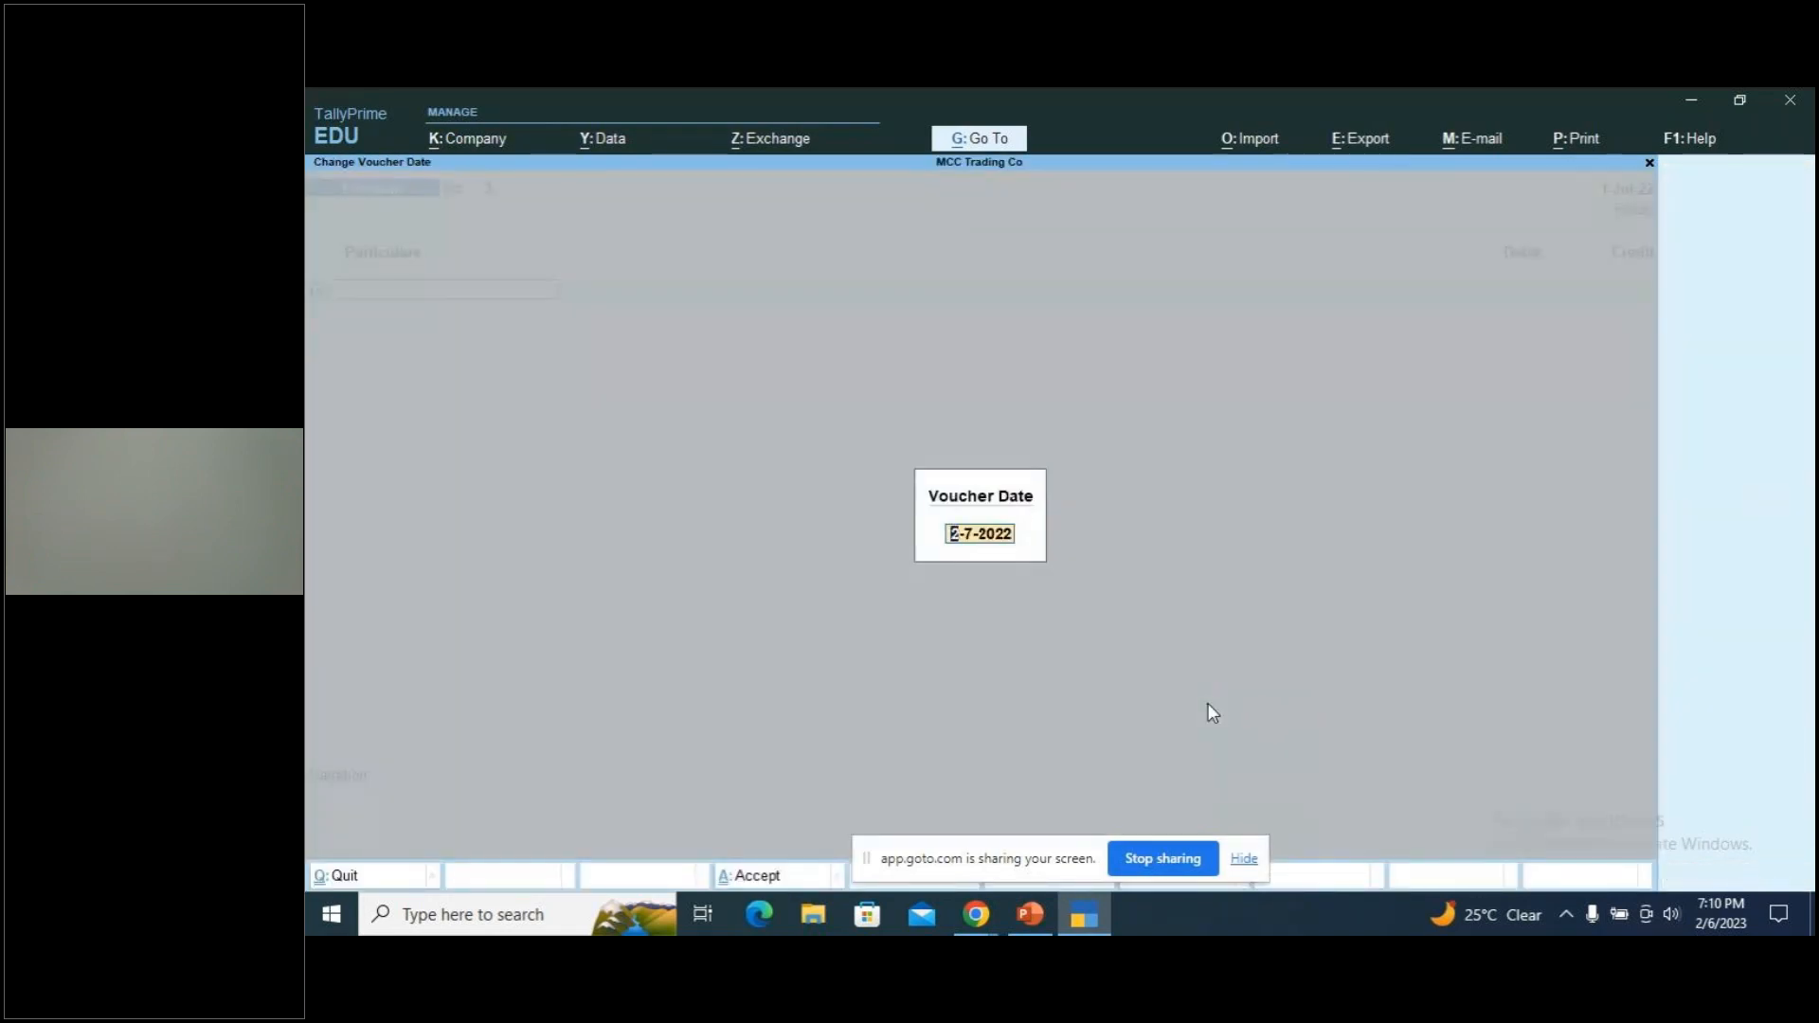
{"action": "key", "text": "Return"}
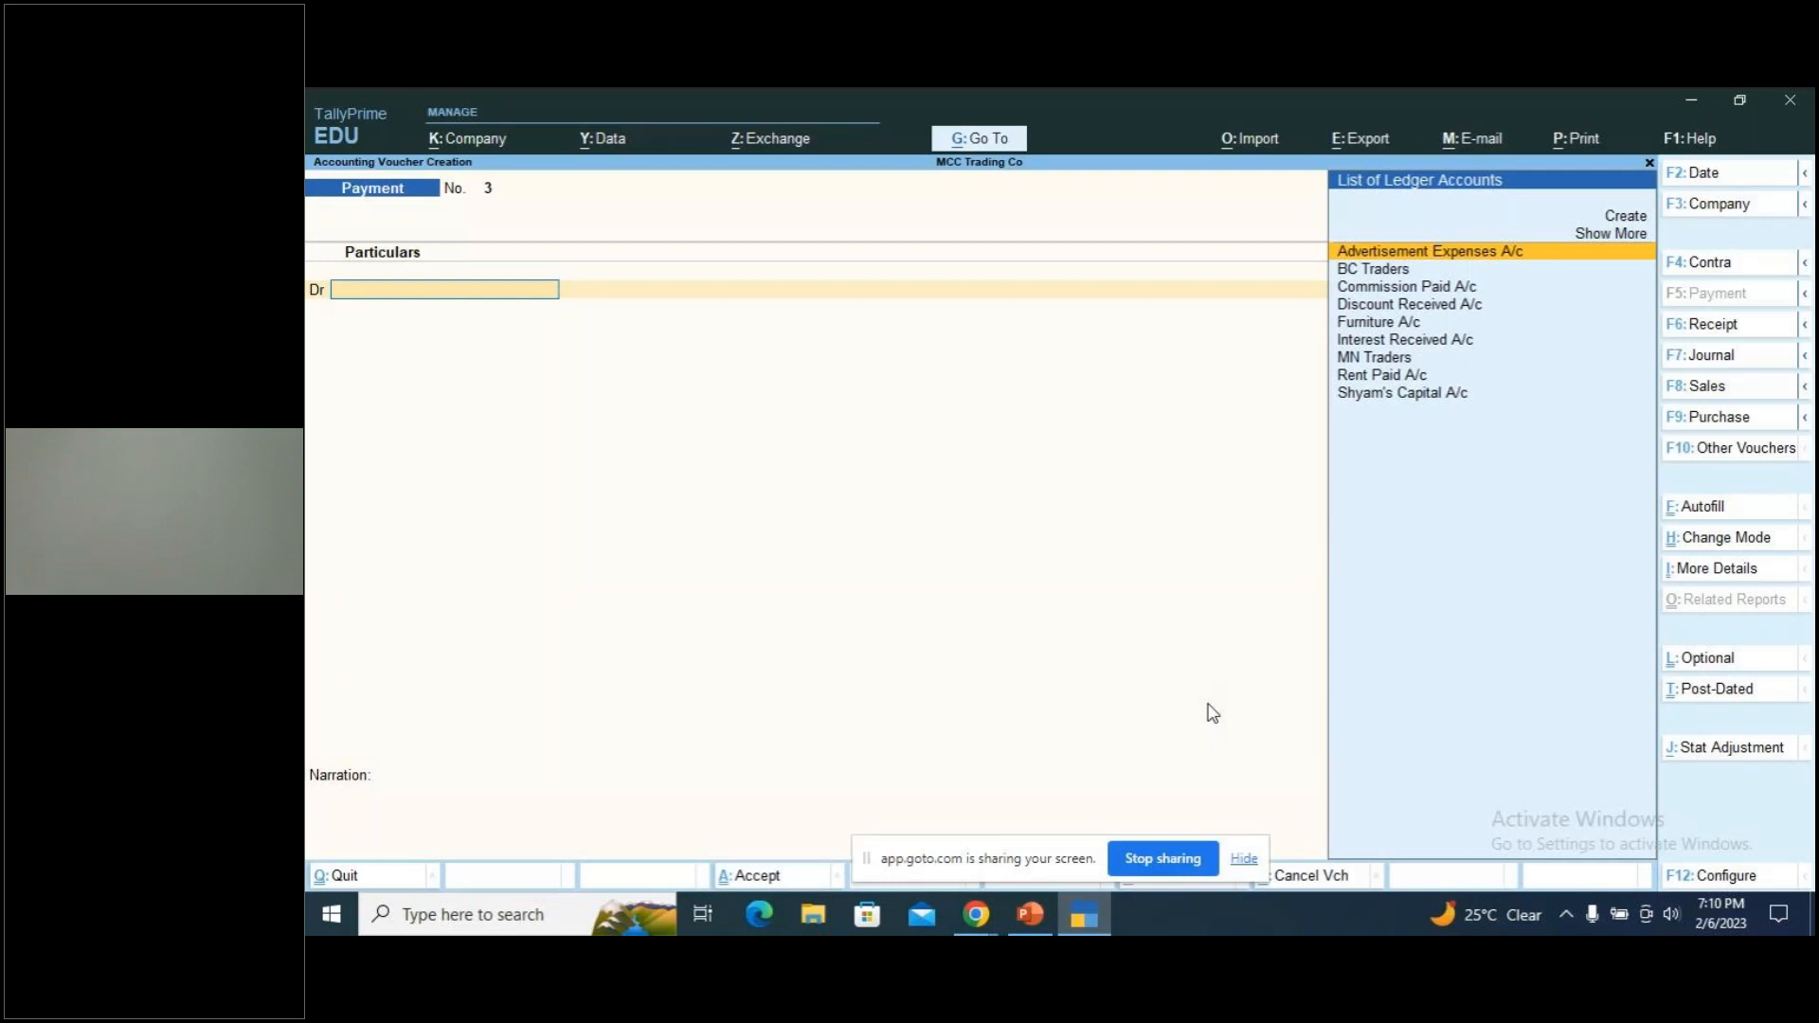
Debit Advertisement Expenses A/c with 10,000 in the payment voucher
{"action": "left_click", "coordinate": [1478, 254]}
{"action": "type", "text": "1"}
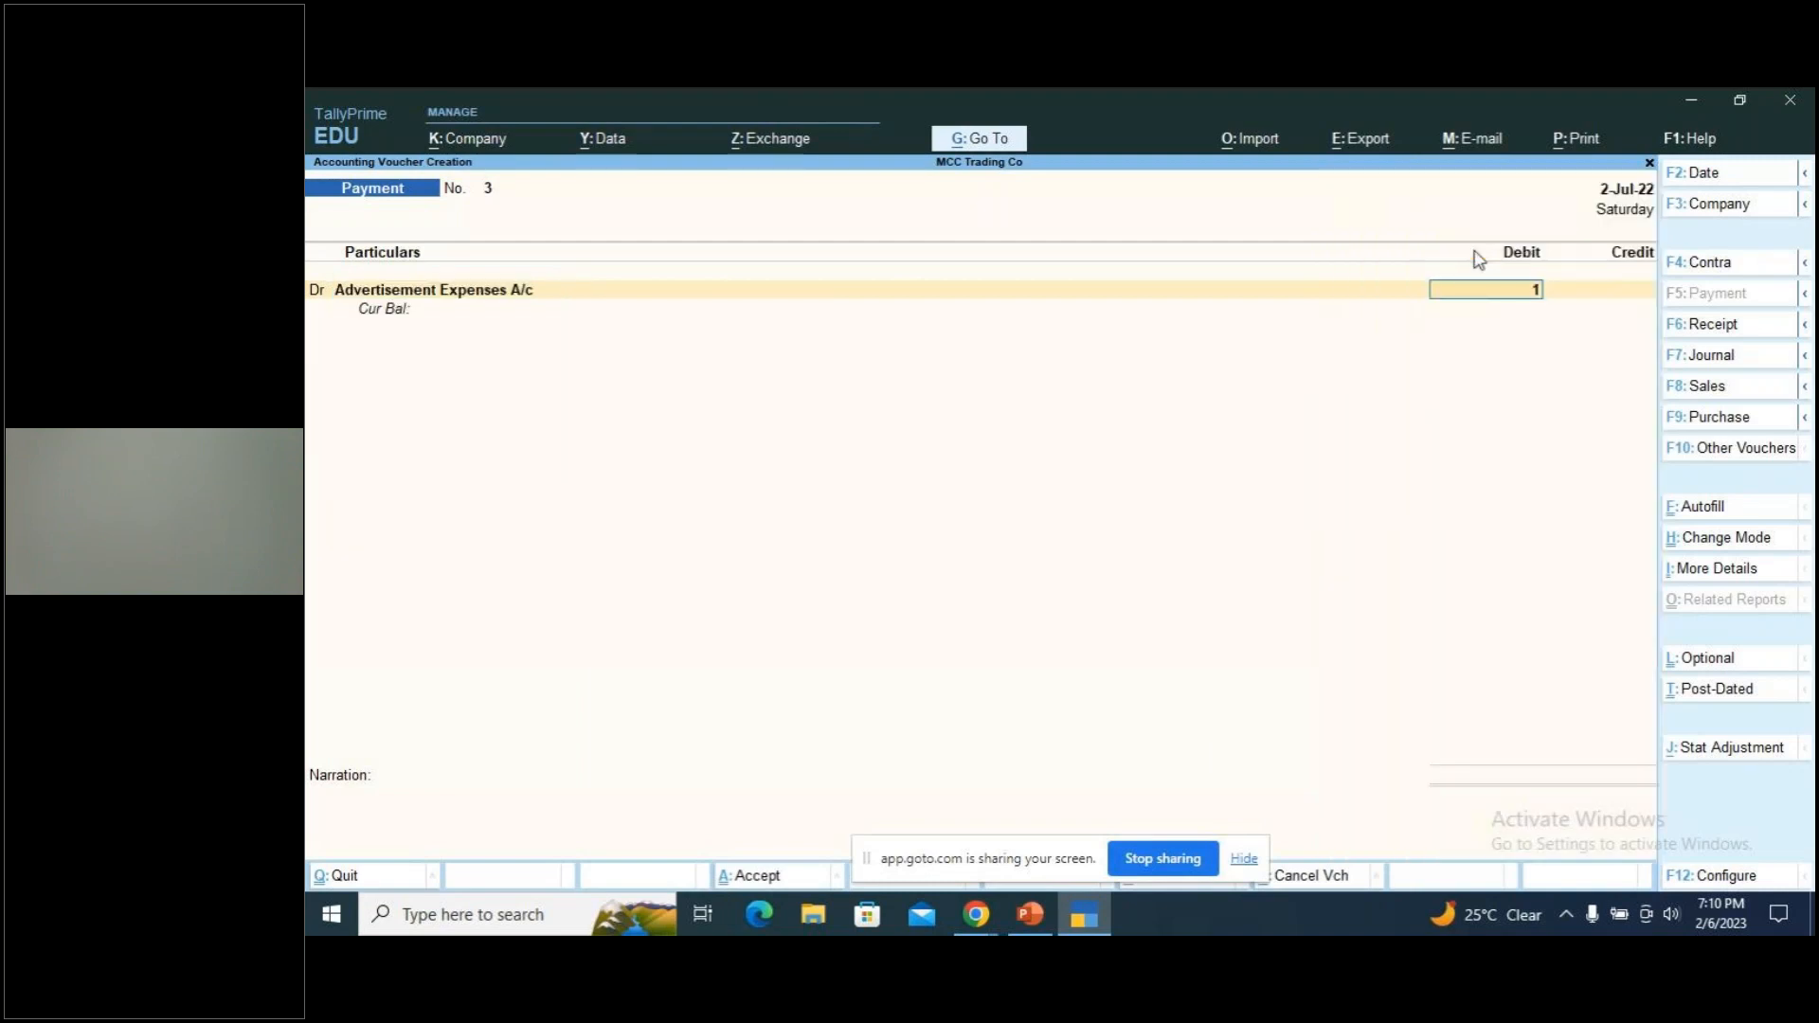
{"action": "type", "text": "0000"}
{"action": "key", "text": "Return"}
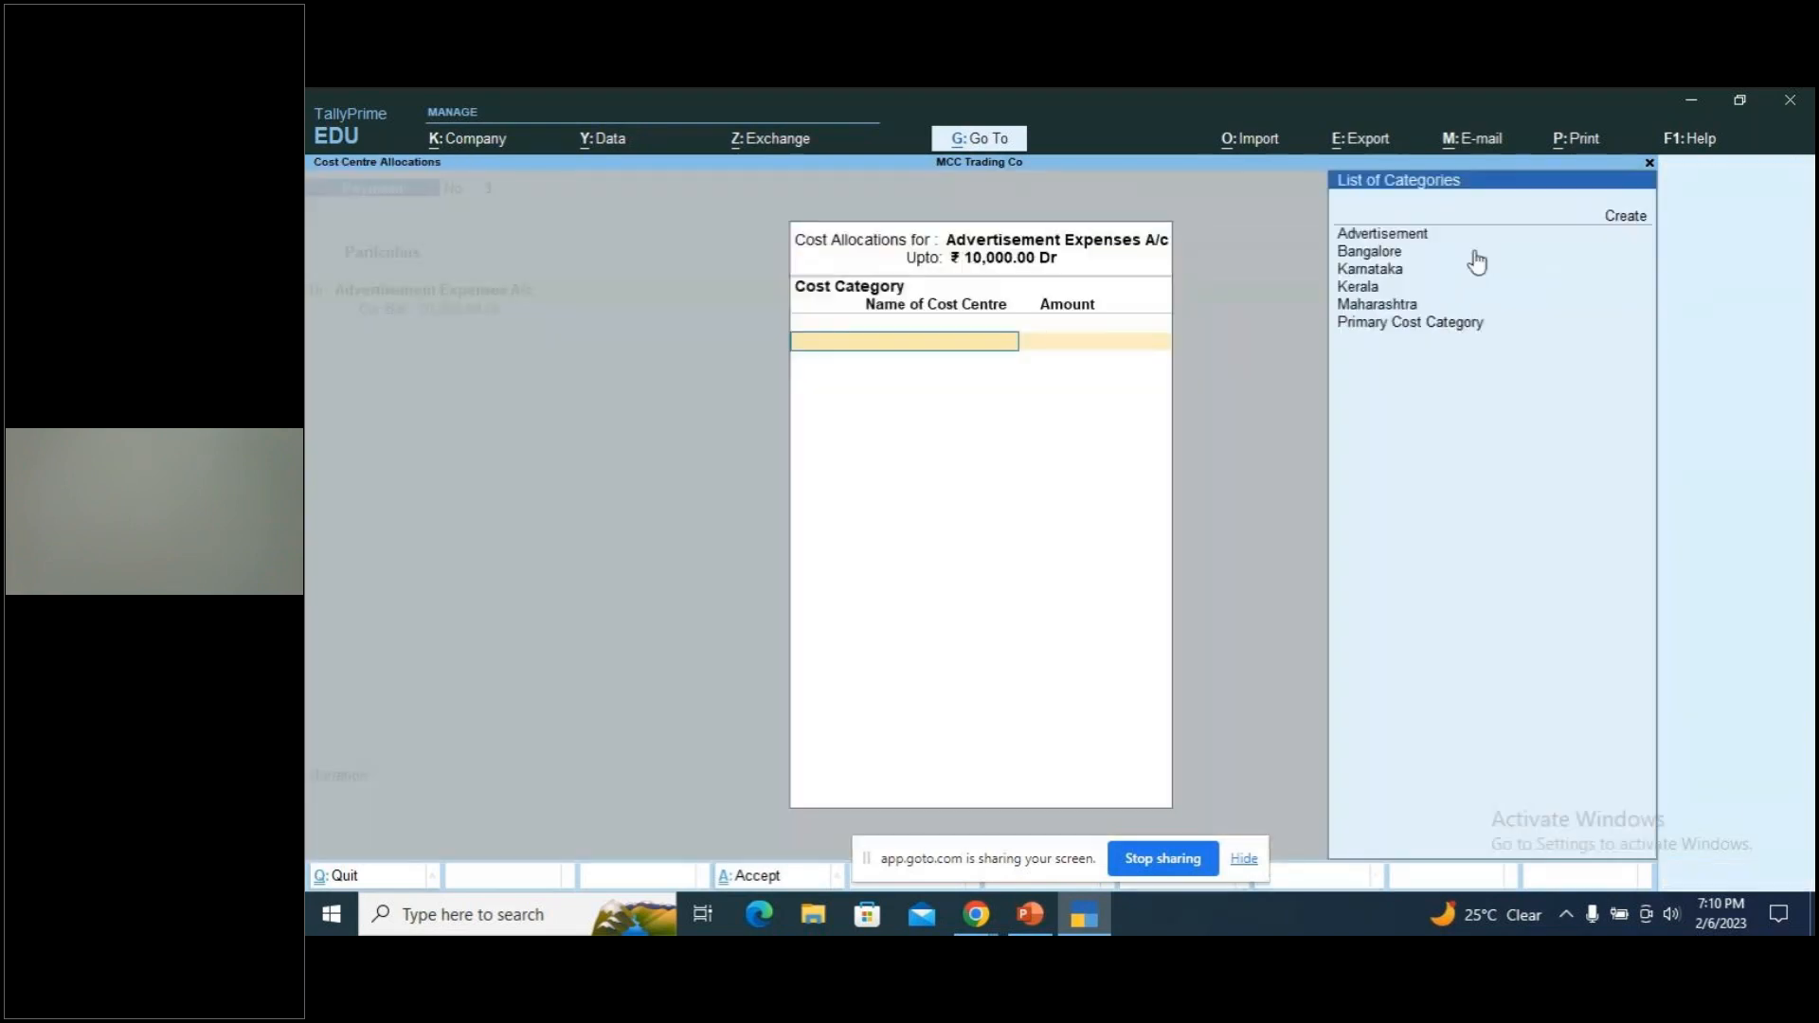
Choose the Advertisement cost category and allocate 5,000 to the Banner cost centre
{"action": "key", "text": "Return"}
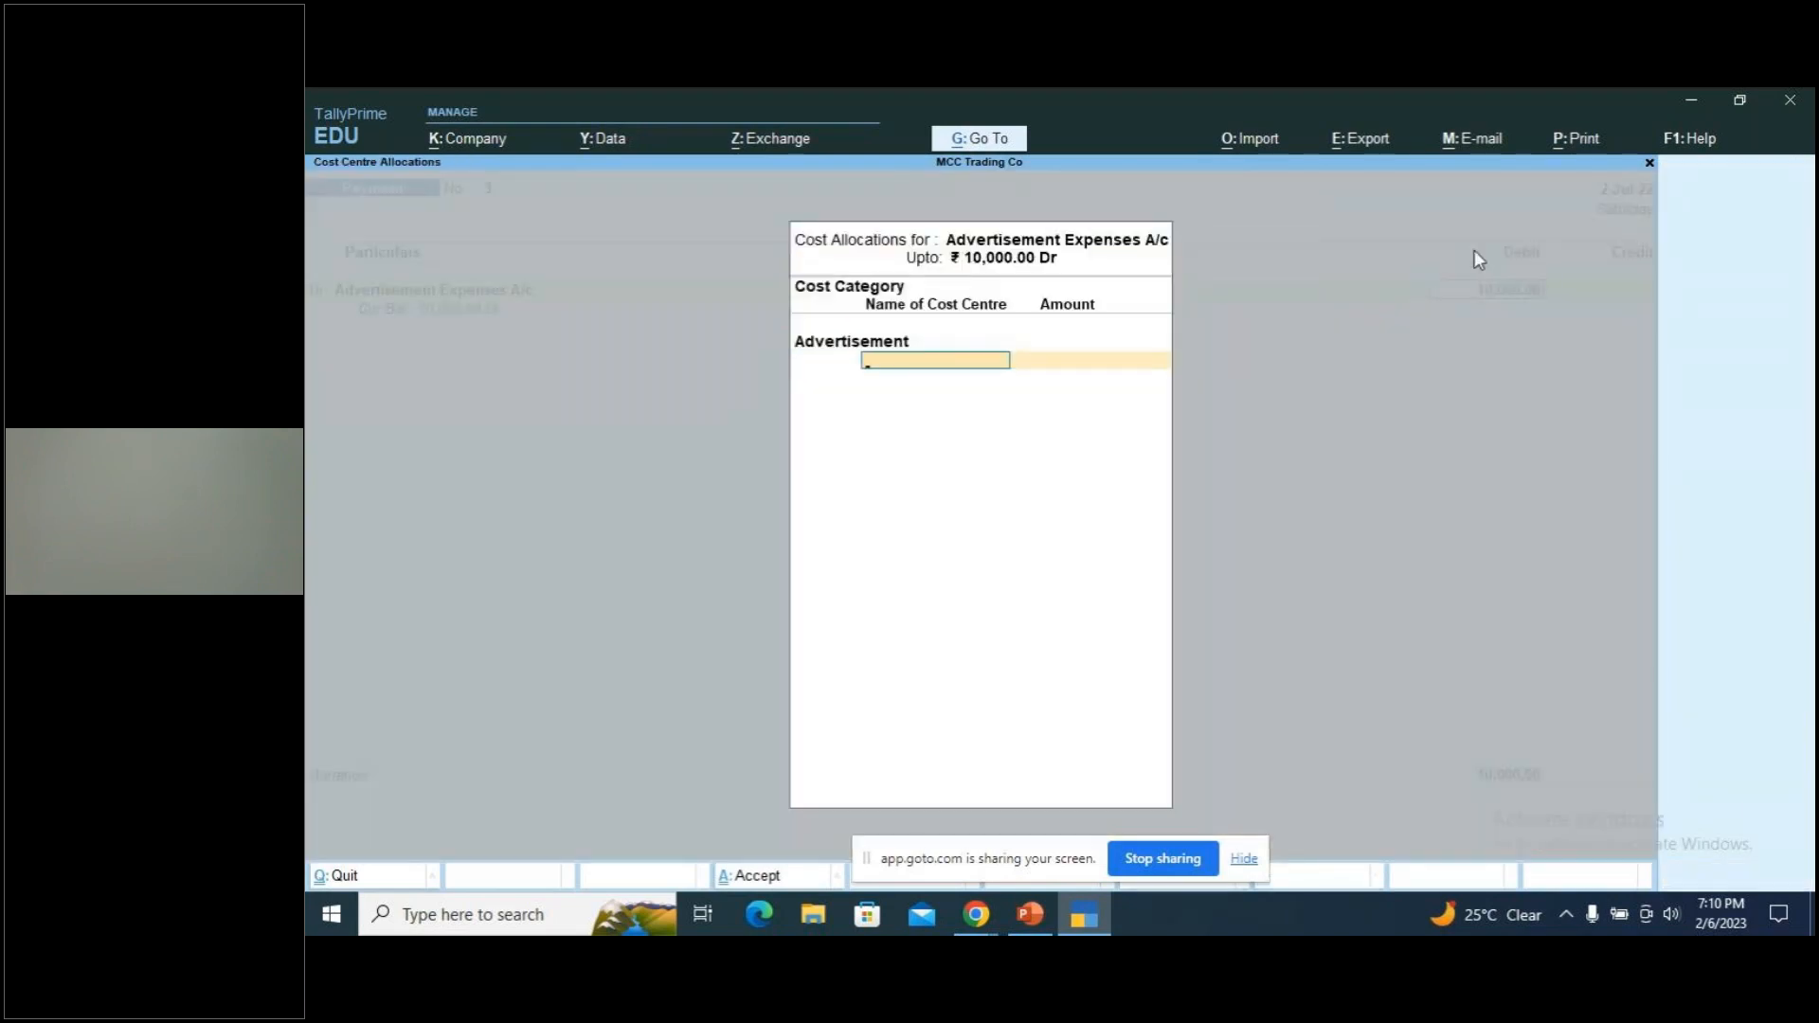
{"action": "key", "text": "Down"}
{"action": "key", "text": "Return"}
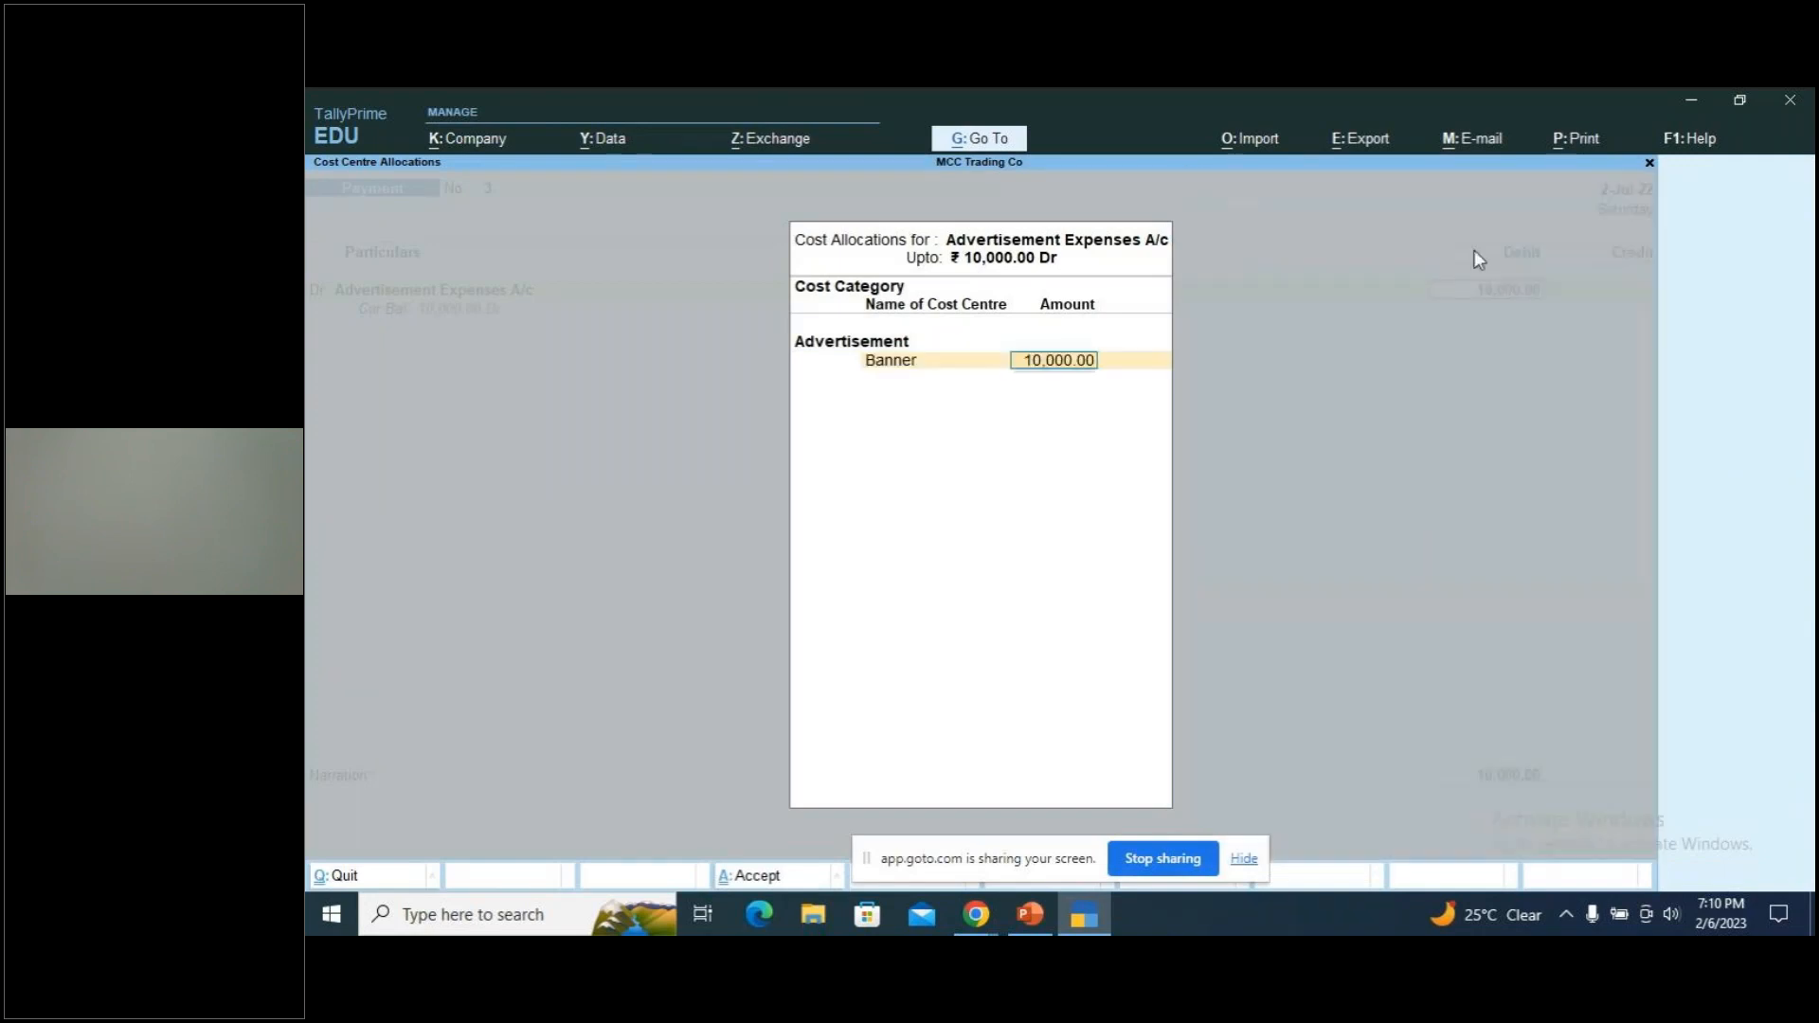
{"action": "type", "text": "5,00"}
{"action": "type", "text": "0"}
{"action": "key", "text": "Return"}
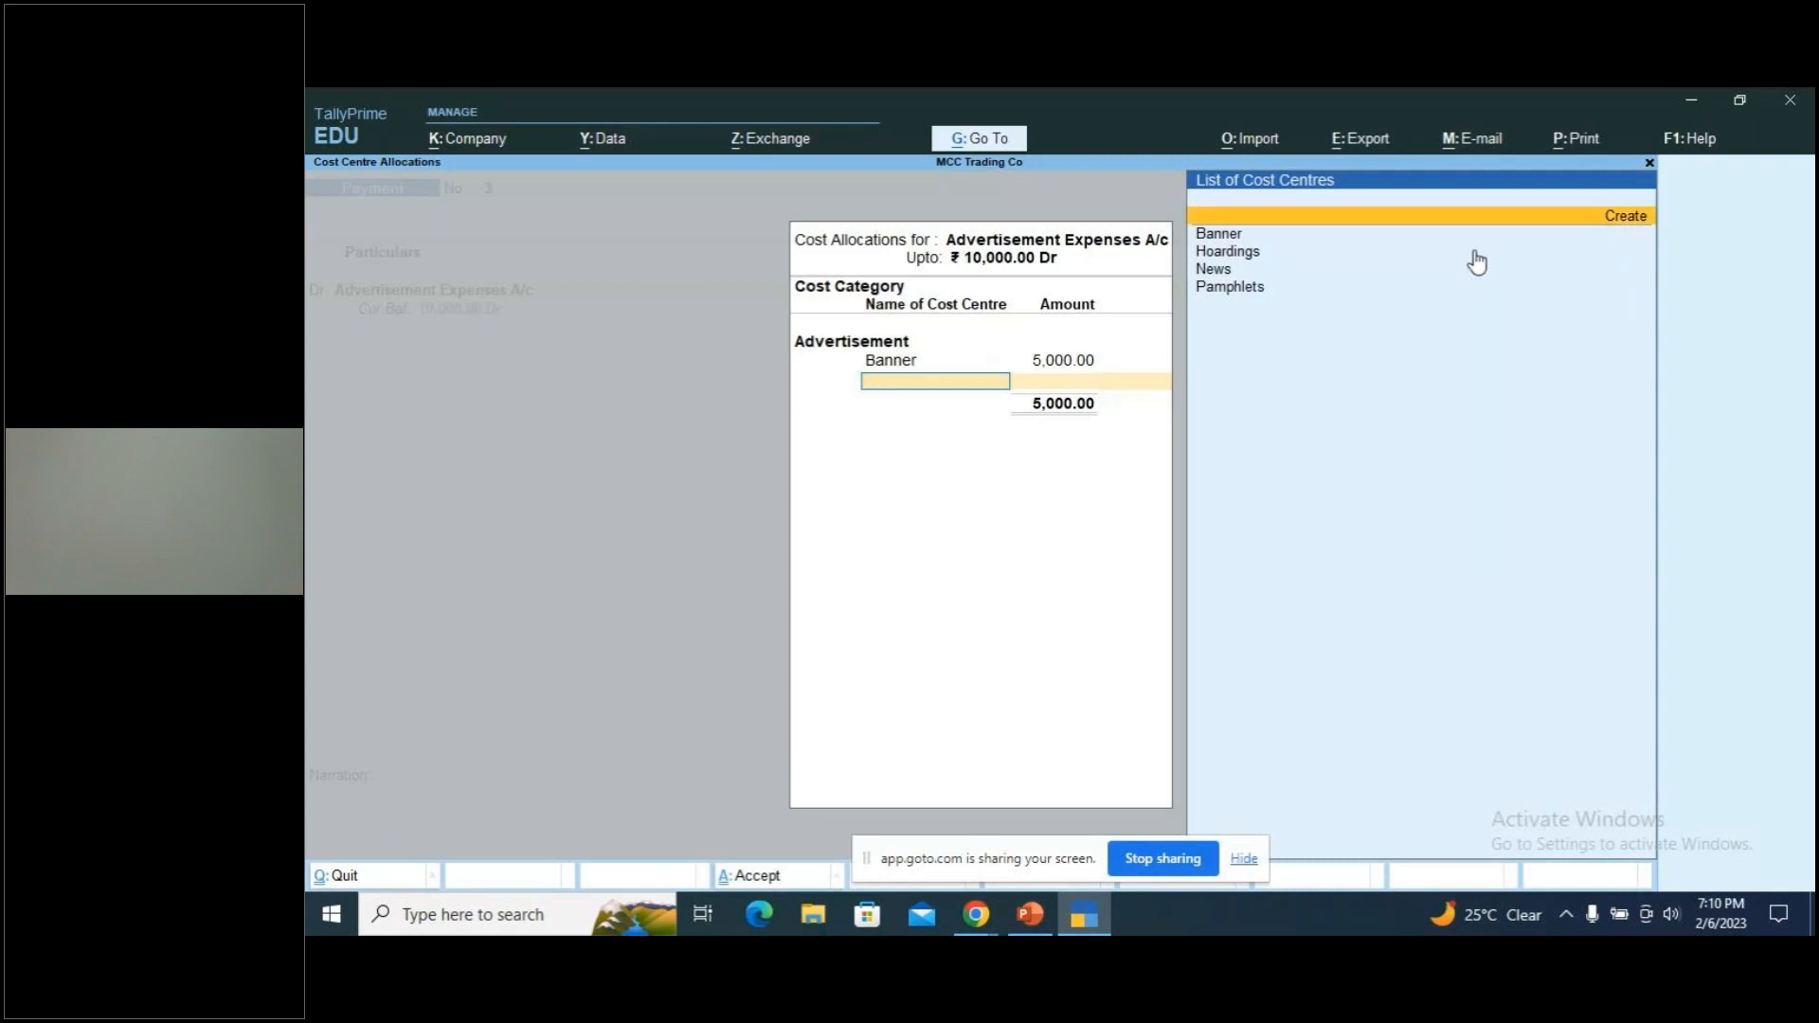
Allocate 2,000 to the Hoardings cost centre and 2,000 to the Pamphlets cost centre
{"action": "left_click", "coordinate": [1475, 254]}
{"action": "type", "text": "2000"}
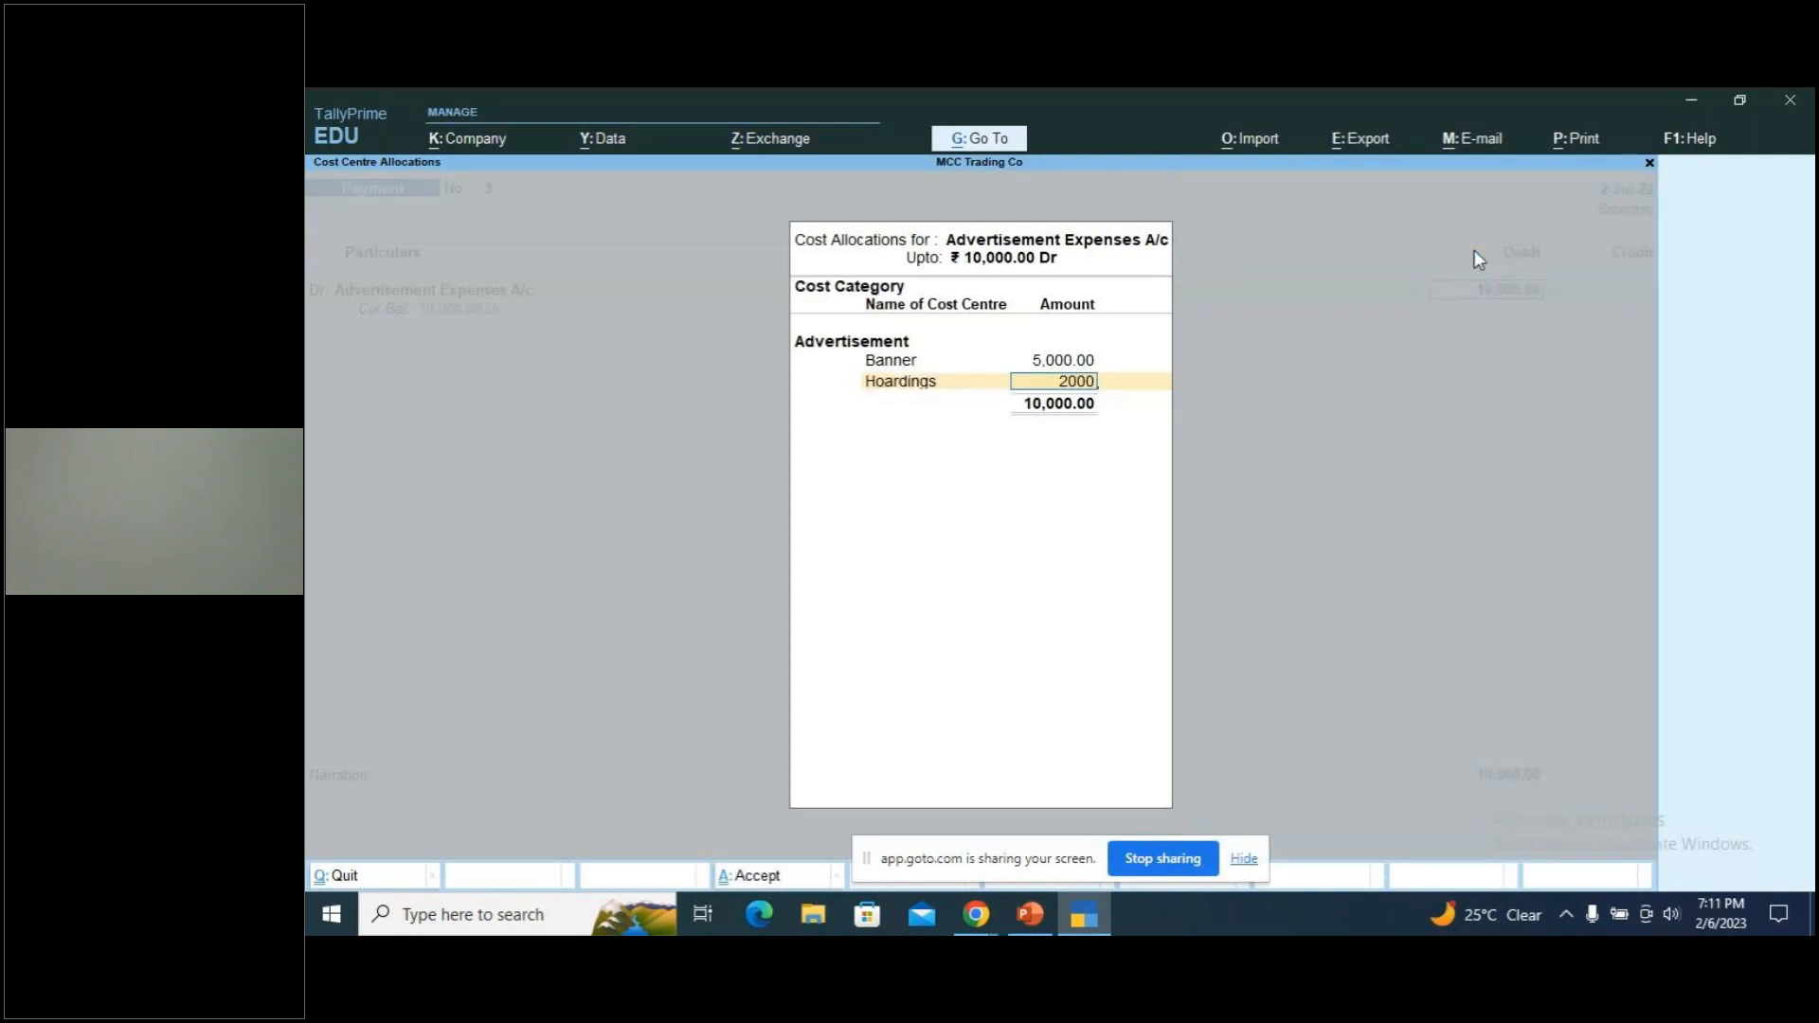
{"action": "key", "text": "Return"}
{"action": "key", "text": "Down"}
{"action": "key", "text": "Down"}
{"action": "key", "text": "Down"}
{"action": "key", "text": "Down"}
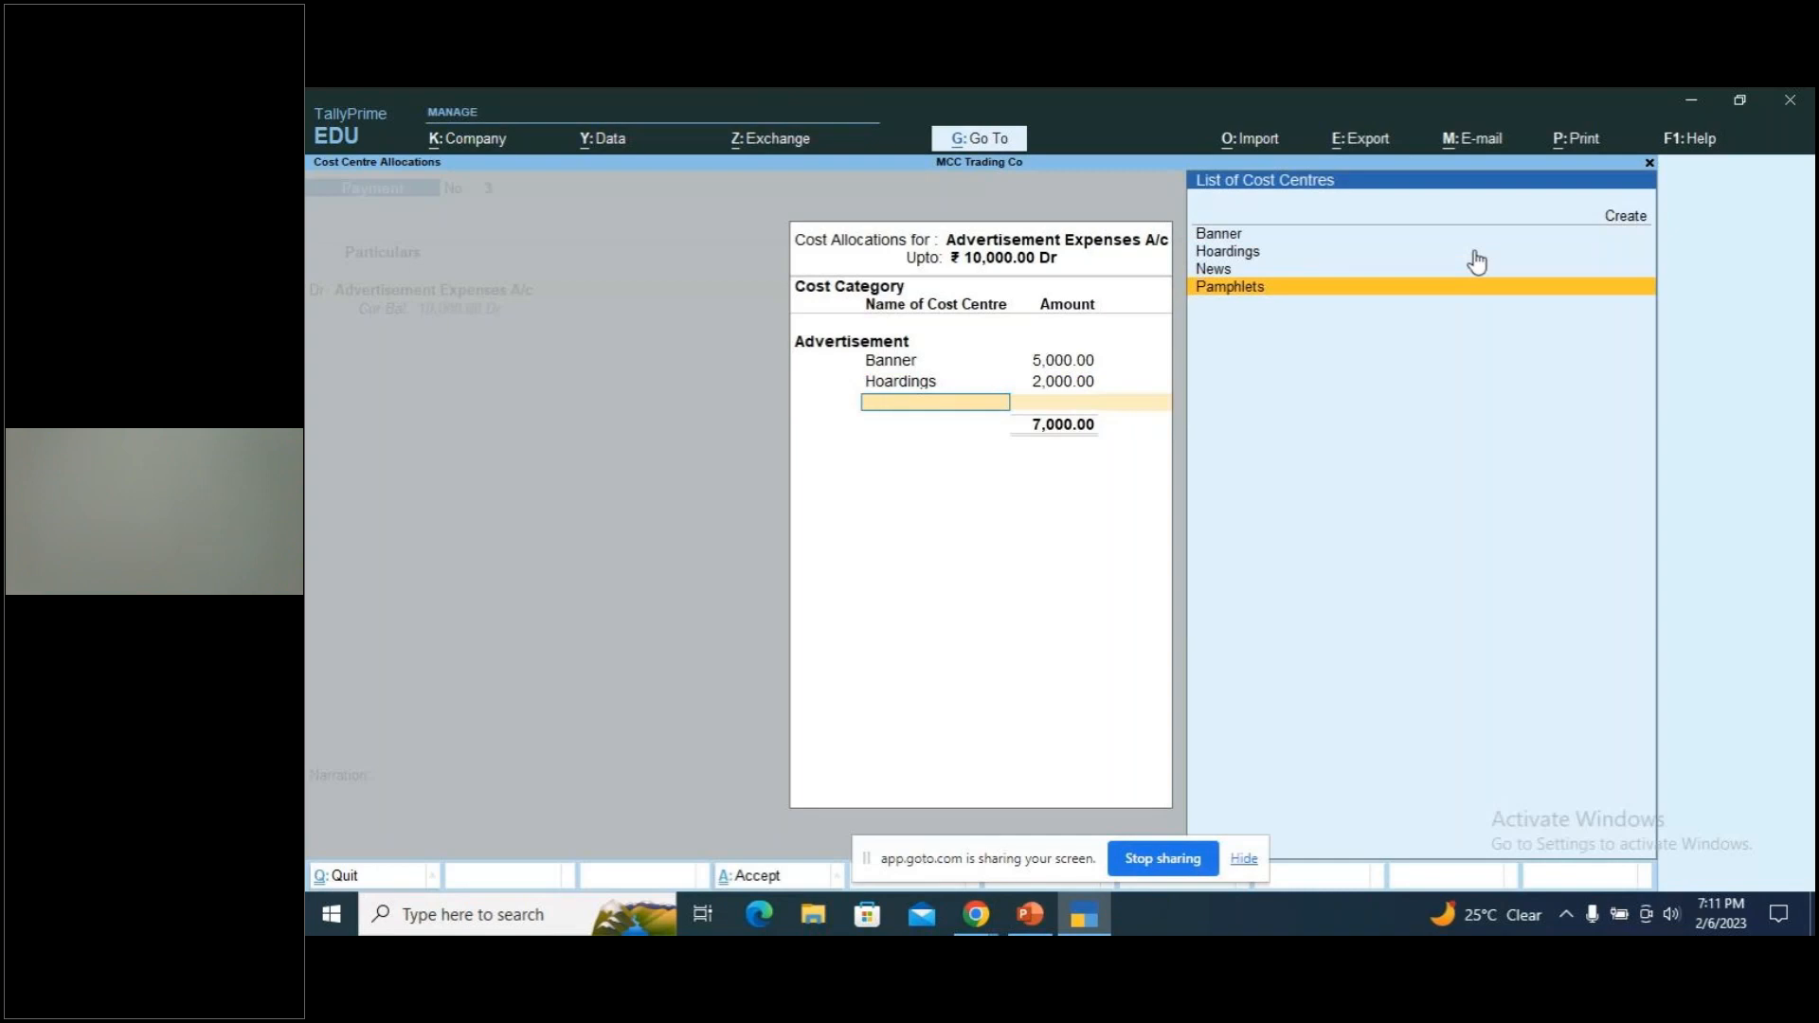
{"action": "key", "text": "Return"}
{"action": "type", "text": "2000"}
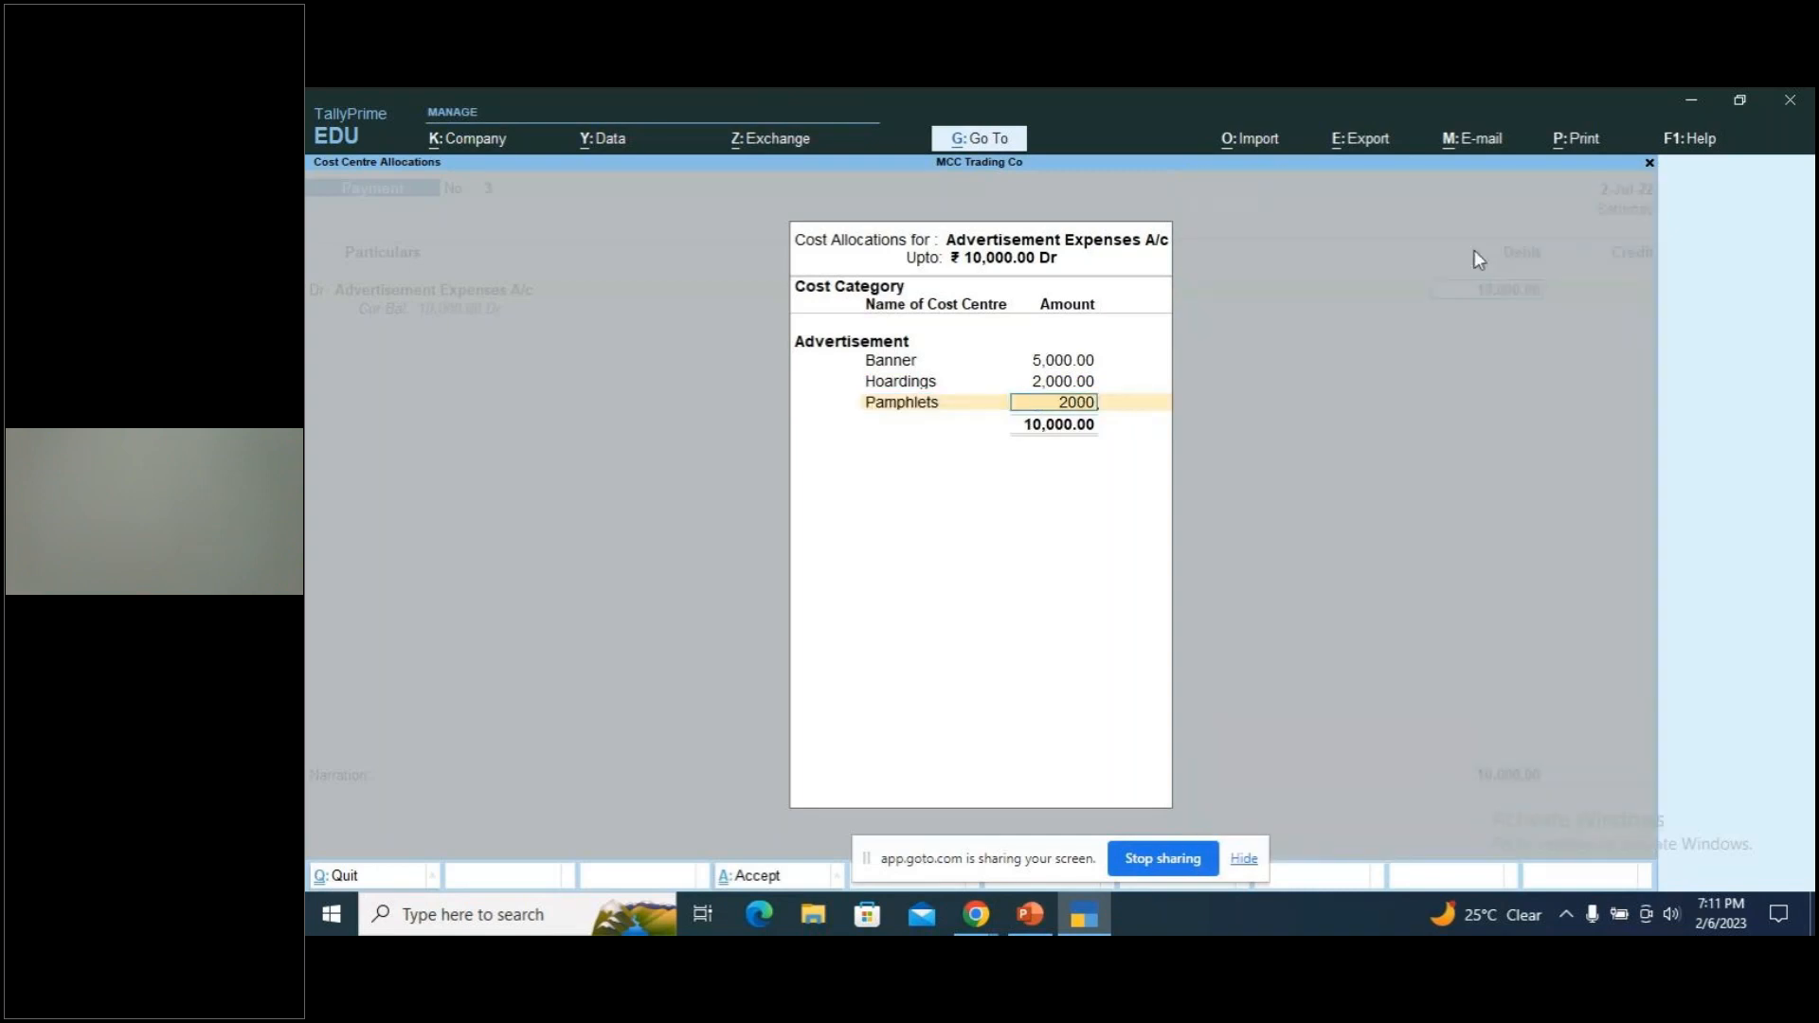
{"action": "key", "text": "Return"}
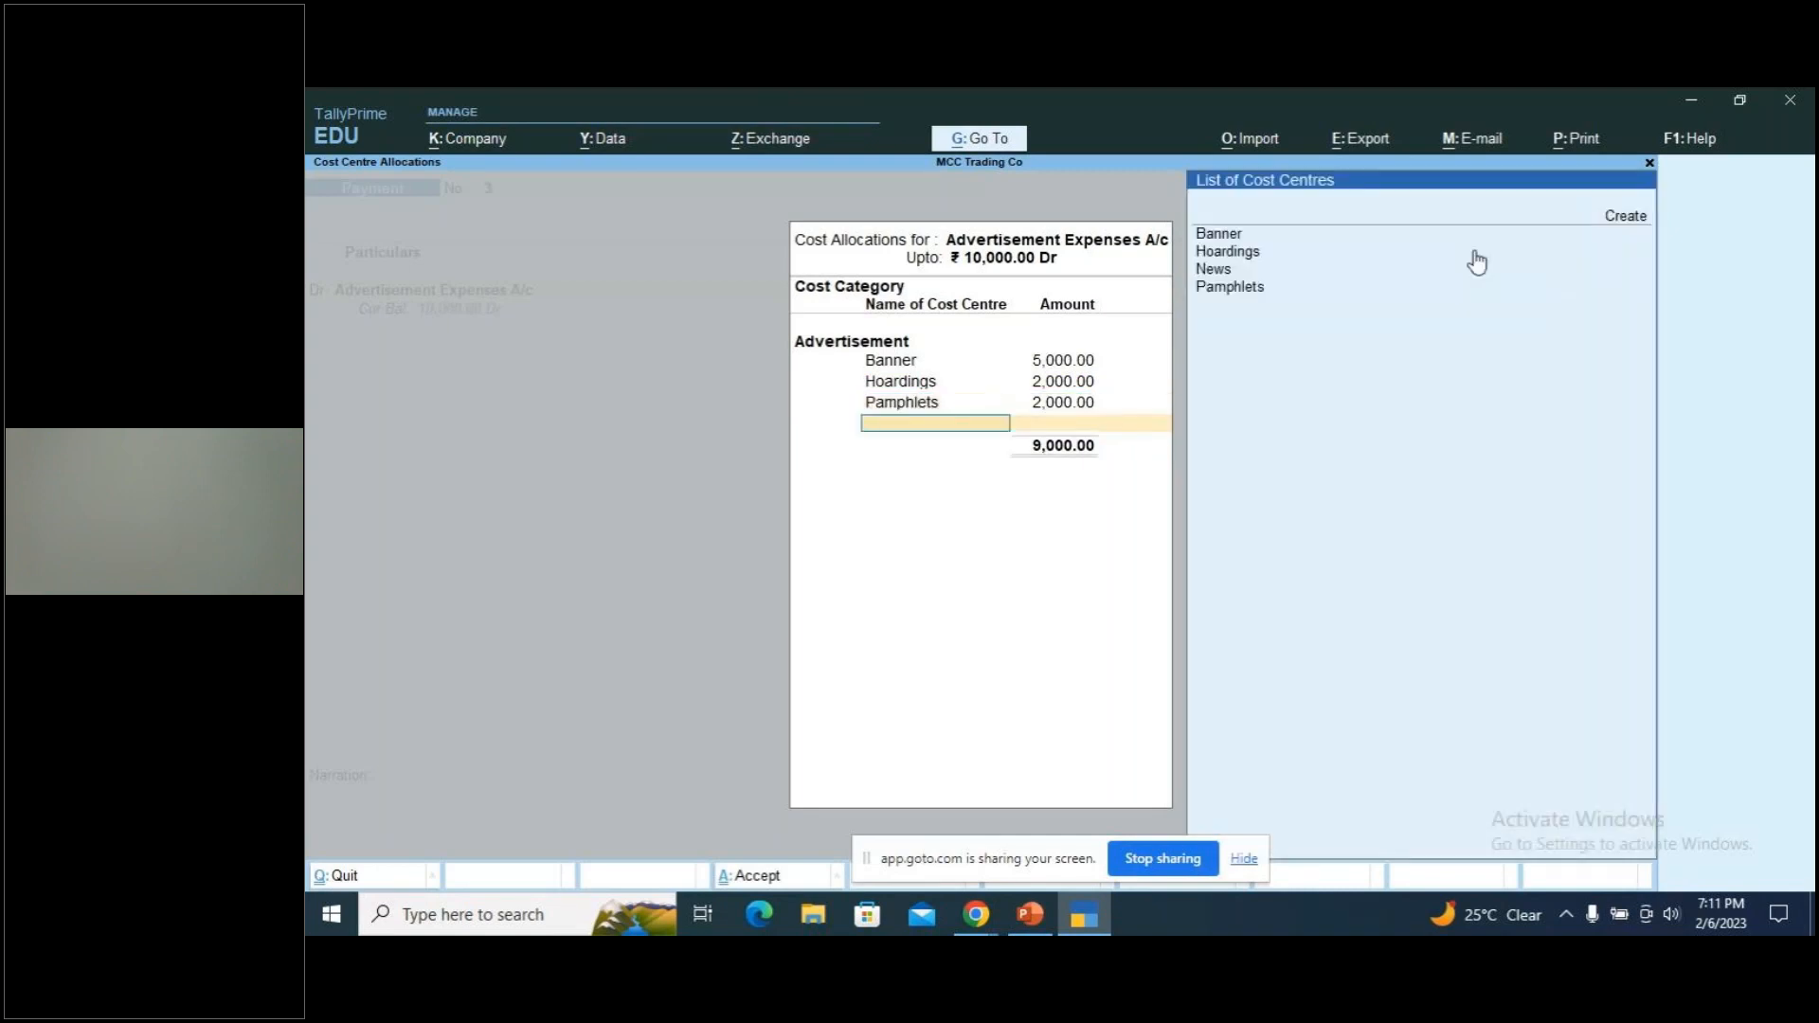
Allocate 1,000 to the News cost centre and close the cost allocations for the advertisement expenses
{"action": "left_click", "coordinate": [1476, 265]}
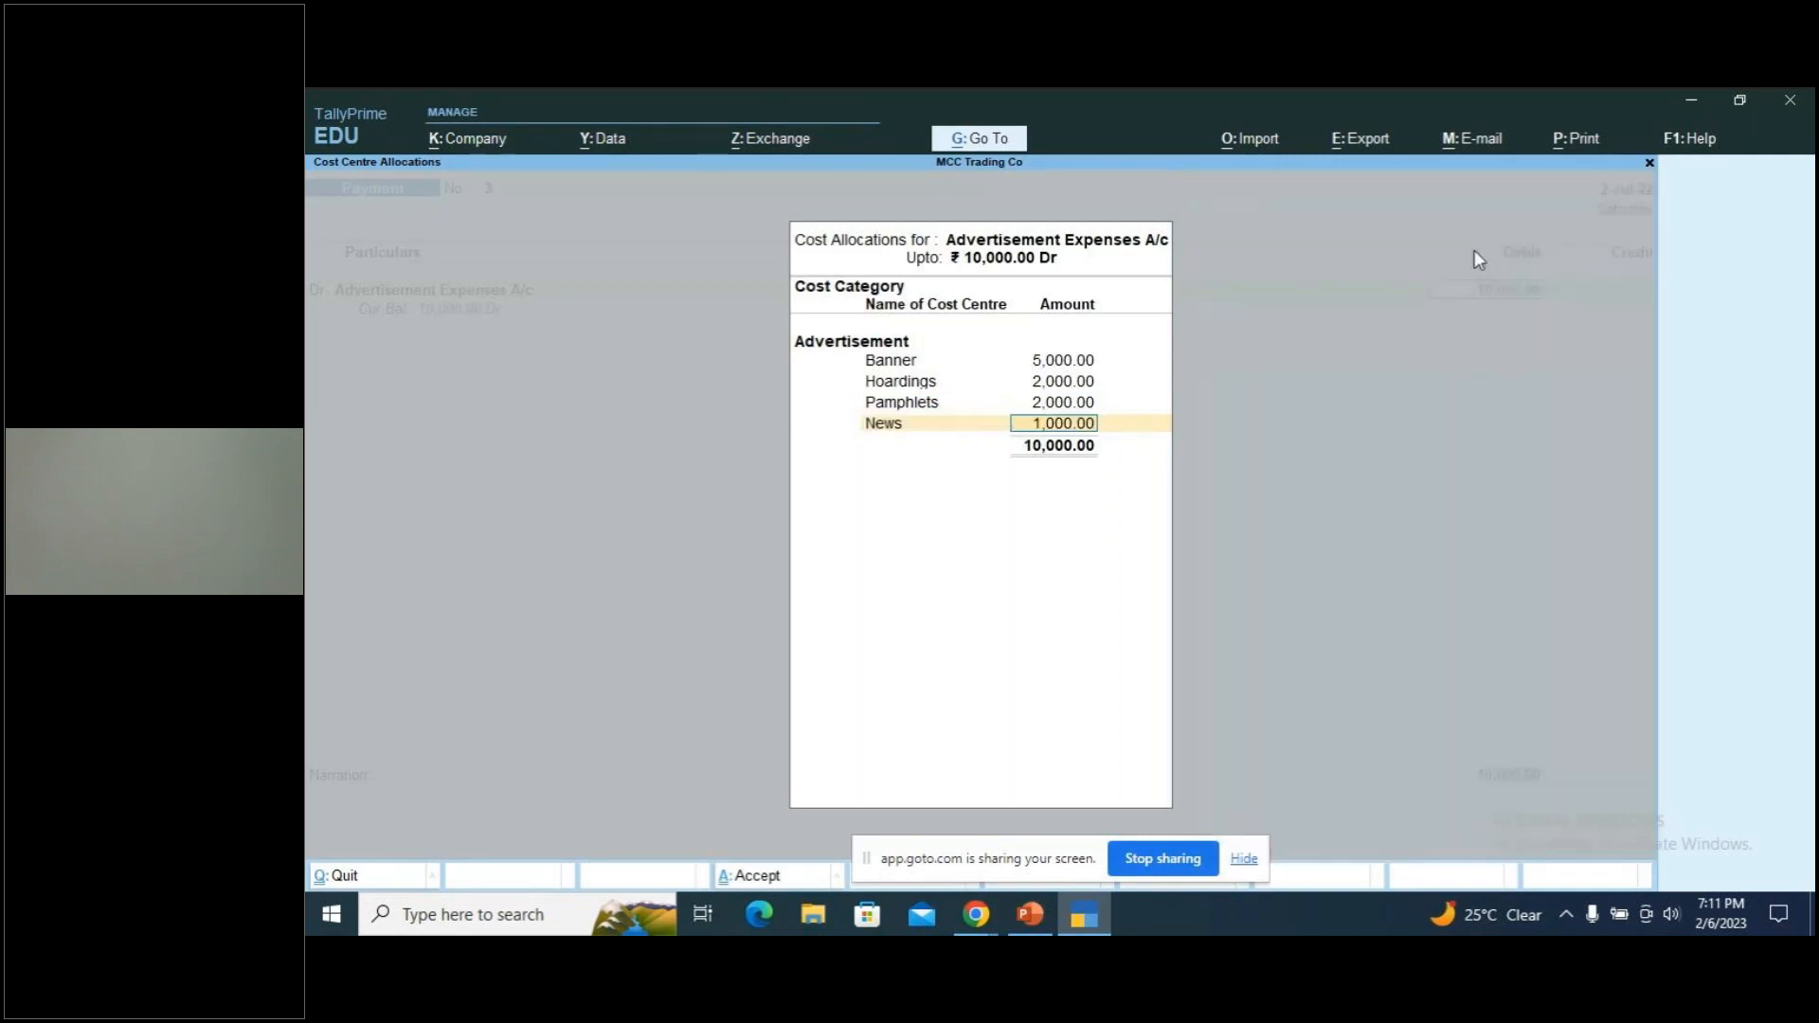
{"action": "key", "text": "Return"}
{"action": "key", "text": "Return"}
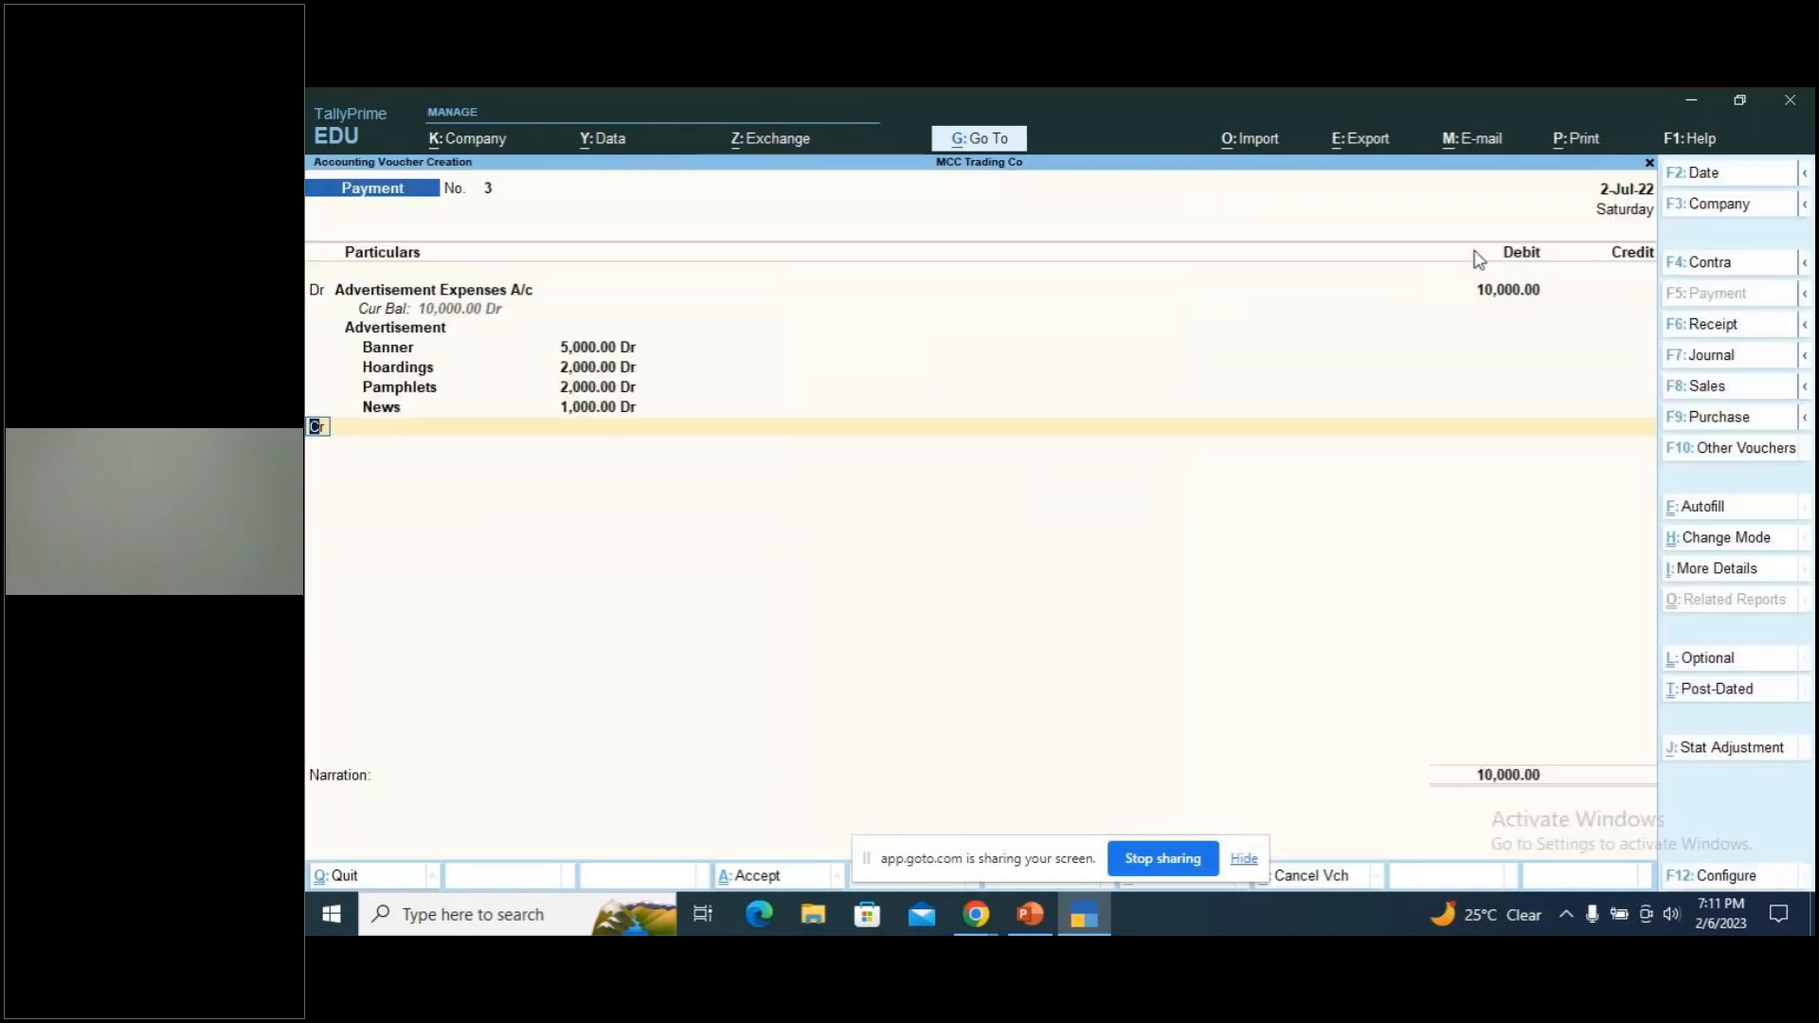
Credit Cash with 10,000 in the advertisement expenses voucher
{"action": "key", "text": "Return"}
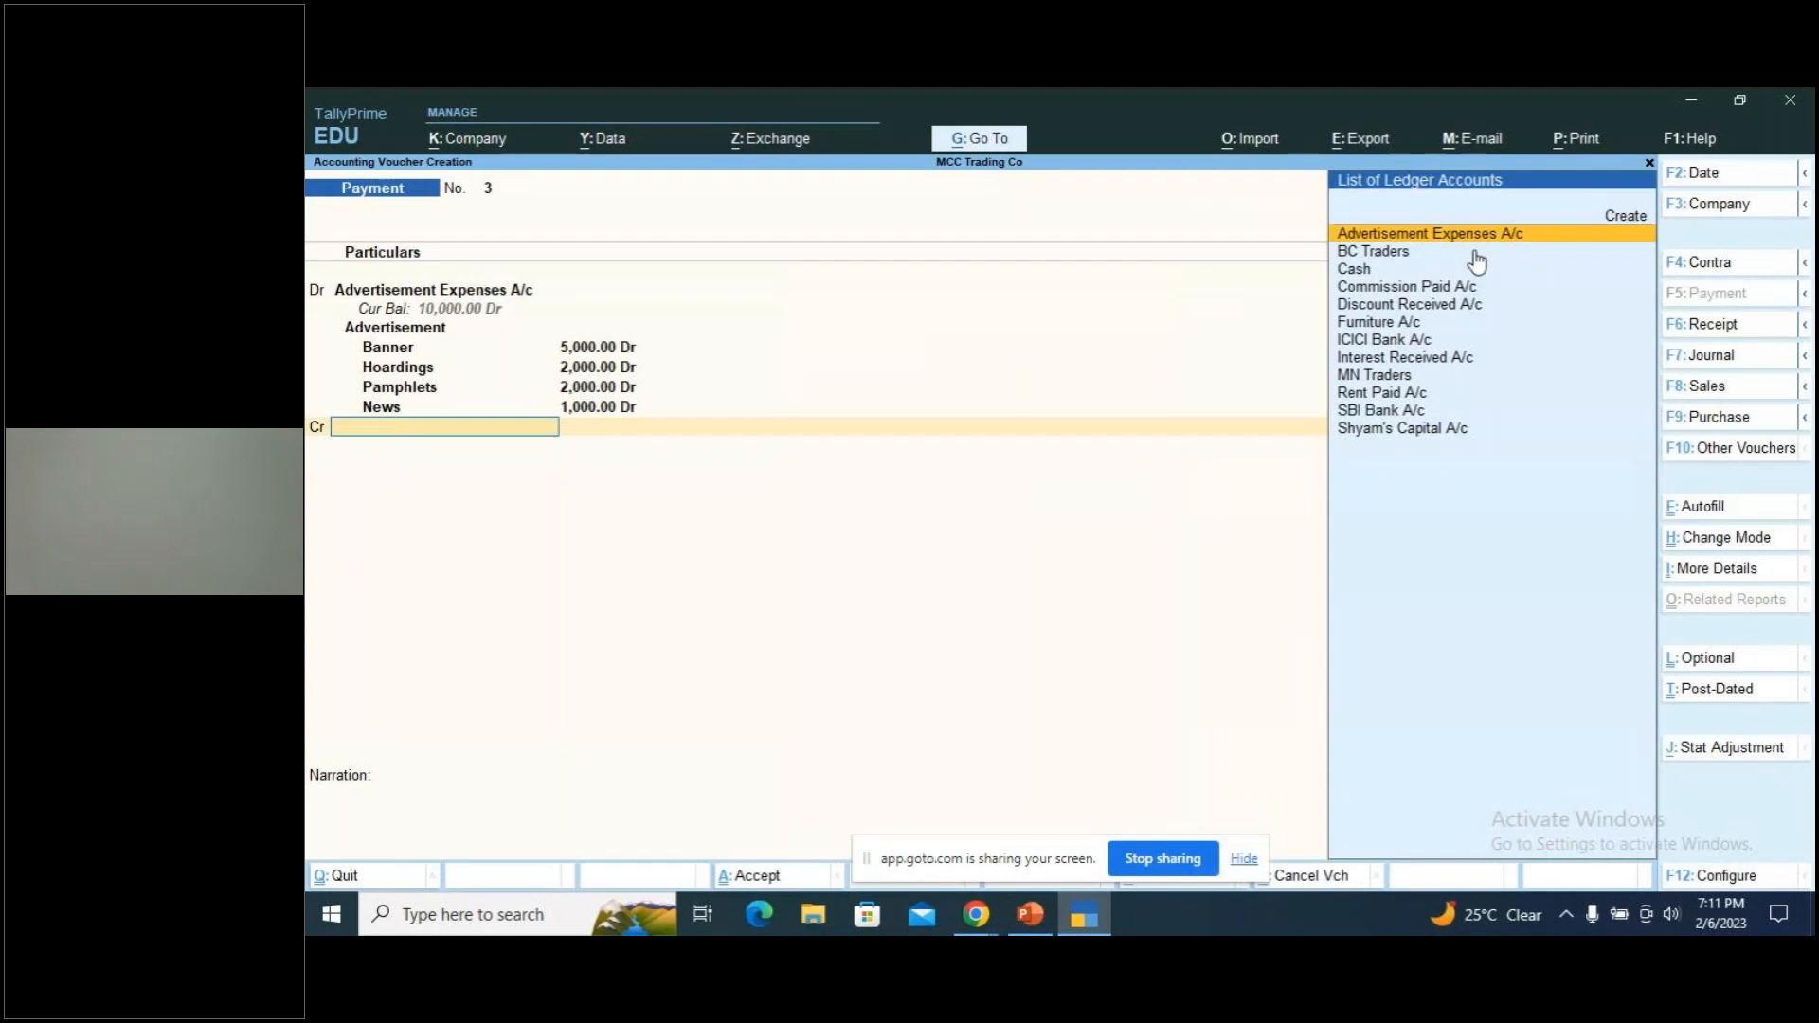
{"action": "key", "text": "Down"}
{"action": "key", "text": "Down"}
{"action": "key", "text": "Return"}
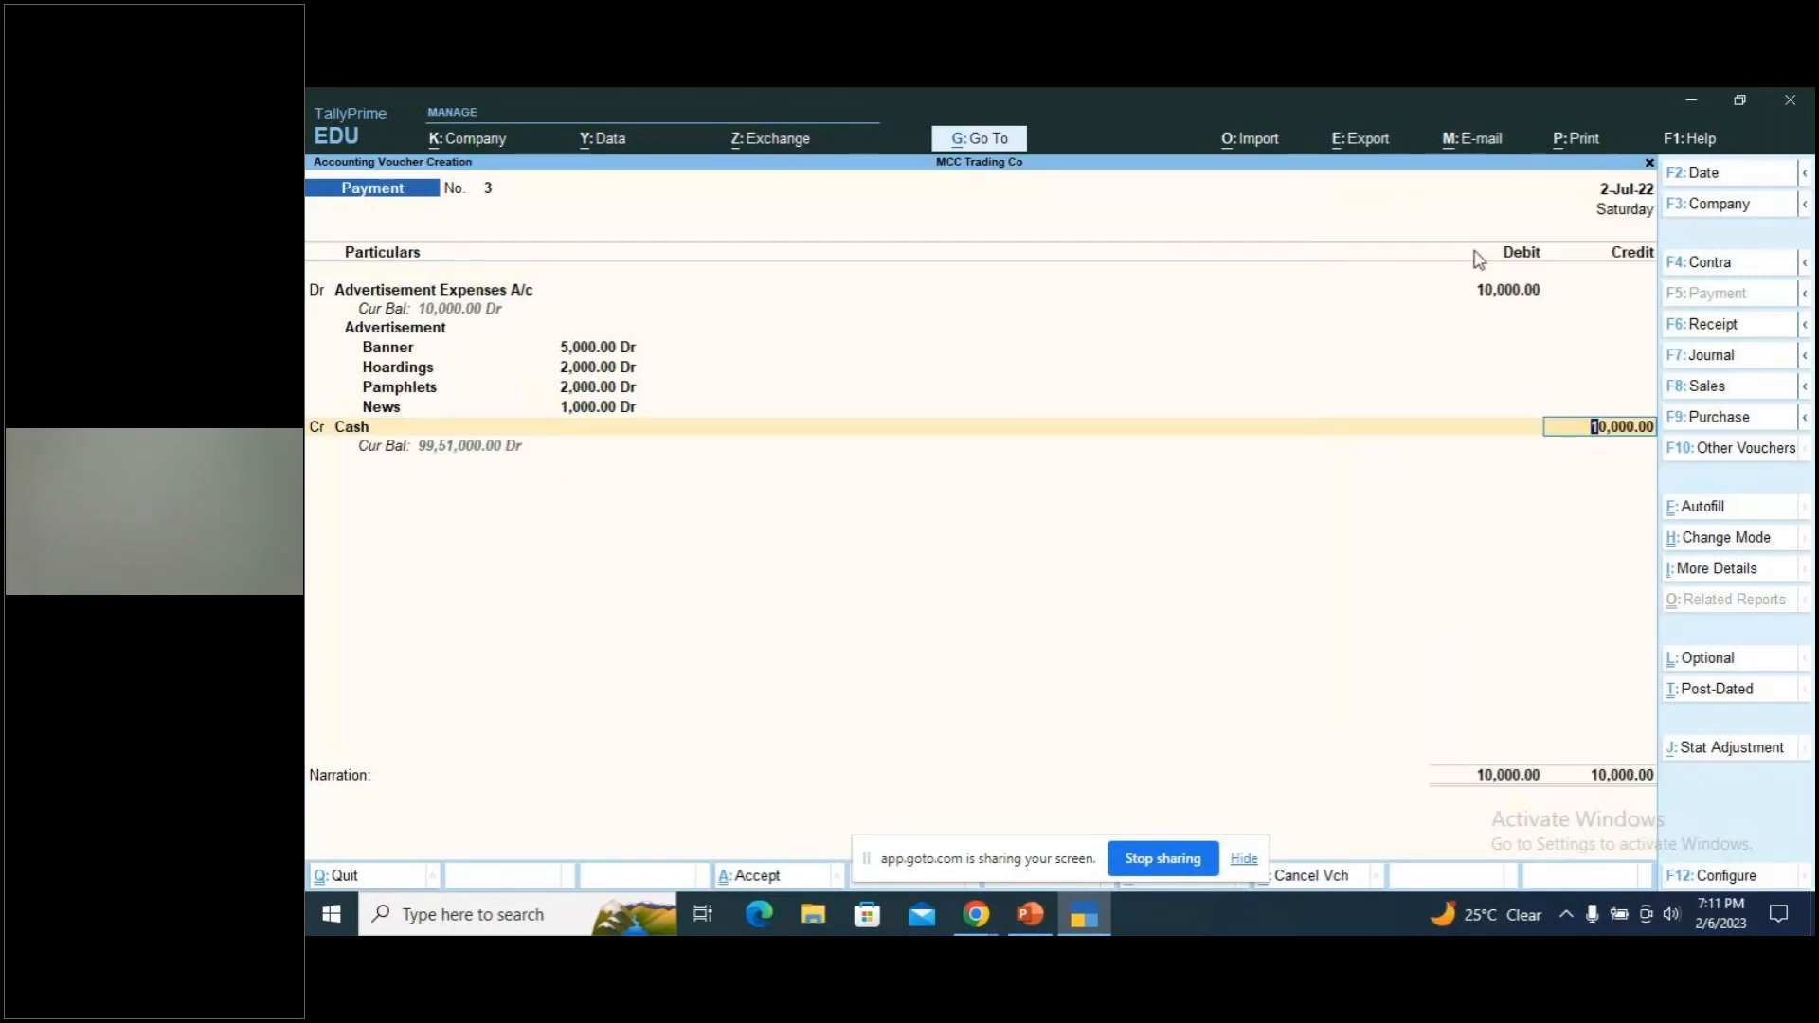
{"action": "key", "text": "Return"}
Enter the narration "being cash paid towards advertisement expenses" and accept the payment voucher
{"action": "type", "text": "be"}
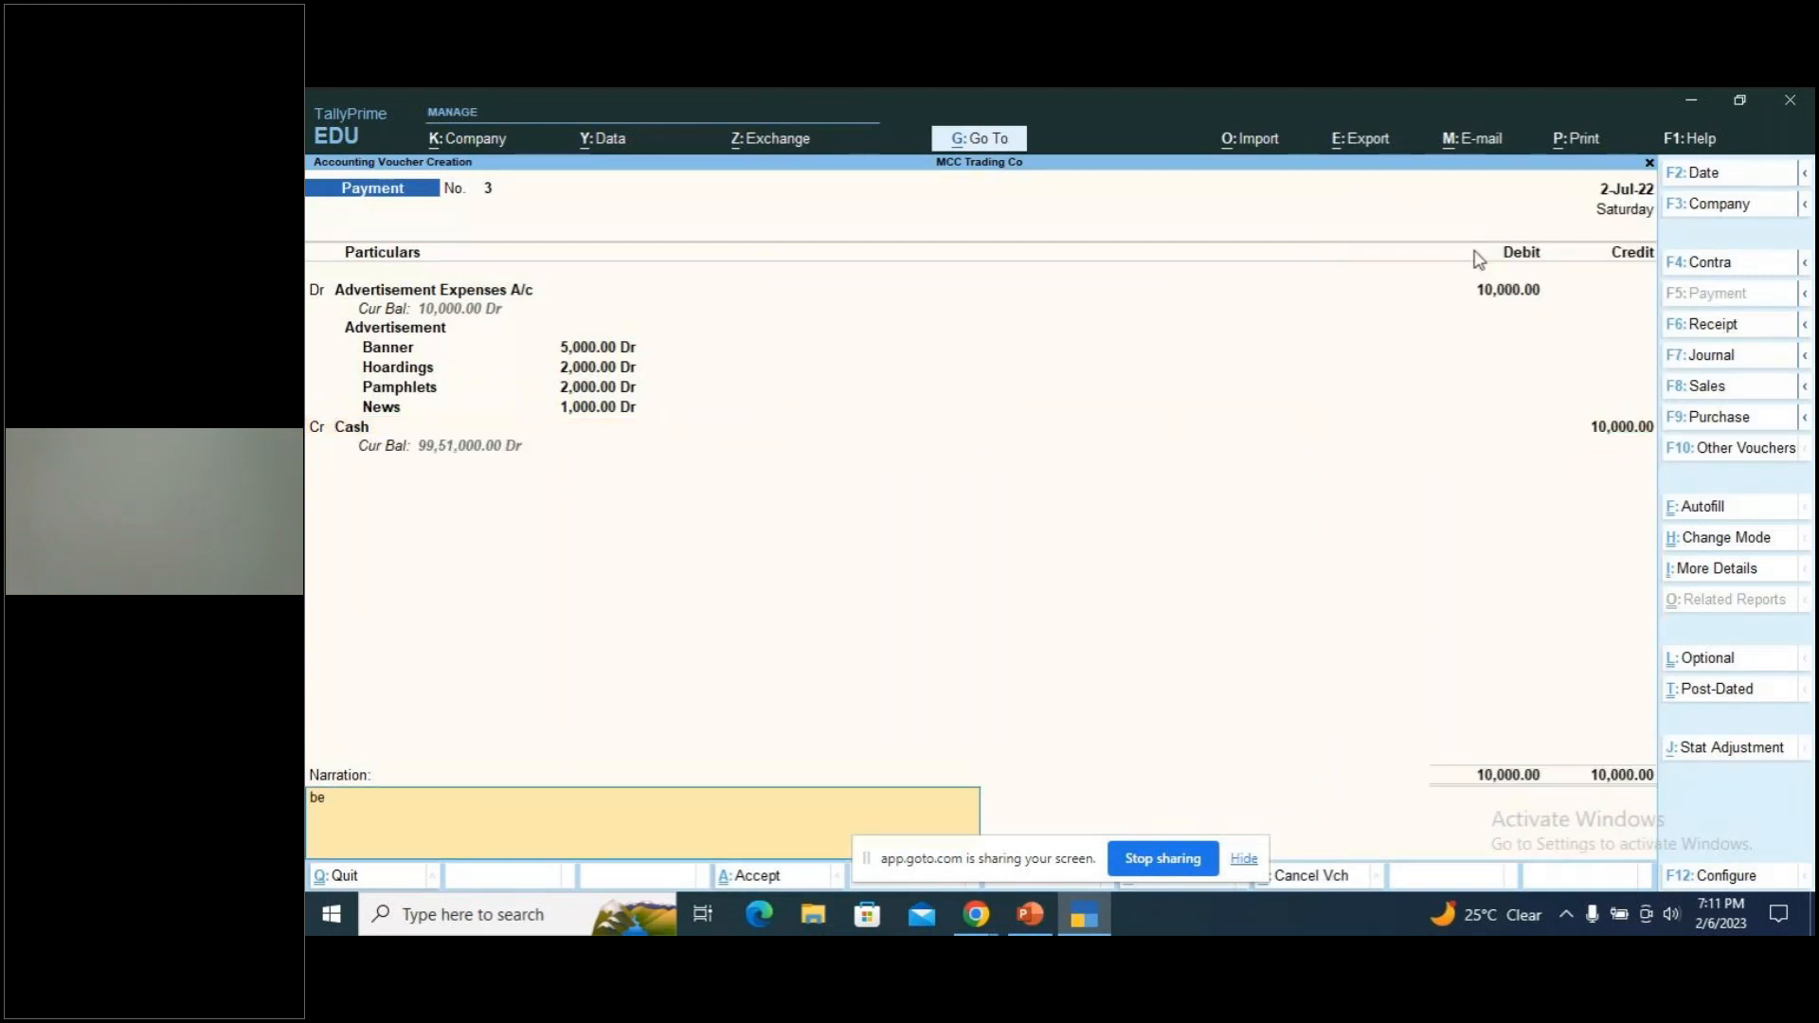
{"action": "type", "text": "ing cash paid towards advertisement"}
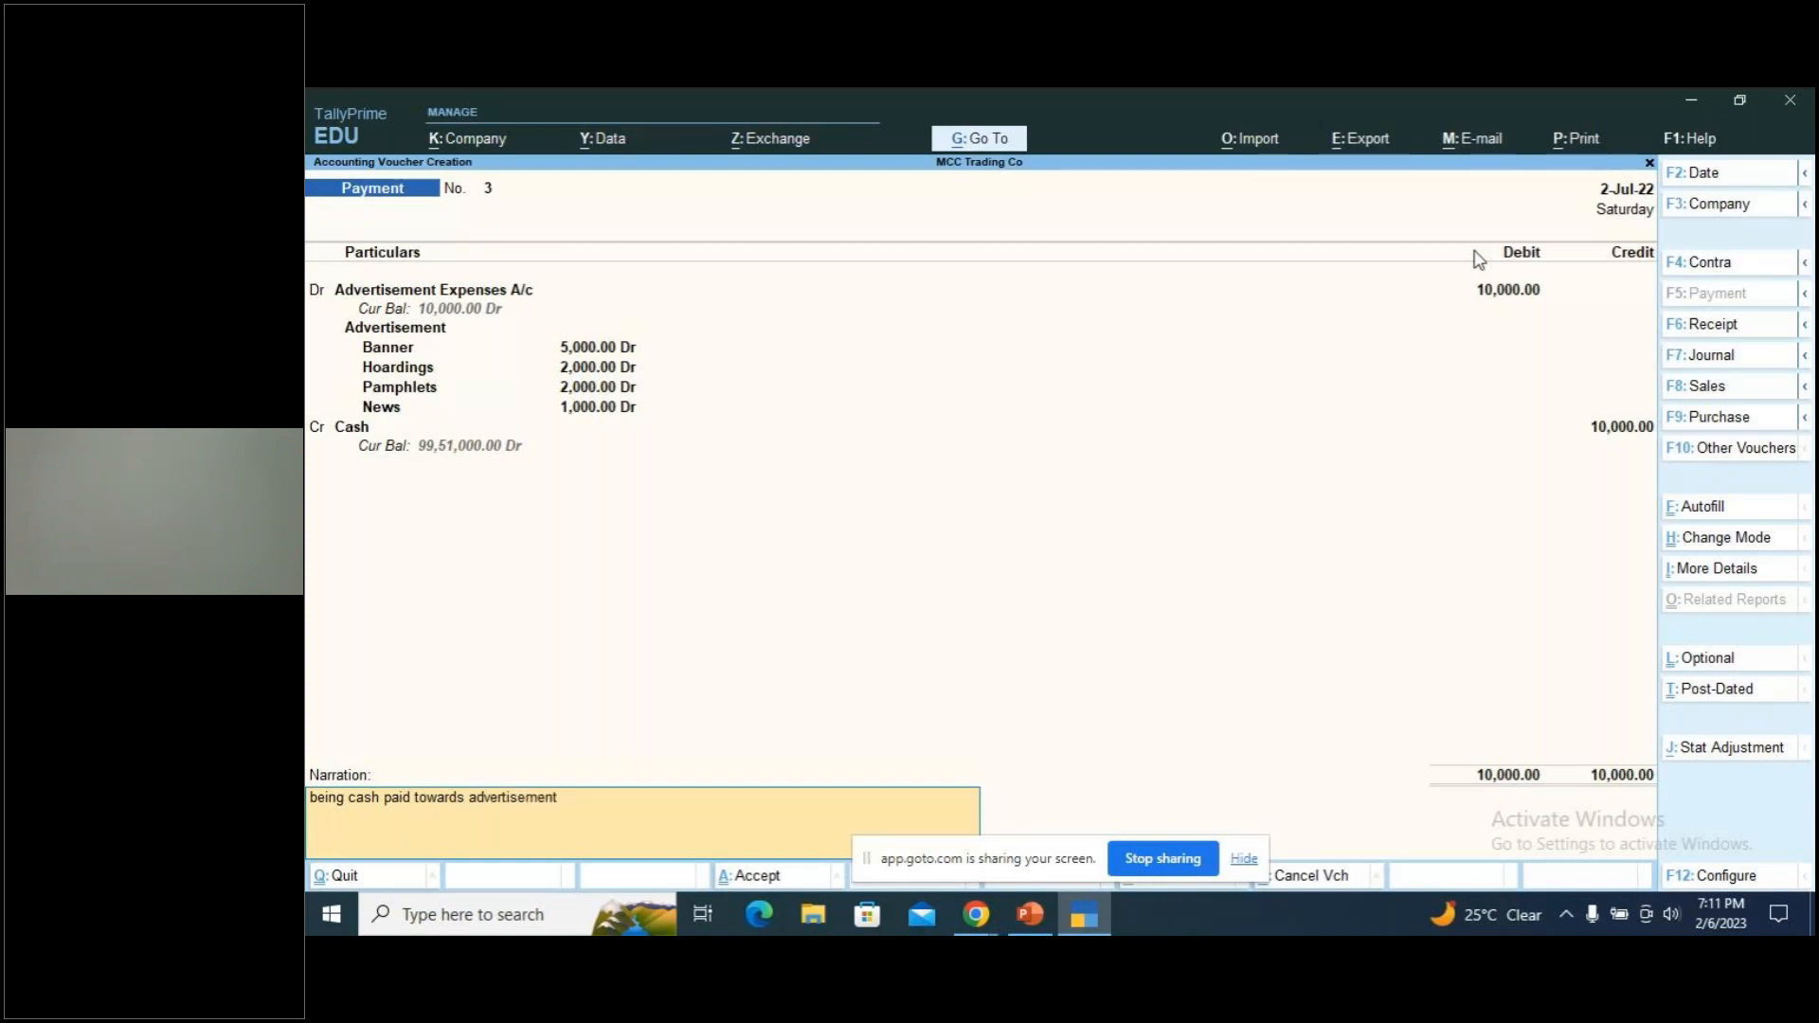
{"action": "type", "text": " expenses"}
{"action": "key", "text": "Return"}
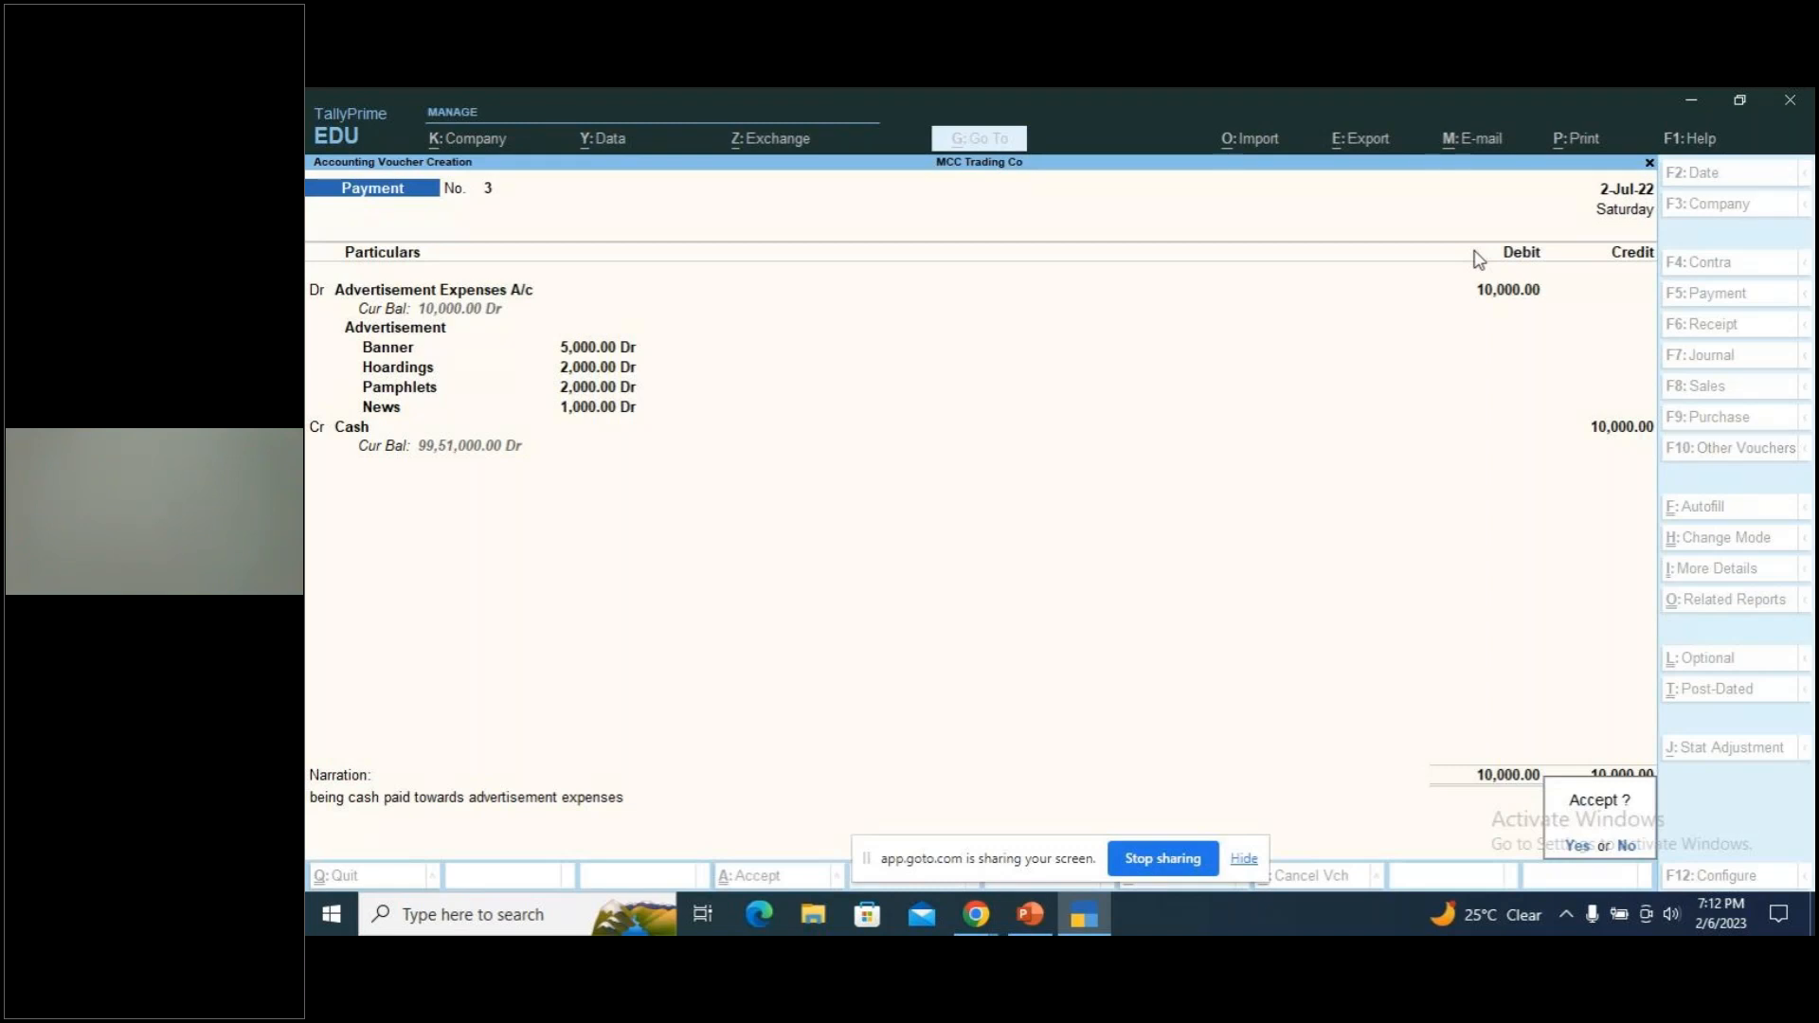
{"action": "key", "text": "Return"}
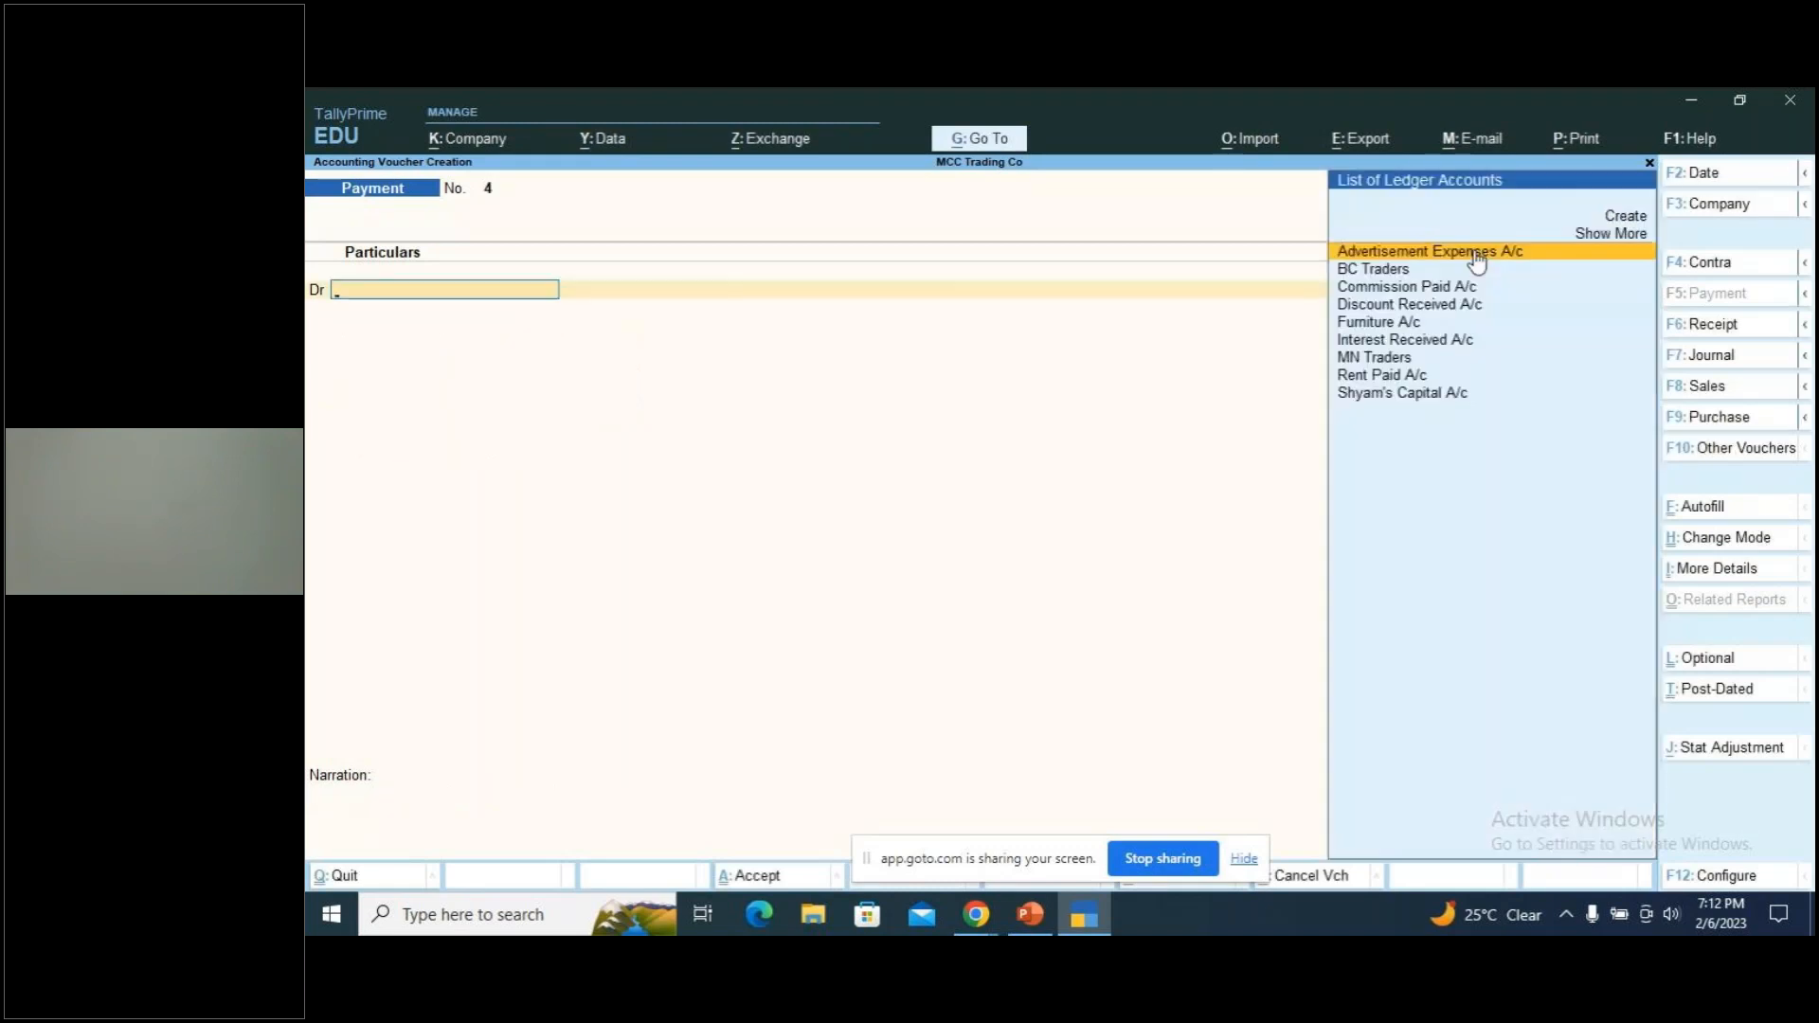
Read the payment exercises on slide 37 in PowerPoint, then return to TallyPrime and leave voucher entry for the Gateway of Tally
{"action": "key", "text": "alt+Tab"}
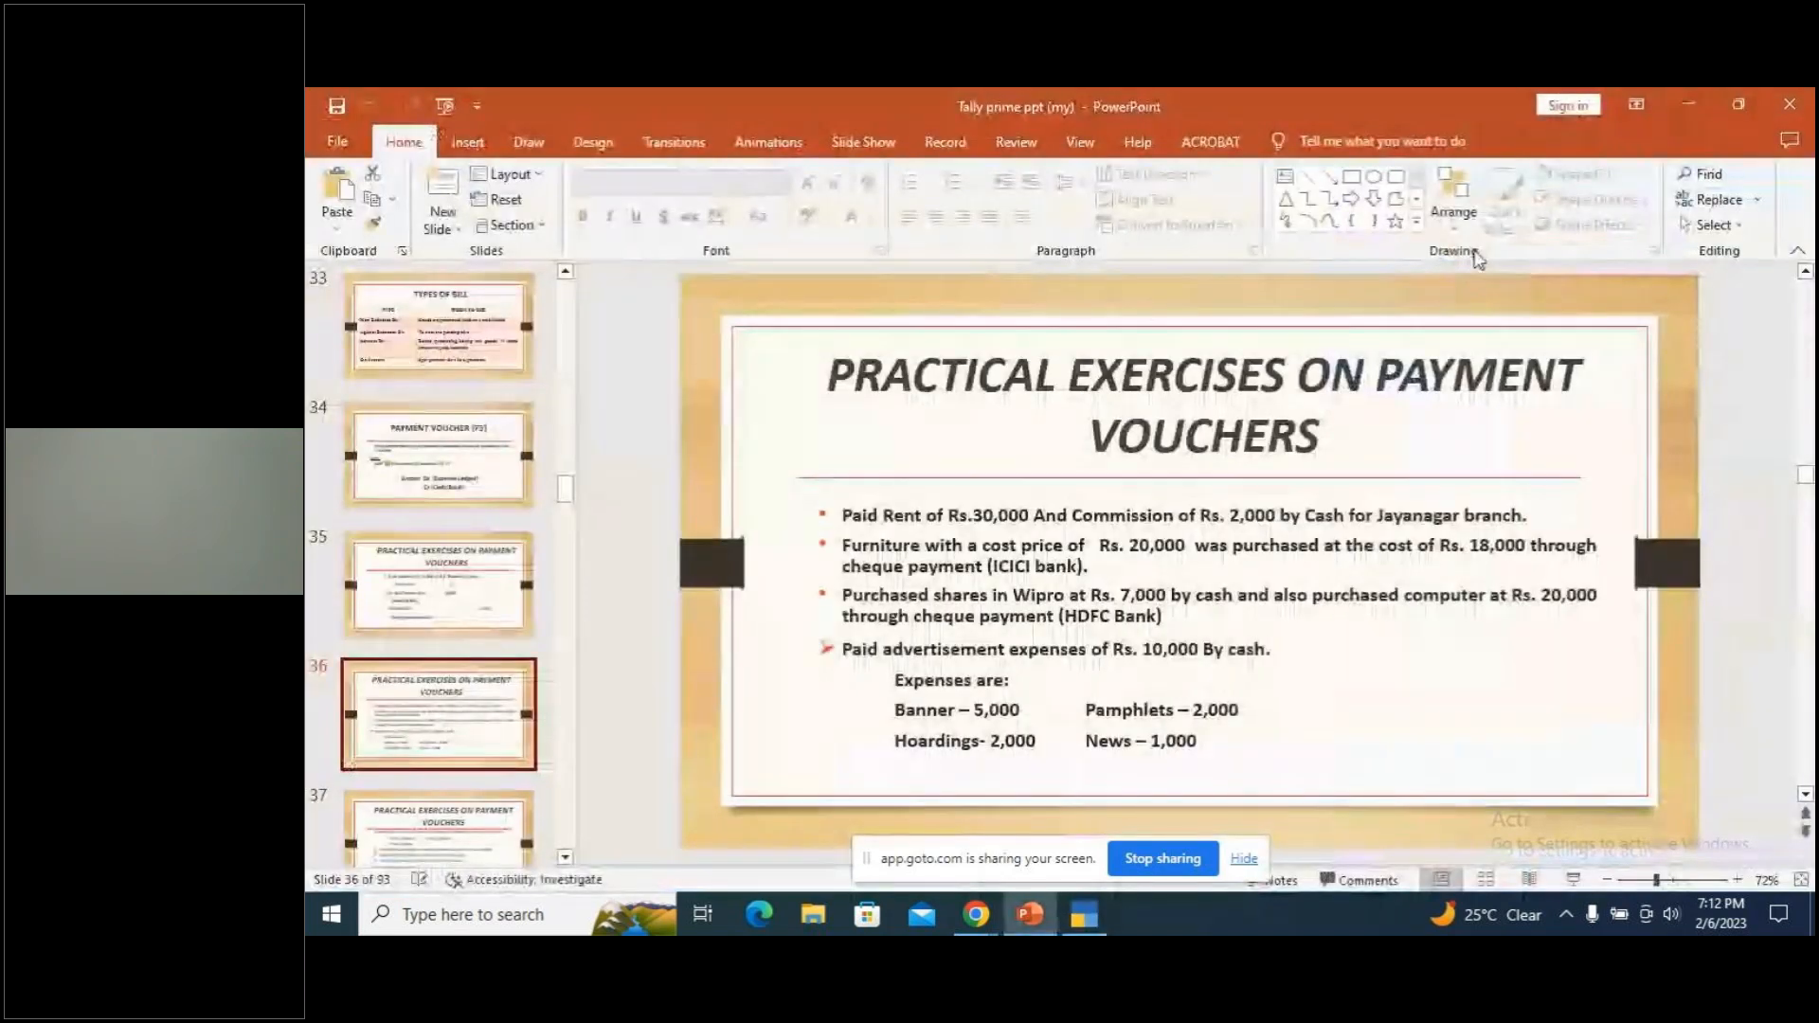
{"action": "key", "text": "Down"}
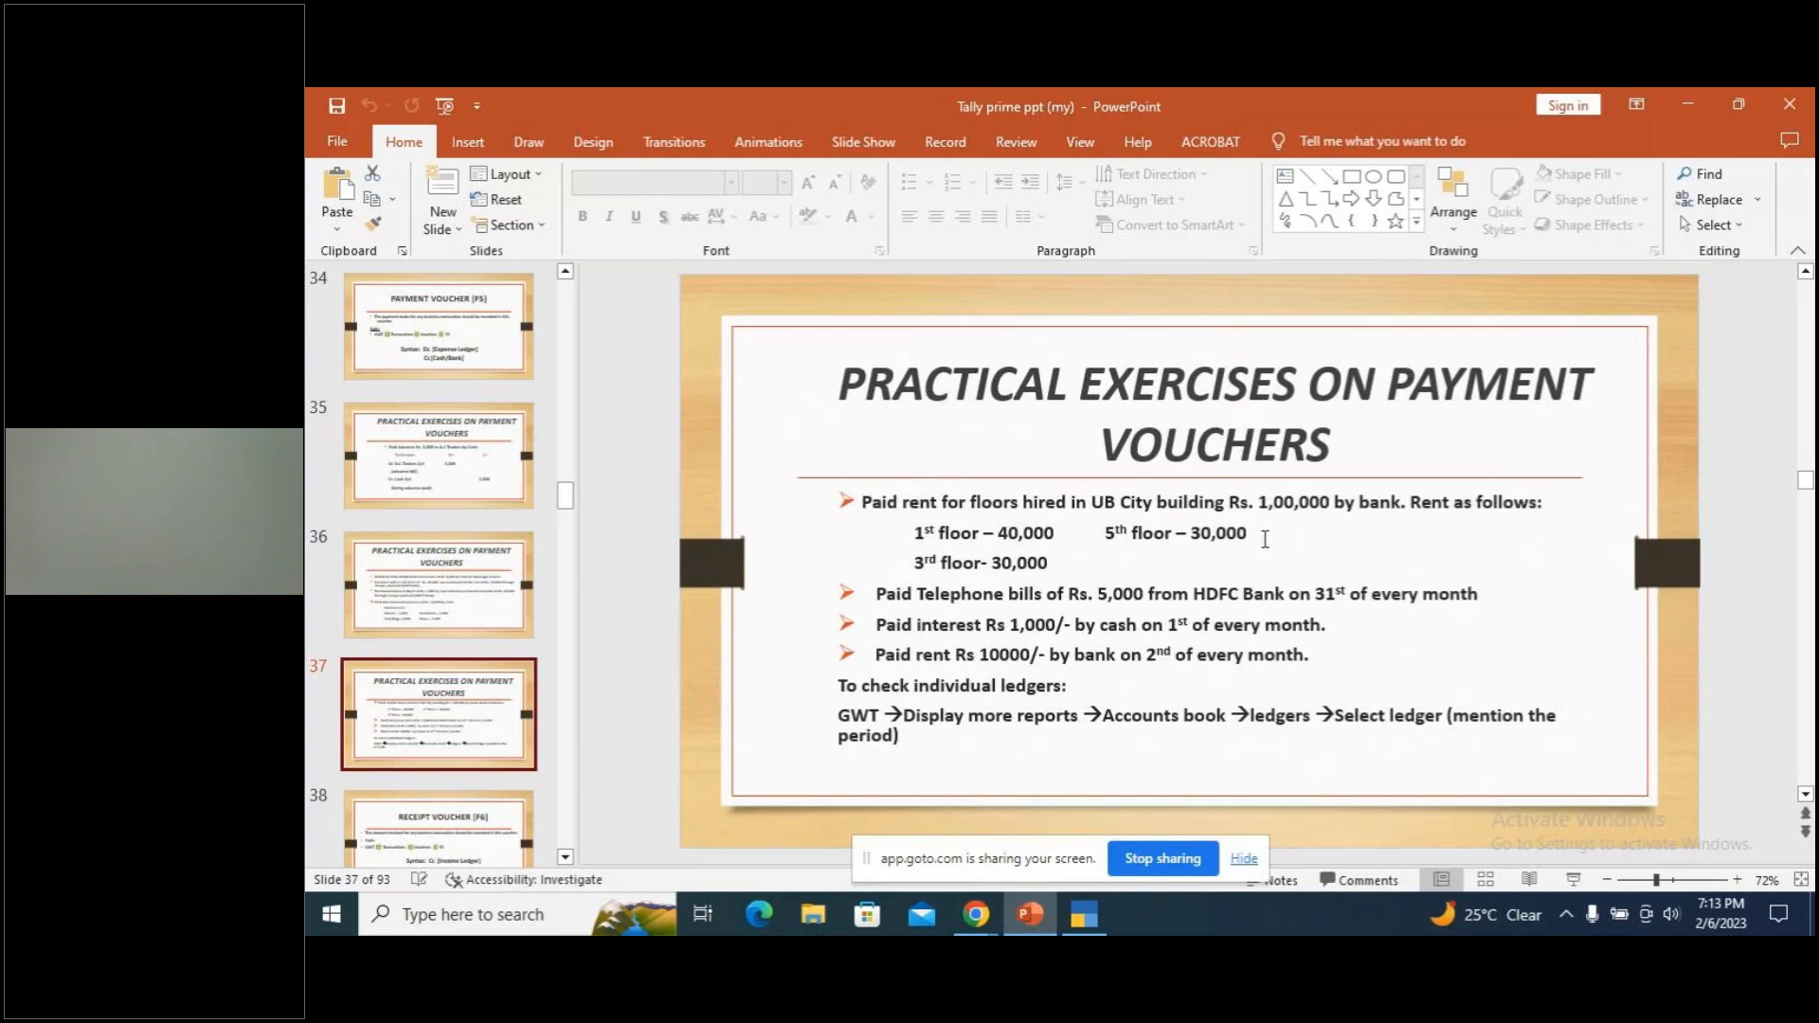
{"action": "key", "text": "alt+Tab"}
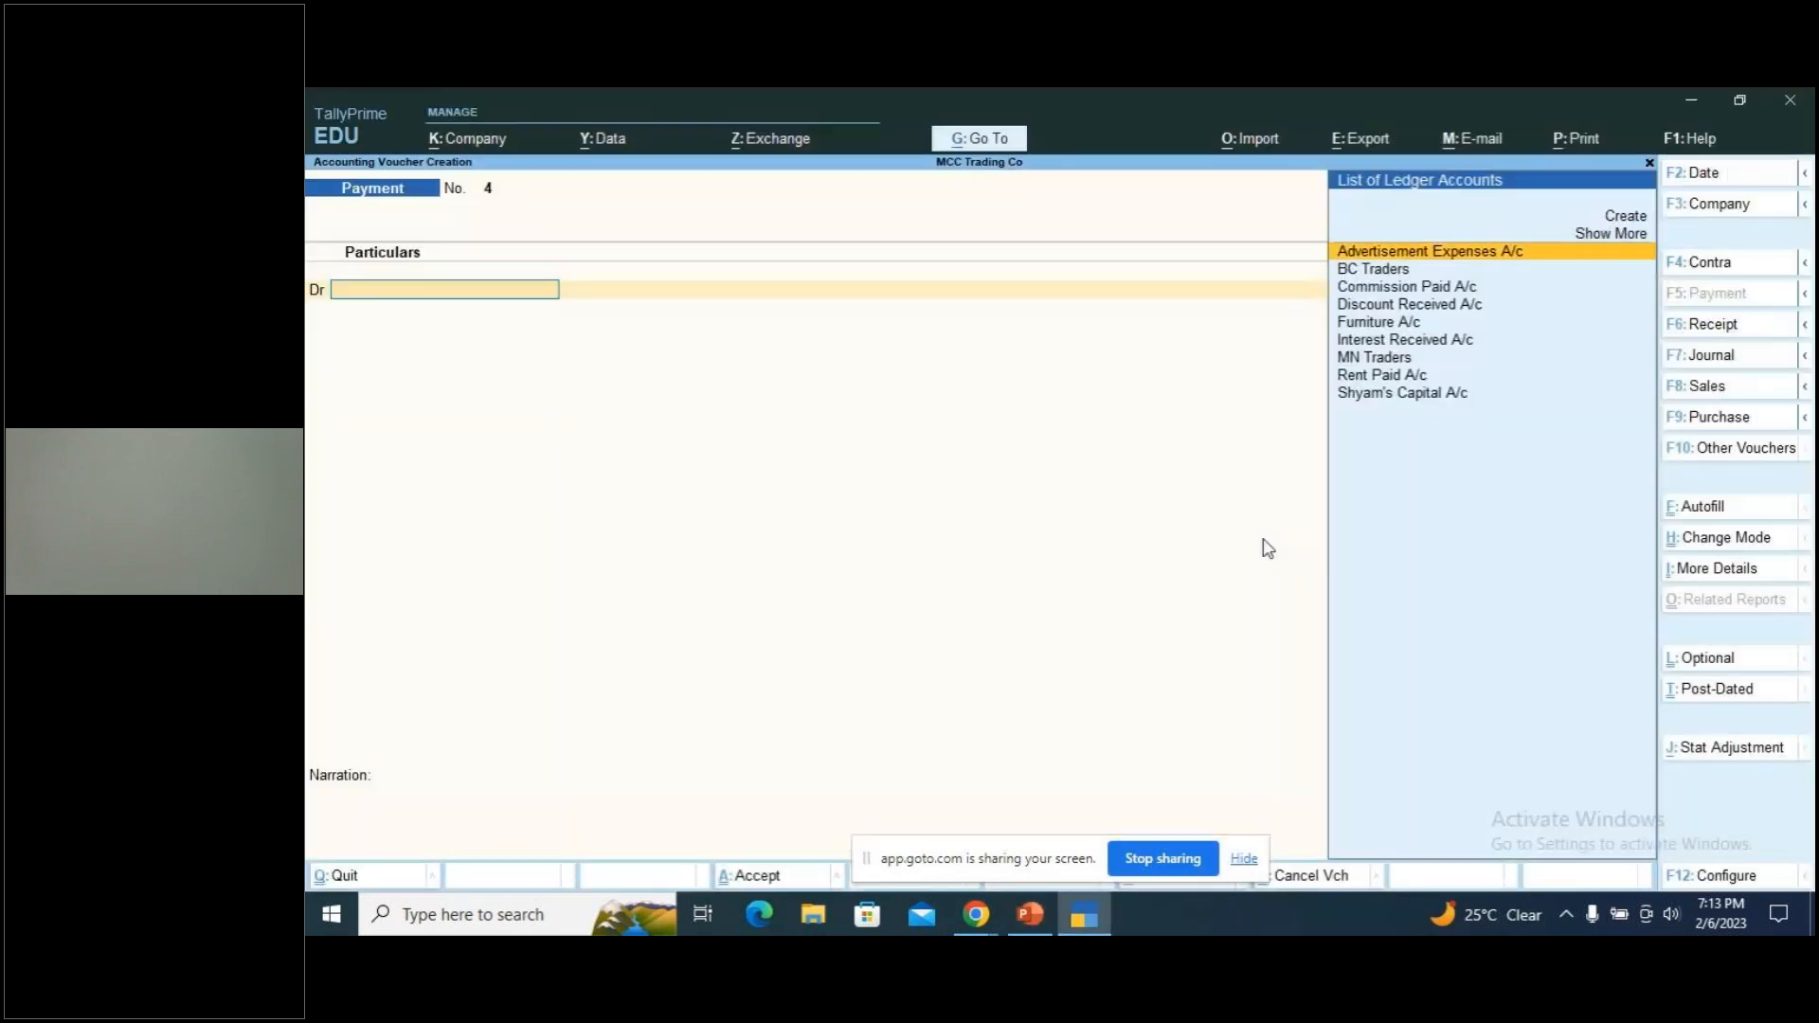
{"action": "key", "text": "Escape"}
{"action": "key", "text": "Return"}
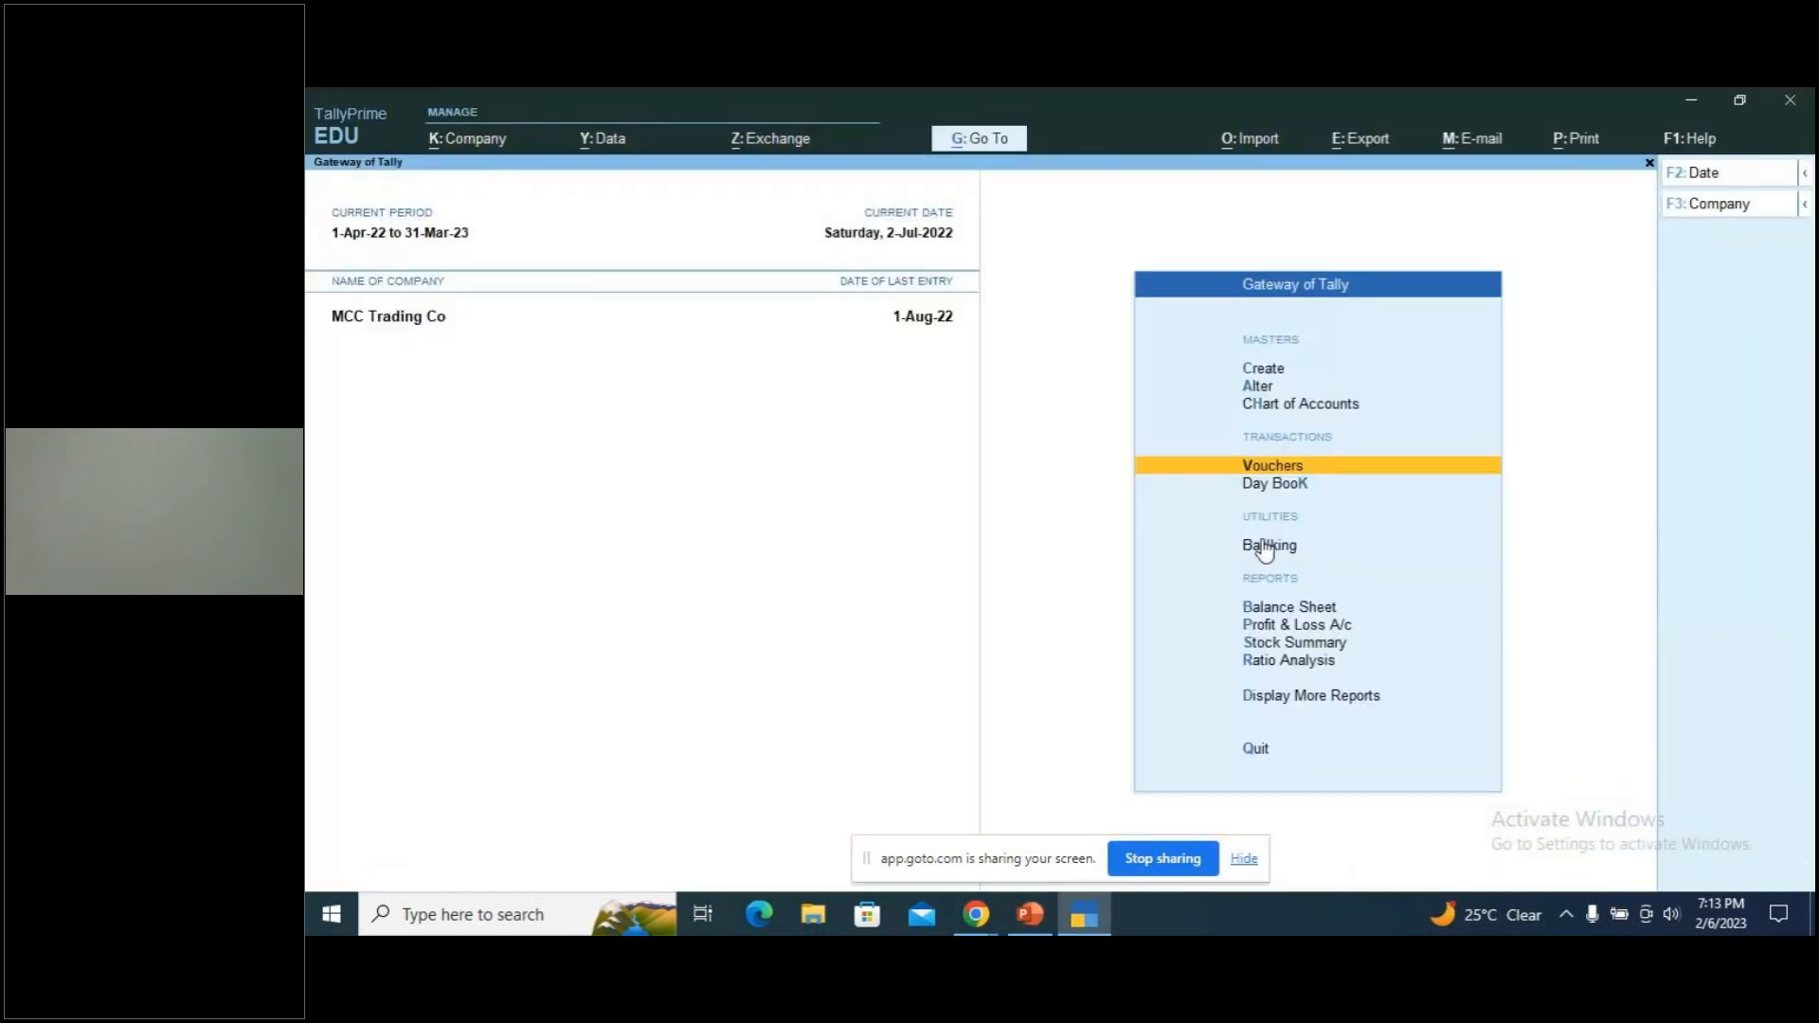
Create a cost category named UB City Building with the default revenue allocation settings, then return to the Gateway of Tally
{"action": "key", "text": "Up"}
{"action": "key", "text": "Up"}
{"action": "key", "text": "Up"}
{"action": "key", "text": "Return"}
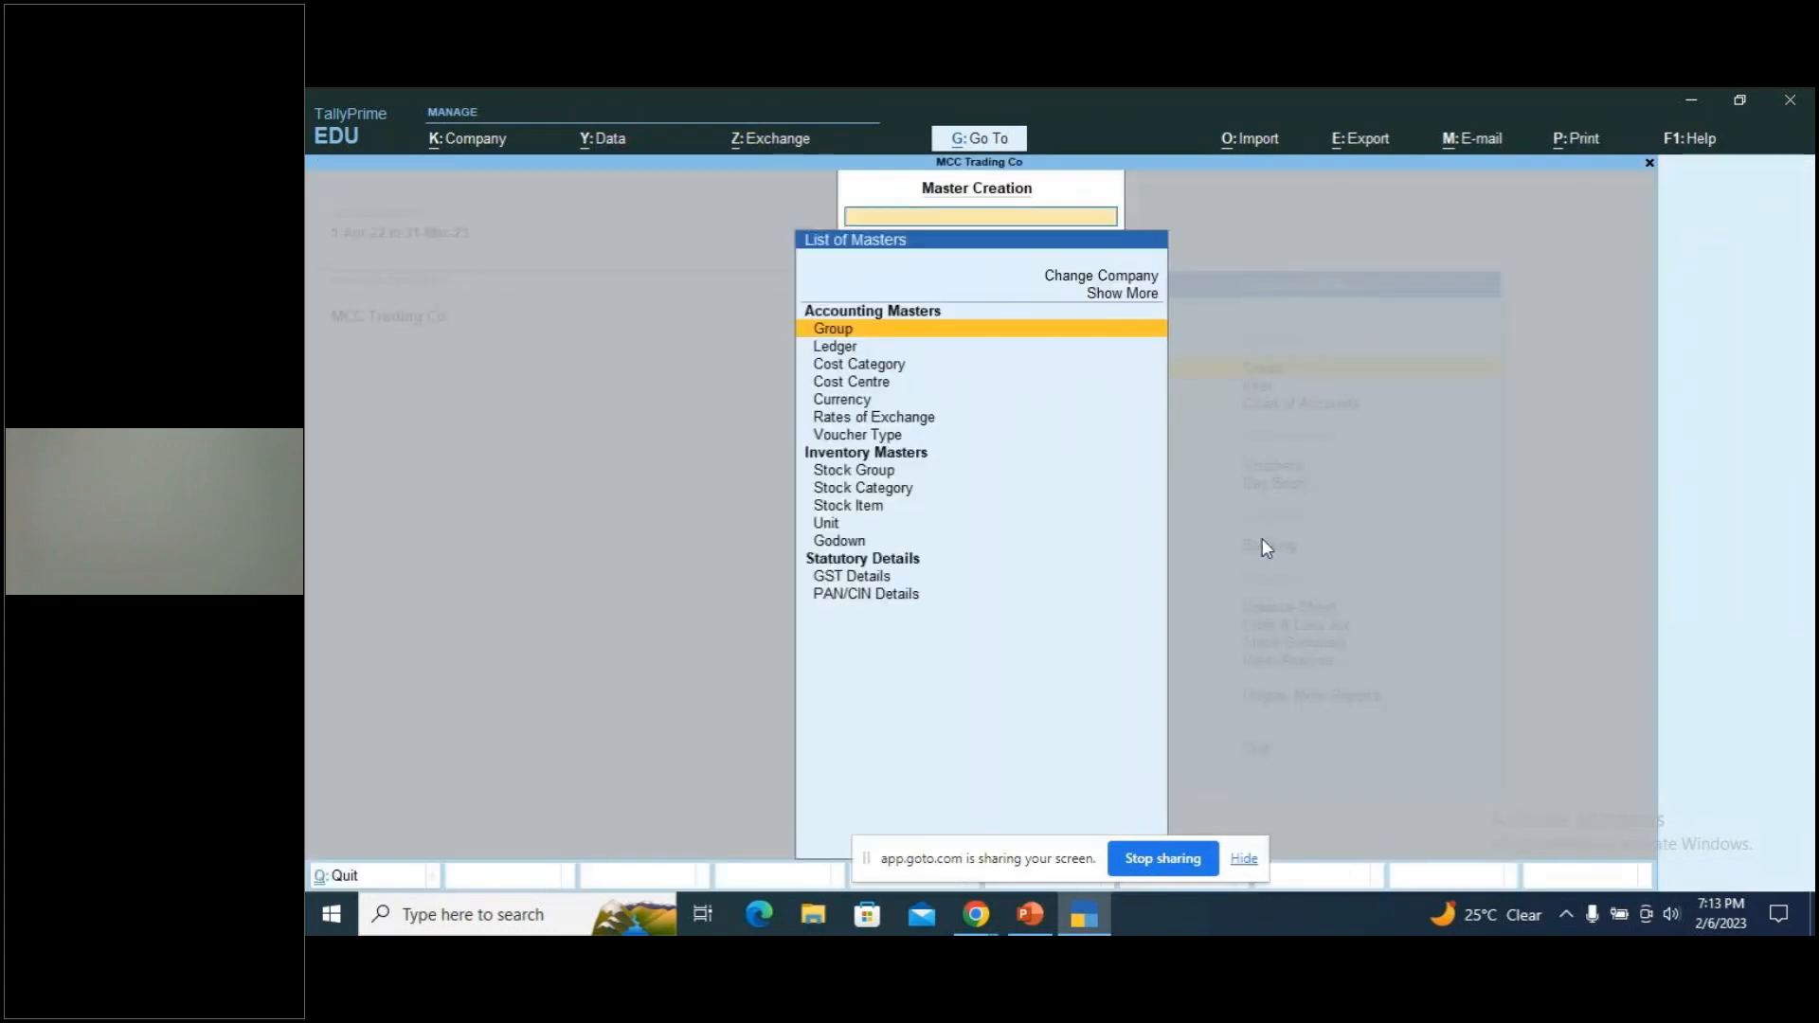
{"action": "key", "text": "Down"}
{"action": "key", "text": "Down"}
{"action": "key", "text": "Return"}
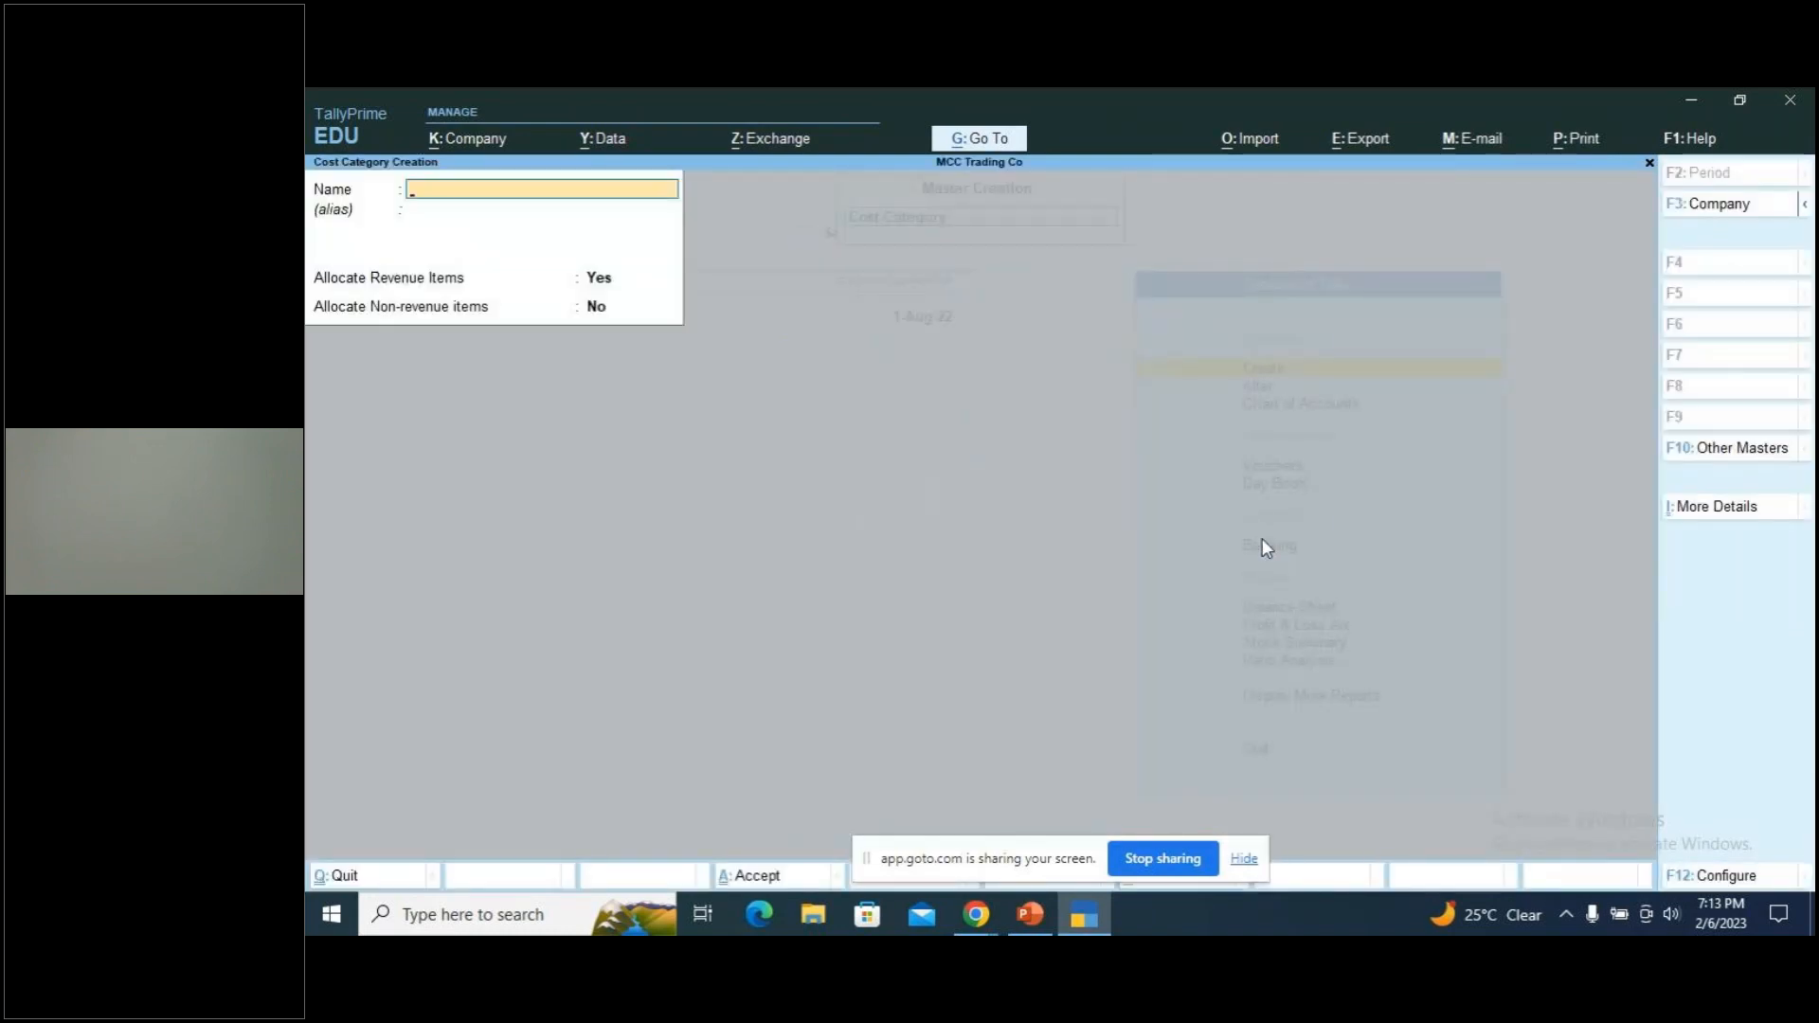
{"action": "type", "text": "UB City Building"}
{"action": "key", "text": "Return"}
{"action": "key", "text": "Return"}
{"action": "key", "text": "Return"}
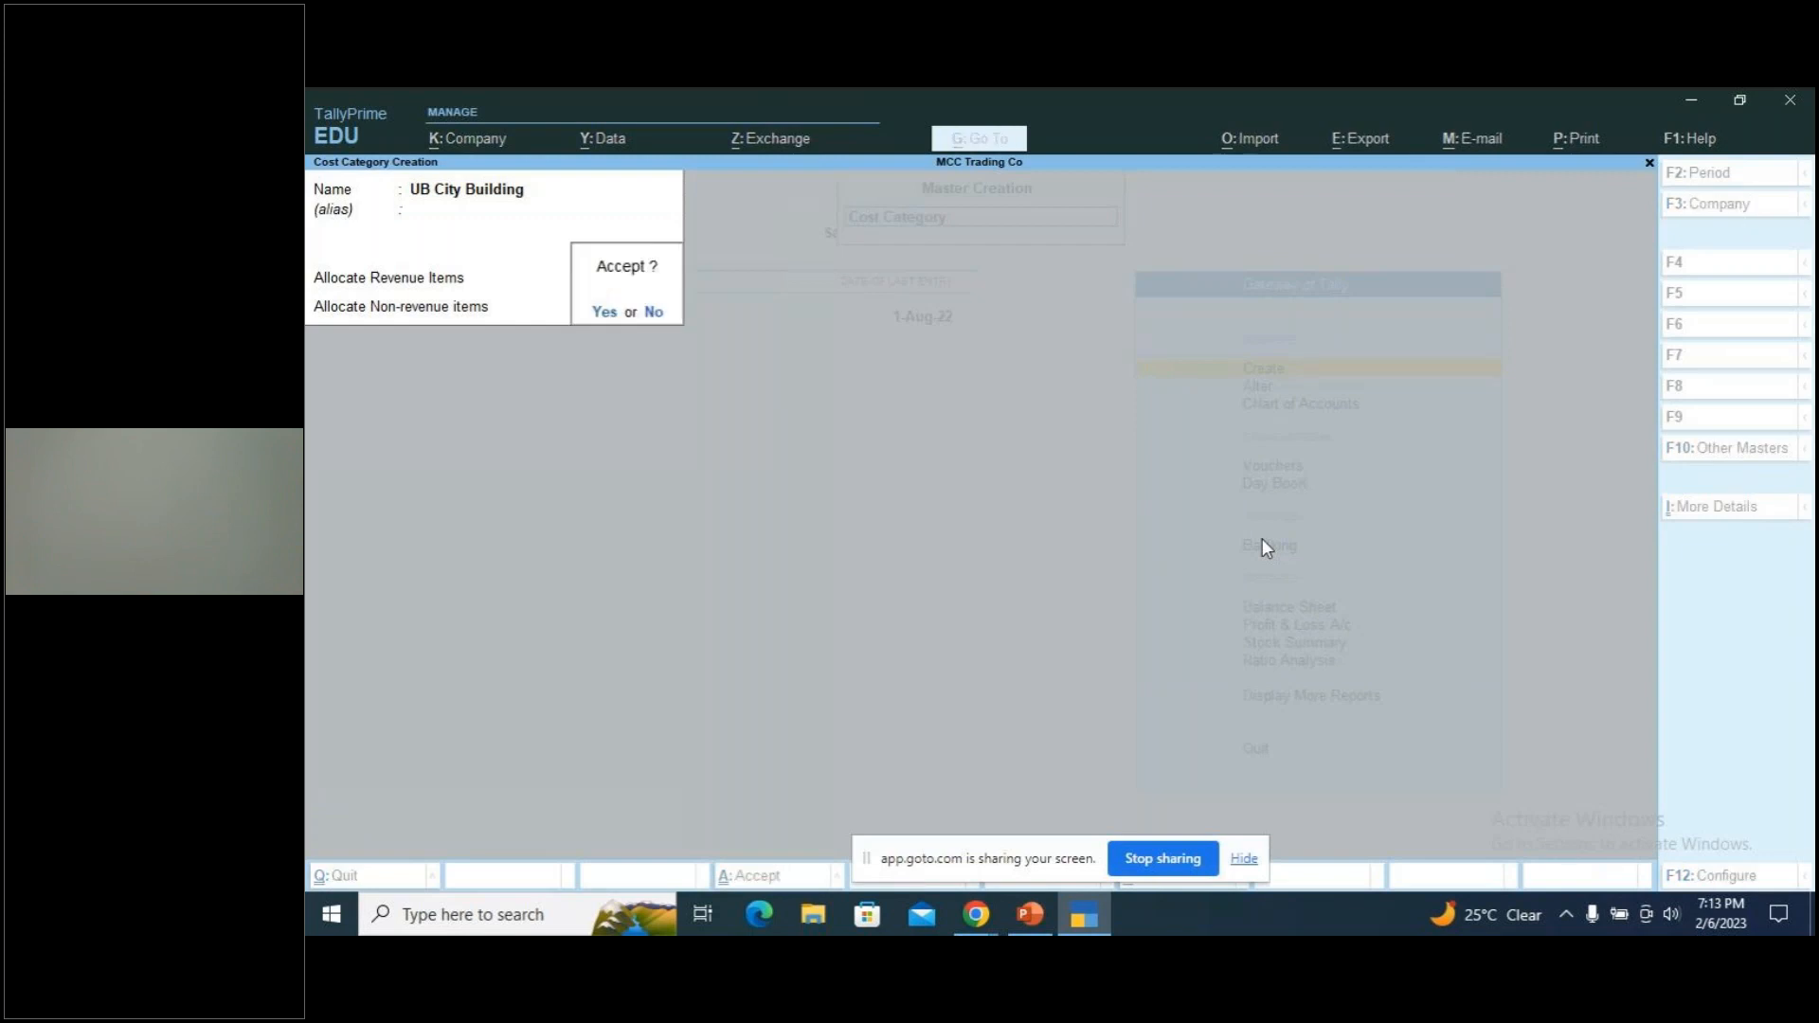
{"action": "key", "text": "Return"}
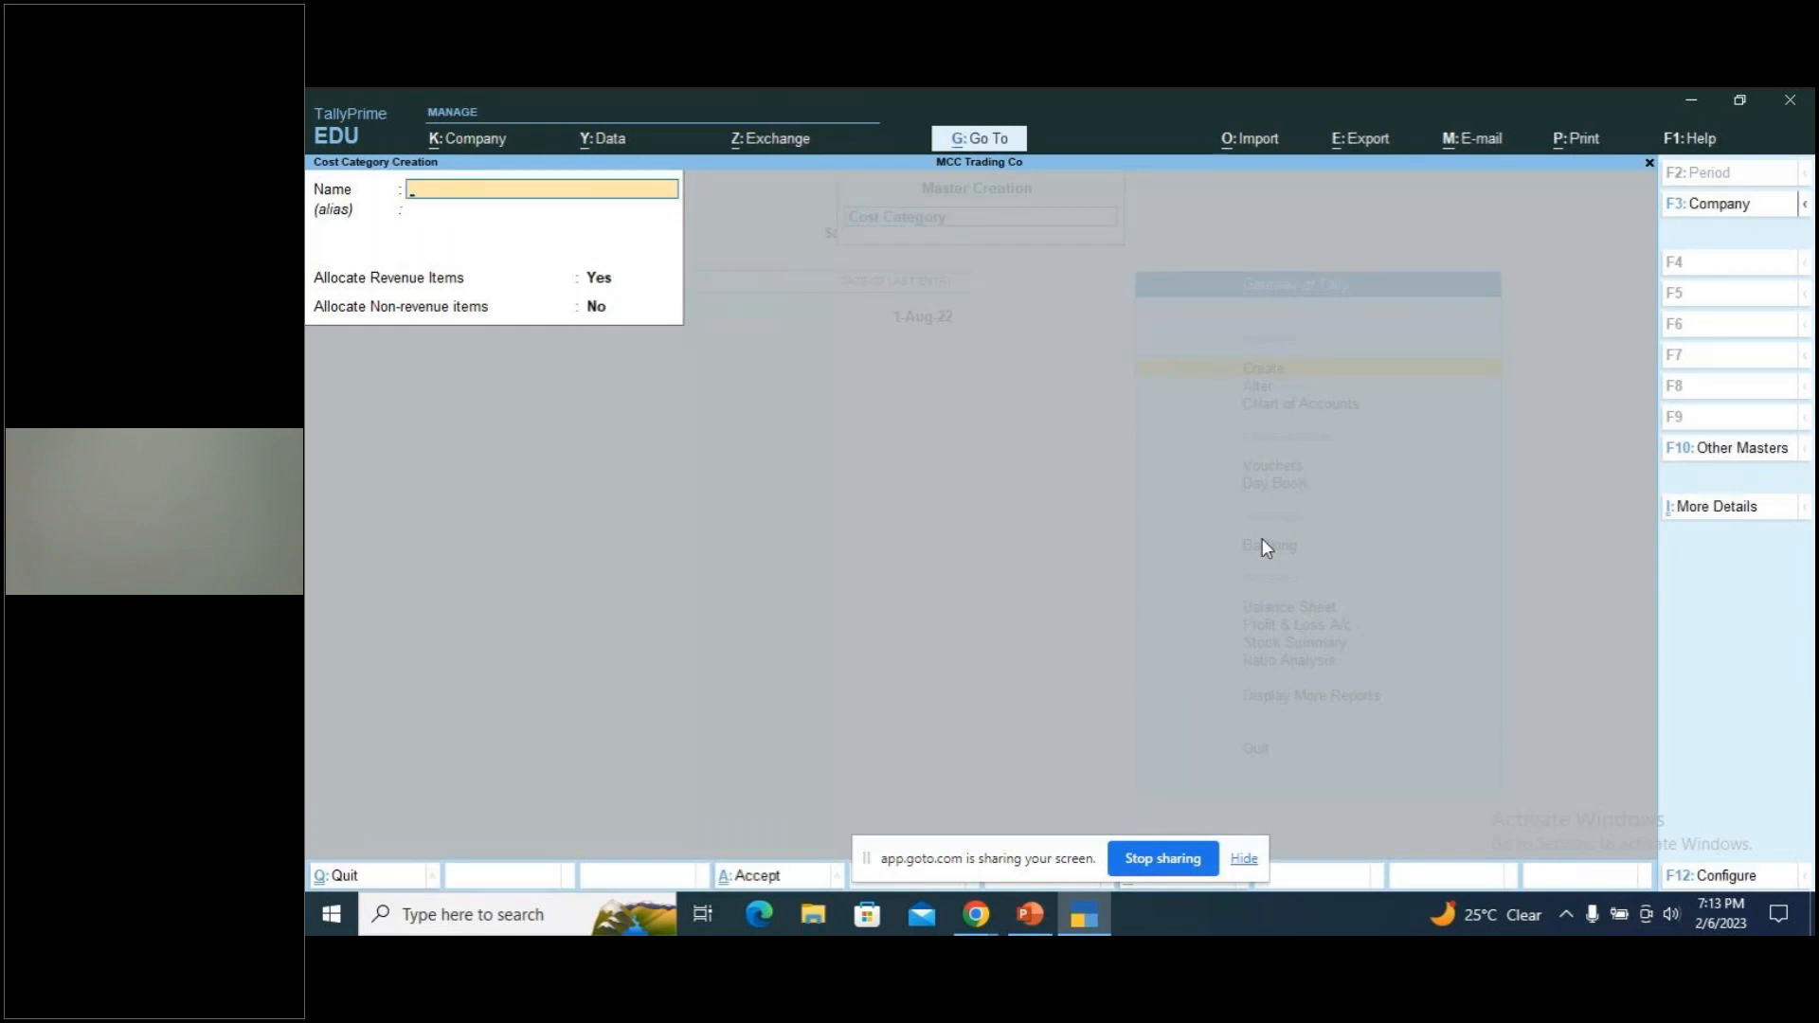
{"action": "key", "text": "Escape"}
{"action": "key", "text": "Escape"}
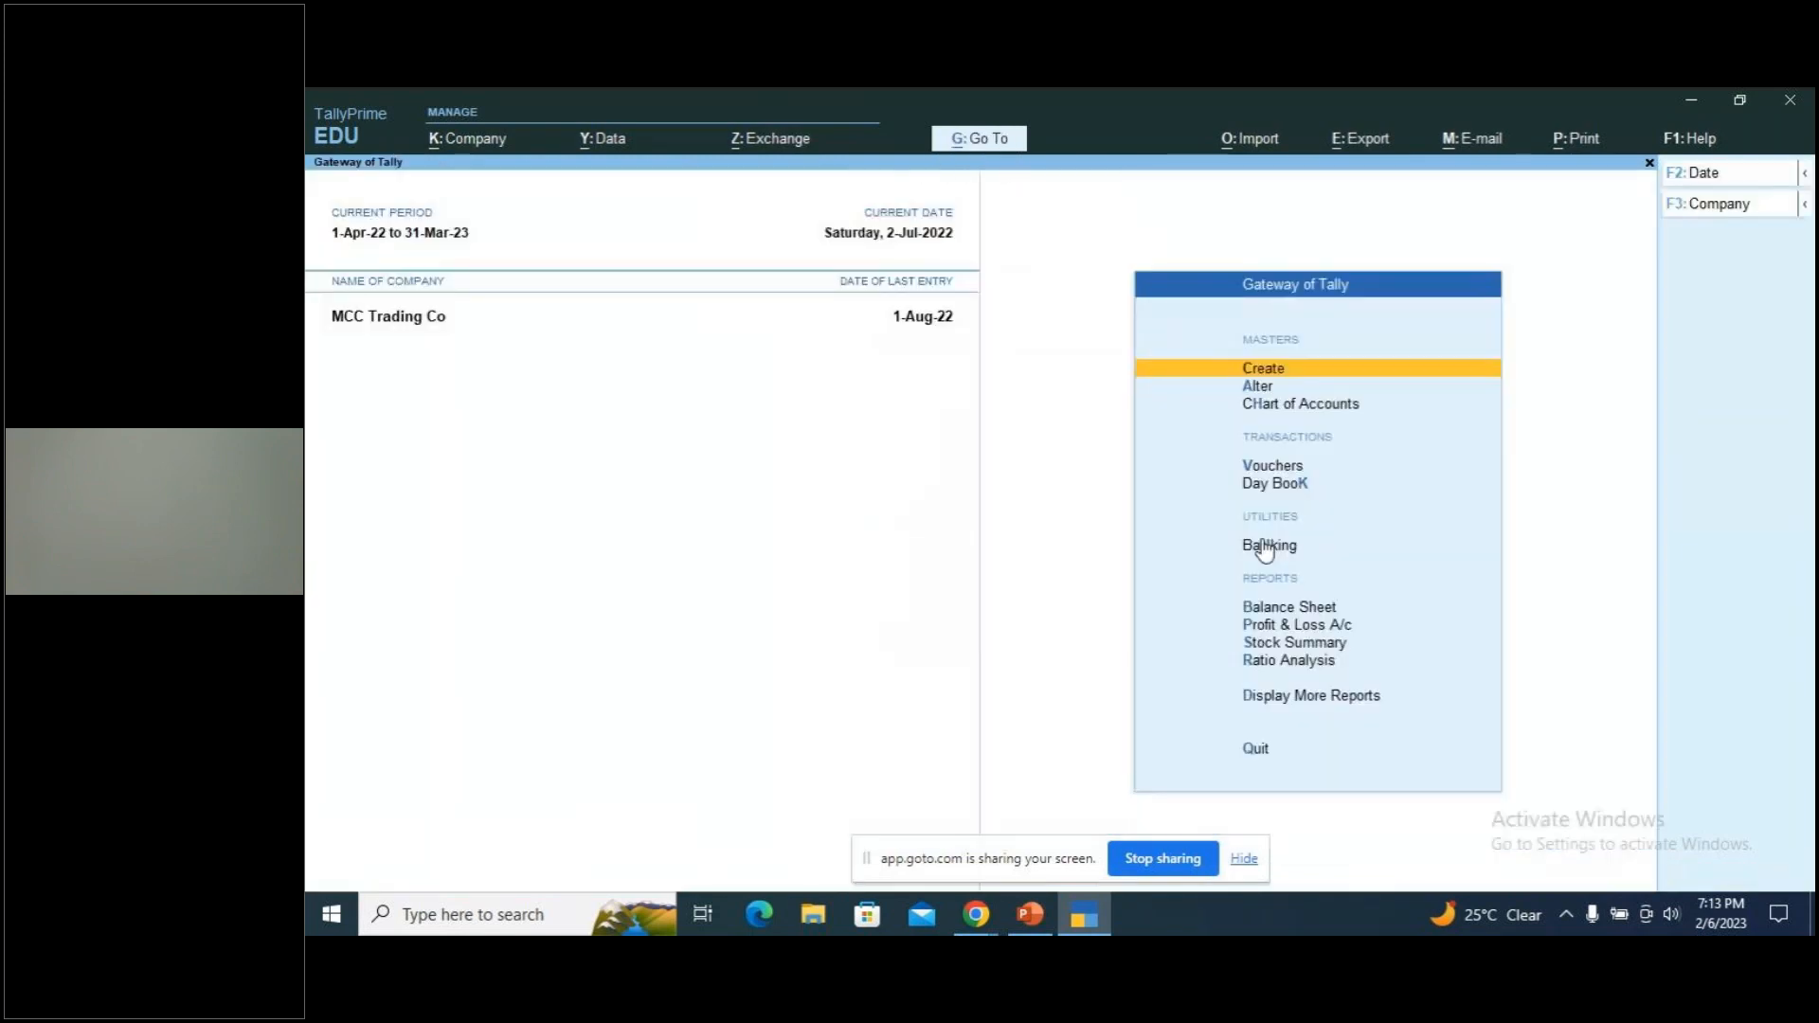
Start a new cost centre master and assign it to the UB City Building category
{"action": "key", "text": "Return"}
{"action": "key", "text": "Down"}
{"action": "key", "text": "Down"}
{"action": "key", "text": "Down"}
{"action": "key", "text": "Return"}
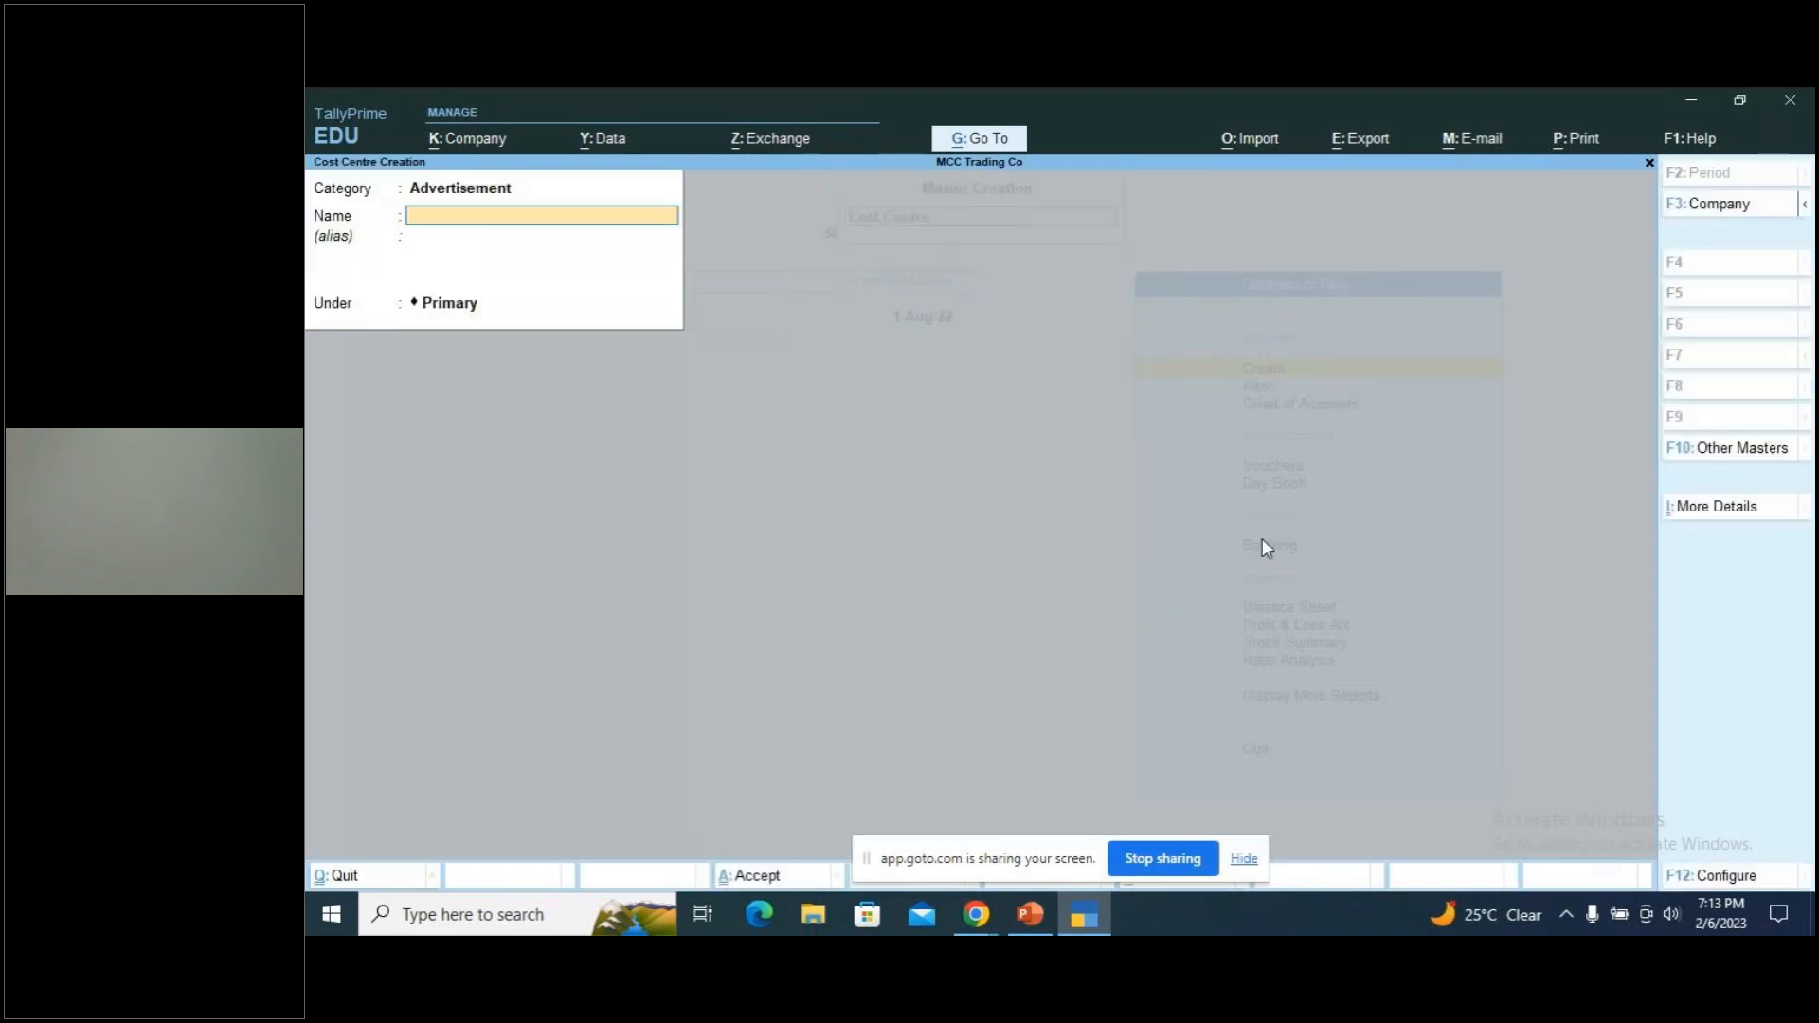
{"action": "key", "text": "BackSpace"}
{"action": "key", "text": "space"}
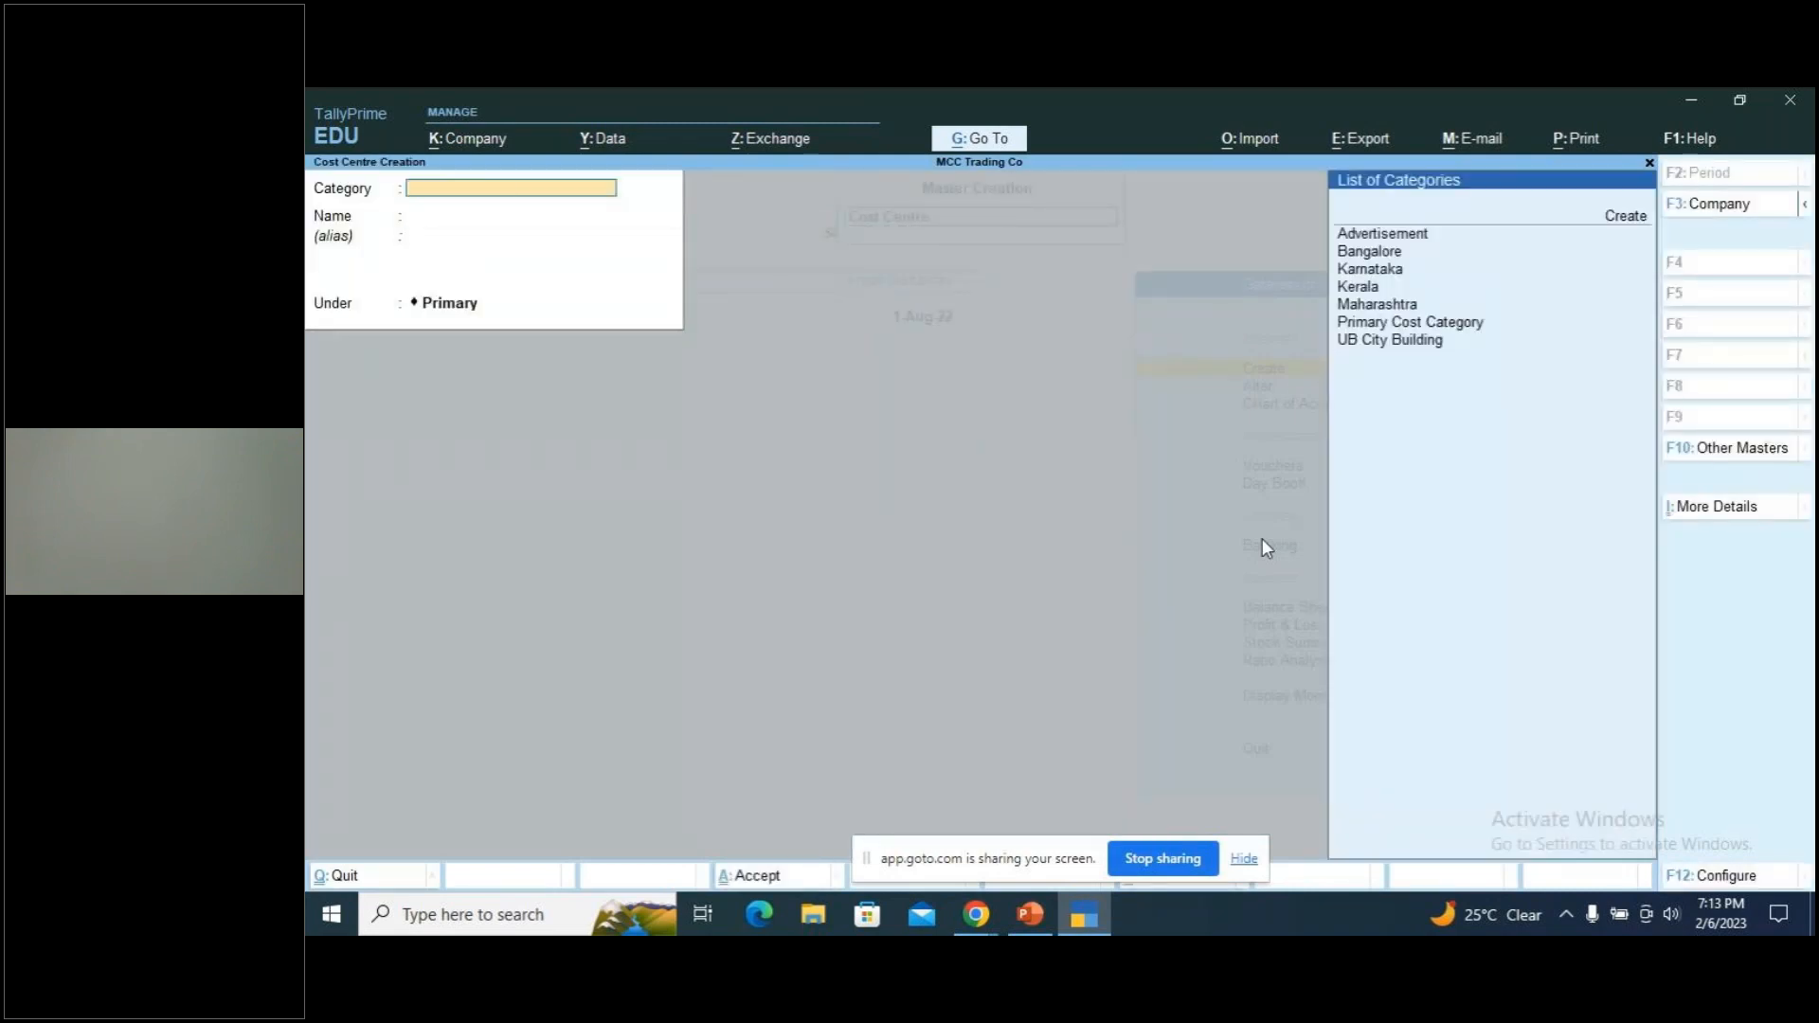
{"action": "key", "text": "Down"}
{"action": "key", "text": "Down"}
{"action": "key", "text": "Down"}
{"action": "key", "text": "Down"}
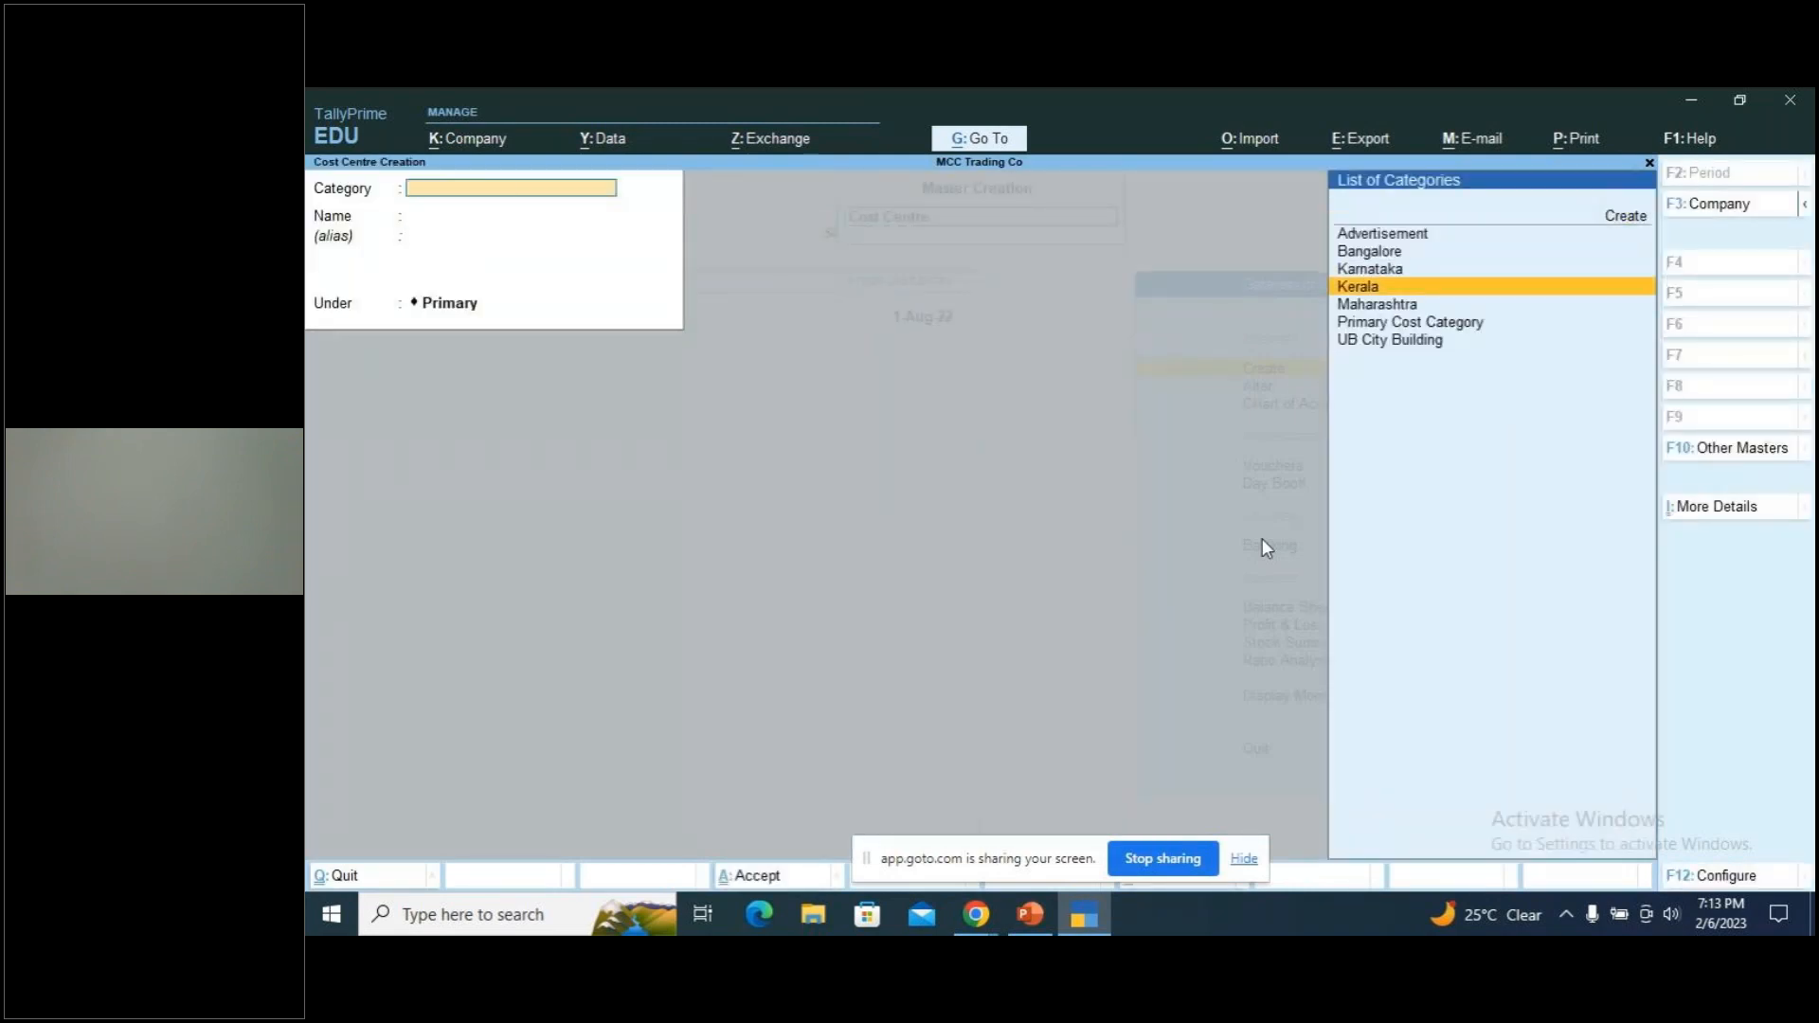
{"action": "key", "text": "Down"}
{"action": "key", "text": "Down"}
{"action": "key", "text": "Down"}
{"action": "key", "text": "Return"}
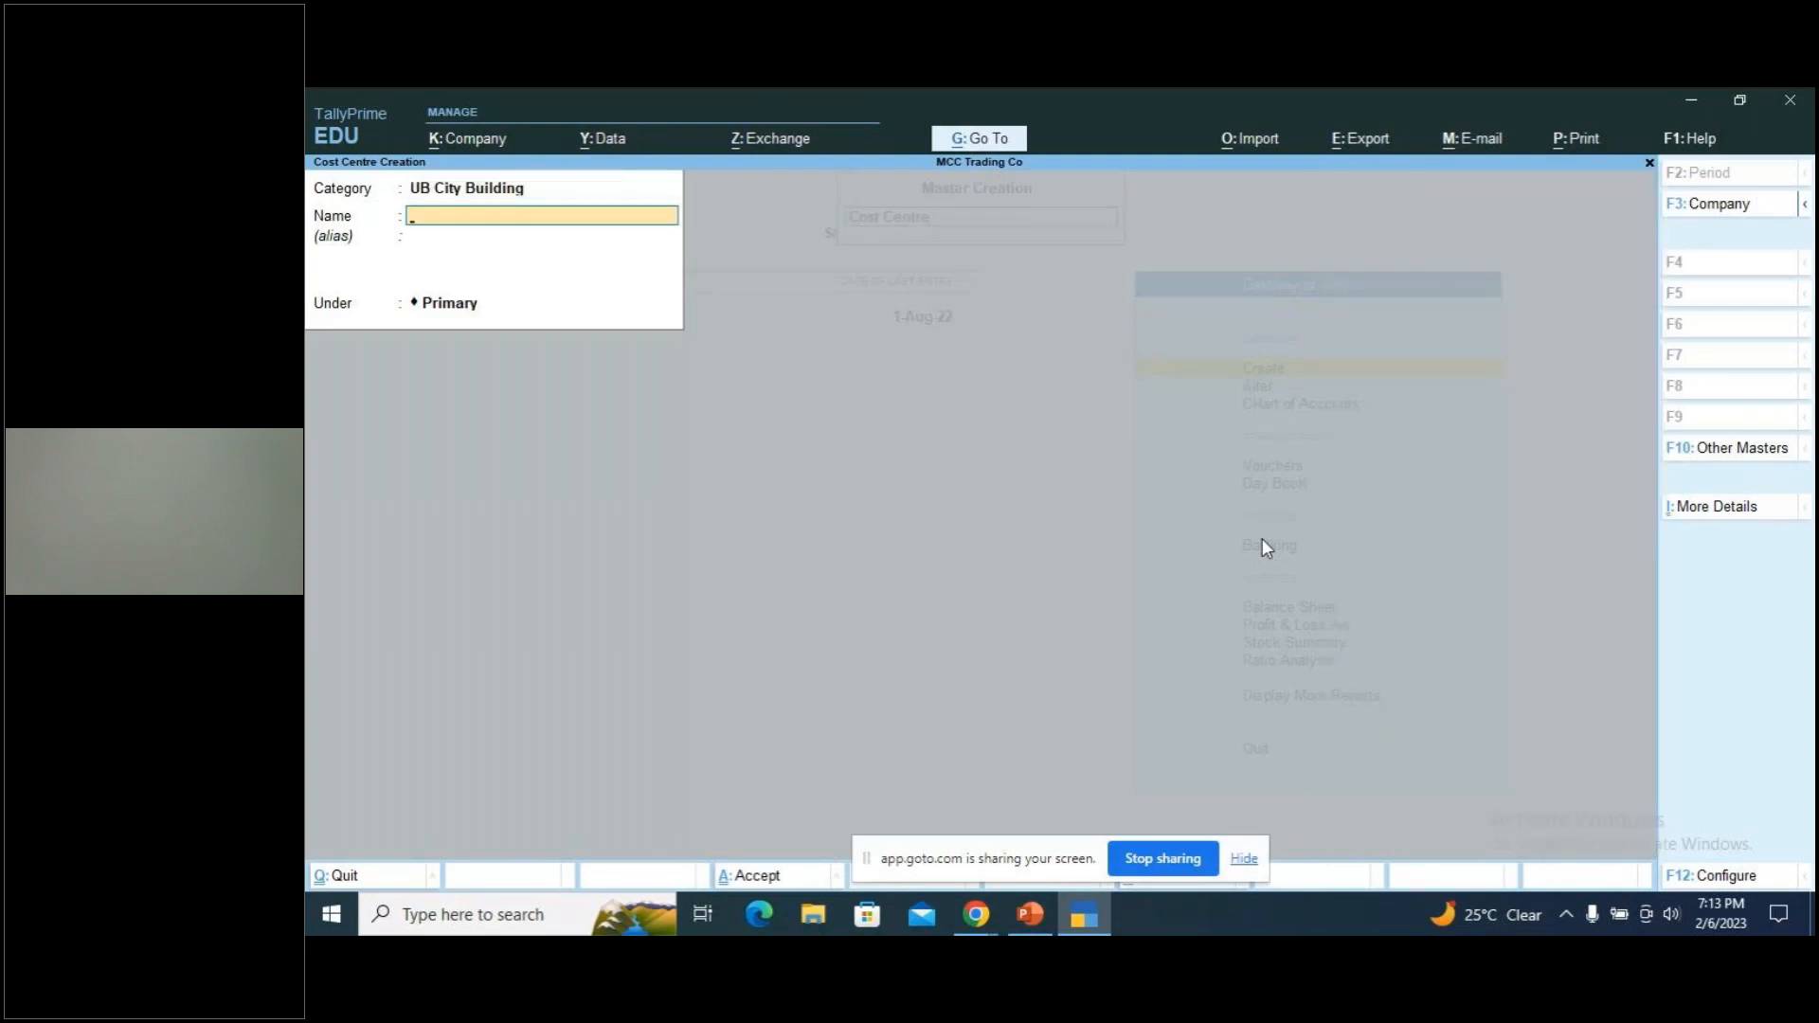
Name the cost centre 1st Floor, keep it under Primary and save it
{"action": "type", "text": "1st floor"}
{"action": "key", "text": "Return"}
{"action": "key", "text": "Return"}
{"action": "key", "text": "Return"}
Create the 3rd Floor cost centre under Primary in the UB City Building category
{"action": "type", "text": "3rdf"}
{"action": "key", "text": "BackSpace"}
{"action": "type", "text": "floor"}
{"action": "key", "text": "Return"}
{"action": "key", "text": "Return"}
{"action": "key", "text": "Return"}
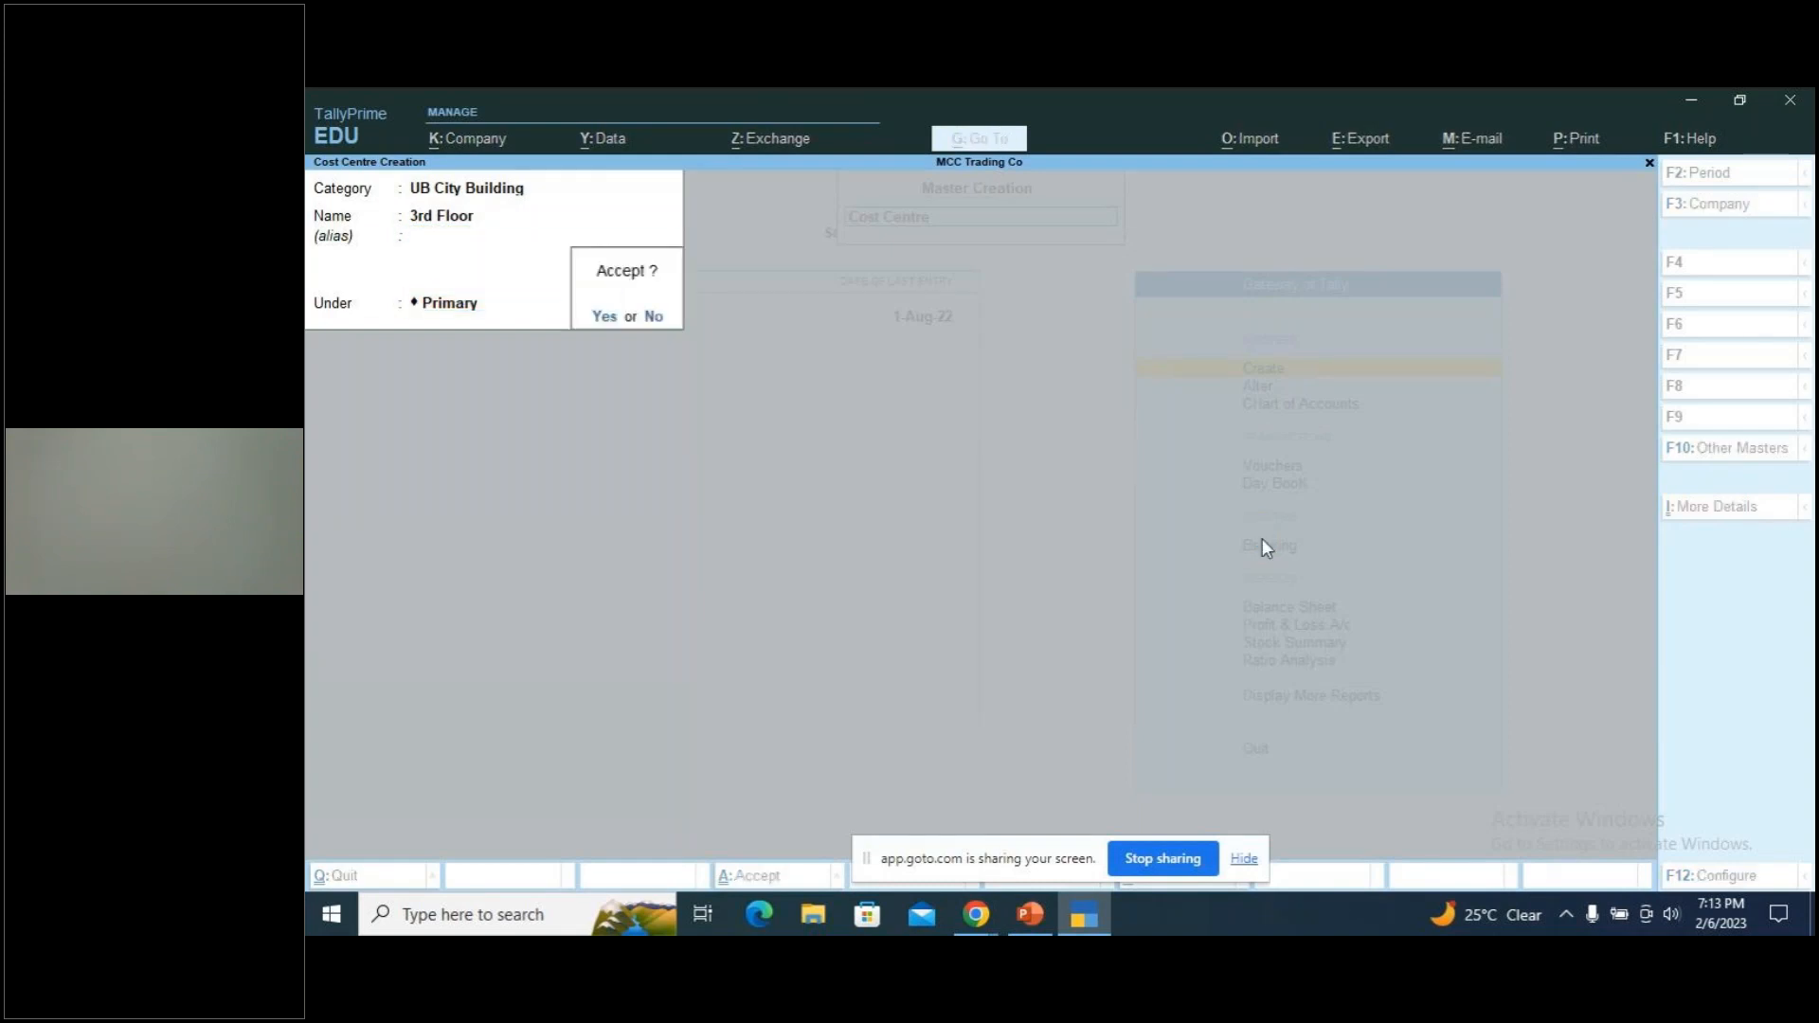
{"action": "key", "text": "Return"}
Create the 5th Floor cost centre under Primary in the UB City Building category, then return to the Gateway of Tally
{"action": "type", "text": "5th Fl"}
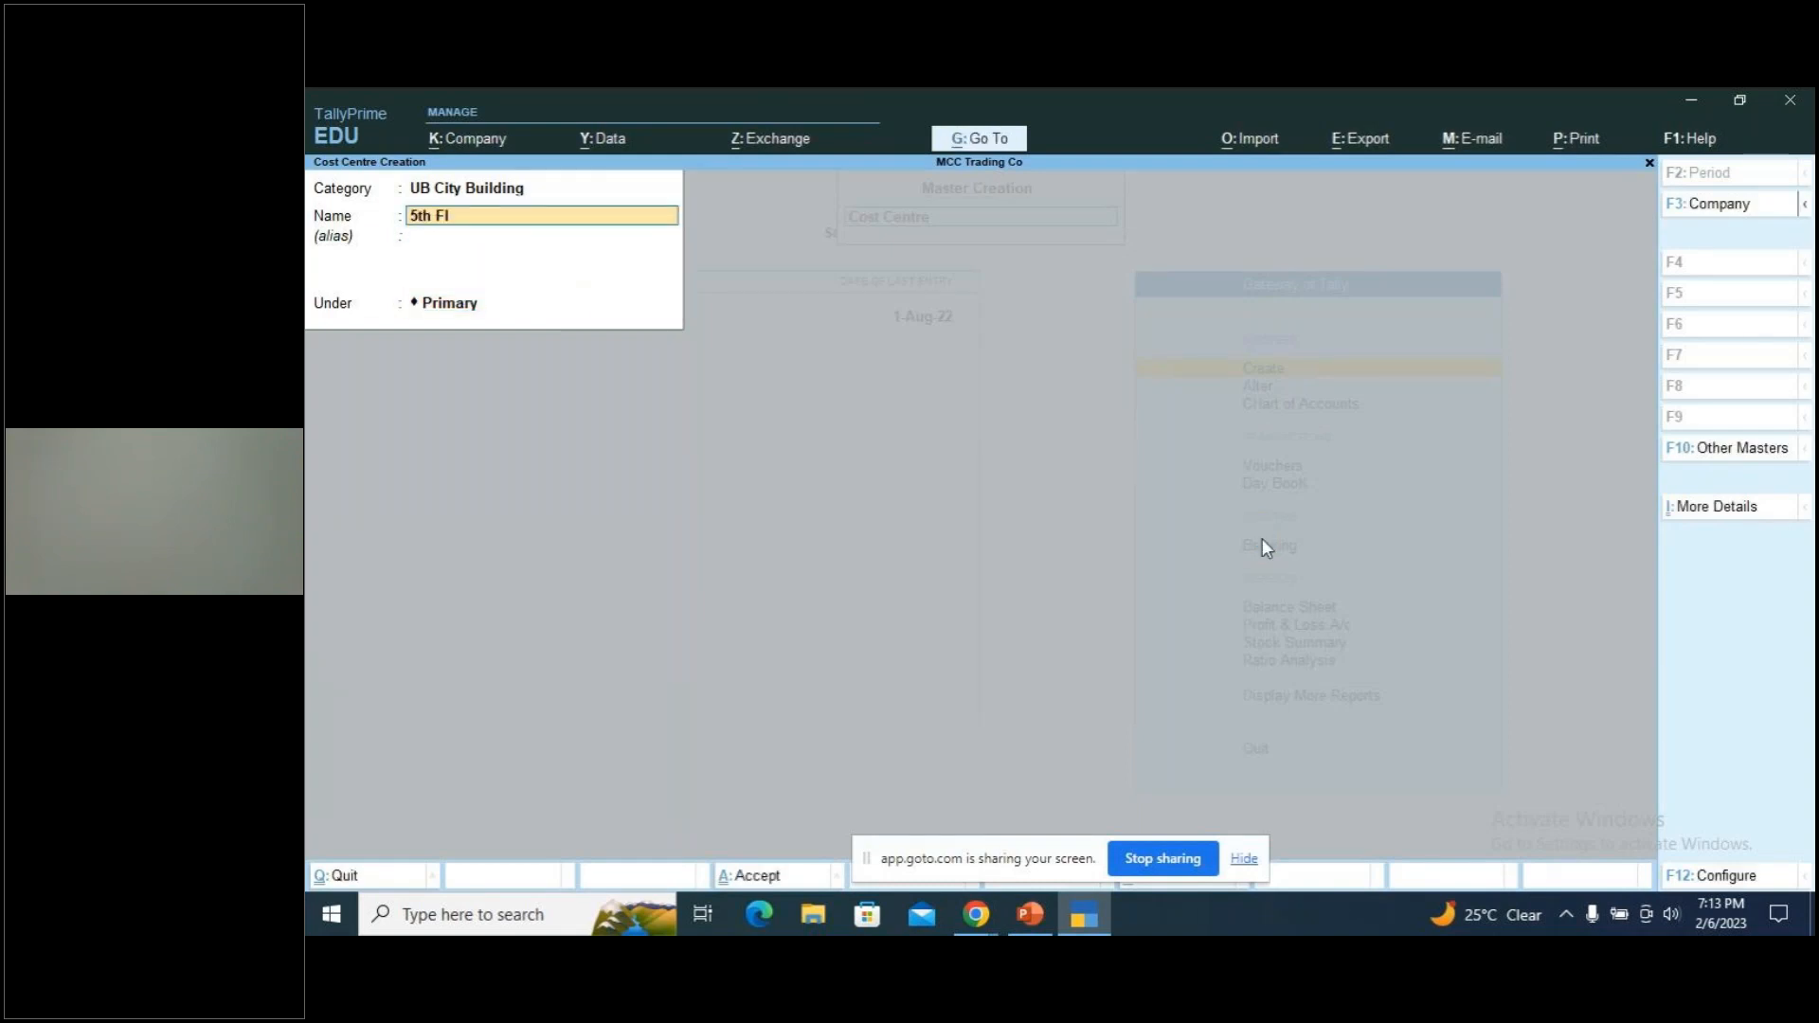
{"action": "type", "text": "oor"}
{"action": "key", "text": "Return"}
{"action": "key", "text": "Return"}
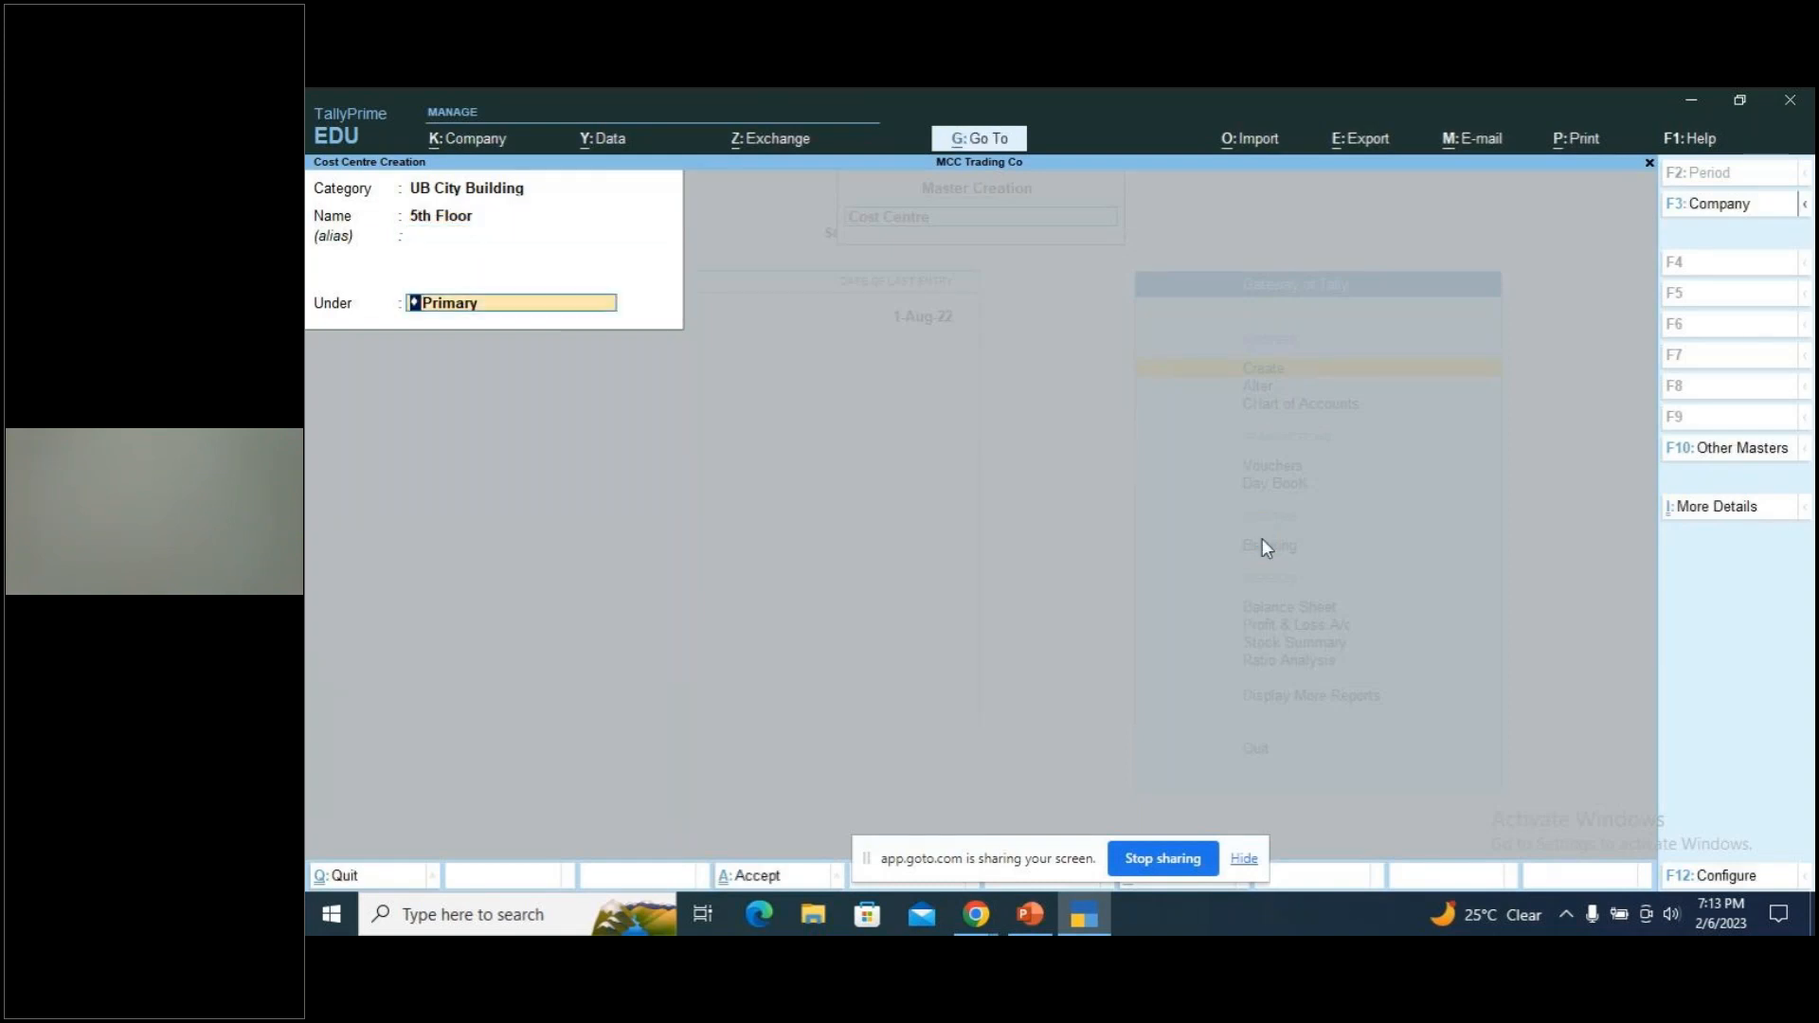
{"action": "key", "text": "Return"}
{"action": "key", "text": "Return"}
{"action": "key", "text": "Escape"}
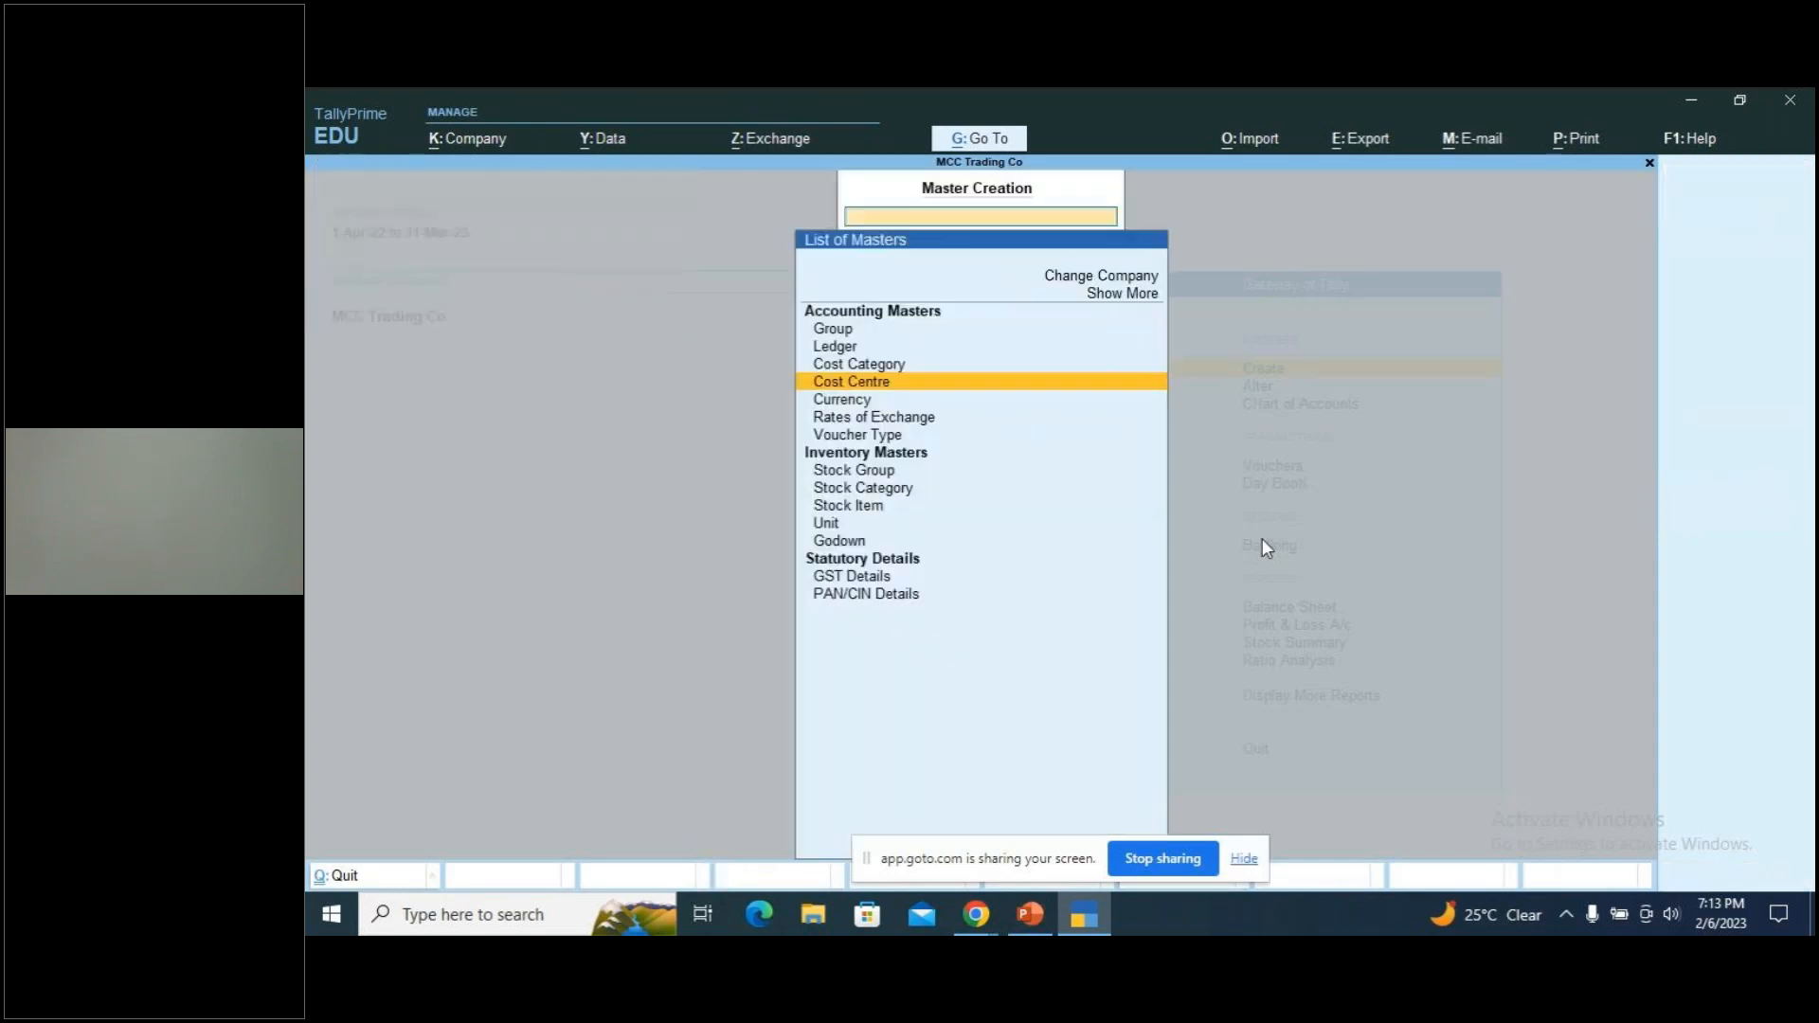
{"action": "key", "text": "Escape"}
Open a new payment voucher and set its date to 1.8
{"action": "key", "text": "Down"}
{"action": "key", "text": "Down"}
{"action": "key", "text": "Down"}
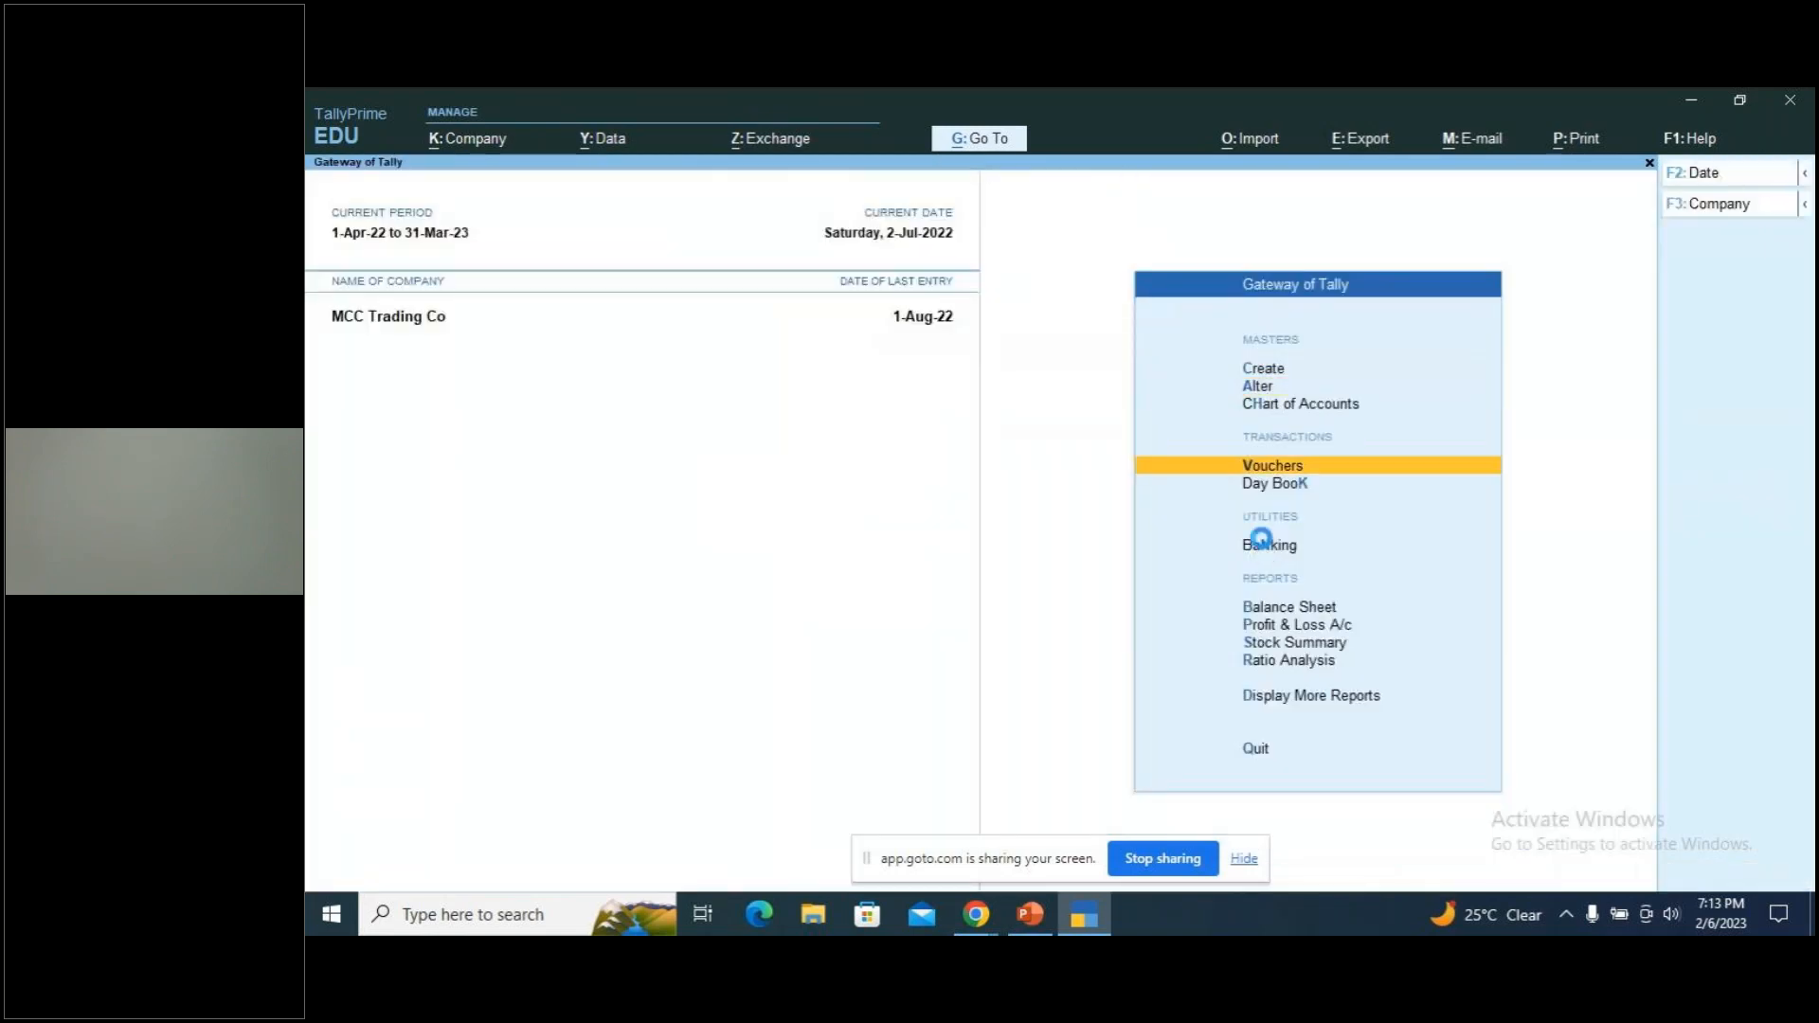
{"action": "key", "text": "Return"}
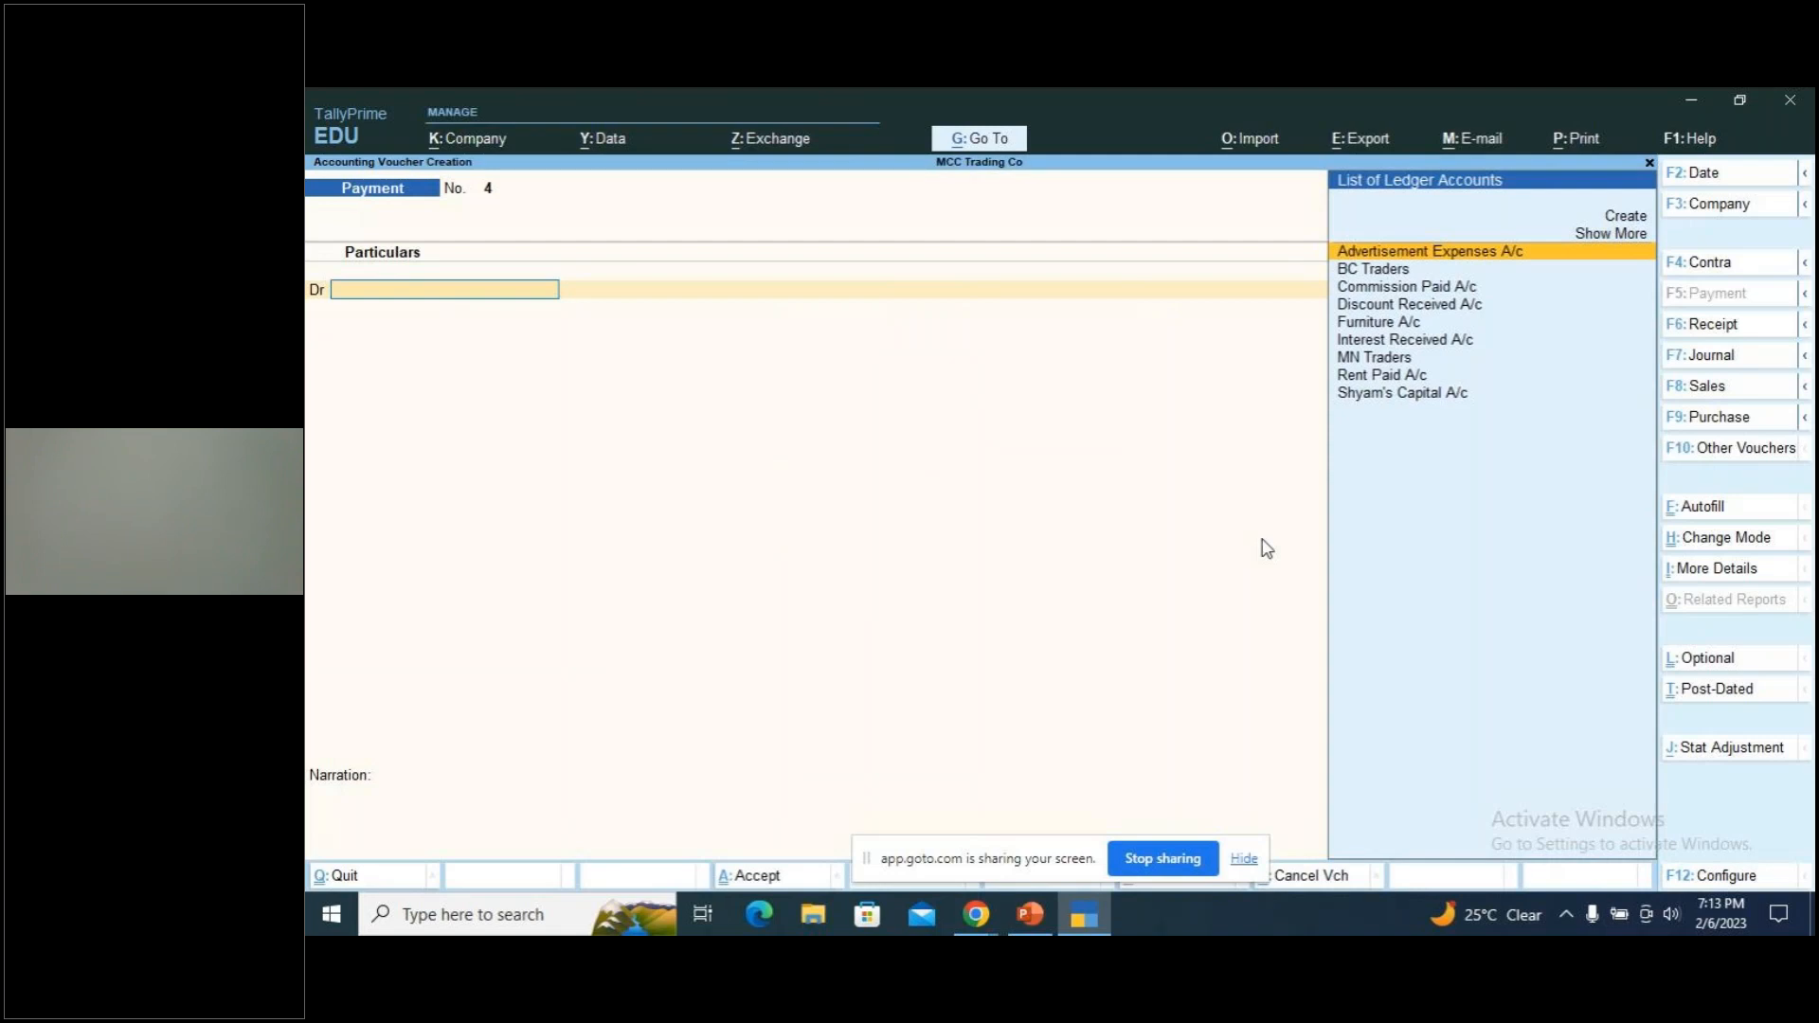
{"action": "key", "text": "F2"}
{"action": "type", "text": "1-8"}
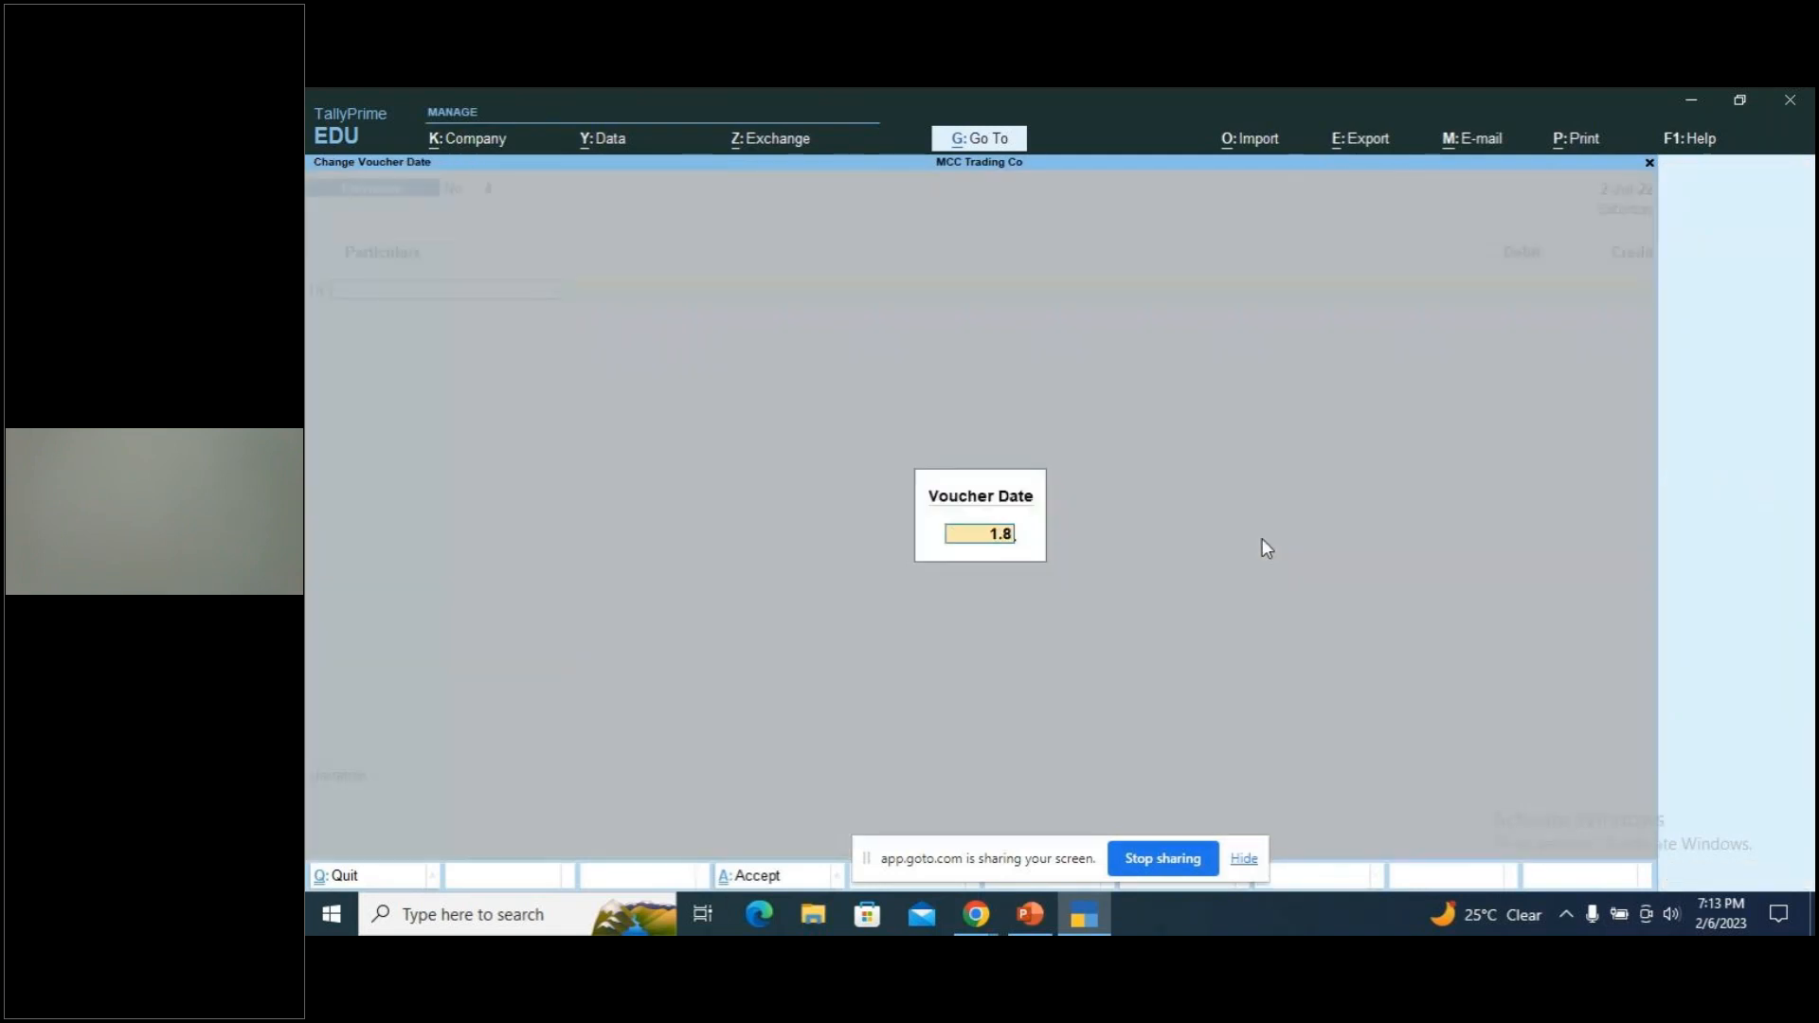
{"action": "key", "text": "Return"}
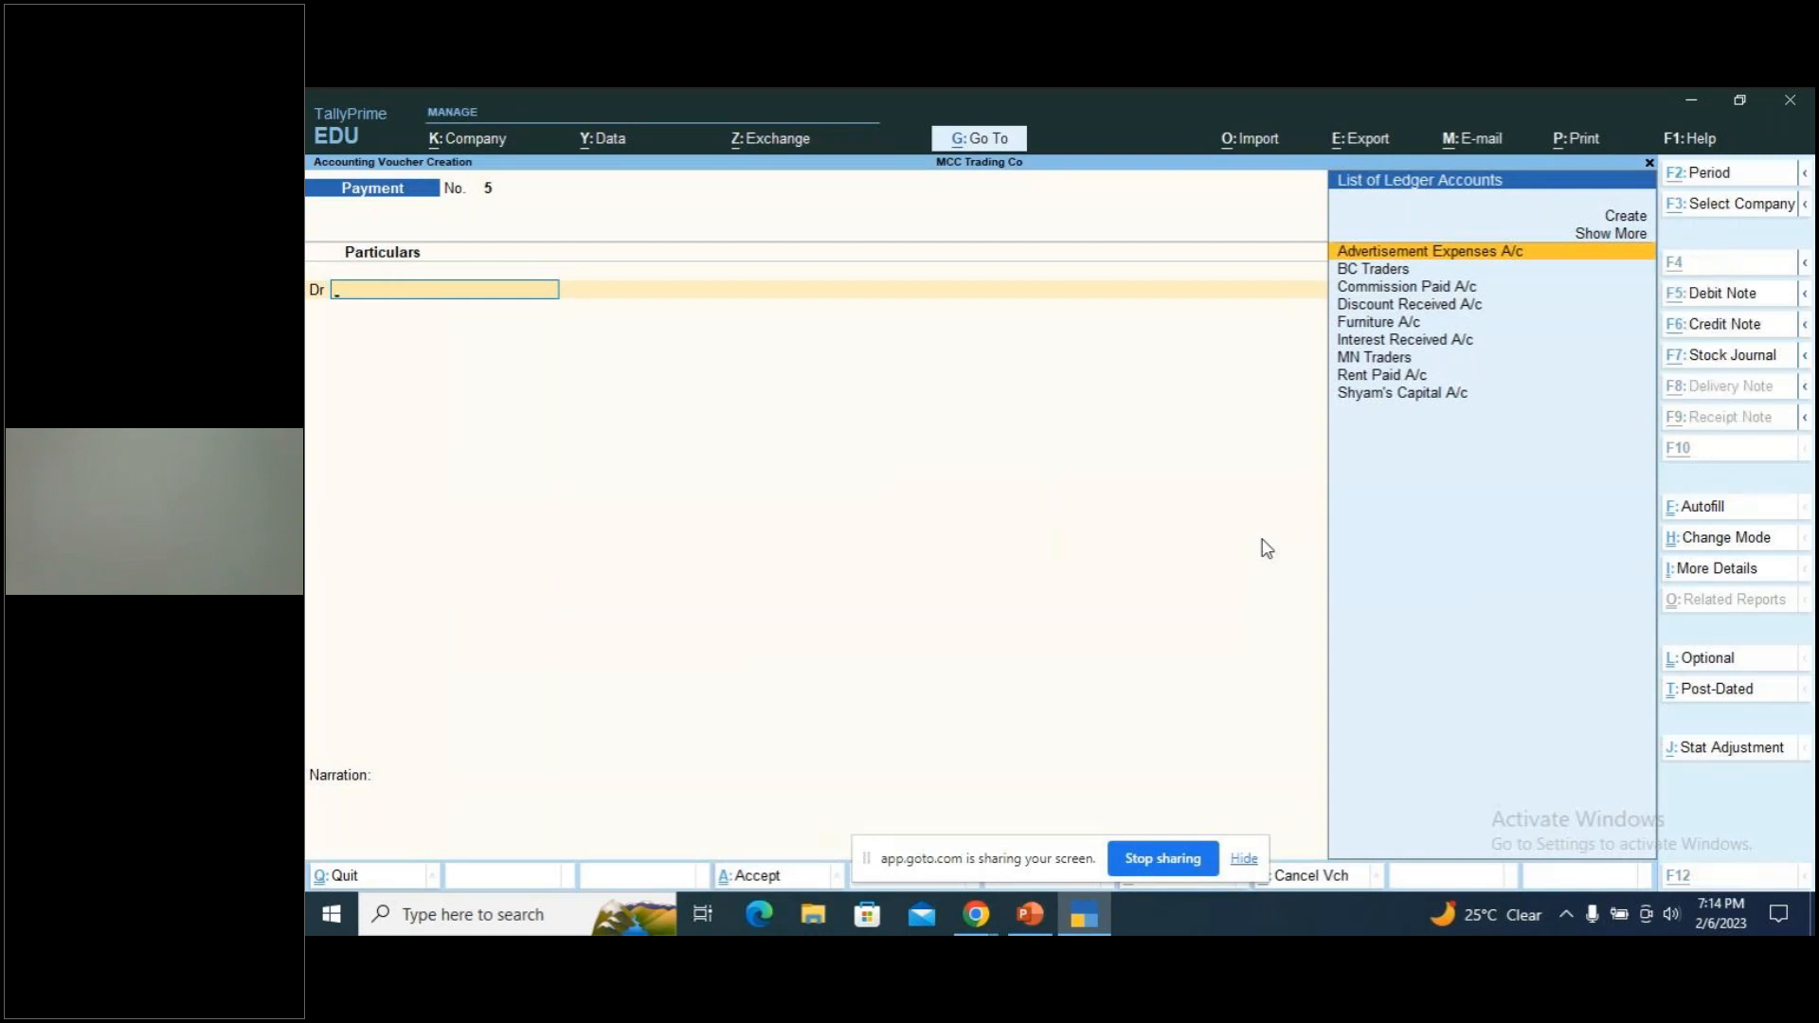
Create the ledger Rent to UB City under Indirect Expenses from within the voucher and use it as the debit account
{"action": "key", "text": "alt+Tab"}
{"action": "key", "text": "alt+Tab"}
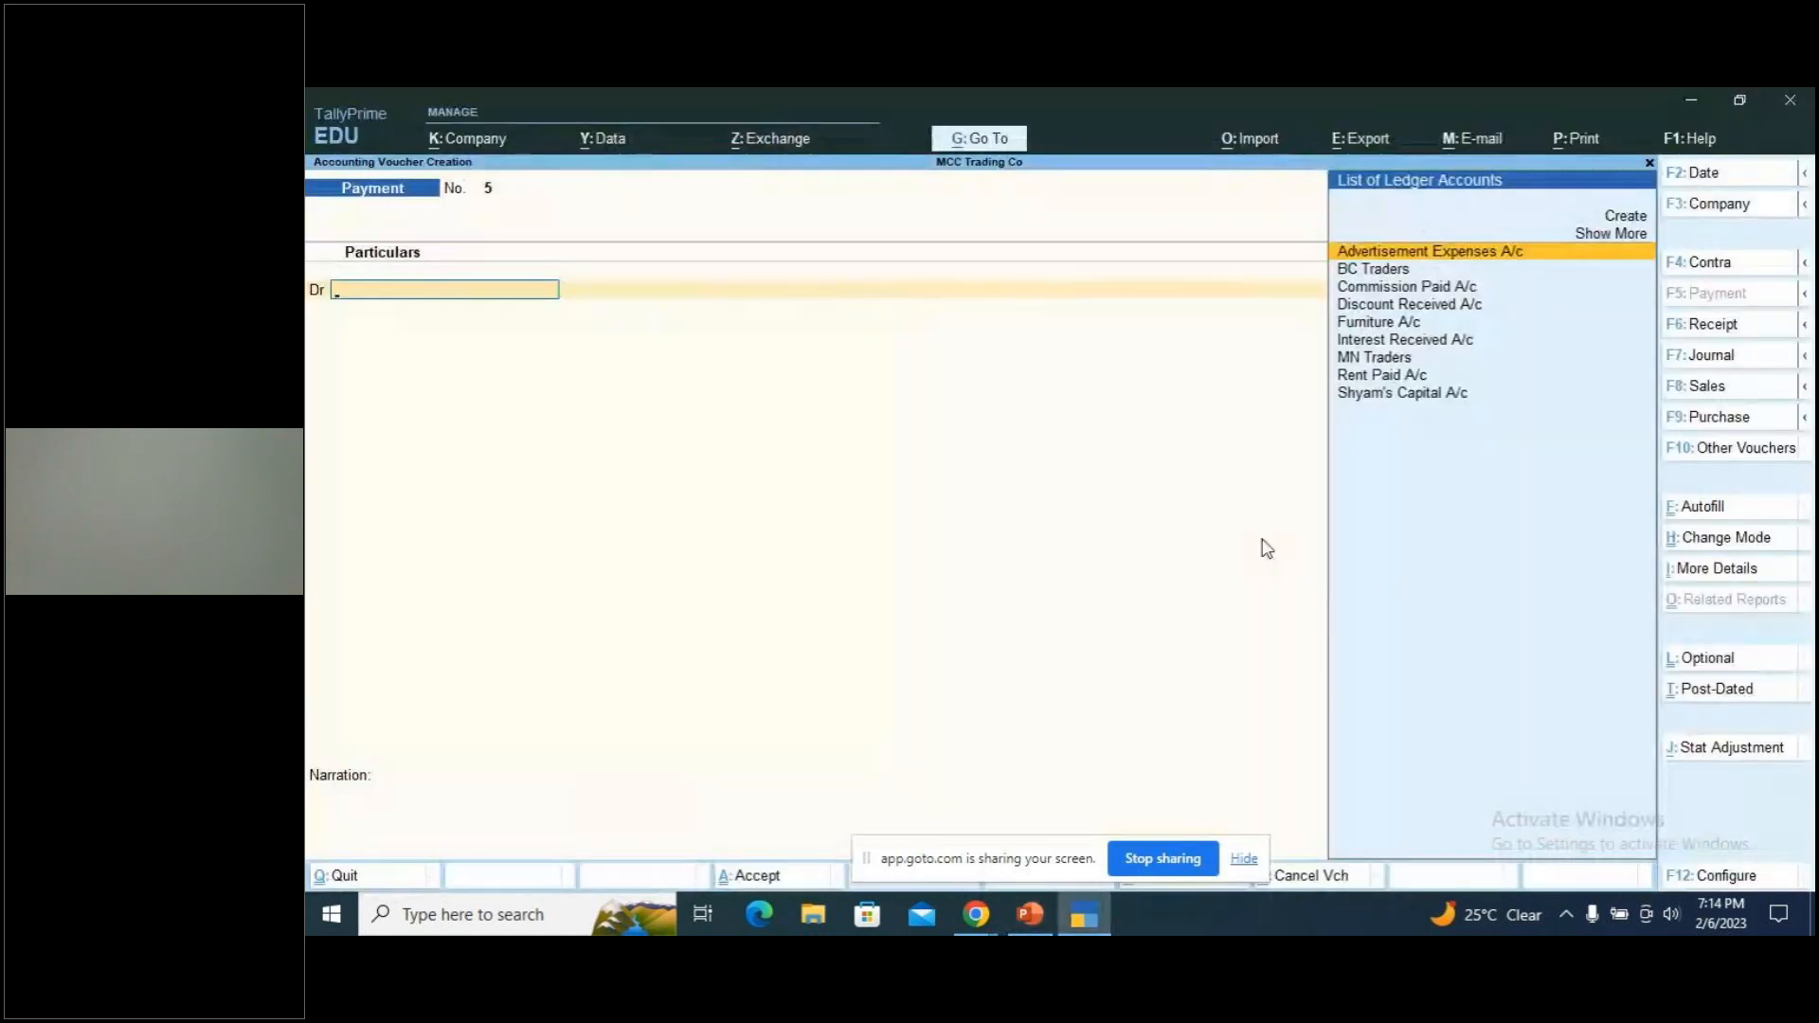
{"action": "key", "text": "alt+c"}
{"action": "type", "text": "Re"}
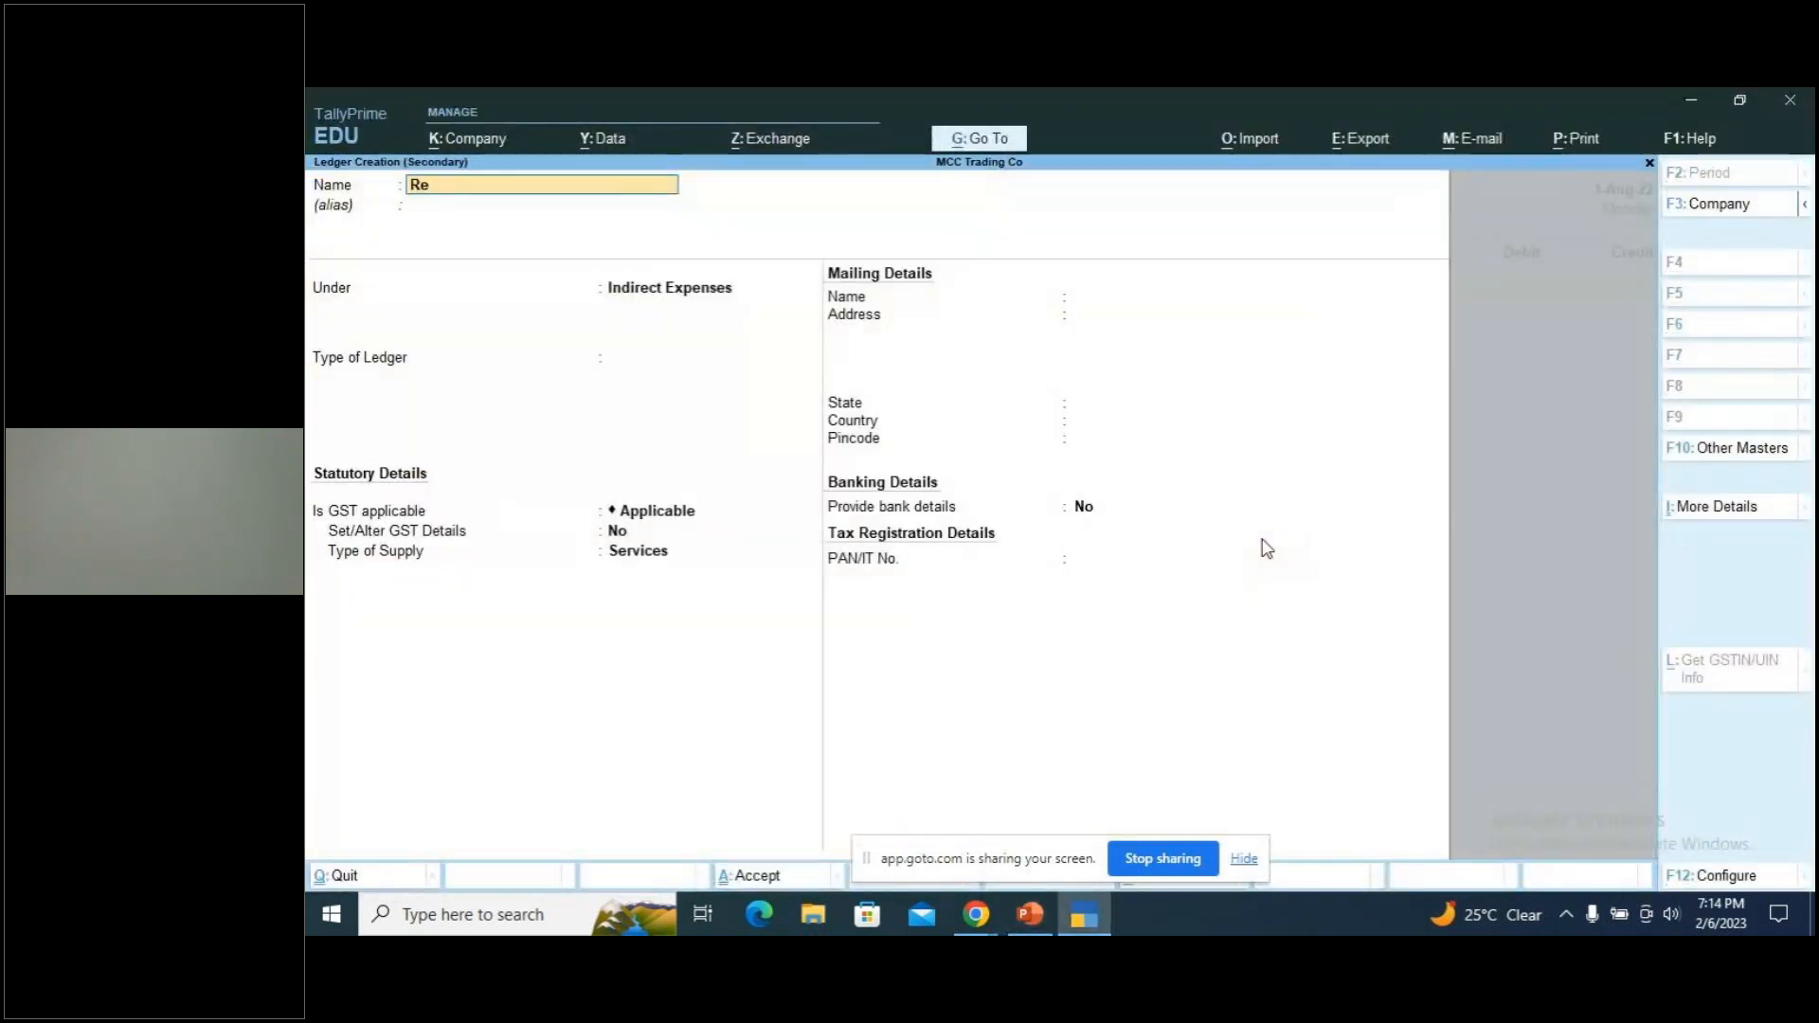
{"action": "type", "text": "nt to "}
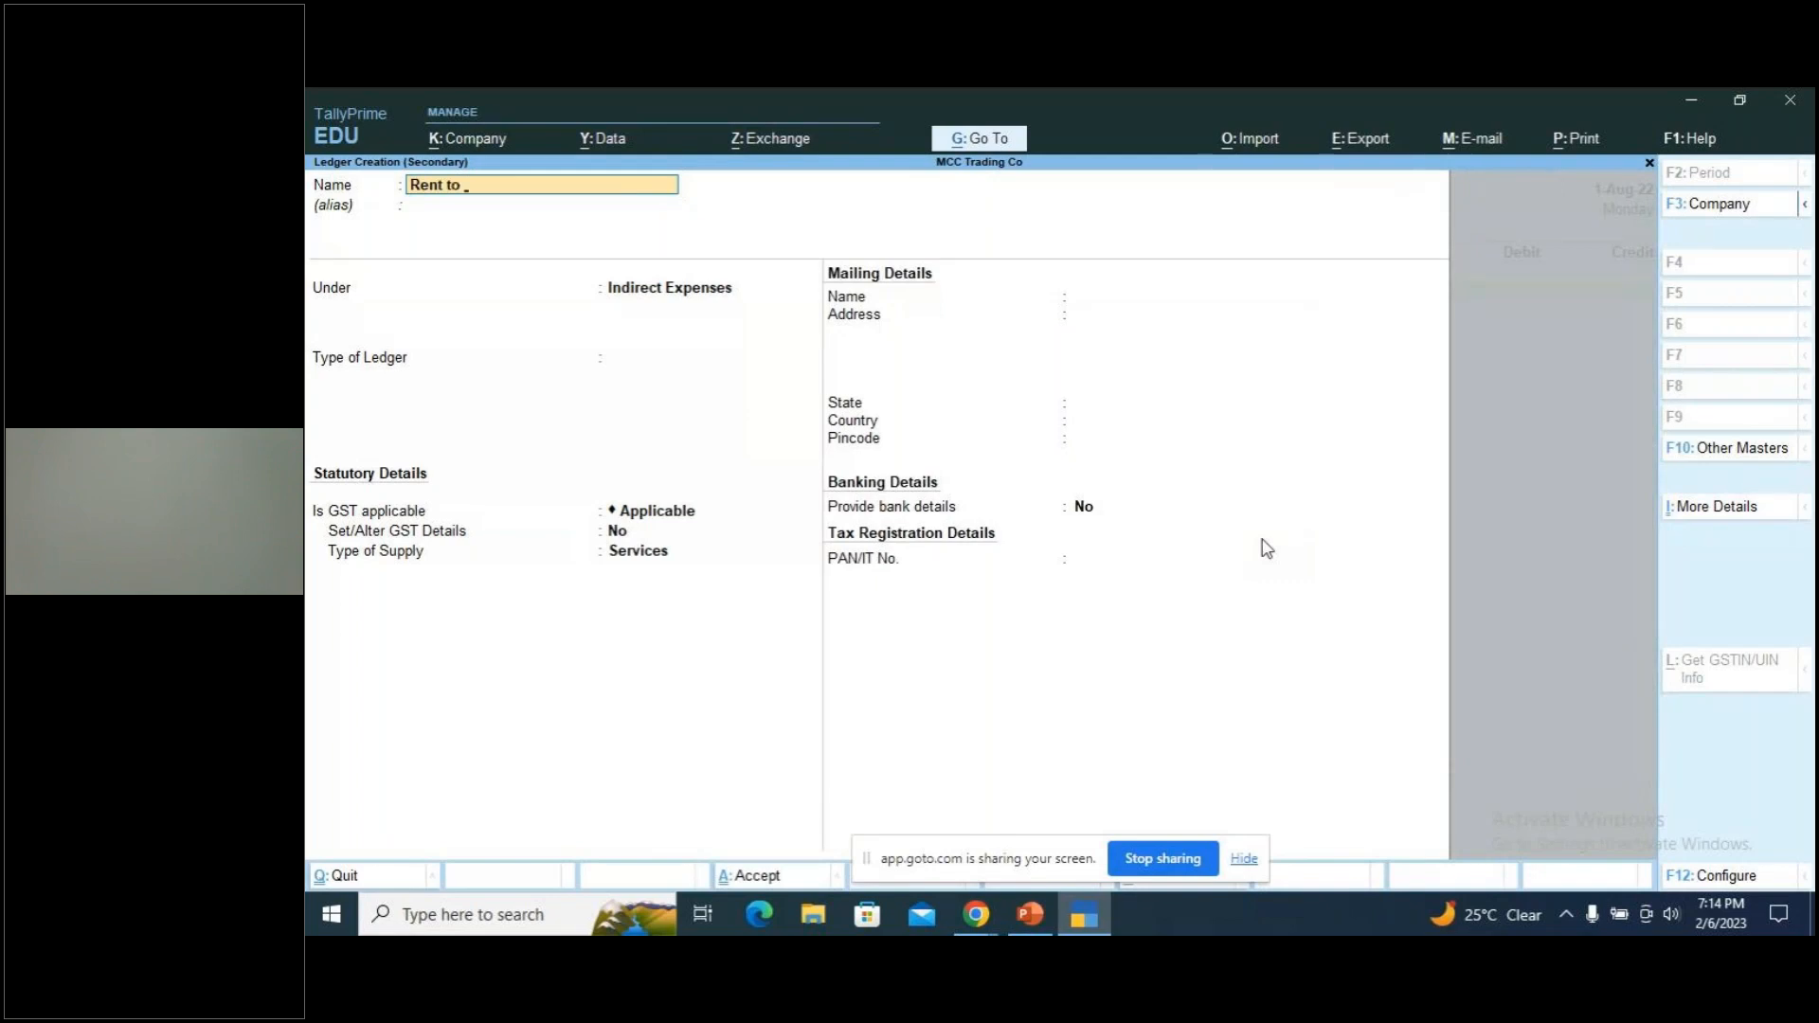
{"action": "type", "text": "UB City"}
{"action": "key", "text": "Return"}
{"action": "key", "text": "Return"}
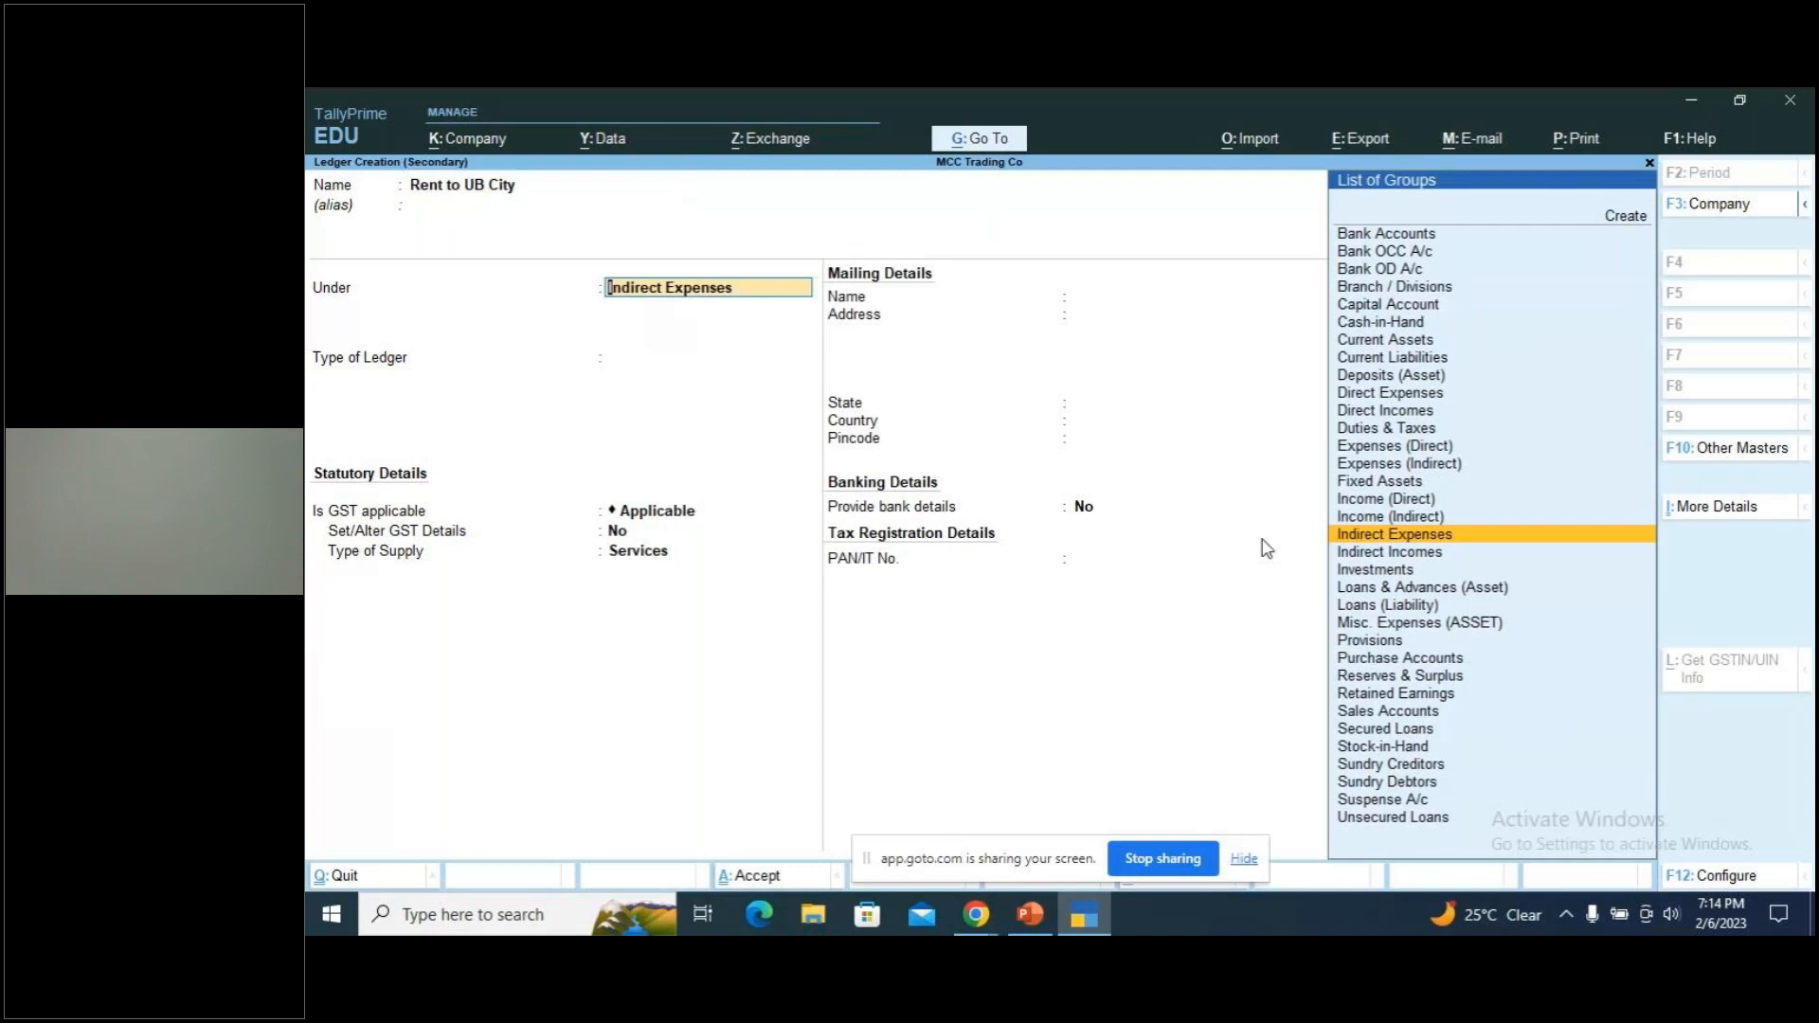
{"action": "key", "text": "Return"}
{"action": "key", "text": "Return"}
{"action": "key", "text": "ctrl+a"}
{"action": "key", "text": "Return"}
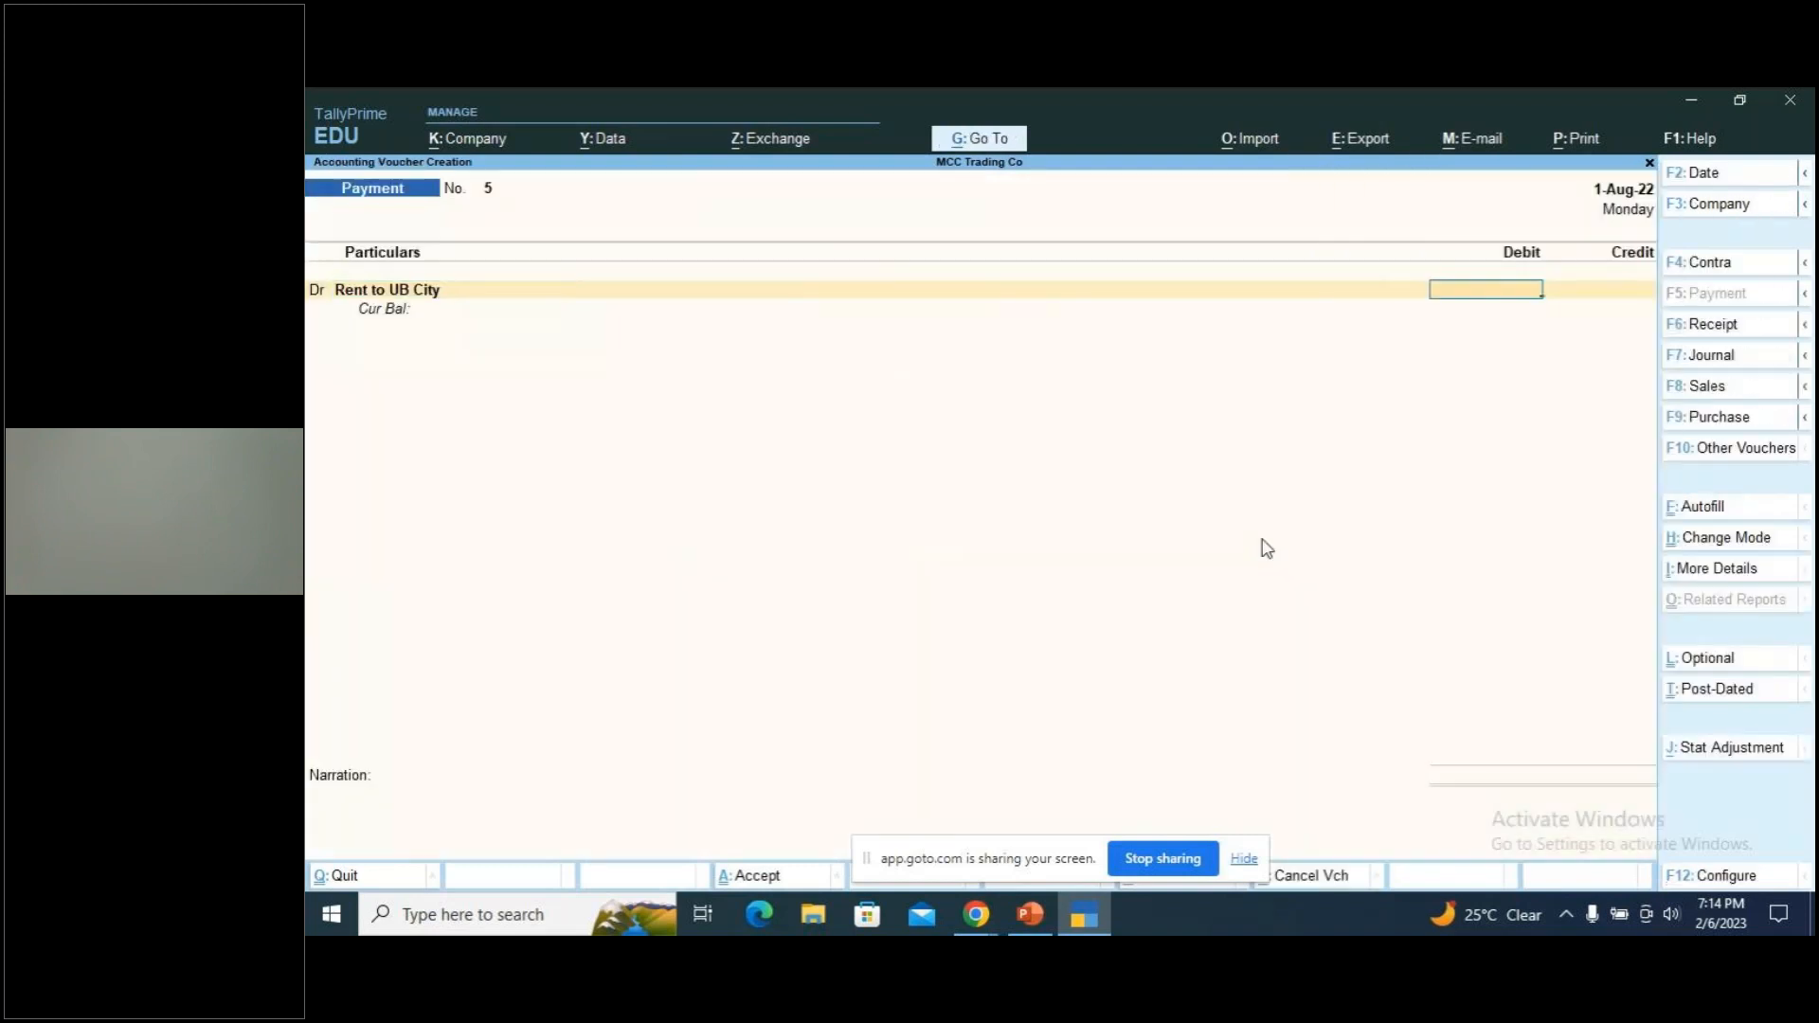
Switch to PowerPoint and check the UB City rent amounts per floor on slide 37
{"action": "key", "text": "alt+Tab"}
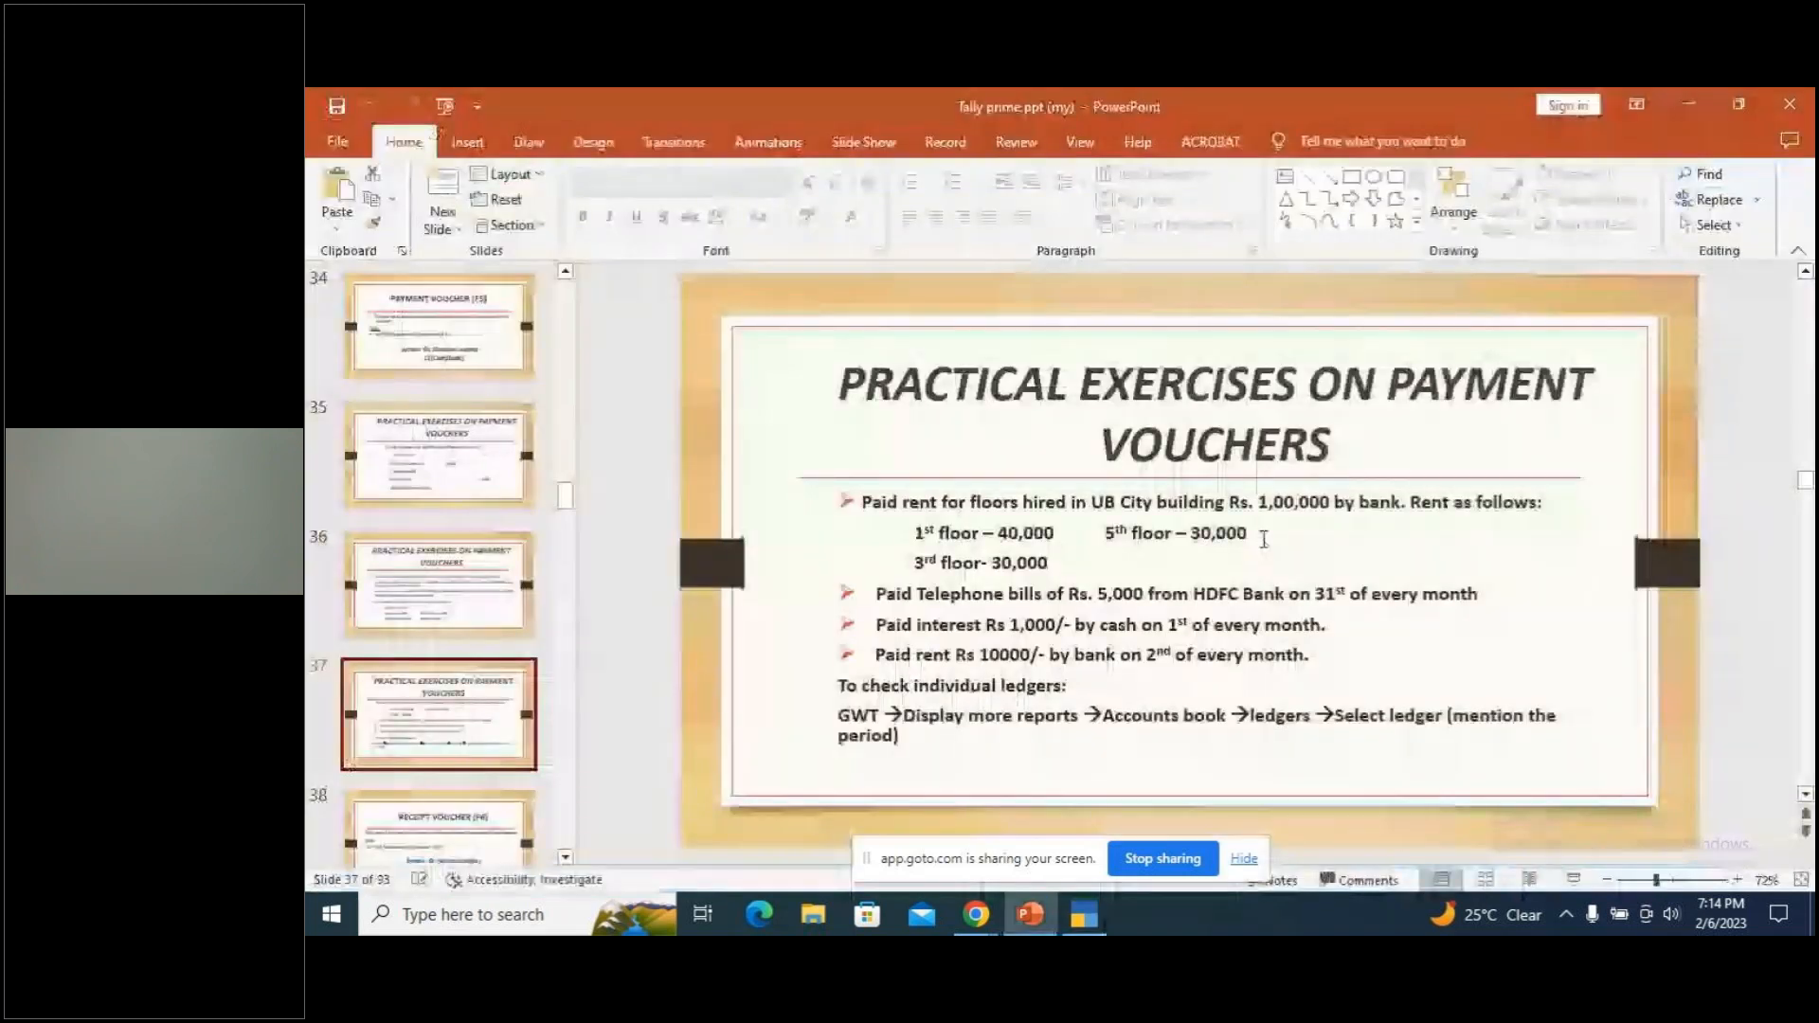
Switch to TallyPrime and enter 1,00,000 as the debit amount for Rent to UB City in the payment voucher
{"action": "key", "text": "alt+Tab"}
{"action": "type", "text": "100000"}
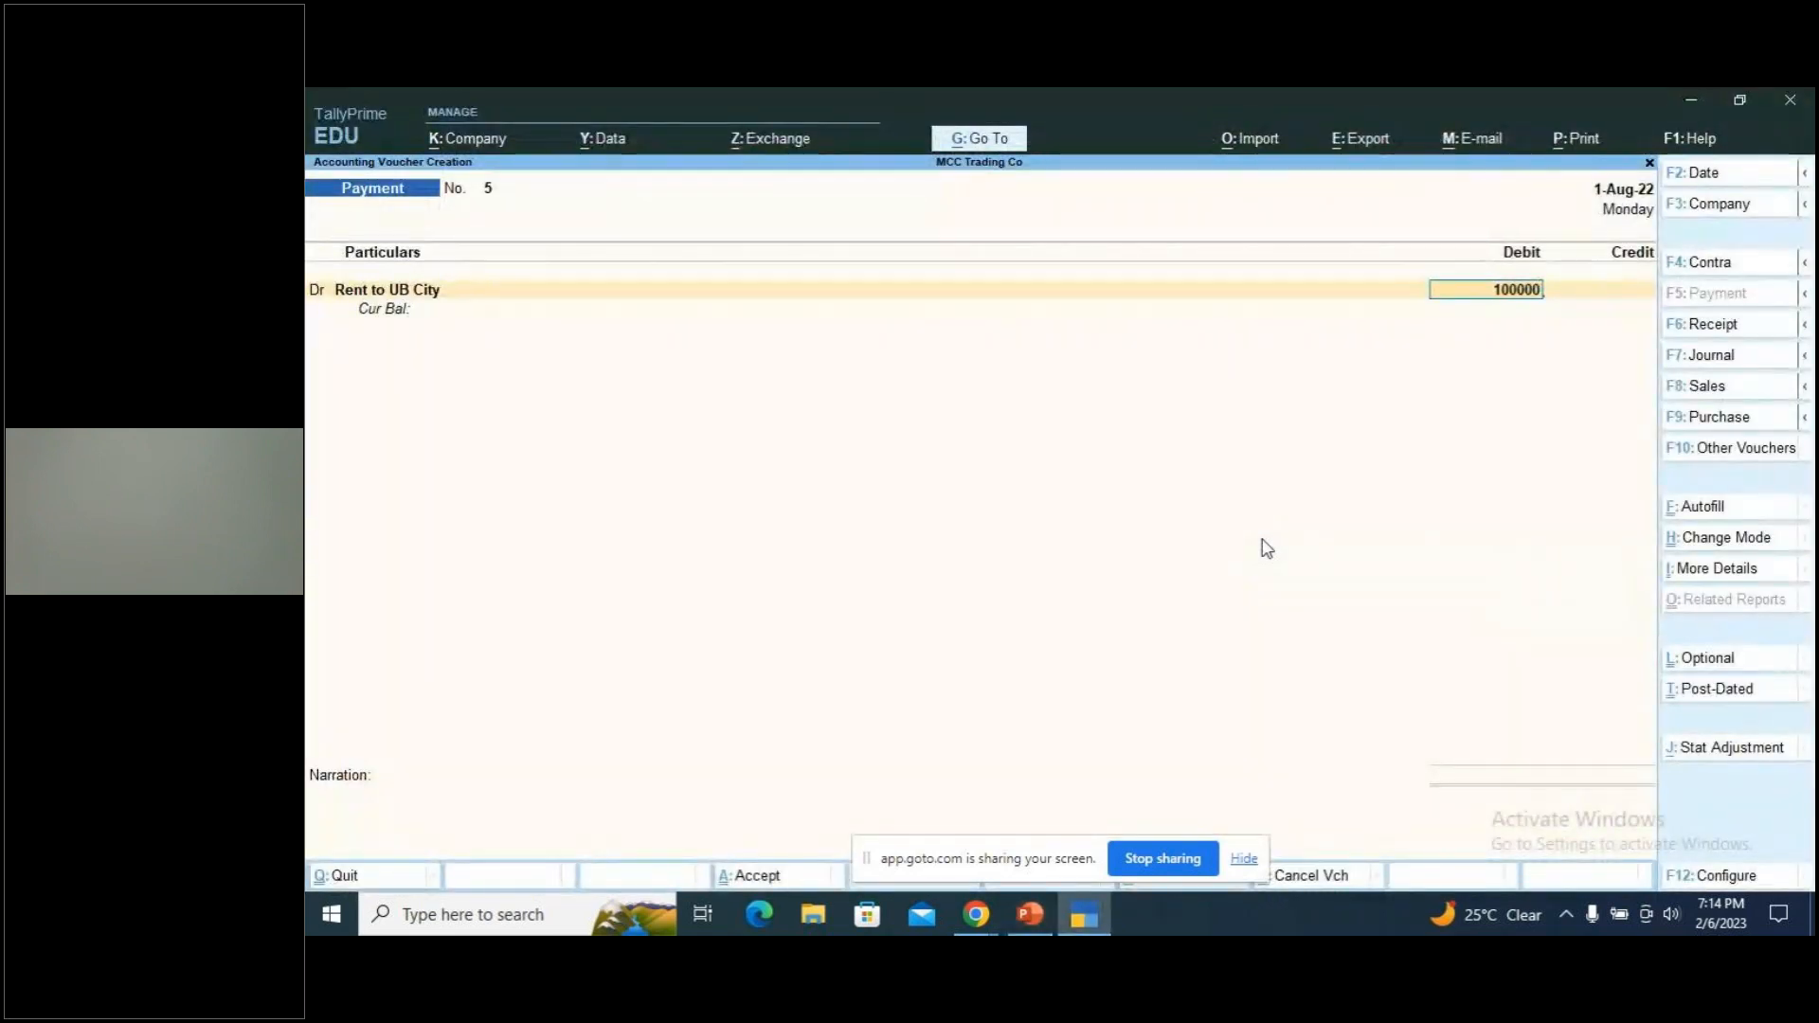
{"action": "key", "text": "Return"}
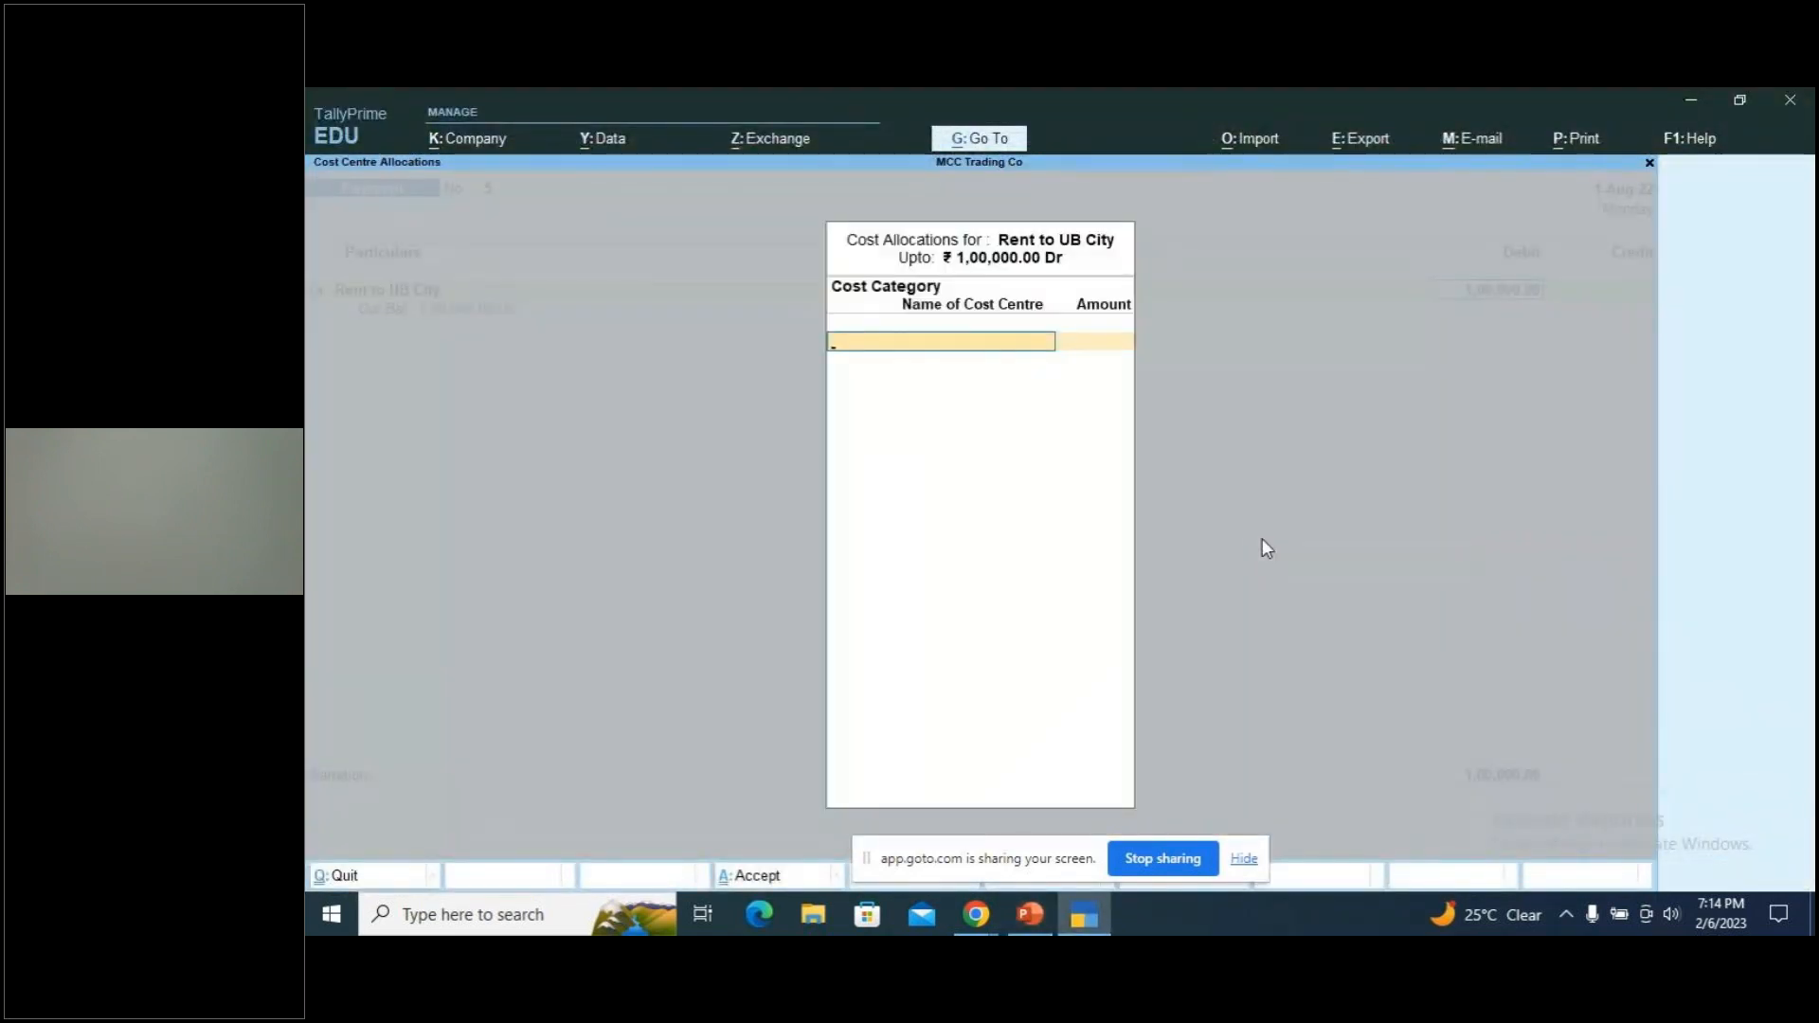
Choose UB City Building as the cost category for the rent allocation
{"action": "key", "text": "Down"}
{"action": "key", "text": "Down"}
{"action": "key", "text": "Down"}
{"action": "key", "text": "Down"}
{"action": "key", "text": "Down"}
{"action": "key", "text": "Down"}
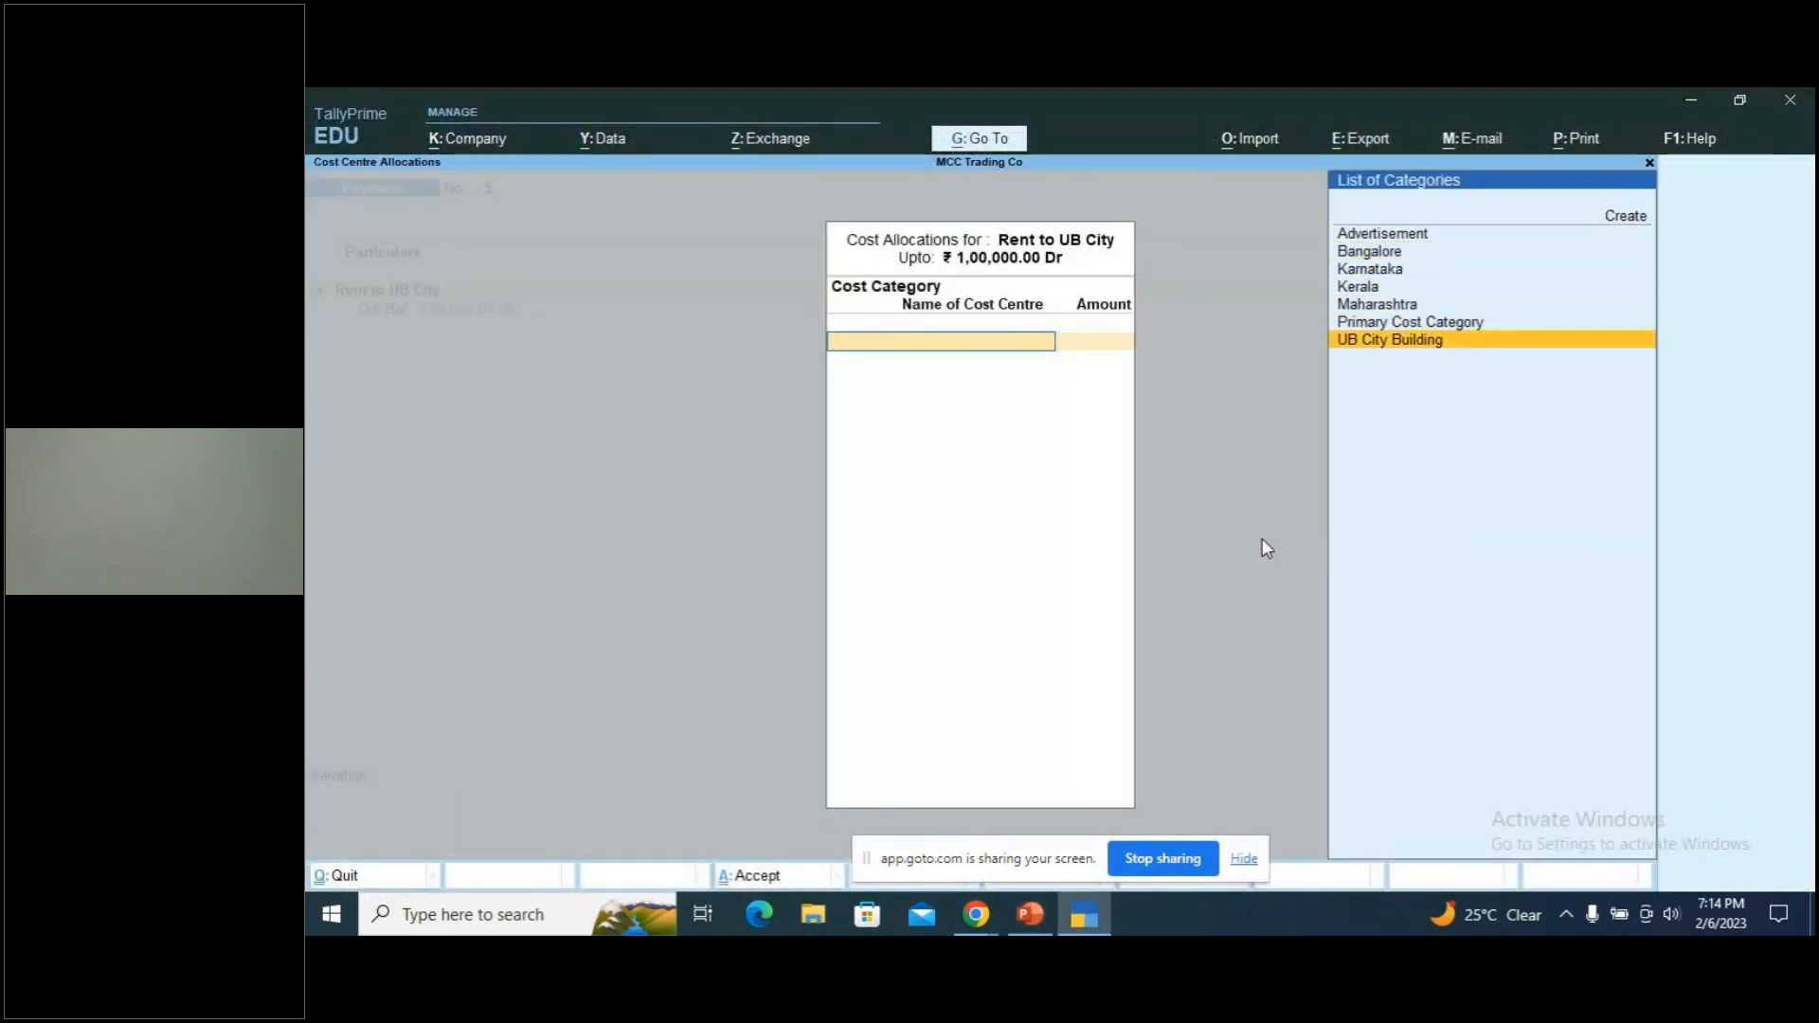
{"action": "key", "text": "Return"}
Allocate 40,000 of the rent to the 1st Floor cost centre
{"action": "key", "text": "Down"}
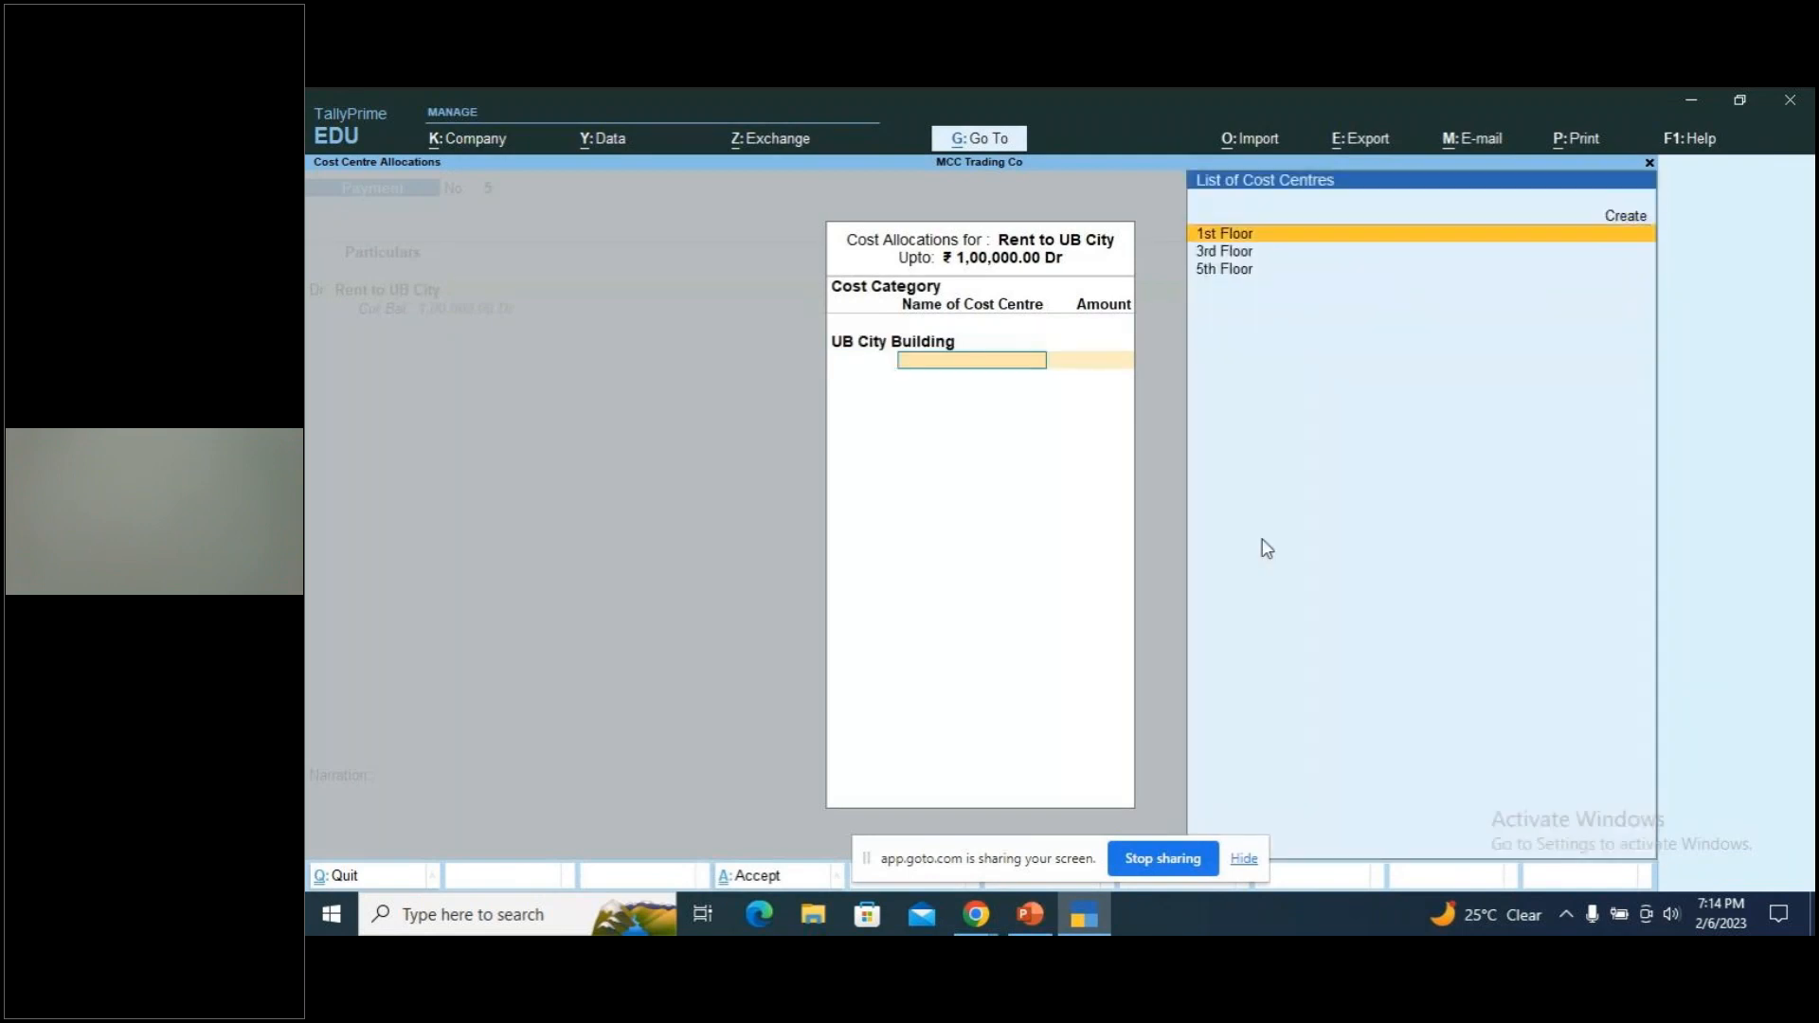
{"action": "key", "text": "Down"}
{"action": "key", "text": "Up"}
{"action": "key", "text": "Return"}
{"action": "key", "text": "alt+Tab"}
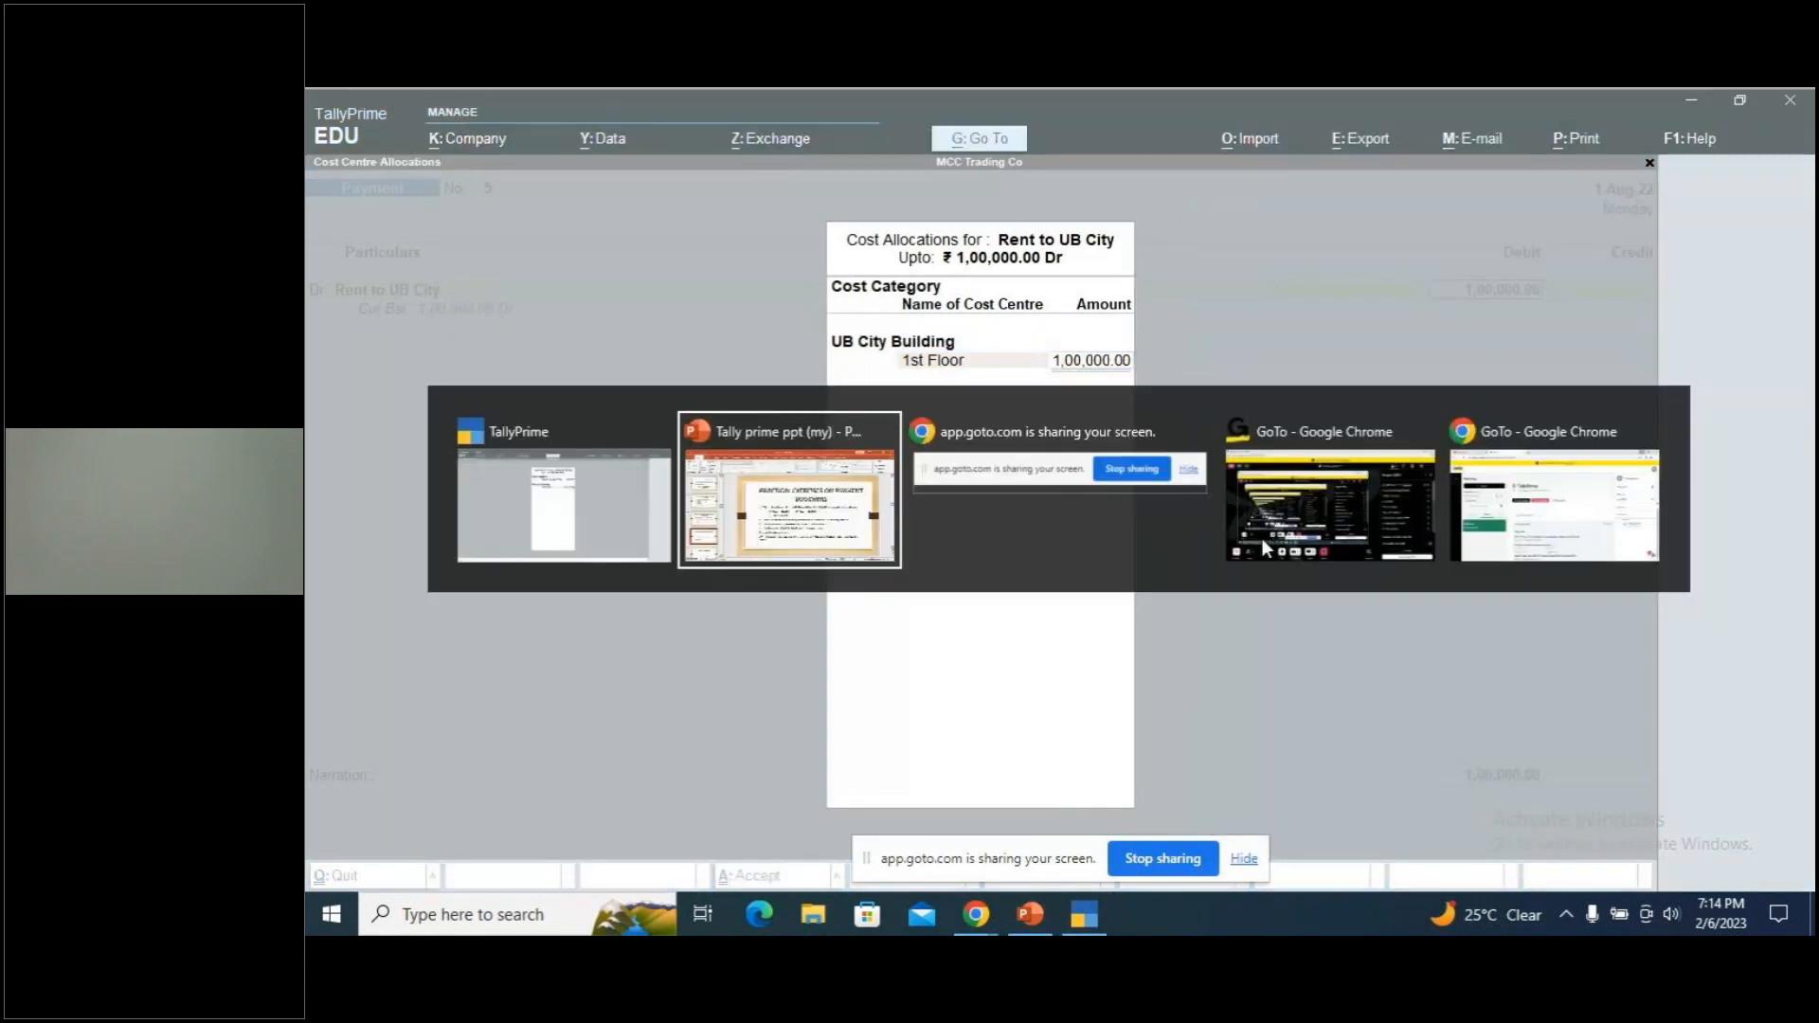
{"action": "key", "text": "alt+Tab"}
{"action": "type", "text": "40000"}
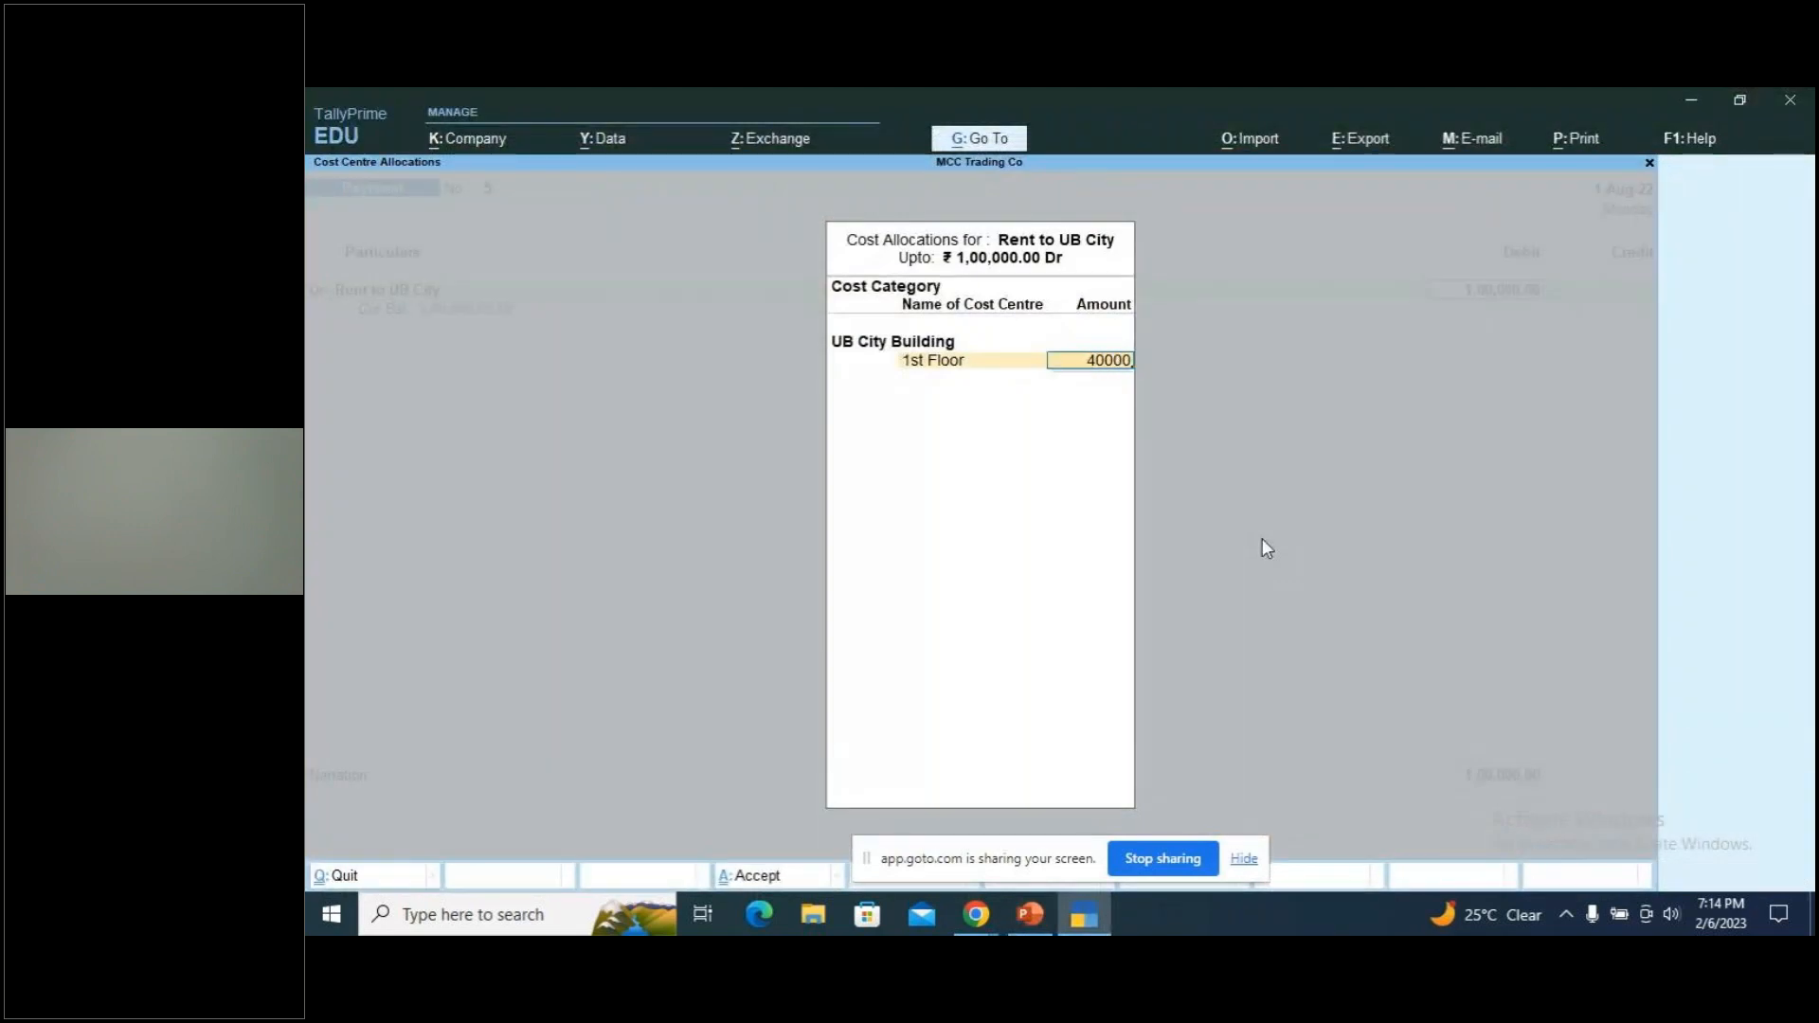
{"action": "key", "text": "Return"}
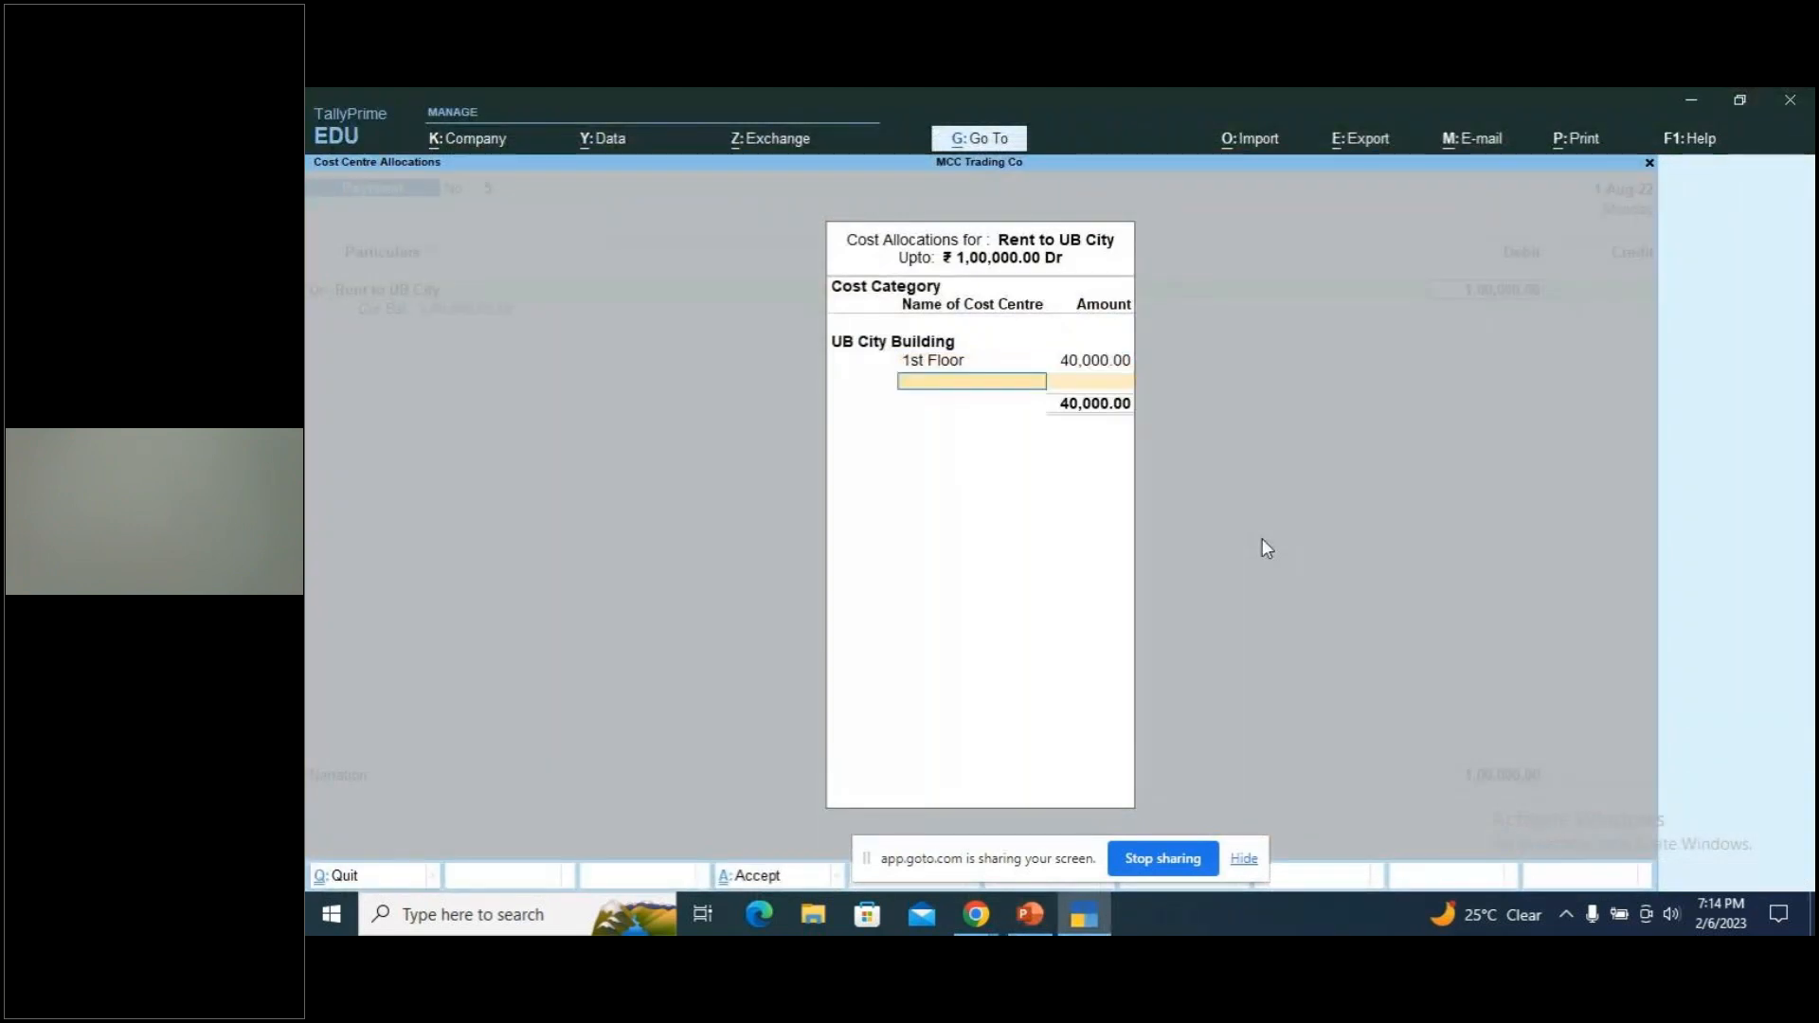
Allocate 30,000 each to the 3rd Floor and 5th Floor cost centres and finish the cost allocation
{"action": "key", "text": "Return"}
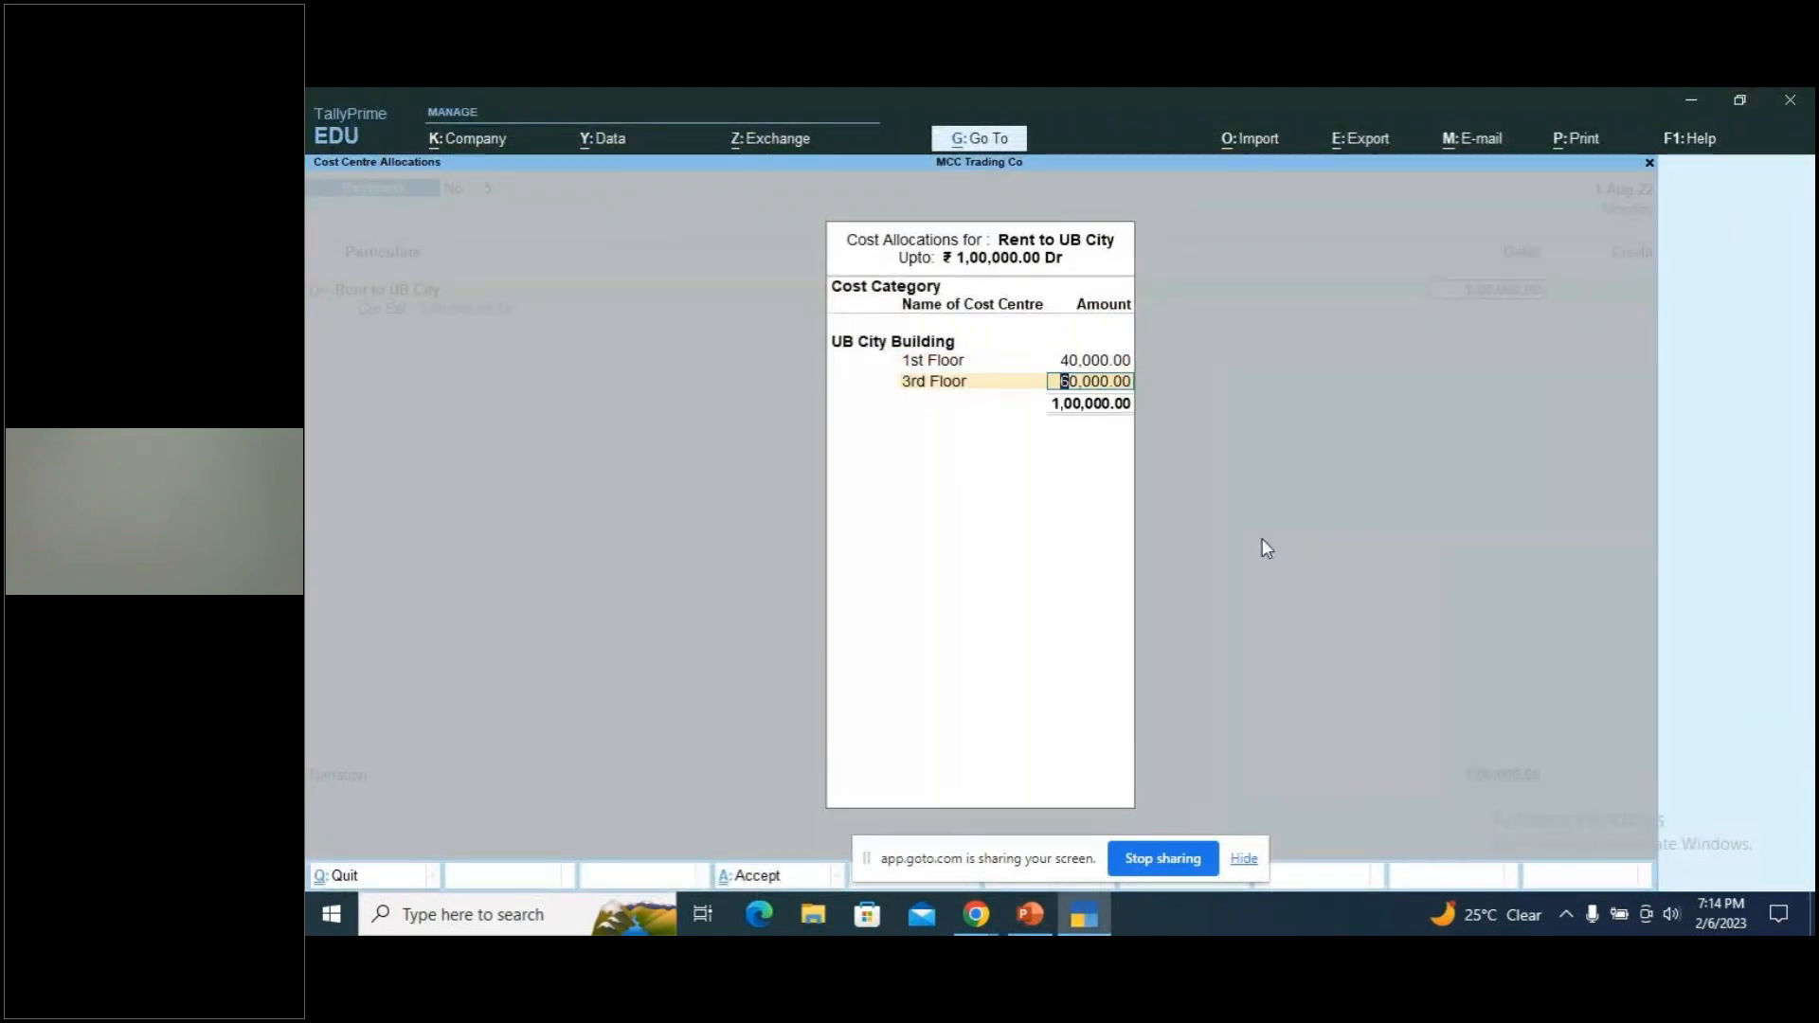
{"action": "type", "text": "30,000"}
{"action": "key", "text": "Return"}
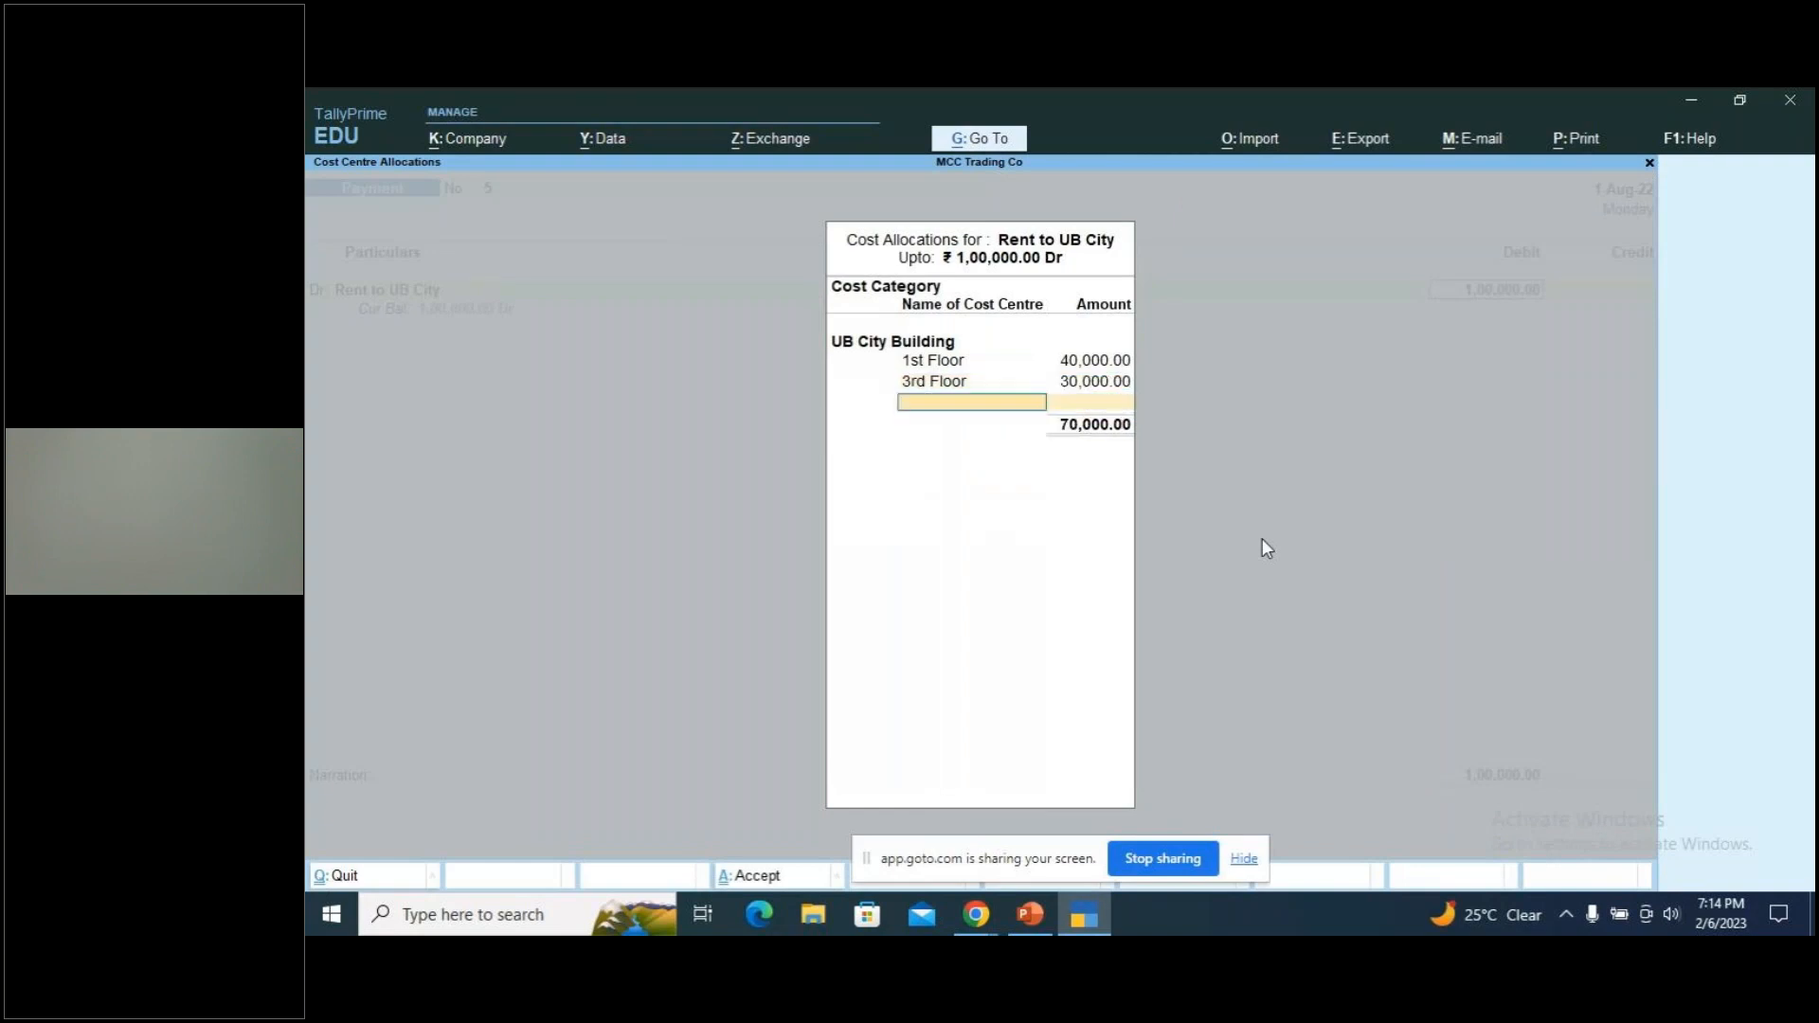
{"action": "key", "text": "Down"}
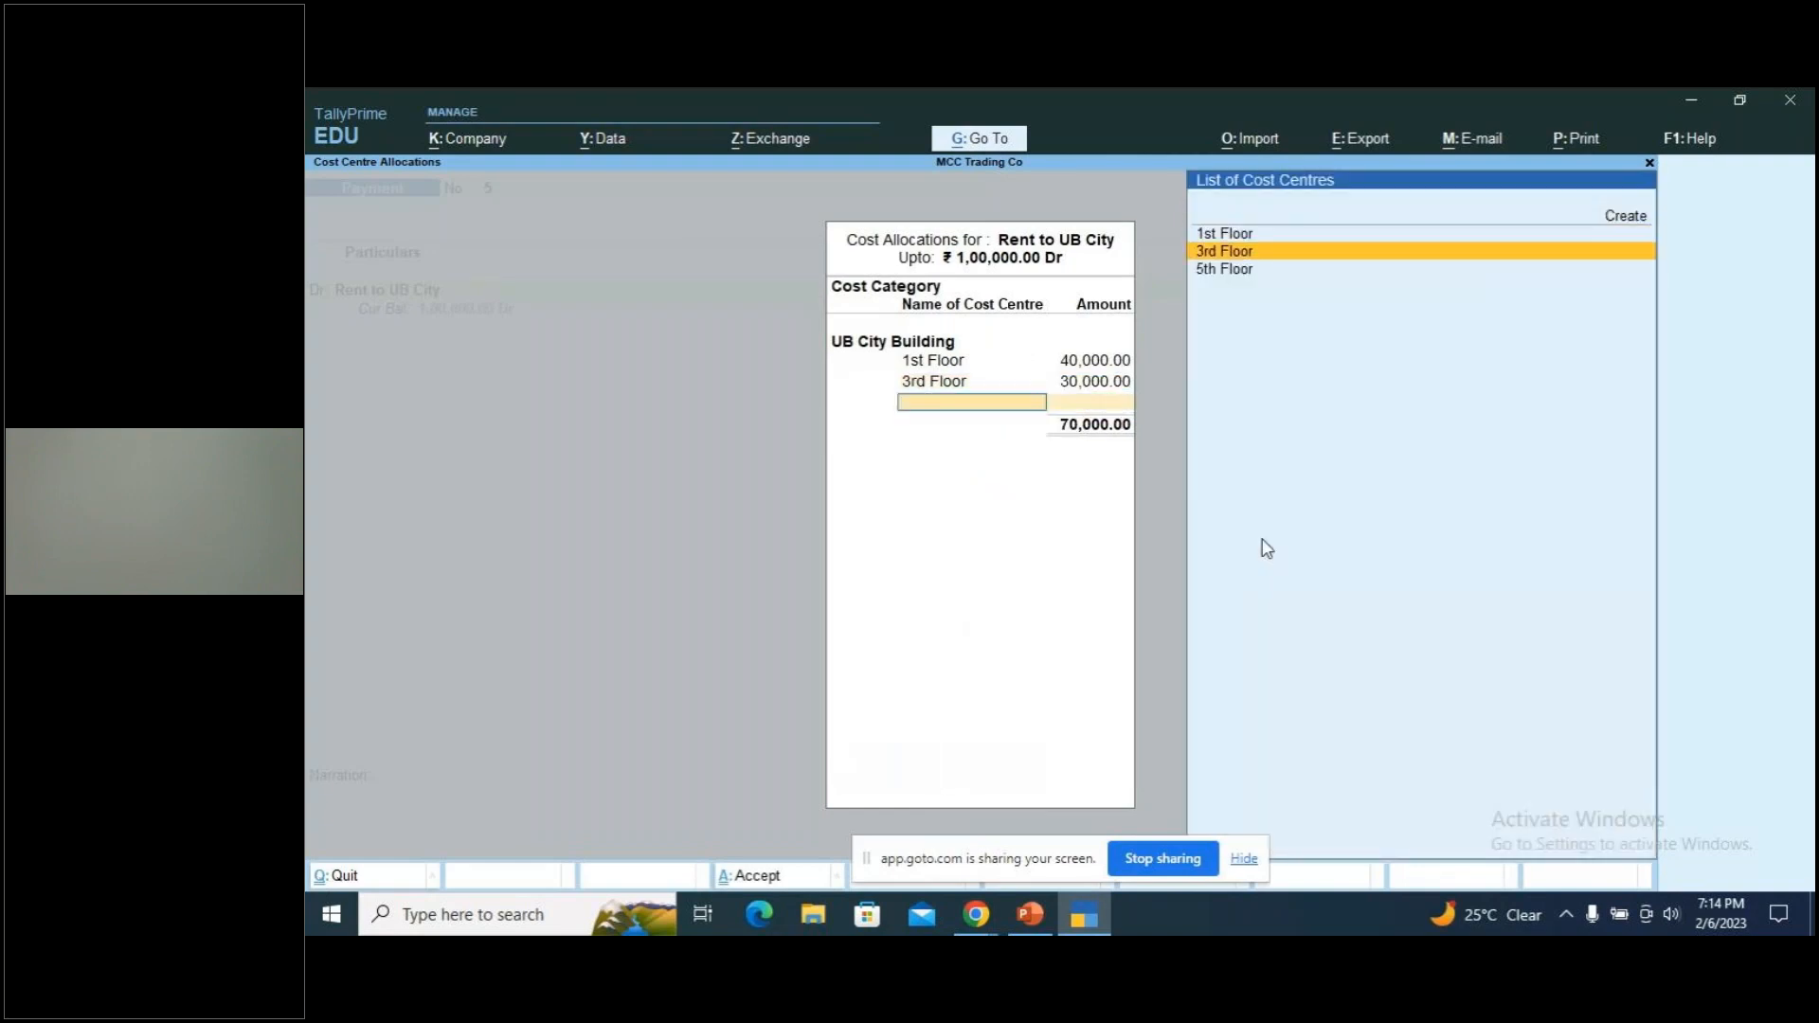
{"action": "key", "text": "Down"}
{"action": "key", "text": "Return"}
{"action": "key", "text": "Return"}
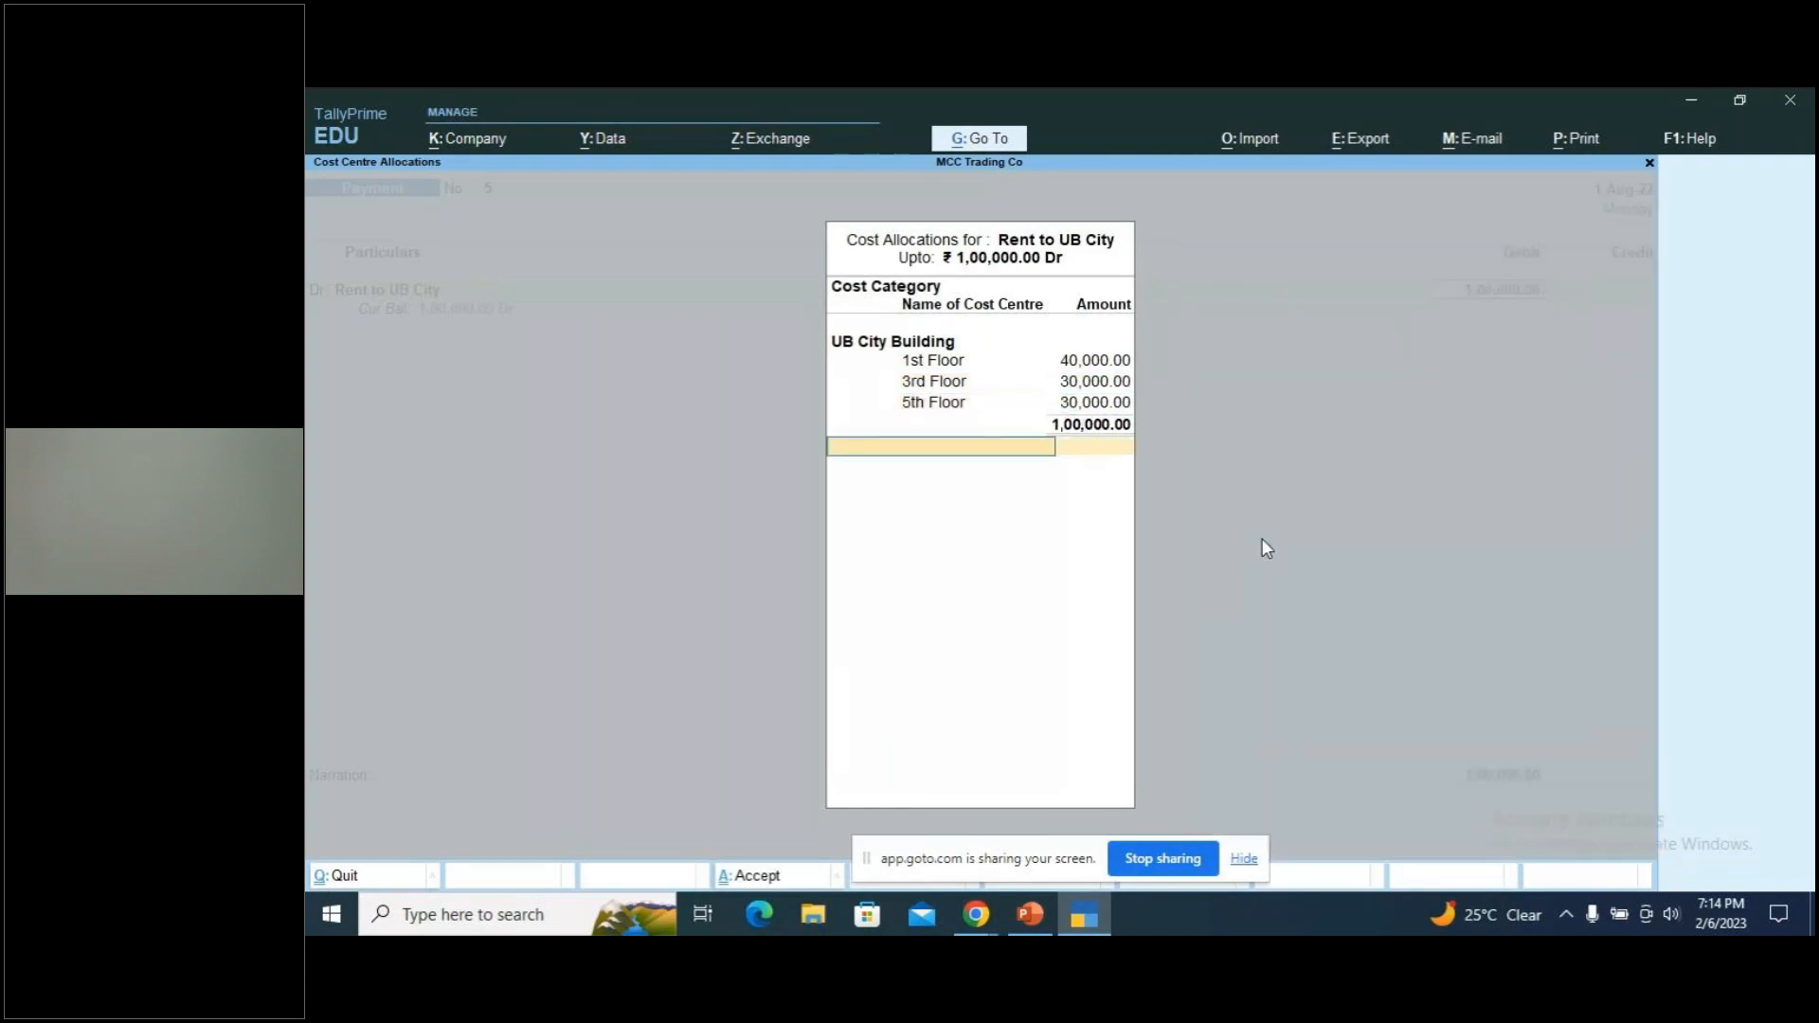
{"action": "key", "text": "Return"}
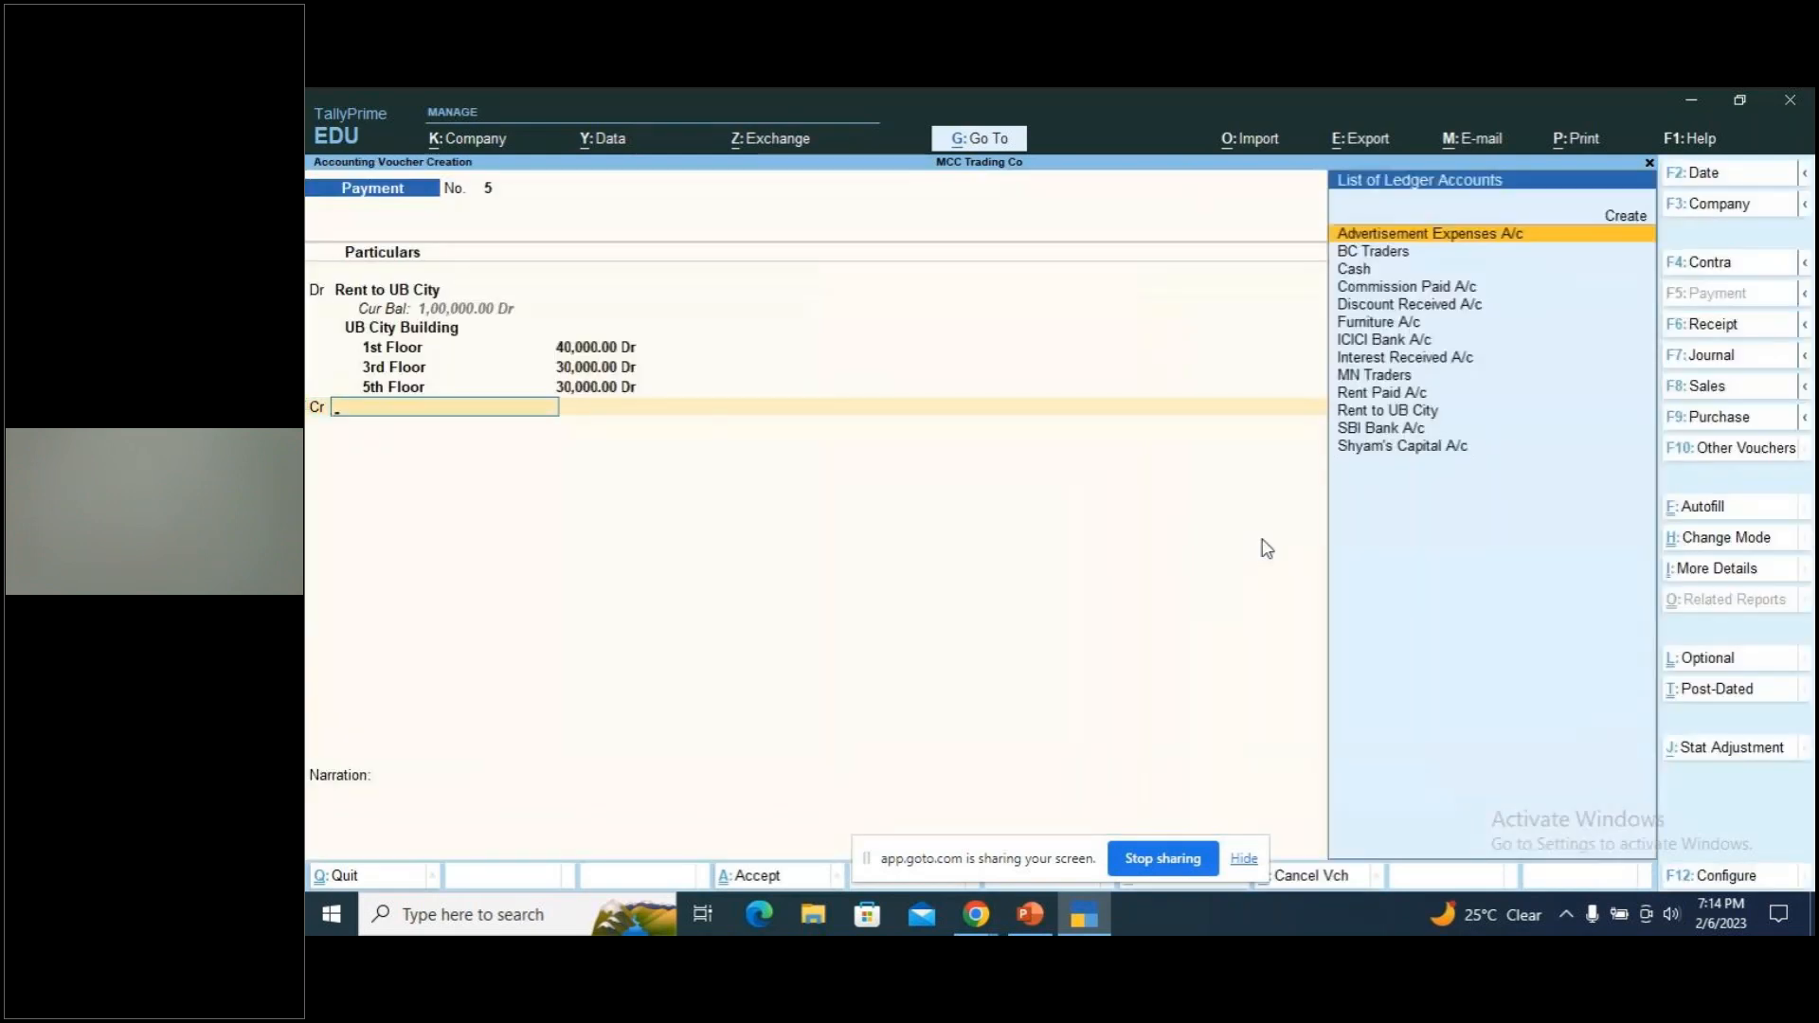
Credit ICICI Bank A/c with 1,00,000 in the payment voucher
{"action": "key", "text": "Down"}
{"action": "key", "text": "Down"}
{"action": "key", "text": "Down"}
{"action": "key", "text": "Down"}
{"action": "key", "text": "Down"}
{"action": "key", "text": "Down"}
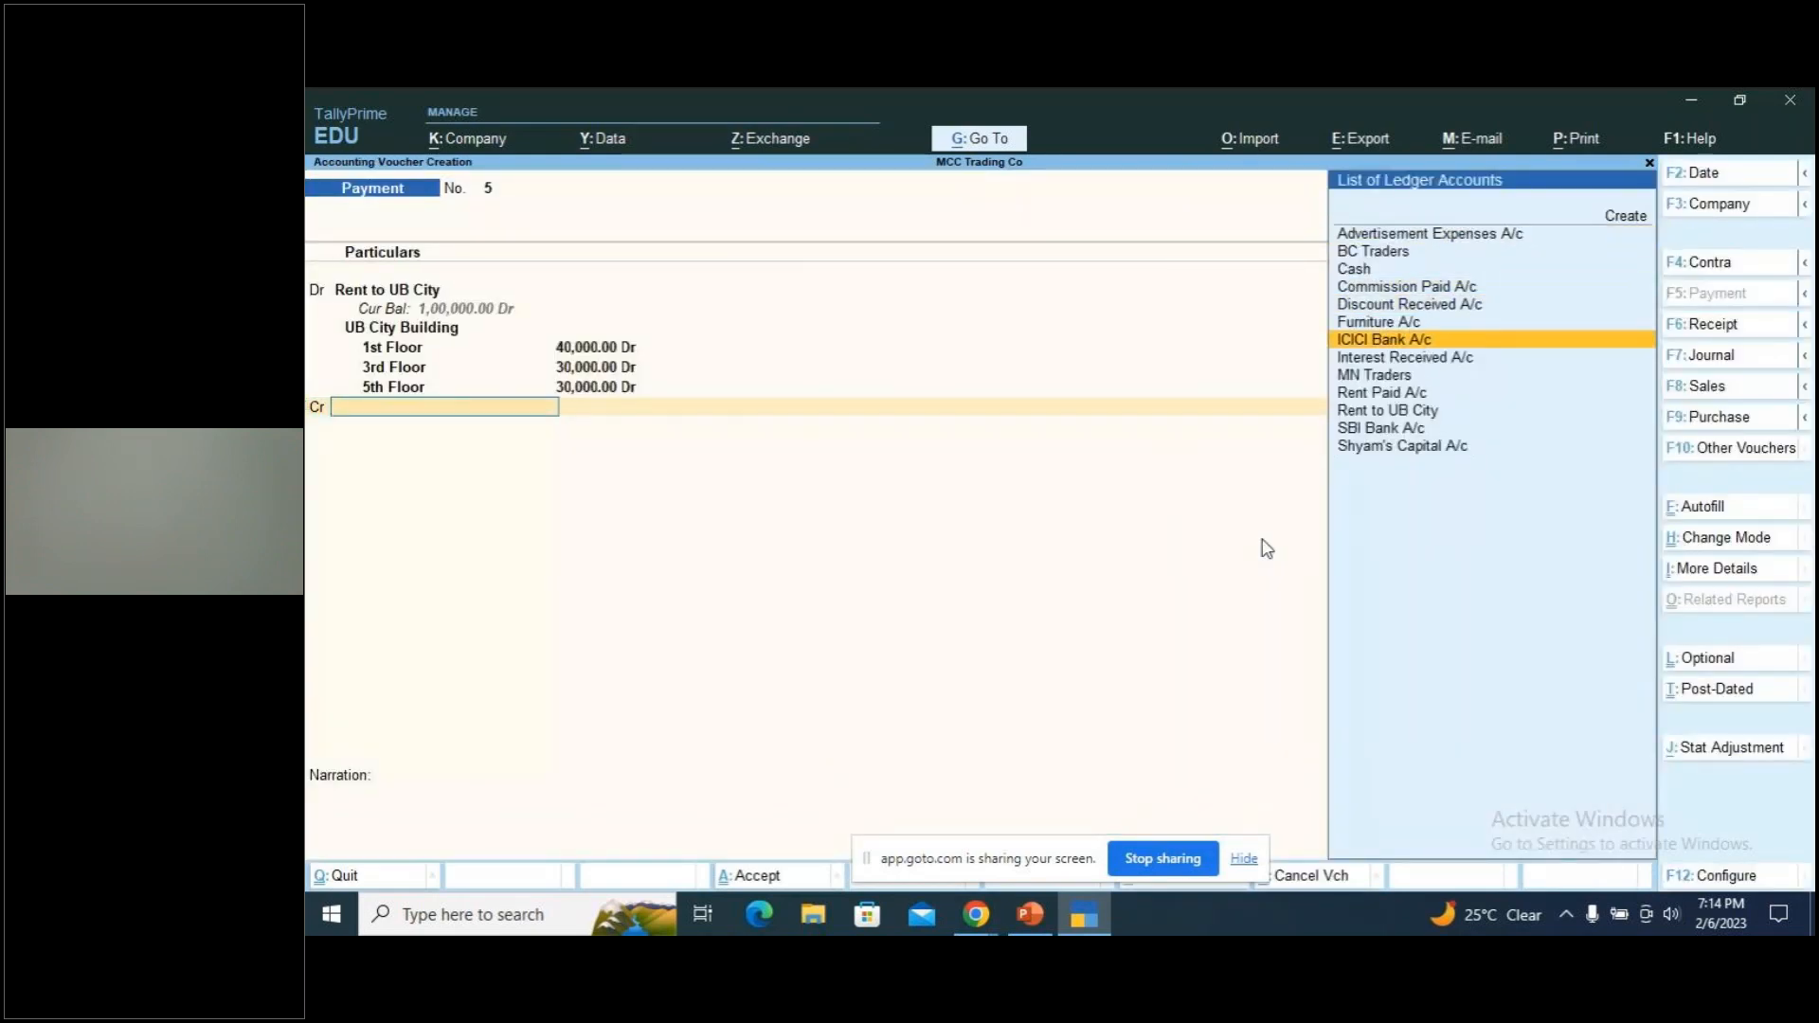
{"action": "key", "text": "Return"}
{"action": "key", "text": "Return"}
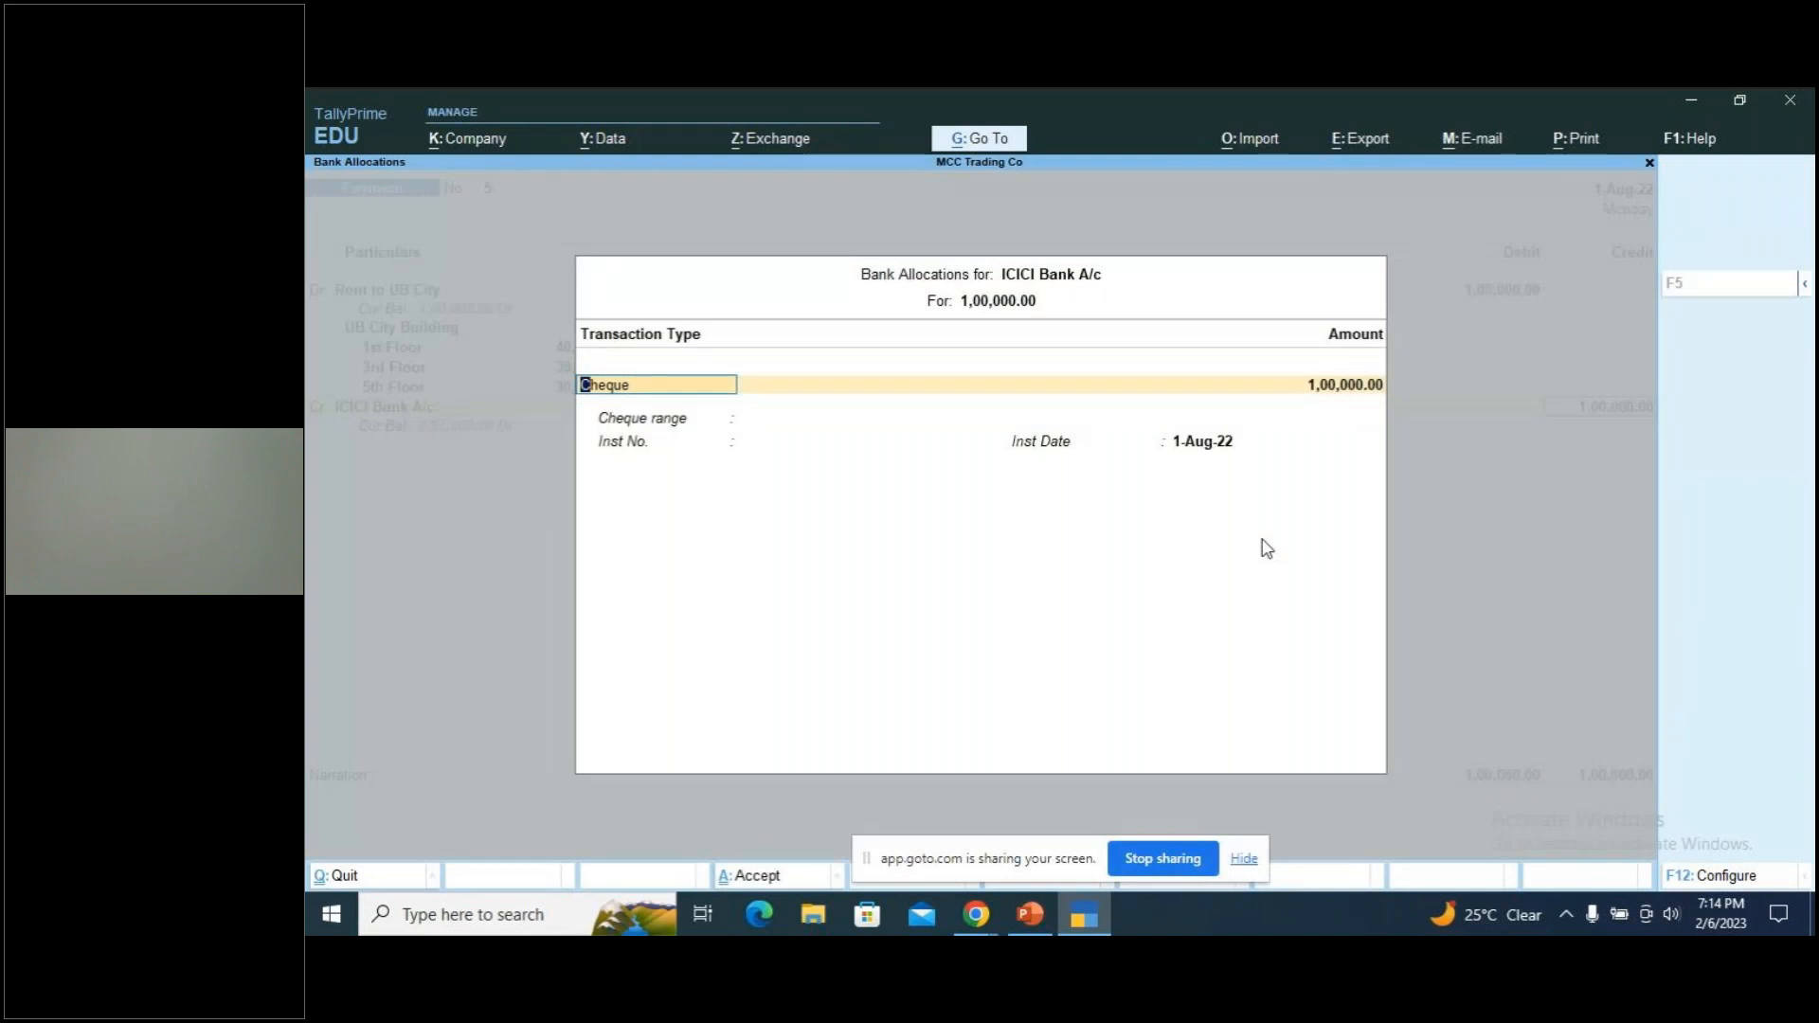
Complete the bank allocation as a cheque with range Not Applicable, instrument number 895623 and date 1-Aug-22
{"action": "key", "text": "Return"}
{"action": "key", "text": "Return"}
{"action": "type", "text": "89"}
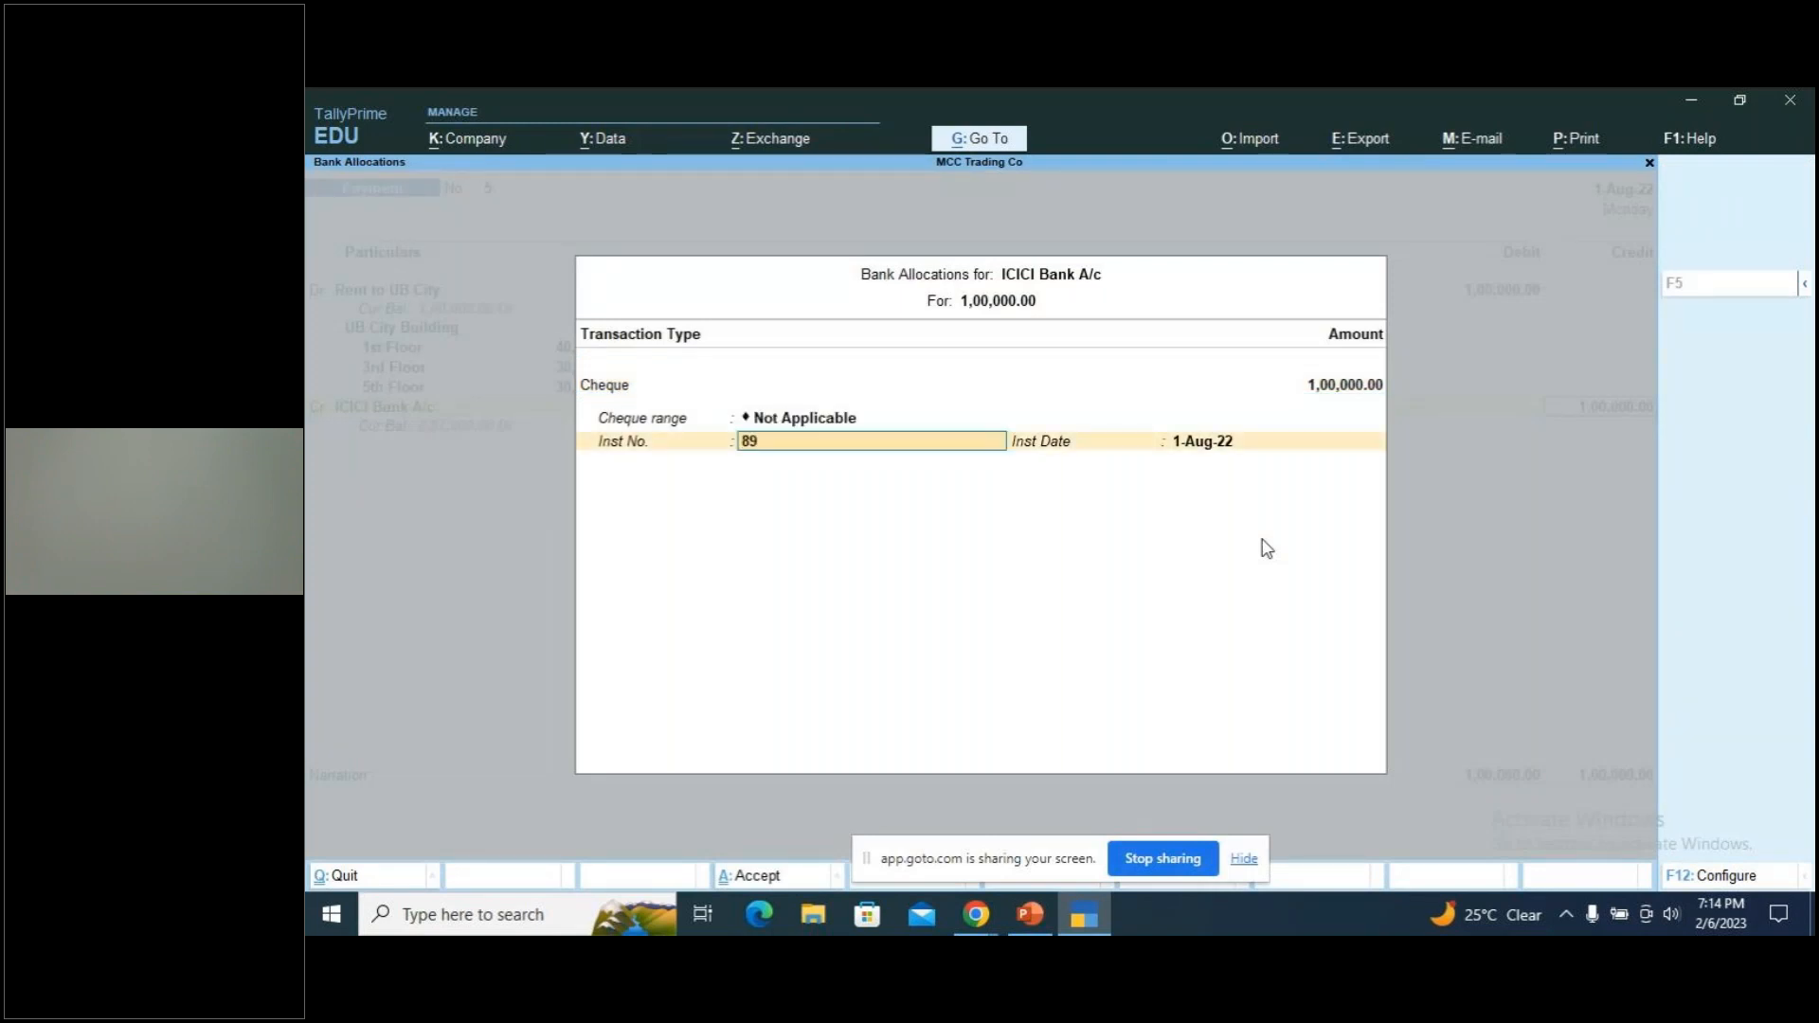
{"action": "type", "text": "5621"}
{"action": "key", "text": "Return"}
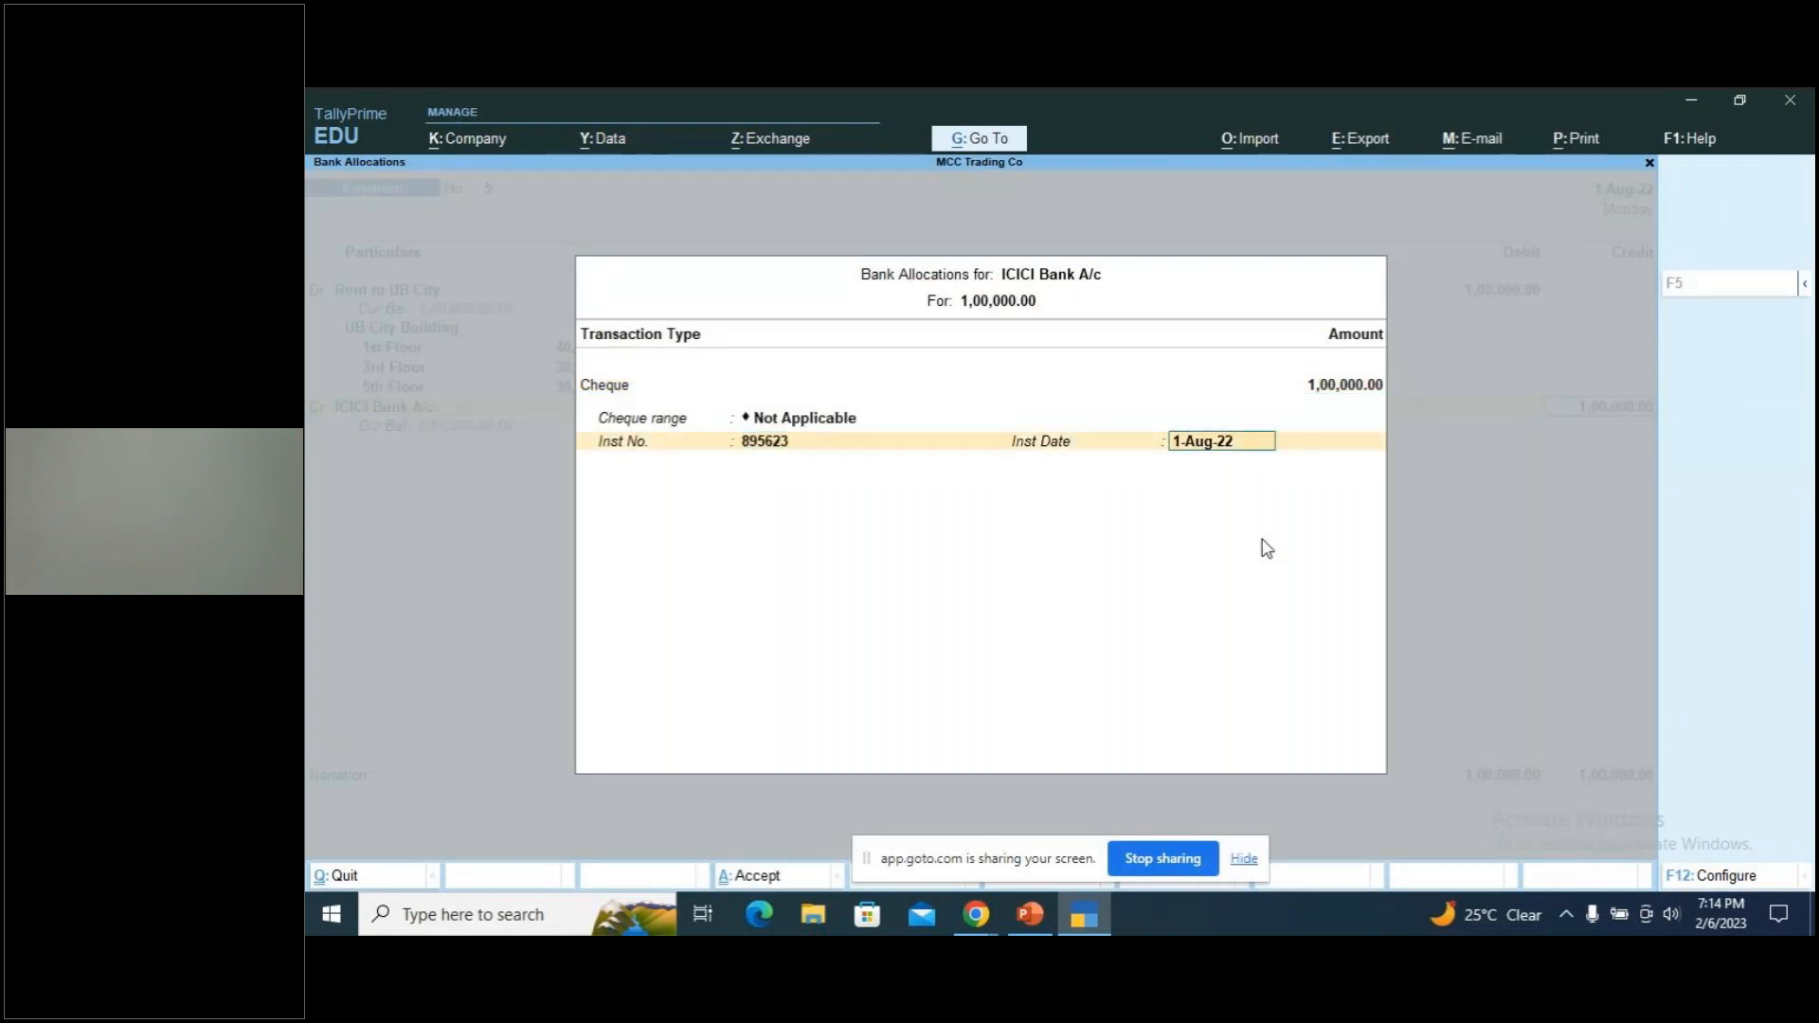
{"action": "key", "text": "Return"}
Add the narration "being rent paid by cheque", save the payment voucher and leave voucher entry
{"action": "type", "text": "bein"}
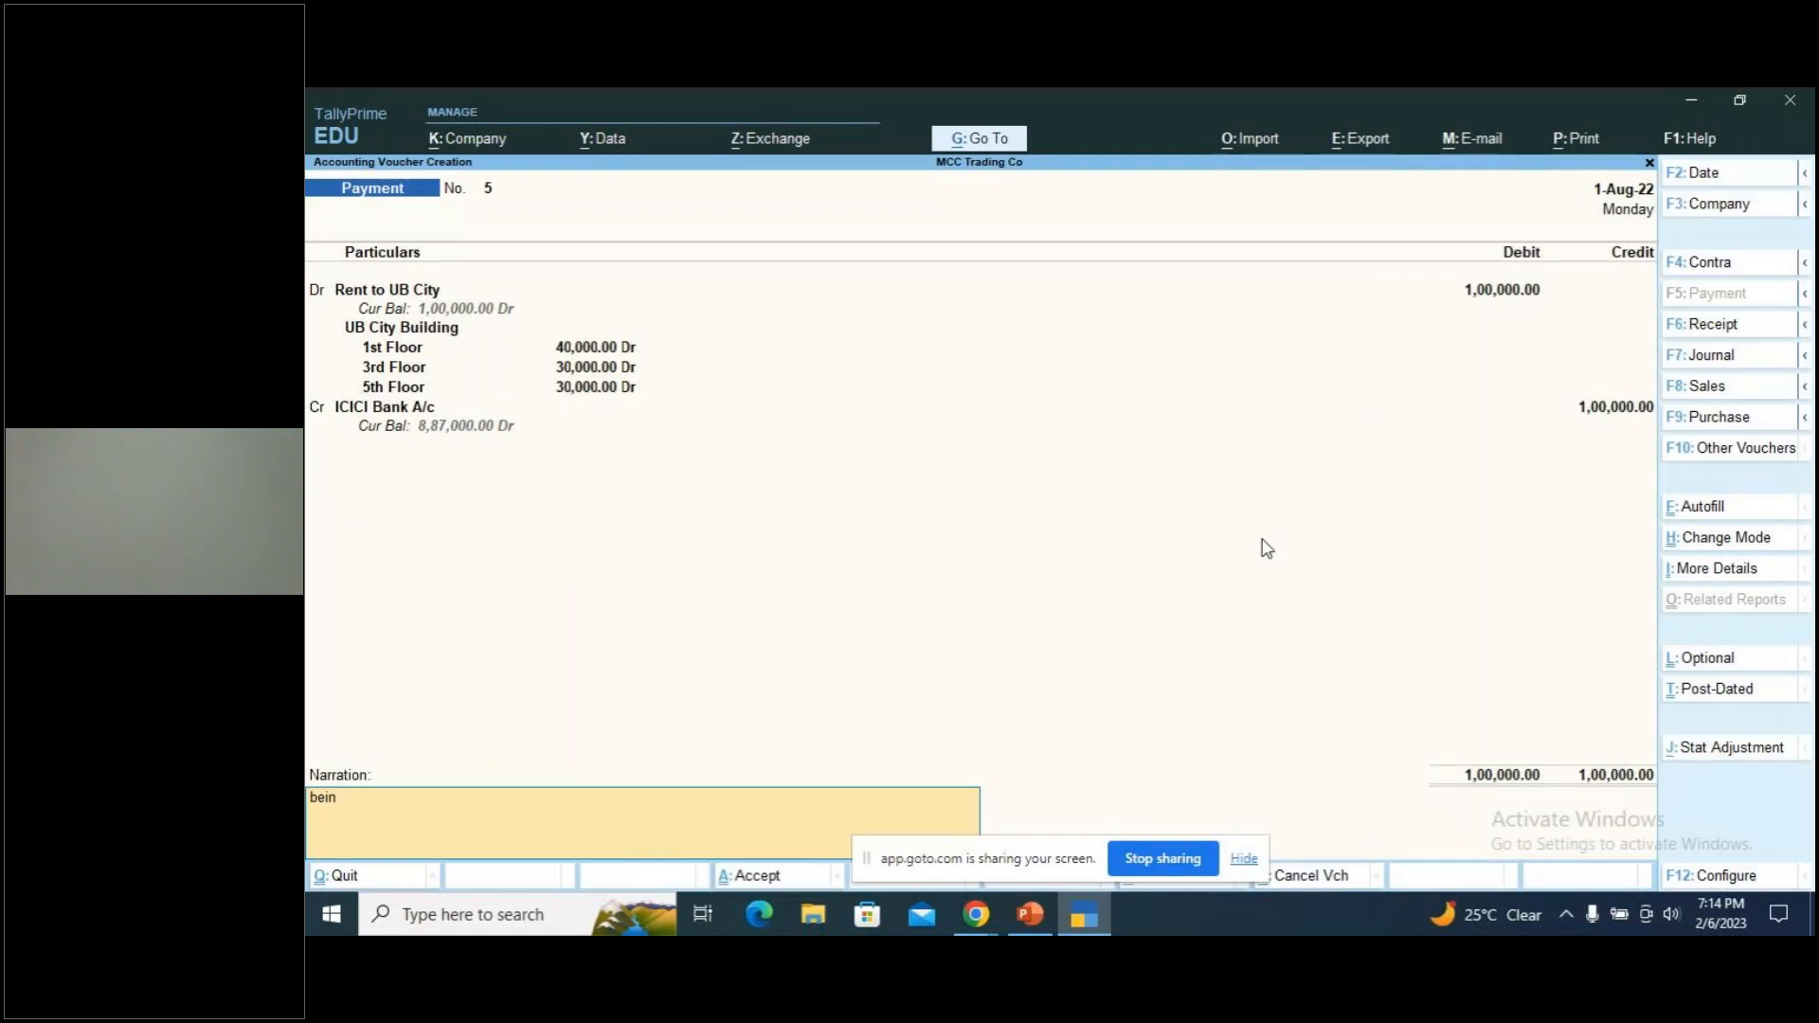
{"action": "type", "text": "g rent paid by cheque"}
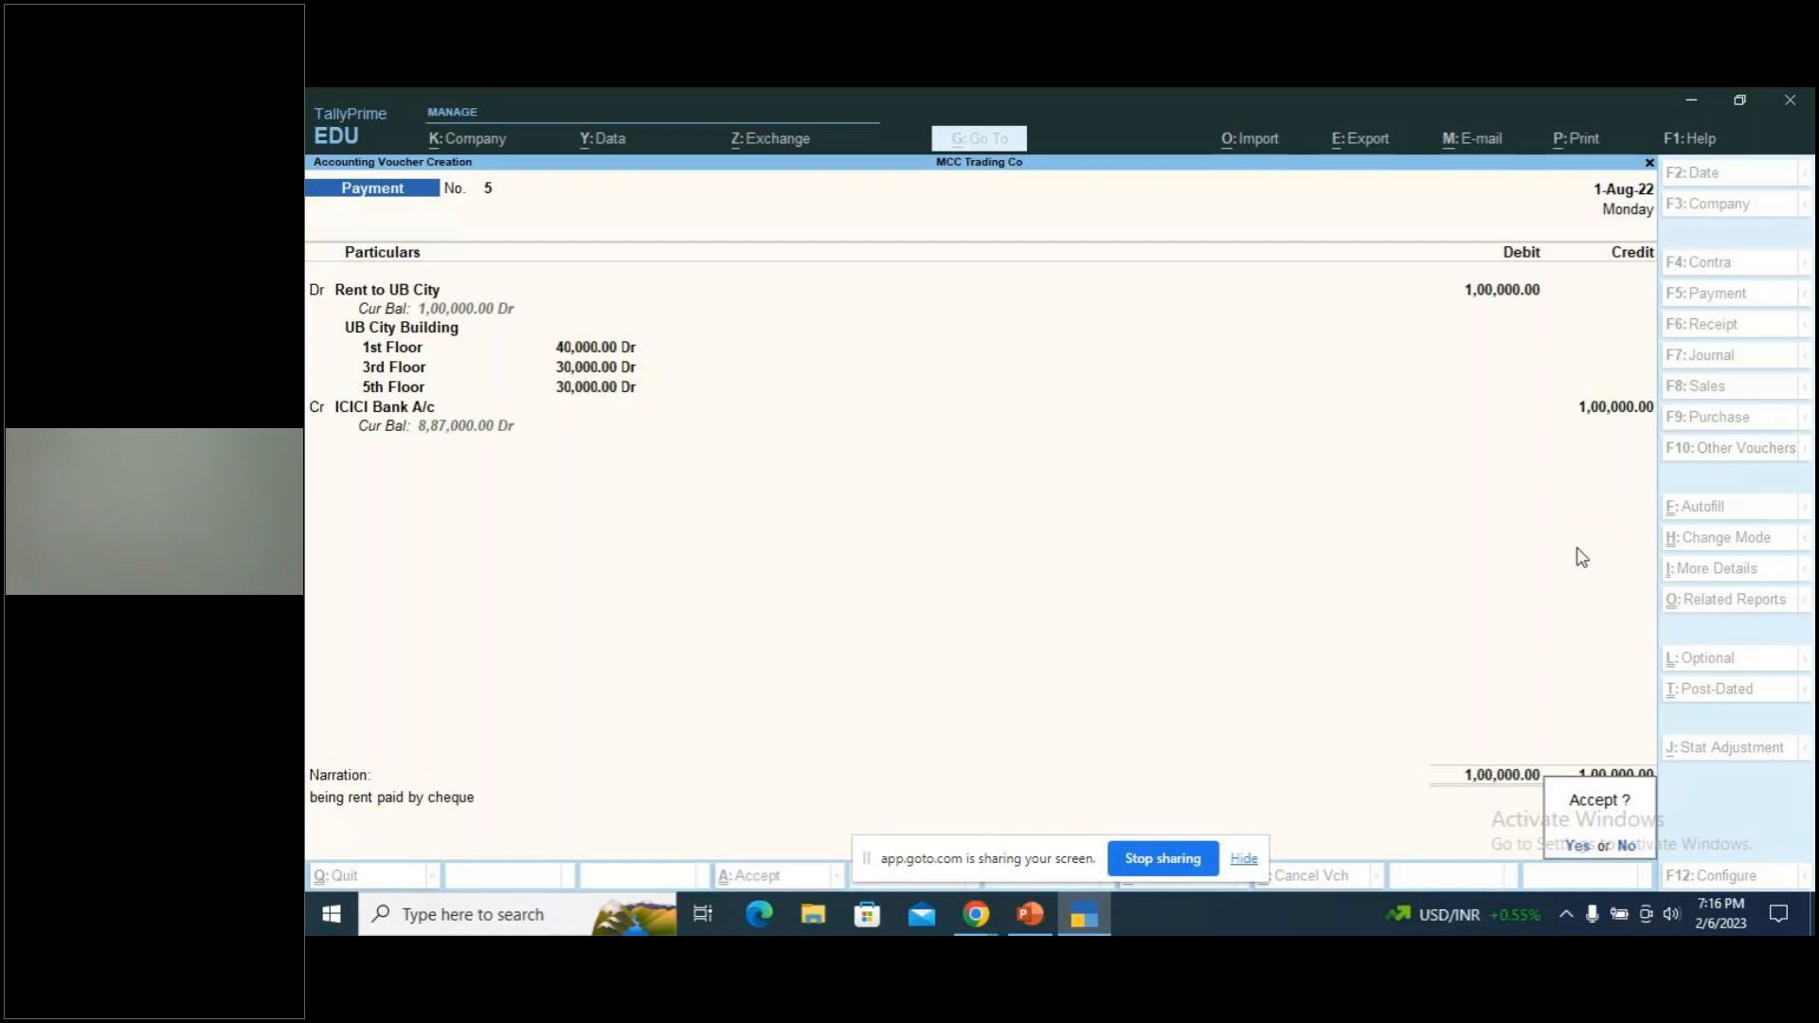
{"action": "key", "text": "y"}
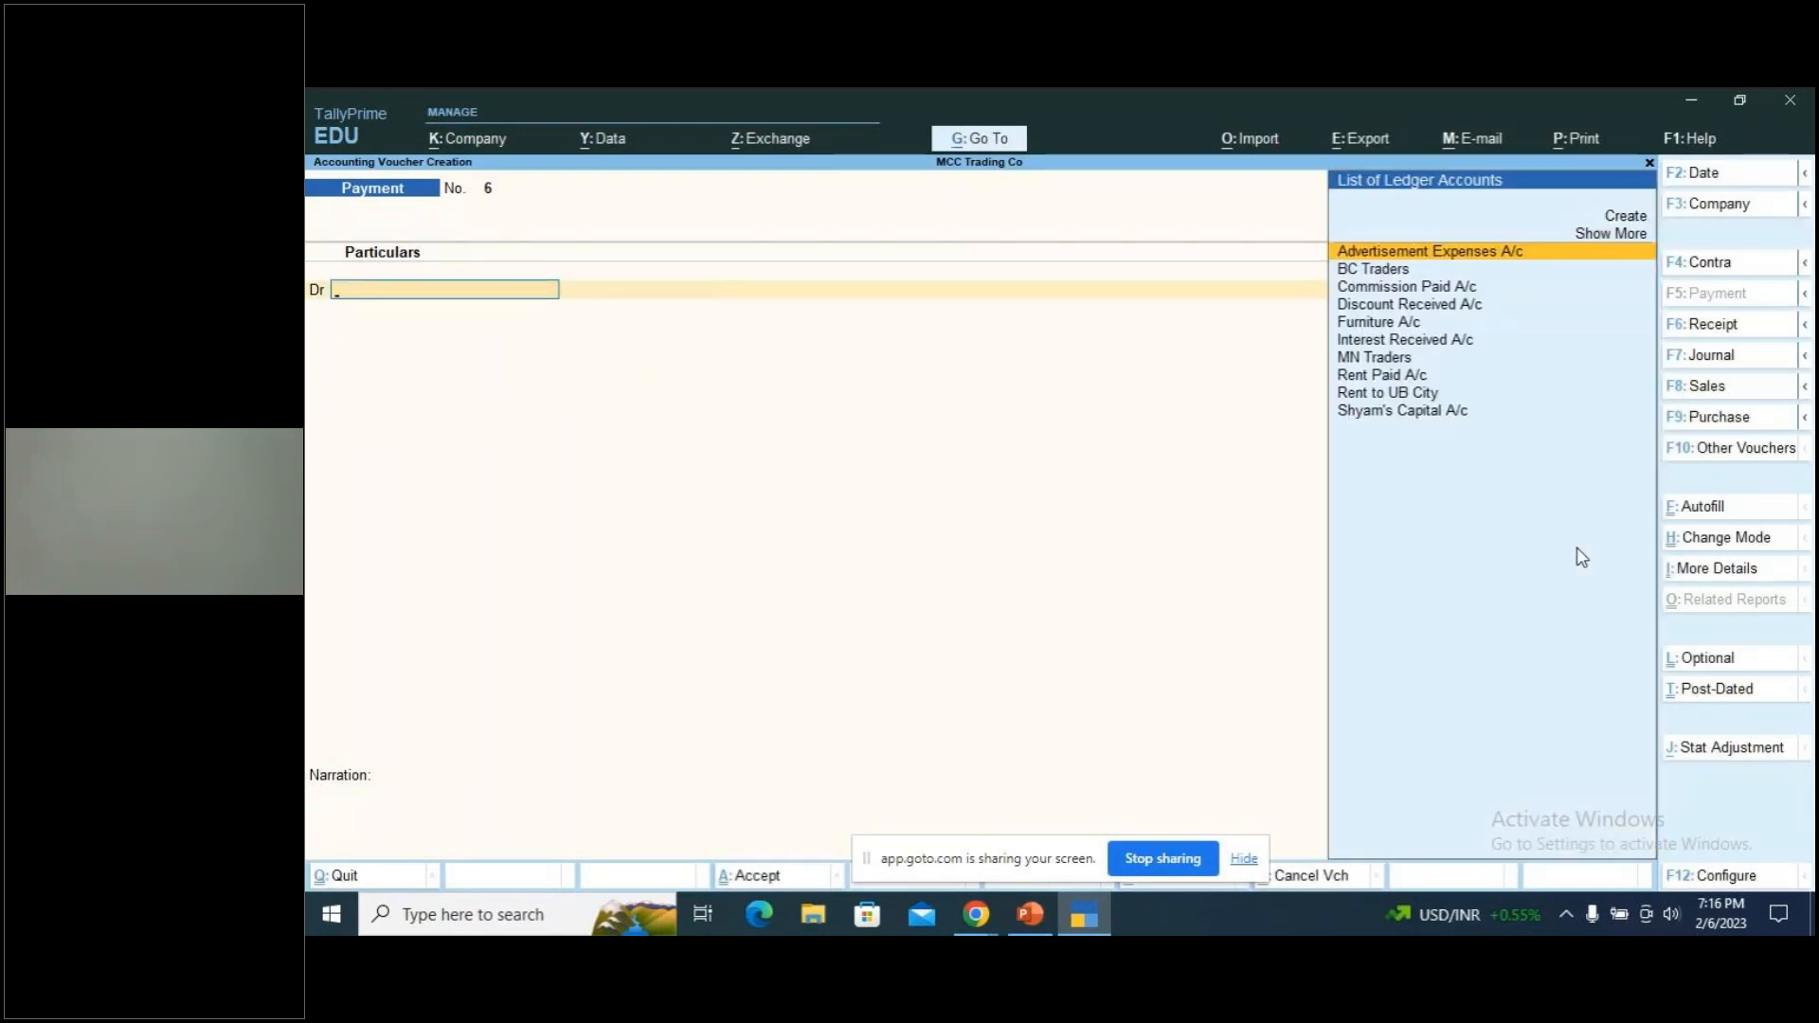
{"action": "key", "text": "Escape"}
{"action": "key", "text": "y"}
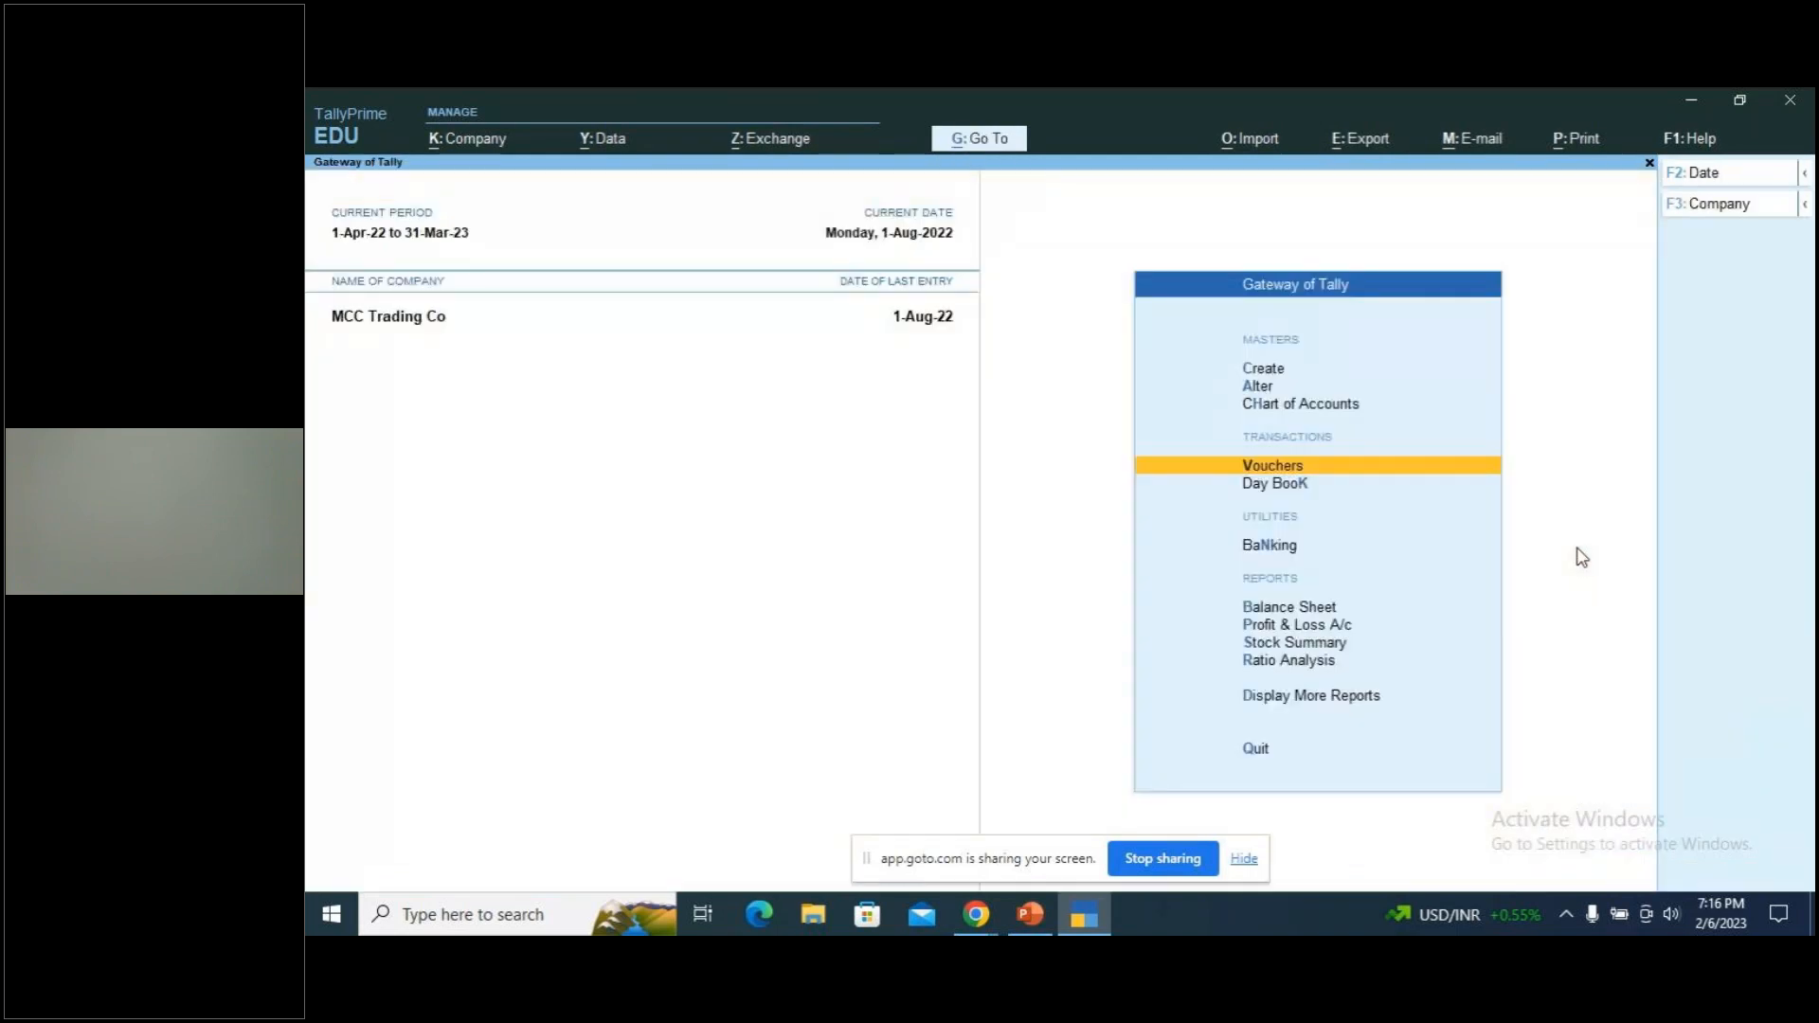
Show the Day Book for the period 1-Apr-22 to 31-Mar-23
{"action": "key", "text": "k"}
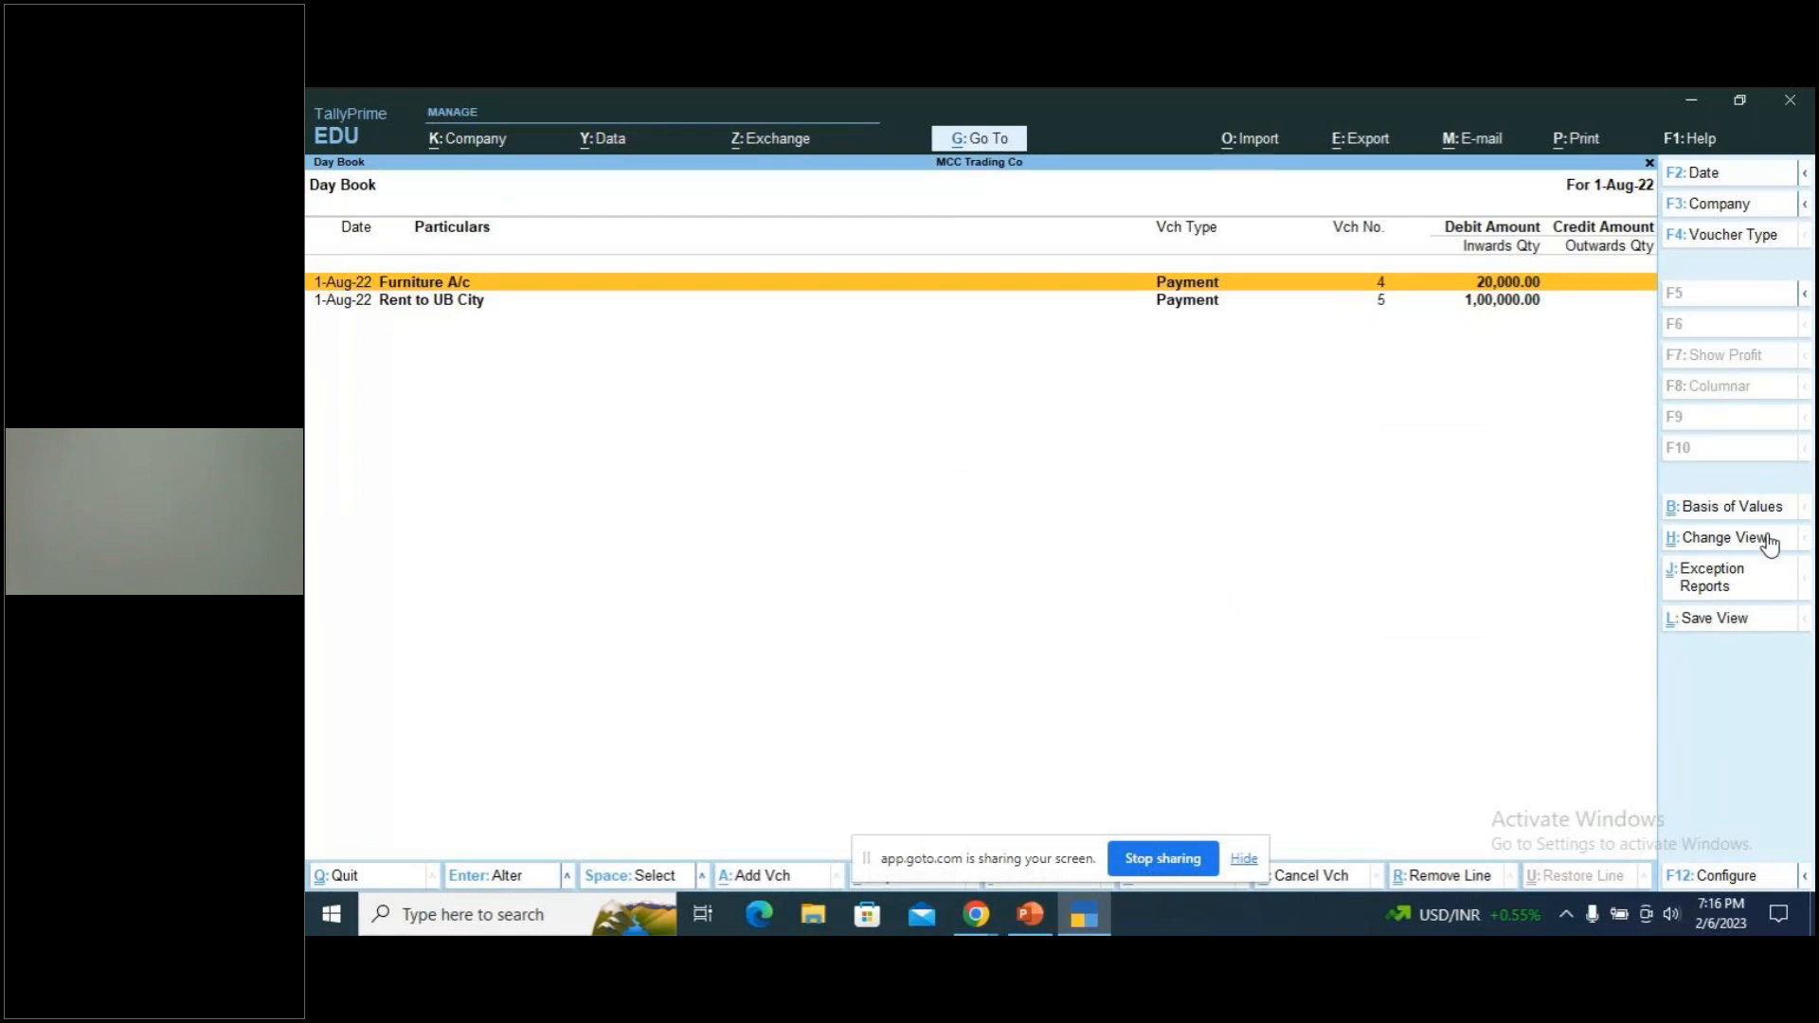
{"action": "key", "text": "alt"}
{"action": "key", "text": "alt+F2"}
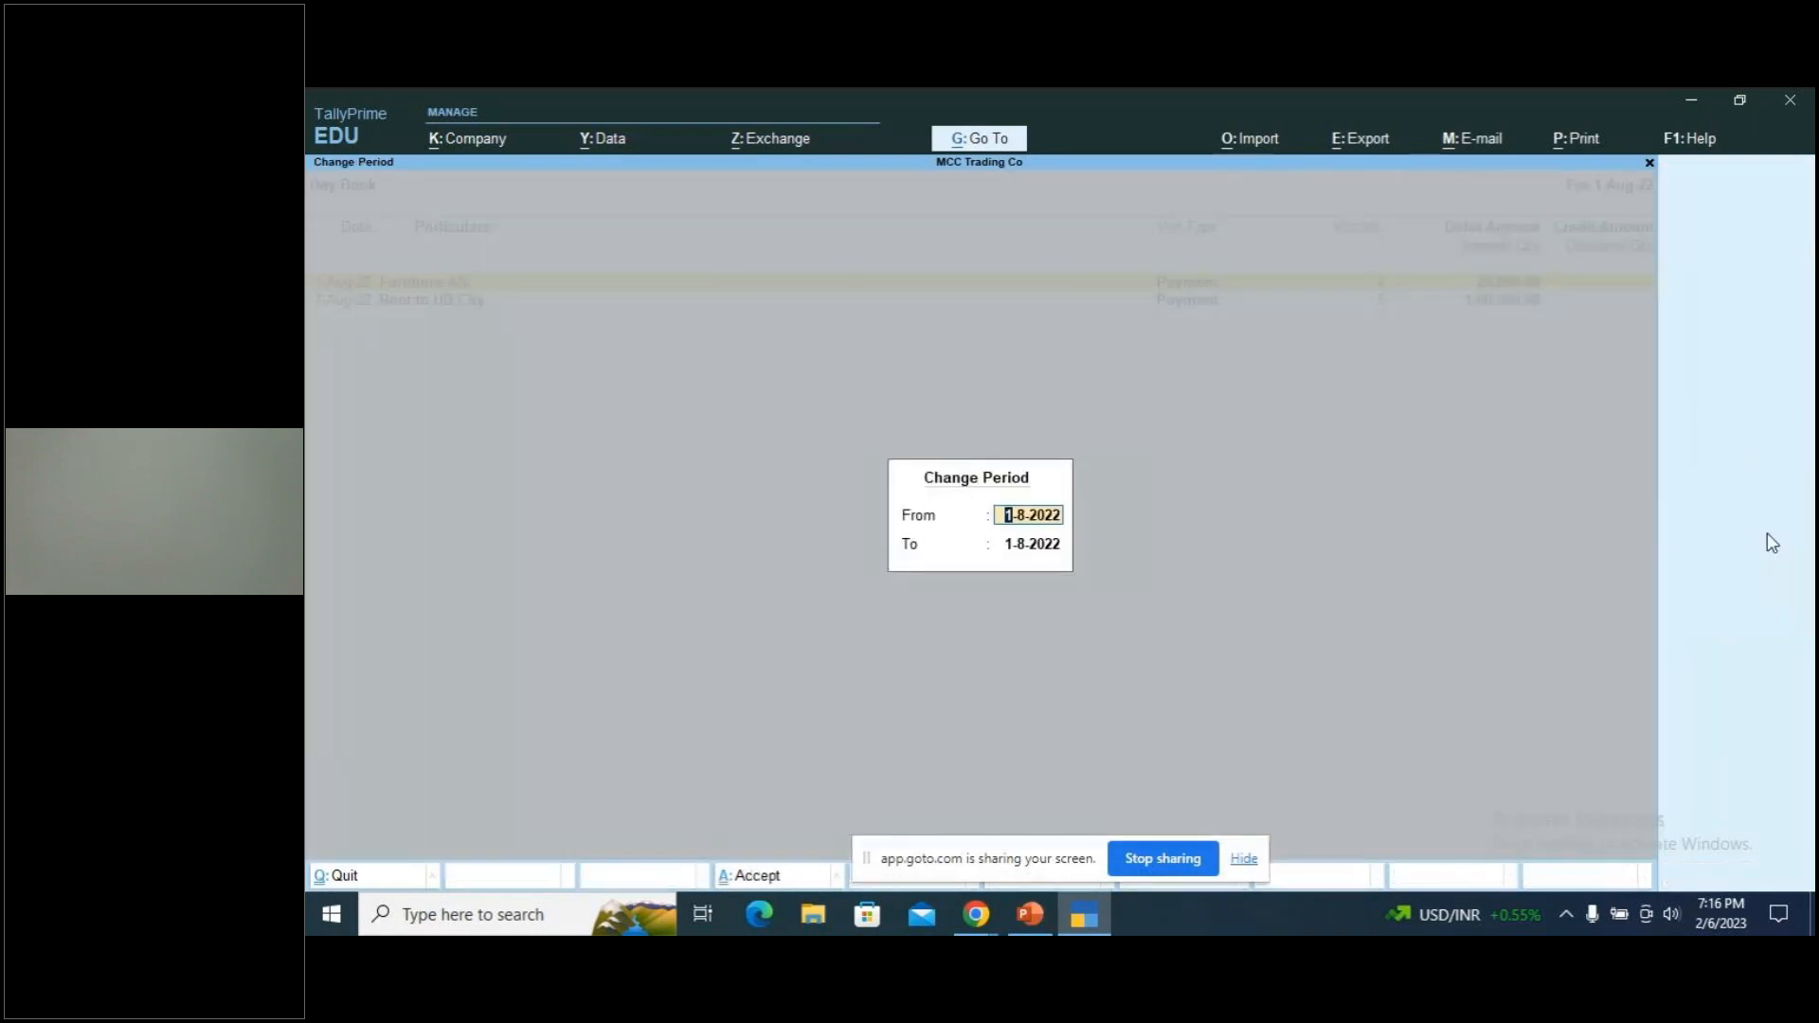
{"action": "key", "text": "BackSpace"}
{"action": "type", "text": "1.4"}
{"action": "key", "text": "Return"}
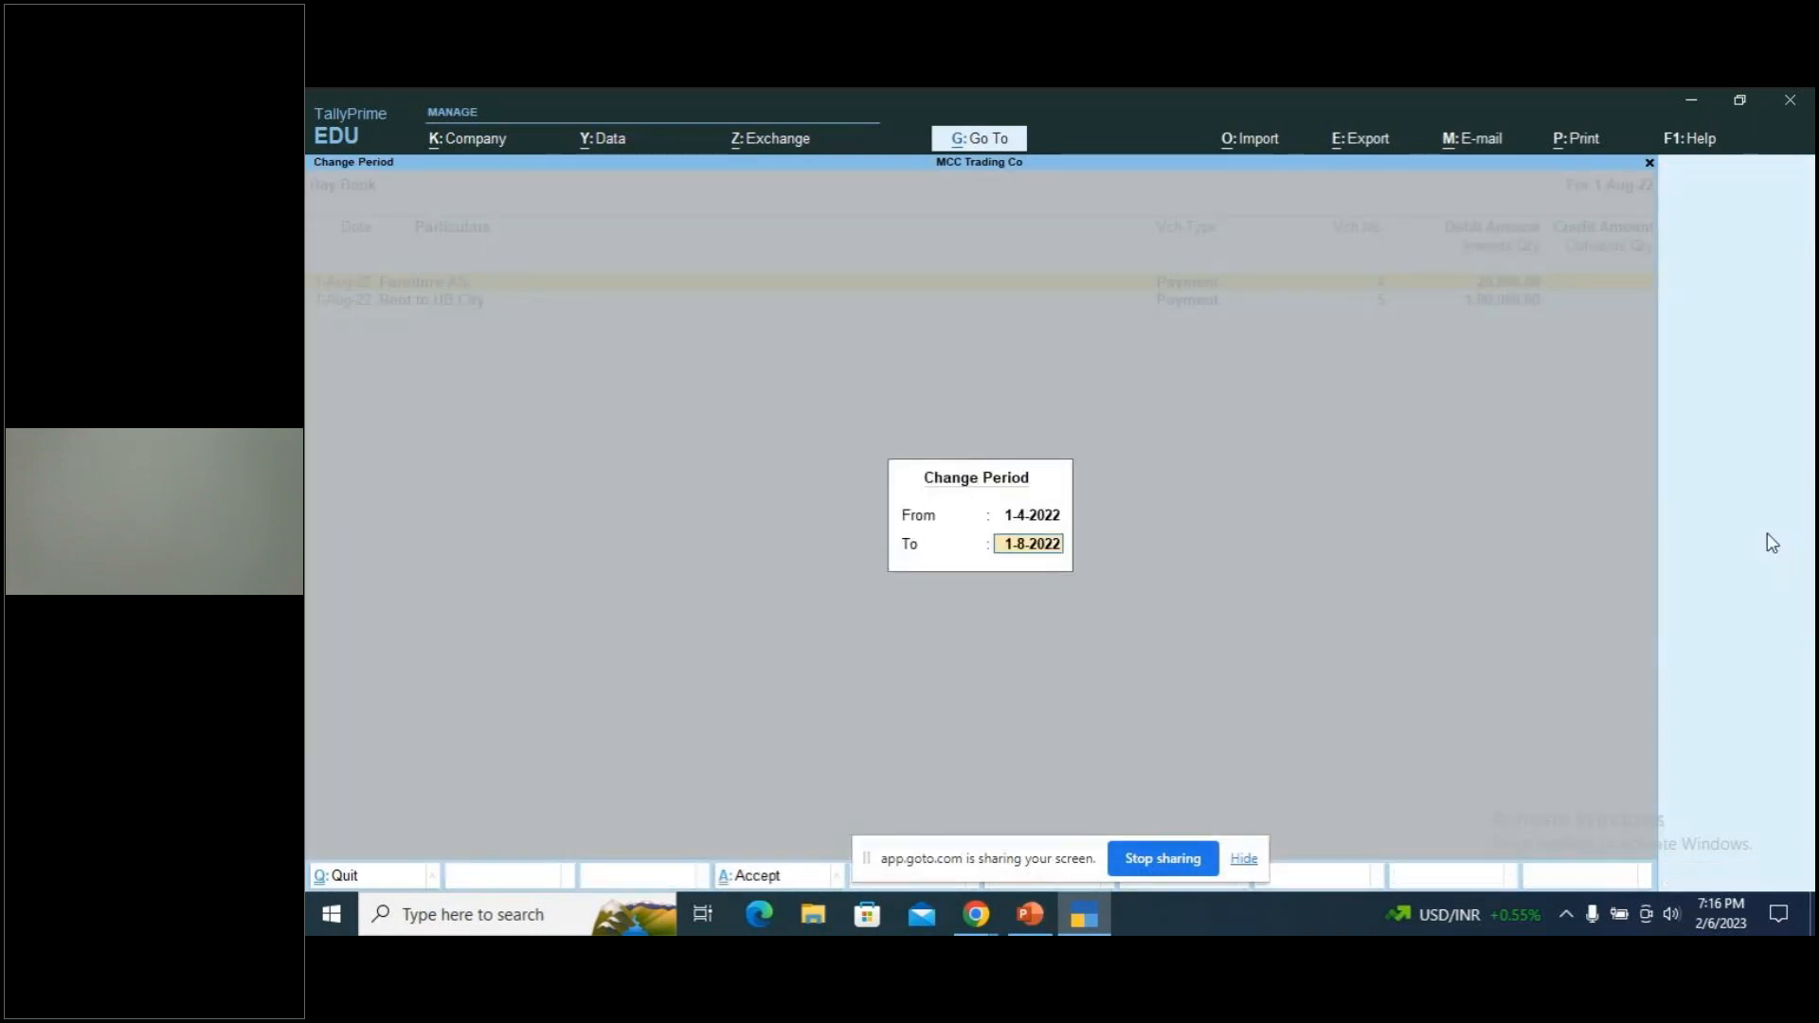
{"action": "key", "text": "BackSpace"}
{"action": "type", "text": "31.3"}
{"action": "key", "text": "Return"}
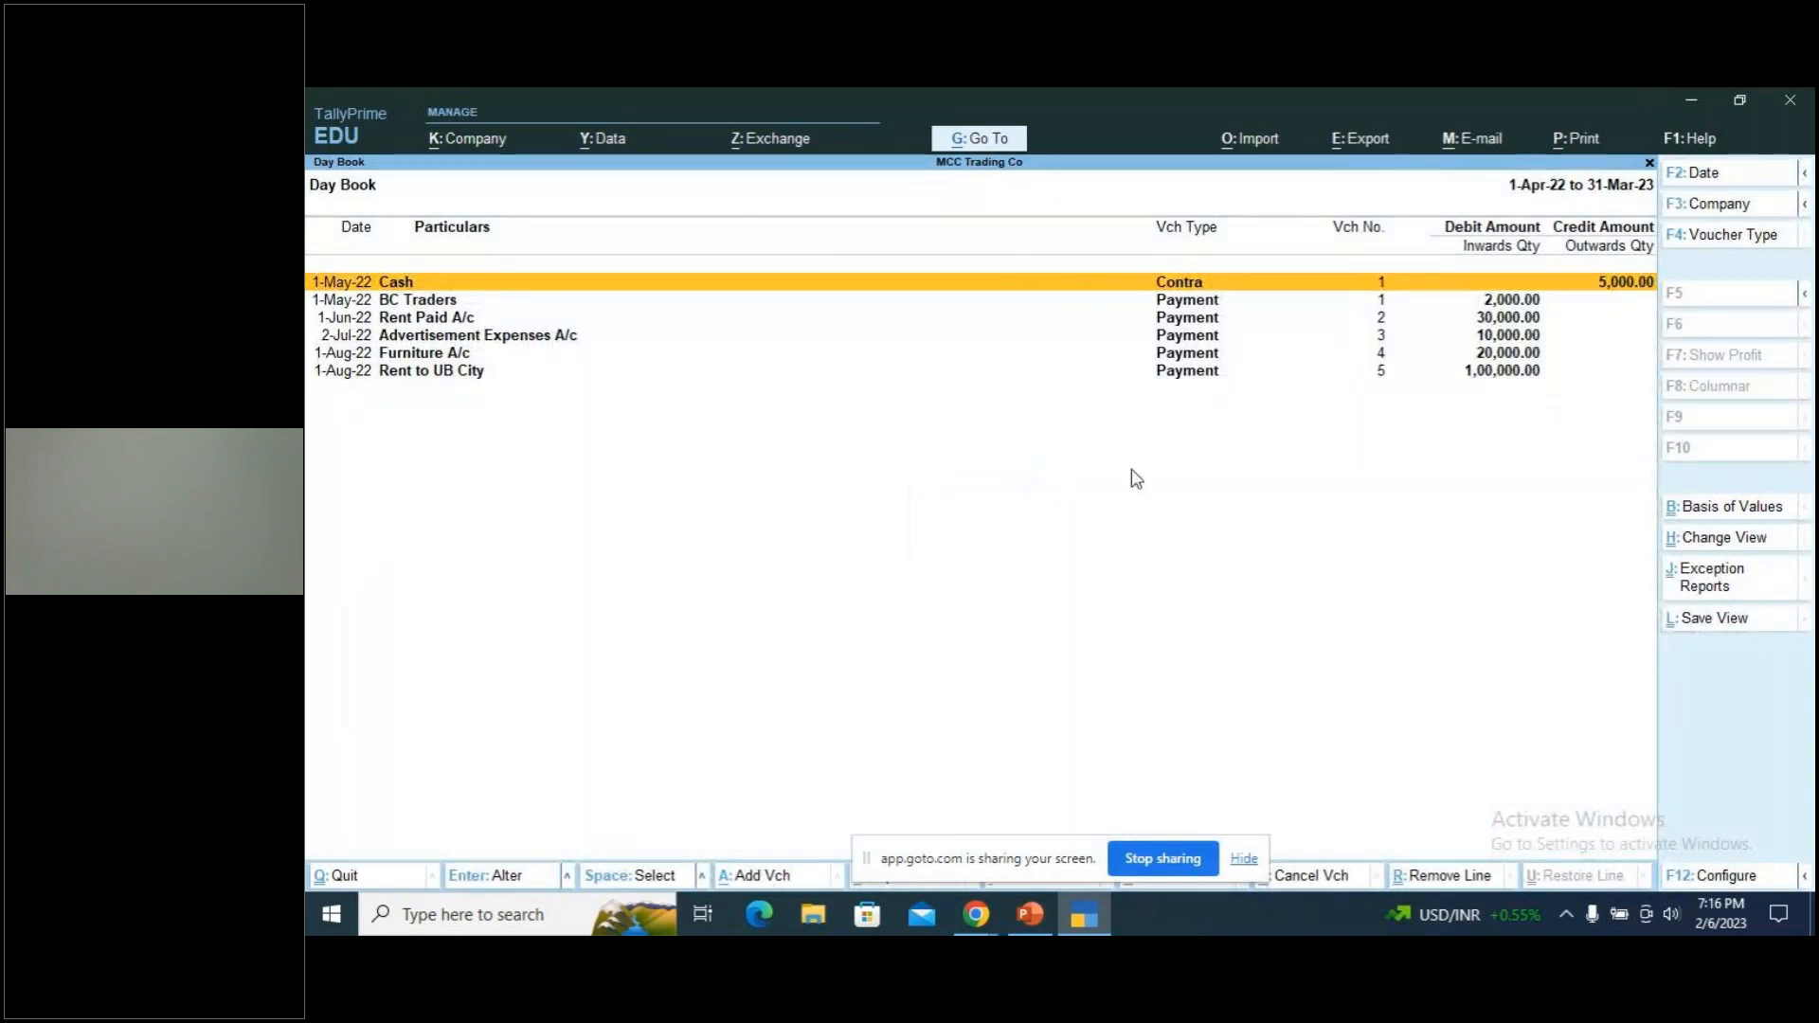
Open the Rent to UB City payment voucher from the Day Book
{"action": "key", "text": "Down"}
{"action": "key", "text": "Down"}
{"action": "key", "text": "Down"}
{"action": "key", "text": "Down"}
{"action": "key", "text": "Down"}
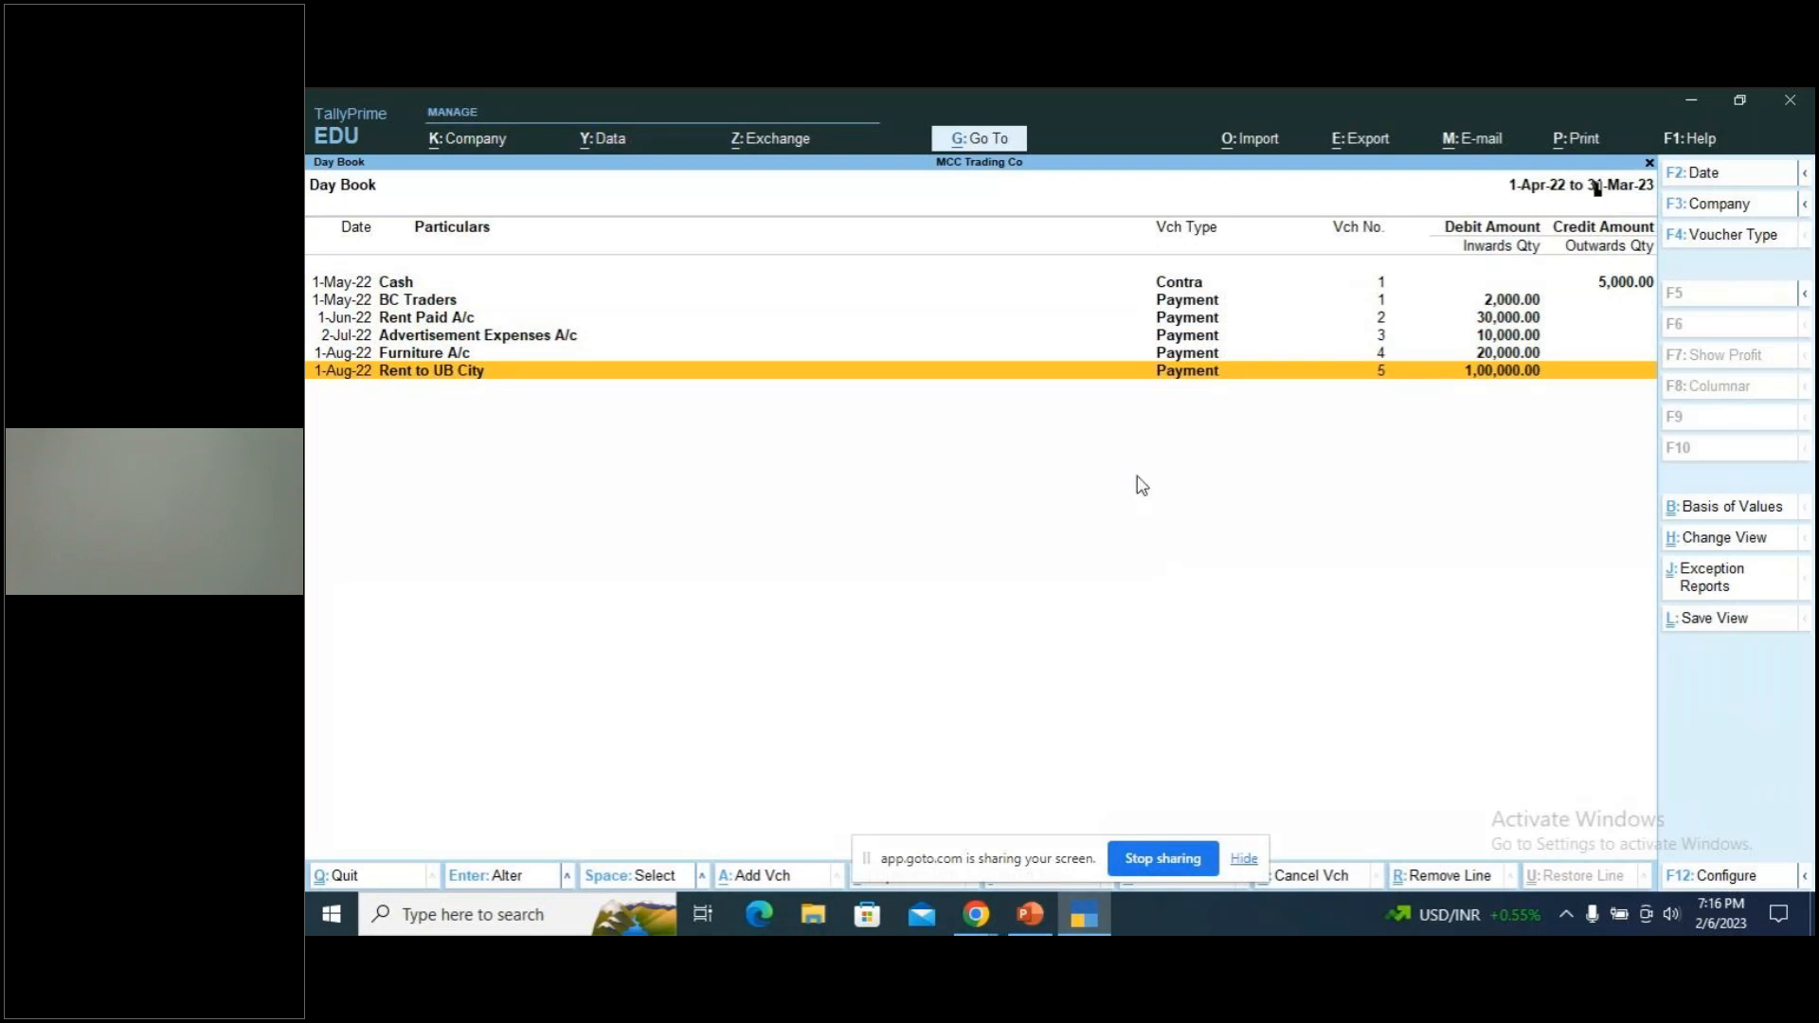
{"action": "key", "text": "Return"}
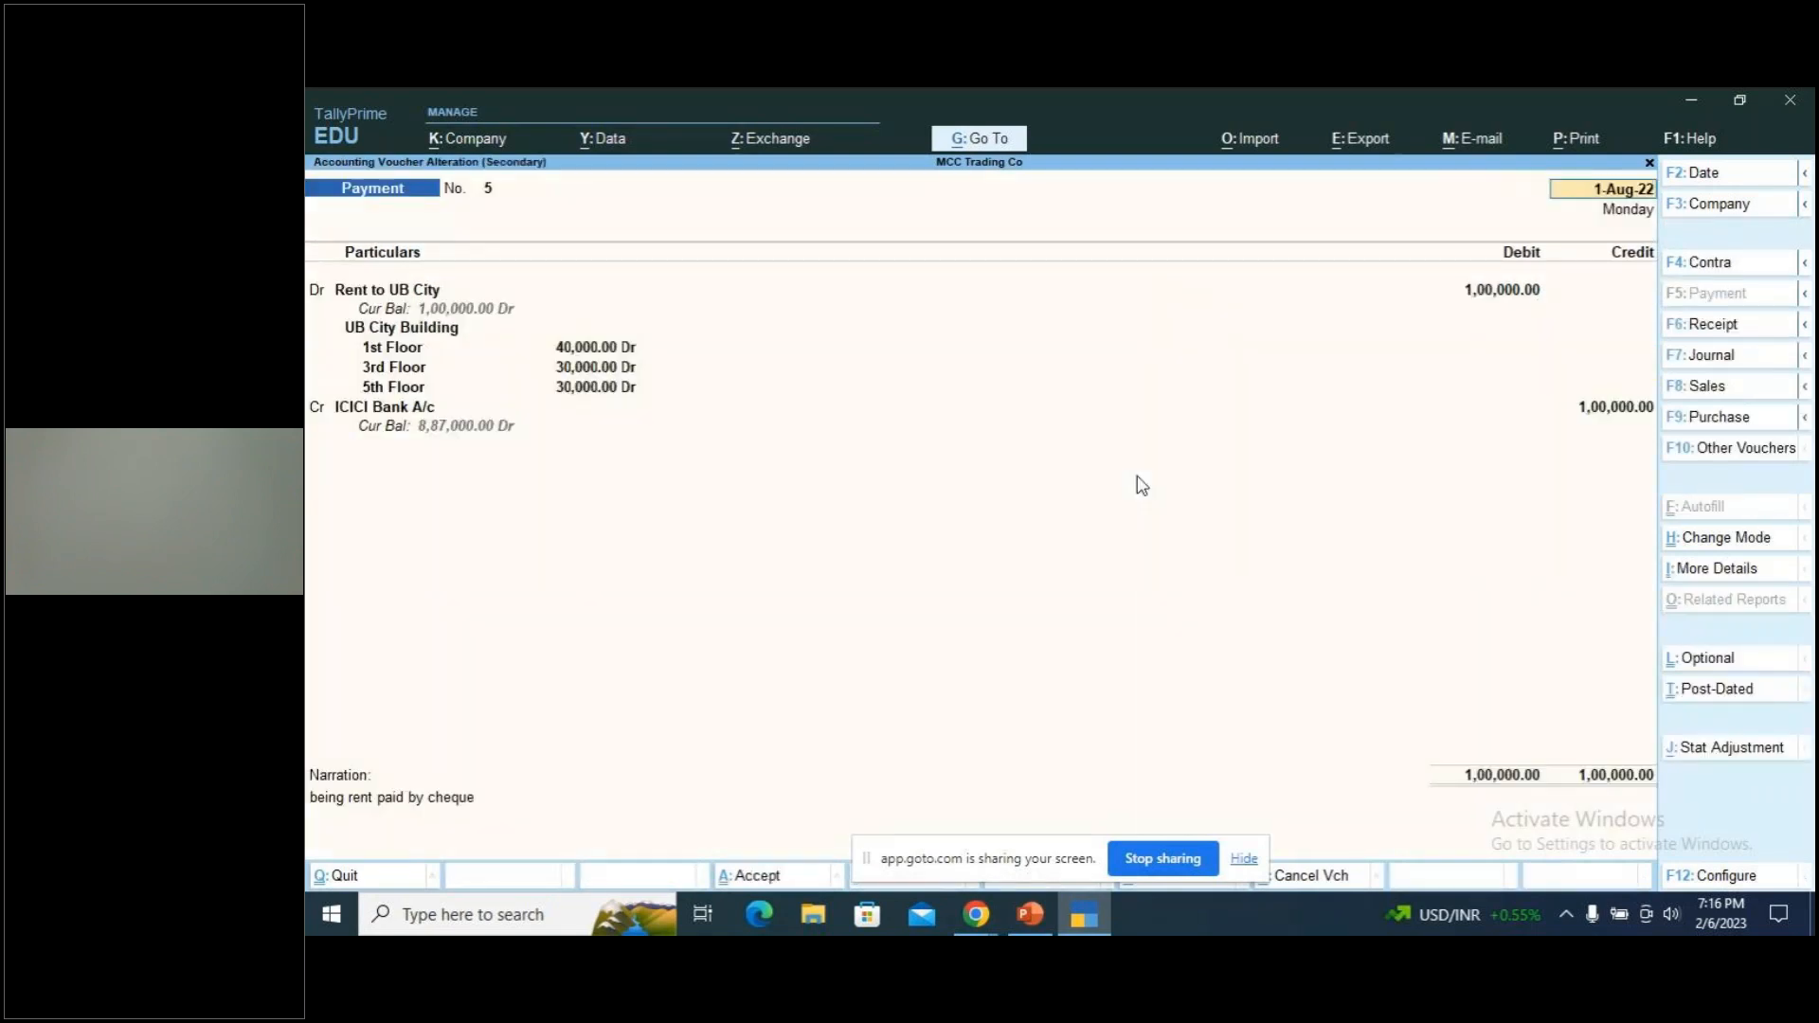
Start deleting the open payment voucher, decline the deletion, and return to the Gateway of Tally
{"action": "key", "text": "alt"}
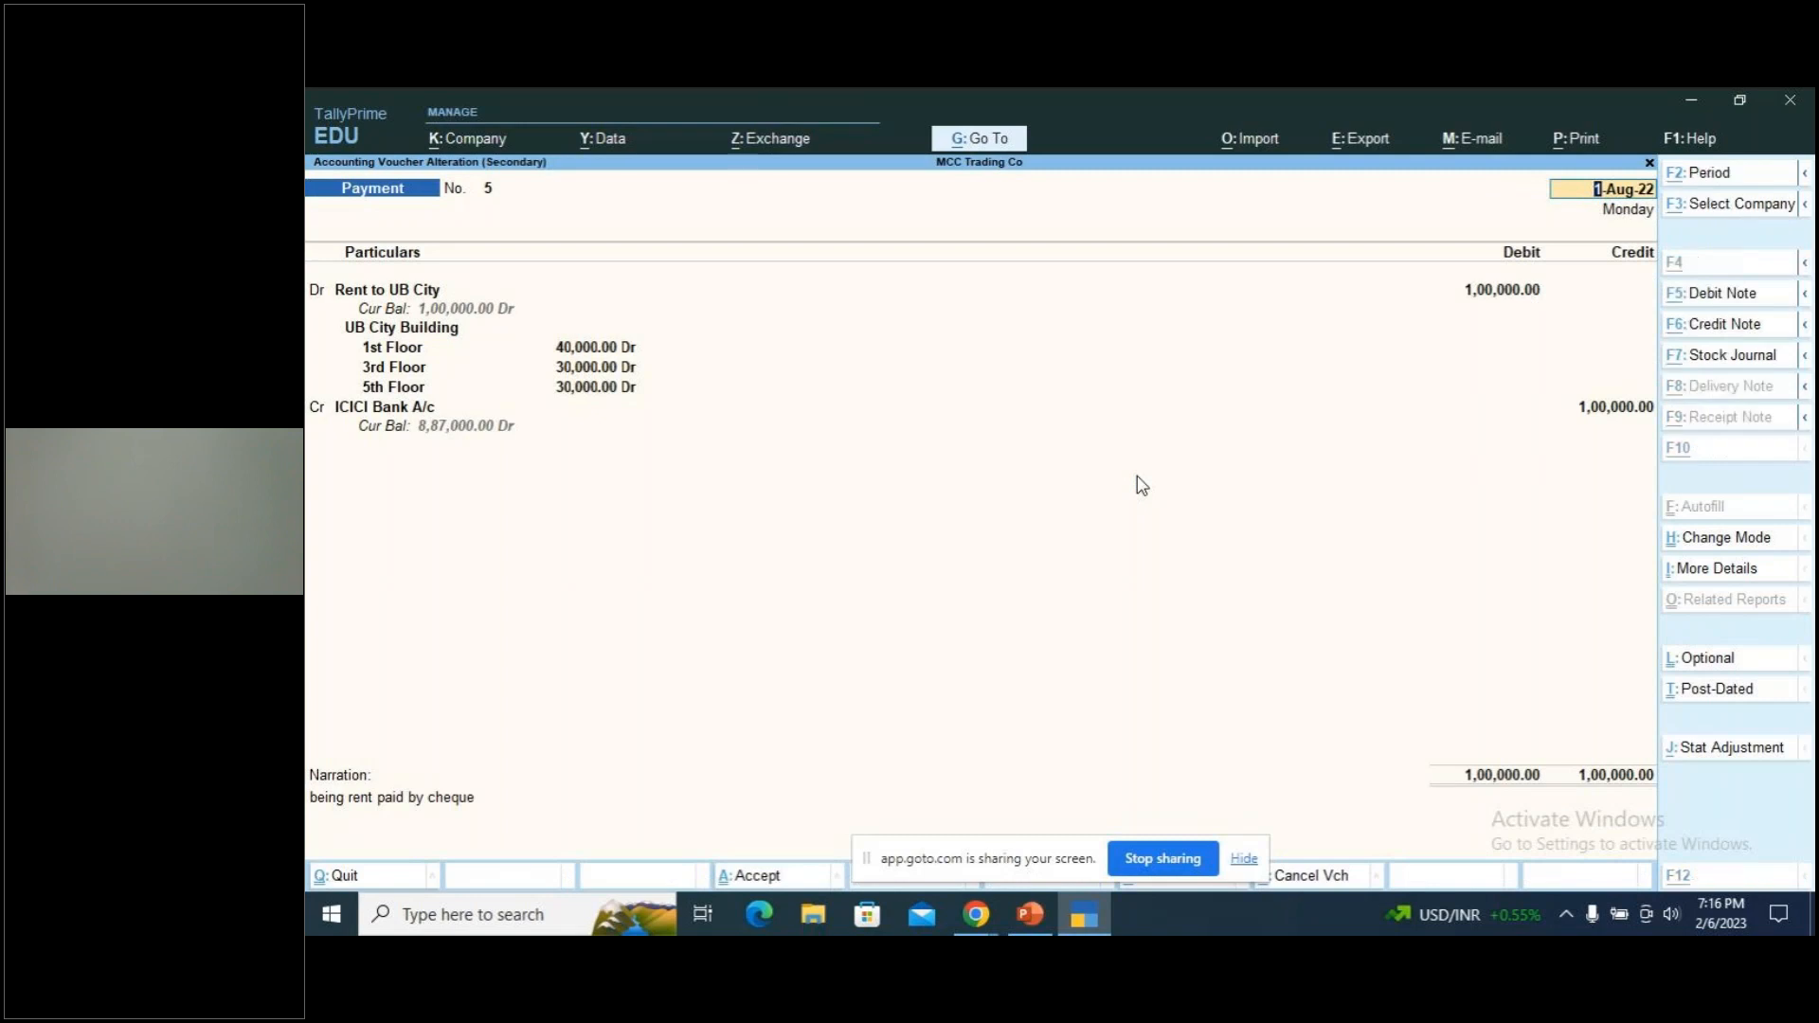
{"action": "key", "text": "alt+d"}
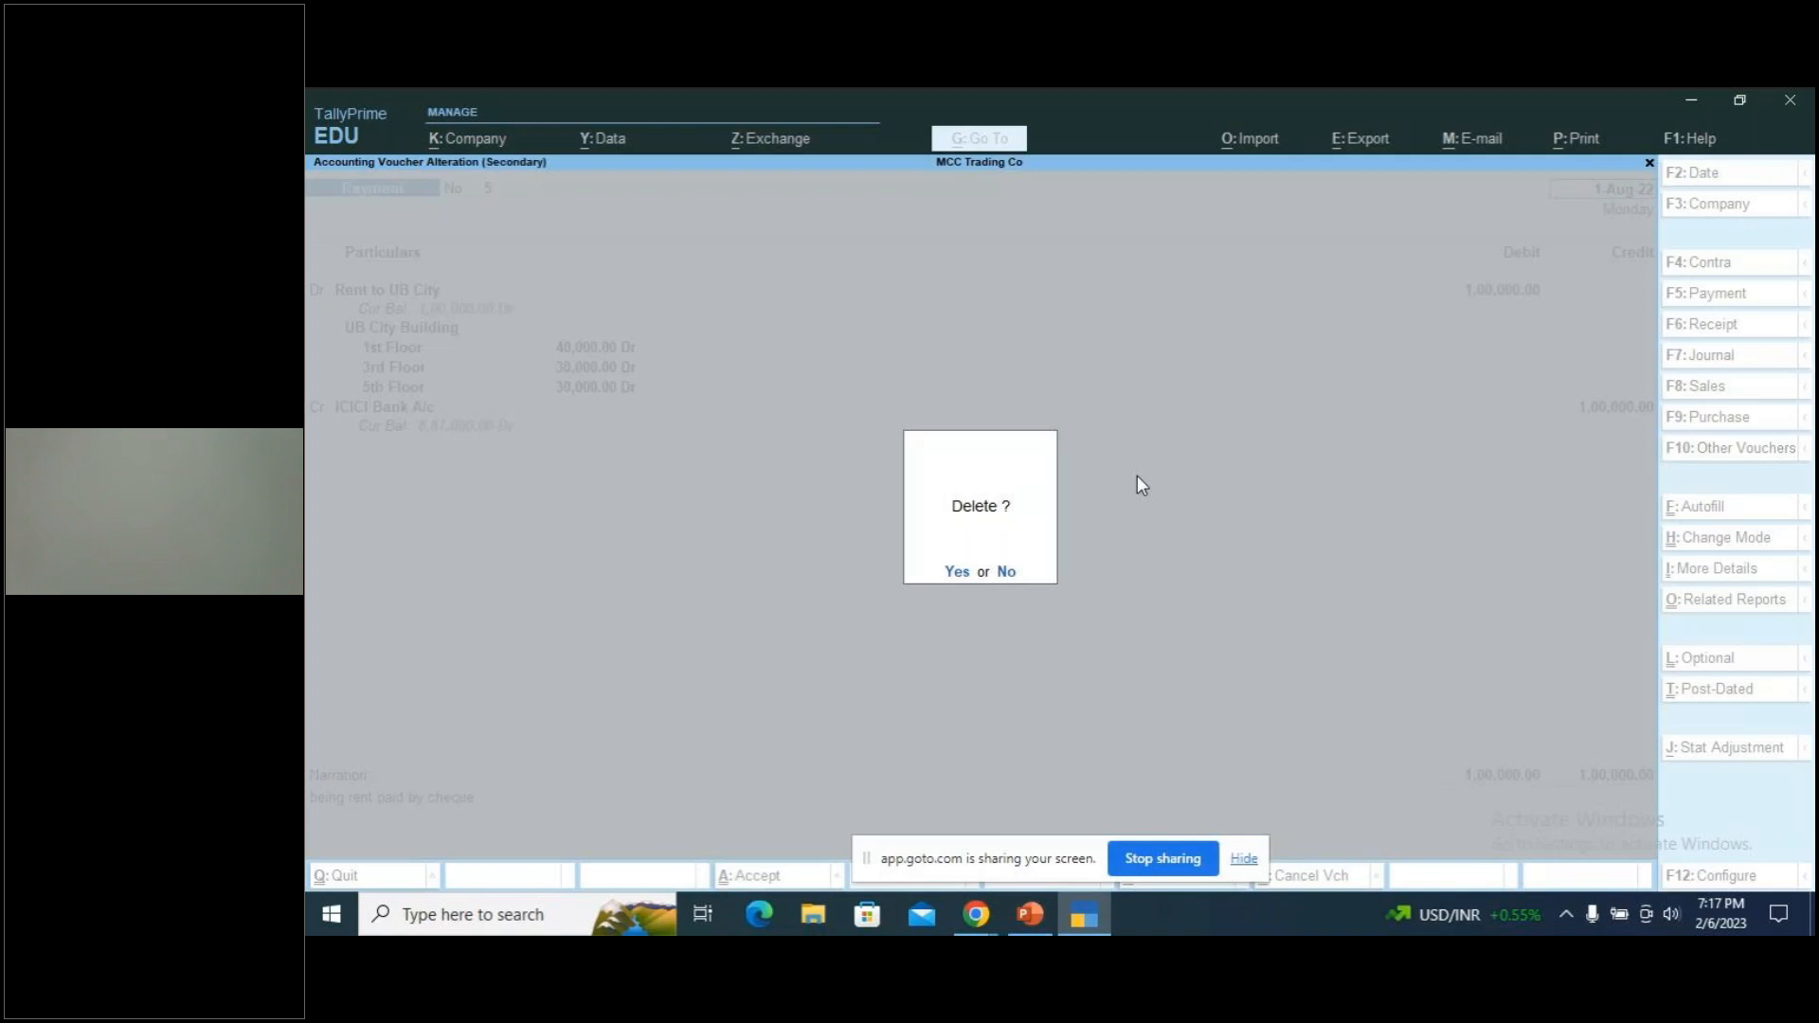
{"action": "key", "text": "n"}
{"action": "key", "text": "Escape"}
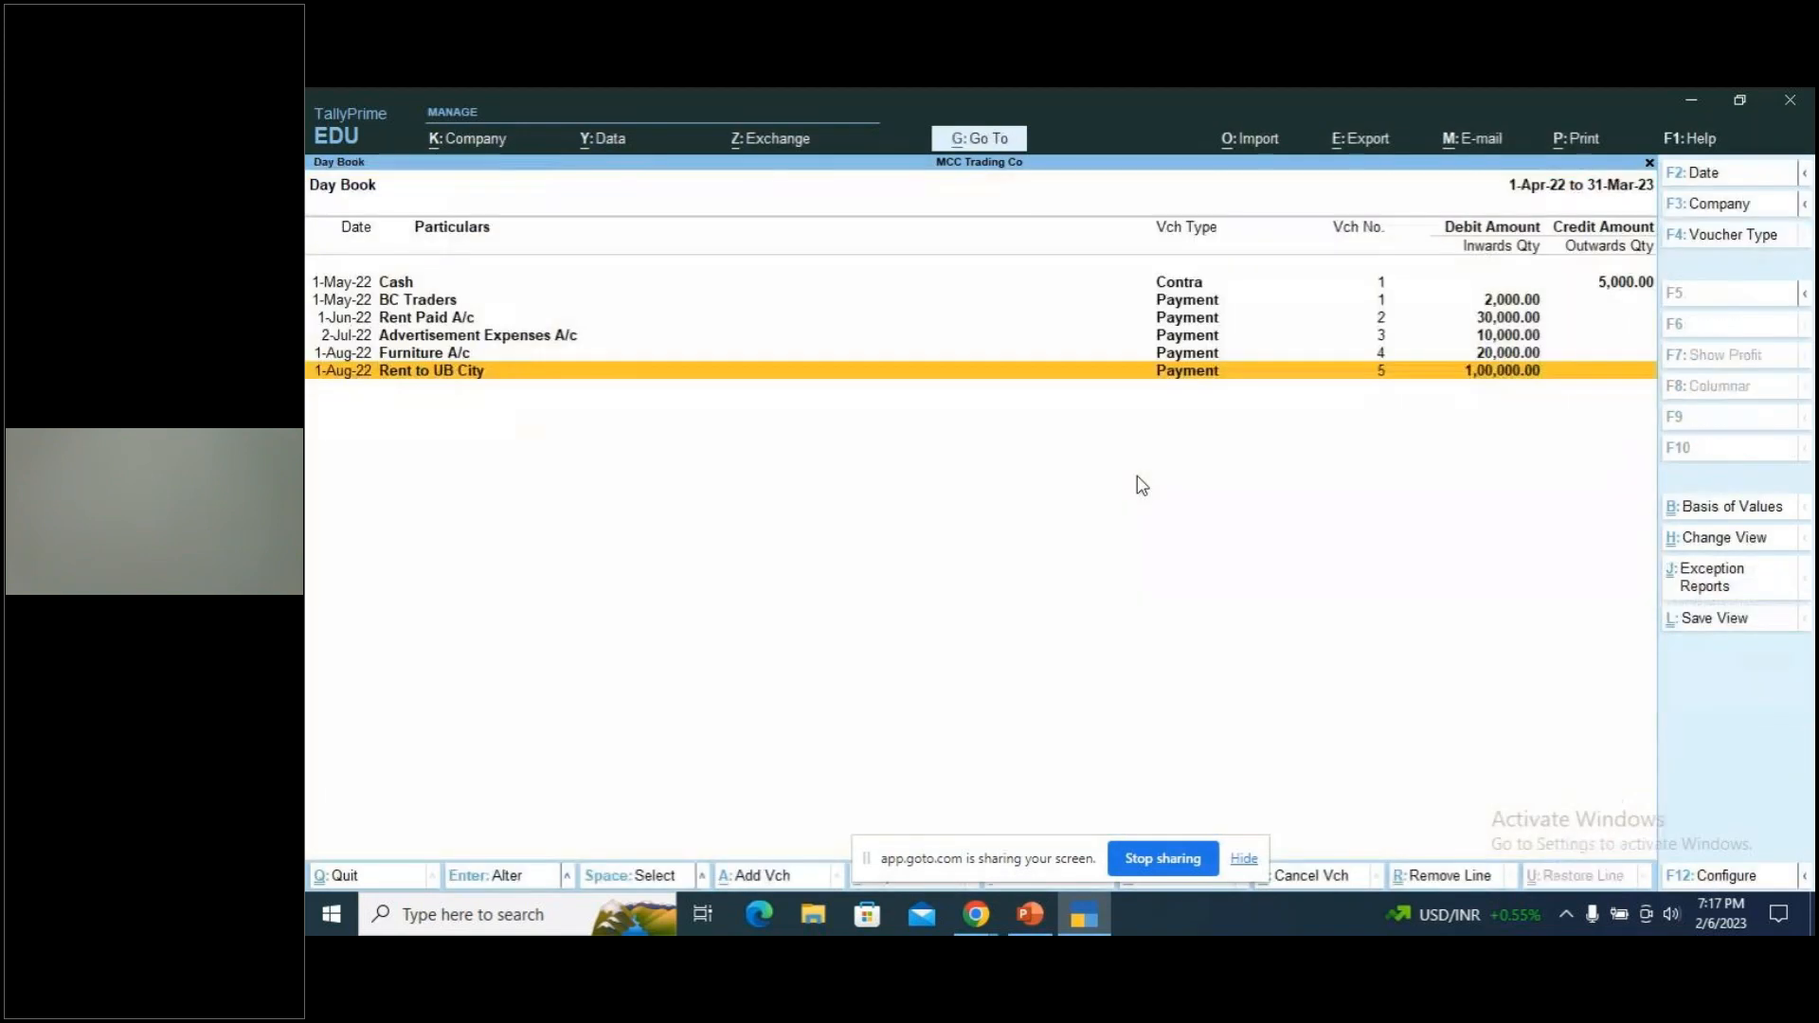
{"action": "key", "text": "Escape"}
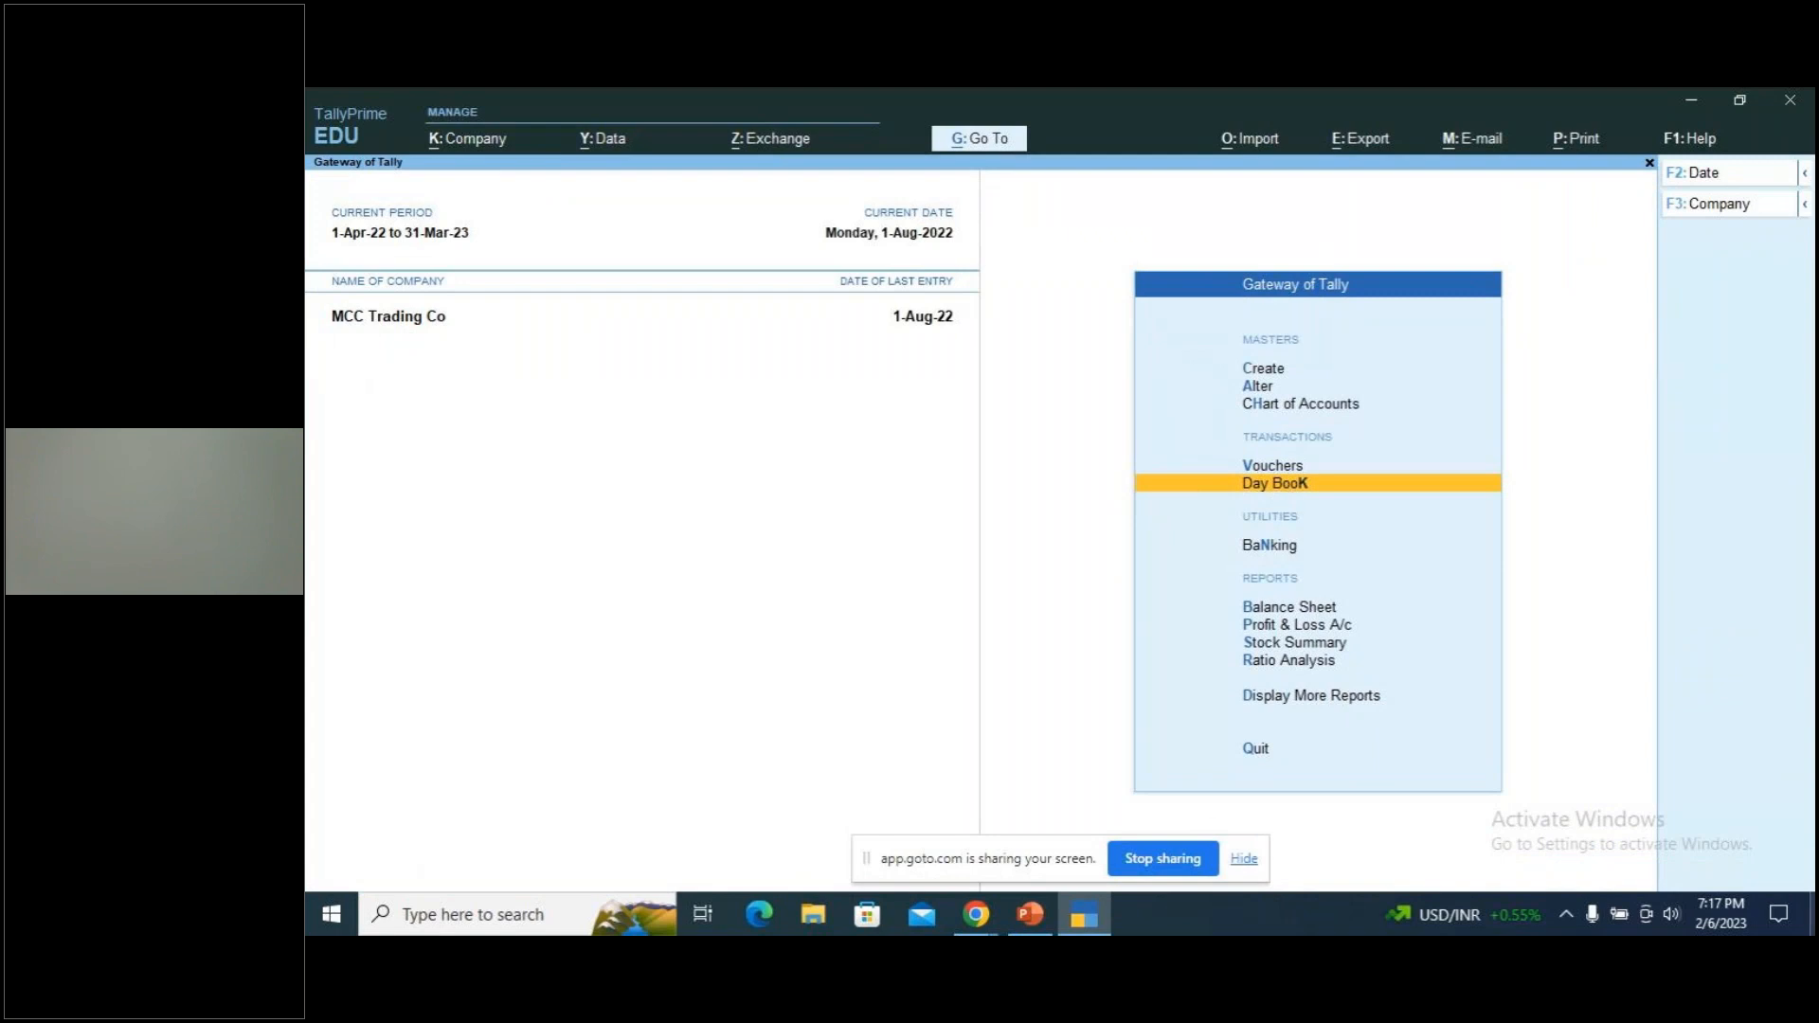
Open the Day Book through Display More Reports
{"action": "key", "text": "Down"}
{"action": "key", "text": "Down"}
{"action": "key", "text": "Down"}
{"action": "key", "text": "Down"}
{"action": "key", "text": "Down"}
{"action": "key", "text": "Down"}
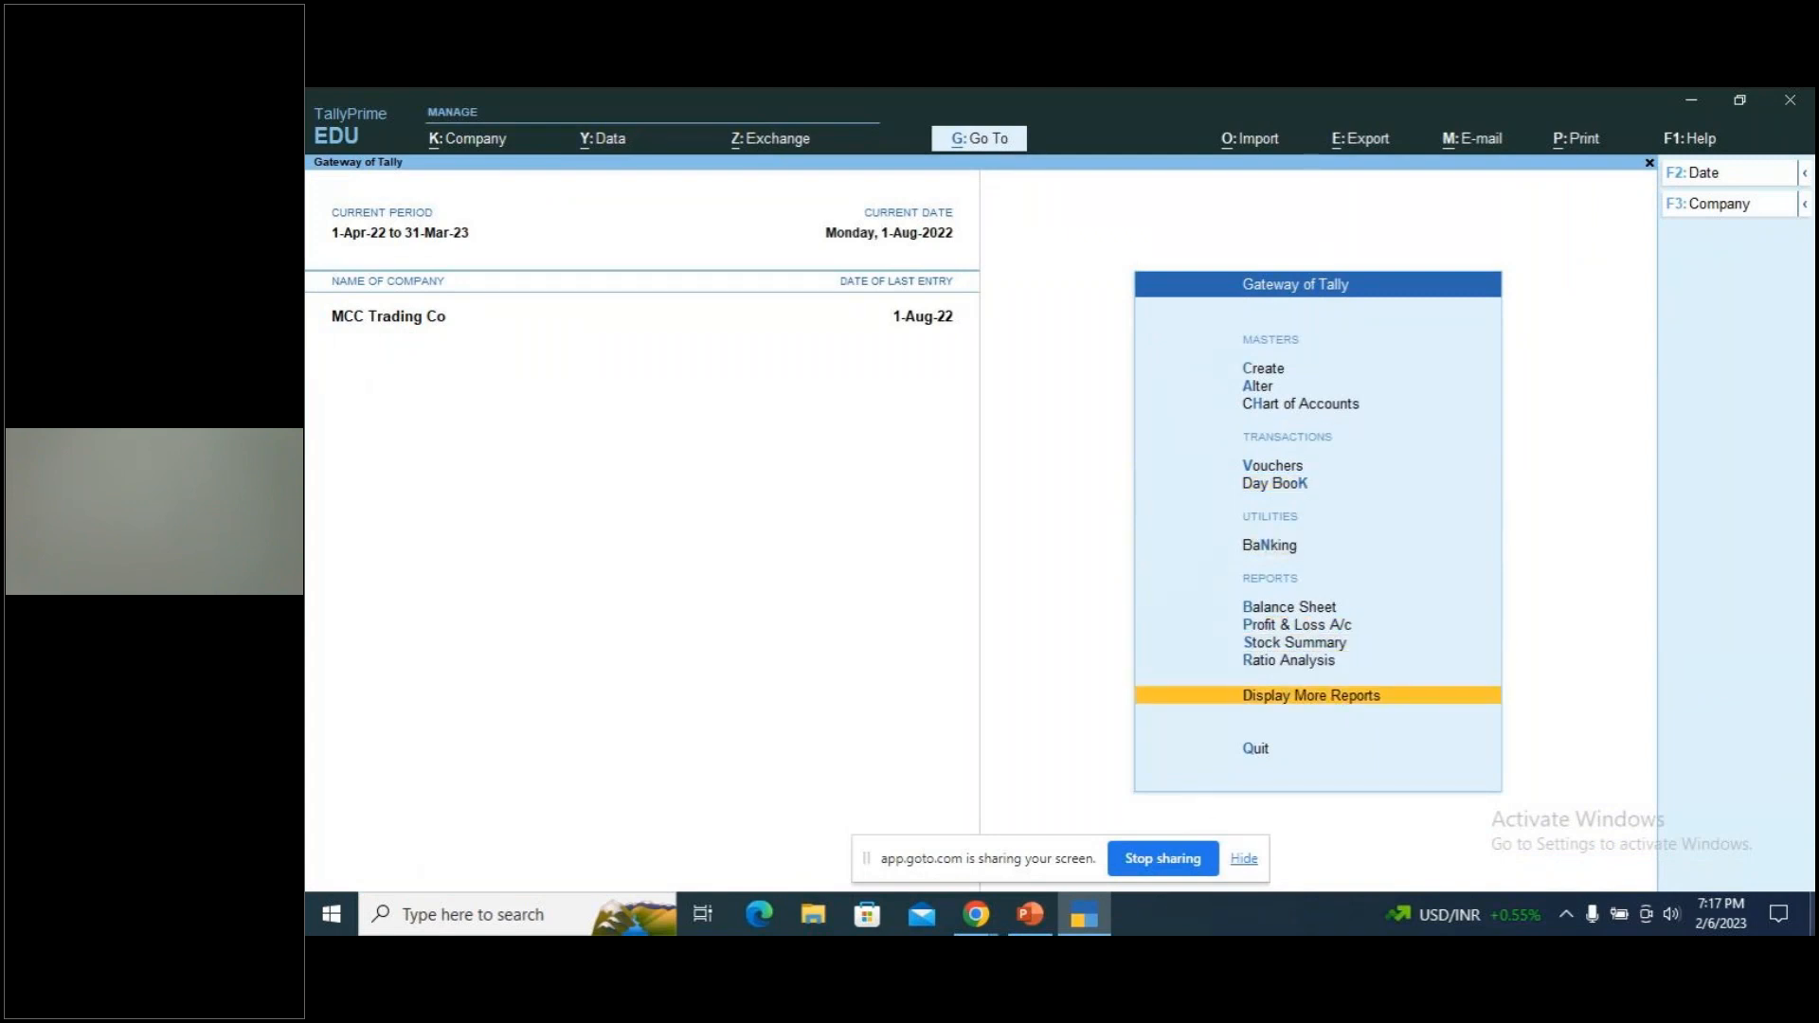
{"action": "key", "text": "Return"}
{"action": "key", "text": "Down"}
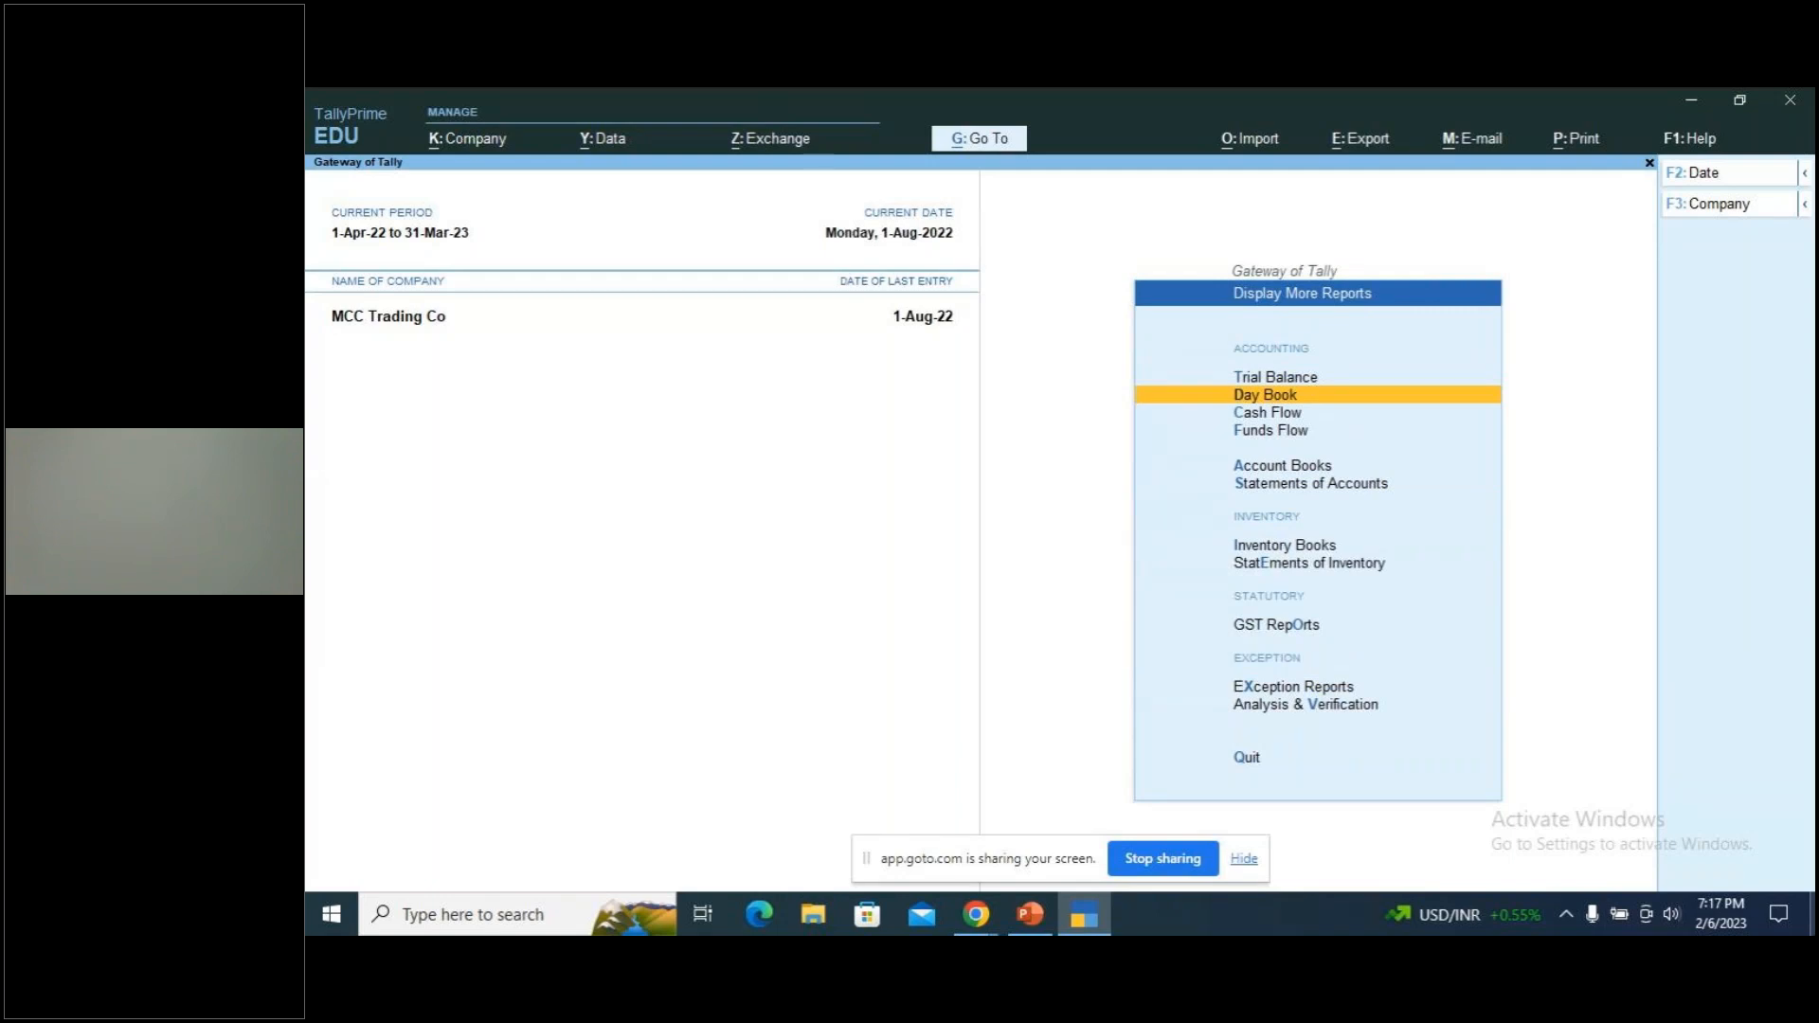
{"action": "key", "text": "Return"}
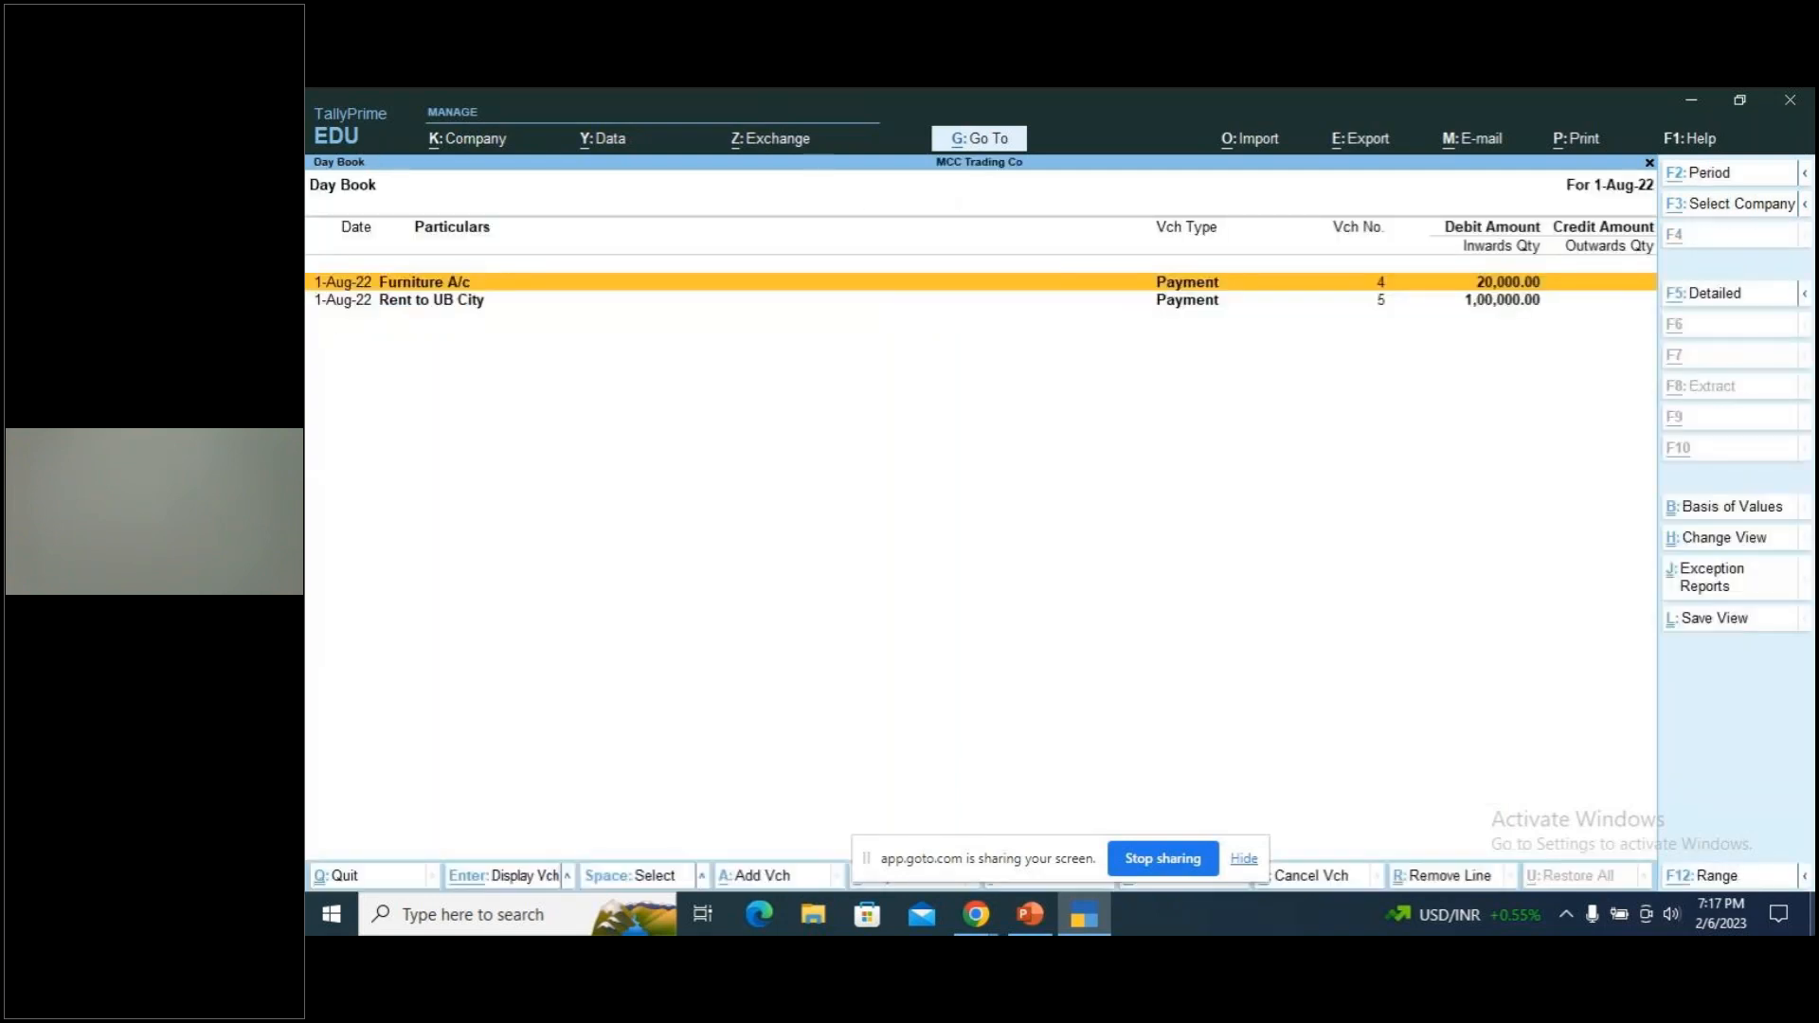
Set the Day Book period from 1-4-2022 to 31-3-2023
{"action": "key", "text": "alt+F2"}
{"action": "type", "text": "1-4"}
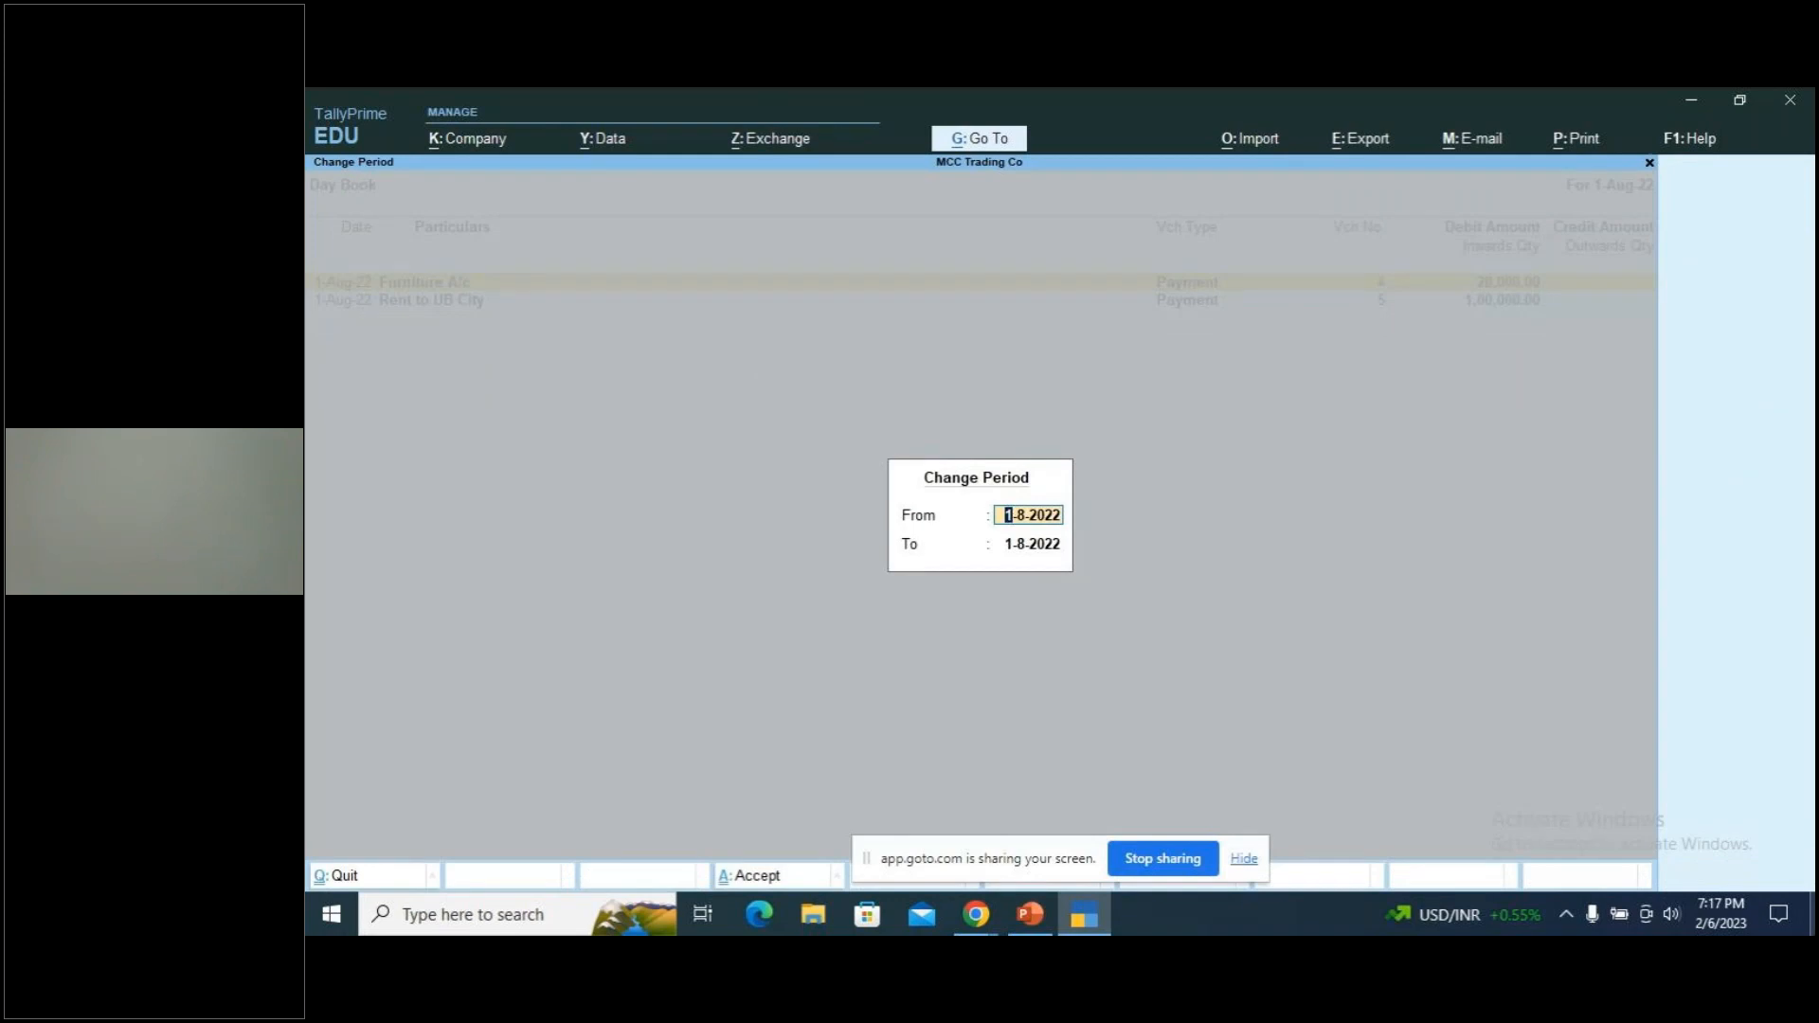
{"action": "key", "text": "Return"}
{"action": "type", "text": "31.3"}
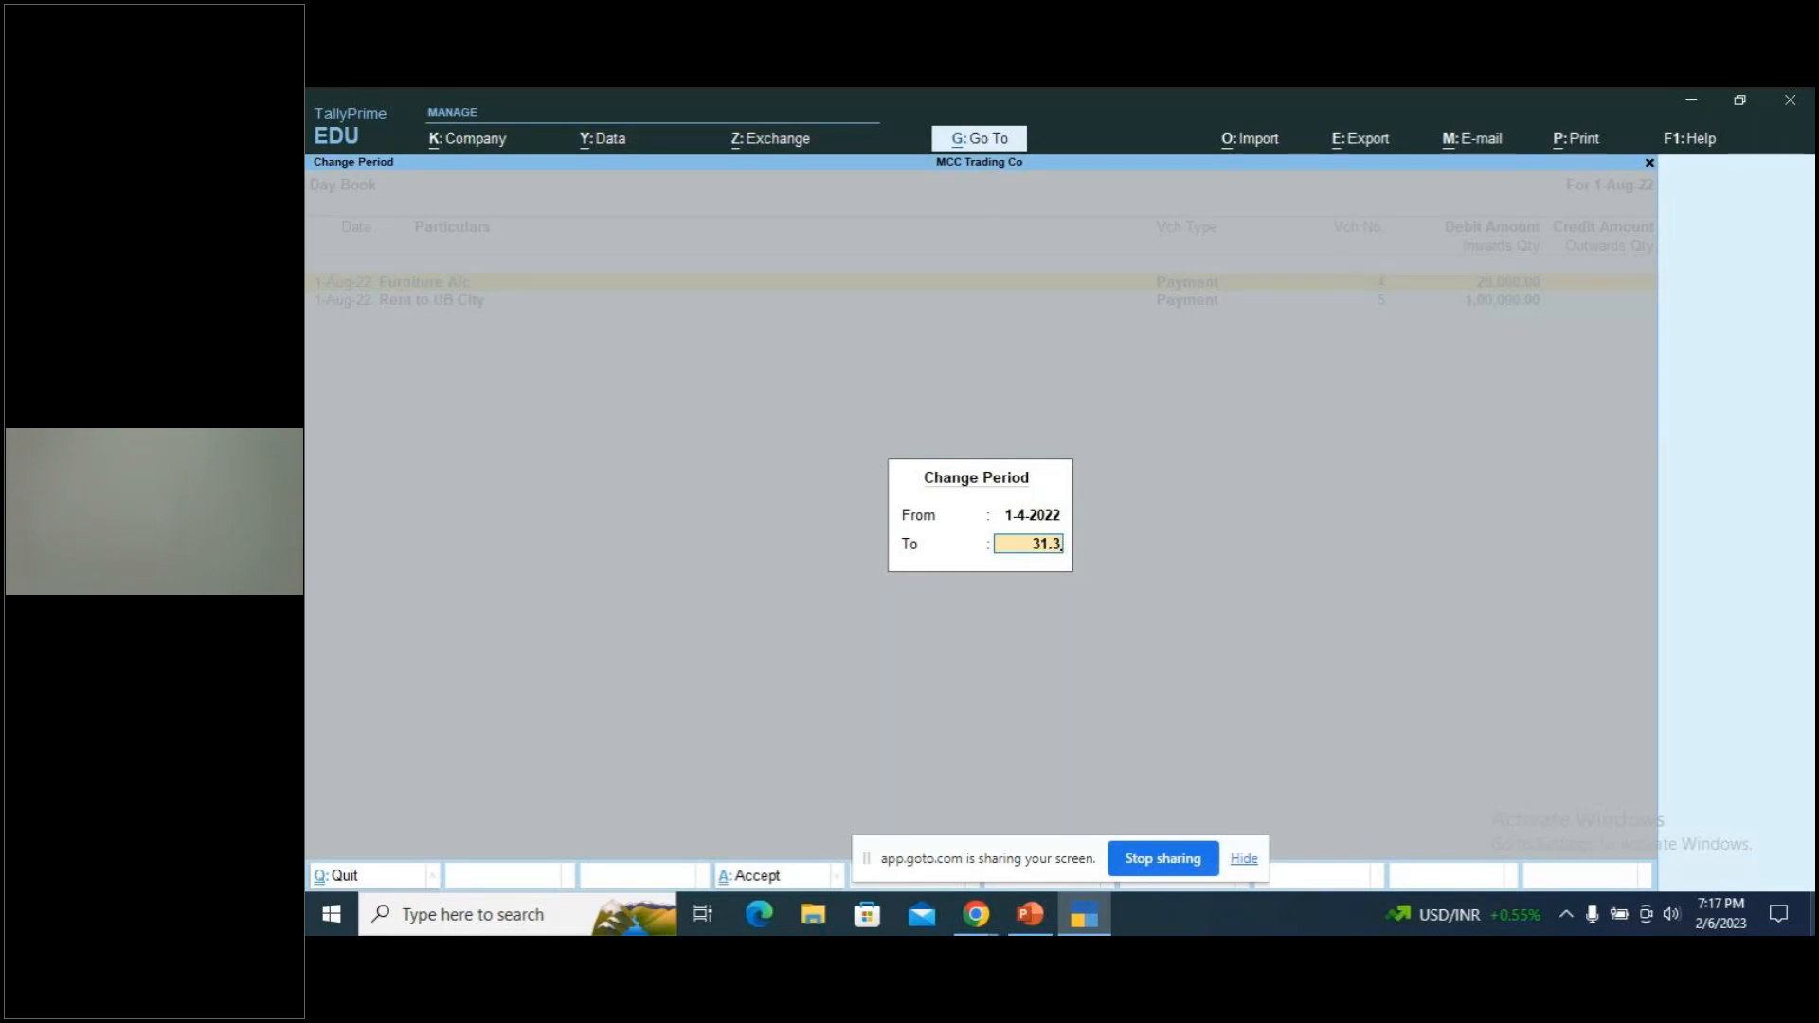
{"action": "key", "text": "Return"}
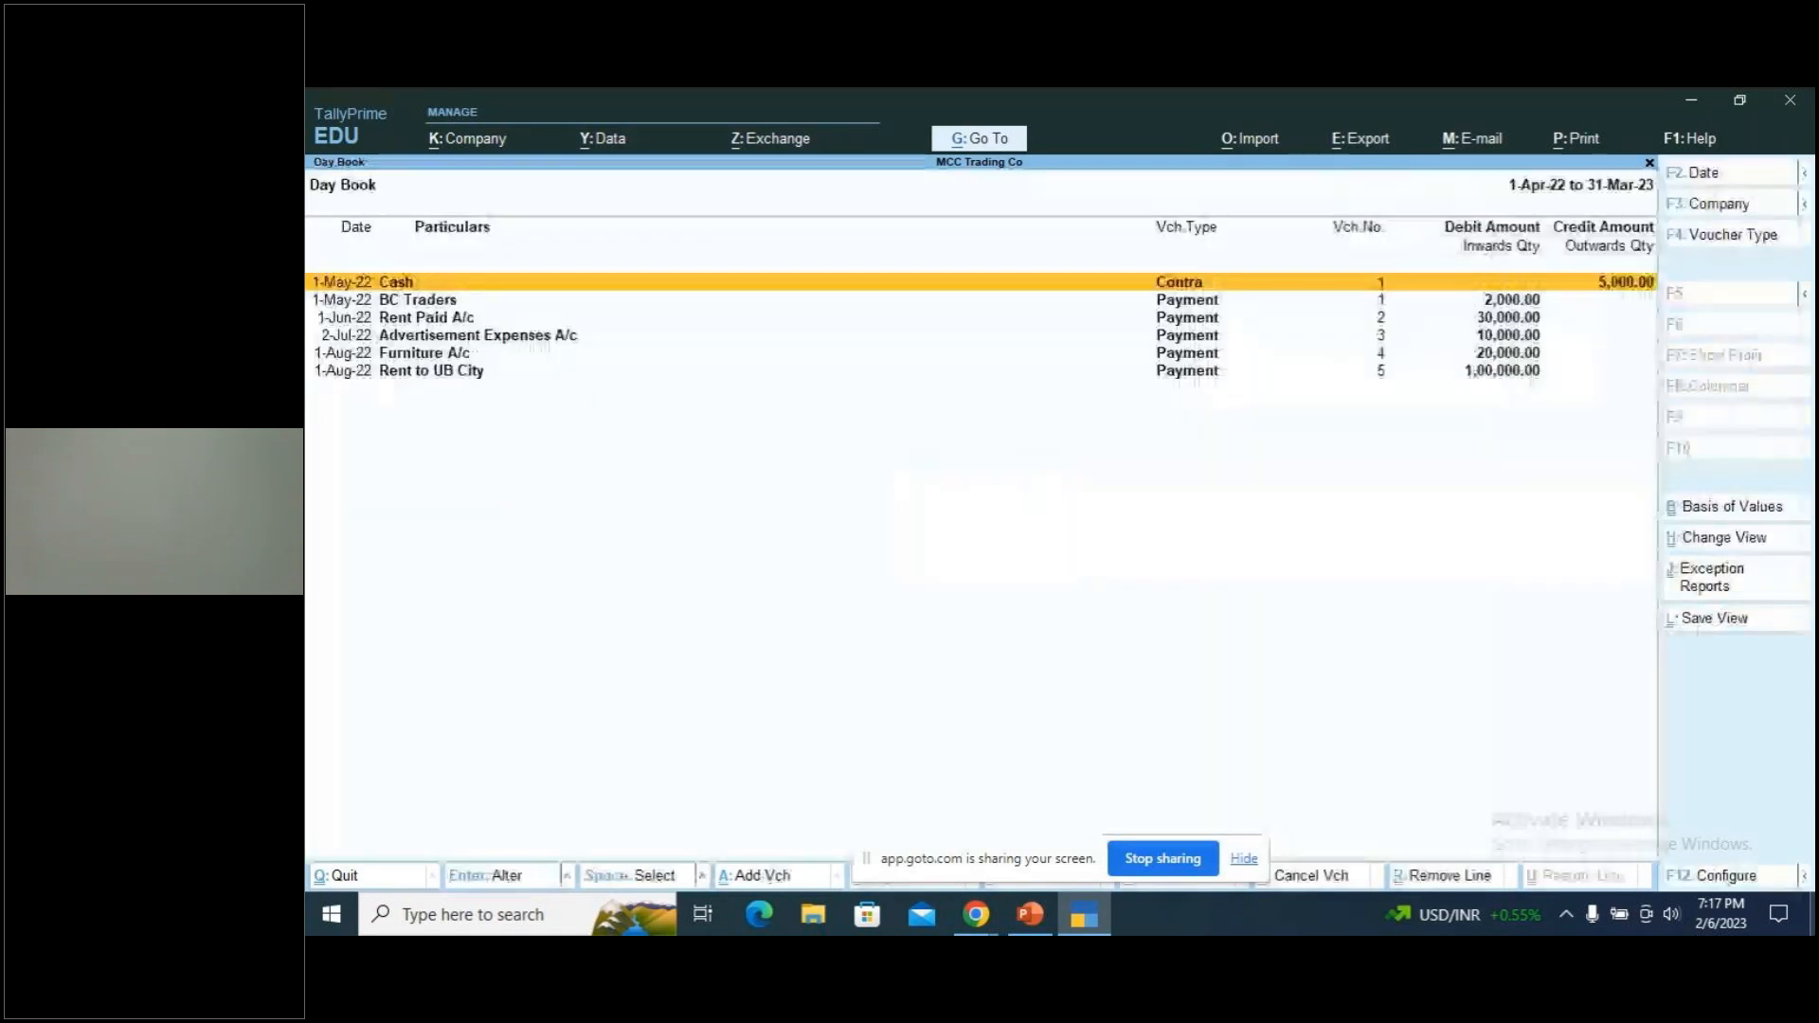
Look through the vouchers listed in the Day Book for the period
{"action": "key", "text": "Down"}
{"action": "key", "text": "Down"}
{"action": "key", "text": "Down"}
{"action": "key", "text": "Down"}
{"action": "key", "text": "Down"}
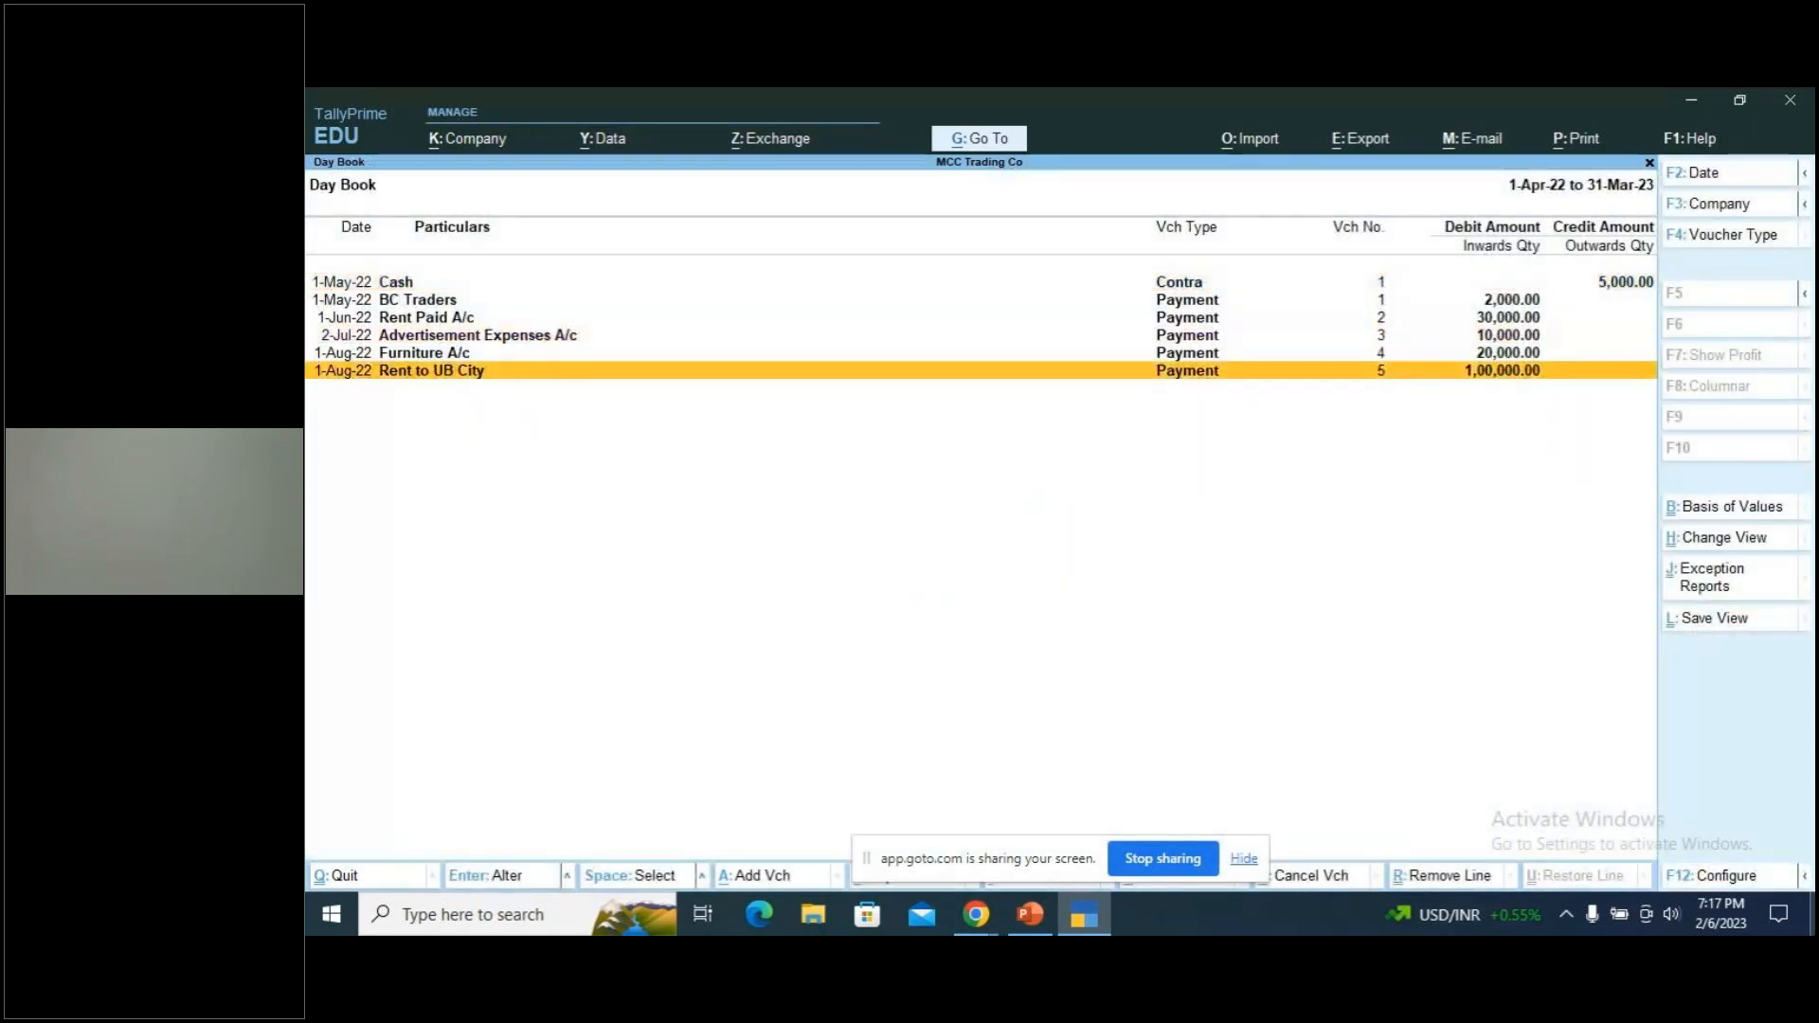
{"action": "key", "text": "Up"}
{"action": "key", "text": "Up"}
{"action": "key", "text": "Up"}
{"action": "key", "text": "Up"}
{"action": "key", "text": "Up"}
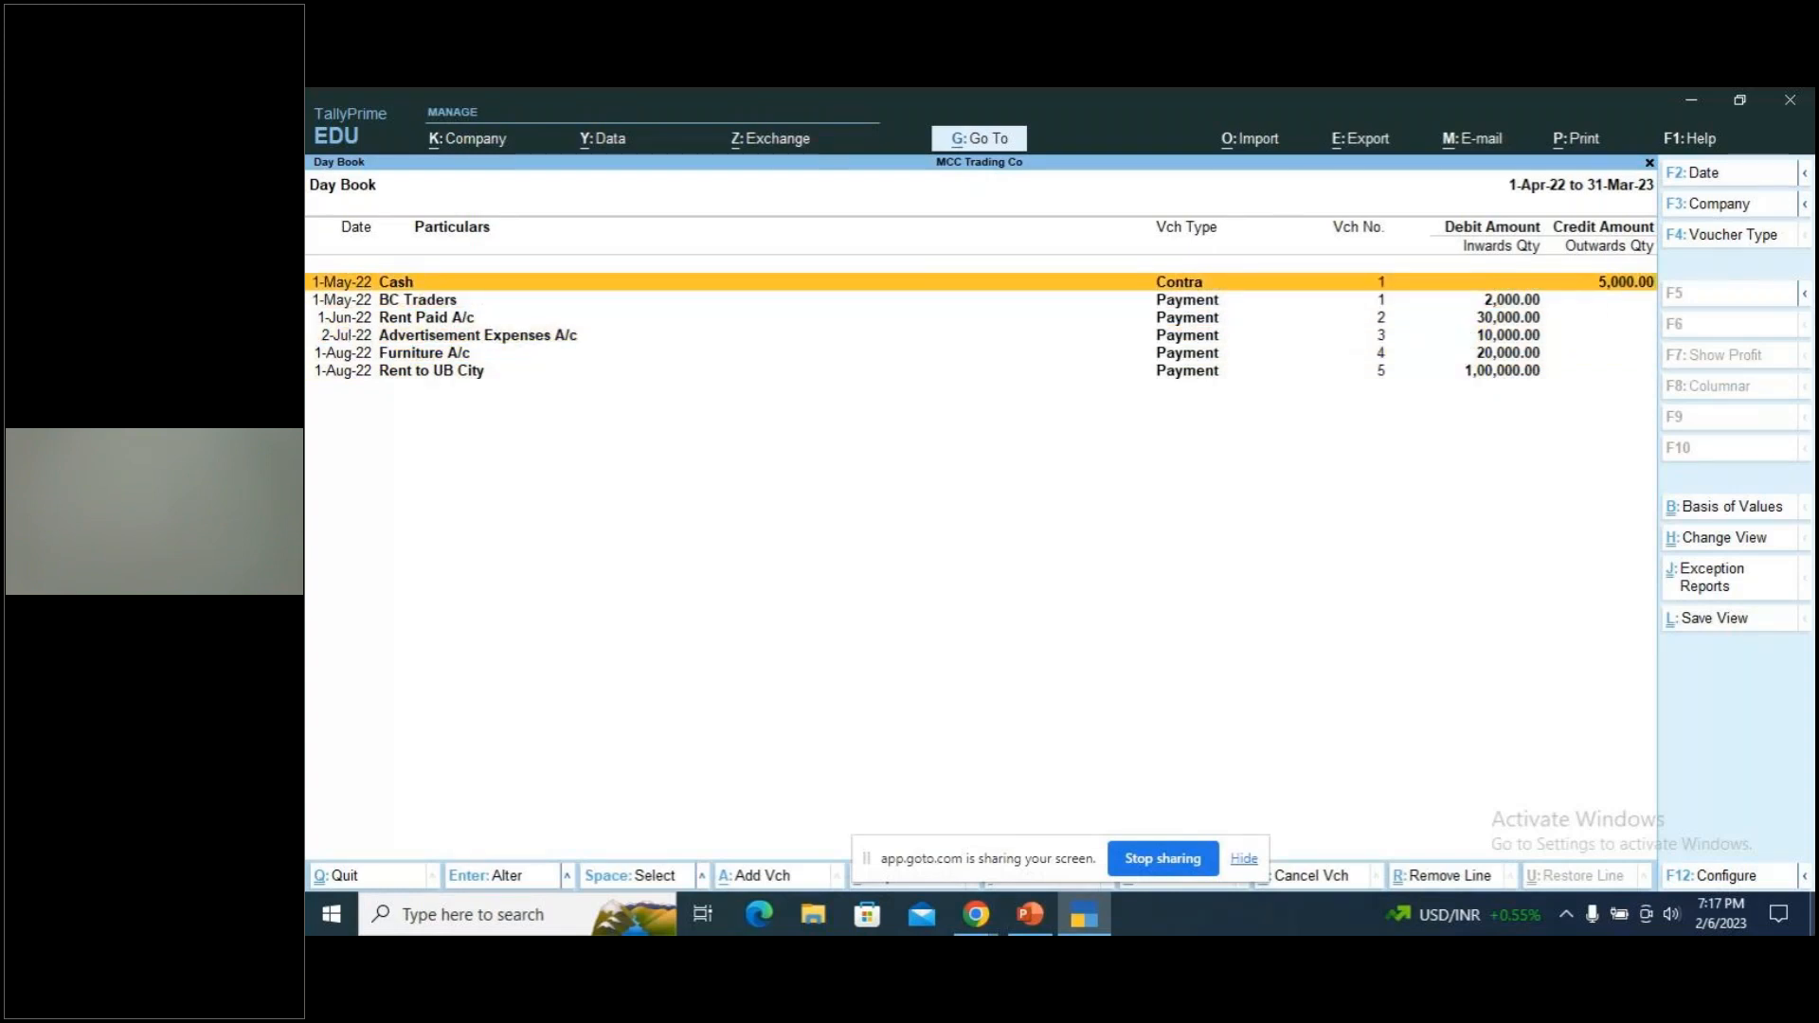
Open the Rent to UB City payment voucher from the Day Book to examine its floor-wise cost allocations
{"action": "key", "text": "Down"}
{"action": "key", "text": "Down"}
{"action": "key", "text": "Down"}
{"action": "key", "text": "Down"}
{"action": "key", "text": "Down"}
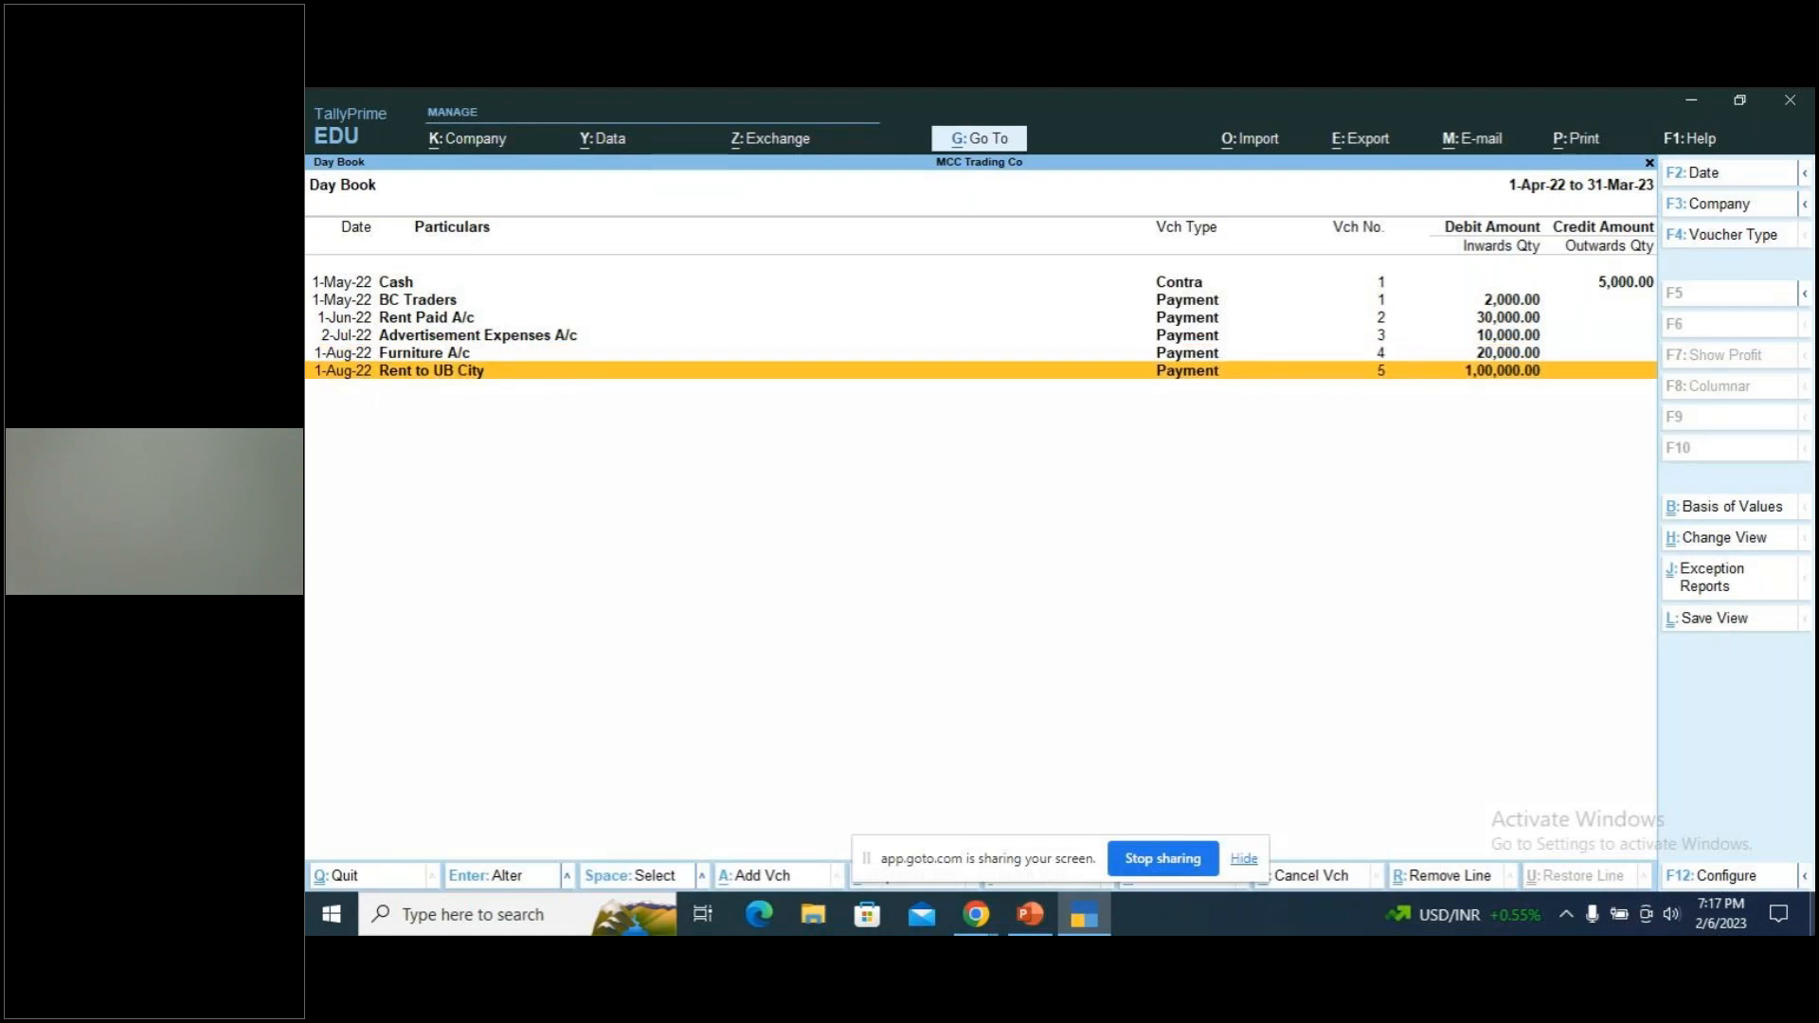
{"action": "key", "text": "Return"}
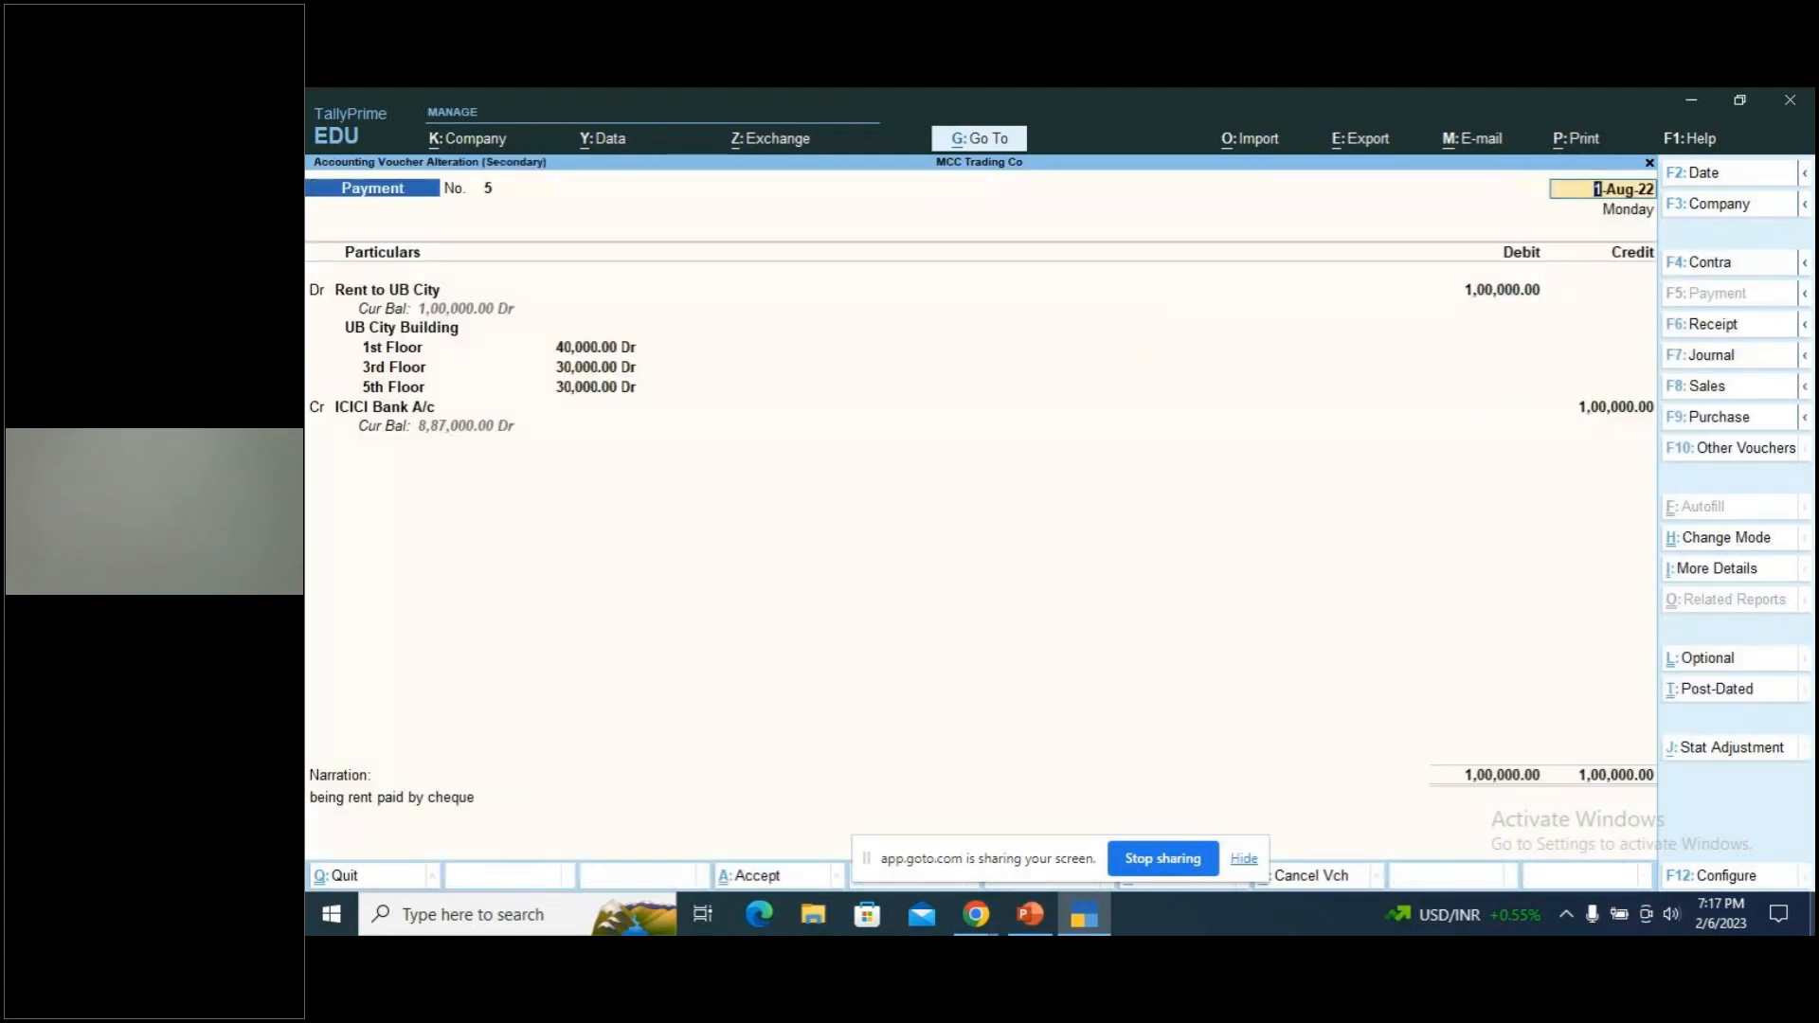
{"action": "key", "text": "super"}
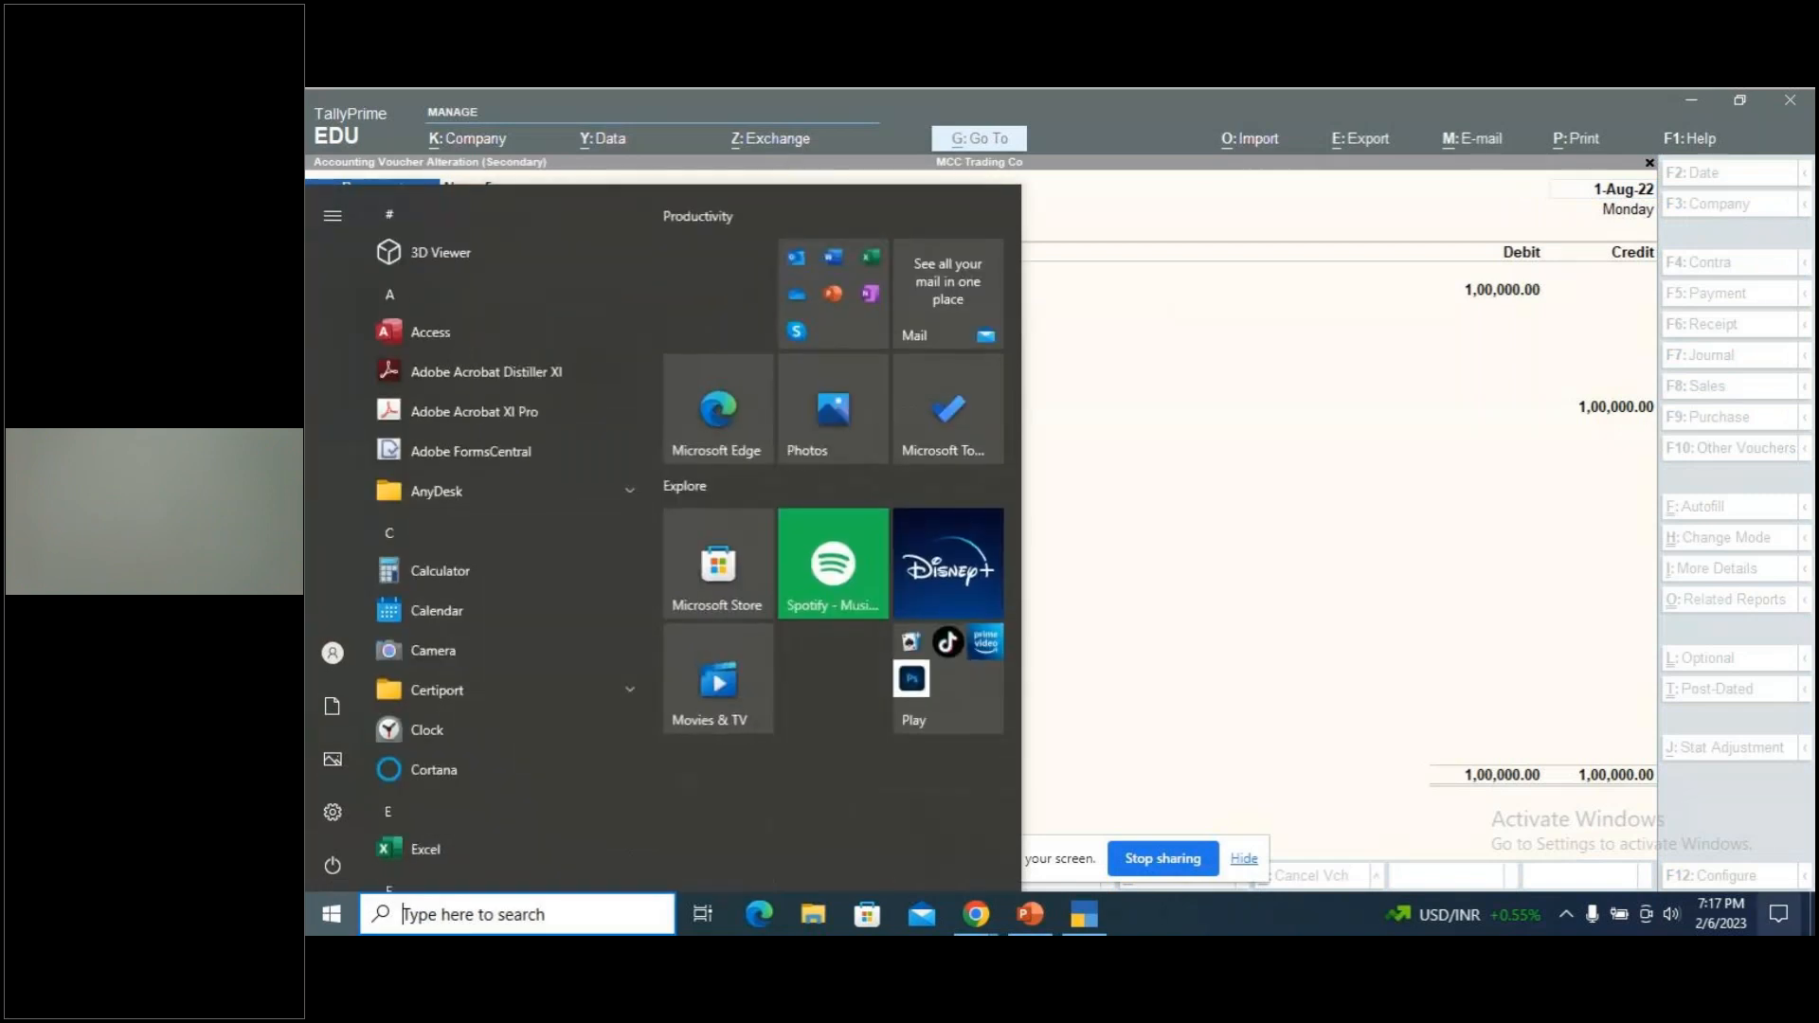
{"action": "left_click", "coordinate": [1210, 430]}
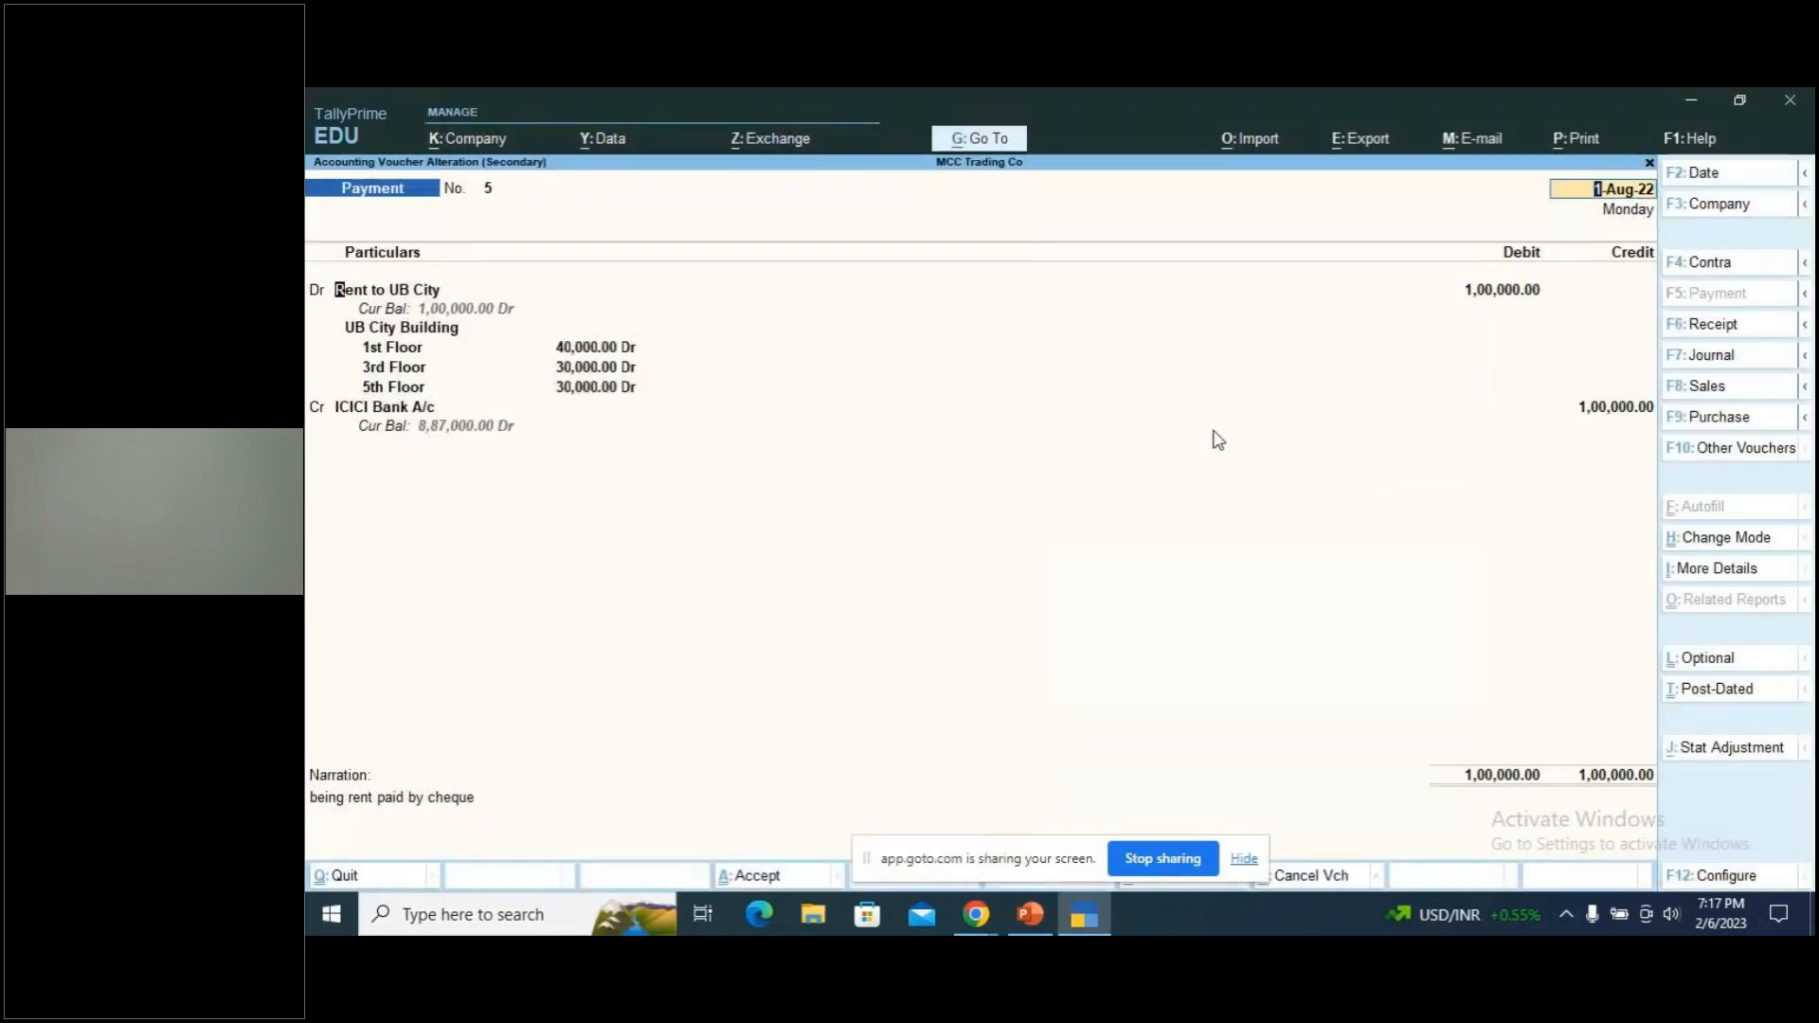
Leave the rent payment voucher without deleting or changing it and switch to the PowerPoint slide with the payment voucher exercises
{"action": "key", "text": "alt+d"}
{"action": "key", "text": "n"}
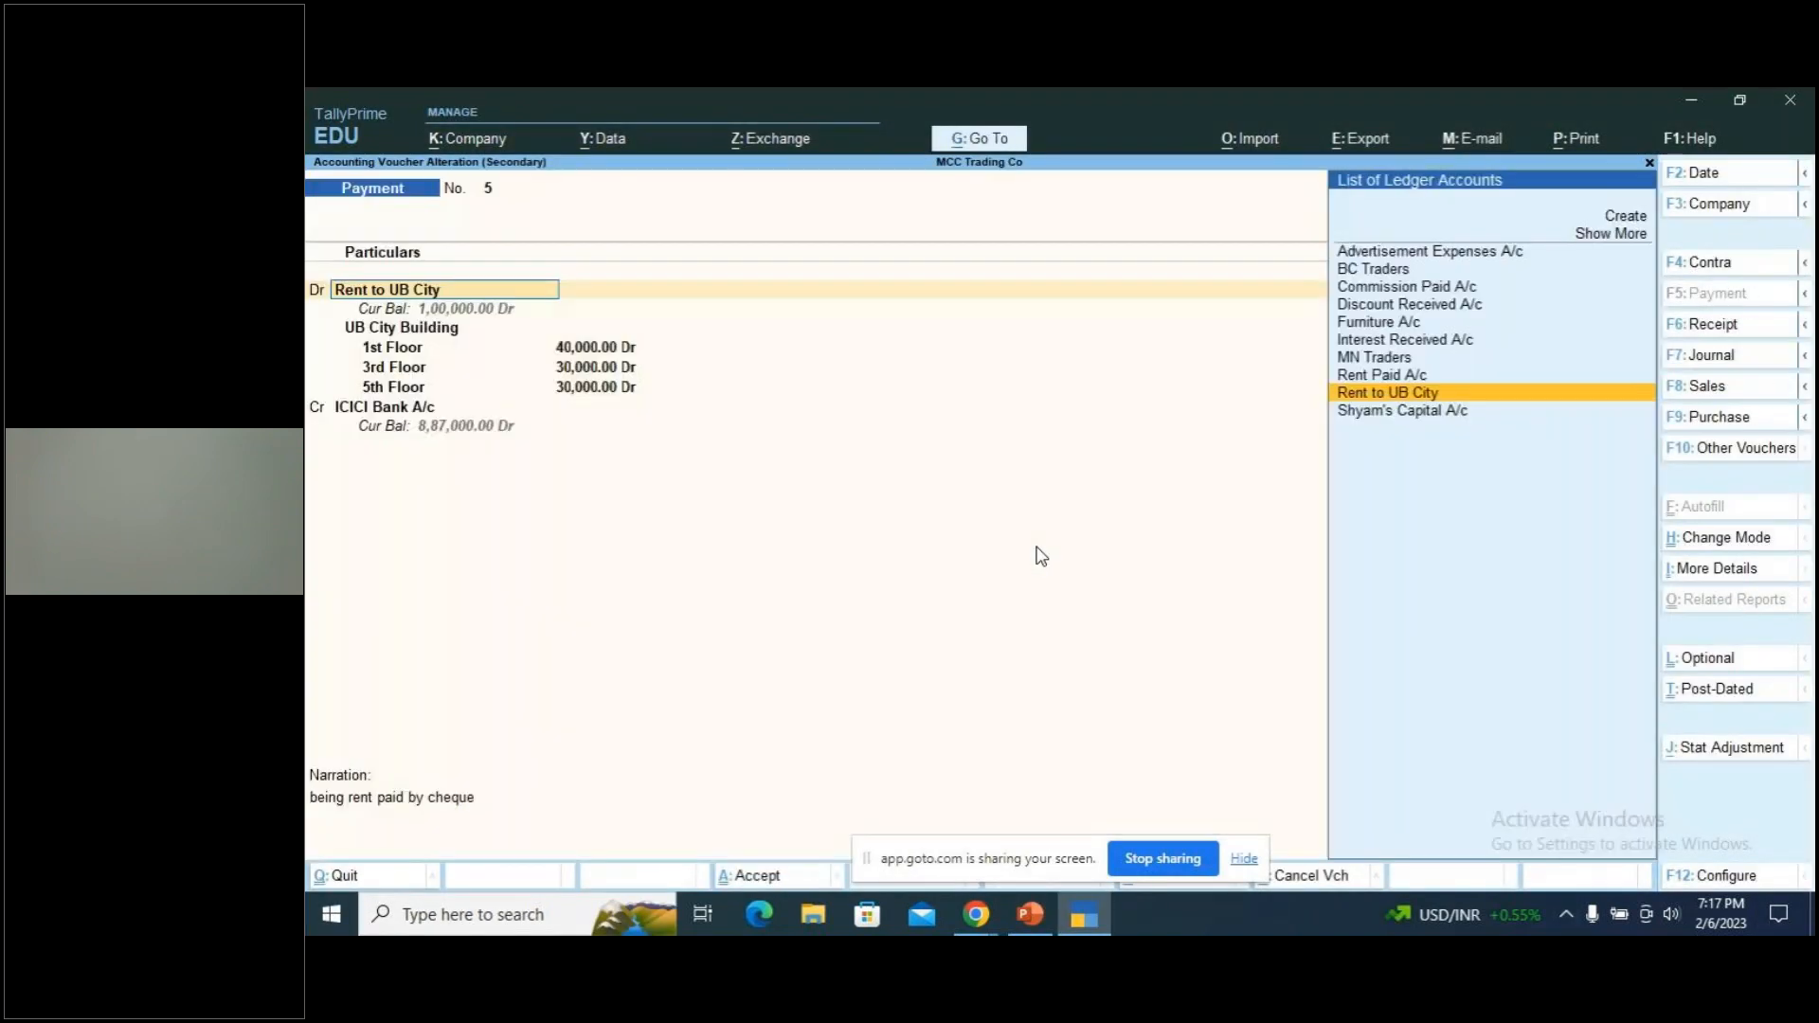
{"action": "key", "text": "BackSpace"}
{"action": "key", "text": "Escape"}
{"action": "key", "text": "y"}
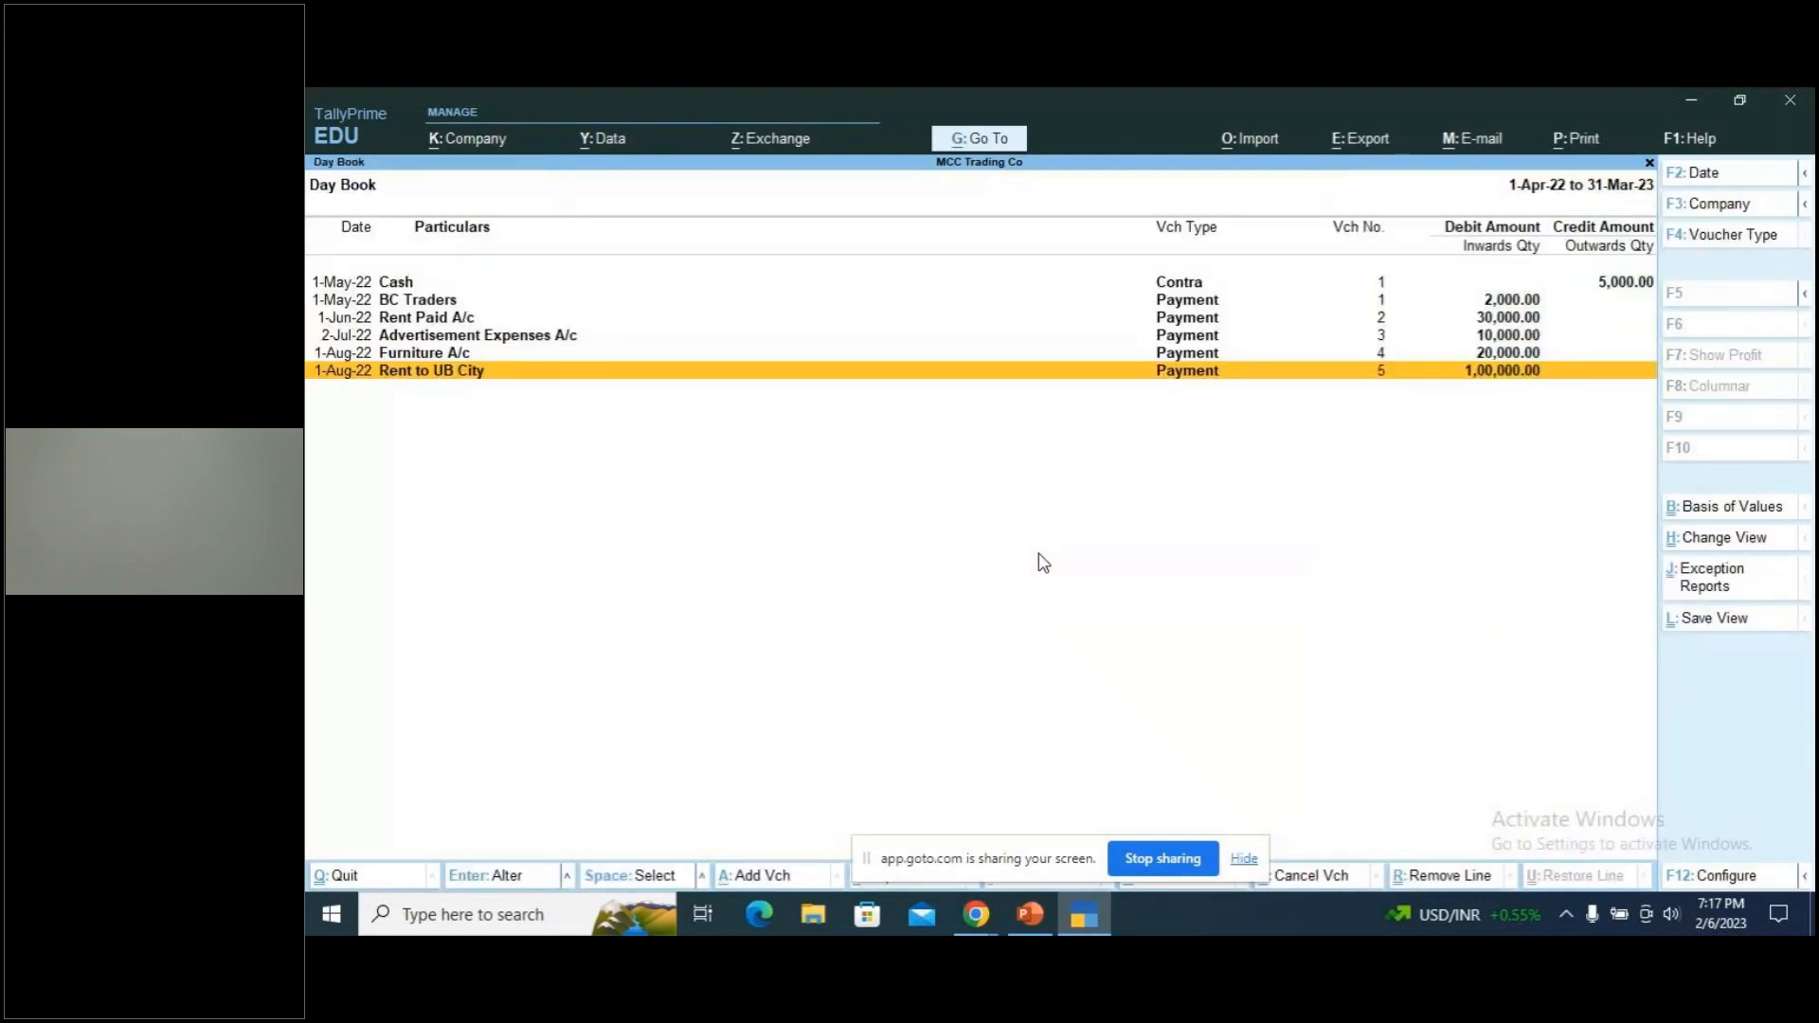
{"action": "key", "text": "alt"}
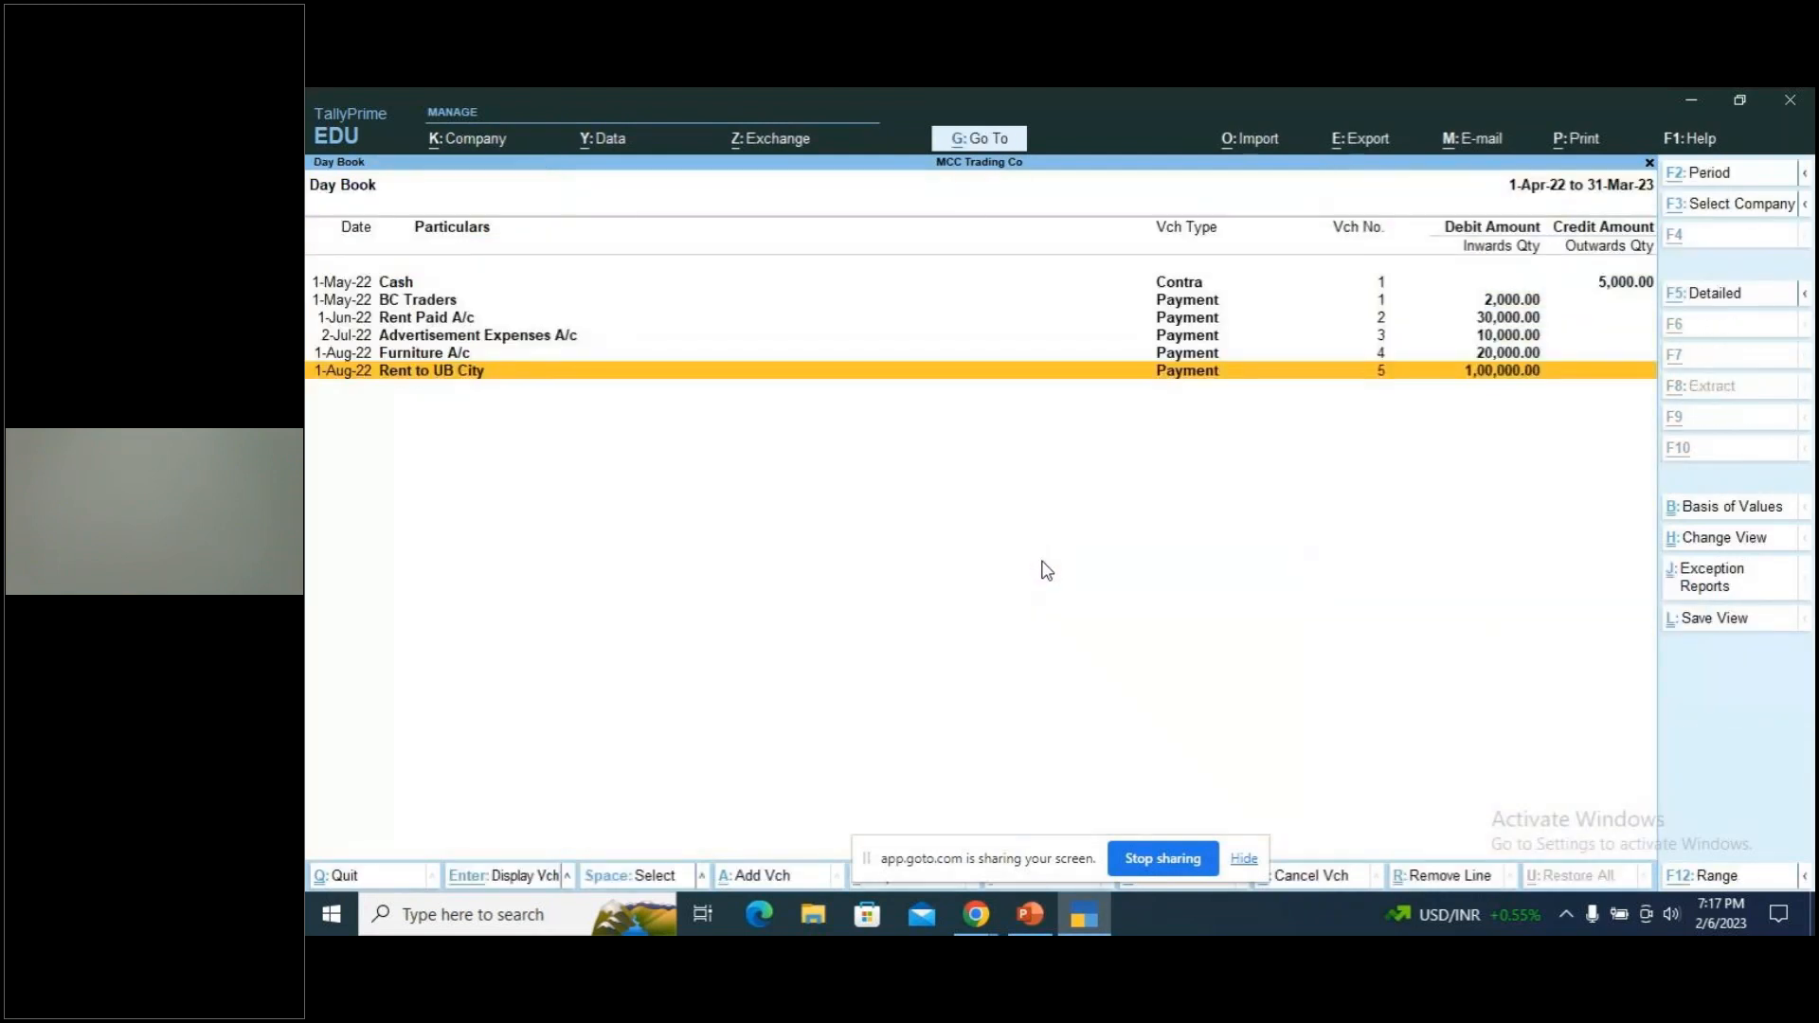
{"action": "key", "text": "alt+Tab"}
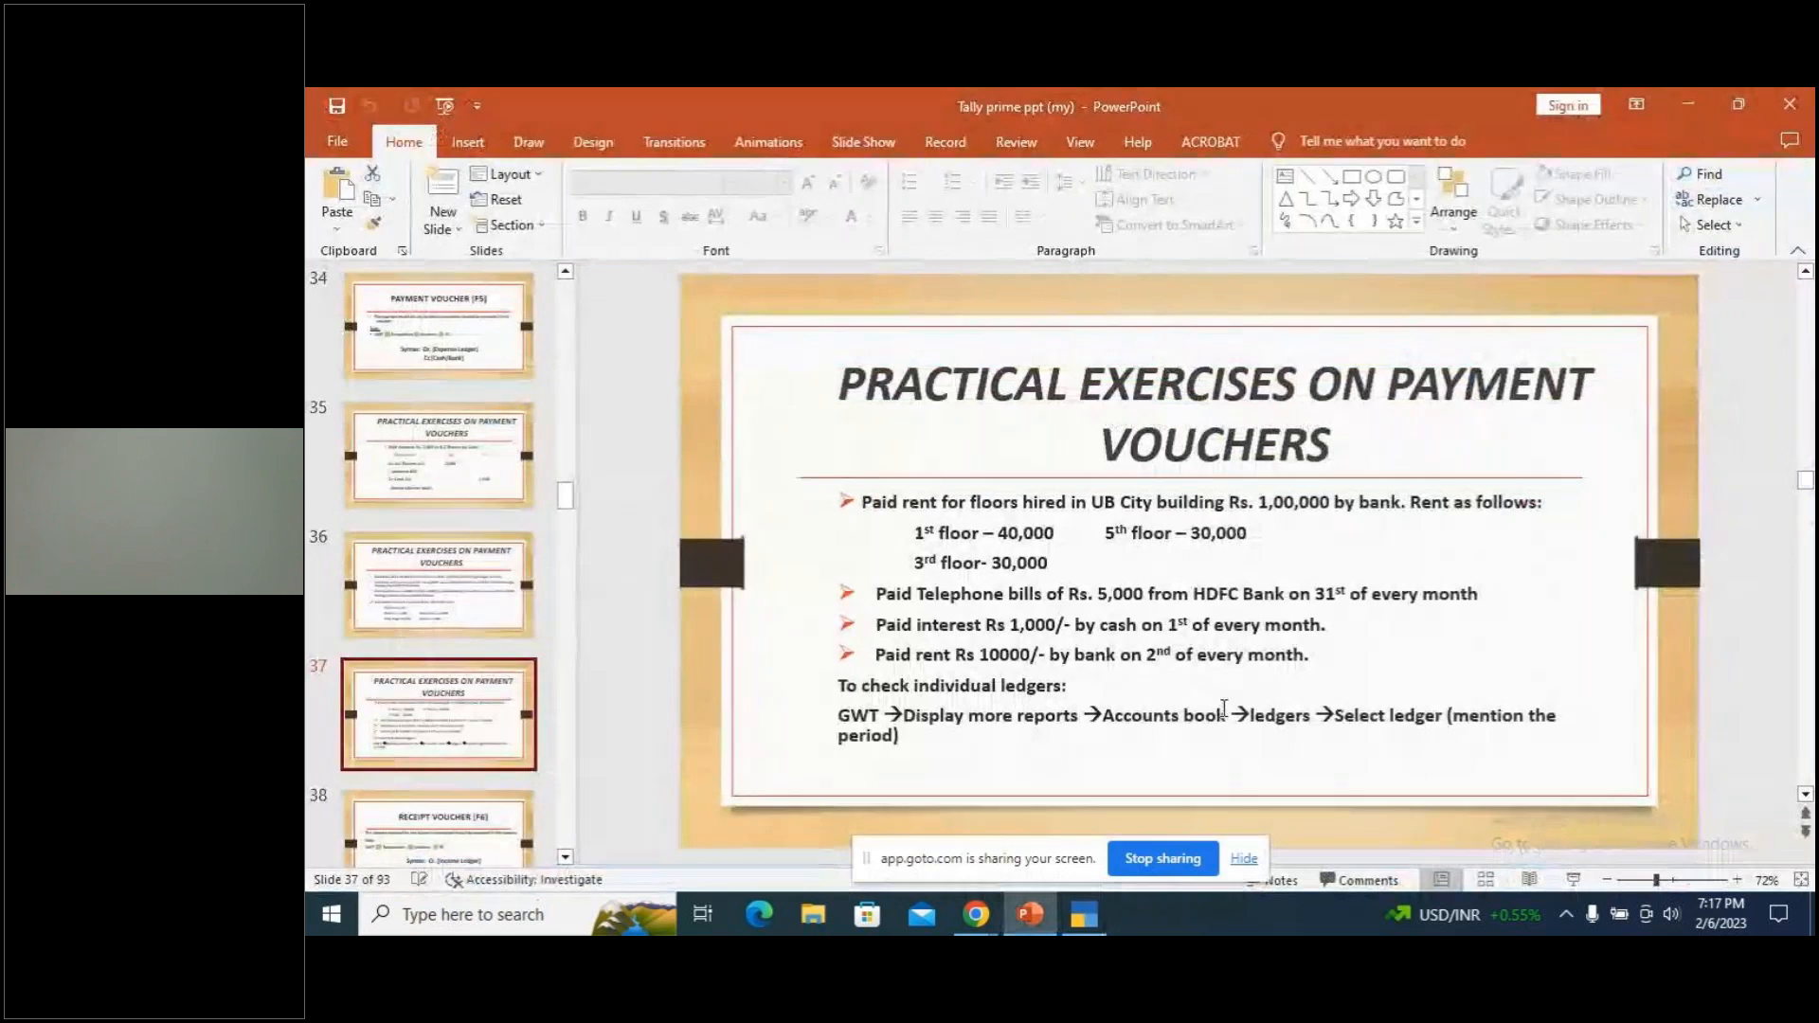
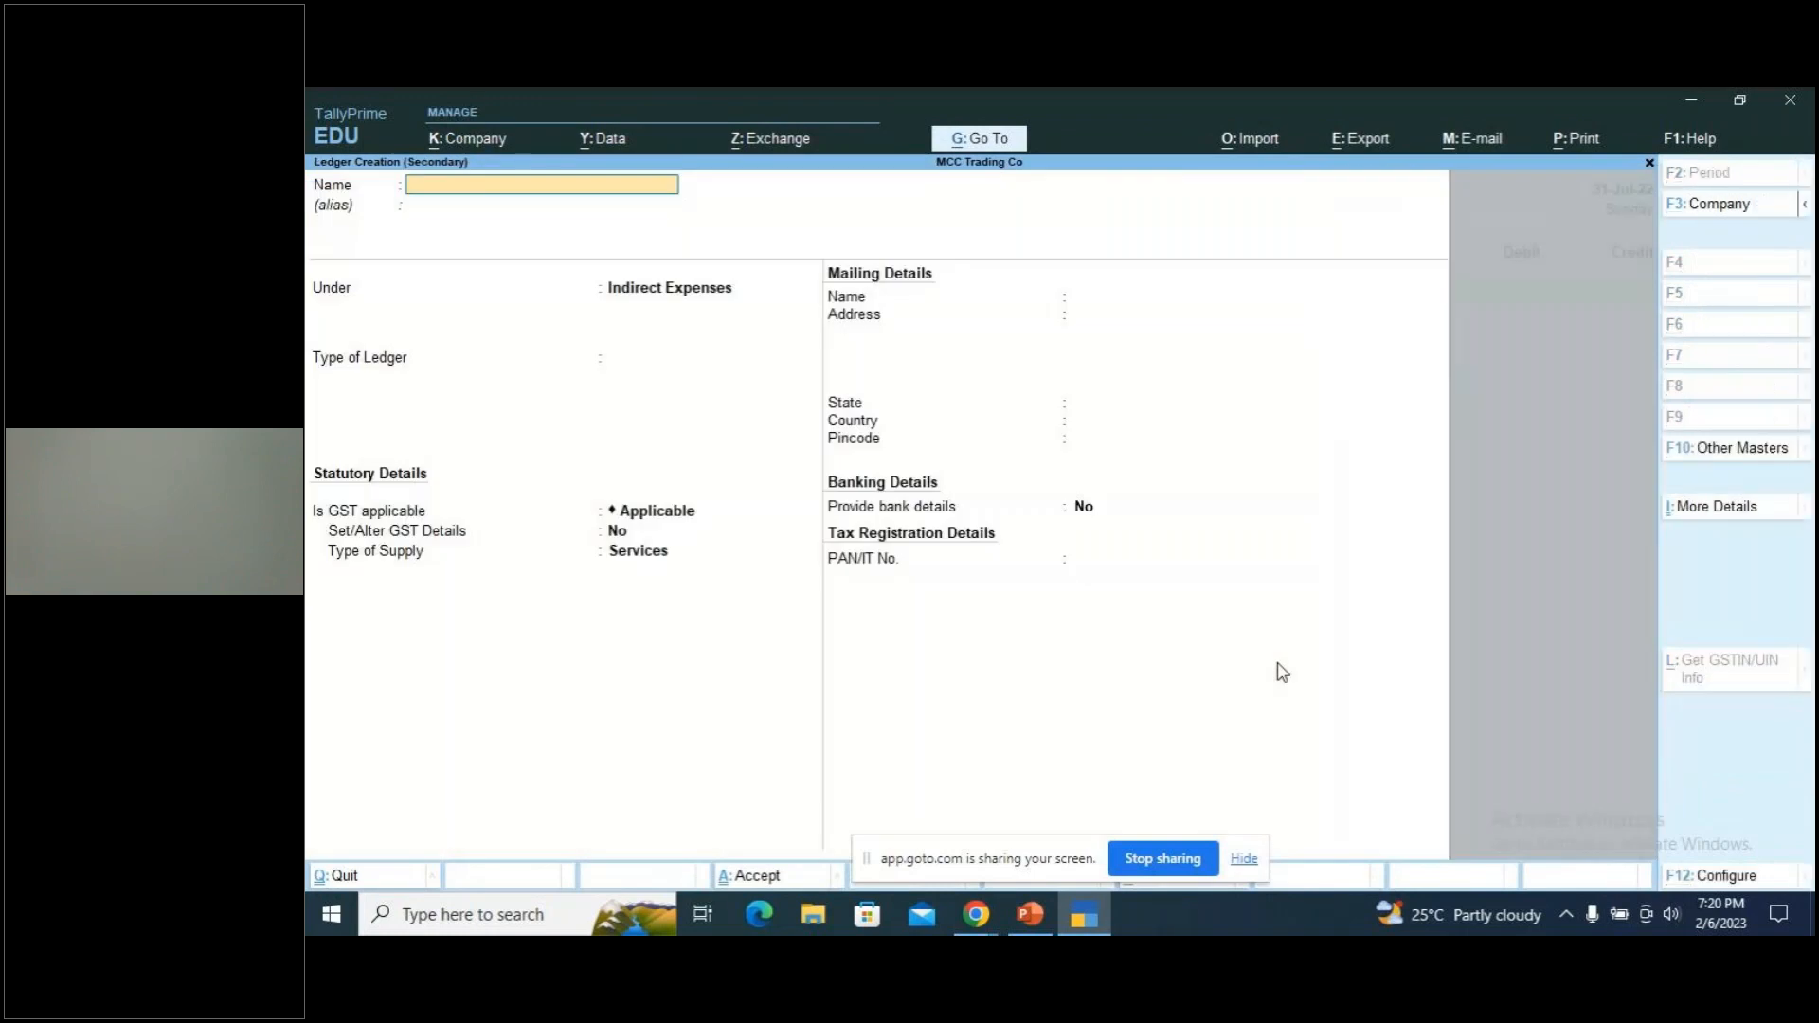
Name the new ledger Telephone Bills Paid, keep it under Indirect Expenses, and save it
{"action": "type", "text": "Telephone Bil"}
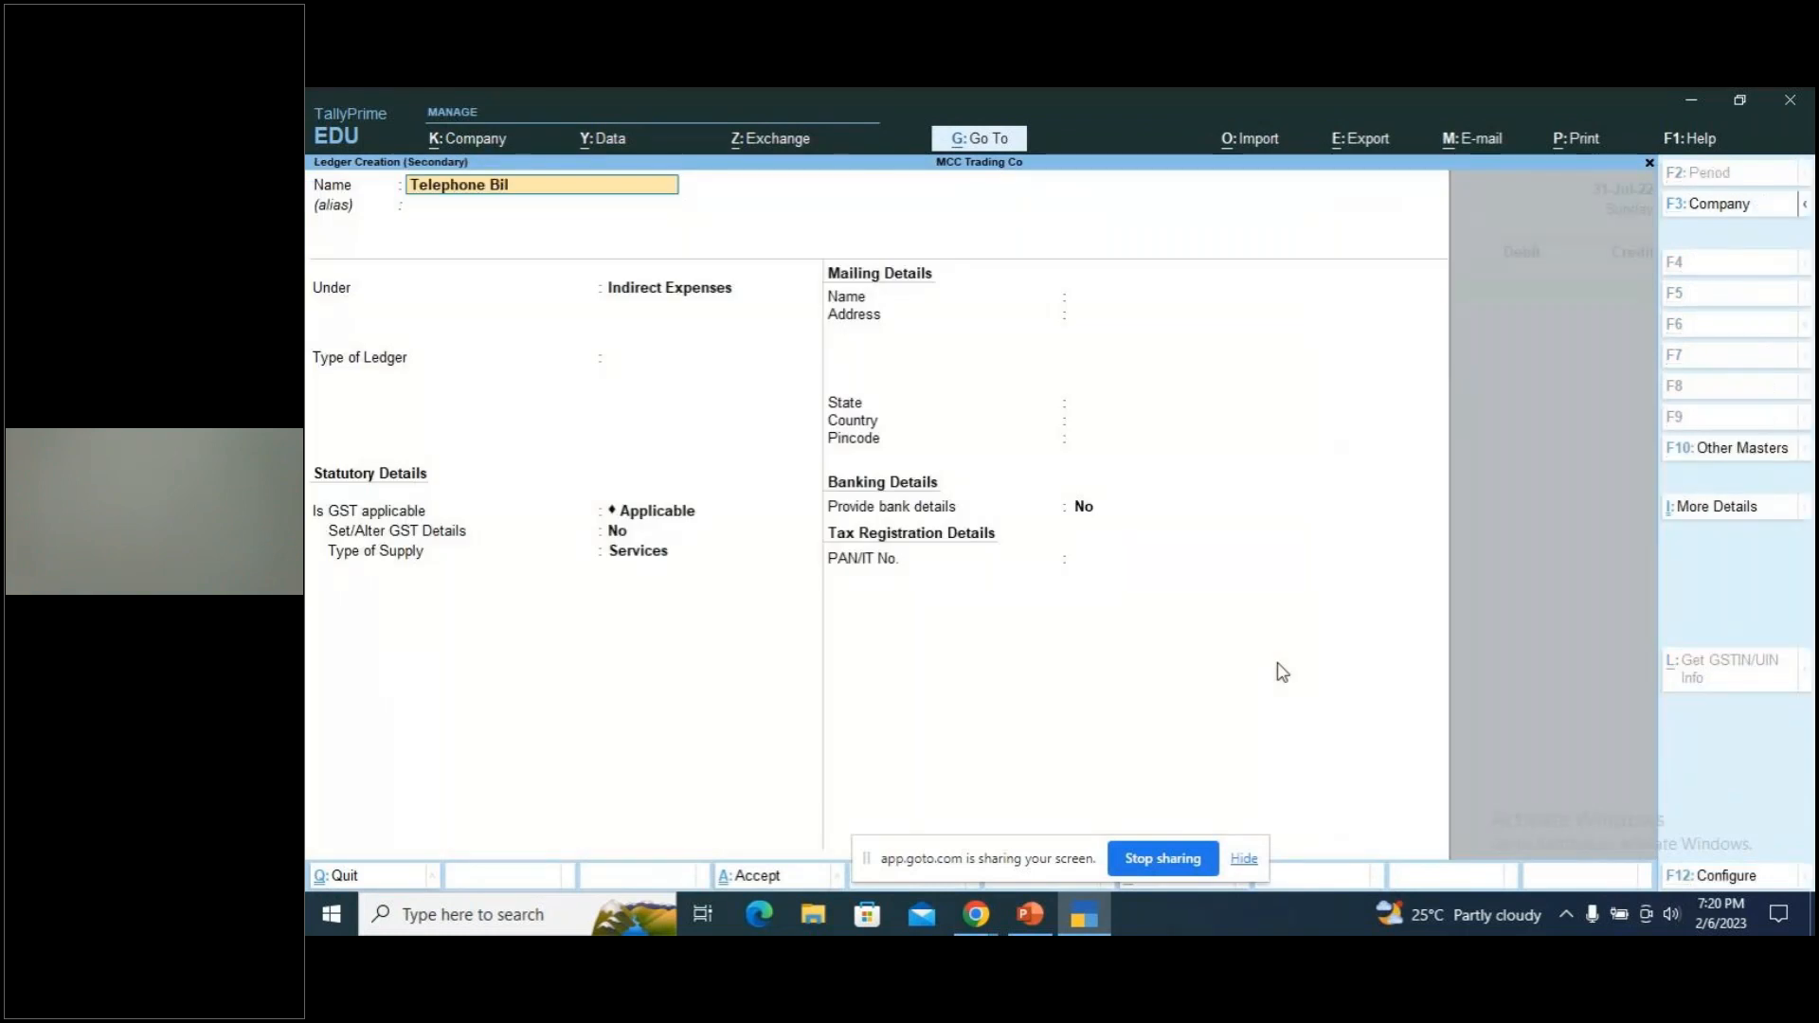
{"action": "type", "text": "ls Paid"}
{"action": "key", "text": "Return"}
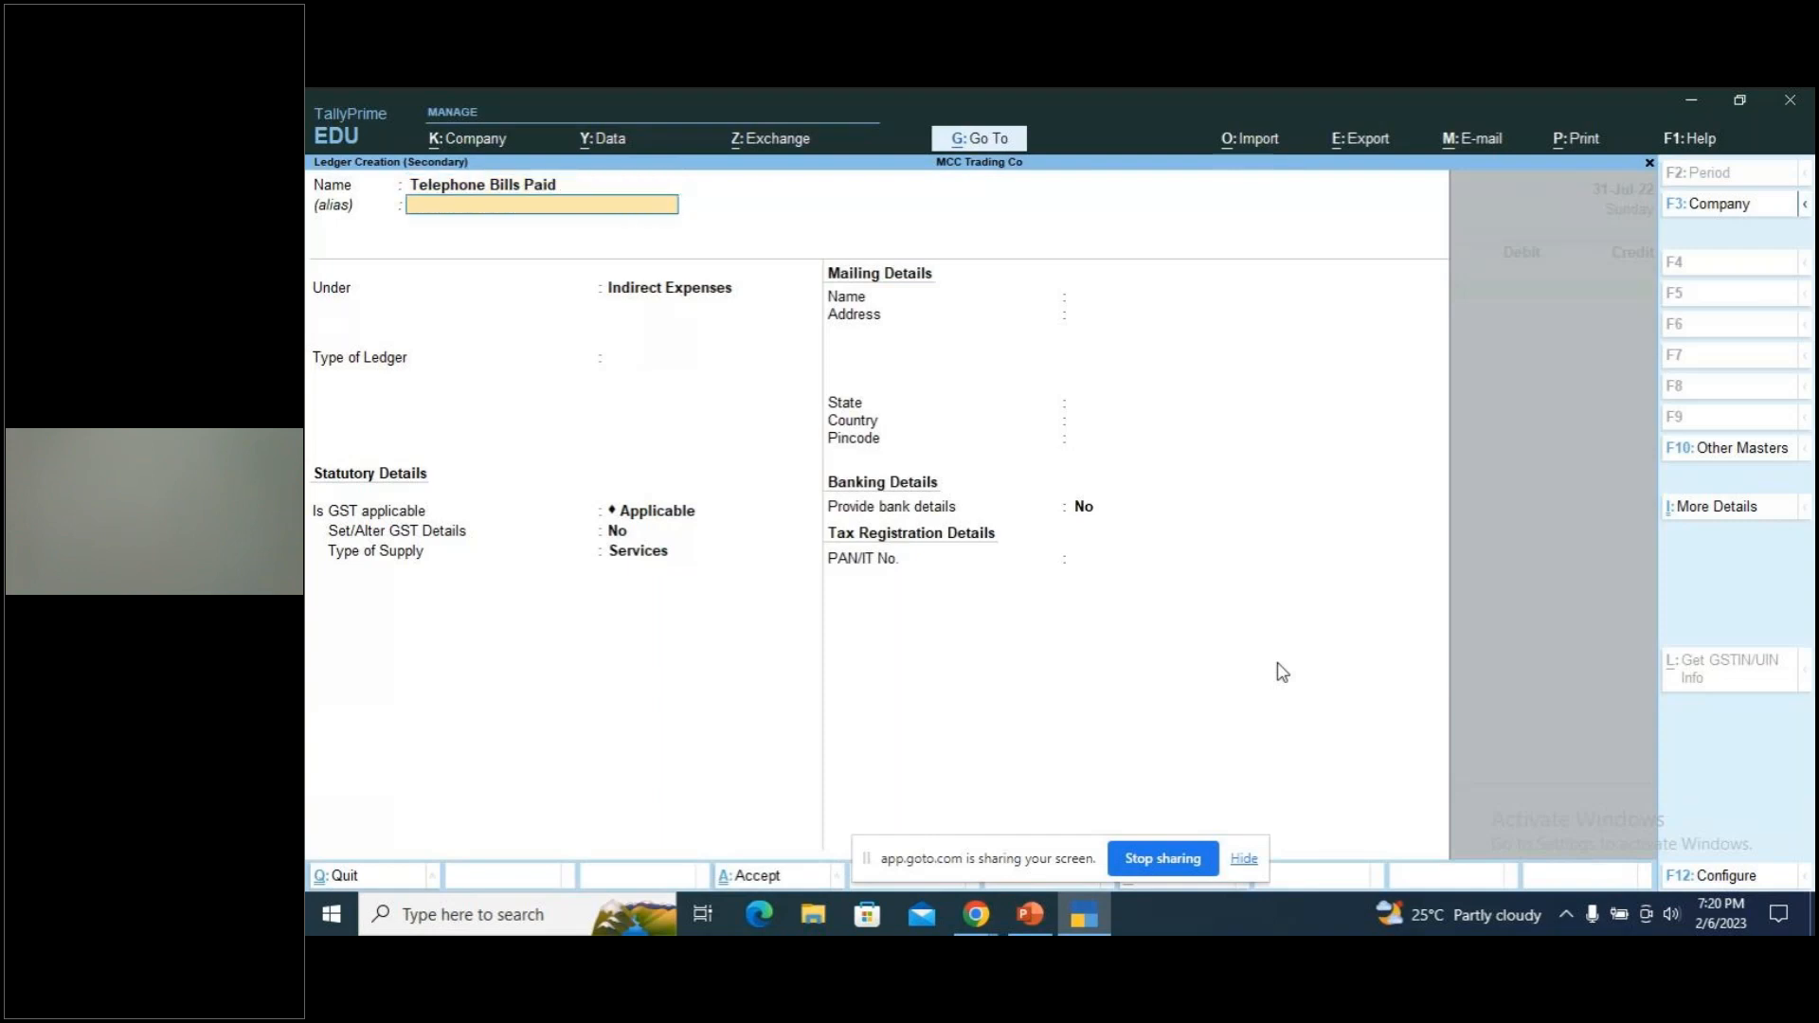
{"action": "key", "text": "Return"}
{"action": "key", "text": "Return"}
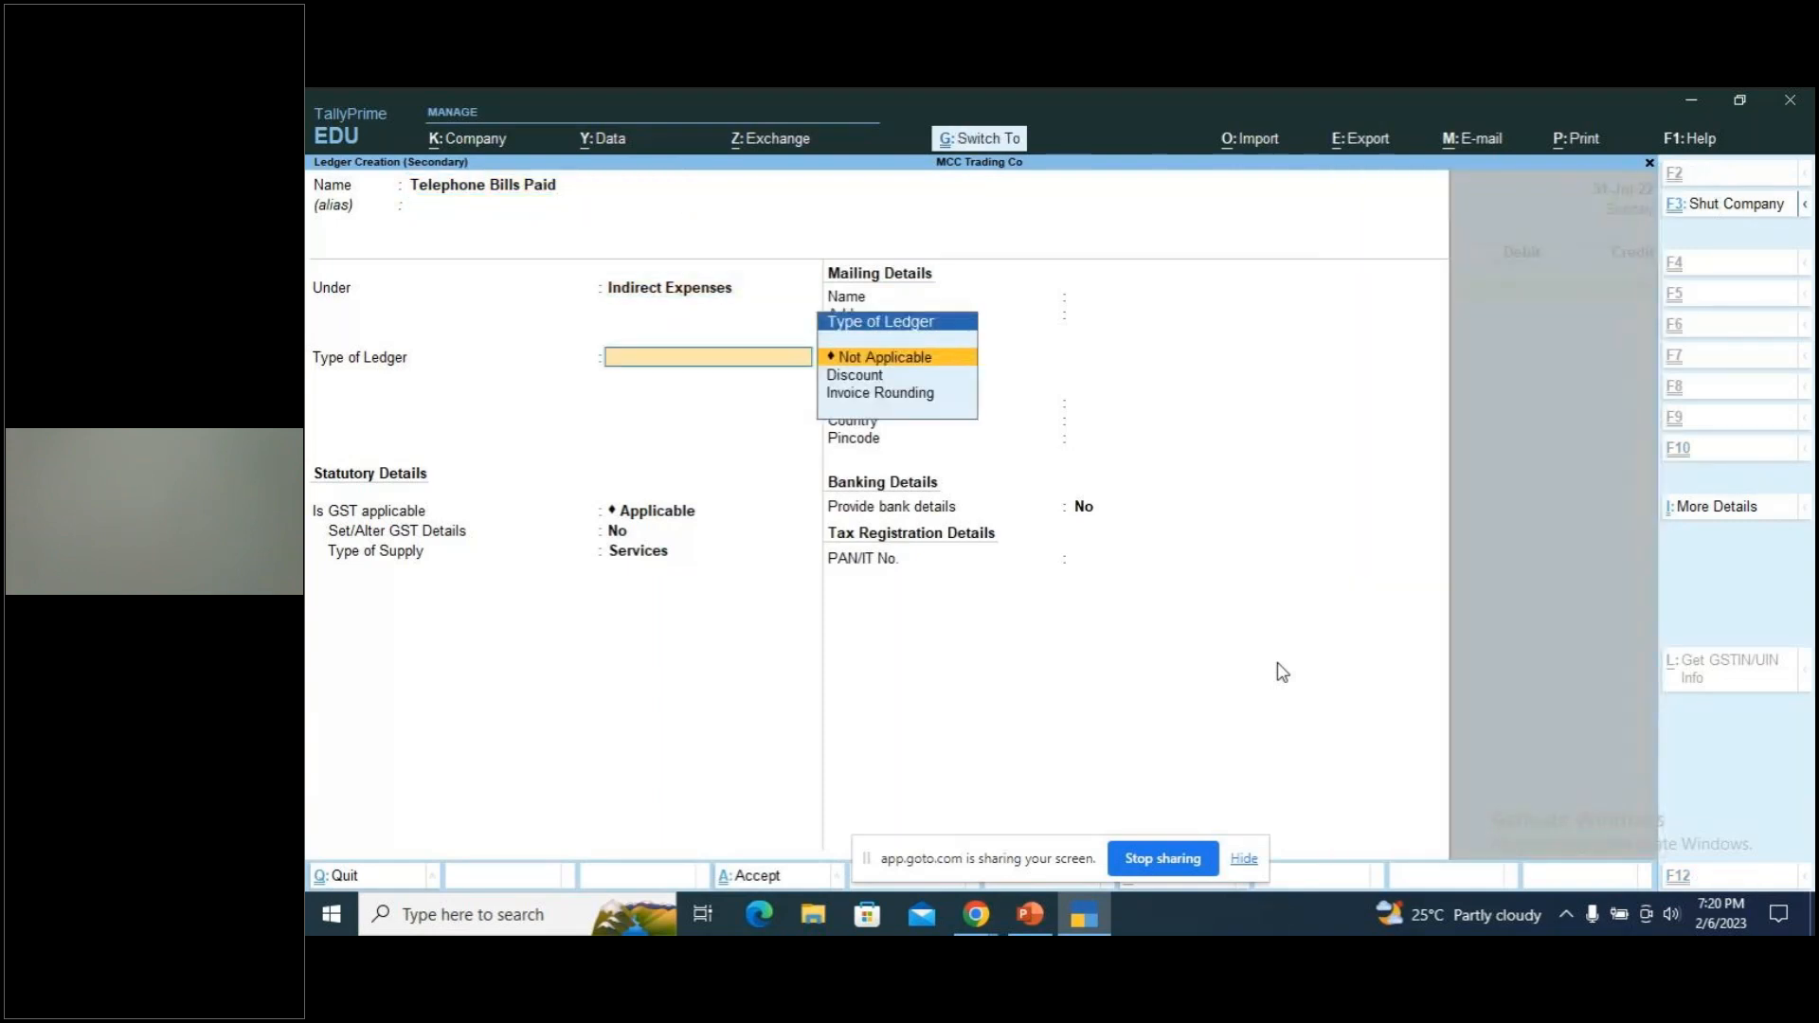
{"action": "key", "text": "ctrl+a"}
Enter a 5,000 debit for Telephone Bills Paid in the payment voucher and back out of the cost centre allocations
{"action": "type", "text": "5"}
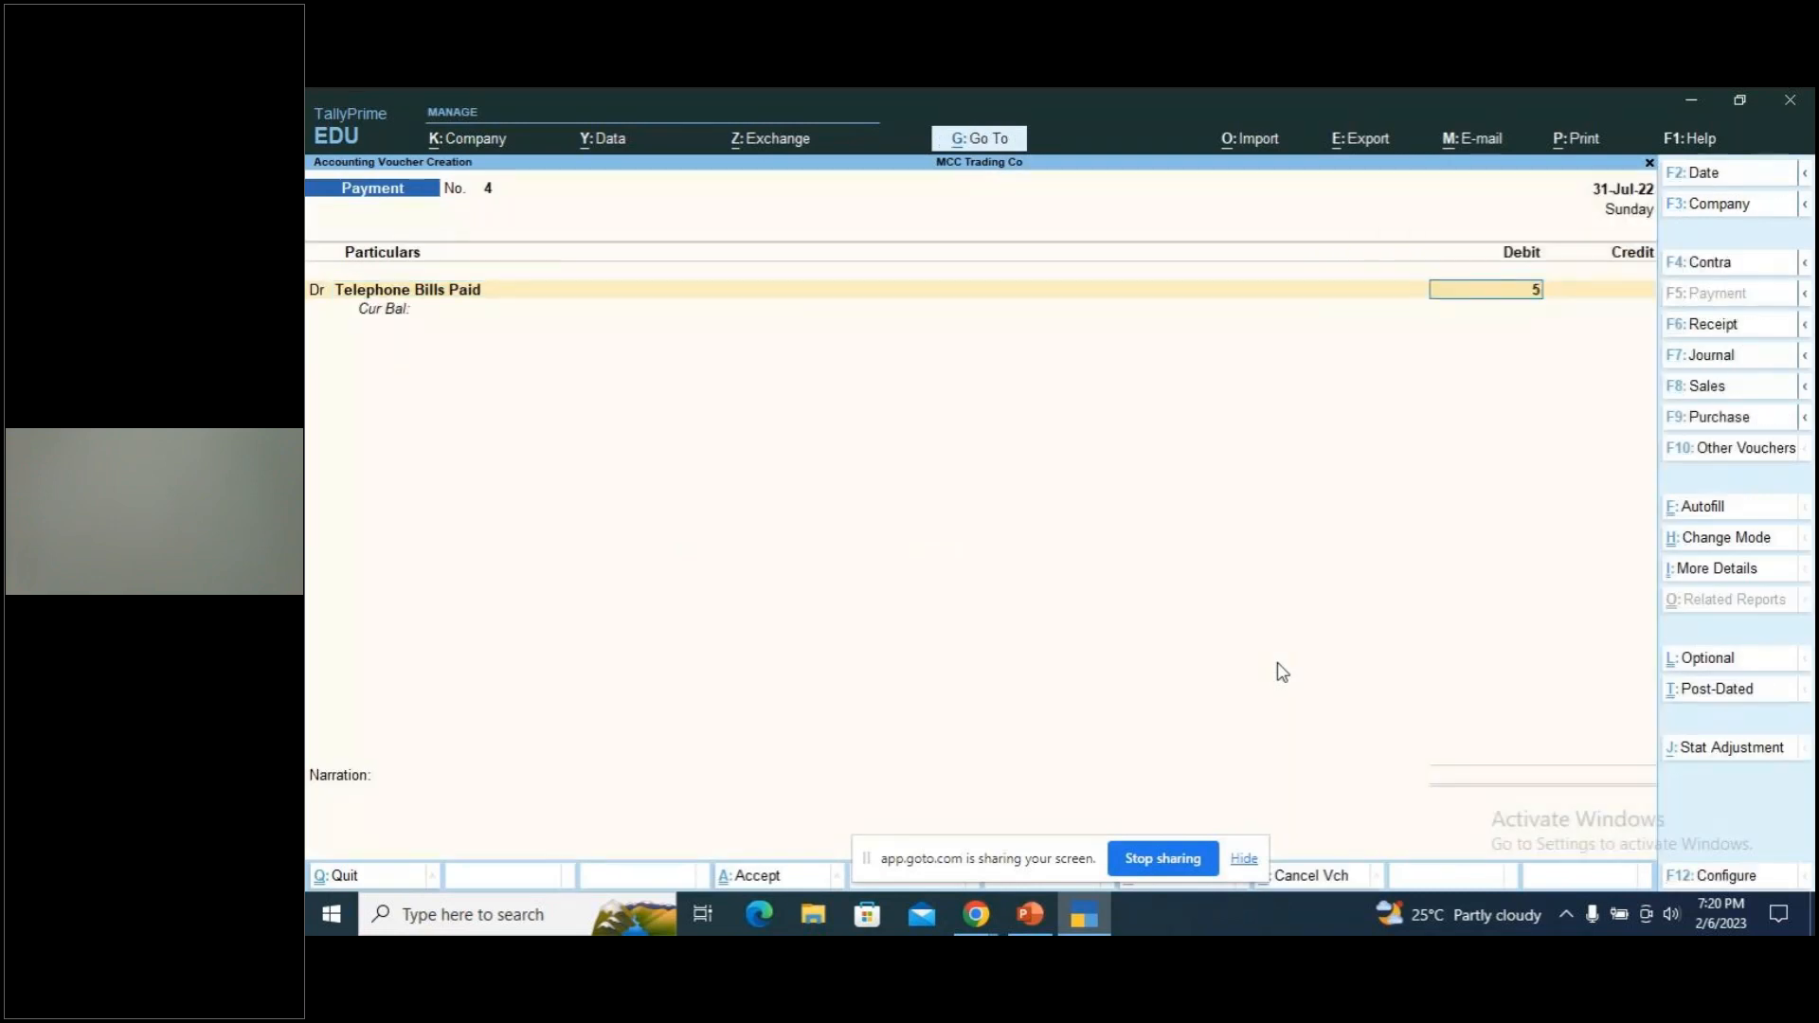
{"action": "type", "text": ",000"}
{"action": "key", "text": "Return"}
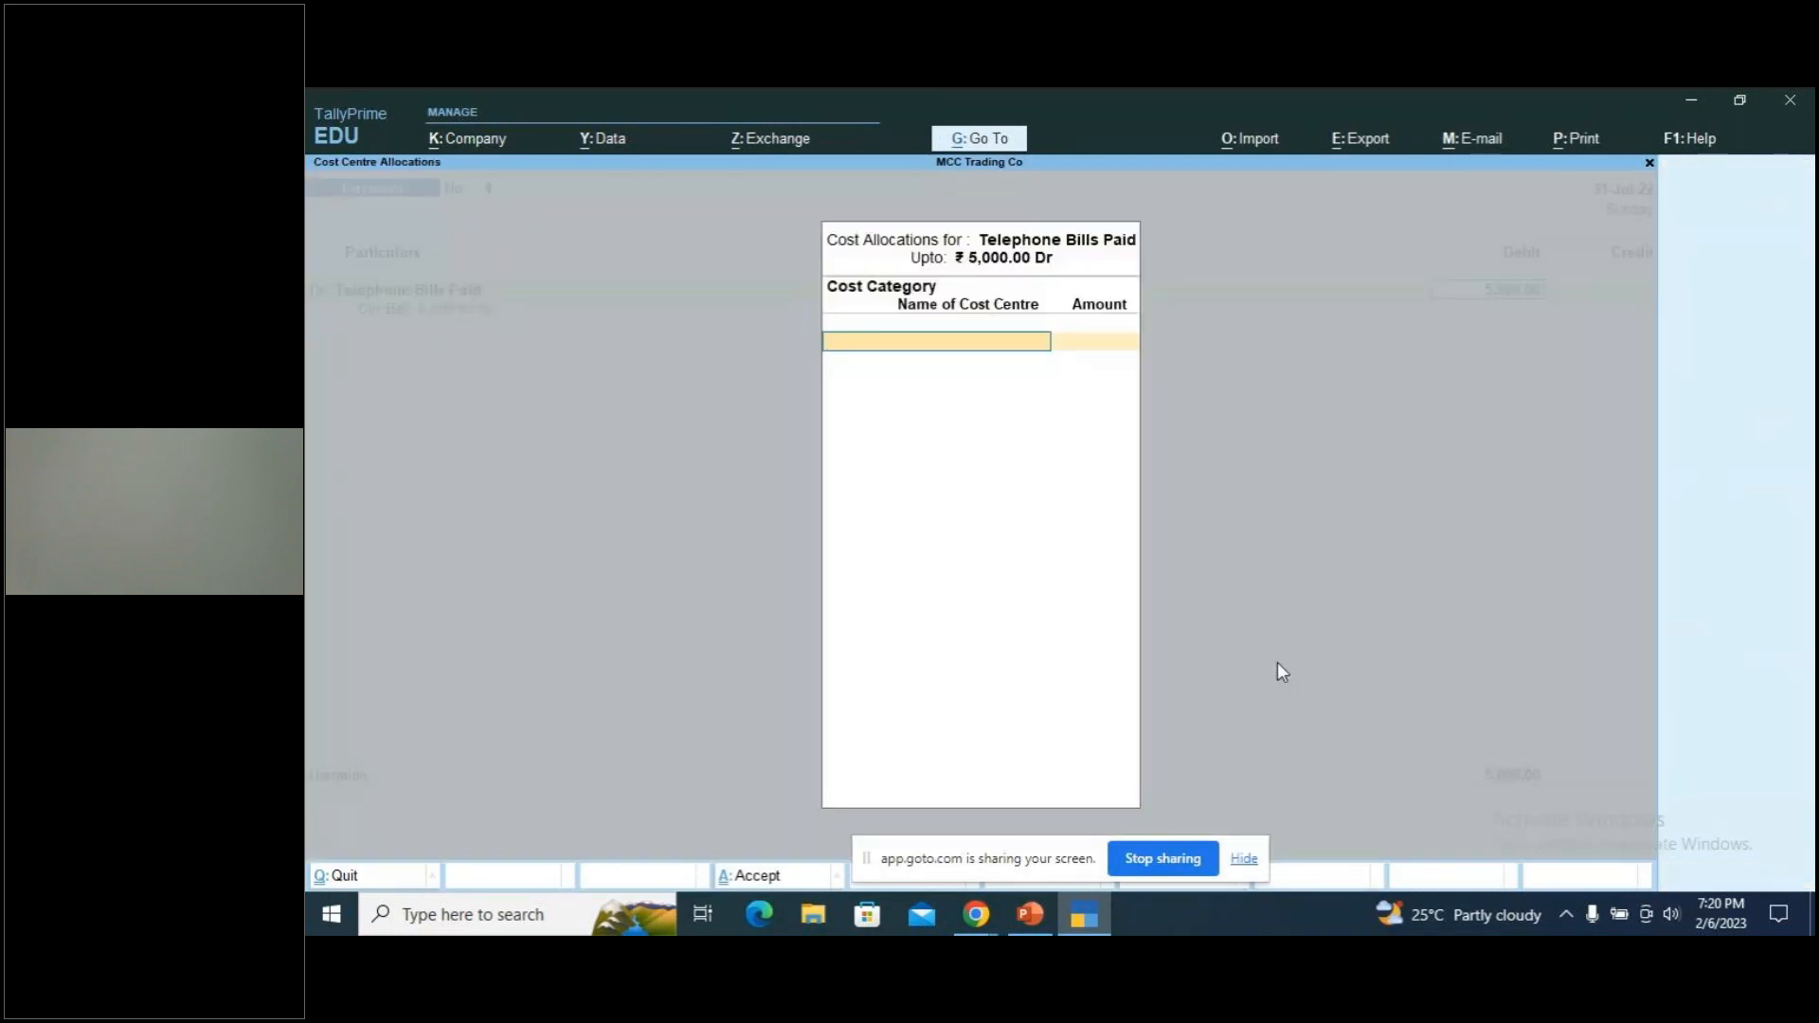
{"action": "key", "text": "Escape"}
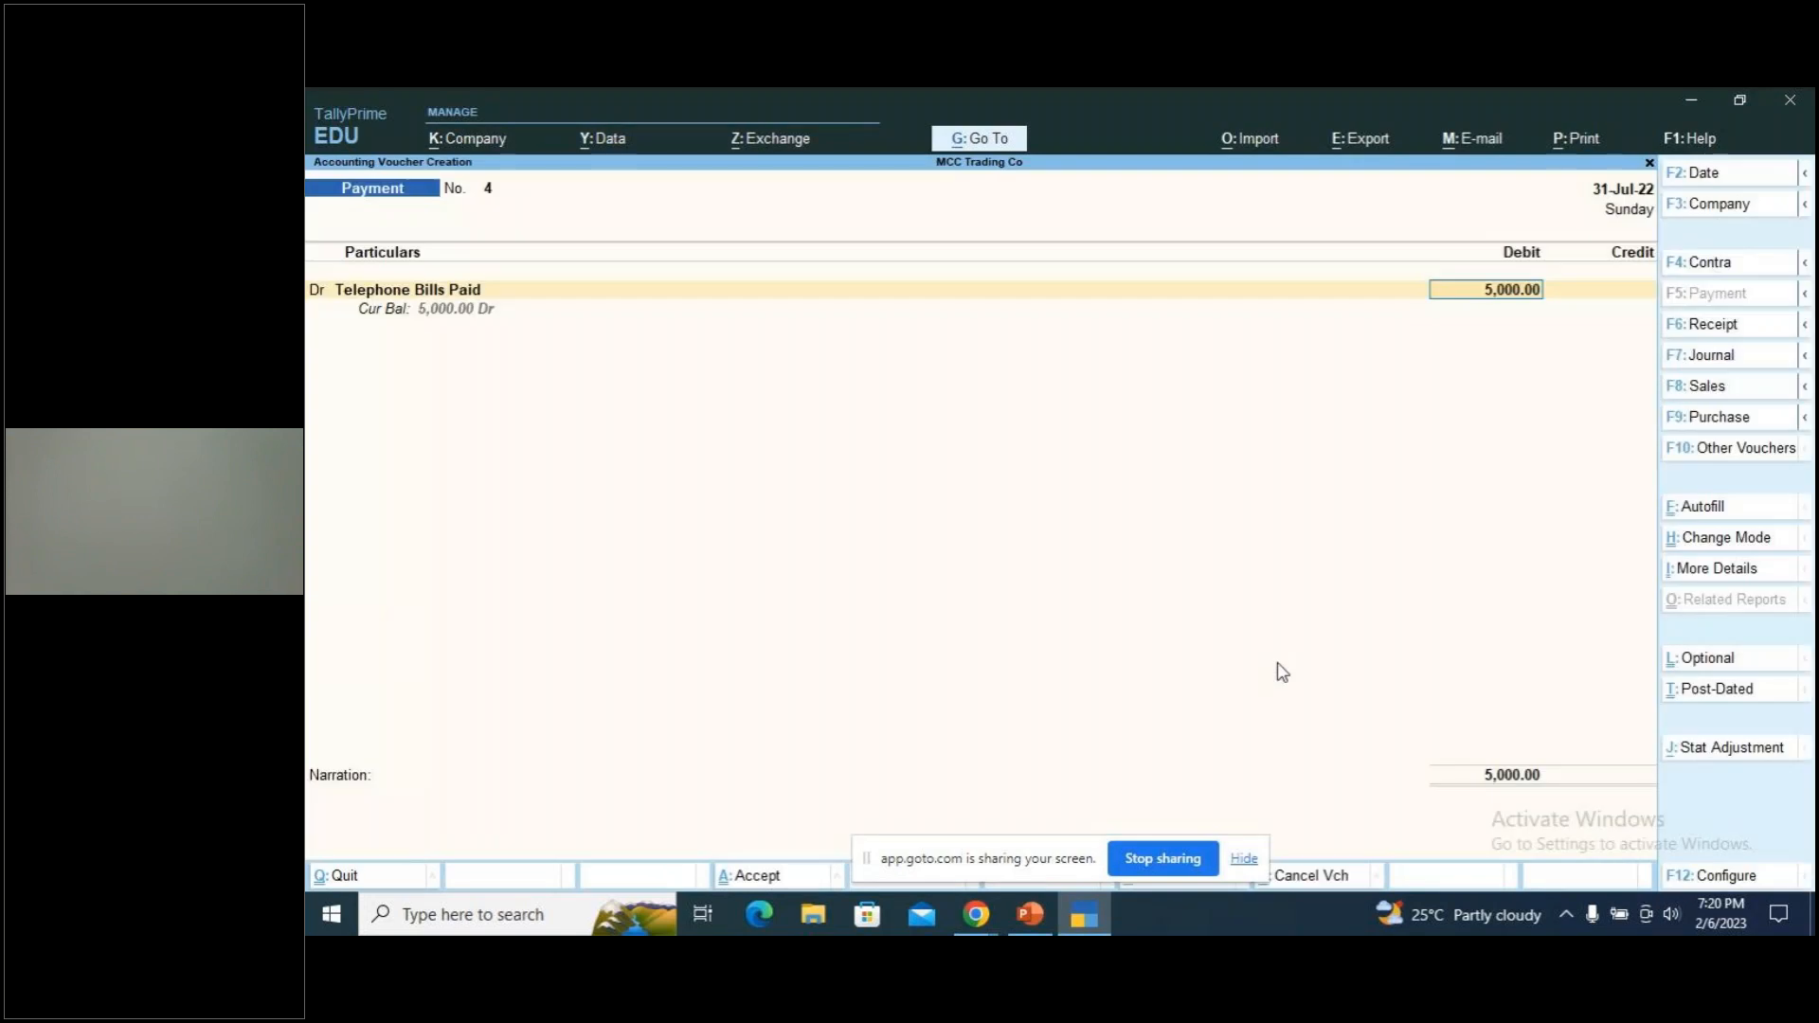
Alter the Telephone Bills Paid ledger from the voucher to turn off its cost centre applicability, and save it
{"action": "key", "text": "shift+Tab"}
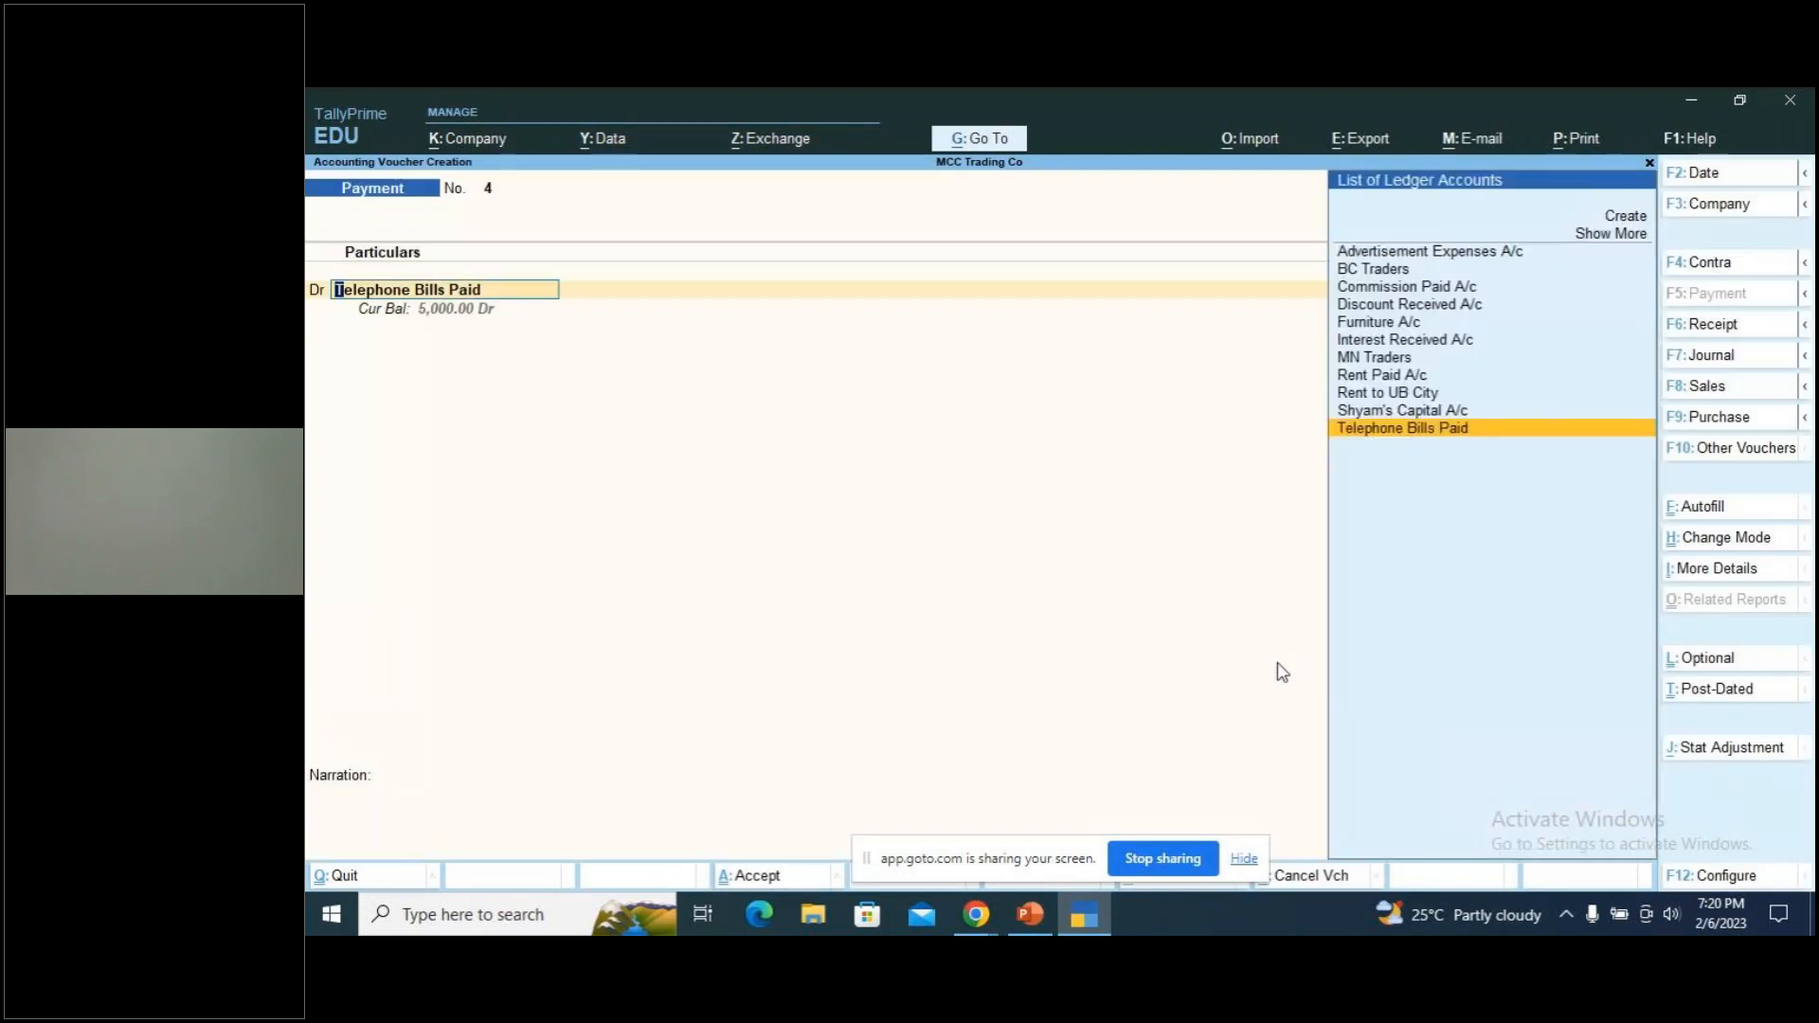
{"action": "key", "text": "ctrl+Return"}
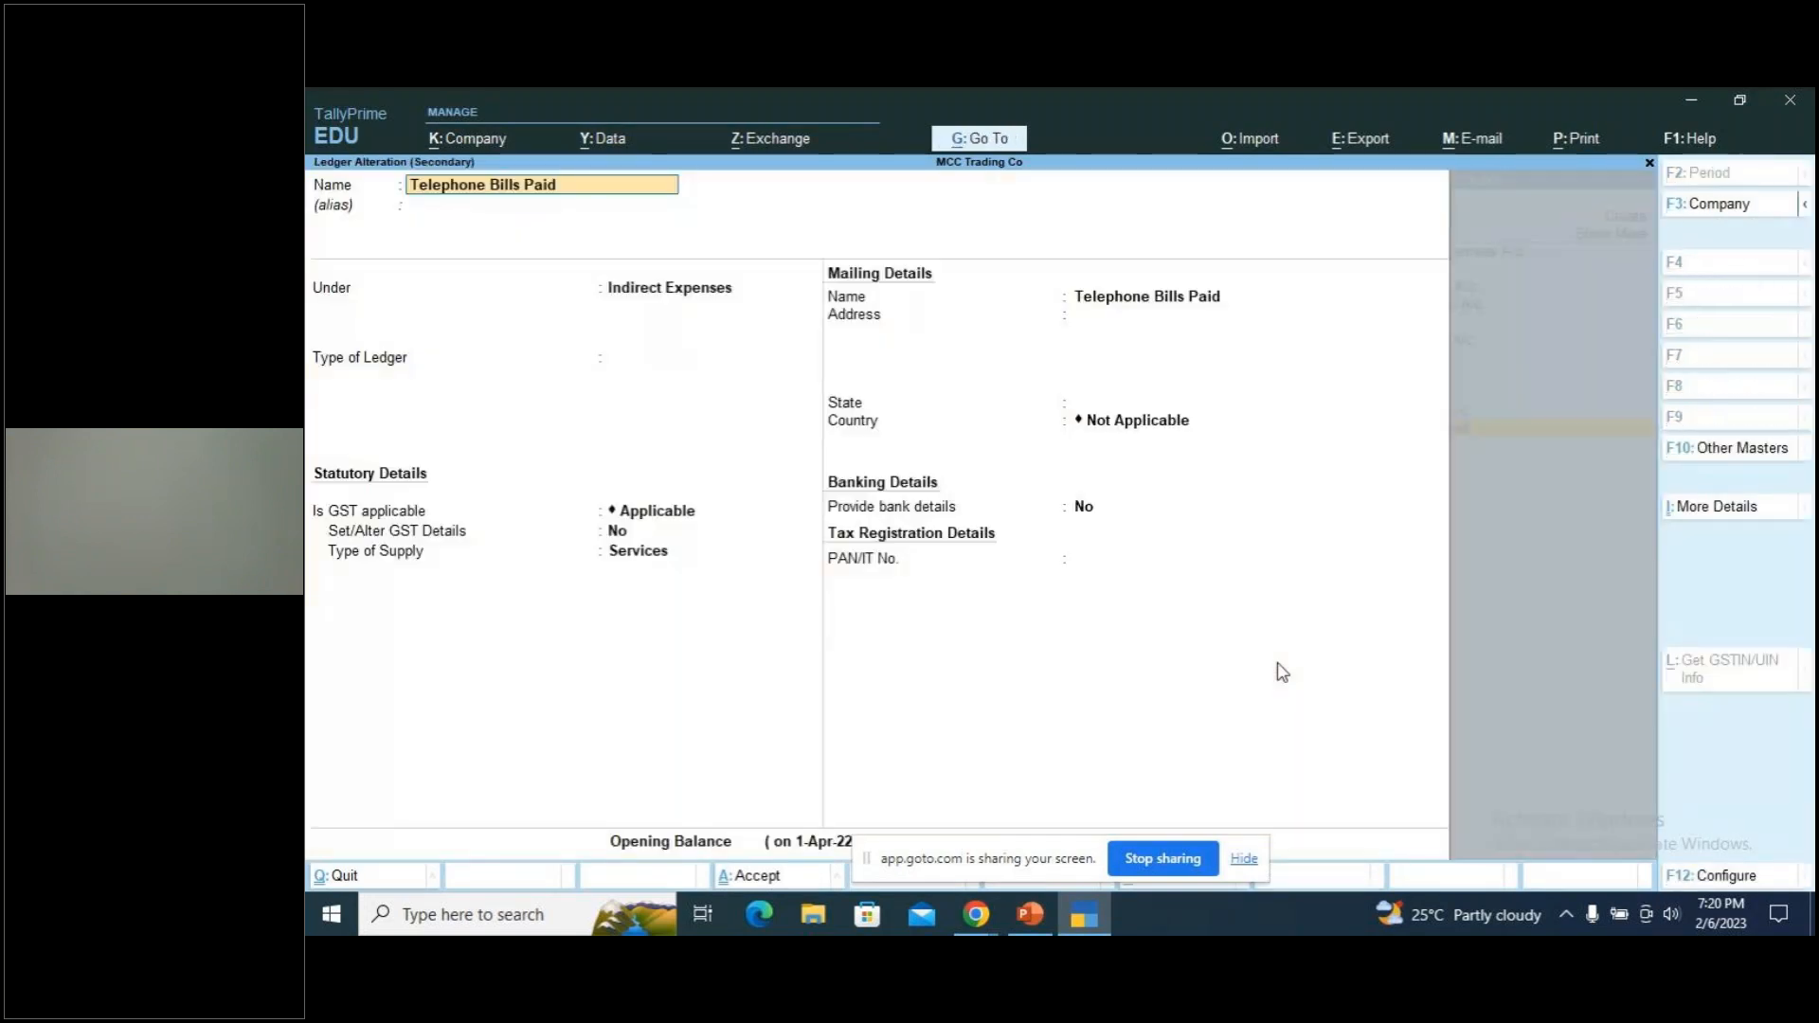
{"action": "key", "text": "ctrl+i"}
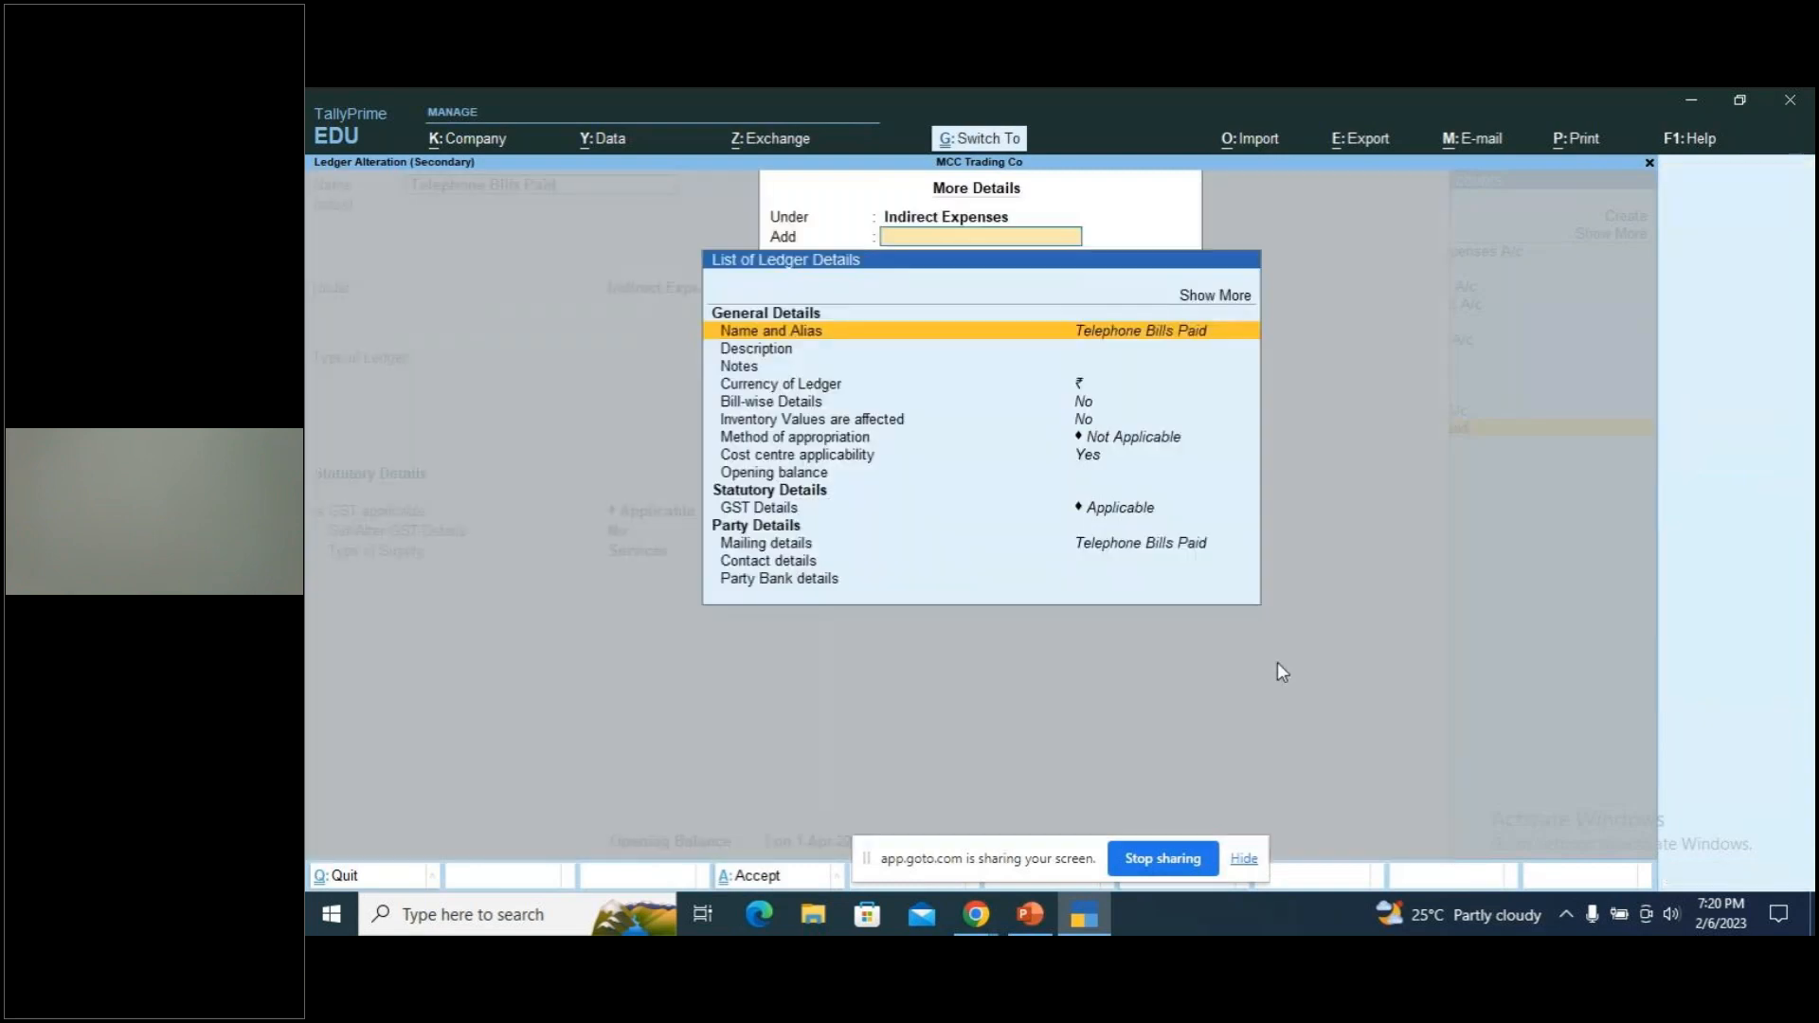
{"action": "key", "text": "Down"}
{"action": "key", "text": "Down"}
{"action": "key", "text": "Down"}
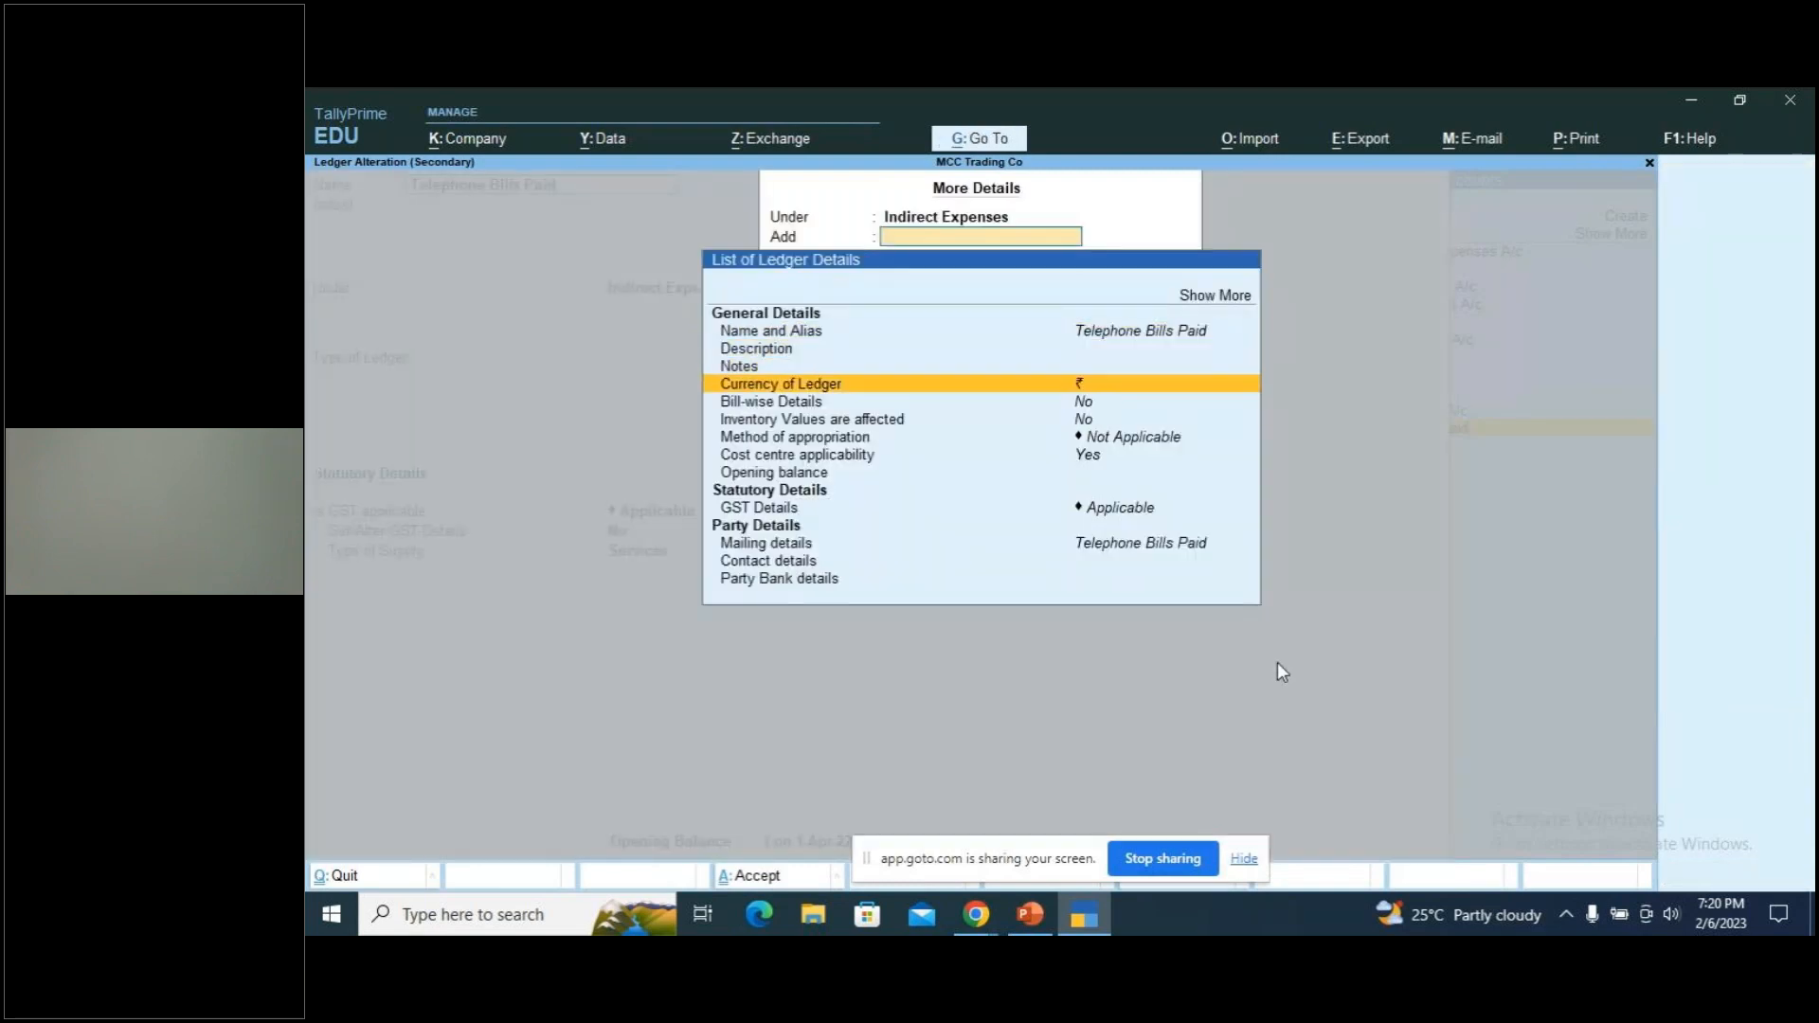
{"action": "key", "text": "Down"}
{"action": "key", "text": "Down"}
{"action": "key", "text": "Down"}
{"action": "key", "text": "Down"}
{"action": "key", "text": "Return"}
{"action": "key", "text": "Return"}
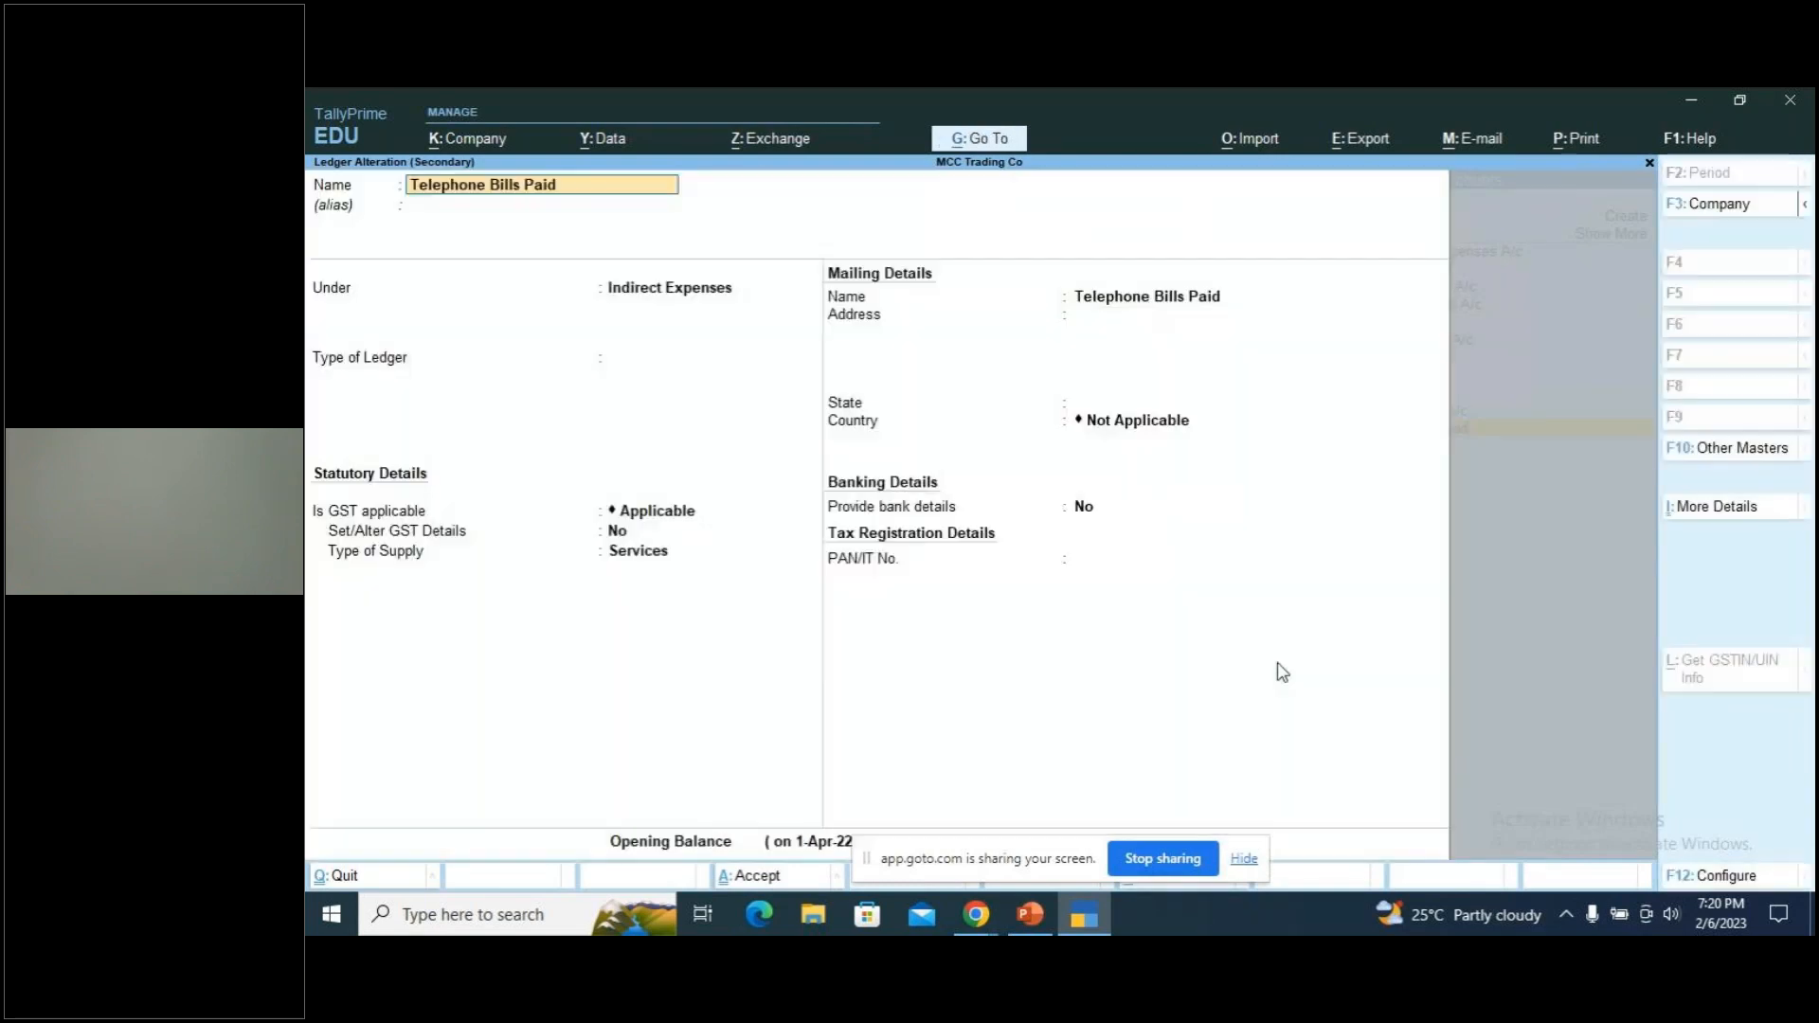
{"action": "key", "text": "ctrl+a"}
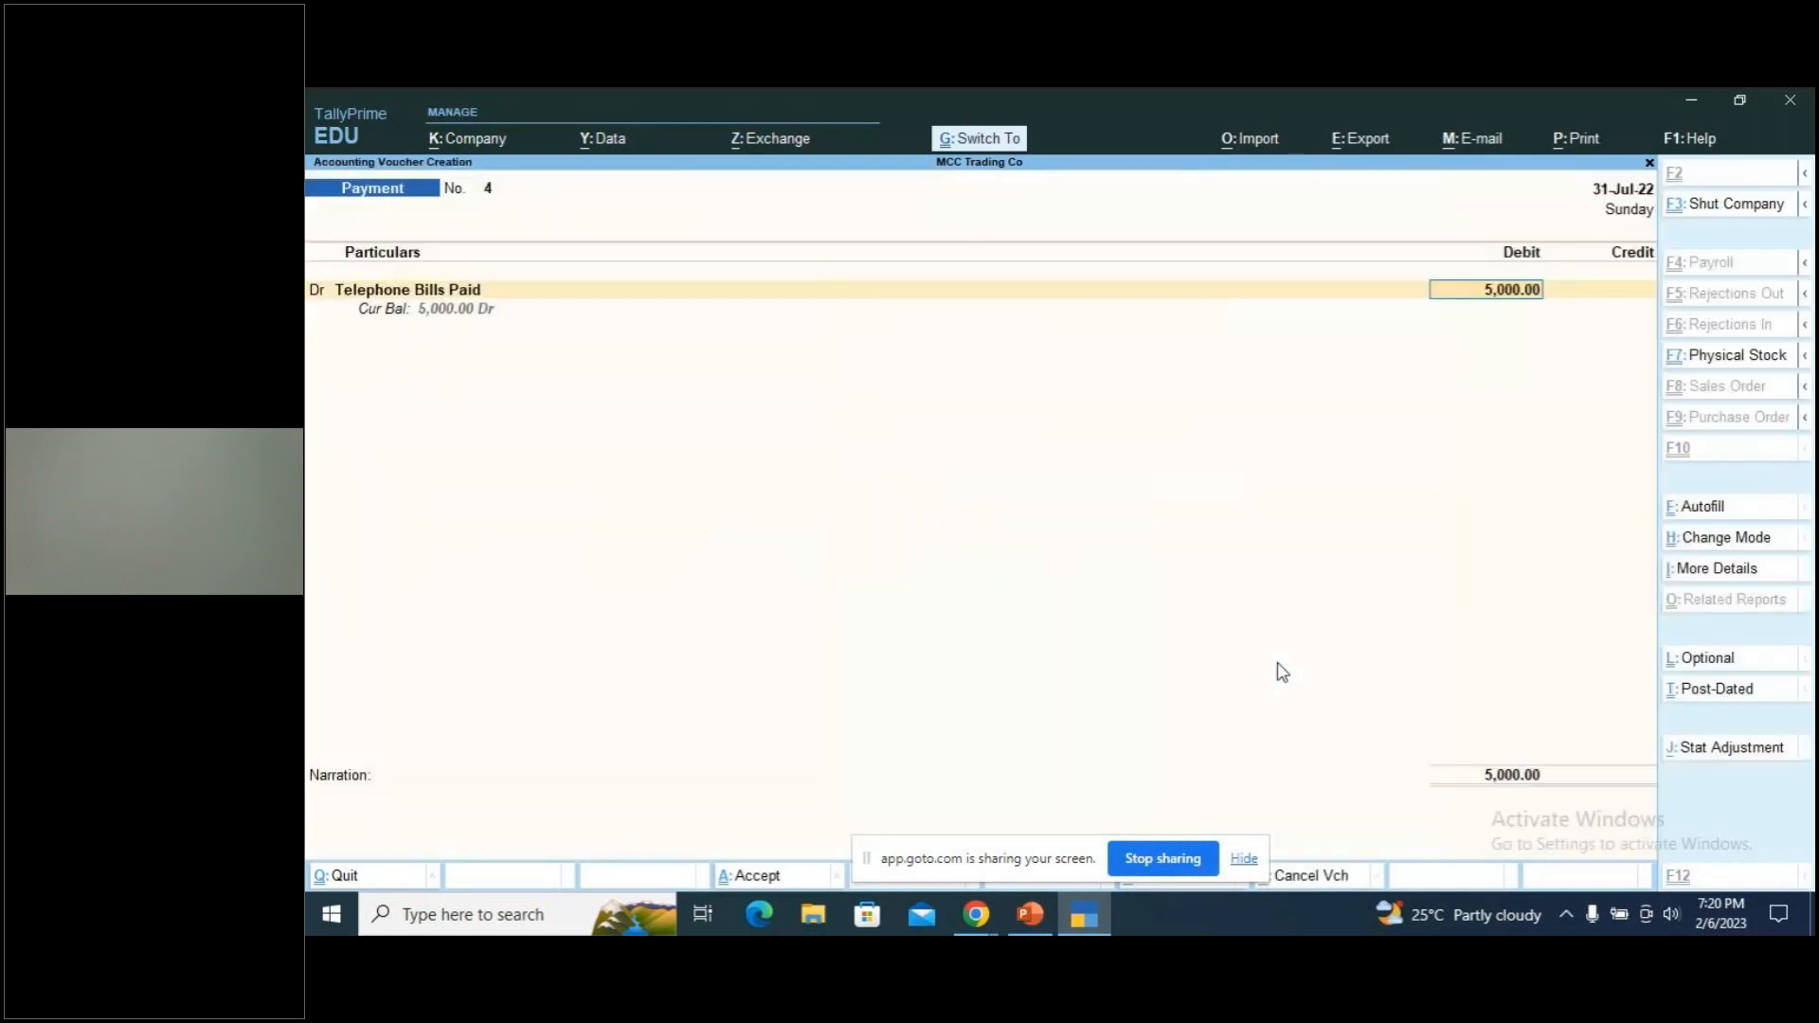
Accept the 5,000 debit and create the HDFC Bank A/c ledger under Bank Accounts for the voucher's credit entry
{"action": "key", "text": "Return"}
{"action": "key", "text": "Return"}
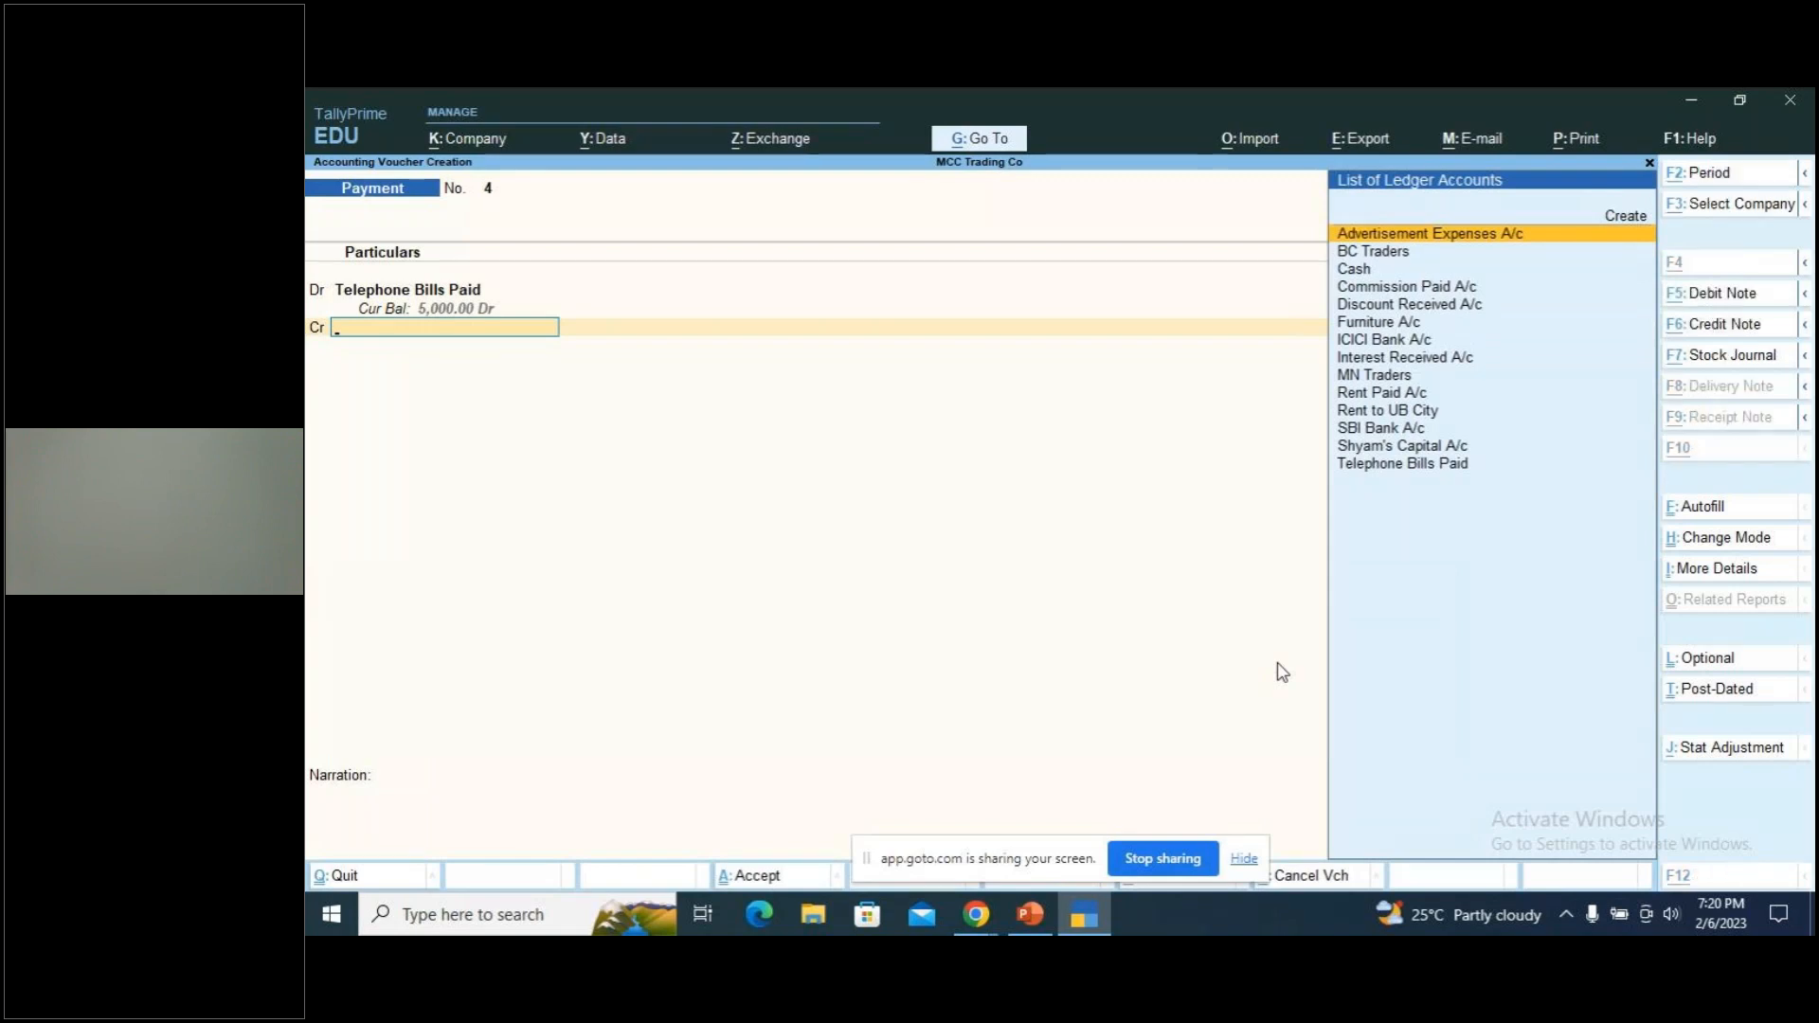
{"action": "key", "text": "alt+Tab"}
{"action": "key", "text": "alt+Tab"}
{"action": "key", "text": "alt+c"}
{"action": "type", "text": "HDF"}
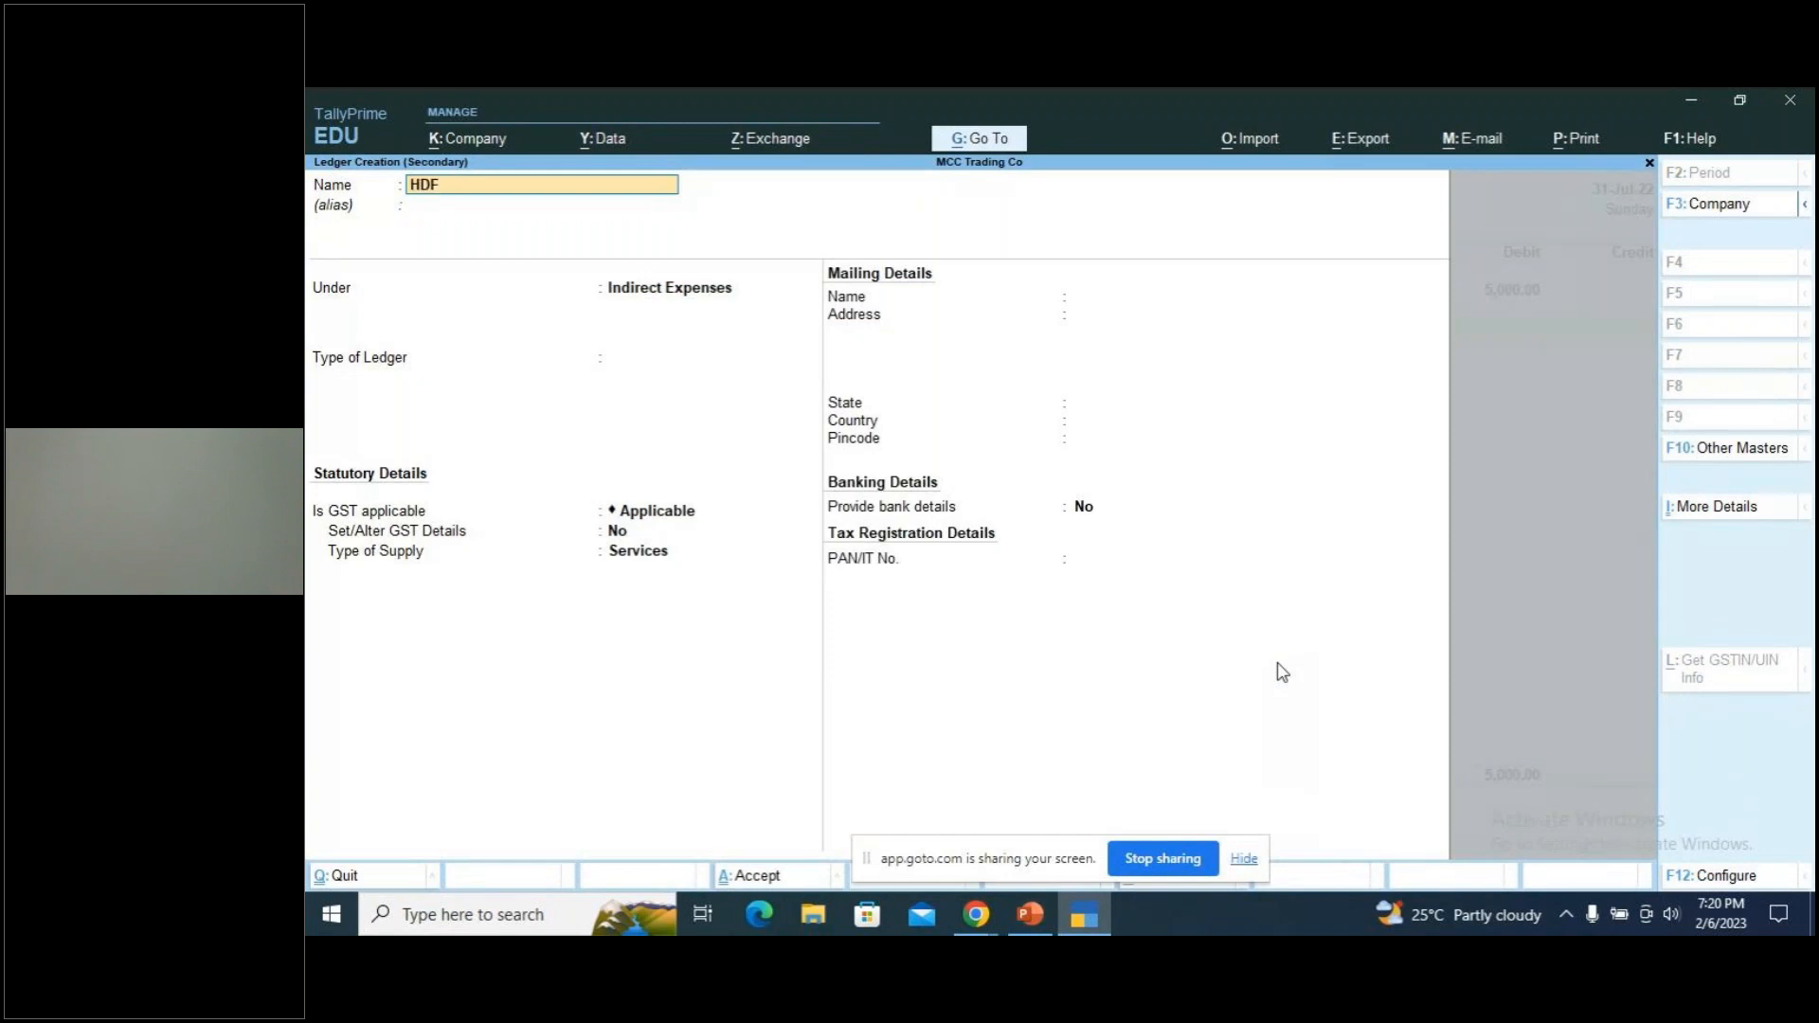
{"action": "type", "text": "C Bank a/c"}
{"action": "key", "text": "Return"}
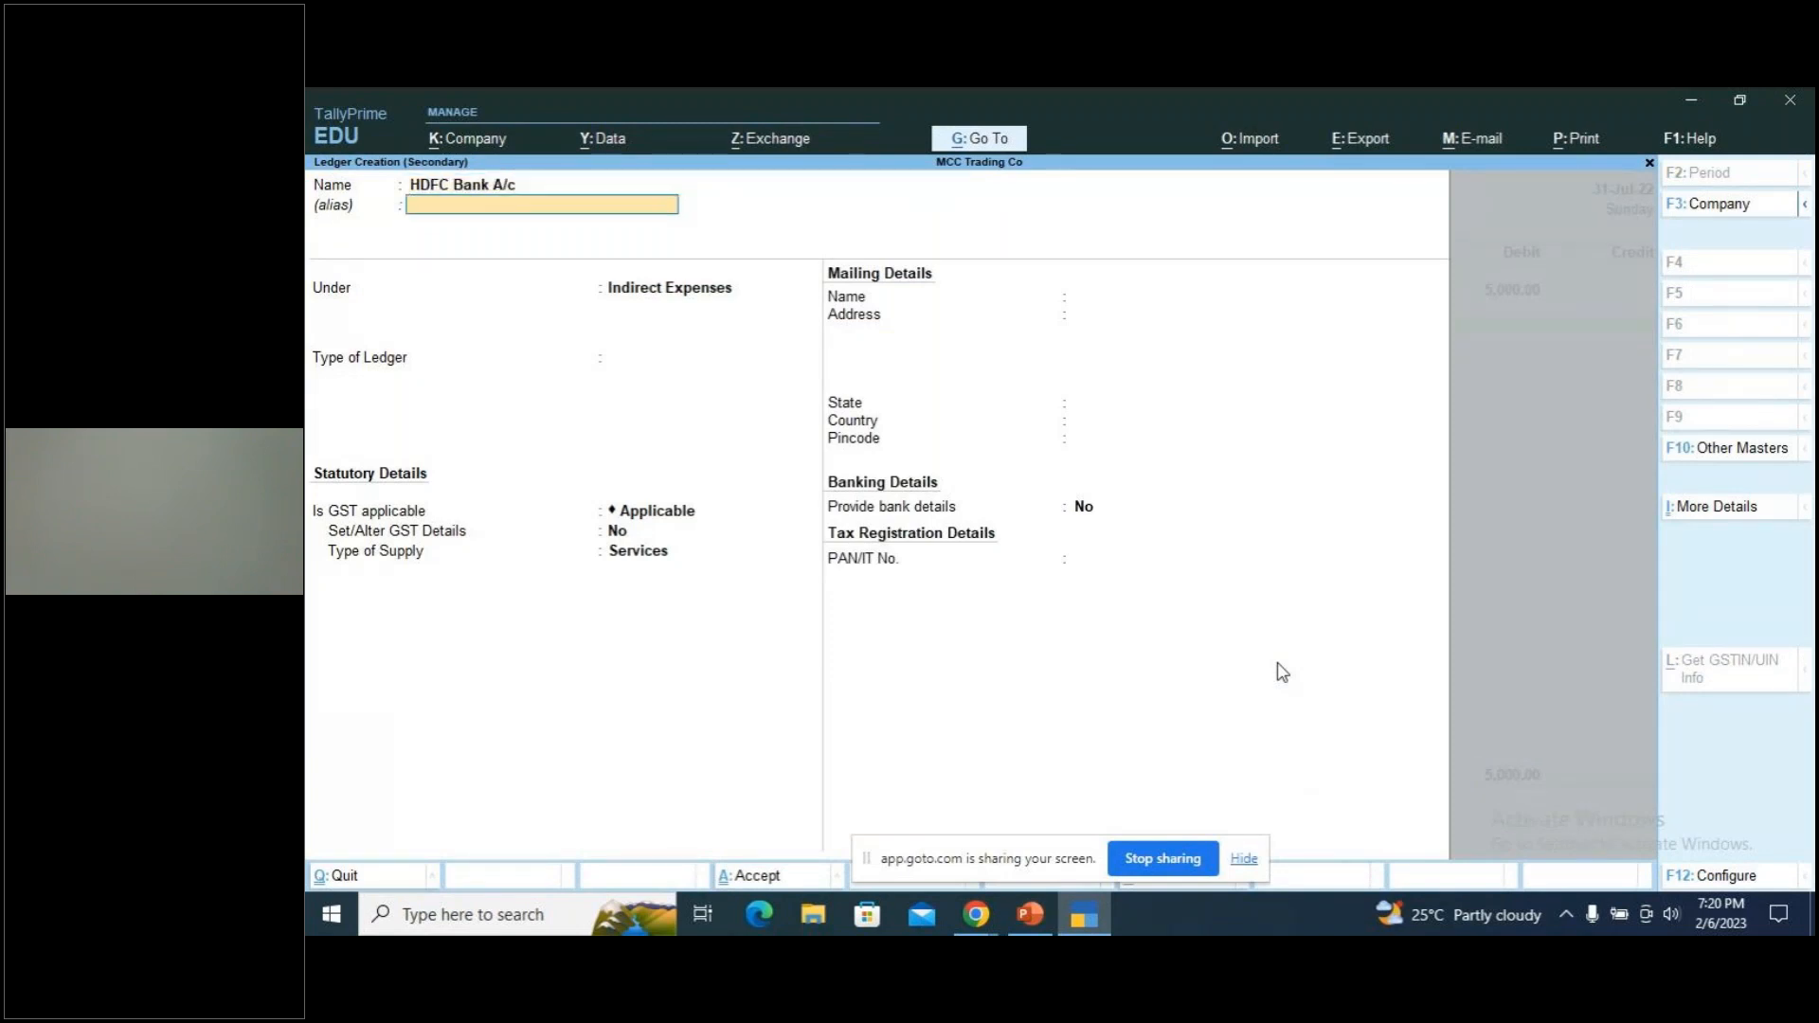
{"action": "key", "text": "Return"}
{"action": "type", "text": "Bank Accounts"}
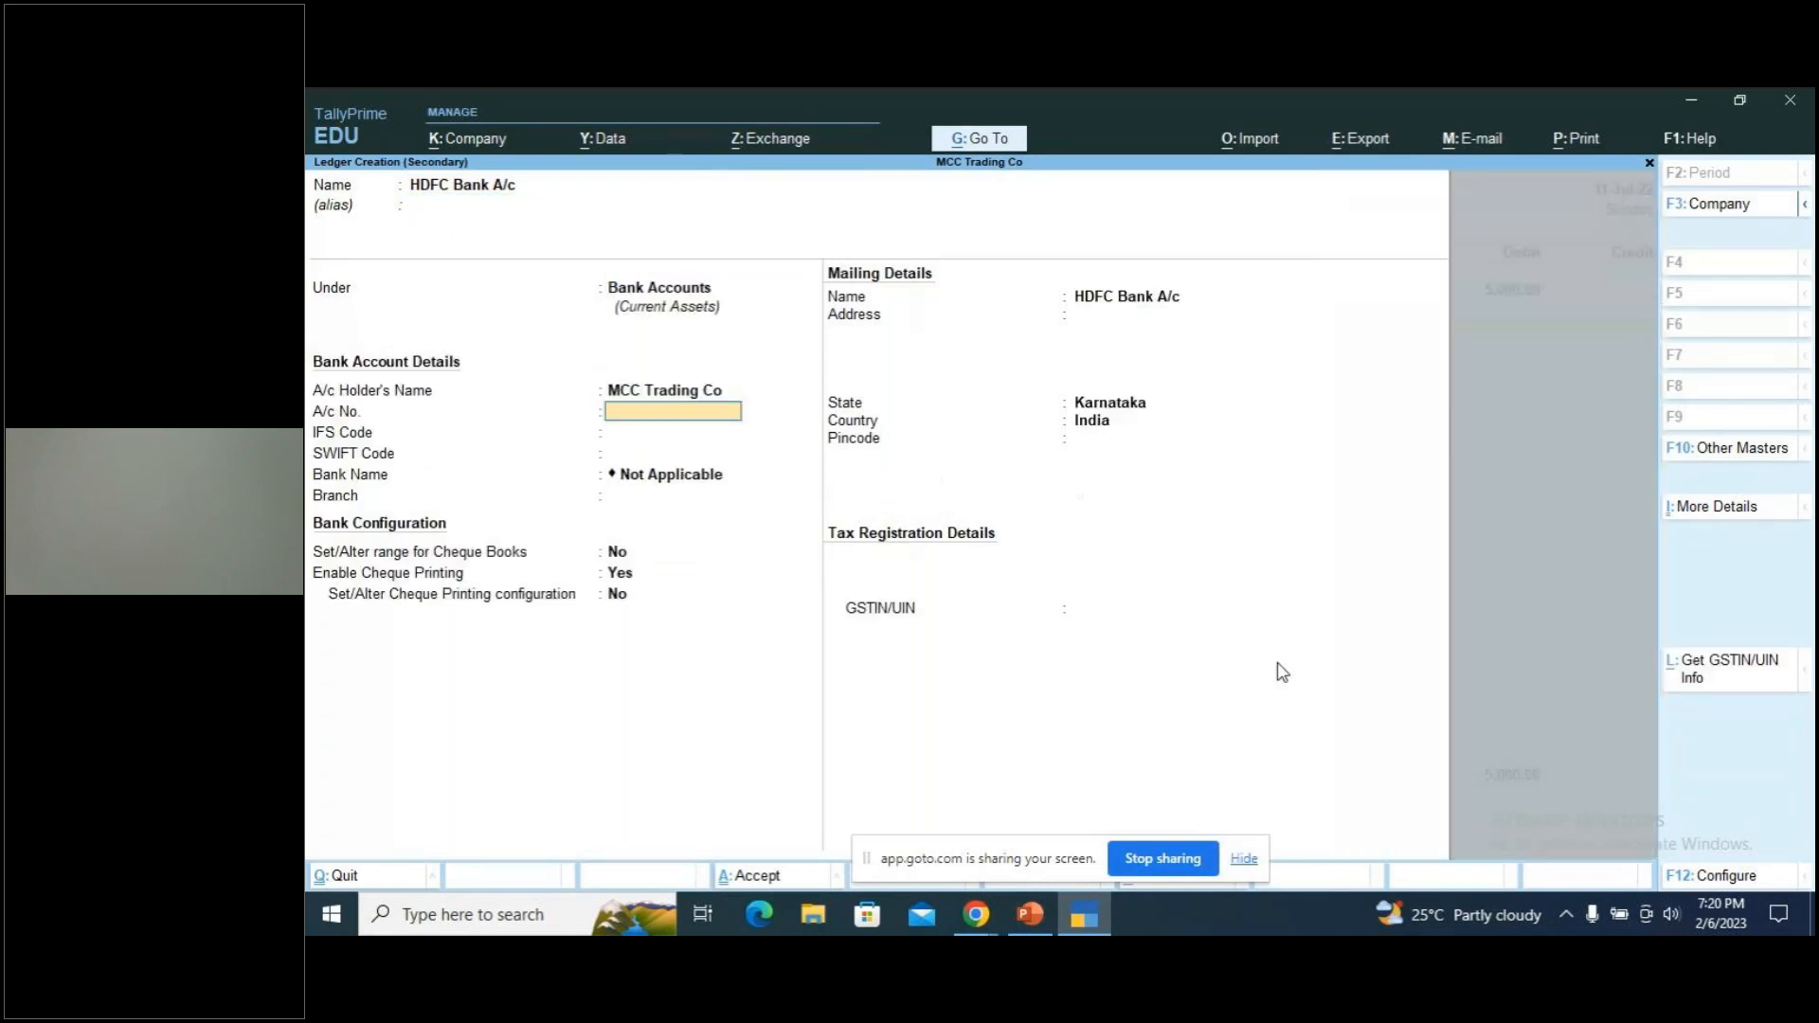
{"action": "key", "text": "Return"}
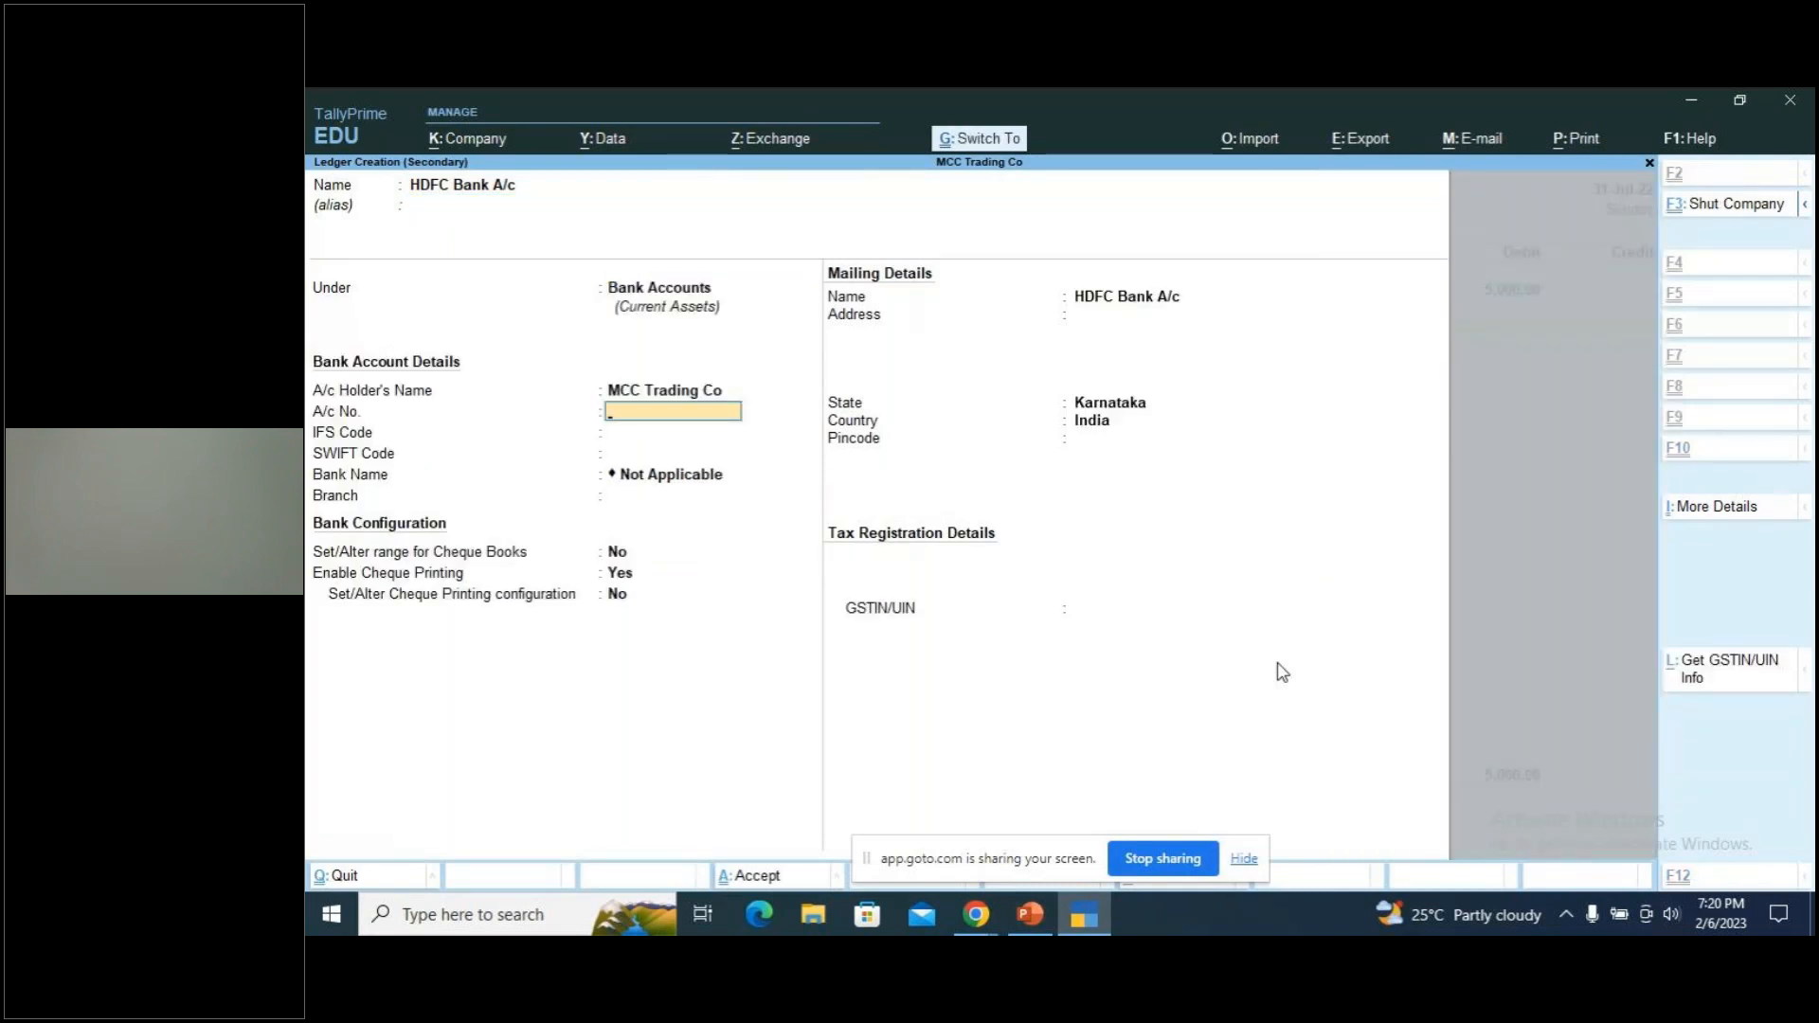
{"action": "key", "text": "ctrl+a"}
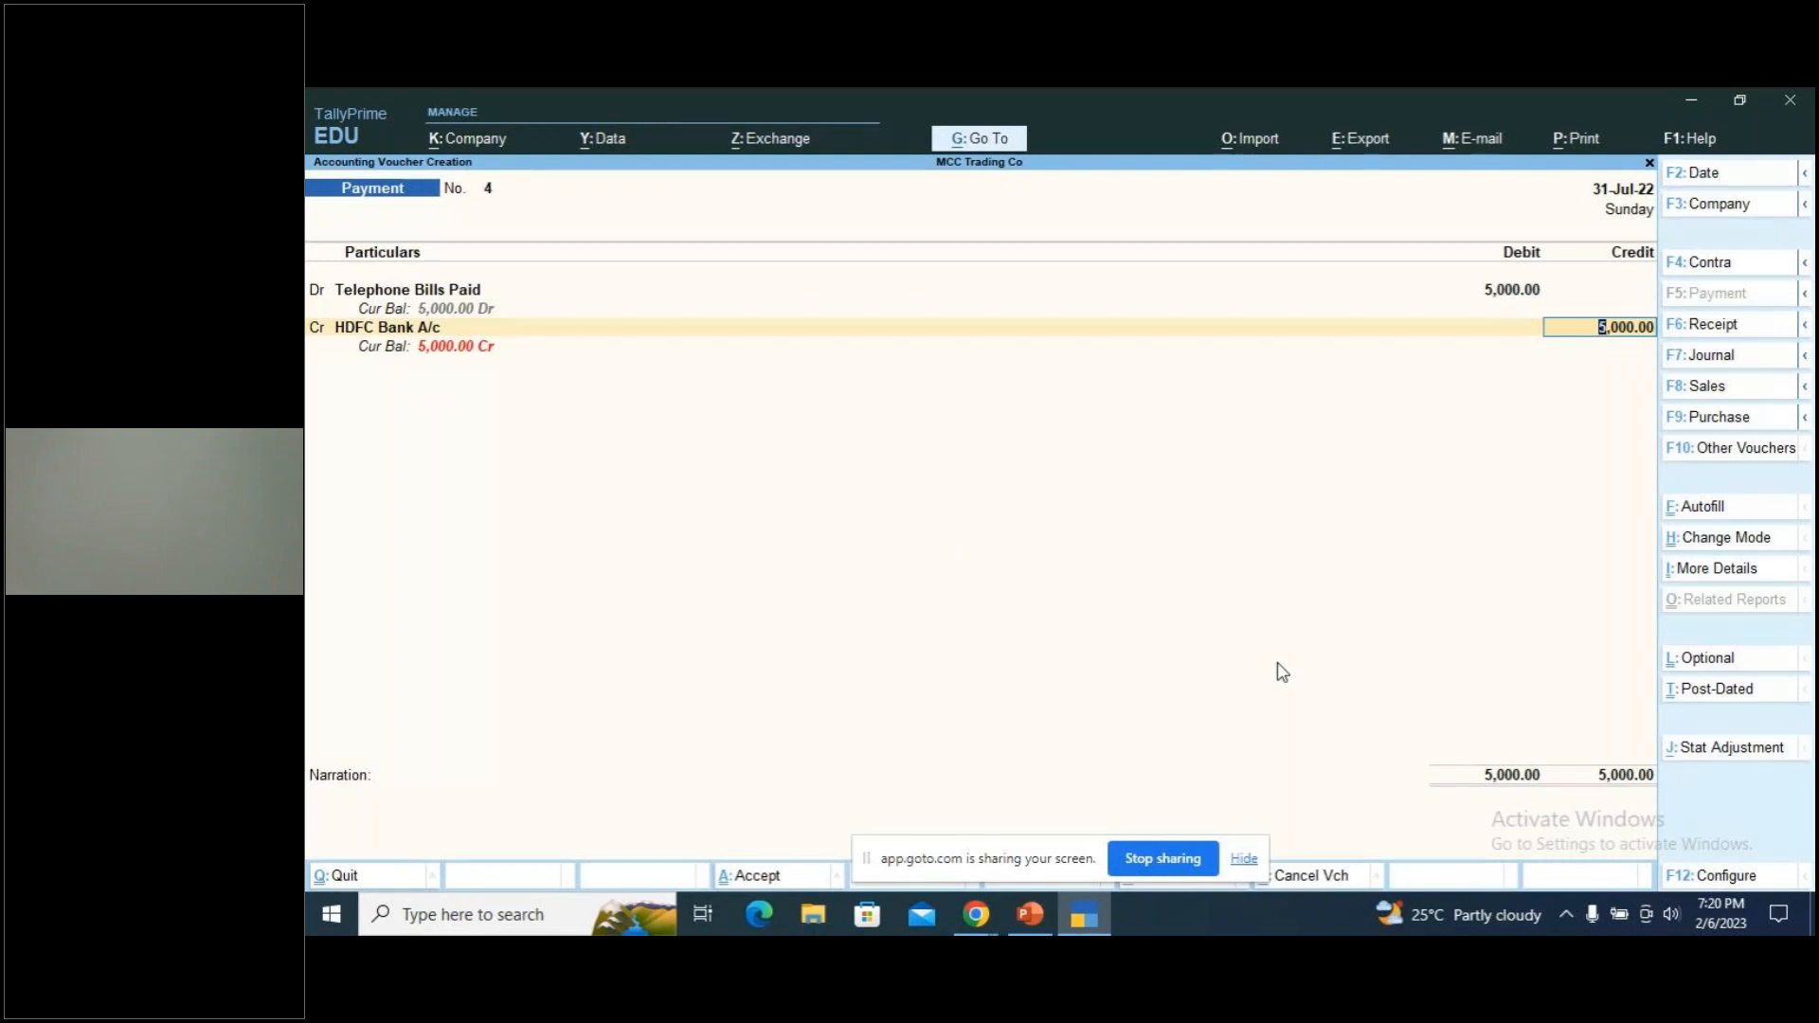
Alter the HDFC Bank A/c ledger from the voucher's credit line to enter its opening balance, and save it
{"action": "key", "text": "BackSpace"}
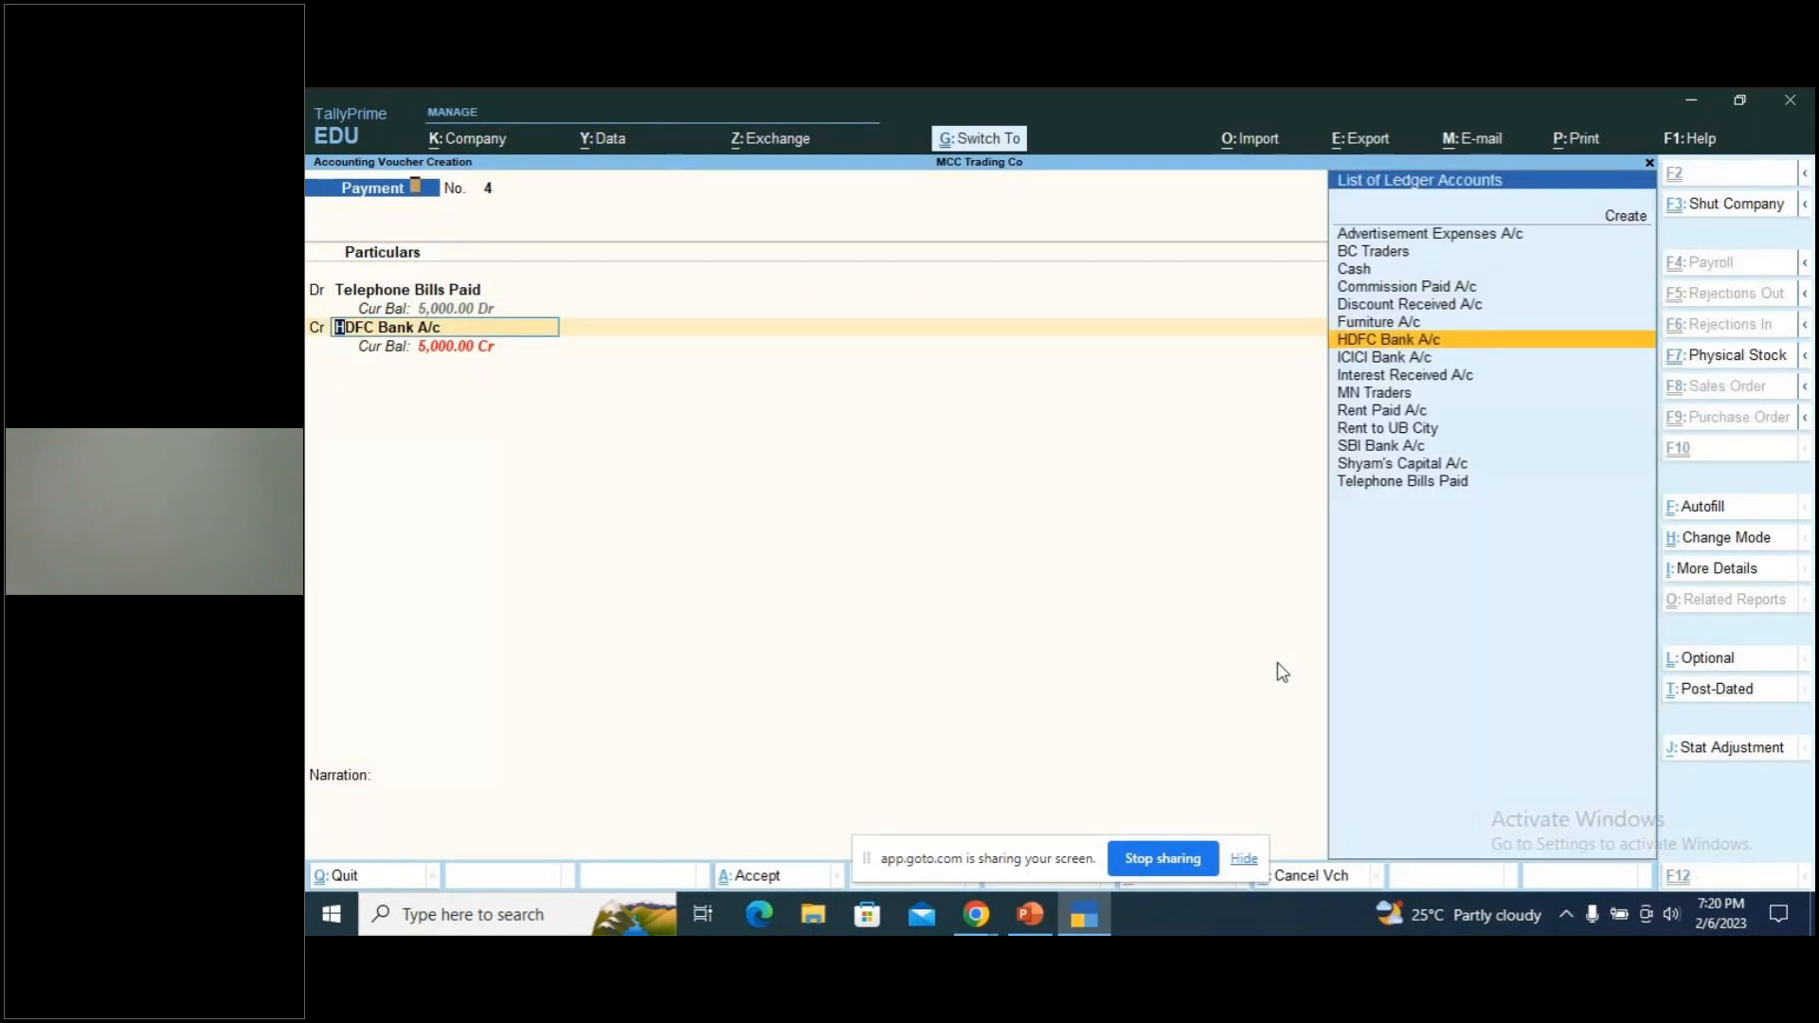
{"action": "key", "text": "ctrl+Return"}
{"action": "key", "text": "Return"}
{"action": "key", "text": "Return"}
{"action": "key", "text": "Return"}
{"action": "key", "text": "Return"}
{"action": "key", "text": "Return"}
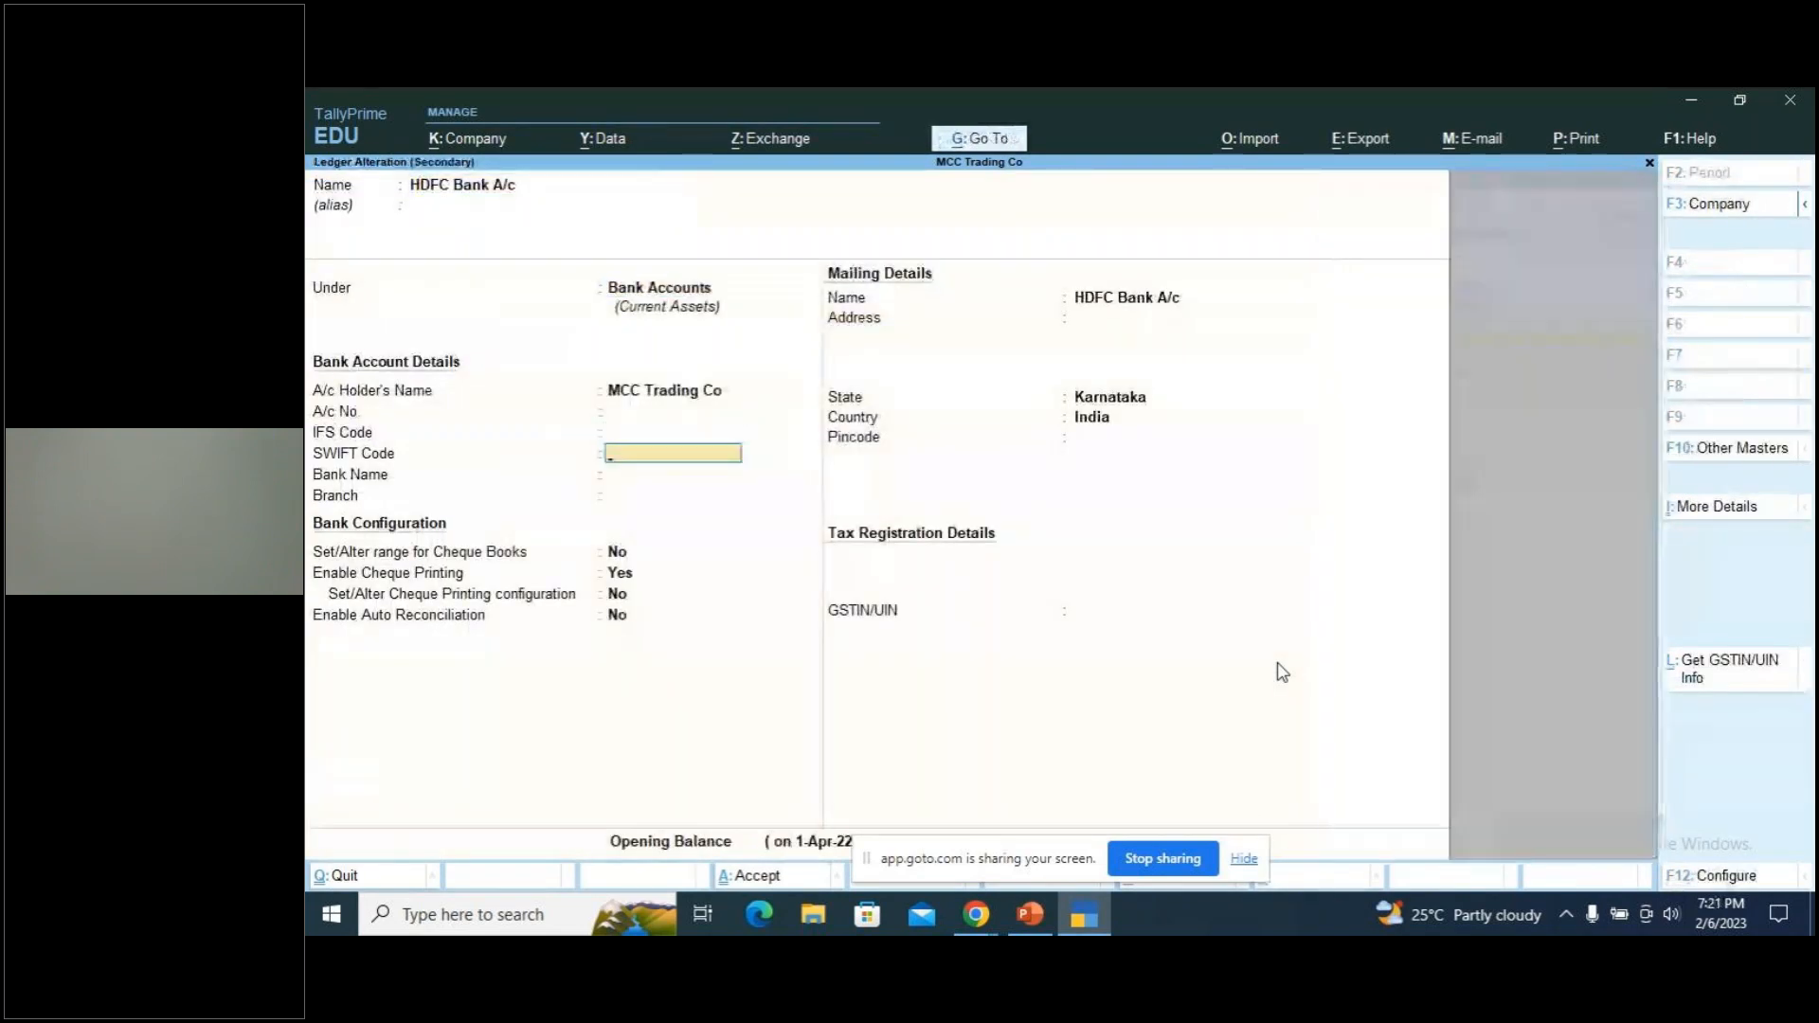
{"action": "key", "text": "Return"}
{"action": "key", "text": "Return"}
{"action": "key", "text": "Return"}
{"action": "key", "text": "Return"}
{"action": "key", "text": "Return"}
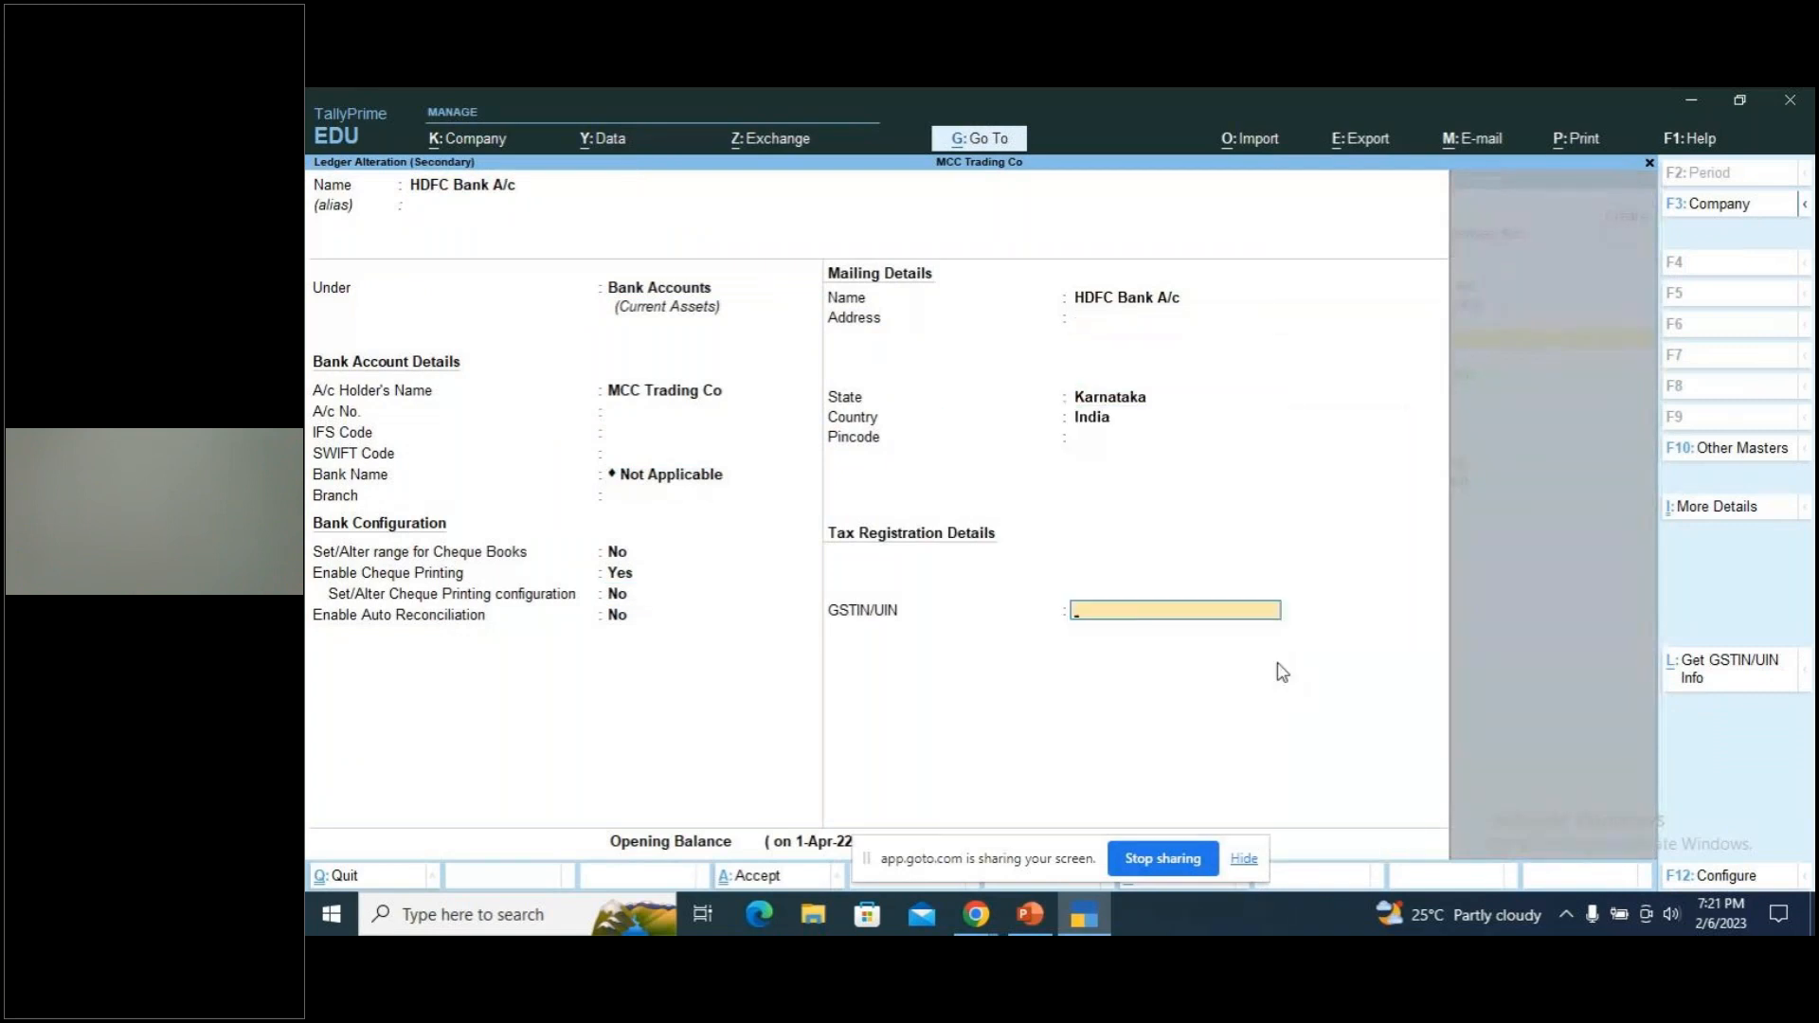
{"action": "key", "text": "Return"}
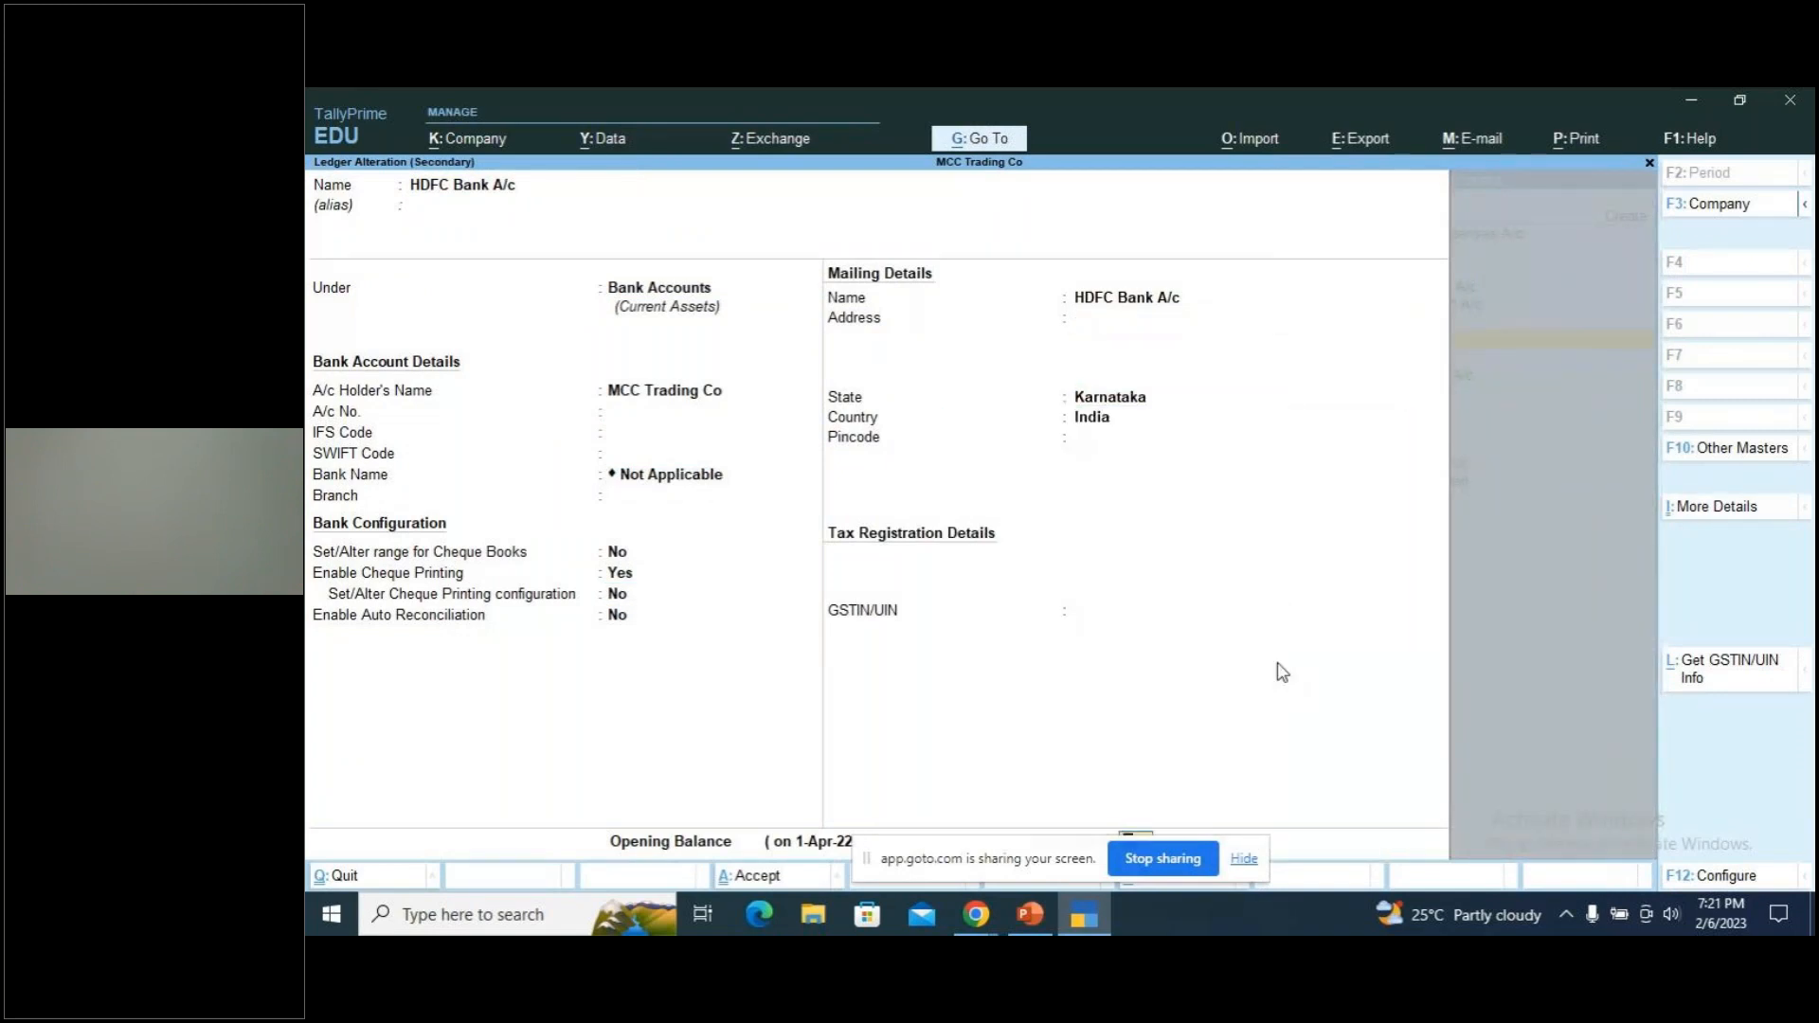
{"action": "key", "text": "Return"}
{"action": "key", "text": "Return"}
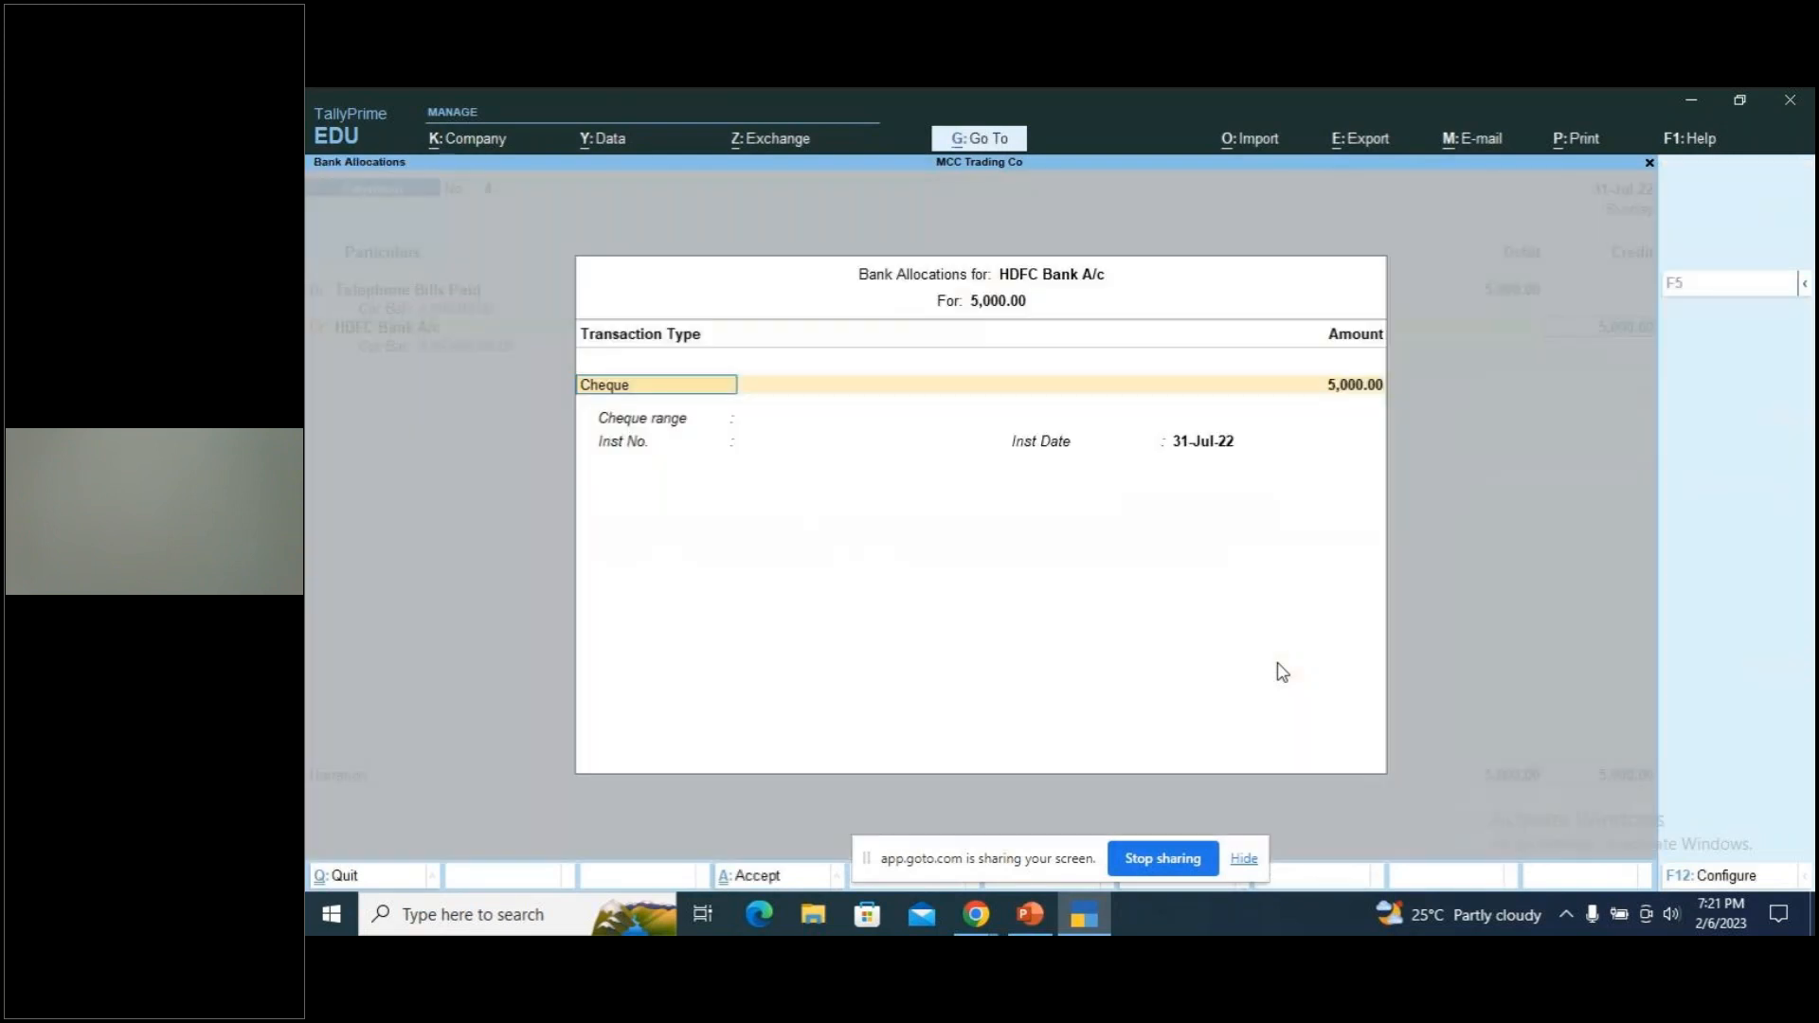
Allocate the HDFC Bank payment as a cheque with no cheque range and instrument number 784512
{"action": "key", "text": "Return"}
{"action": "key", "text": "Return"}
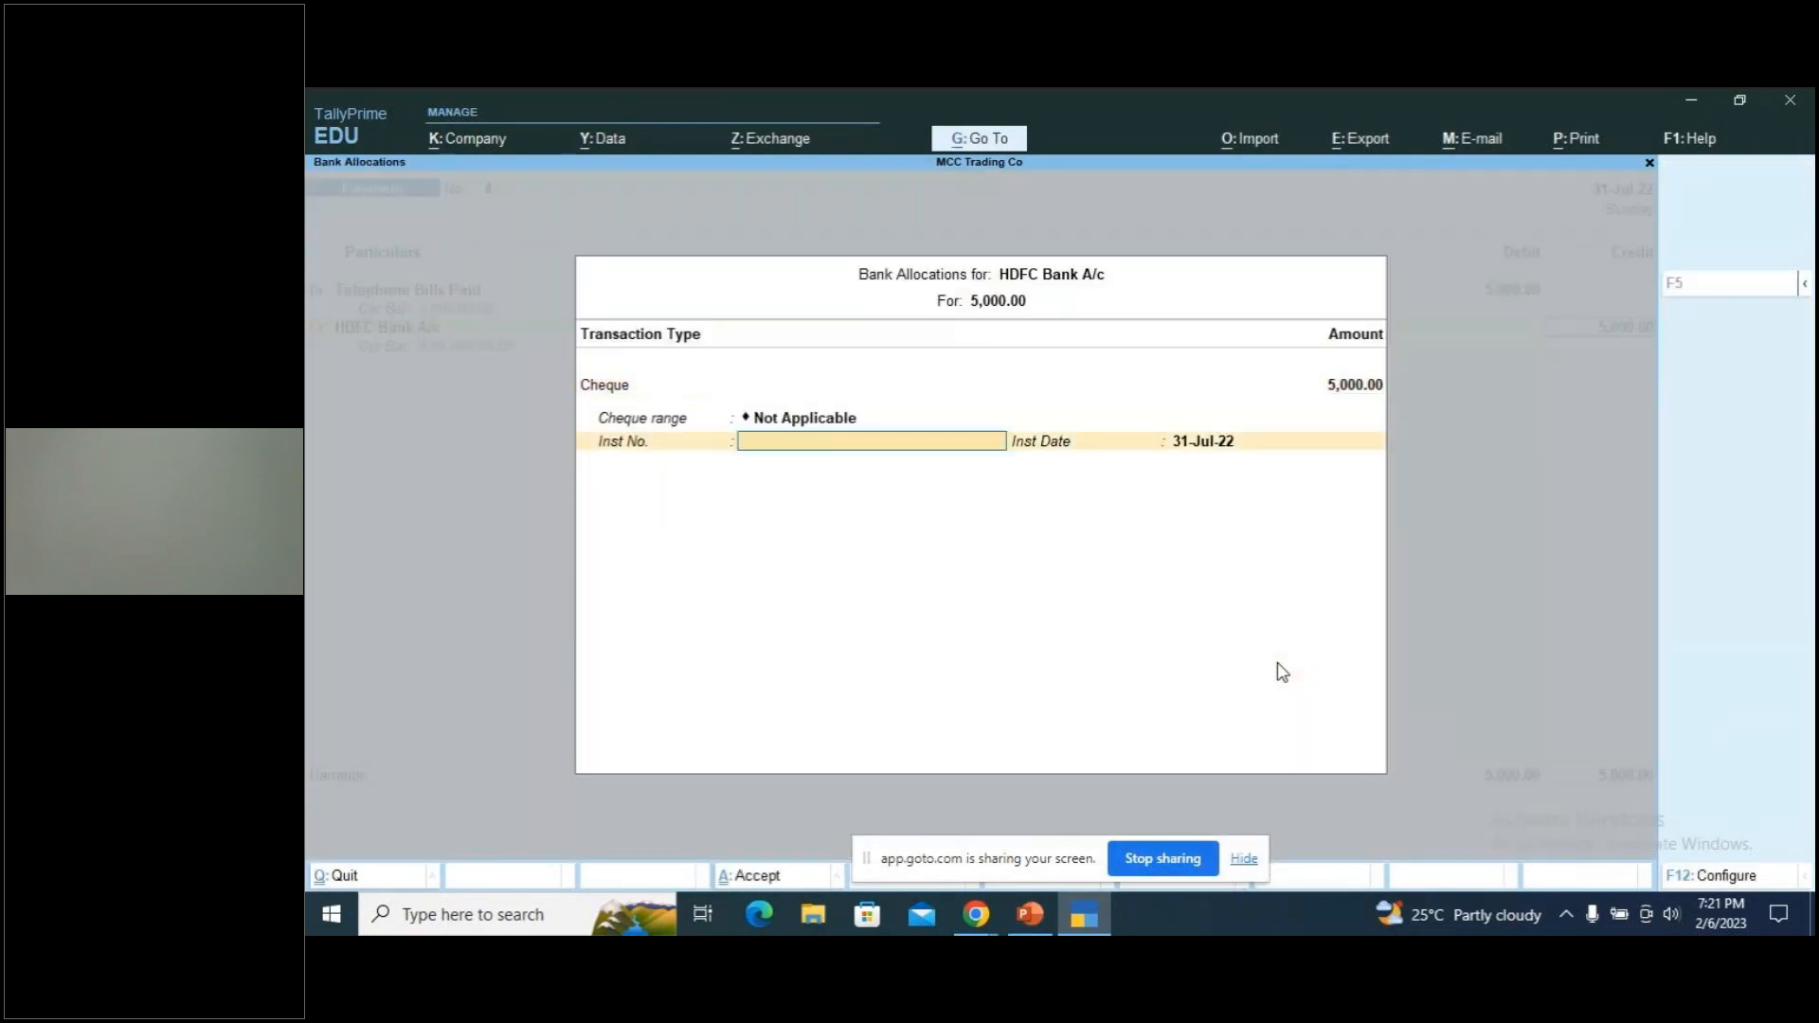
{"action": "type", "text": "784512"}
{"action": "key", "text": "Return"}
{"action": "key", "text": "Return"}
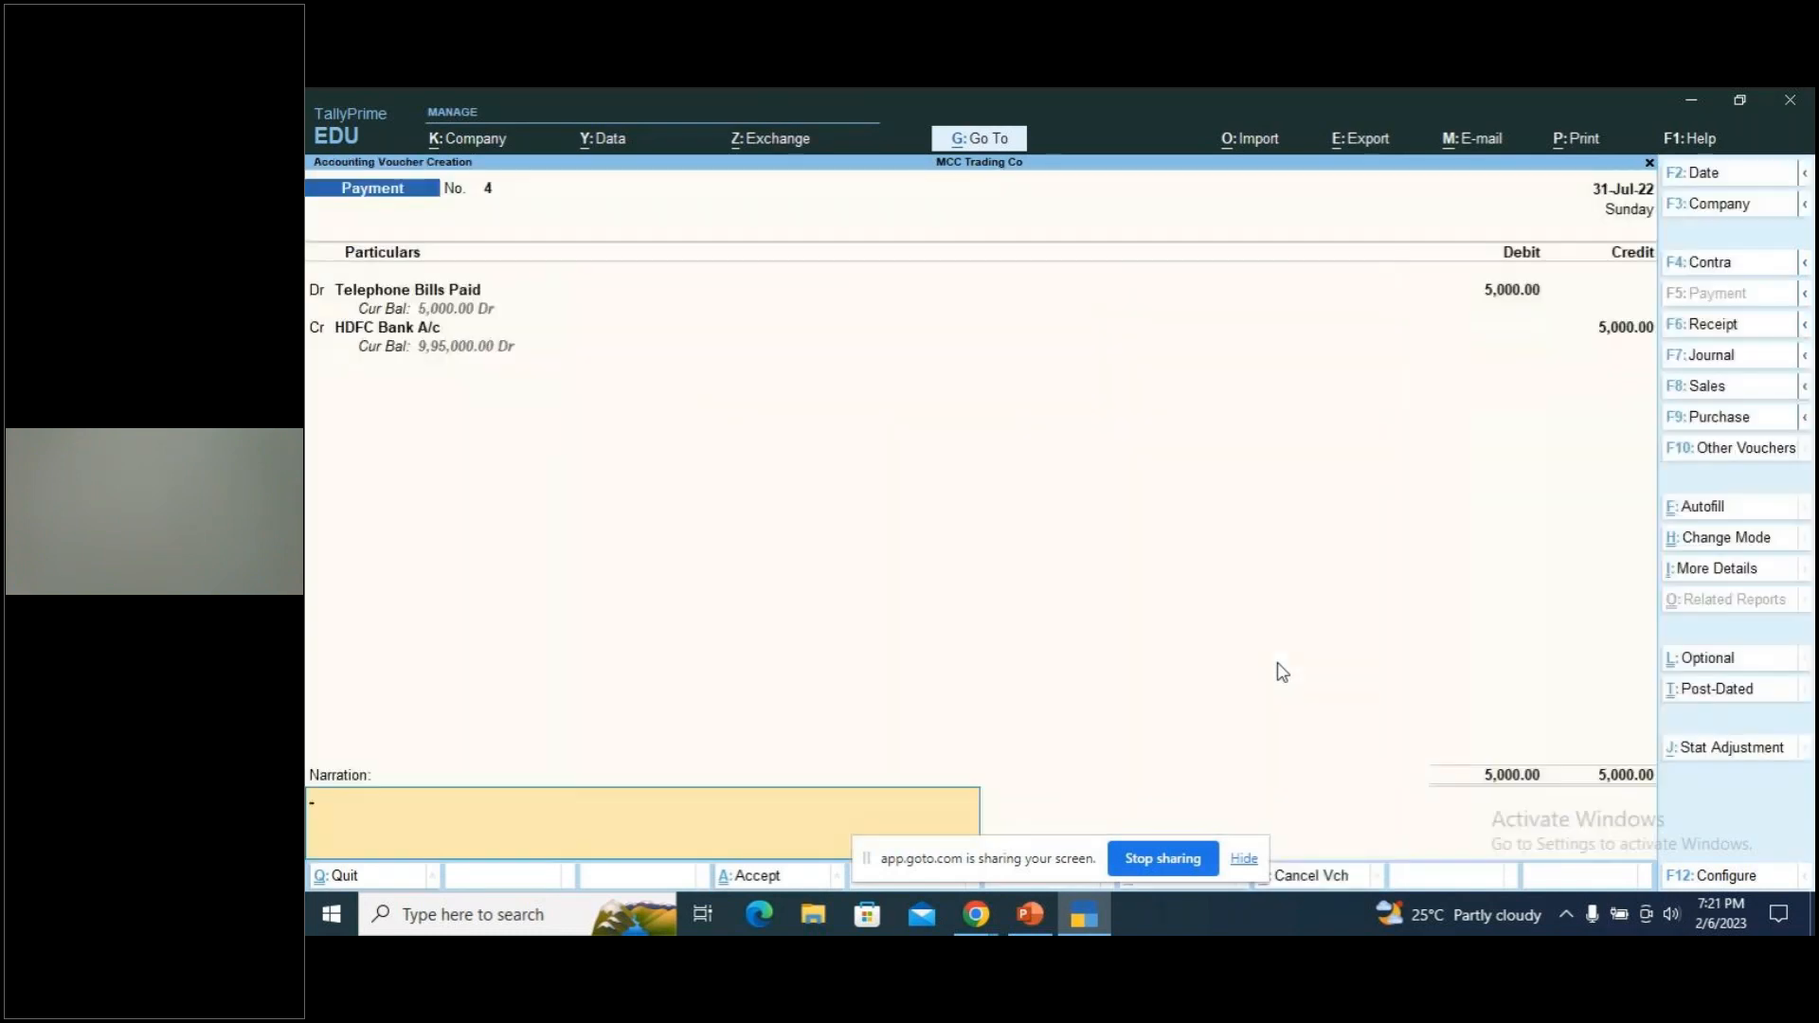
Enter the narration "being cheque issued towards telephone bill for the month of July" and save the payment voucher
{"action": "type", "text": "being cheque isseued to"}
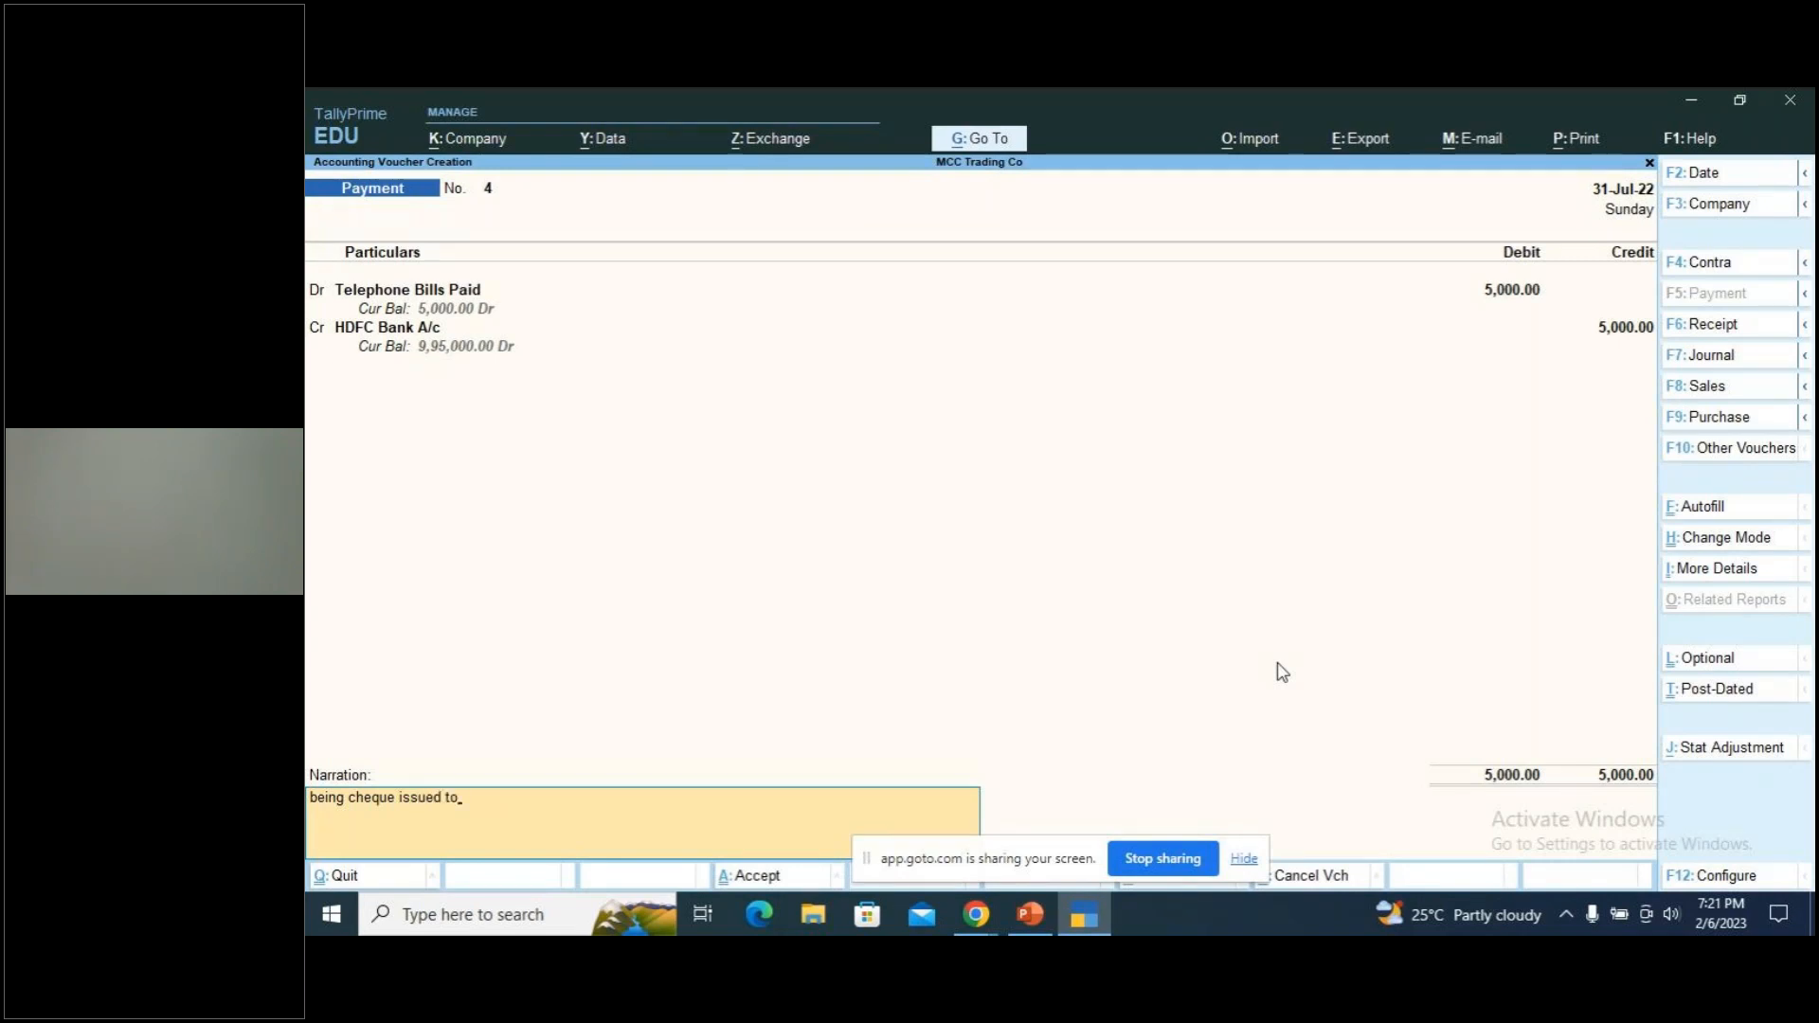
{"action": "type", "text": "wards telephone bill for the"}
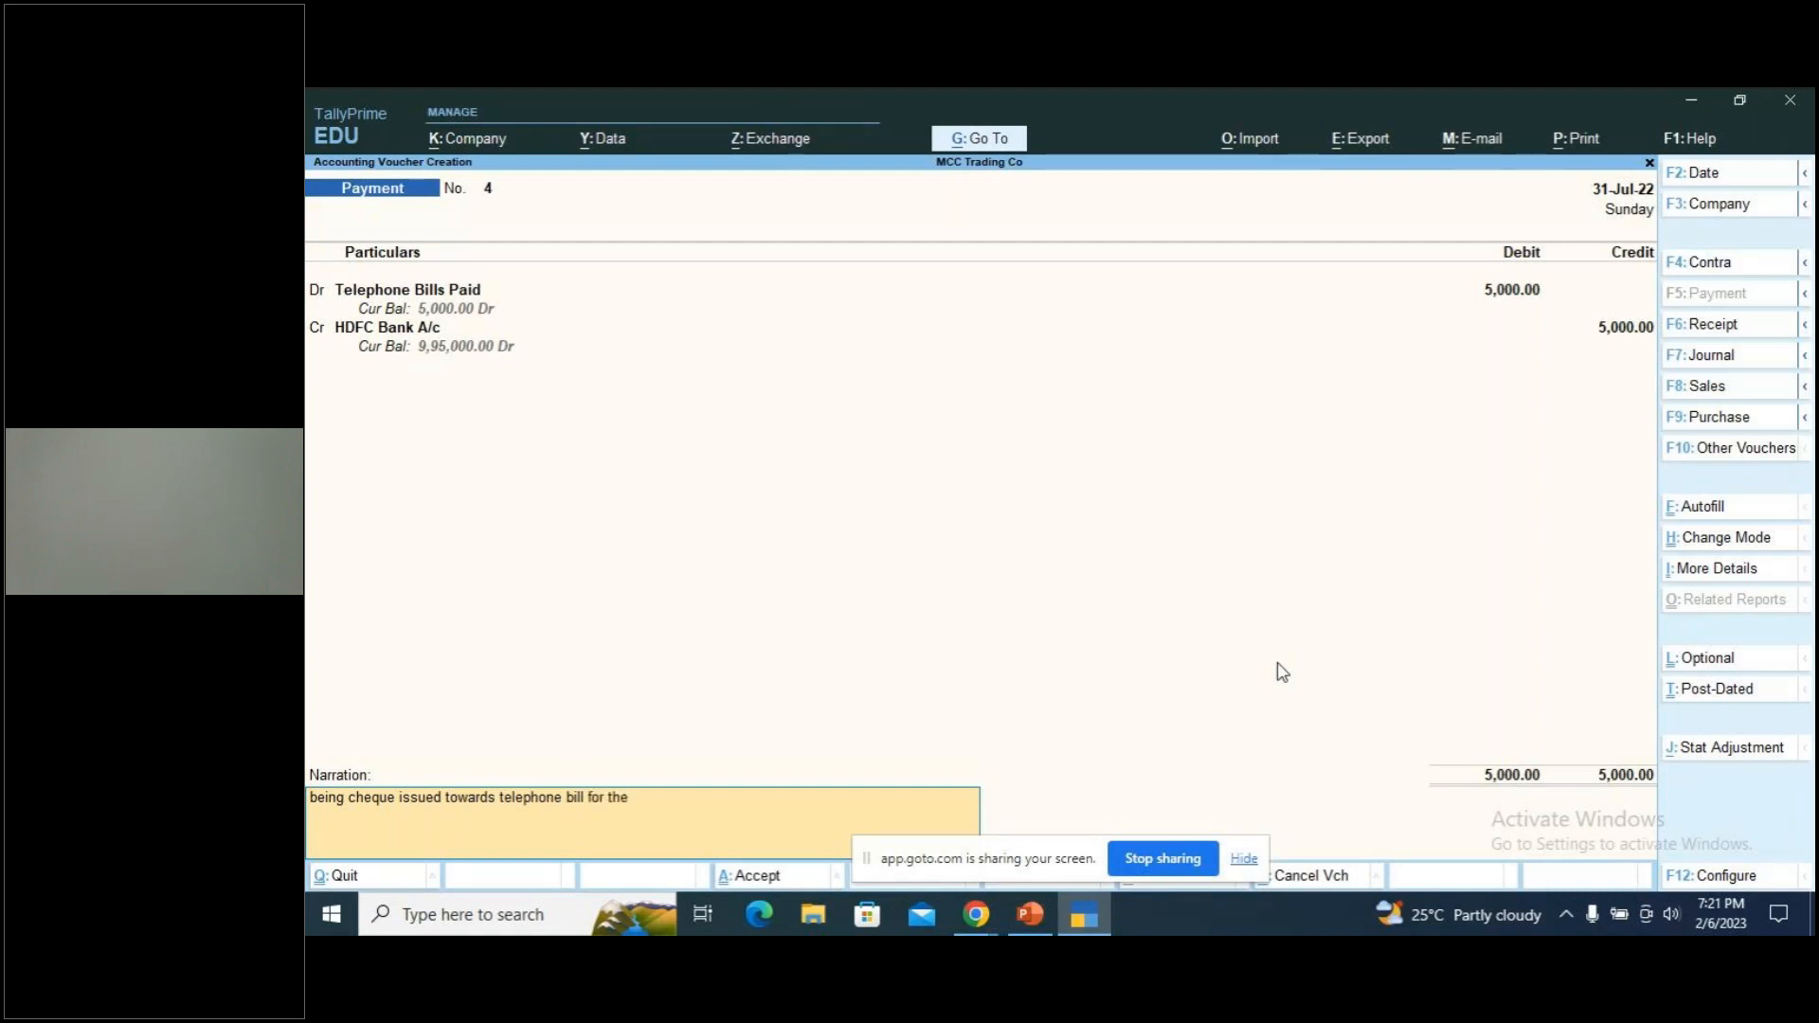
{"action": "type", "text": " month of July"}
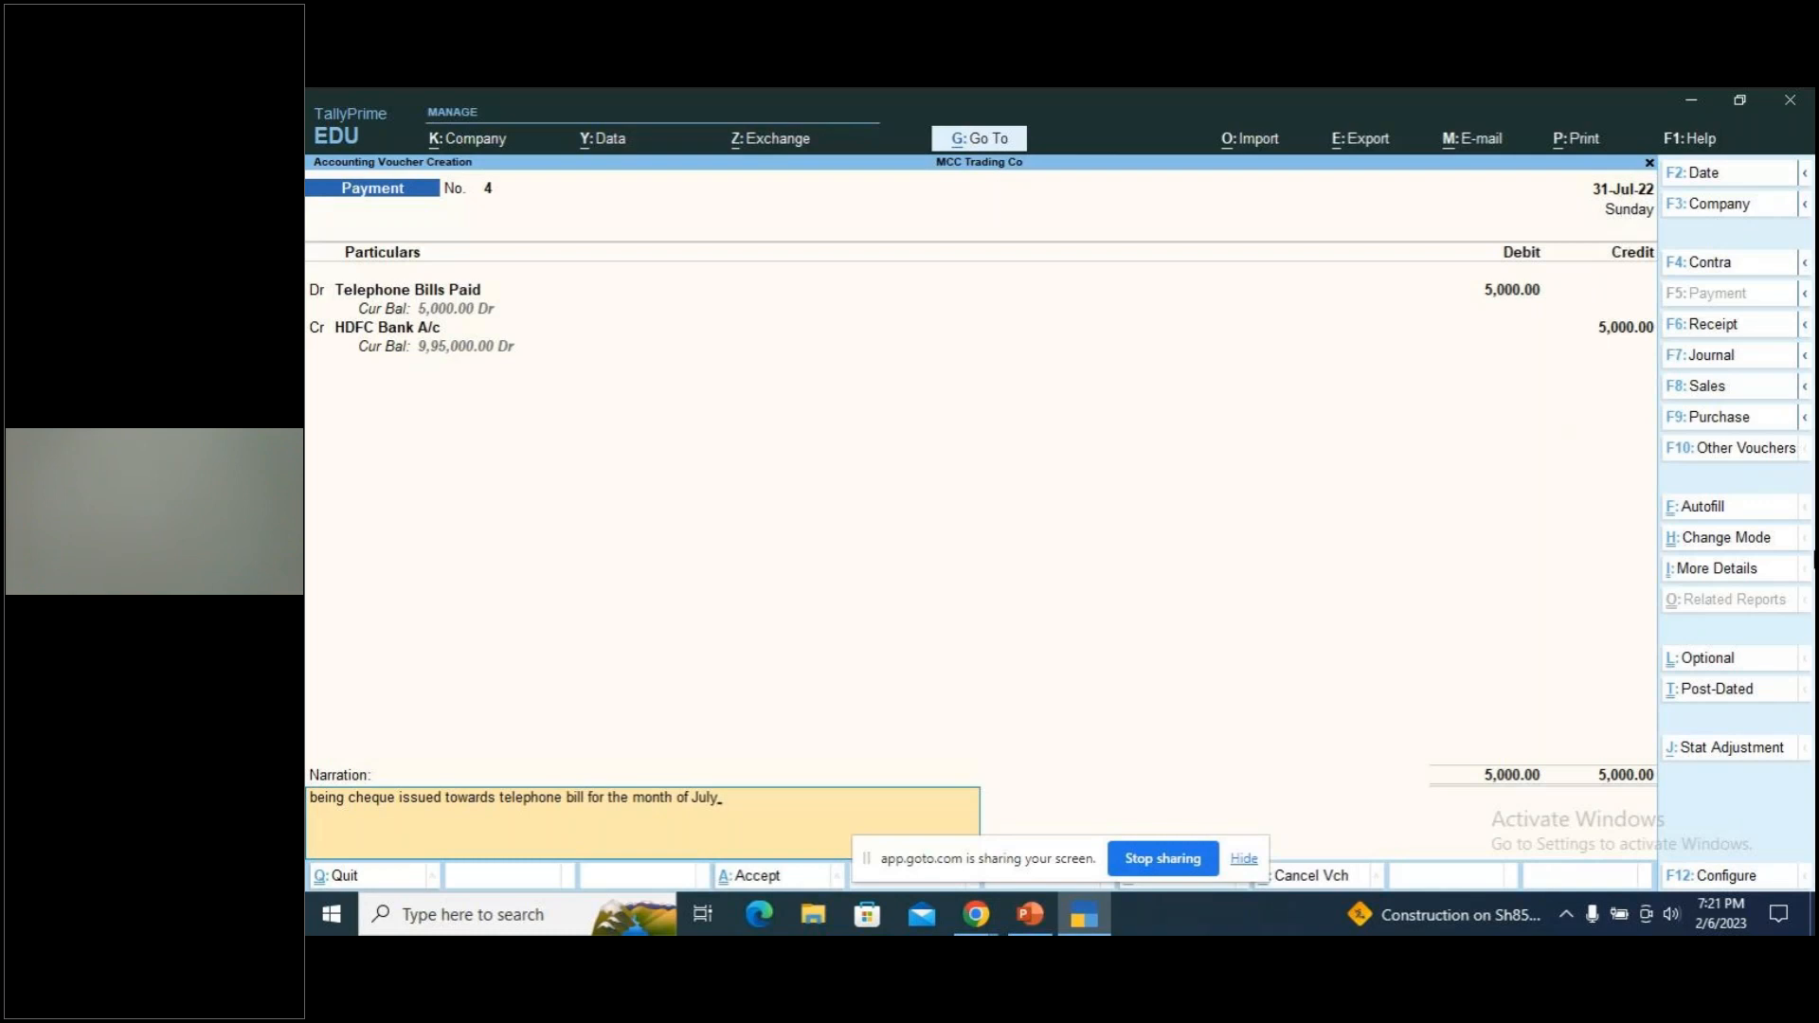
{"action": "key", "text": "Return"}
{"action": "key", "text": "Return"}
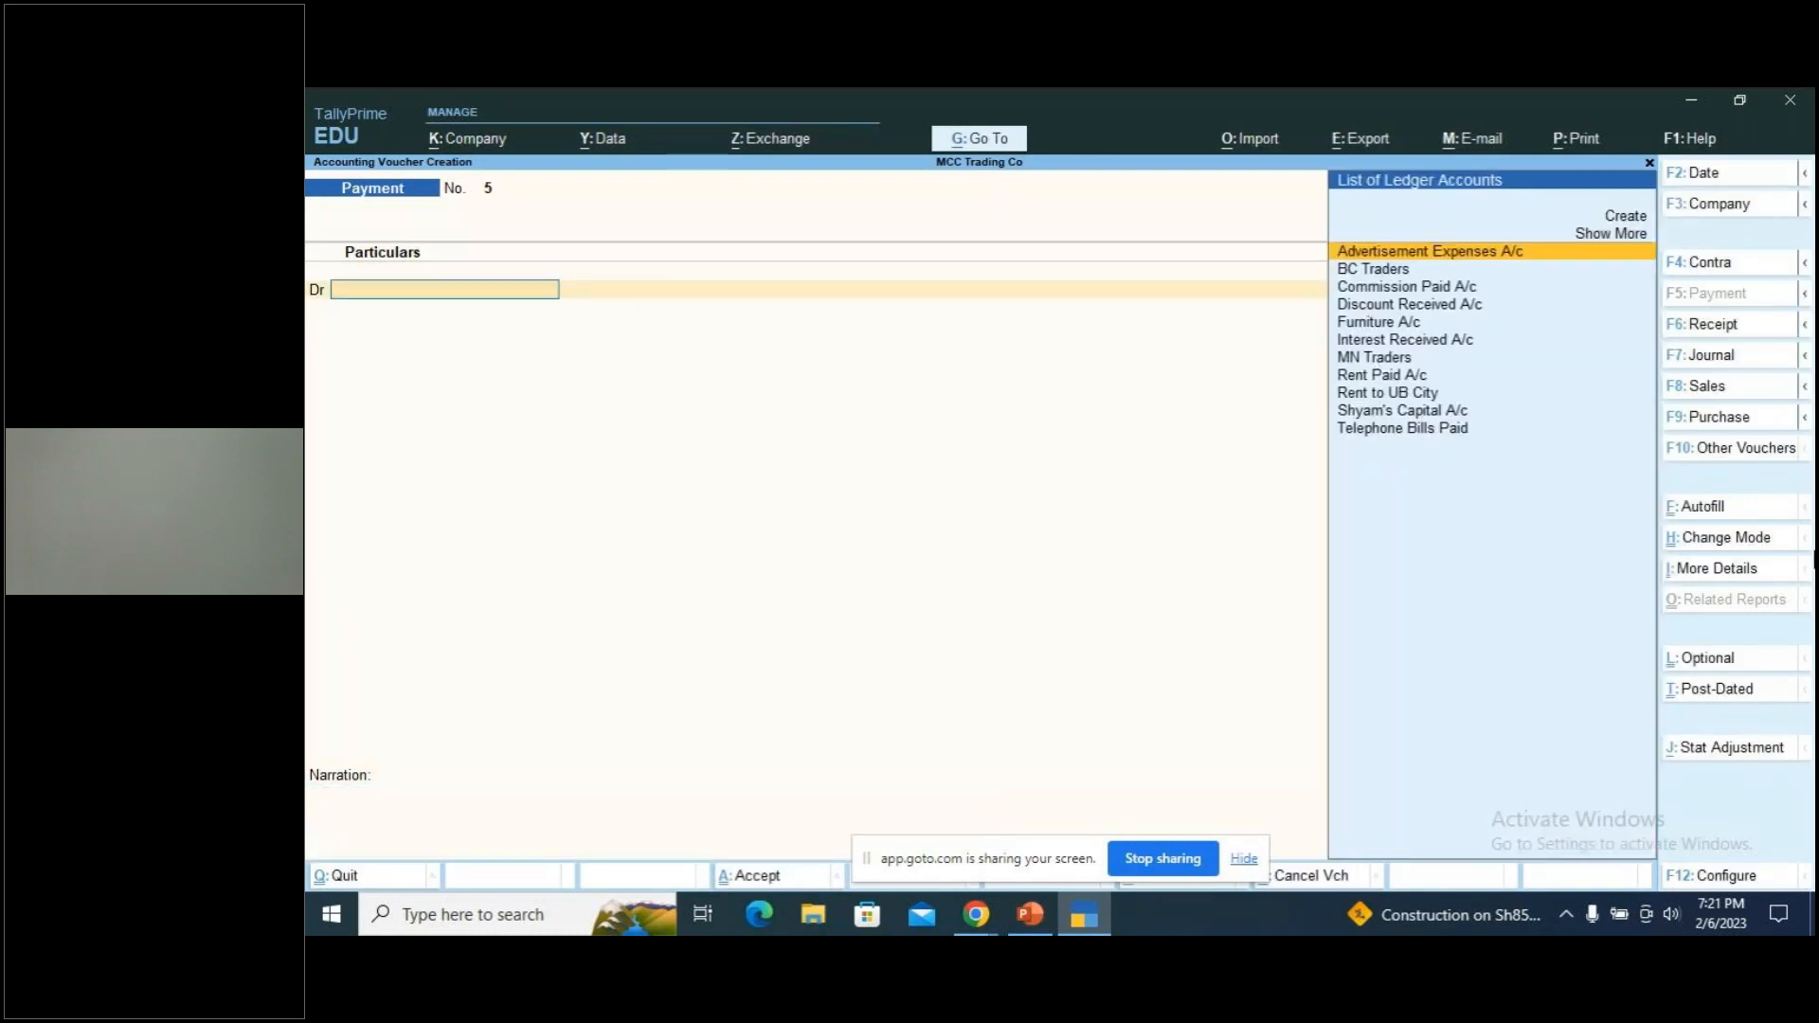
Duplicate the Telephone Bills Paid voucher from the Day Book and date the copy 31-Aug-22
{"action": "key", "text": "Escape"}
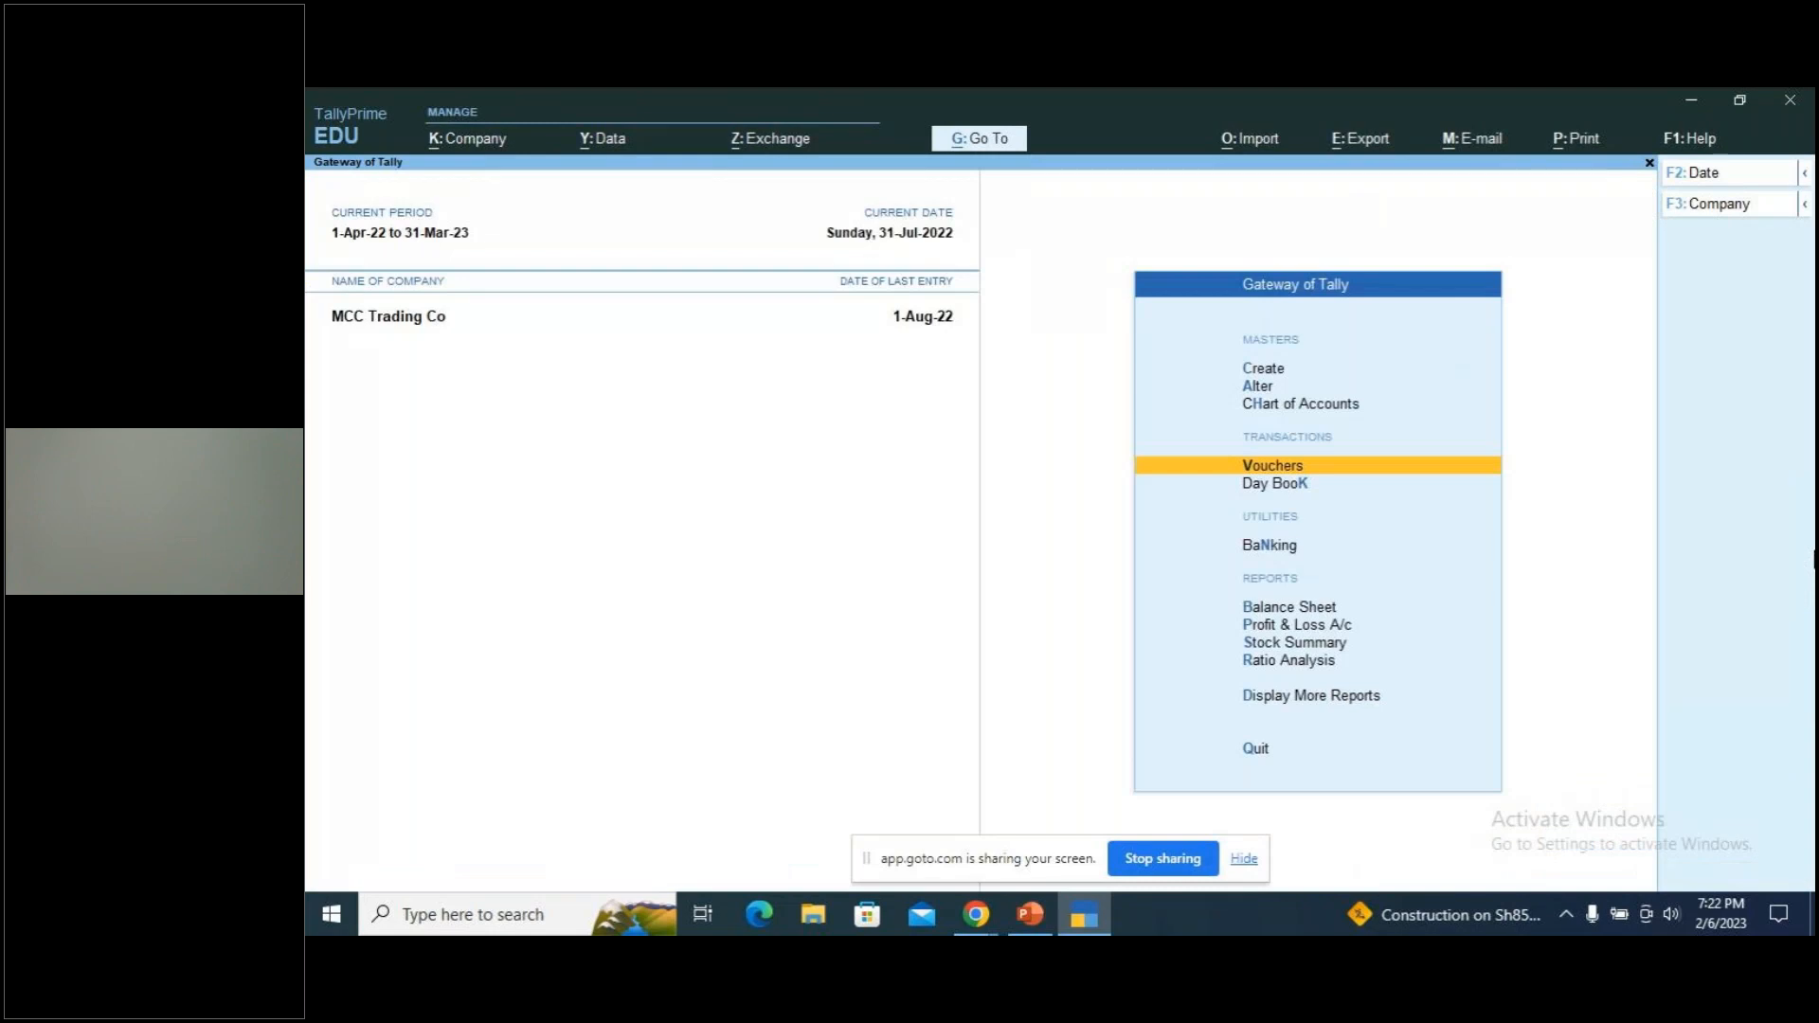
{"action": "key", "text": "Down"}
{"action": "key", "text": "Return"}
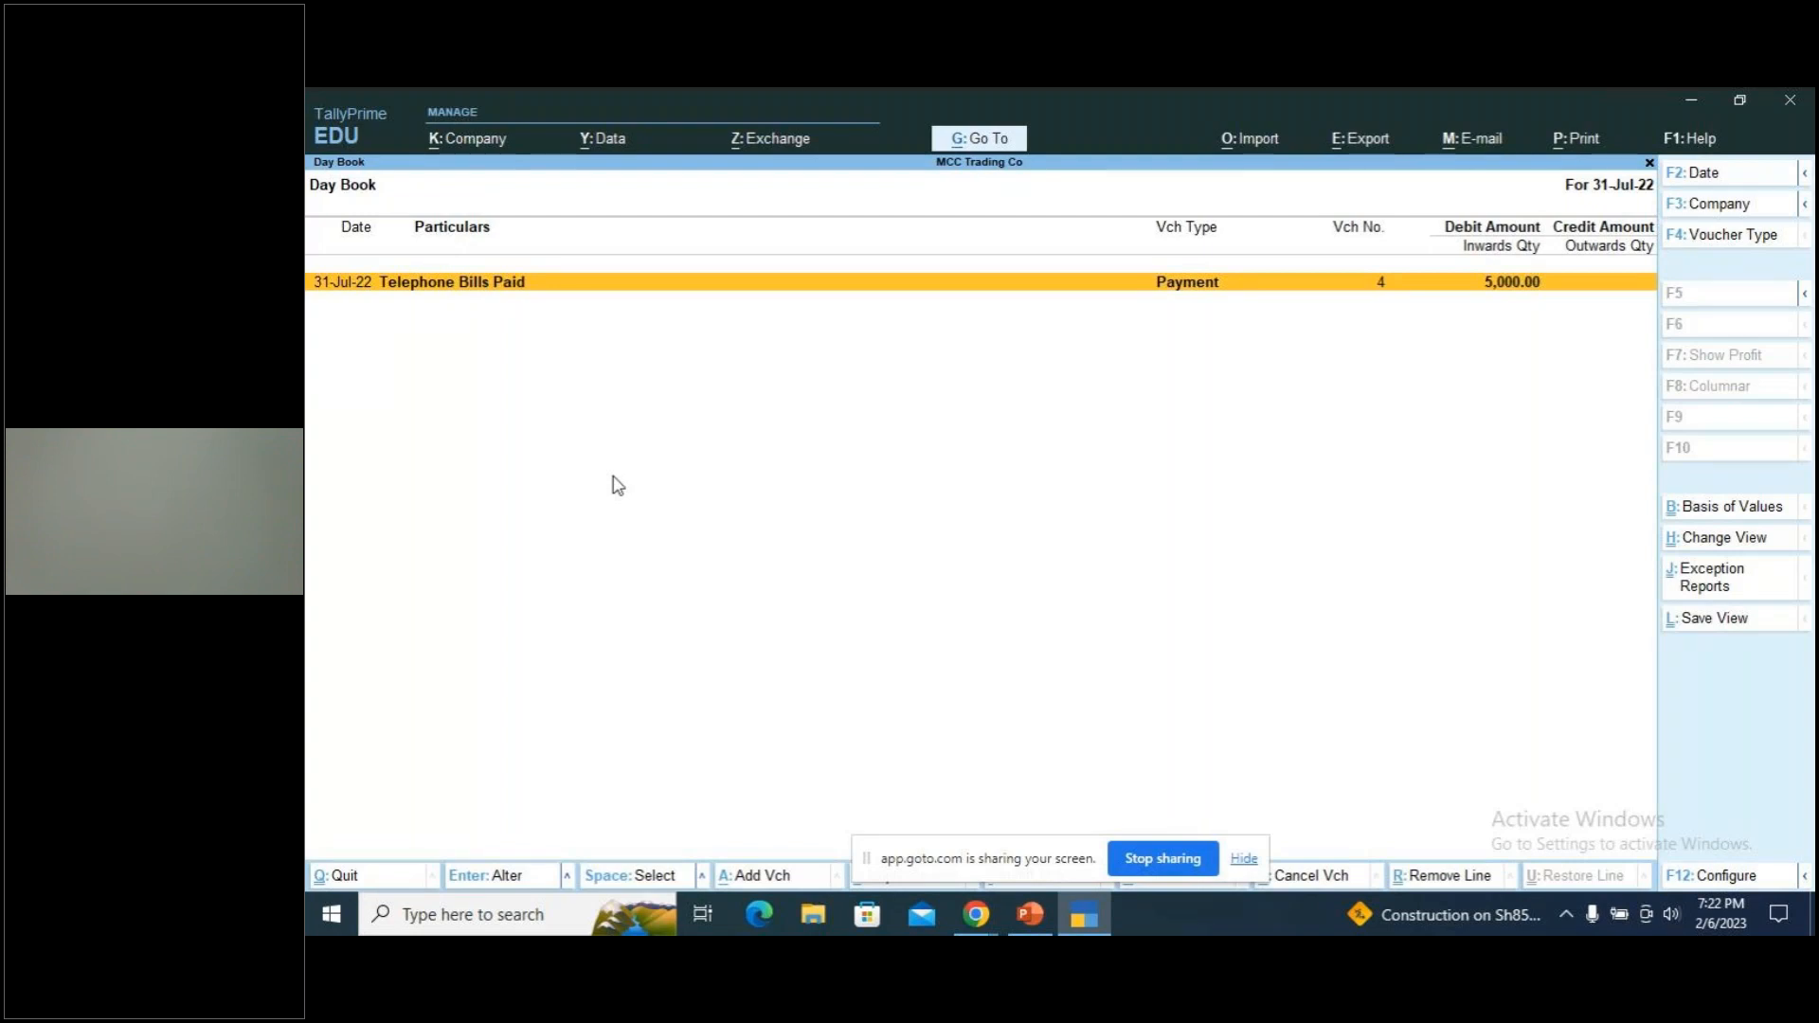
{"action": "key", "text": "alt+2"}
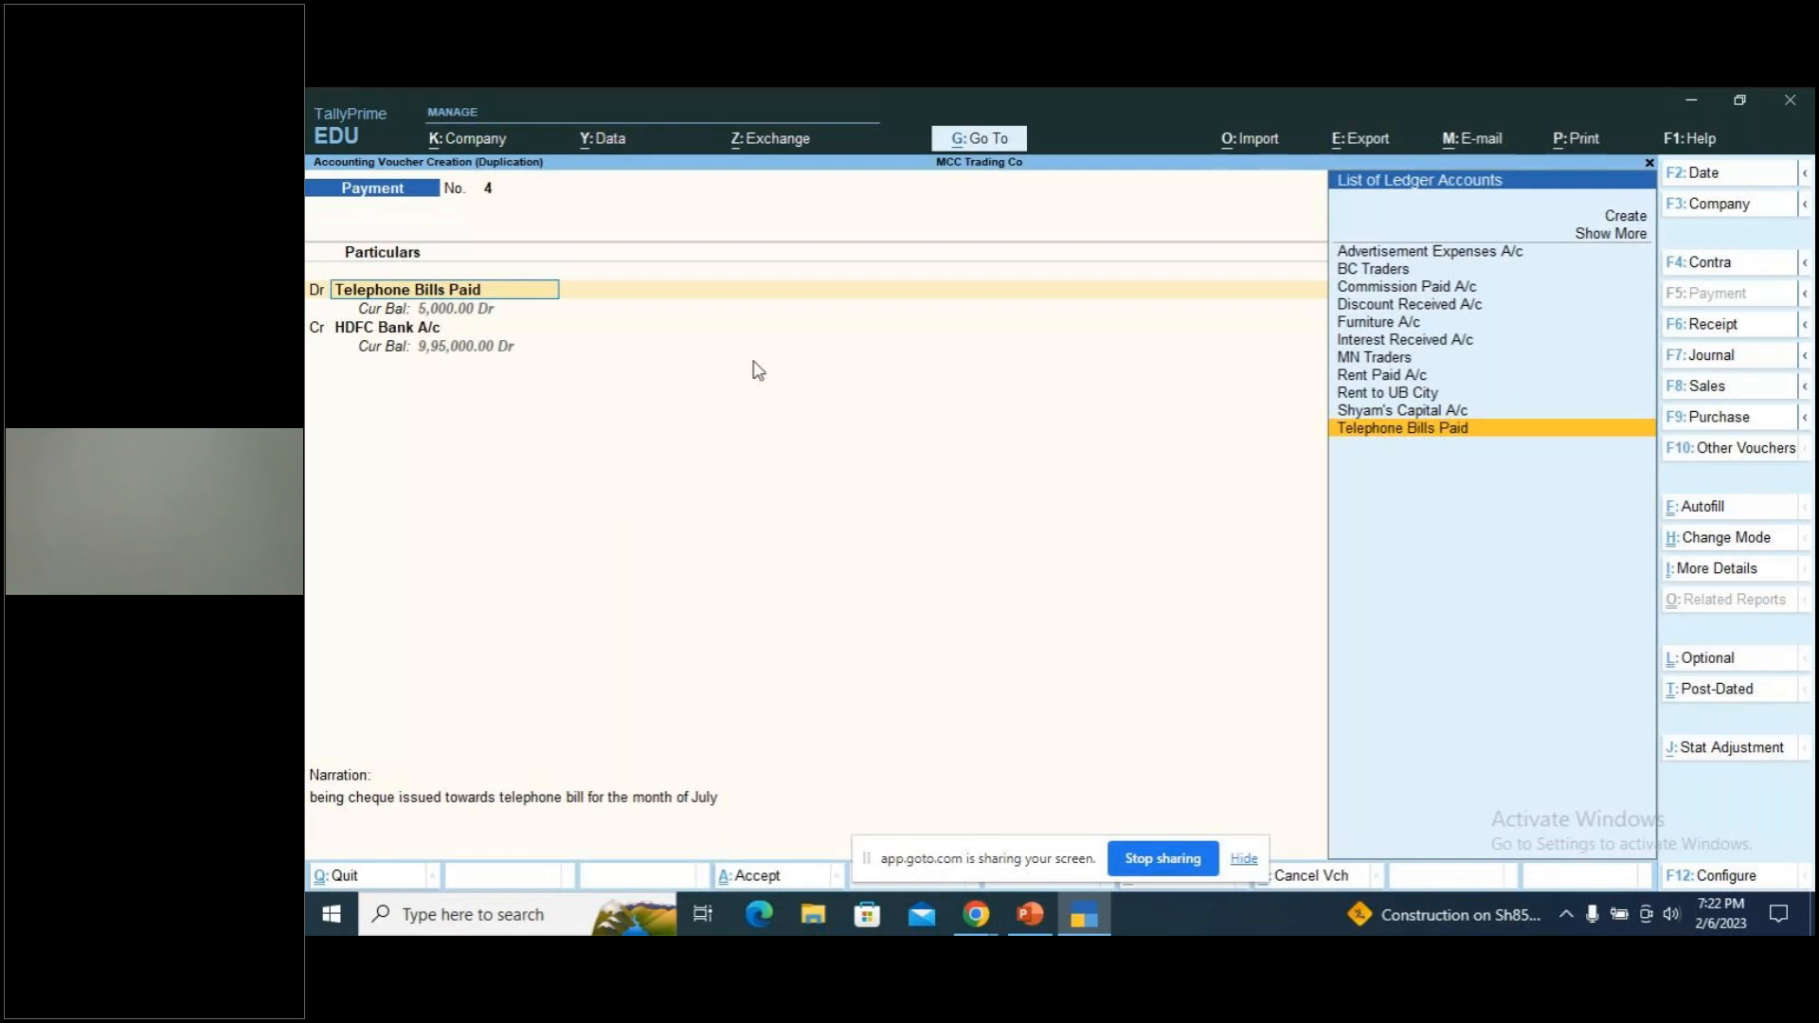
{"action": "key", "text": "F2"}
{"action": "type", "text": "3"}
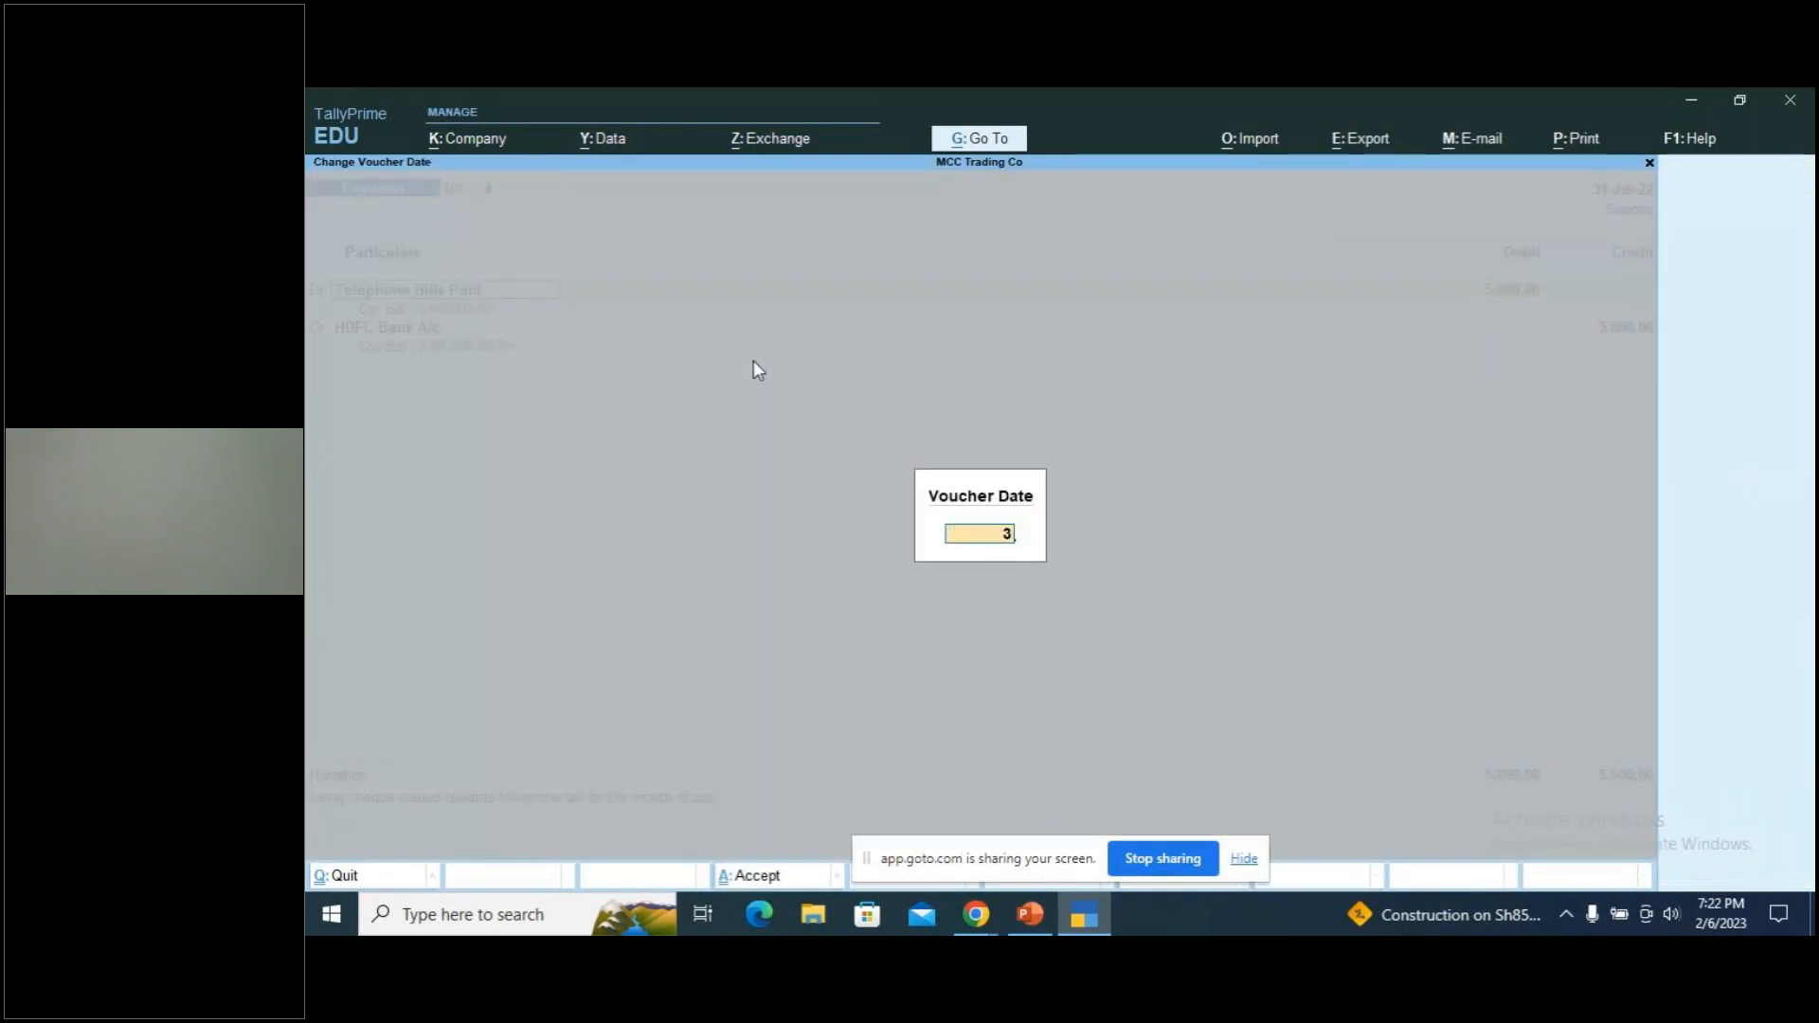
{"action": "type", "text": "1.8"}
{"action": "key", "text": "Return"}
Keep the copied 5,000 debit and credit lines and set the cheque's instrument number to 896547
{"action": "key", "text": "Return"}
{"action": "key", "text": "Return"}
{"action": "key", "text": "Return"}
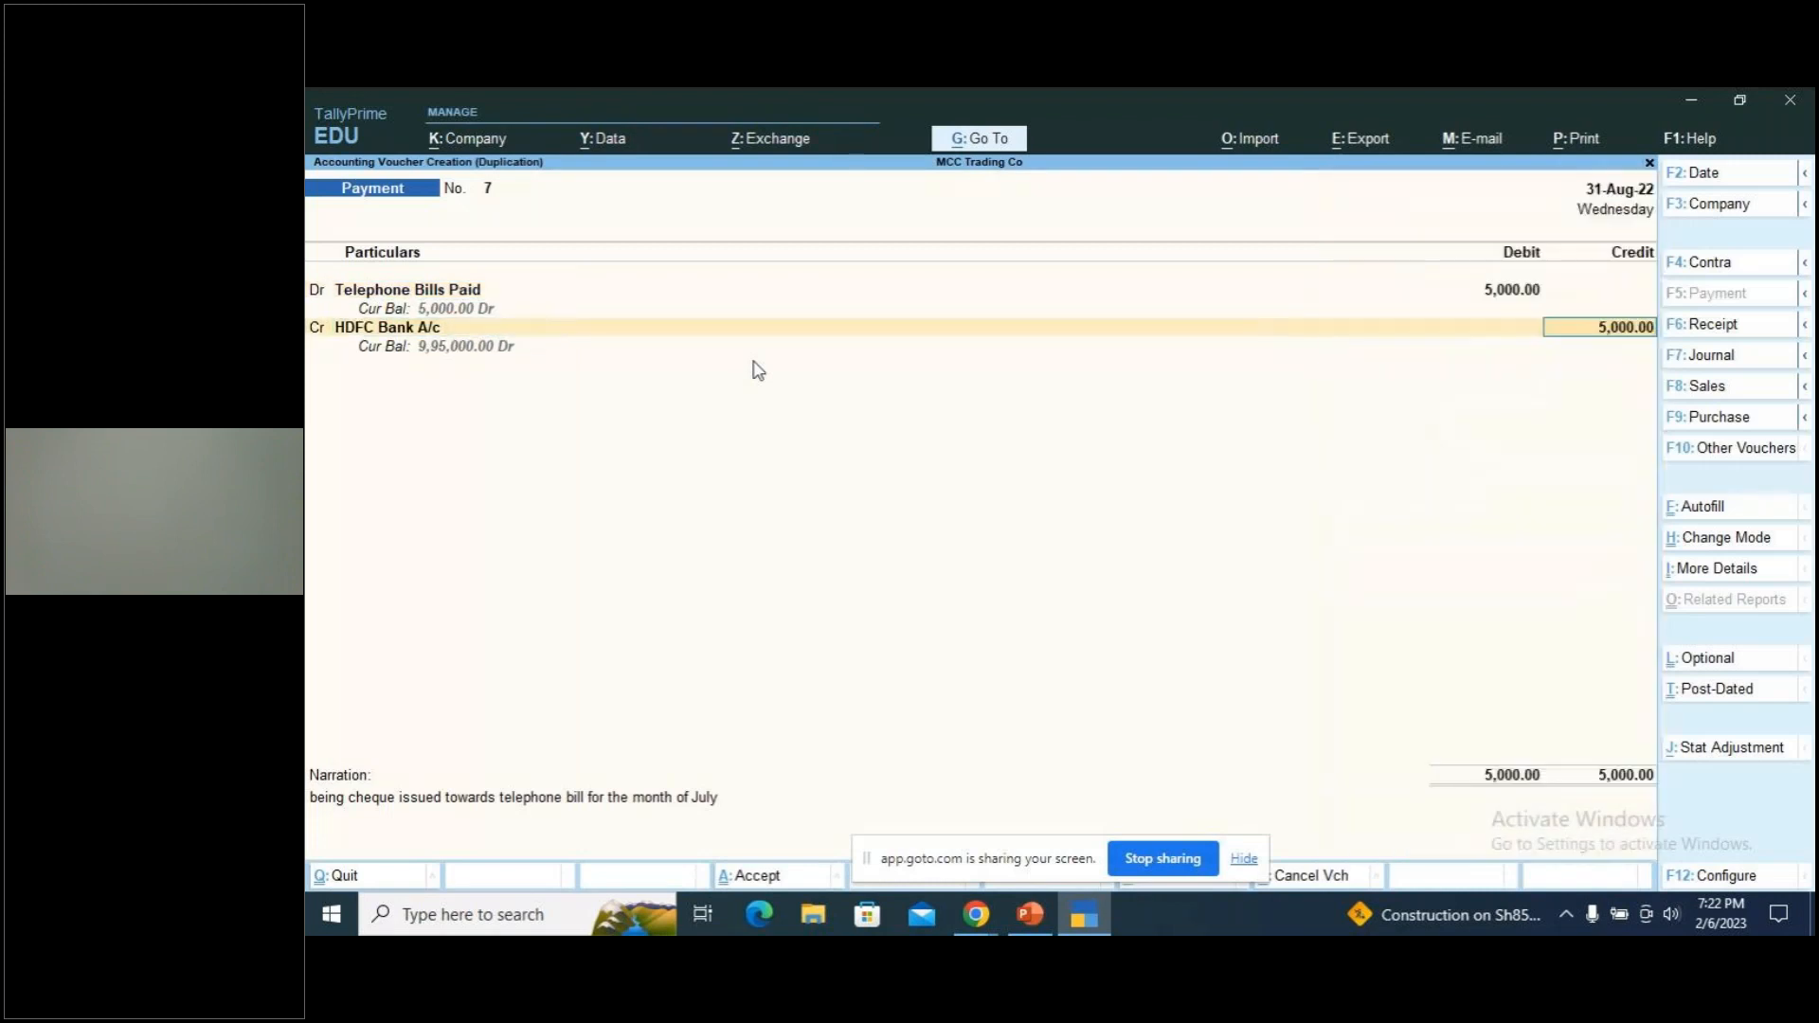
{"action": "key", "text": "Return"}
{"action": "key", "text": "Return"}
{"action": "key", "text": "Return"}
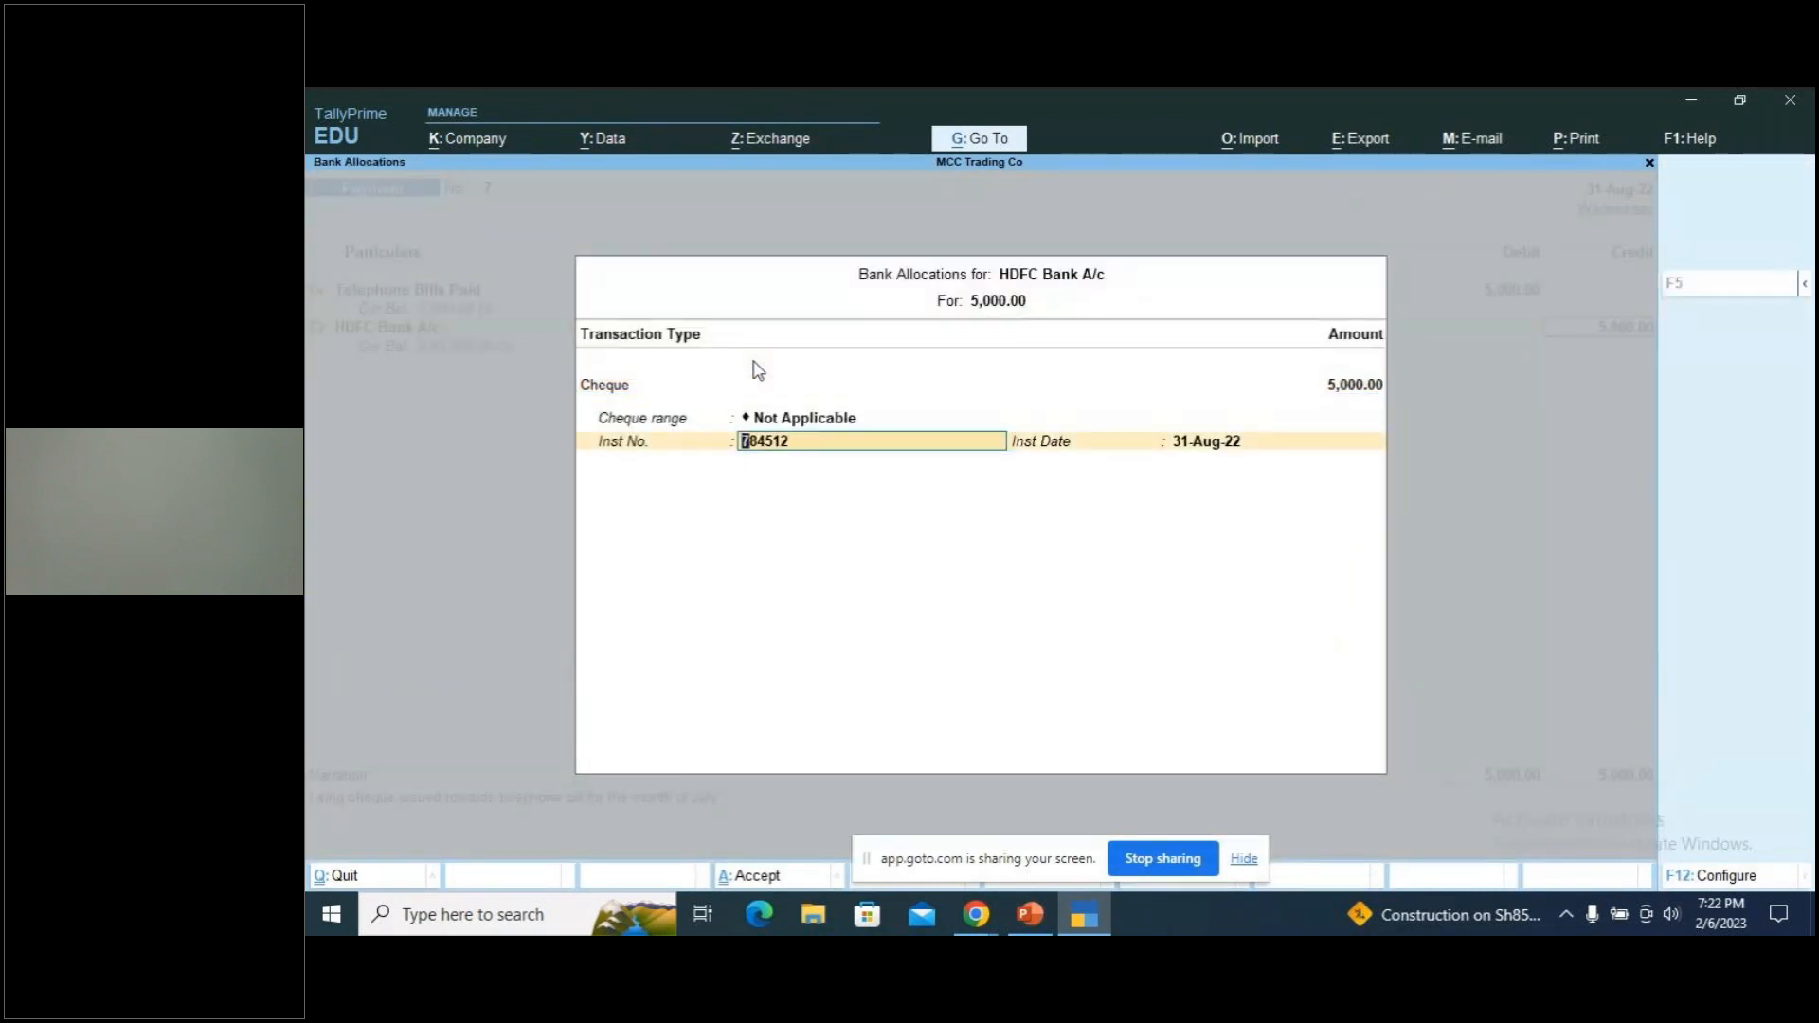
{"action": "key", "text": "BackSpace"}
{"action": "type", "text": "896547"}
{"action": "key", "text": "Return"}
{"action": "key", "text": "Return"}
{"action": "key", "text": "Return"}
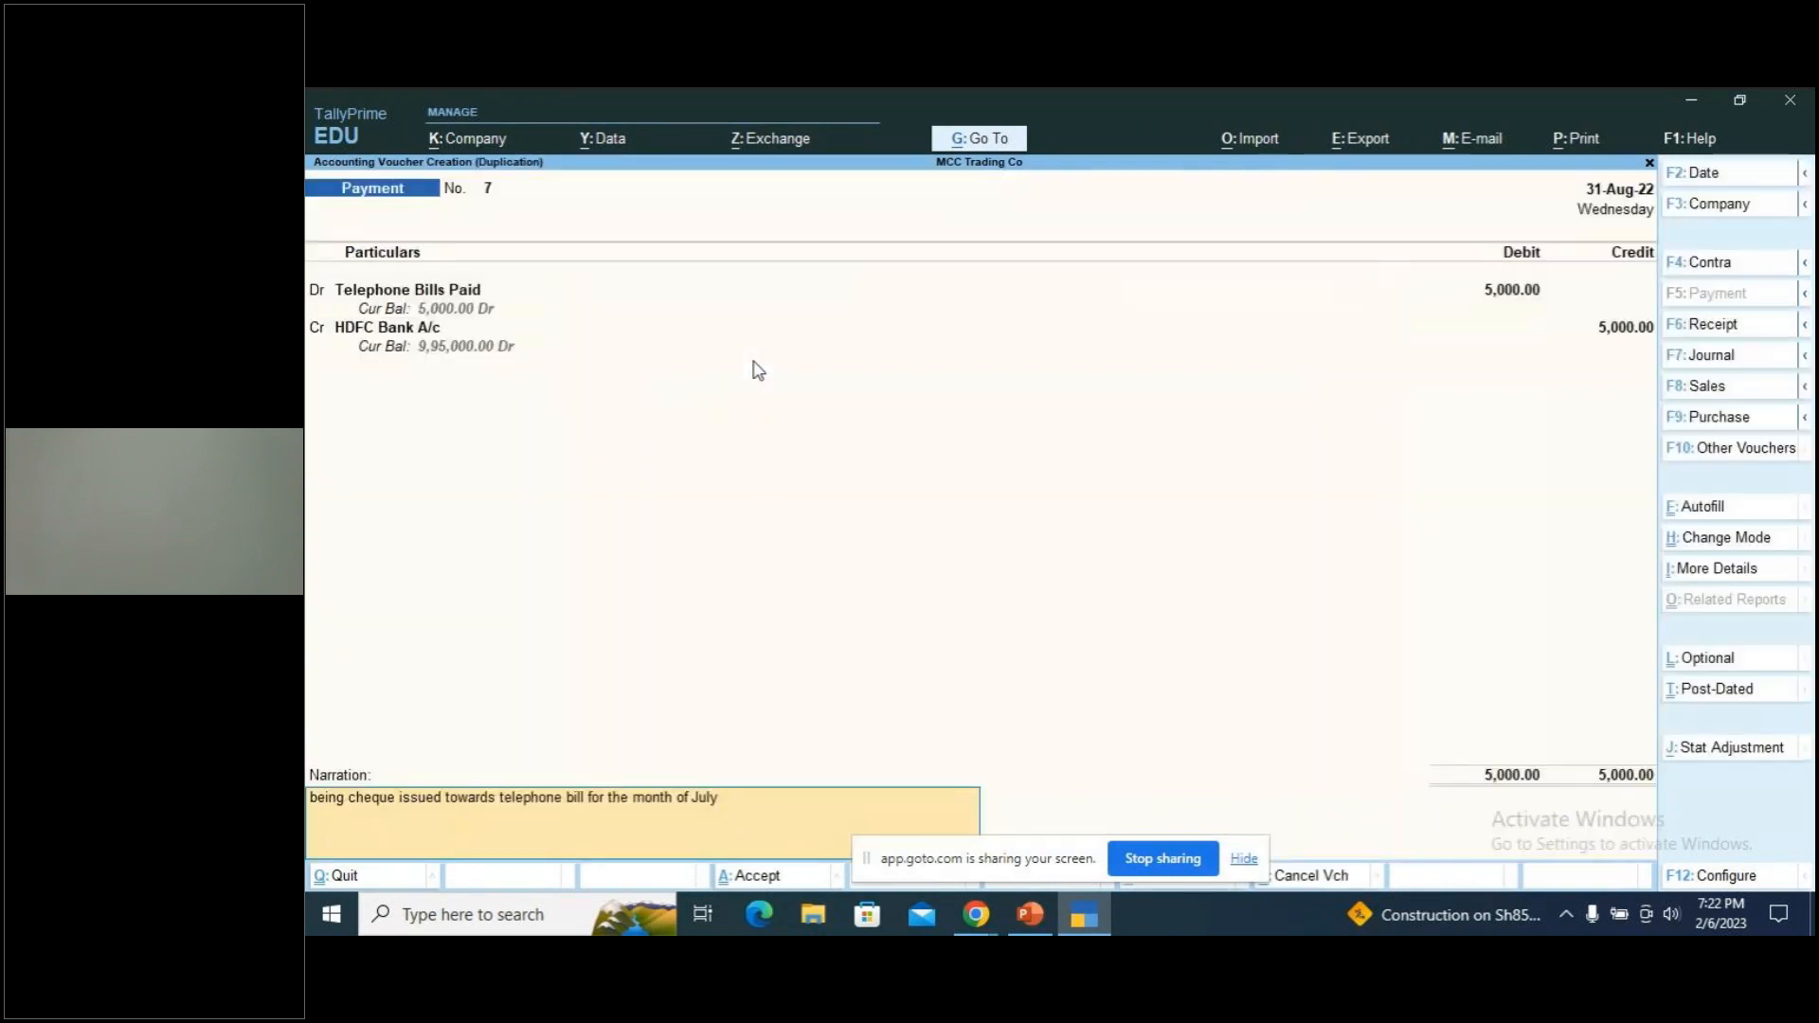
Change the month in the copied voucher's narration to August and save the voucher
{"action": "key", "text": "Right"}
{"action": "key", "text": "Right"}
{"action": "key", "text": "Right"}
{"action": "key", "text": "Right"}
{"action": "key", "text": "Right"}
{"action": "key", "text": "Right"}
{"action": "key", "text": "Right"}
{"action": "key", "text": "Right"}
{"action": "key", "text": "Right"}
{"action": "key", "text": "Right"}
{"action": "key", "text": "Right"}
{"action": "key", "text": "Right"}
{"action": "key", "text": "Right"}
{"action": "key", "text": "Right"}
{"action": "key", "text": "Right"}
{"action": "key", "text": "BackSpace"}
{"action": "key", "text": "BackSpace"}
{"action": "key", "text": "BackSpace"}
{"action": "type", "text": "Augu"}
{"action": "key", "text": "Return"}
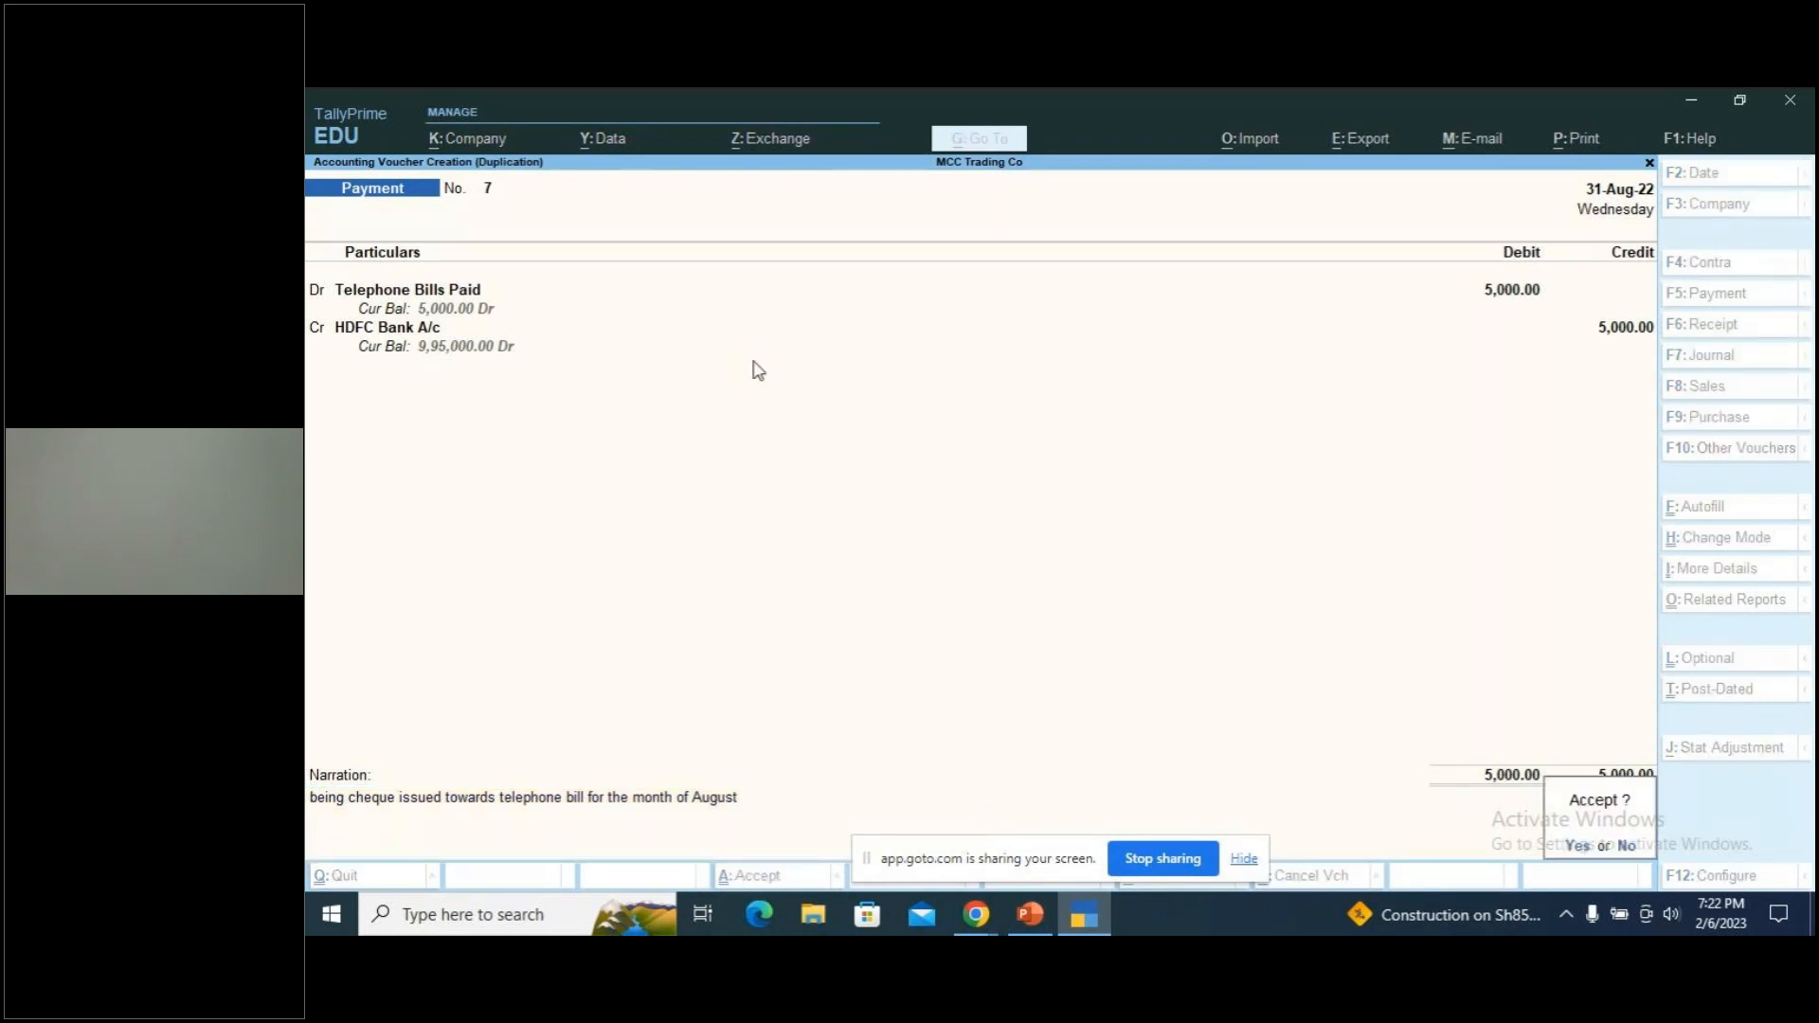
{"action": "key", "text": "y"}
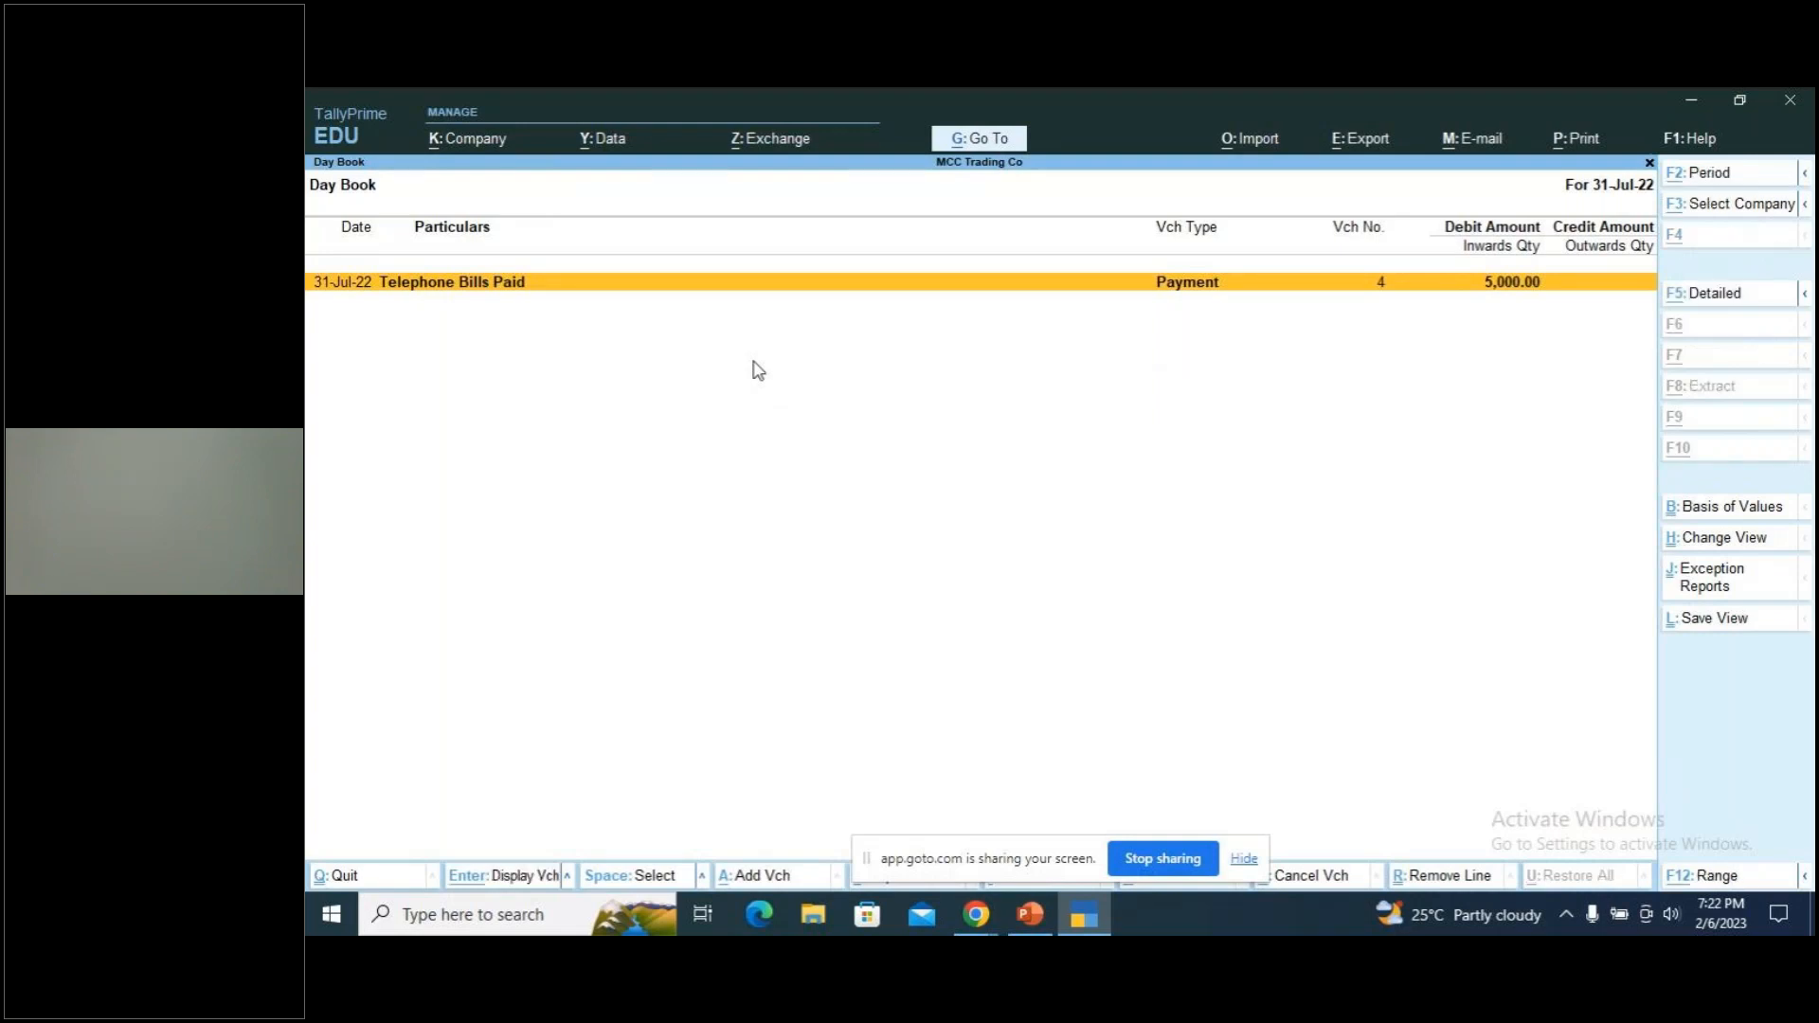
Duplicate the July Telephone Bills Paid voucher again and date the copy 31-Dec-22
{"action": "key", "text": "alt+2"}
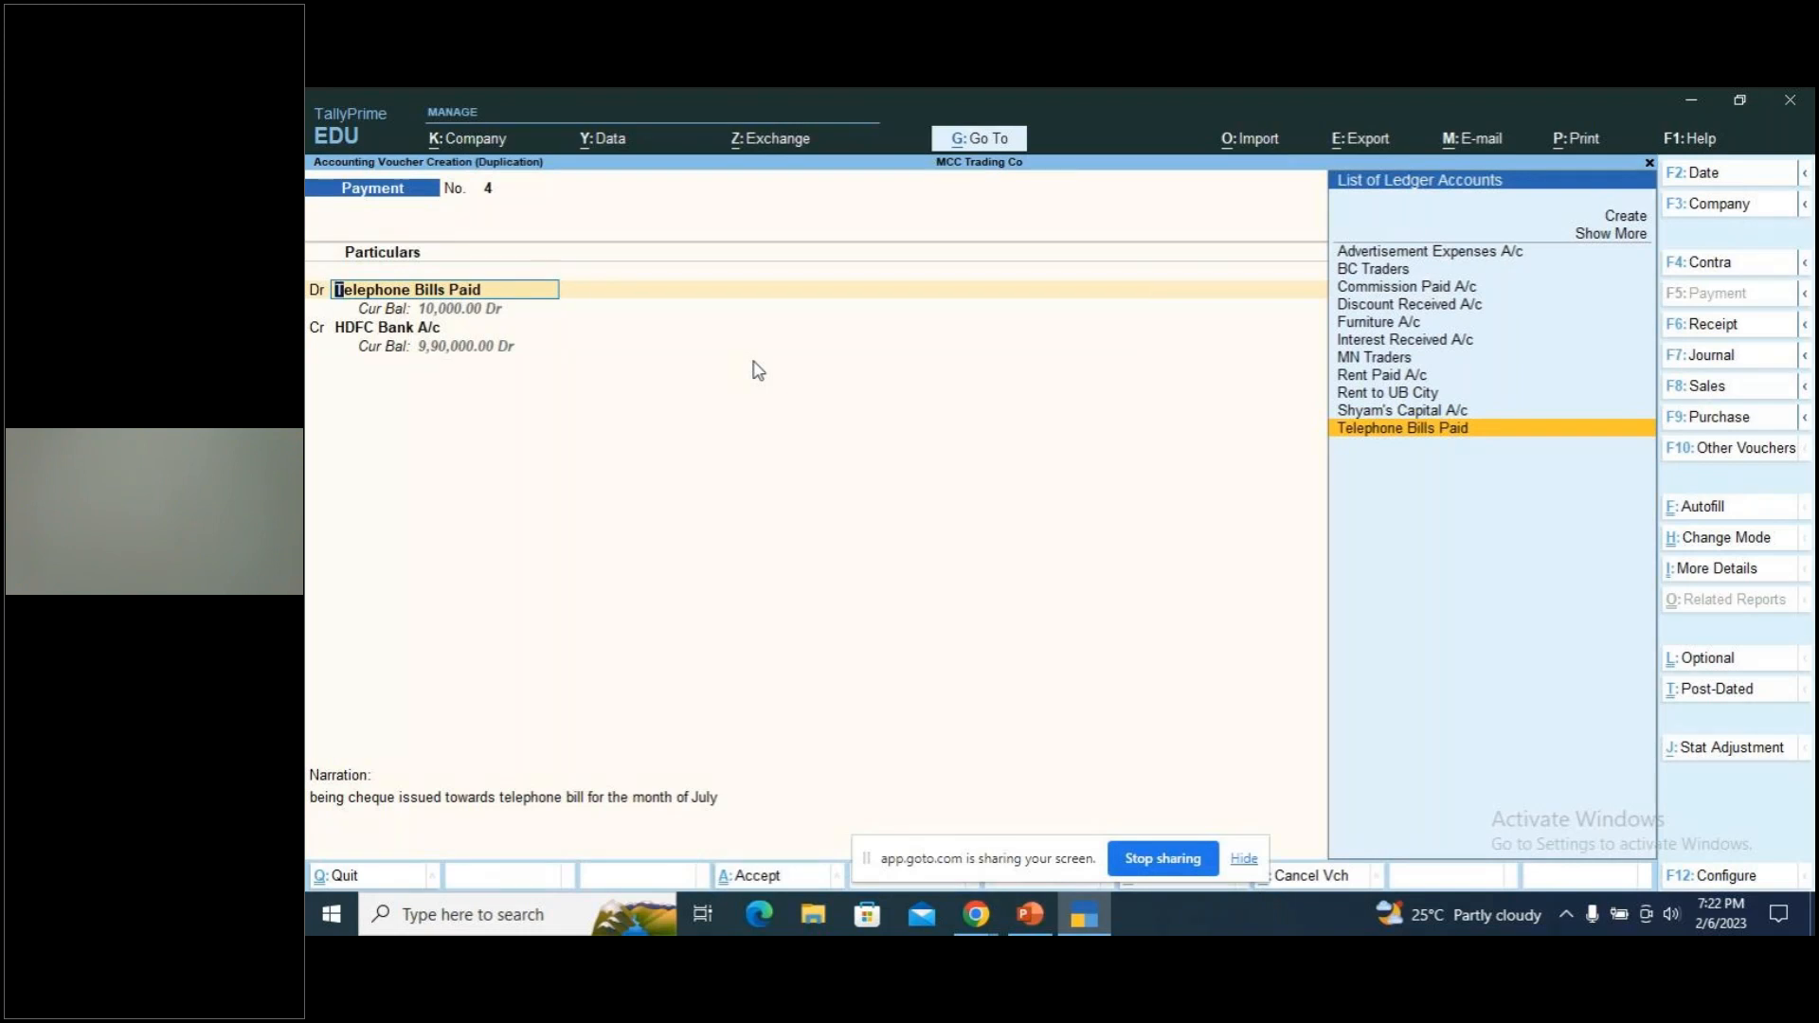
{"action": "key", "text": "F2"}
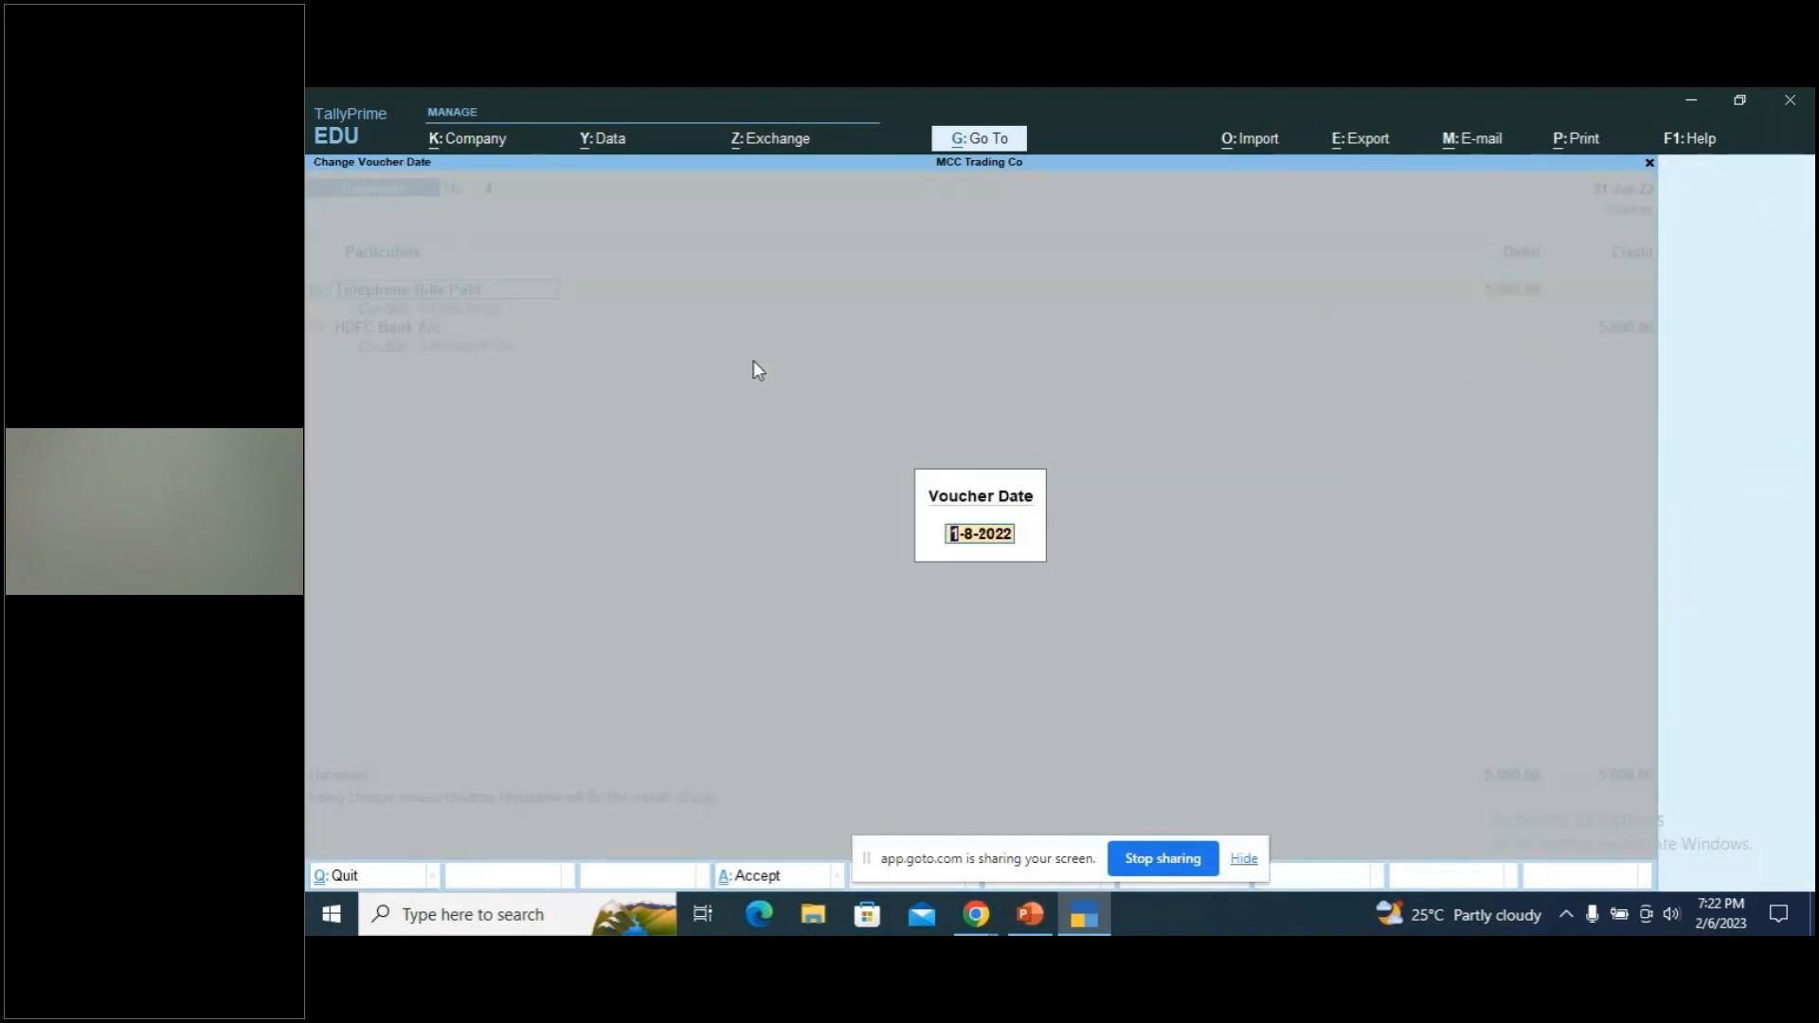
{"action": "type", "text": "31."}
{"action": "type", "text": "7.22"}
{"action": "key", "text": "Return"}
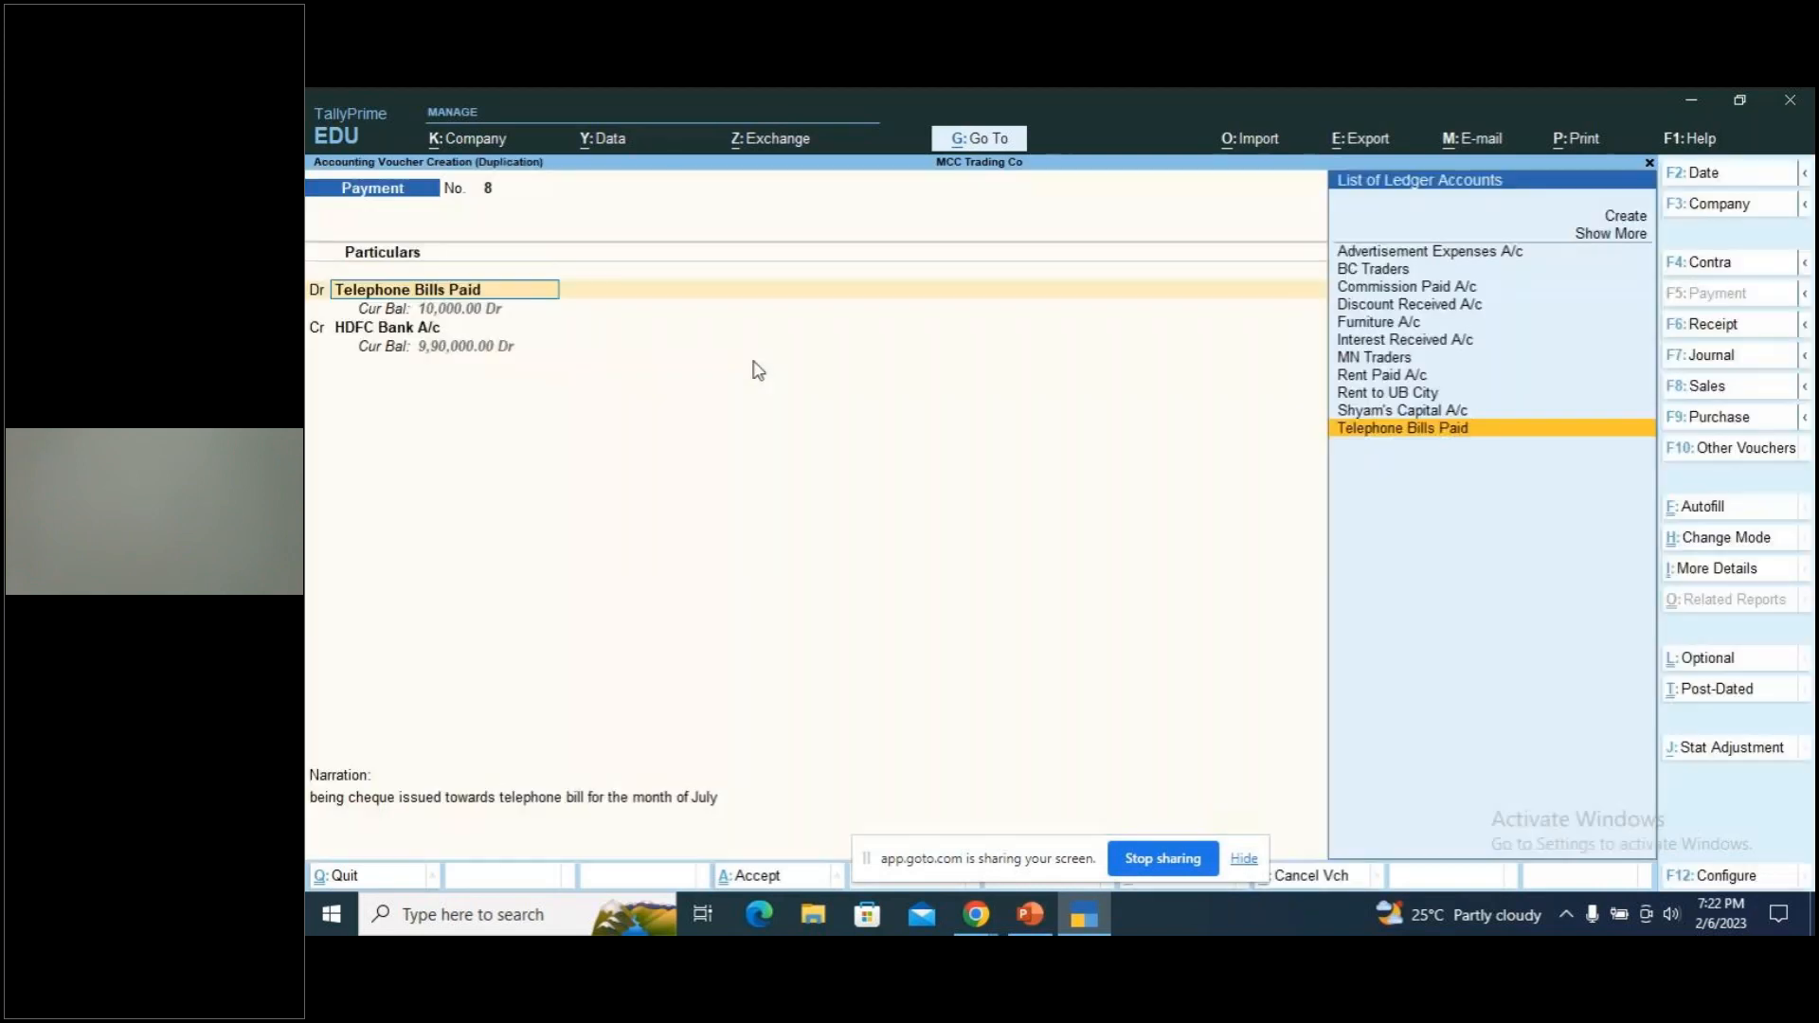
Keep the 5,000 entries in the December copy and set its cheque instrument number to 8965236
{"action": "key", "text": "Return"}
{"action": "key", "text": "Return"}
{"action": "key", "text": "Return"}
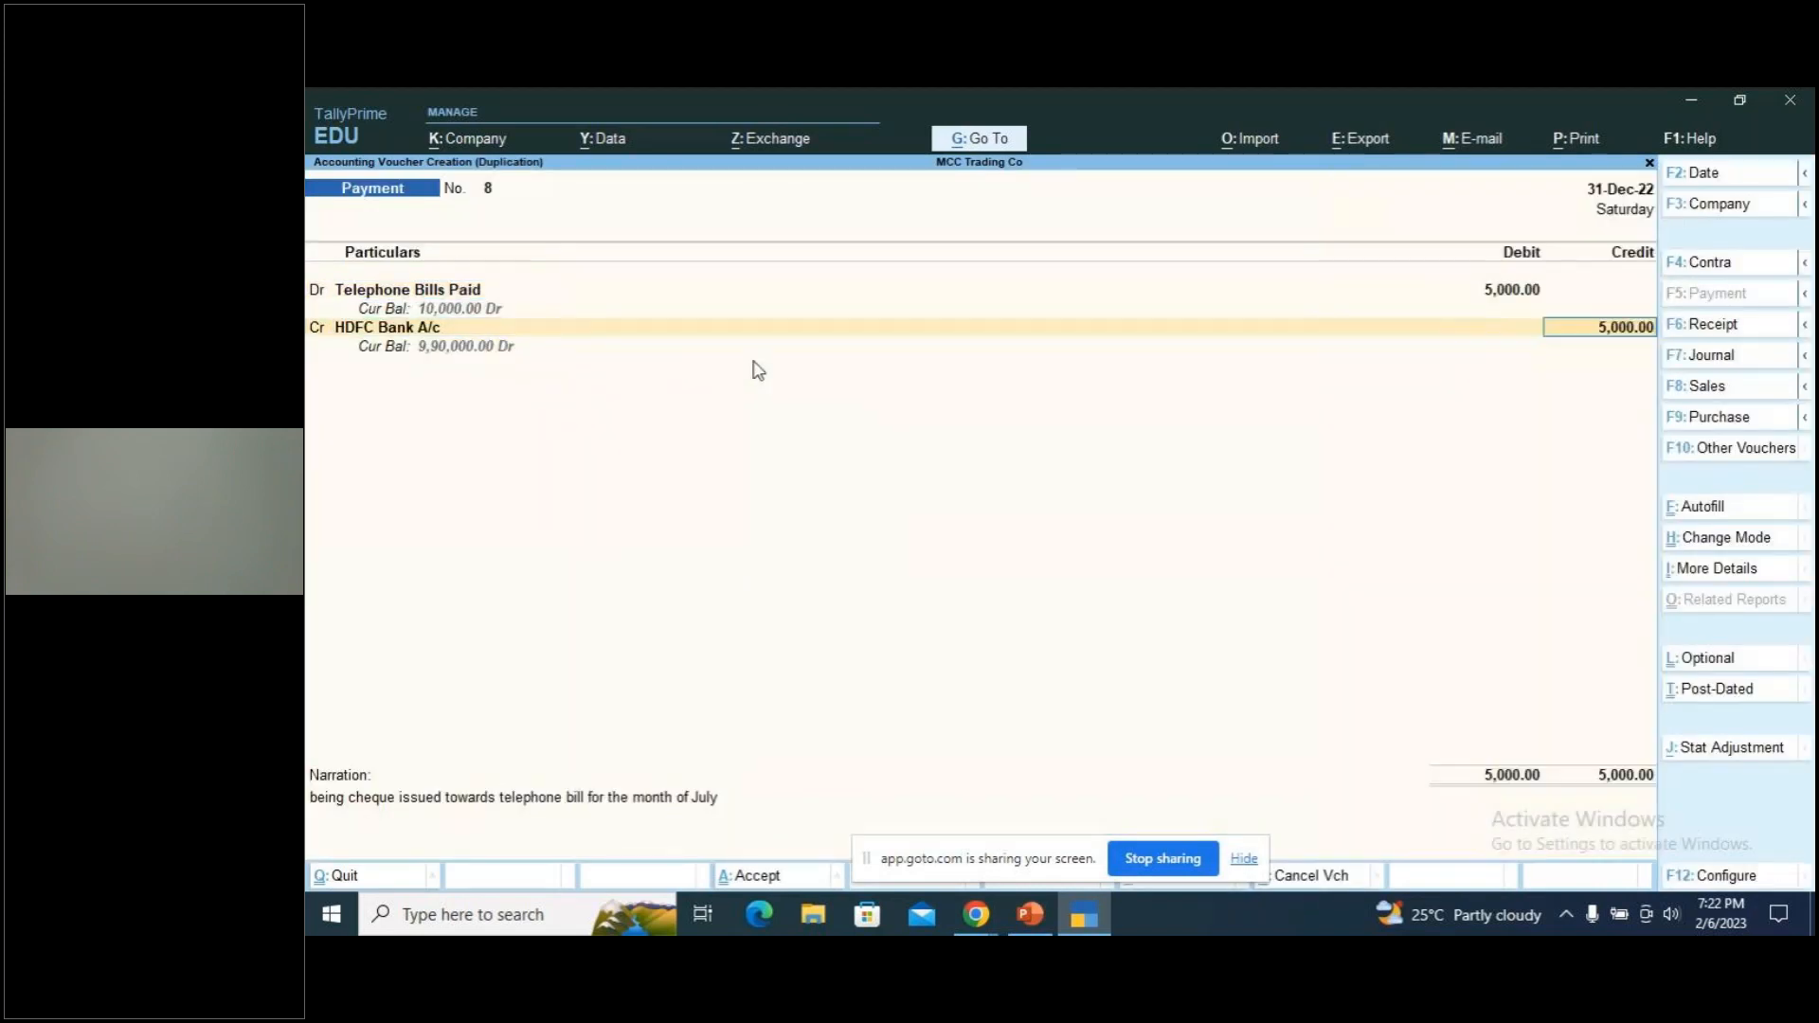
{"action": "key", "text": "Return"}
{"action": "key", "text": "Return"}
{"action": "key", "text": "Return"}
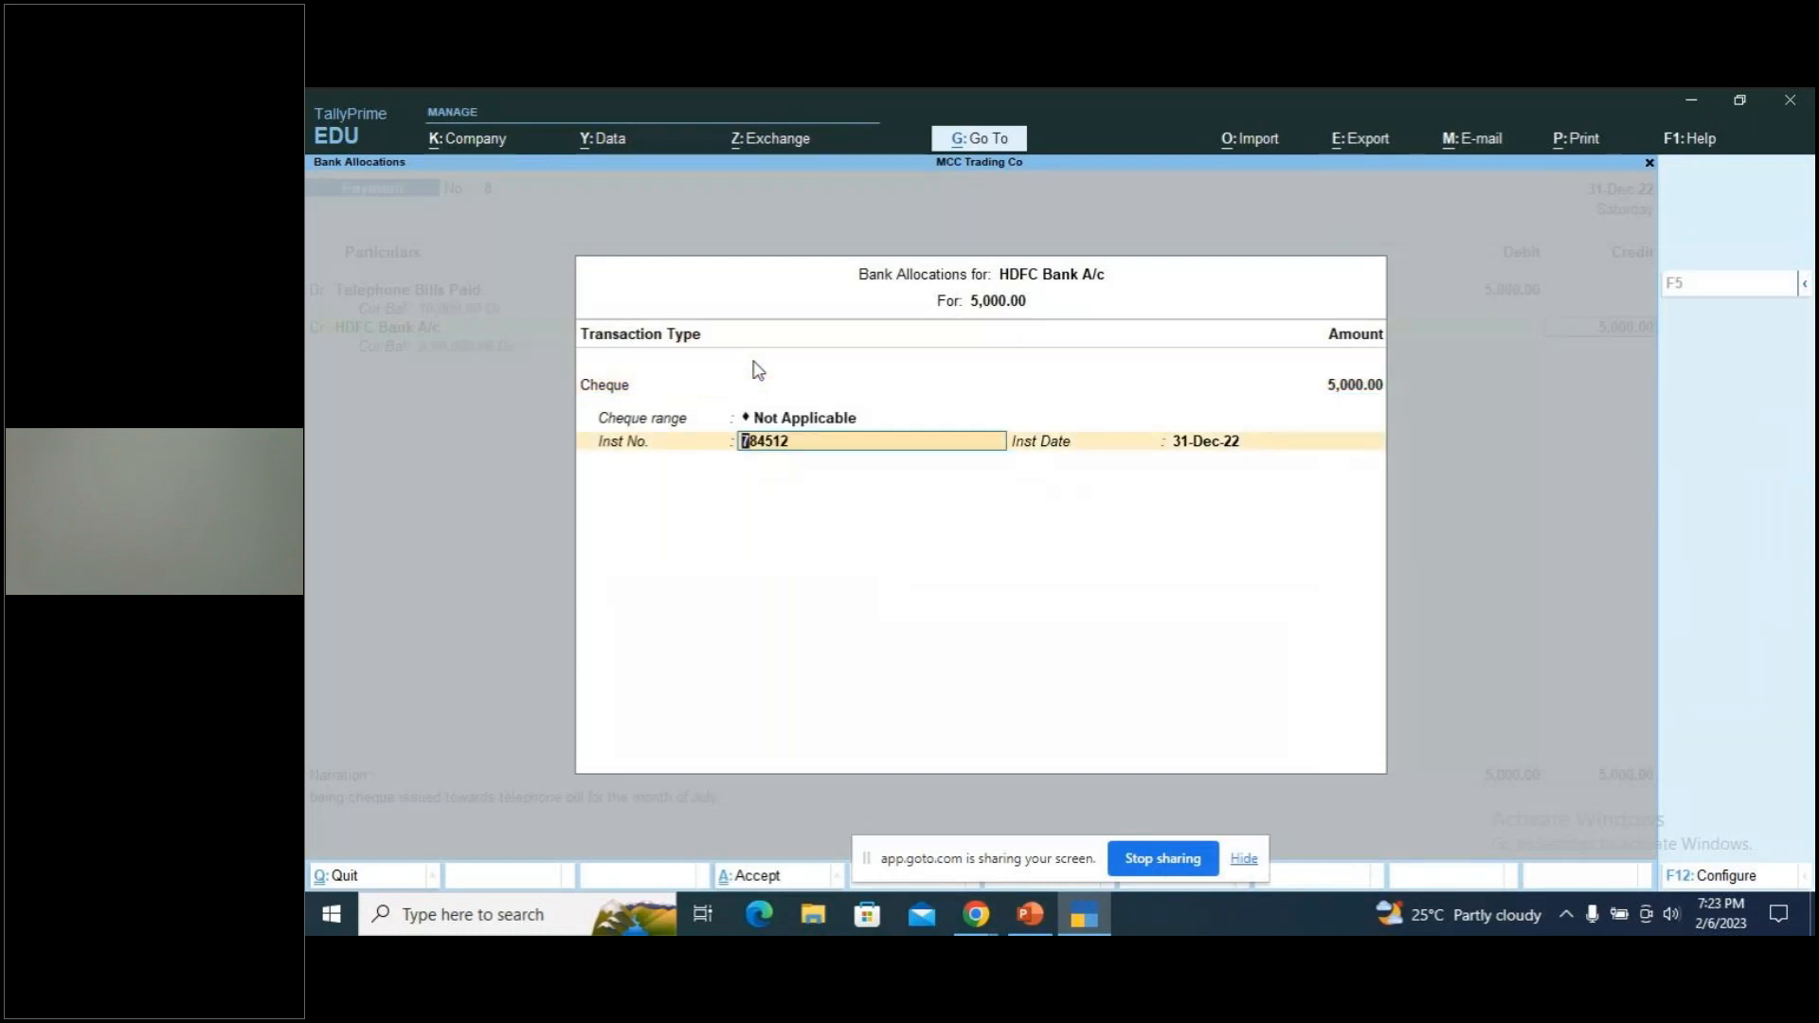
{"action": "type", "text": "8965236"}
{"action": "key", "text": "Return"}
{"action": "key", "text": "Return"}
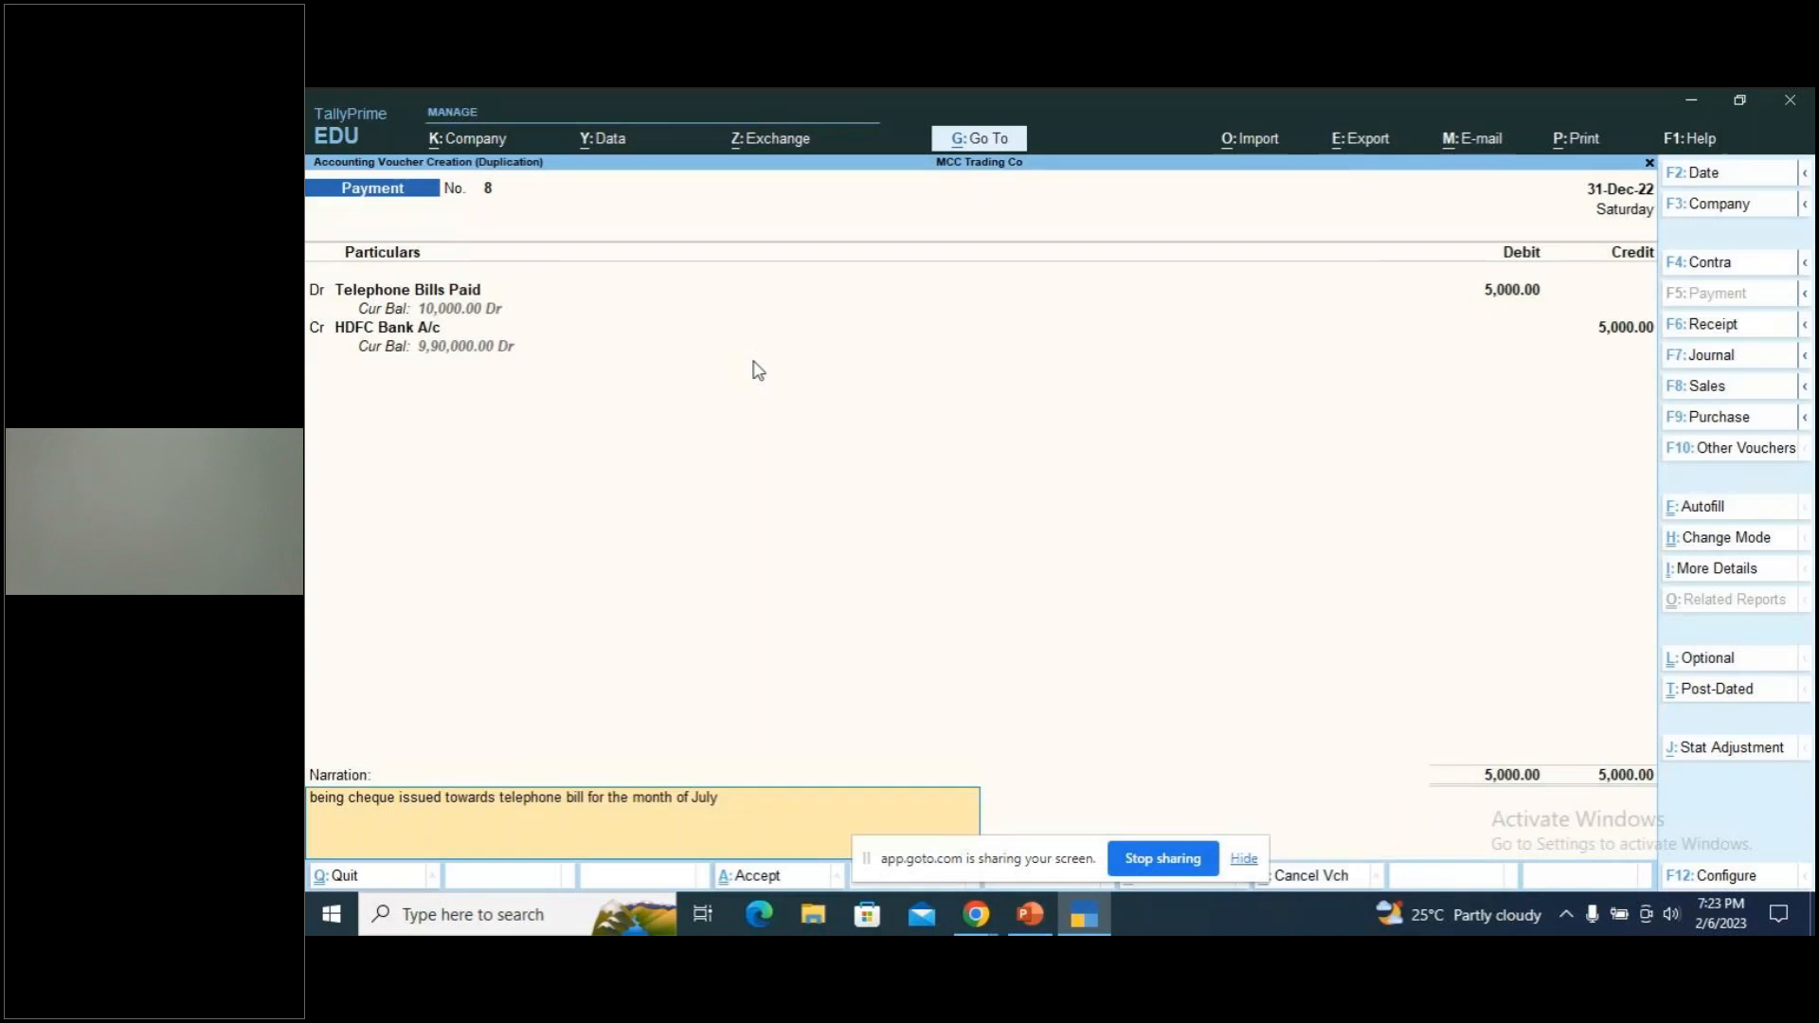
Change the month in the second copy's narration to December and save the voucher
{"action": "key", "text": "BackSpace"}
{"action": "key", "text": "BackSpace"}
{"action": "key", "text": "BackSpace"}
{"action": "type", "text": "D"}
{"action": "key", "text": "Return"}
{"action": "key", "text": "Return"}
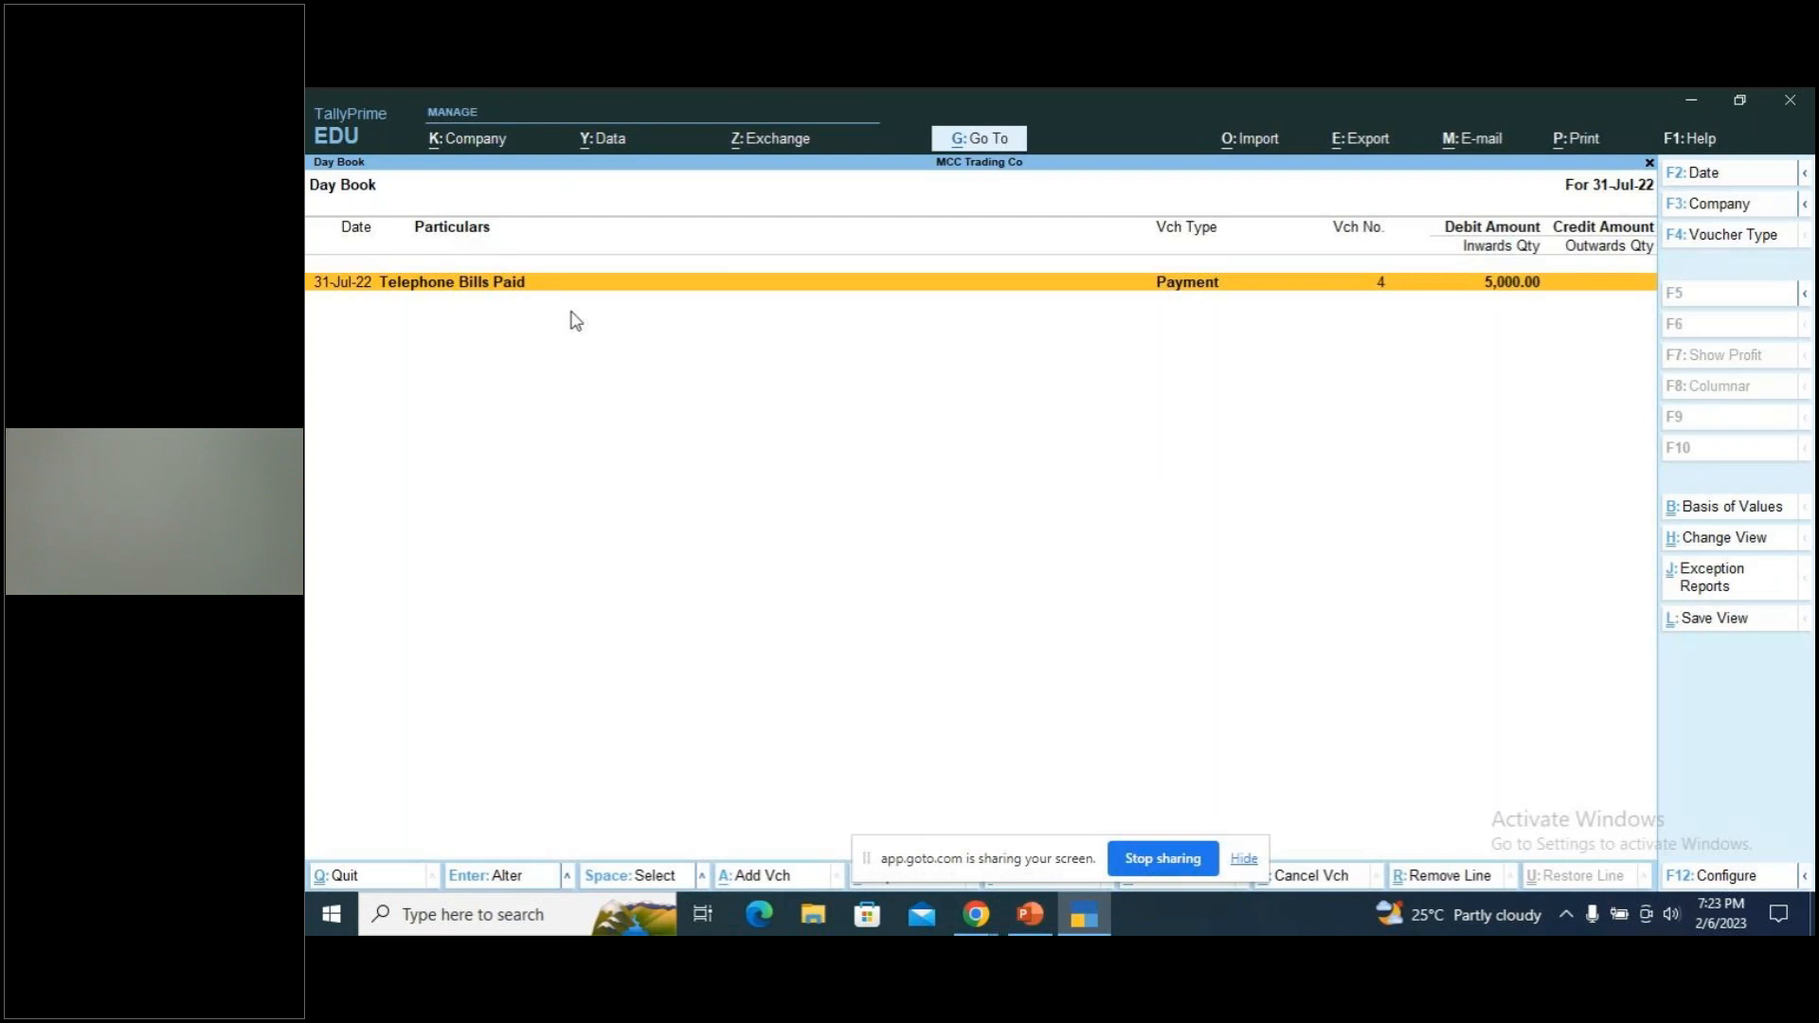
Set the Day Book period from 1-Apr-22 to 31-Mar-23 to review the year's vouchers
{"action": "key", "text": "alt"}
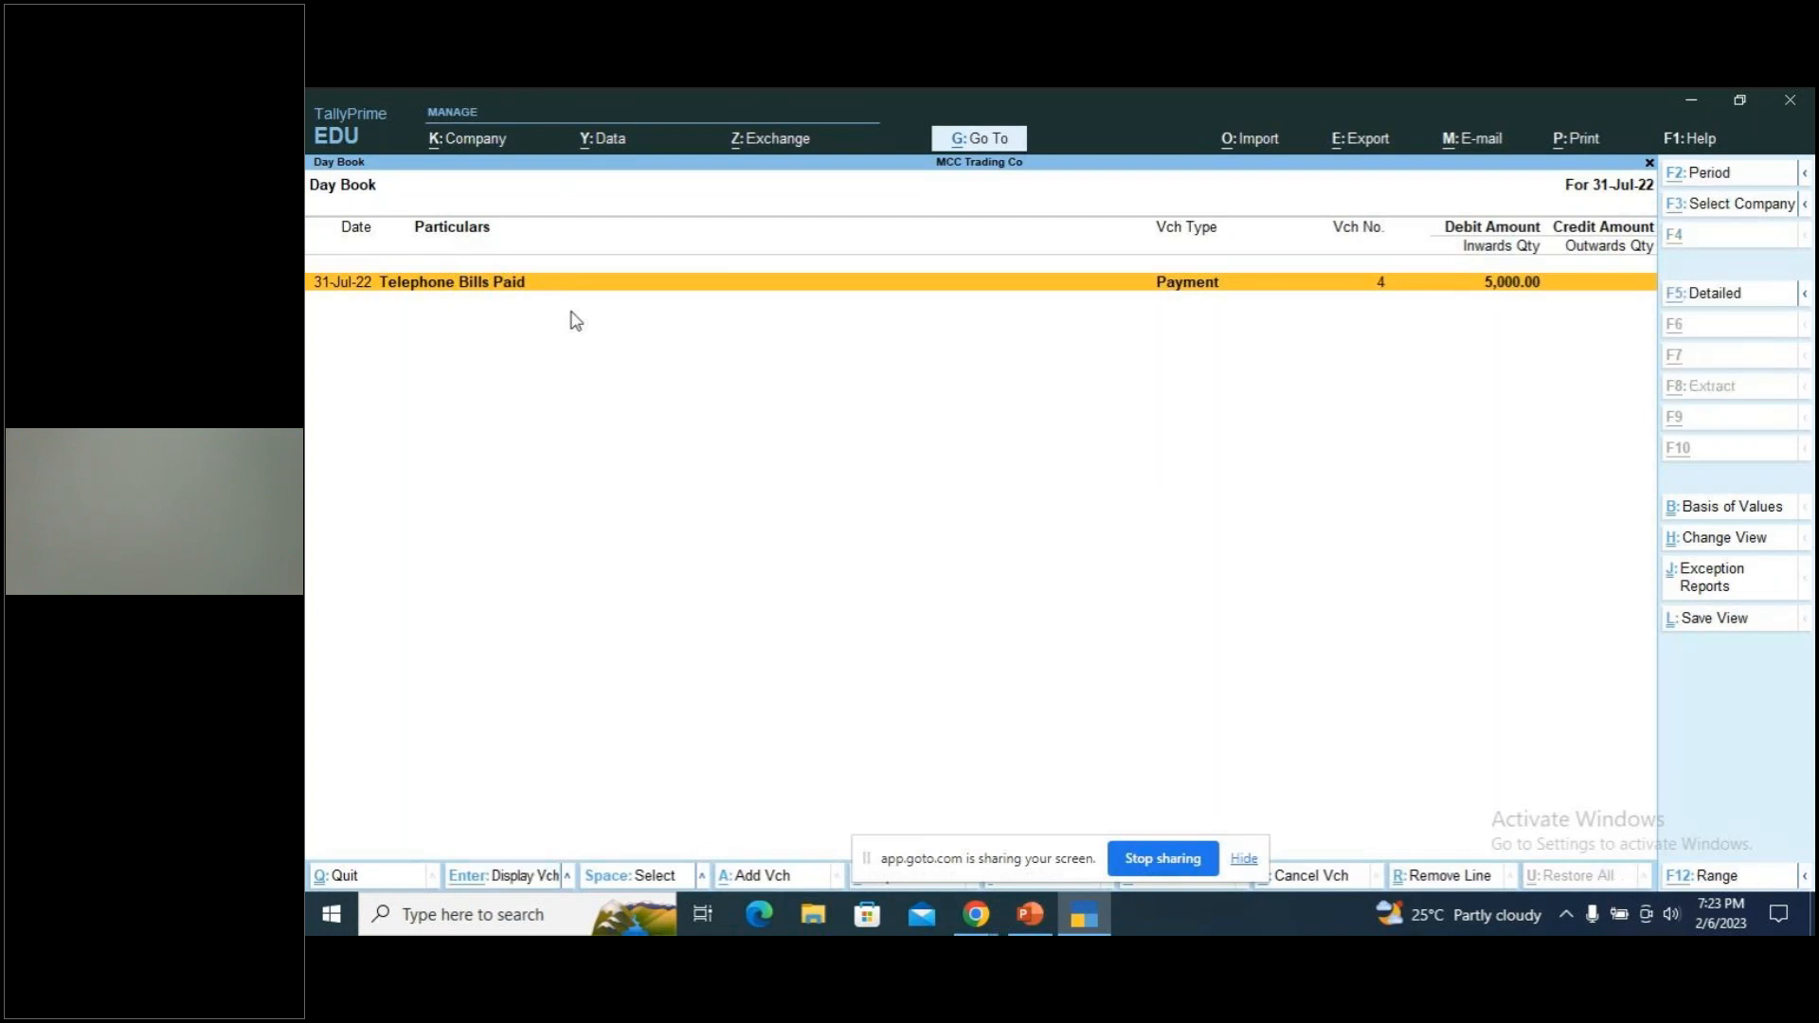
{"action": "key", "text": "alt+F2"}
{"action": "type", "text": "1-4"}
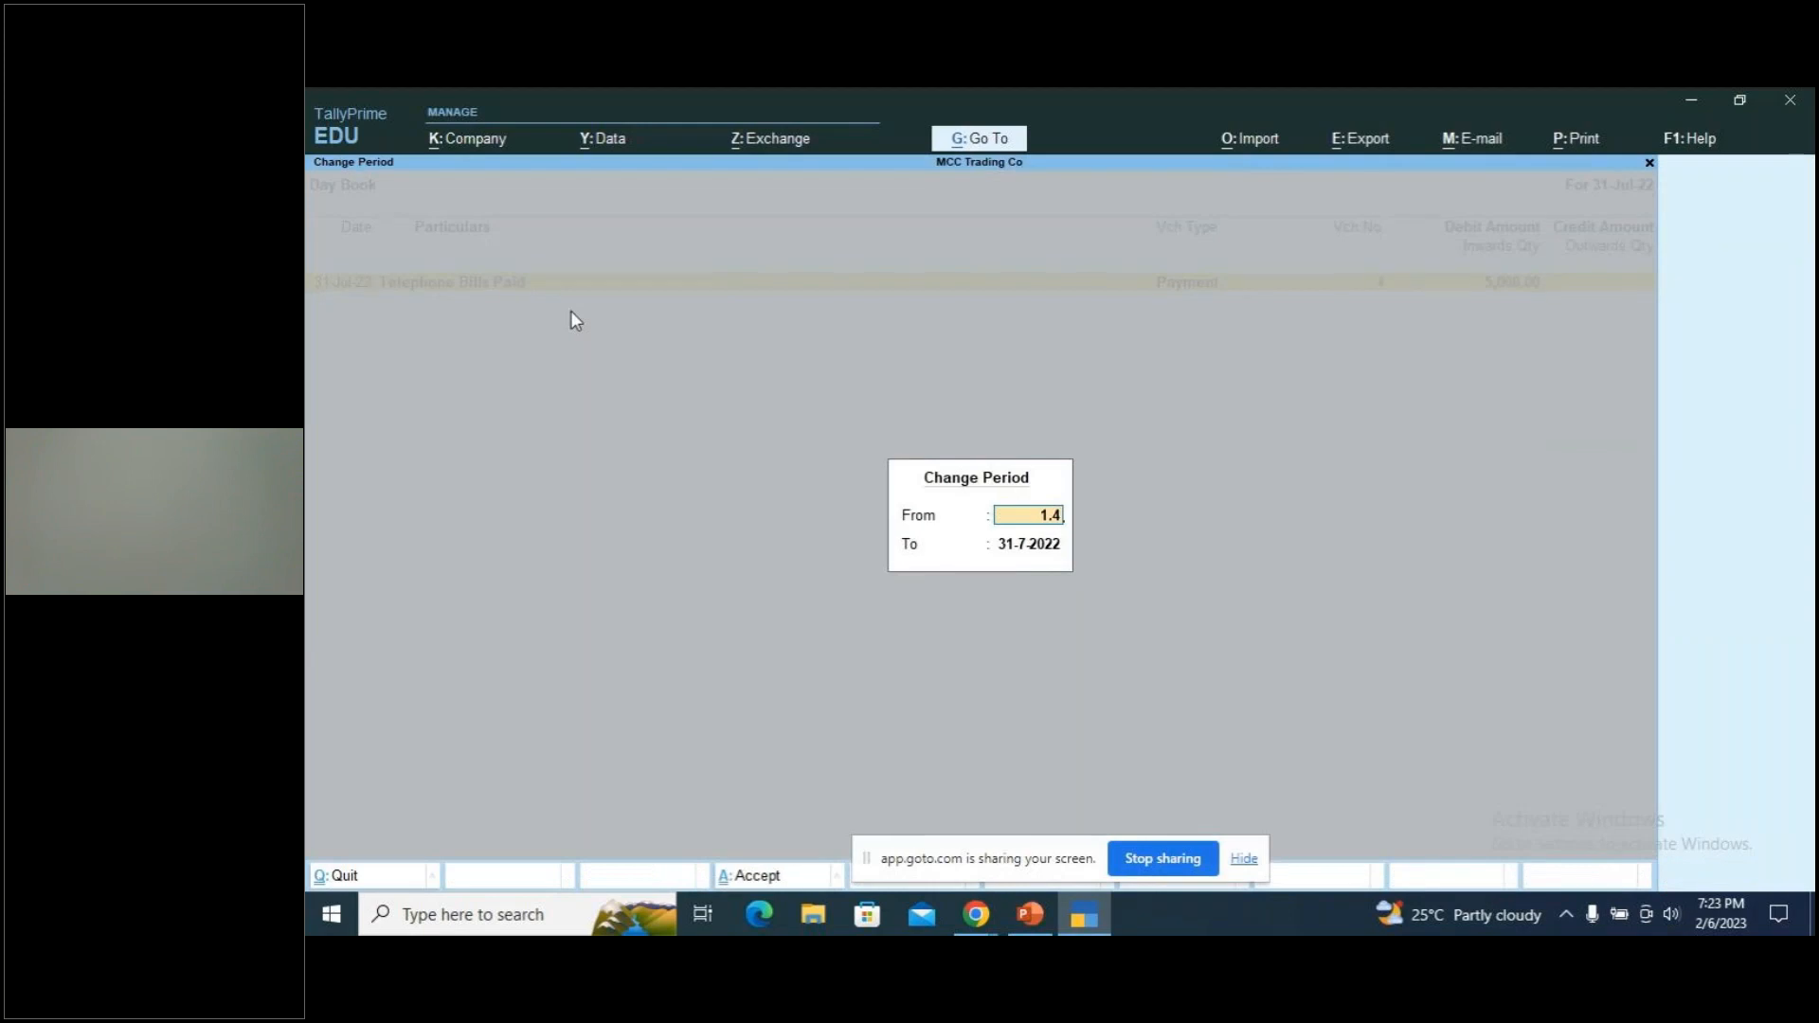
{"action": "key", "text": "Return"}
{"action": "type", "text": "31-3"}
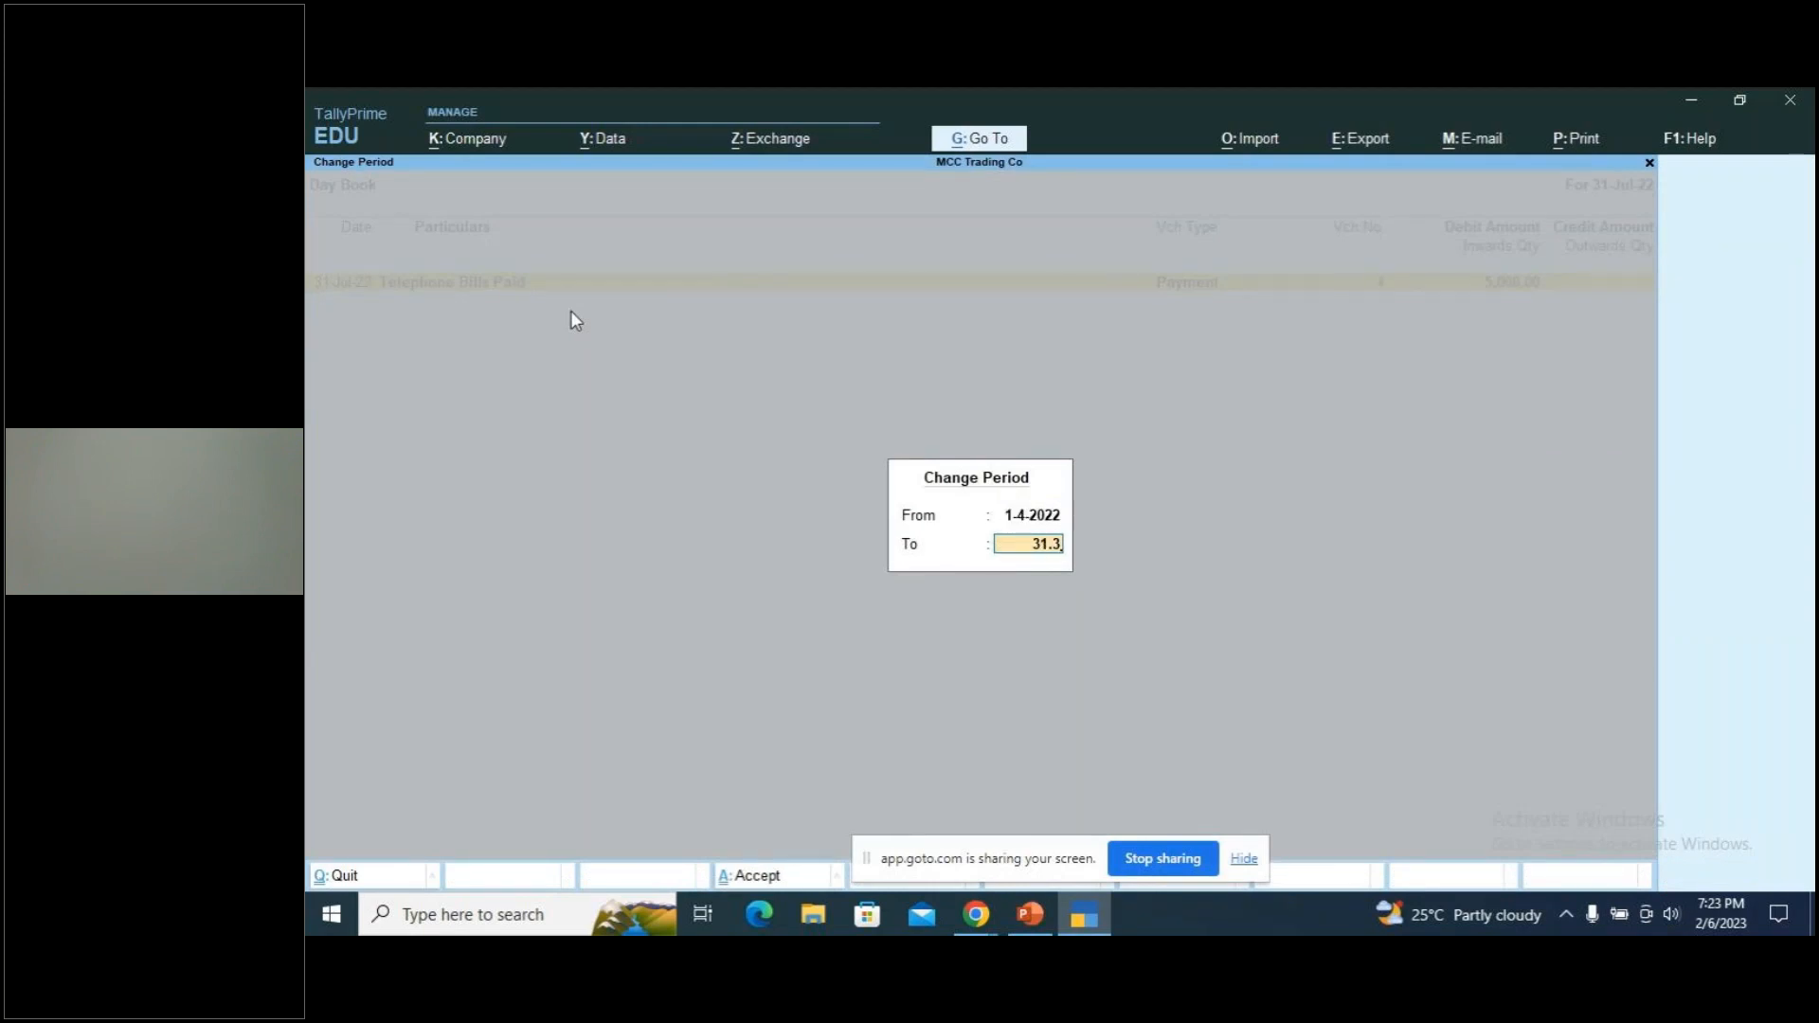
{"action": "key", "text": "Return"}
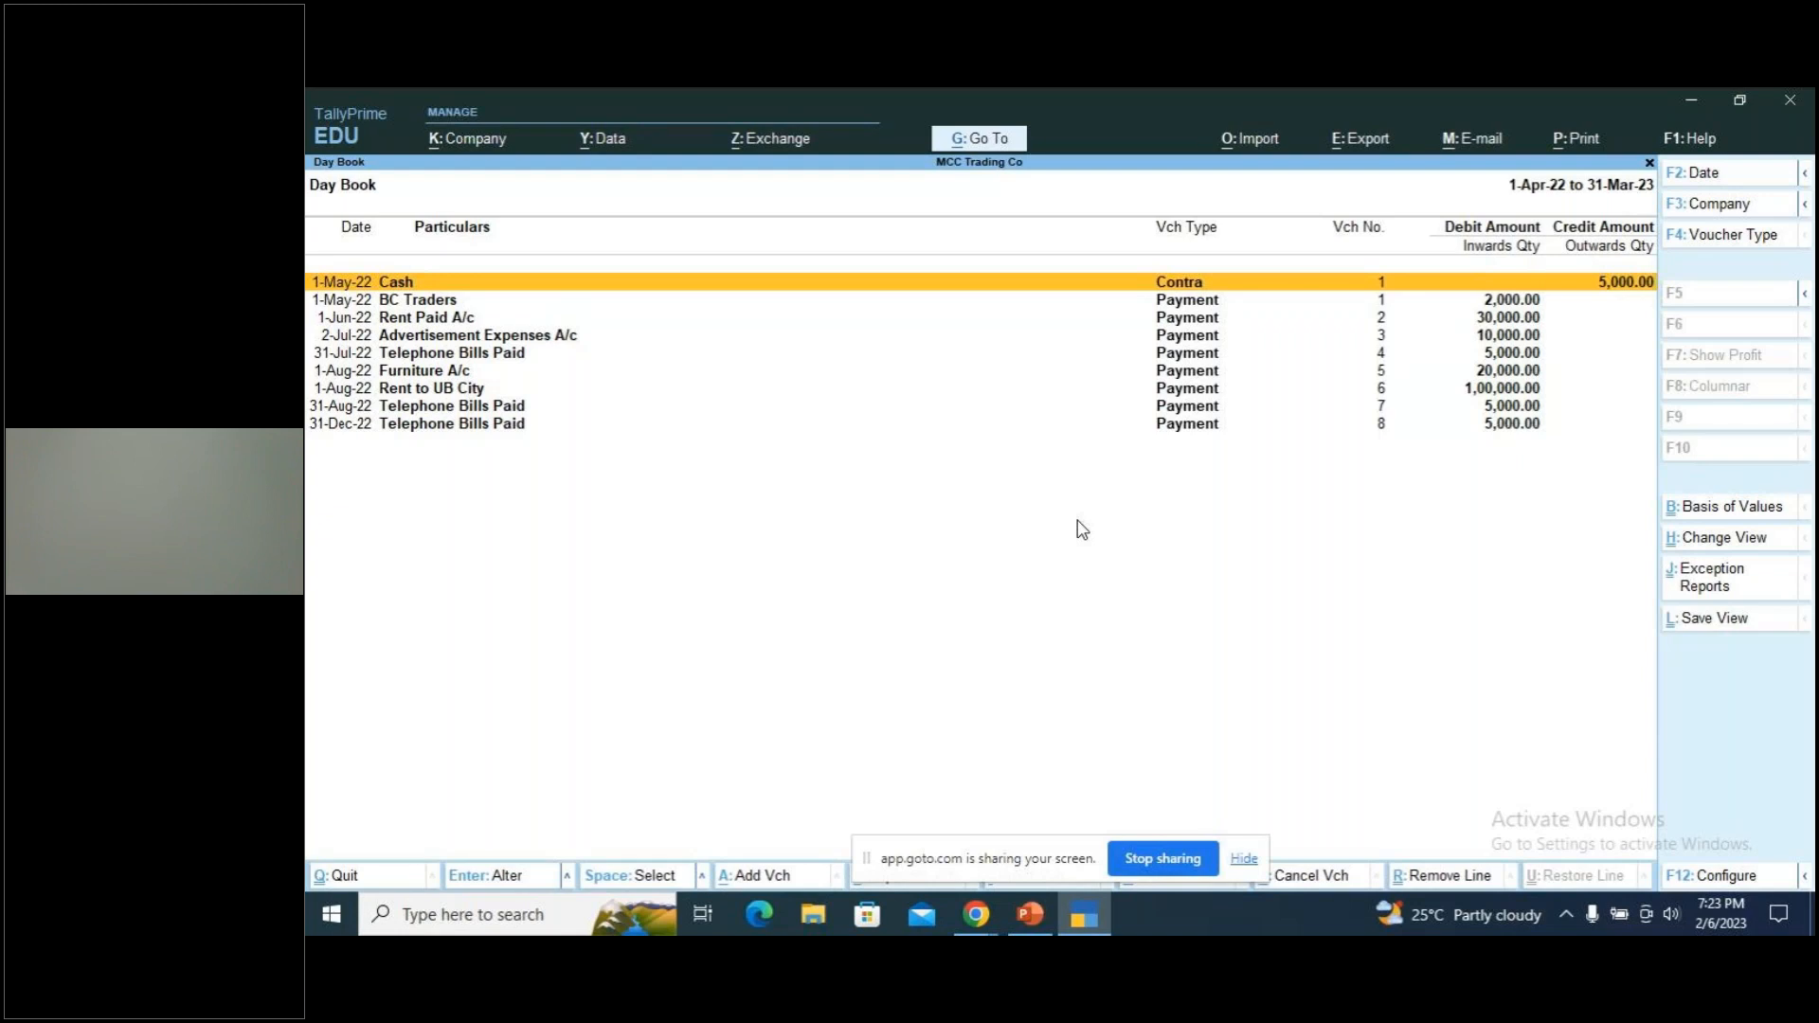
Leave the Day Book and open the Account Books reports
{"action": "key", "text": "Escape"}
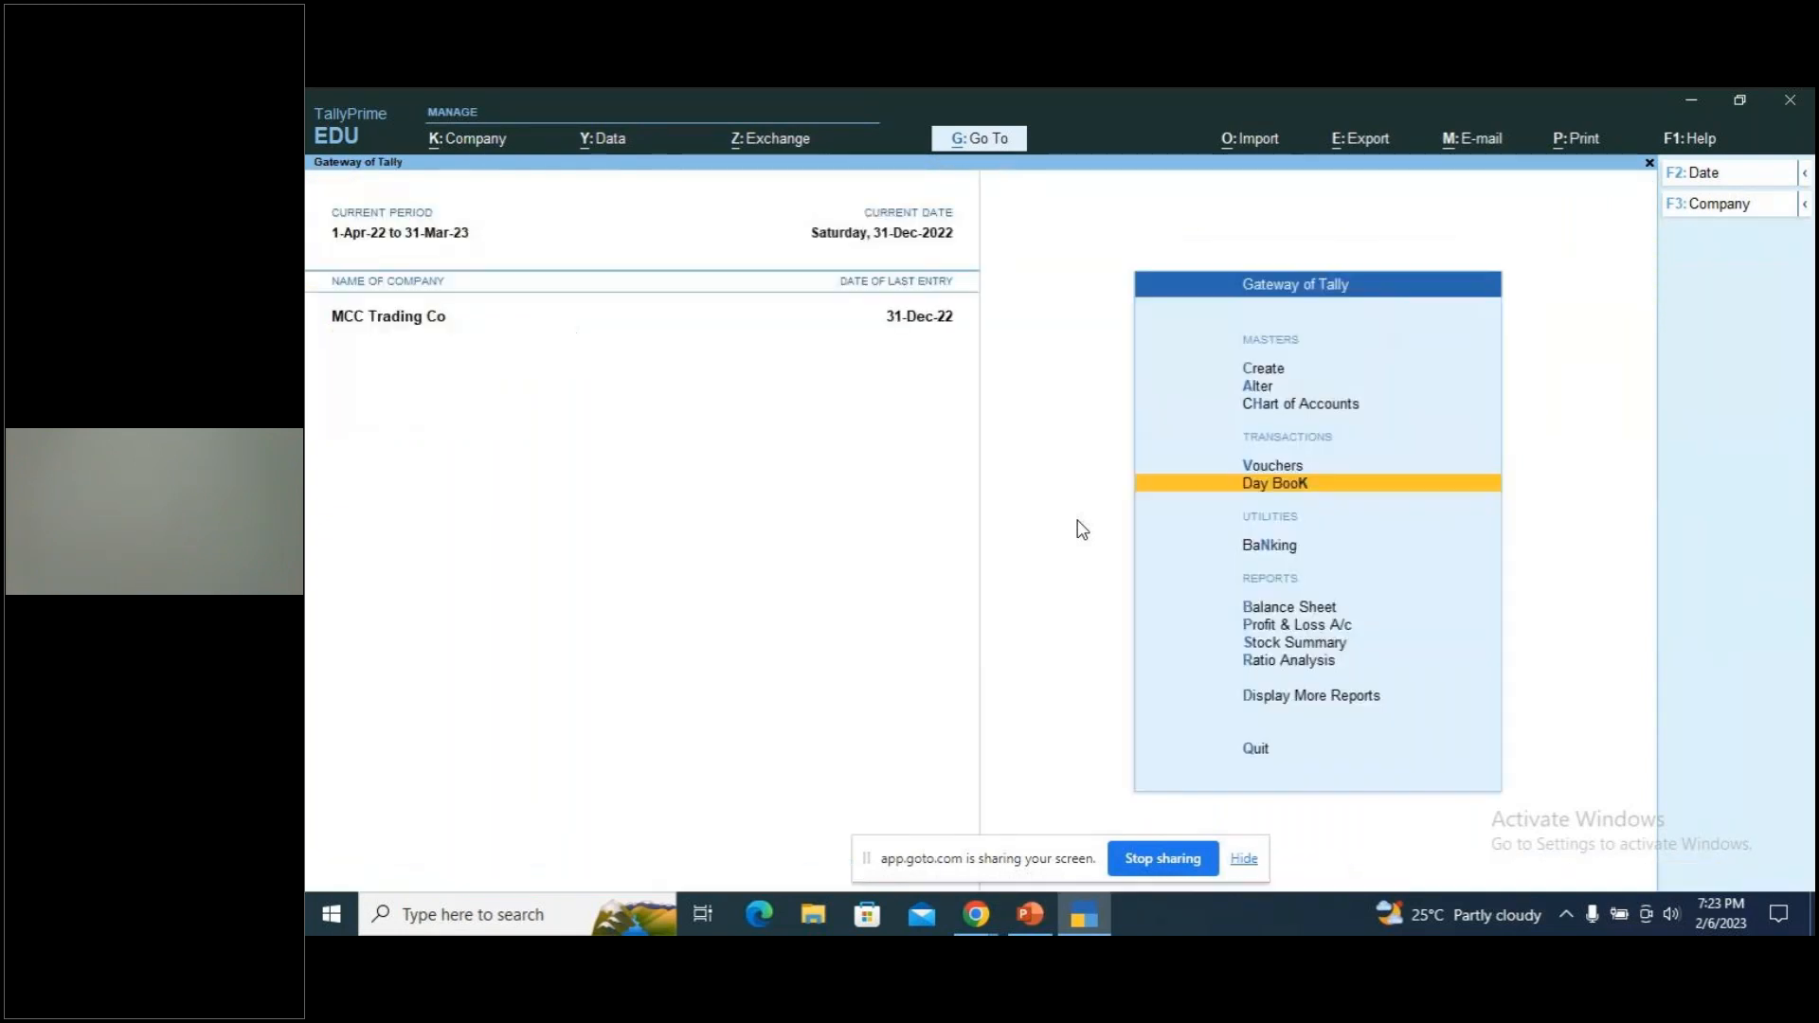
{"action": "key", "text": "Down"}
{"action": "key", "text": "Down"}
{"action": "key", "text": "Down"}
{"action": "key", "text": "Down"}
{"action": "key", "text": "Down"}
{"action": "key", "text": "Down"}
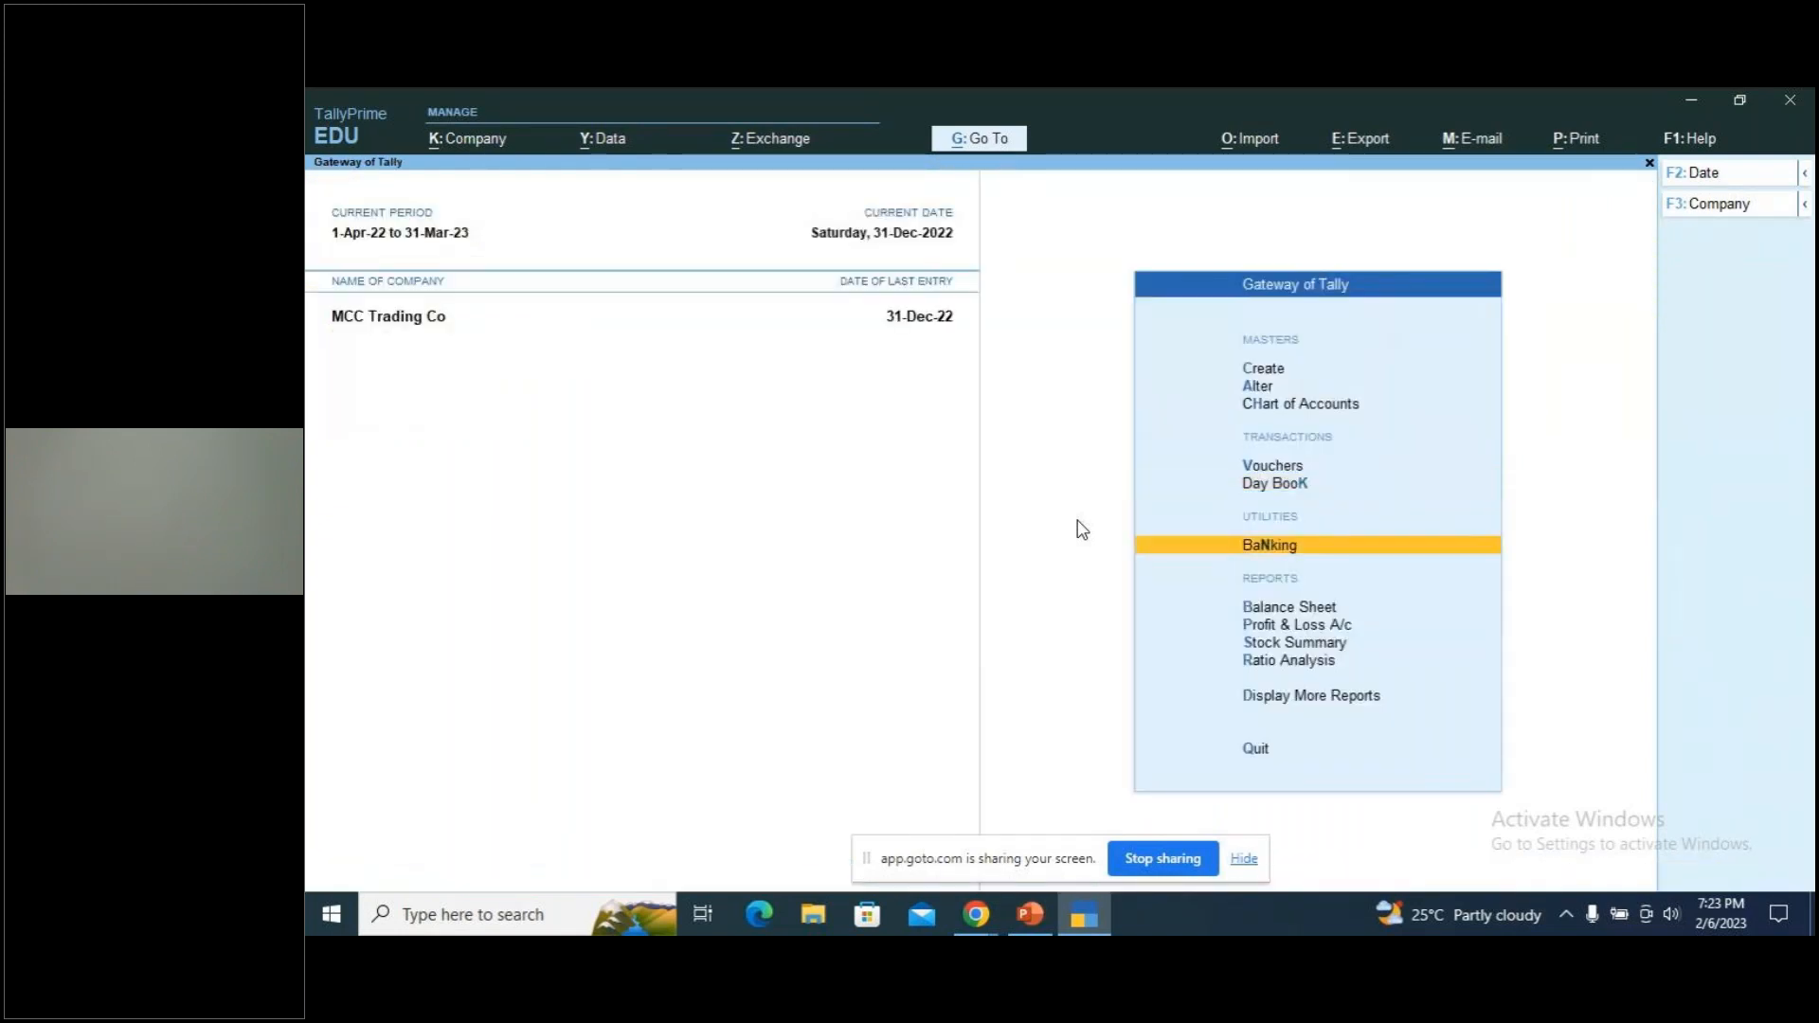
{"action": "key", "text": "Return"}
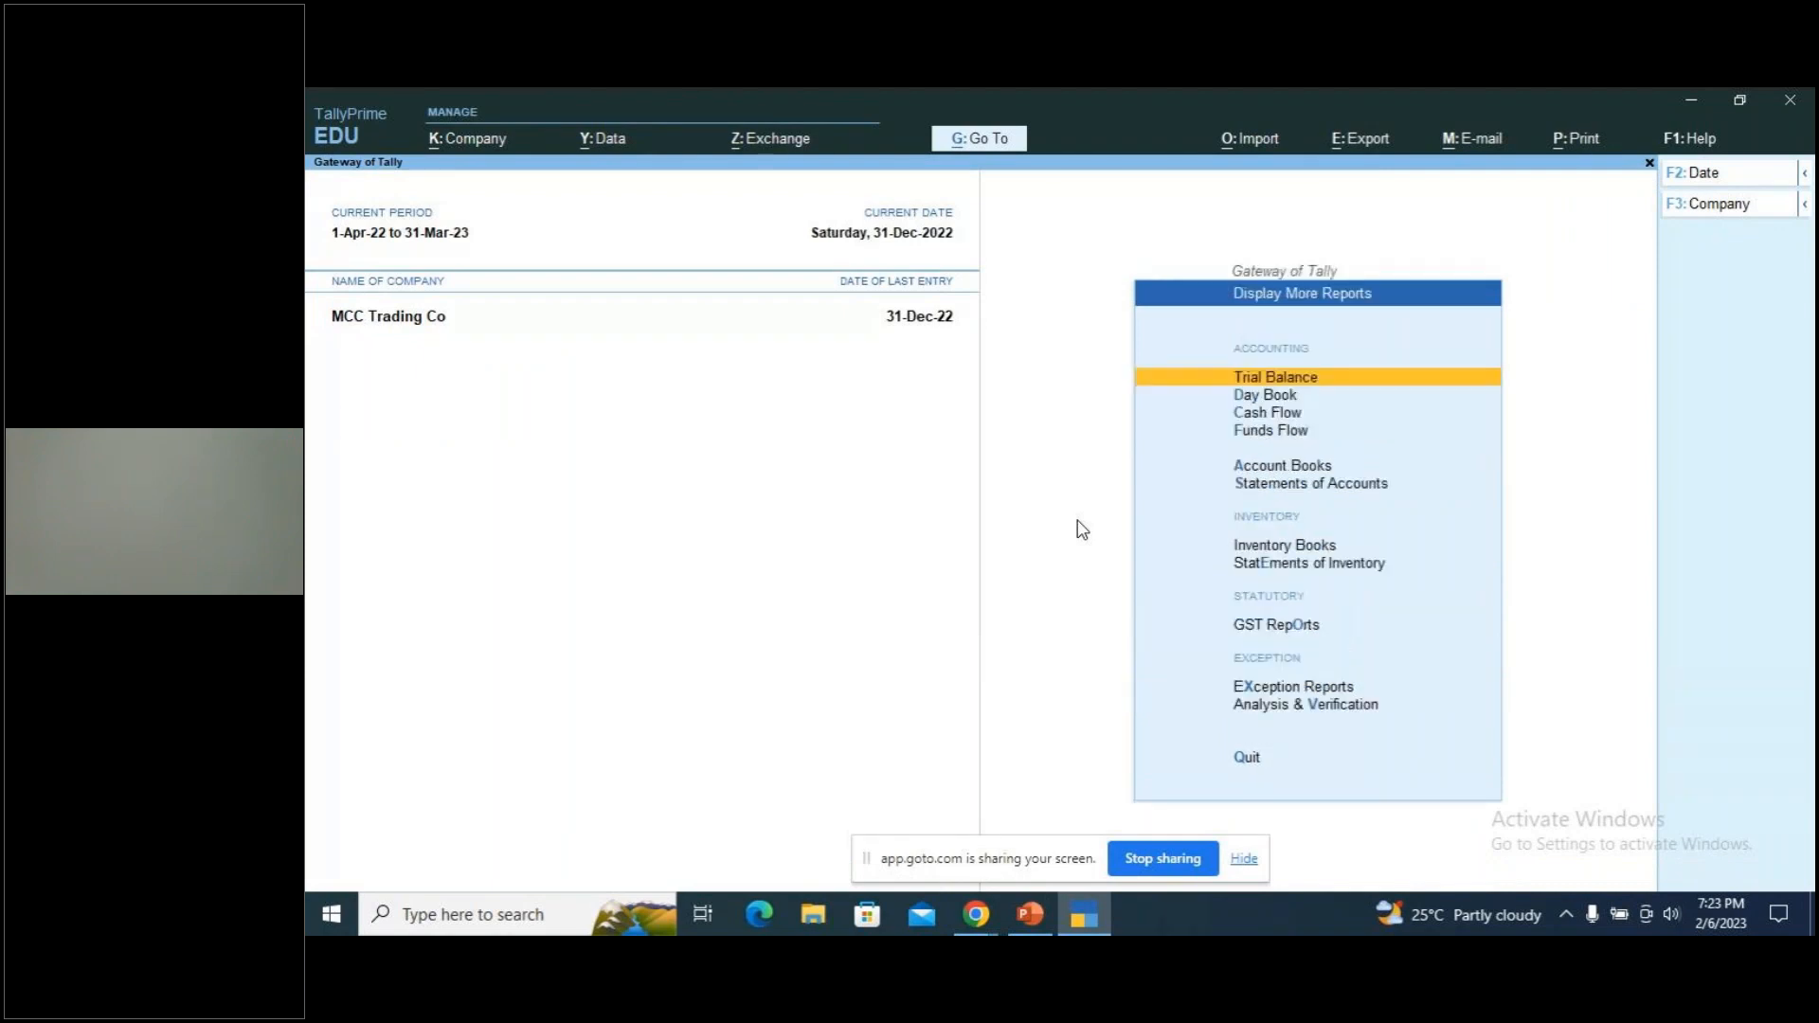
{"action": "key", "text": "Down"}
{"action": "key", "text": "Down"}
{"action": "key", "text": "Down"}
{"action": "key", "text": "Down"}
{"action": "key", "text": "Return"}
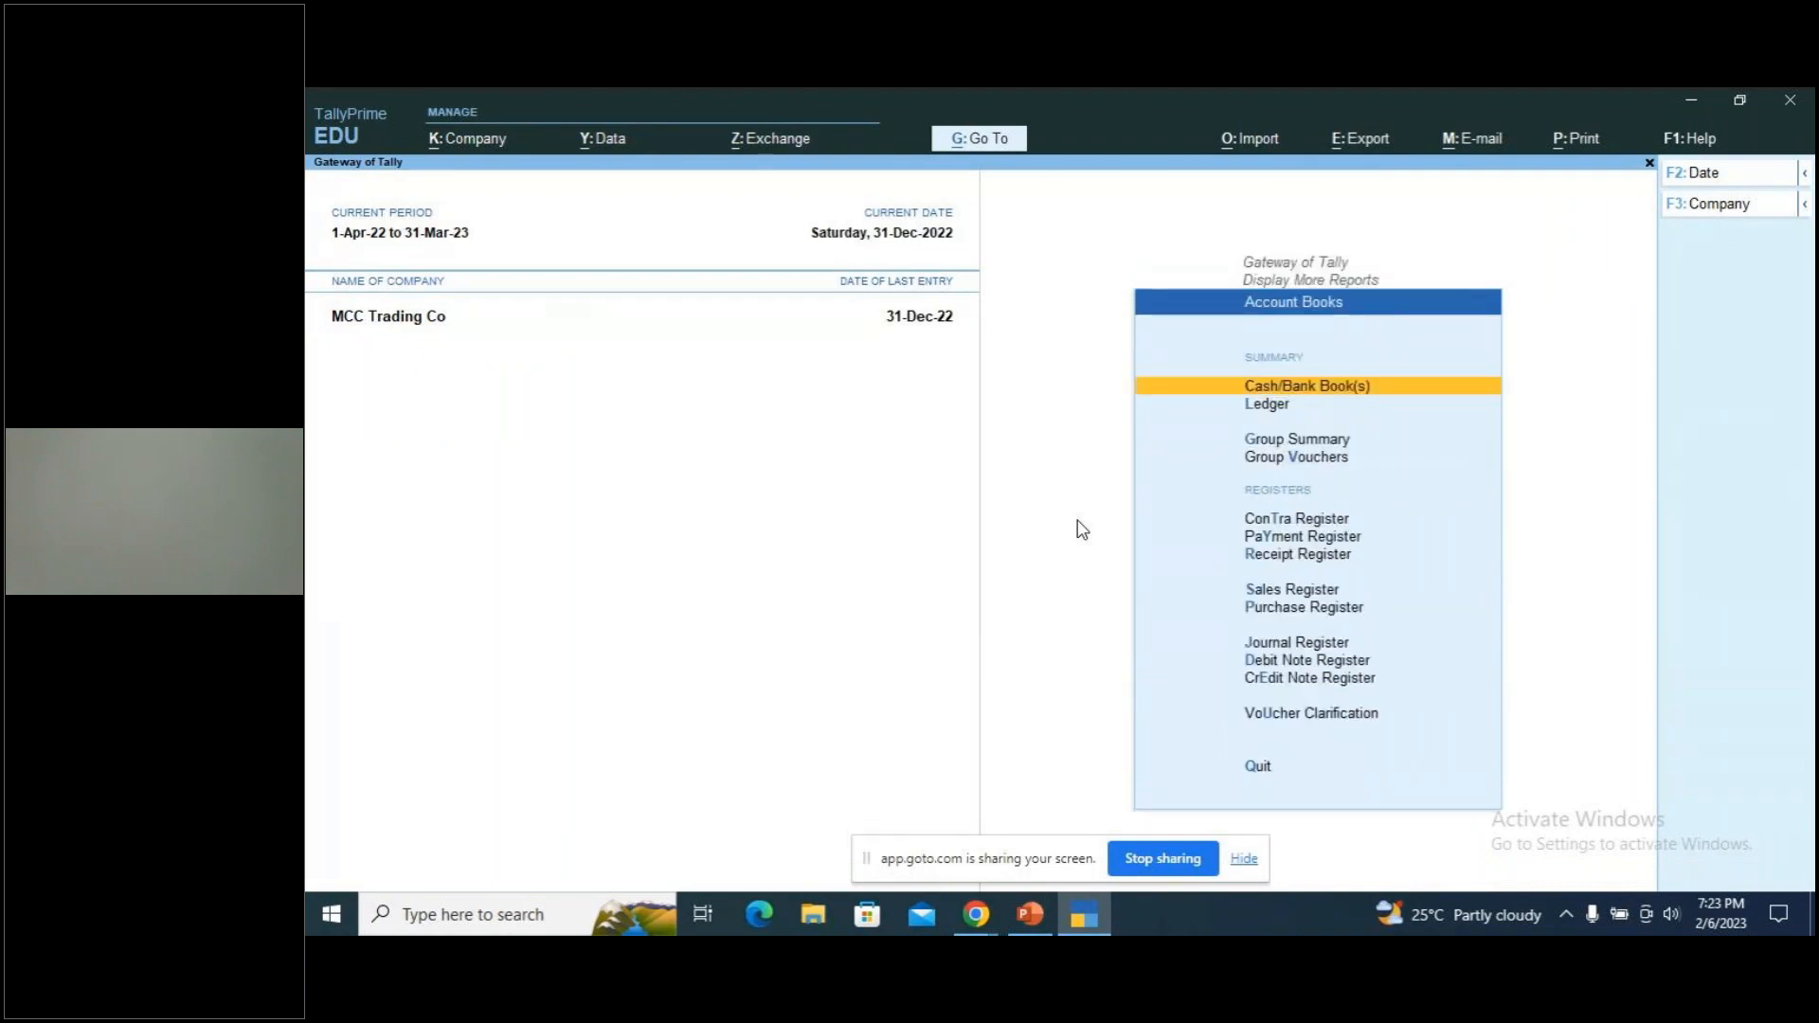
Open the ledger report for Telephone Bills Paid
{"action": "key", "text": "Down"}
{"action": "key", "text": "Return"}
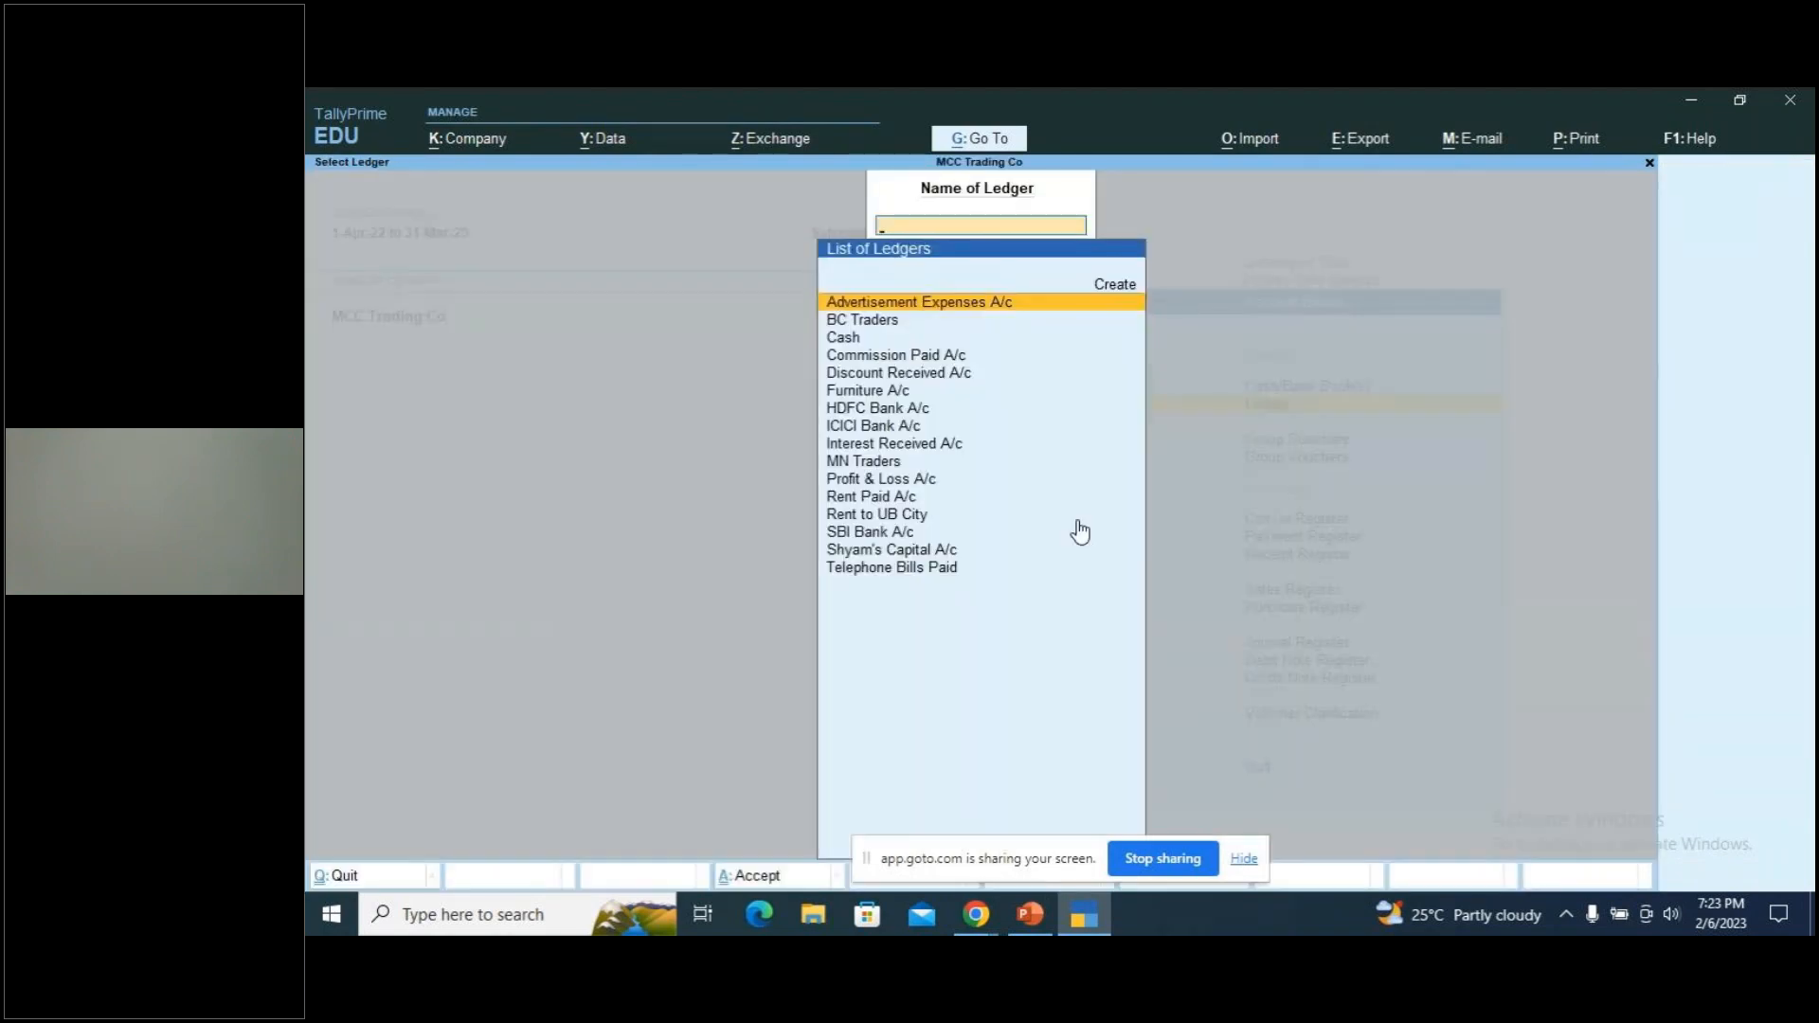
{"action": "type", "text": "Te"}
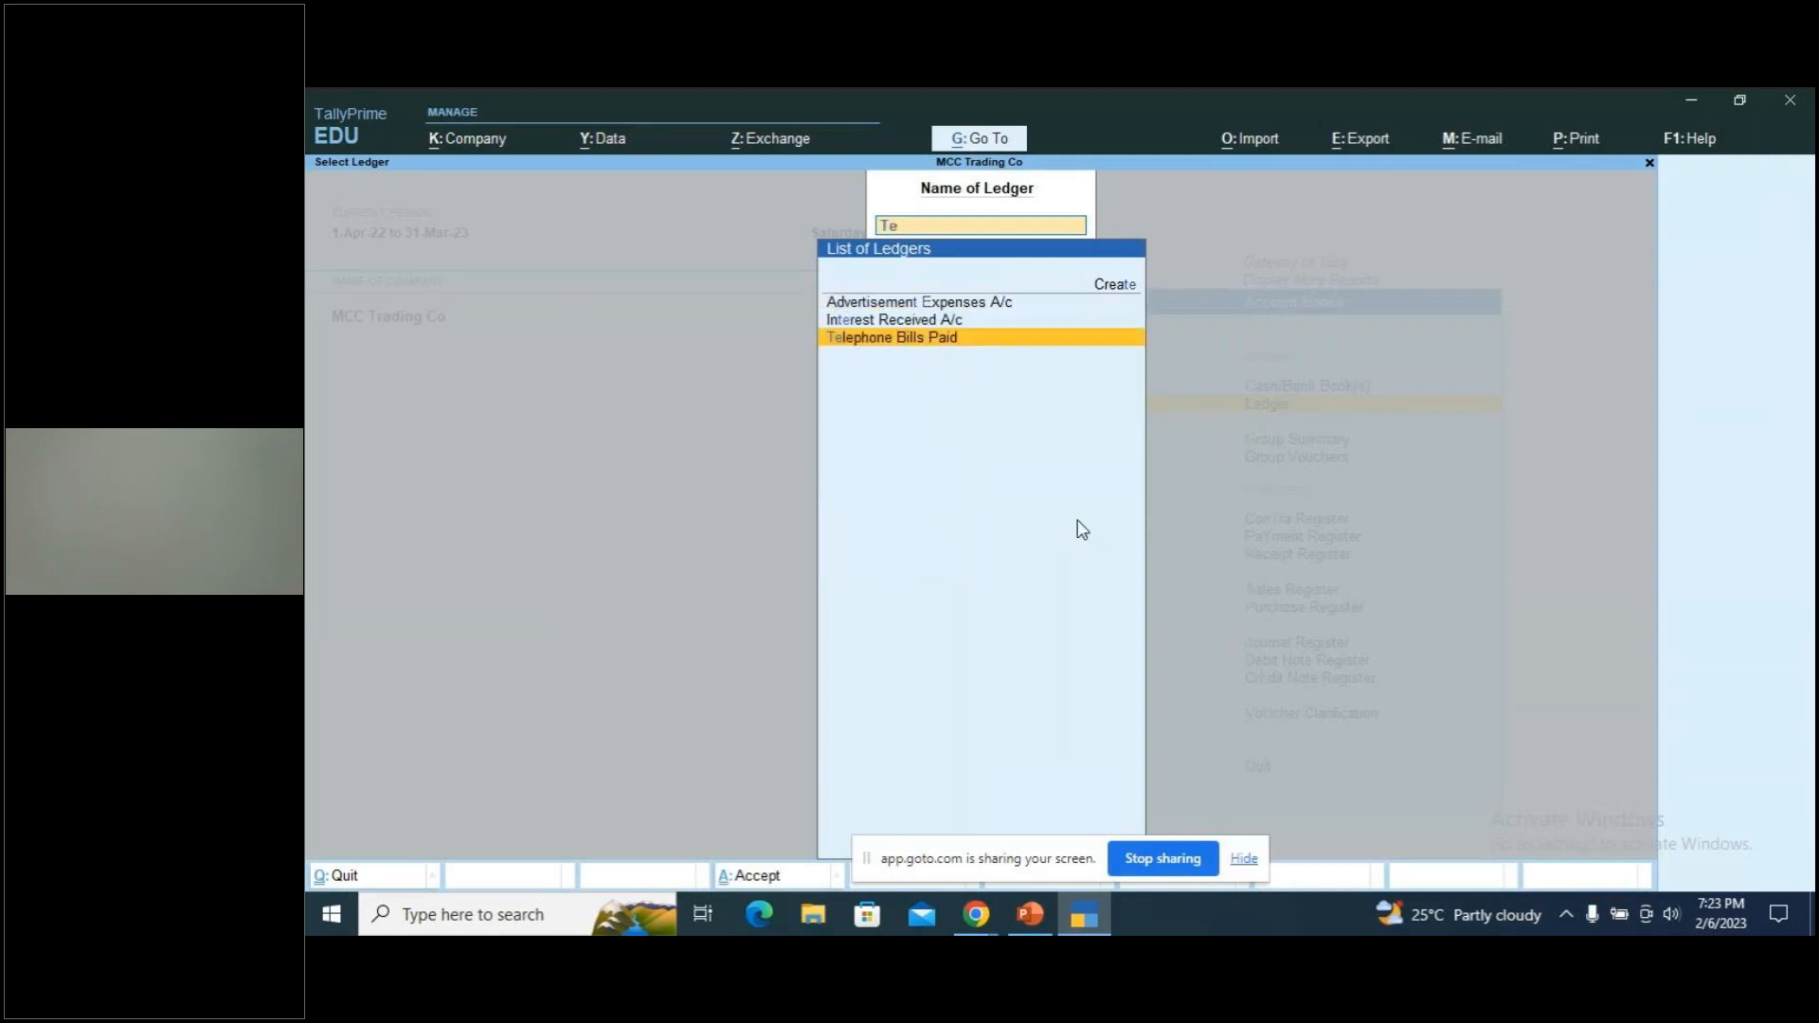
{"action": "key", "text": "Return"}
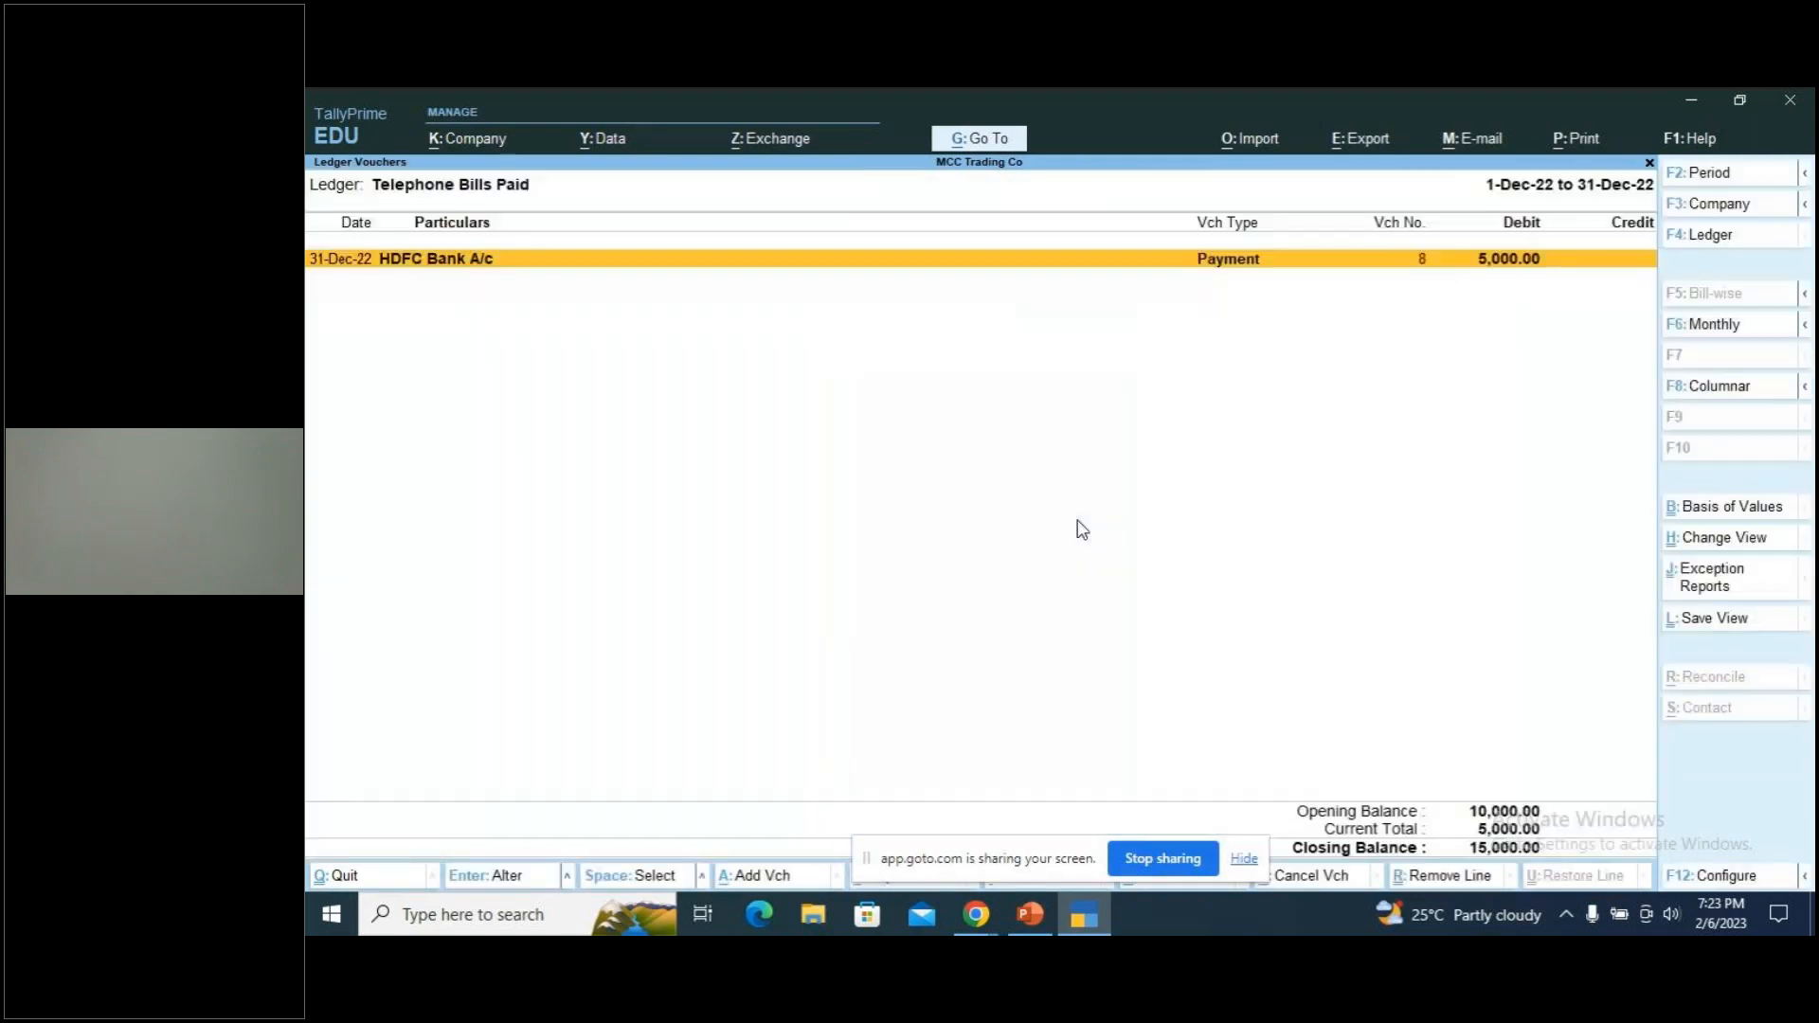
Set the Telephone Bills Paid ledger report period from 1-Apr-22 to 31-Mar-23 to review the year's payments
{"action": "key", "text": "alt"}
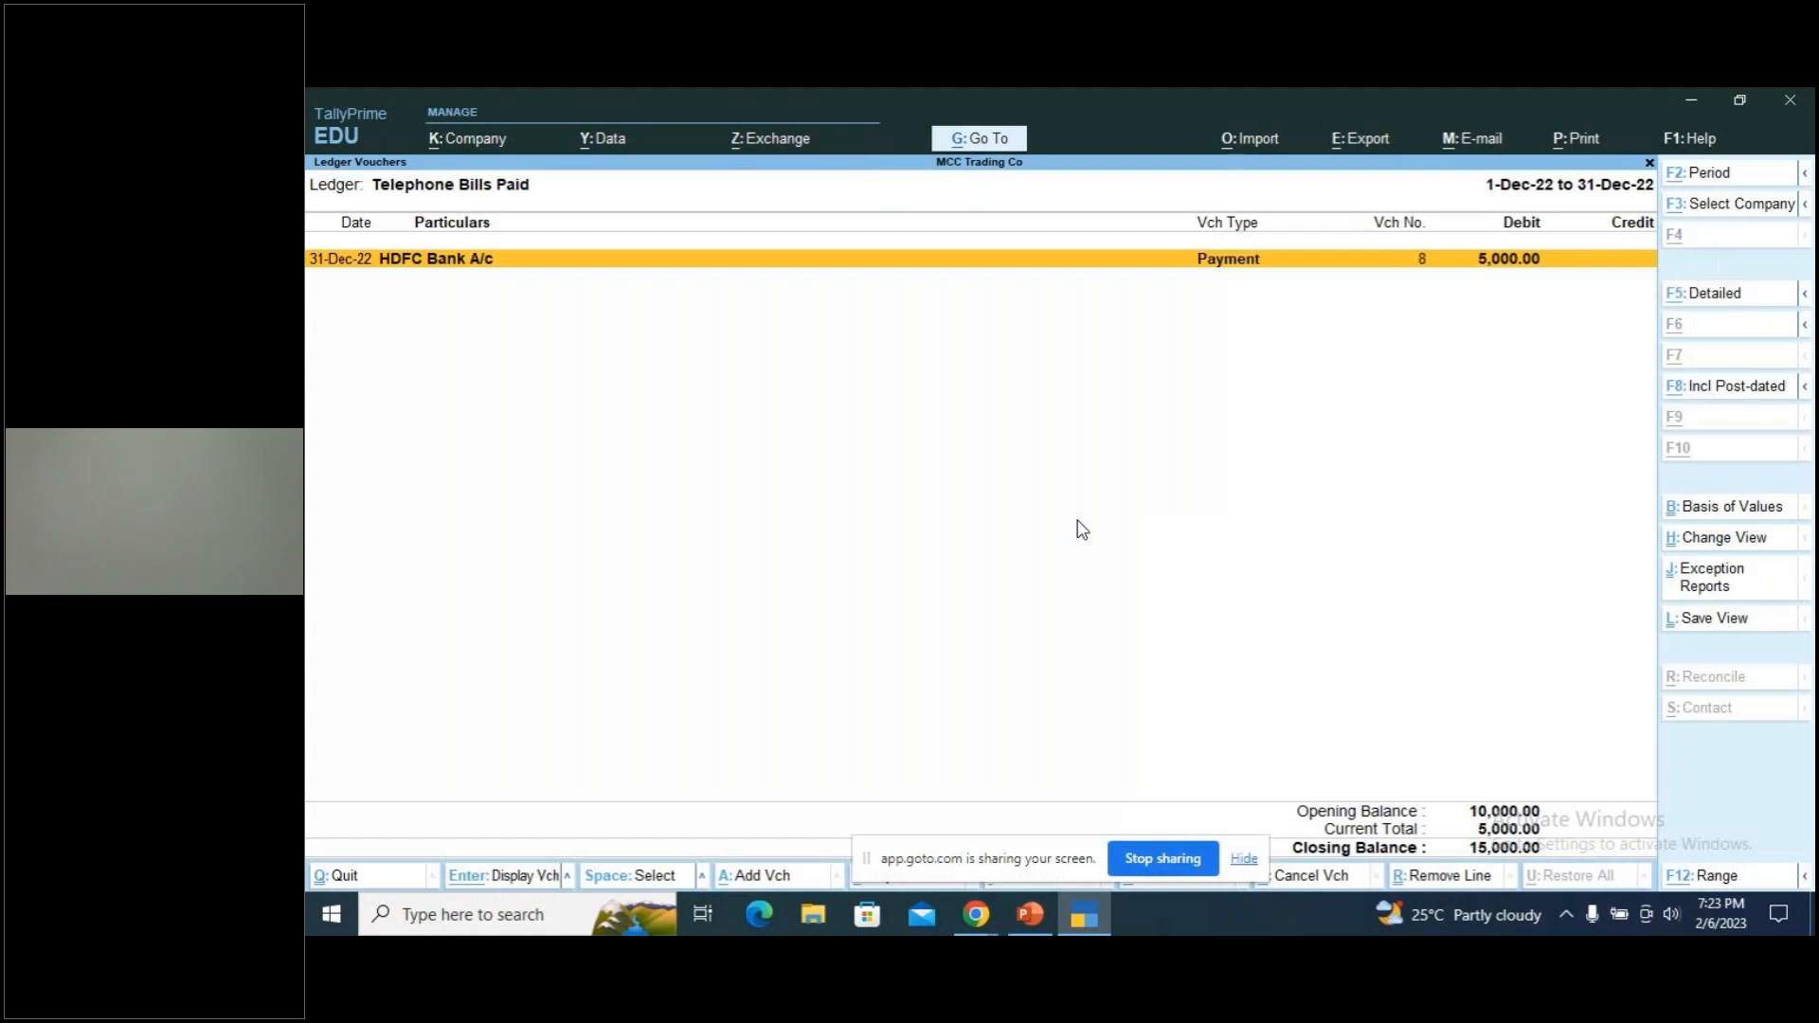
{"action": "key", "text": "F2"}
{"action": "type", "text": "1-4"}
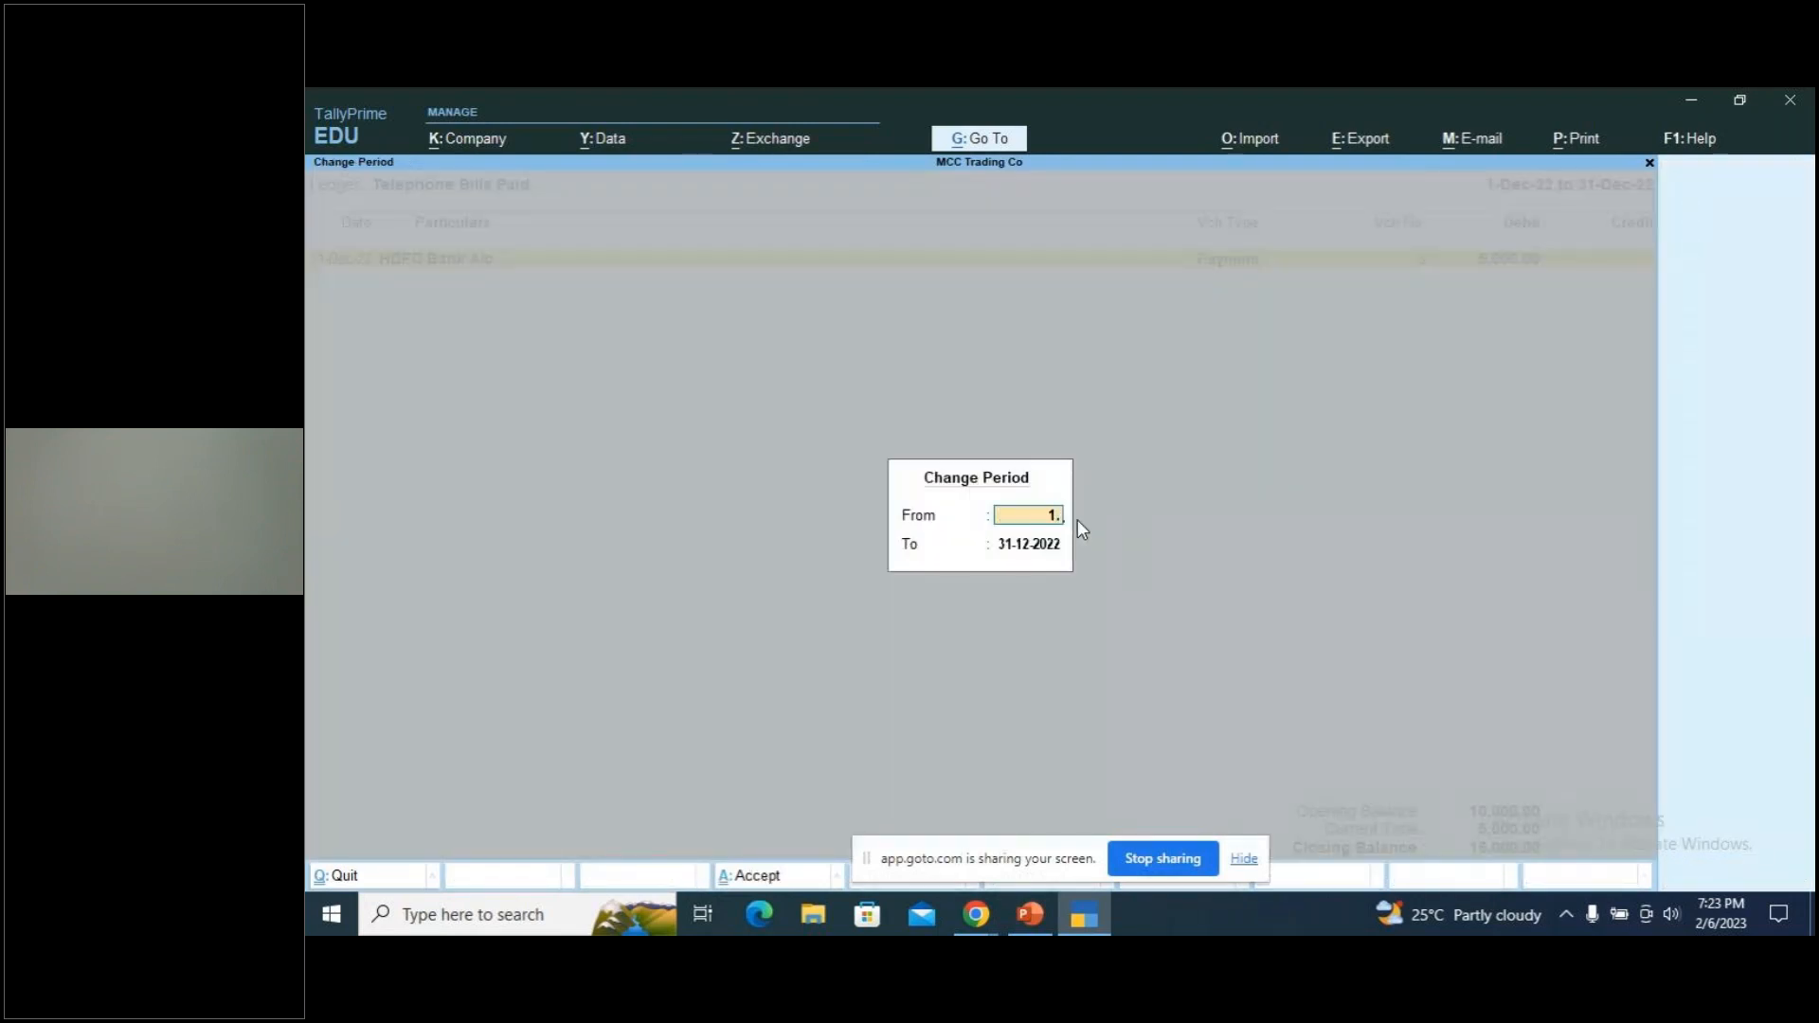
{"action": "key", "text": "Return"}
{"action": "type", "text": "31.3"}
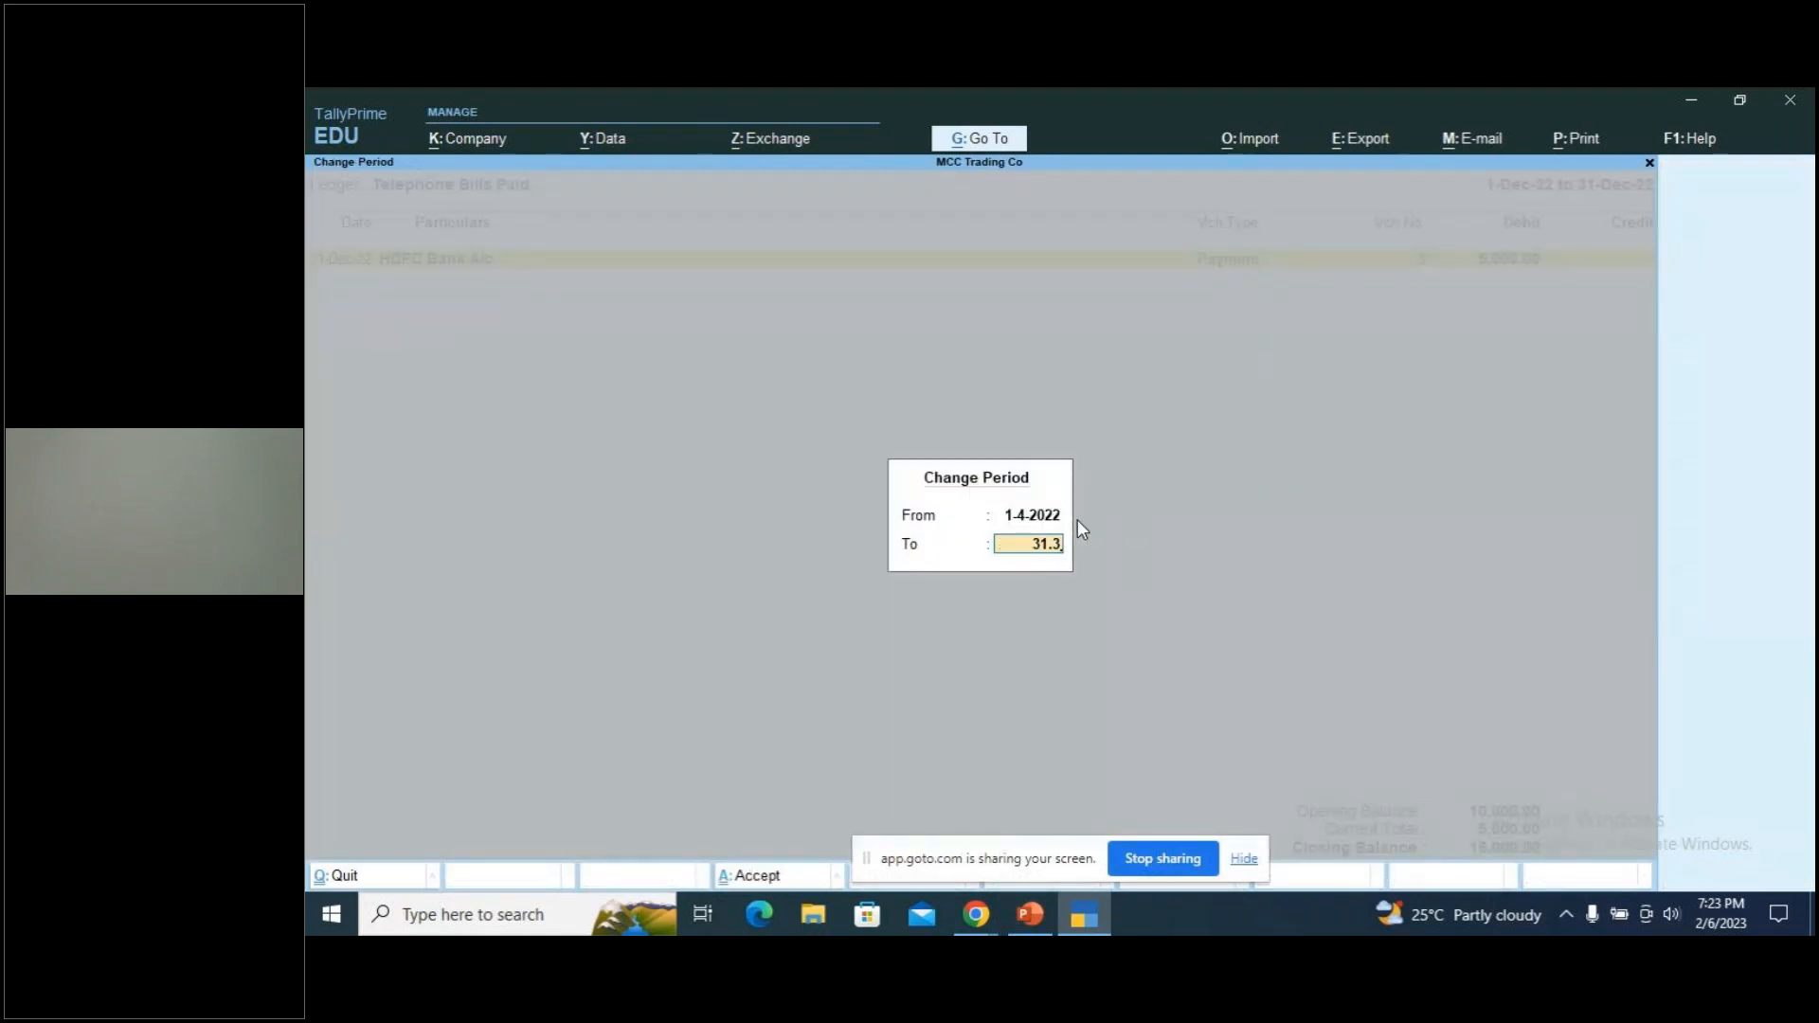
{"action": "key", "text": "Return"}
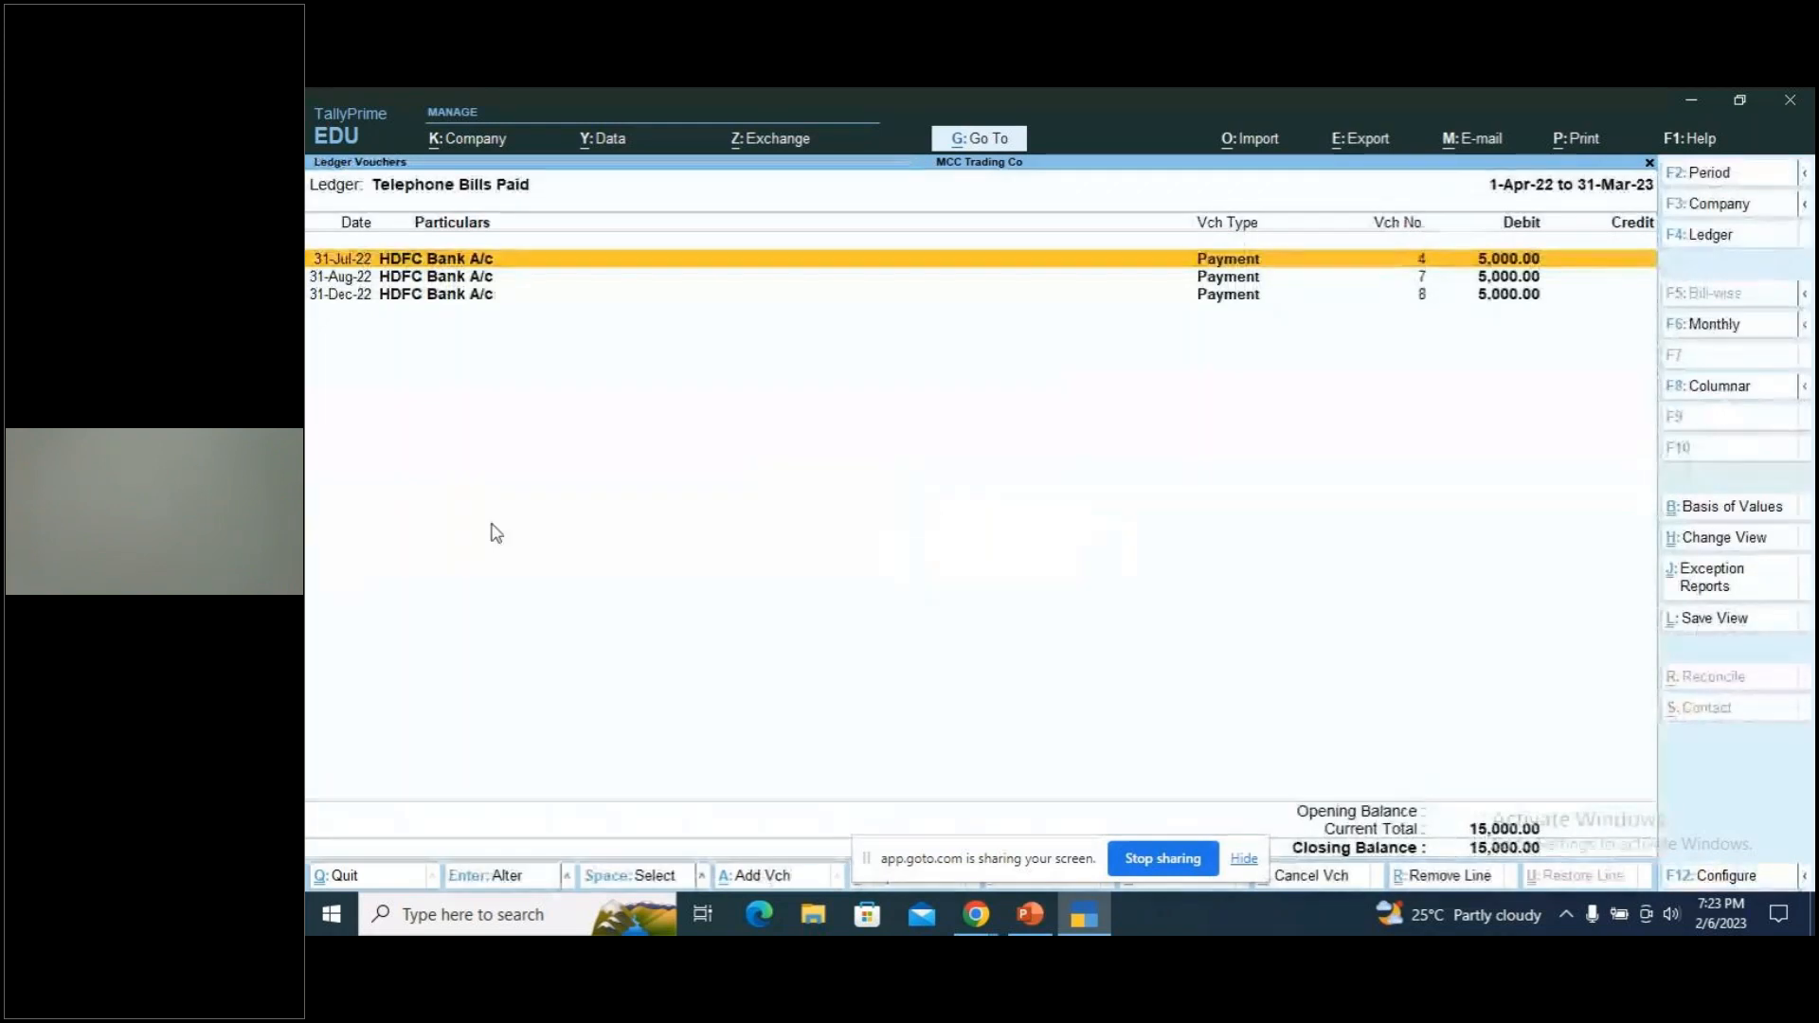
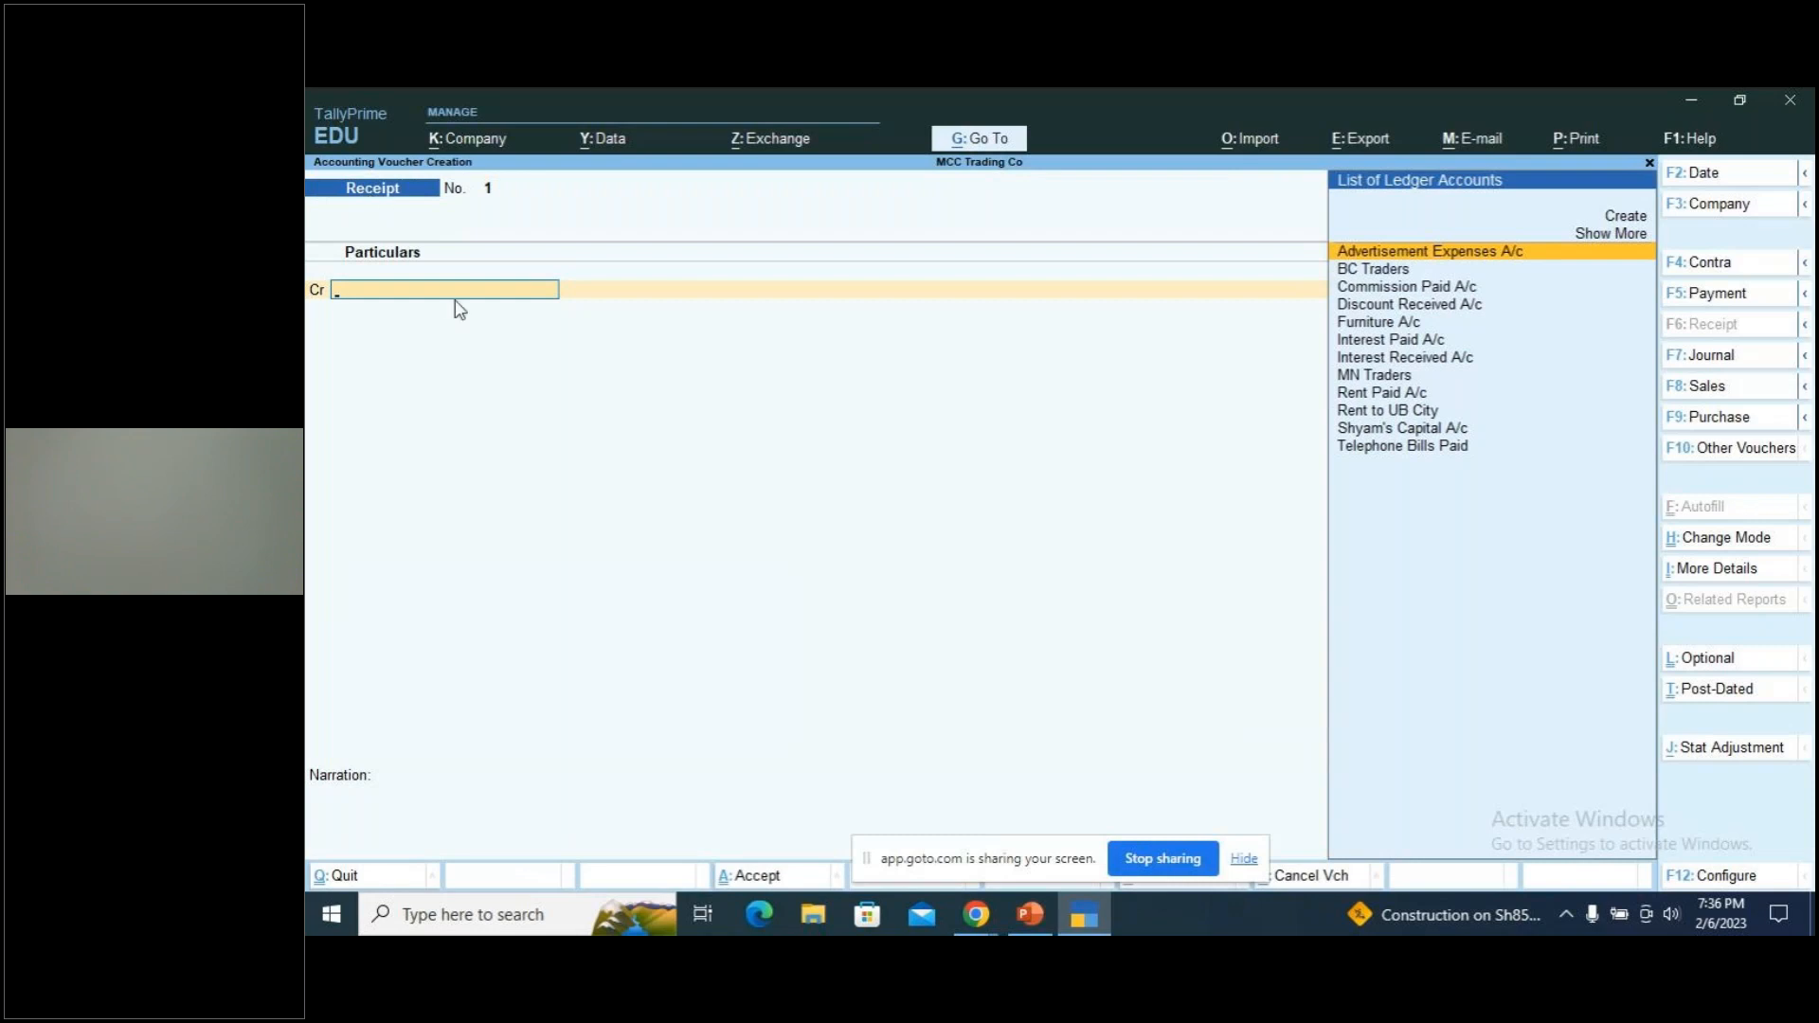
Date the new receipt voucher 1-May-22
{"action": "key", "text": "F2"}
{"action": "type", "text": "1-8"}
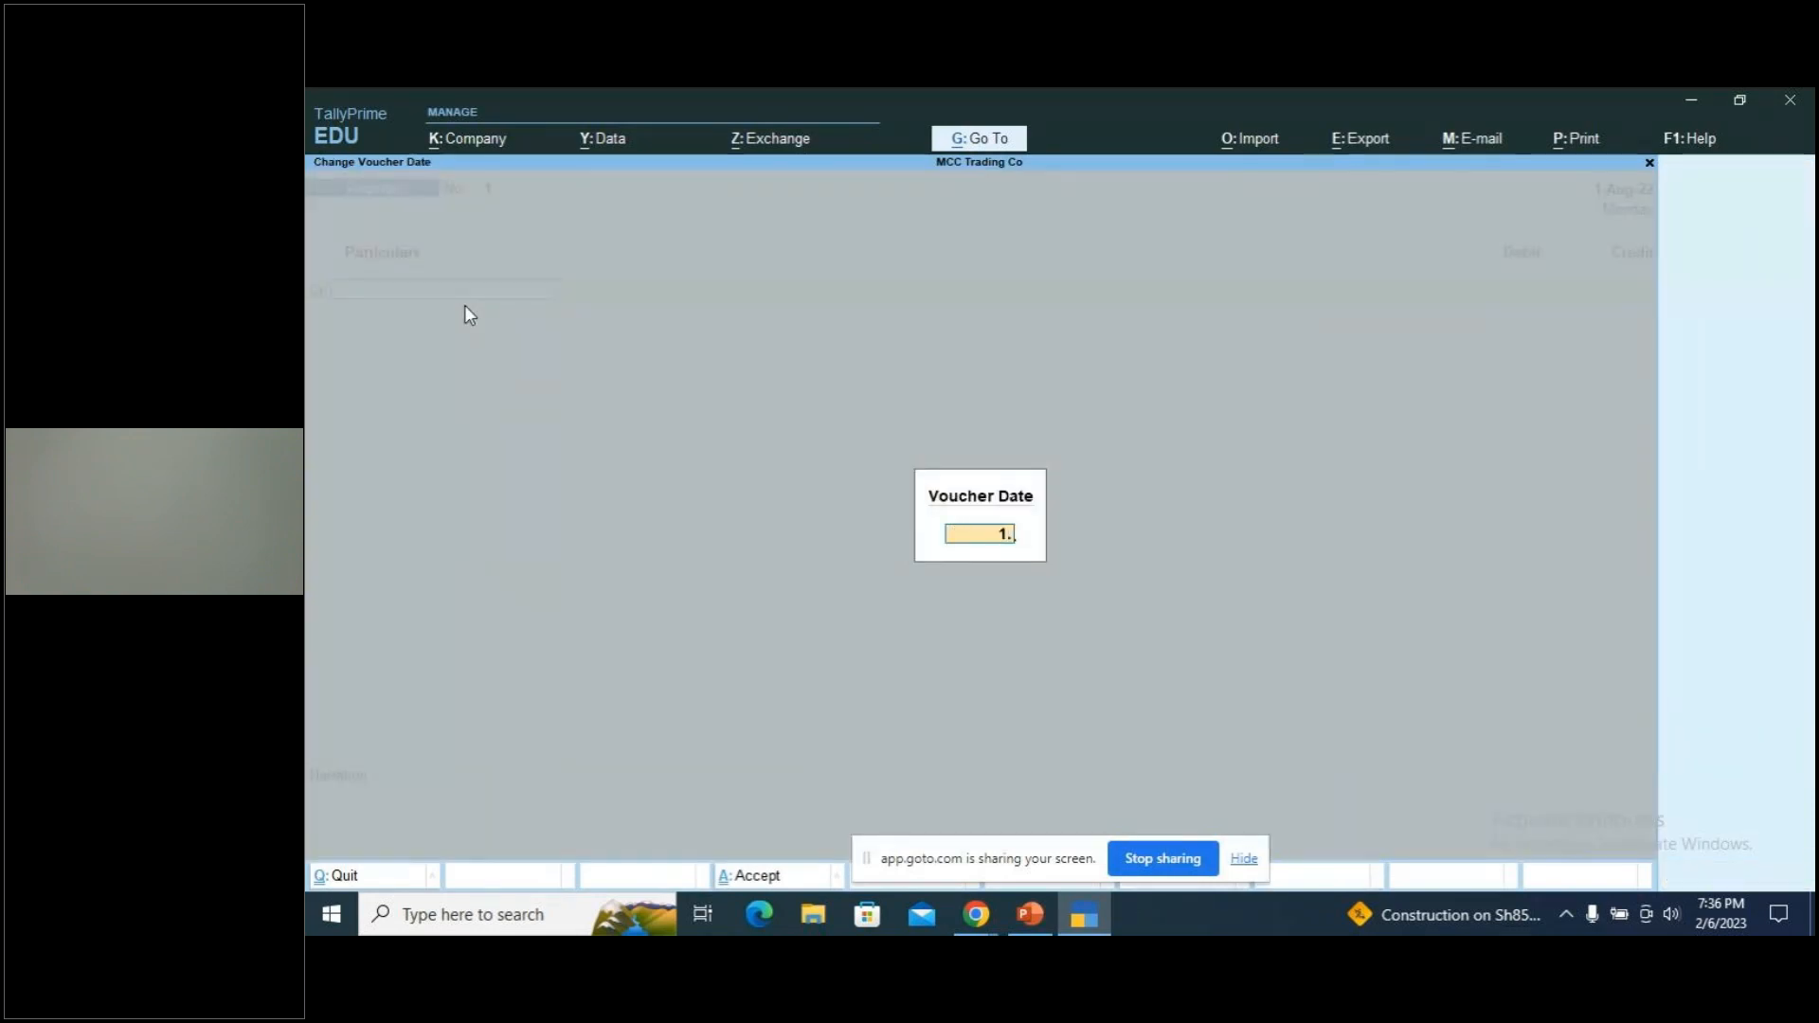
{"action": "key", "text": "Return"}
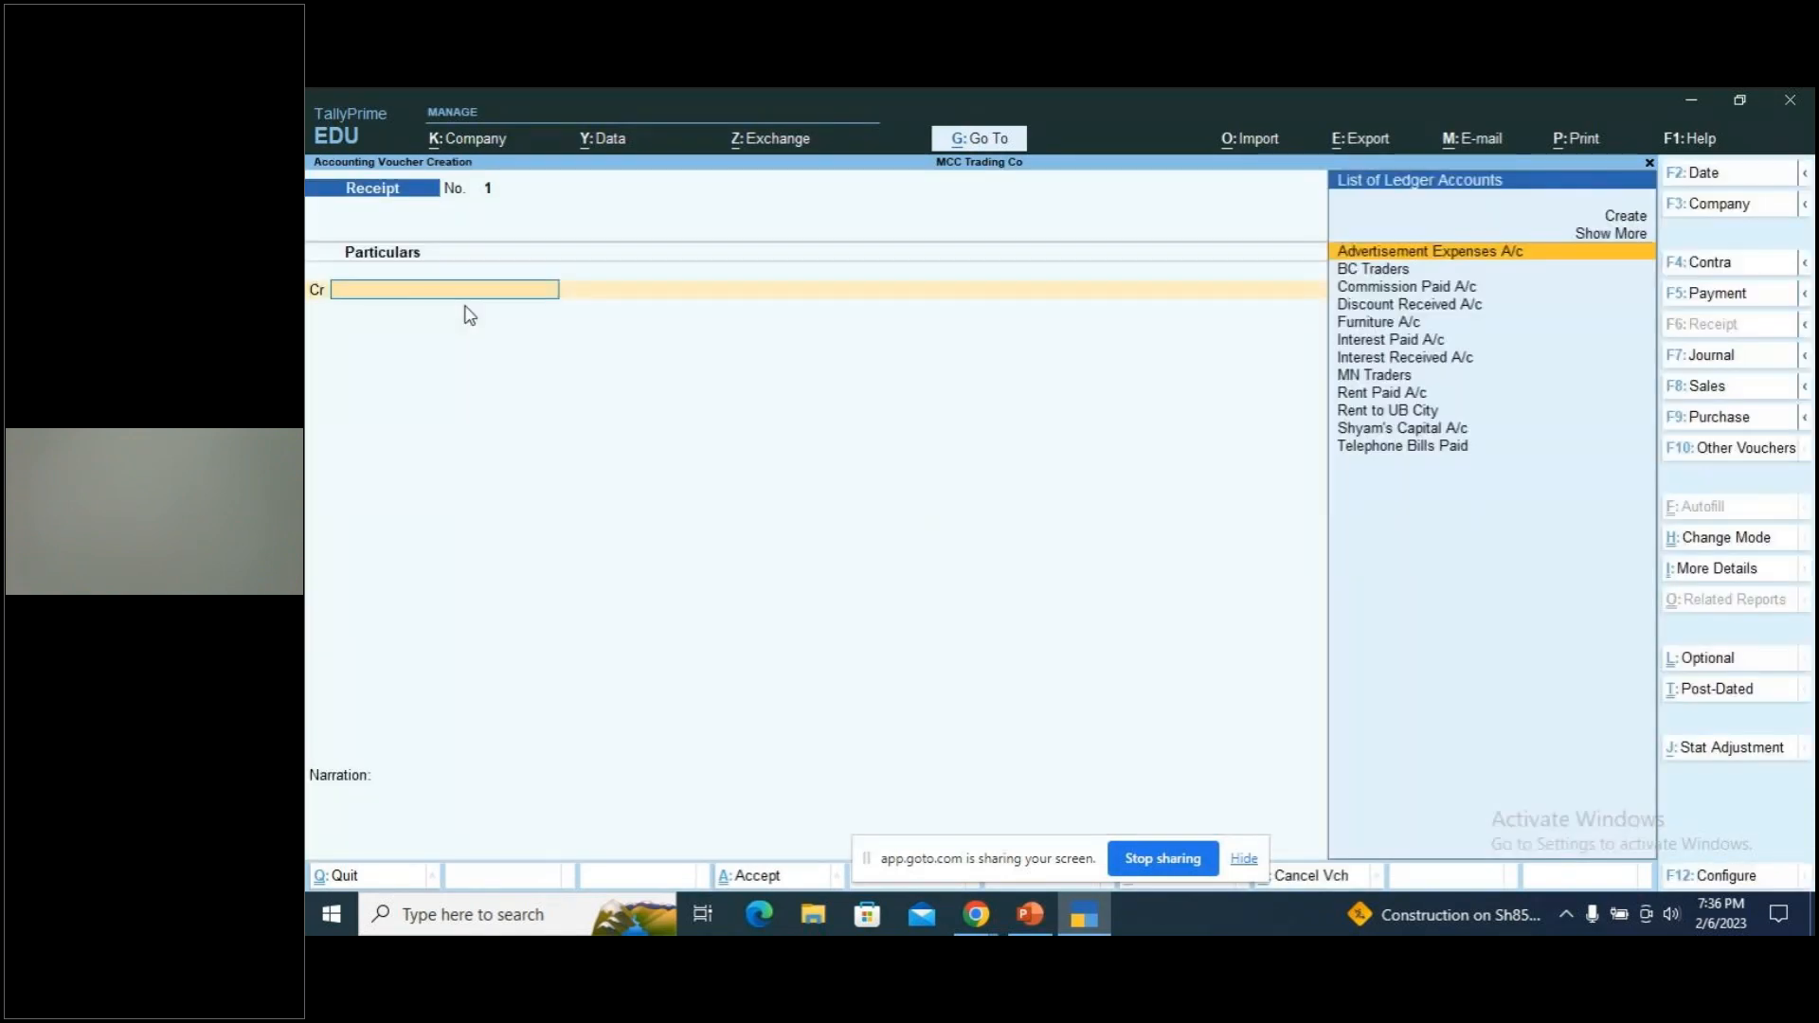
Switch to PowerPoint to review the receipt voucher syntax and the practical exercises on receipt vouchers, and return to TallyPrime
{"action": "key", "text": "alt+Tab"}
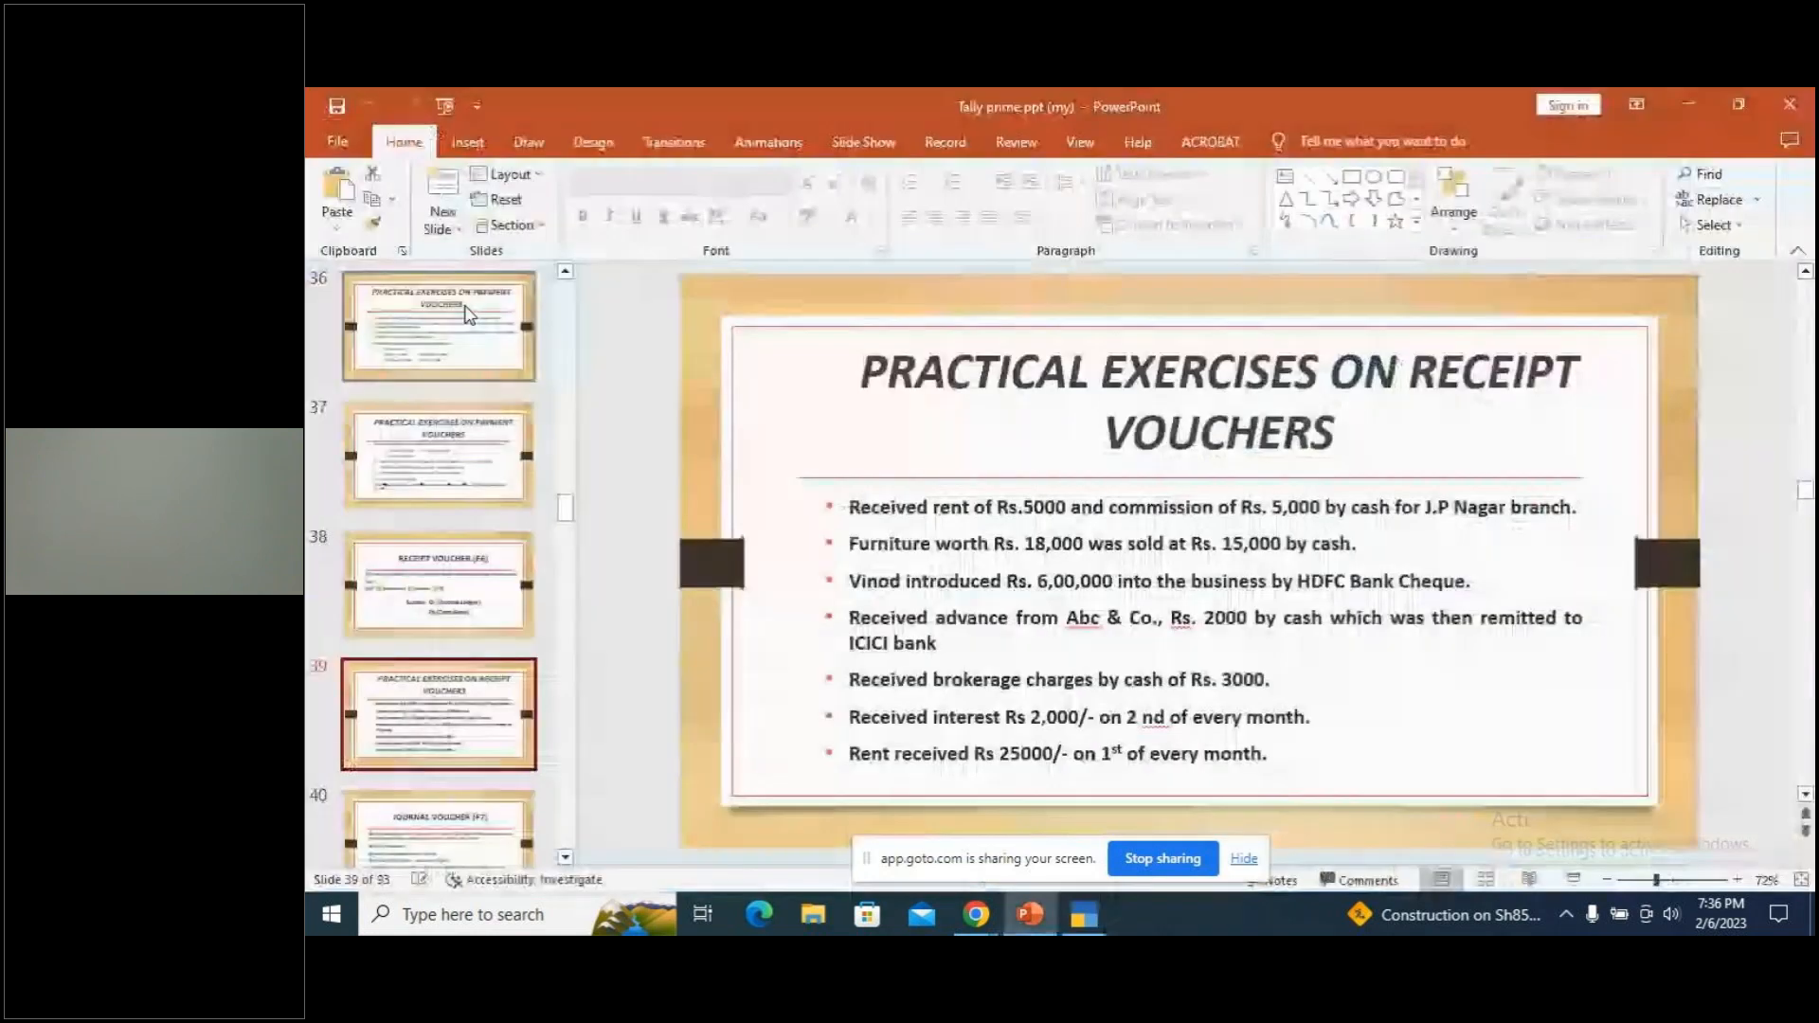
{"action": "key", "text": "Up"}
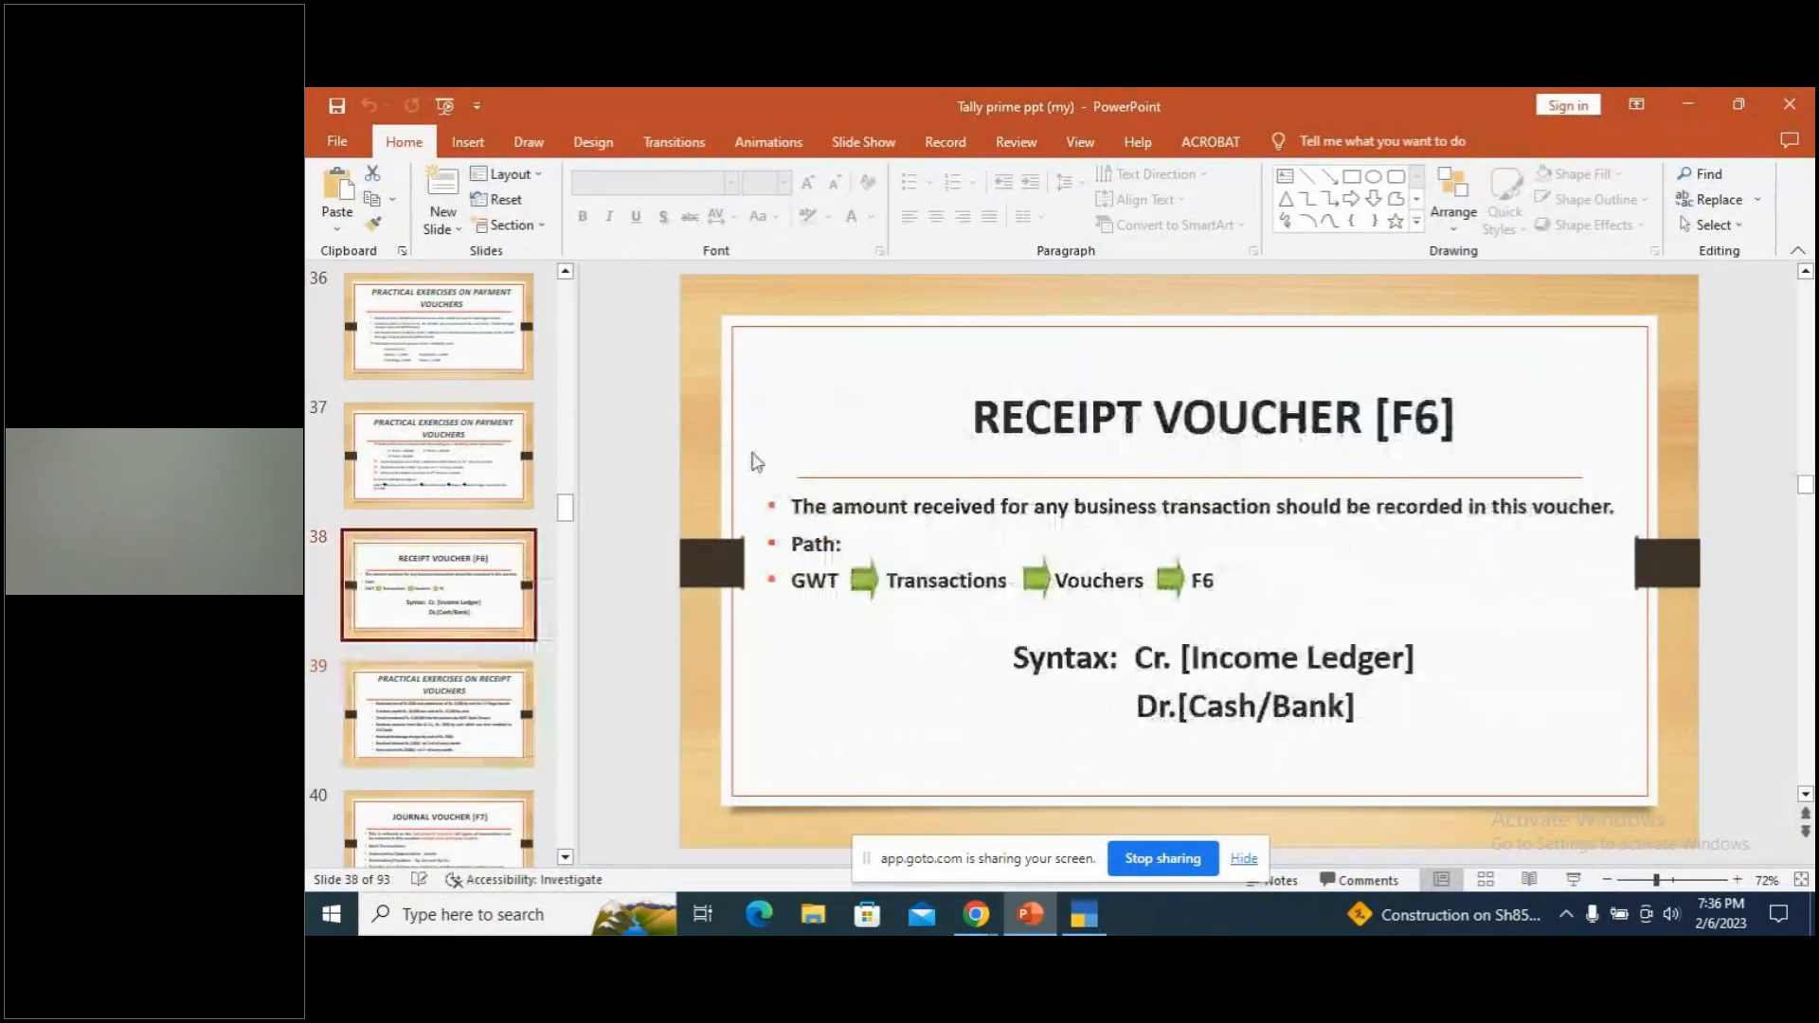
{"action": "key", "text": "alt+Tab"}
{"action": "key", "text": "alt+Tab"}
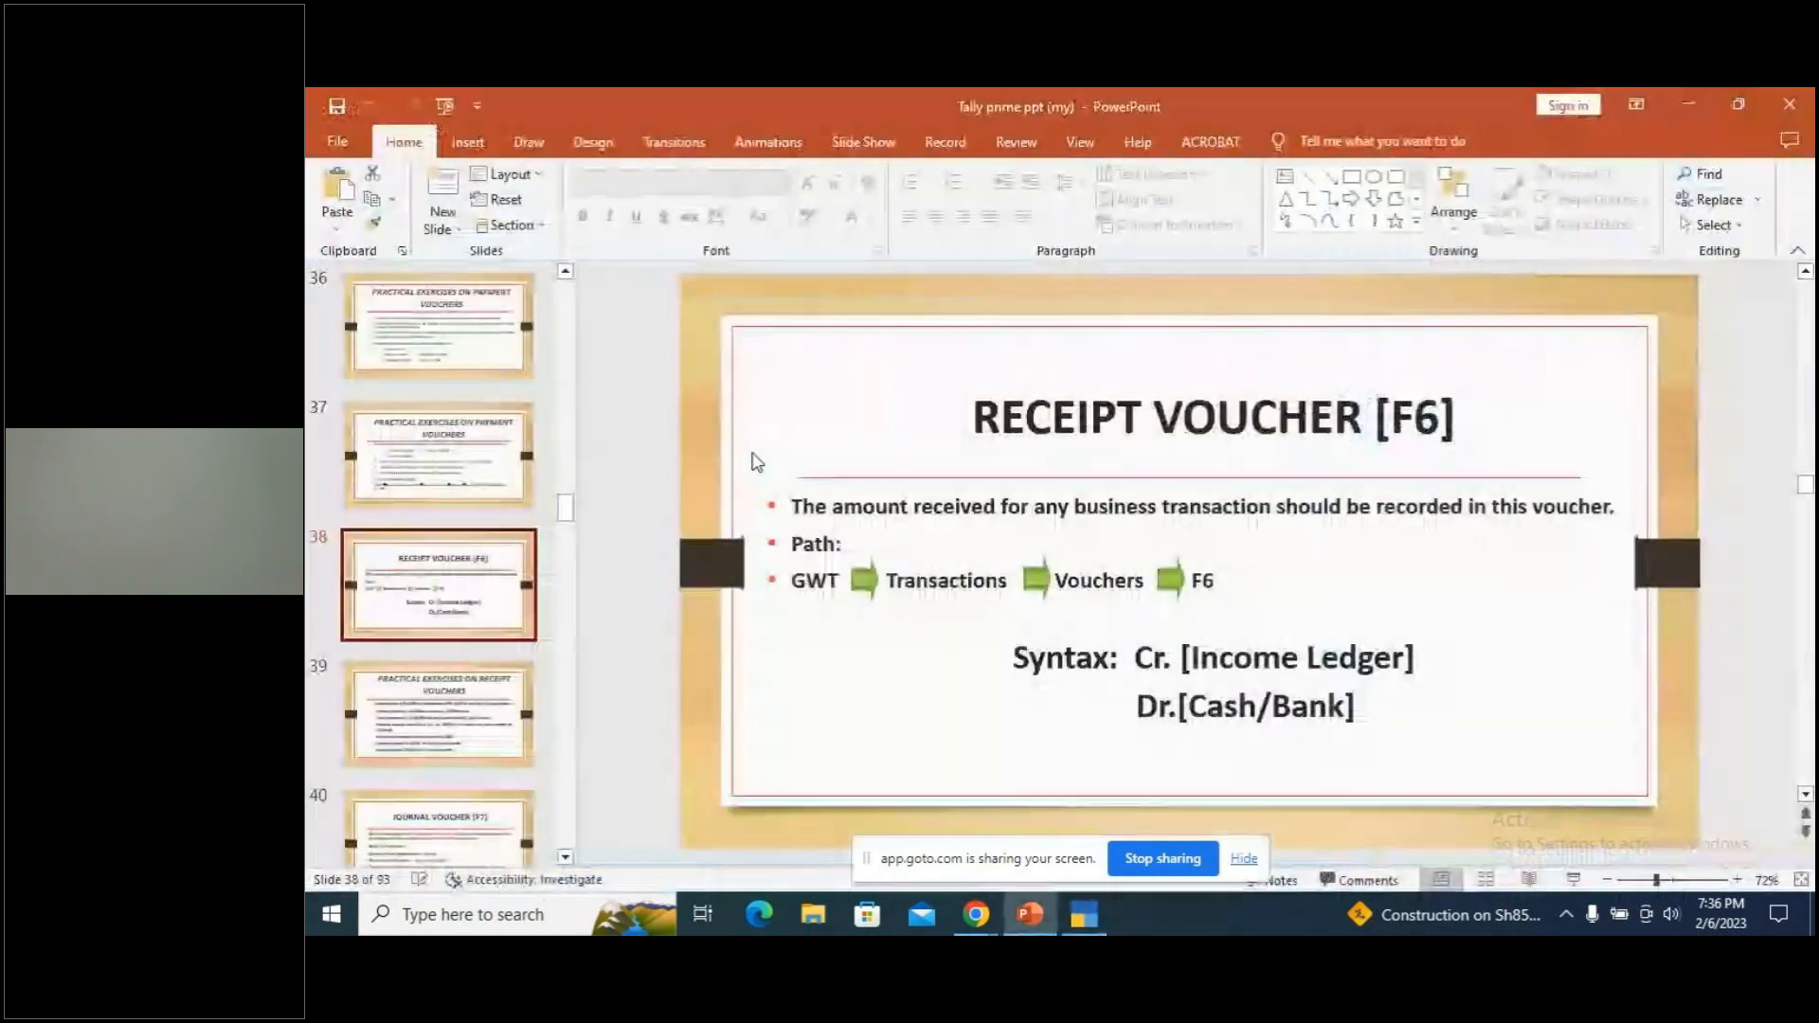
{"action": "key", "text": "Down"}
{"action": "key", "text": "alt+Tab"}
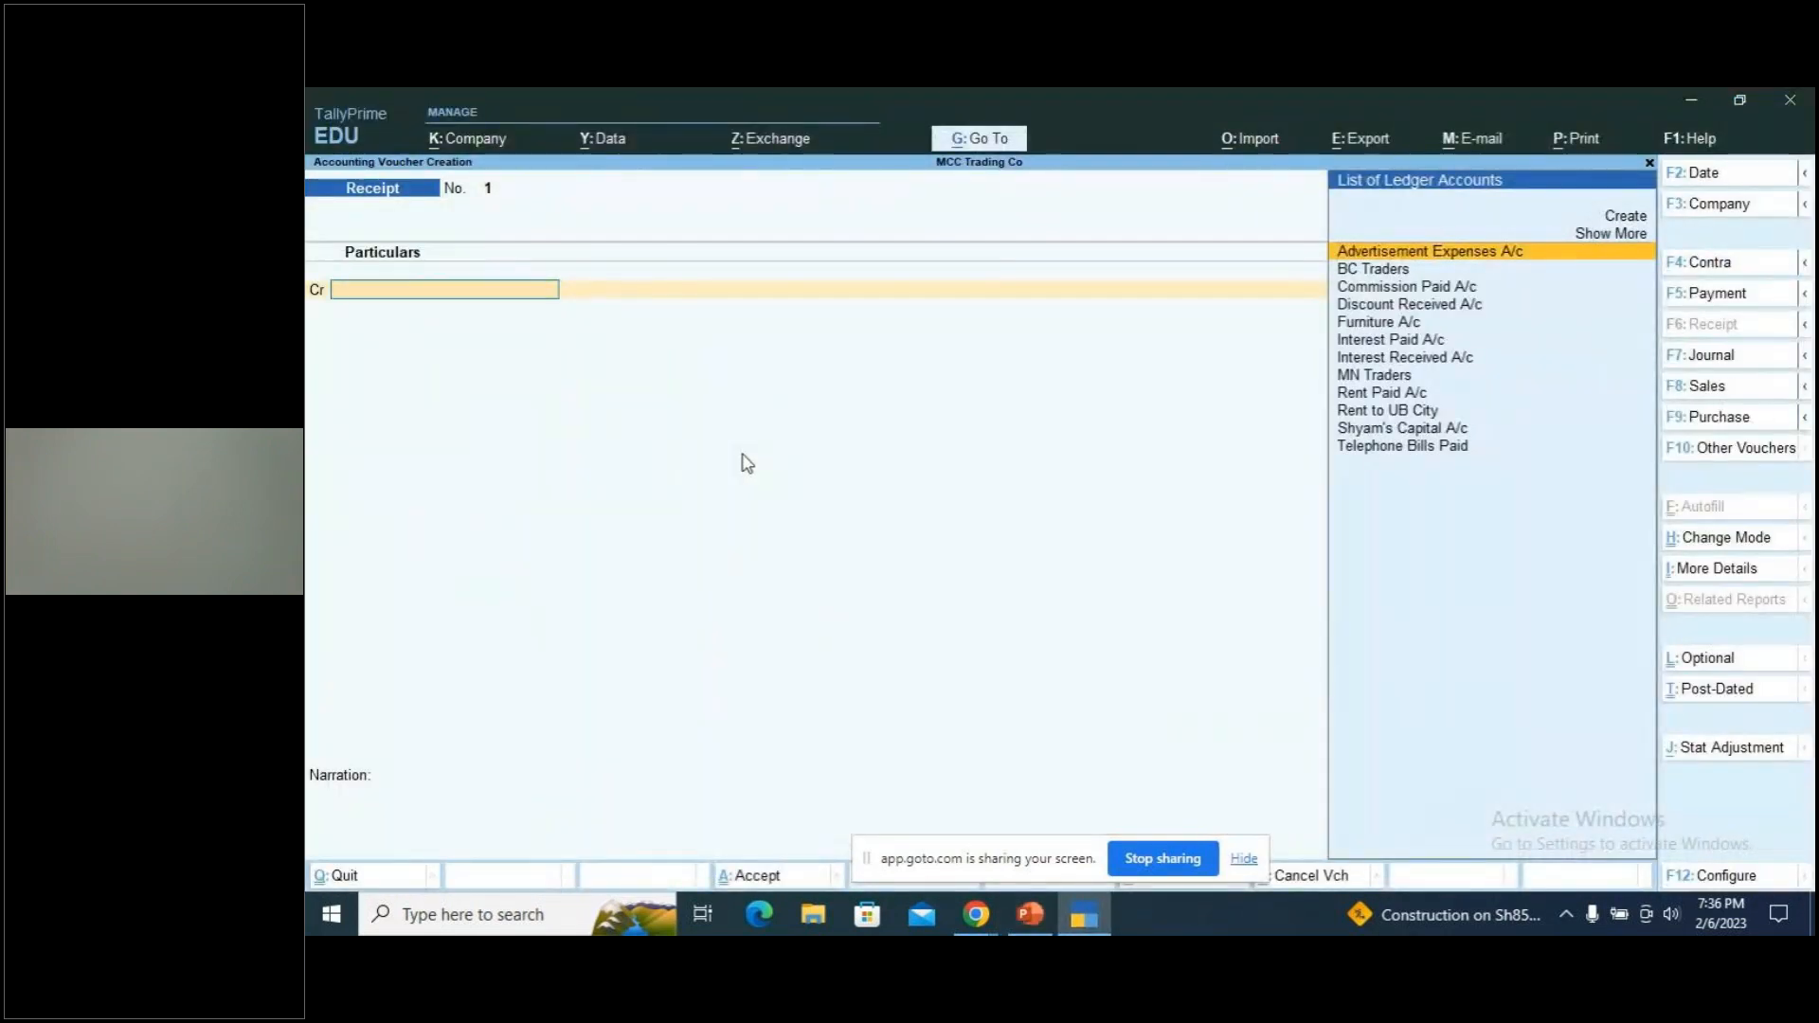
Create the ledger Rent Received A/c under Indirect Incomes from the receipt's credit line
{"action": "key", "text": "alt+c"}
{"action": "type", "text": "R"}
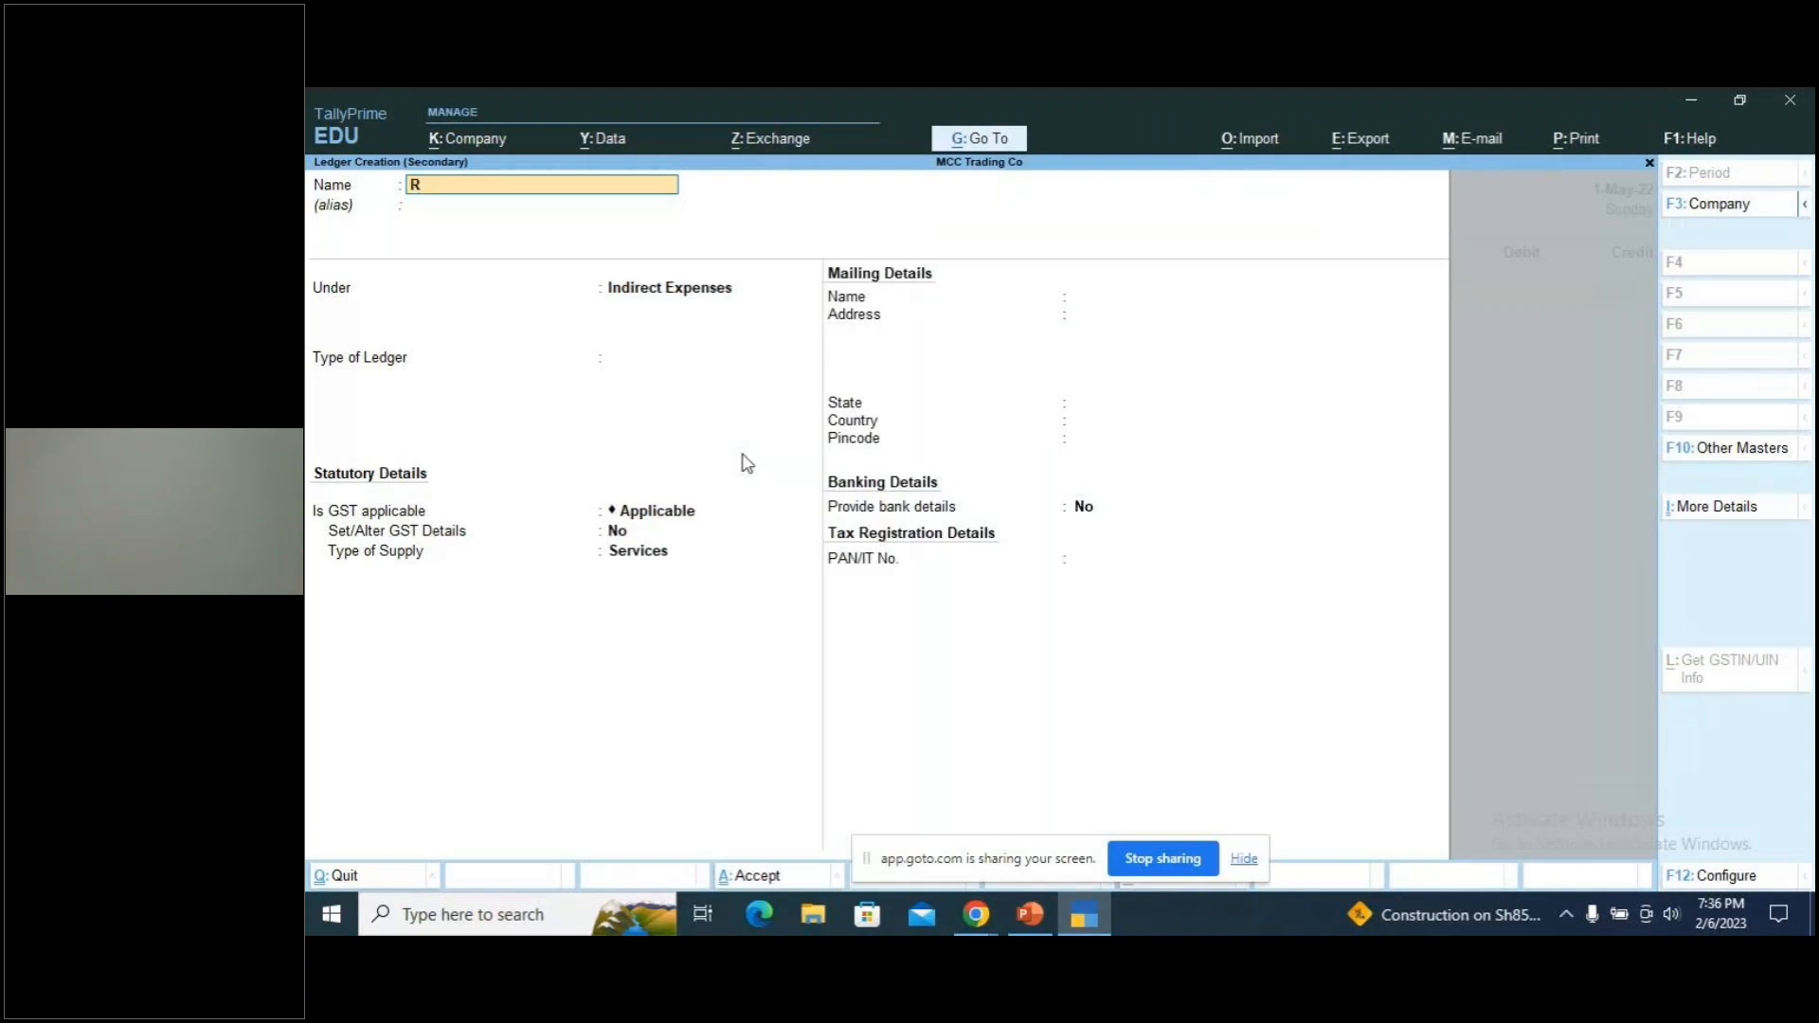
{"action": "type", "text": "ent Received a/c"}
{"action": "key", "text": "Return"}
{"action": "key", "text": "Return"}
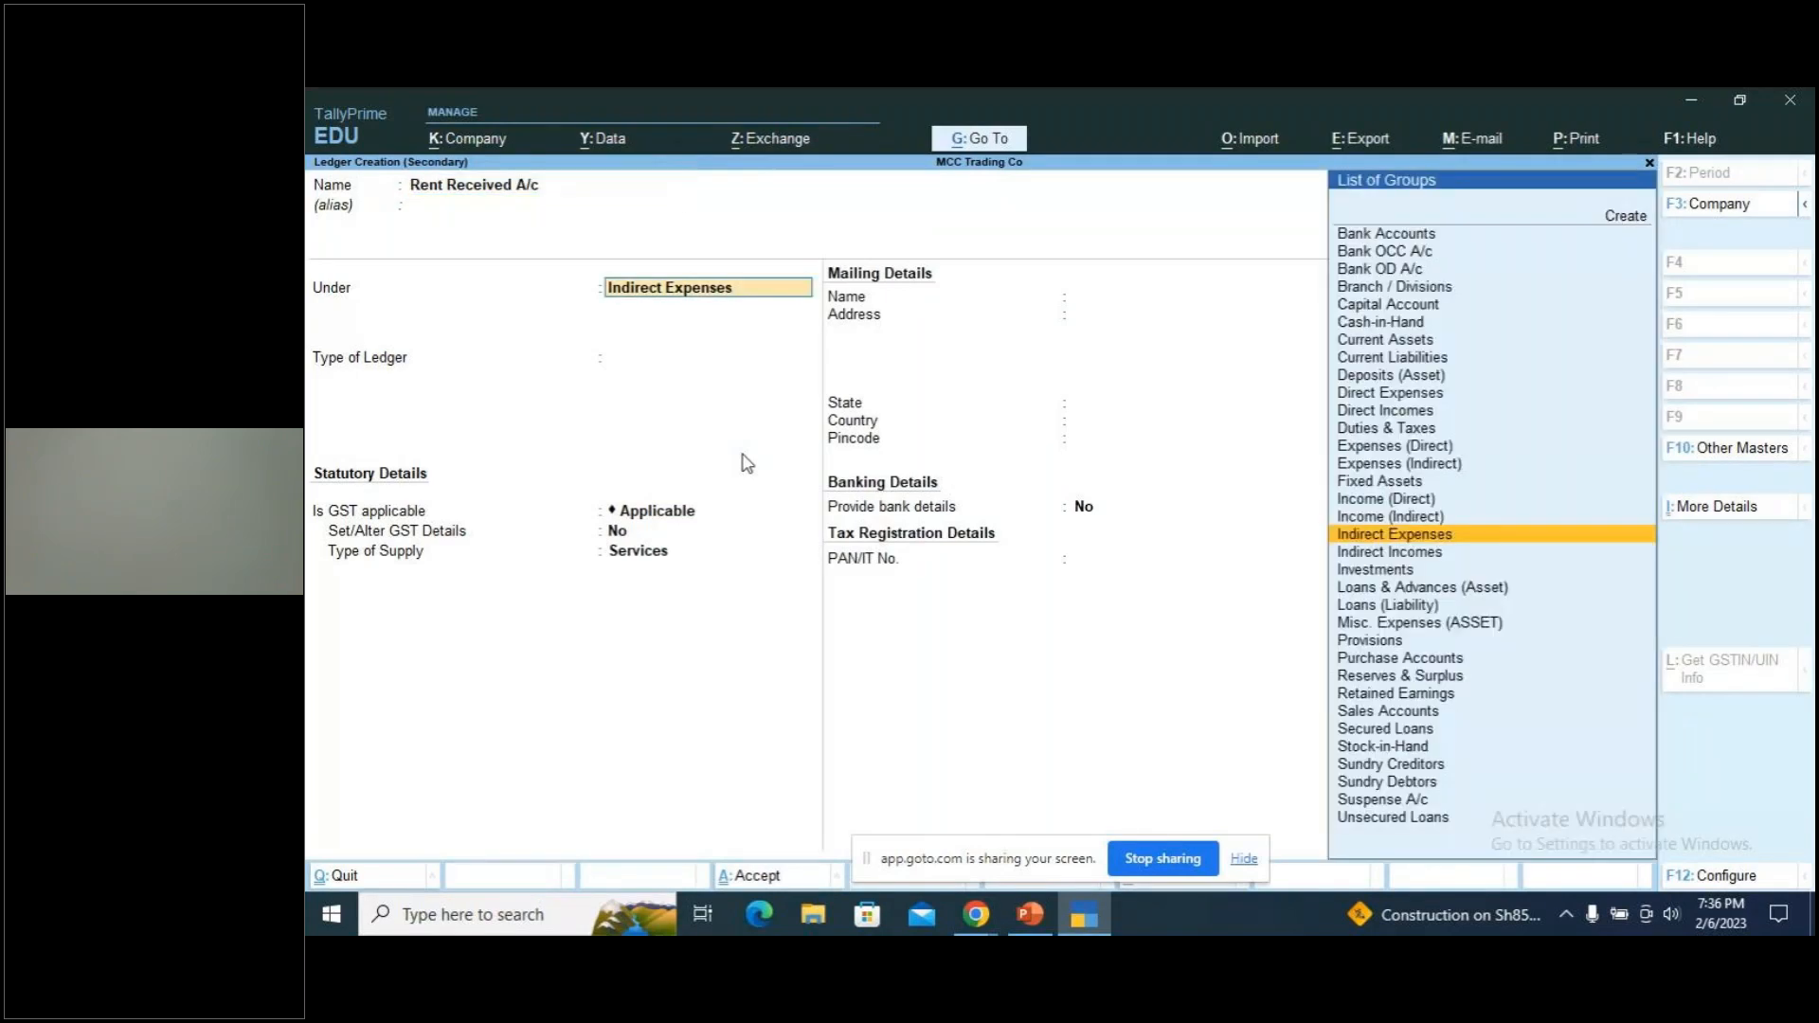
{"action": "type", "text": "Ind"}
{"action": "key", "text": "Down"}
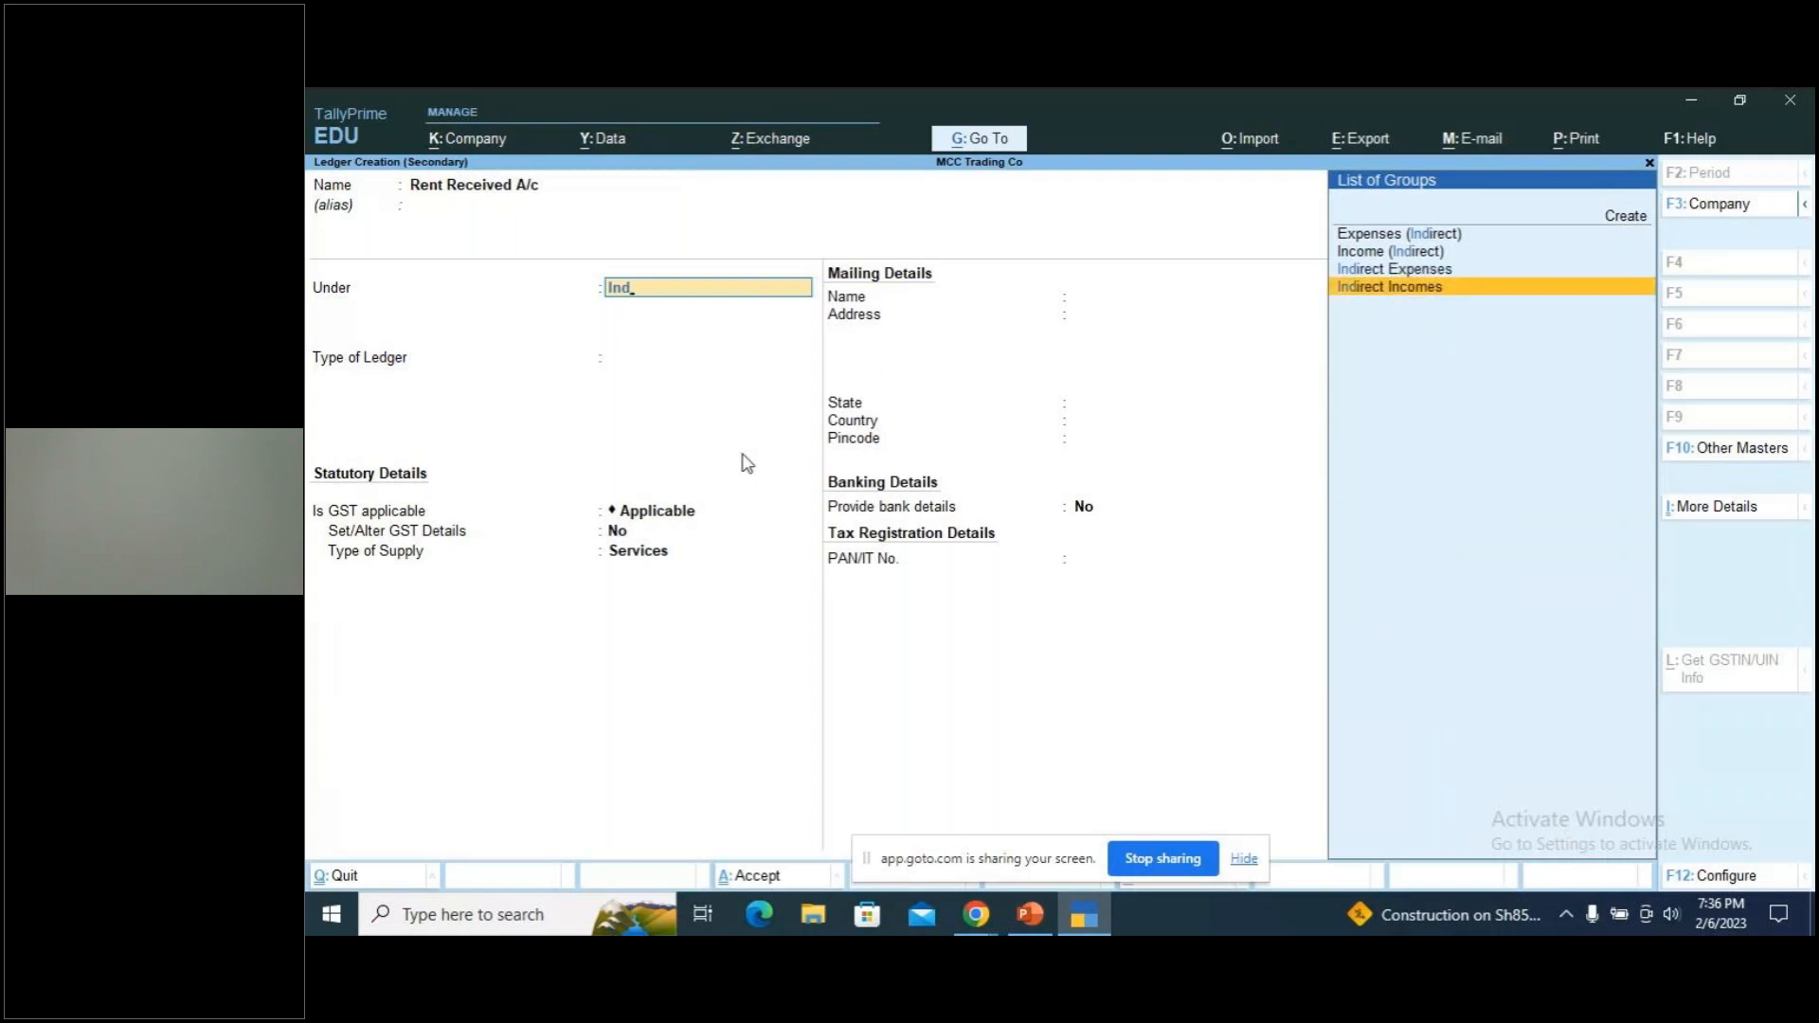
{"action": "key", "text": "Return"}
{"action": "key", "text": "ctrl+a"}
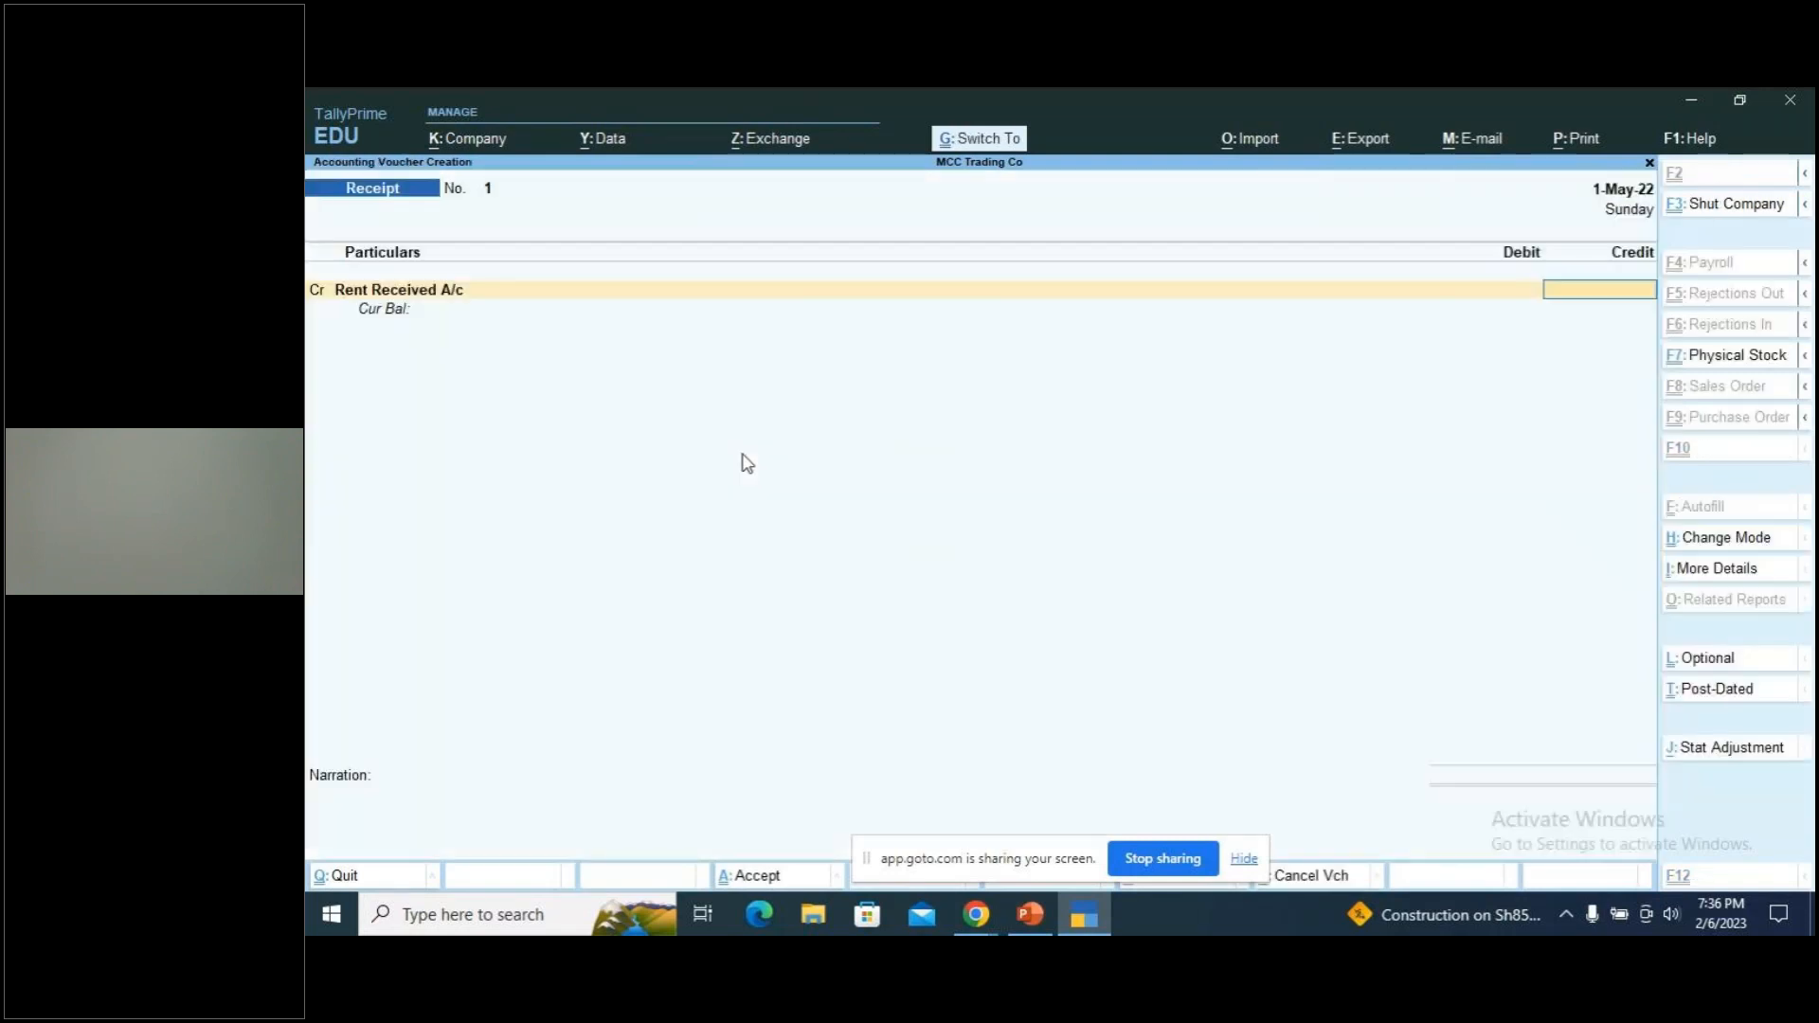
Check the rent amount on the PowerPoint exercise slide and credit Rent Received A/c with 5,000 in TallyPrime
{"action": "key", "text": "alt"}
{"action": "key", "text": "alt+Tab"}
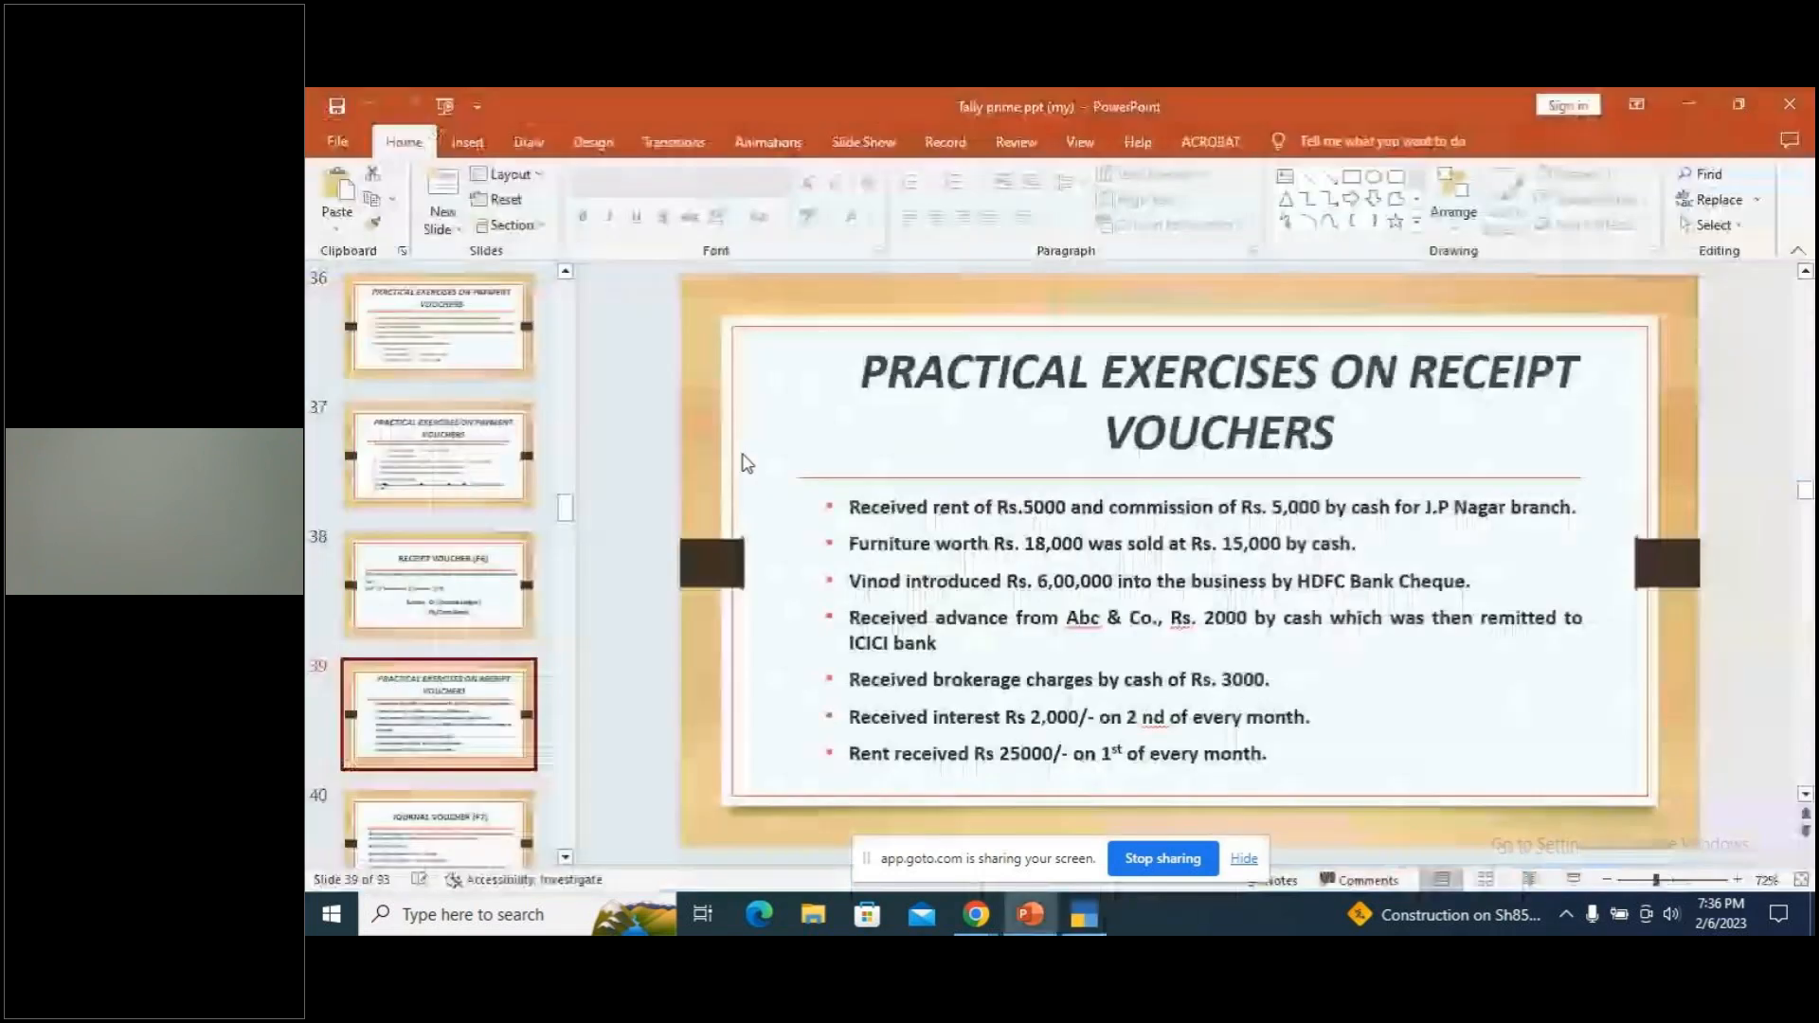
{"action": "key", "text": "alt+Tab"}
{"action": "type", "text": "5000"}
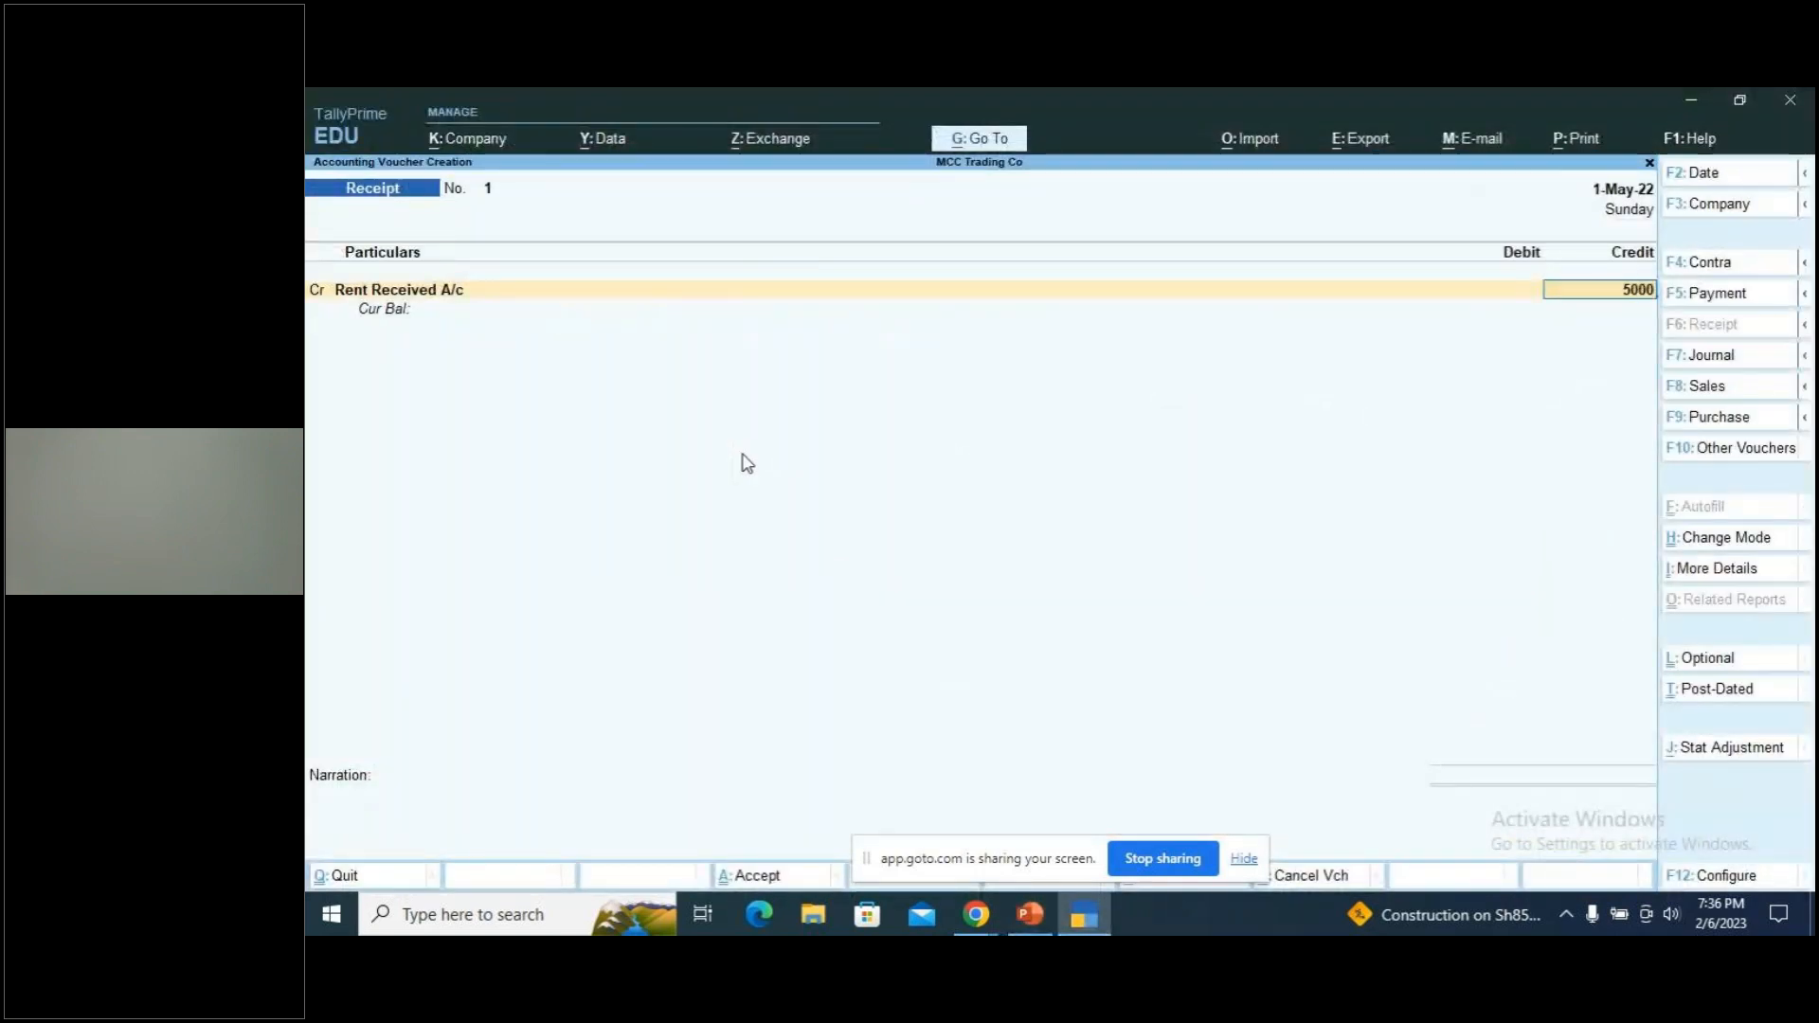
{"action": "key", "text": "Return"}
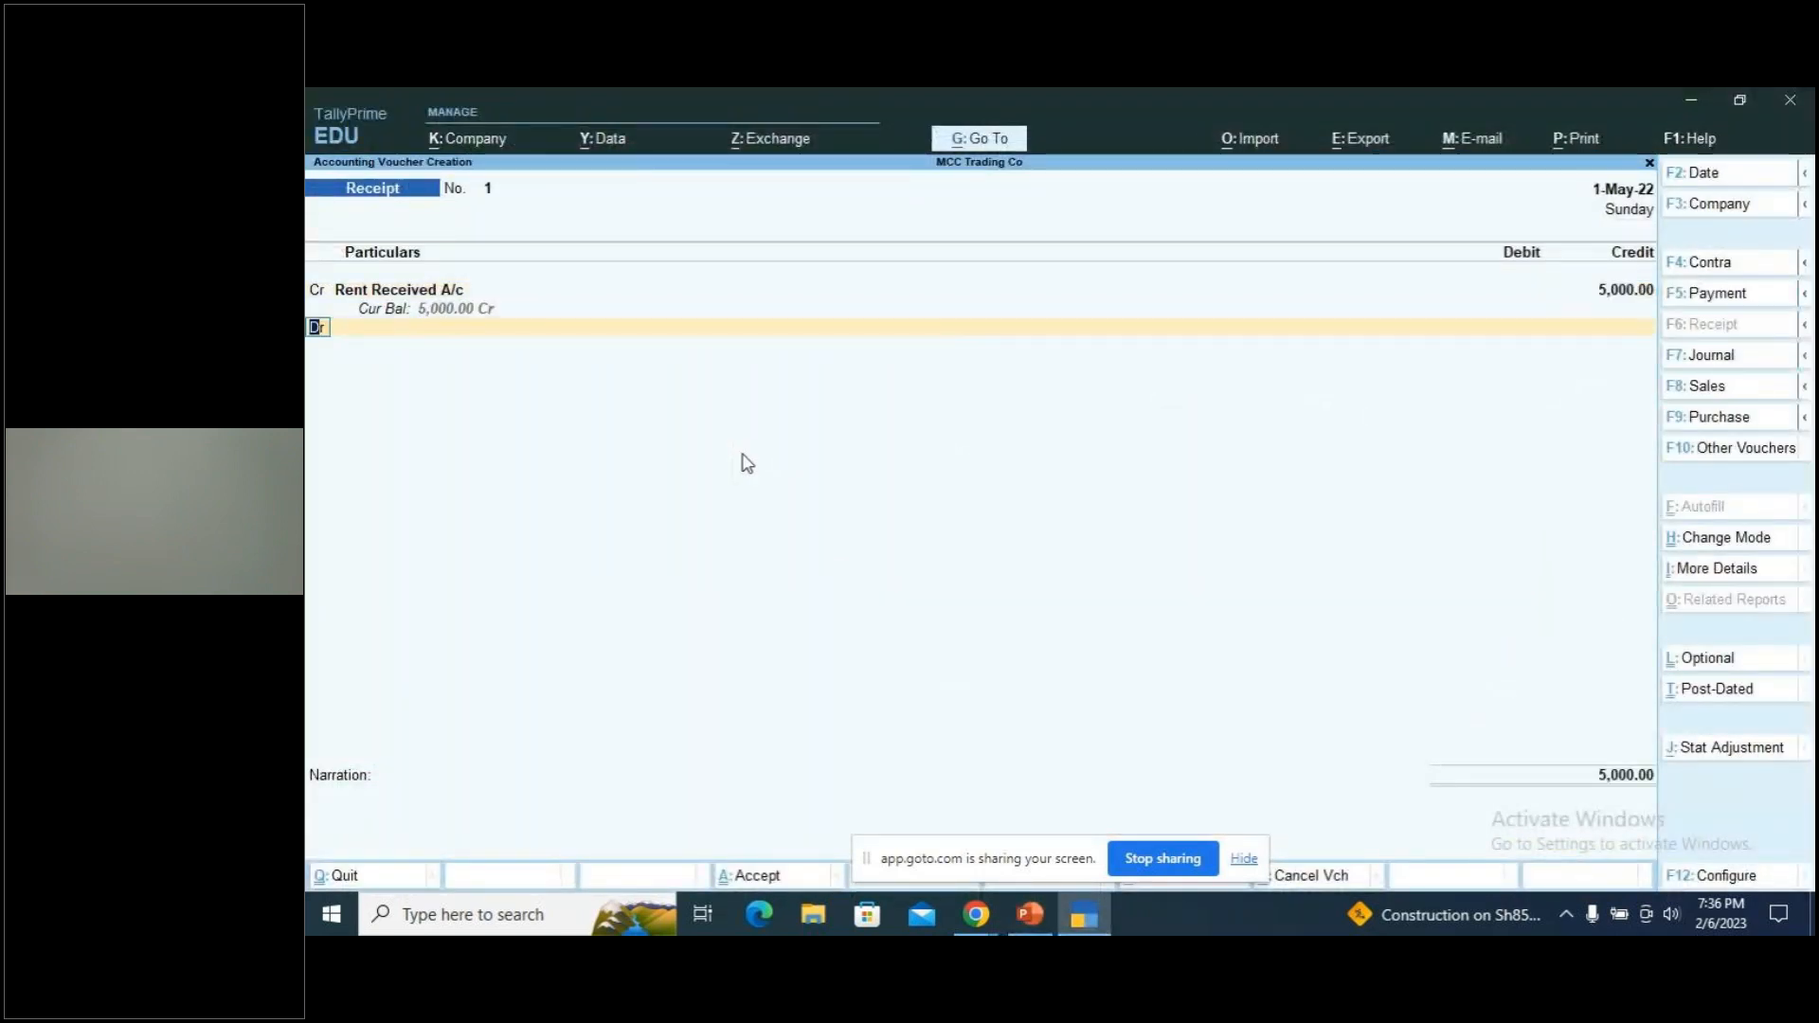
Add a second credit line to the receipt and create the ledger Commission Received A/c under Indirect Incomes for it
{"action": "type", "text": "c"}
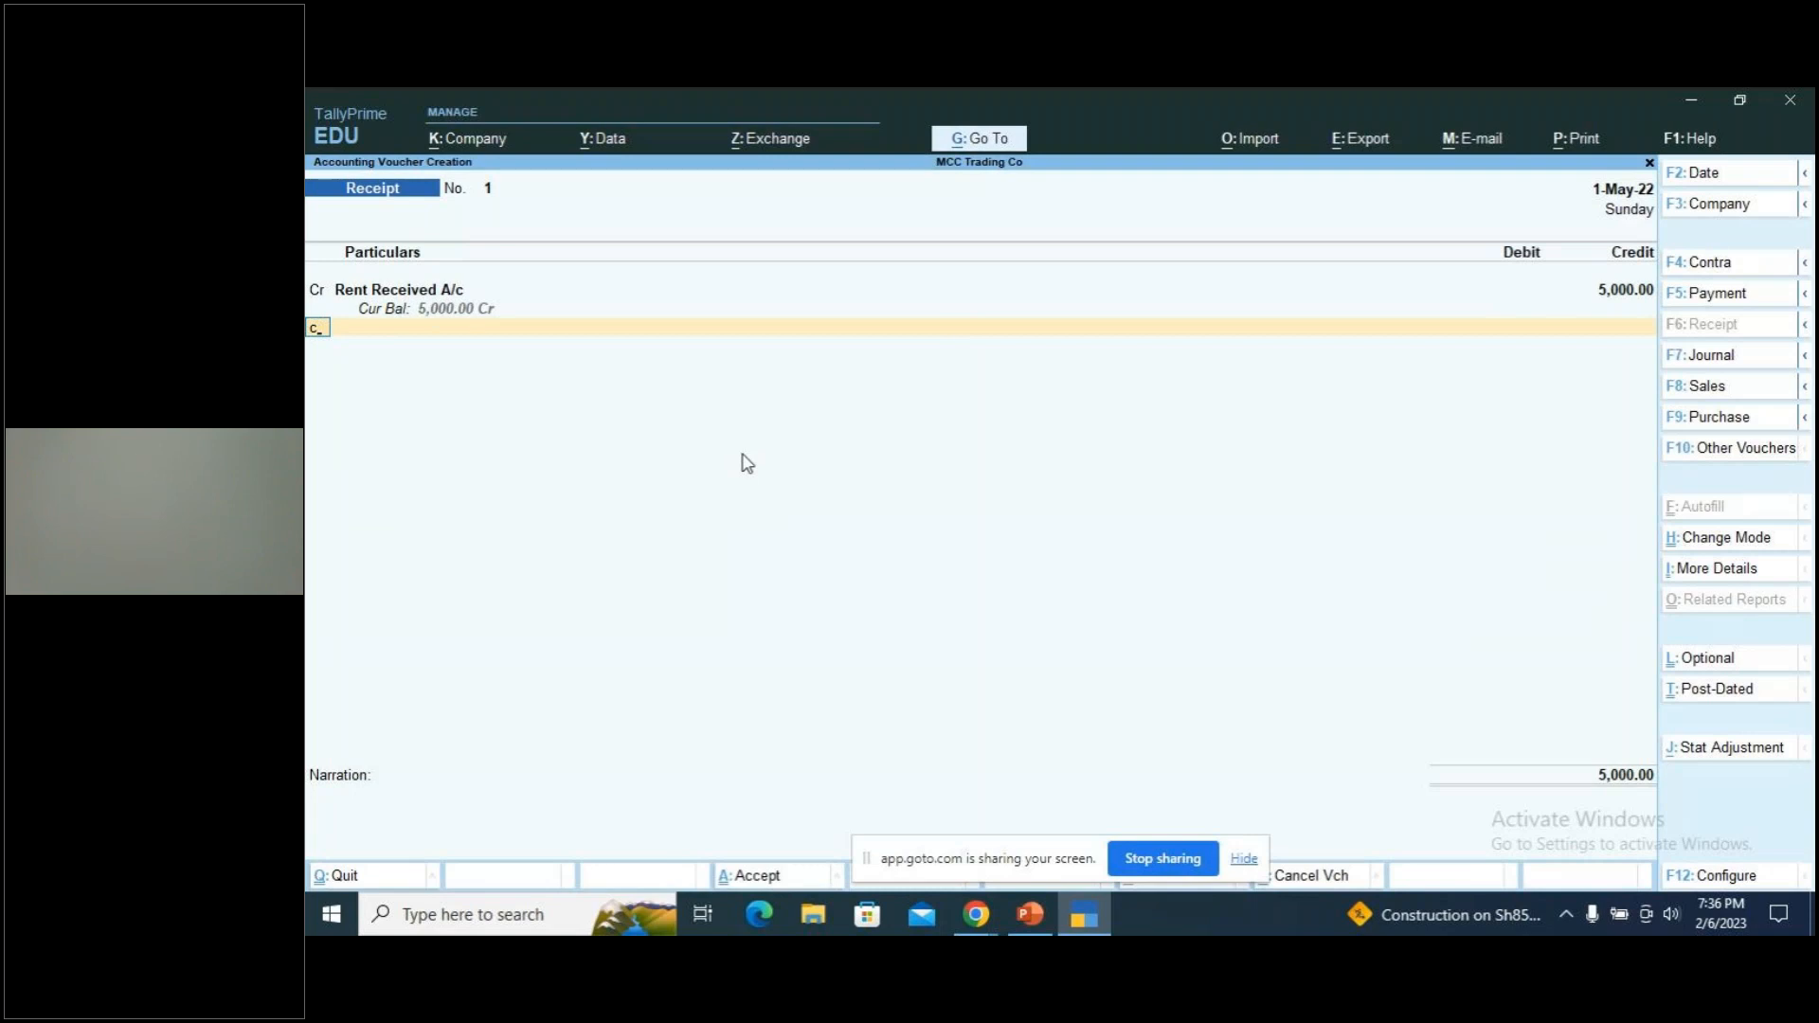
{"action": "key", "text": "Return"}
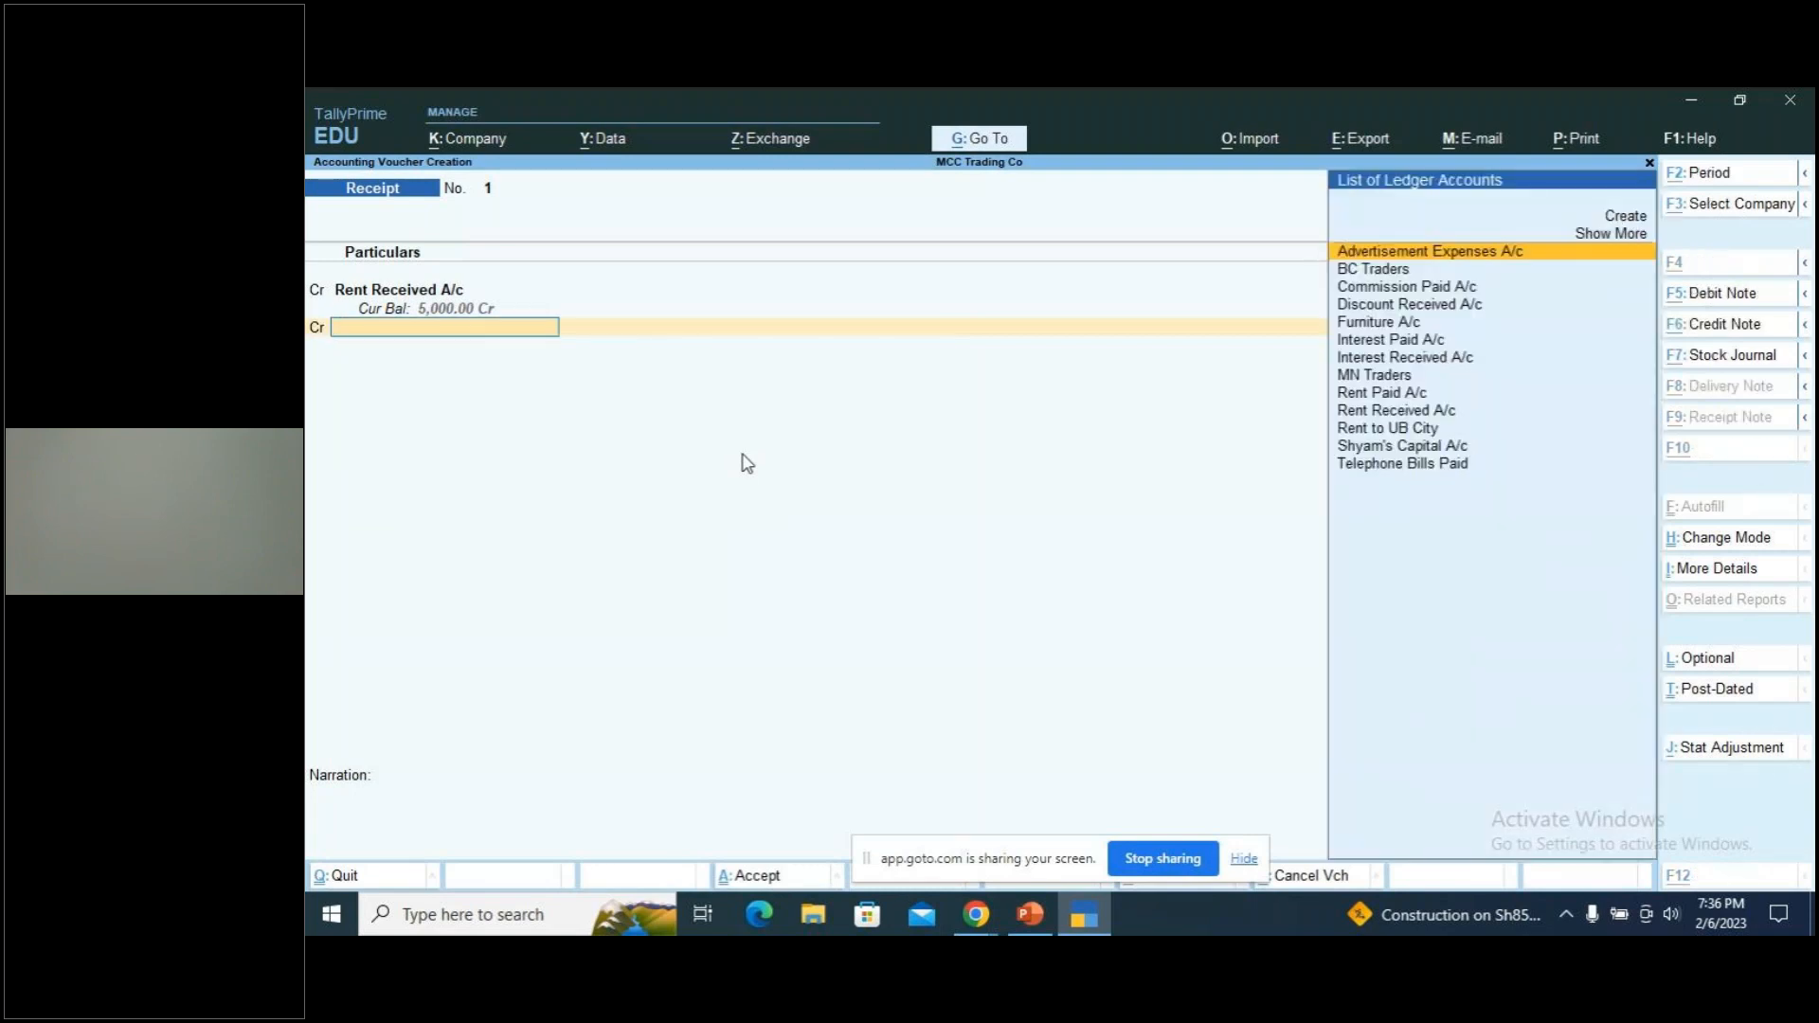
{"action": "key", "text": "alt+c"}
{"action": "type", "text": "Comm"}
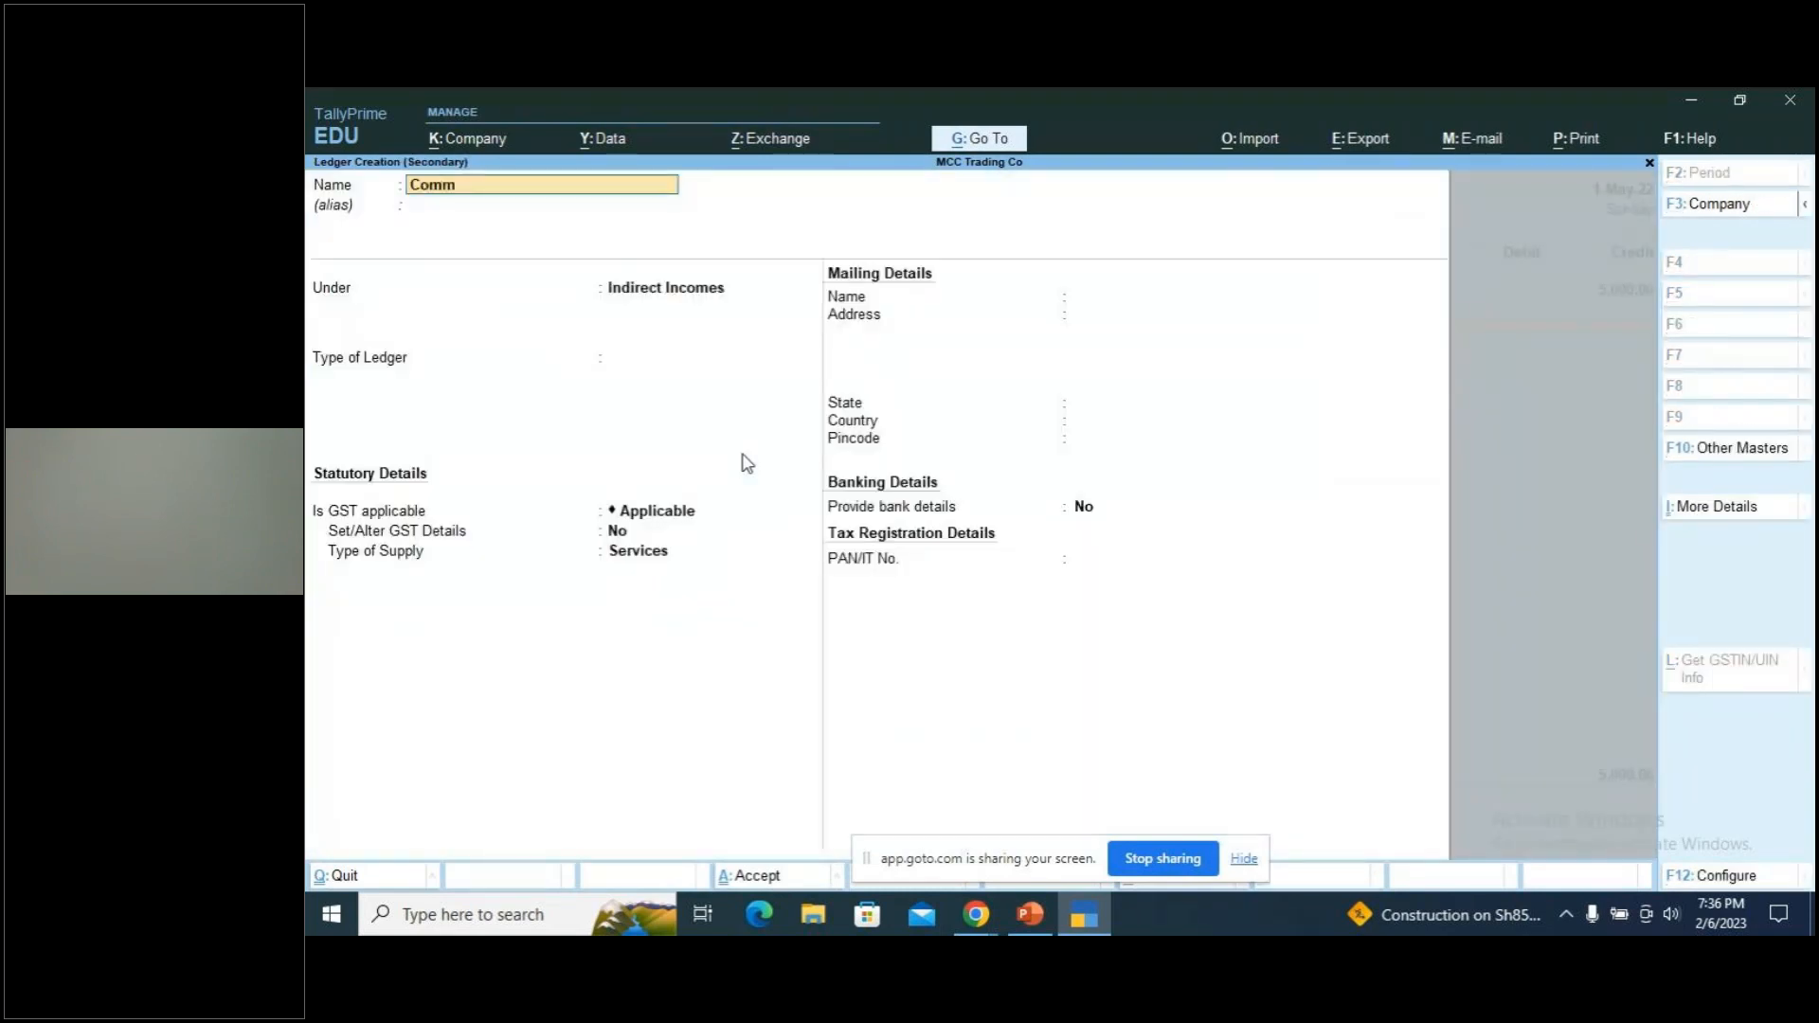
{"action": "type", "text": "ission Received a/c"}
{"action": "key", "text": "Return"}
{"action": "key", "text": "Return"}
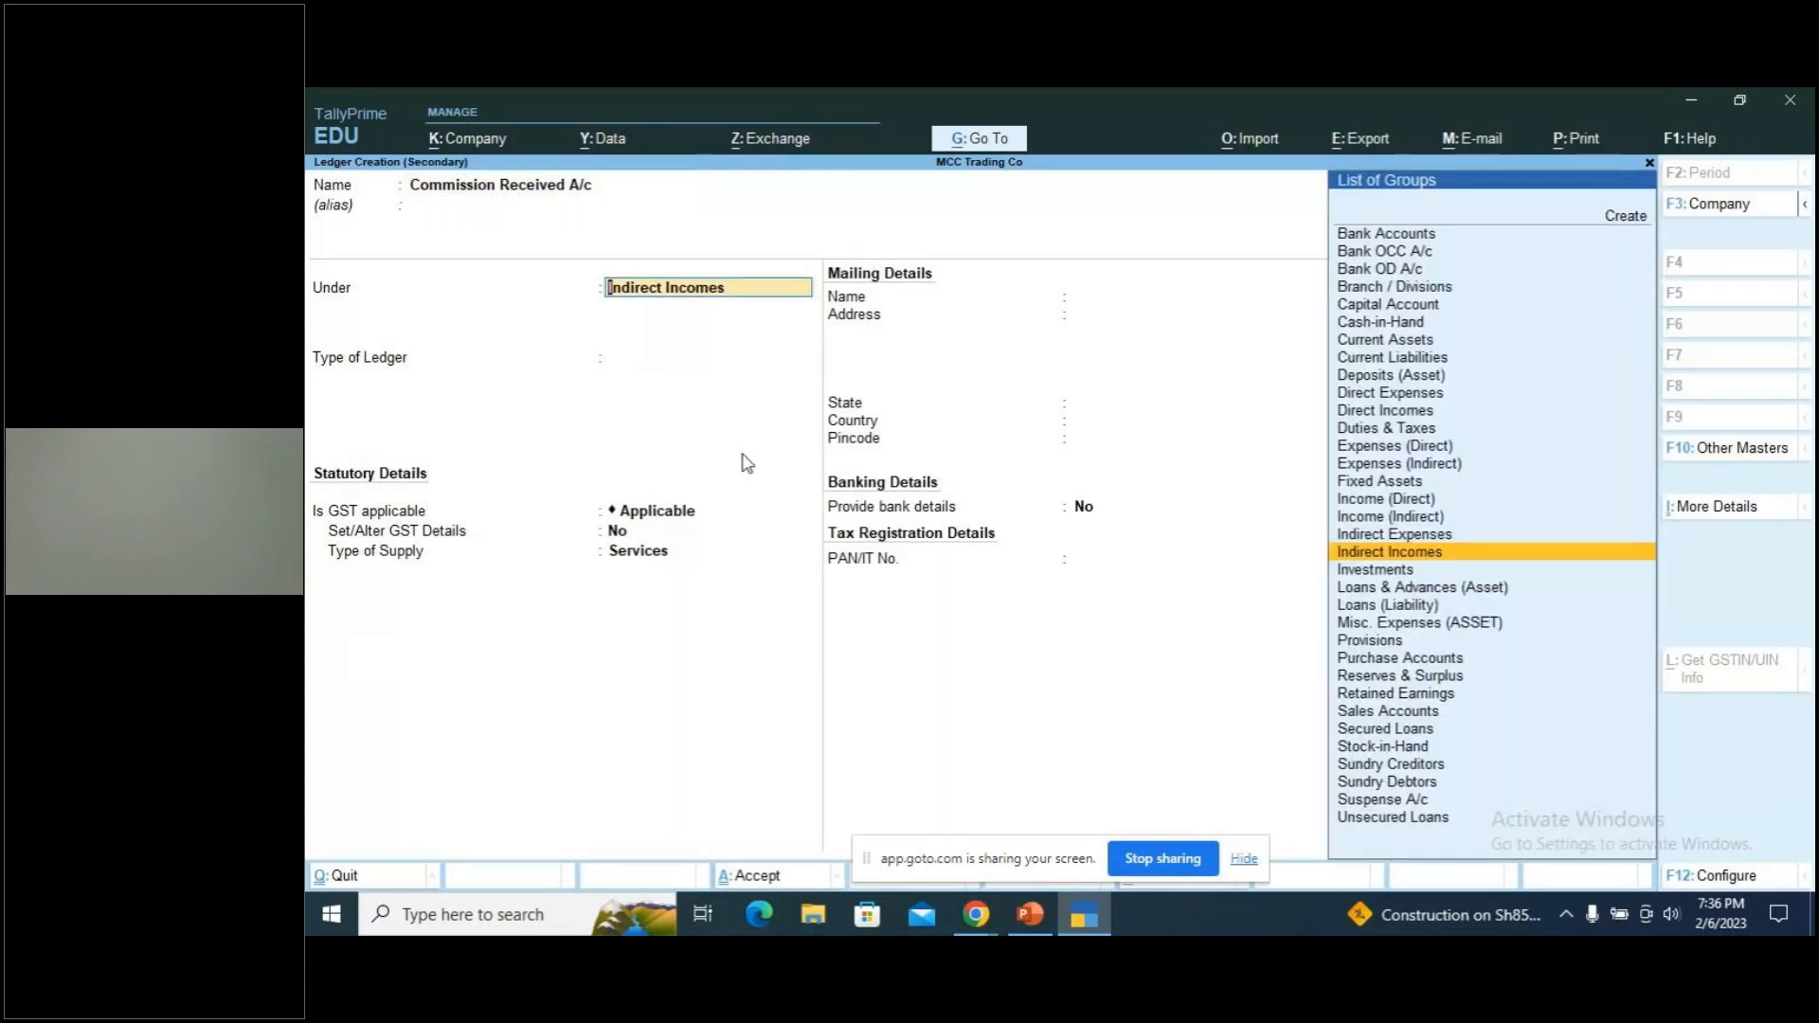
{"action": "key", "text": "Return"}
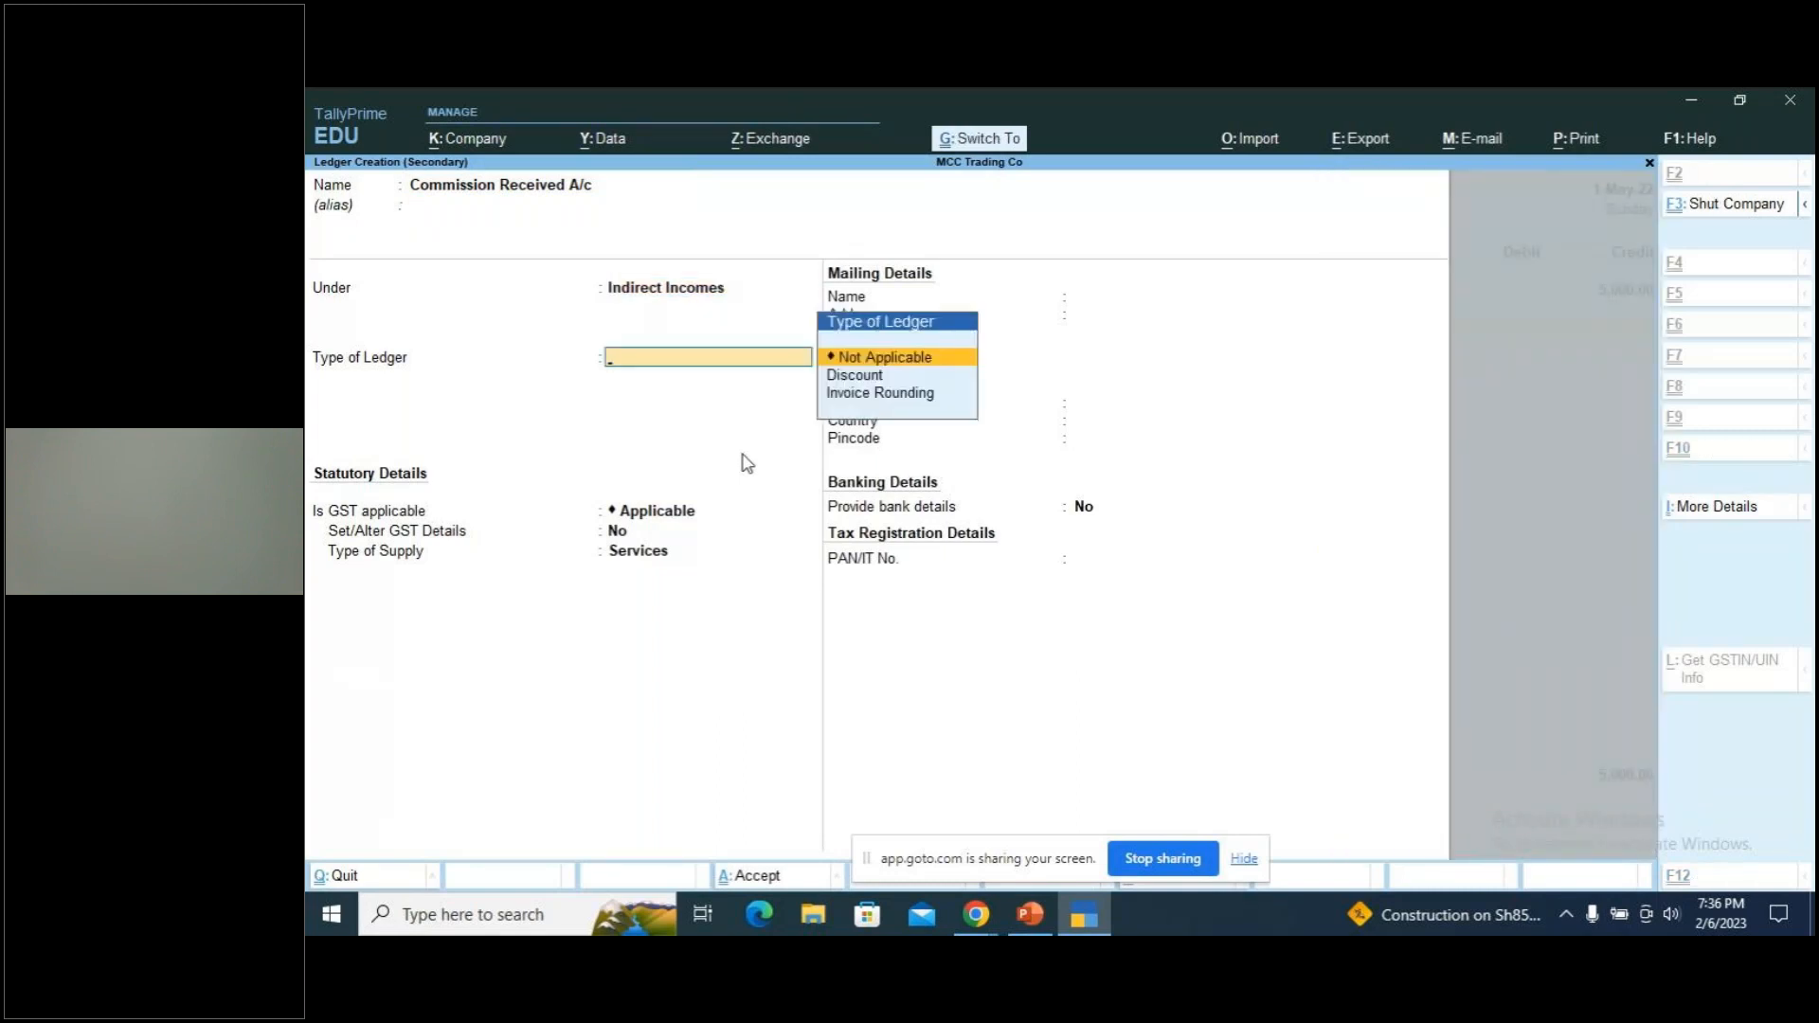
{"action": "key", "text": "ctrl+a"}
Check the commission amount on the PowerPoint exercise slide and credit Commission Received A/c with 5,000 in TallyPrime
{"action": "key", "text": "alt+Tab"}
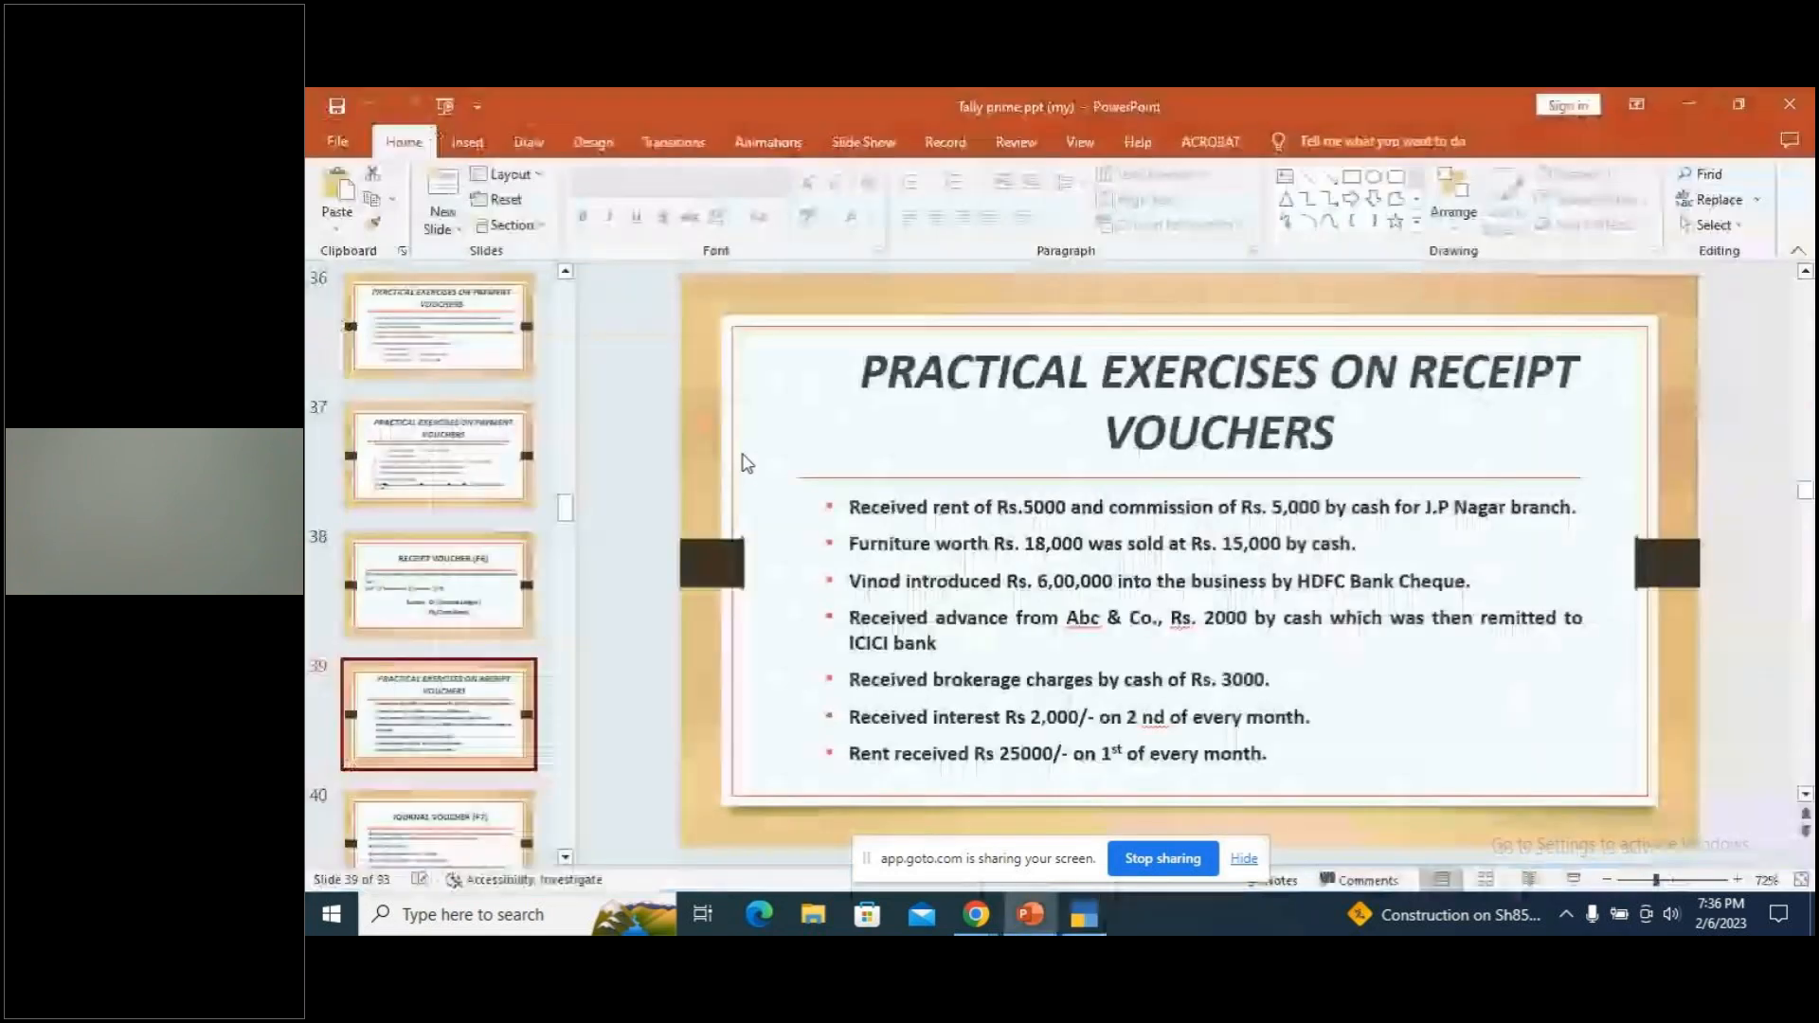
{"action": "key", "text": "alt+Tab"}
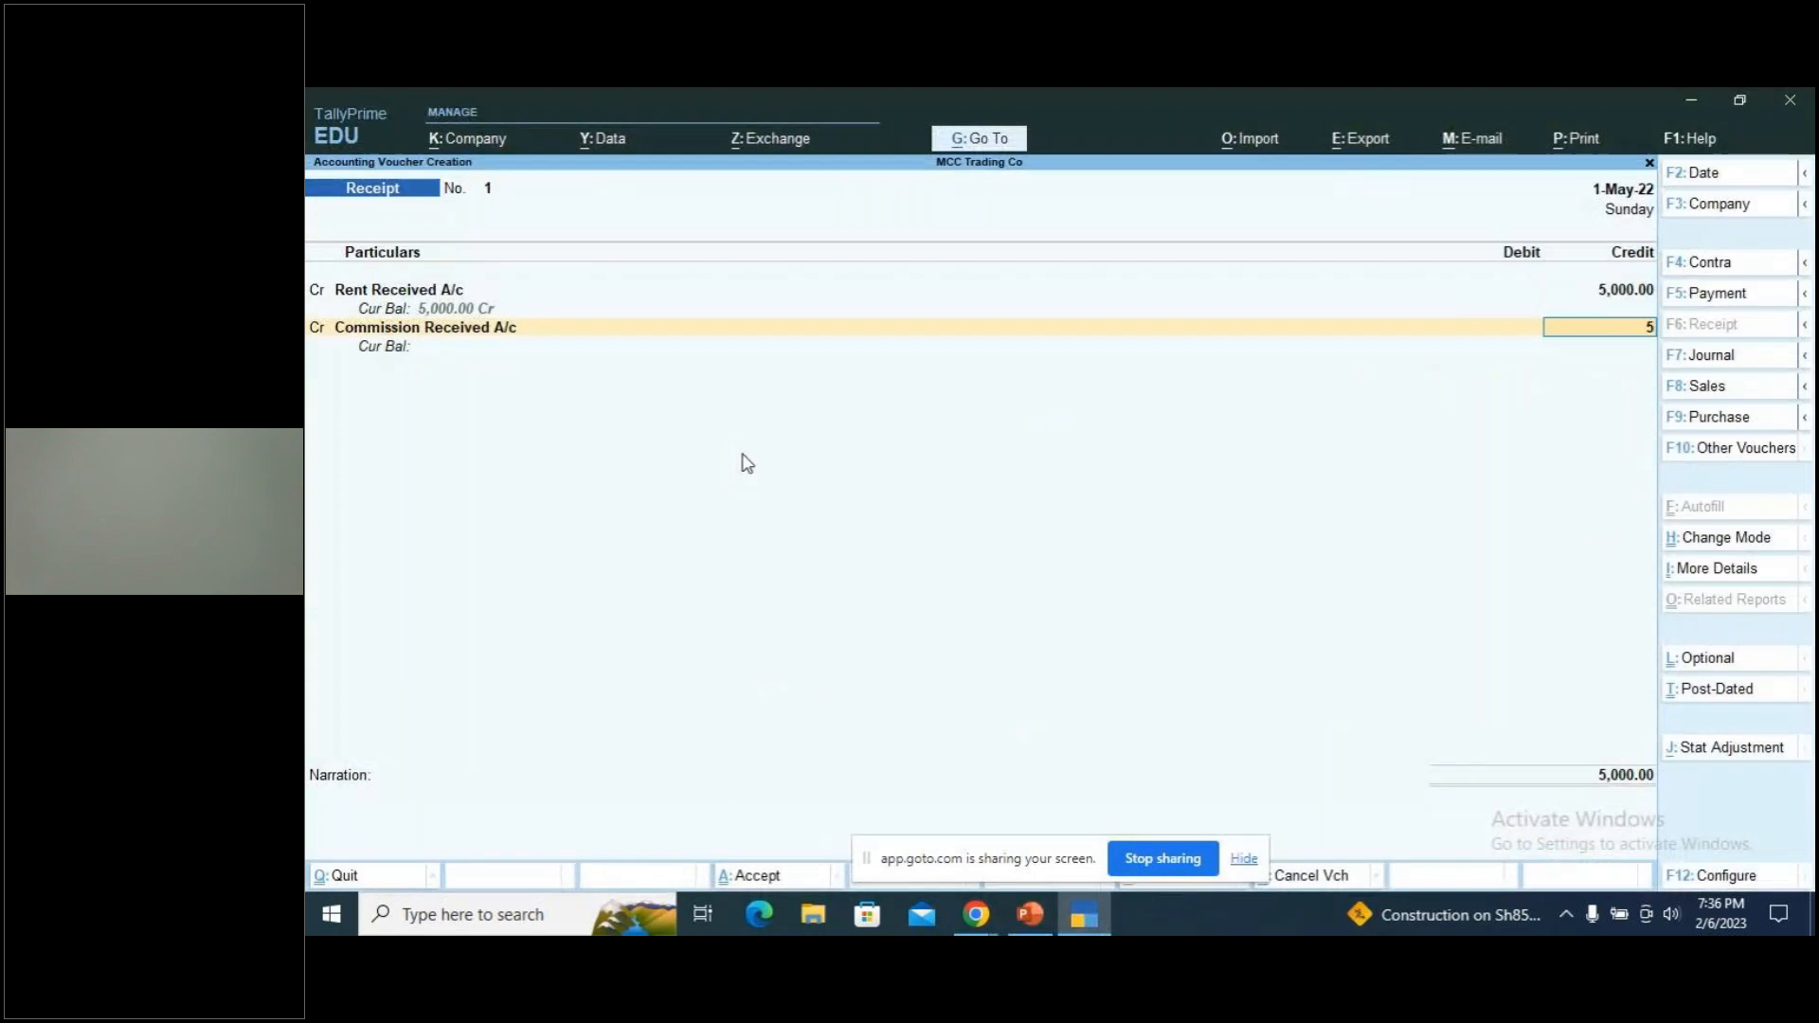
{"action": "type", "text": "5000"}
{"action": "key", "text": "Return"}
{"action": "key", "text": "Return"}
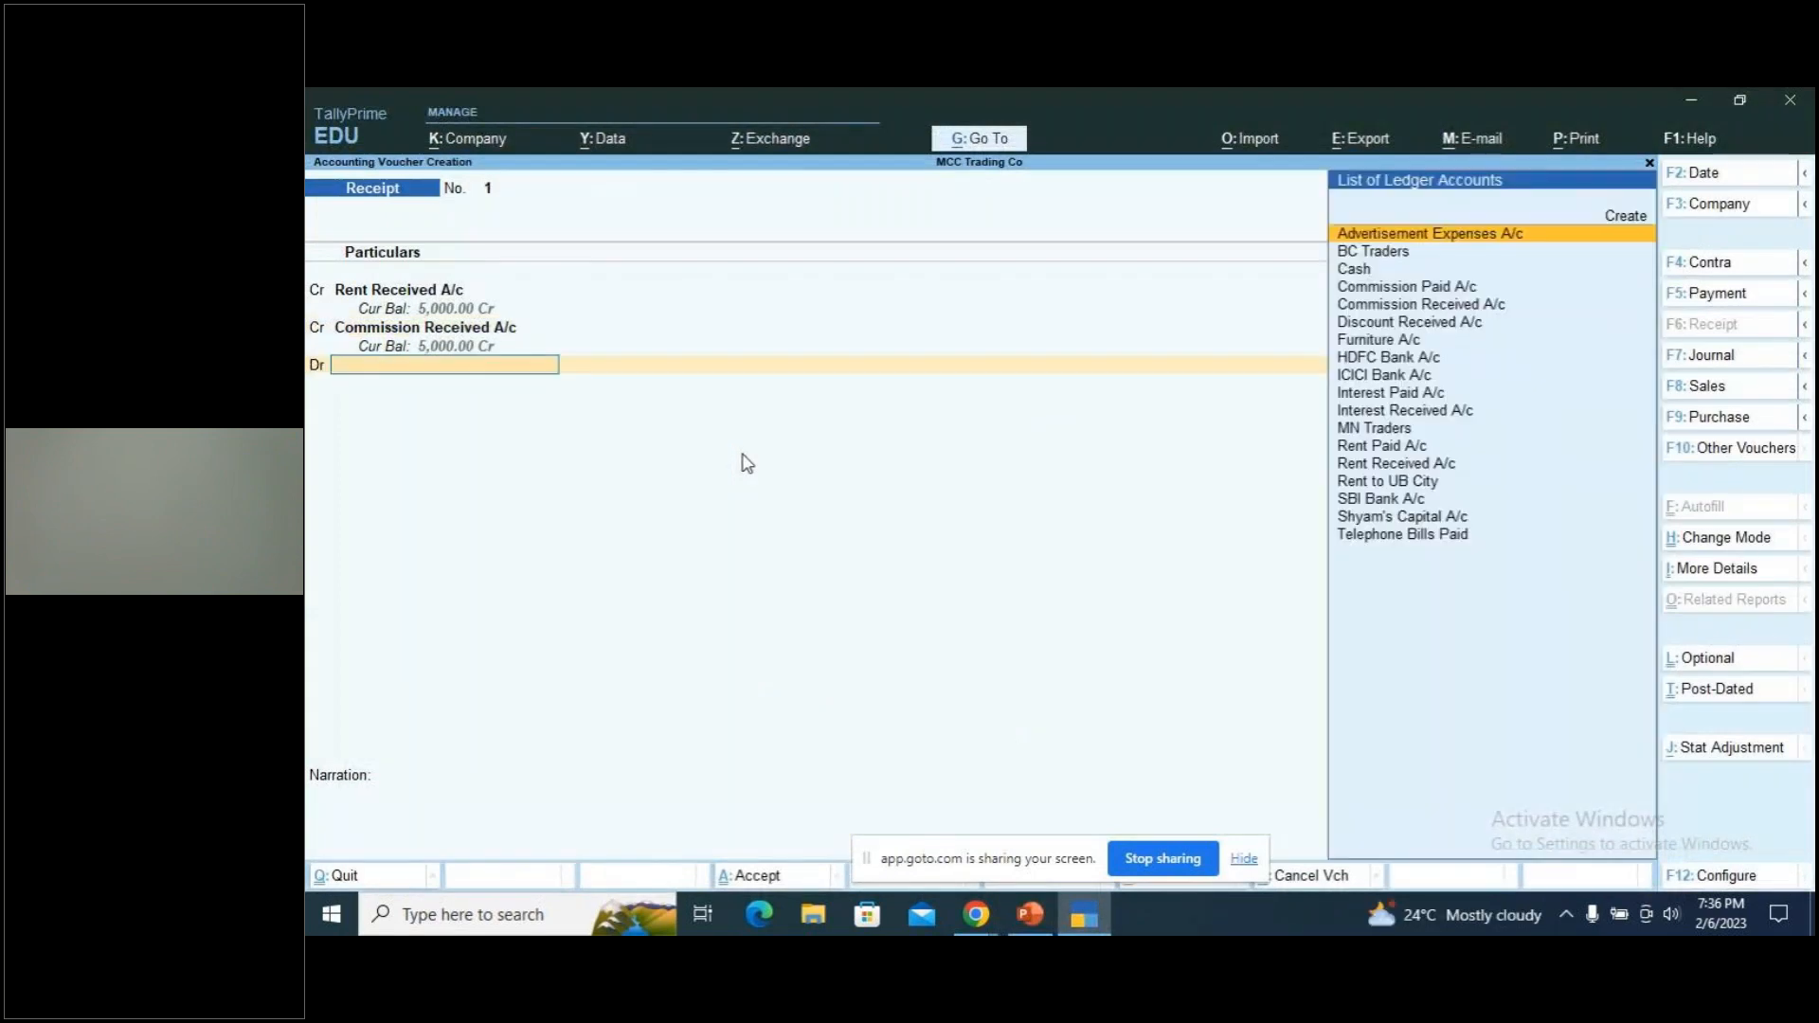
Debit Cash with 10,000 in the receipt voucher
{"action": "key", "text": "Down"}
{"action": "key", "text": "Down"}
{"action": "key", "text": "Down"}
{"action": "key", "text": "Up"}
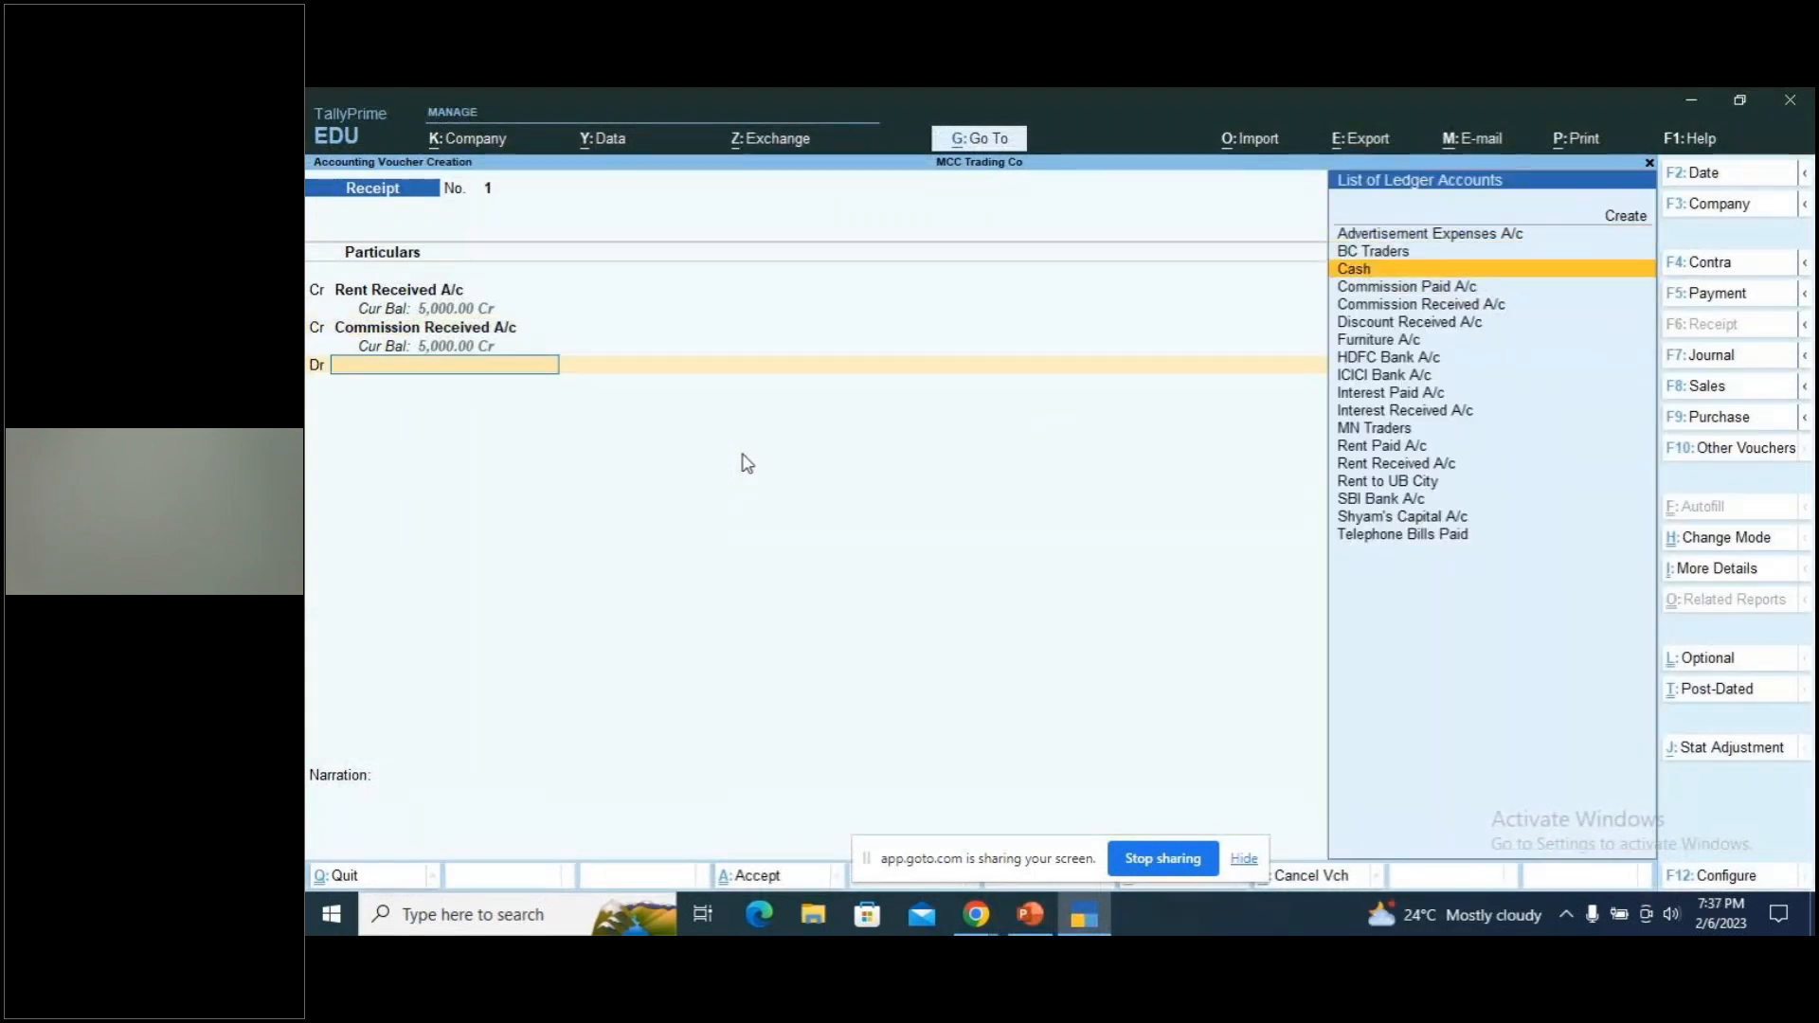
{"action": "key", "text": "Return"}
{"action": "key", "text": "Return"}
Enter the narration "being cash received from rent and commission" and save the receipt voucher
{"action": "type", "text": "bei"}
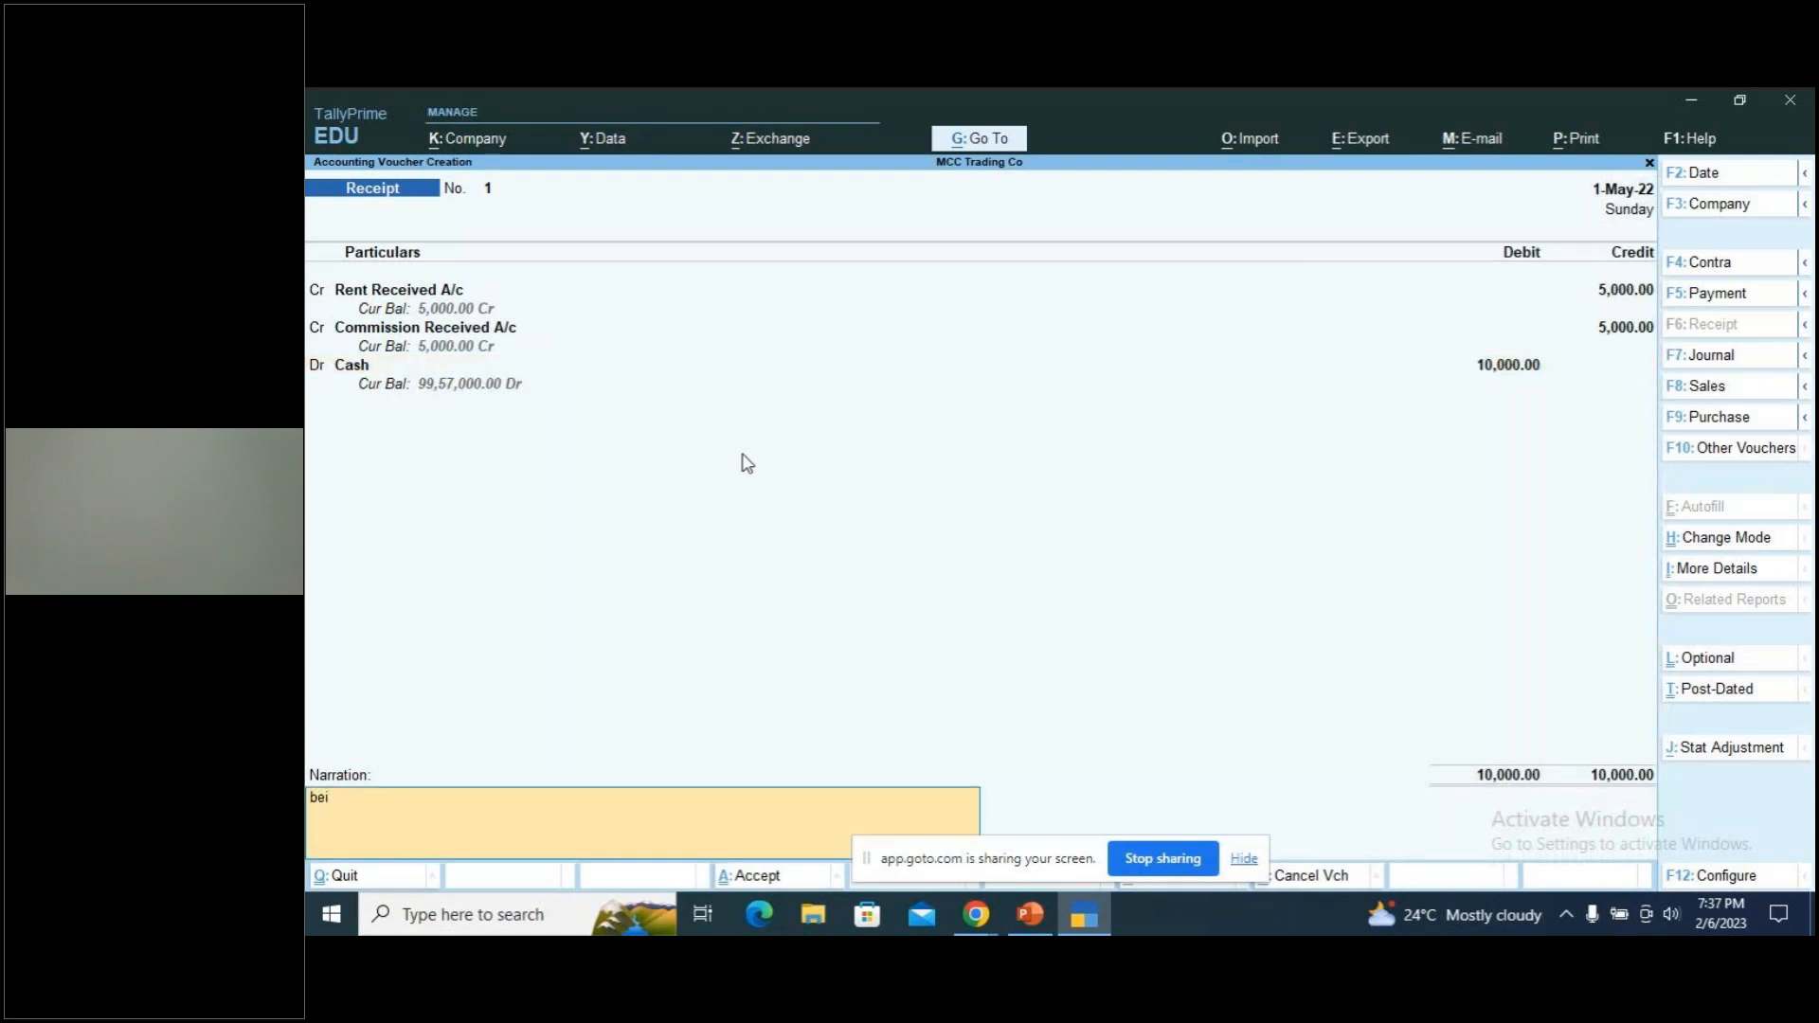
{"action": "type", "text": "ng cash received from rent and co"}
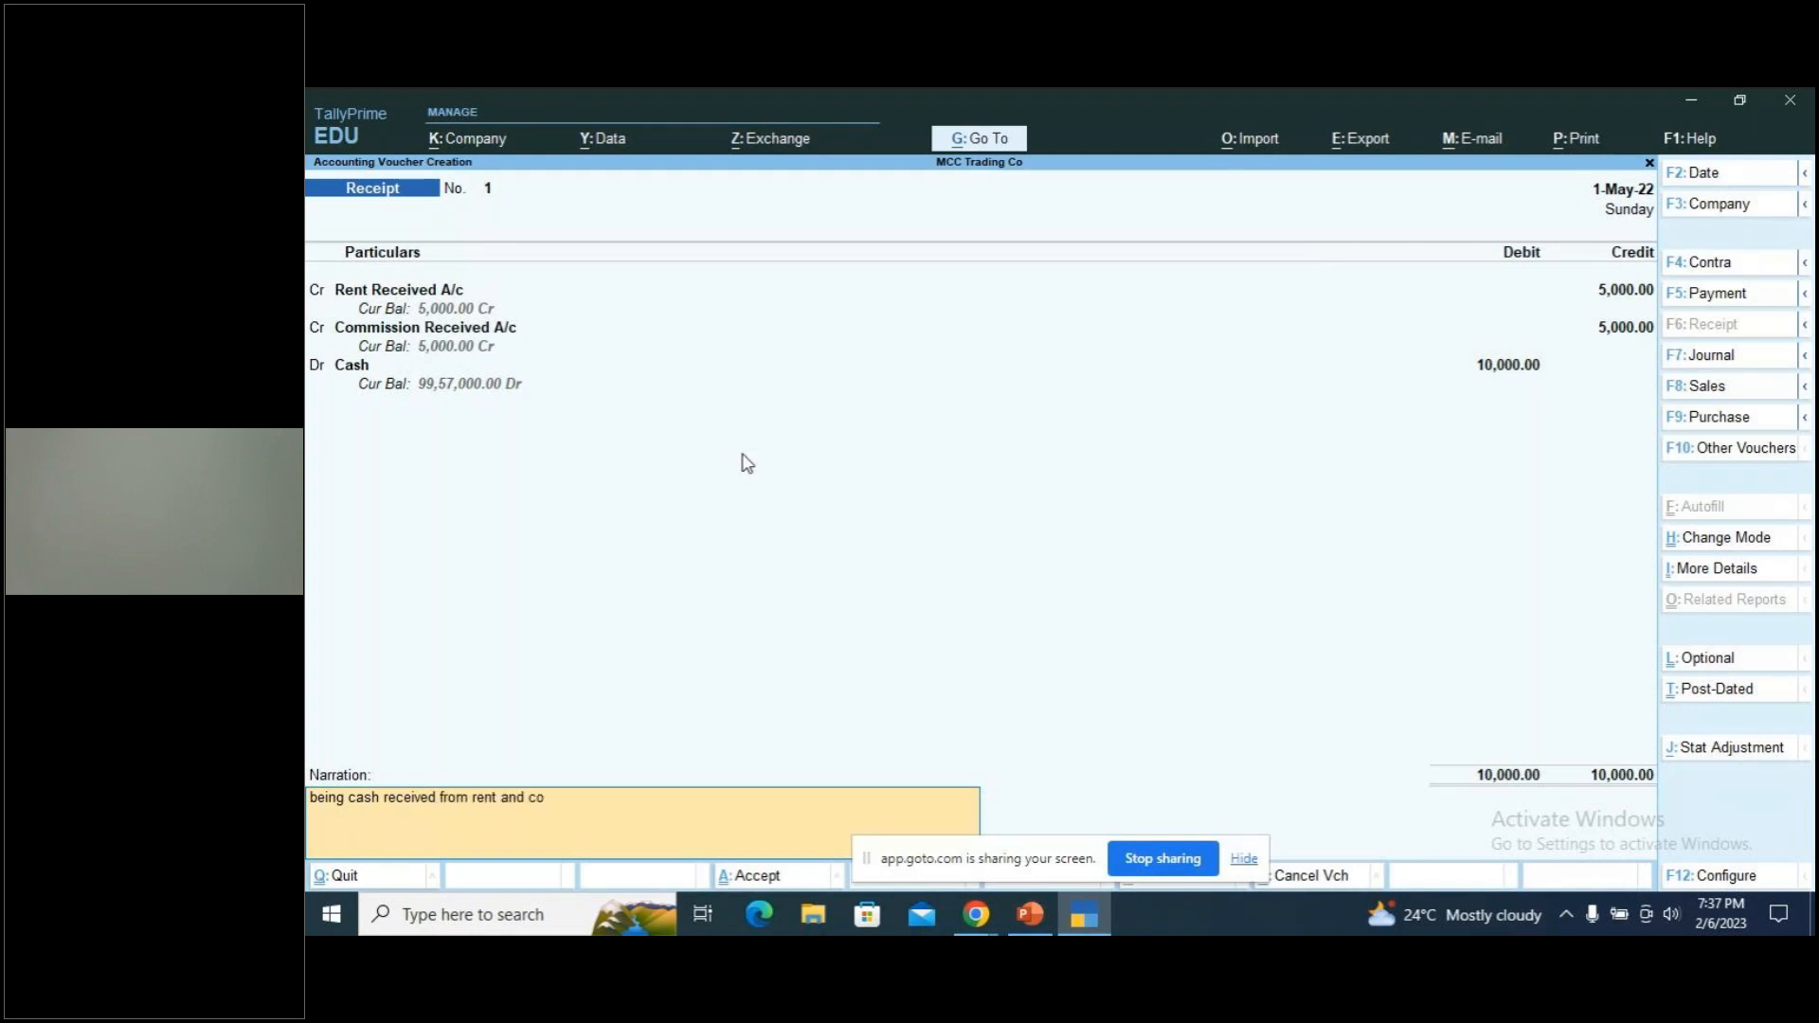
{"action": "type", "text": "mmission"}
{"action": "key", "text": "Return"}
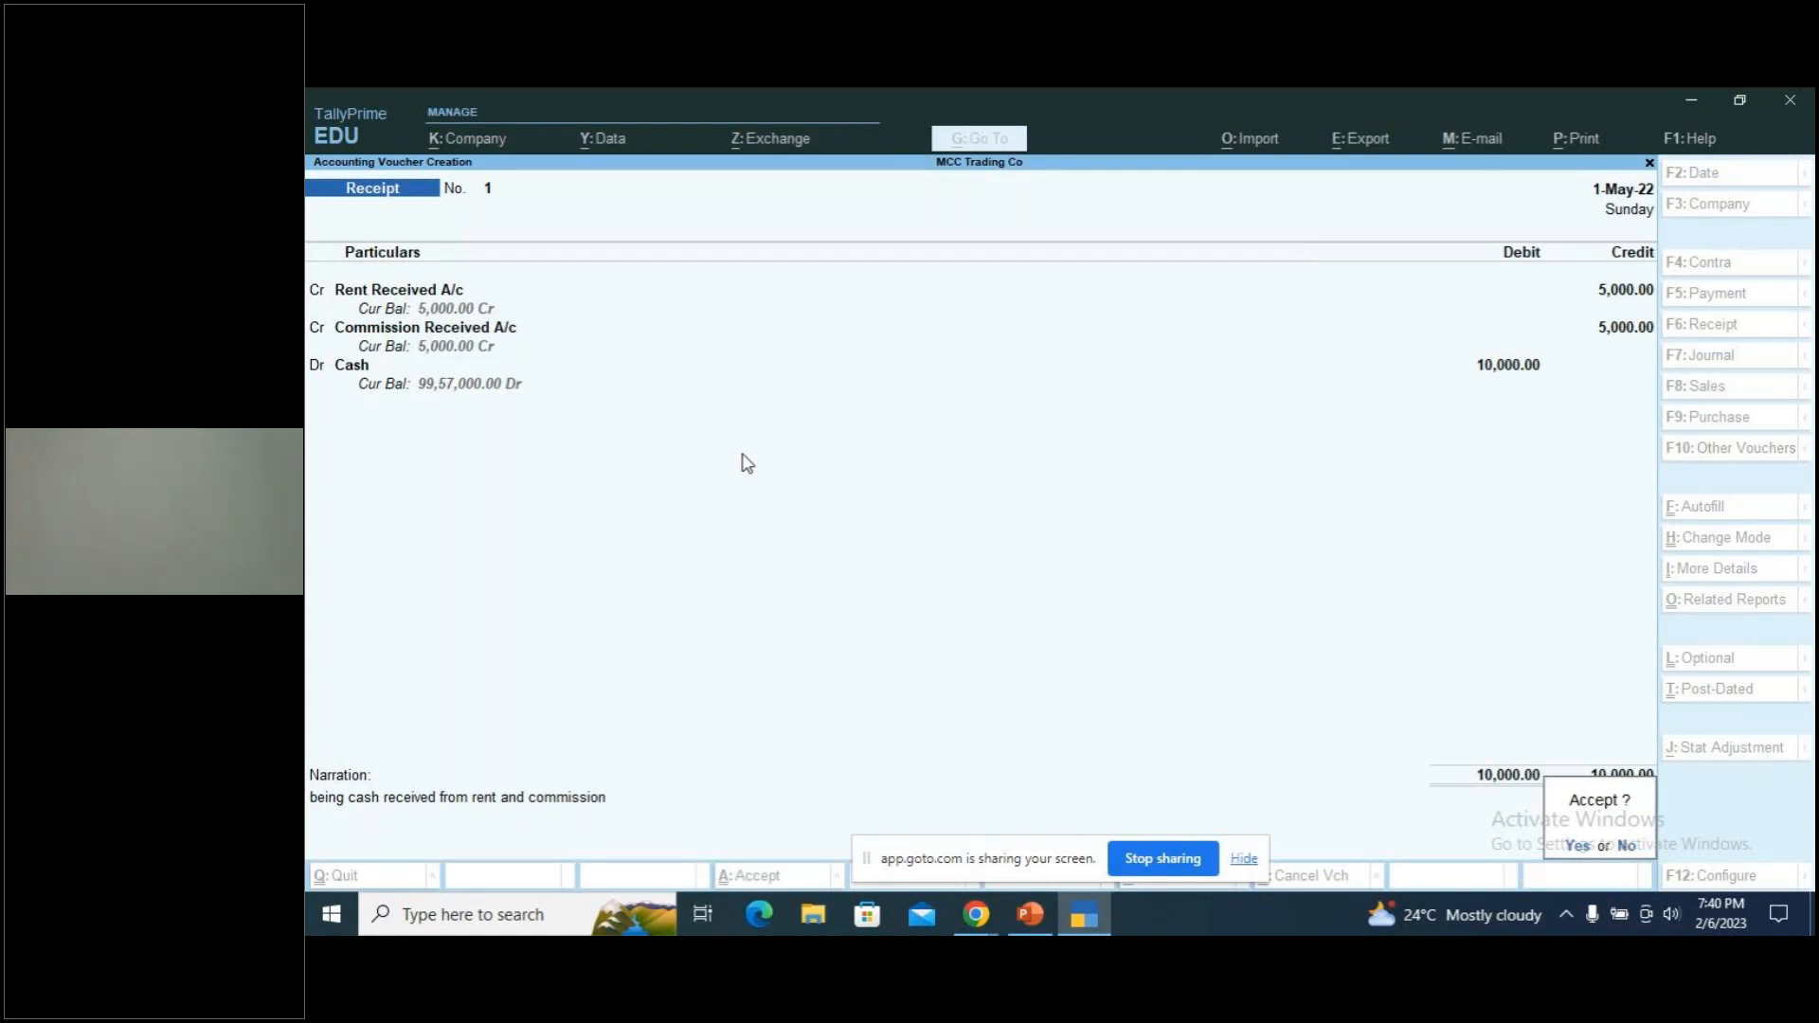
{"action": "key", "text": "y"}
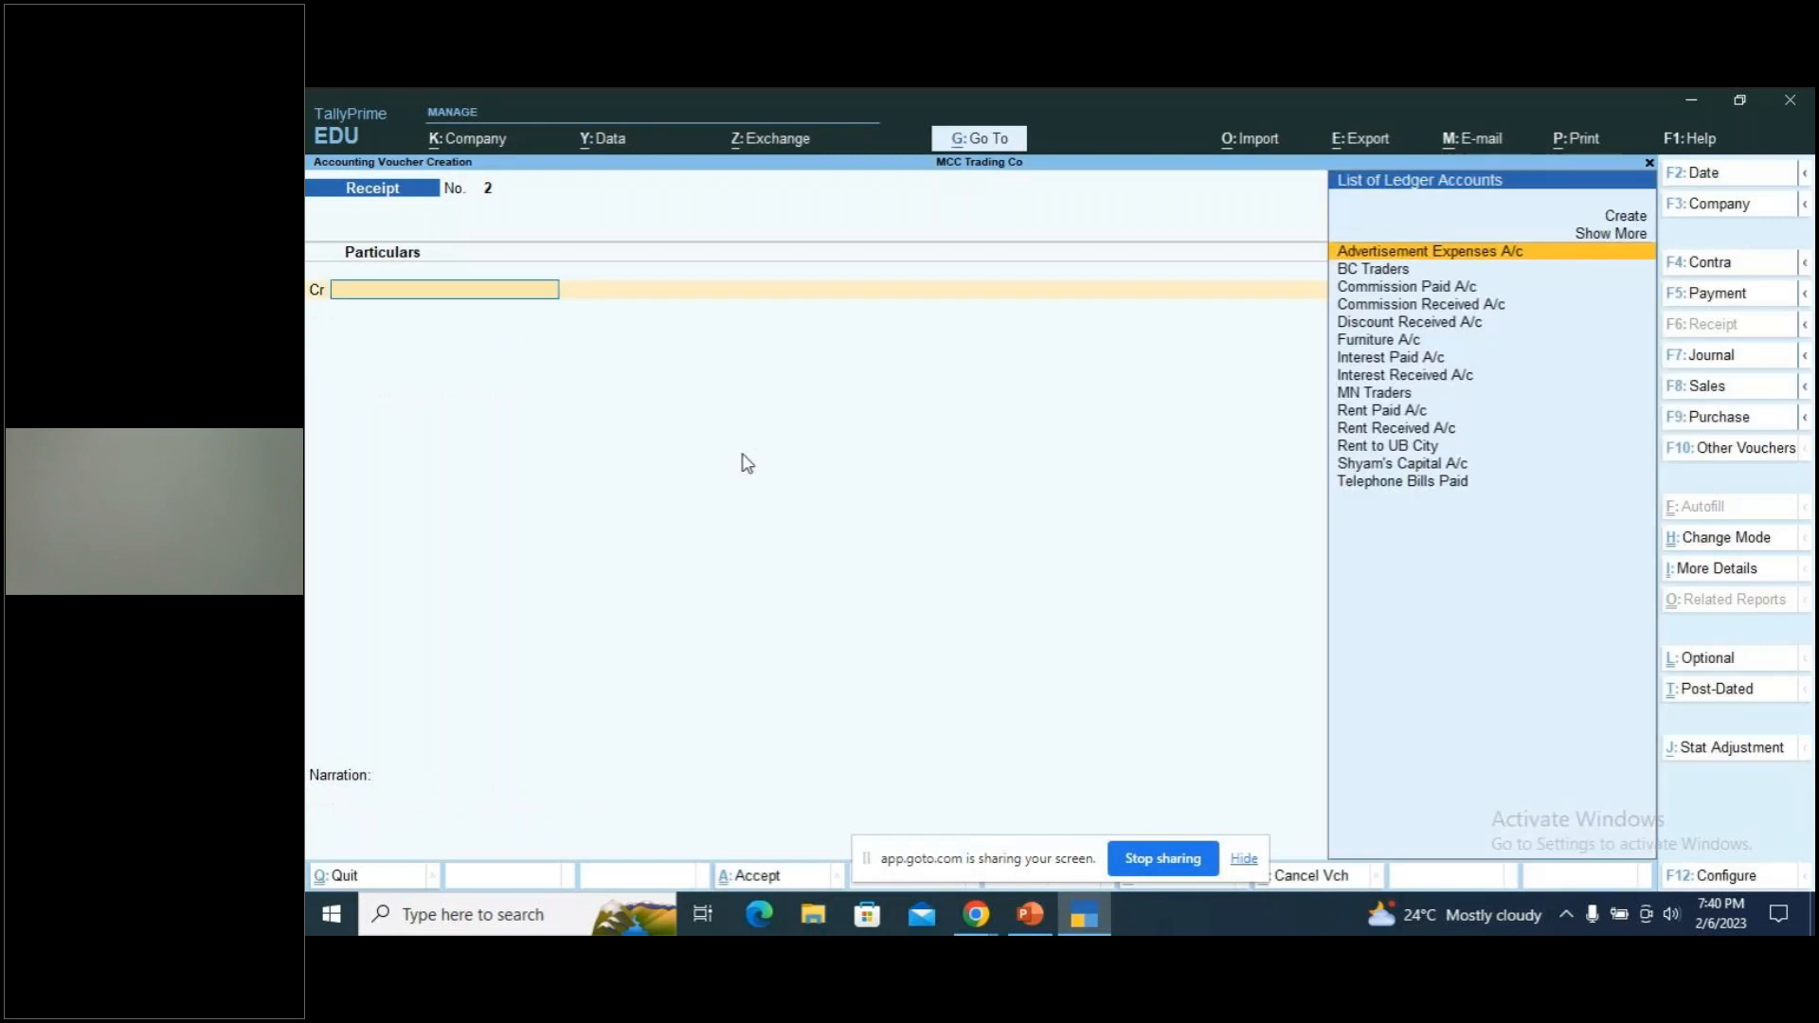
Check the furniture sale exercise on the PowerPoint slide and set the new receipt's date to 1.6 in TallyPrime
{"action": "key", "text": "alt+Tab"}
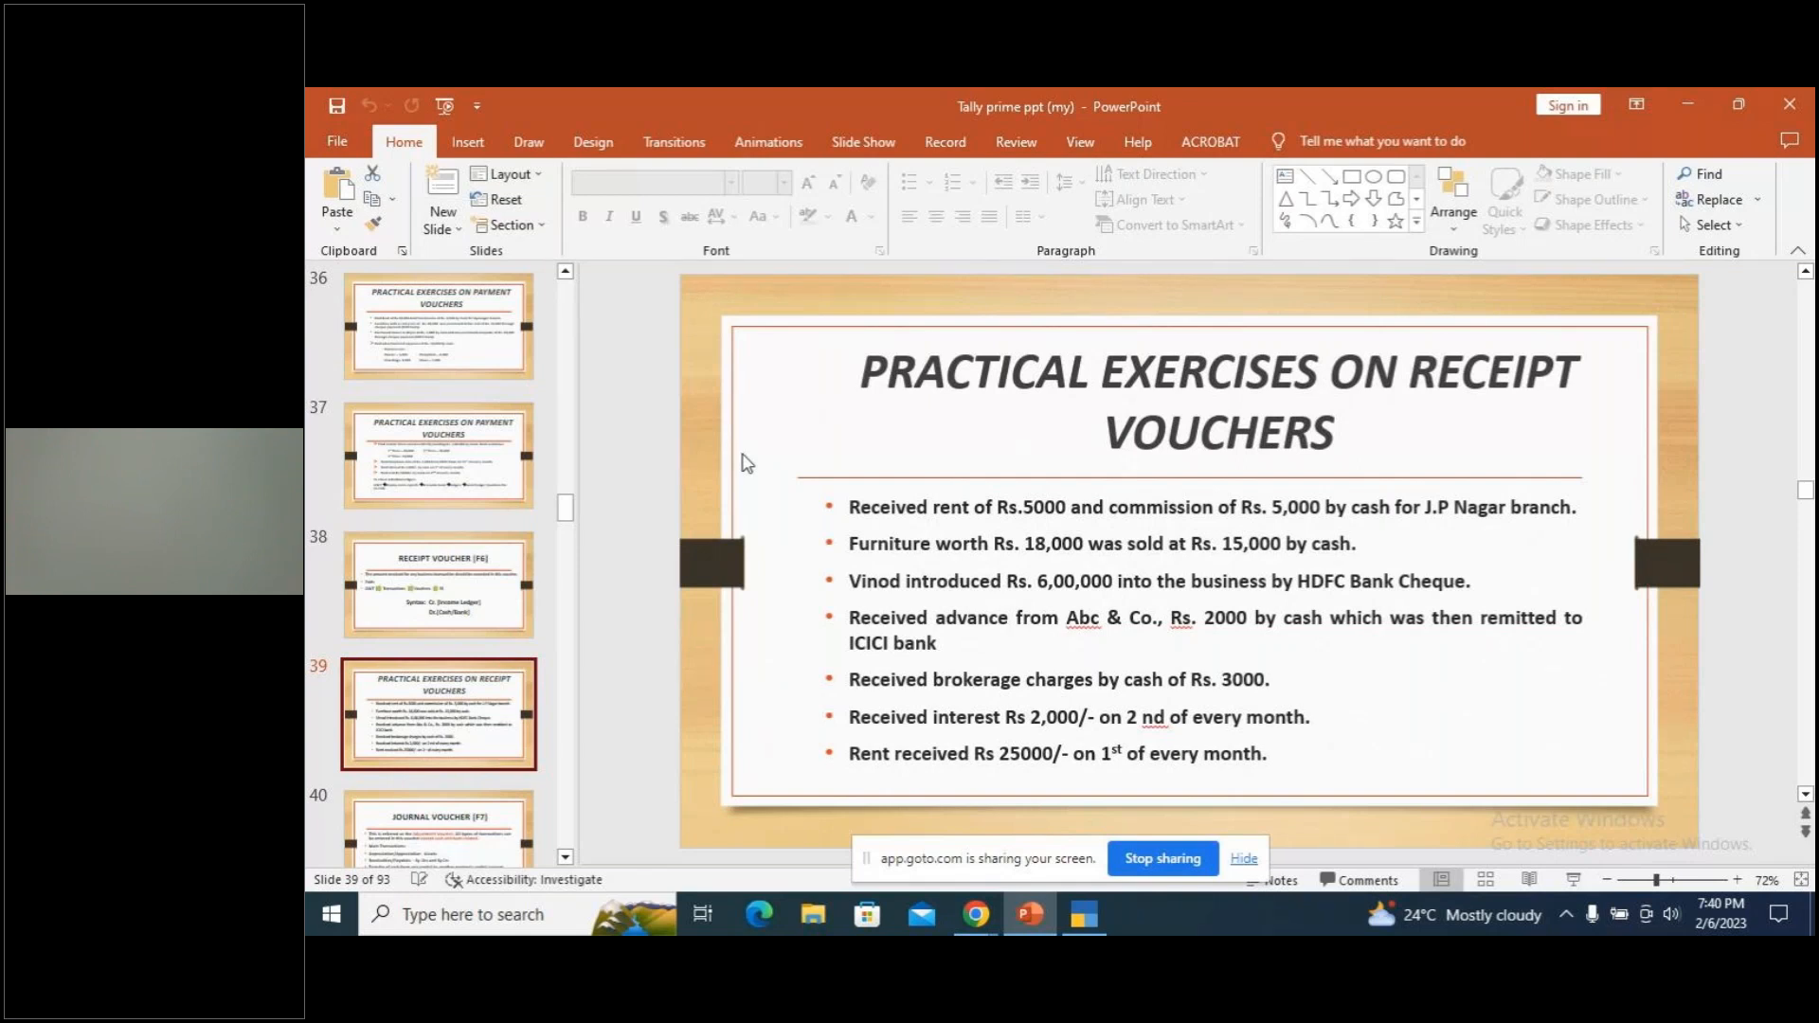
{"action": "key", "text": "alt+Tab"}
{"action": "key", "text": "F2"}
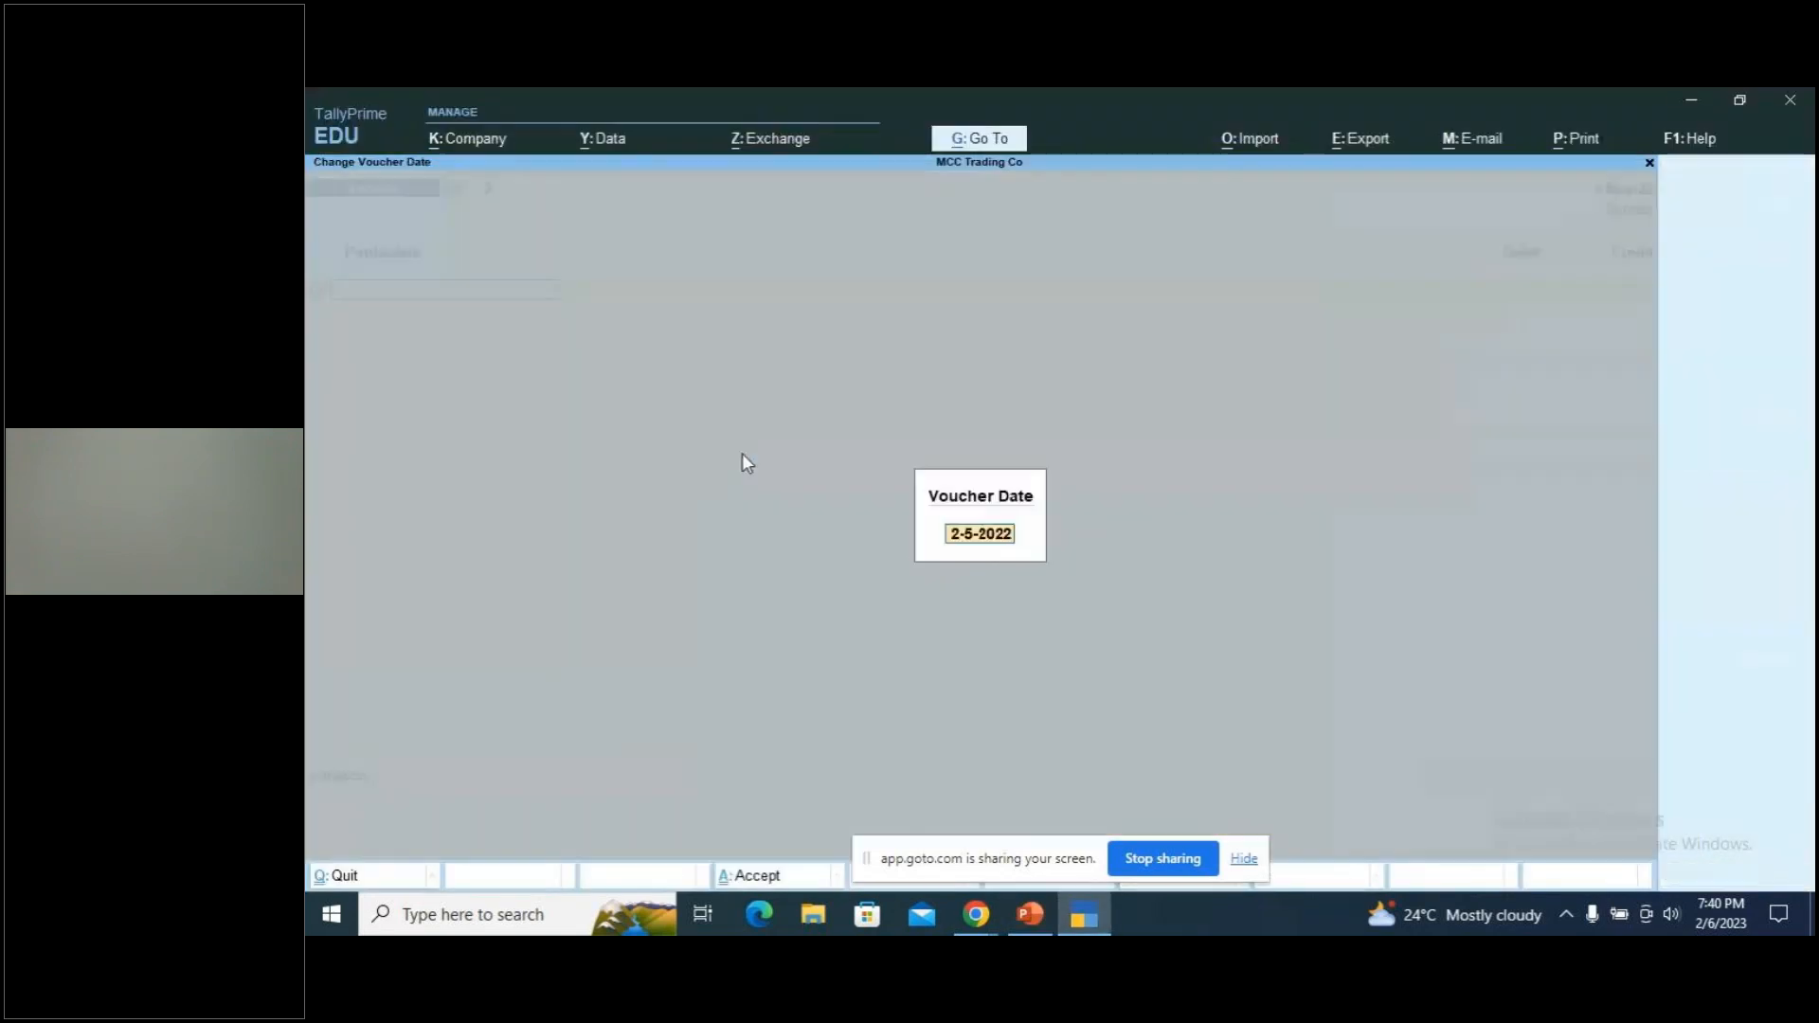
{"action": "type", "text": "1.6"}
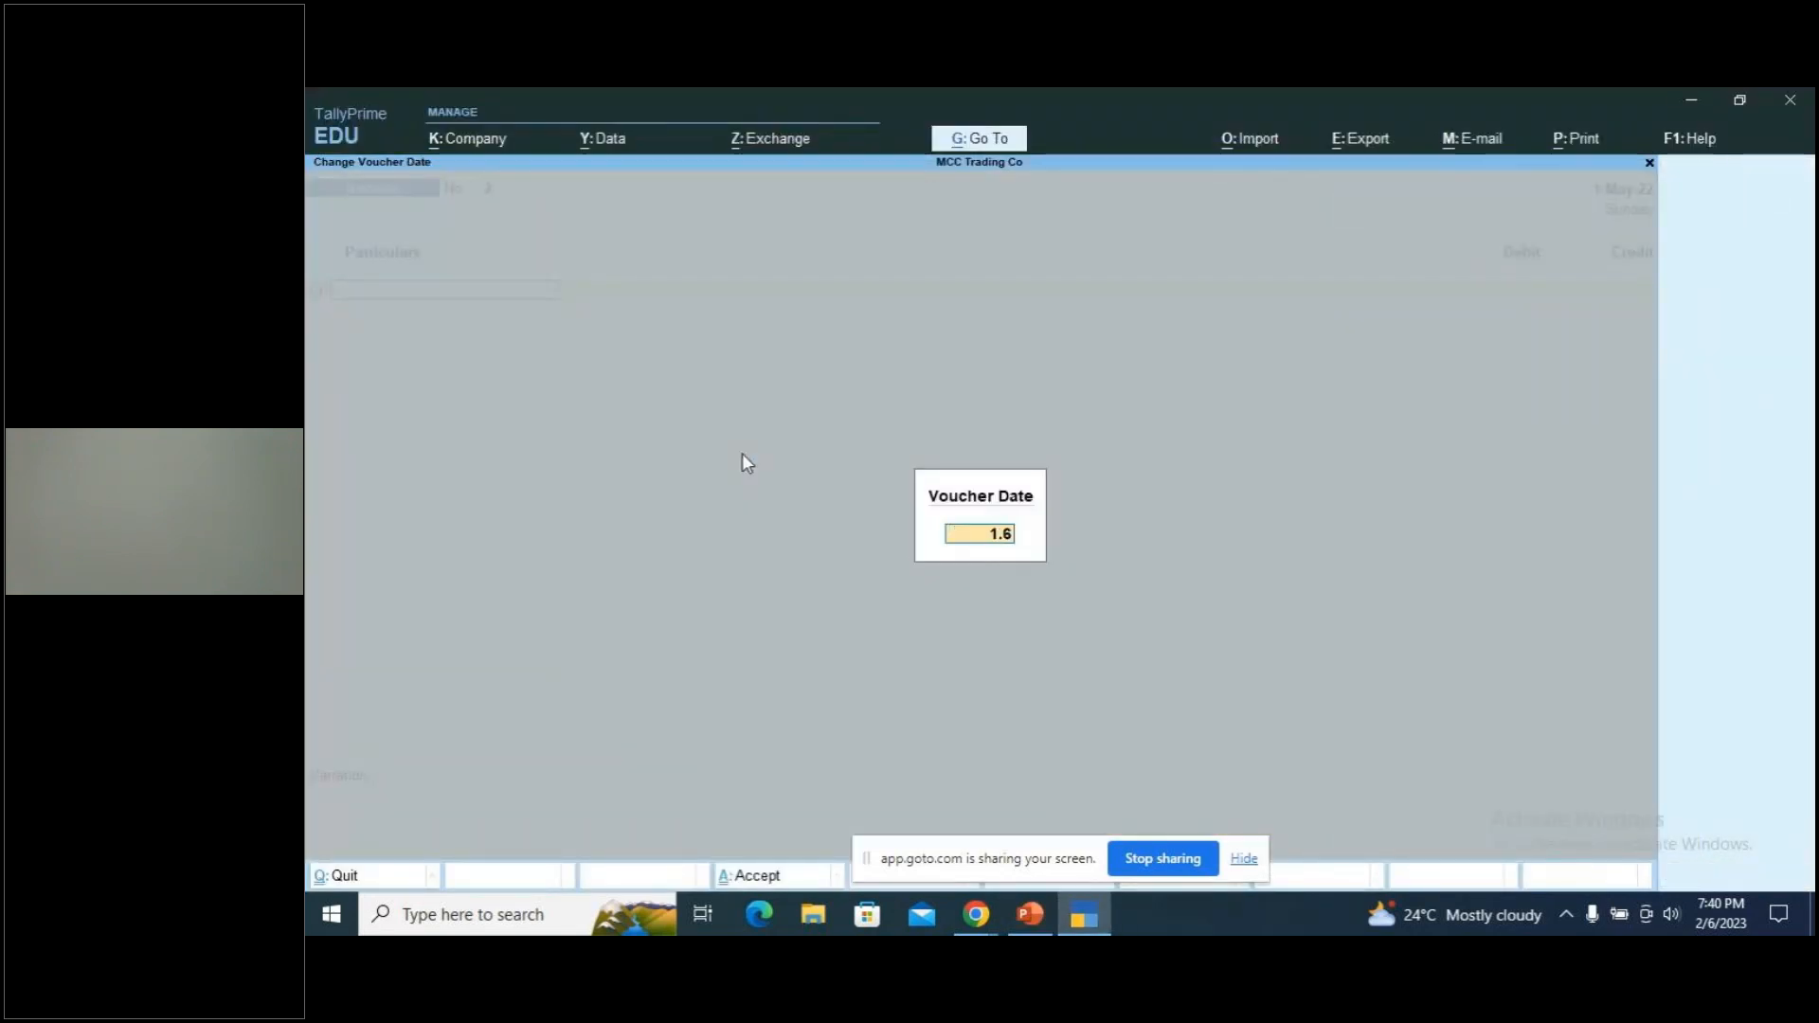
{"action": "key", "text": "Return"}
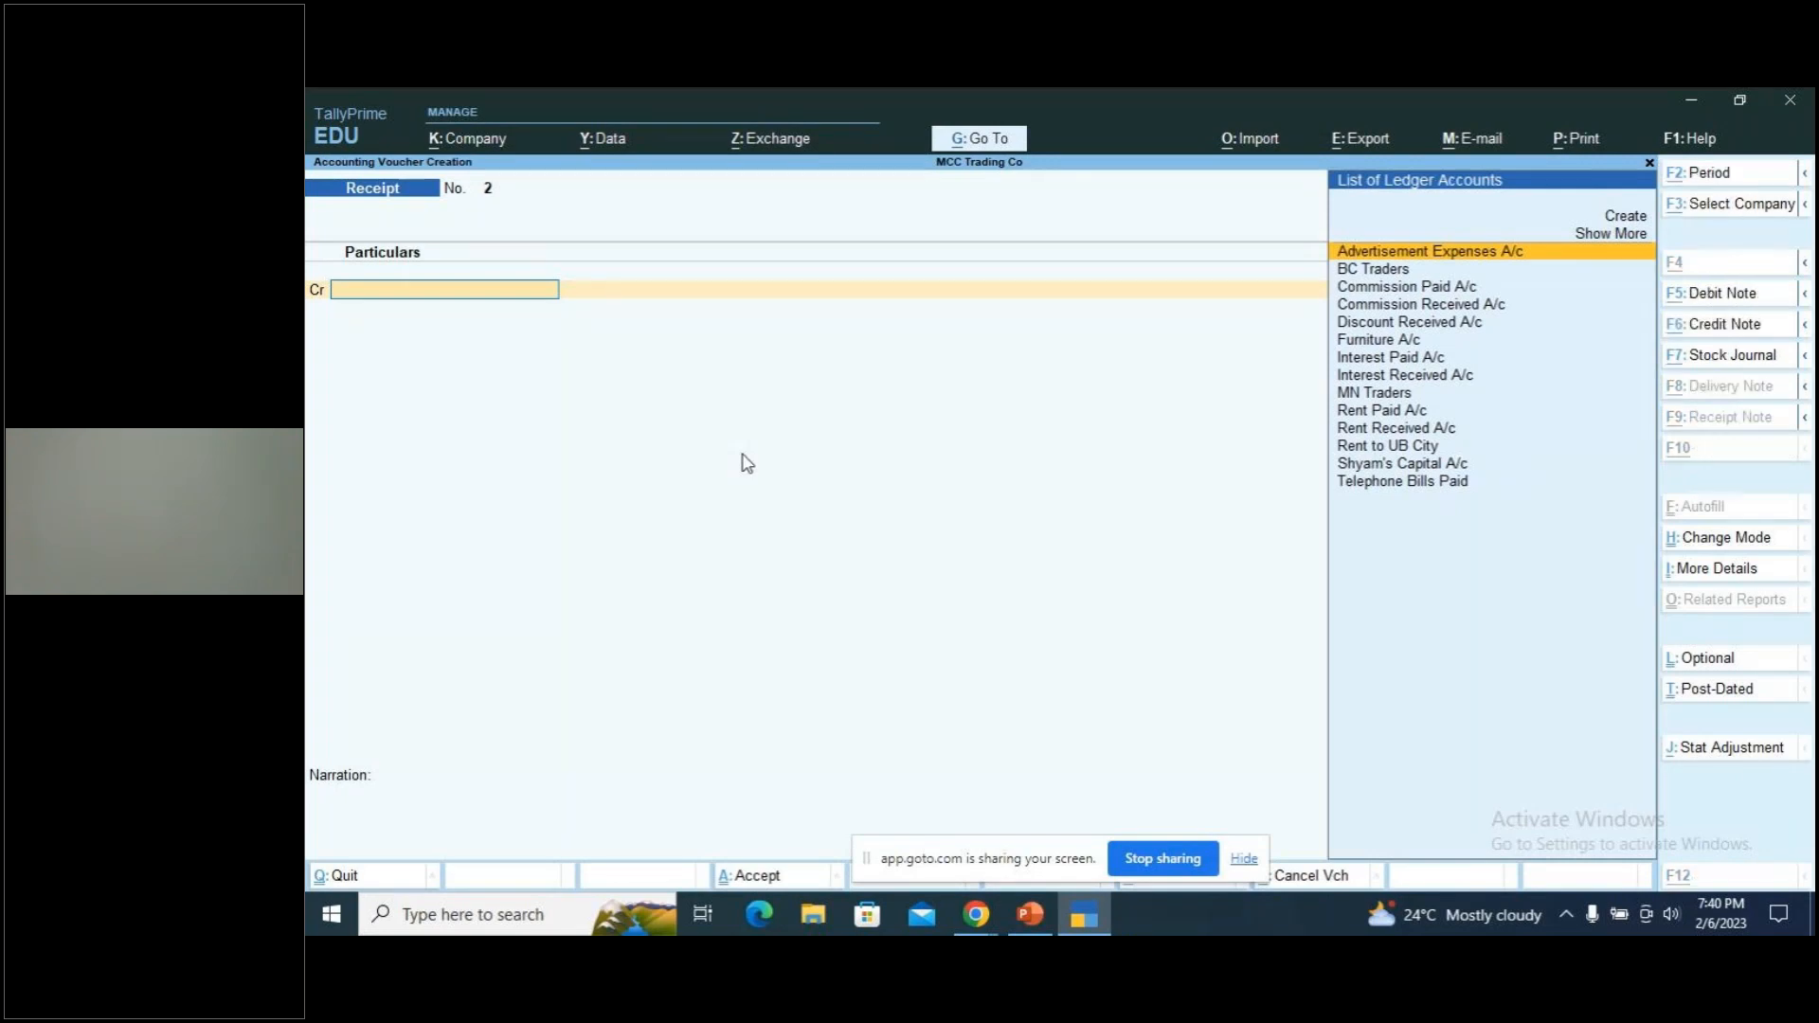
Check the furniture value on the PowerPoint exercise slide and credit Furniture A/c with 18,000 in the TallyPrime receipt
{"action": "key", "text": "alt+Tab"}
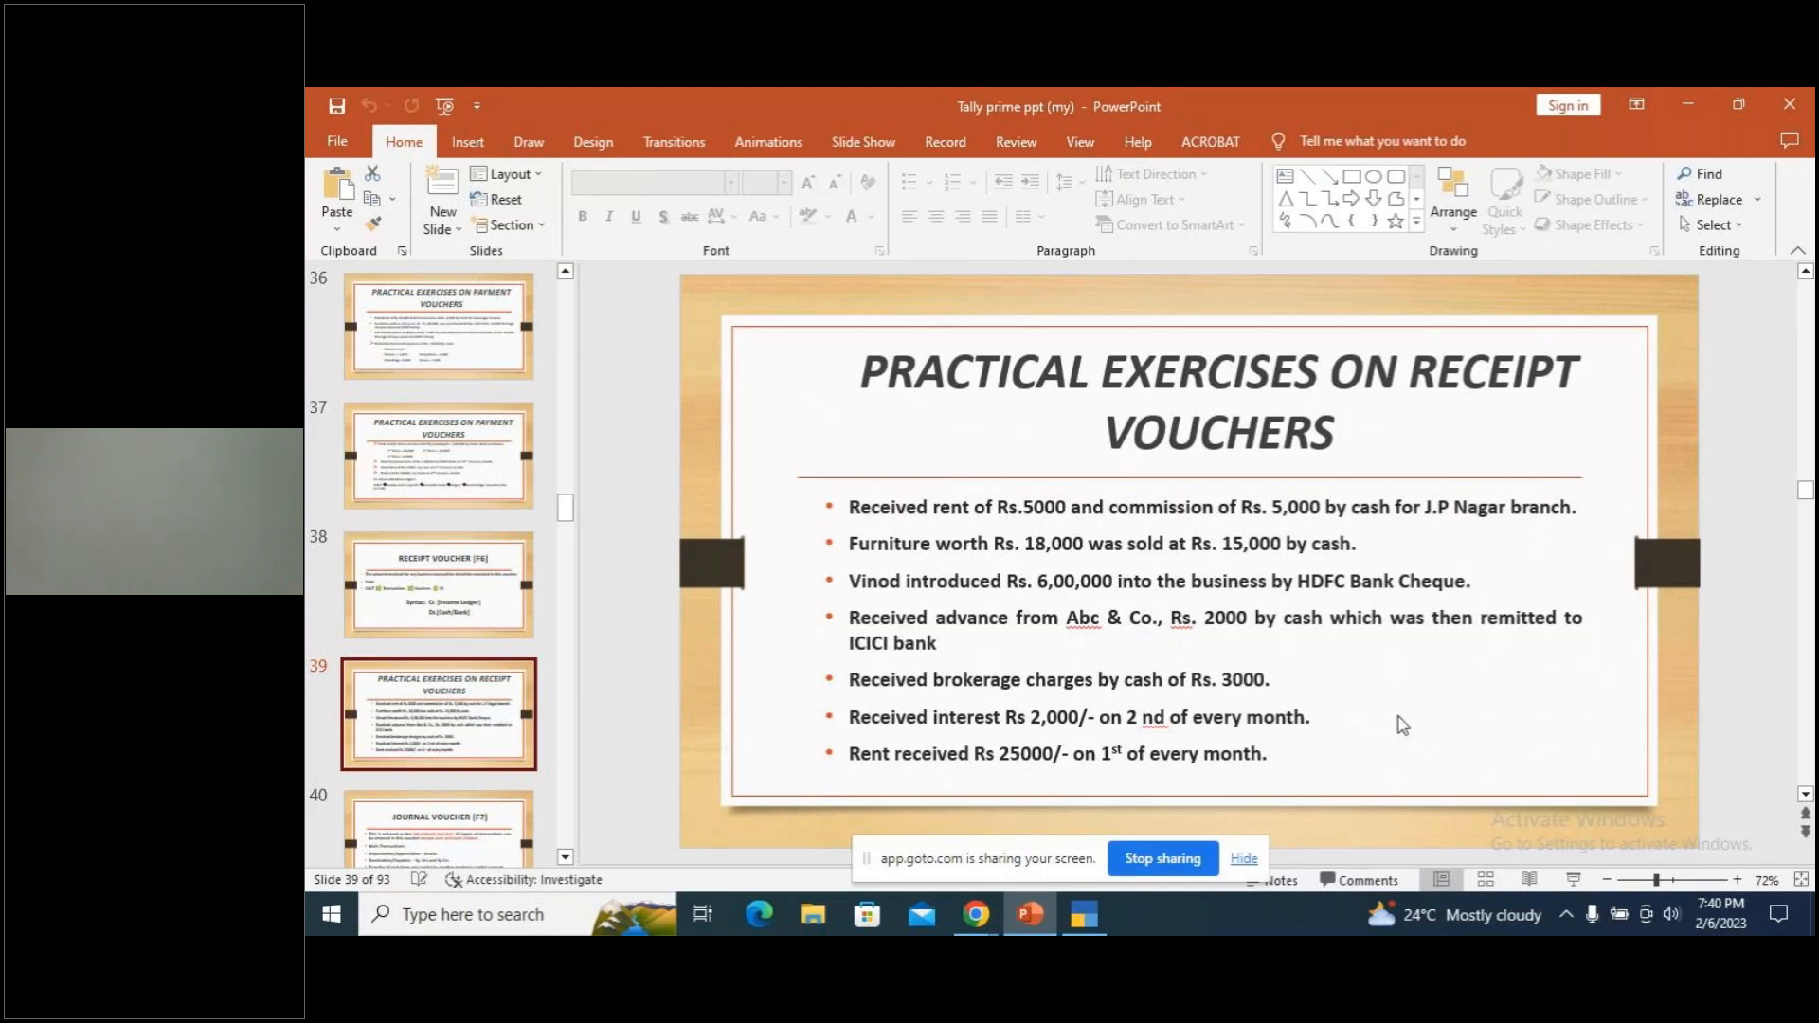
{"action": "key", "text": "alt+Tab"}
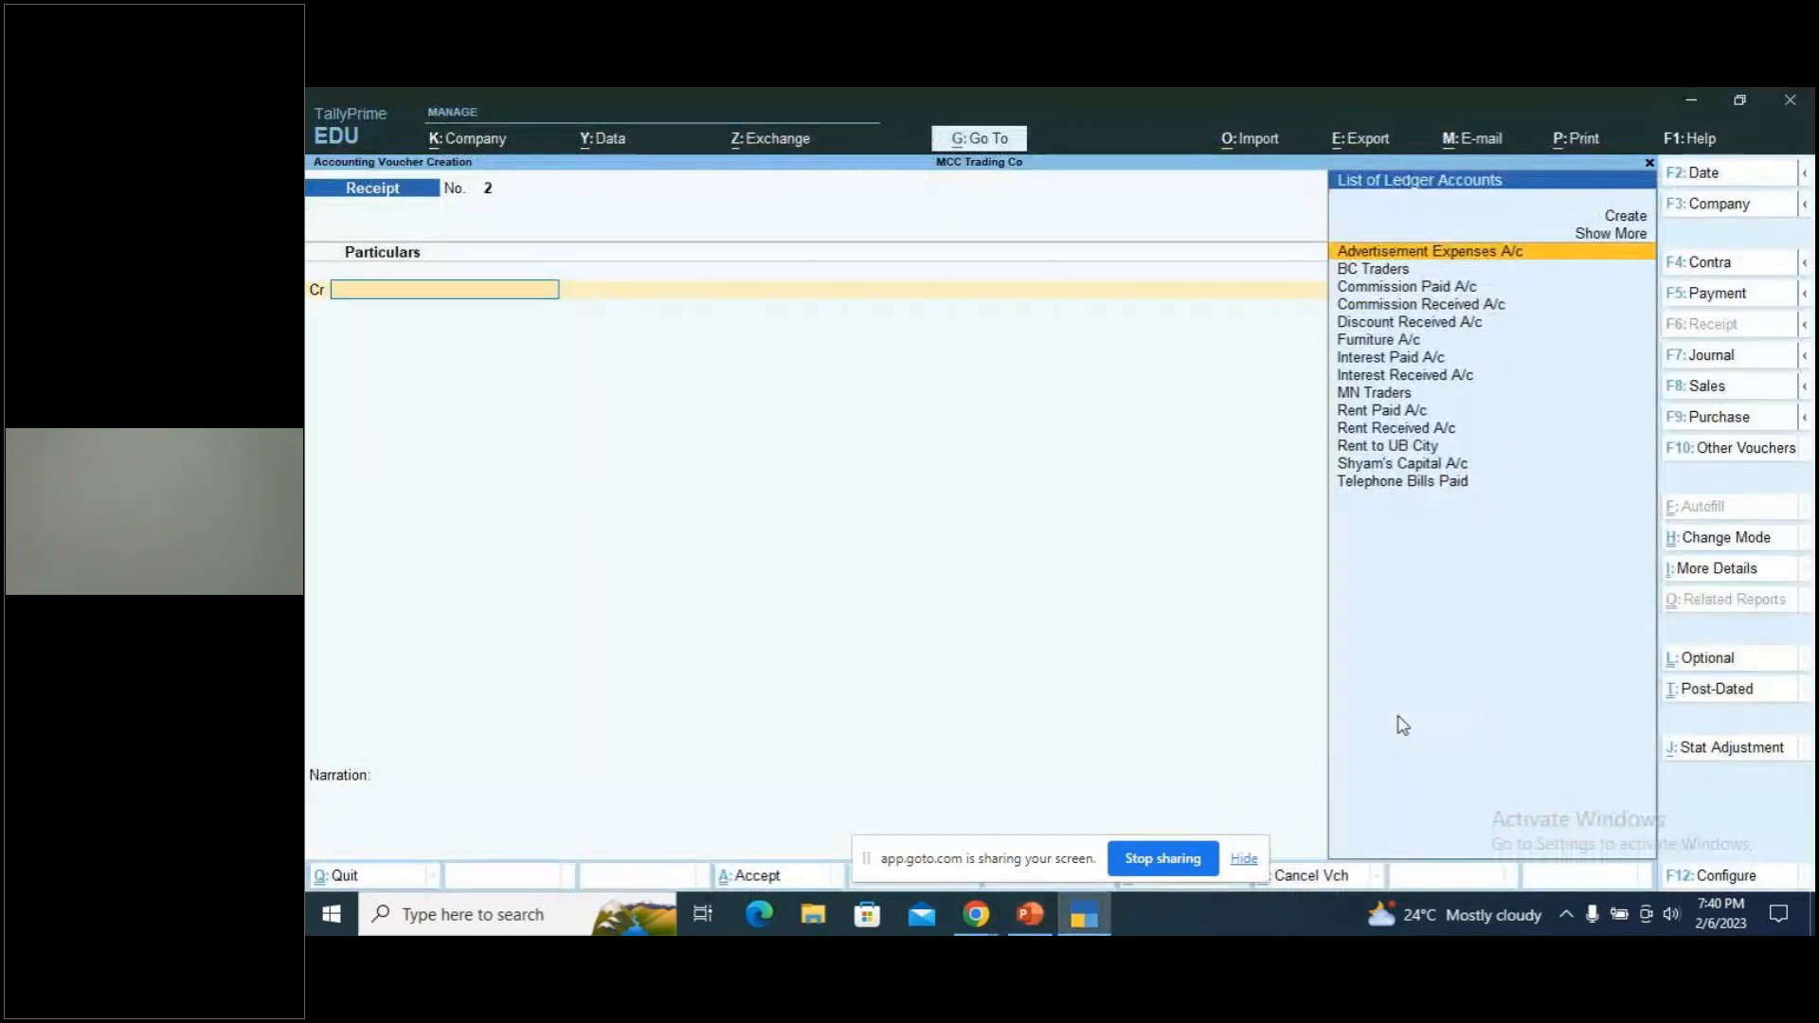
{"action": "key", "text": "Down"}
{"action": "key", "text": "Down"}
{"action": "key", "text": "Down"}
{"action": "key", "text": "Down"}
{"action": "key", "text": "Down"}
{"action": "key", "text": "Return"}
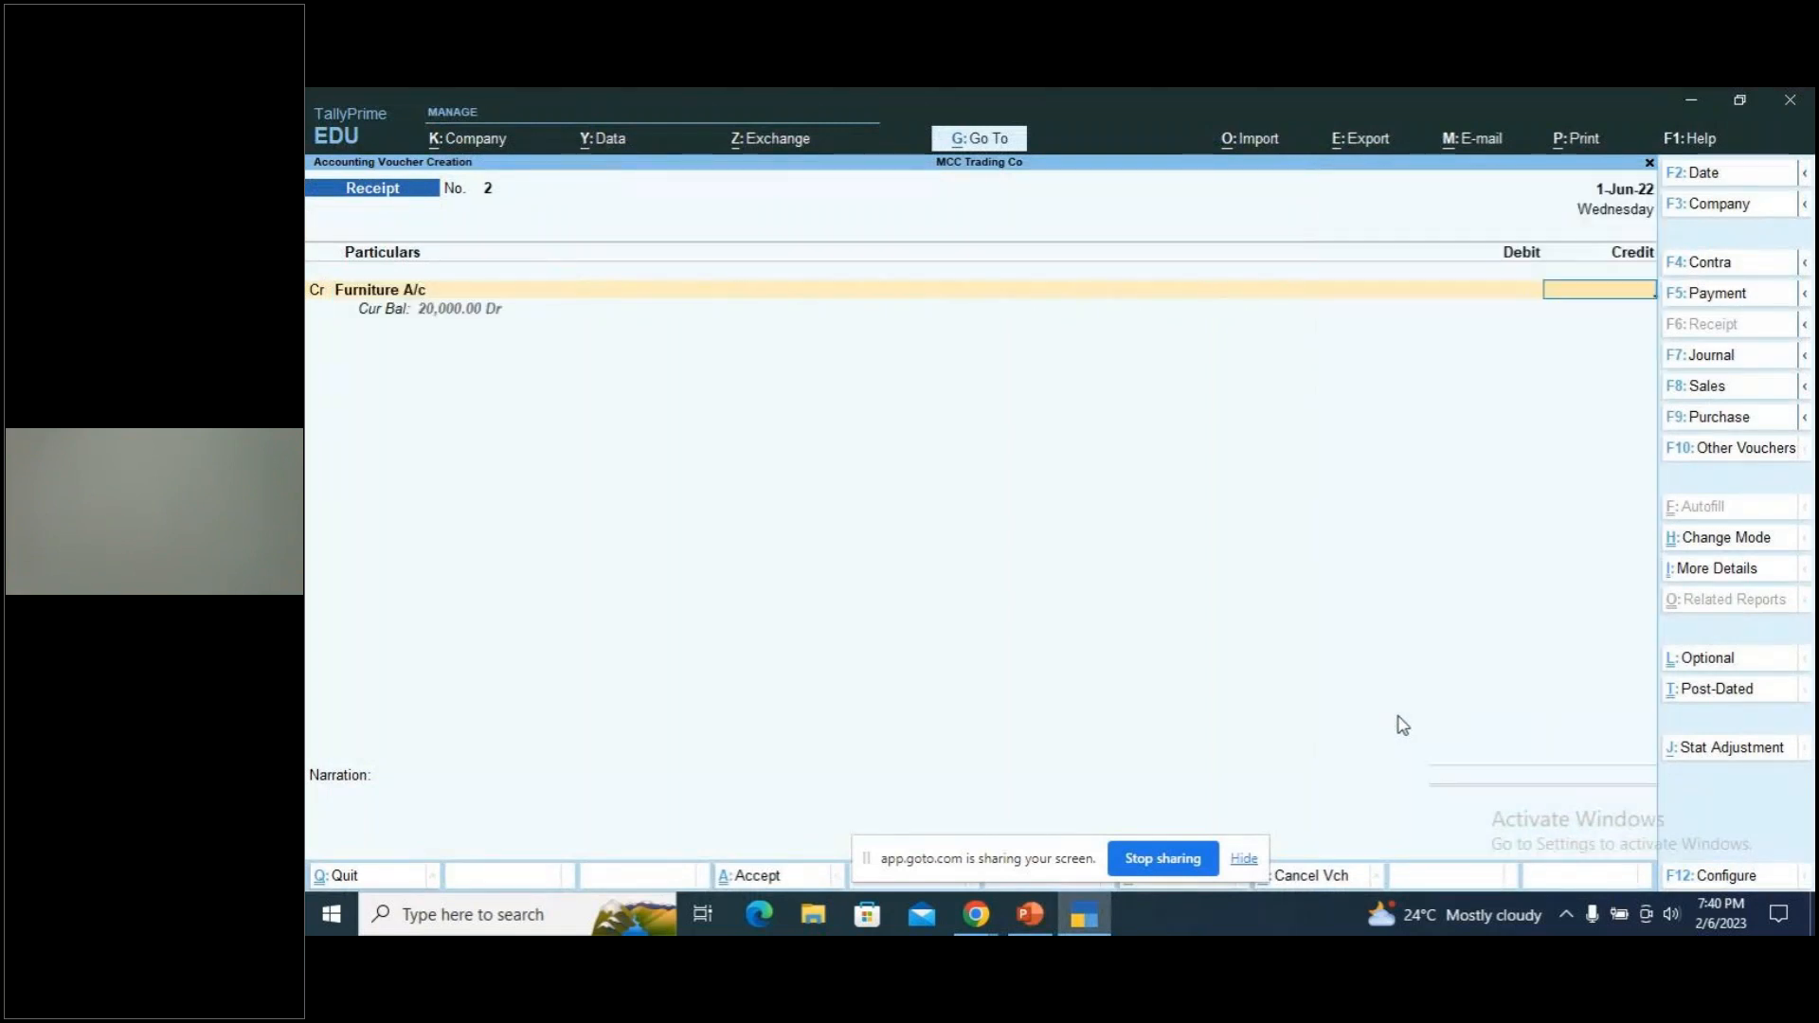
{"action": "type", "text": "18000"}
{"action": "key", "text": "Return"}
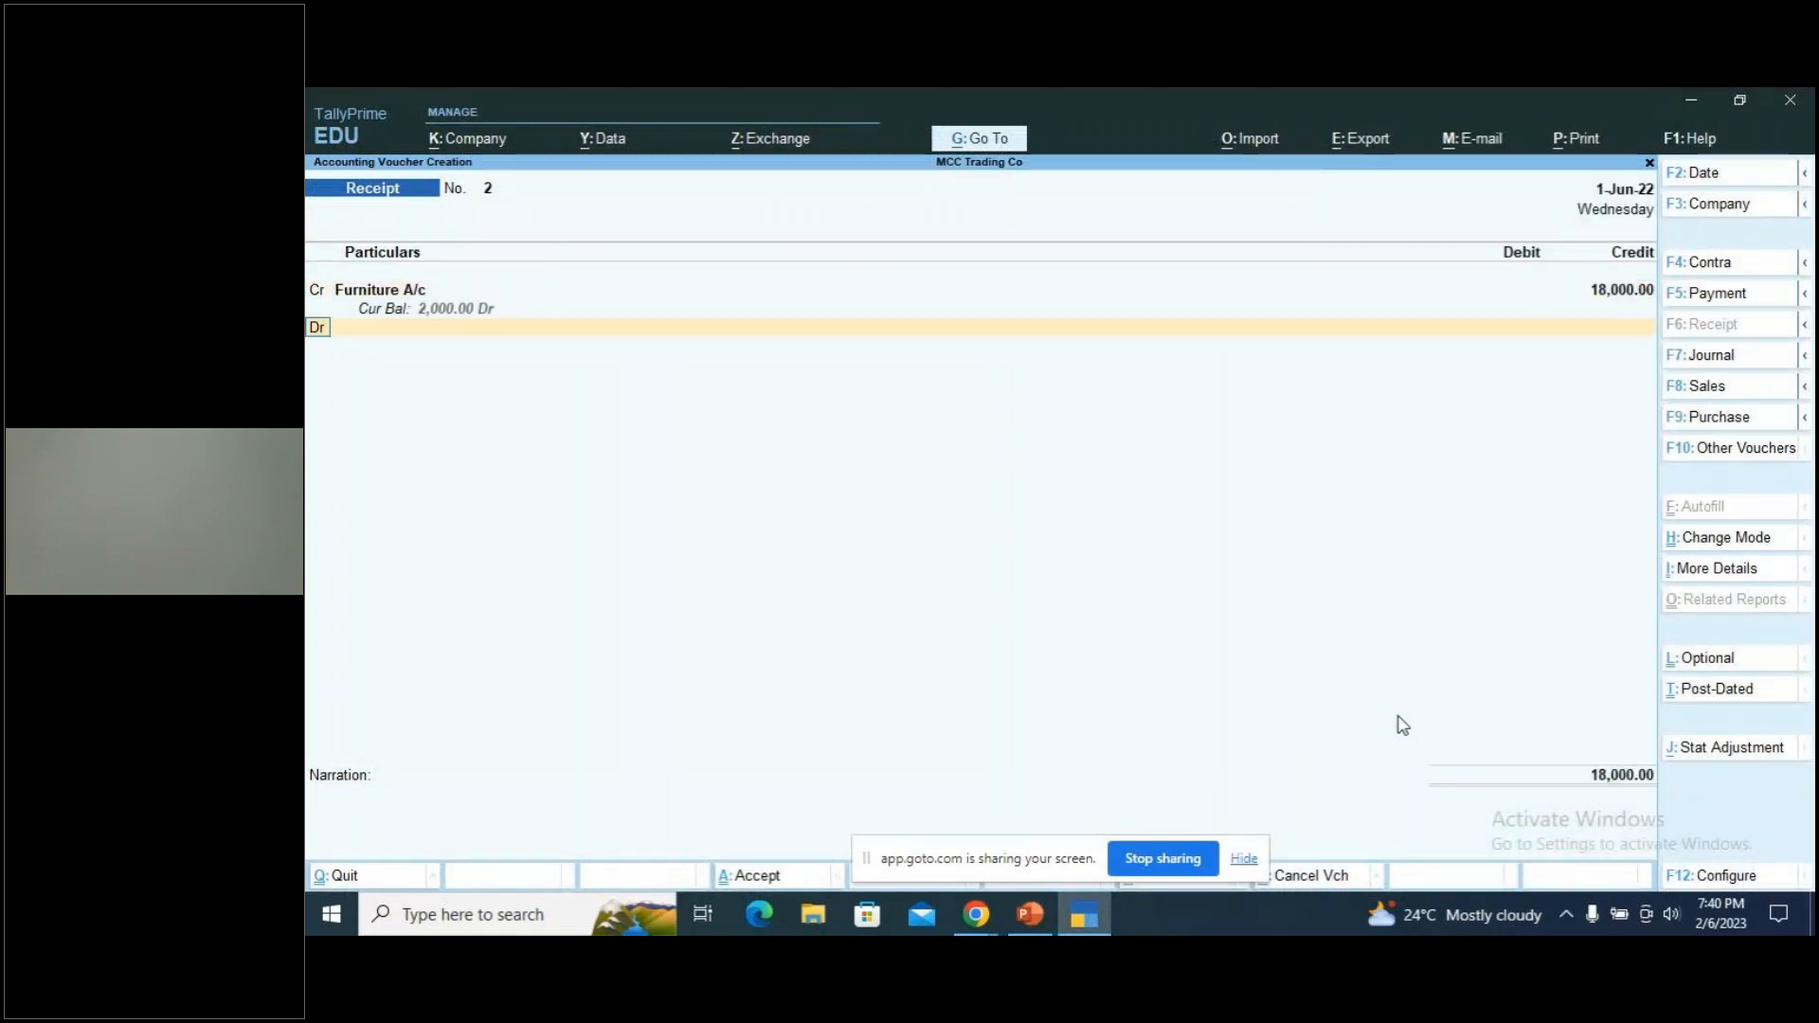
Add a debit line to the receipt and create the ledger Discount Allowed A/c under Indirect Expenses for it
{"action": "key", "text": "Return"}
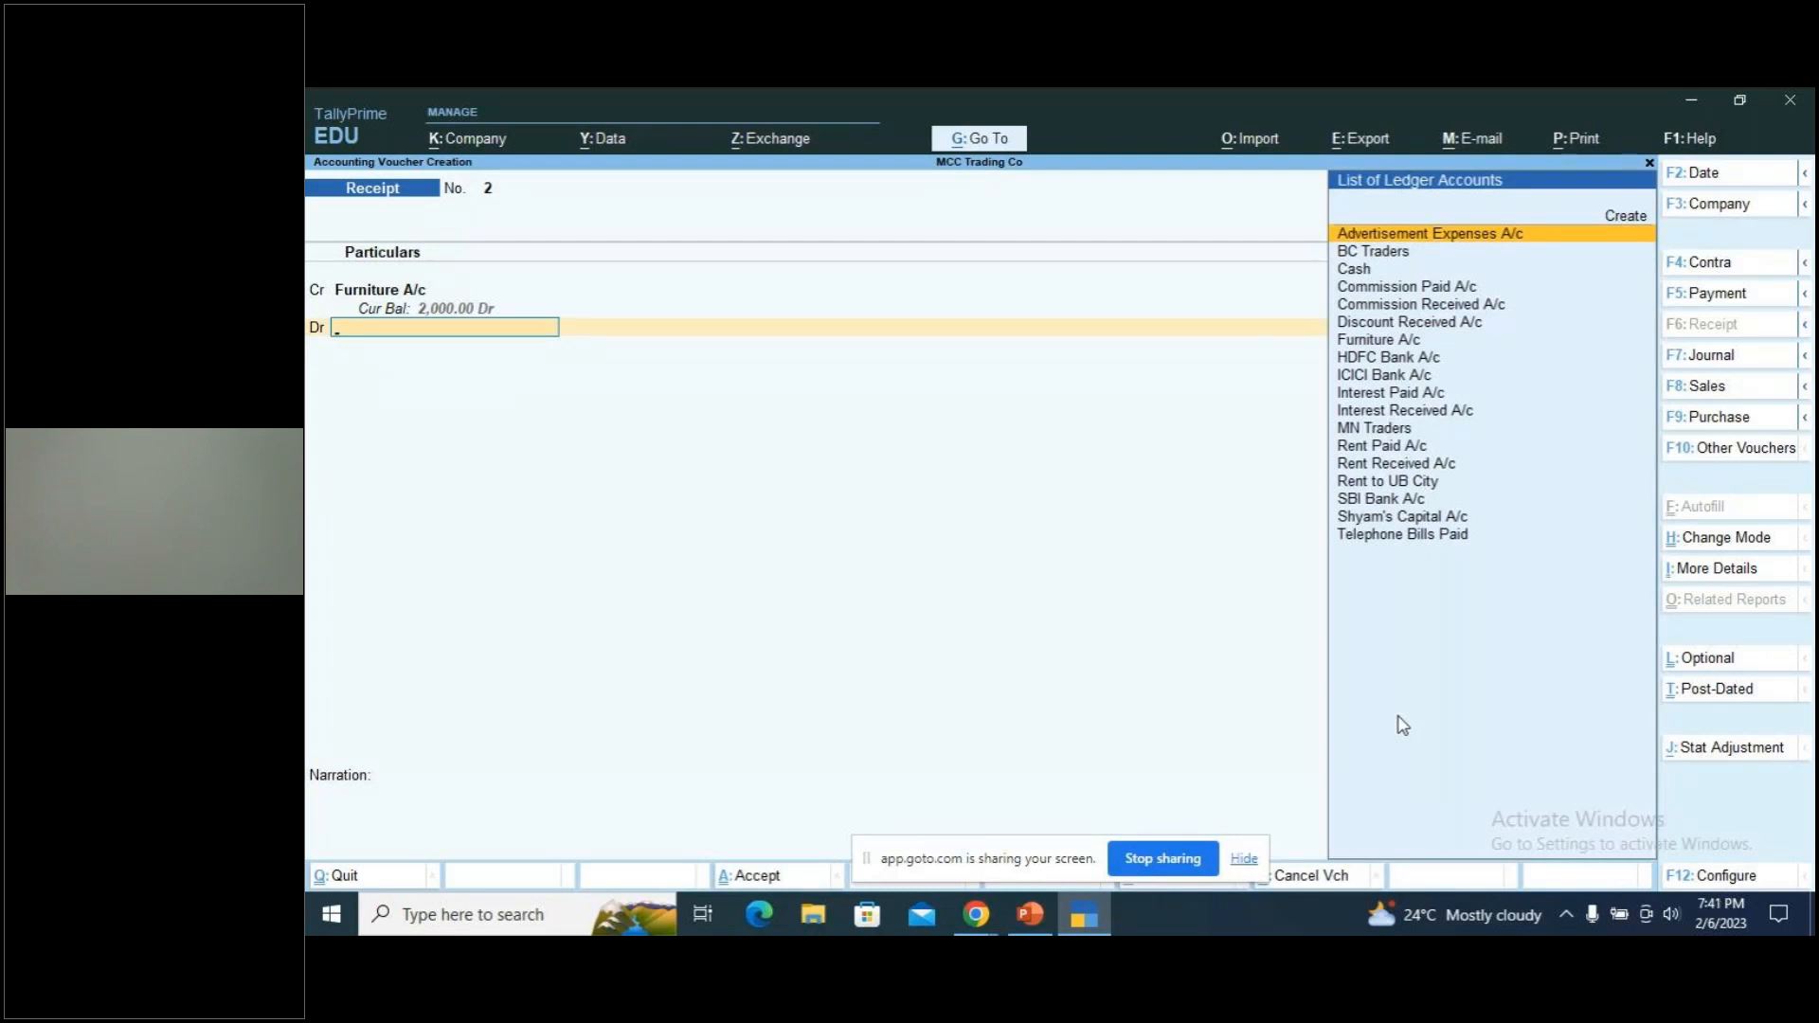
{"action": "key", "text": "alt+c"}
{"action": "type", "text": "Di"}
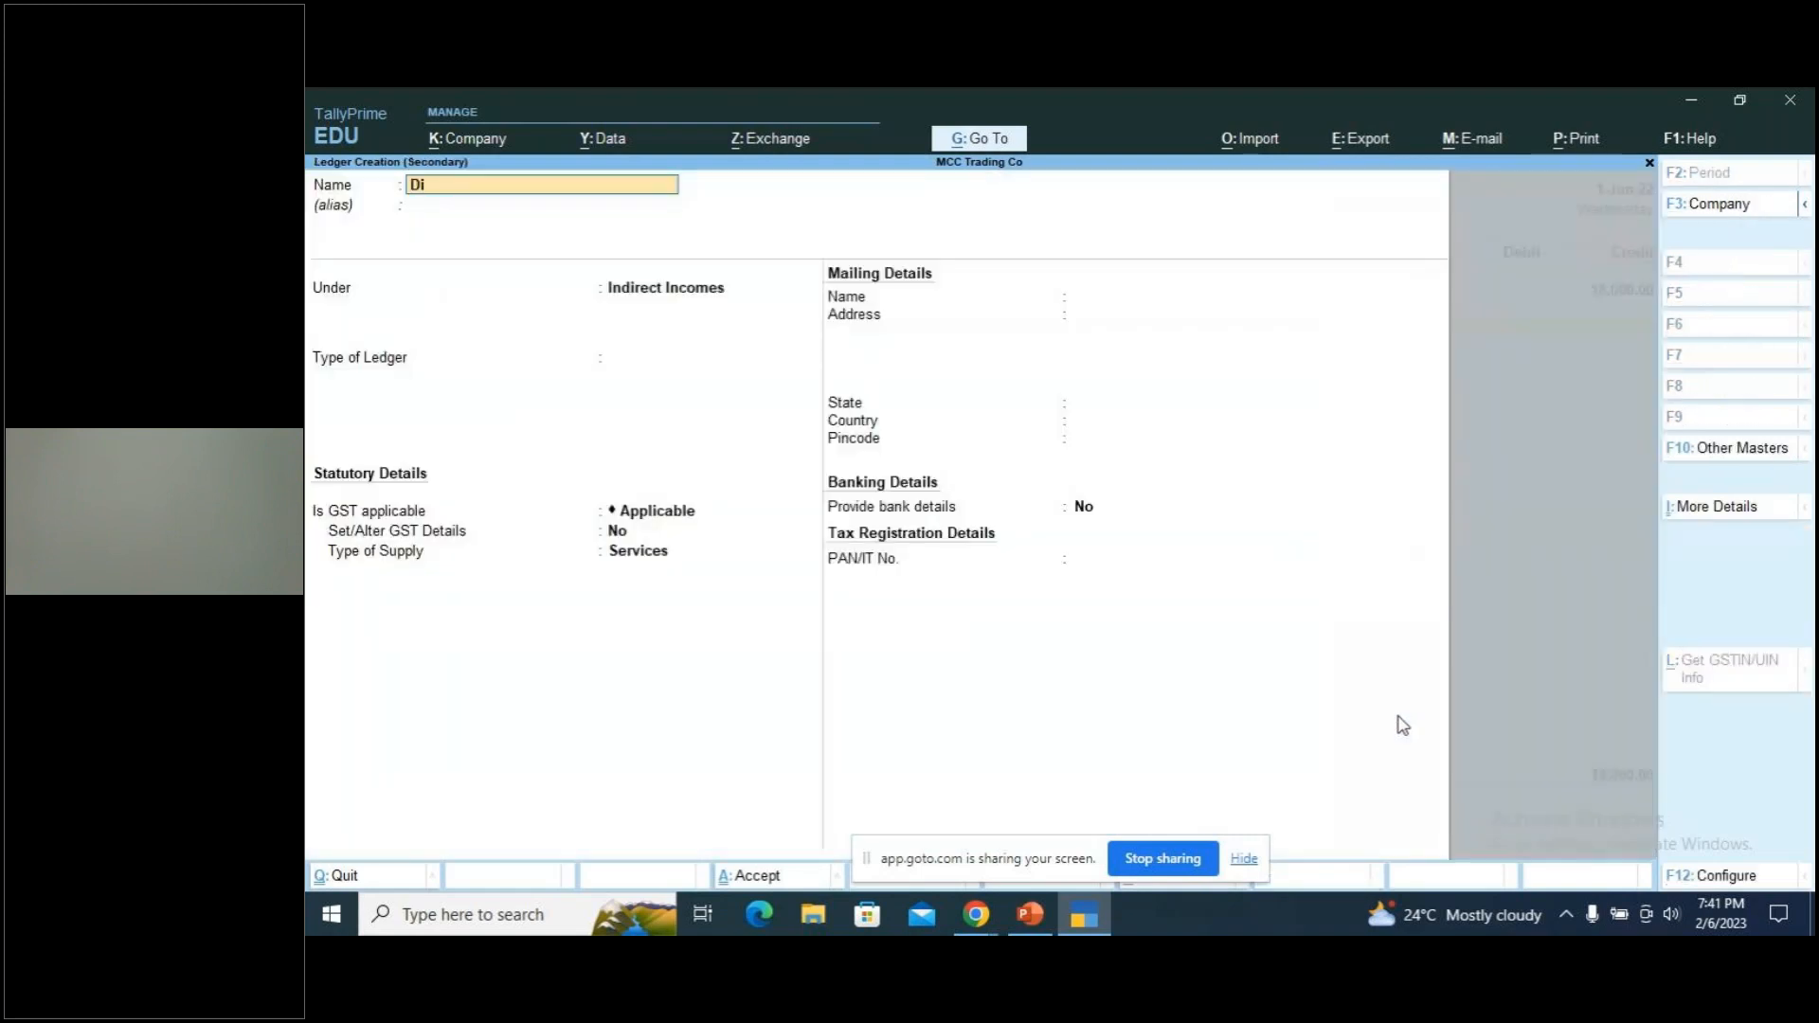
{"action": "type", "text": "scount allowed a/c"}
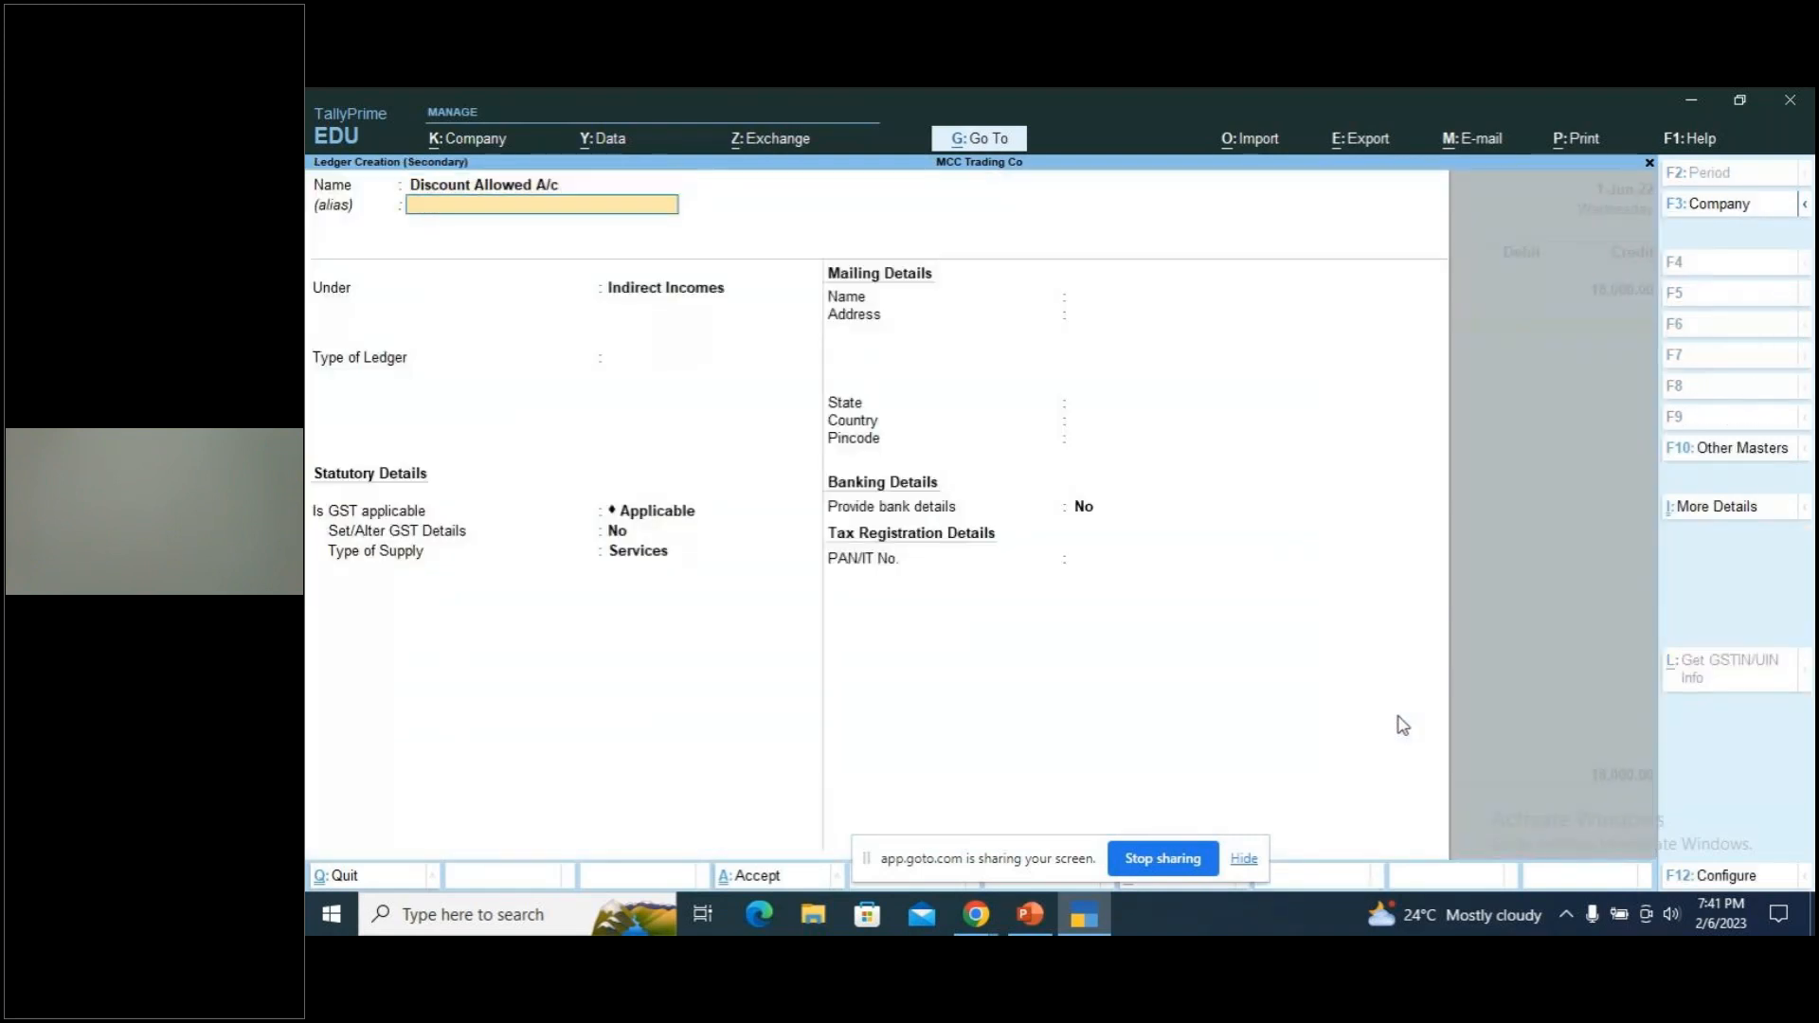
{"action": "key", "text": "Return"}
{"action": "key", "text": "Return"}
{"action": "type", "text": "Ind"}
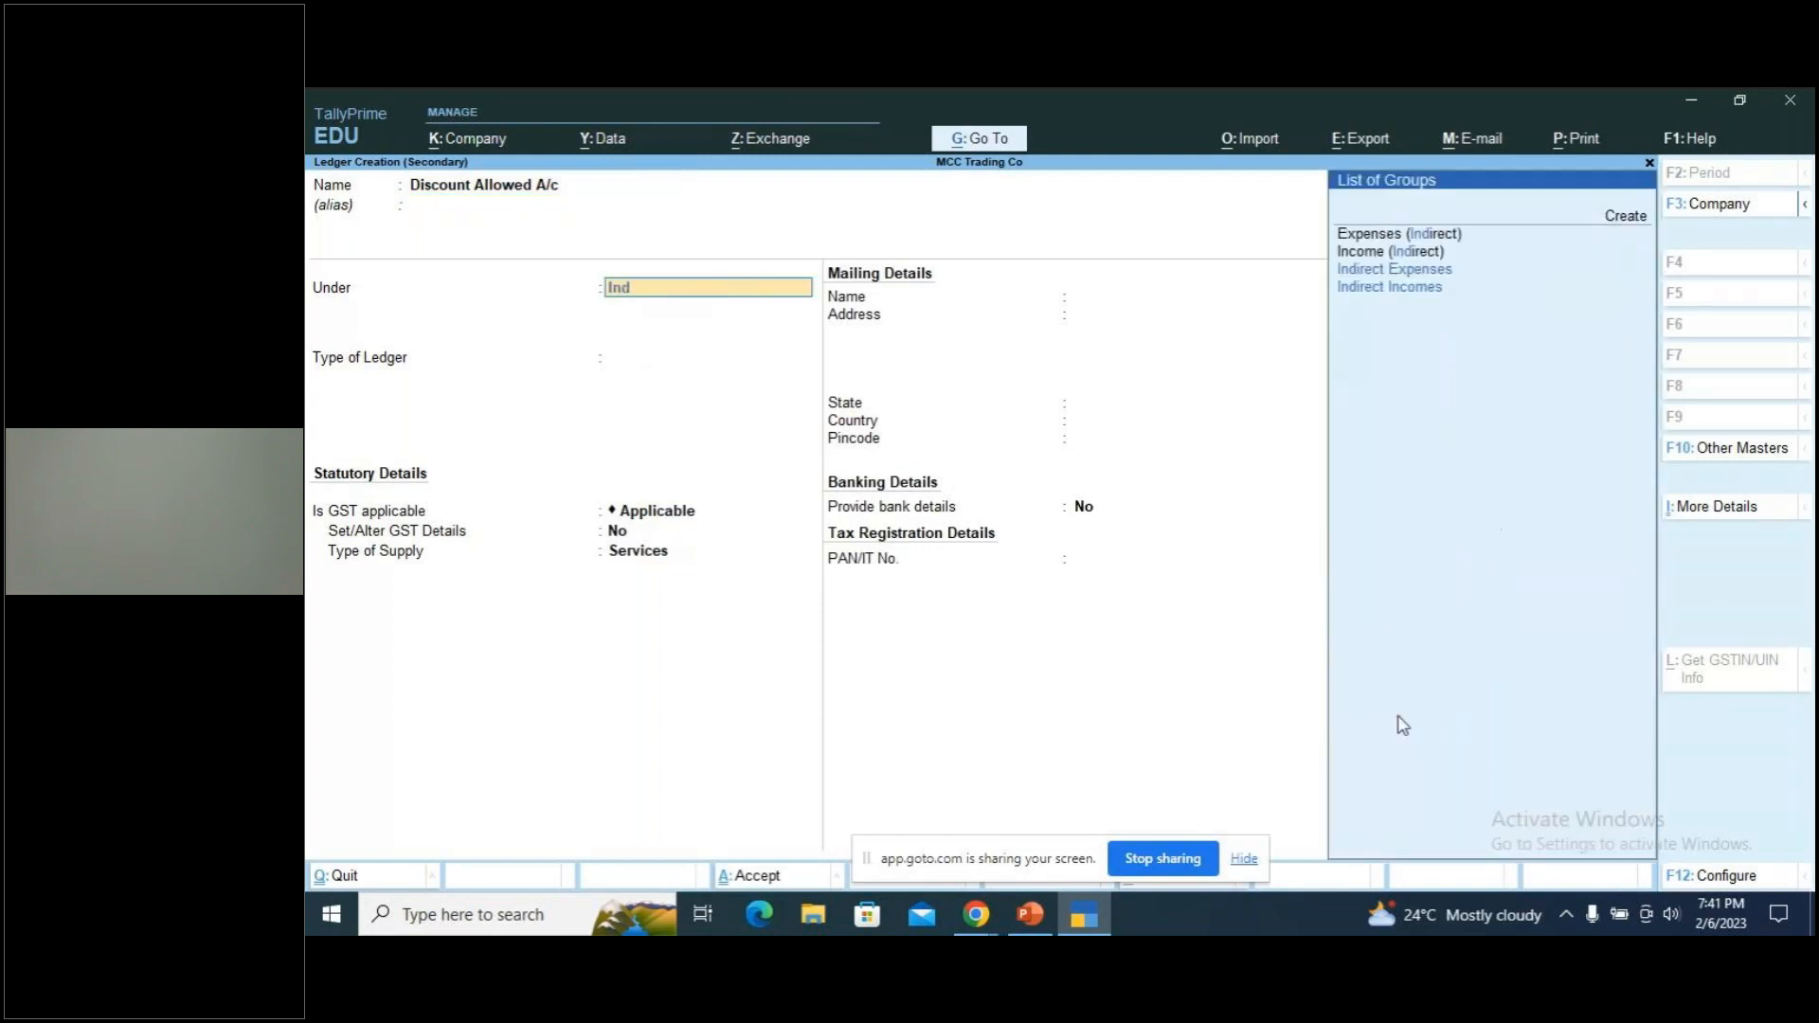
{"action": "key", "text": "Down"}
{"action": "key", "text": "Down"}
{"action": "key", "text": "Return"}
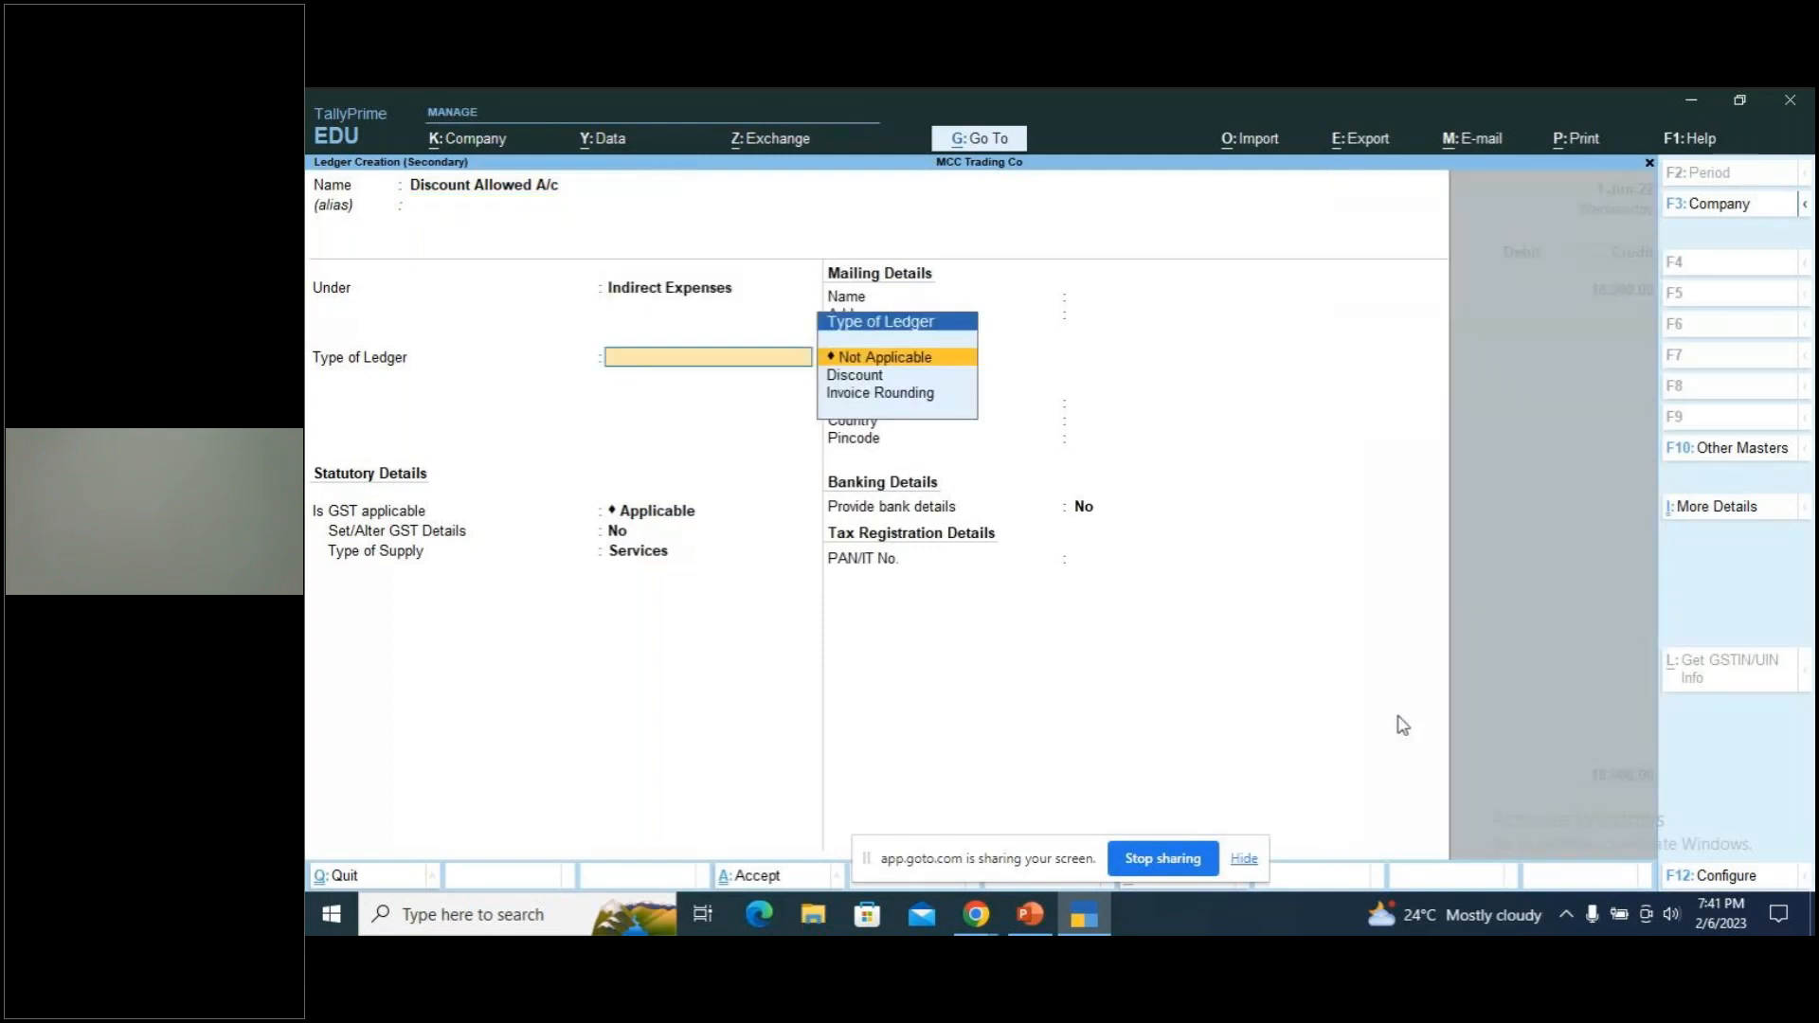
{"action": "key", "text": "ctrl+a"}
{"action": "key", "text": "Return"}
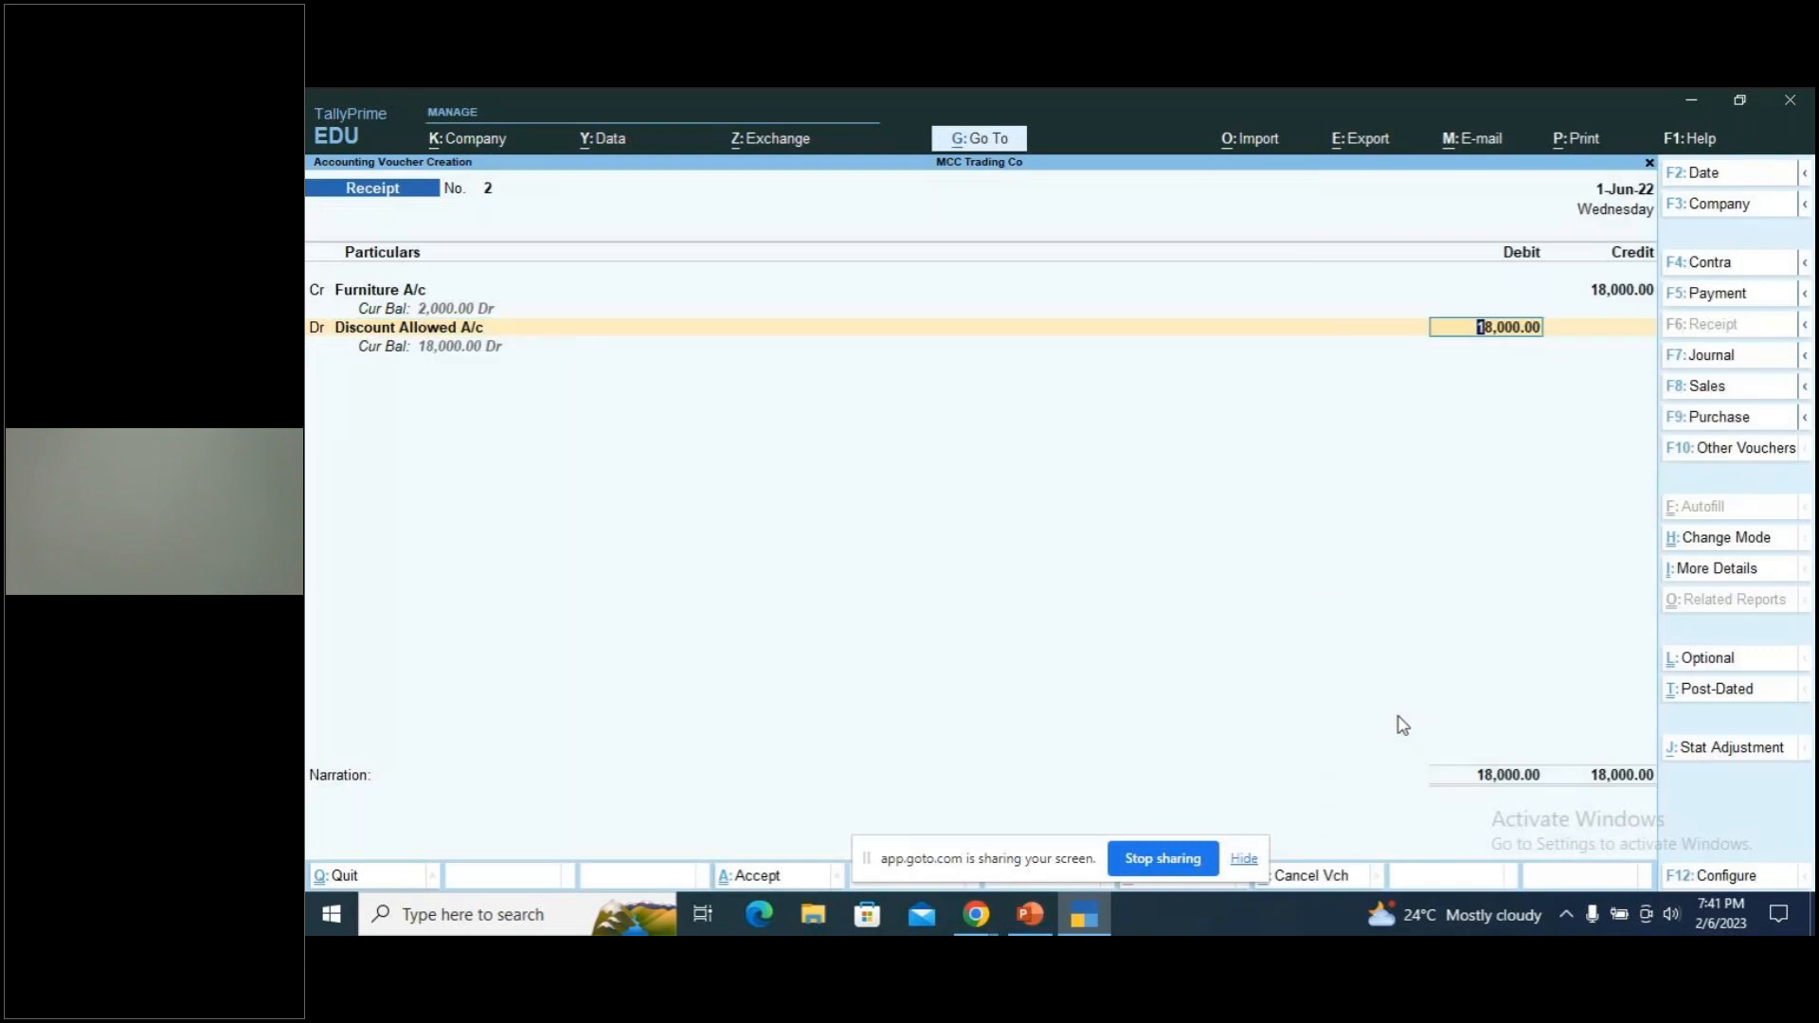
Set the Discount Allowed A/c debit amount to 3,000
{"action": "key", "text": "BackSpace"}
{"action": "type", "text": "3000"}
{"action": "key", "text": "Return"}
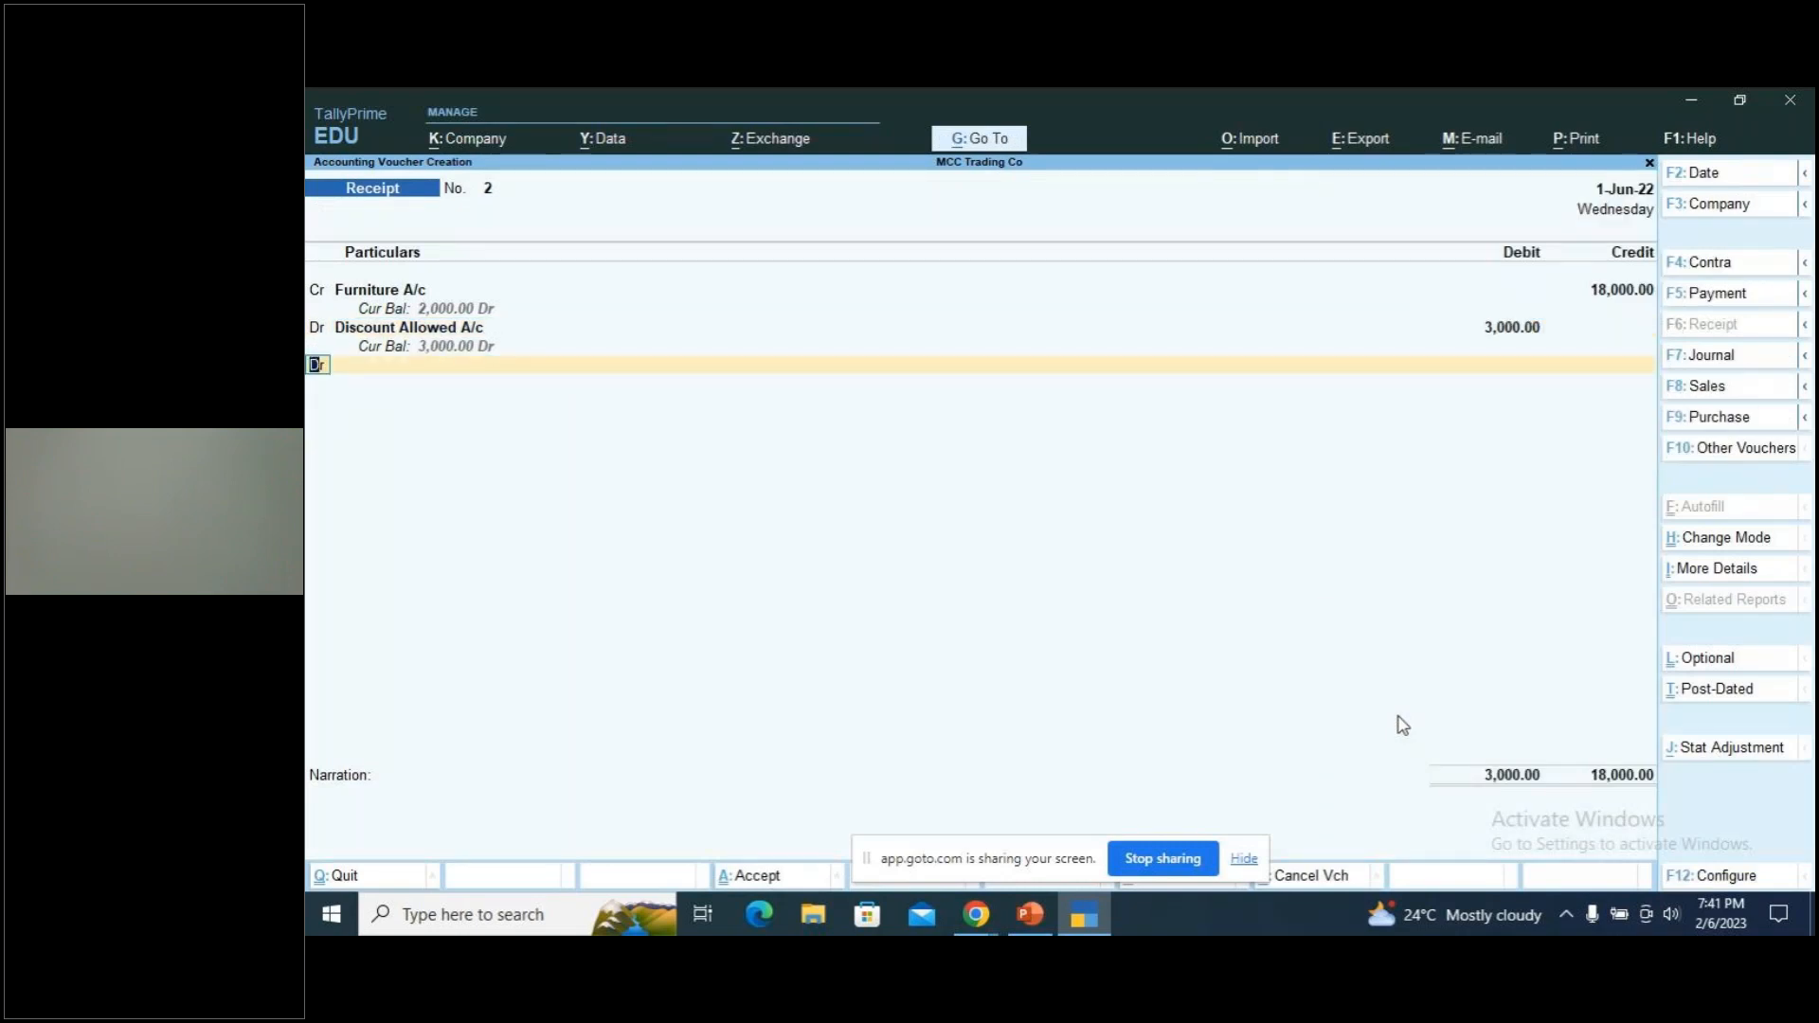
Check the furniture sale price on the PowerPoint slide and debit Cash with 15,000 in the TallyPrime receipt
{"action": "key", "text": "Return"}
{"action": "key", "text": "alt+Tab"}
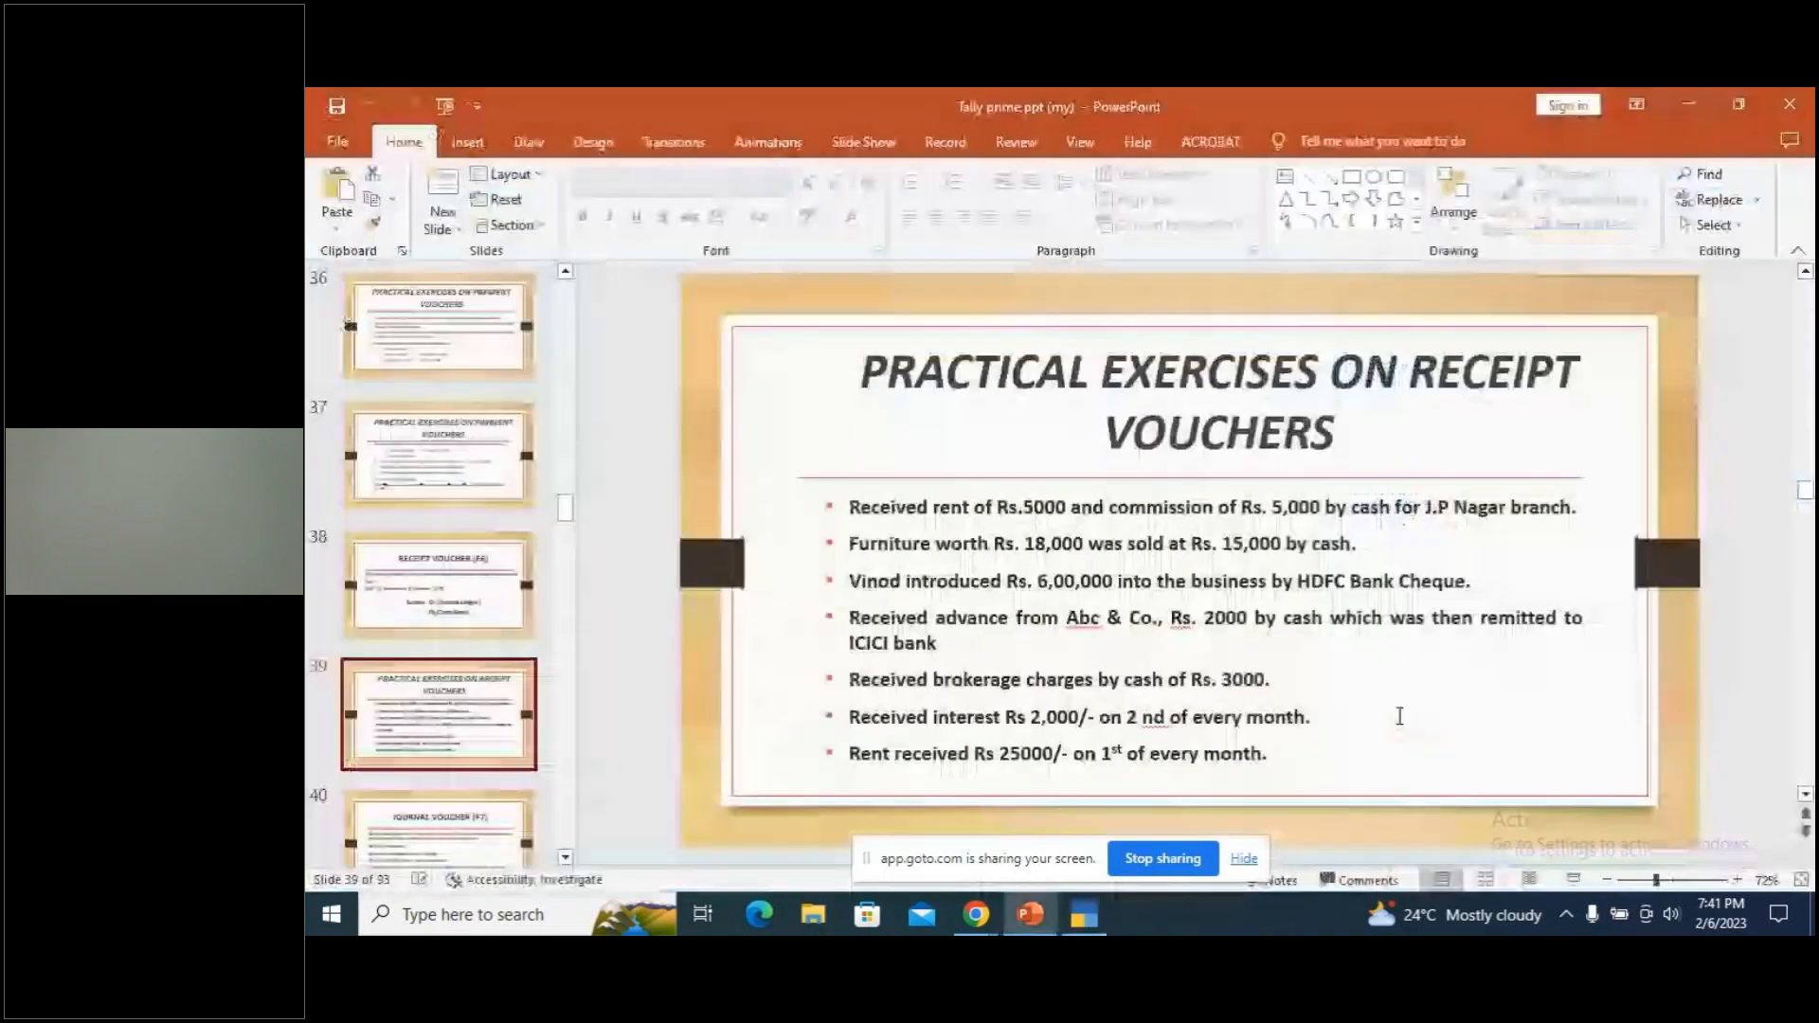
{"action": "key", "text": "alt+Tab"}
{"action": "key", "text": "Down"}
{"action": "key", "text": "Down"}
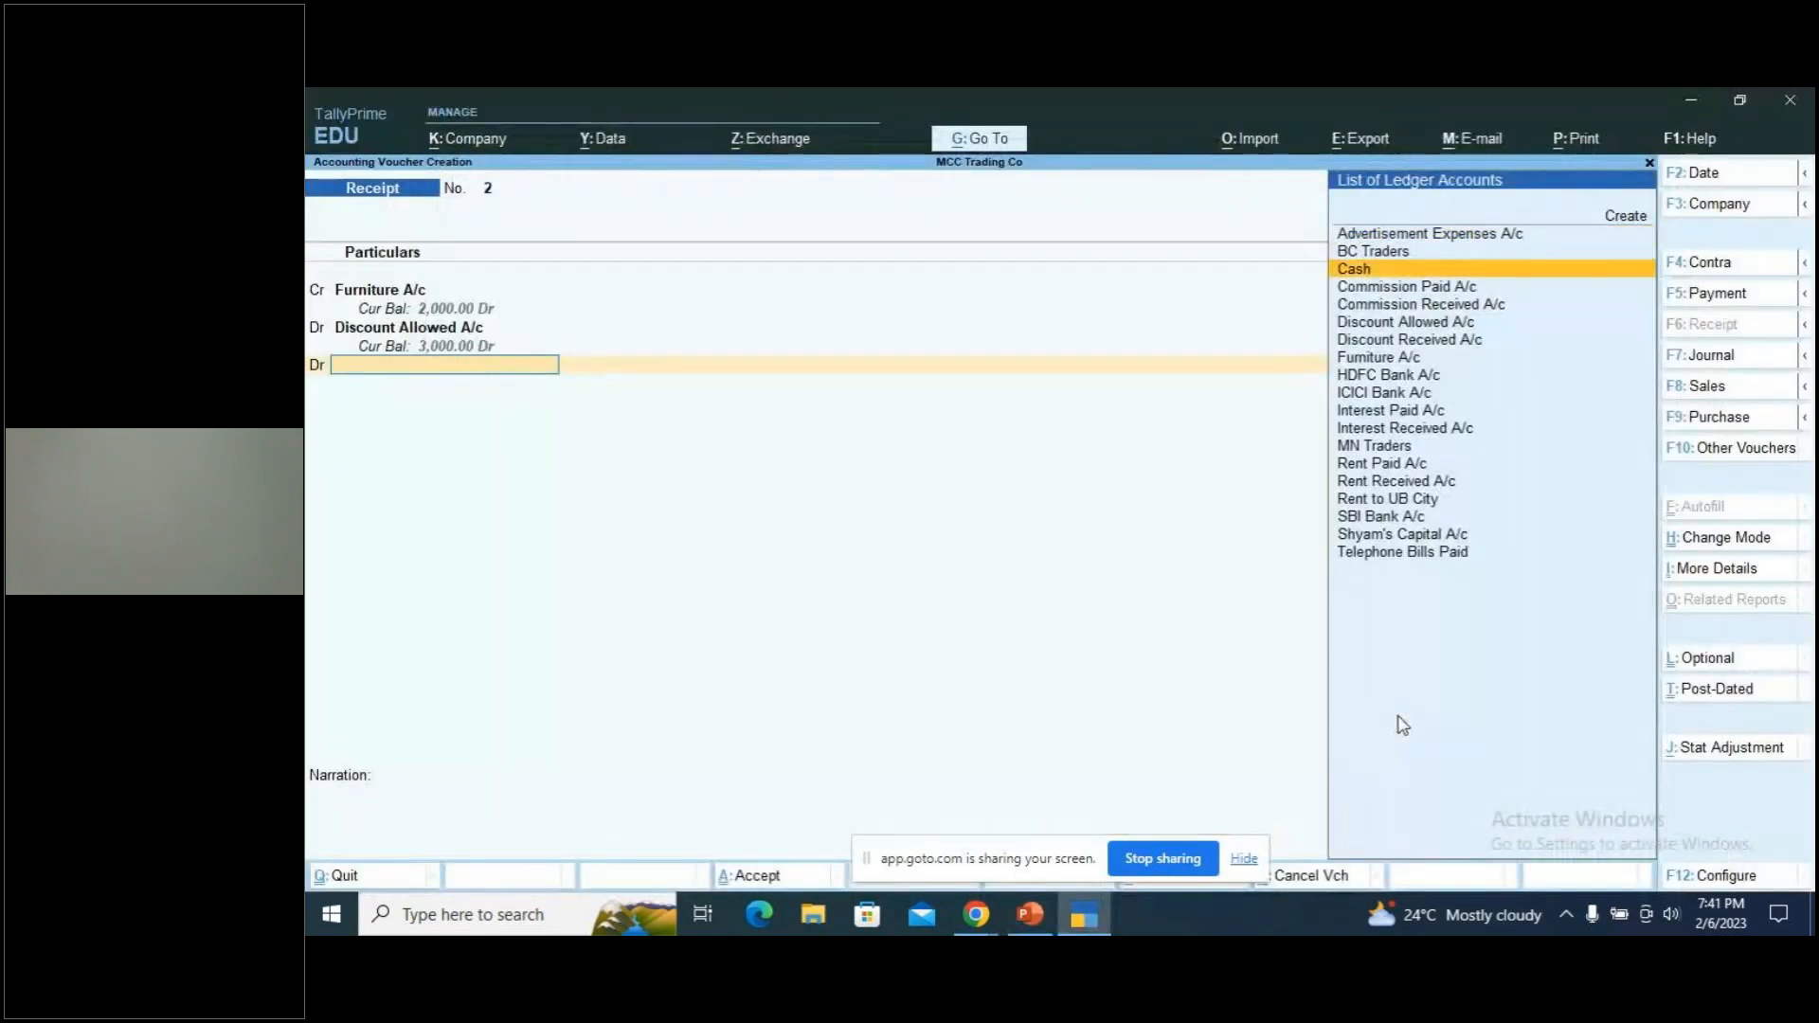
{"action": "key", "text": "Return"}
{"action": "key", "text": "Return"}
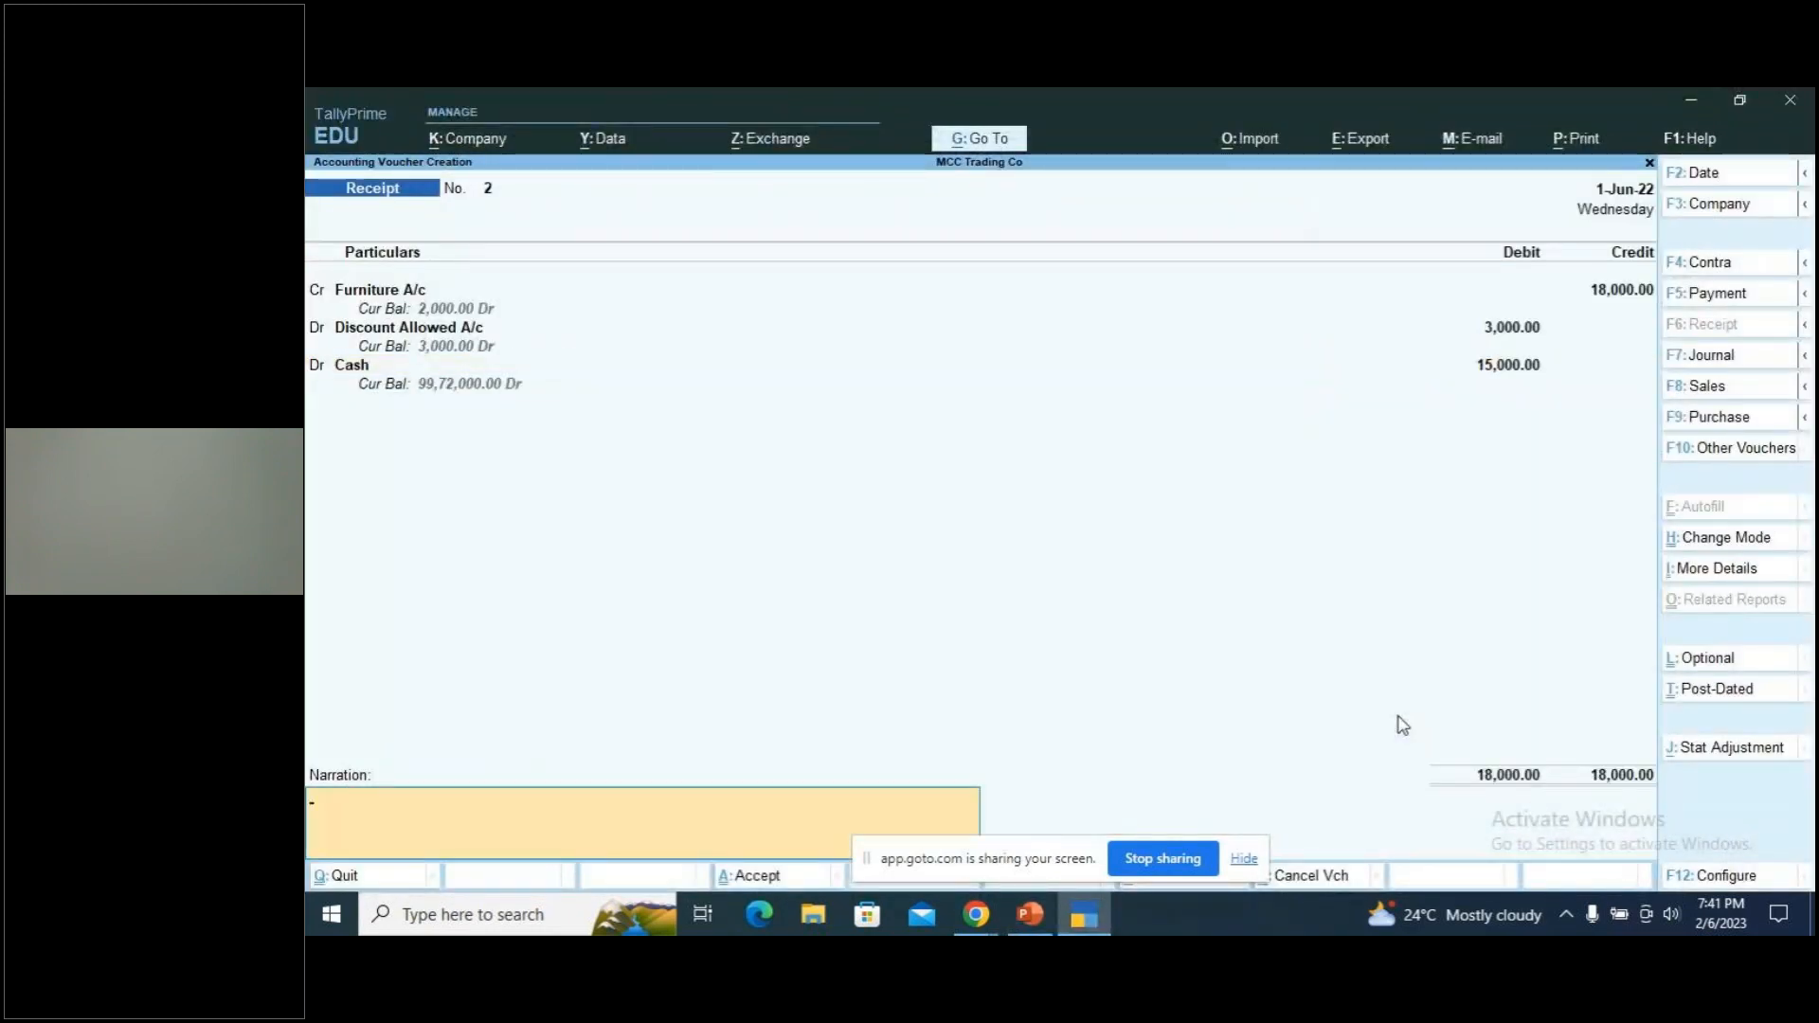
Enter the narration "being furniture sold at a discount rate" and save the receipt voucher
{"action": "type", "text": "being fur"}
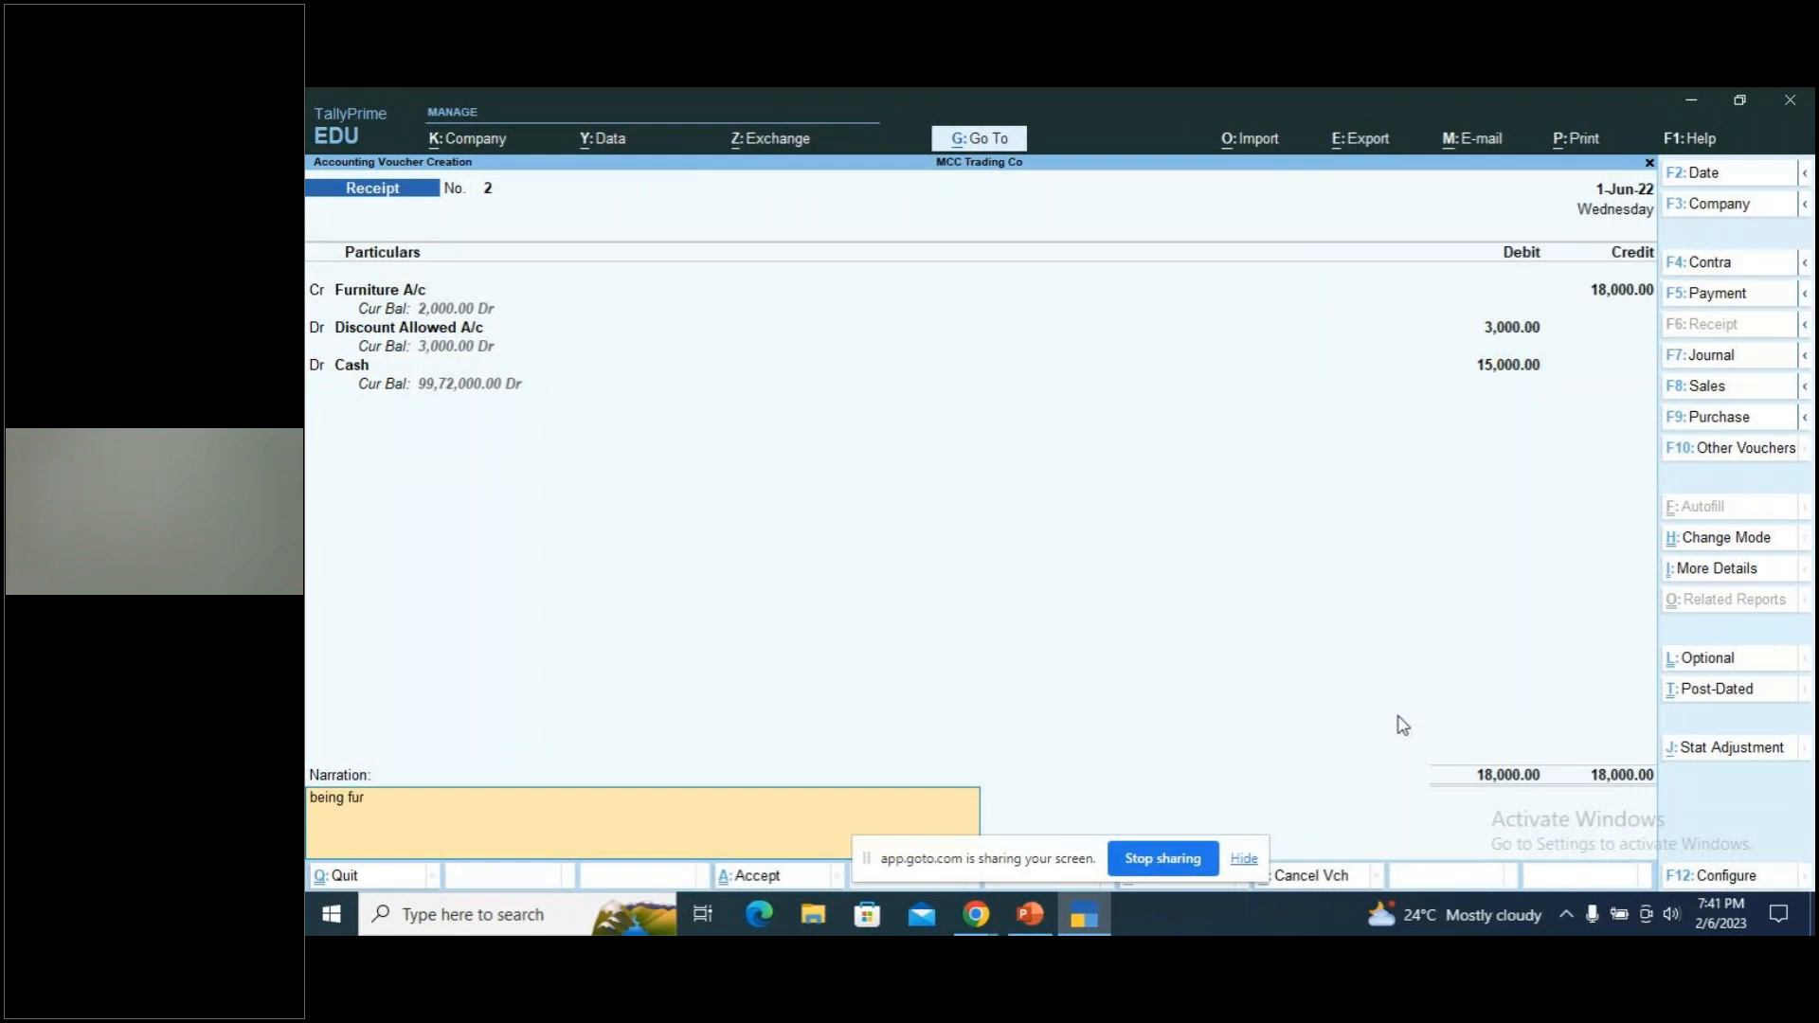
{"action": "type", "text": "niture sold at adiscount rate"}
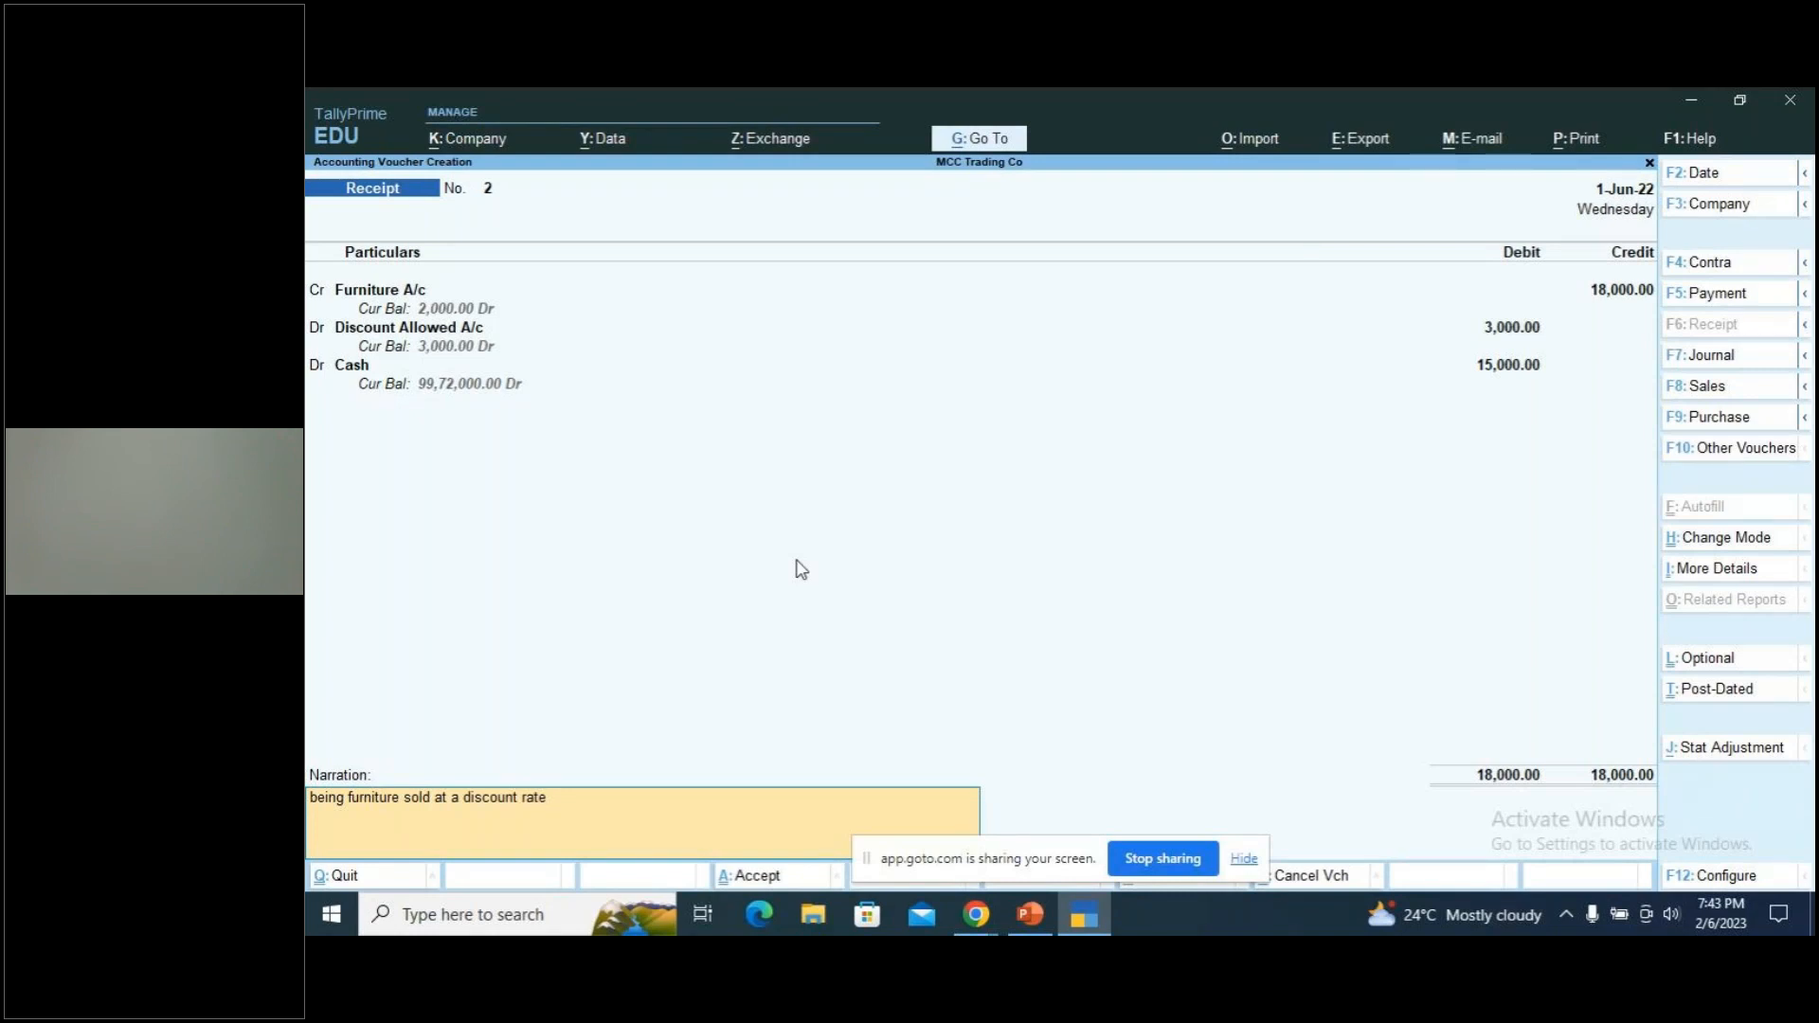
{"action": "key", "text": "Return"}
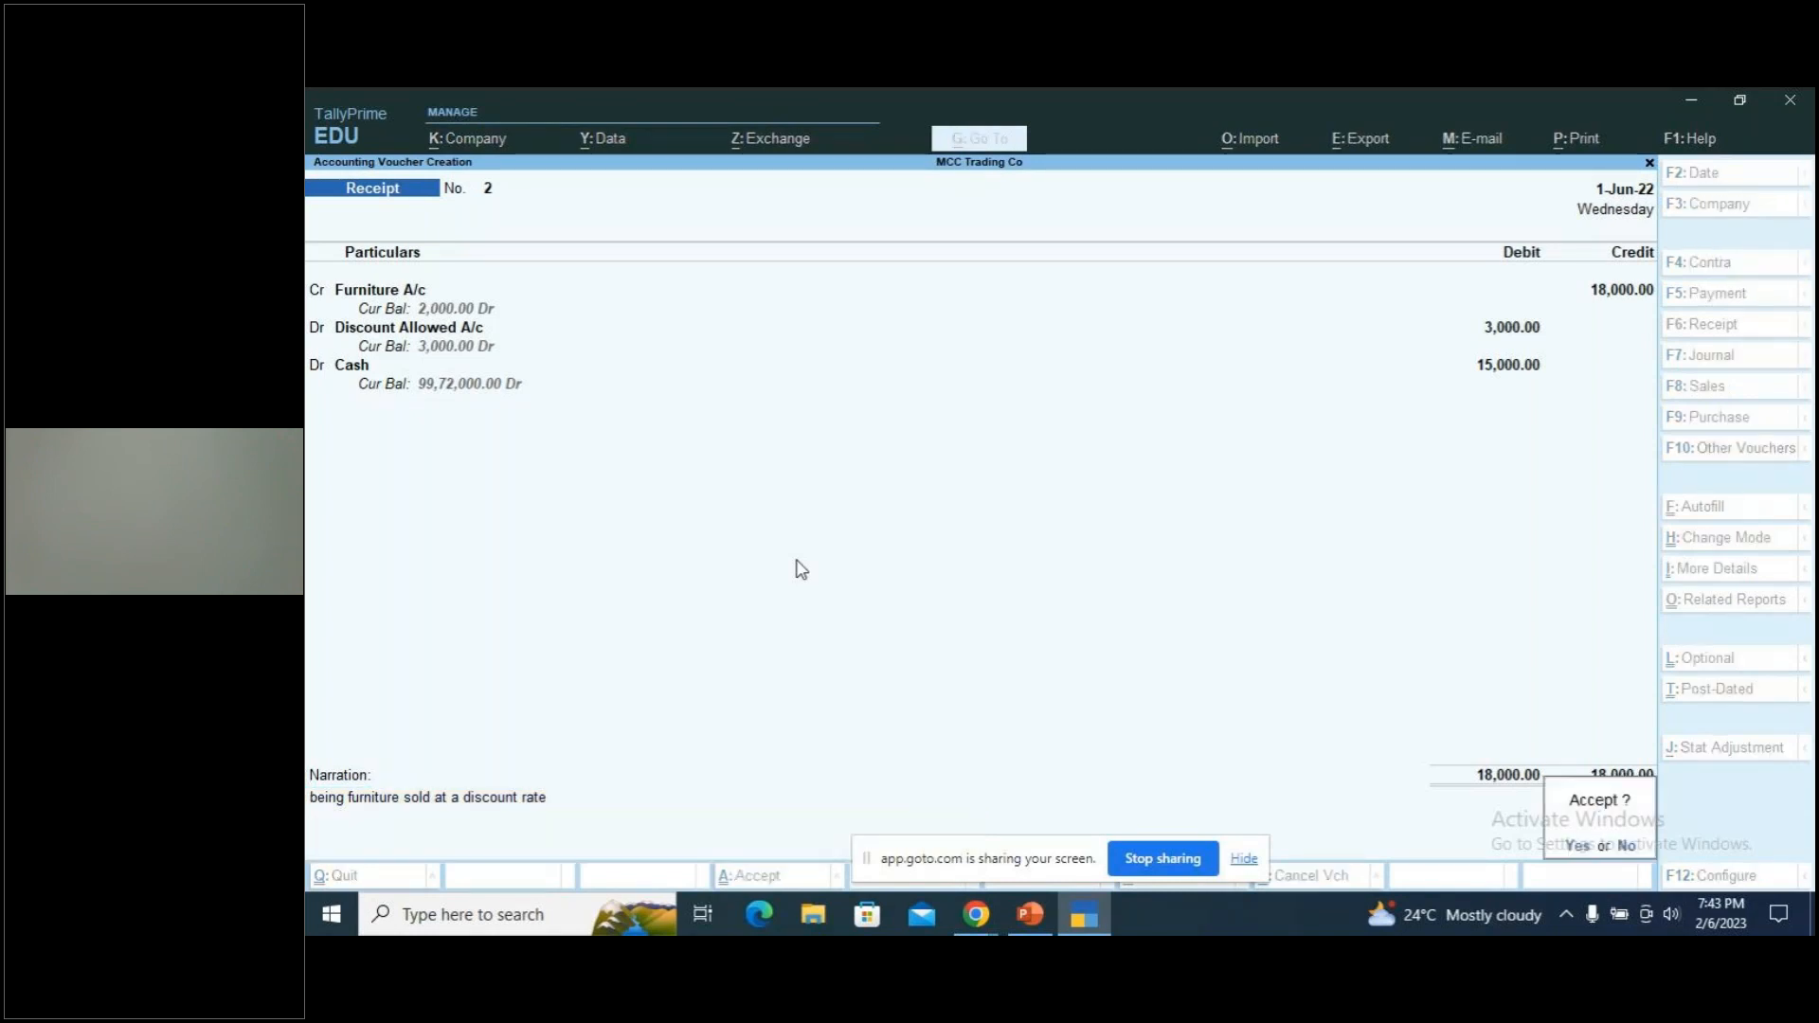
{"action": "key", "text": "Return"}
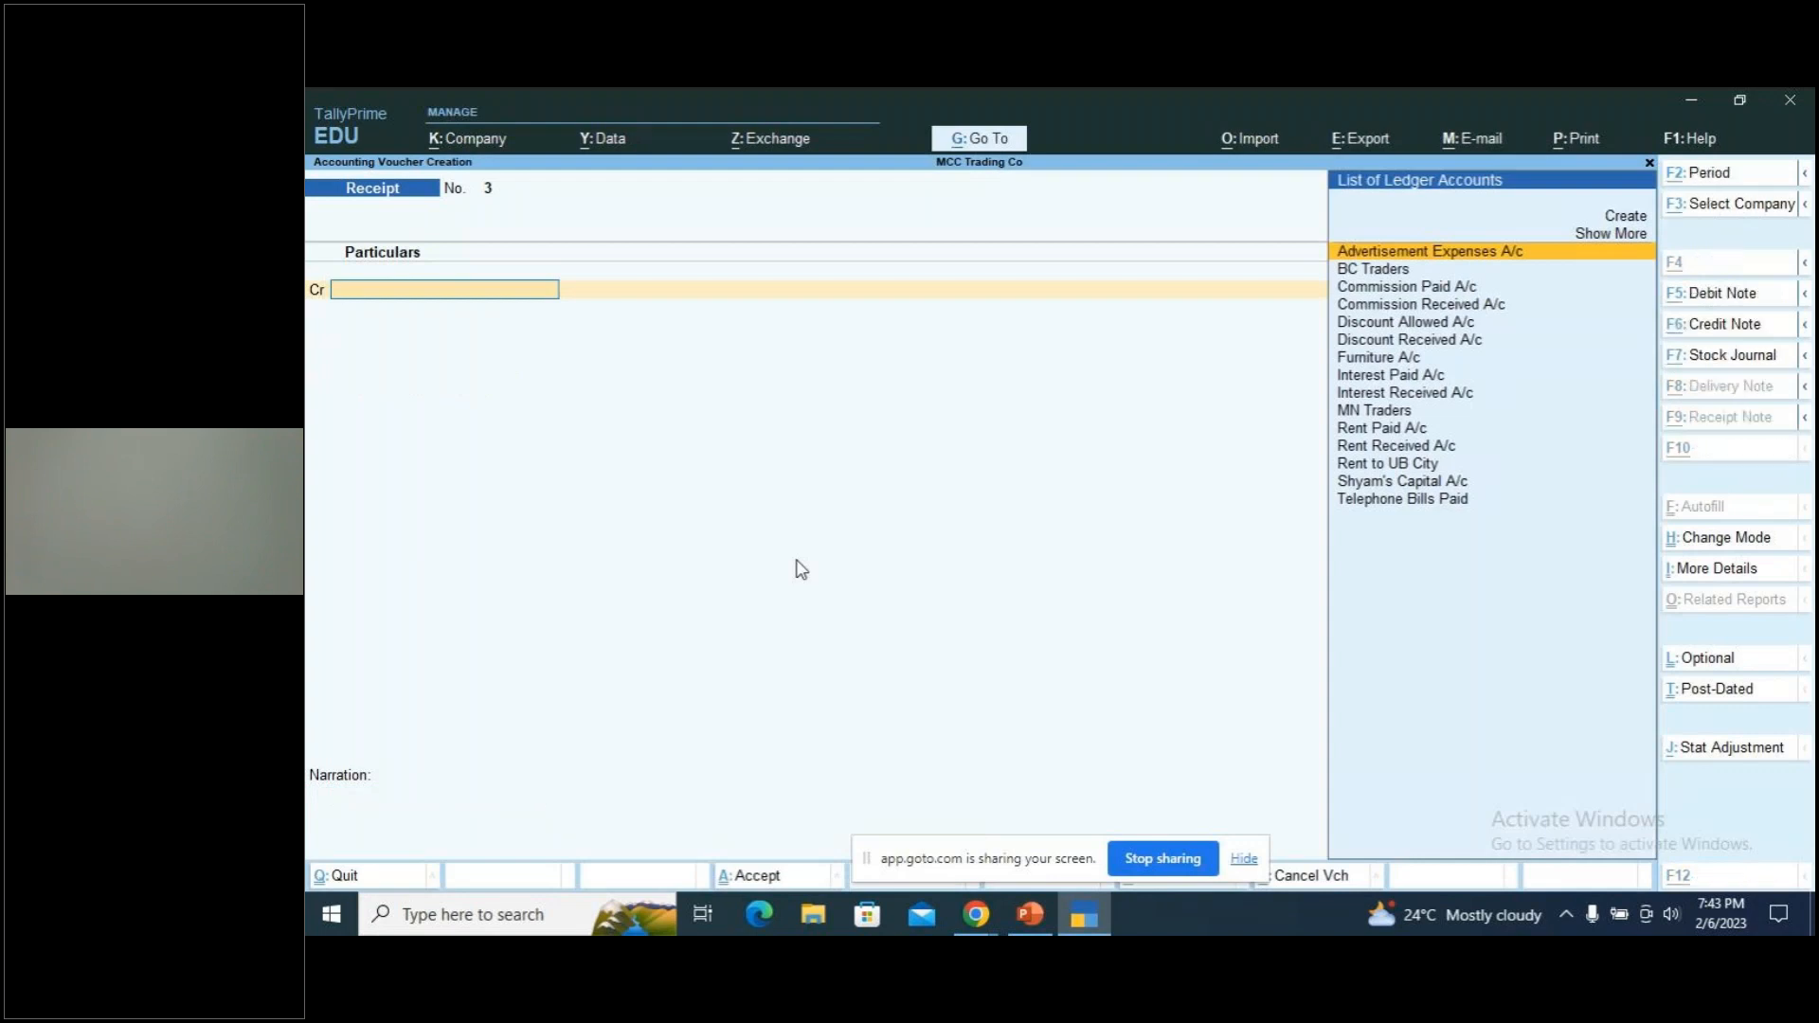
Check the capital introduction exercise on the PowerPoint slide and set the new receipt's date to 1.7 in TallyPrime
{"action": "key", "text": "alt+Tab"}
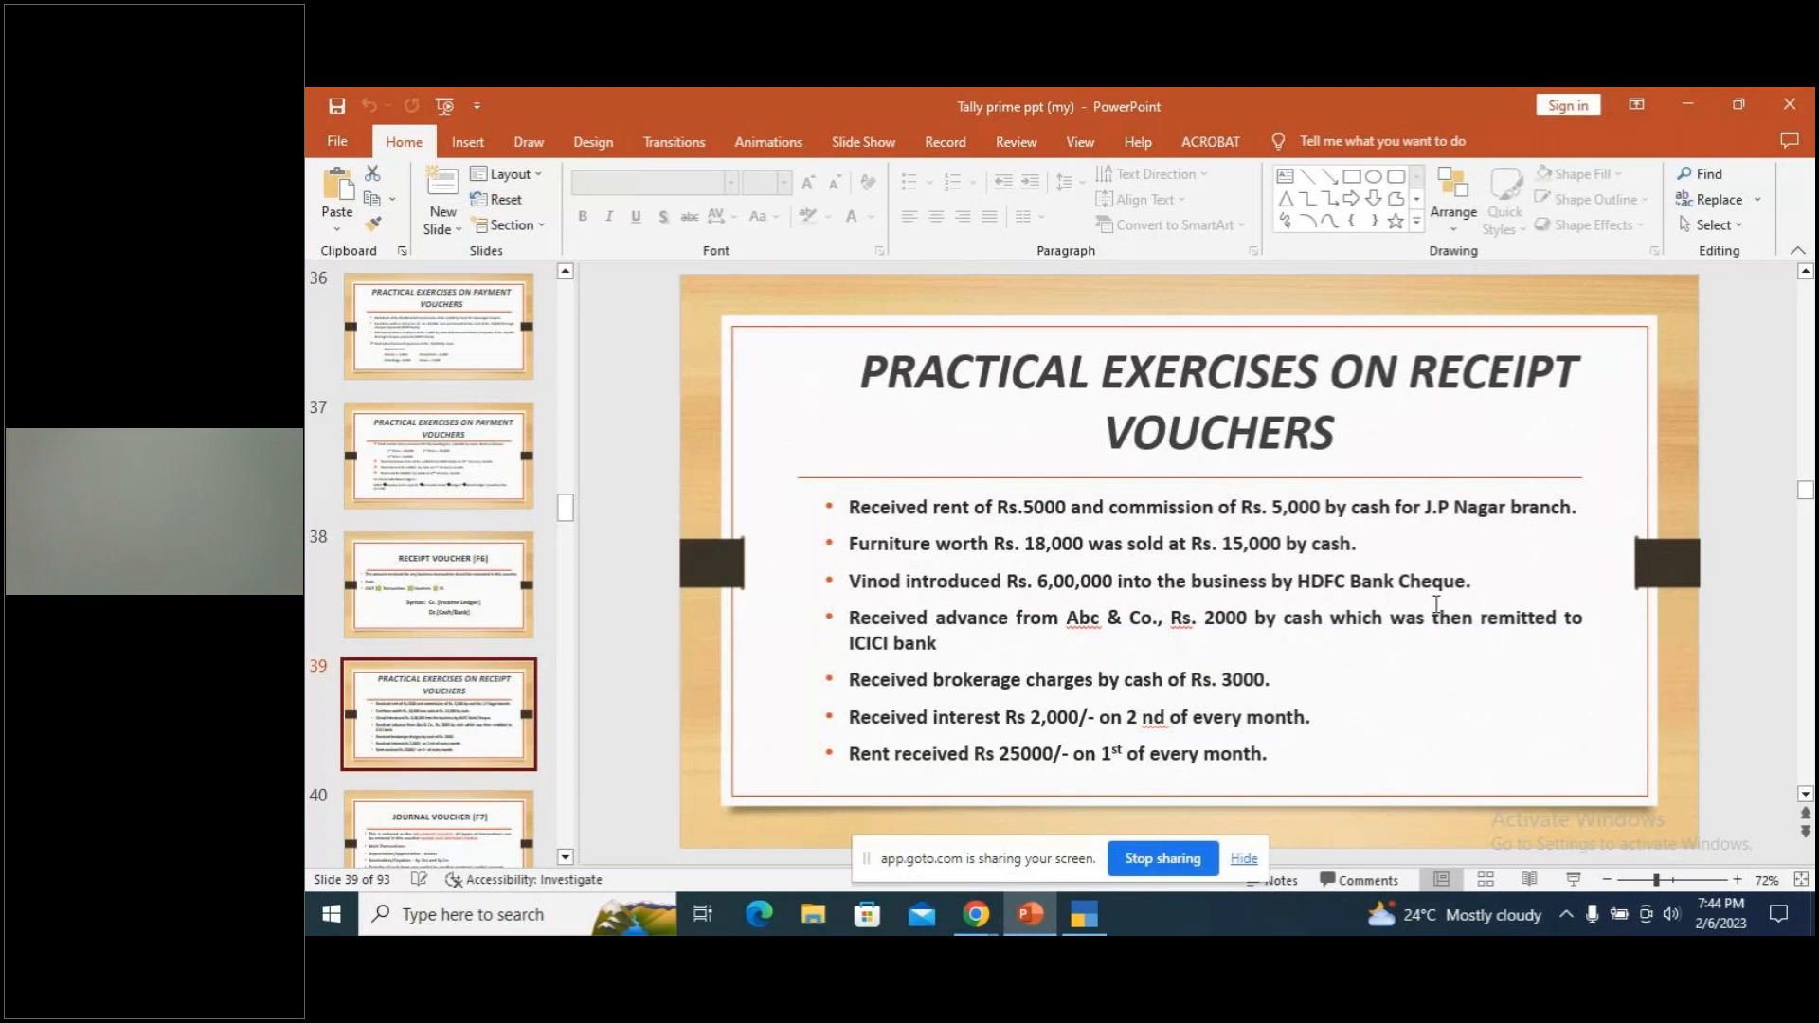
{"action": "key", "text": "alt+Tab"}
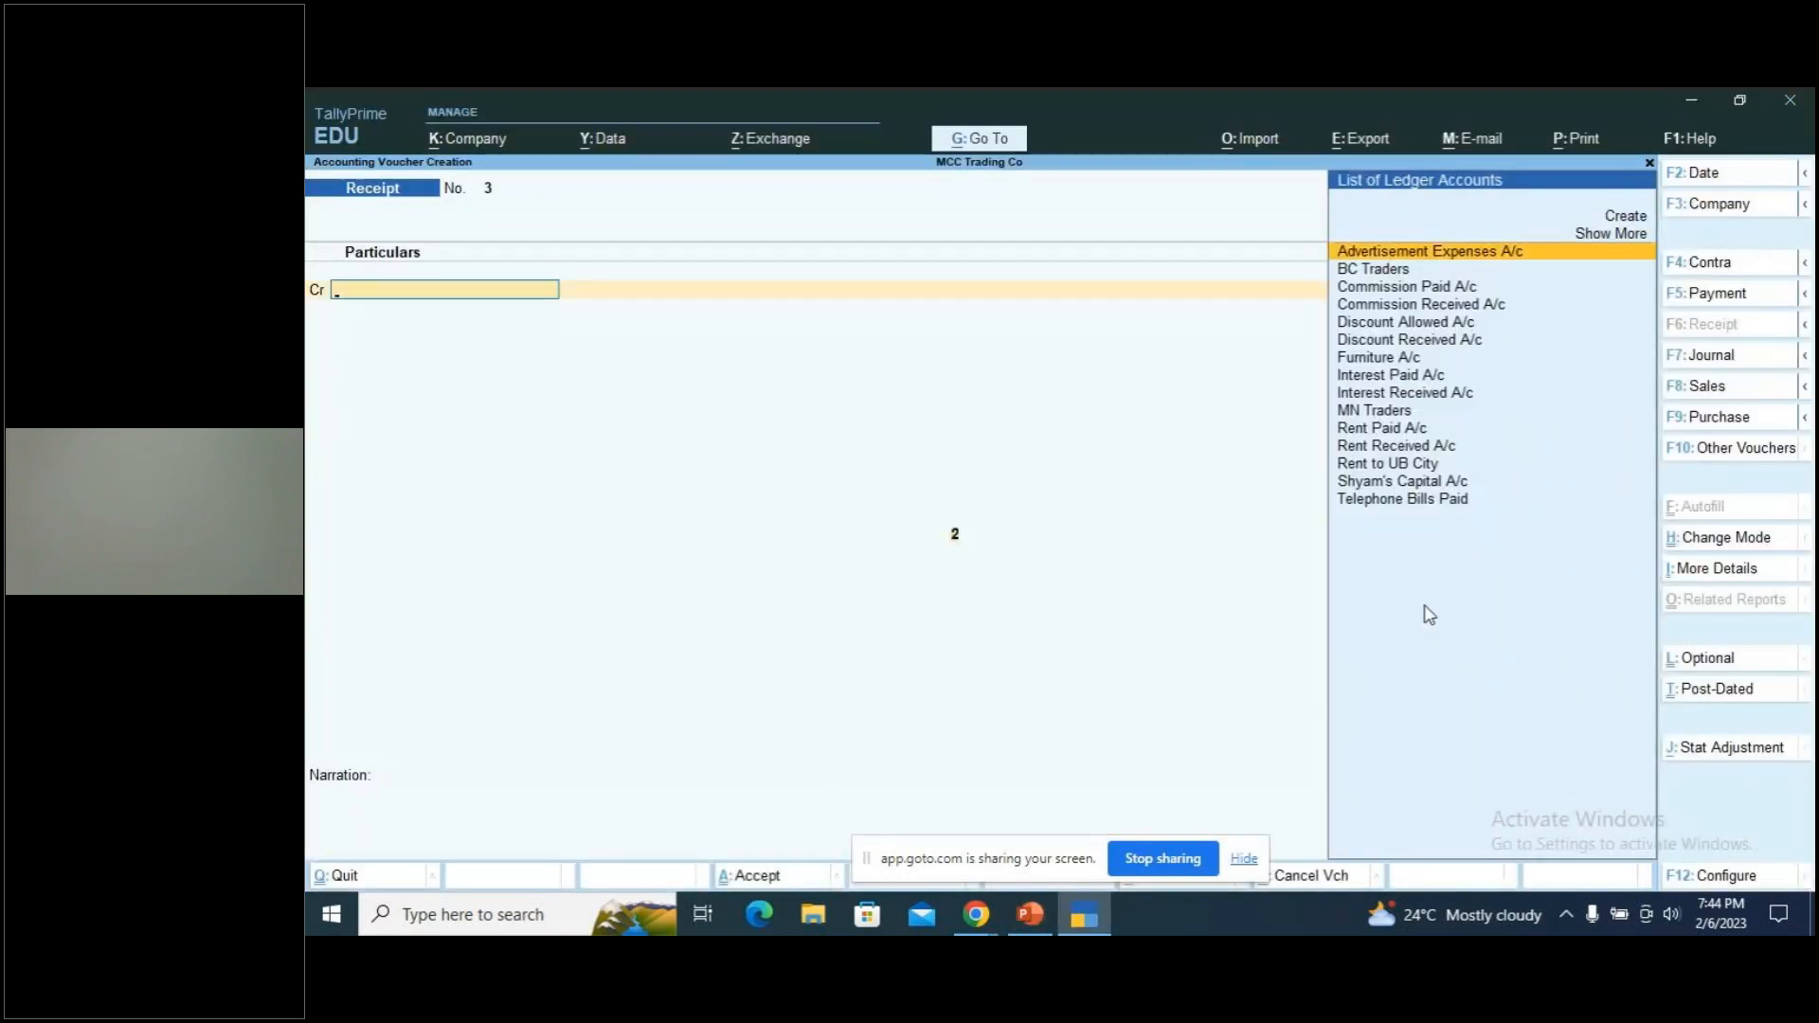
{"action": "key", "text": "F2"}
{"action": "type", "text": "1.7"}
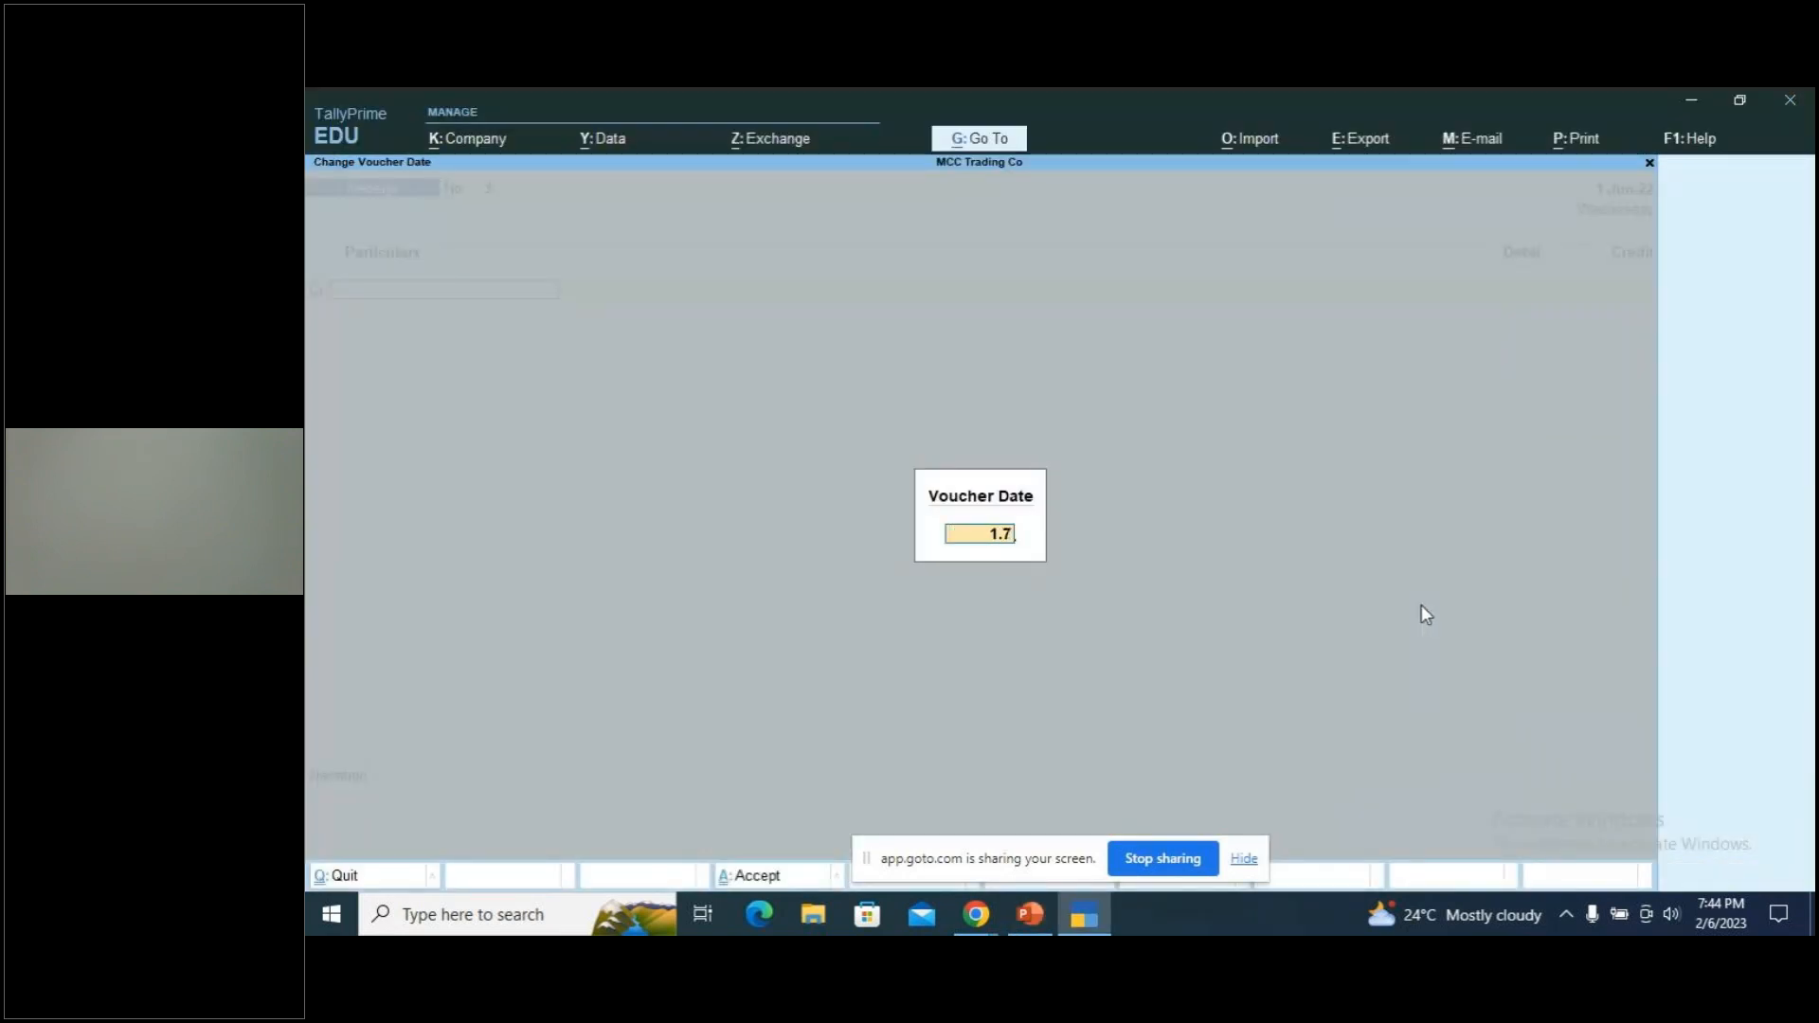
{"action": "key", "text": "Return"}
Check the contributor's name on the PowerPoint slide and create that person's capital ledger under Capital Account for the receipt's credit line in TallyPrime
{"action": "key", "text": "alt+Tab"}
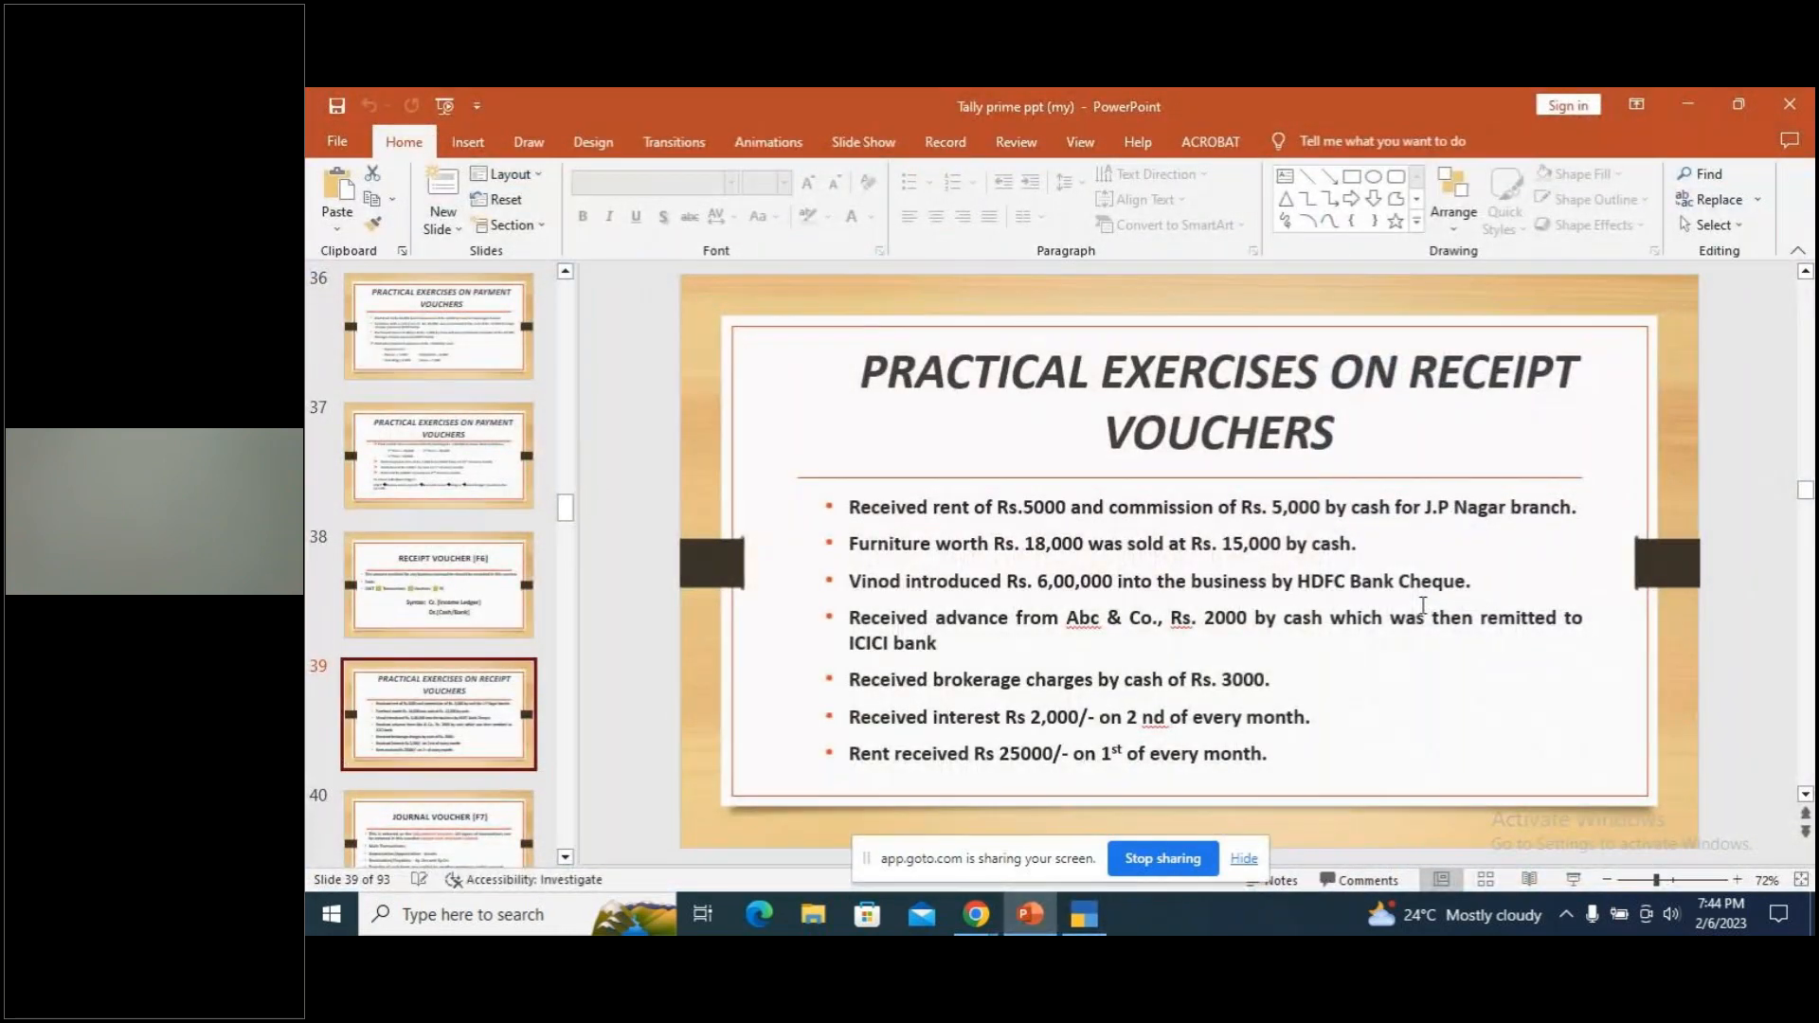
{"action": "key", "text": "alt+Tab"}
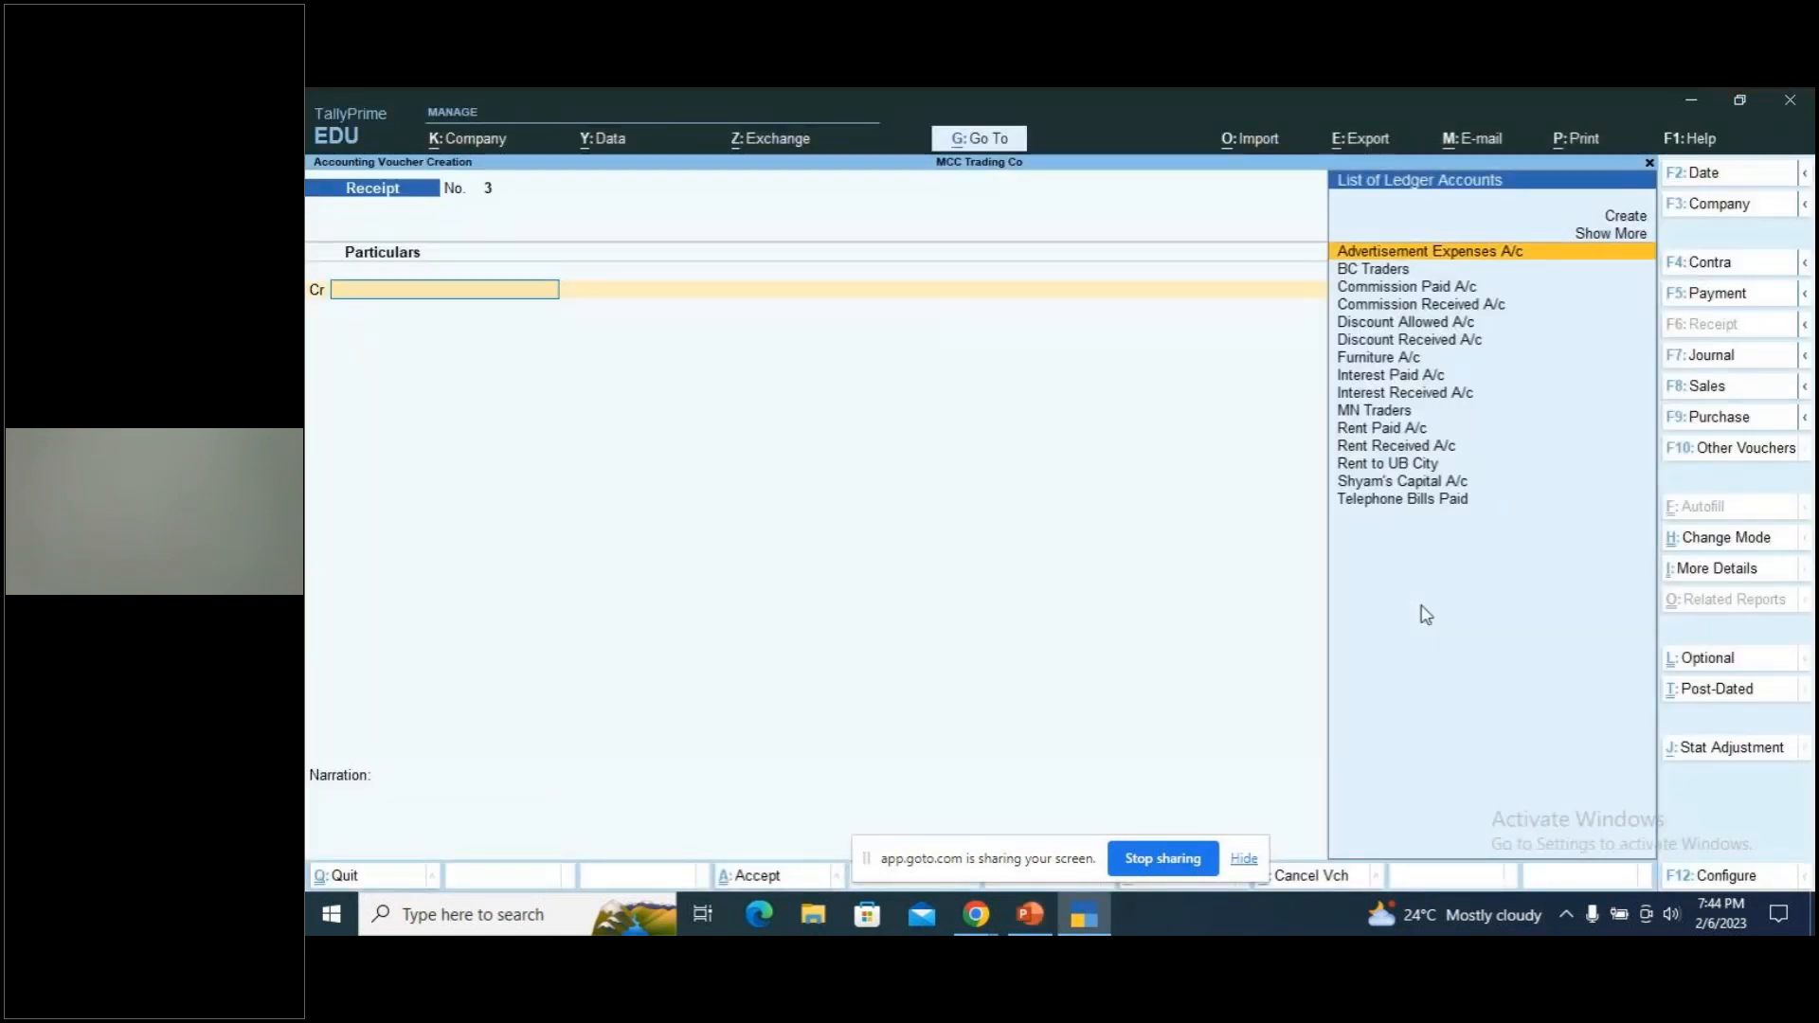
{"action": "key", "text": "alt+c"}
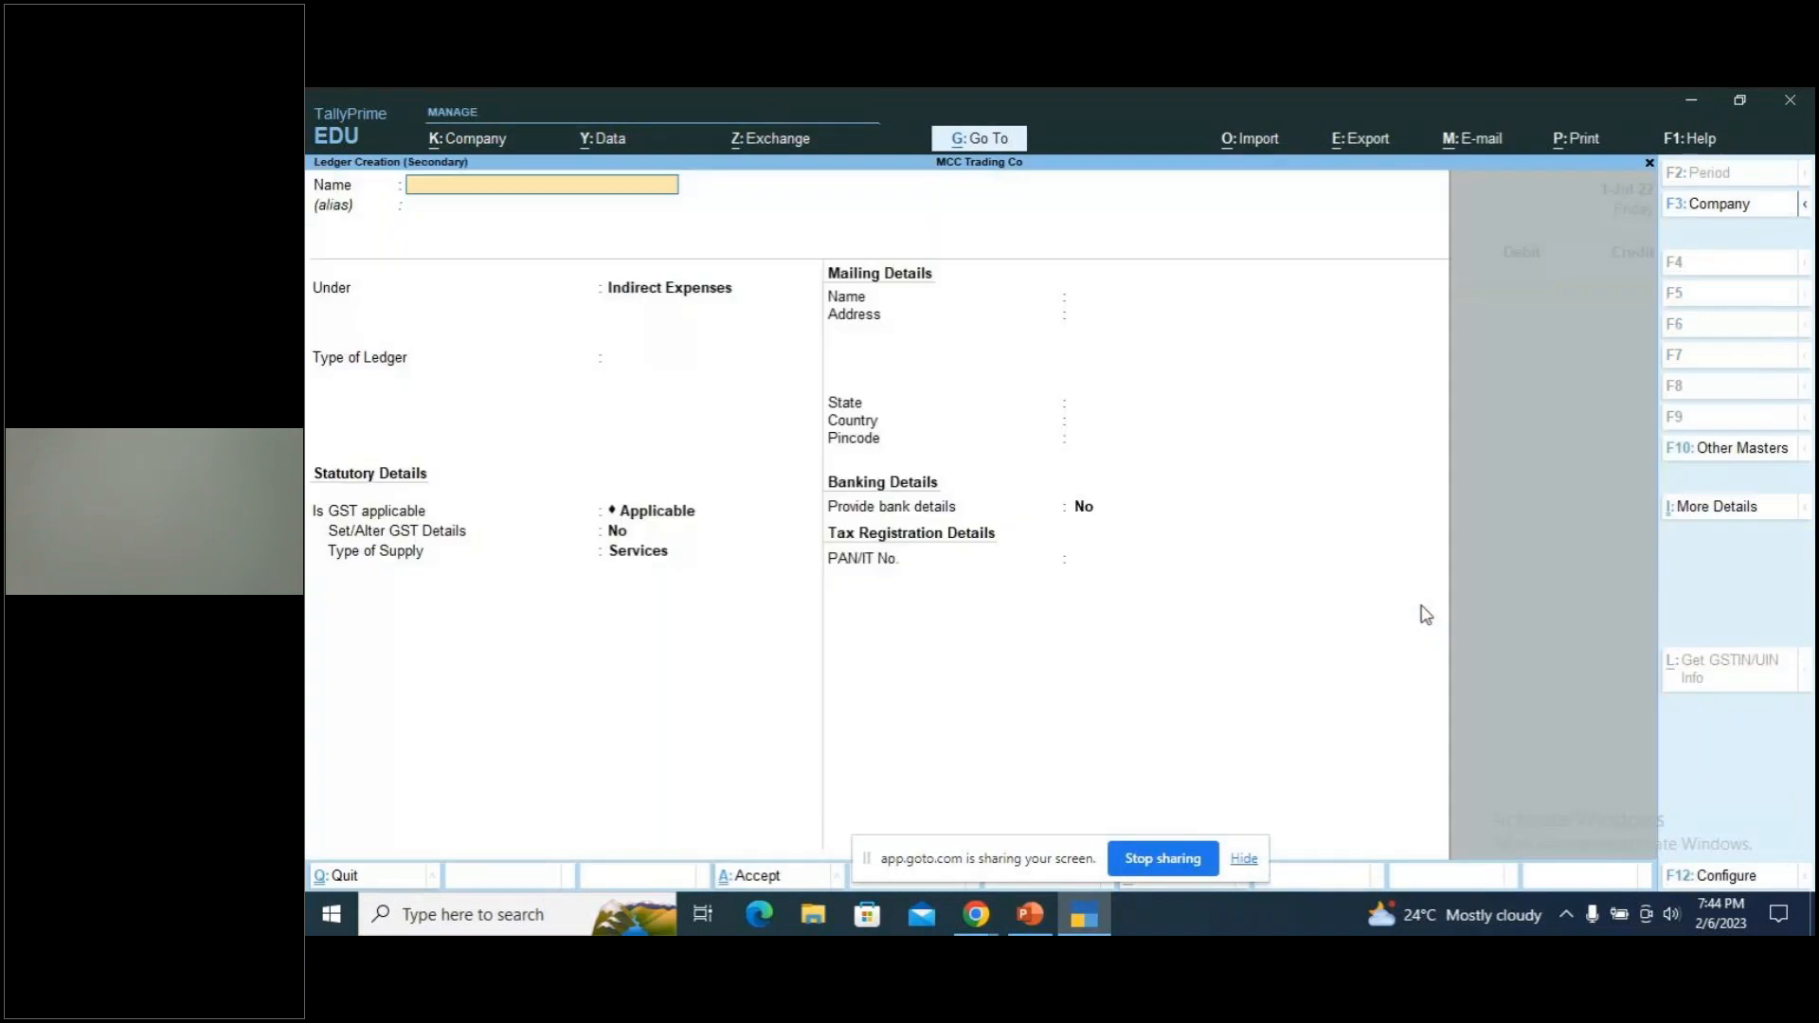
{"action": "type", "text": "Vinodh's capital a/c"}
{"action": "key", "text": "Return"}
{"action": "key", "text": "Return"}
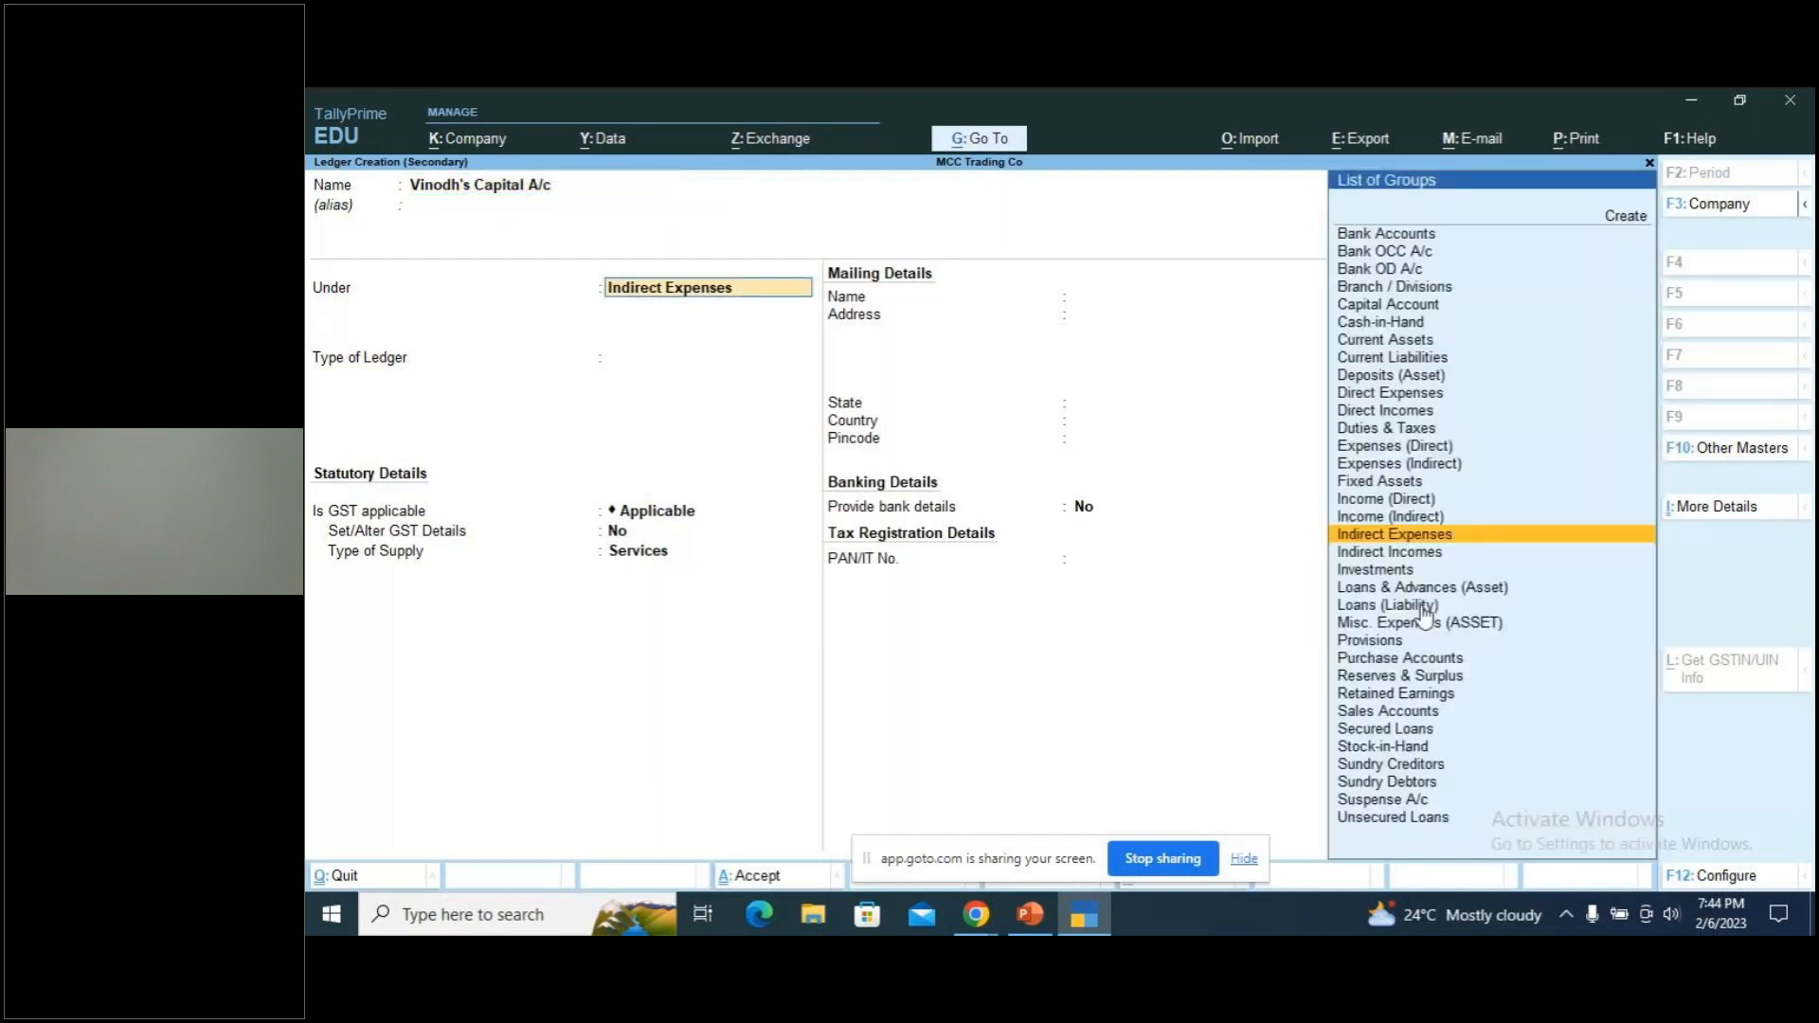
{"action": "type", "text": "C"}
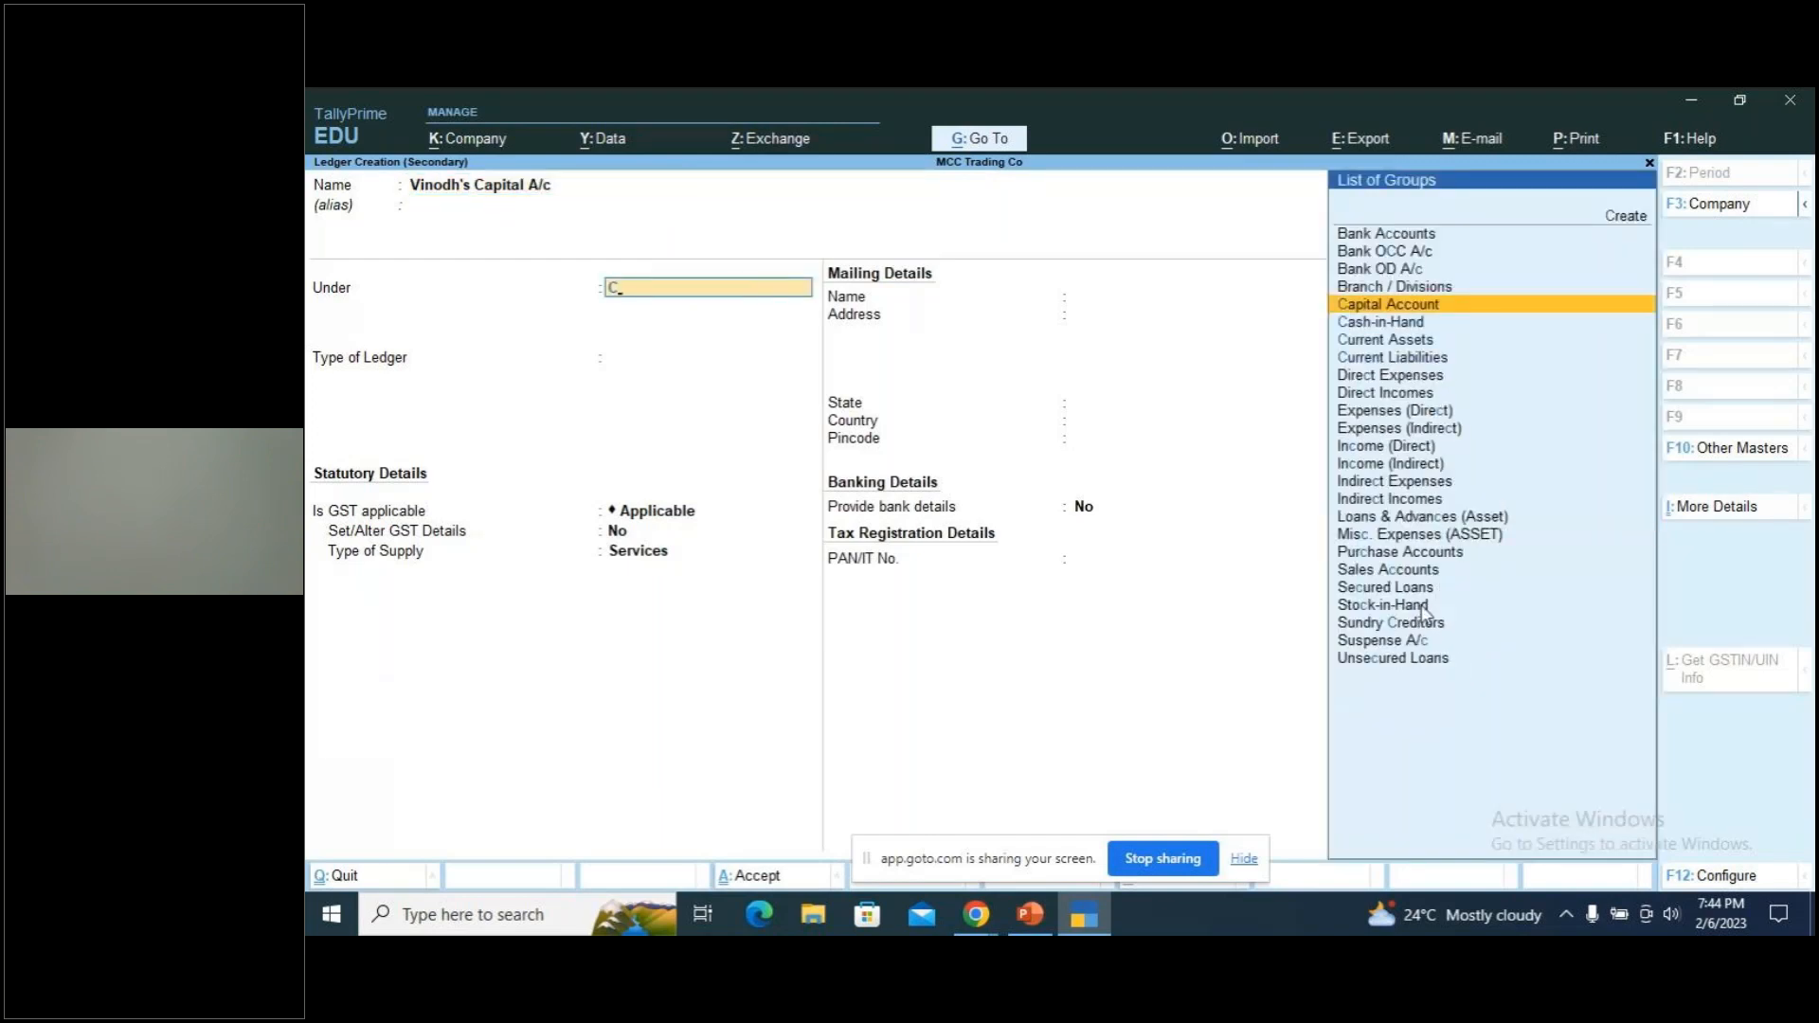
{"action": "key", "text": "Return"}
{"action": "key", "text": "ctrl+a"}
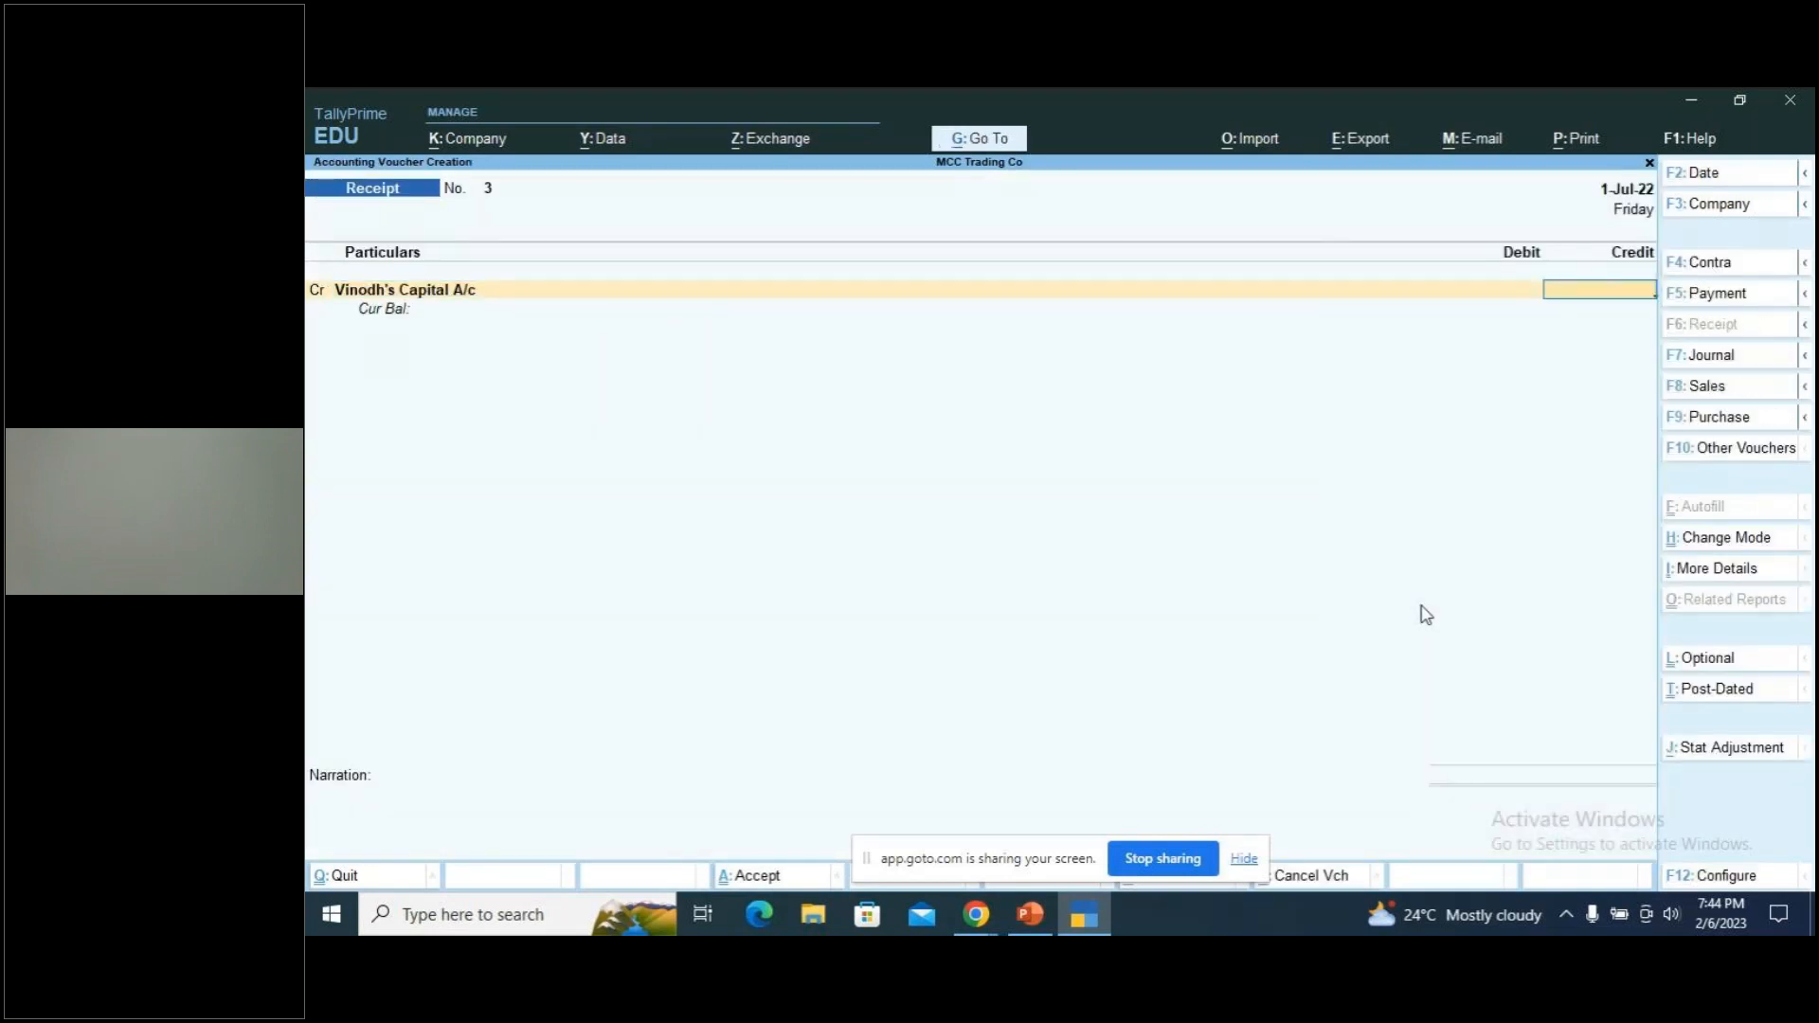
Credit the capital ledger with 6,00,000 and, after checking the PowerPoint slide, debit HDFC Bank A/c with the same amount in the TallyPrime receipt
{"action": "type", "text": "600000"}
{"action": "key", "text": "Return"}
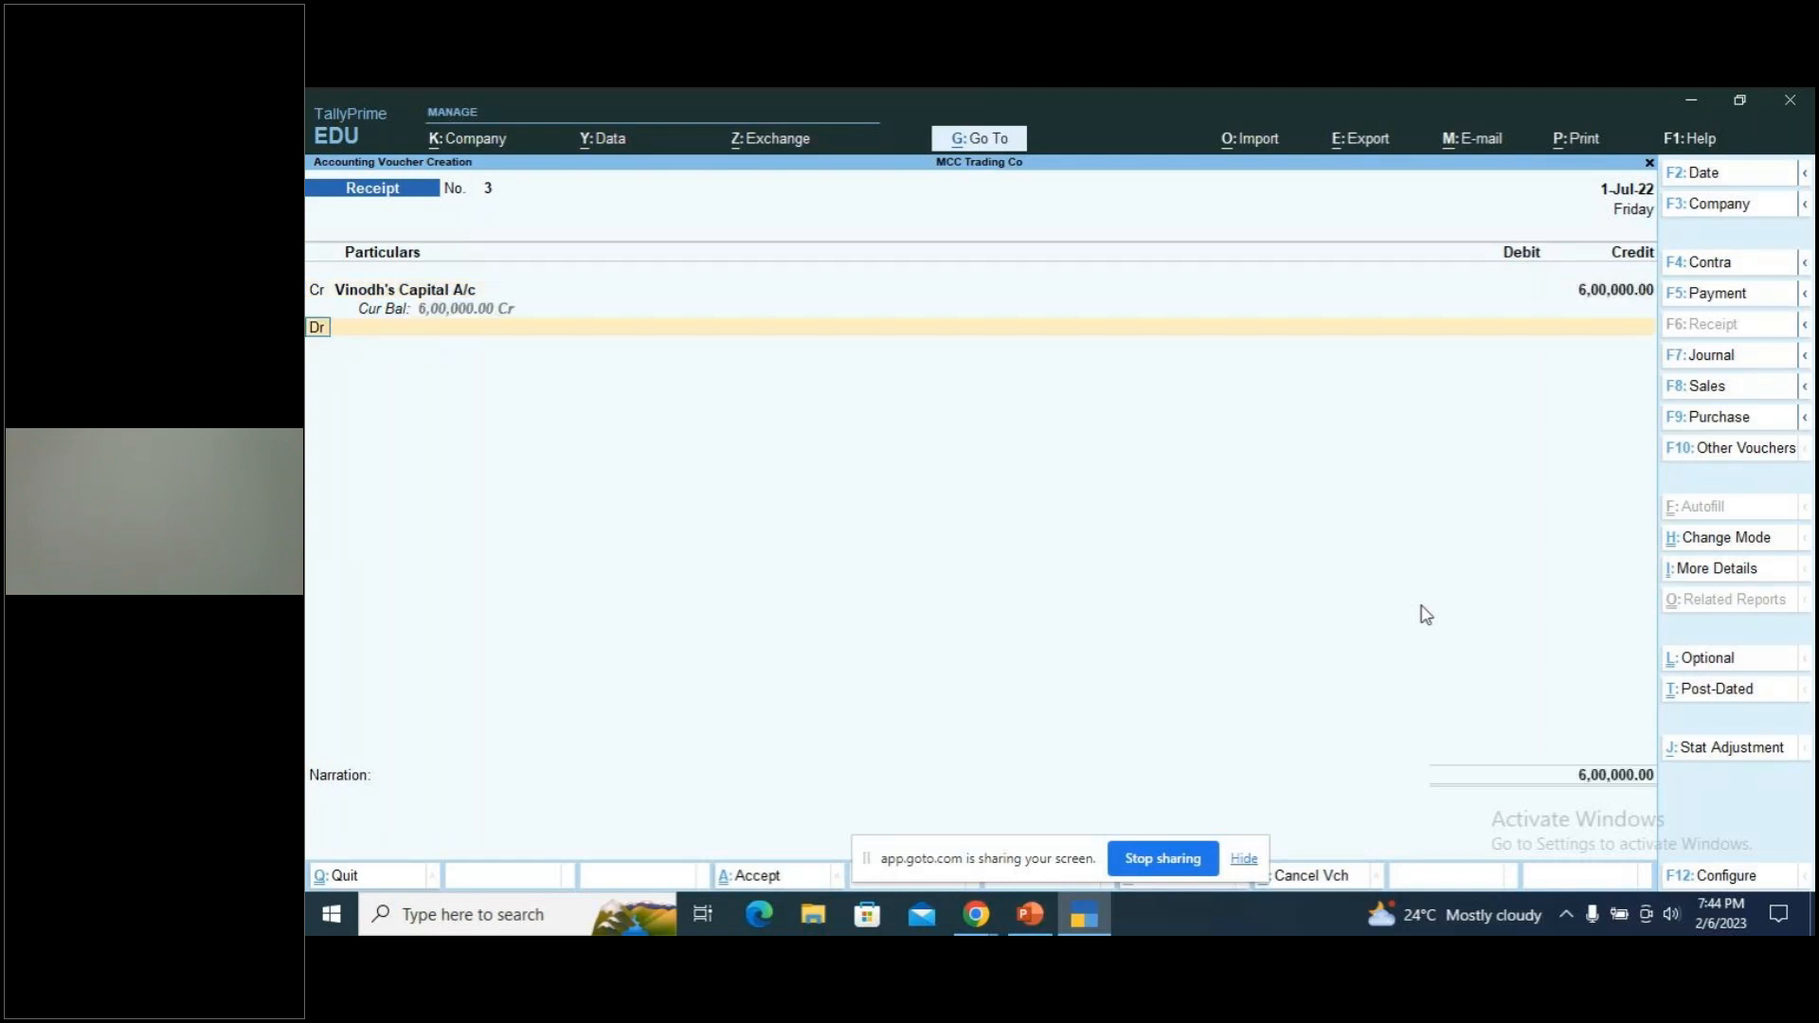
{"action": "key", "text": "Return"}
{"action": "key", "text": "alt+Tab"}
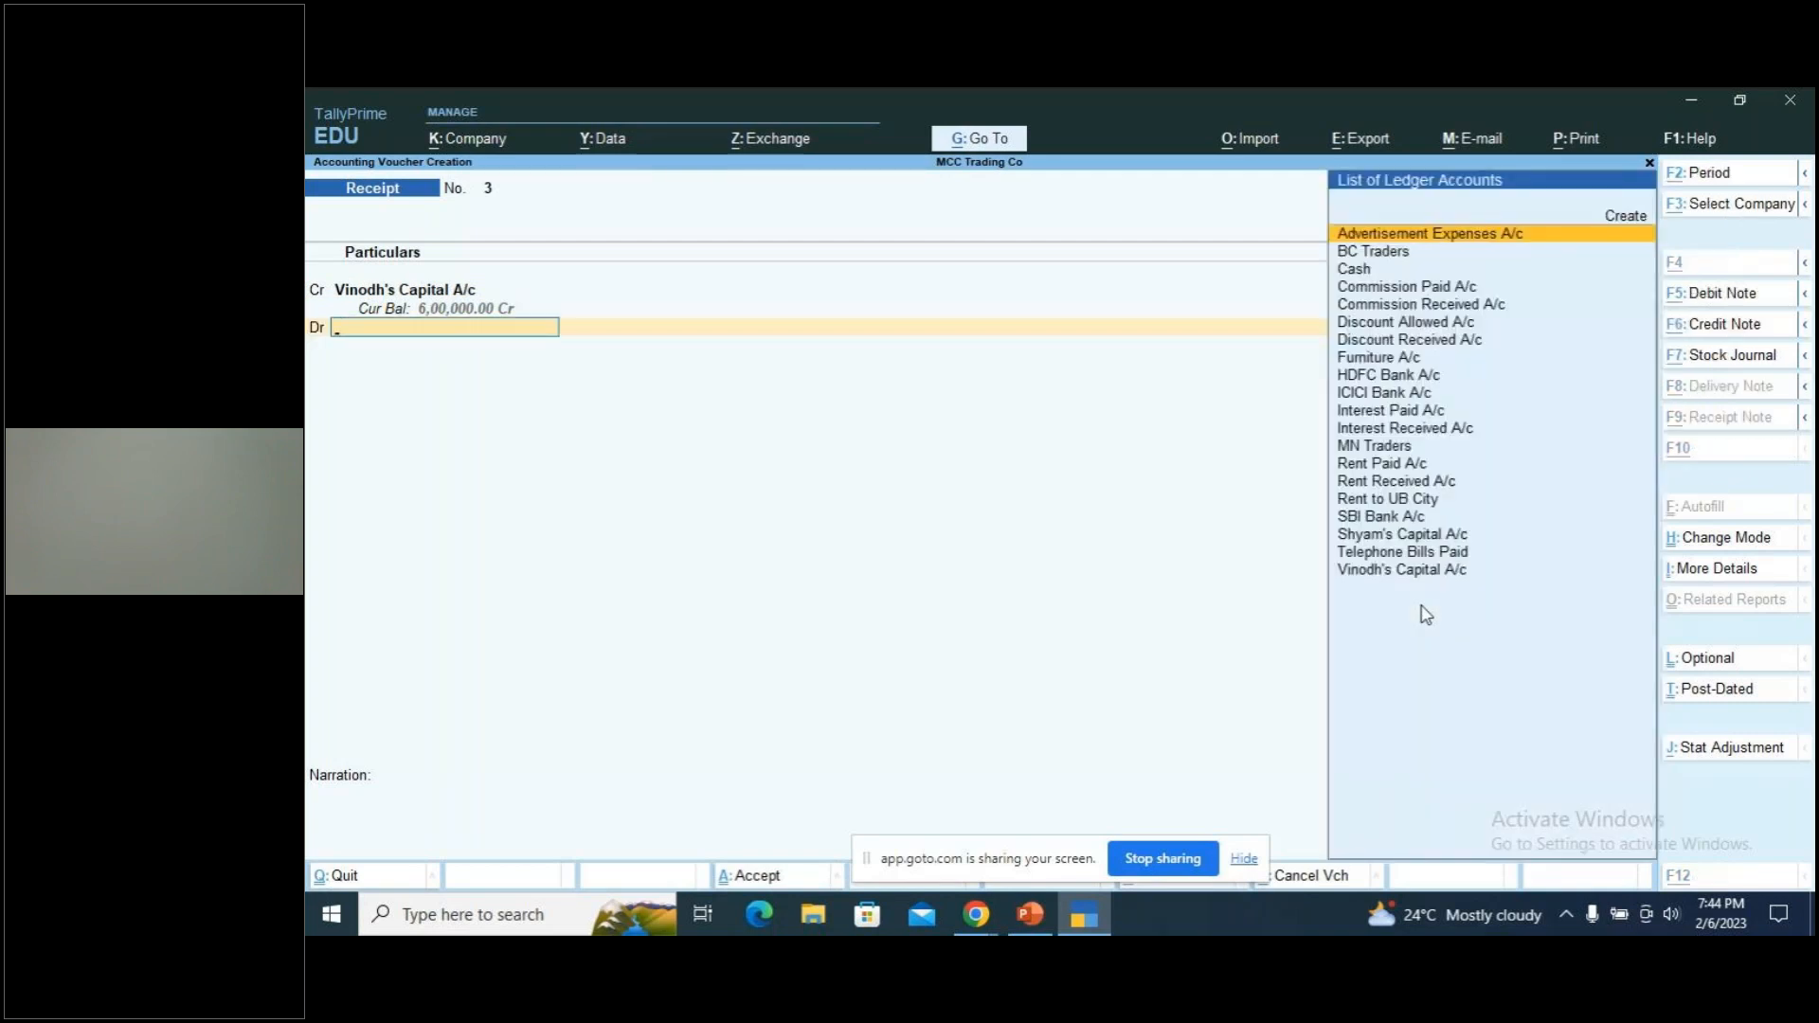
{"action": "key", "text": "alt+Tab"}
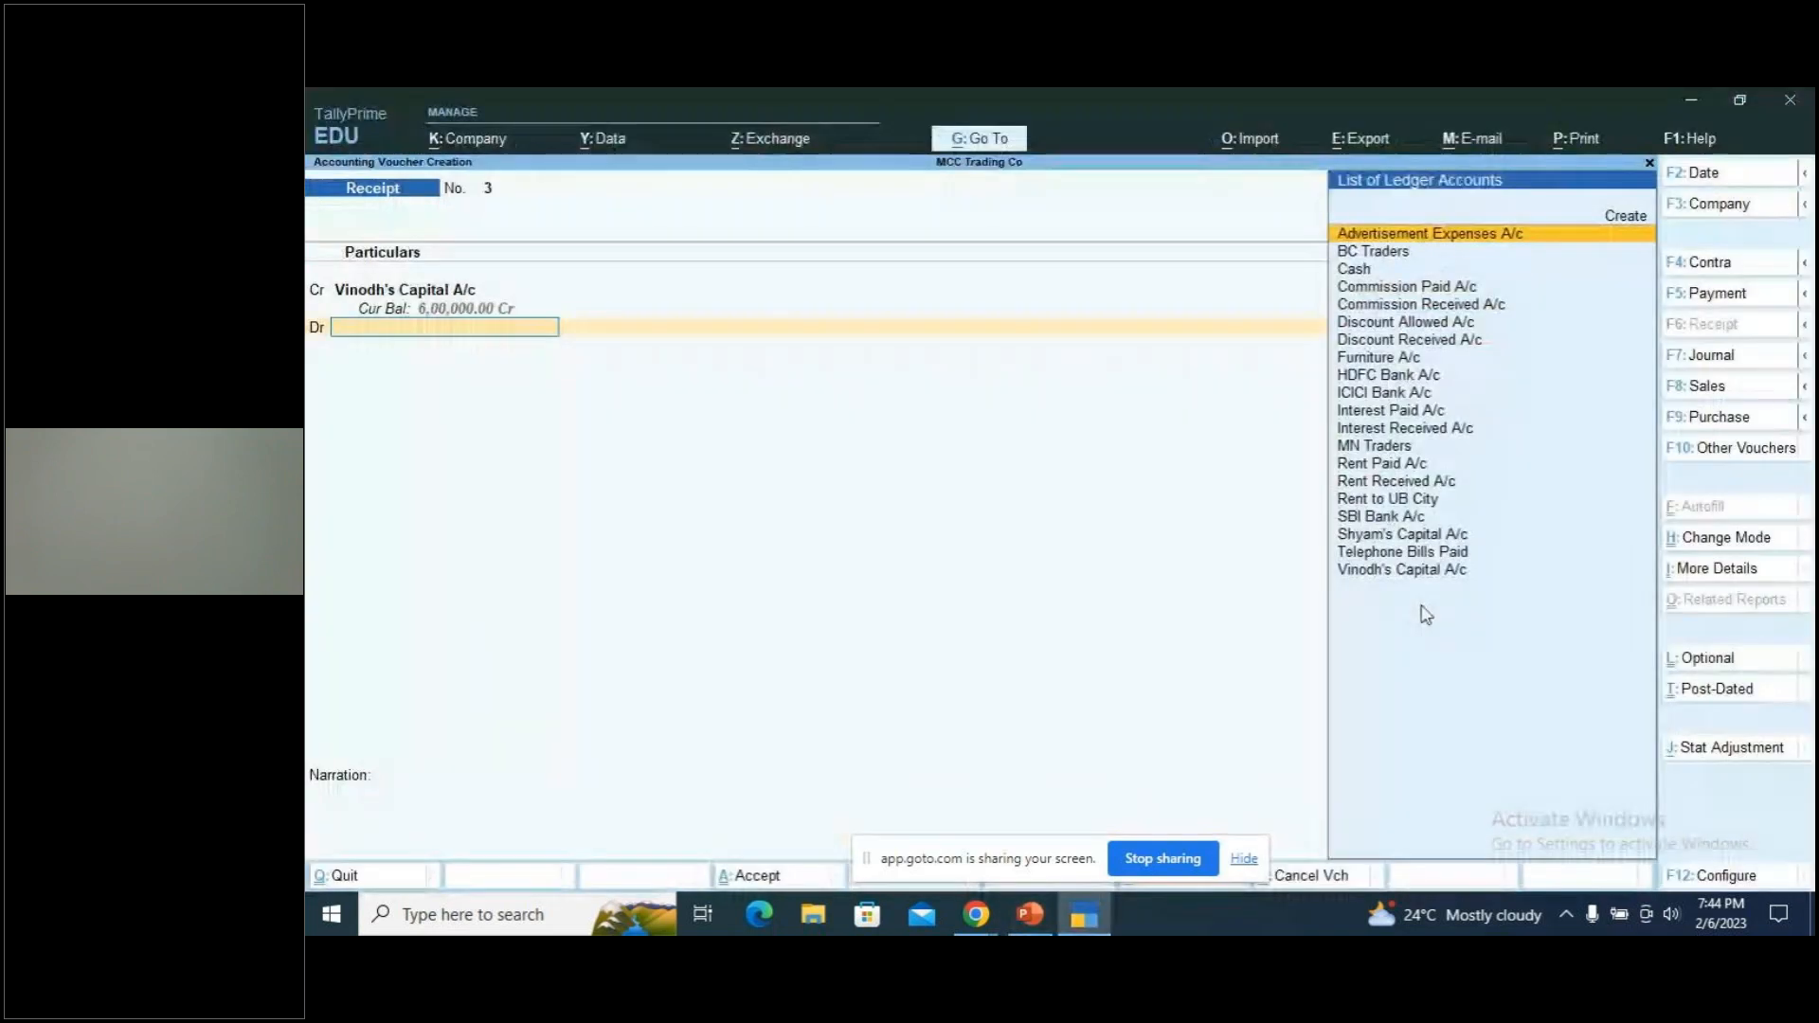
{"action": "type", "text": "hdfc"}
{"action": "key", "text": "Return"}
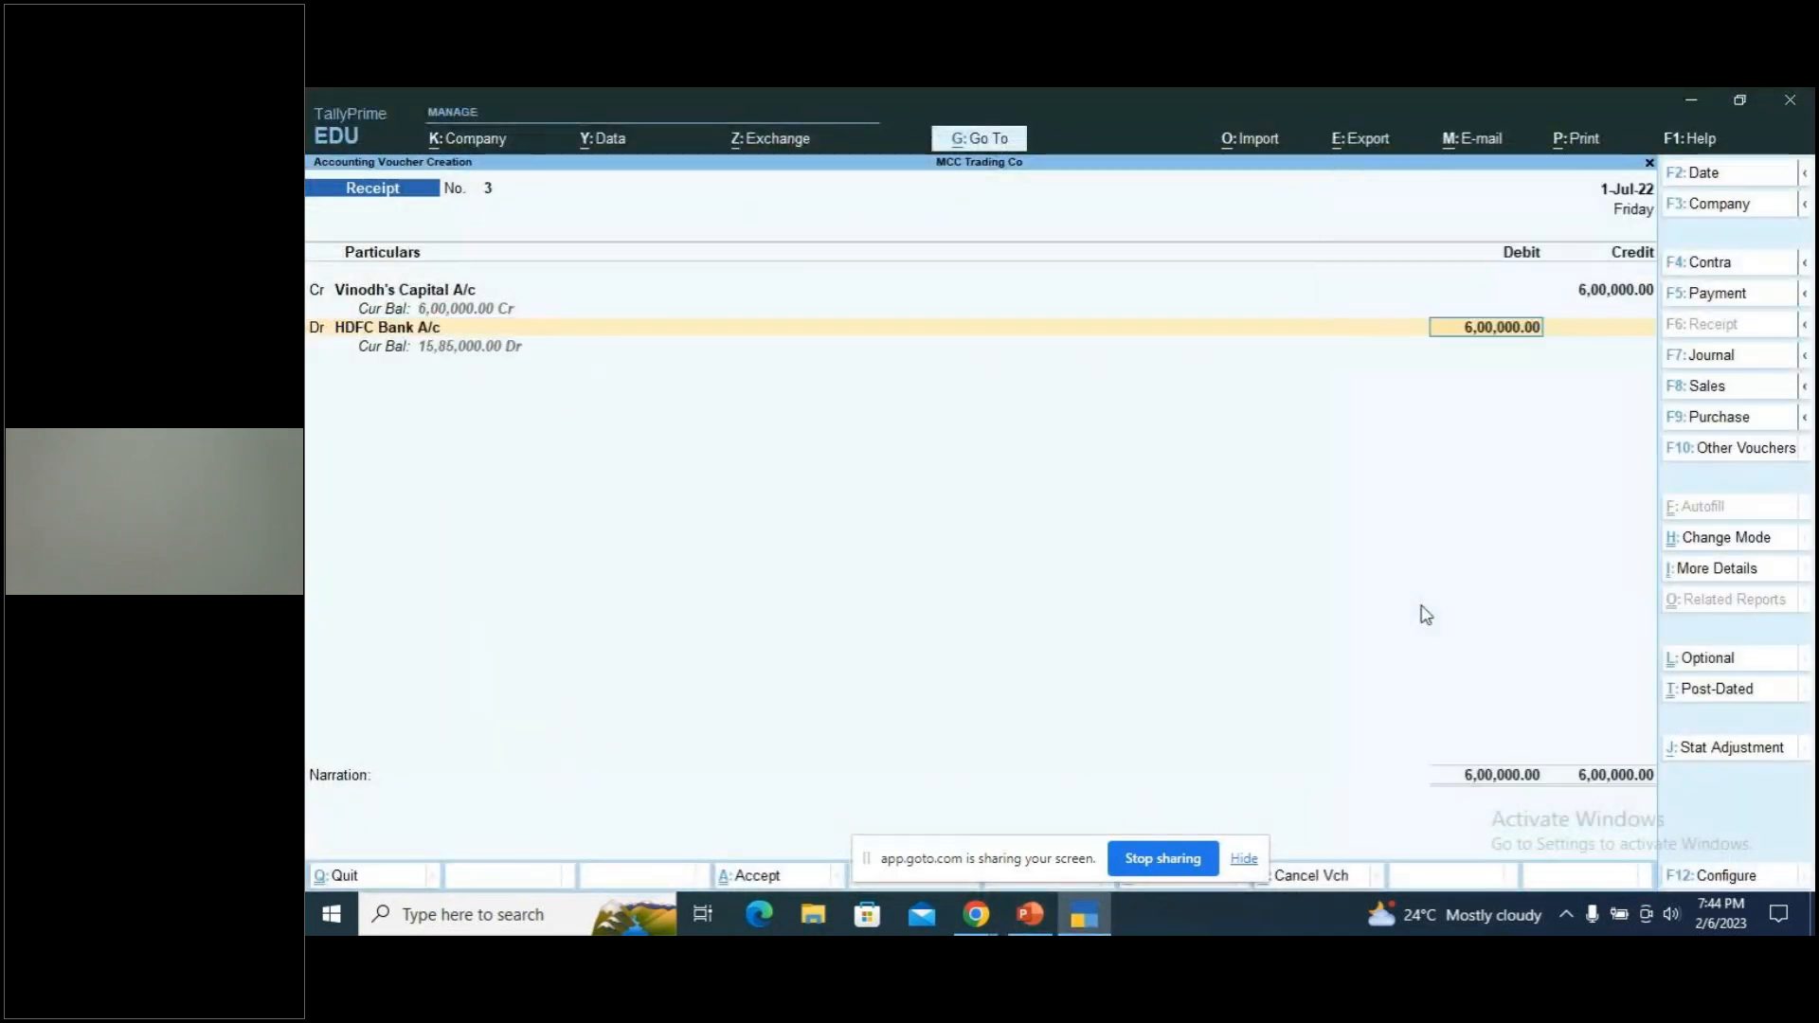
{"action": "key", "text": "Return"}
Allocate the HDFC Bank A/c amount as Cheque/DD with instrument number 852369, keeping the date 1-Jul-22, and specify HDFC bank as the bank name
{"action": "key", "text": "Return"}
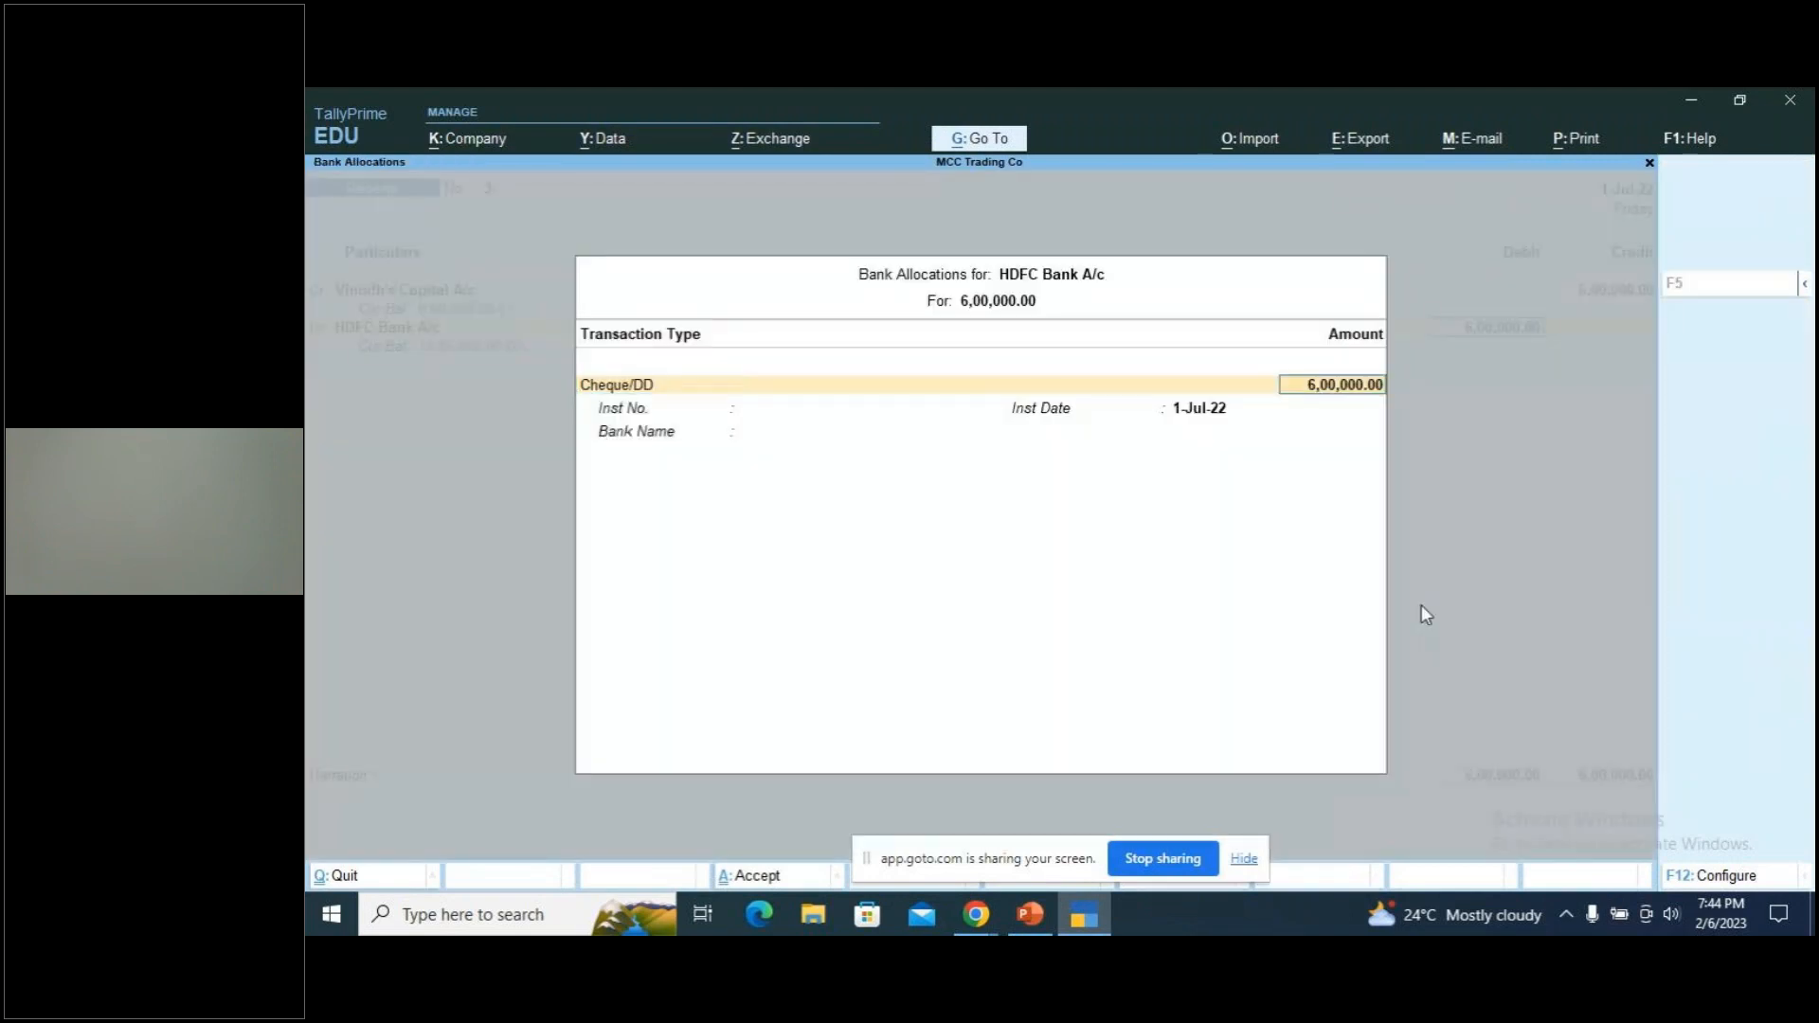
{"action": "key", "text": "Return"}
{"action": "type", "text": "8"}
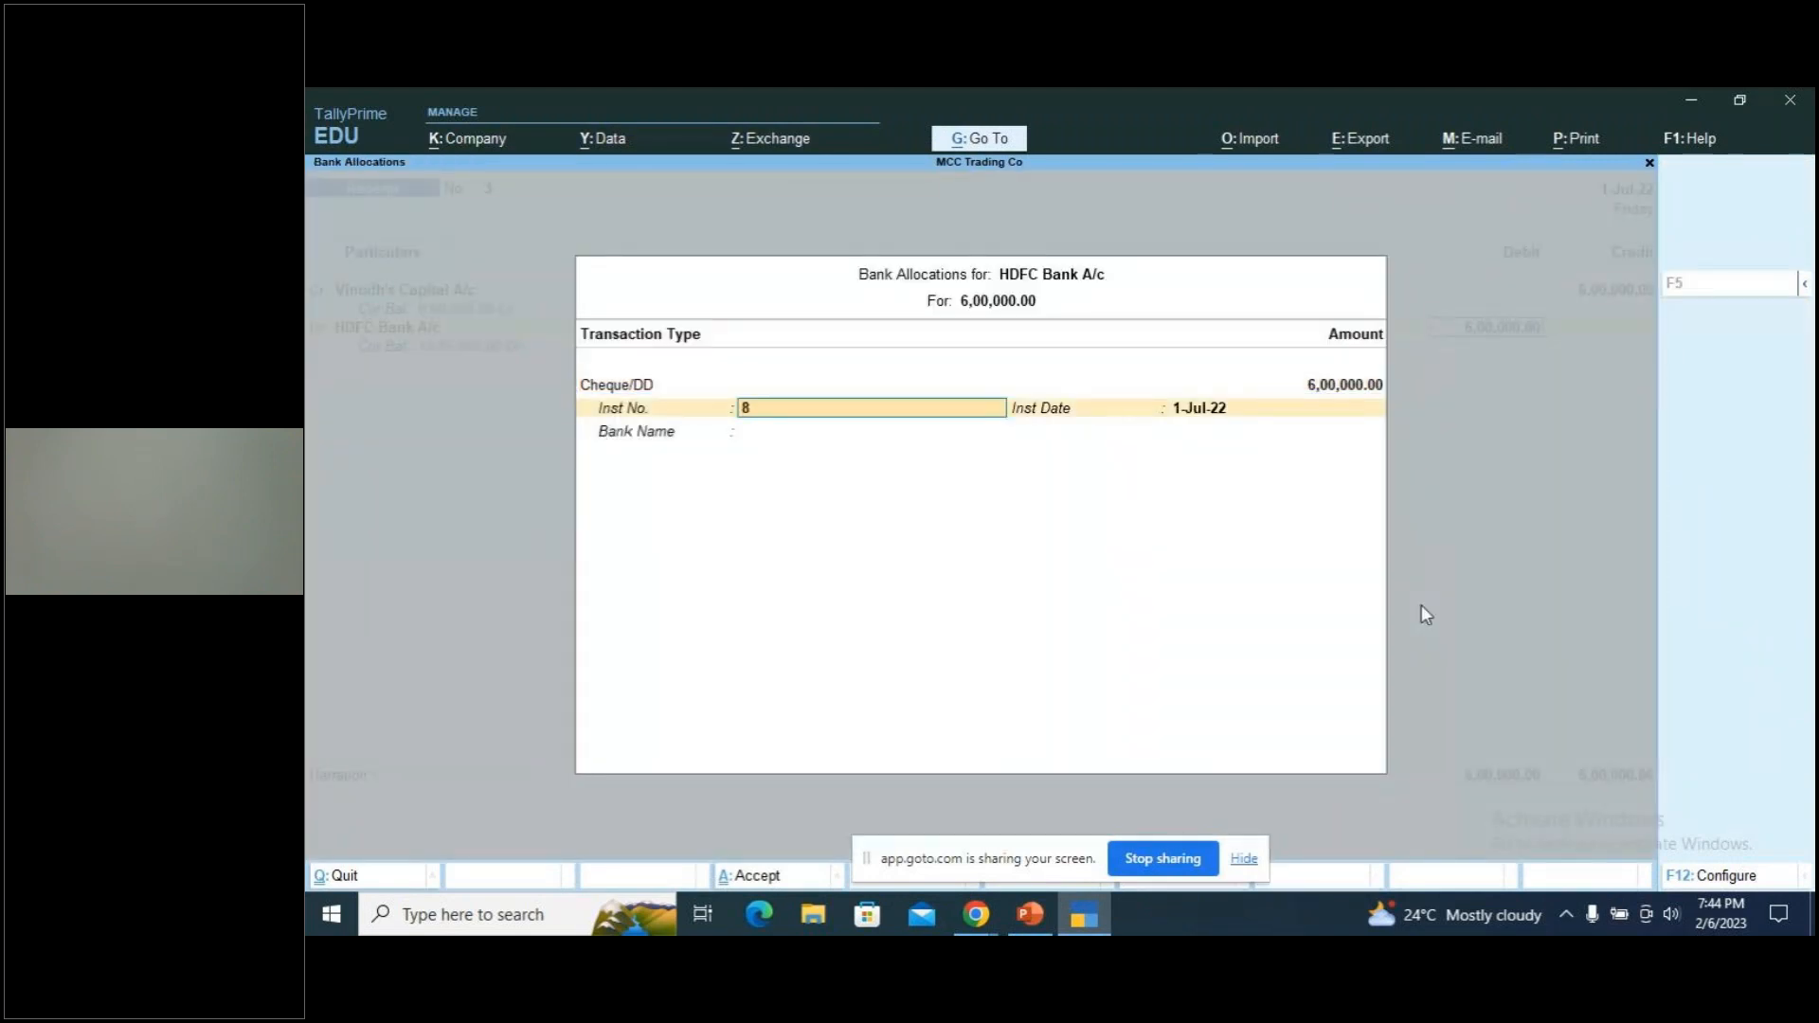
{"action": "type", "text": "52369"}
{"action": "key", "text": "Return"}
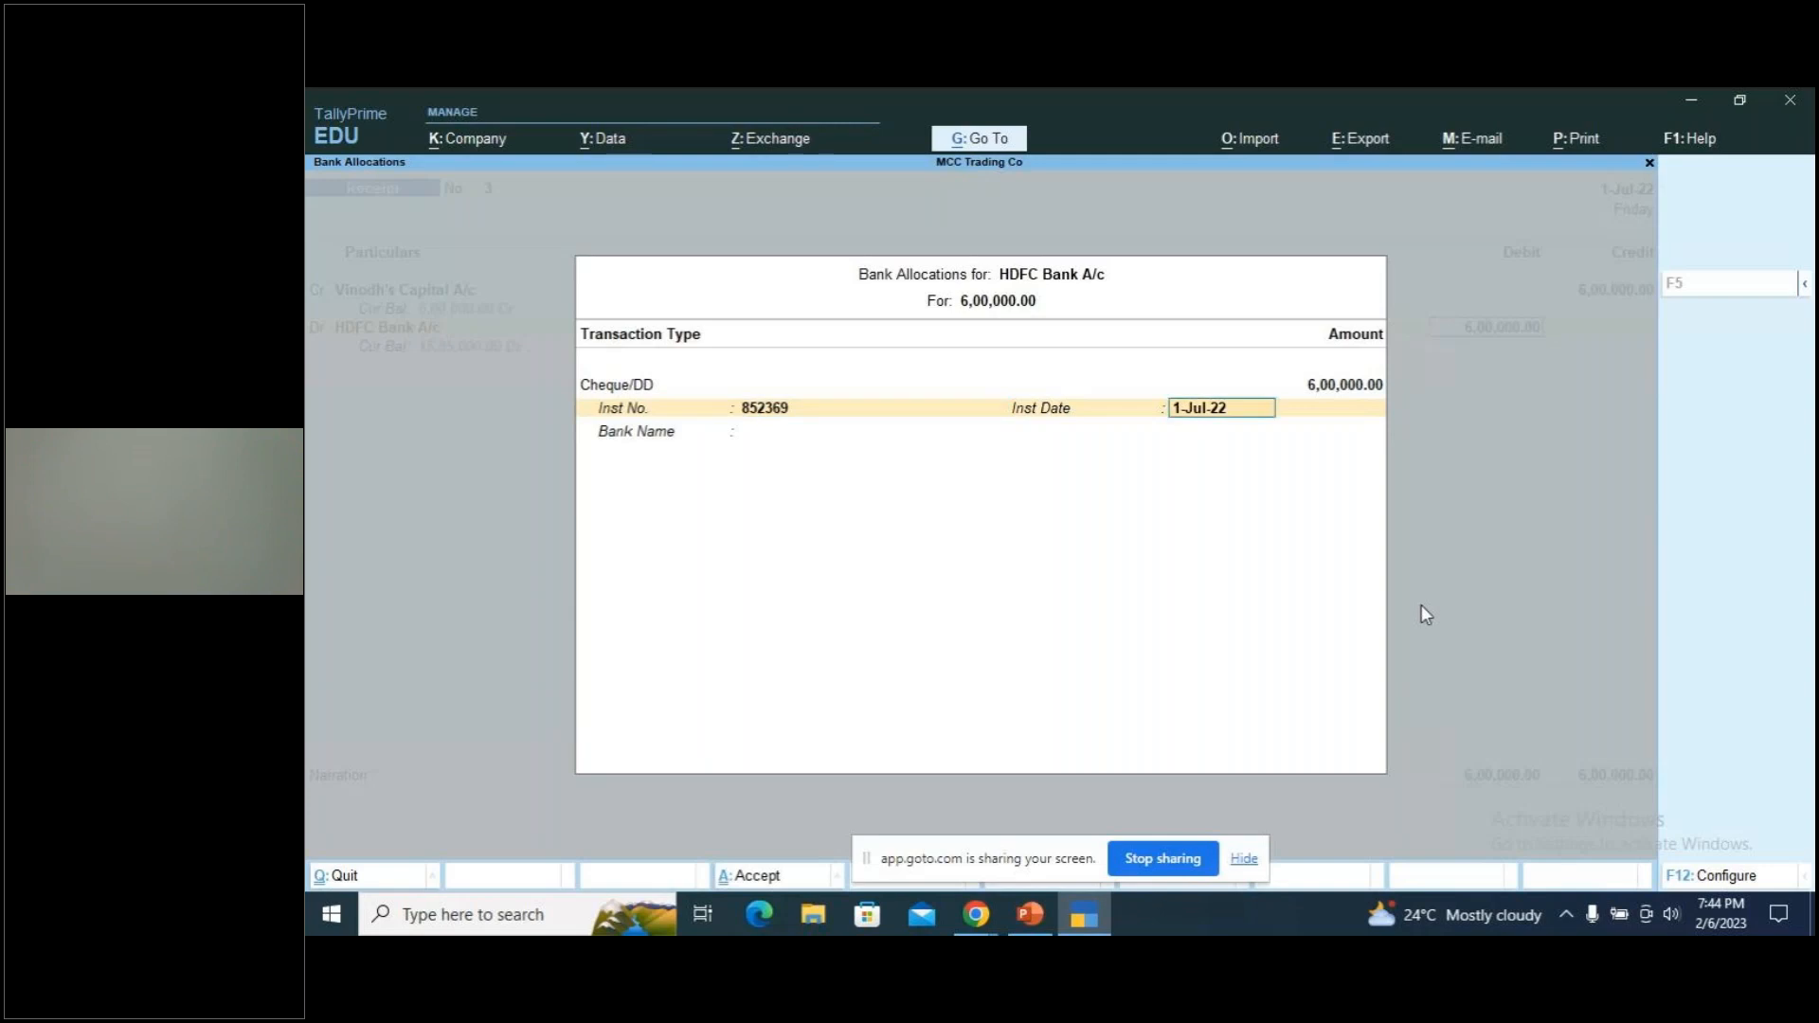
{"action": "key", "text": "Return"}
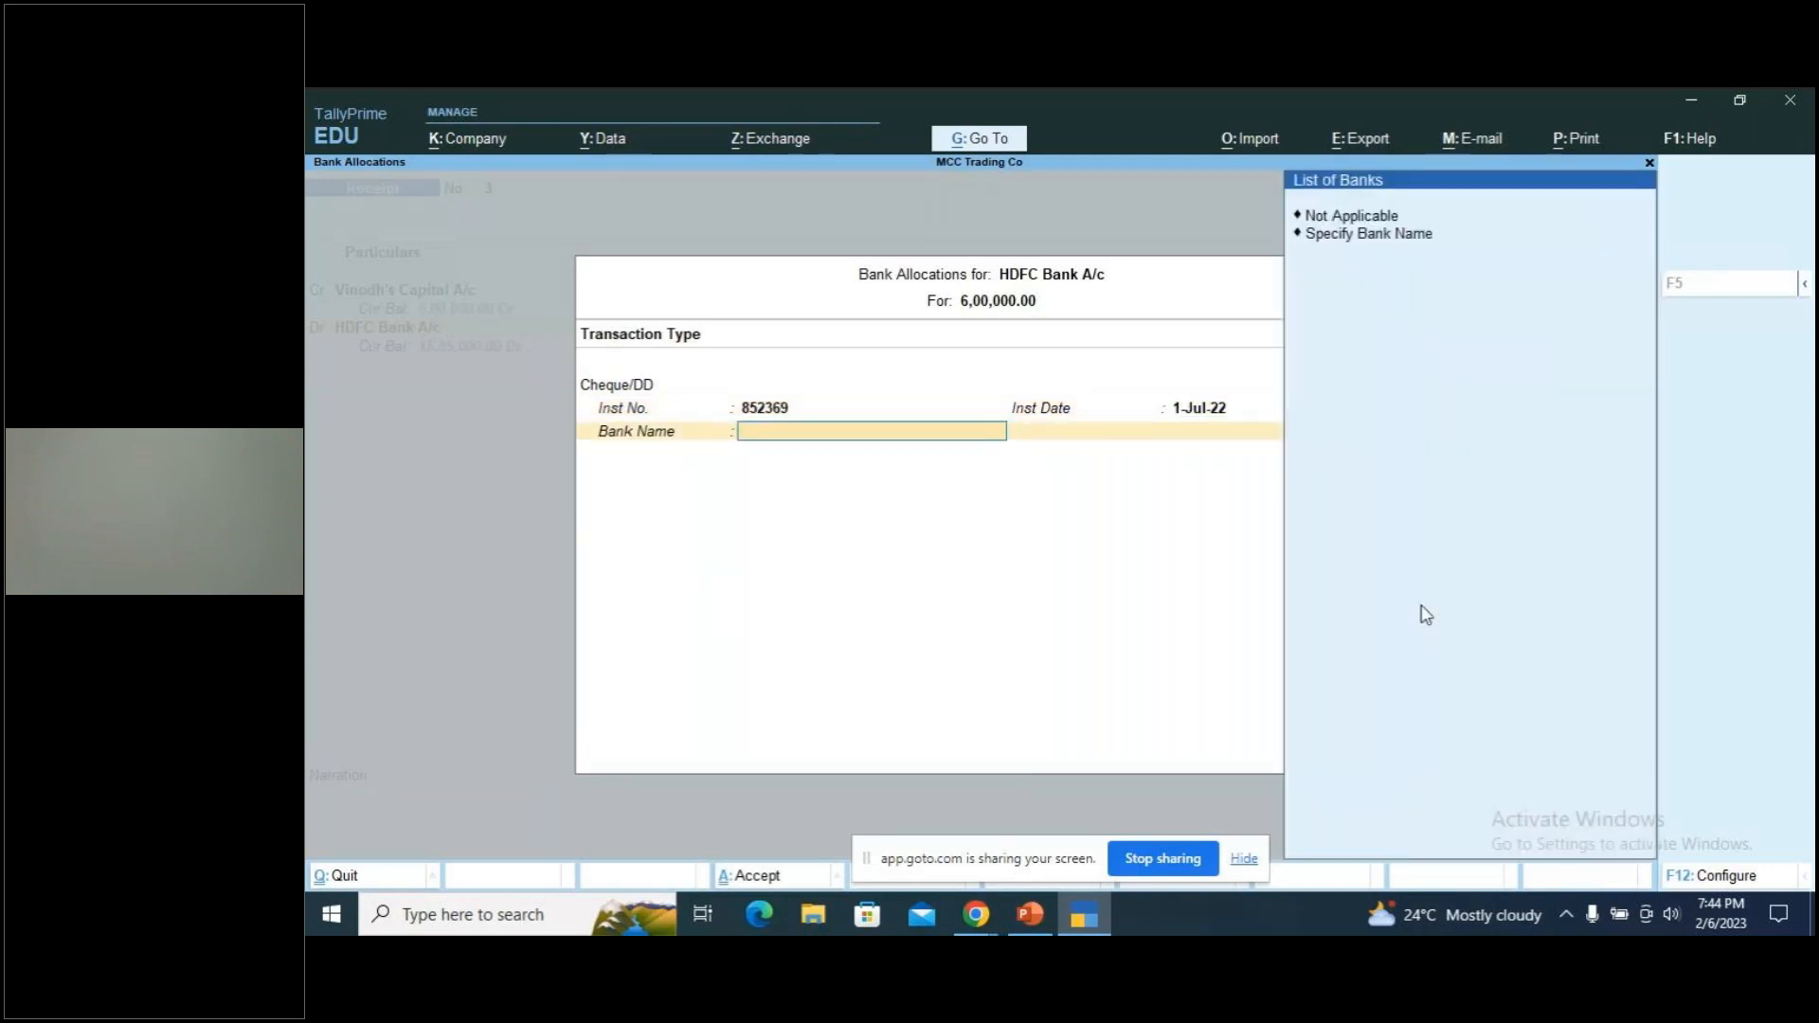
{"action": "key", "text": "Down"}
{"action": "key", "text": "Return"}
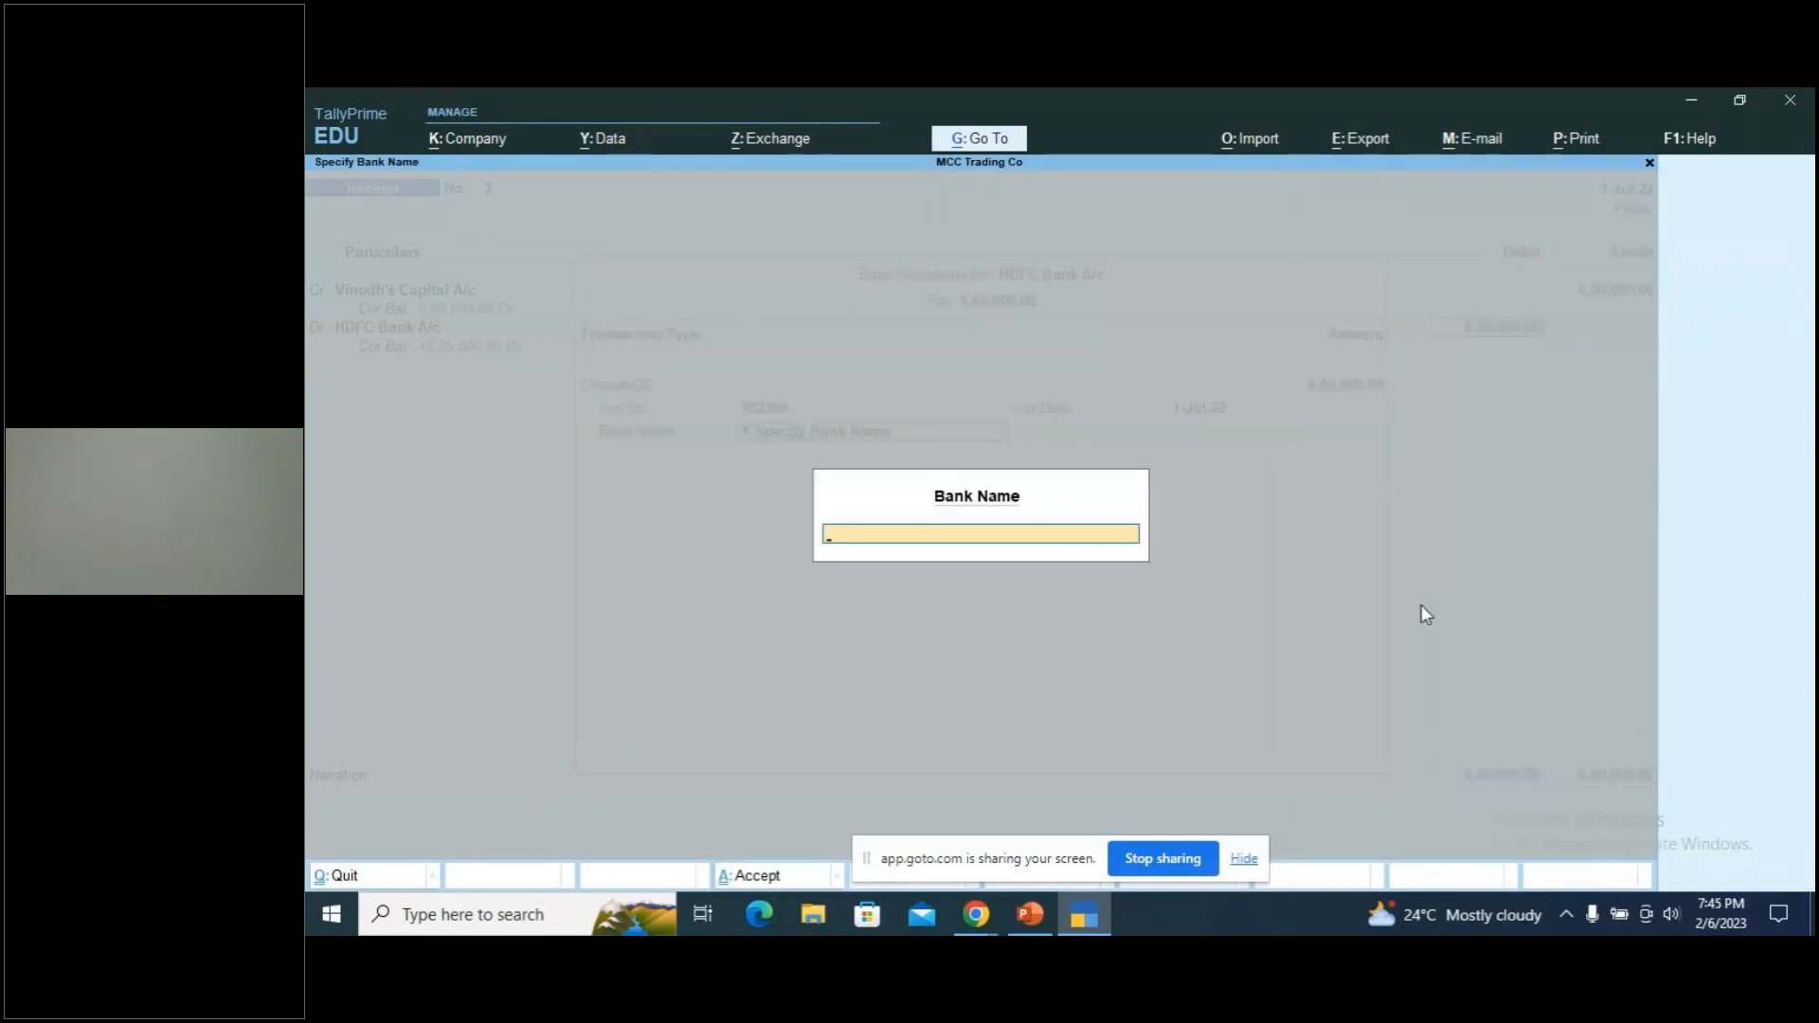
{"action": "type", "text": "HDFC bank"}
{"action": "key", "text": "Return"}
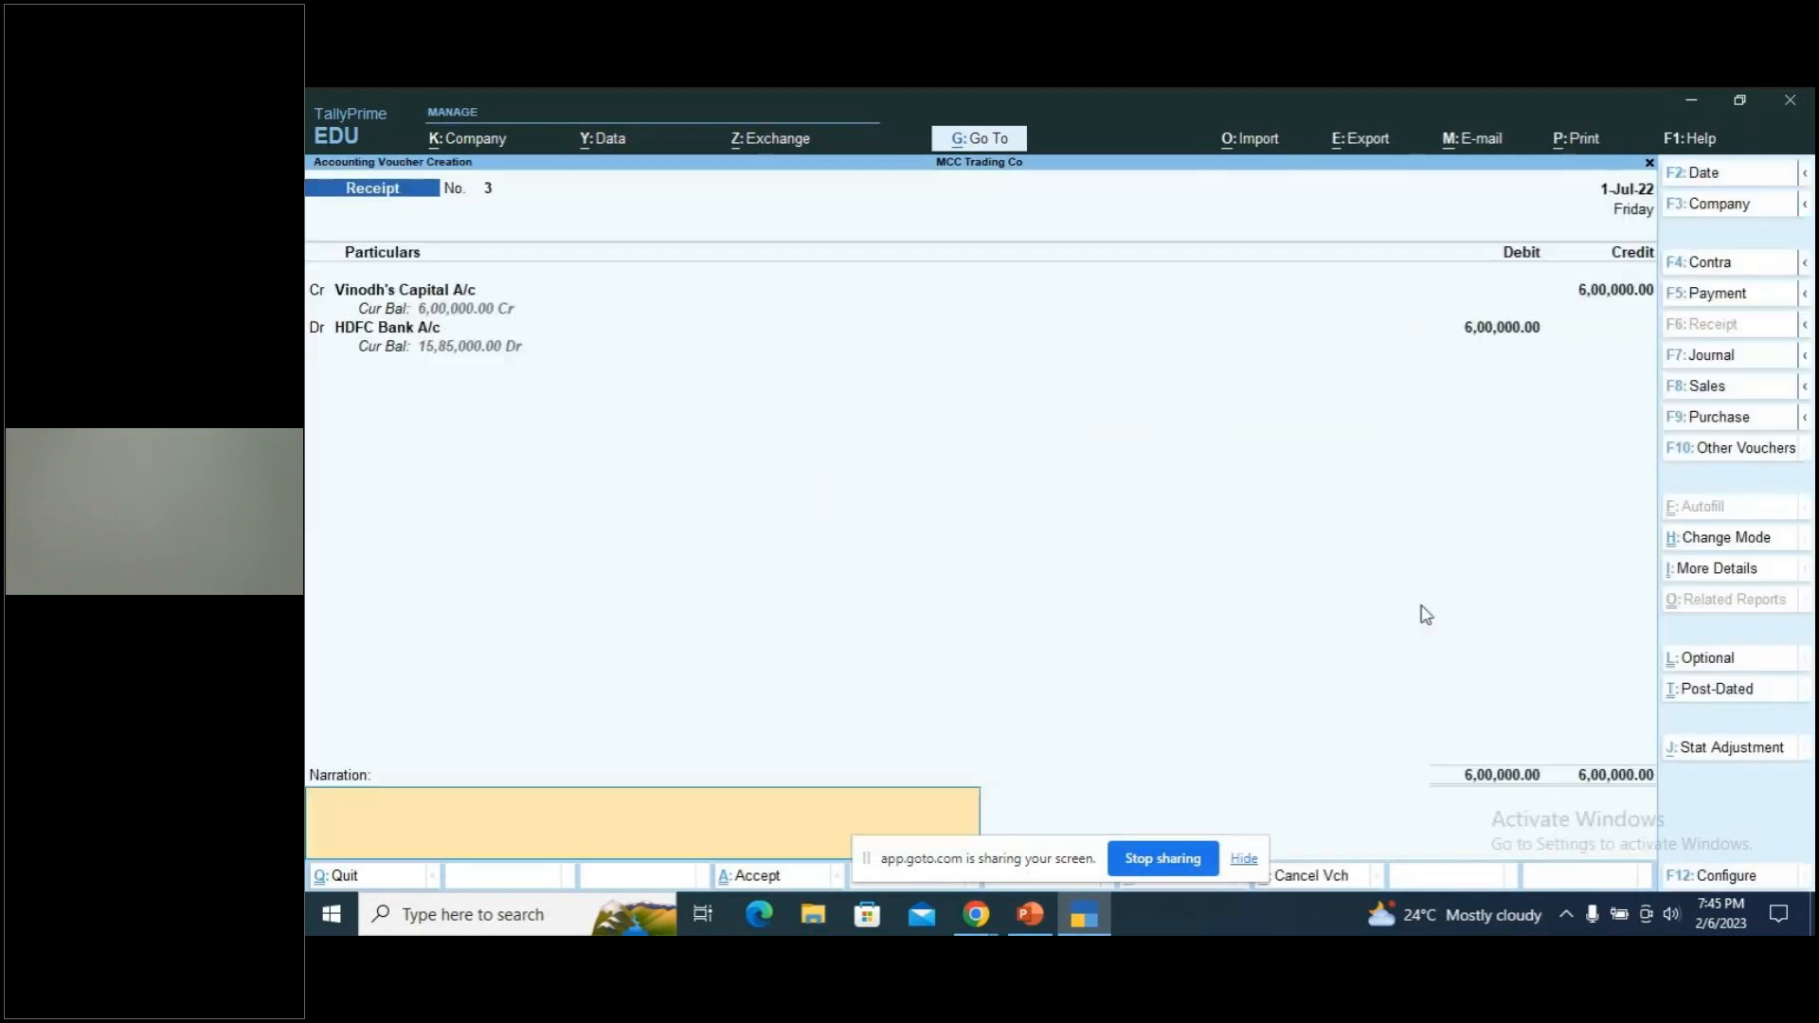
Enter the narration "being capital introduced into the buisness" and save the capital receipt voucher
{"action": "type", "text": "being capital introde"}
{"action": "key", "text": "BackSpace"}
{"action": "type", "text": "d"}
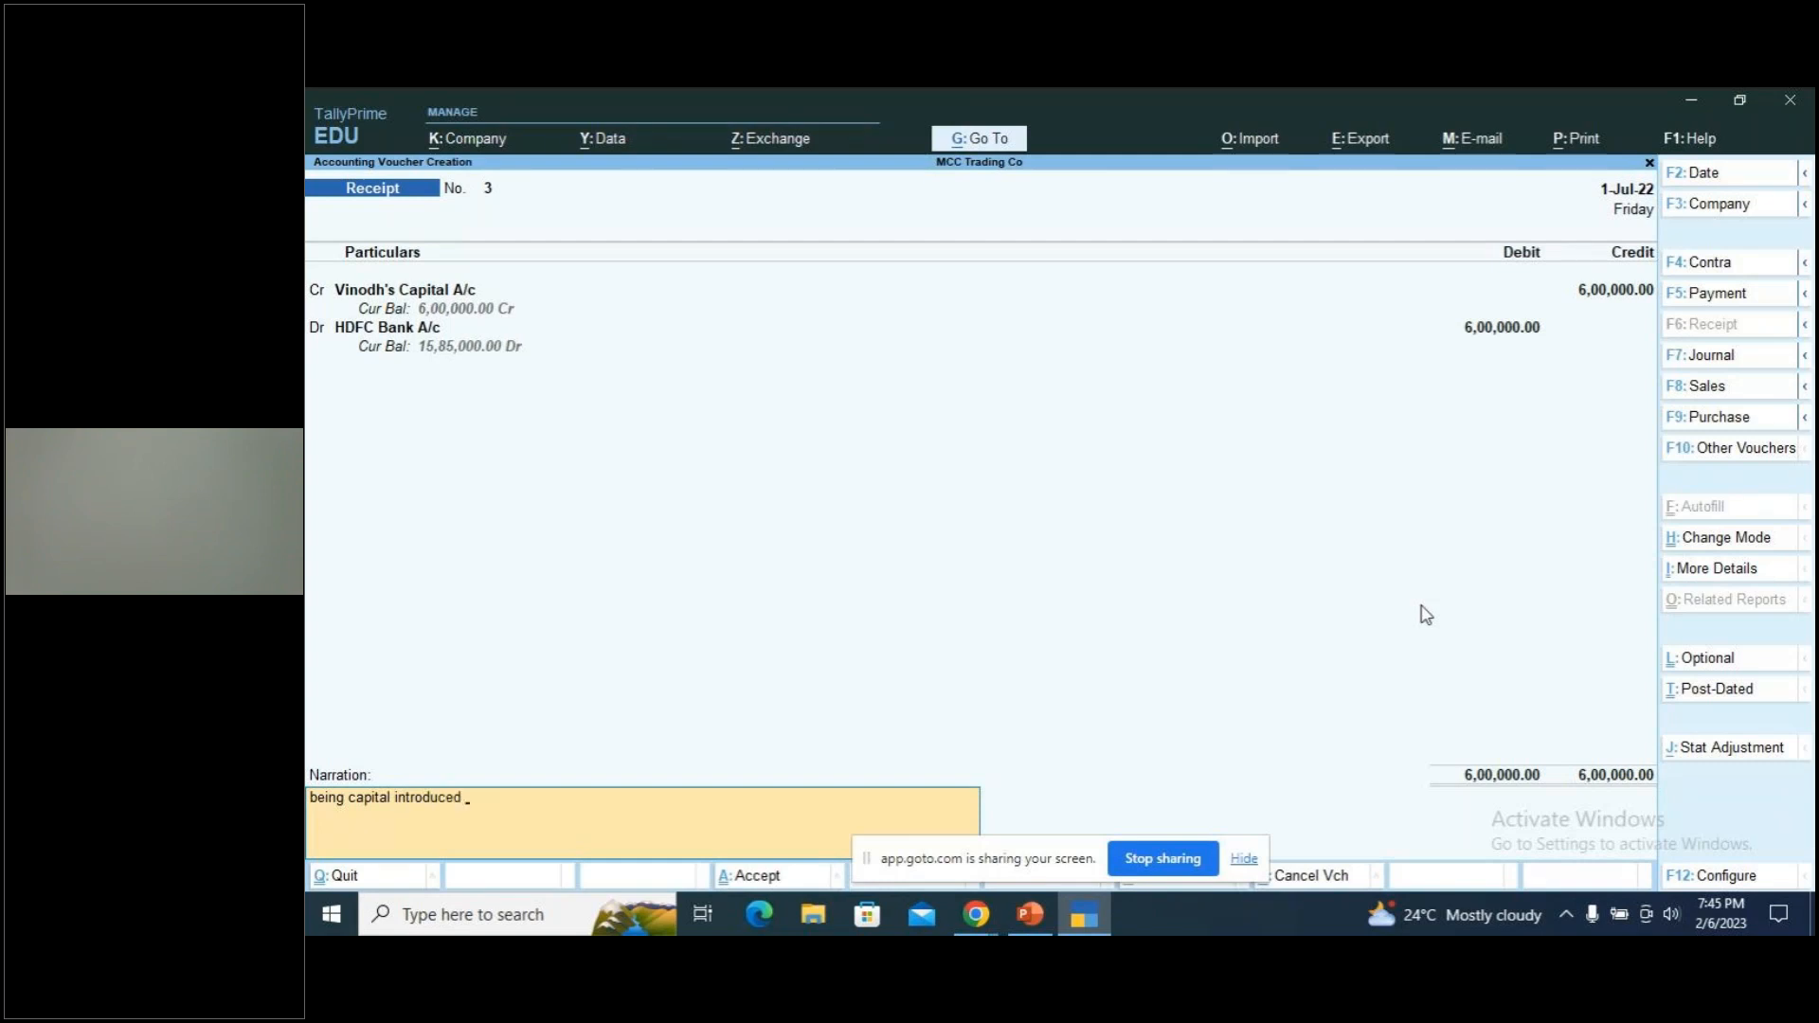
{"action": "type", "text": " into the buisness"}
{"action": "key", "text": "Return"}
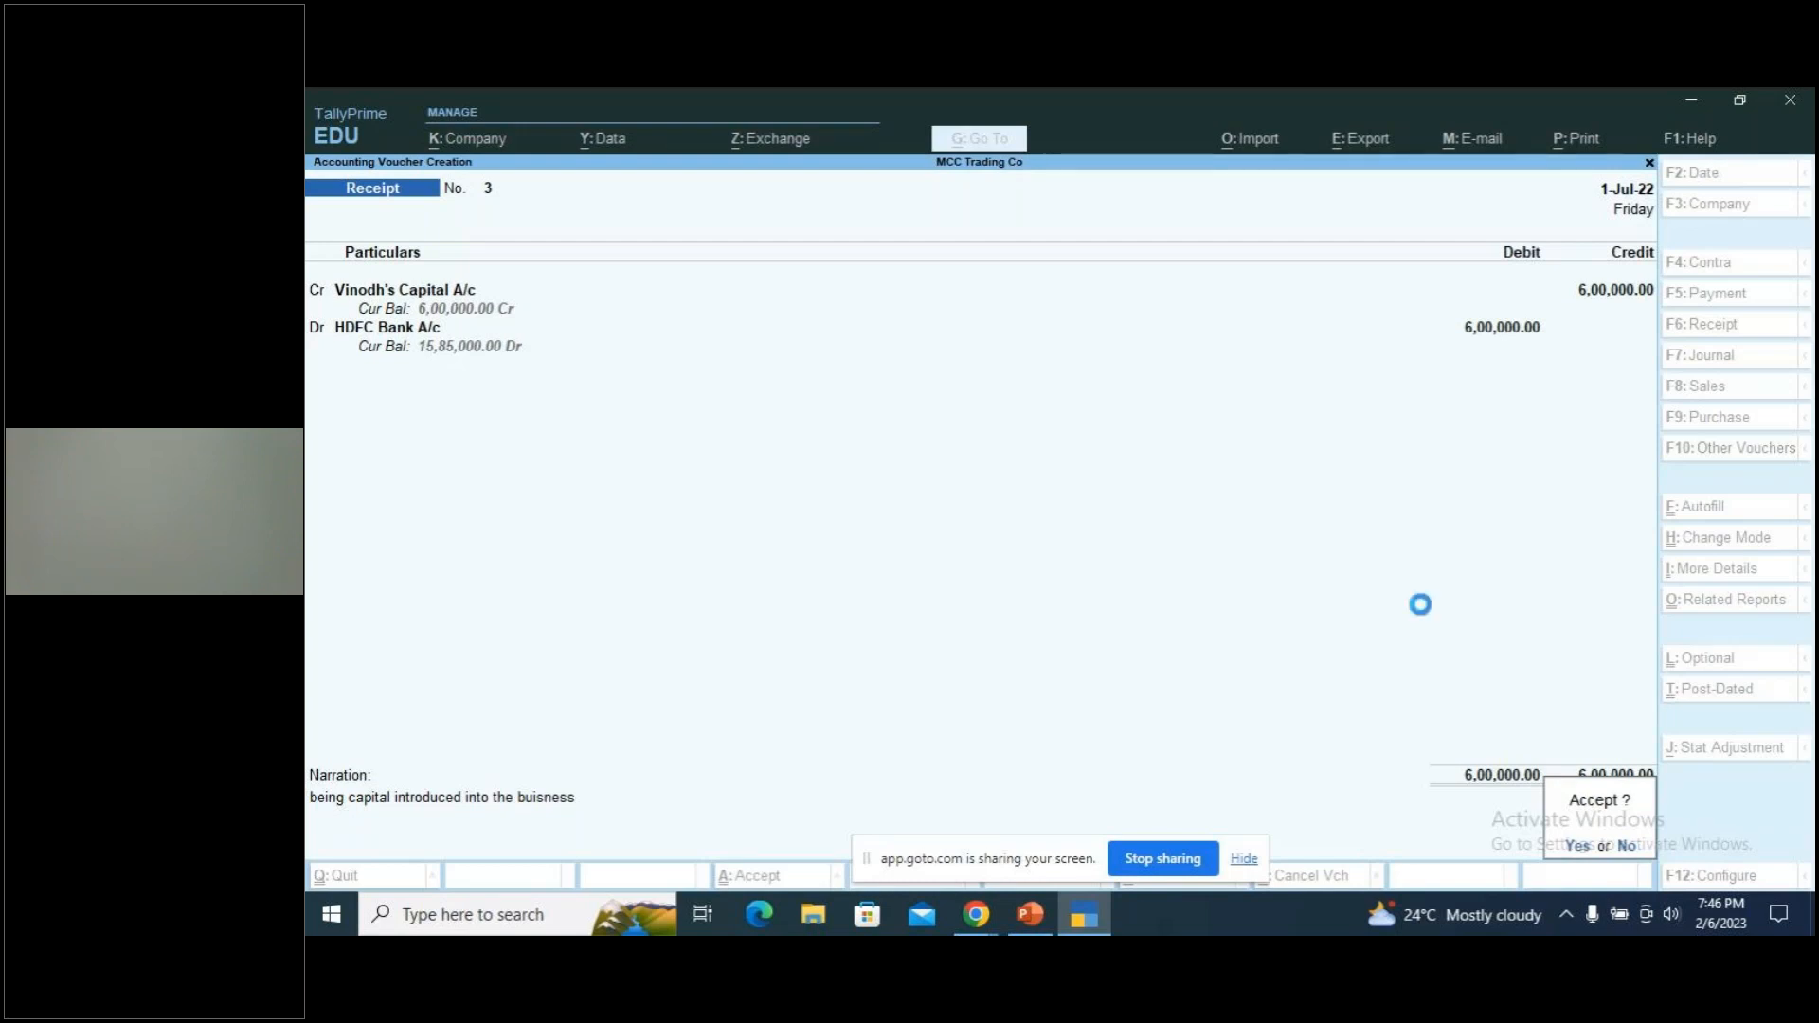
{"action": "key", "text": "y"}
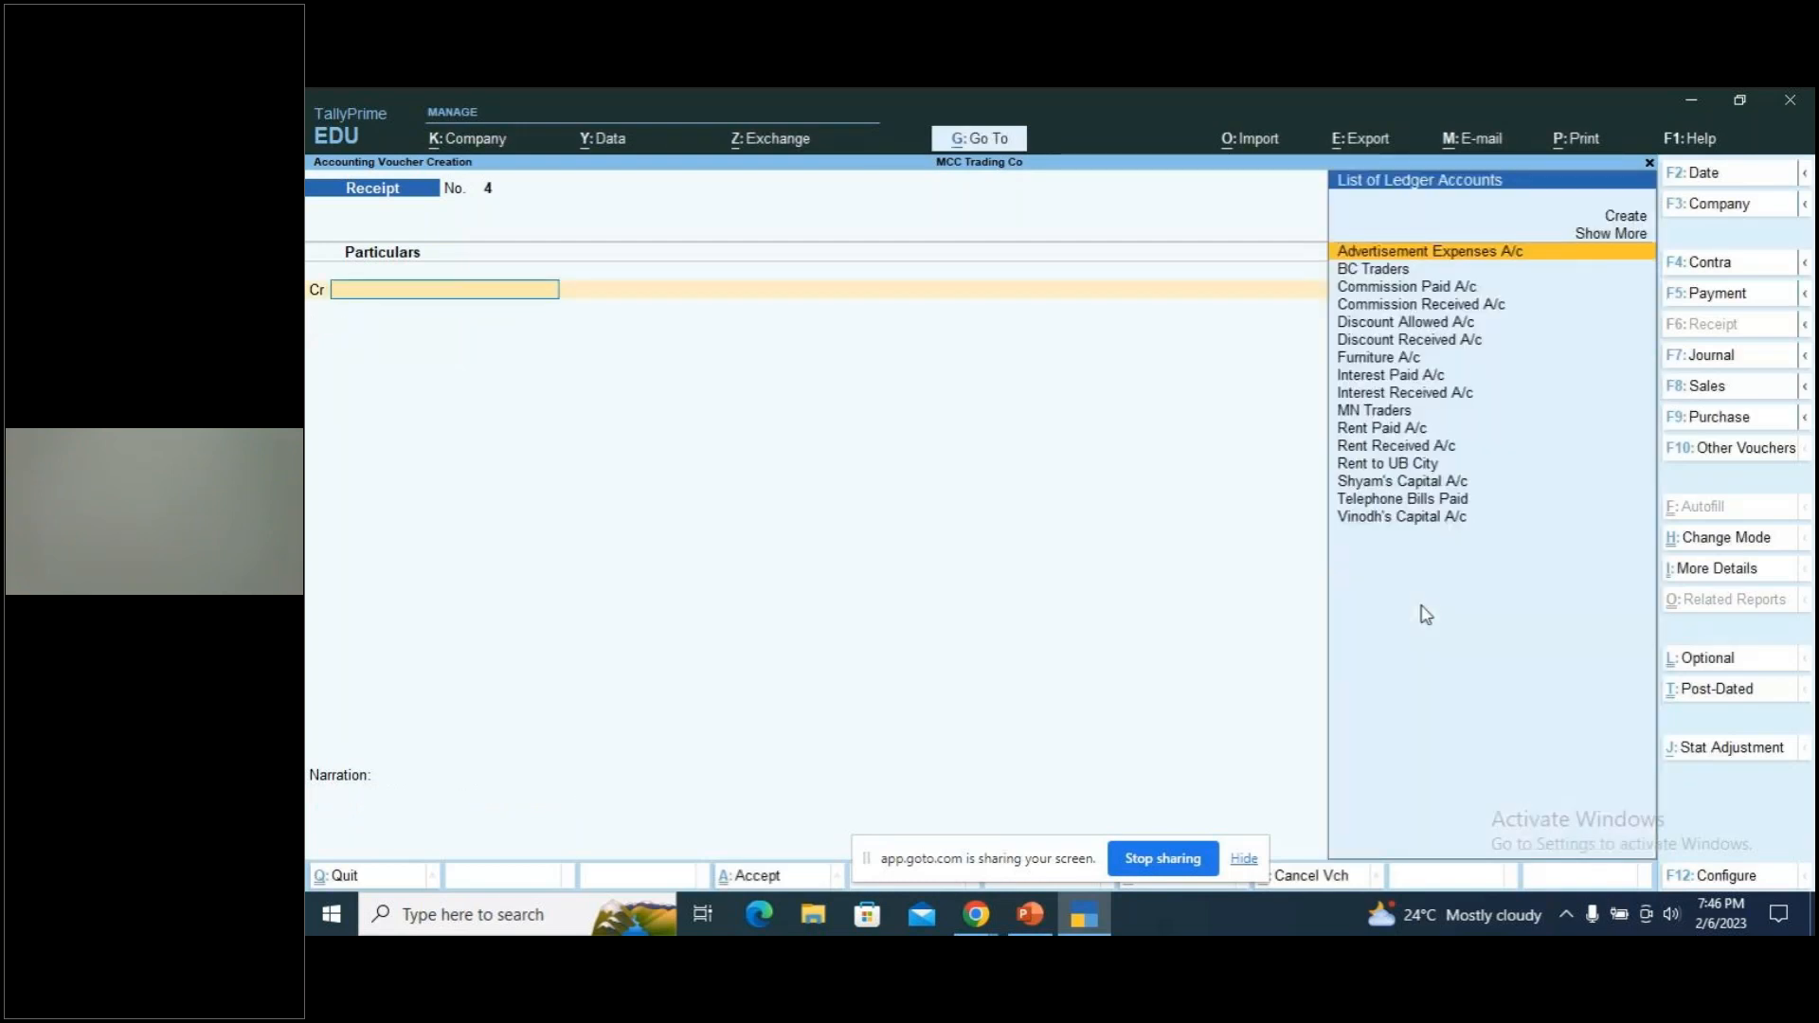
Check the advance receipt exercise on the PowerPoint slide and set the new receipt's date to 1.8 in TallyPrime
{"action": "key", "text": "alt+Tab"}
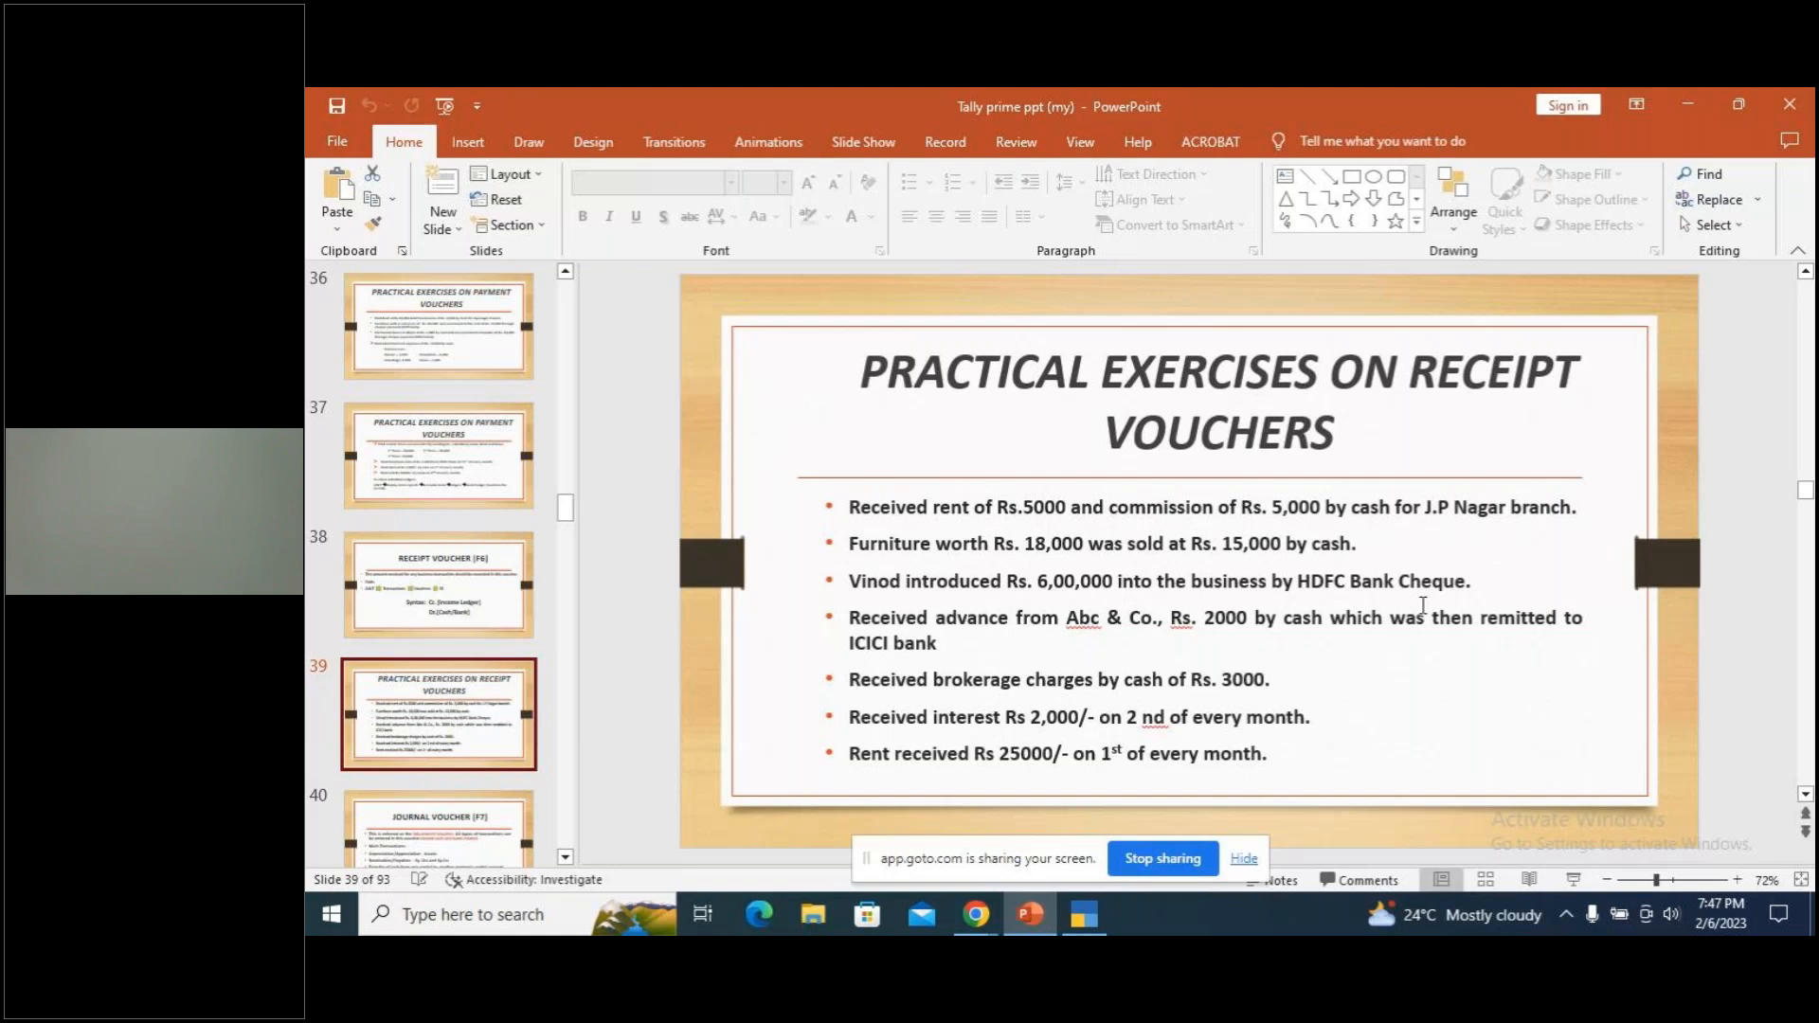
{"action": "key", "text": "alt+Tab"}
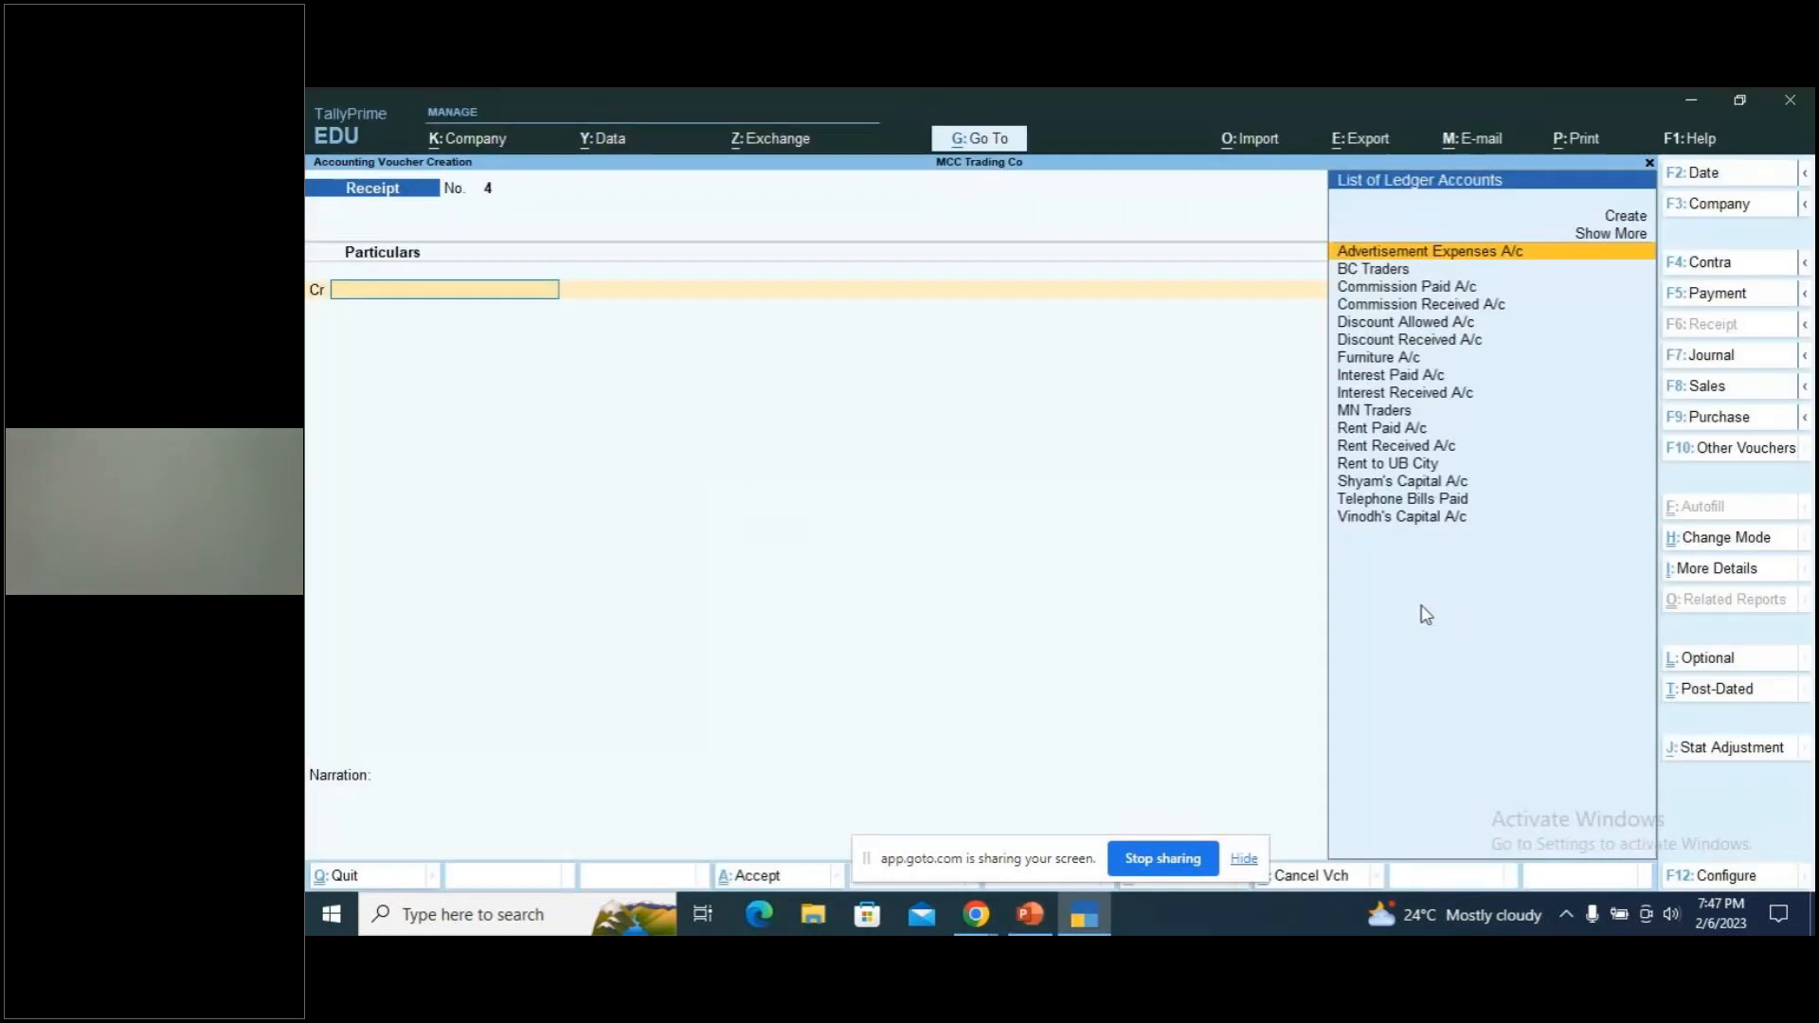
{"action": "key", "text": "F2"}
{"action": "type", "text": "1."}
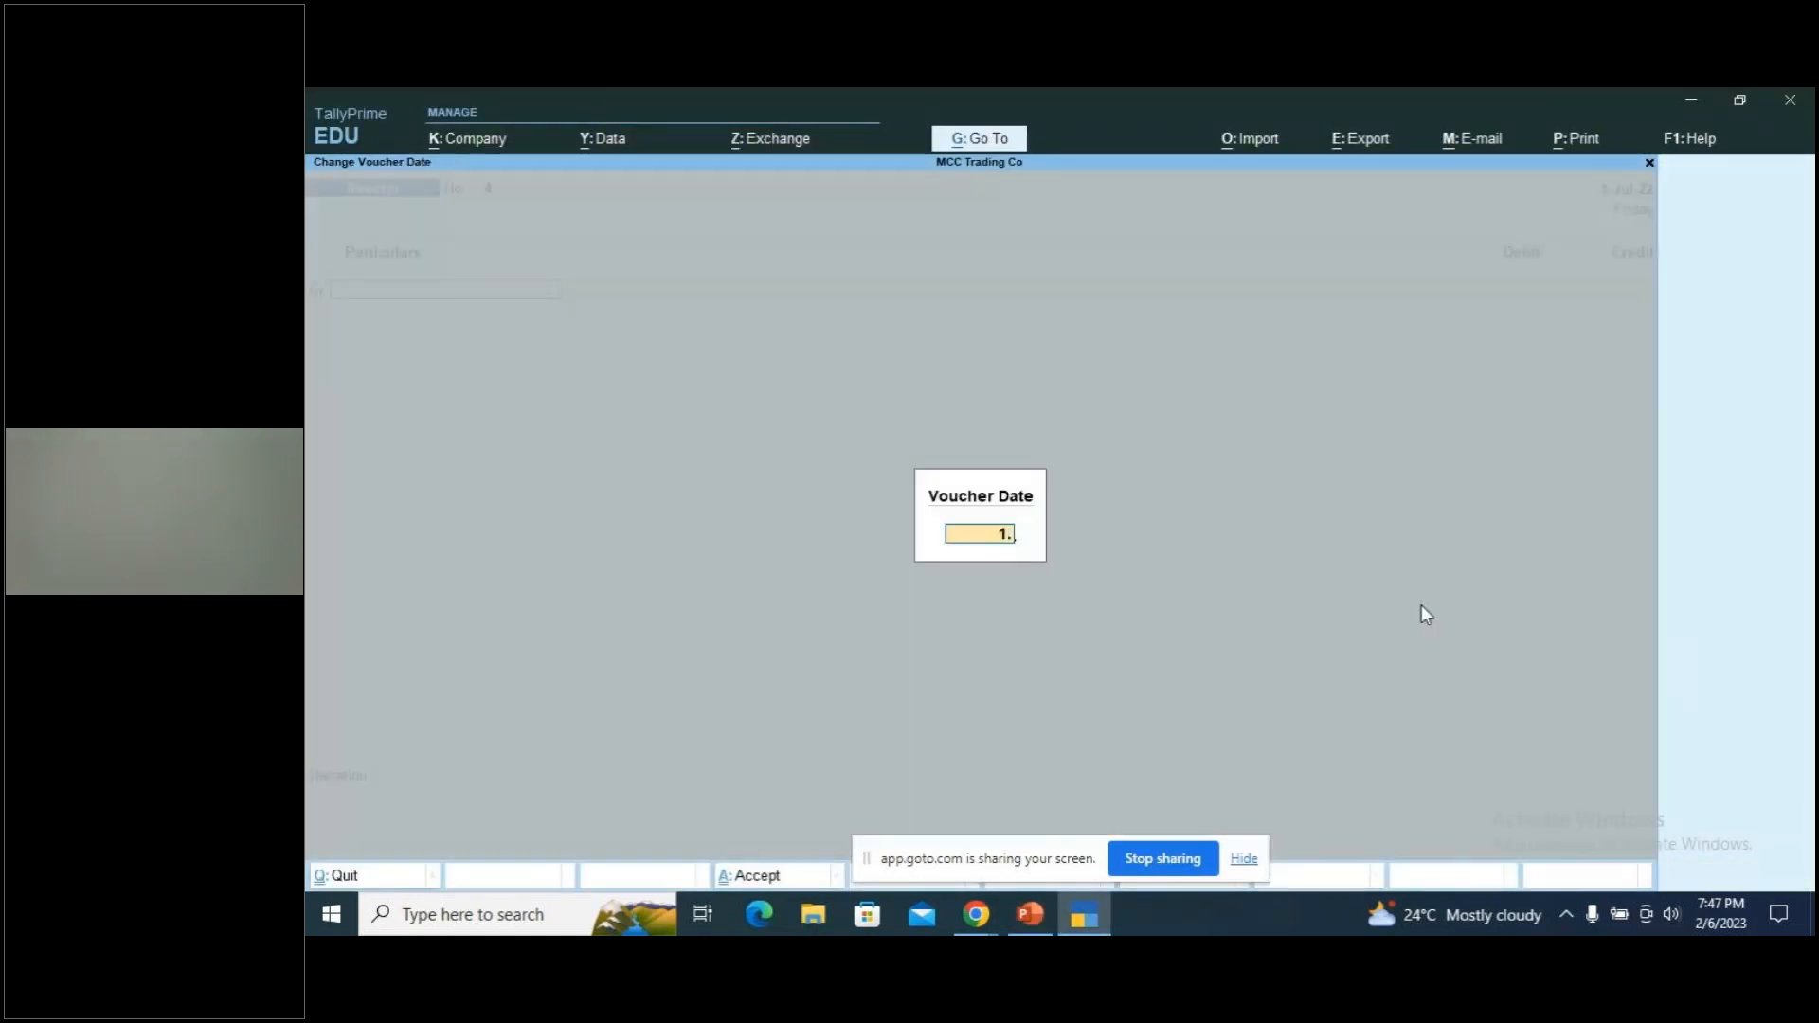
{"action": "type", "text": "8"}
{"action": "key", "text": "Return"}
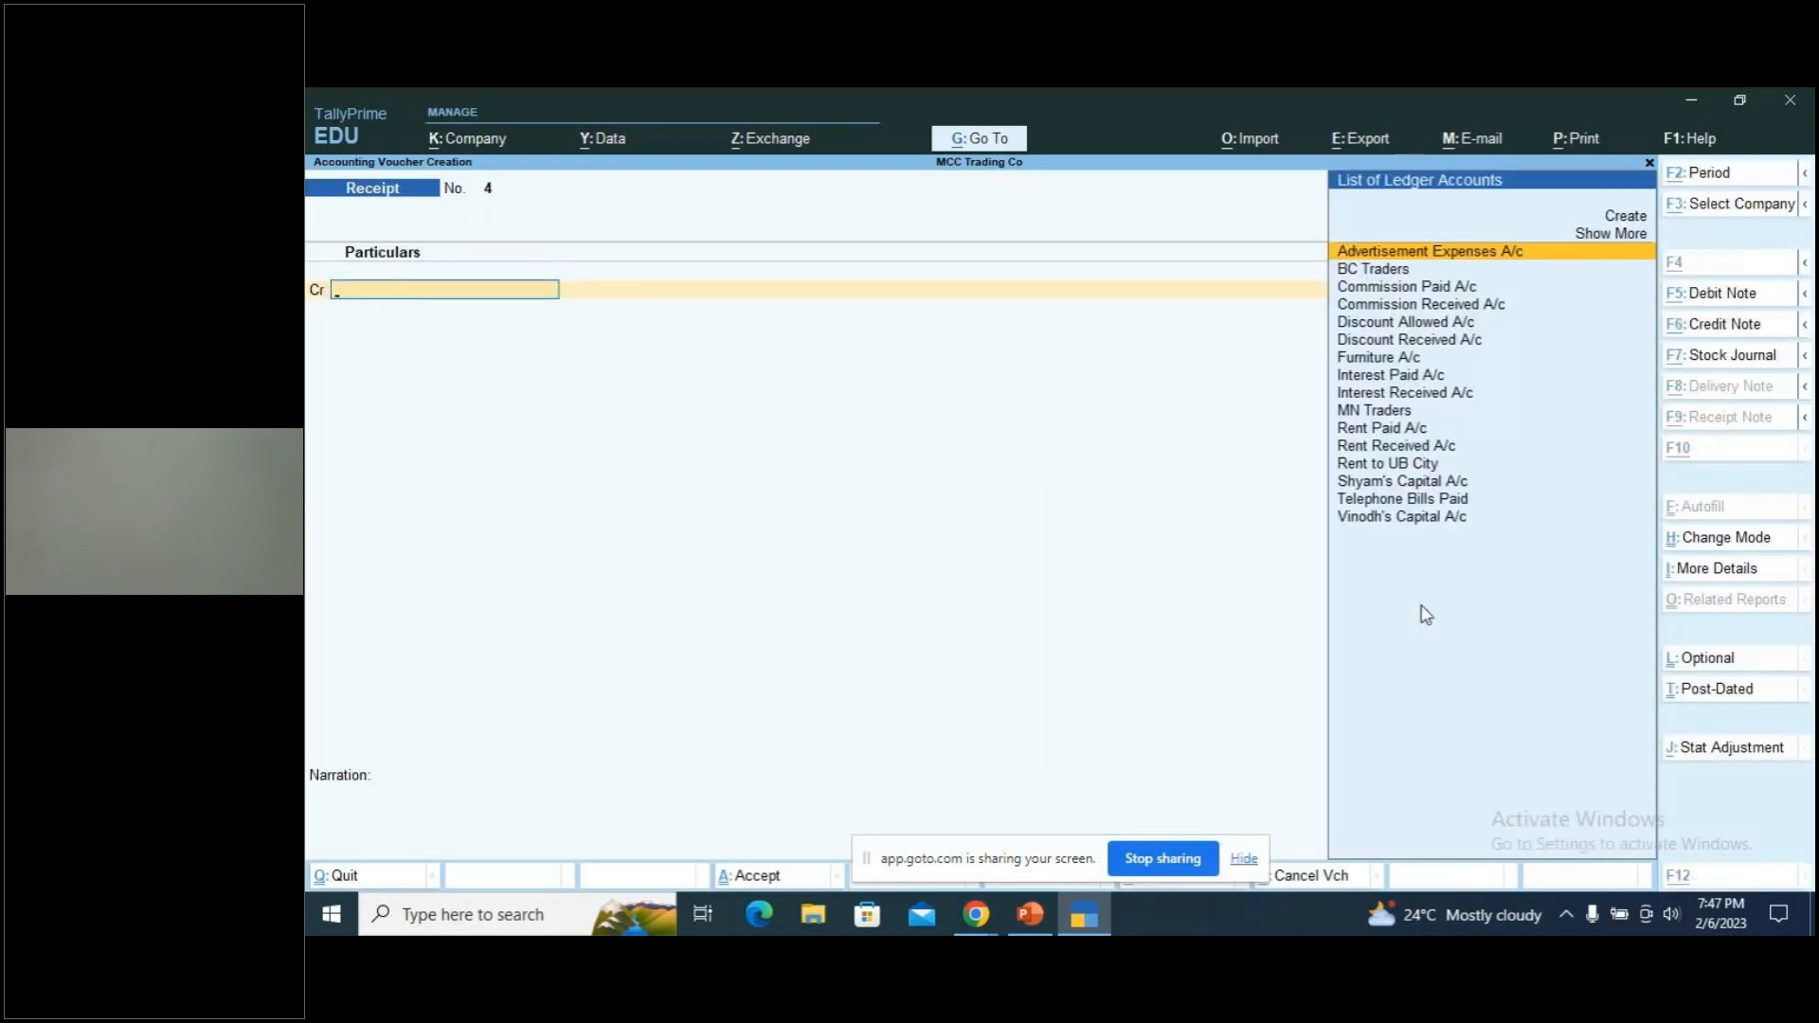
Check the party's name on the PowerPoint slide and create the ledger ABC Company under Sundry Debtors for the receipt's credit line in TallyPrime
{"action": "key", "text": "alt+Tab"}
{"action": "key", "text": "alt+Tab"}
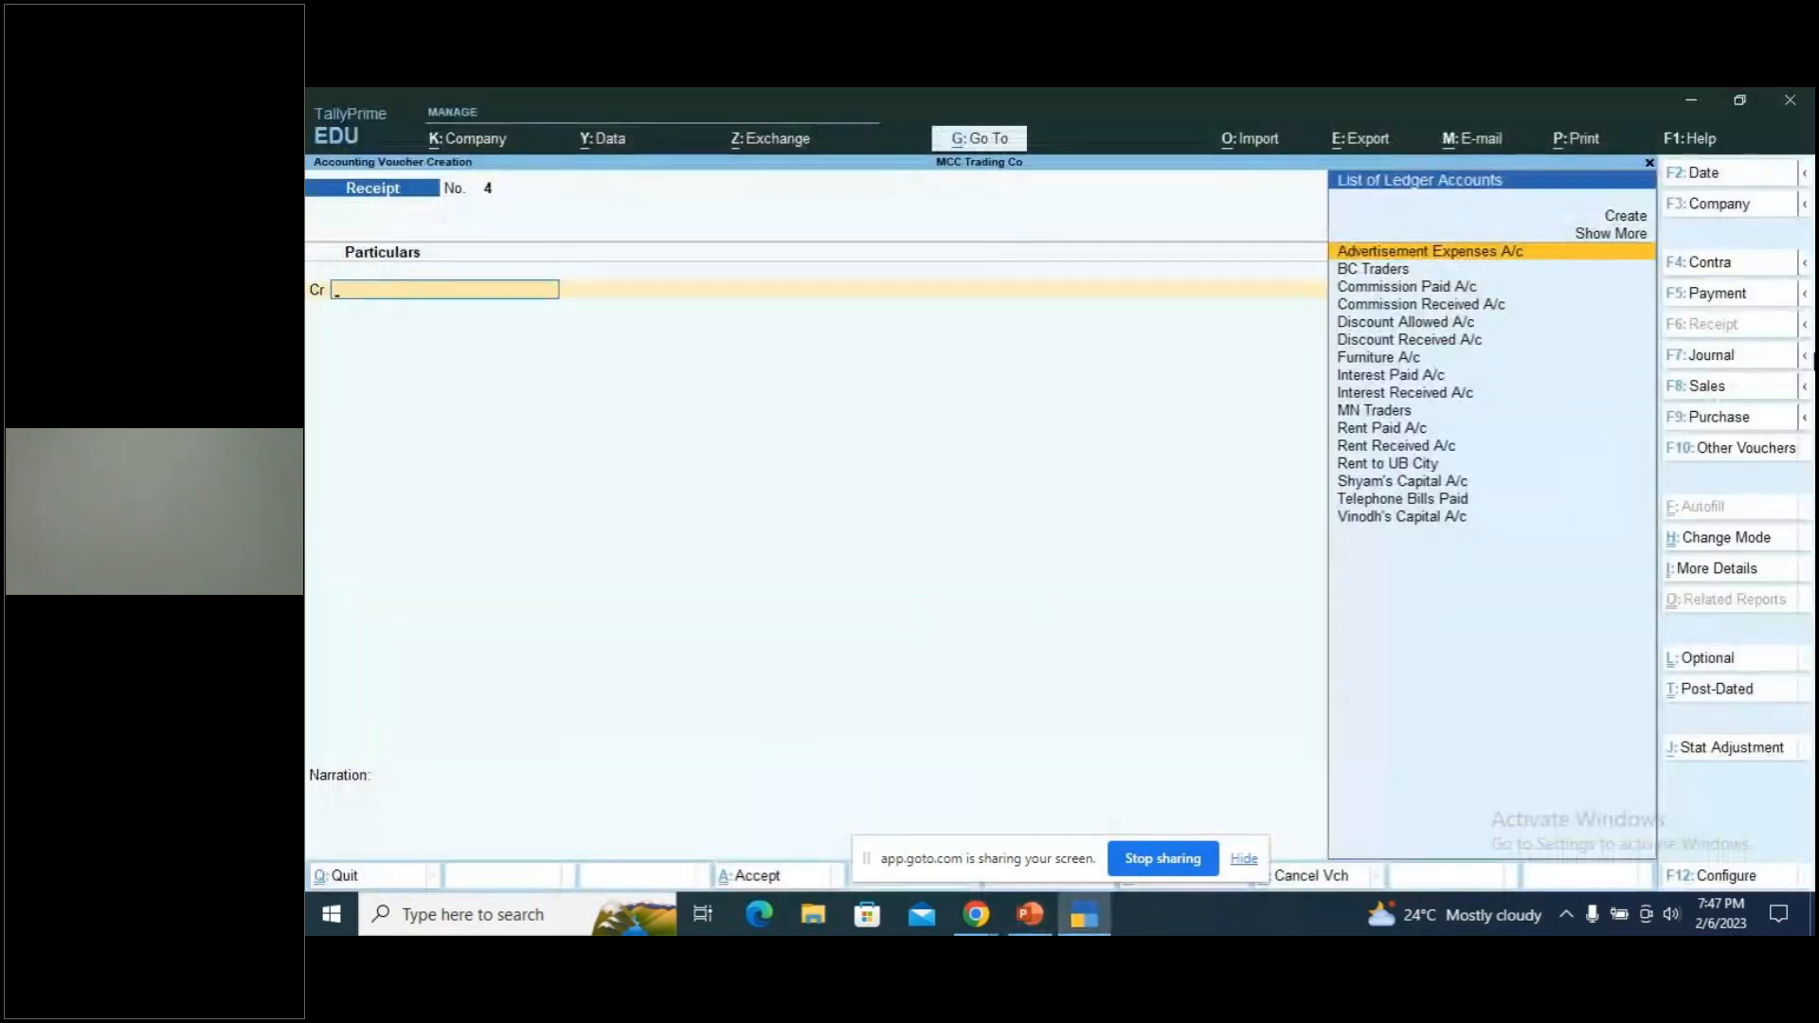
{"action": "key", "text": "alt+c"}
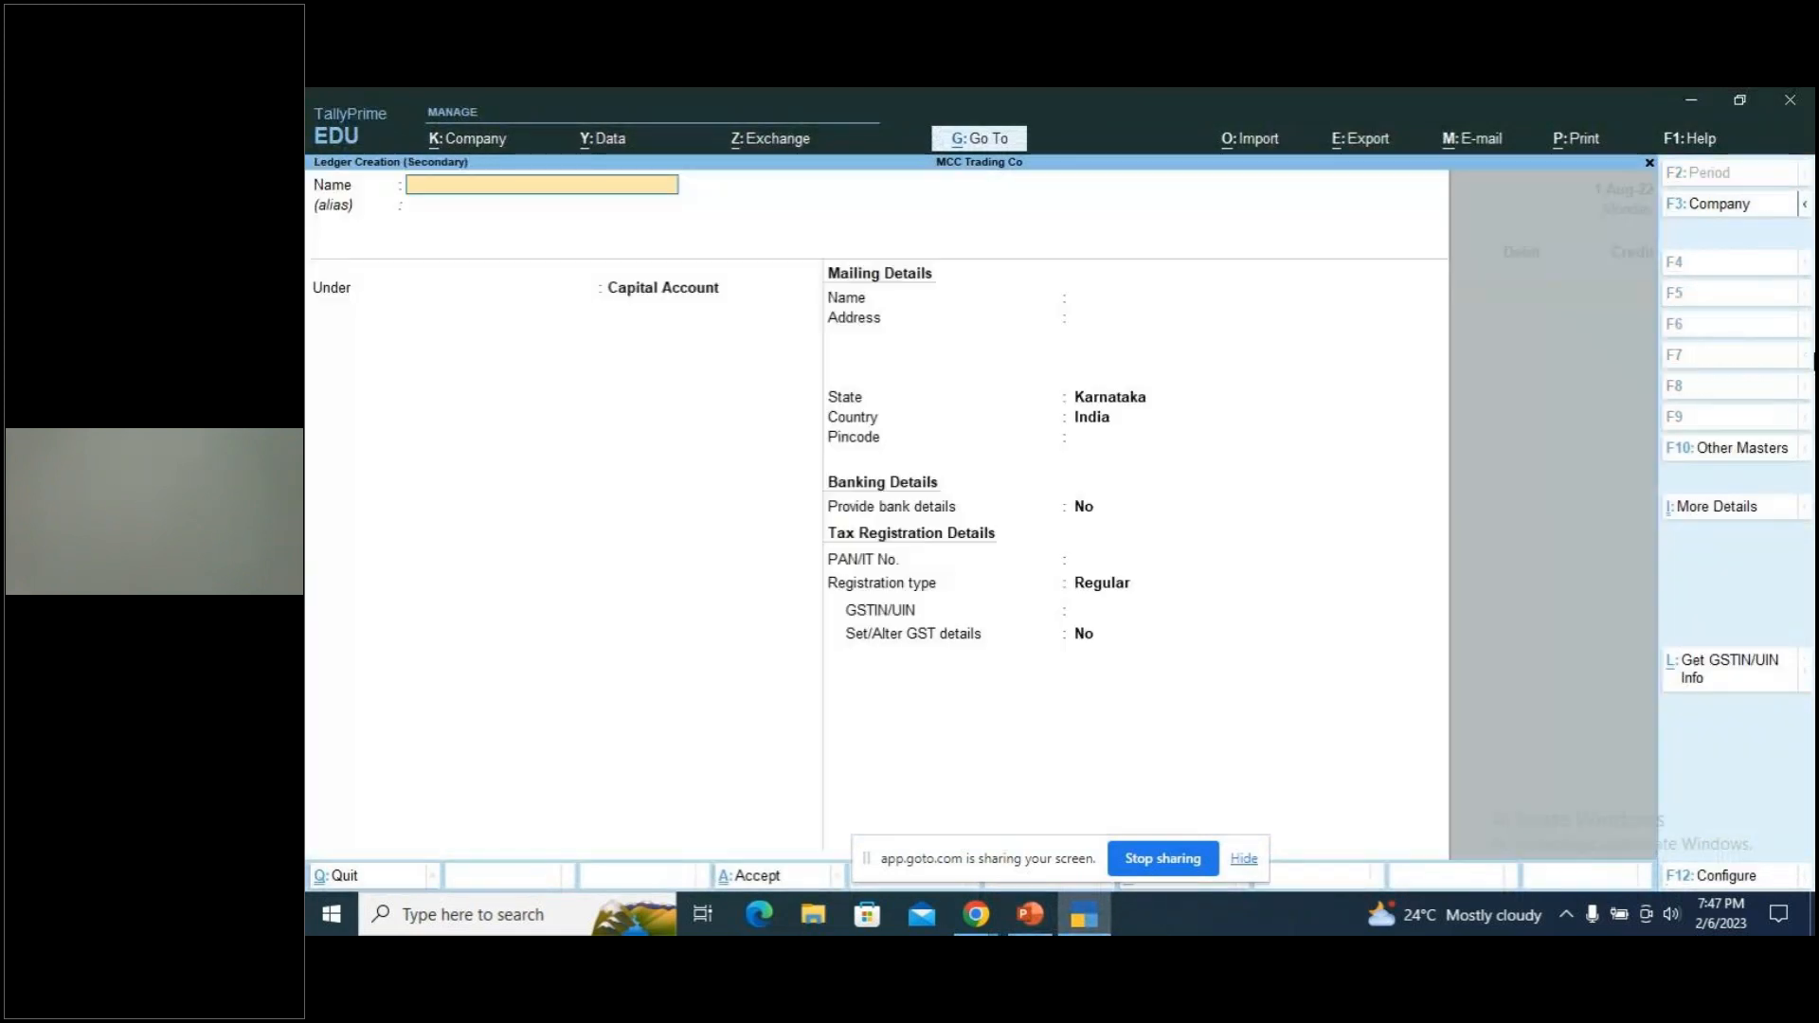
{"action": "type", "text": "ABC company"}
{"action": "key", "text": "Return"}
{"action": "key", "text": "Return"}
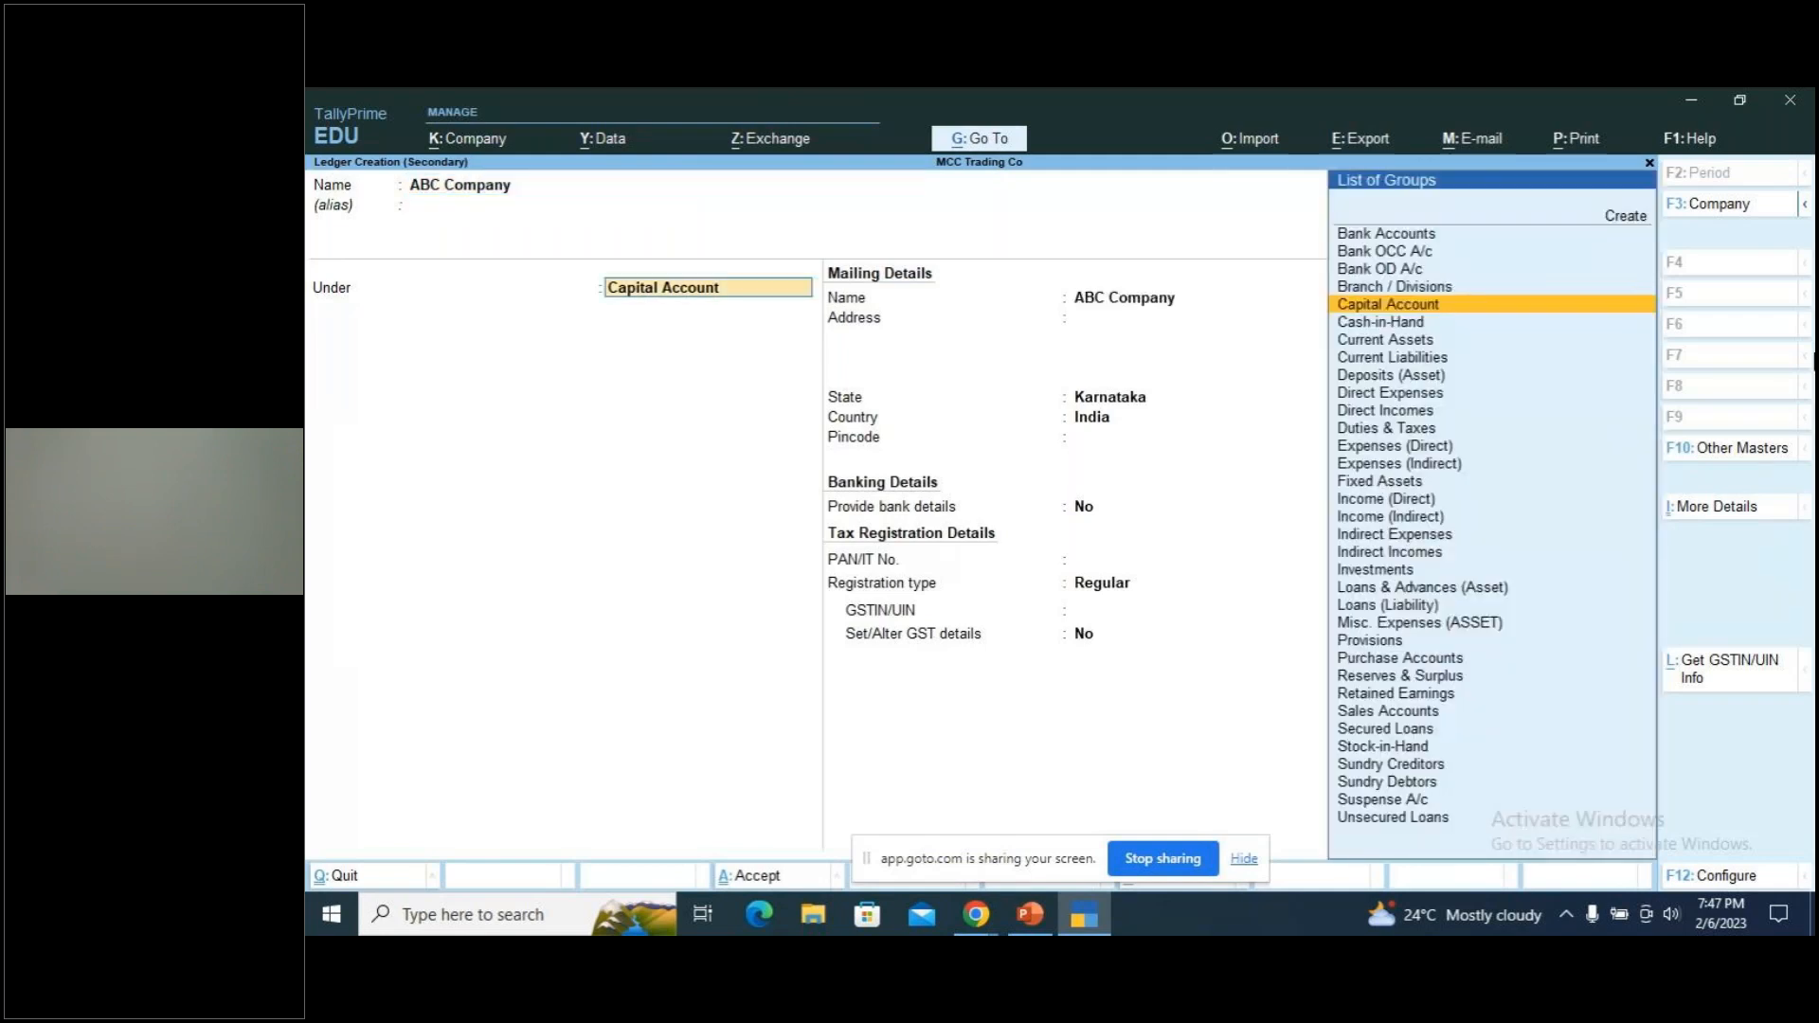
{"action": "type", "text": "S"}
{"action": "key", "text": "Down"}
{"action": "key", "text": "Down"}
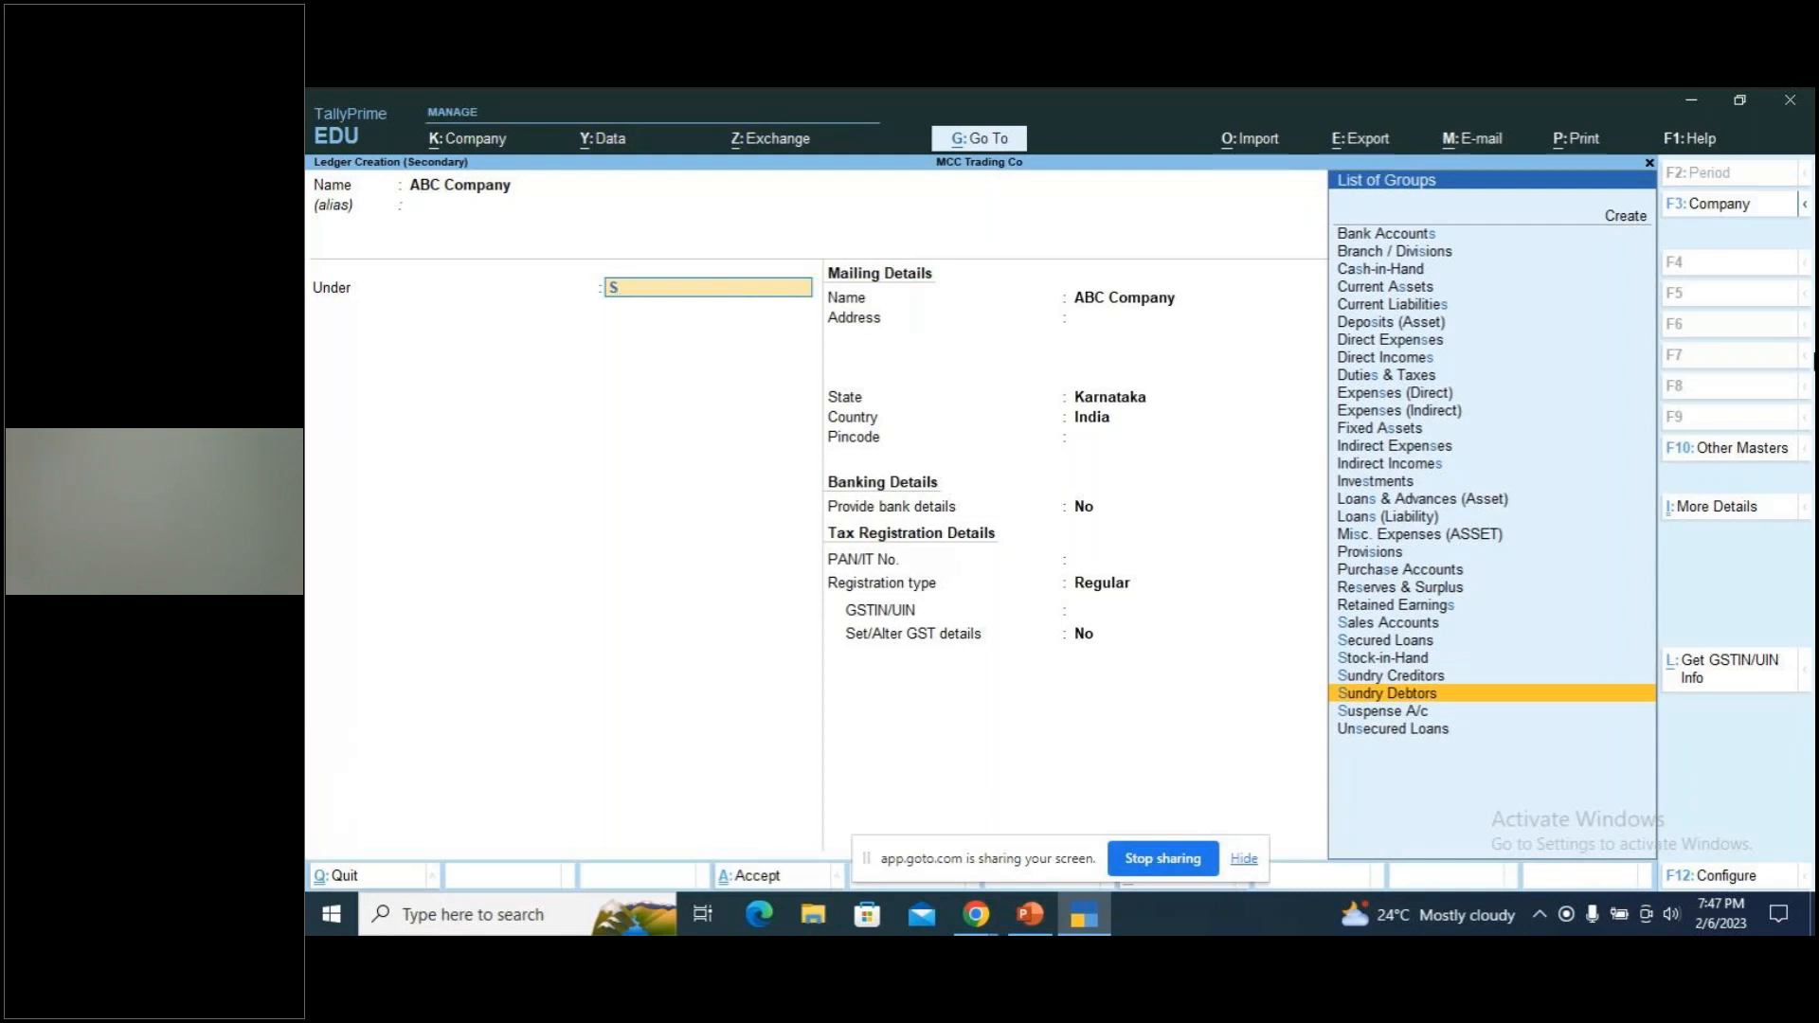
{"action": "key", "text": "Return"}
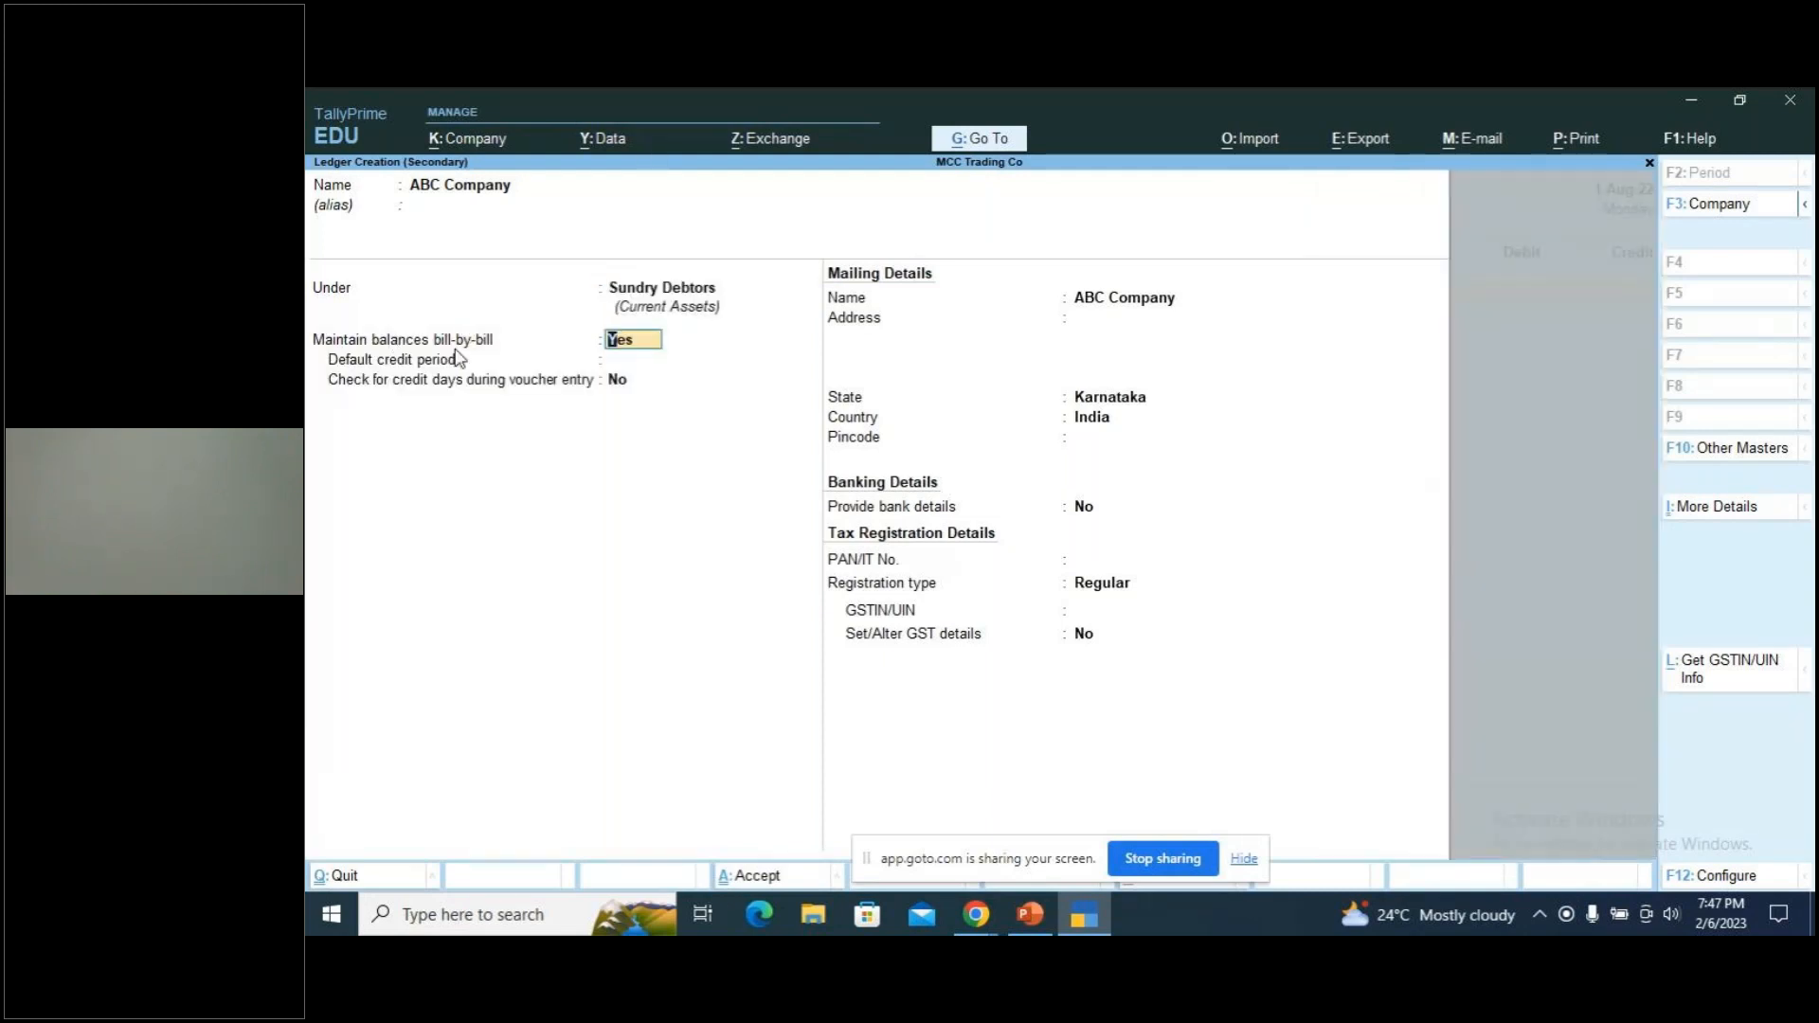
{"action": "key", "text": "Return"}
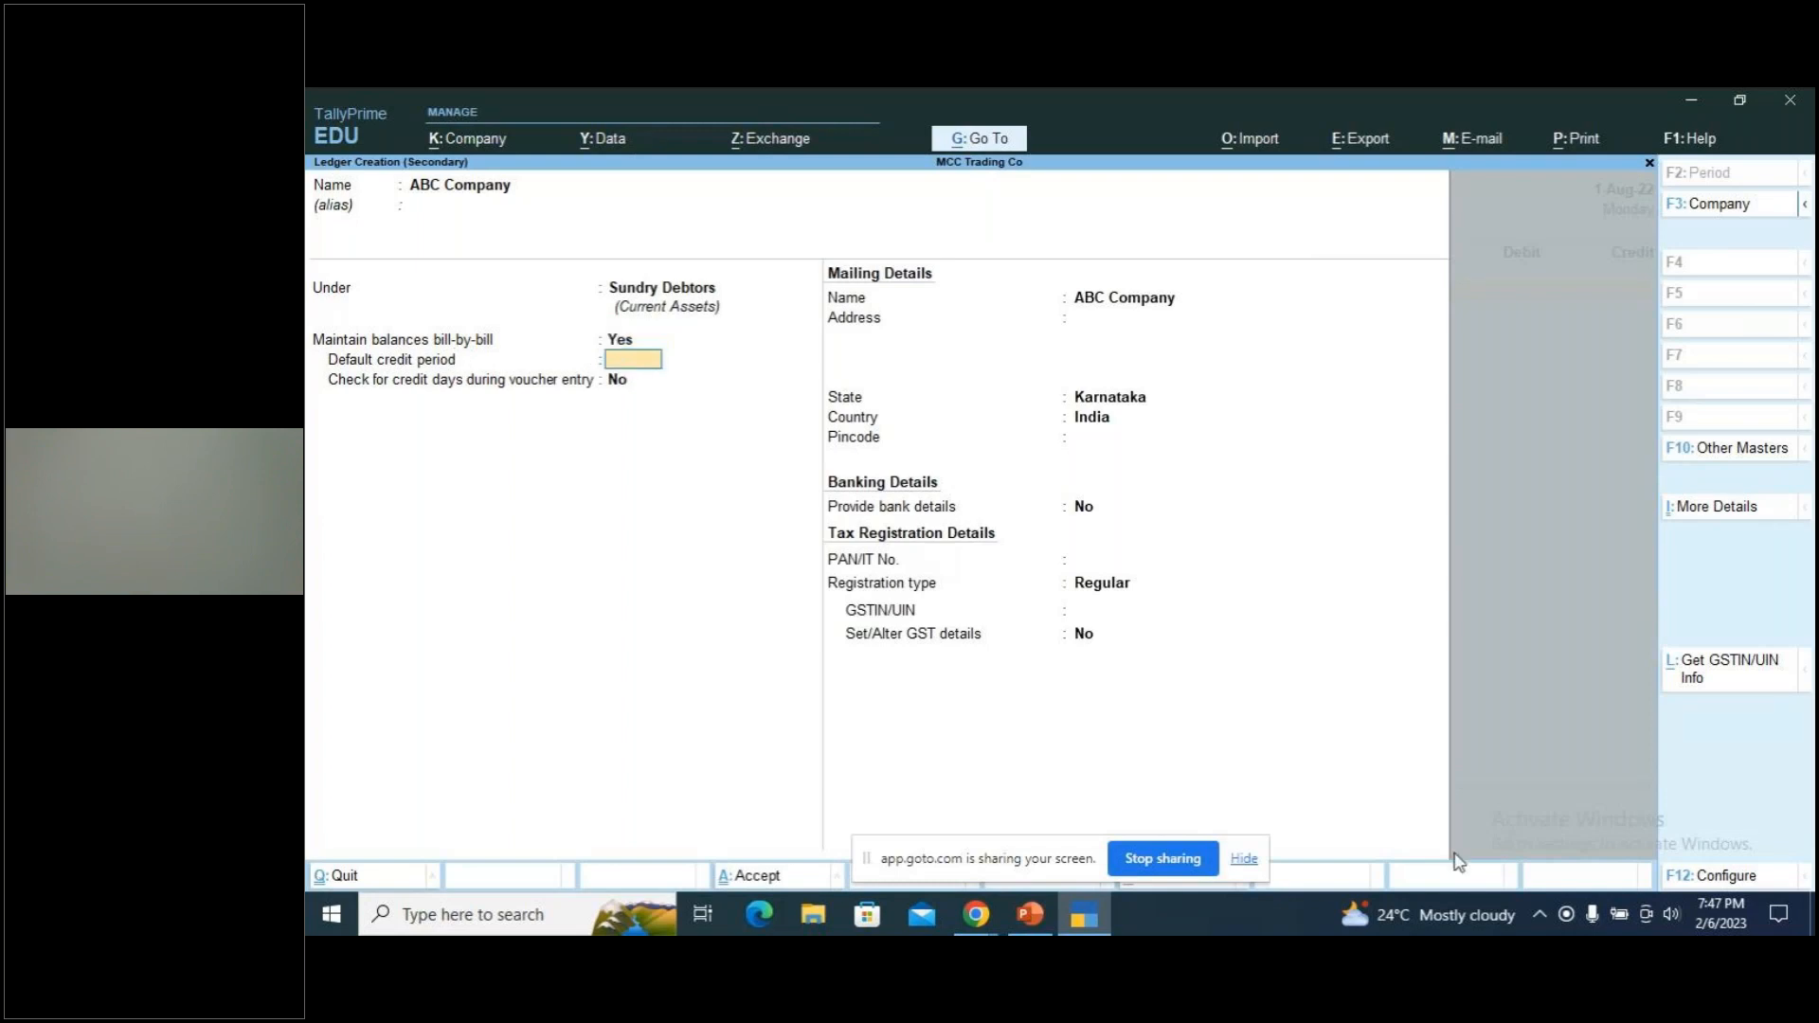
{"action": "key", "text": "ctrl+a"}
{"action": "key", "text": "Return"}
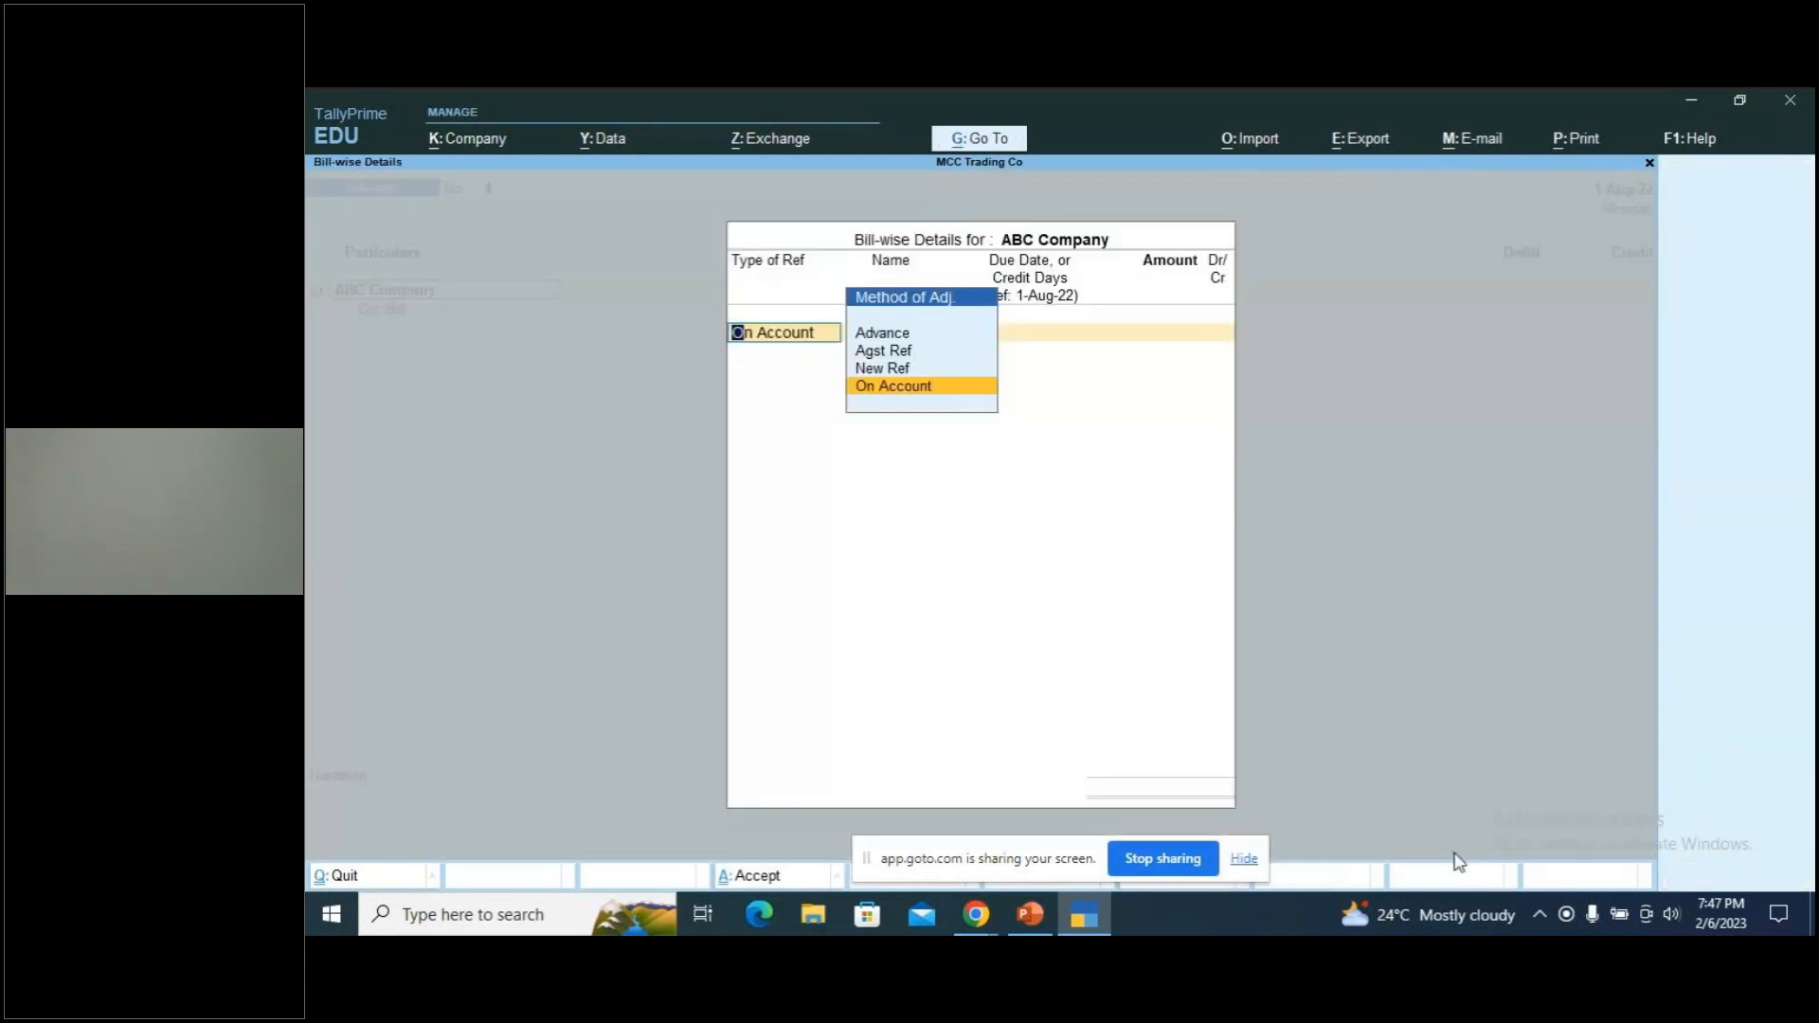
Record ABC Company's bill-wise details as an Advance reference named Adv 2 for 2,000 Cr and end the list
{"action": "key", "text": "Up"}
{"action": "key", "text": "Up"}
{"action": "key", "text": "Up"}
{"action": "key", "text": "Return"}
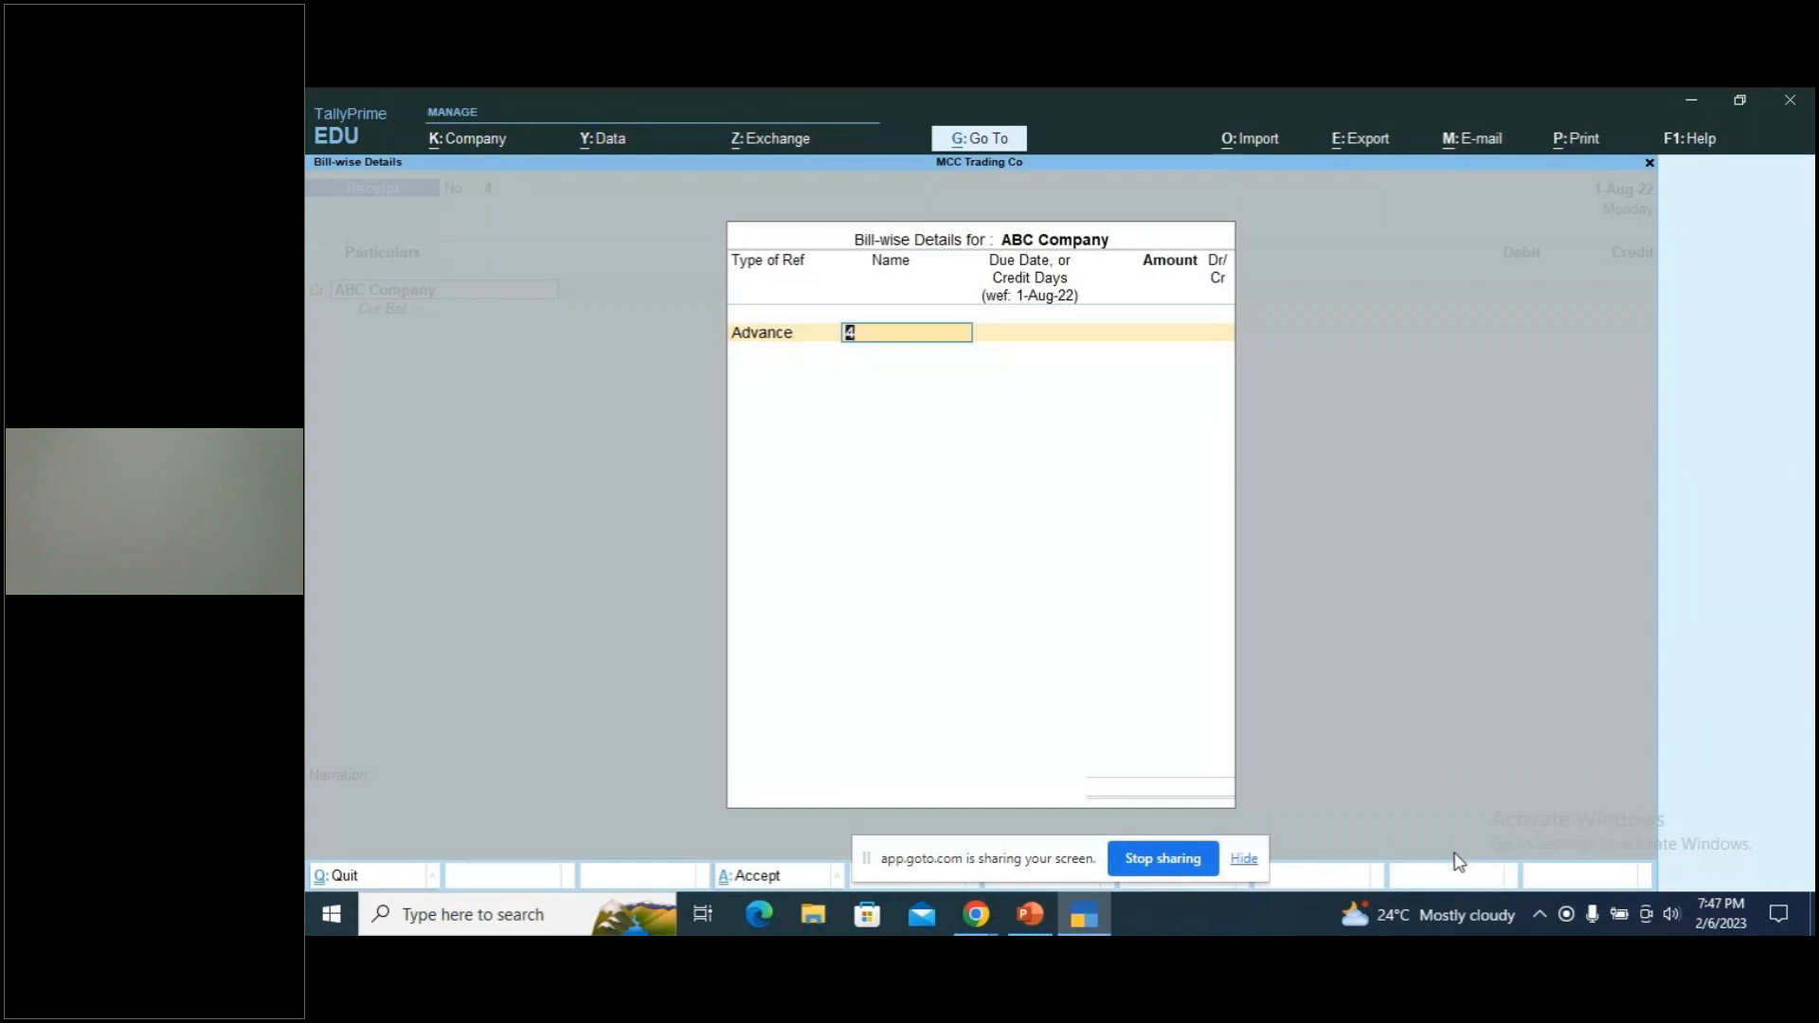
{"action": "type", "text": "Adv 2"}
{"action": "key", "text": "Return"}
{"action": "key", "text": "Return"}
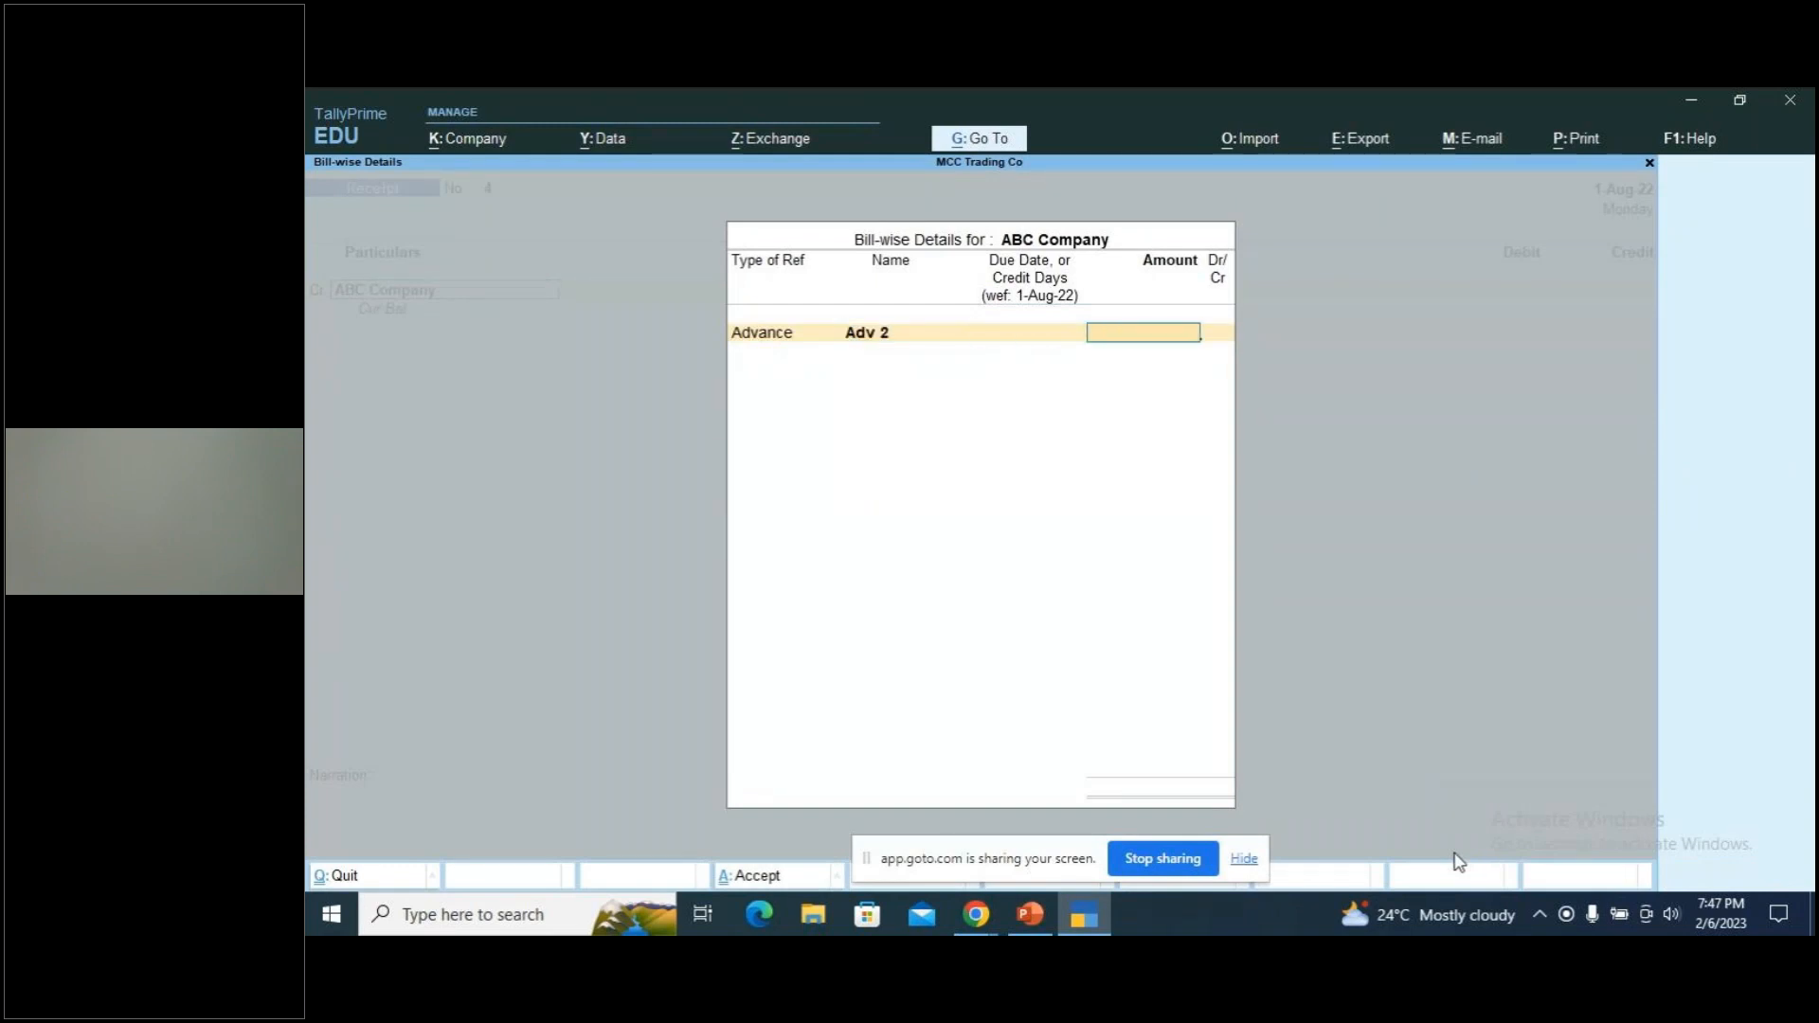
{"action": "type", "text": "2000"}
{"action": "key", "text": "Return"}
{"action": "key", "text": "Return"}
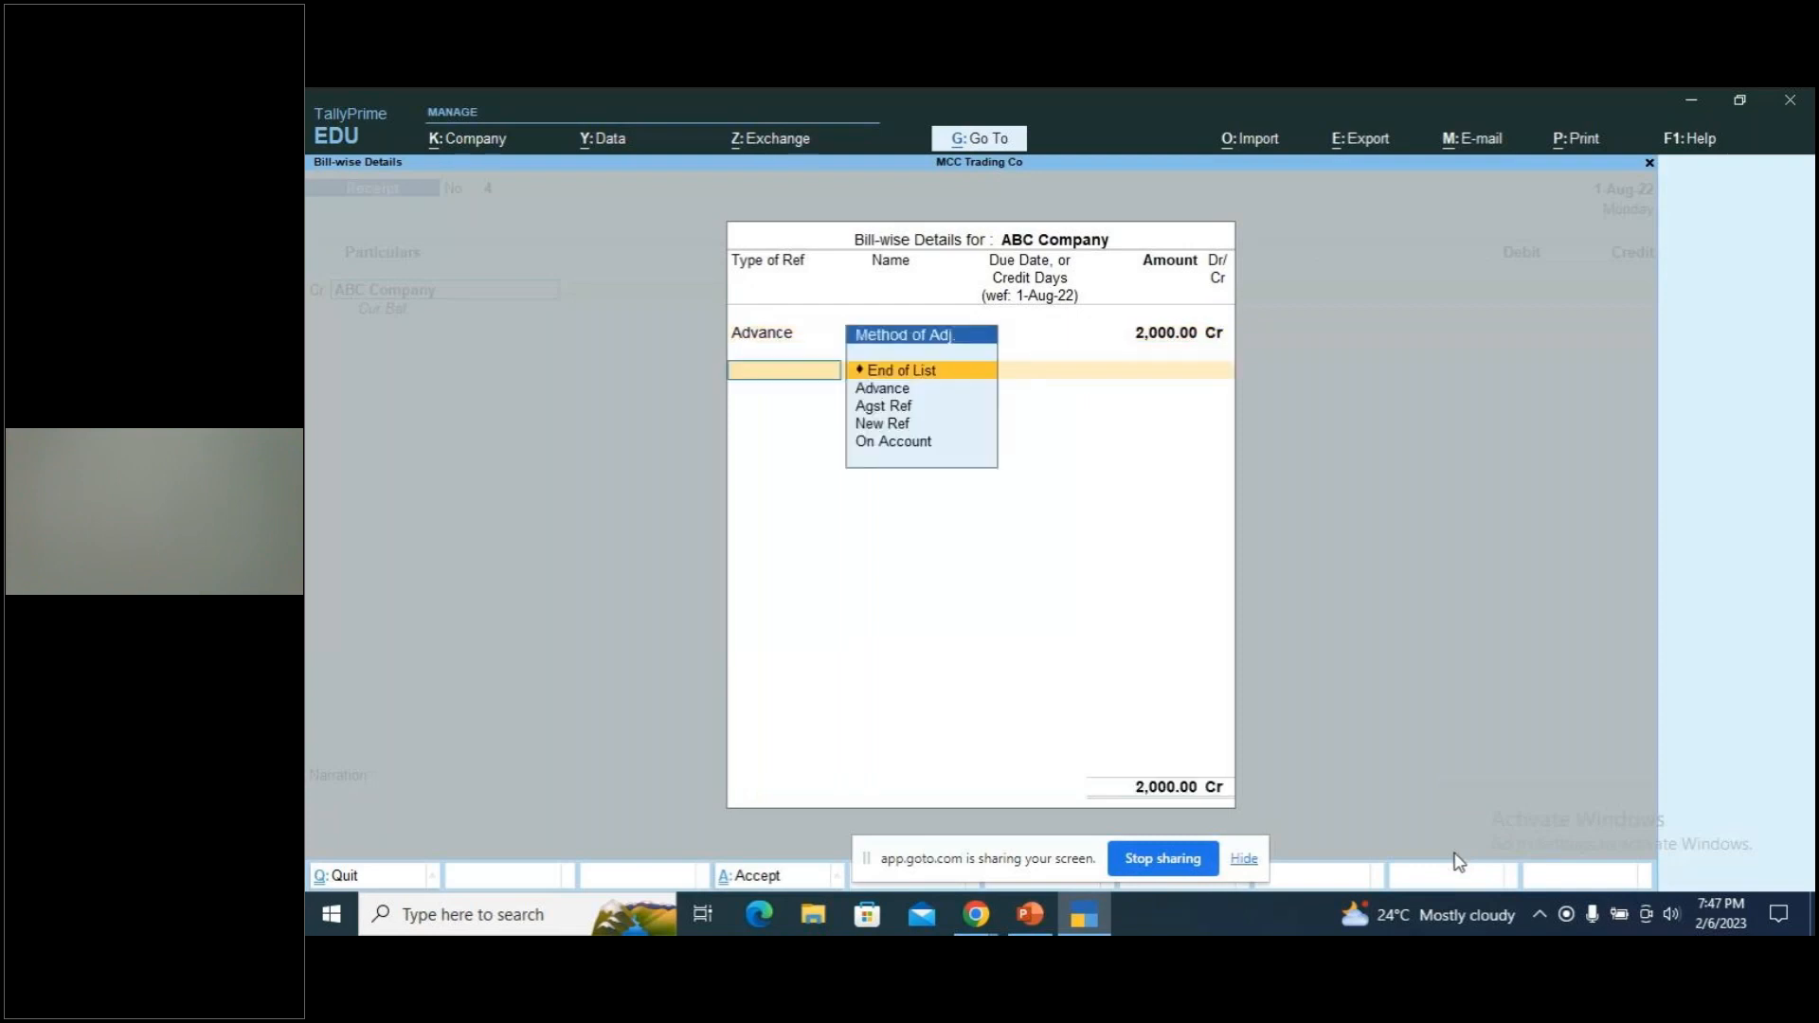
{"action": "key", "text": "Return"}
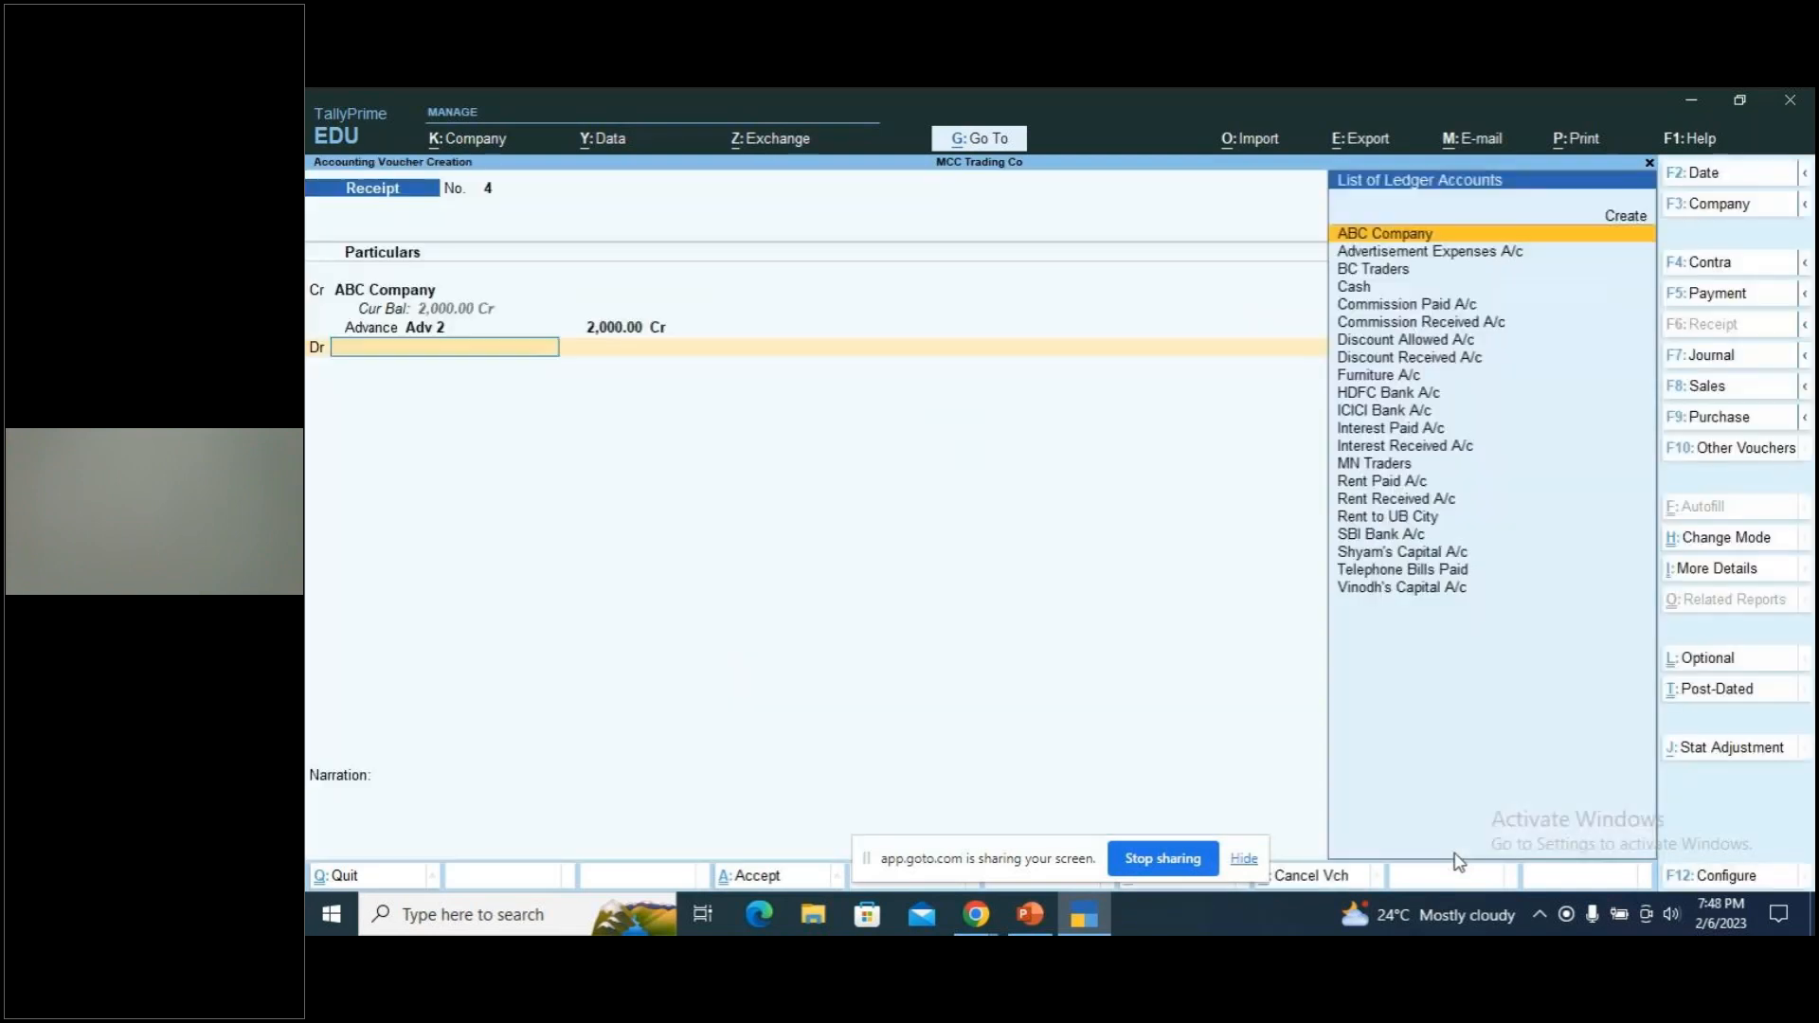
Check the mode of receipt on the PowerPoint slide and debit Cash with 2,000 in the TallyPrime receipt
{"action": "key", "text": "alt+Tab"}
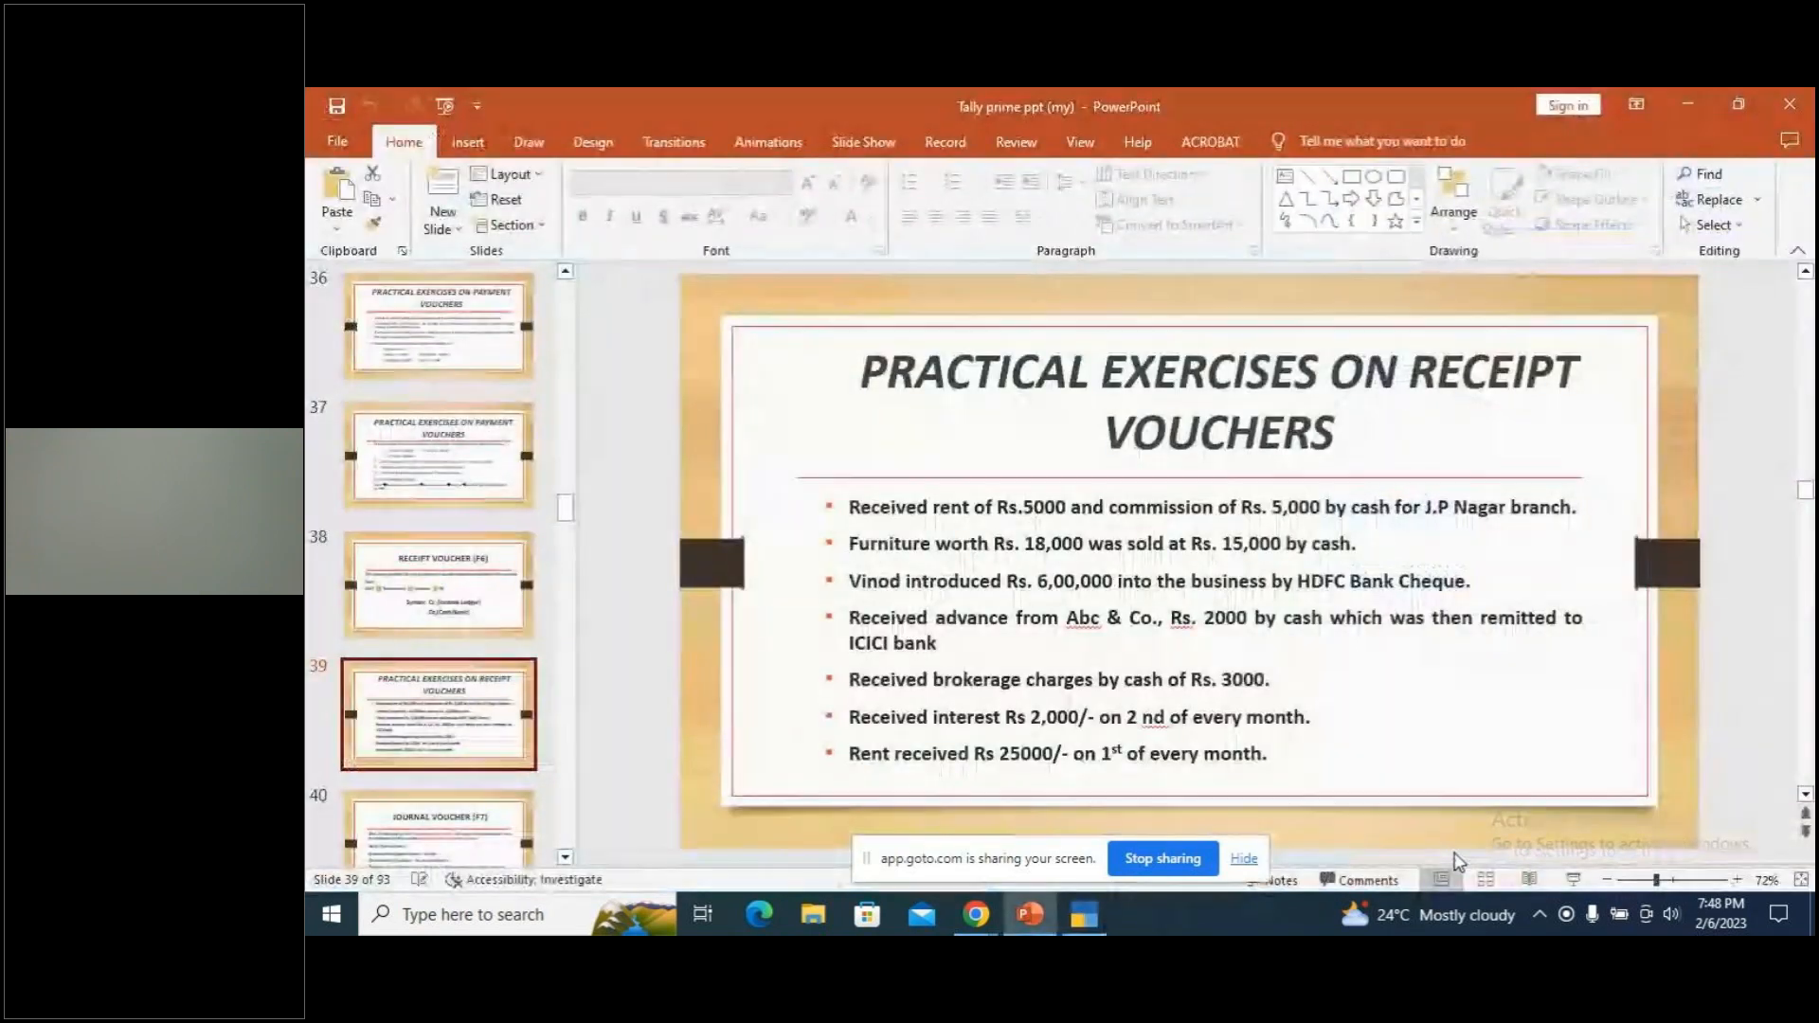
{"action": "key", "text": "alt+Tab"}
{"action": "key", "text": "Down"}
{"action": "key", "text": "Down"}
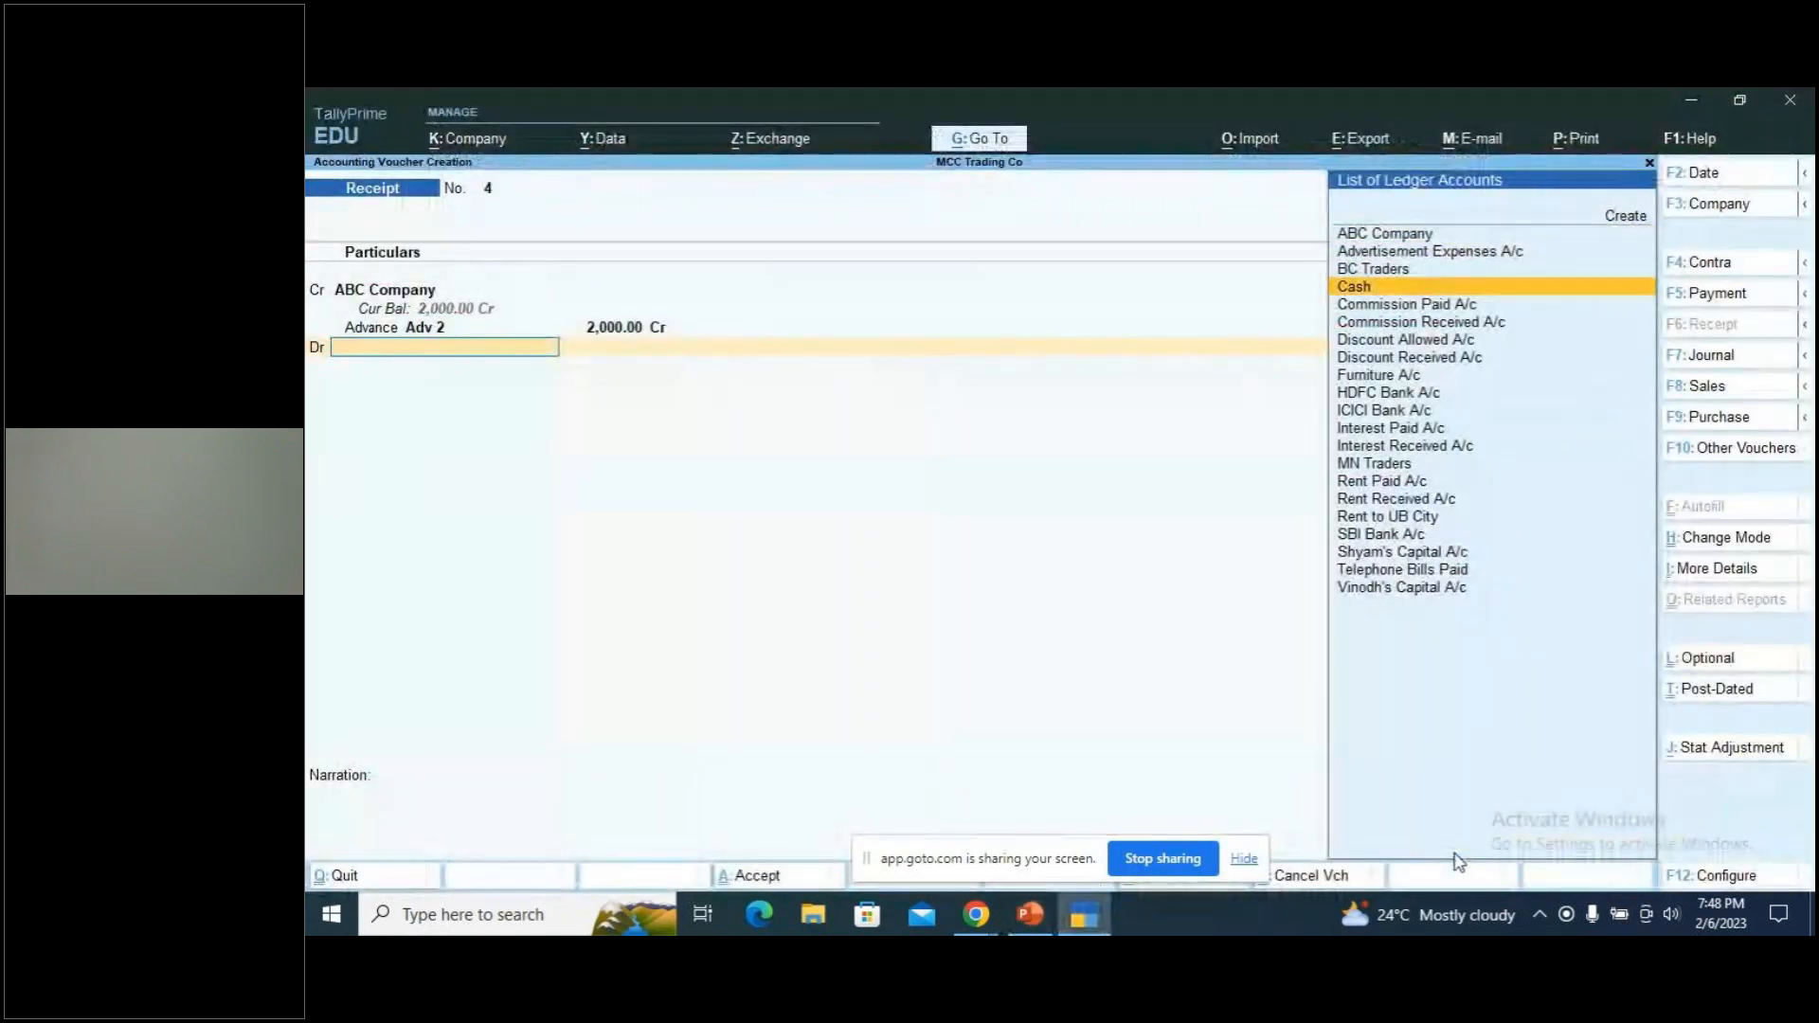
{"action": "key", "text": "Return"}
{"action": "key", "text": "Return"}
Enter the narration "being advance received from ABC company" and save the advance receipt voucher
{"action": "type", "text": "b"}
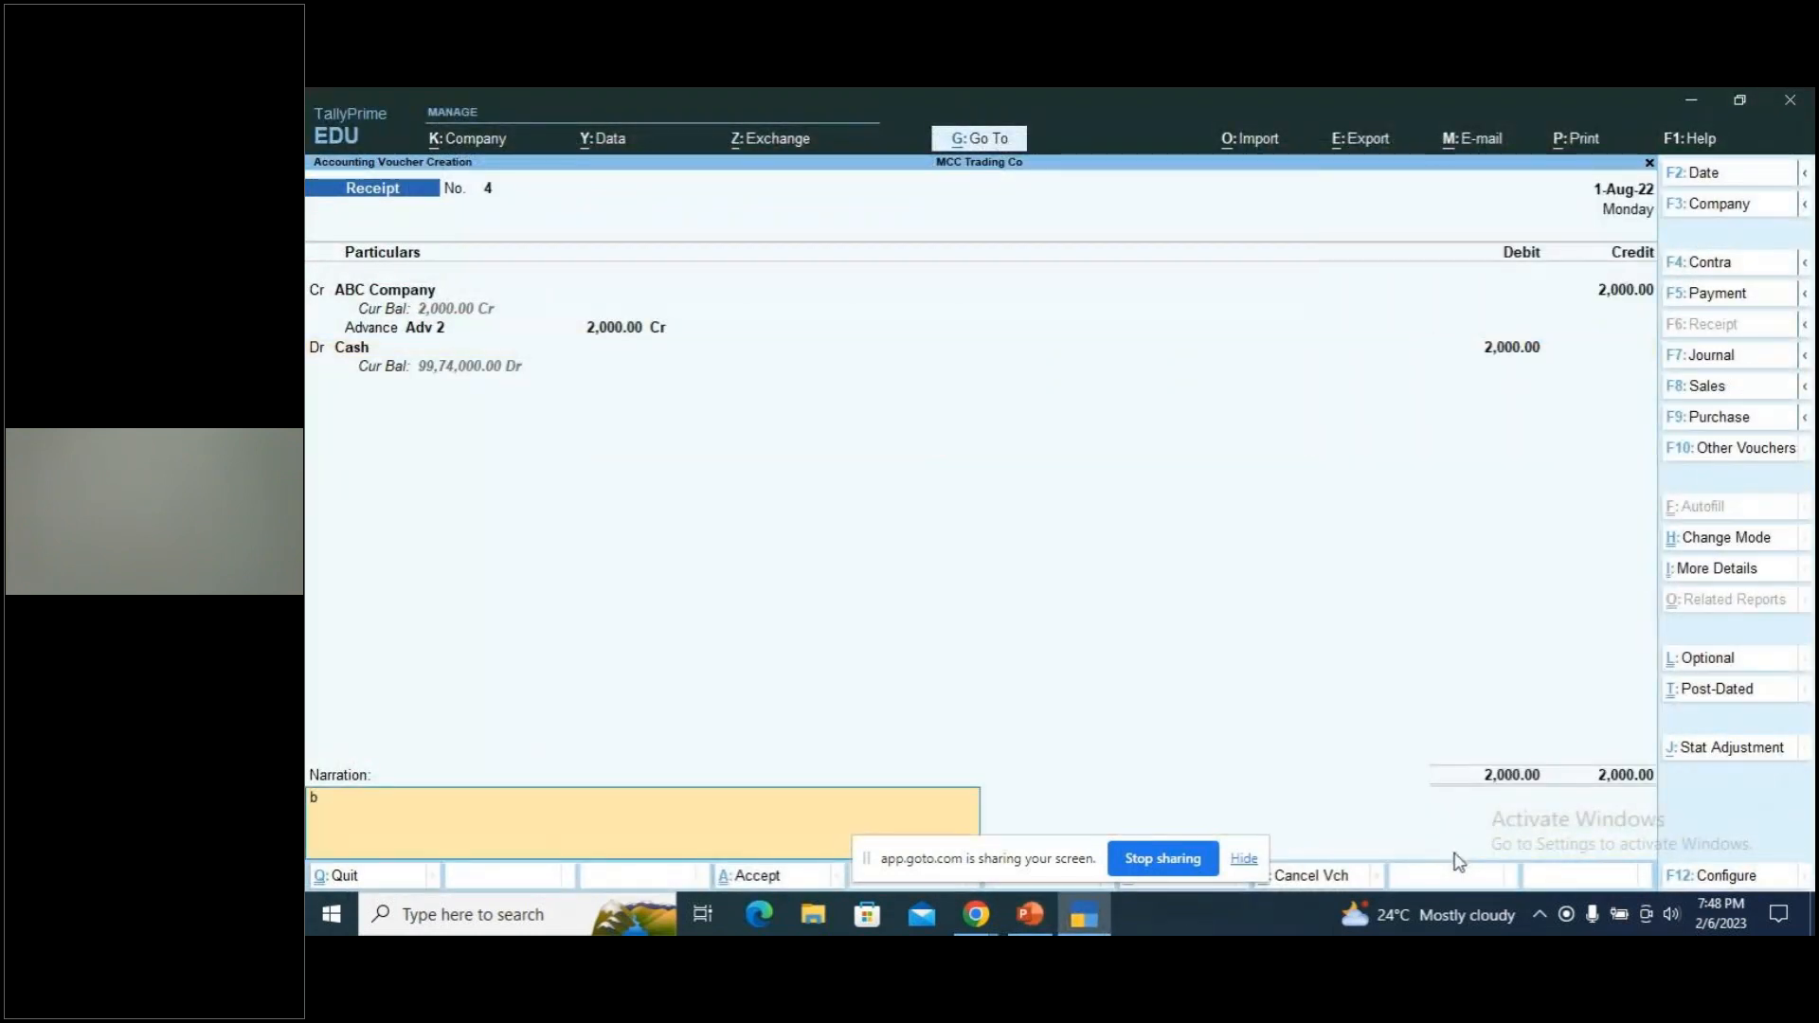
{"action": "type", "text": "eing advance received from A"}
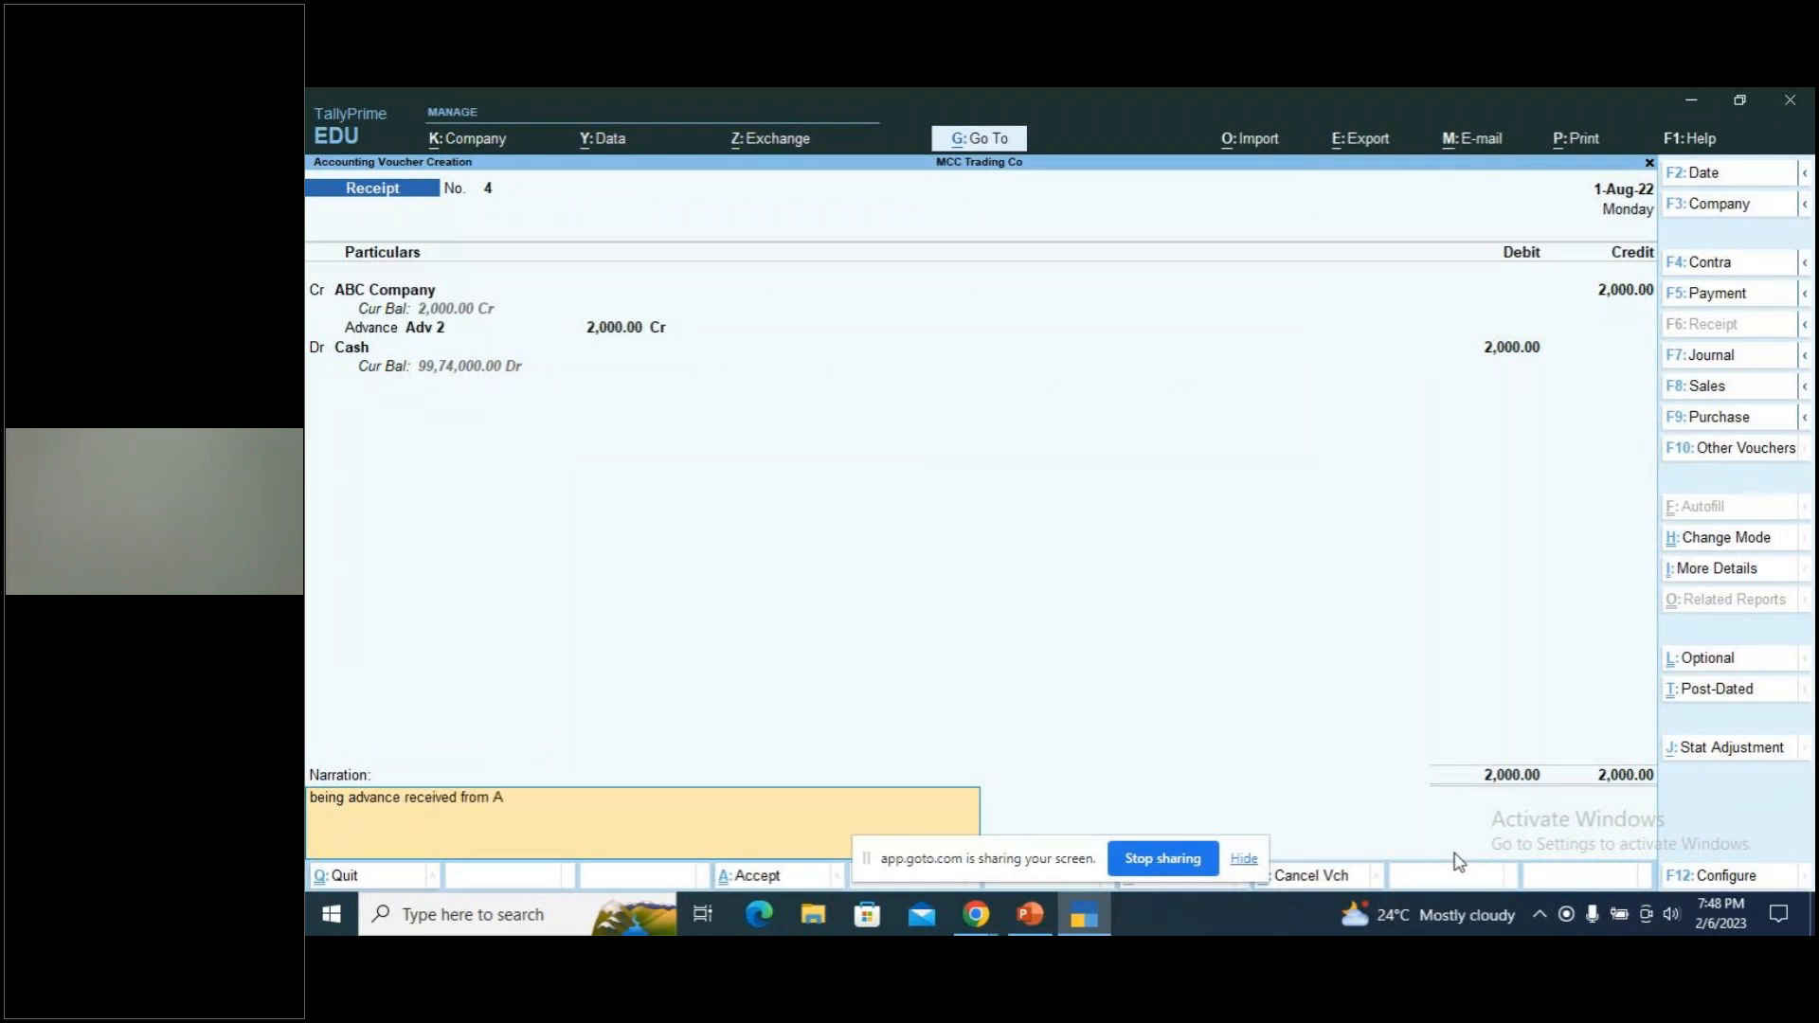
{"action": "type", "text": "BC company"}
{"action": "key", "text": "Return"}
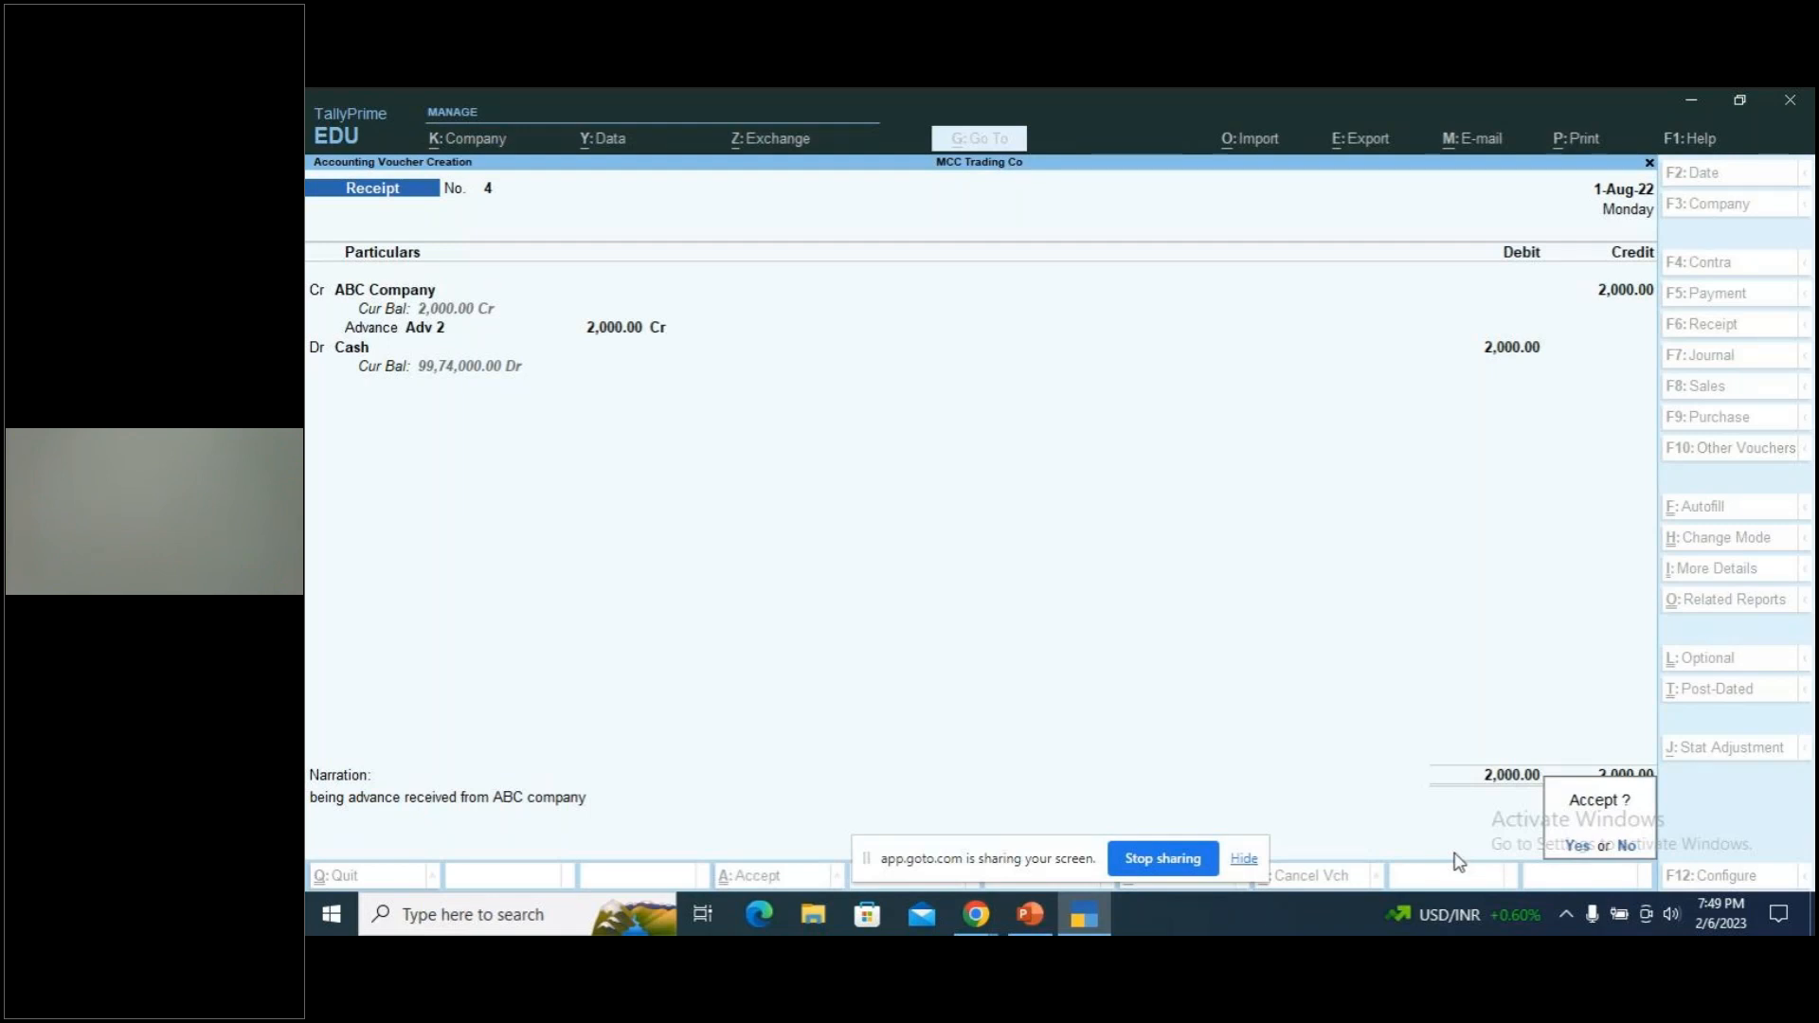
{"action": "key", "text": "Return"}
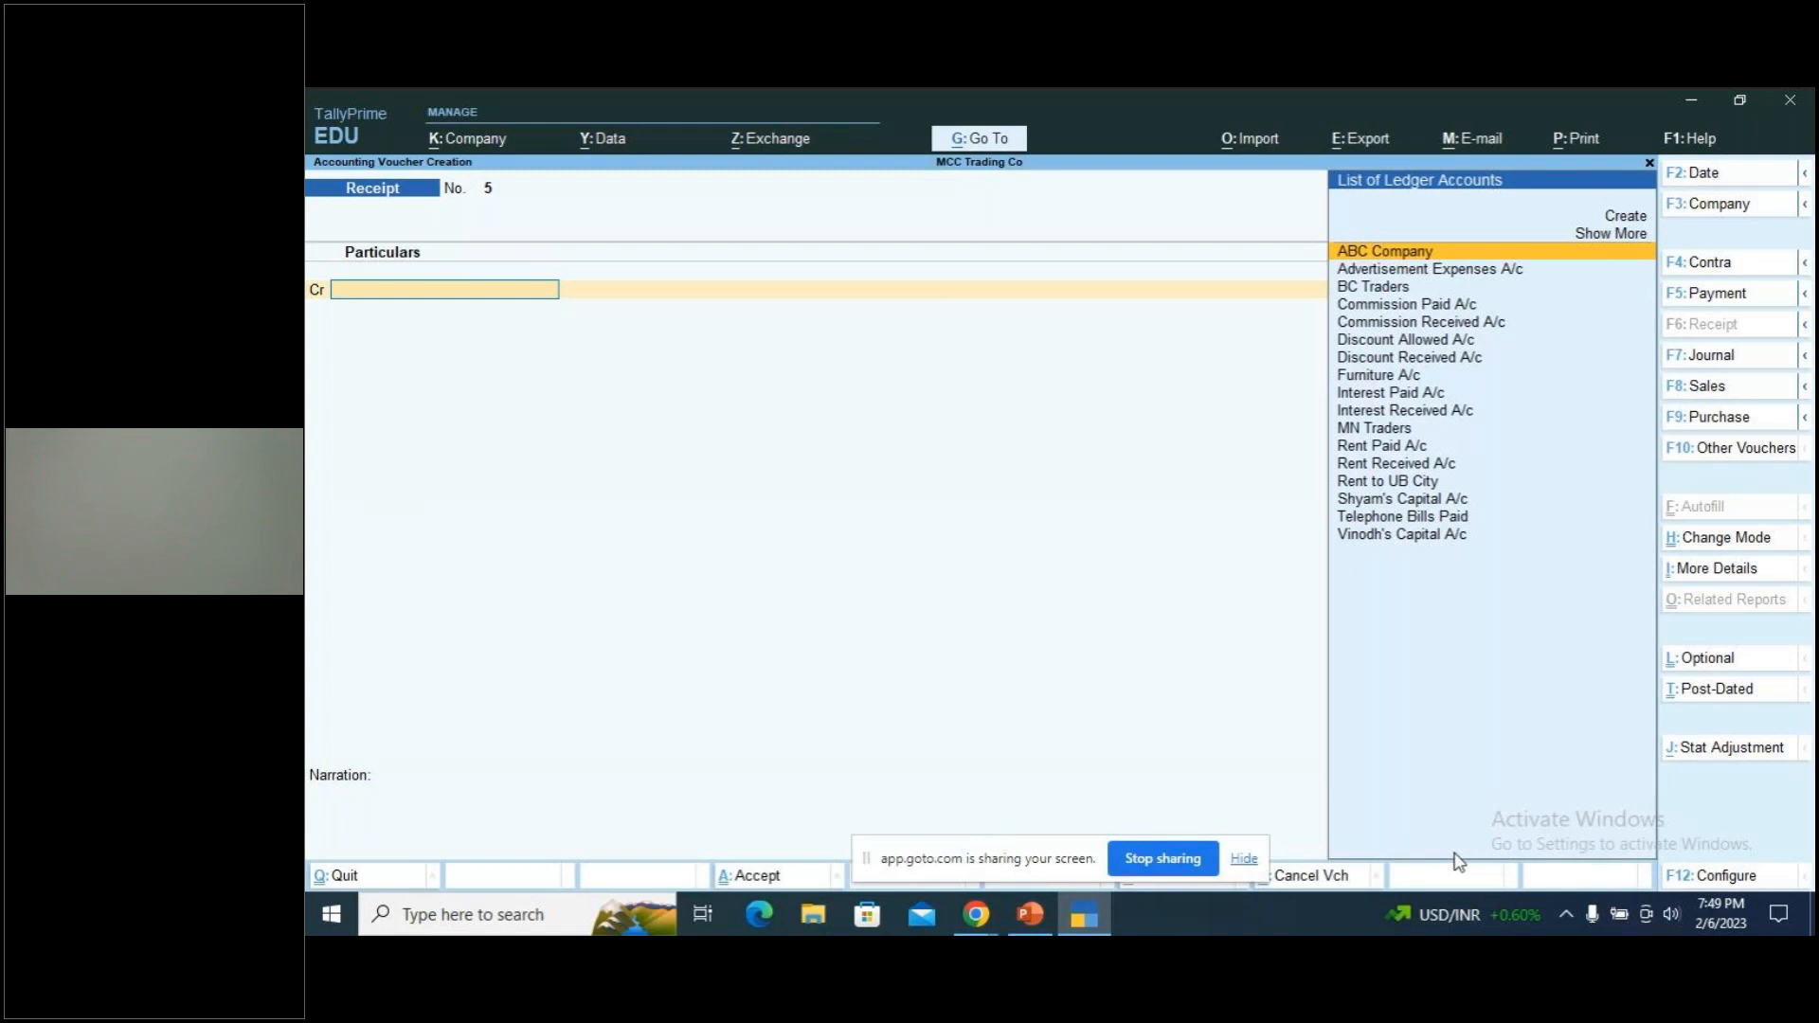
Start a contra voucher dated 2-8-2022 and check the ICICI bank remittance exercise on the PowerPoint slide before returning to TallyPrime
{"action": "key", "text": "F4"}
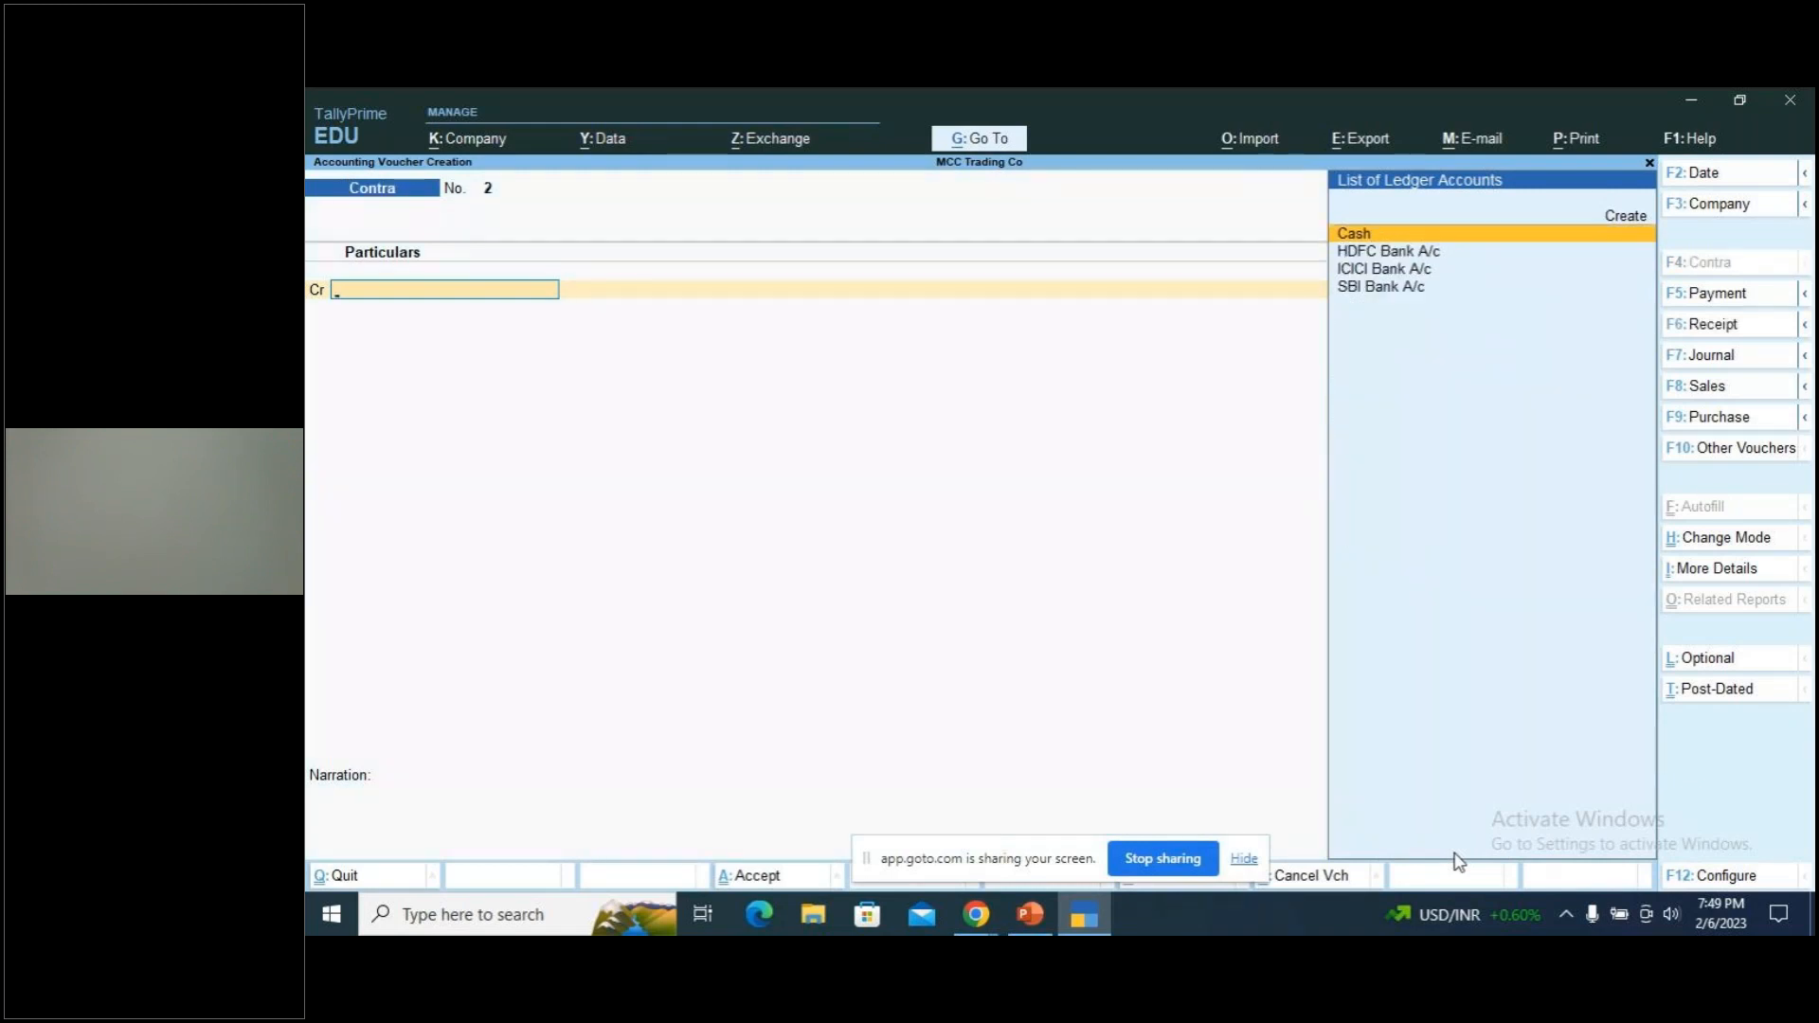
{"action": "key", "text": "F2"}
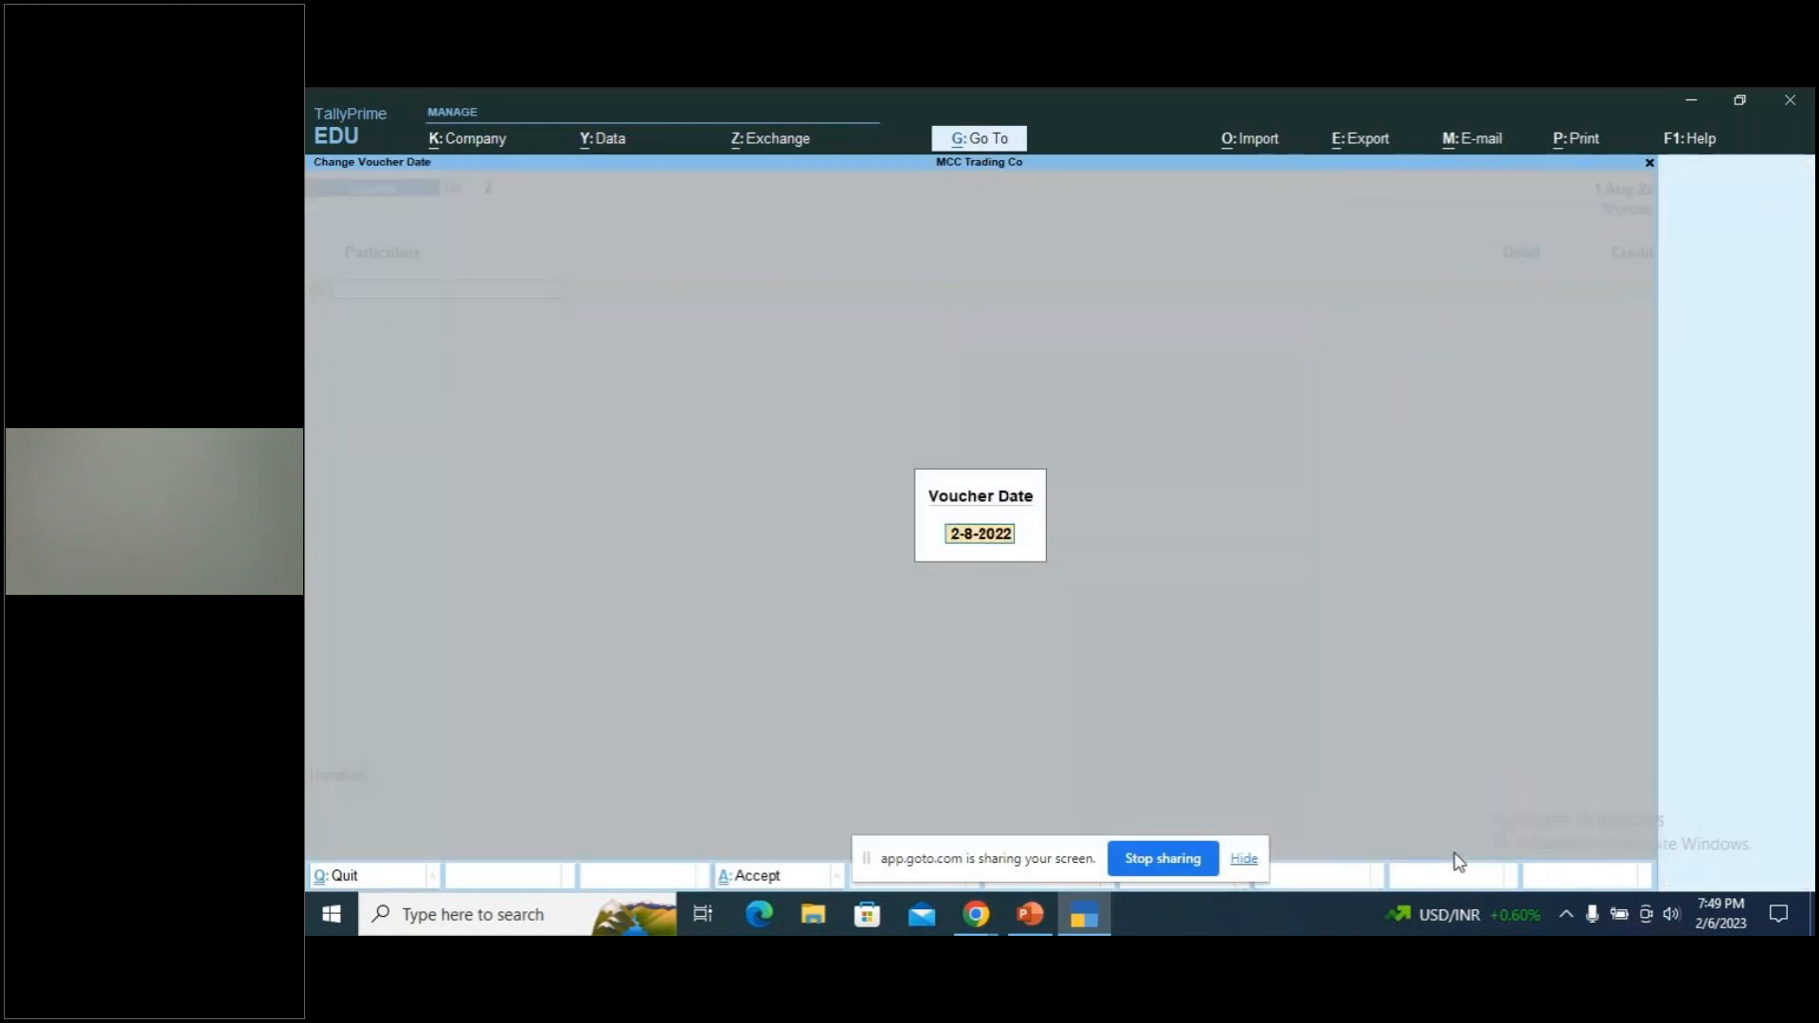
{"action": "key", "text": "Return"}
{"action": "key", "text": "alt"}
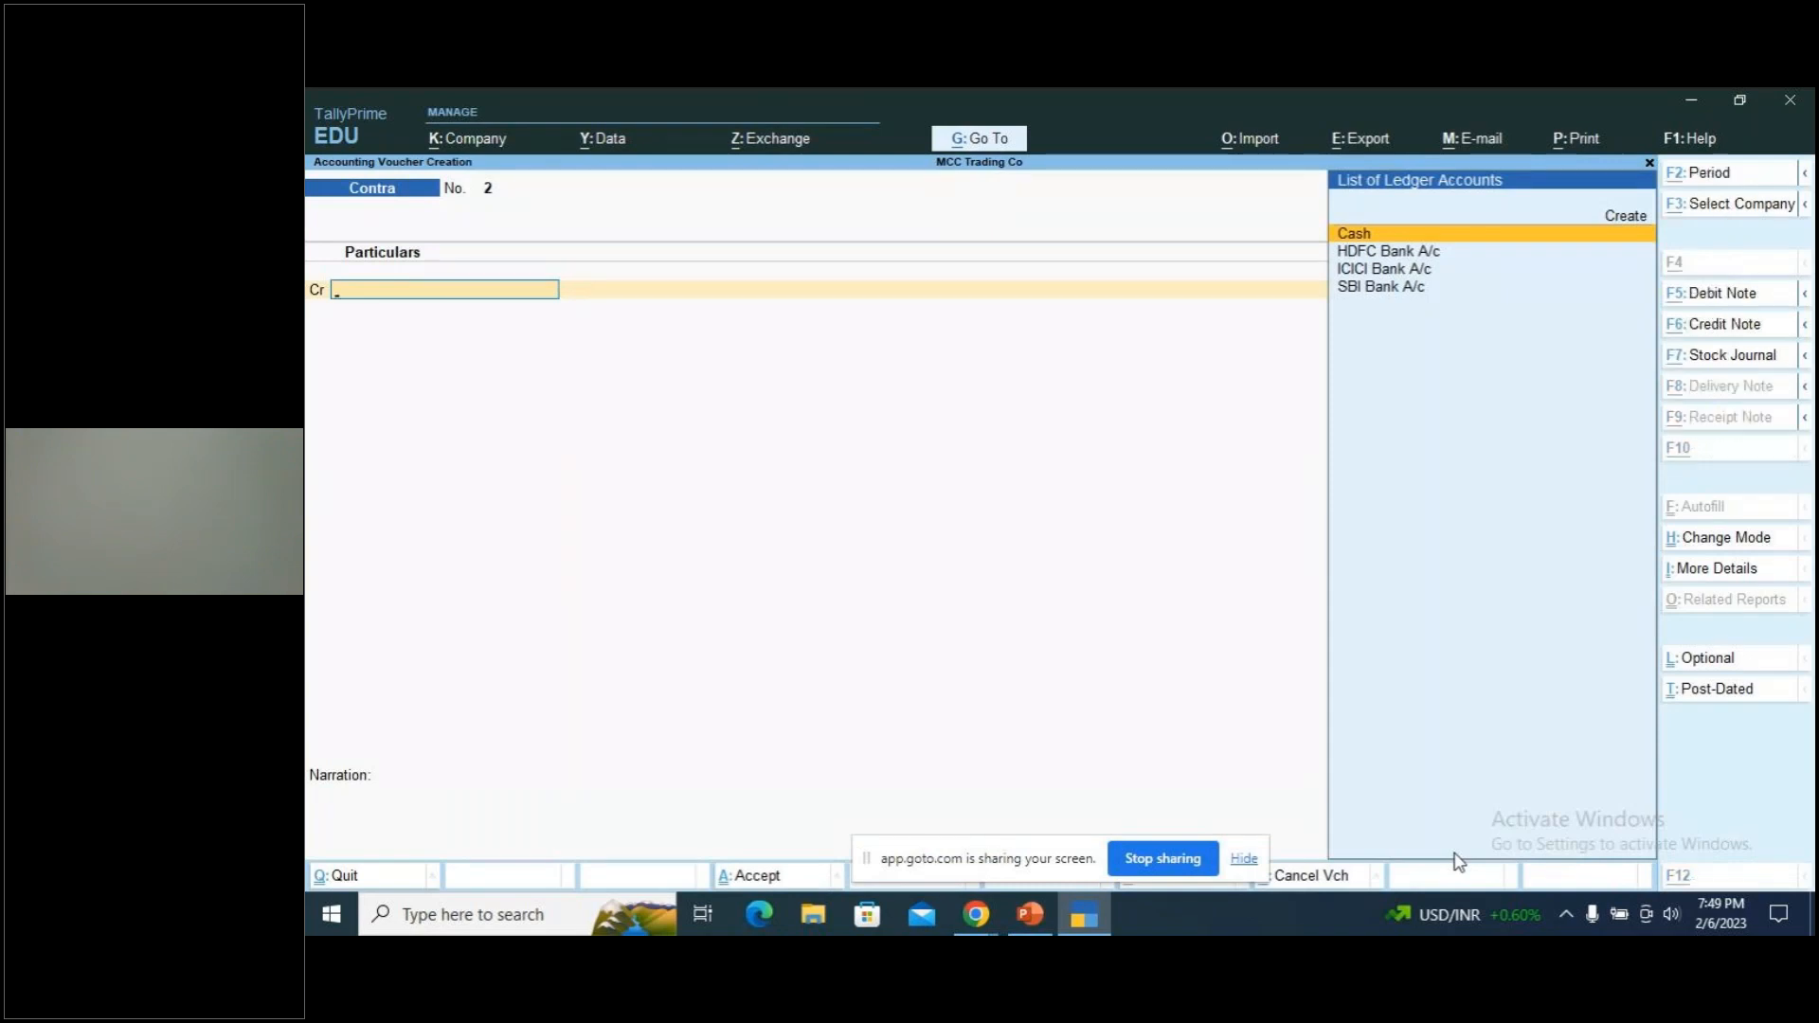
{"action": "key", "text": "alt+Tab"}
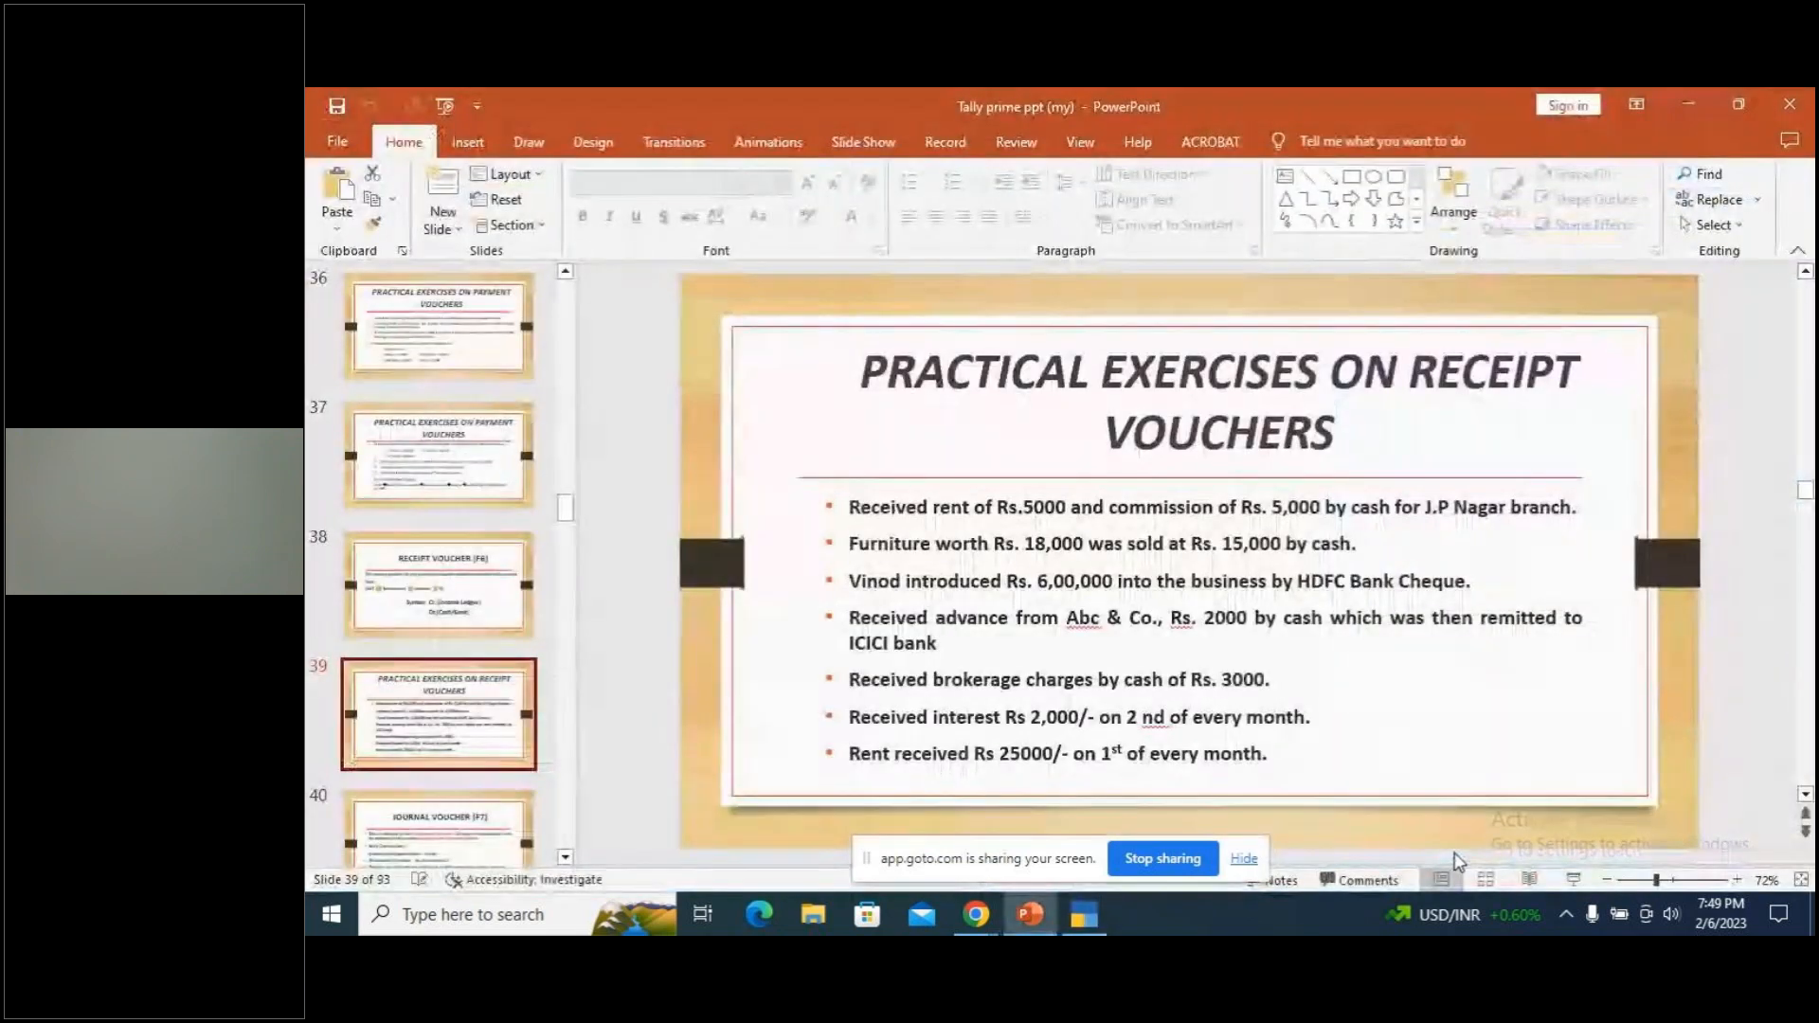
{"action": "key", "text": "alt+Tab"}
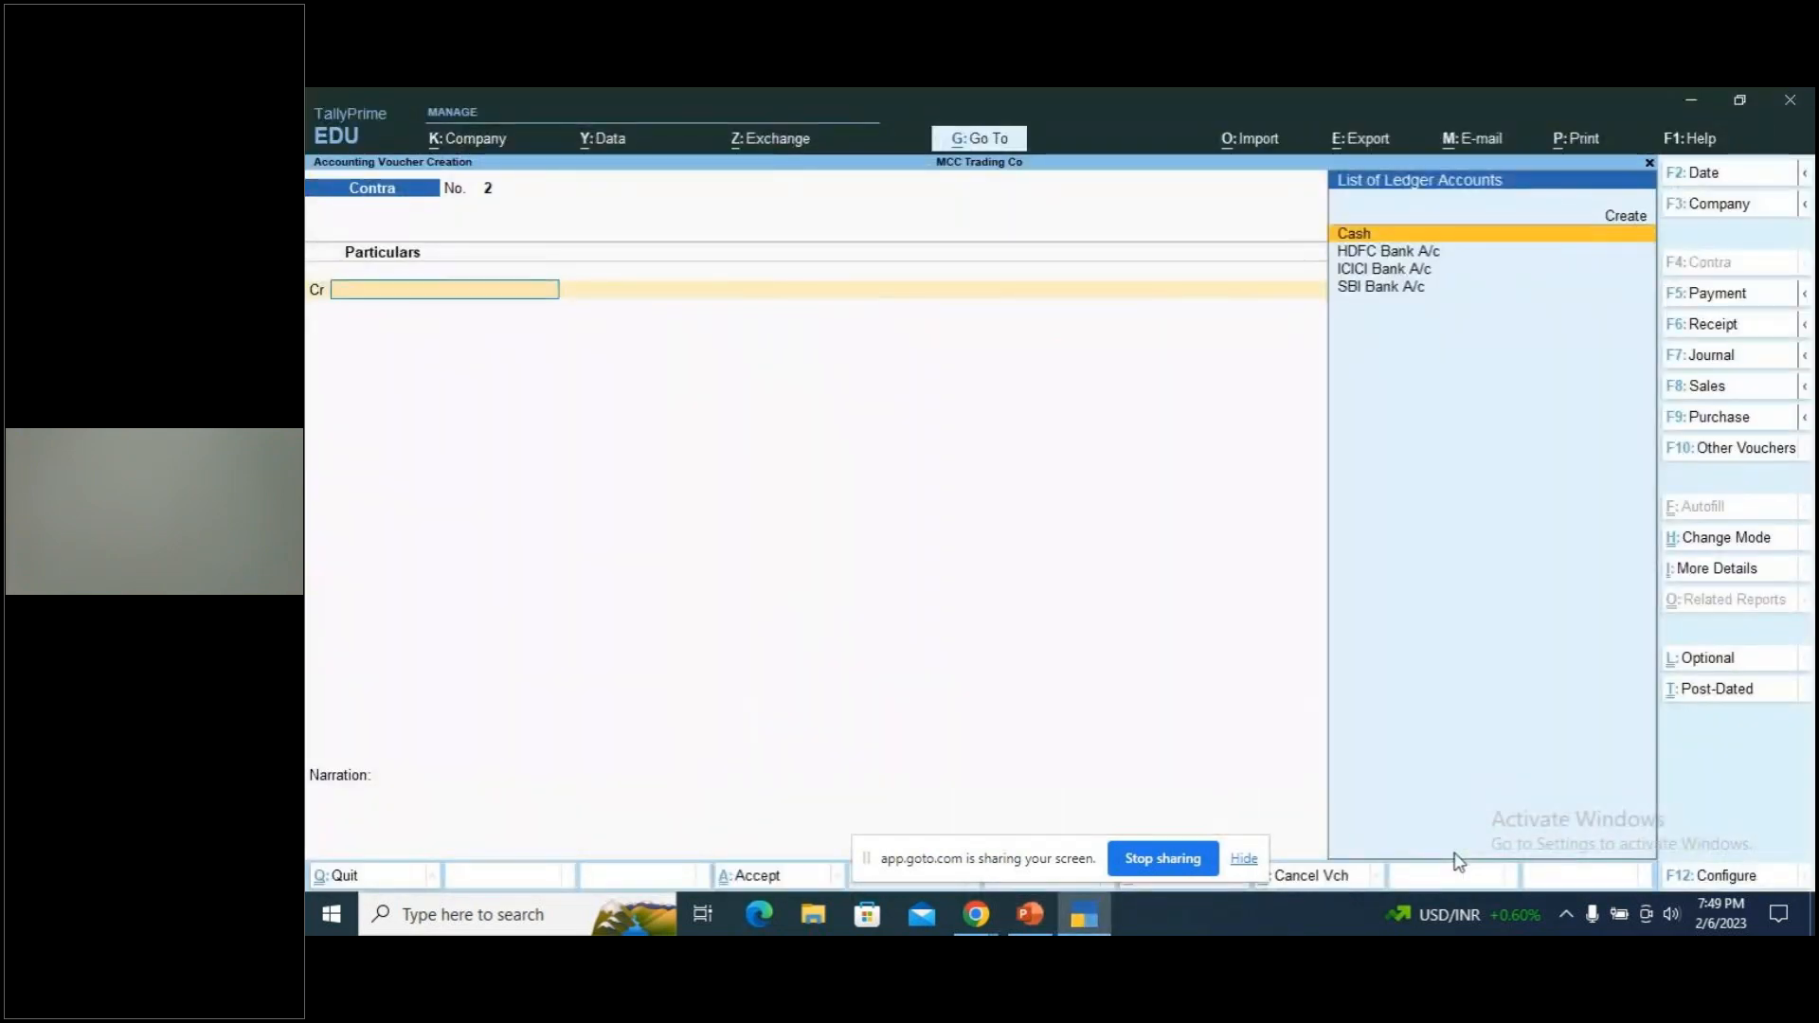
Select ICICI Bank A/c on the credit line, check the amount on the PowerPoint slide and enter 2,000 in TallyPrime
{"action": "key", "text": "Down"}
{"action": "key", "text": "Down"}
{"action": "key", "text": "Return"}
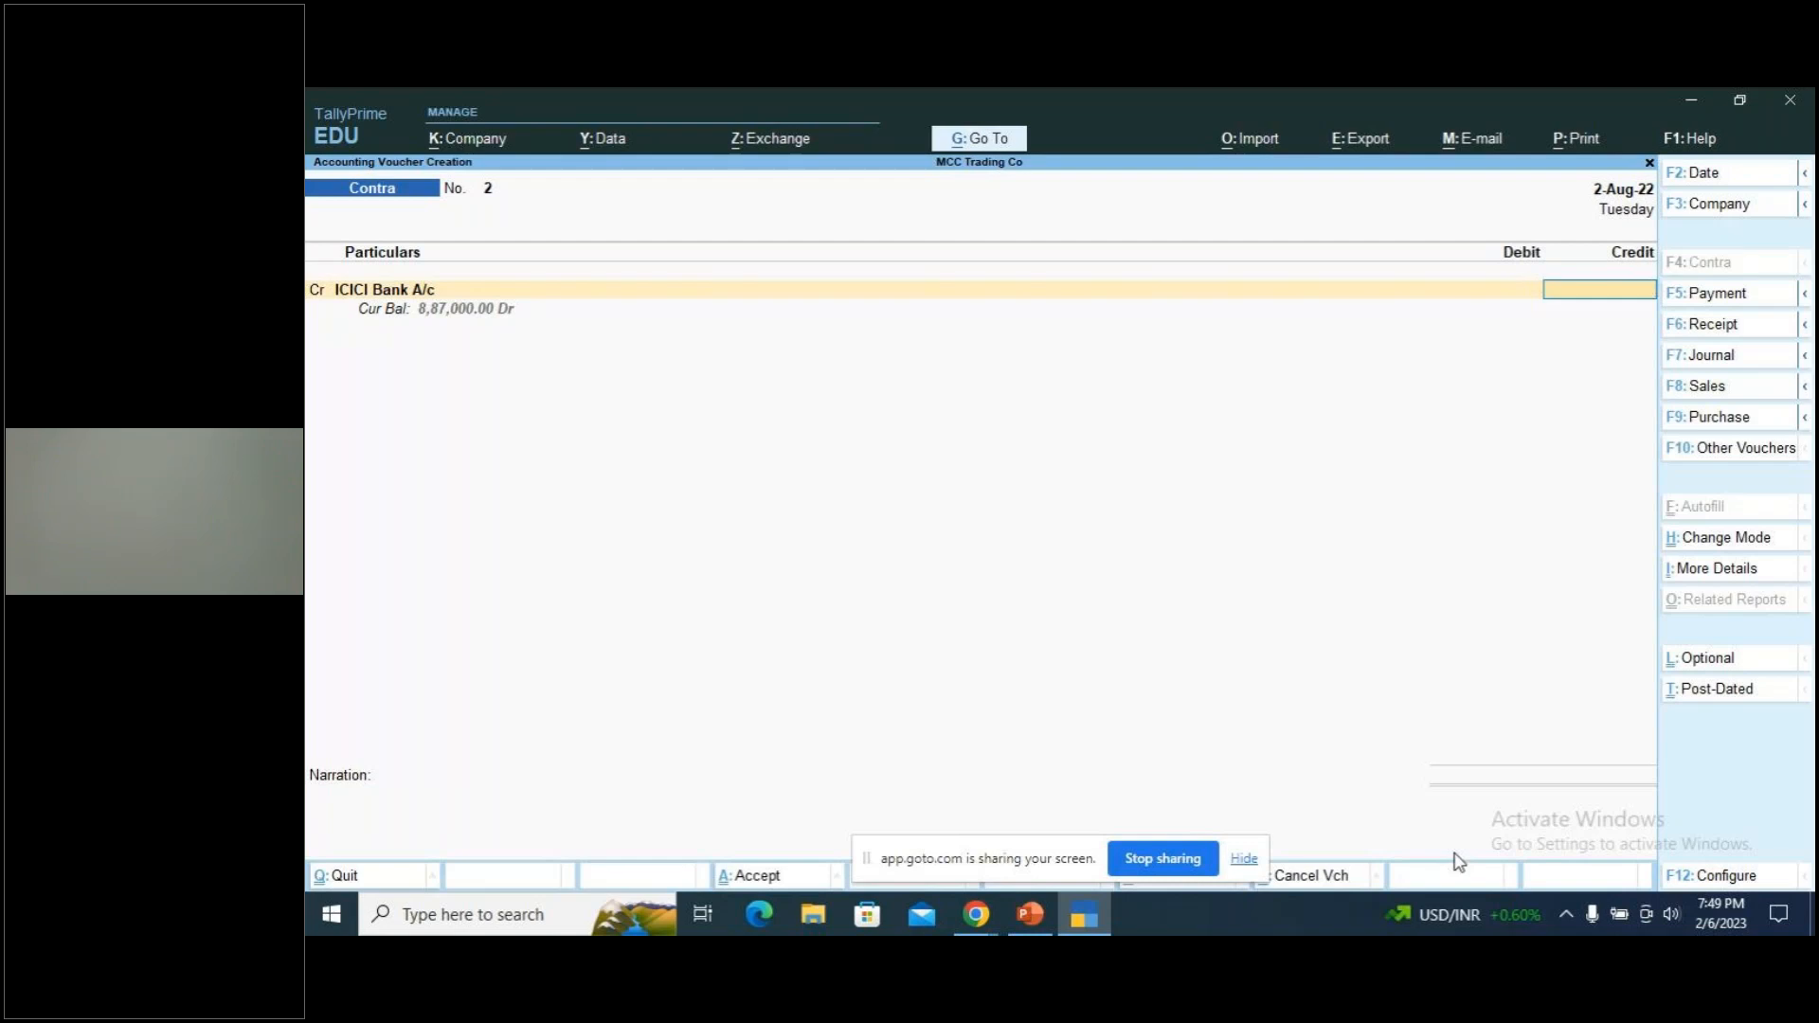
{"action": "key", "text": "alt+Tab"}
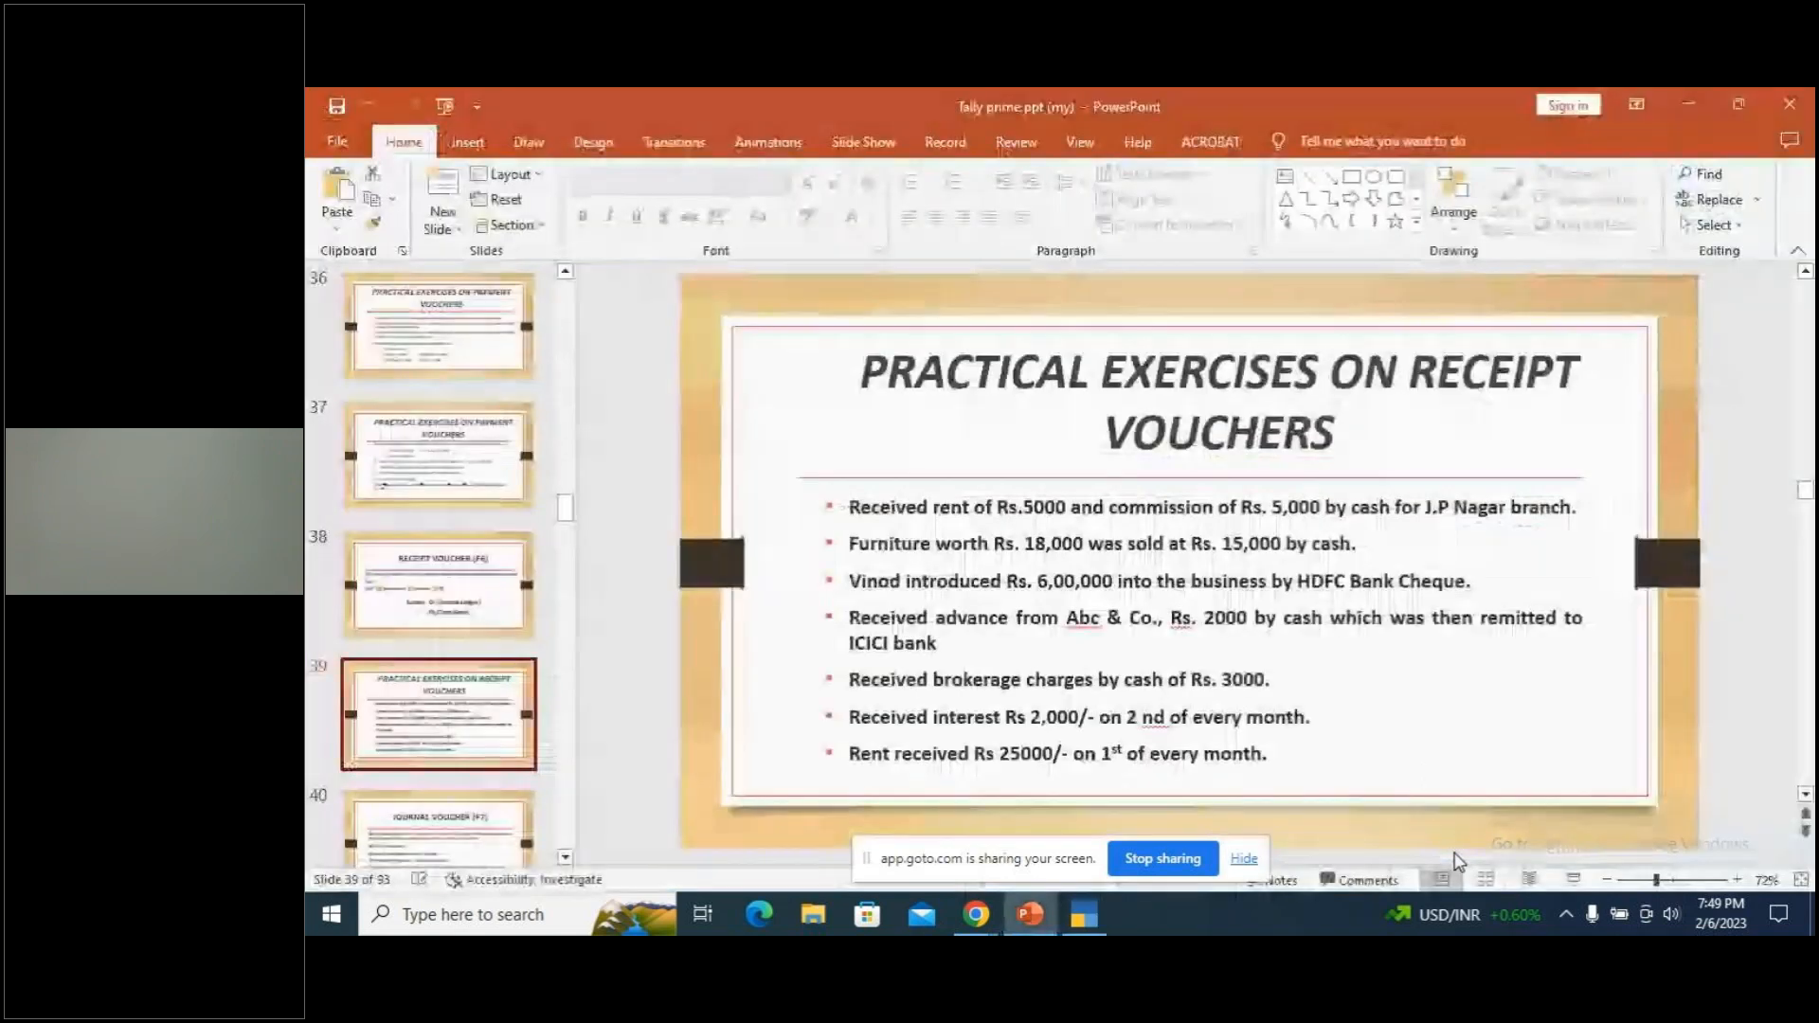
{"action": "key", "text": "alt+Tab"}
{"action": "type", "text": "2000"}
{"action": "key", "text": "Return"}
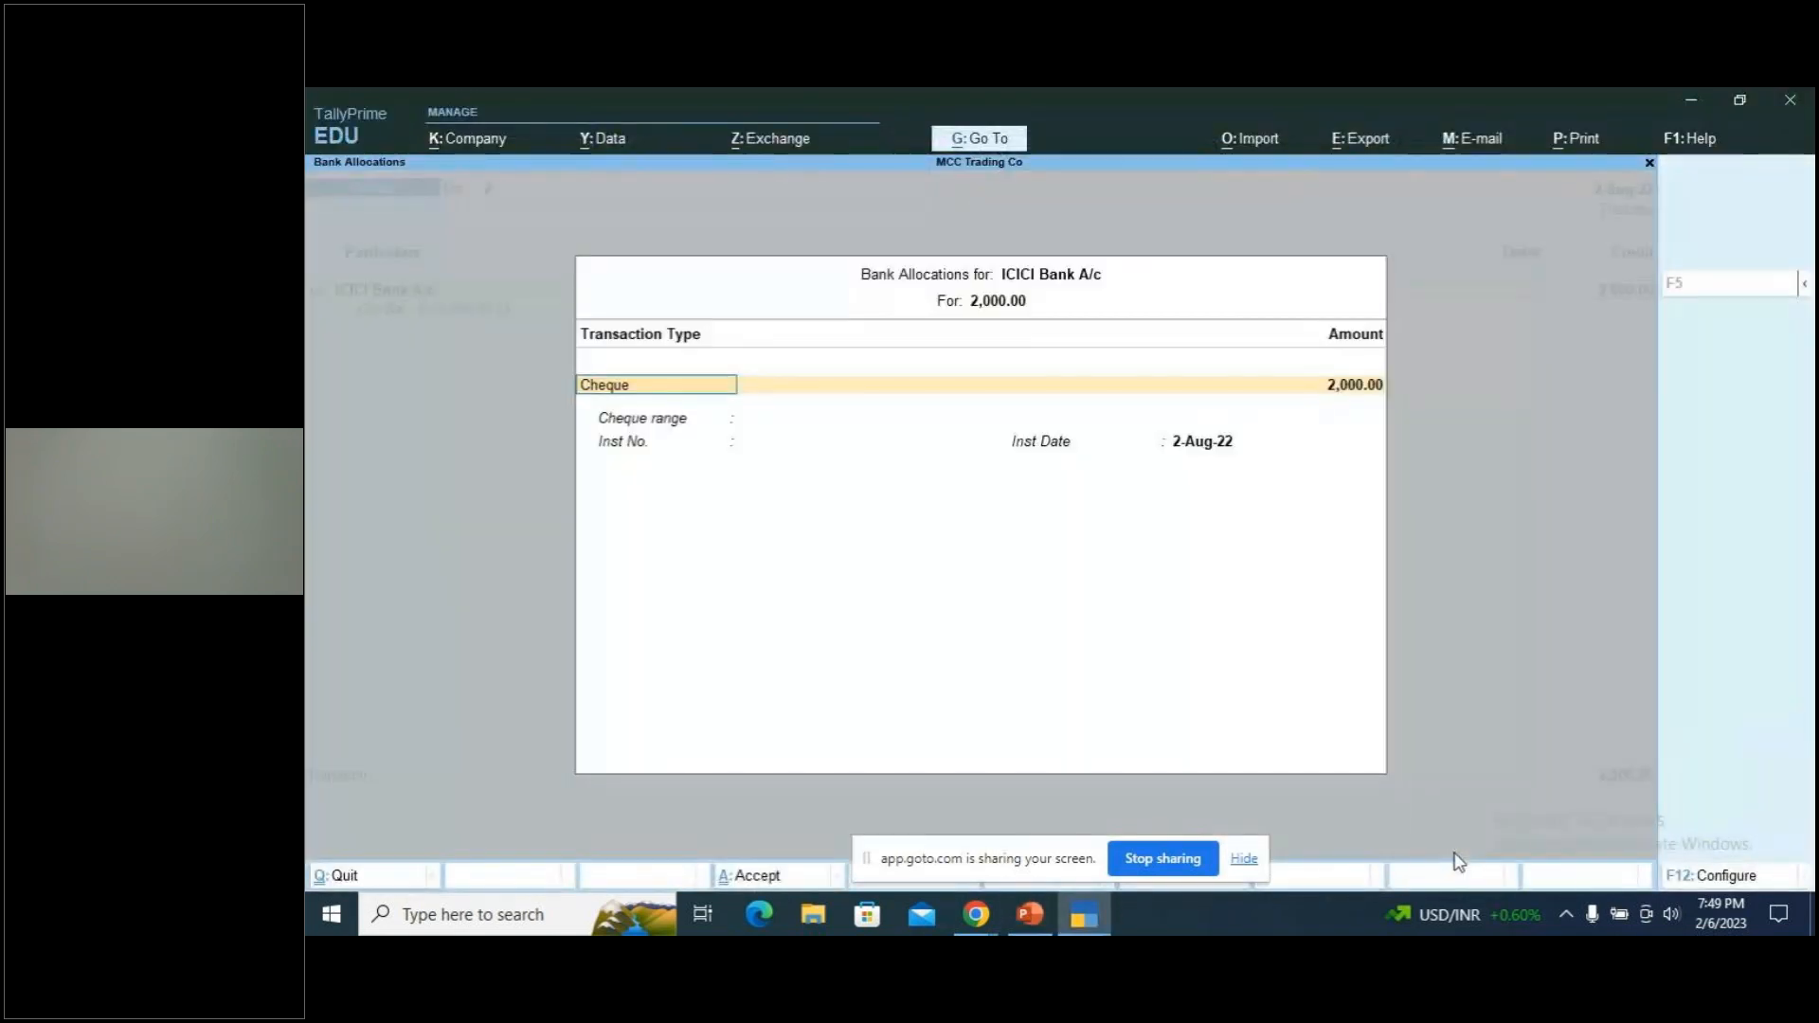
{"action": "key", "text": "Return"}
{"action": "key", "text": "Return"}
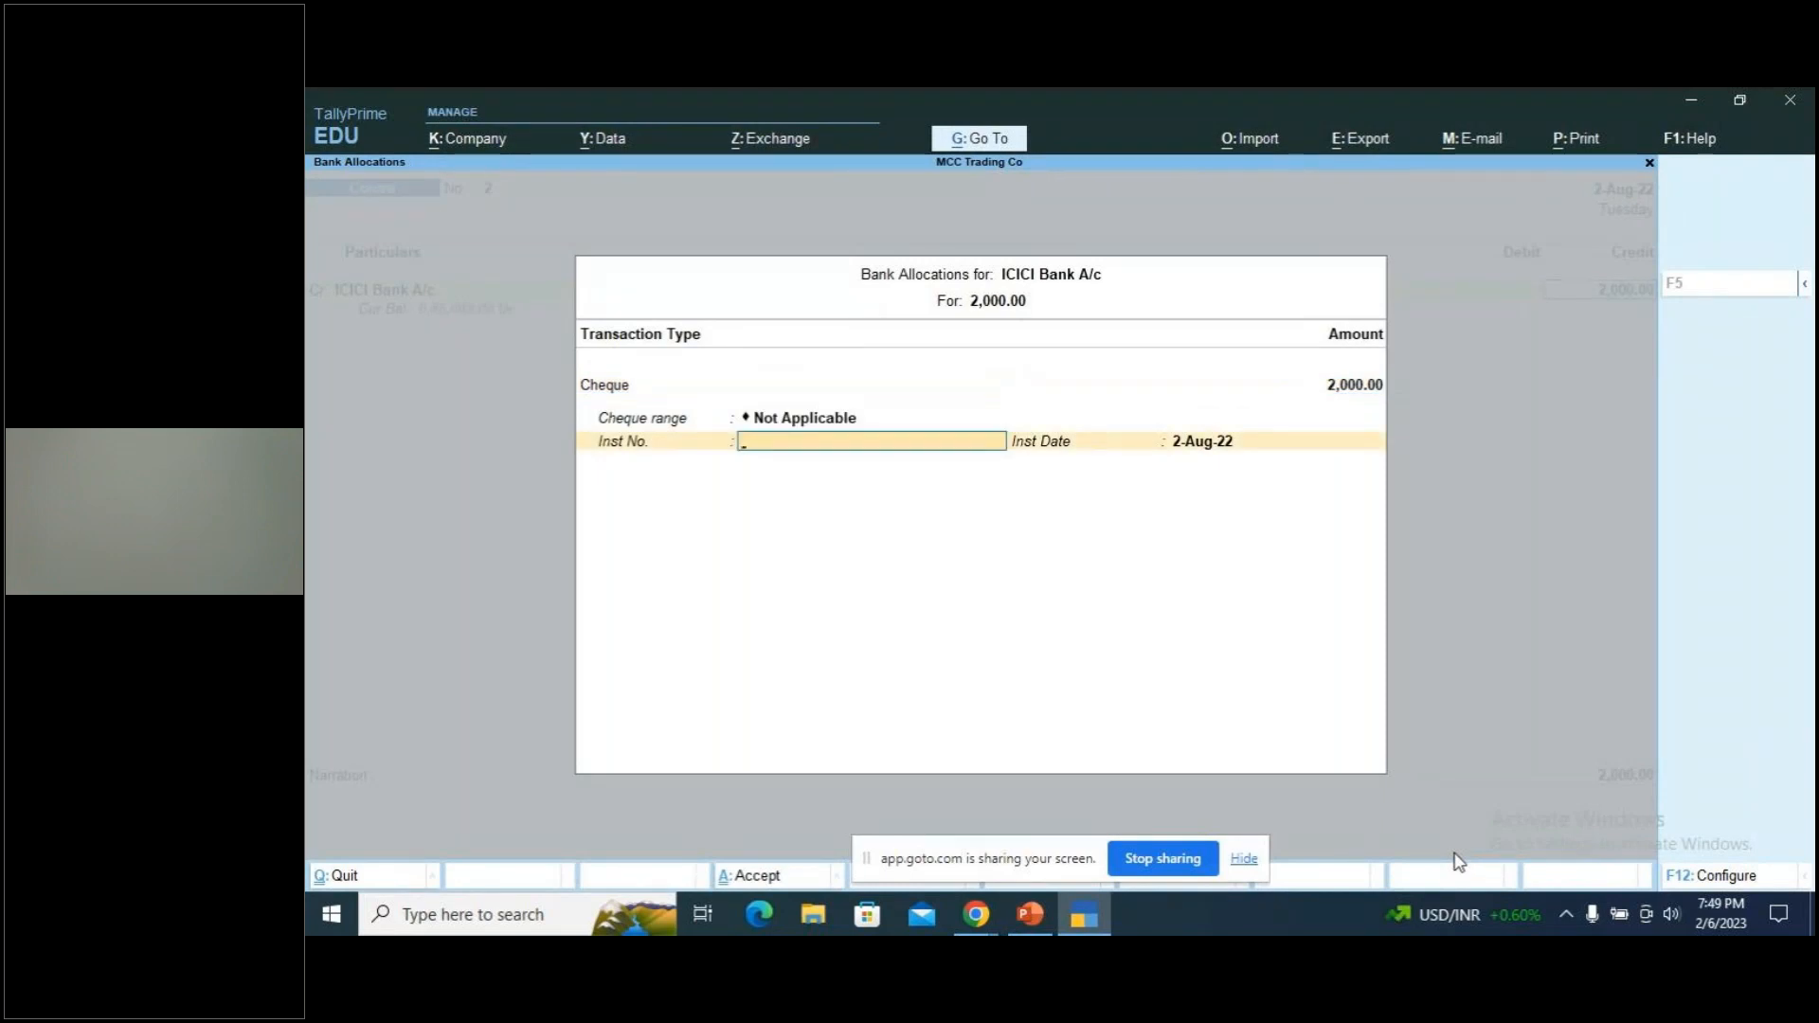
{"action": "key", "text": "BackSpace"}
{"action": "key", "text": "BackSpace"}
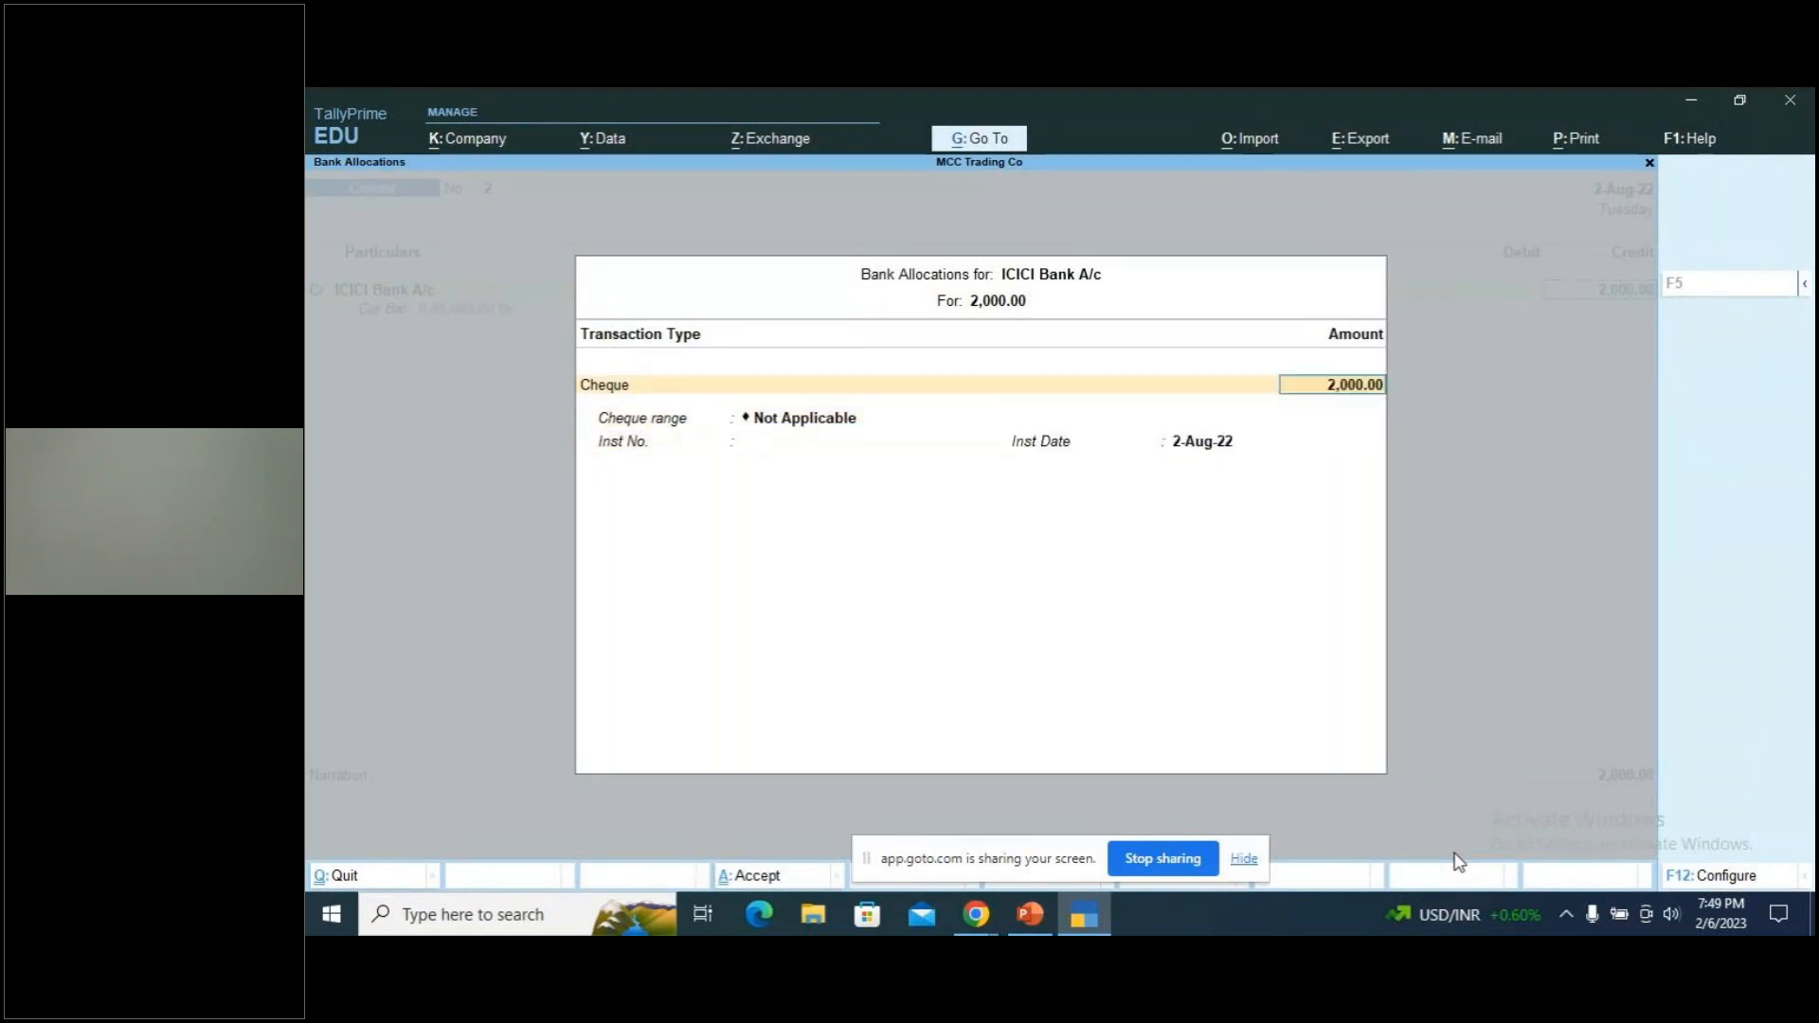
{"action": "key", "text": "BackSpace"}
{"action": "key", "text": "Escape"}
{"action": "key", "text": "BackSpace"}
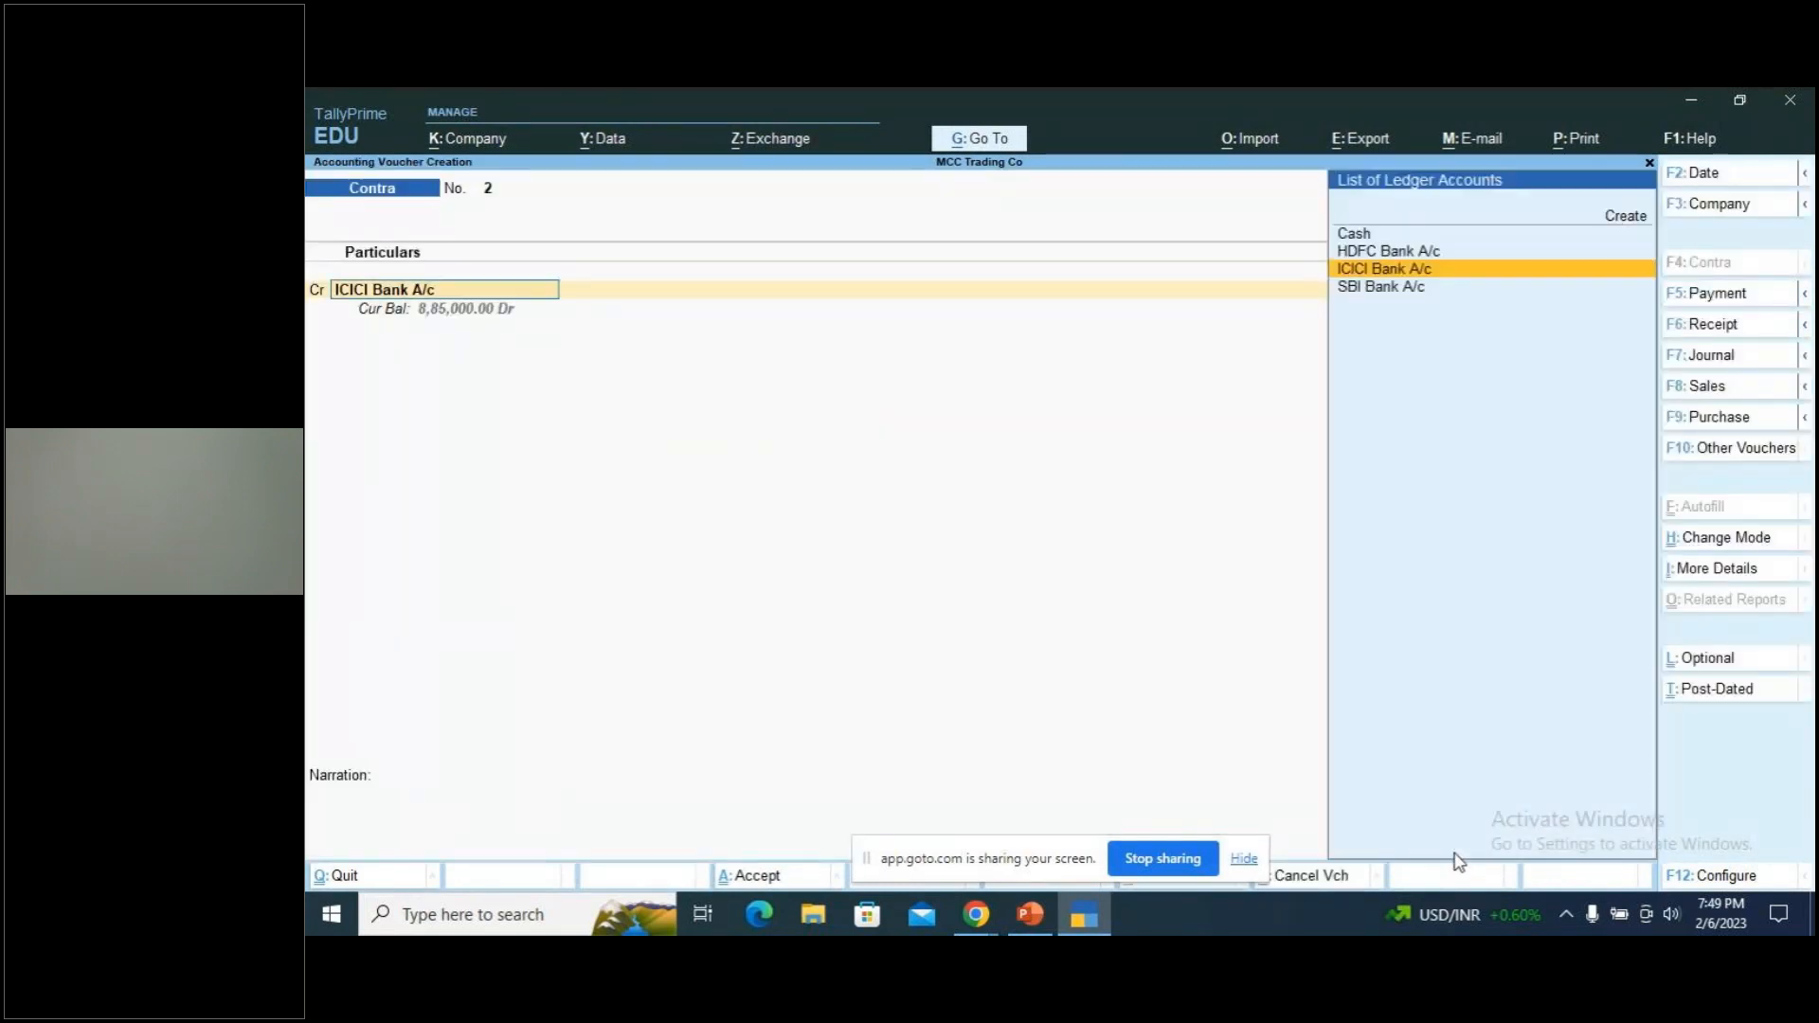
Change the credited ledger of the contra voucher to Cash for 2,000
{"action": "key", "text": "Up"}
{"action": "key", "text": "Up"}
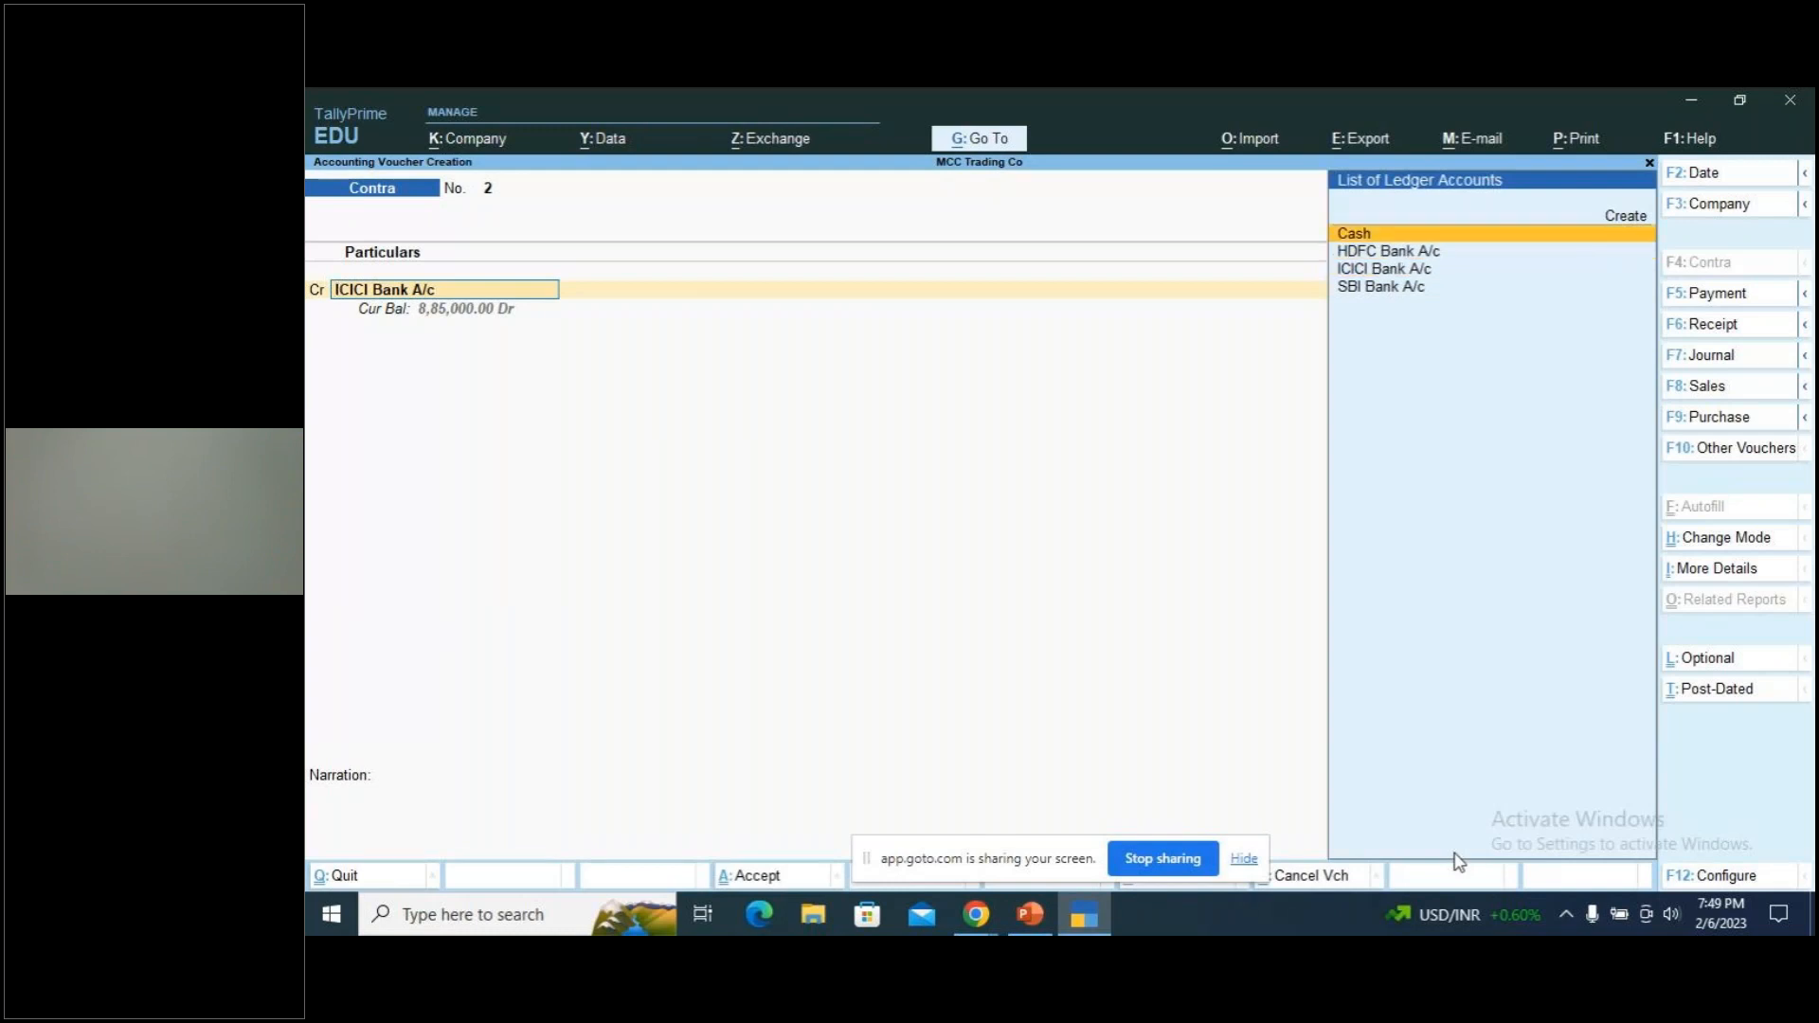
{"action": "key", "text": "Return"}
{"action": "key", "text": "Return"}
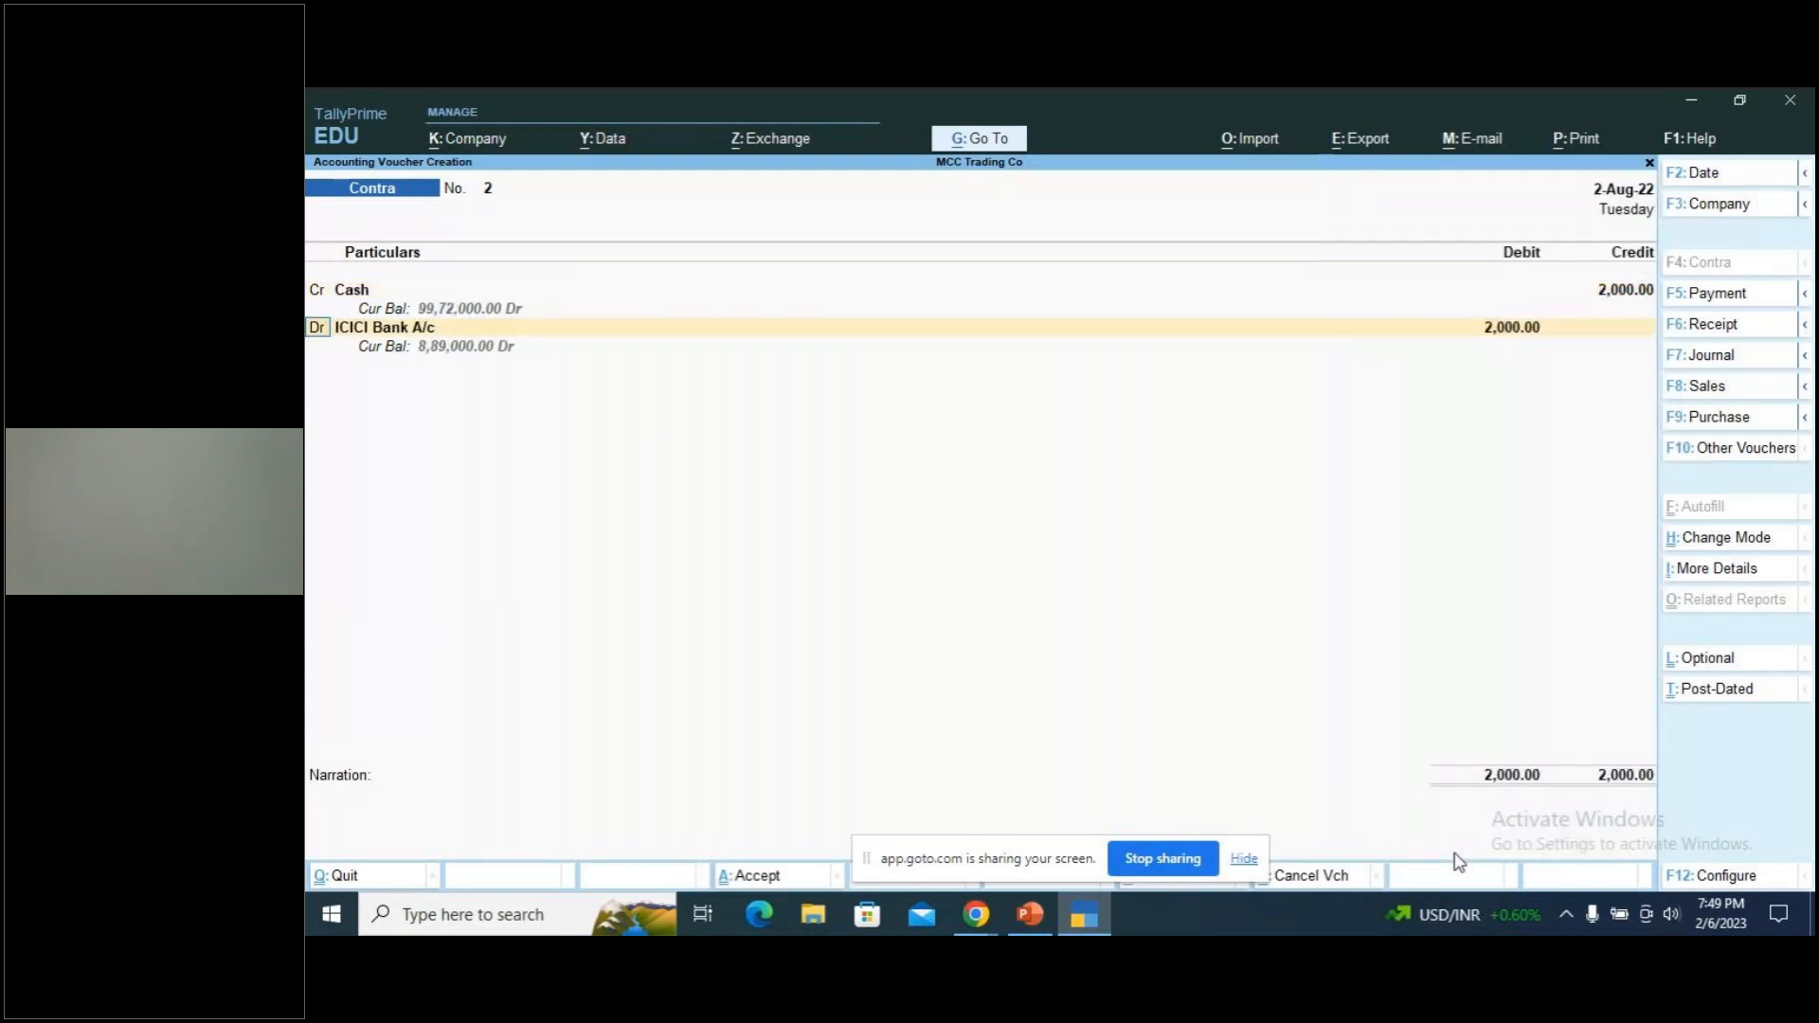
Debit ICICI Bank A/c with 2,000 and allocate the full amount as a Cash transaction
{"action": "key", "text": "Return"}
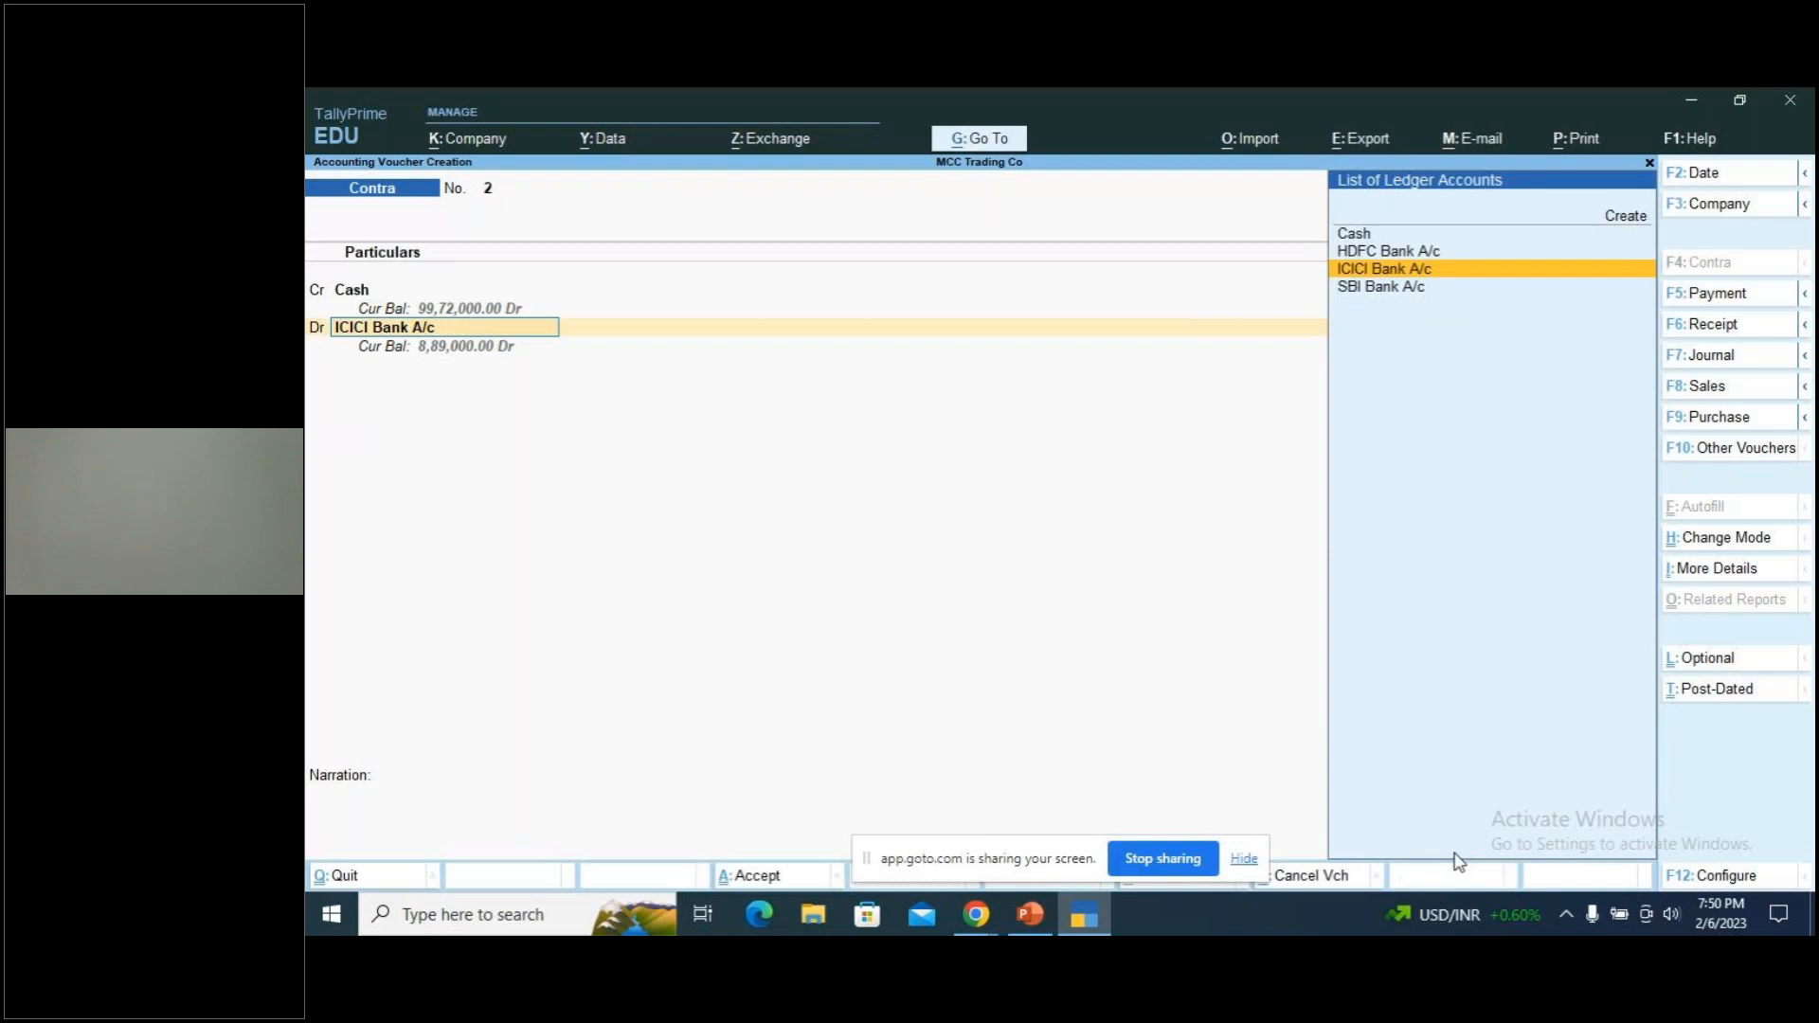
{"action": "key", "text": "Return"}
{"action": "key", "text": "Return"}
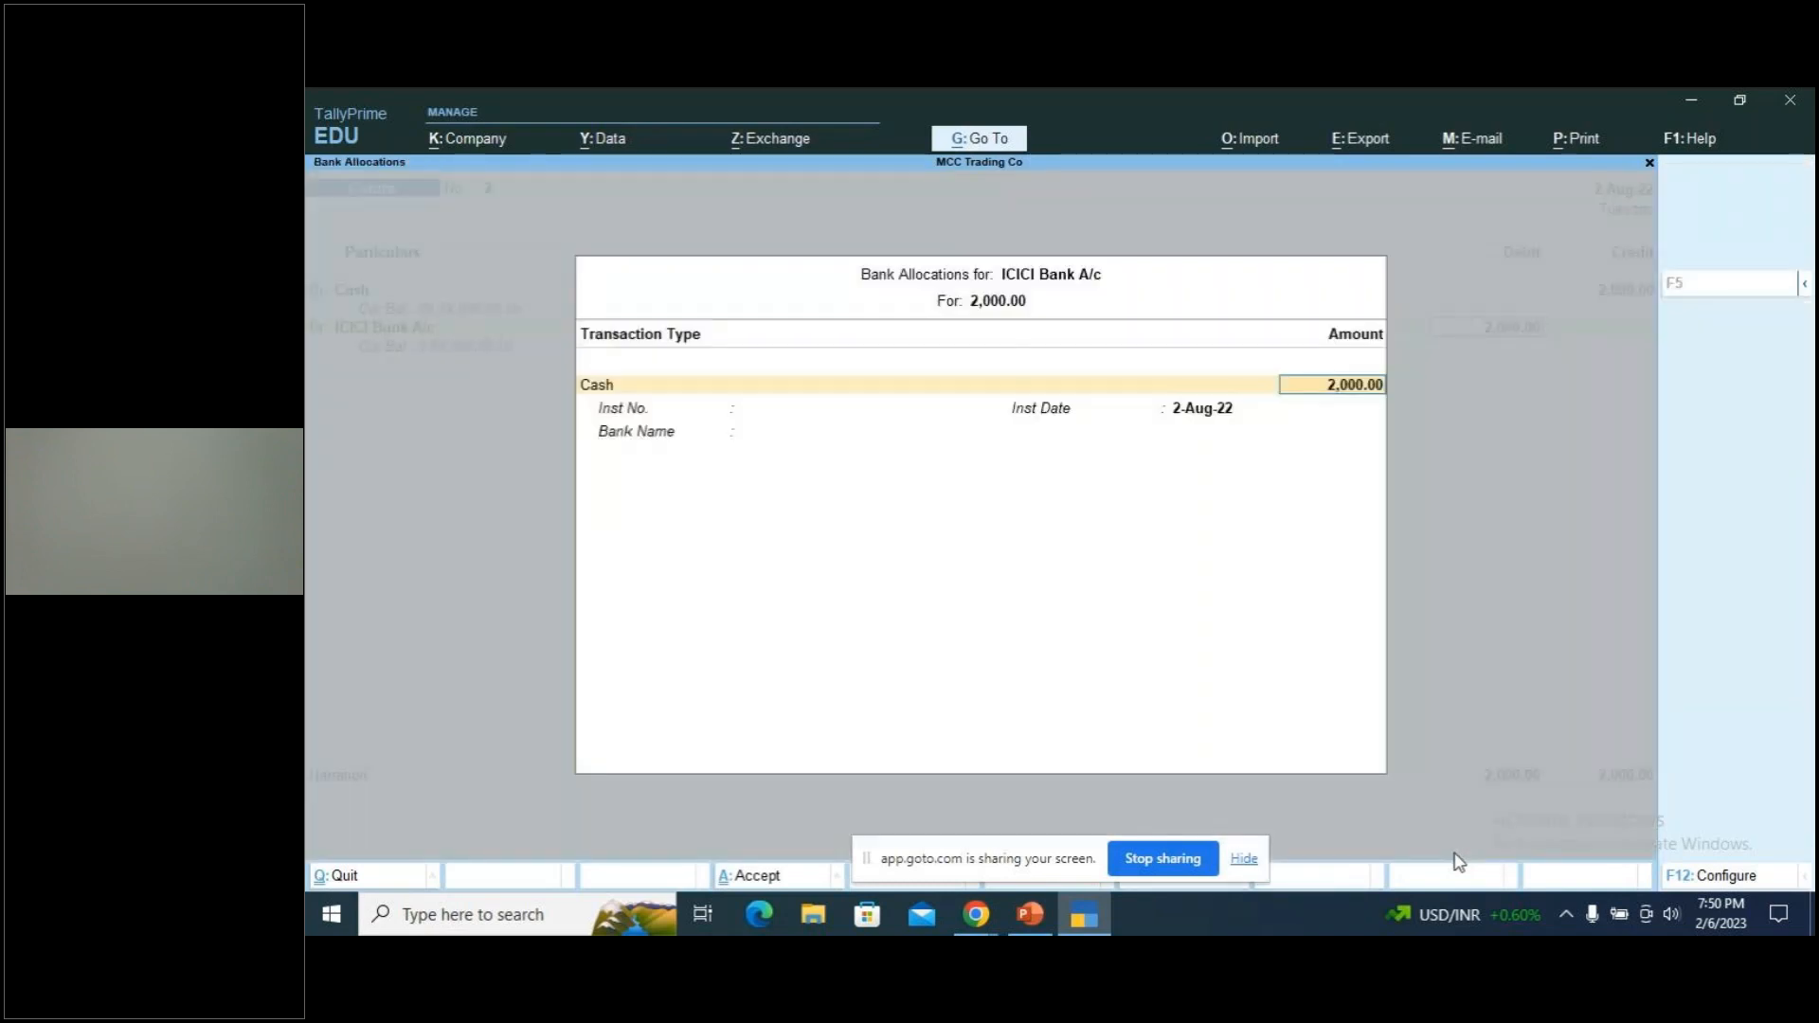
{"action": "key", "text": "Return"}
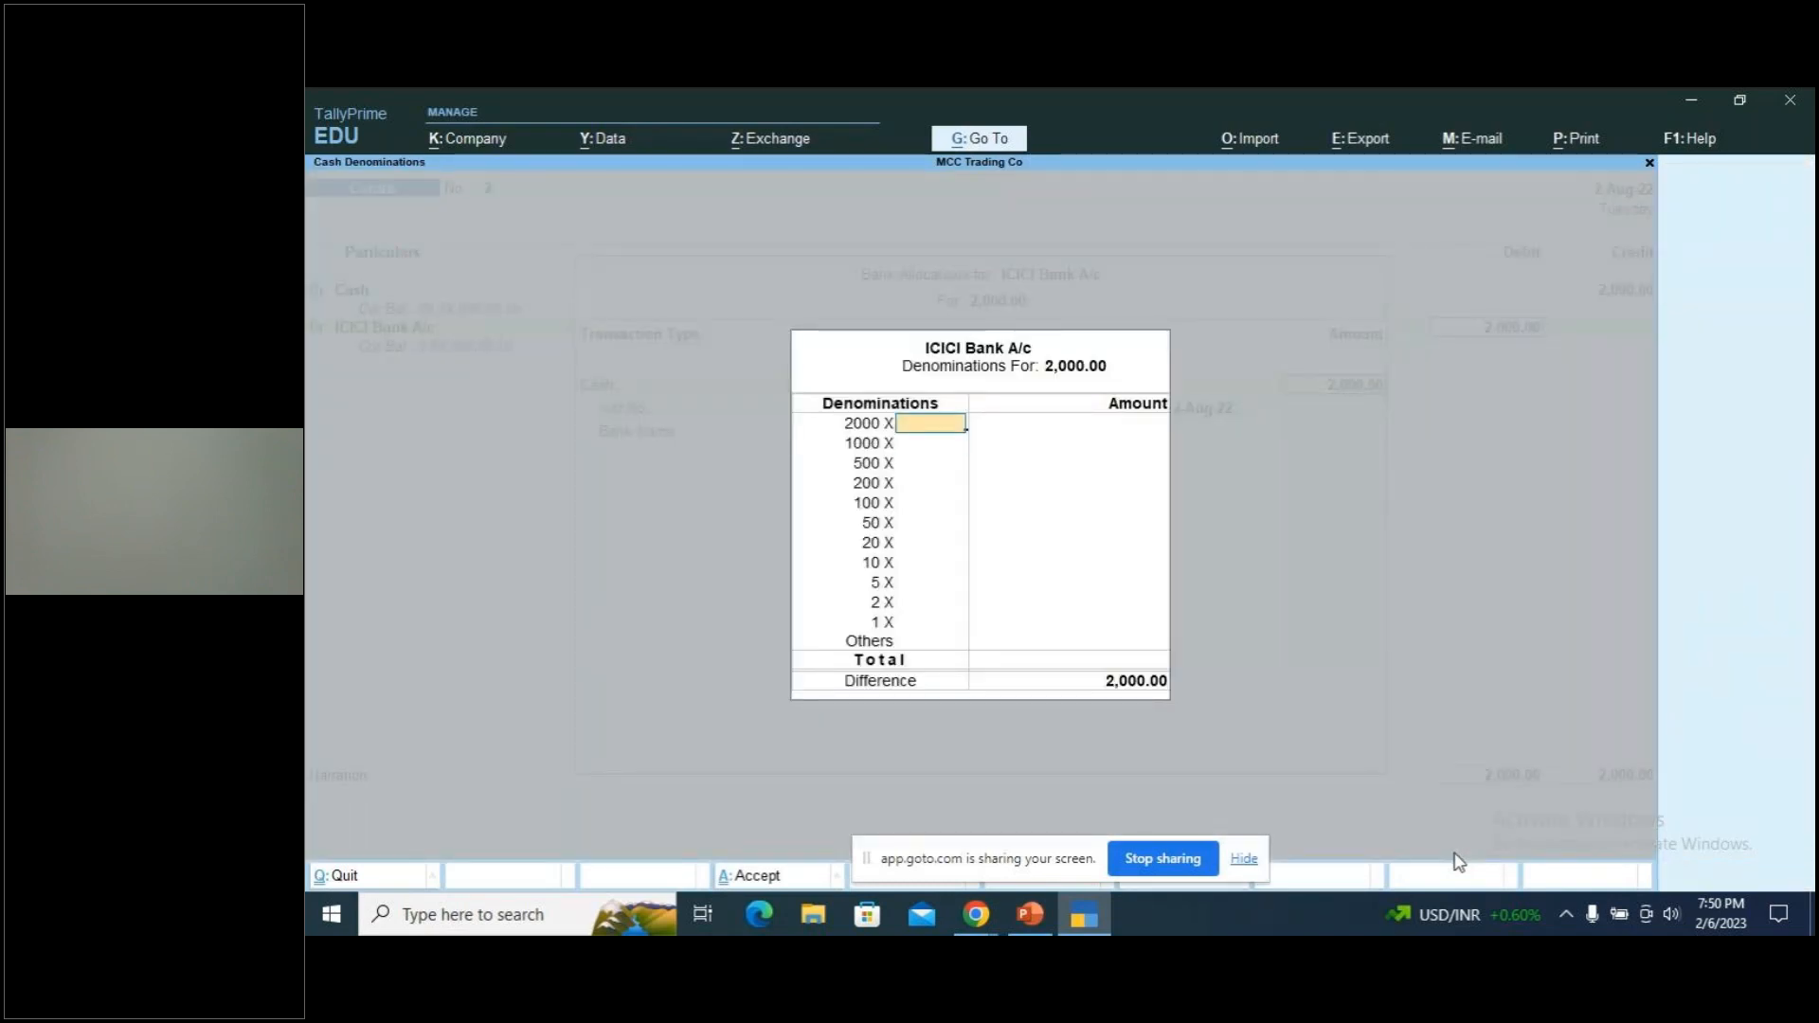
Record one 2000 note in the cash denominations and specify ICICI Bank as the bank name of the allocation
{"action": "type", "text": "2"}
{"action": "key", "text": "BackSpace"}
{"action": "type", "text": "1"}
{"action": "key", "text": "Return"}
{"action": "key", "text": "Return"}
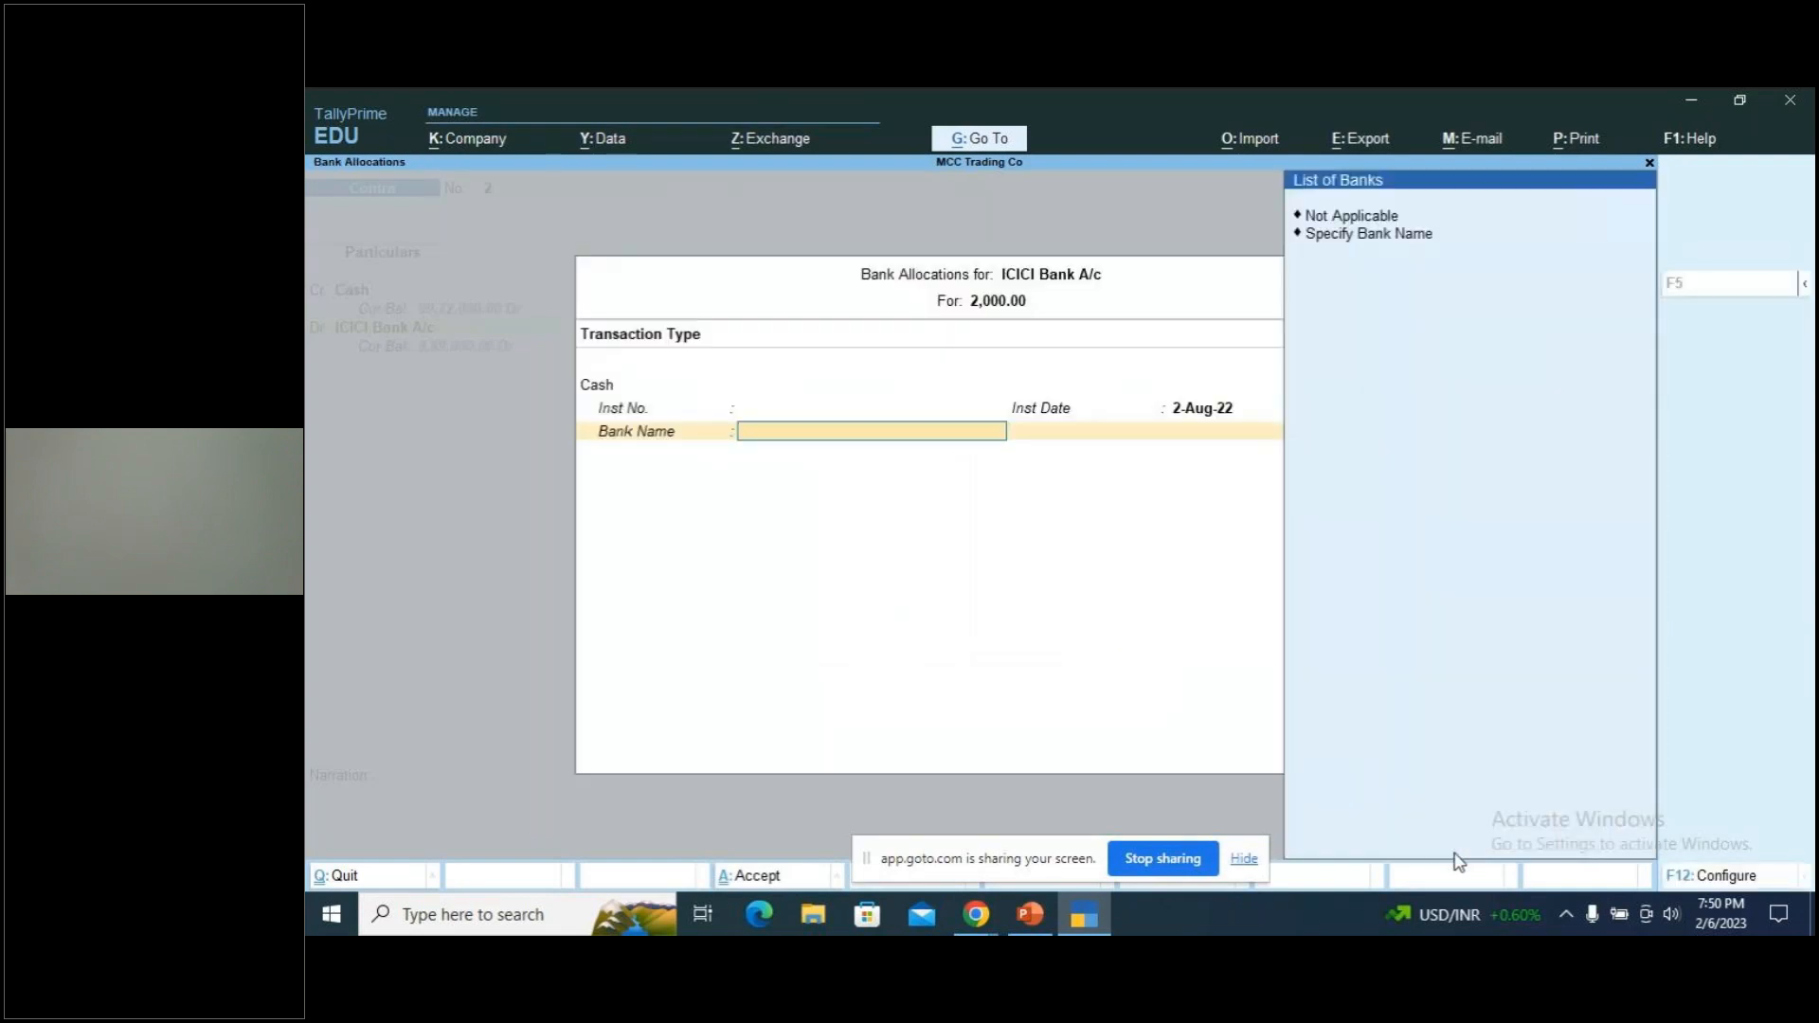
{"action": "key", "text": "Down"}
{"action": "key", "text": "Return"}
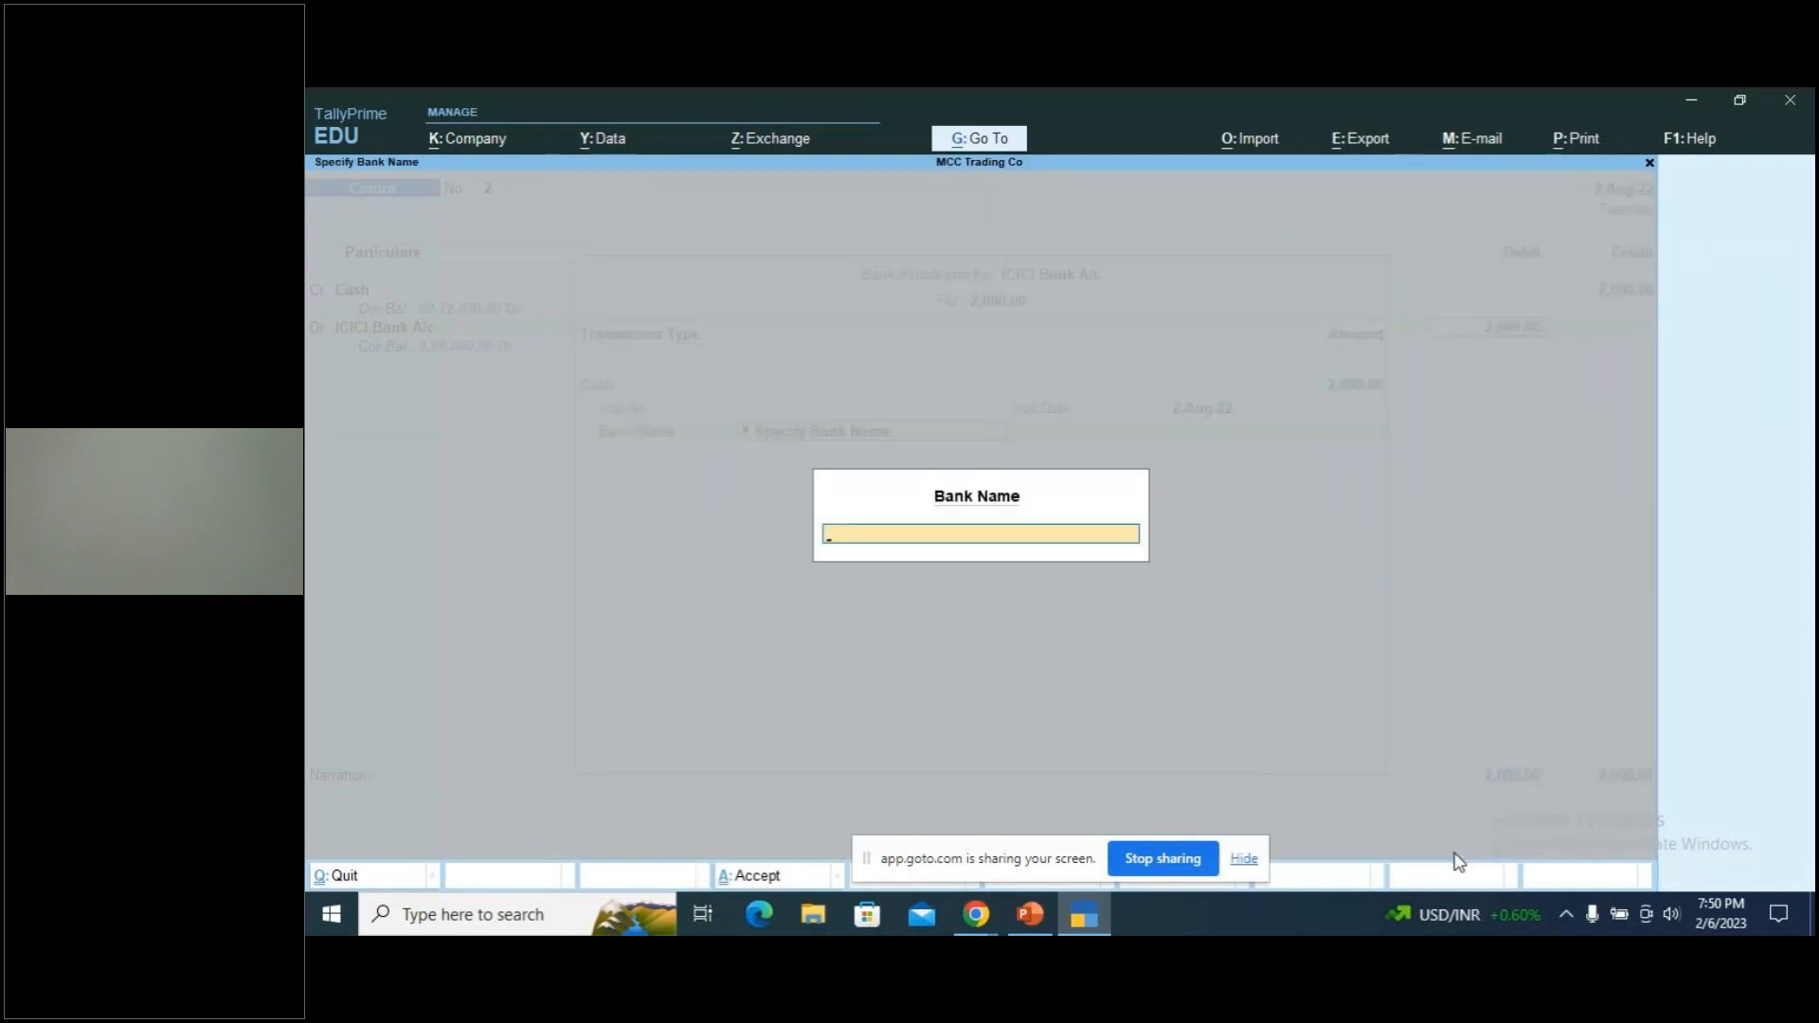
{"action": "type", "text": "ICICI Bank"}
{"action": "key", "text": "Return"}
Enter the narration "being cash deposited to ICICI bank" and save the contra voucher
{"action": "type", "text": "being"}
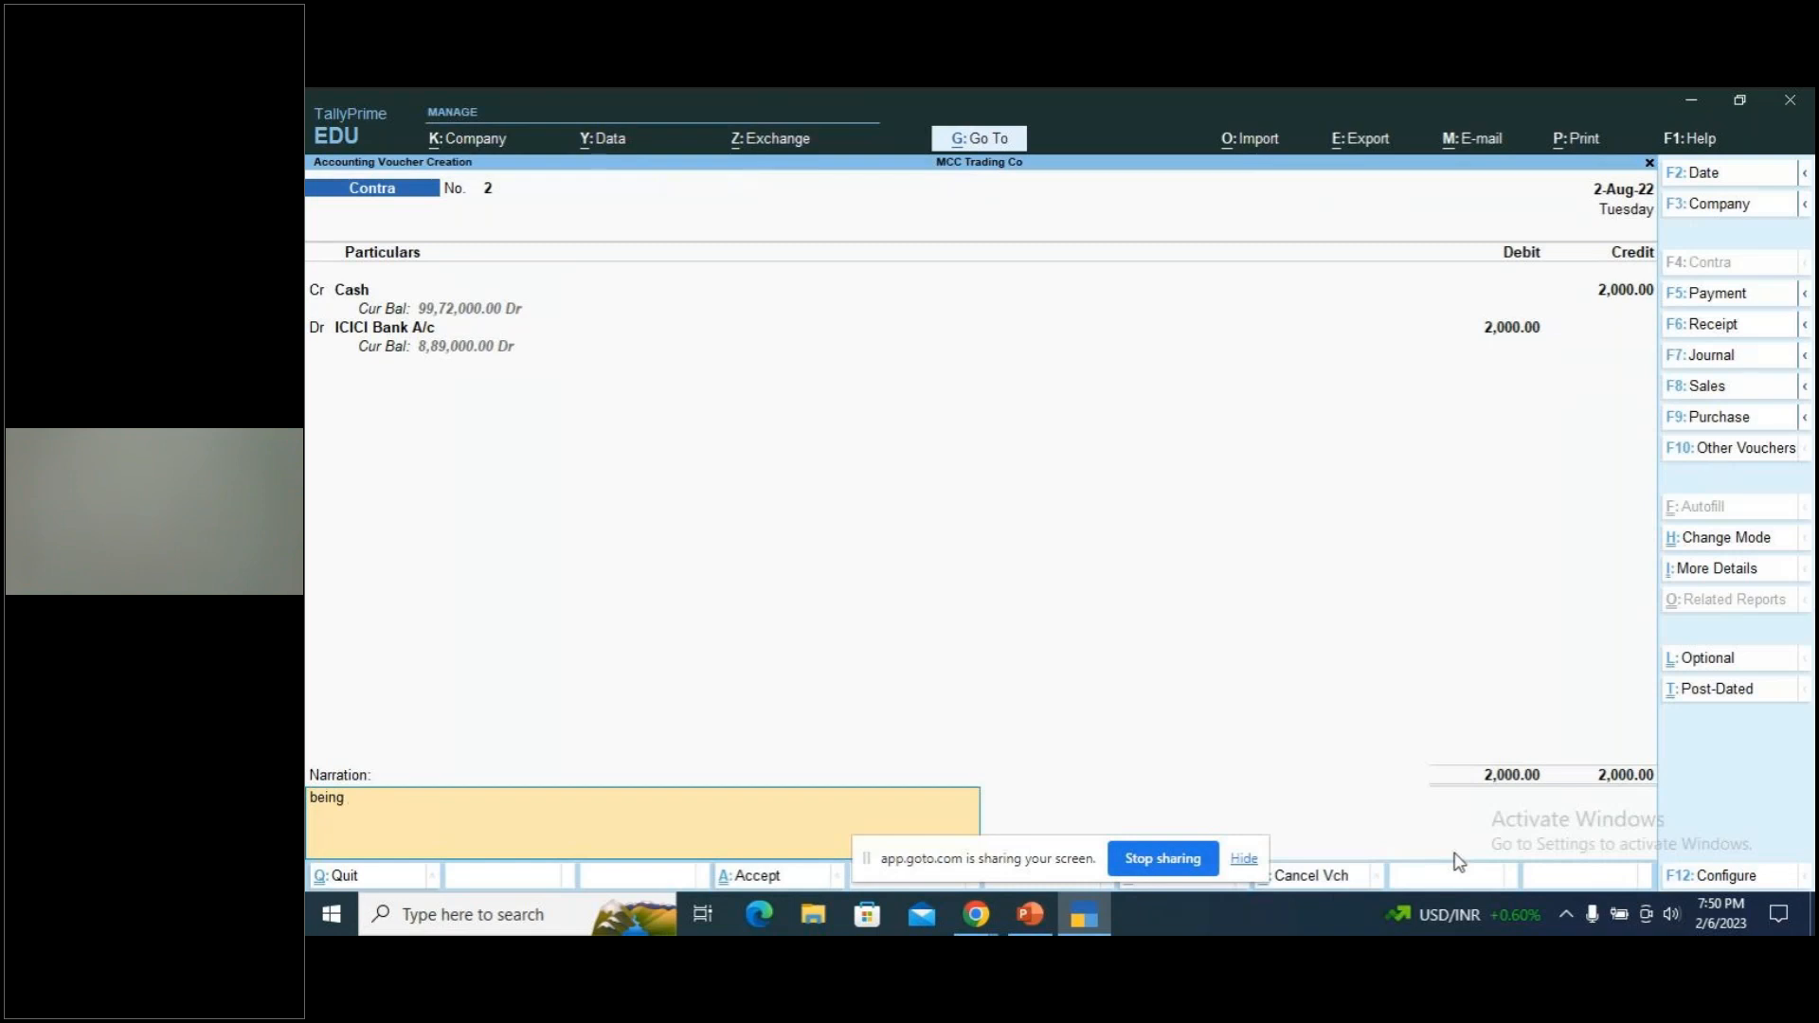
{"action": "type", "text": " cash deposited to ICICI bank"}
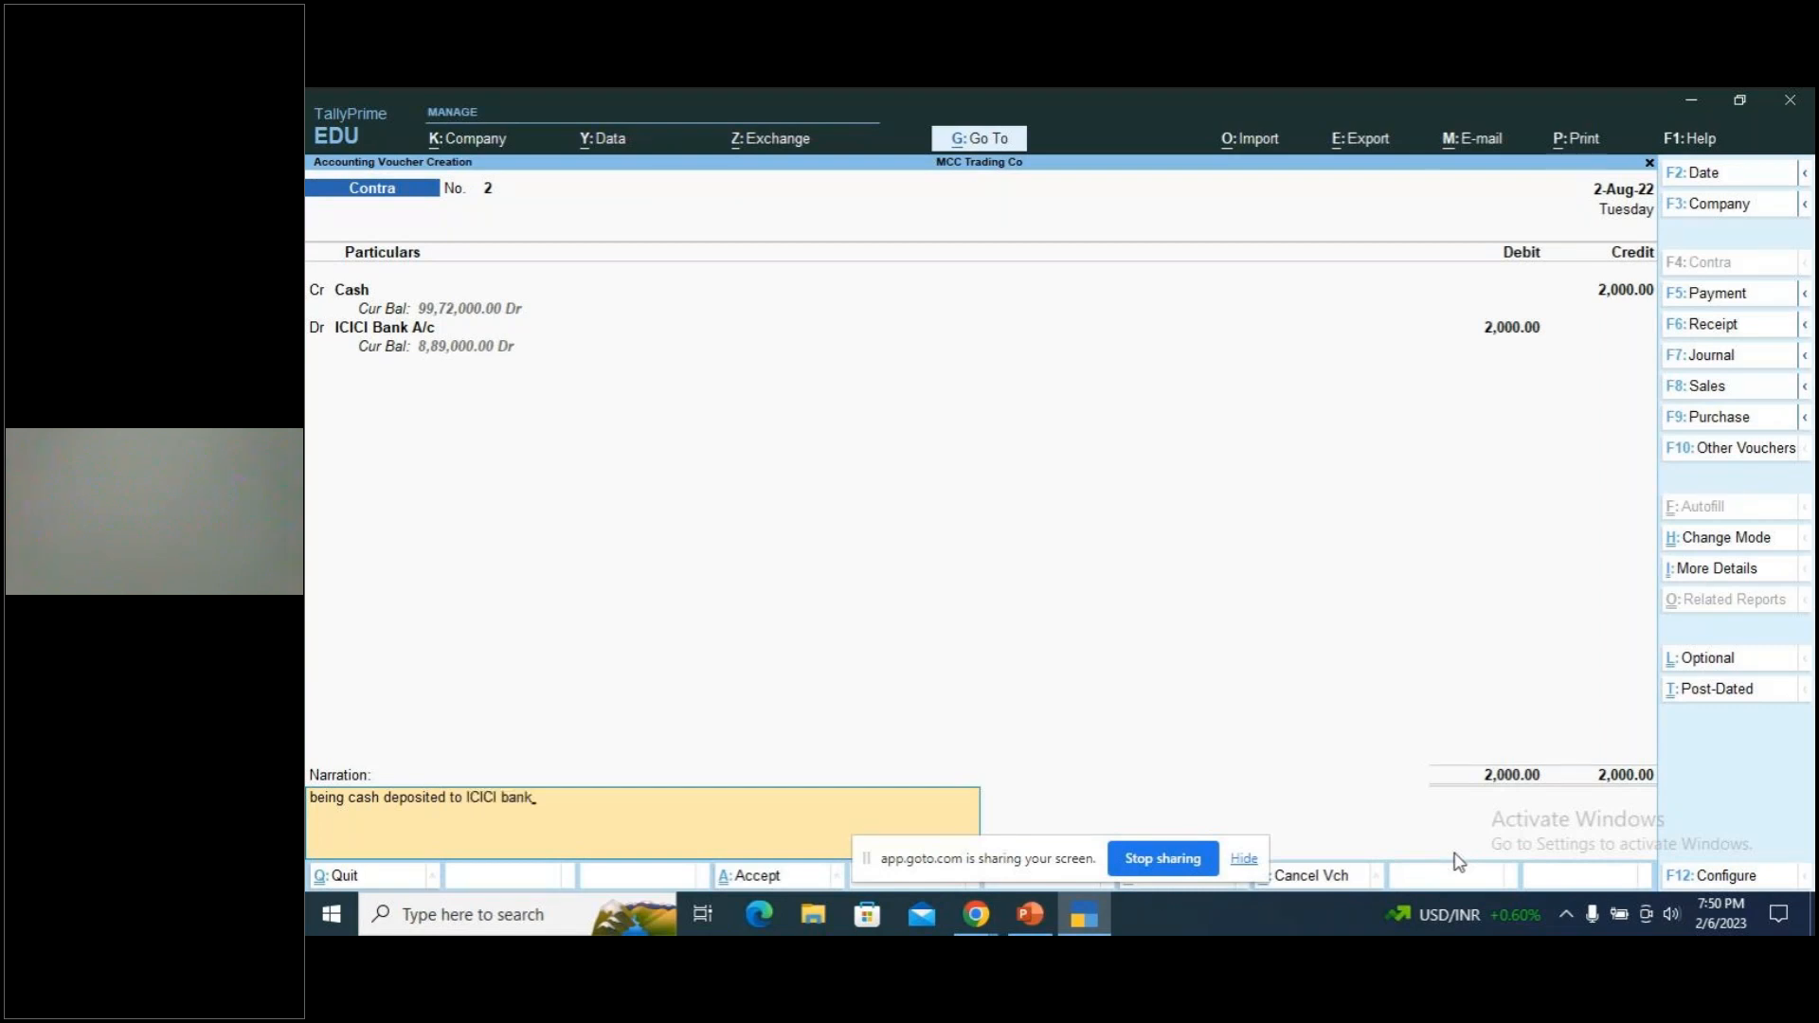
{"action": "key", "text": "Return"}
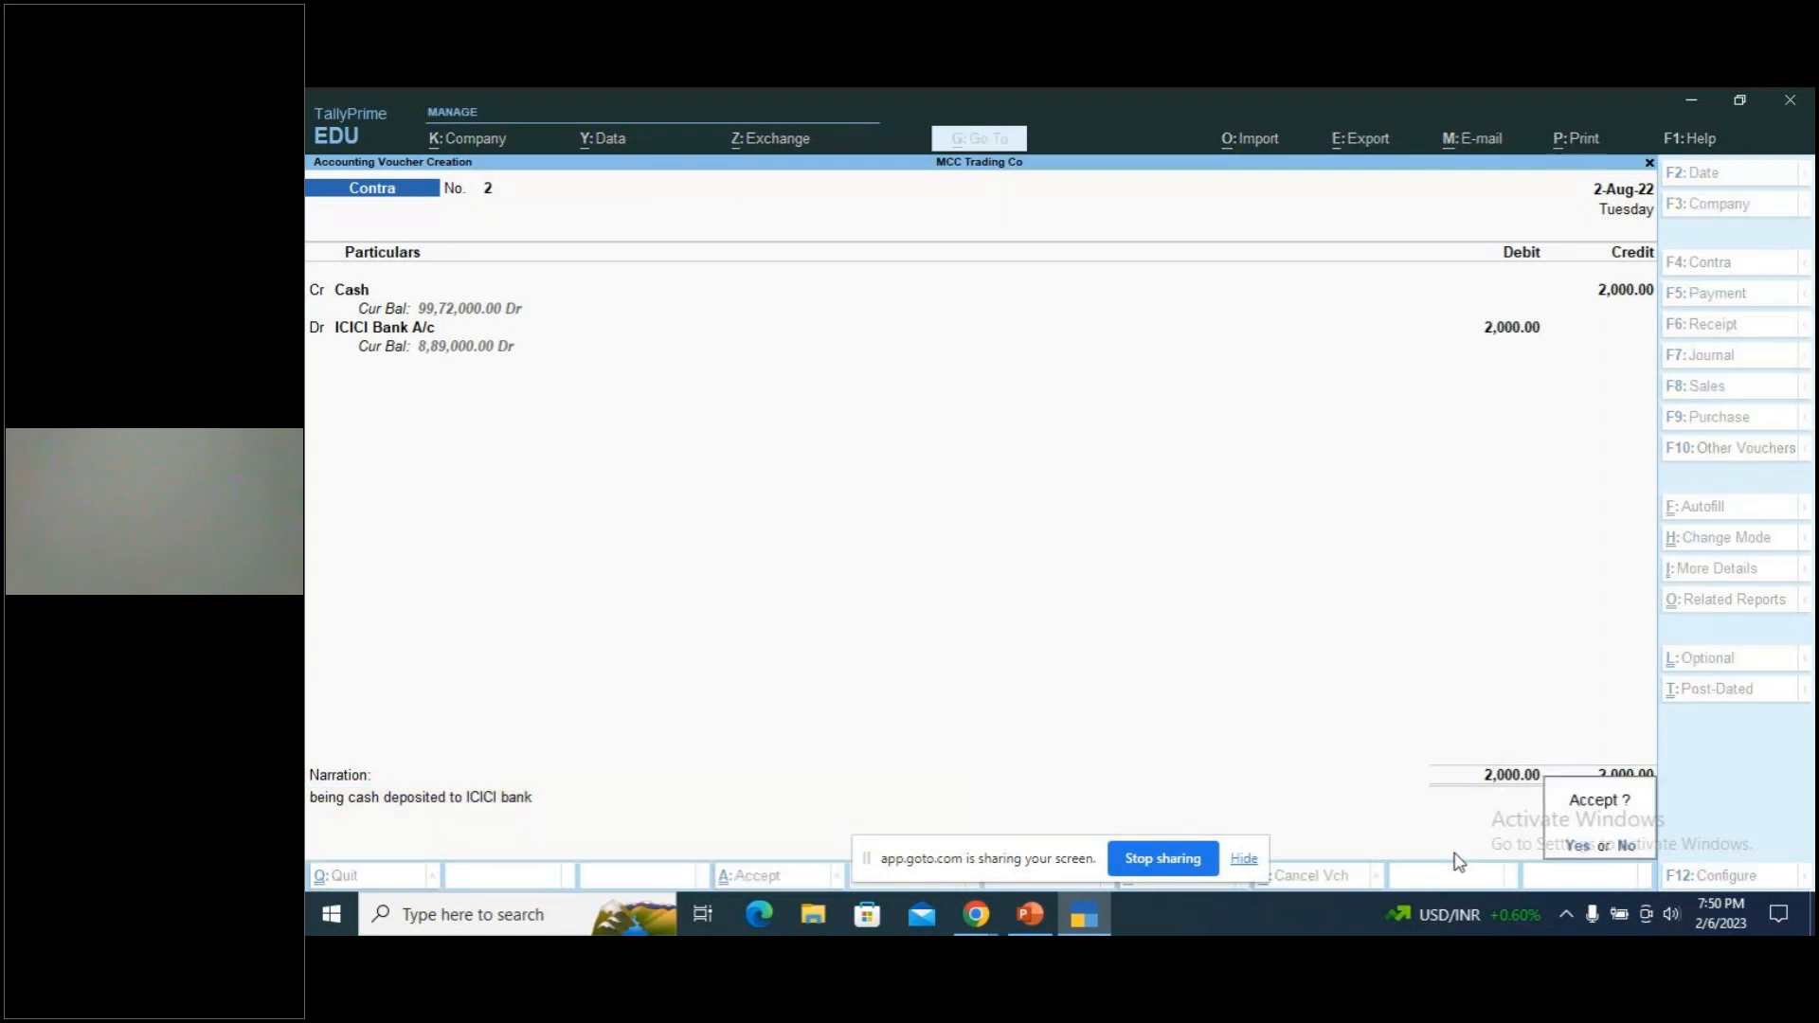
{"action": "key", "text": "y"}
Switch to the PowerPoint slide to read the next receipt exercise
{"action": "key", "text": "alt+Tab"}
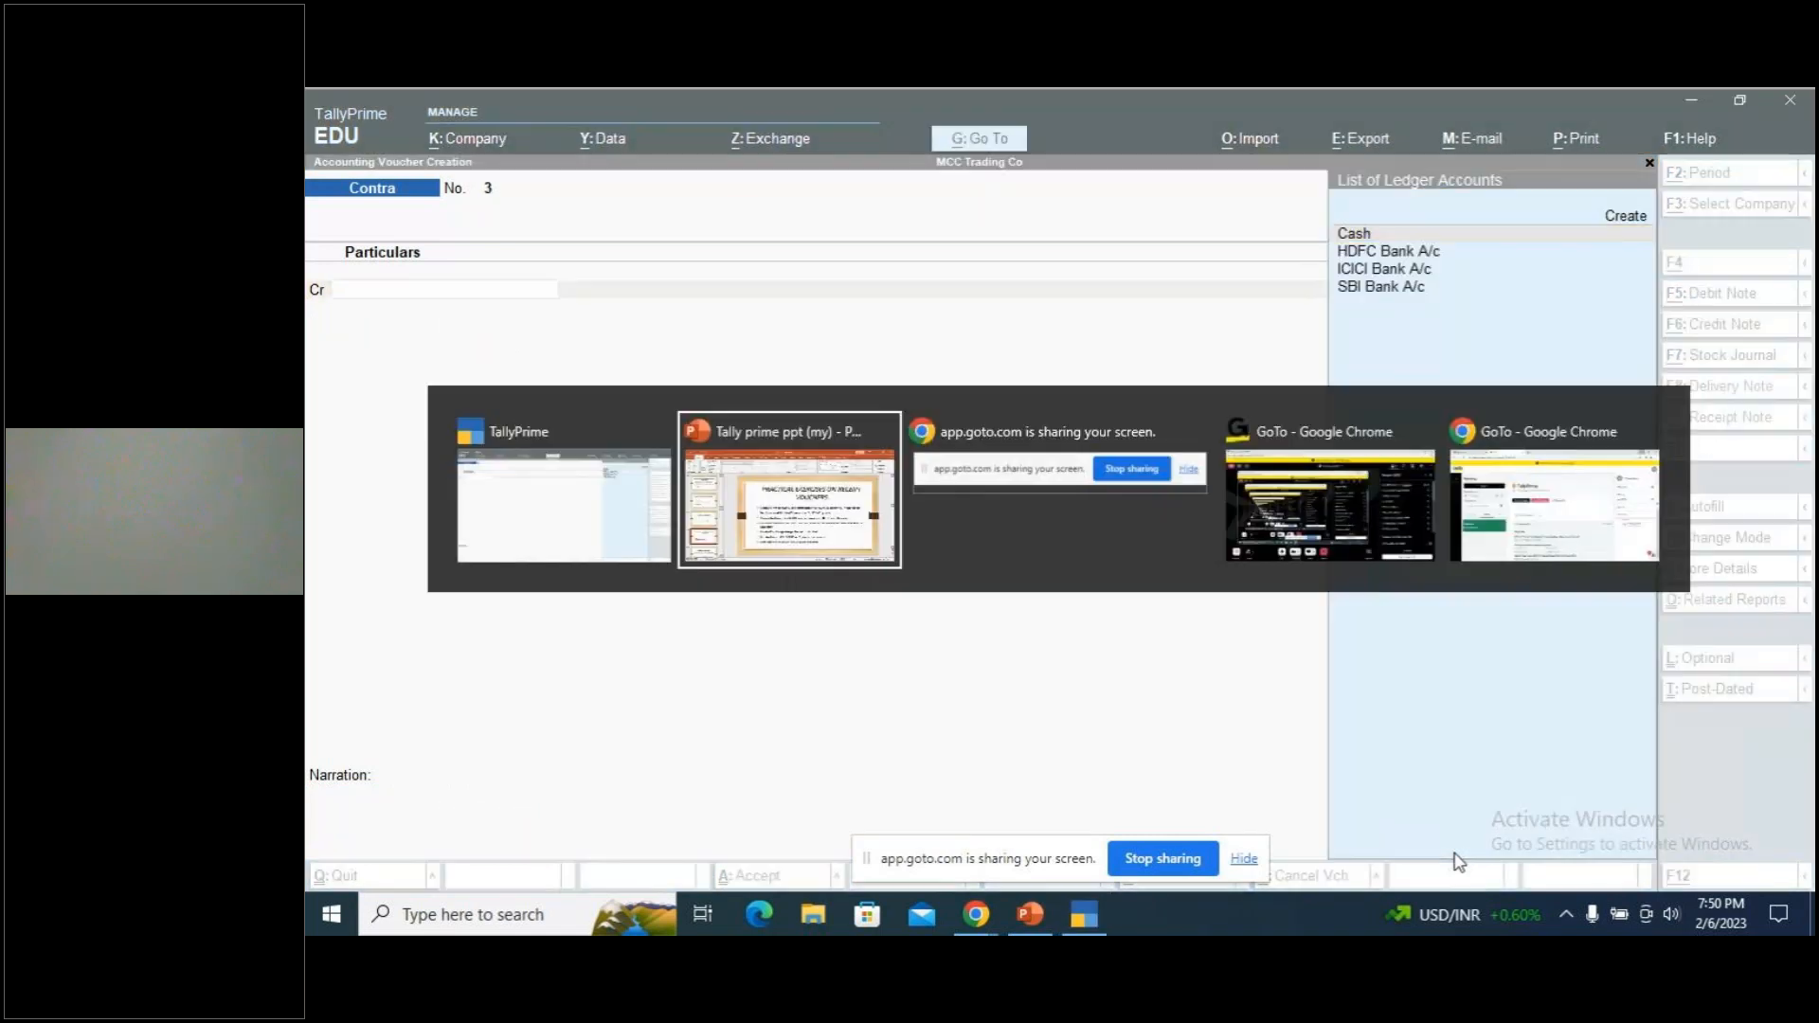